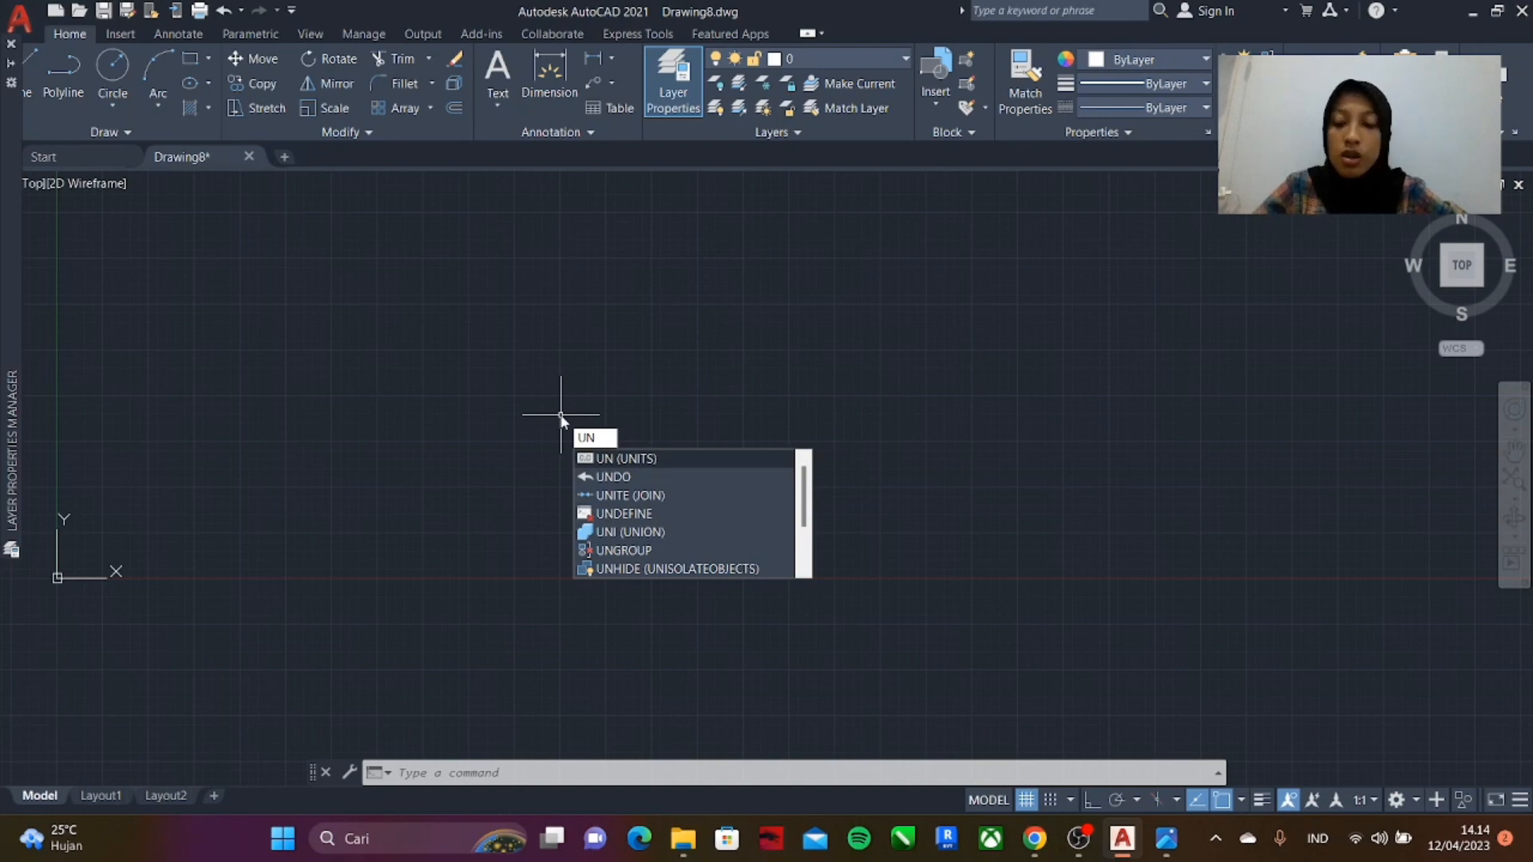
- Configure the drawing units with decimal length, precision 0 and an insertion scale in millimeters
key("Return")
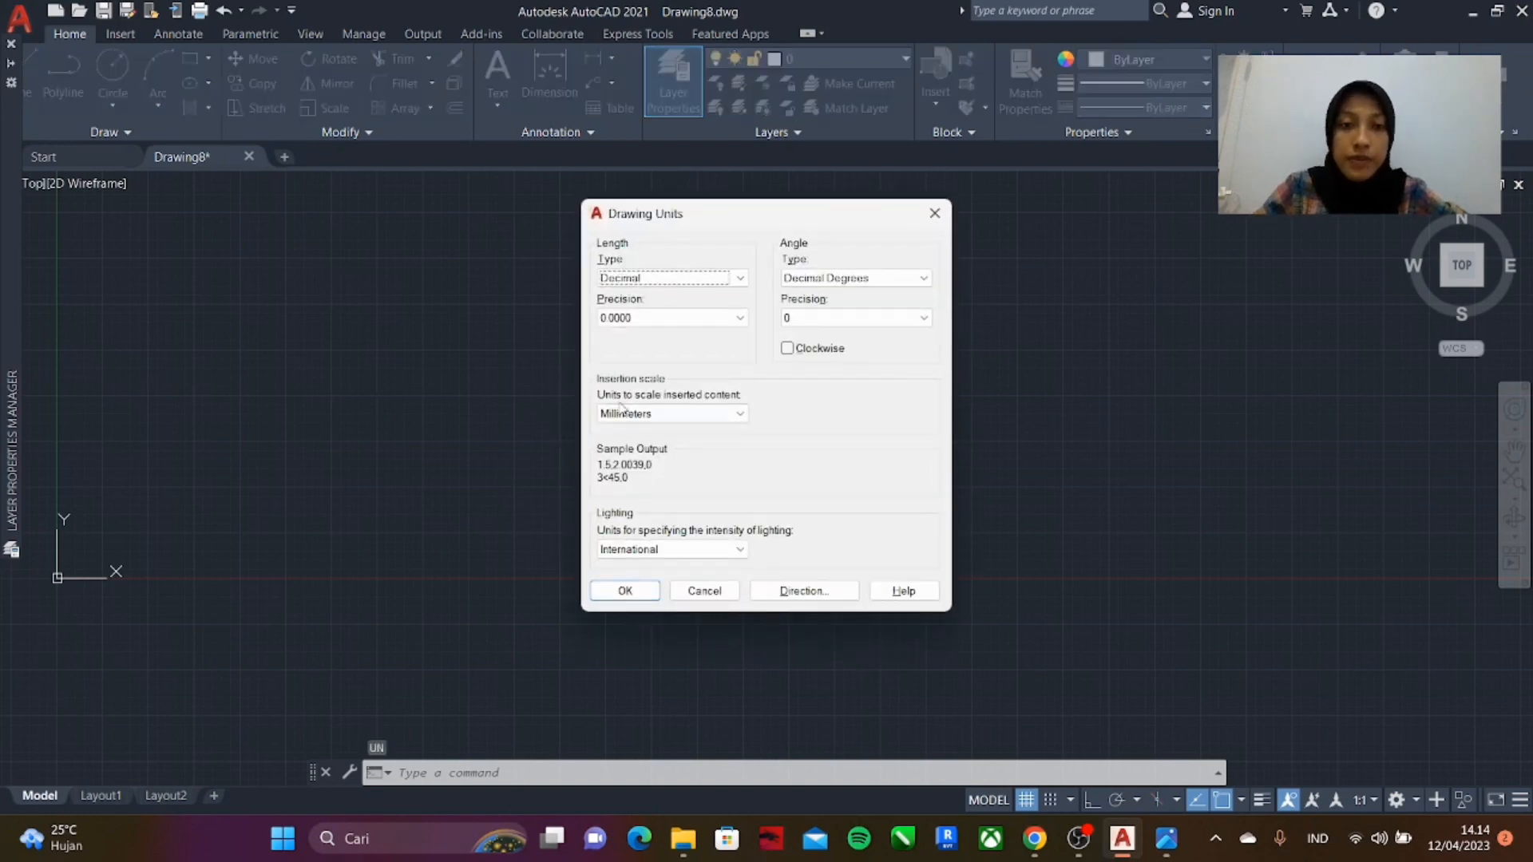
left_click(741, 279)
left_click(718, 309)
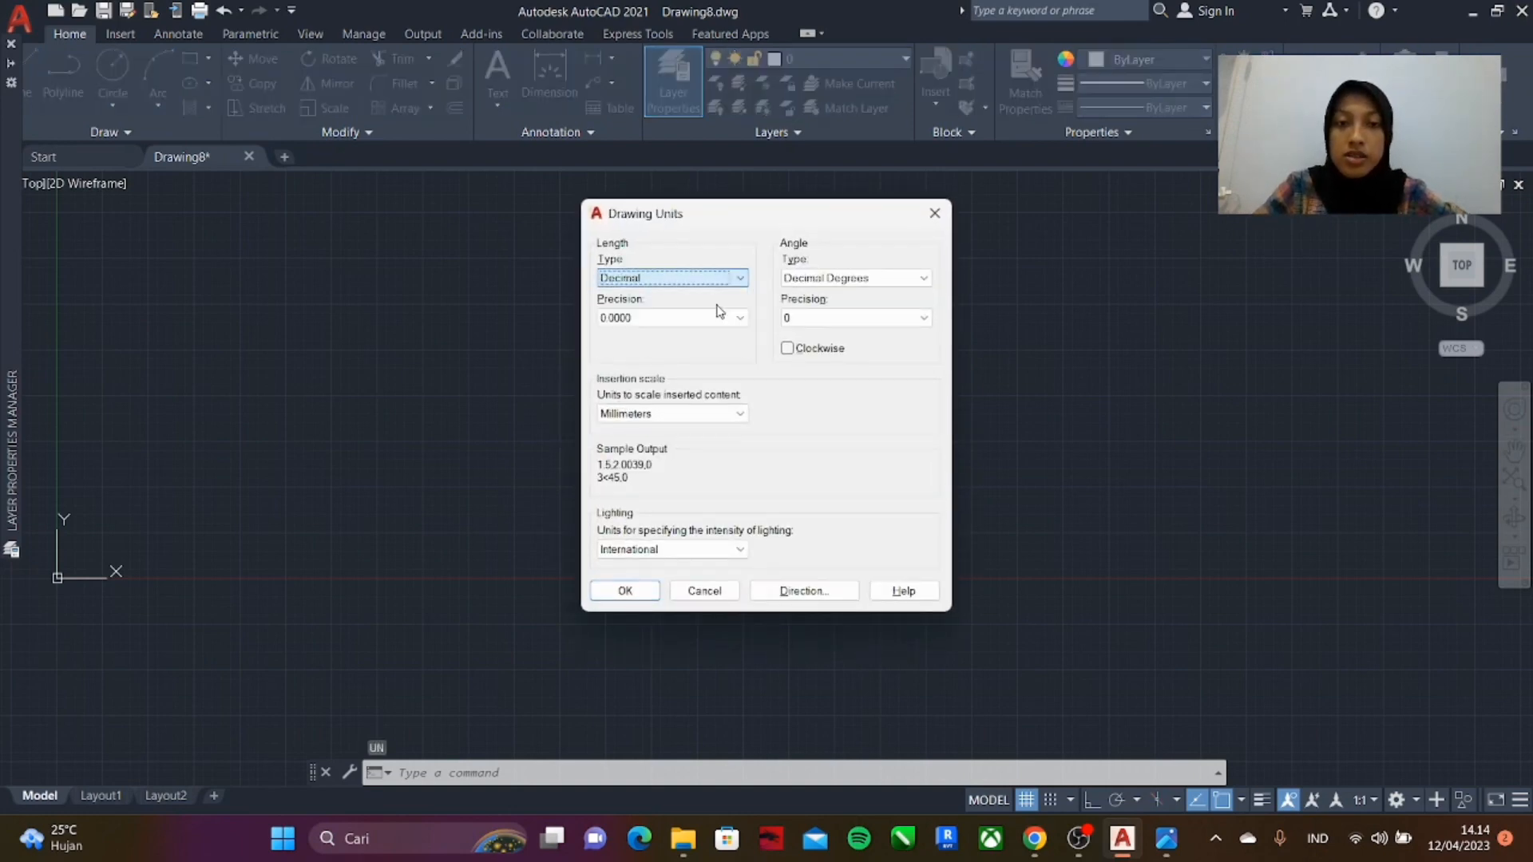
left_click(746, 320)
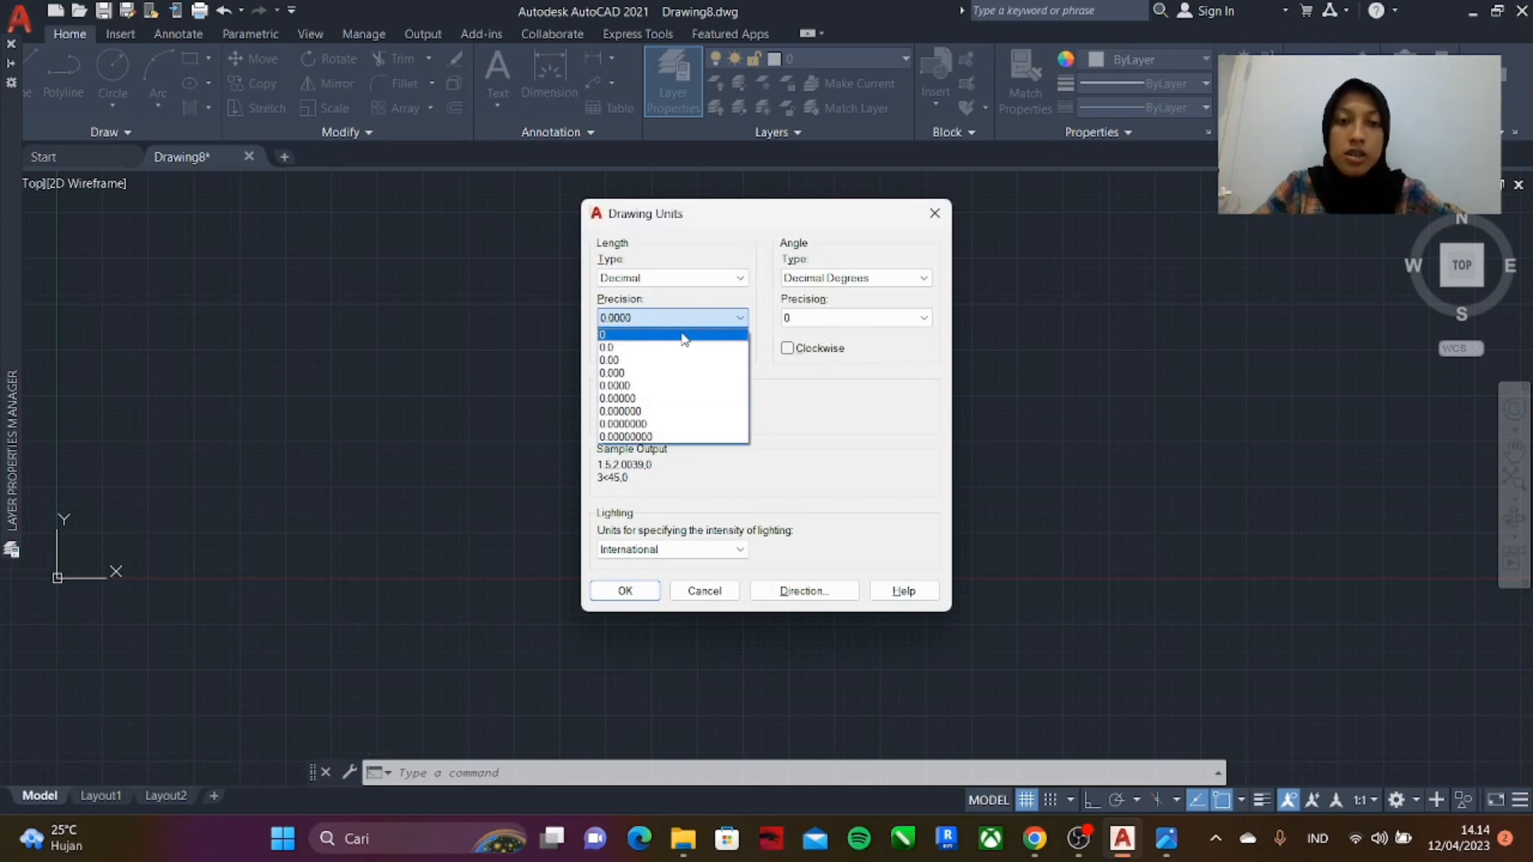
left_click(683, 335)
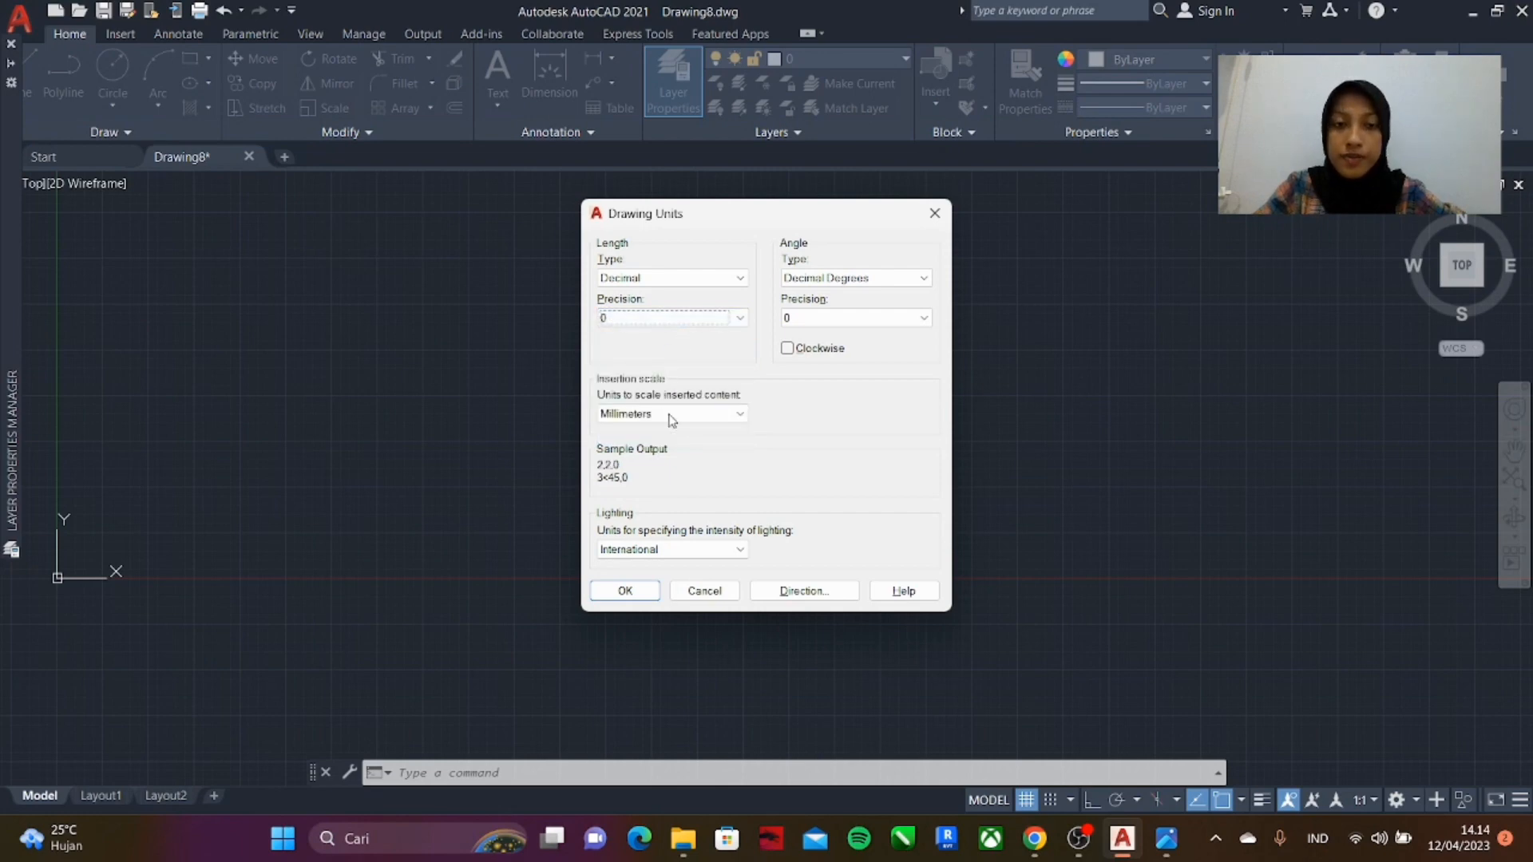
left_click(683, 414)
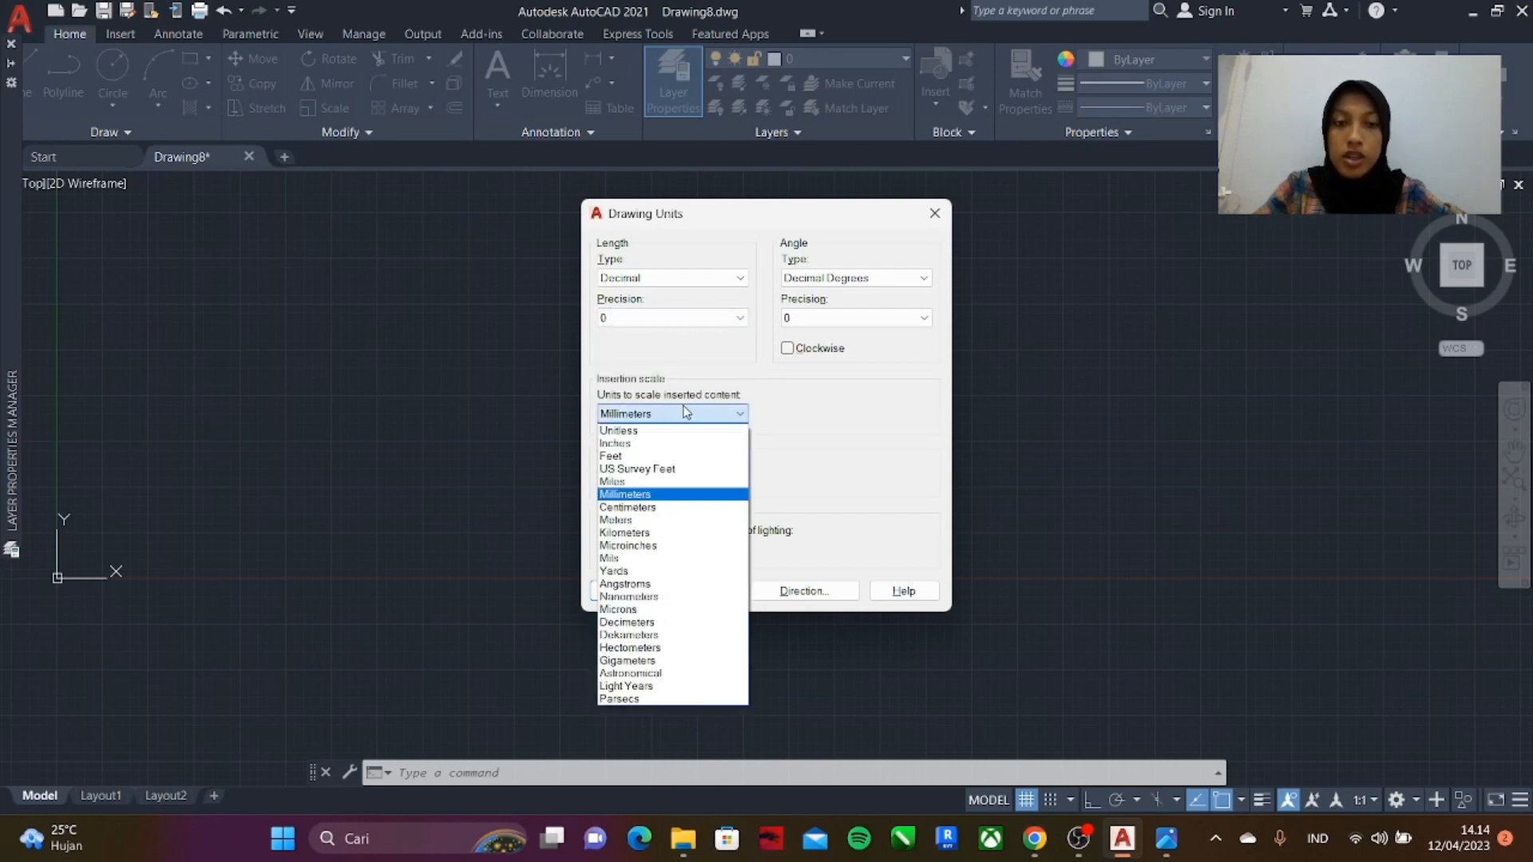
left_click(667, 496)
left_click(626, 592)
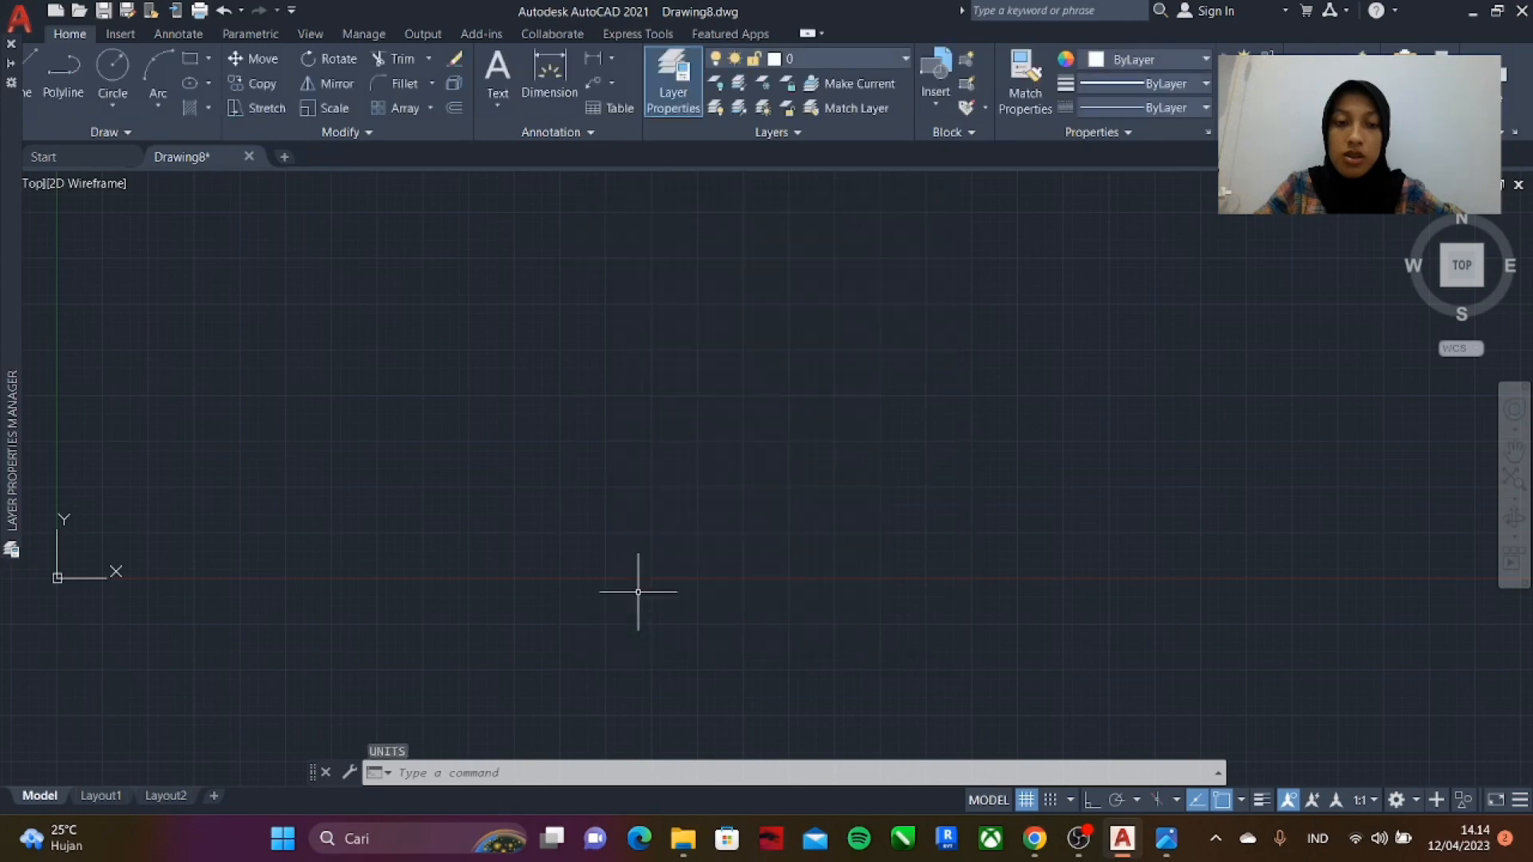
- Create a layer named AS and set its lineweight to 0.00 mm
scroll(500, 415, "down", 5)
scroll(493, 397, "up", 5)
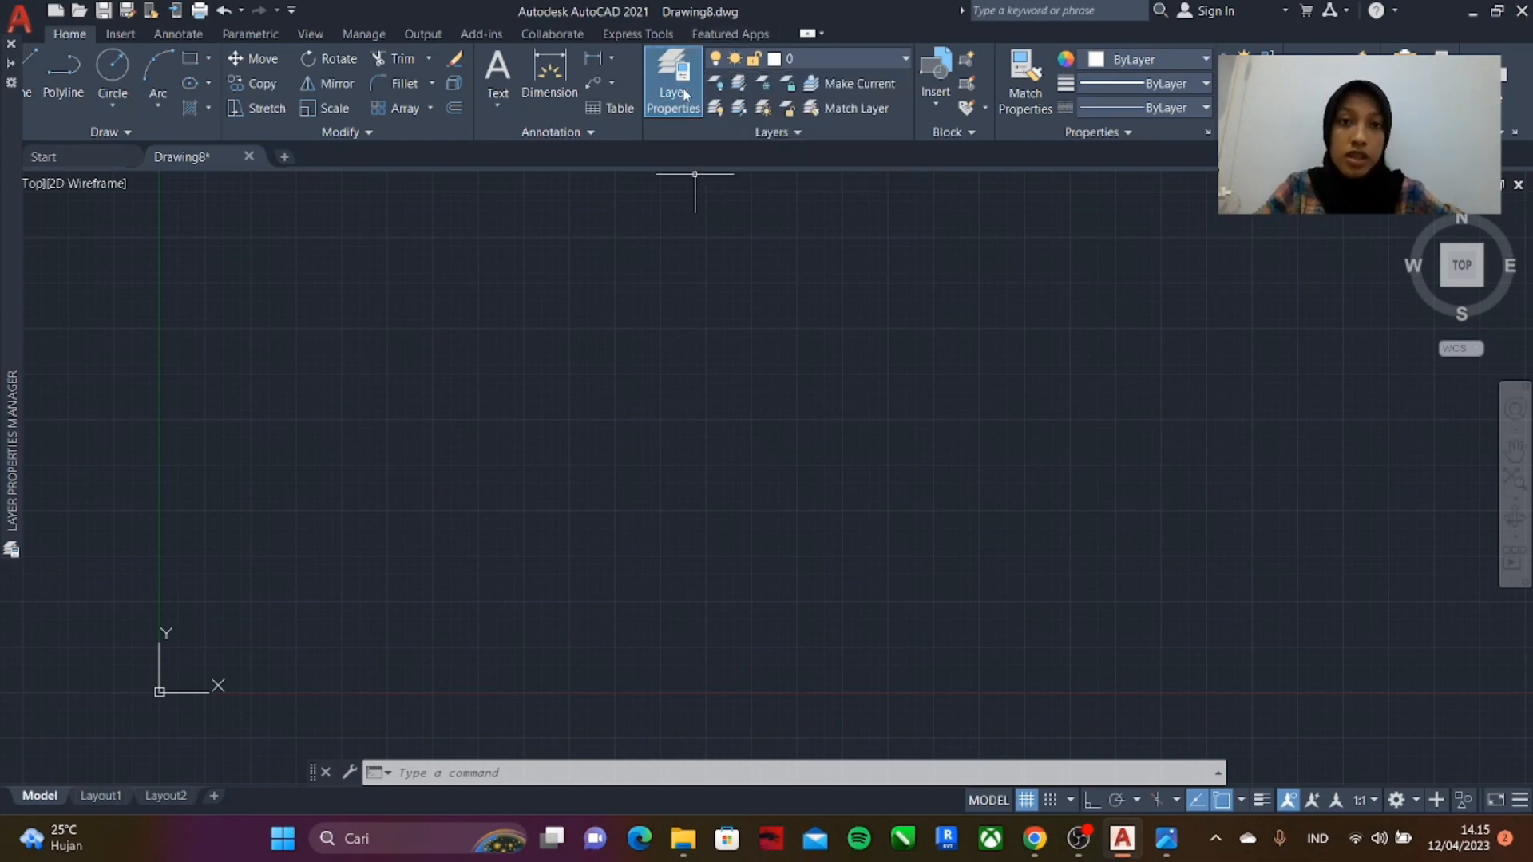
left_click(11, 63)
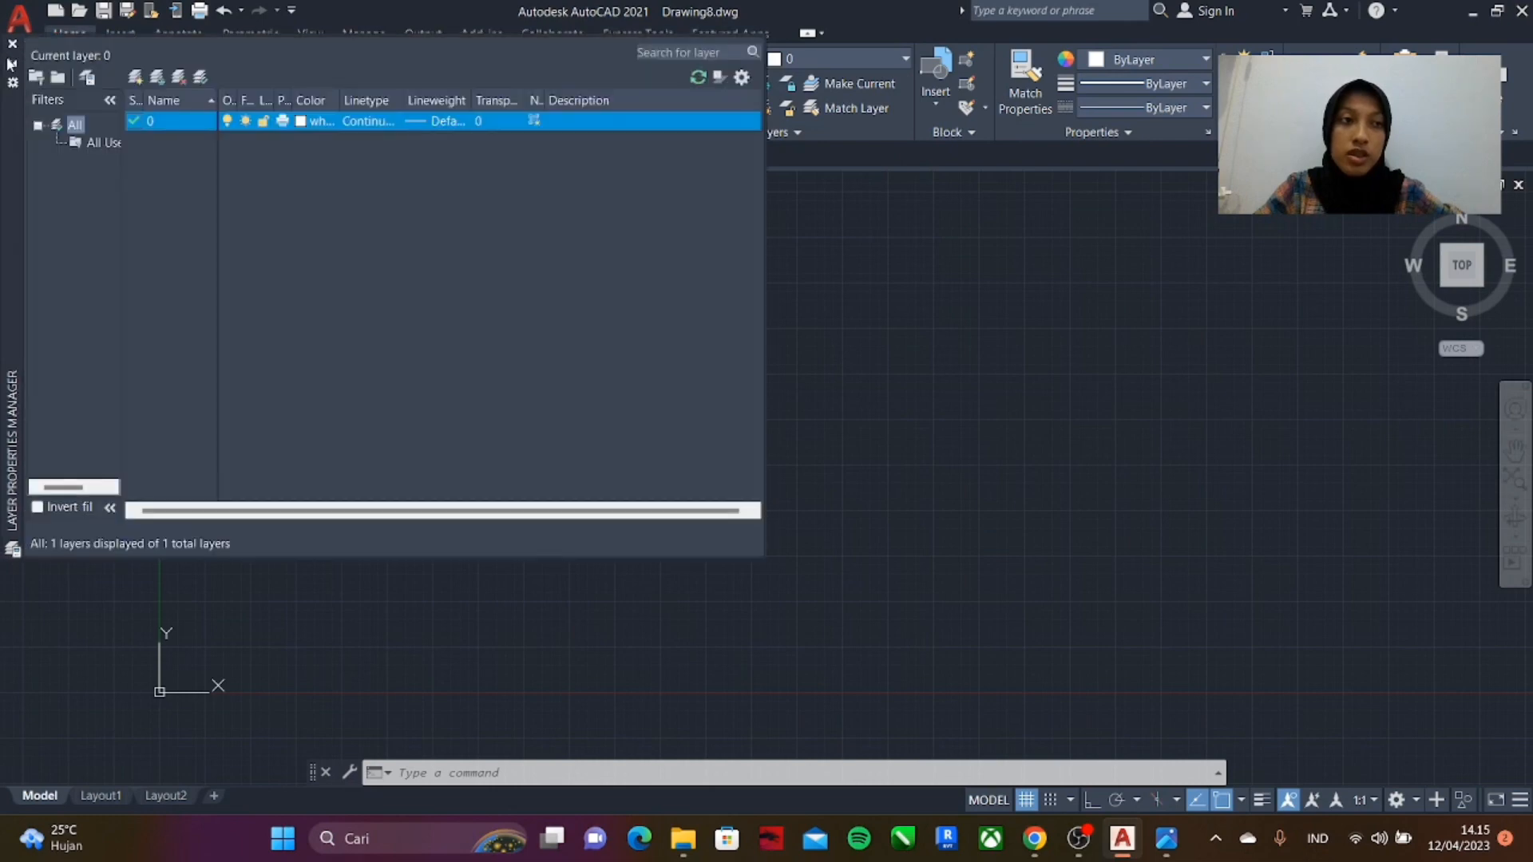
left_click(157, 77)
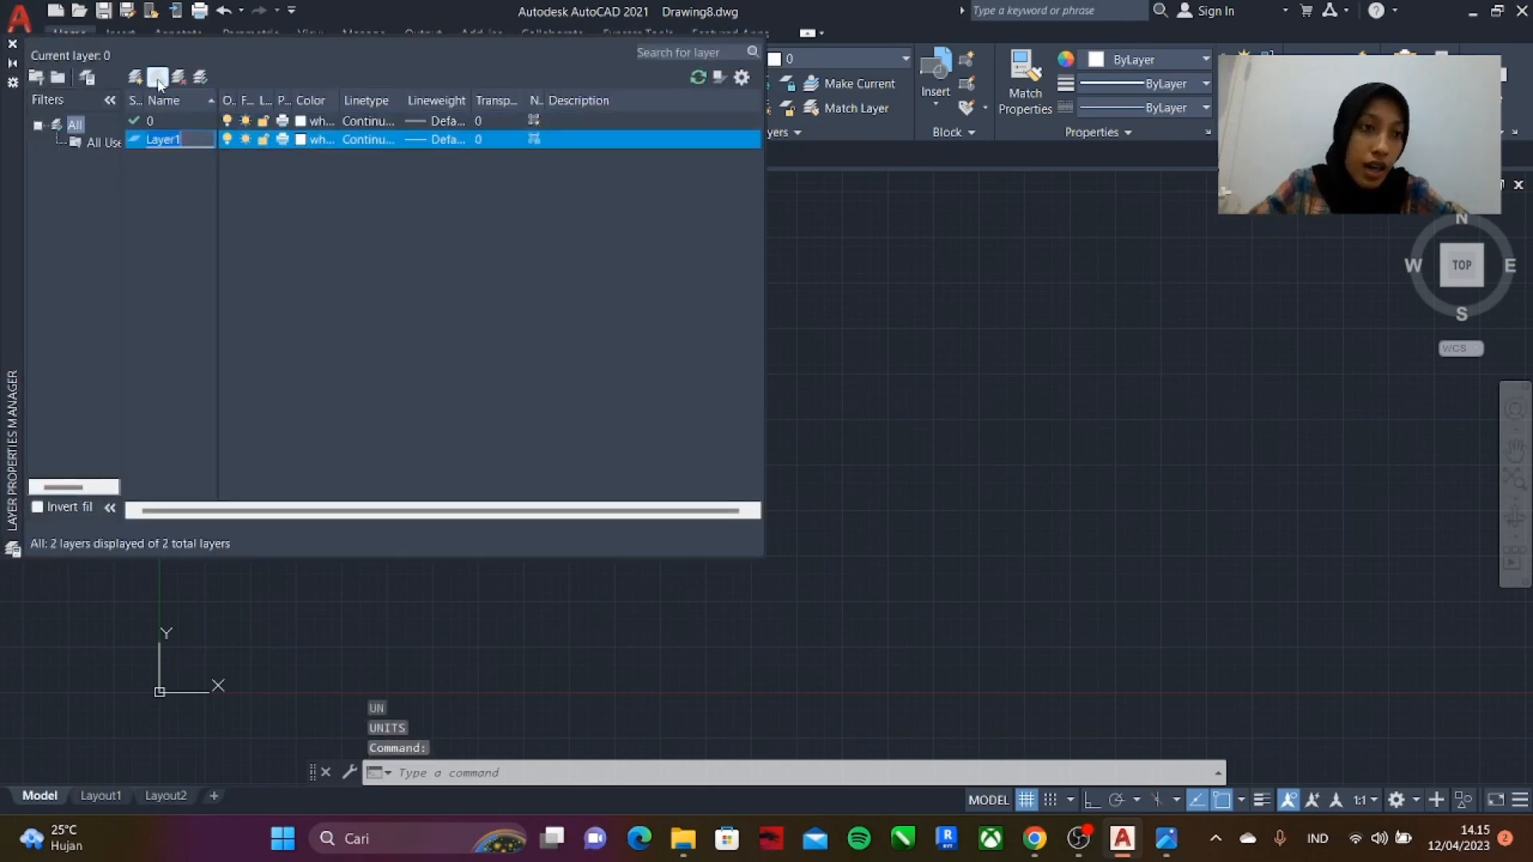
type("AS")
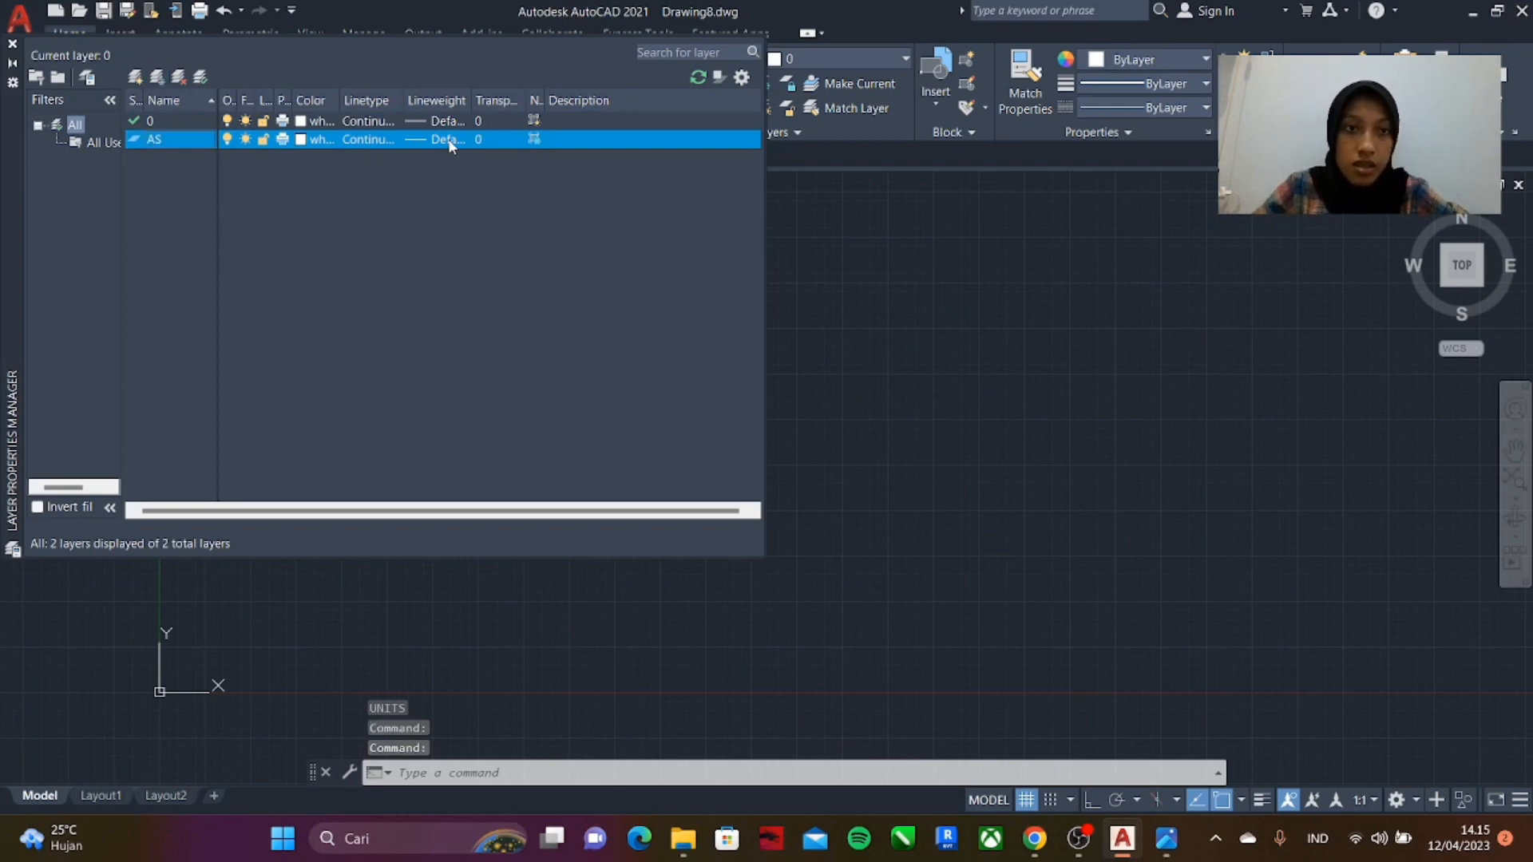
left_click(468, 141)
left_click(758, 322)
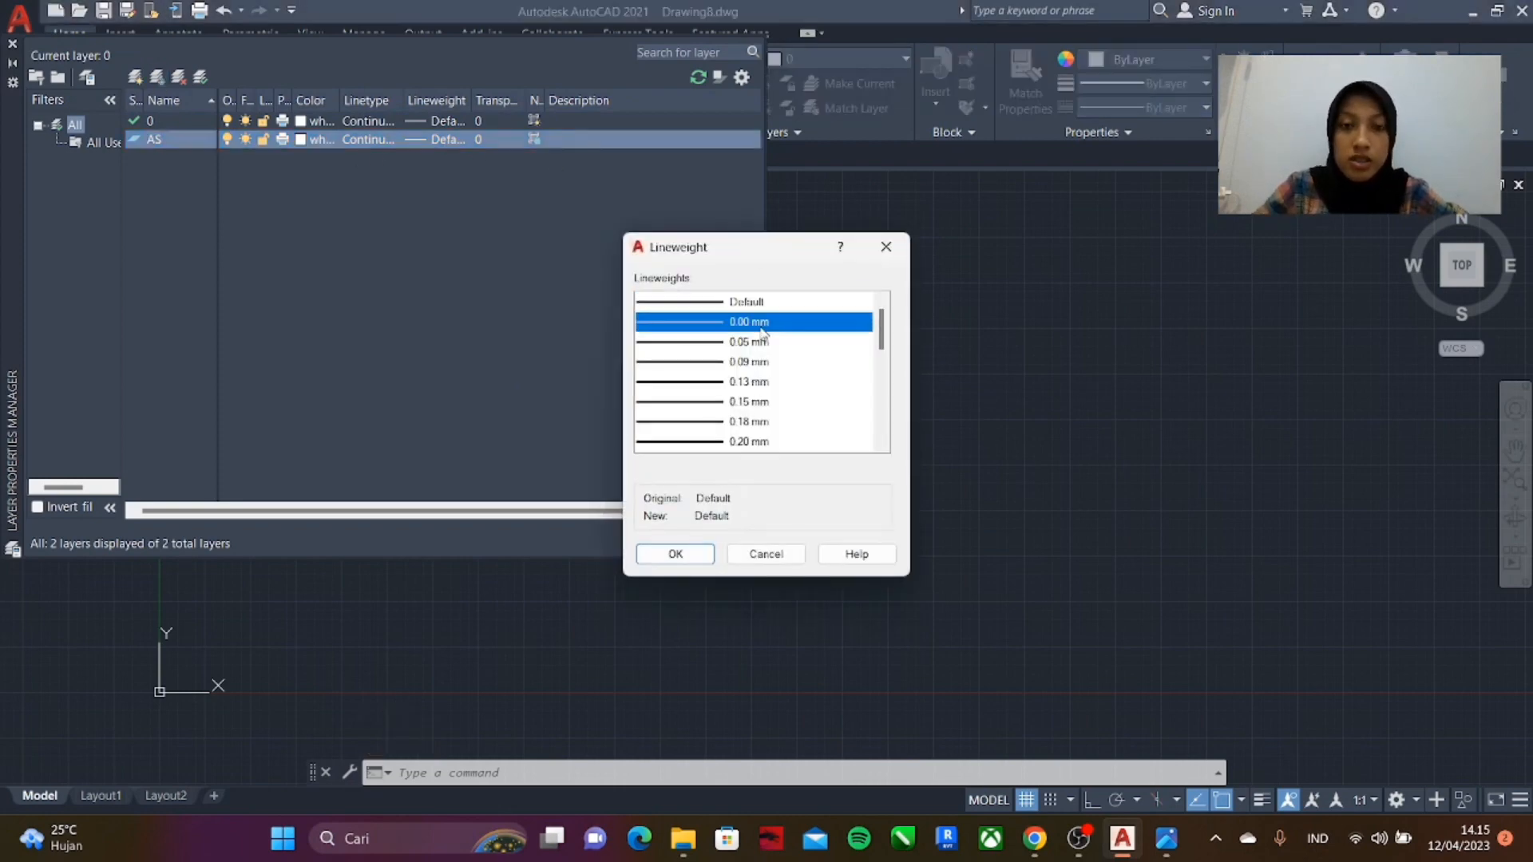
left_click(688, 555)
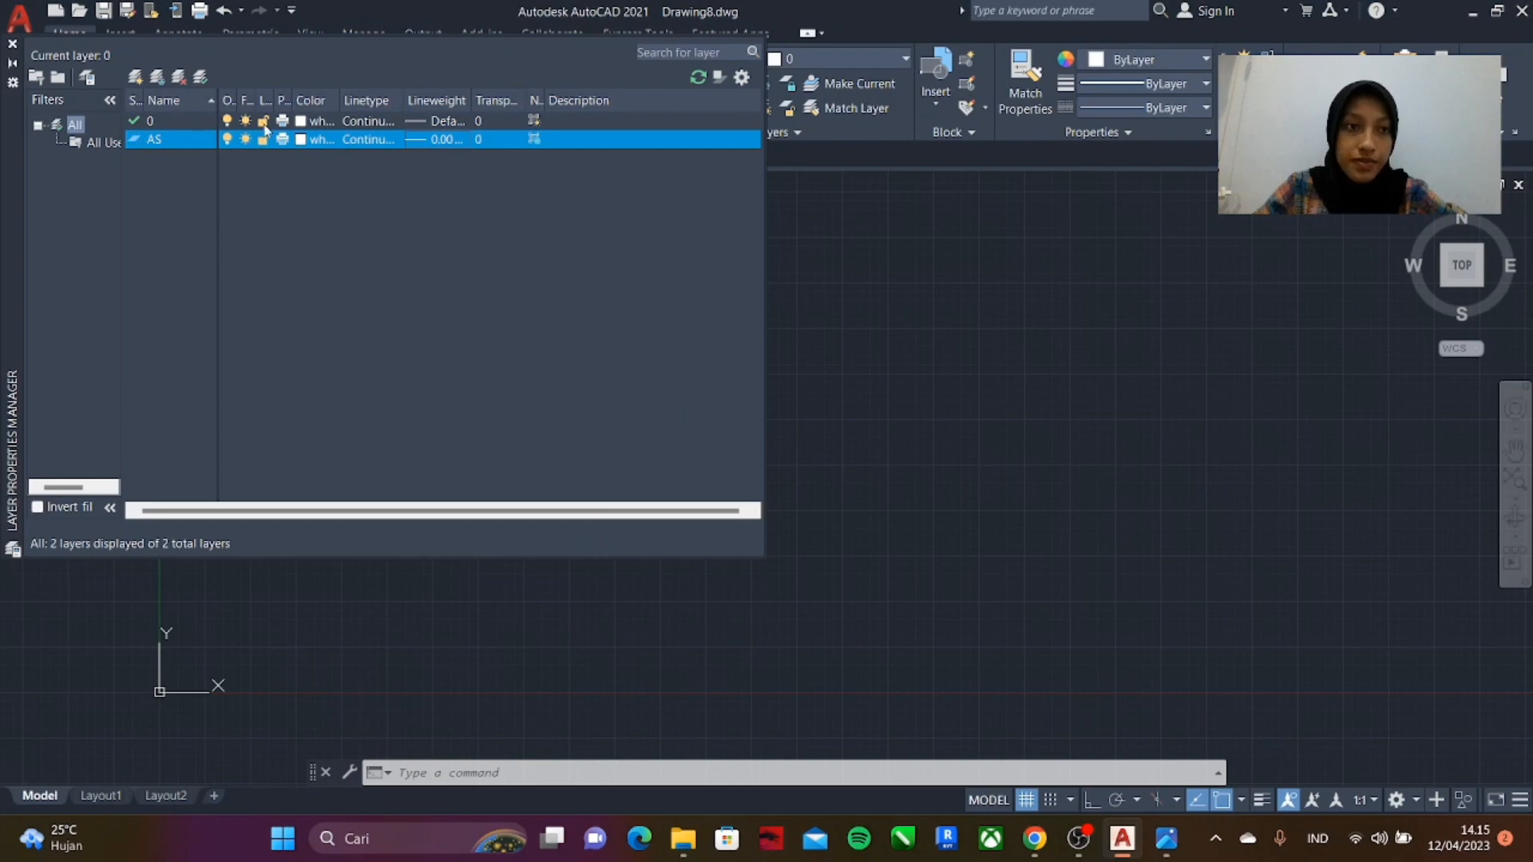
- Add another layer and name it ARSIR BETON
left_click(135, 76)
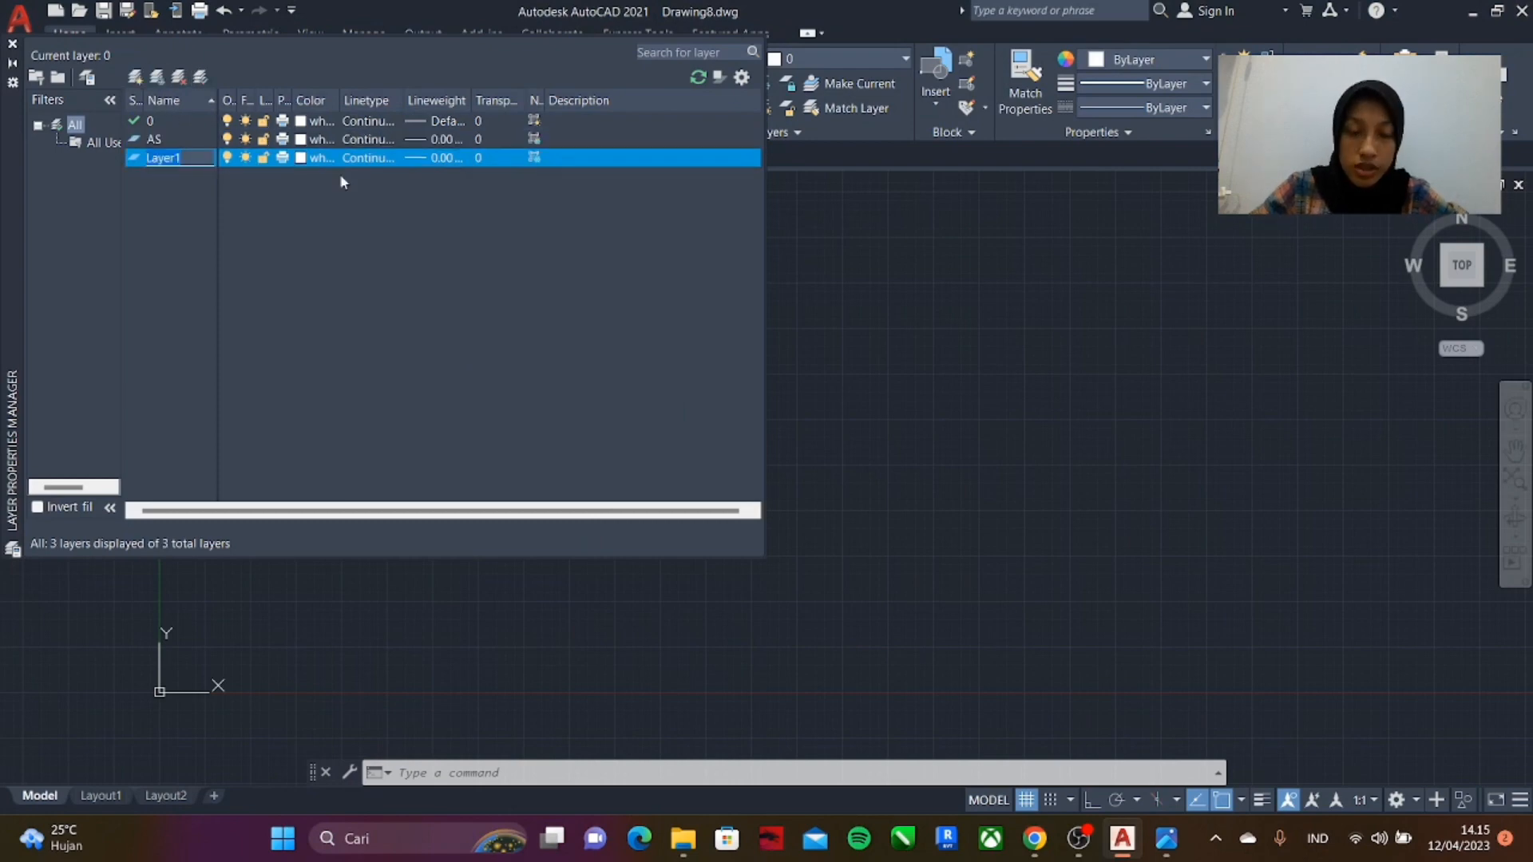
type("AS")
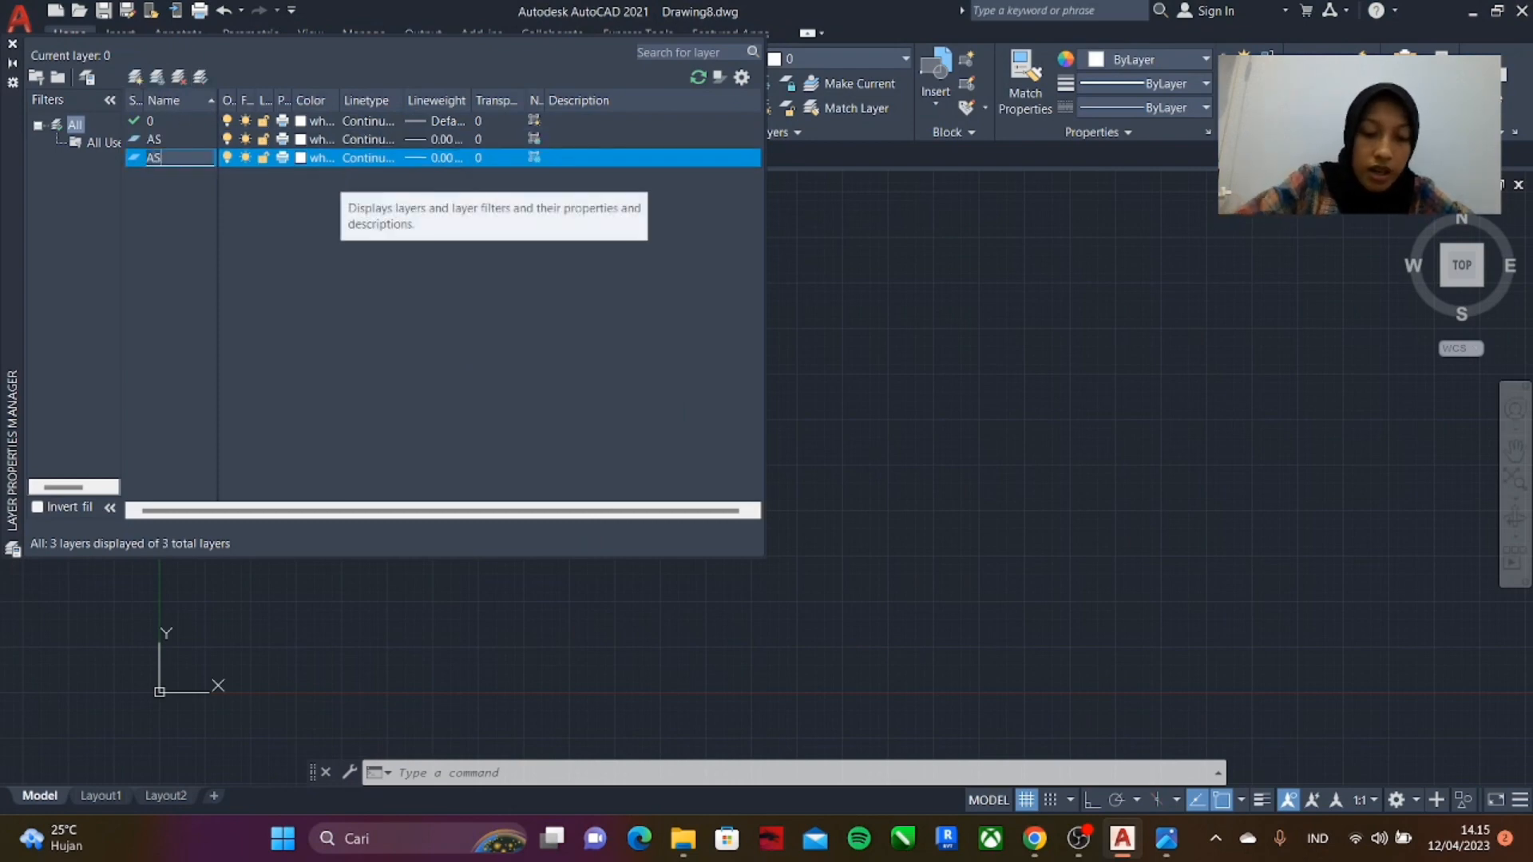
key("BackSpace")
type("RSIR")
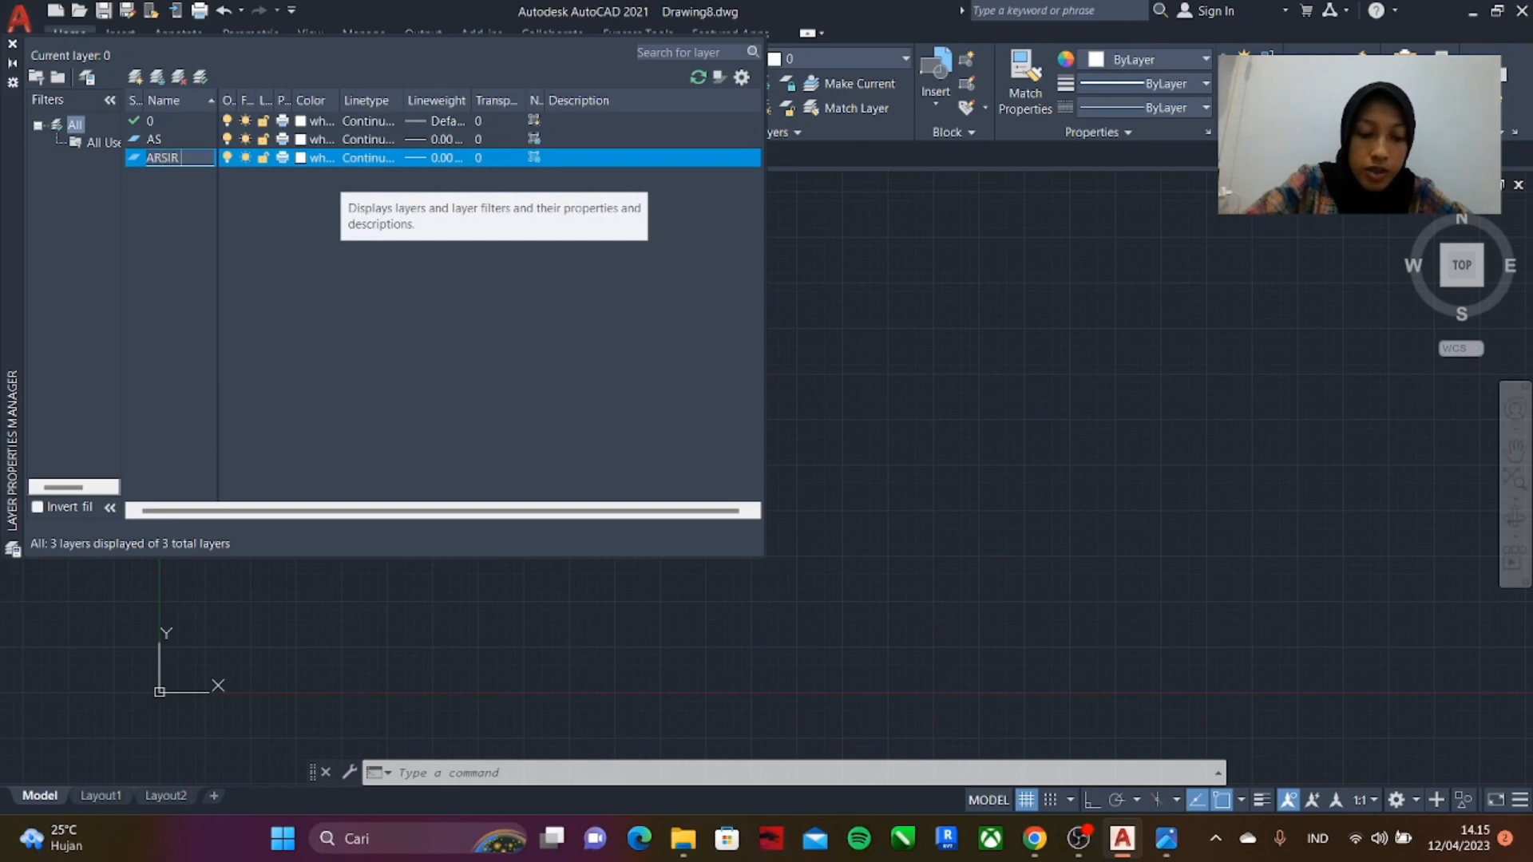
type(" BETON")
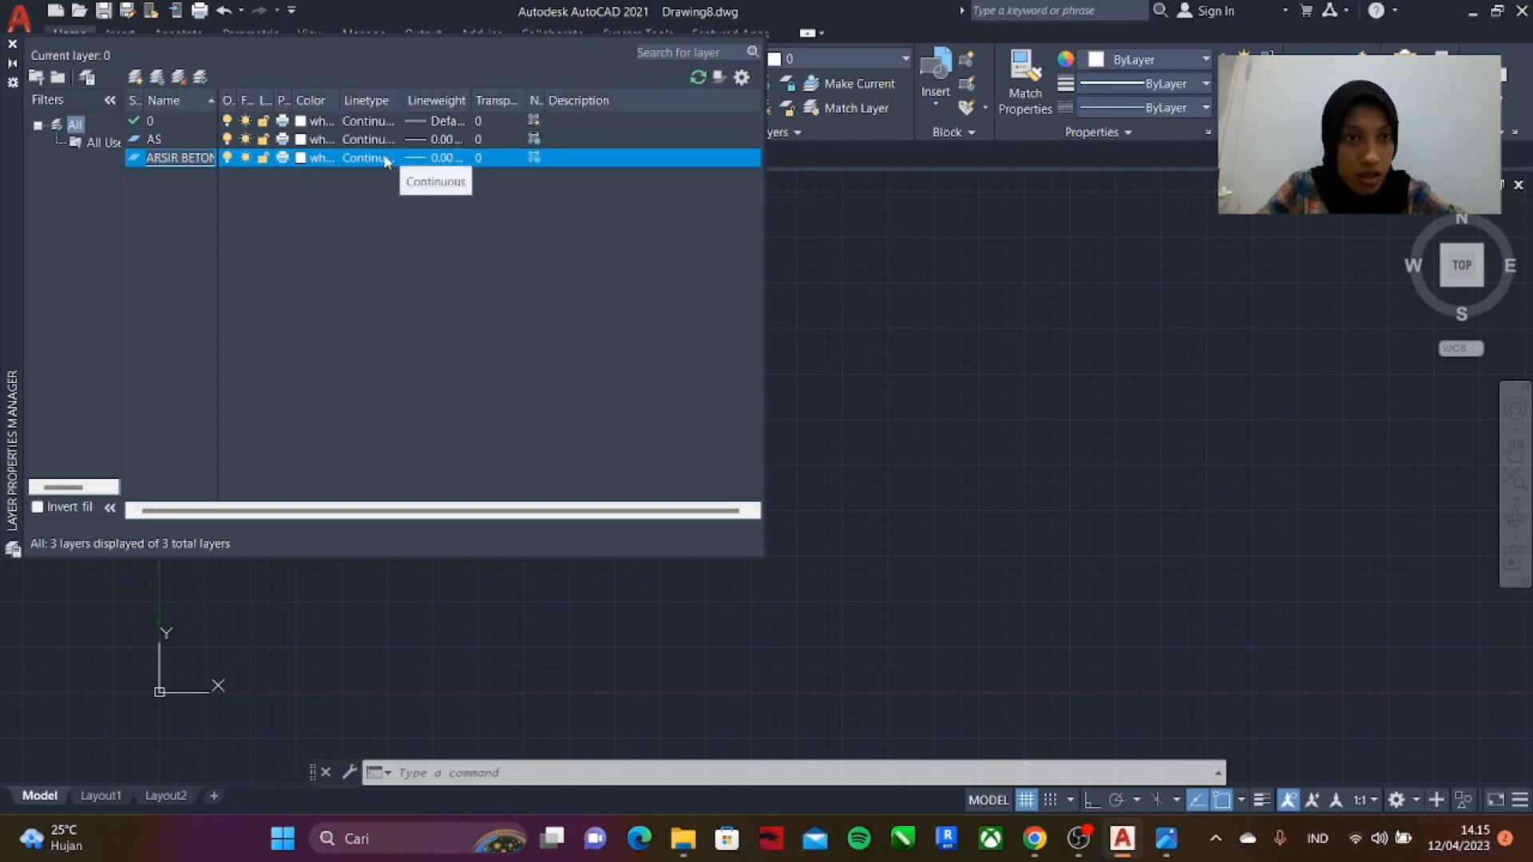
- Set the ARSIR BETON layer's color to index 9 and its lineweight to 0.05 mm
left_click(313, 158)
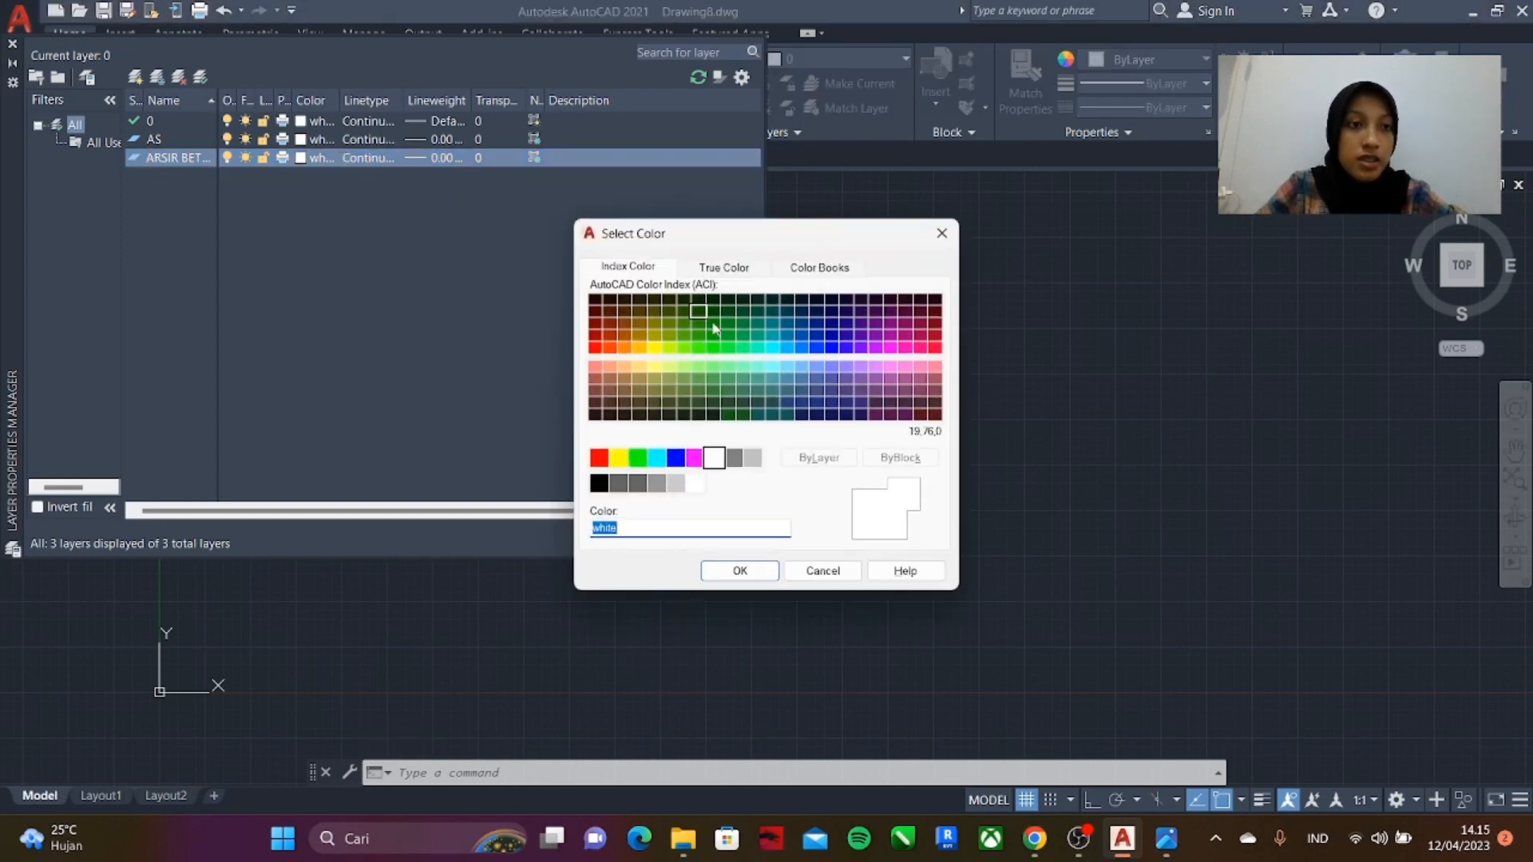
left_click(752, 460)
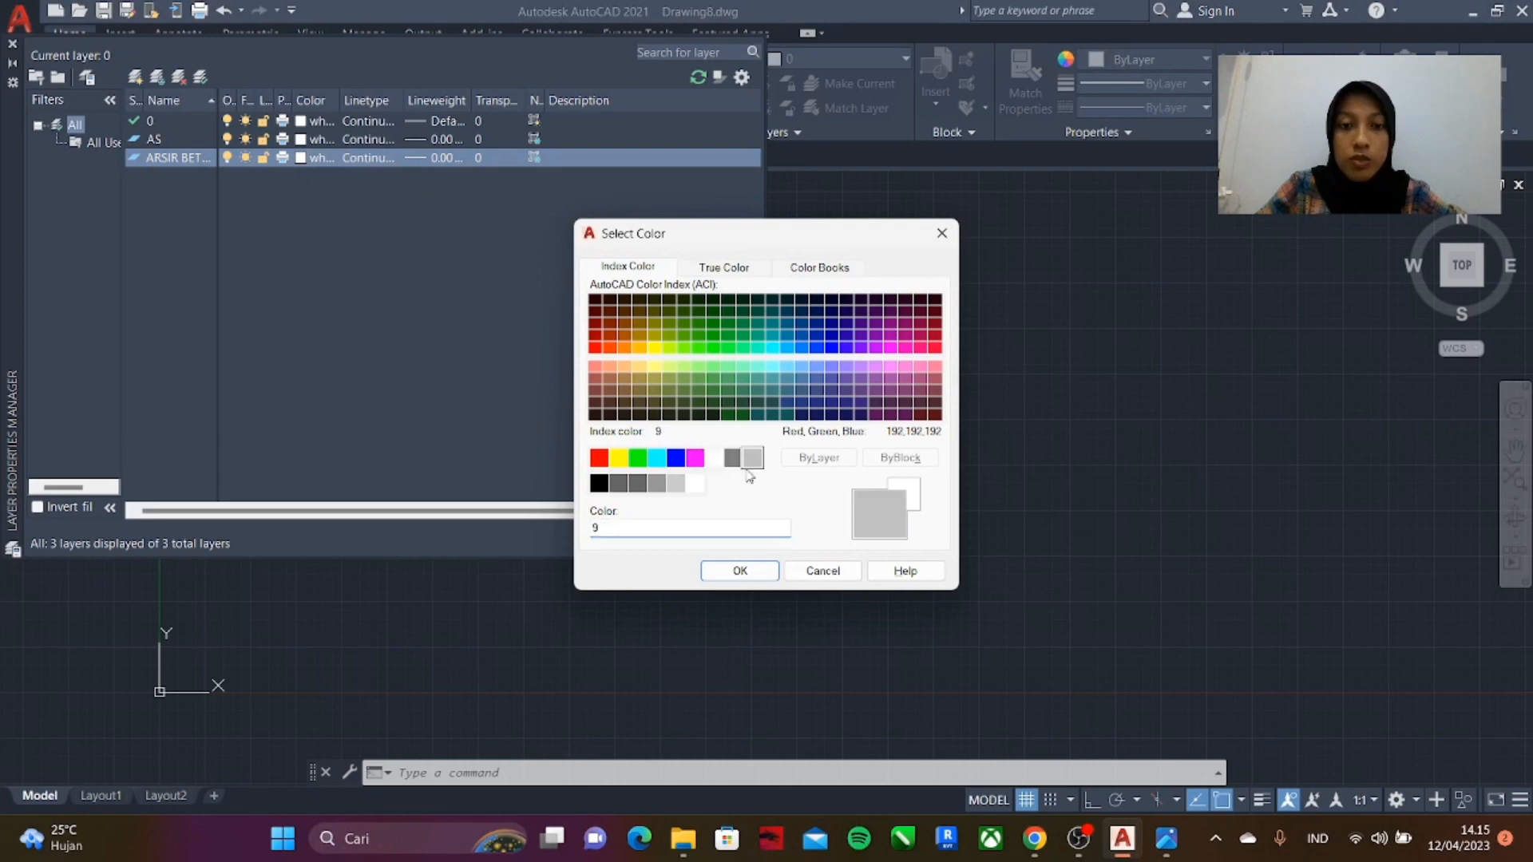
left_click(743, 571)
left_click(445, 158)
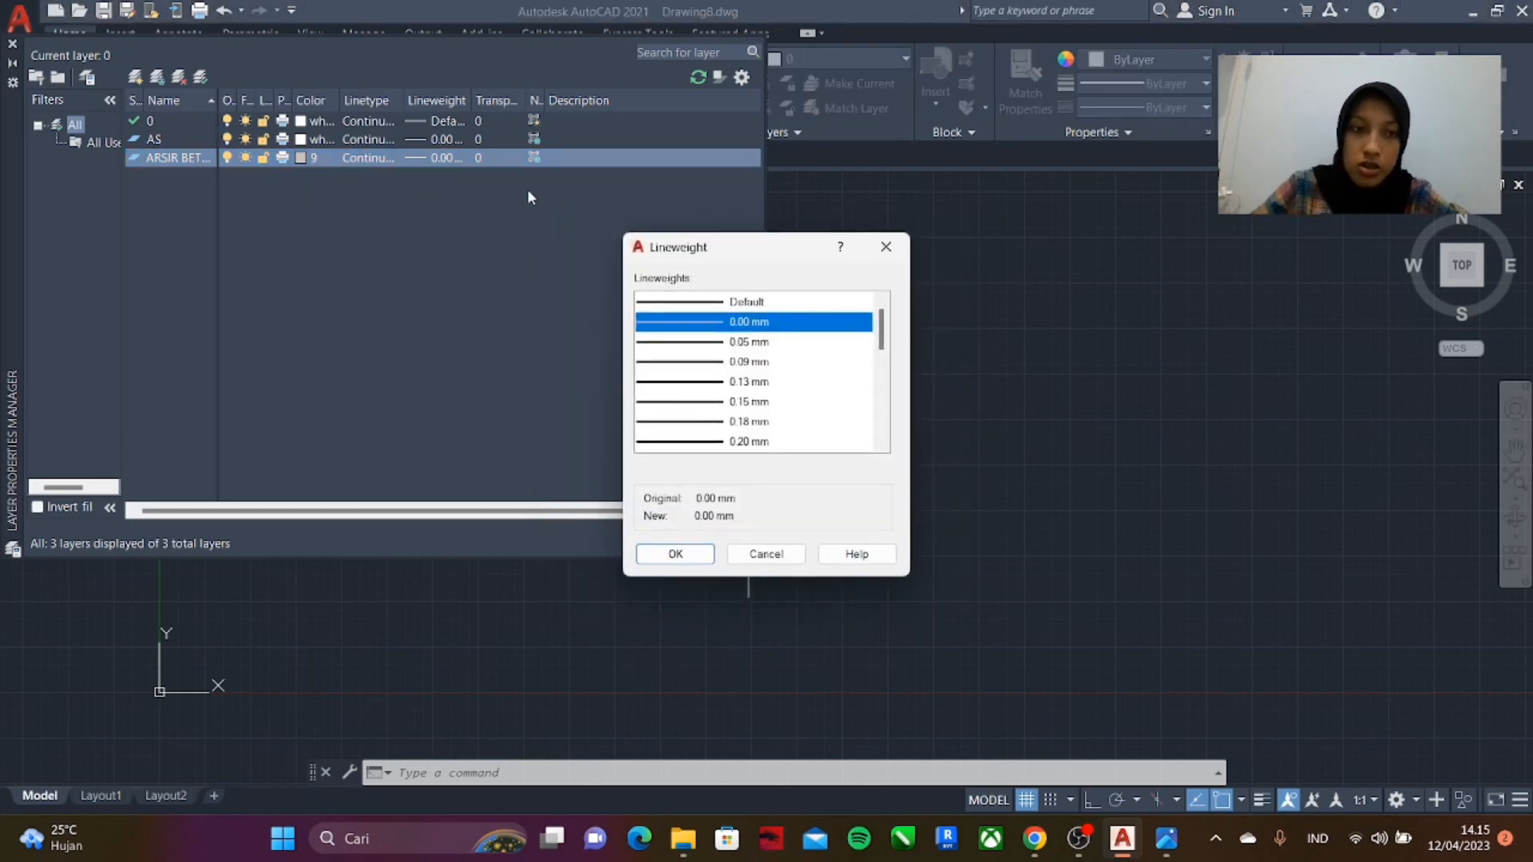
left_click(751, 343)
left_click(675, 554)
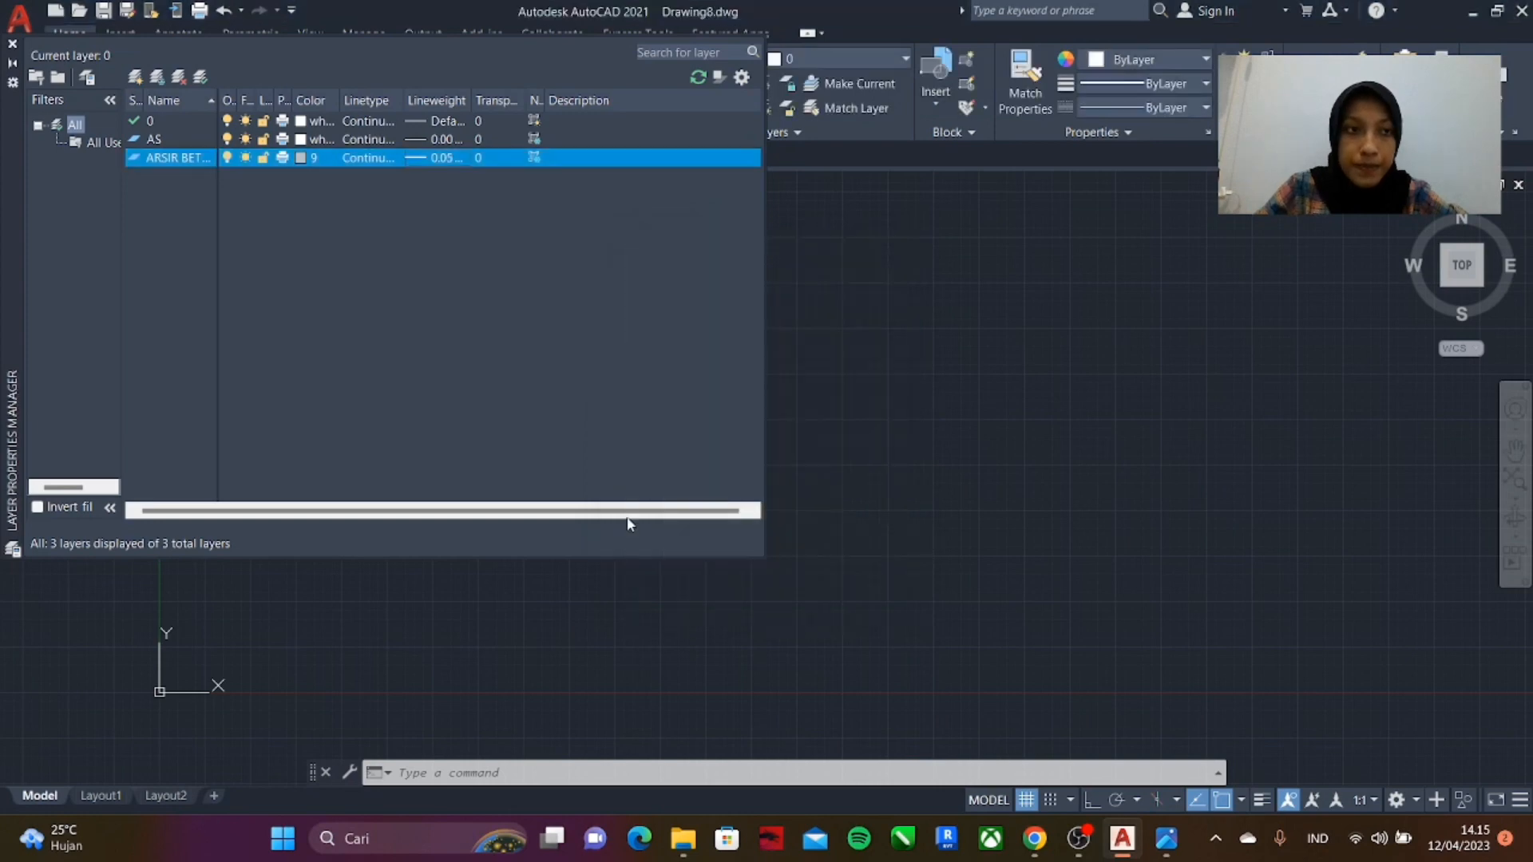
- Create a layer named ARSIR DIINDING with the pink index color 211
left_click(136, 76)
type("ARSIR DIINDING")
left_click(301, 176)
left_click(890, 348)
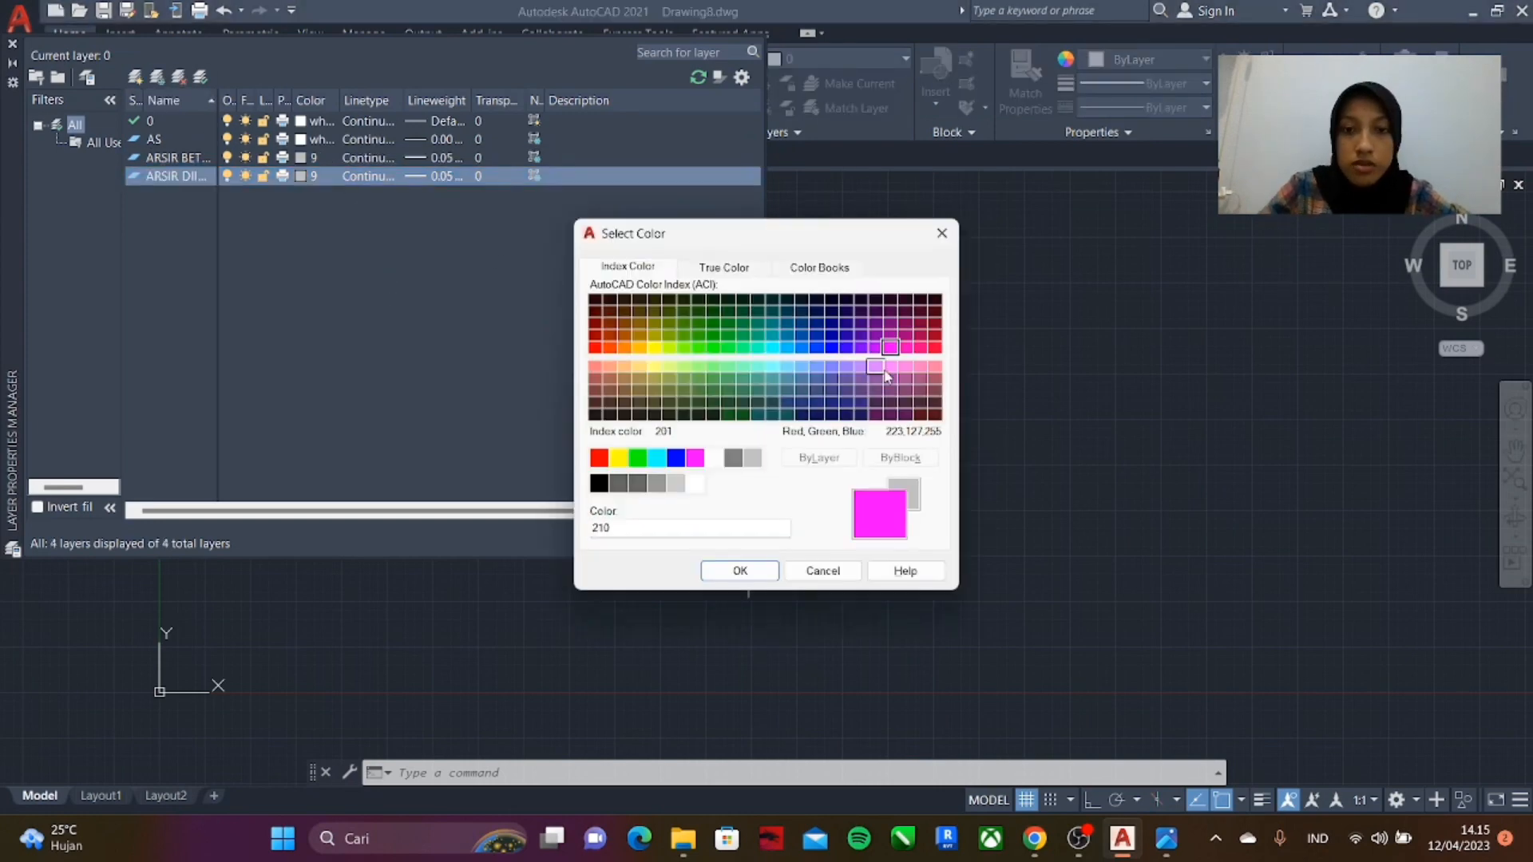
left_click(891, 366)
left_click(741, 571)
- Create a layer named ARSIR KOLOM and open its color selection
left_click(135, 76)
type("ARSIR KOLOM")
left_click(303, 195)
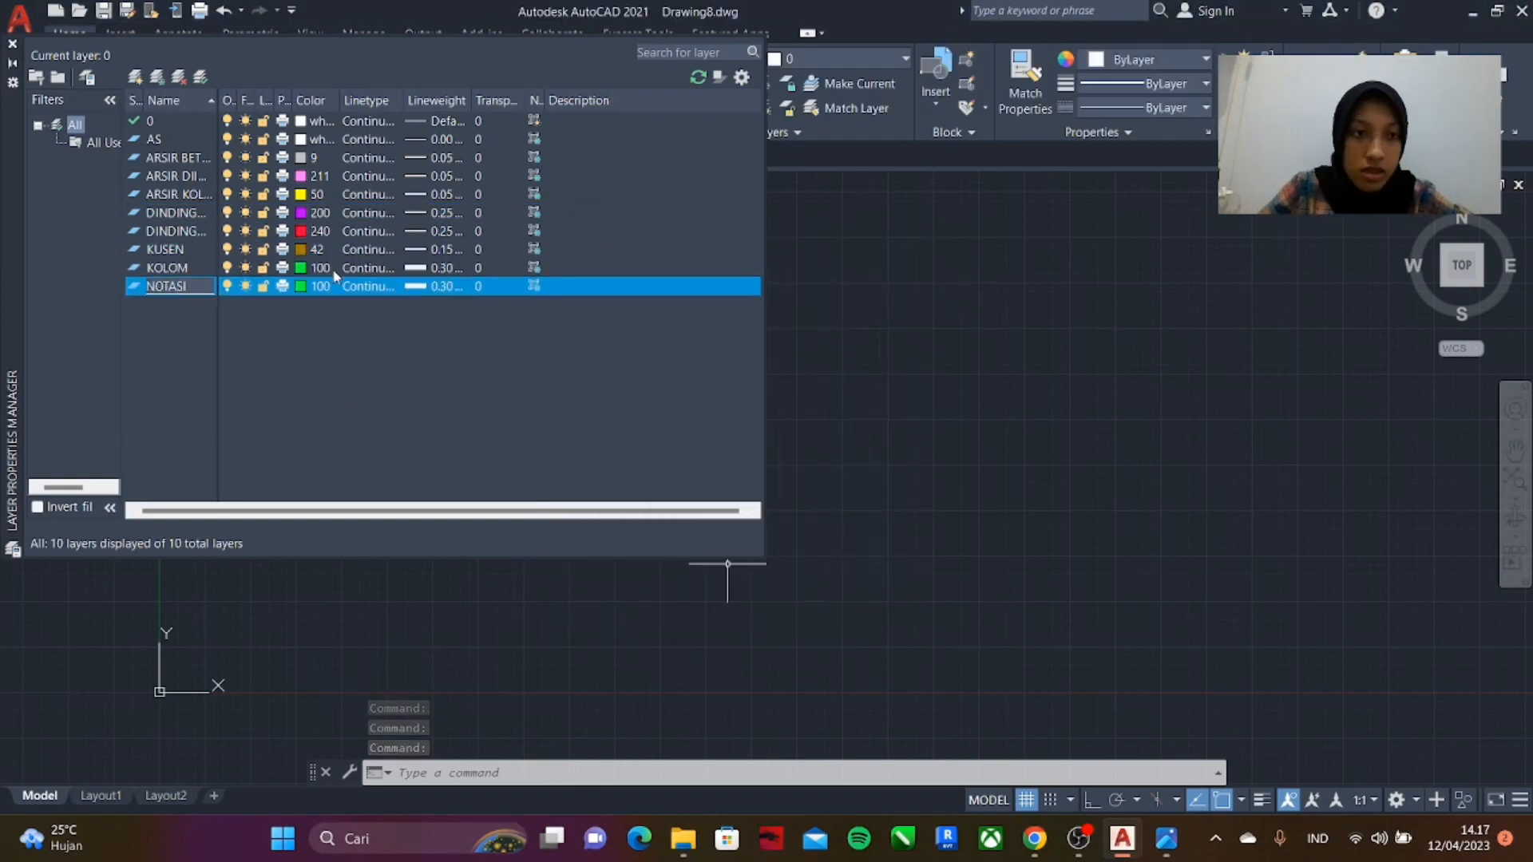
- Create a layer named POTONGAN and give it the yellow index color 50
left_click(167, 76)
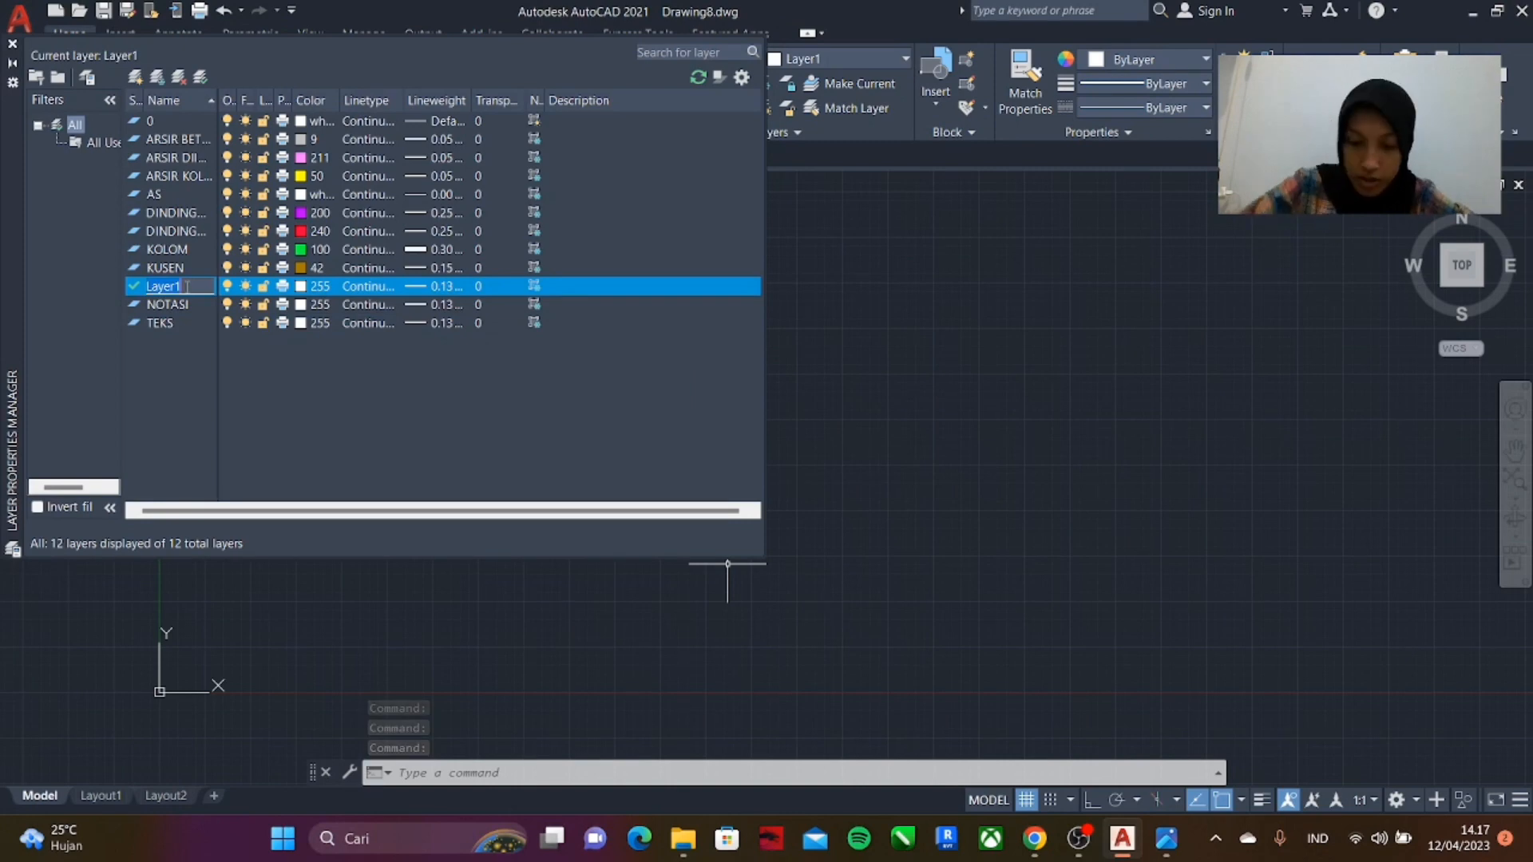
type("POTO")
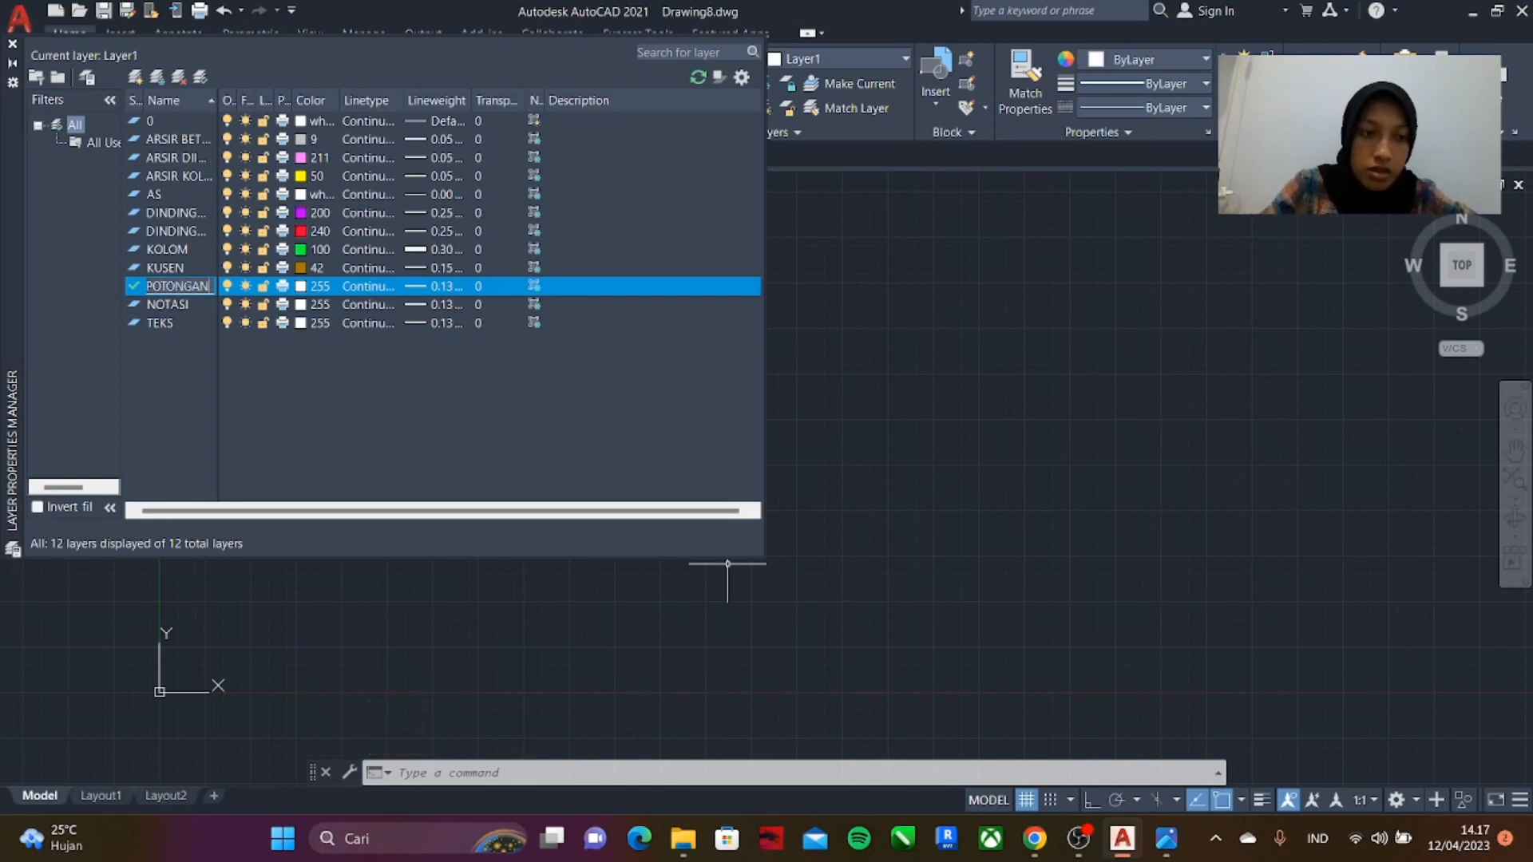
type("NGAN")
left_click(308, 284)
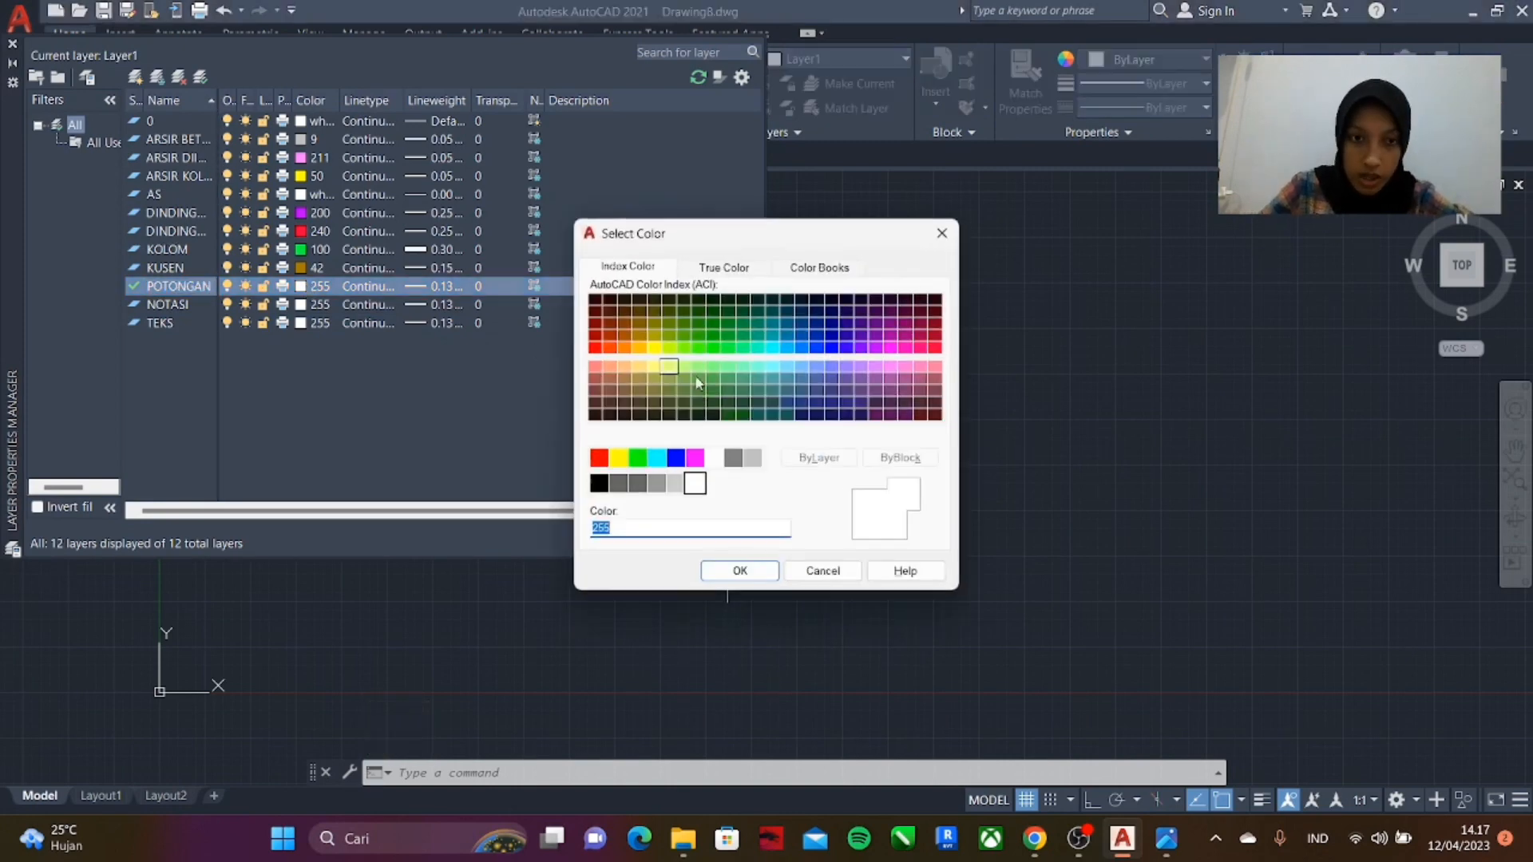
left_click(654, 348)
left_click(741, 570)
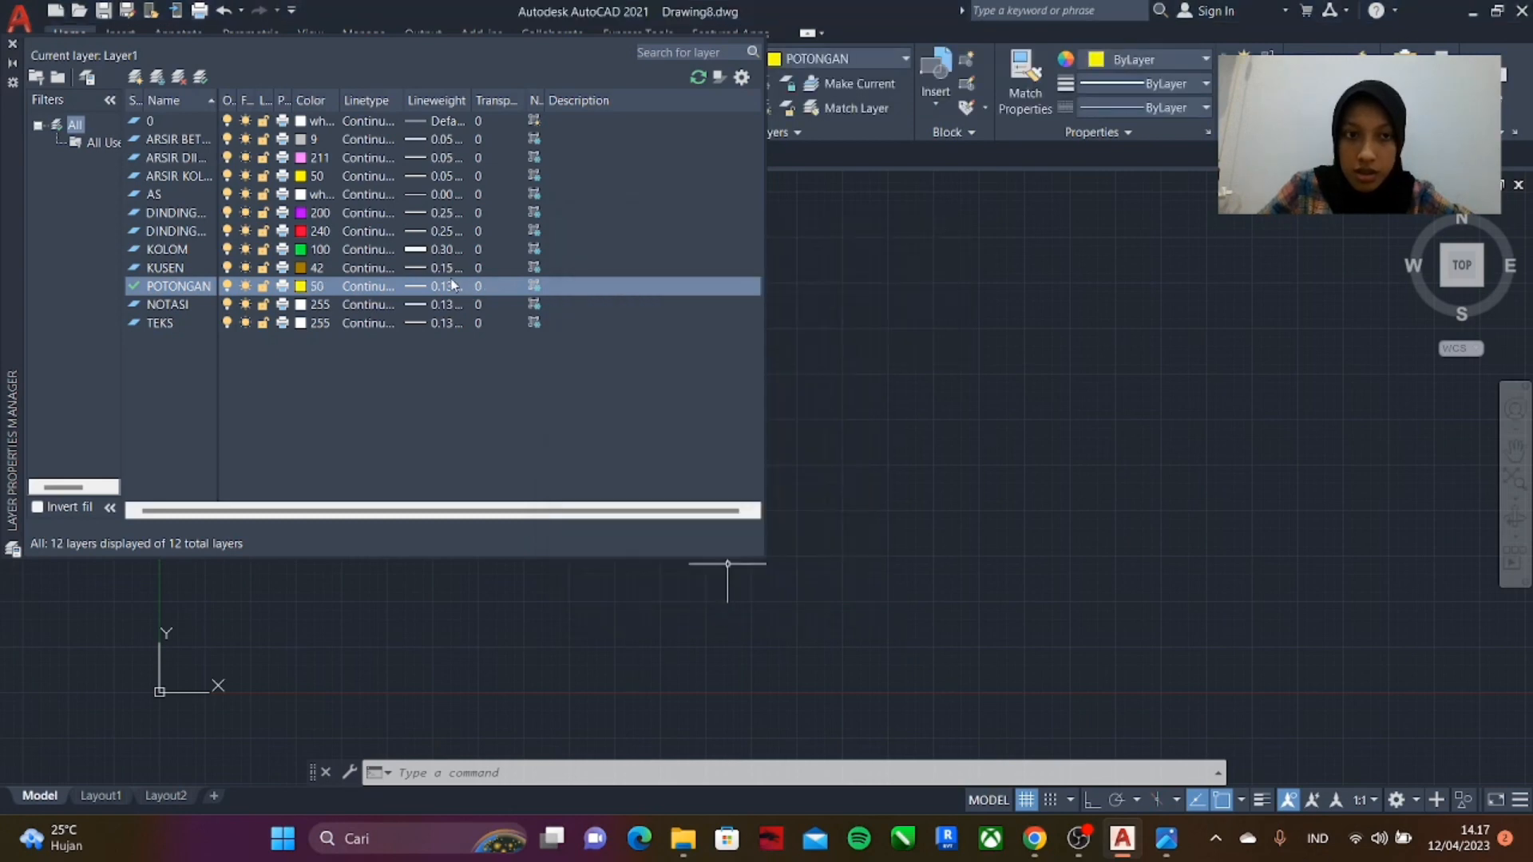
- Set the POTONGAN layer's lineweight to 0.35 mm
left_click(443, 287)
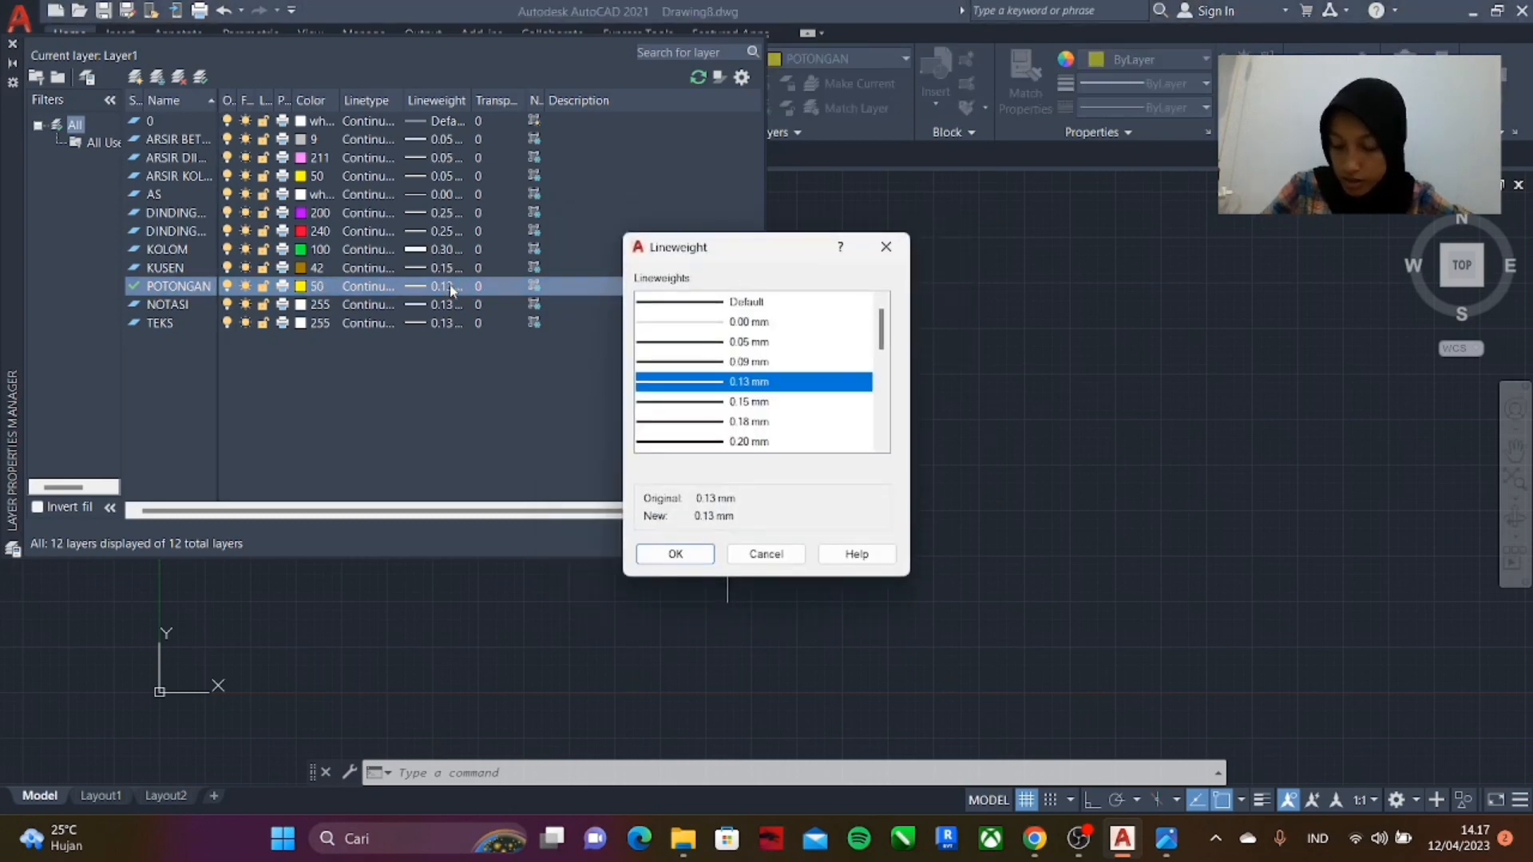
scroll(756, 432, "down", 1)
left_click(751, 442)
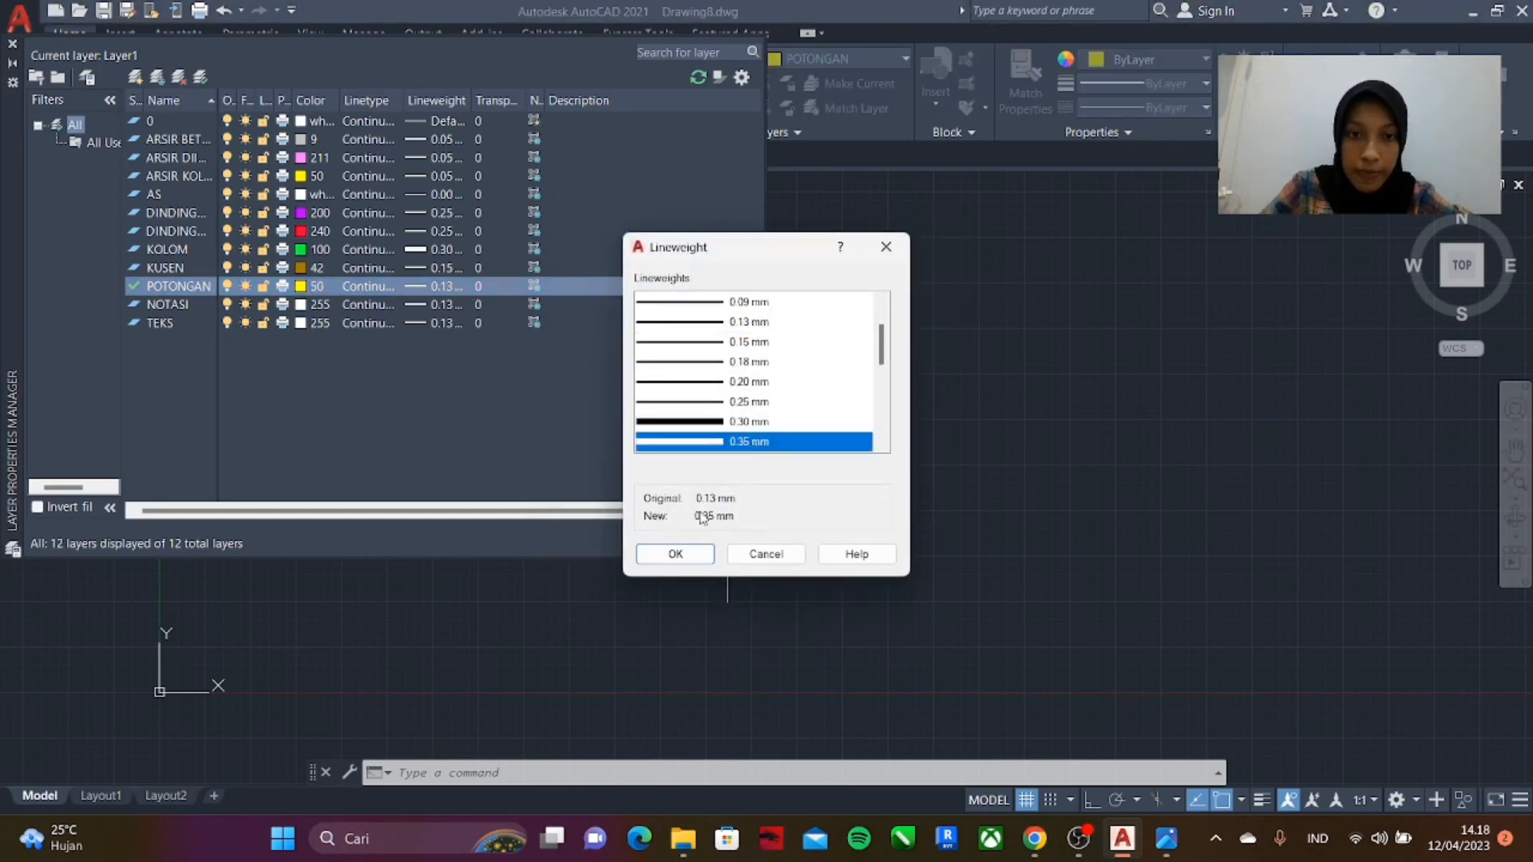
left_click(676, 553)
- Load the DASHDOT linetype and assign it to the POTONGAN layer
left_click(369, 287)
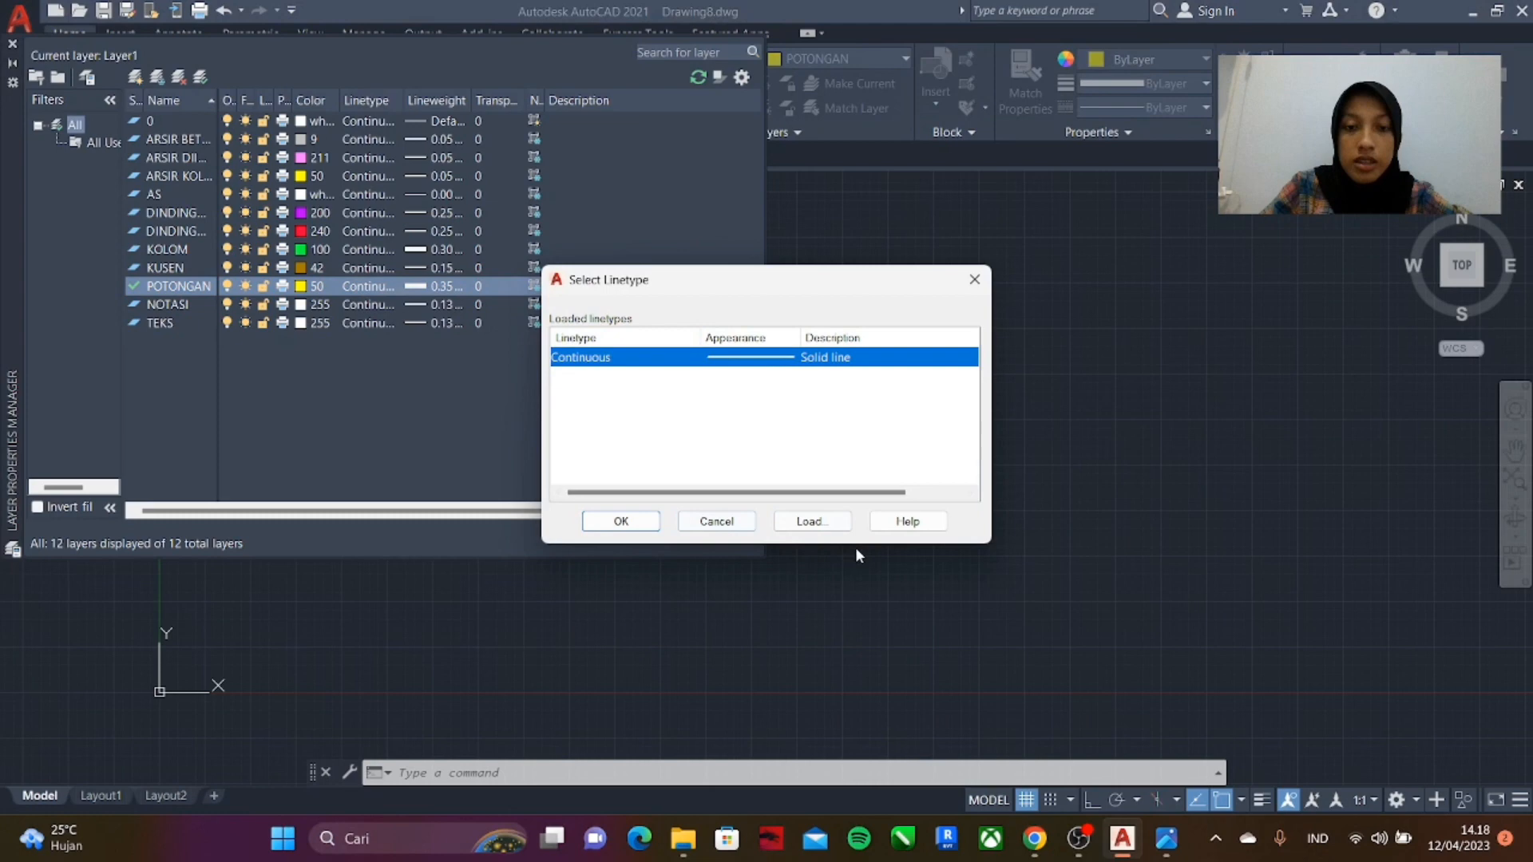
left_click(811, 522)
scroll(752, 442, "down", 7)
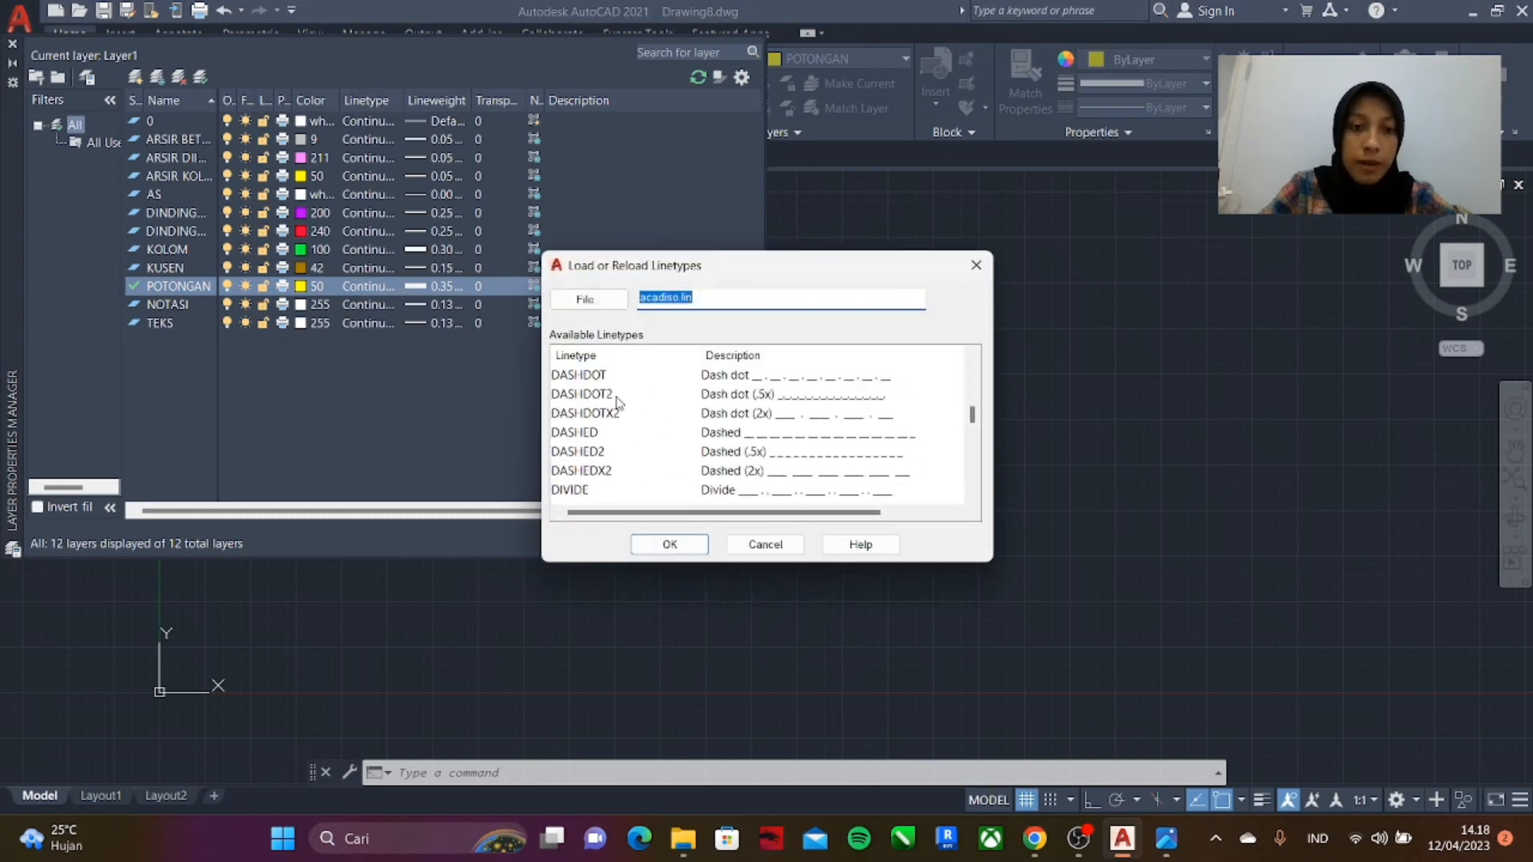
left_click(635, 375)
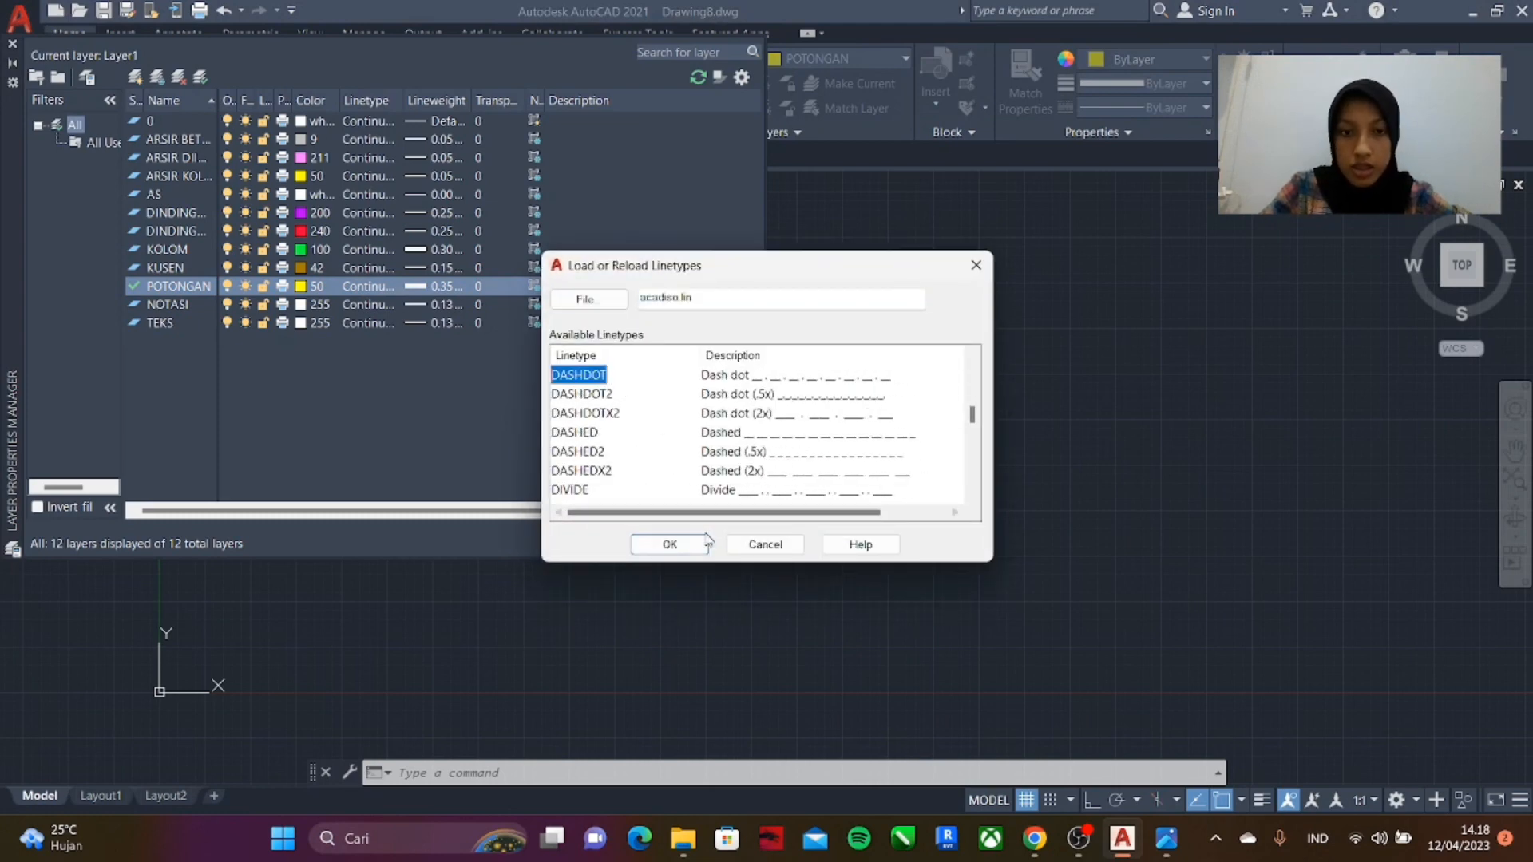
left_click(669, 543)
left_click(621, 377)
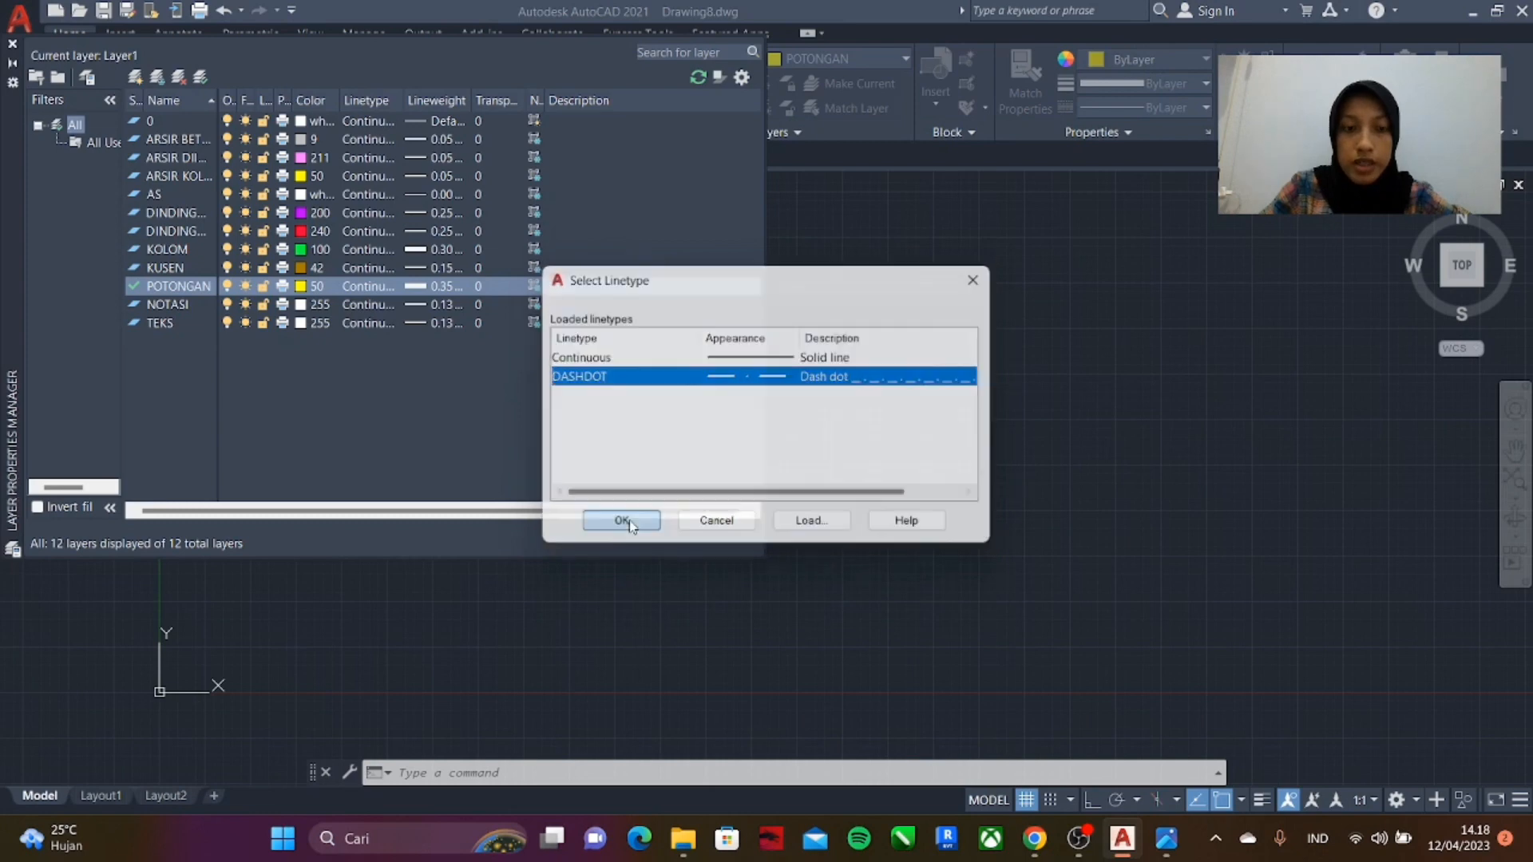
left_click(622, 522)
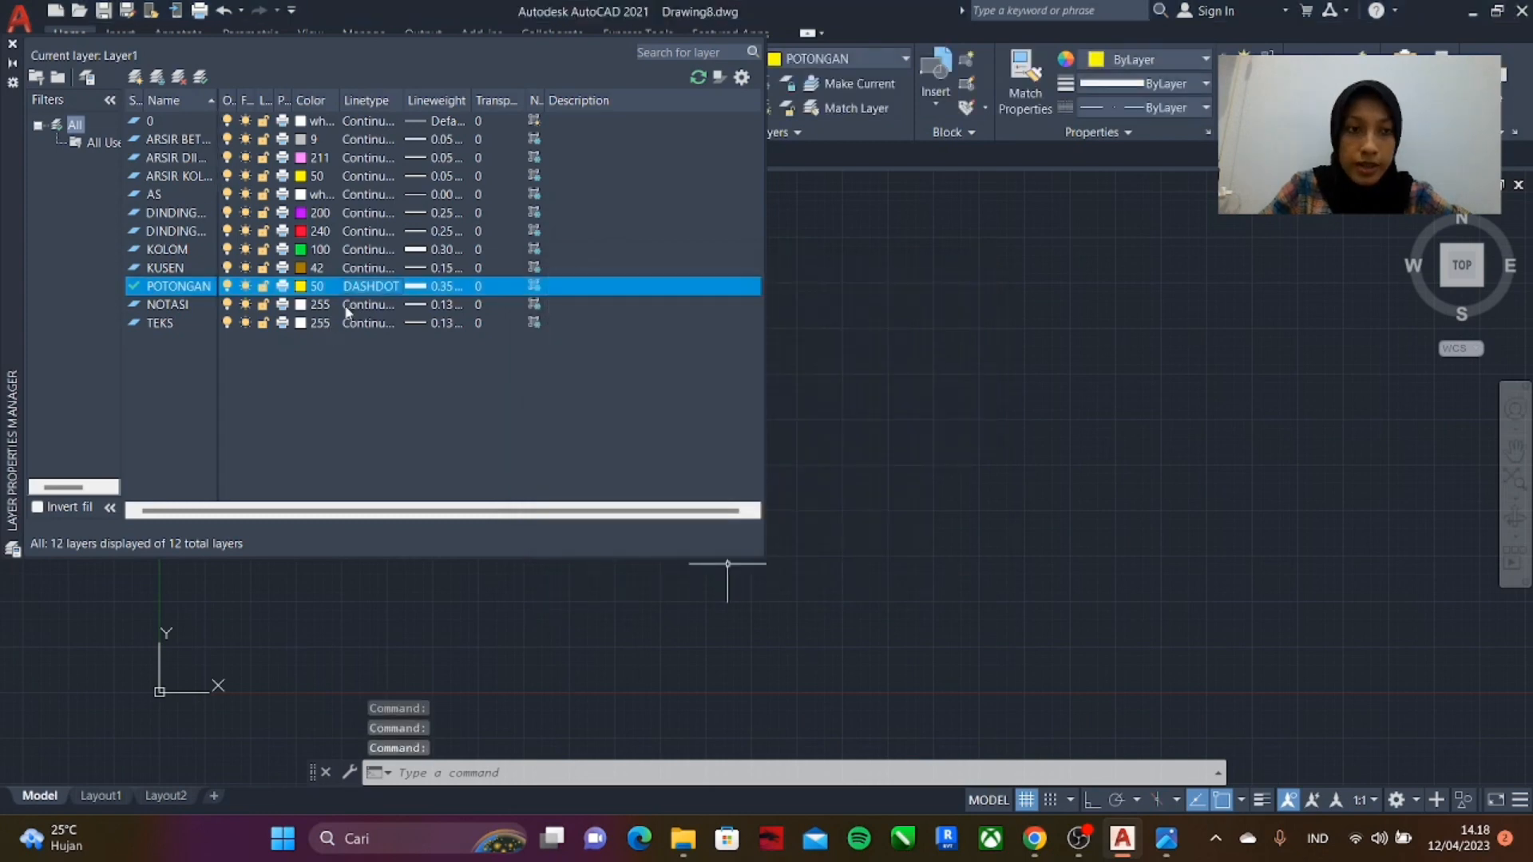
- Add a layer after TEKS with a name starting GARIS LA, keeping color 255 and setting its lineweight to 0.15 mm
left_click(195, 325)
key("Return")
type("GARIS LA")
left_click(319, 342)
left_click(739, 572)
left_click(435, 341)
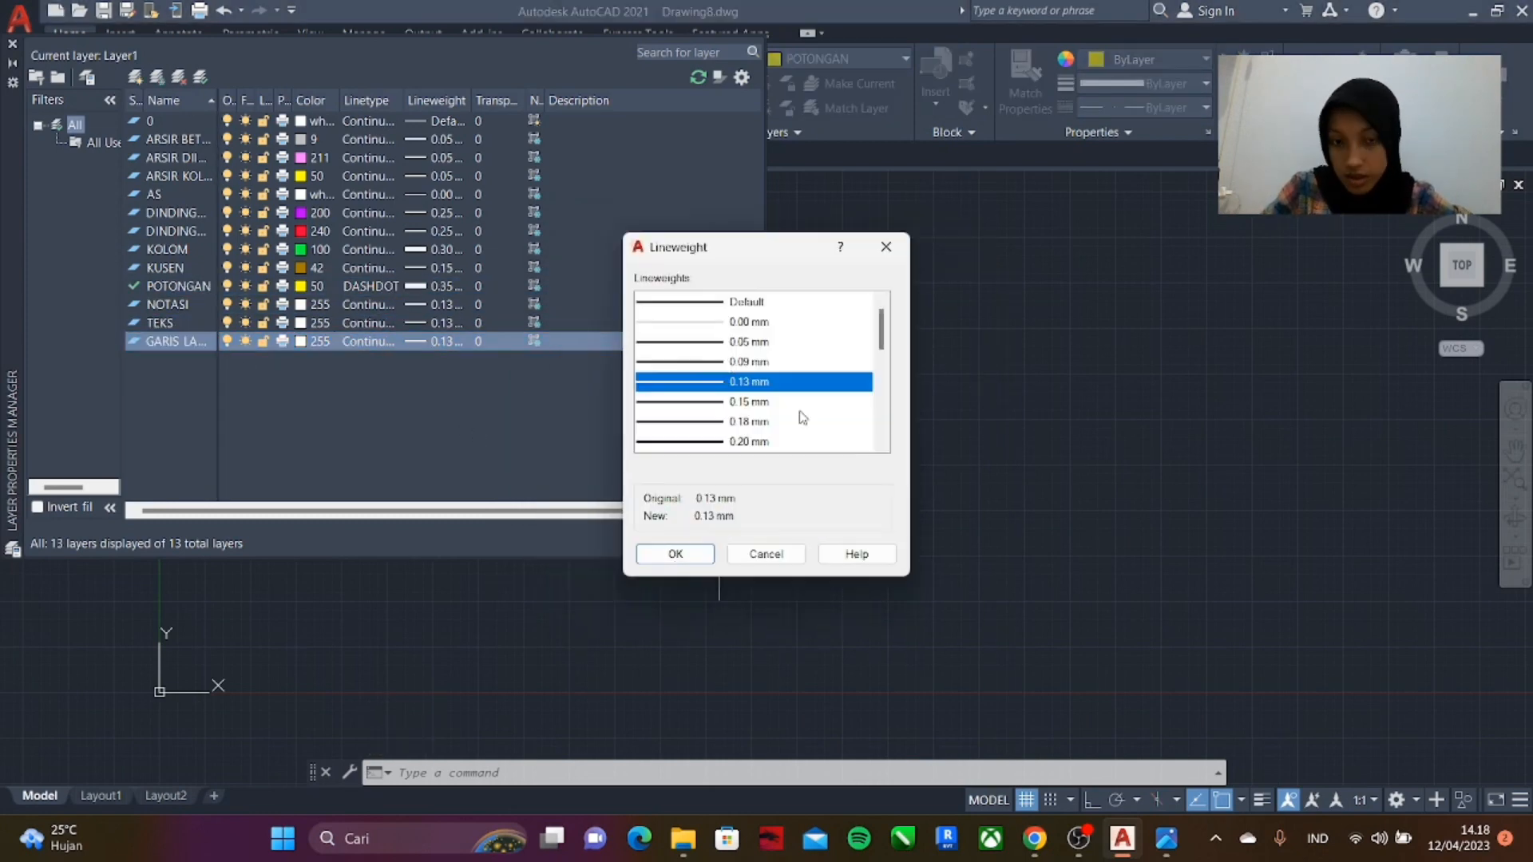
left_click(750, 402)
left_click(676, 554)
- Add a layer named DAUN PINTU after GARIS LANTAI, with index color 42 and a lineweight of 0.09 mm
key("Return")
type("DAUN PIN")
key("Return")
left_click(301, 360)
left_click(654, 324)
left_click(639, 336)
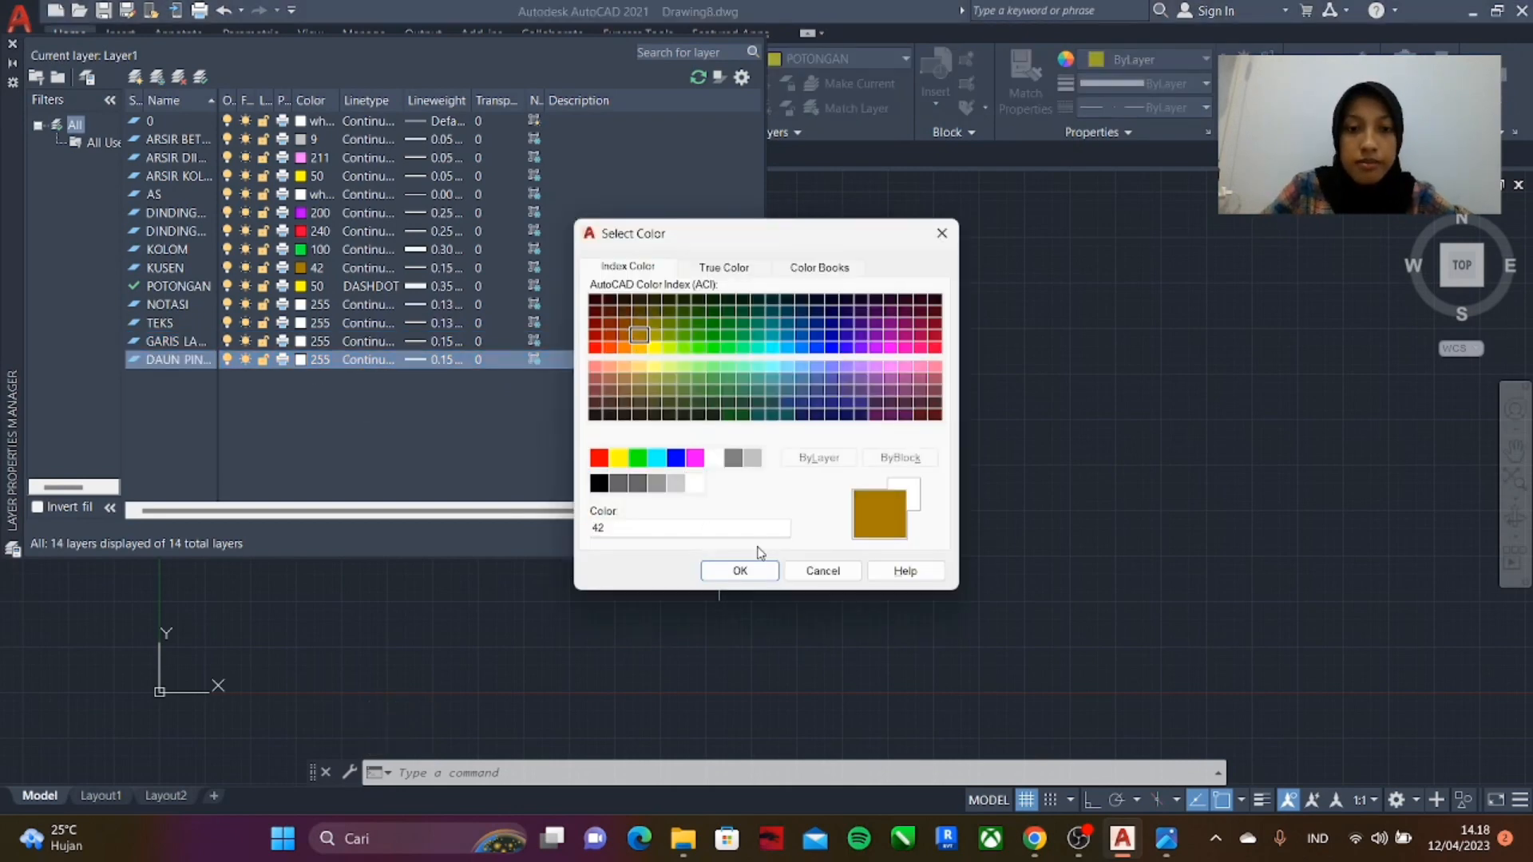
left_click(739, 572)
left_click(435, 360)
left_click(750, 364)
left_click(676, 555)
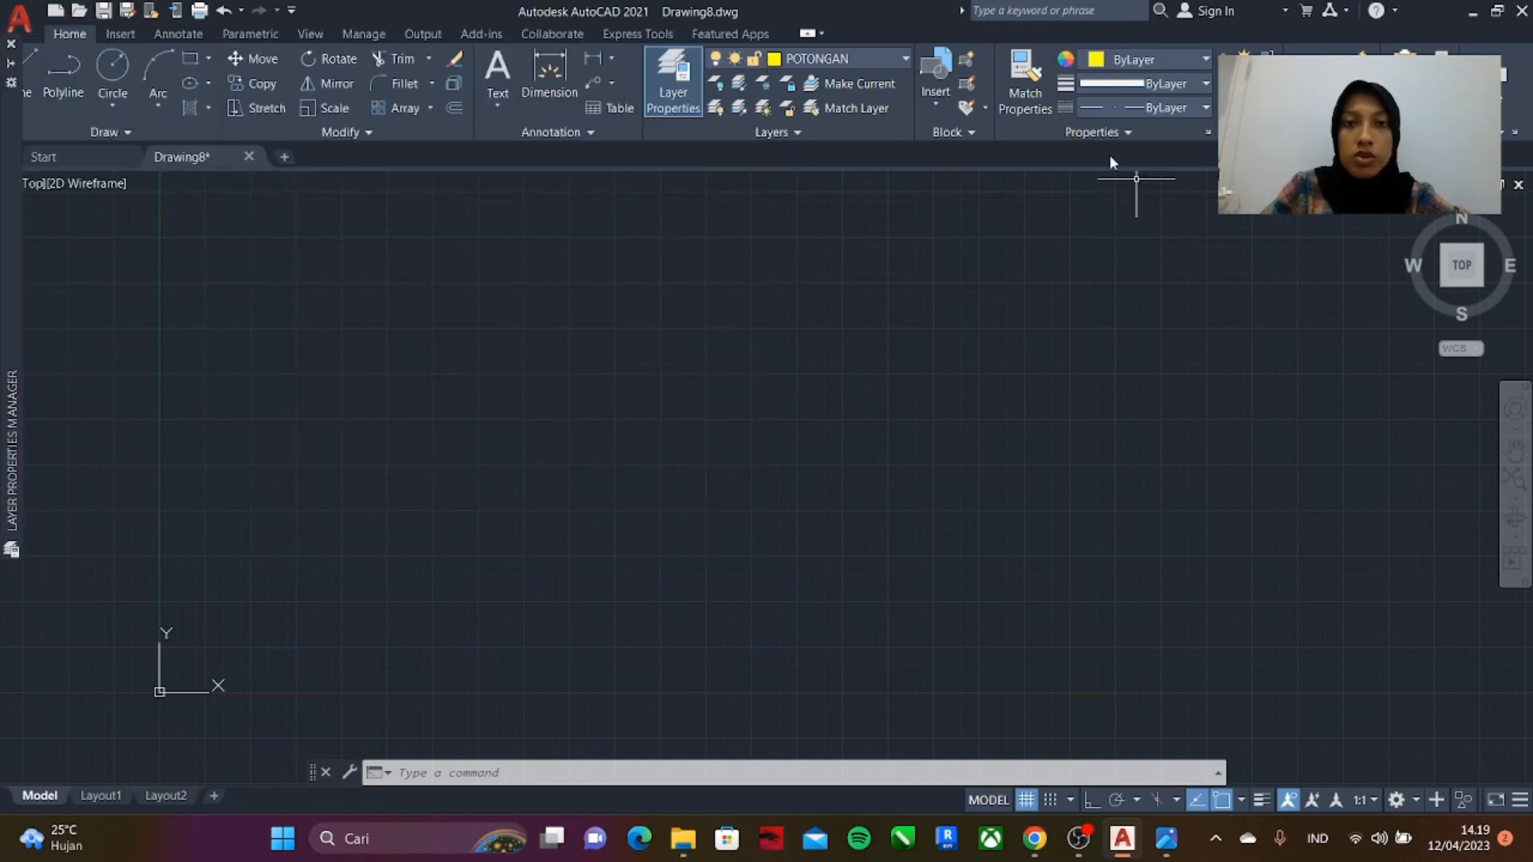
- Make AS the current layer and start a polyline with Ortho on, running rightward in segments of 300, 150 and 150
left_click(874, 50)
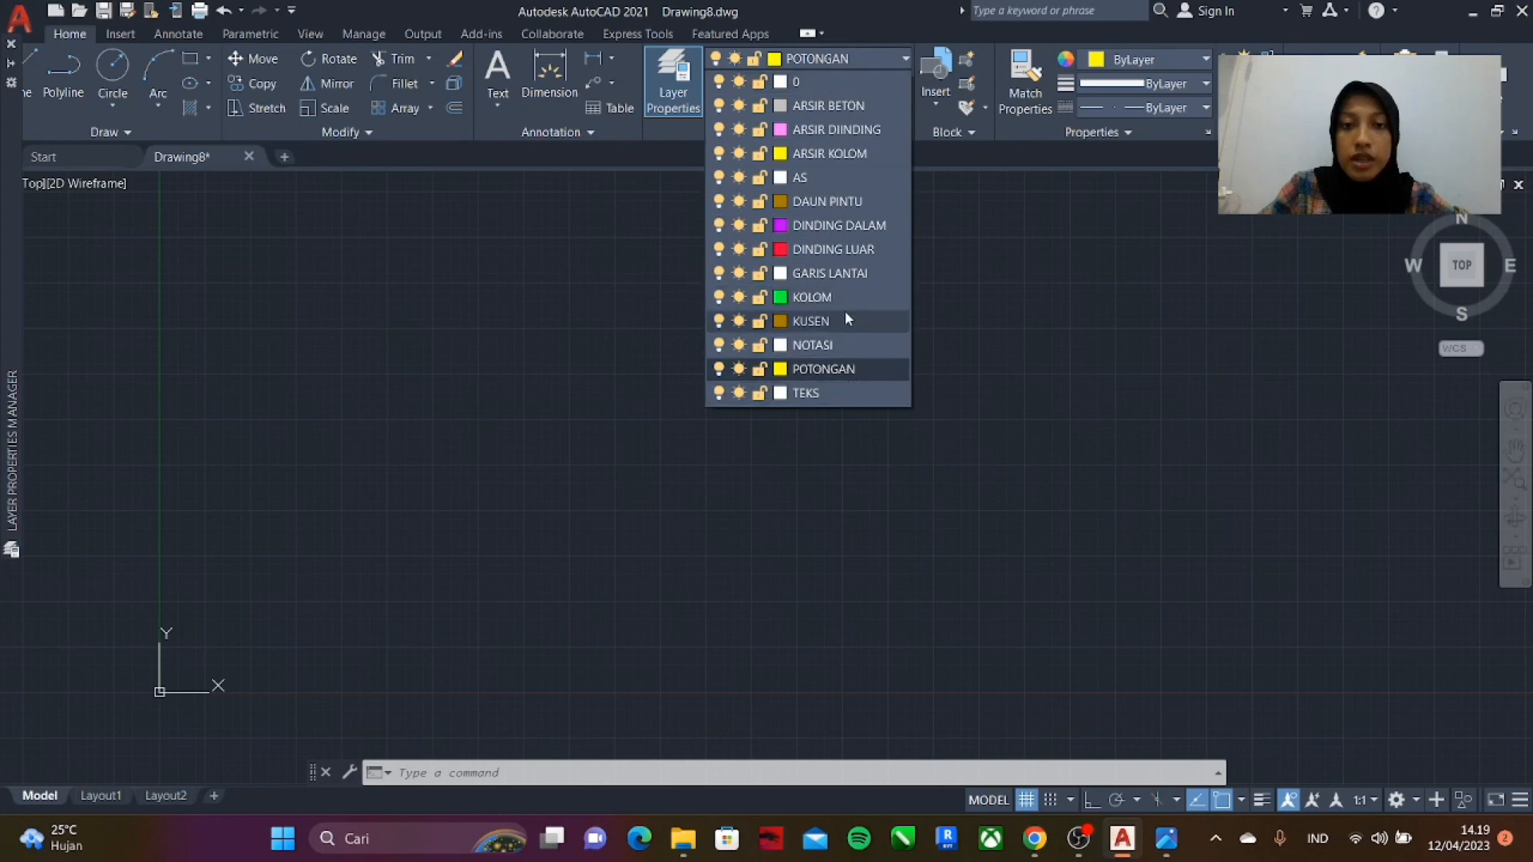
left_click(832, 178)
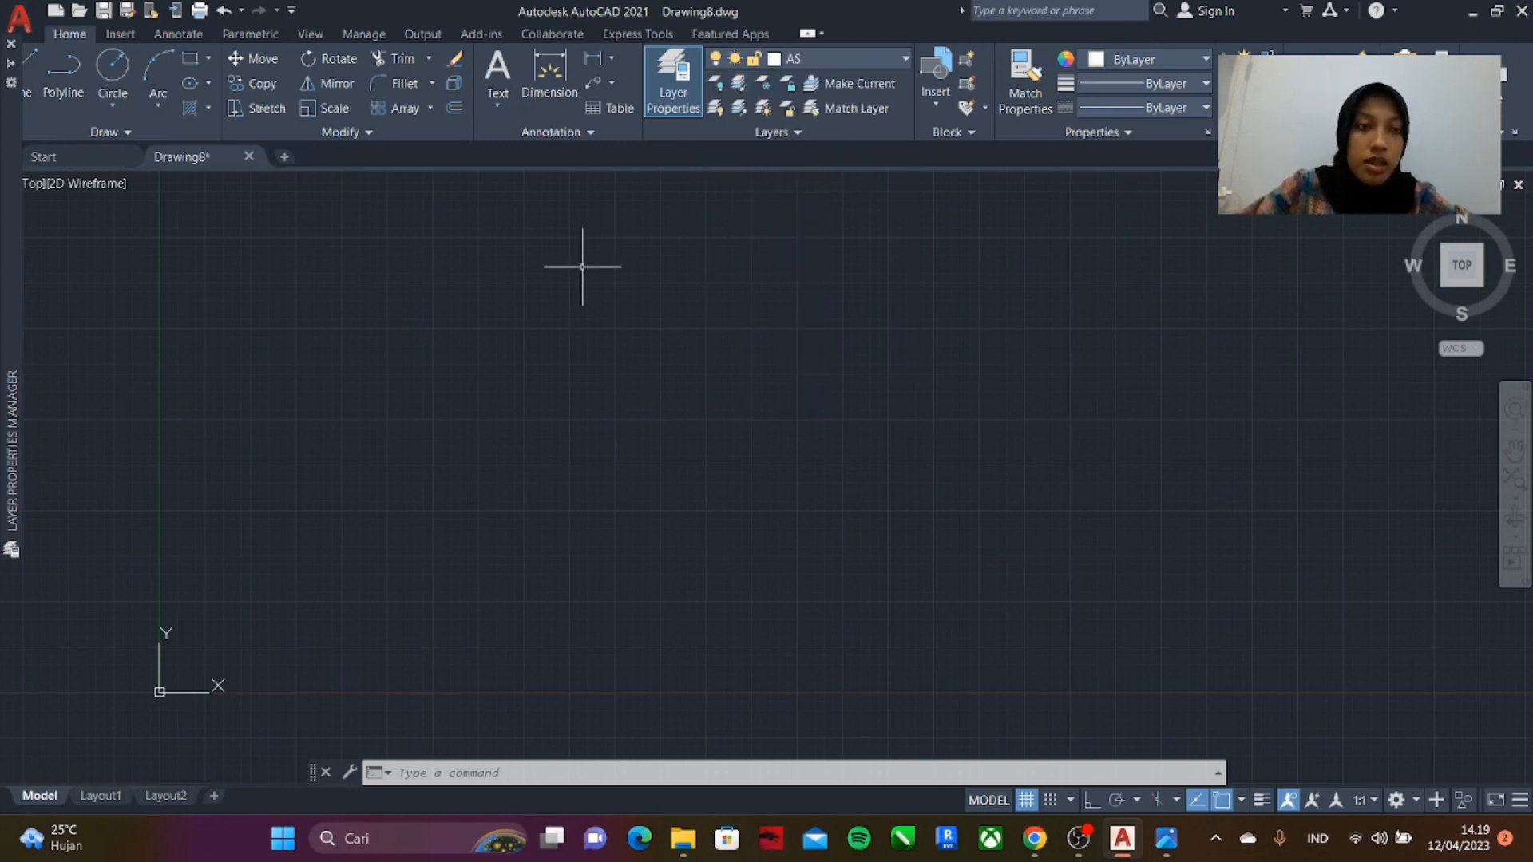
type("p")
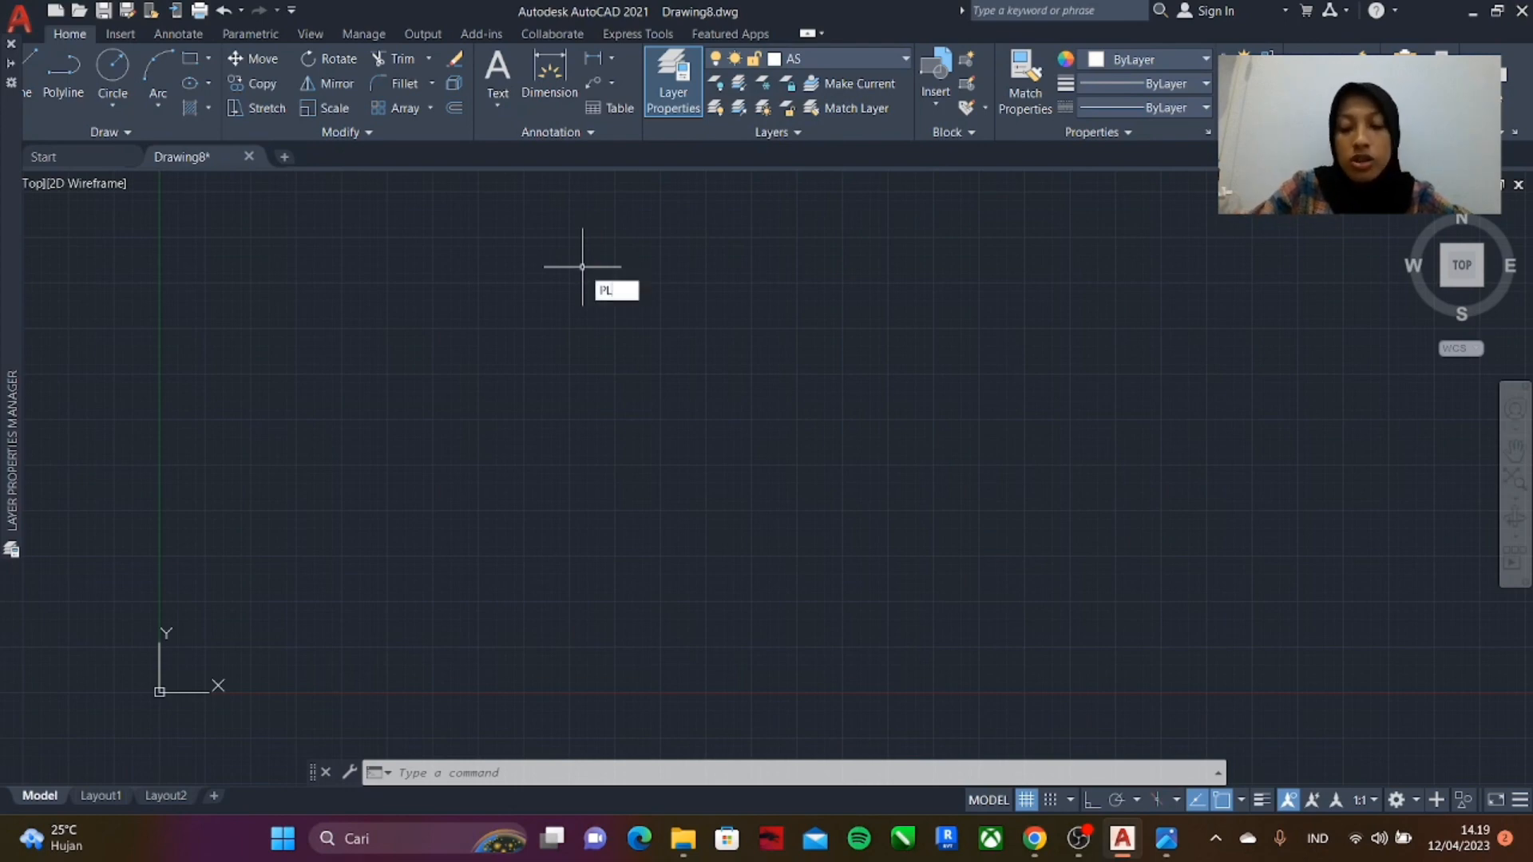
type("L")
key("Return")
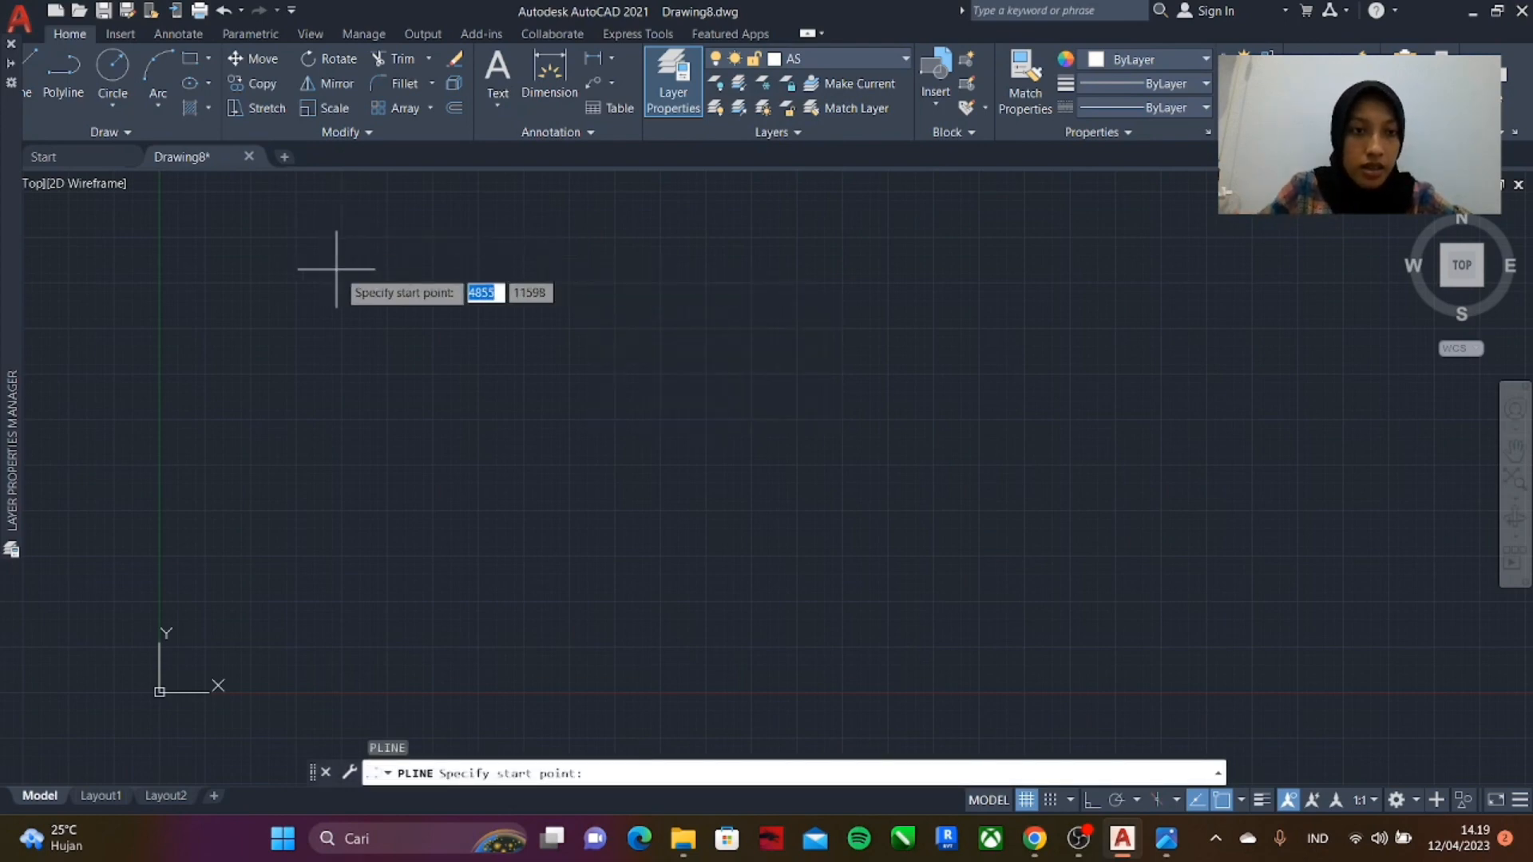
left_click(392, 284)
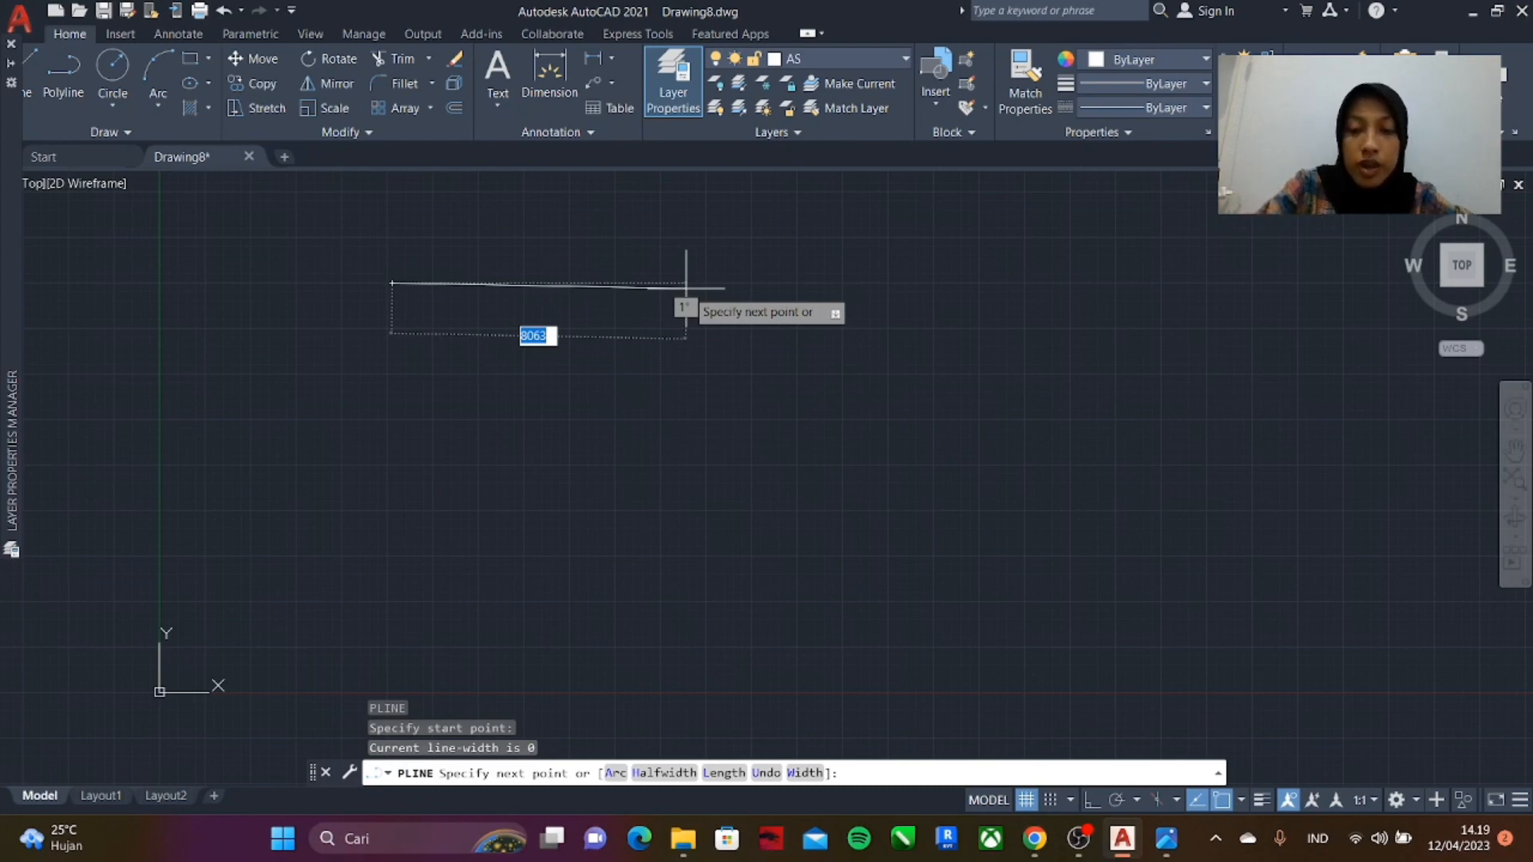
key("F8")
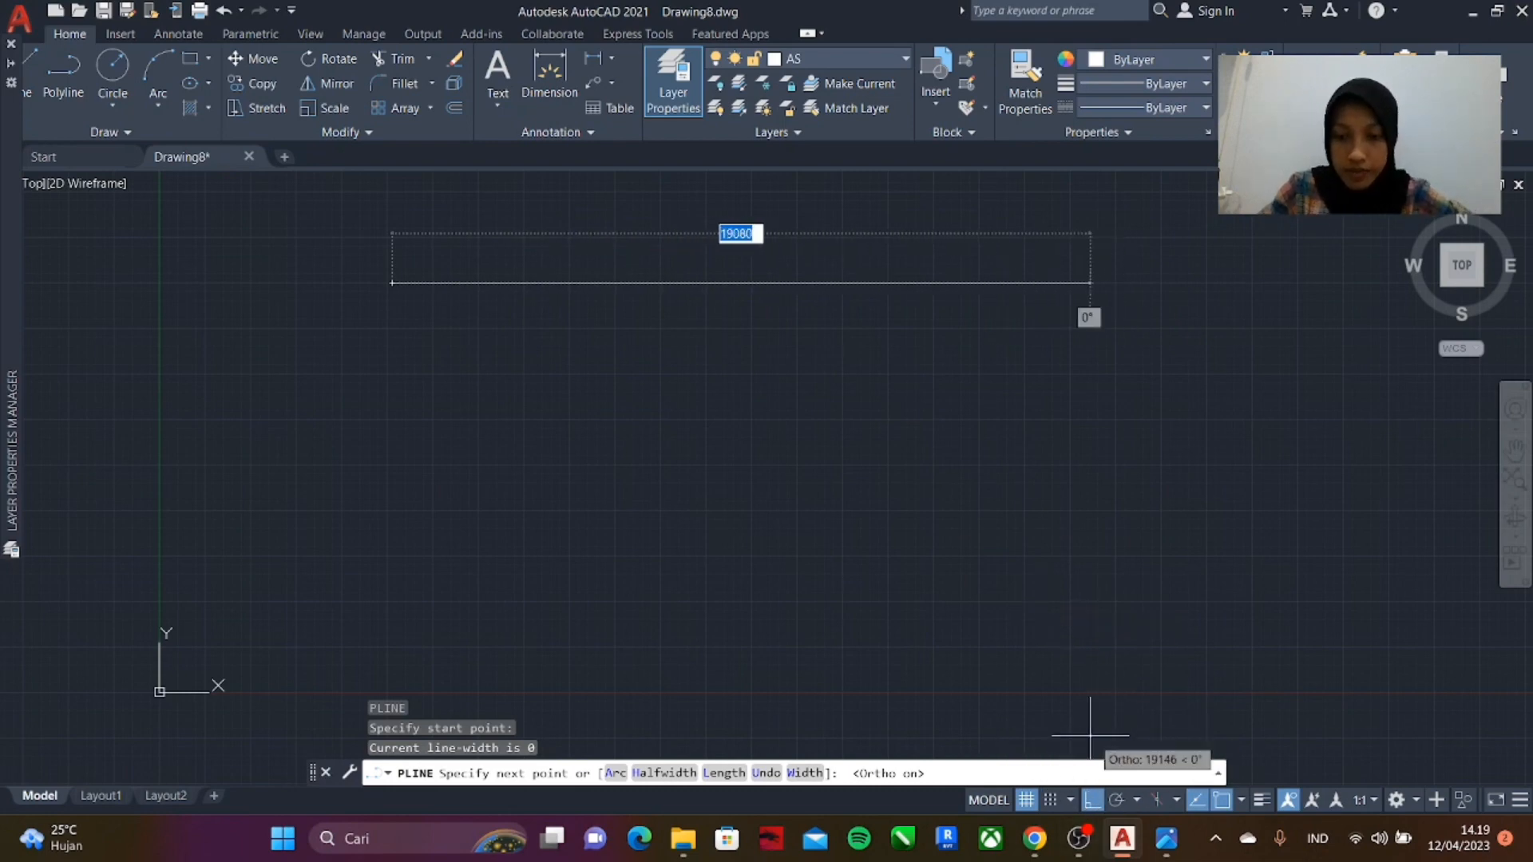
scroll(655, 326, "down", 4)
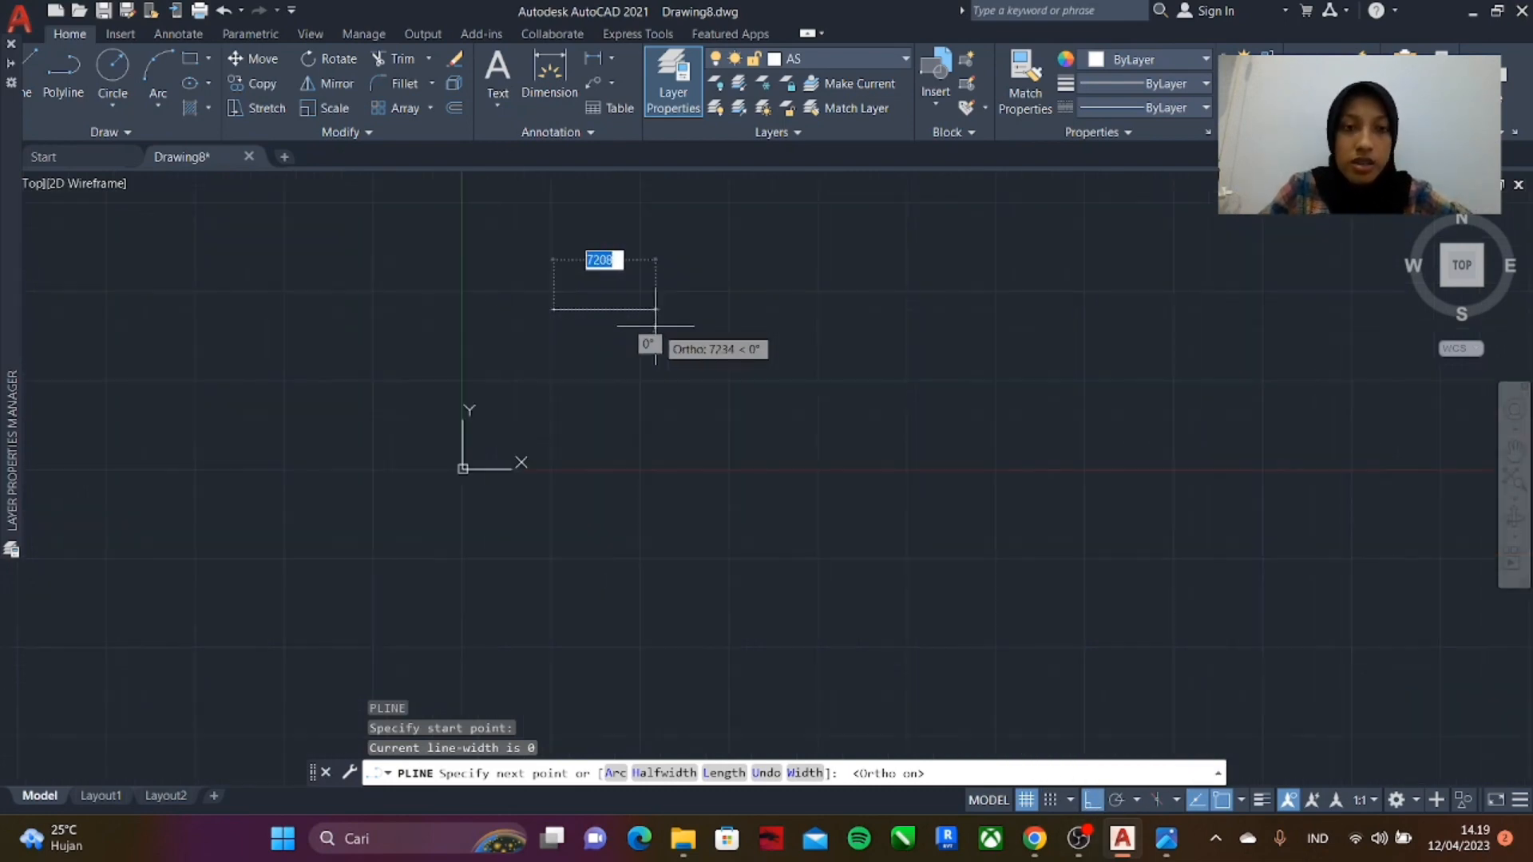
scroll(591, 312, "down", 3)
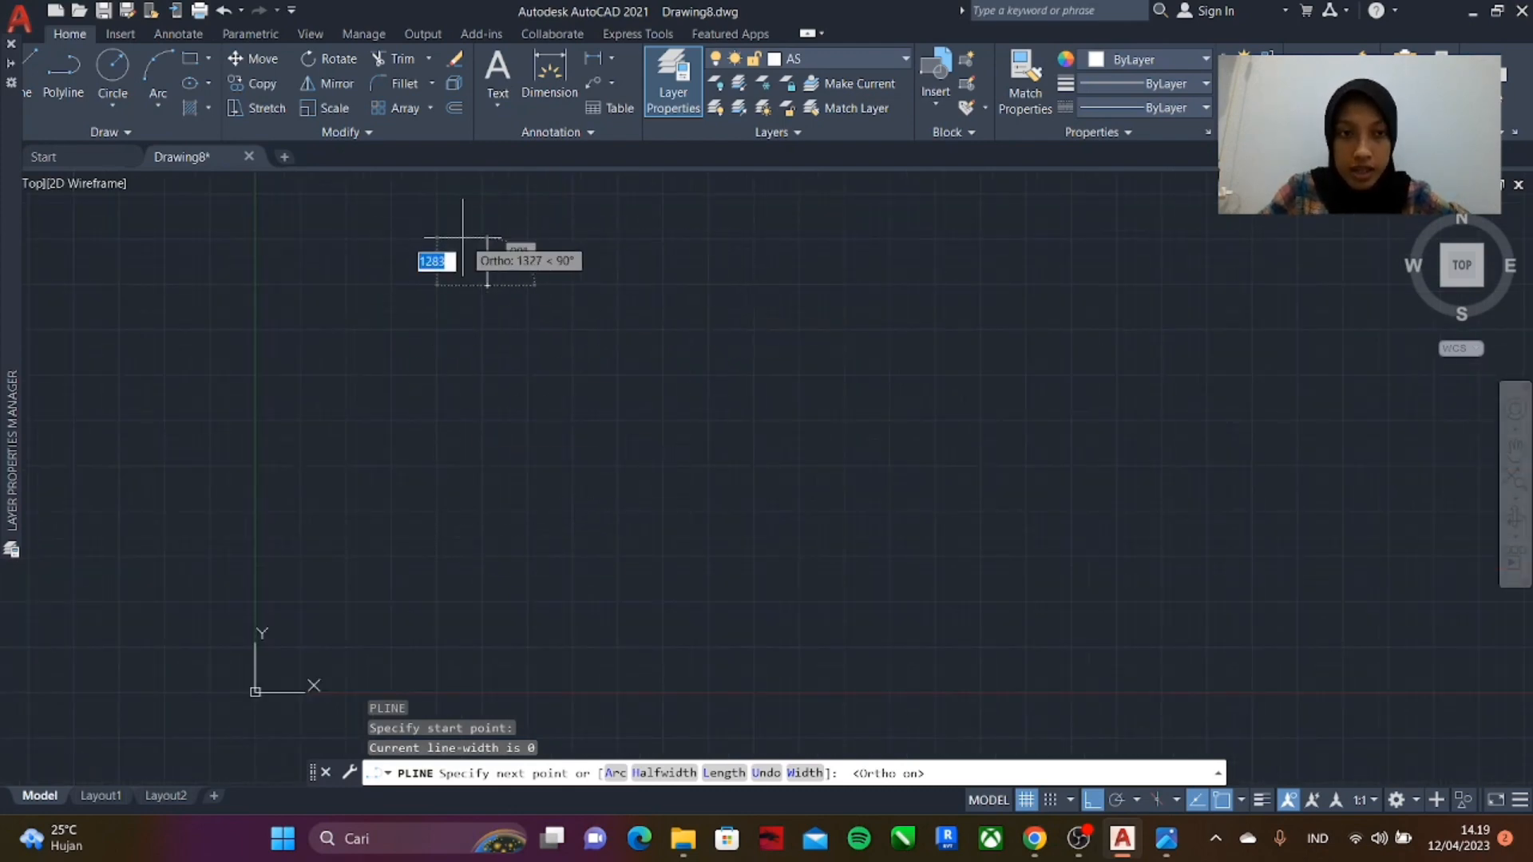
scroll(463, 238, "up", 2)
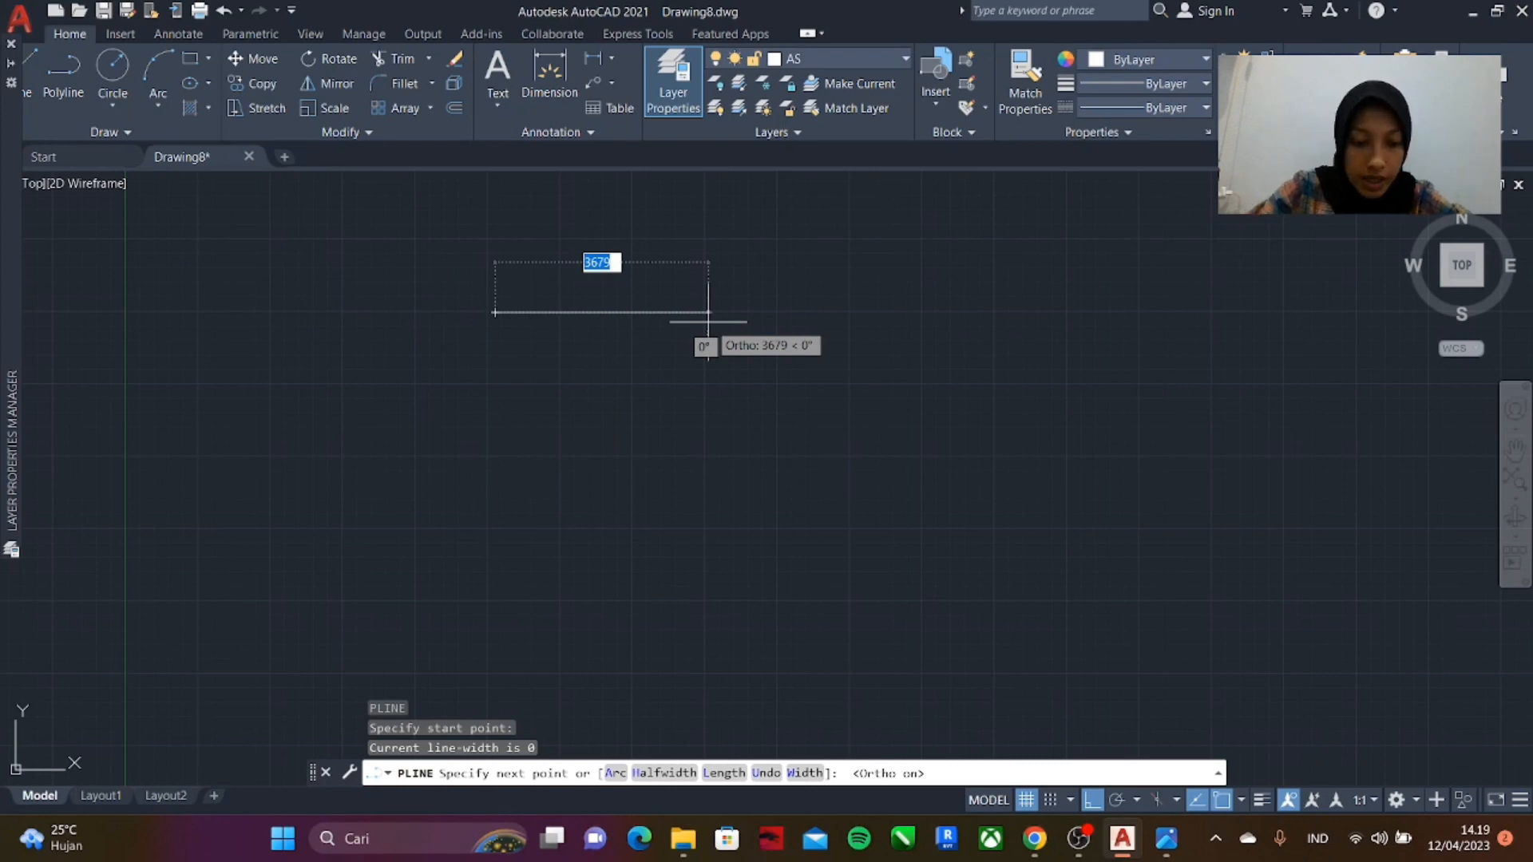
type("300")
key("Return")
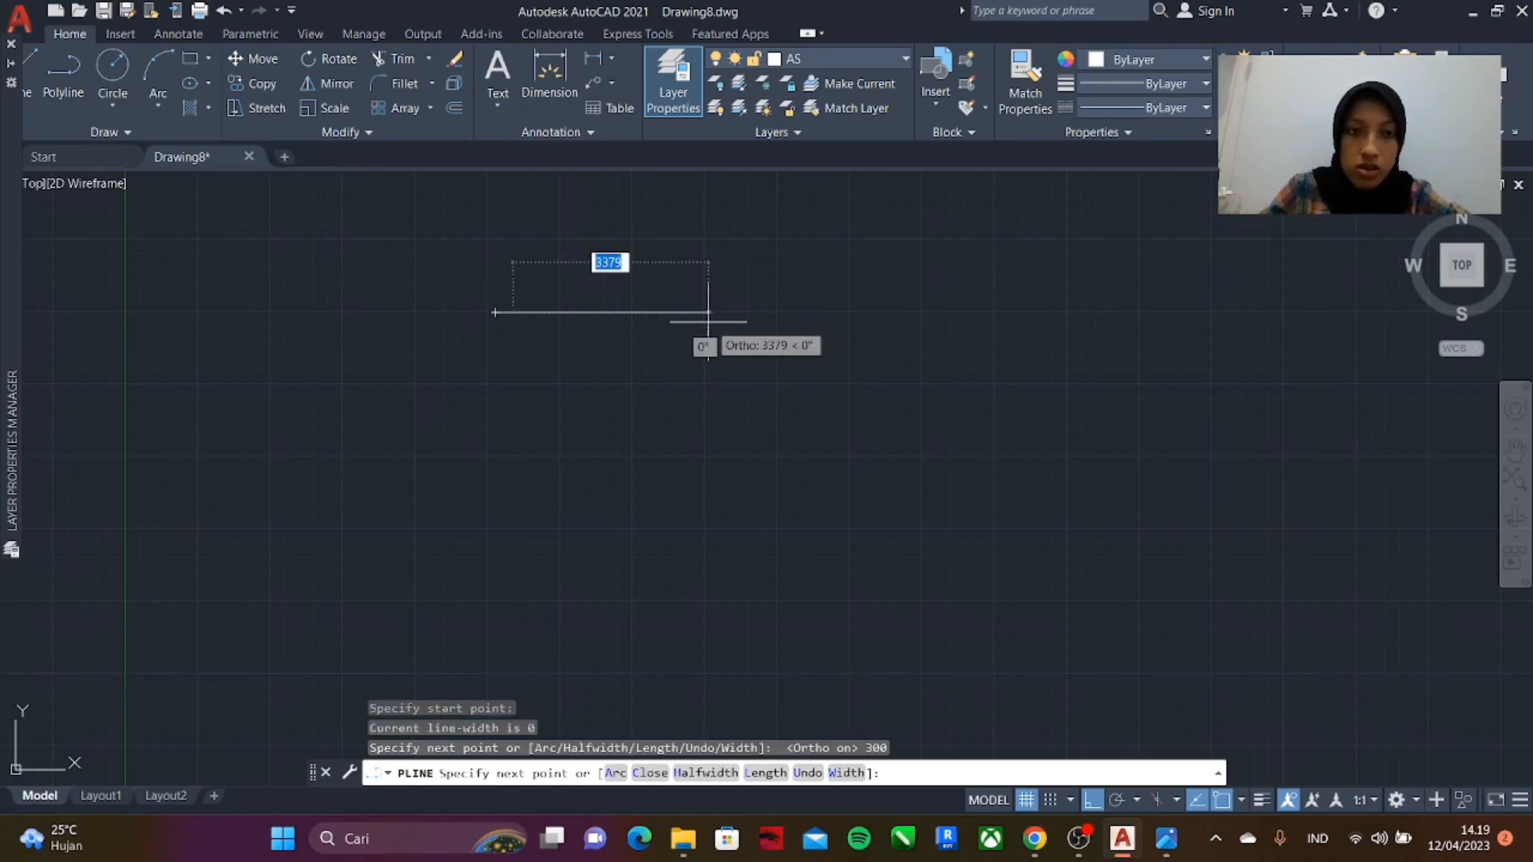
scroll(548, 319, "up", 6)
type("150")
key("Return")
key("Return")
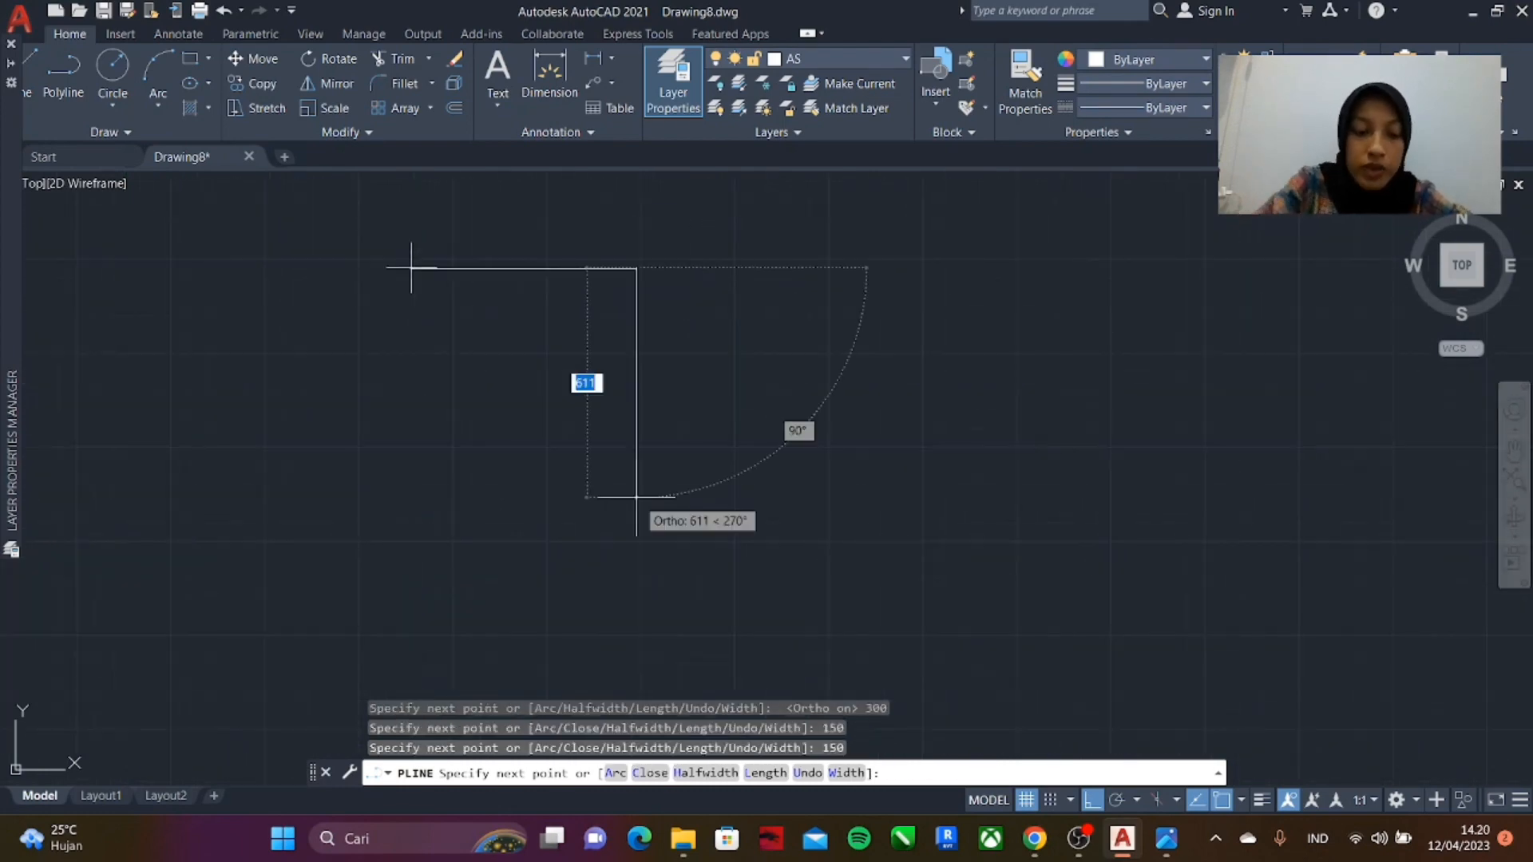
- Continue the polyline 600 down in two 300 segments, 300 left, 300 up and 300 left, closing it into an L-shaped outline
type("300")
key("Return")
type("300")
key("Return")
type("300")
key("Return")
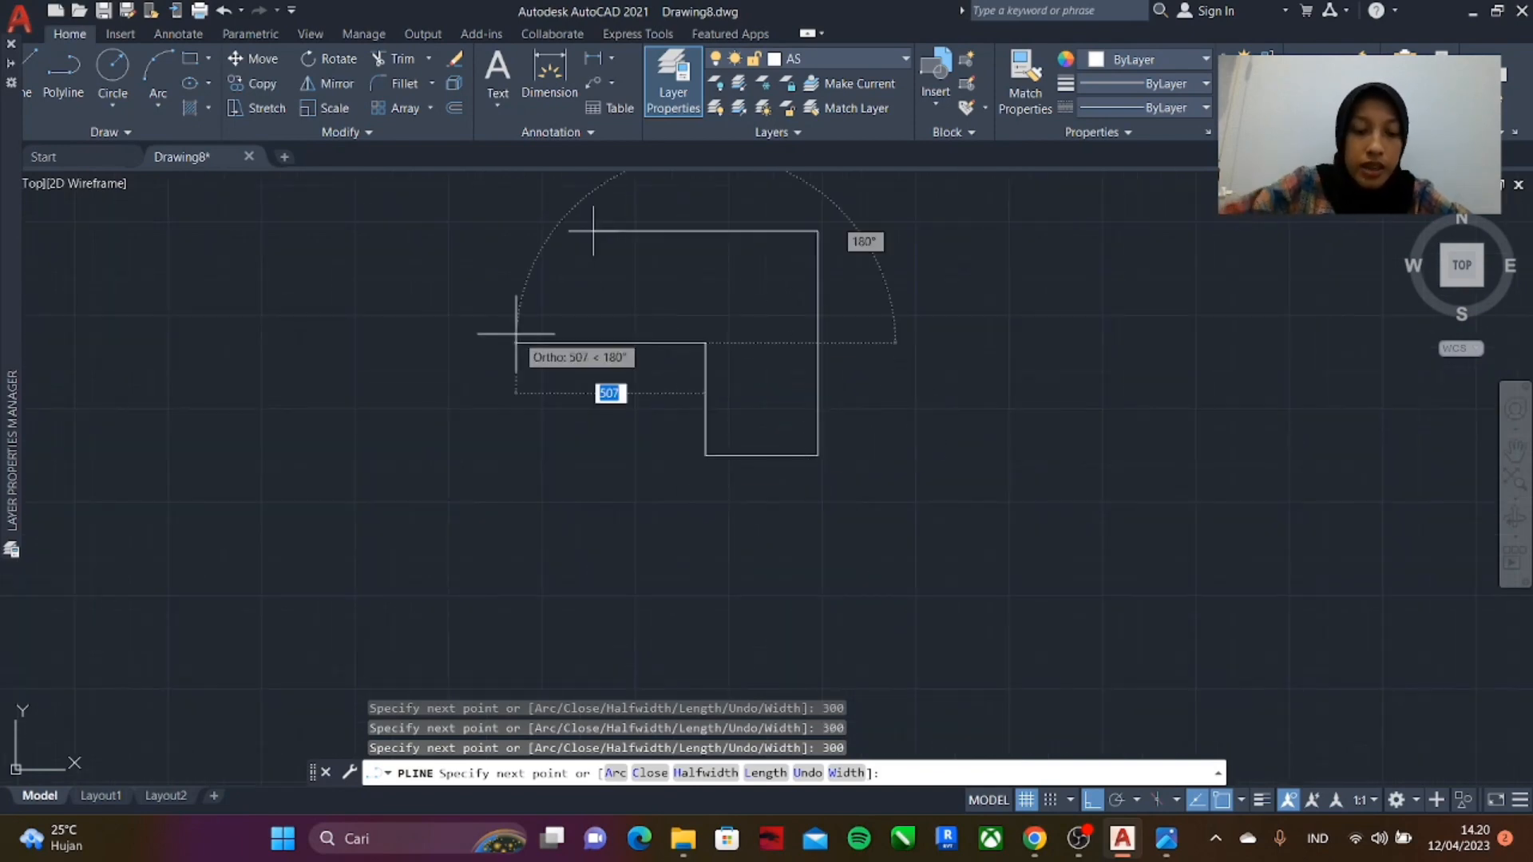
type("300")
key("Return")
type("c")
key("Return")
- Draw a closed 150 by 150 square polyline inside the L-shaped outline, starting at the top edge's midpoint and extending down and right
key("Return")
scroll(575, 345, "up", 4)
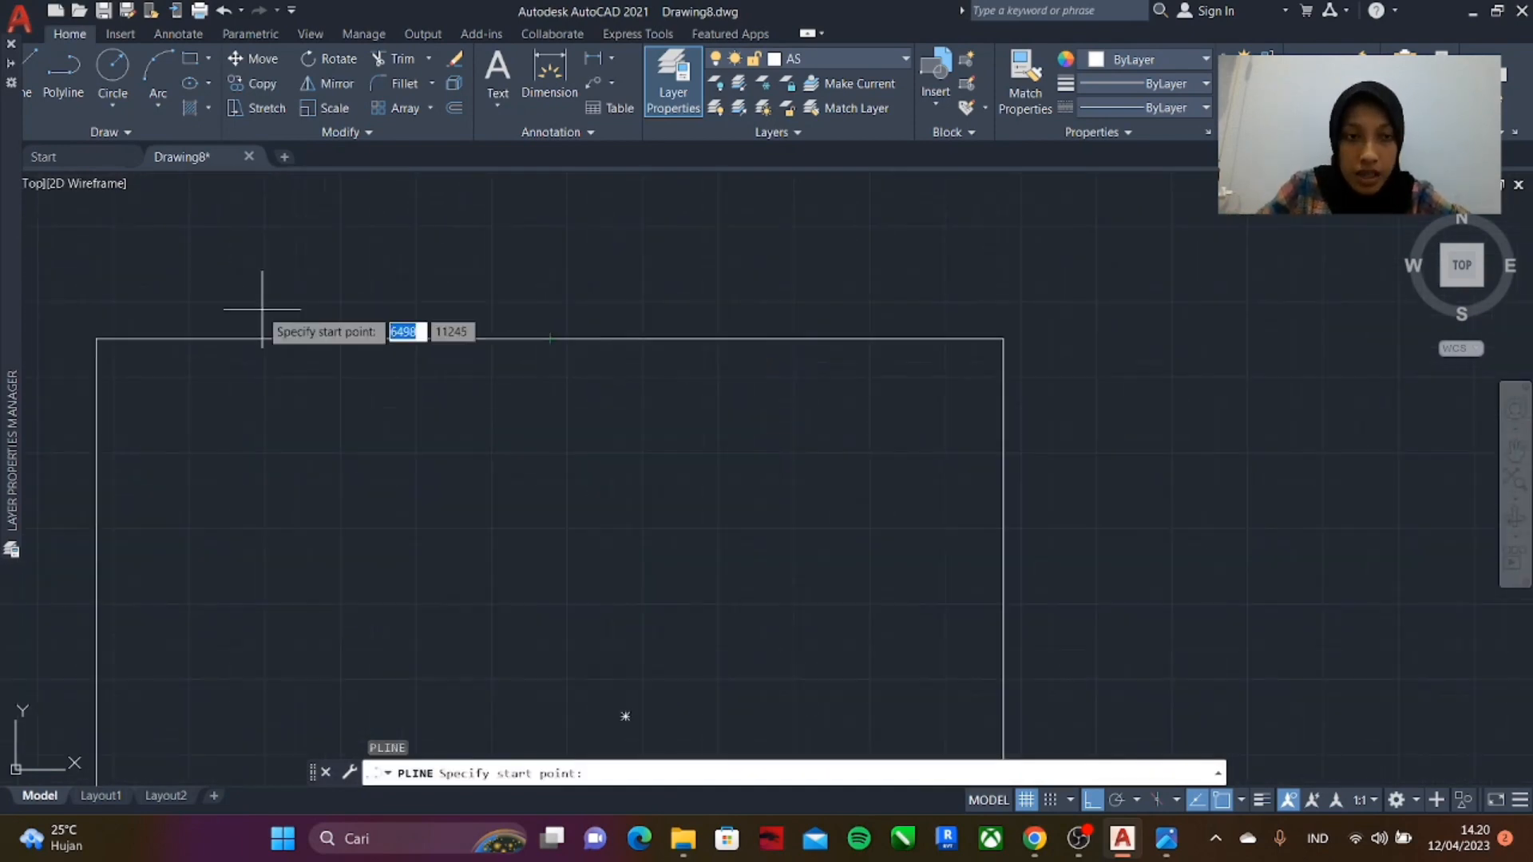
scroll(619, 511, "down", 2)
left_click(608, 293)
type("150")
key("Return")
type("150")
key("Return")
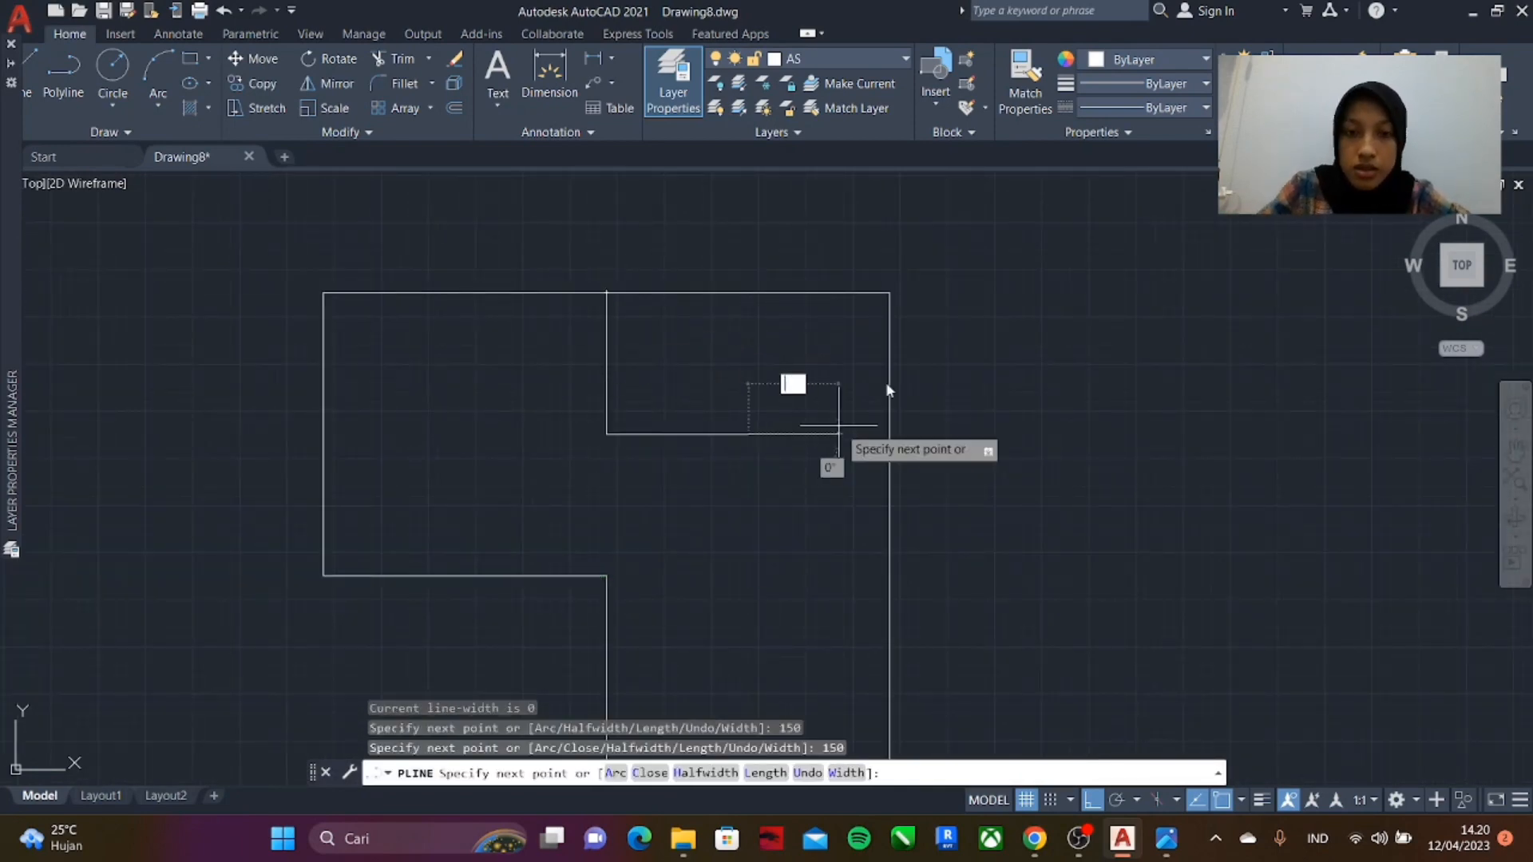
type("150")
key("Return")
type("c")
key("Return")
- Offset the L-shaped axis outline outward by 7.5 using the Through option
scroll(654, 298, "down", 2)
scroll(838, 279, "down", 5)
scroll(781, 237, "up", 4)
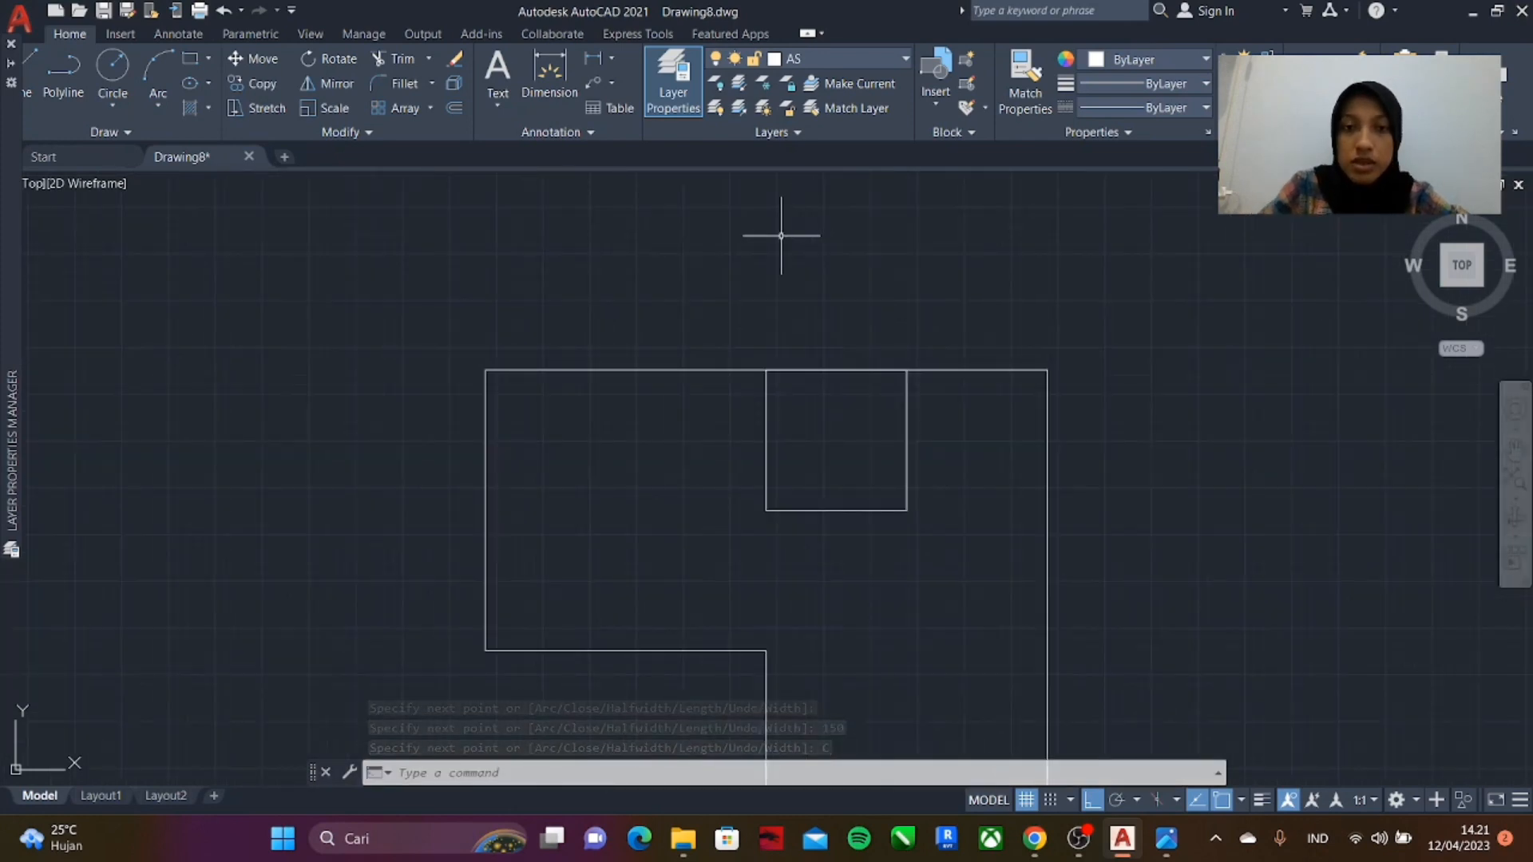
scroll(445, 338, "down", 2)
scroll(633, 293, "up", 2)
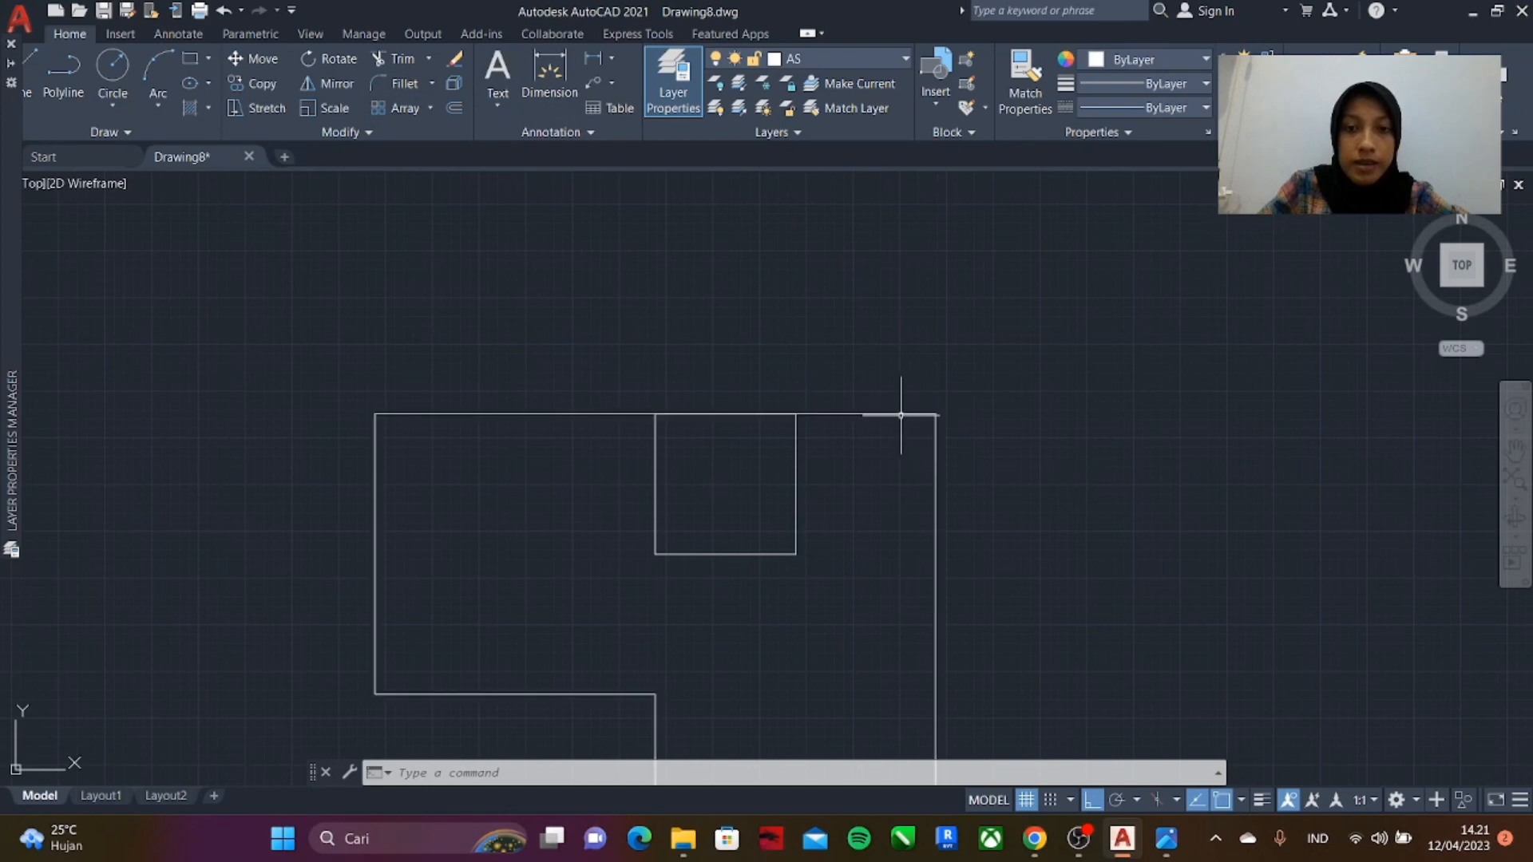
scroll(577, 407, "up", 4)
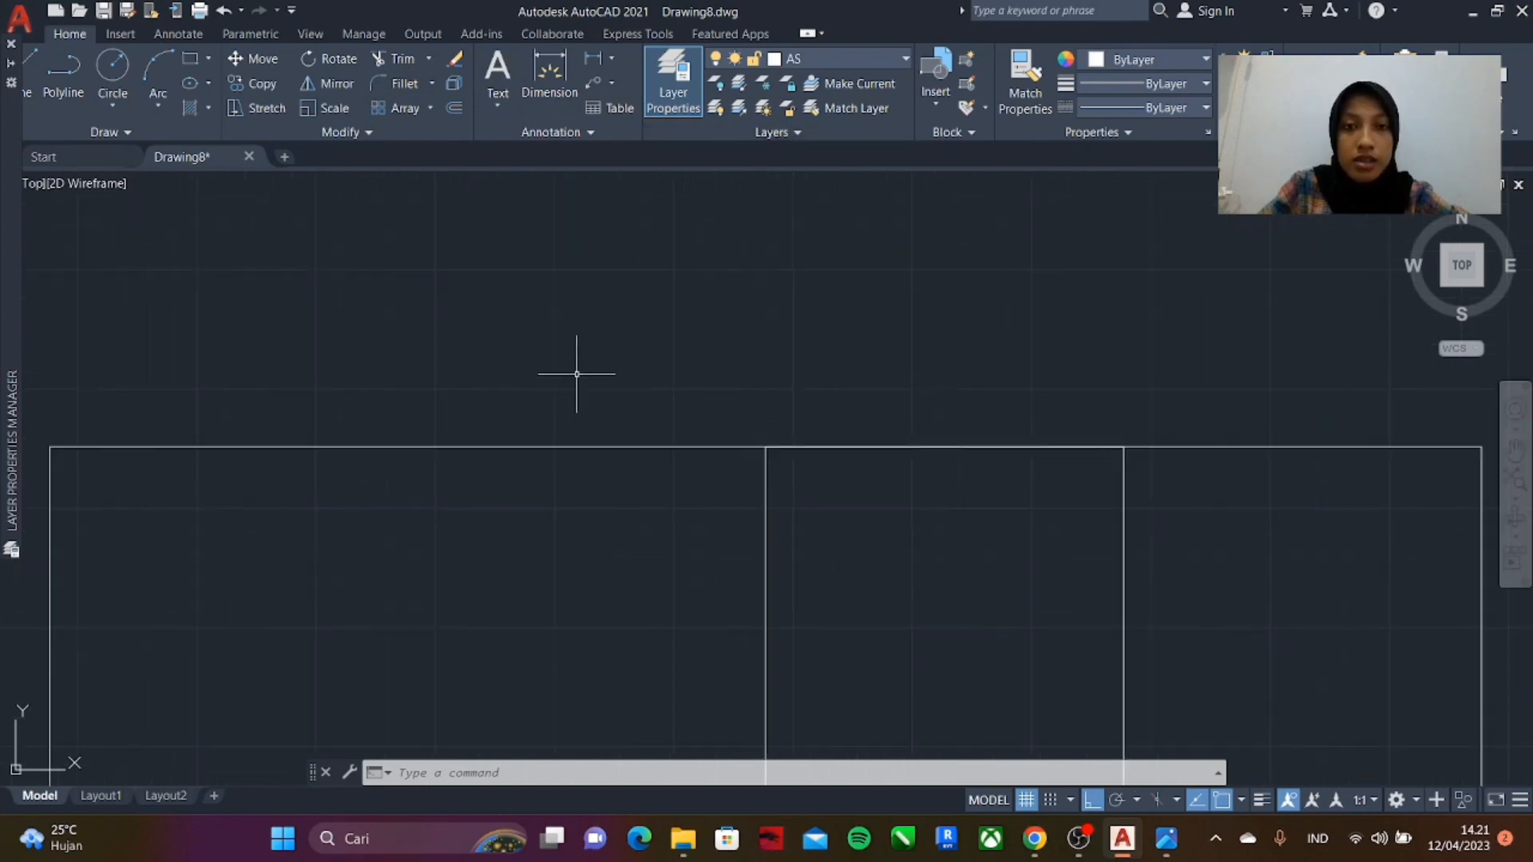
scroll(734, 393, "down", 2)
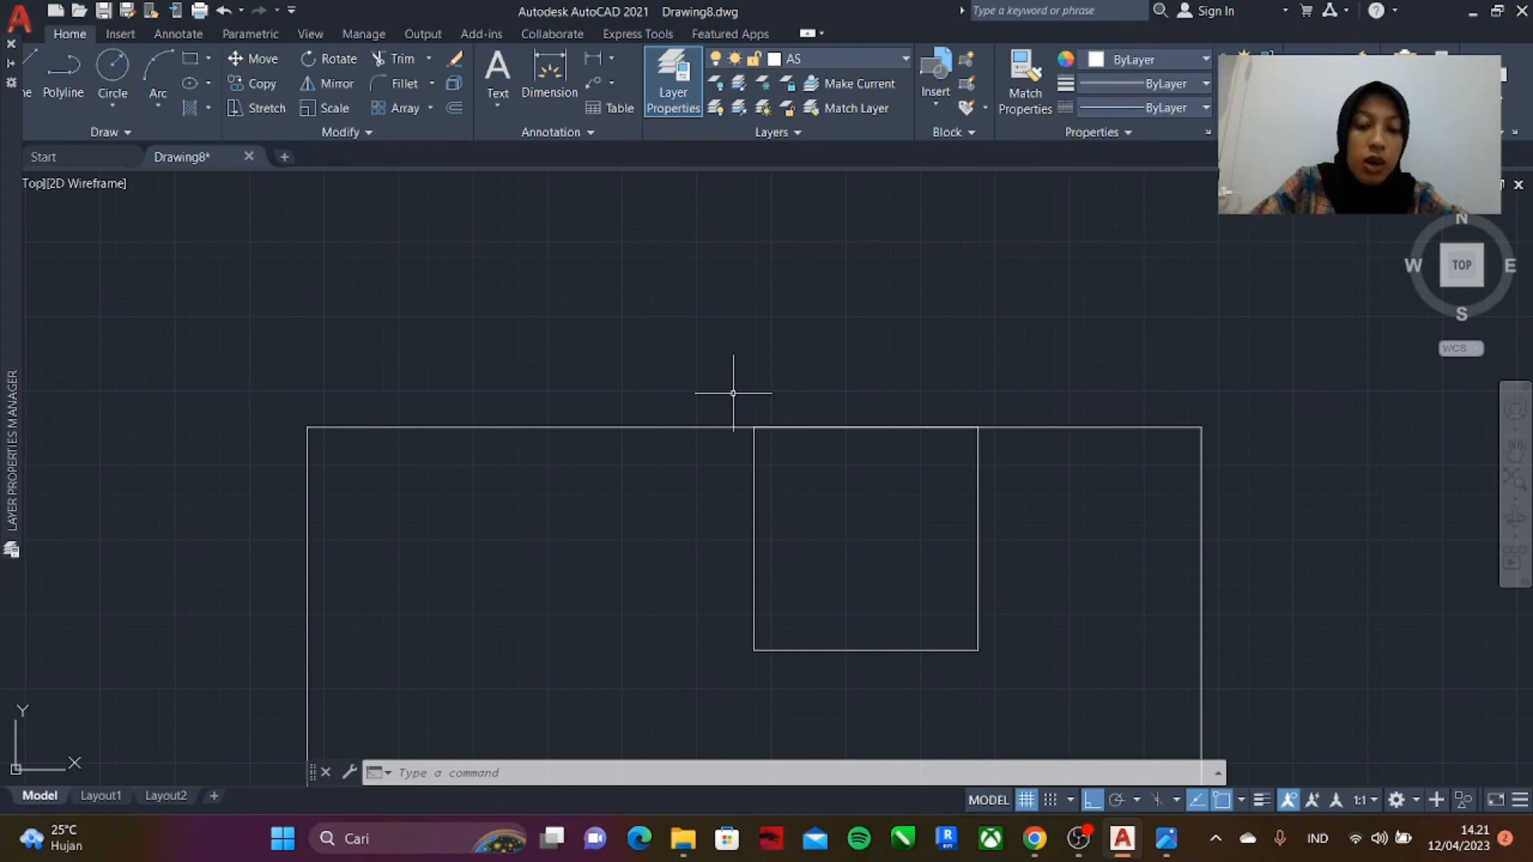
type("OFF")
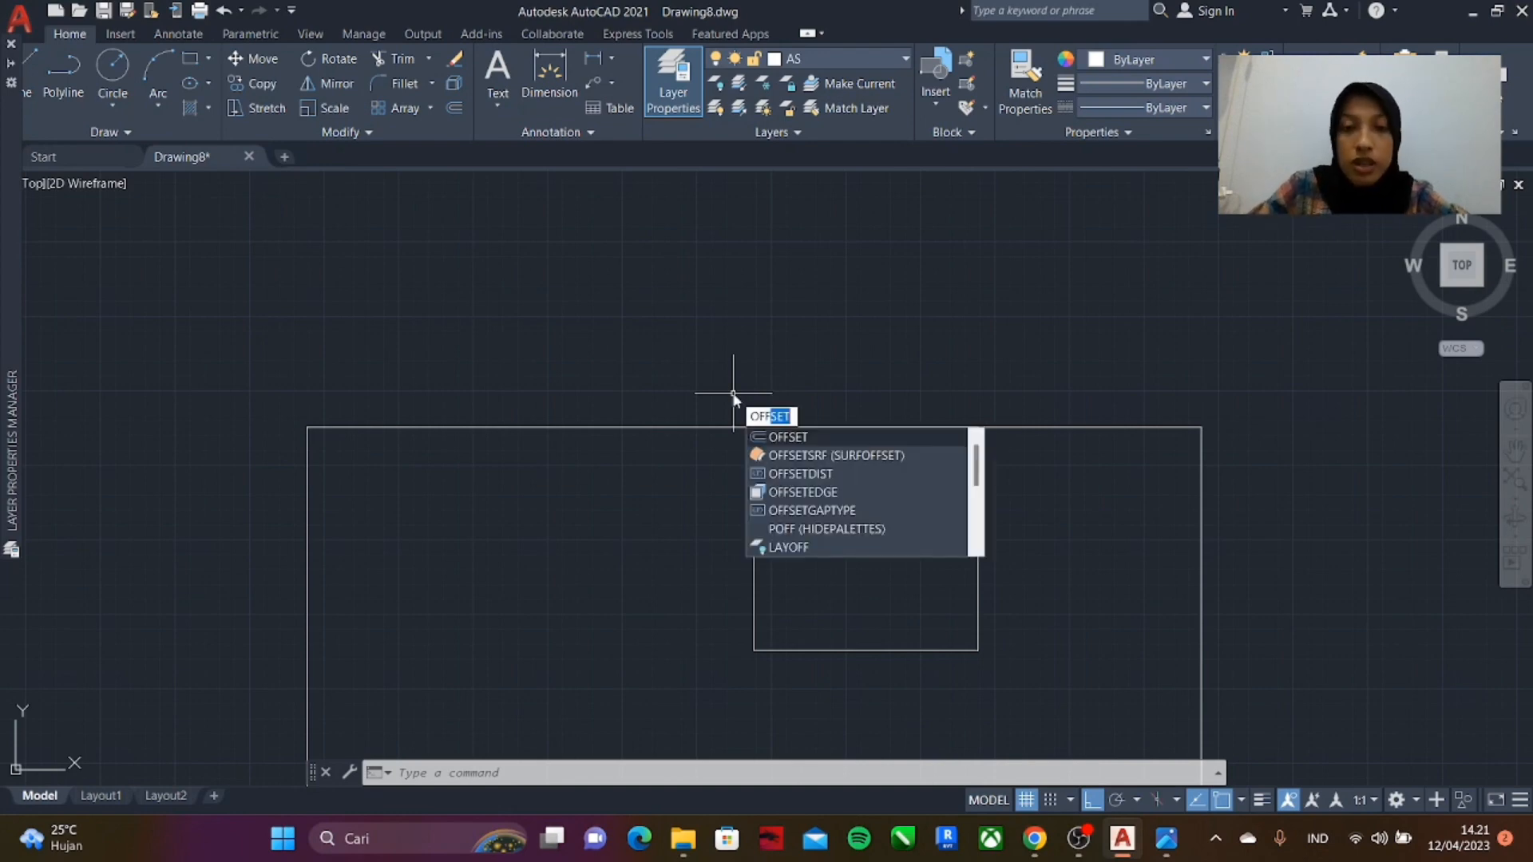
key("Return")
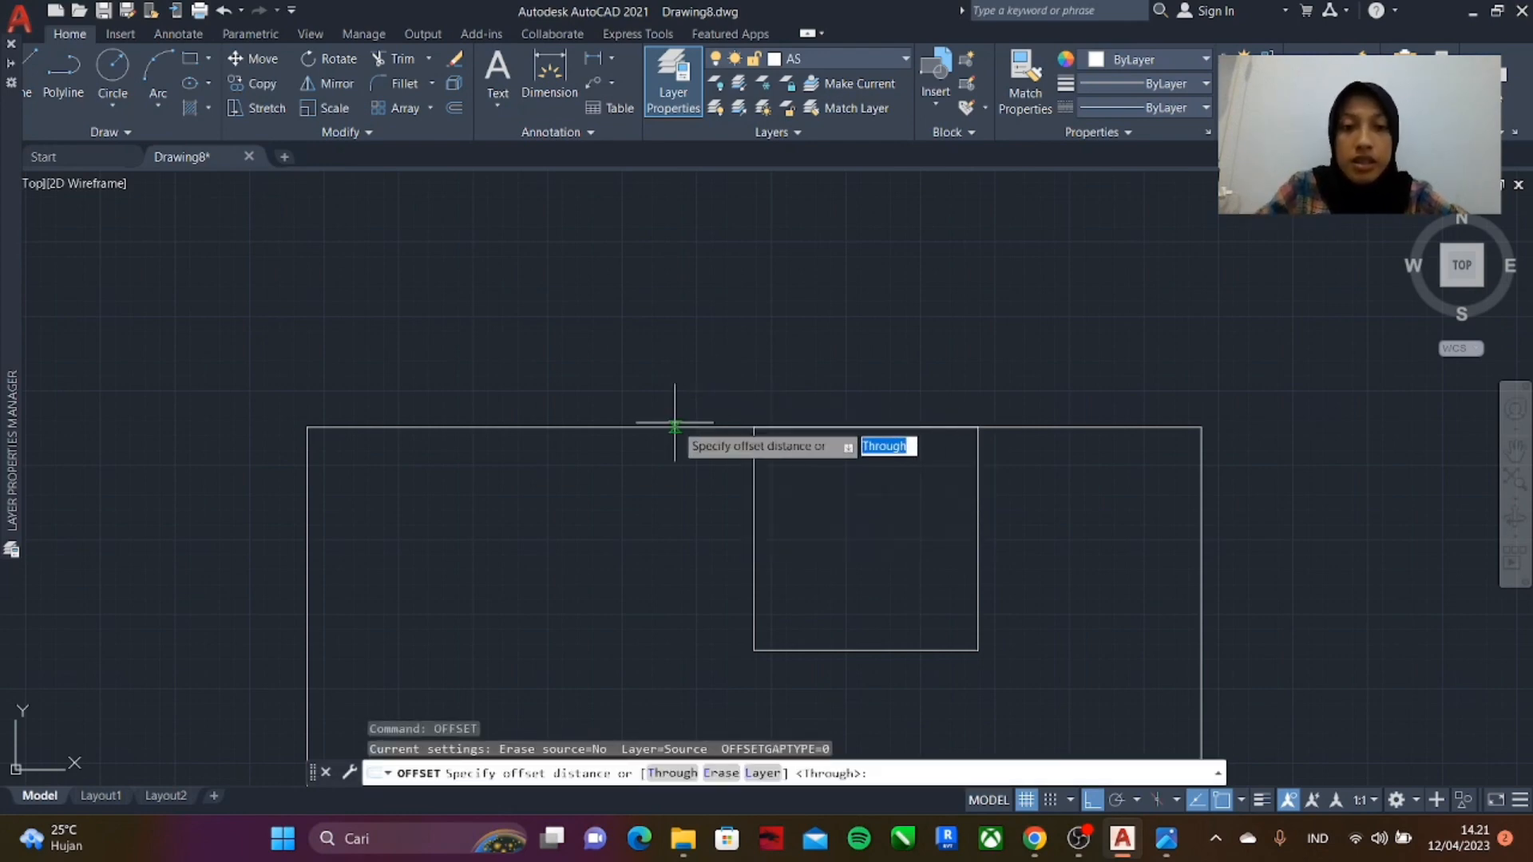
type("T")
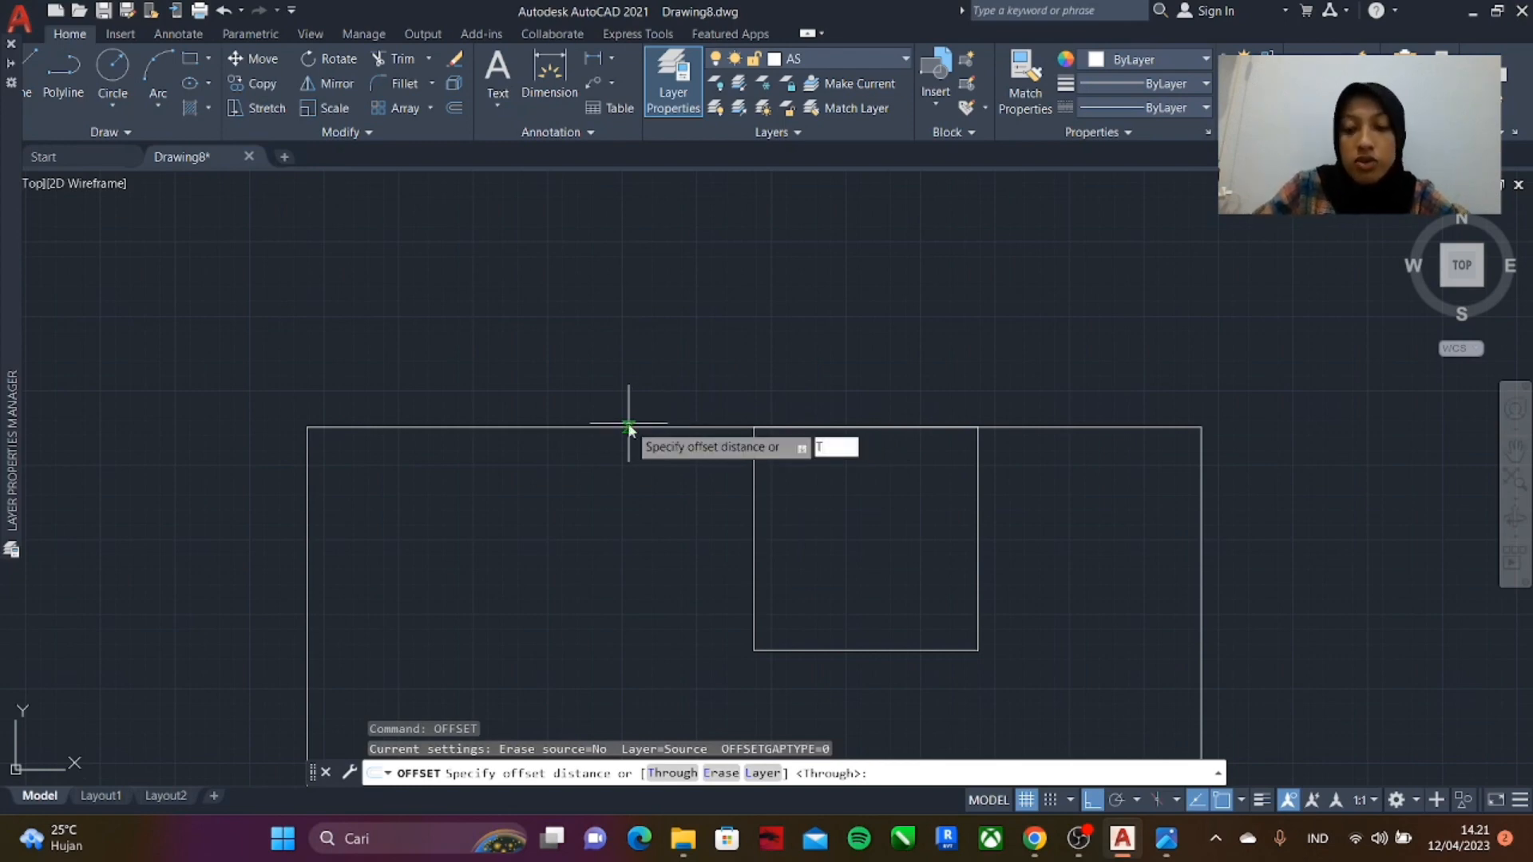
key("Return")
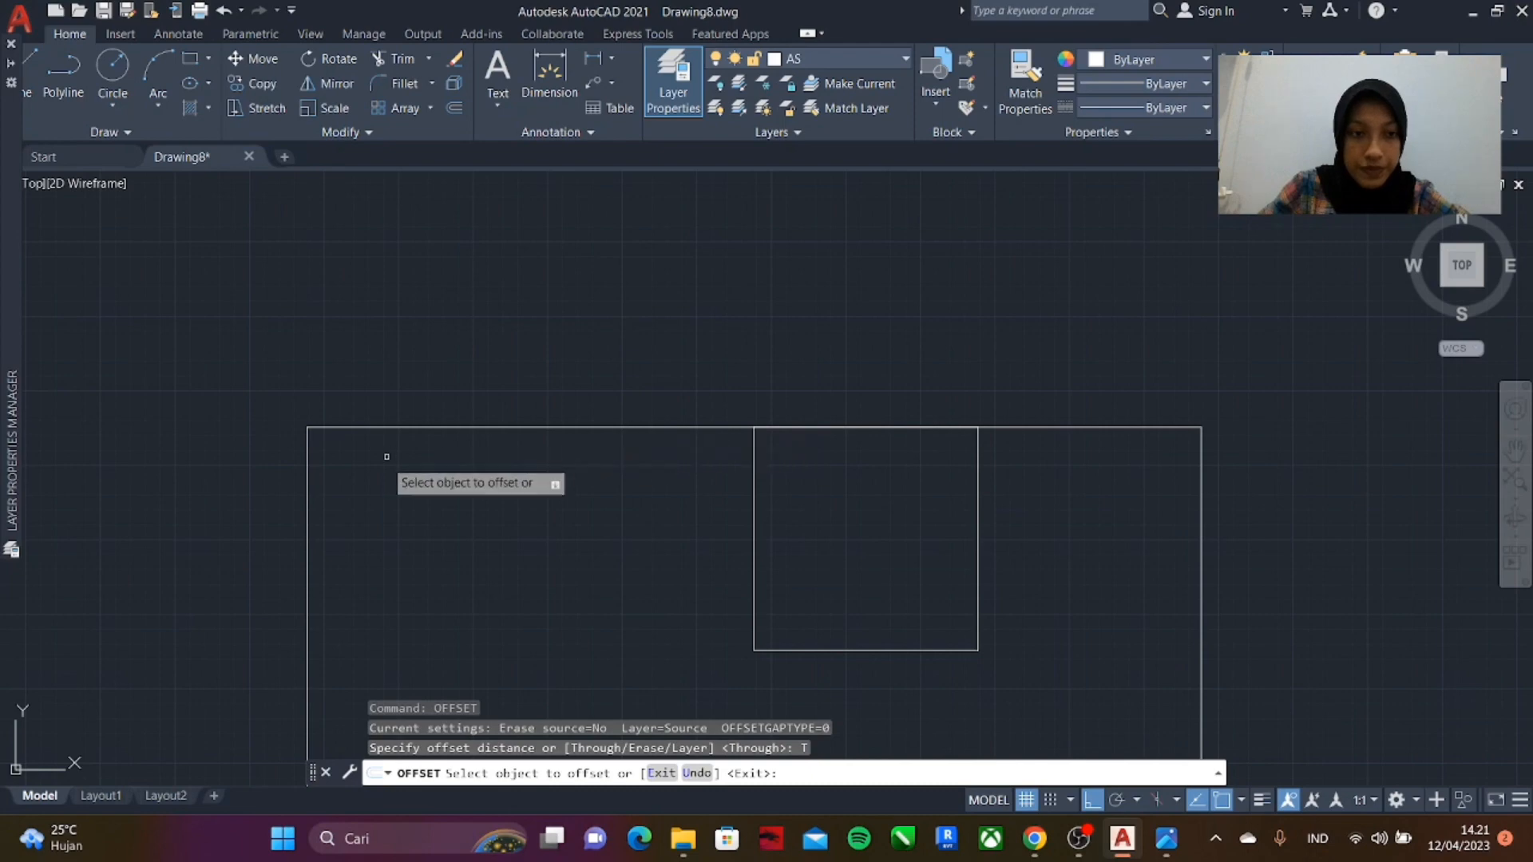
left_click(382, 427)
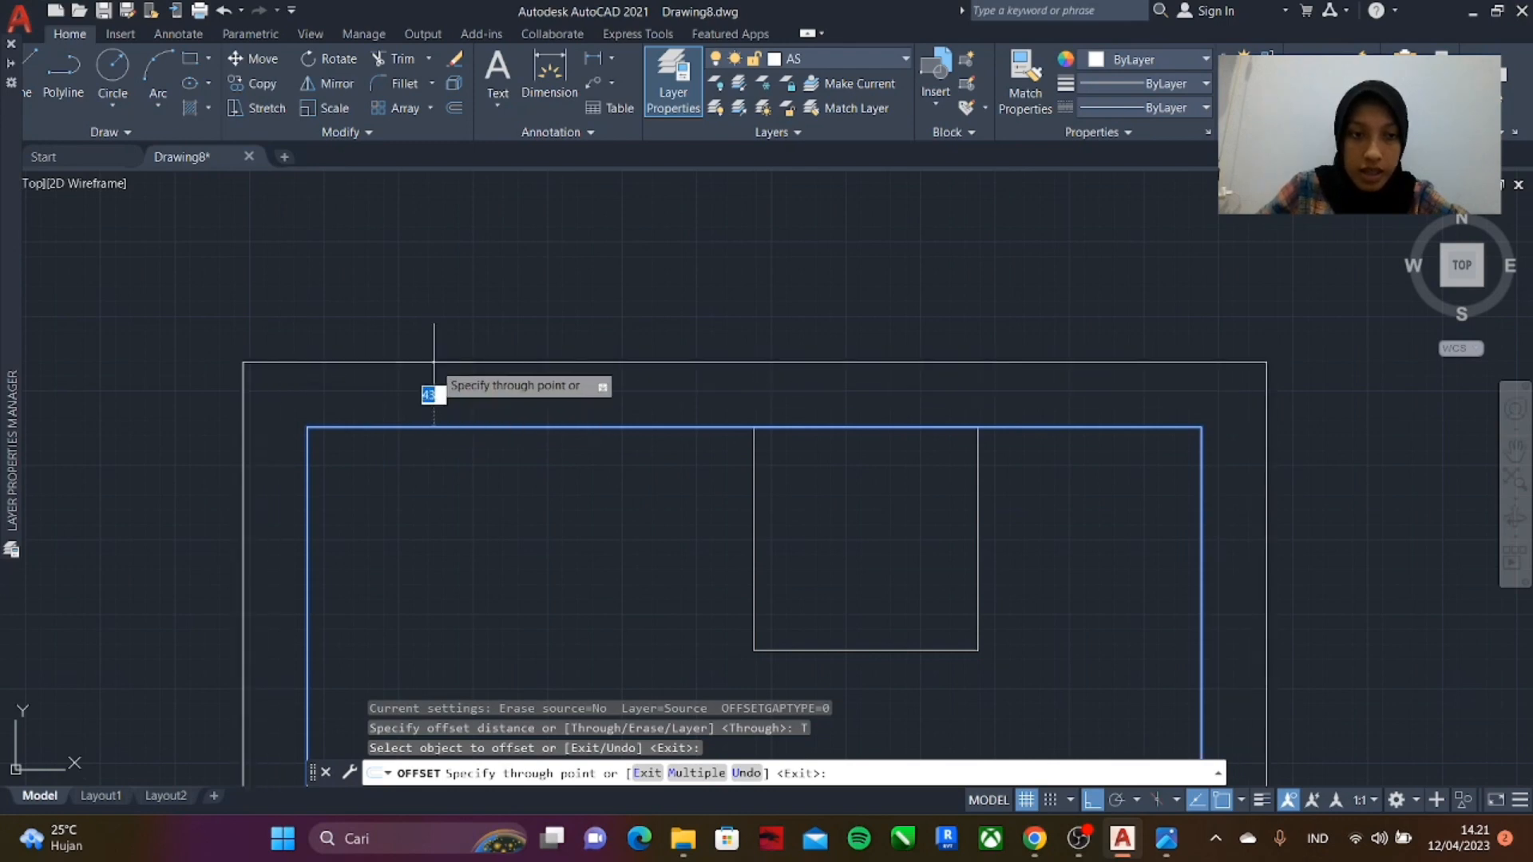
scroll(433, 382, "up", 5)
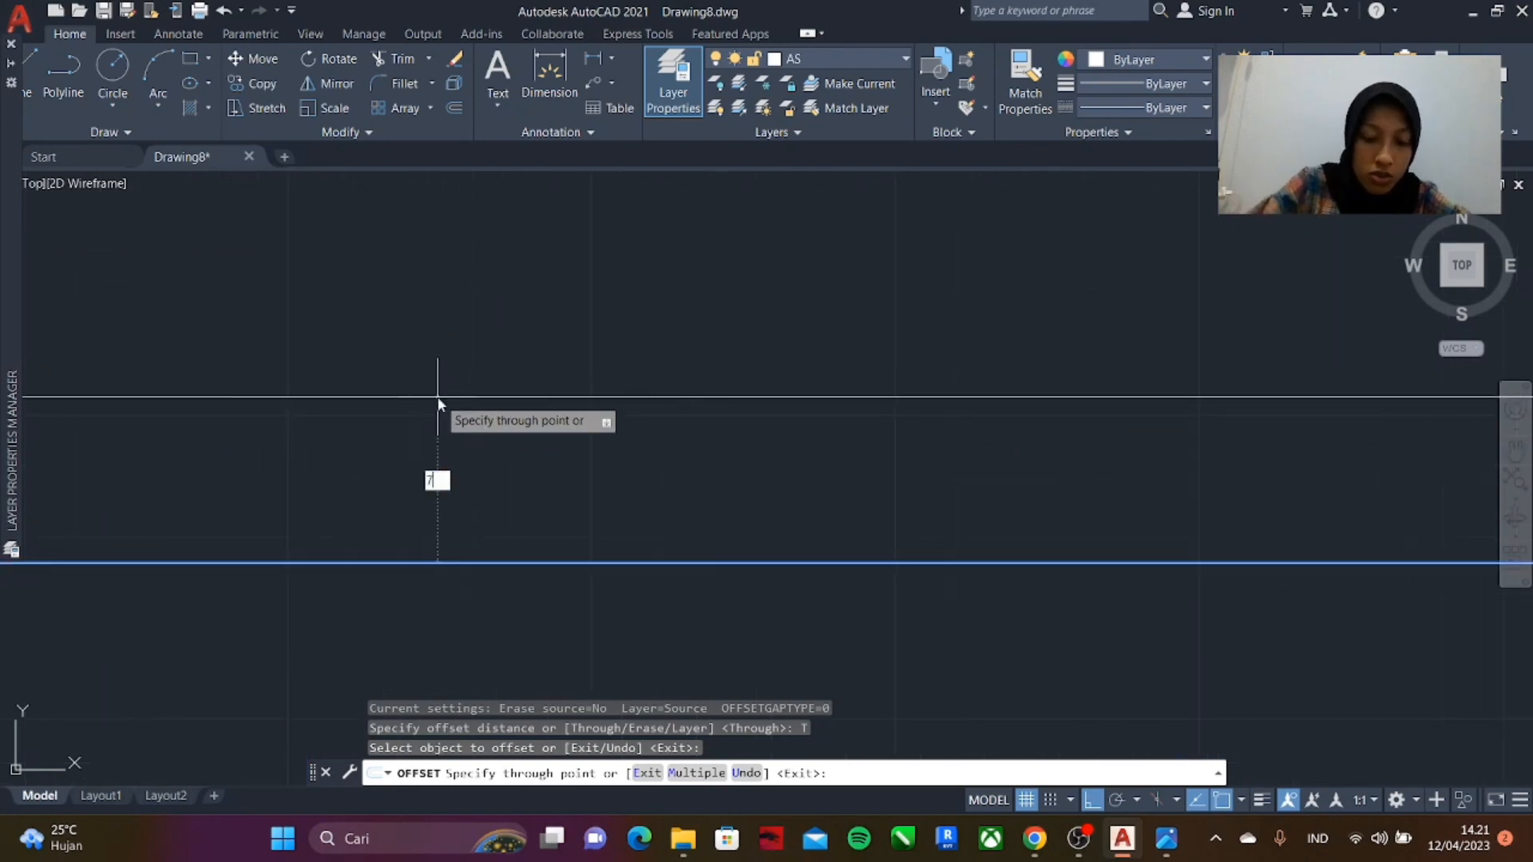
key("Return")
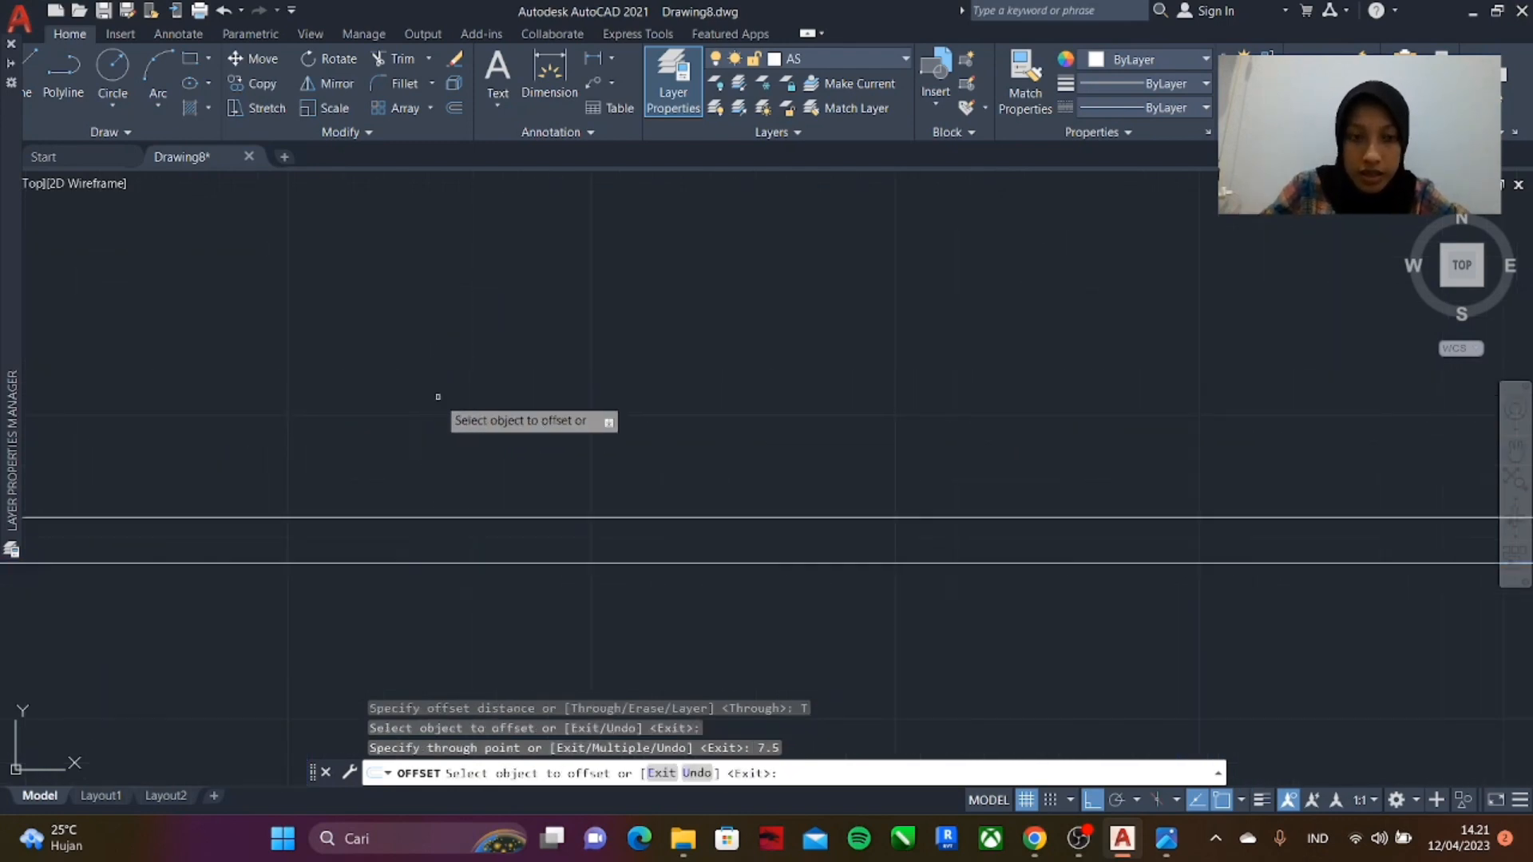
- Offset the original L-shaped axis outline inward by 7.5
scroll(511, 519, "down", 4)
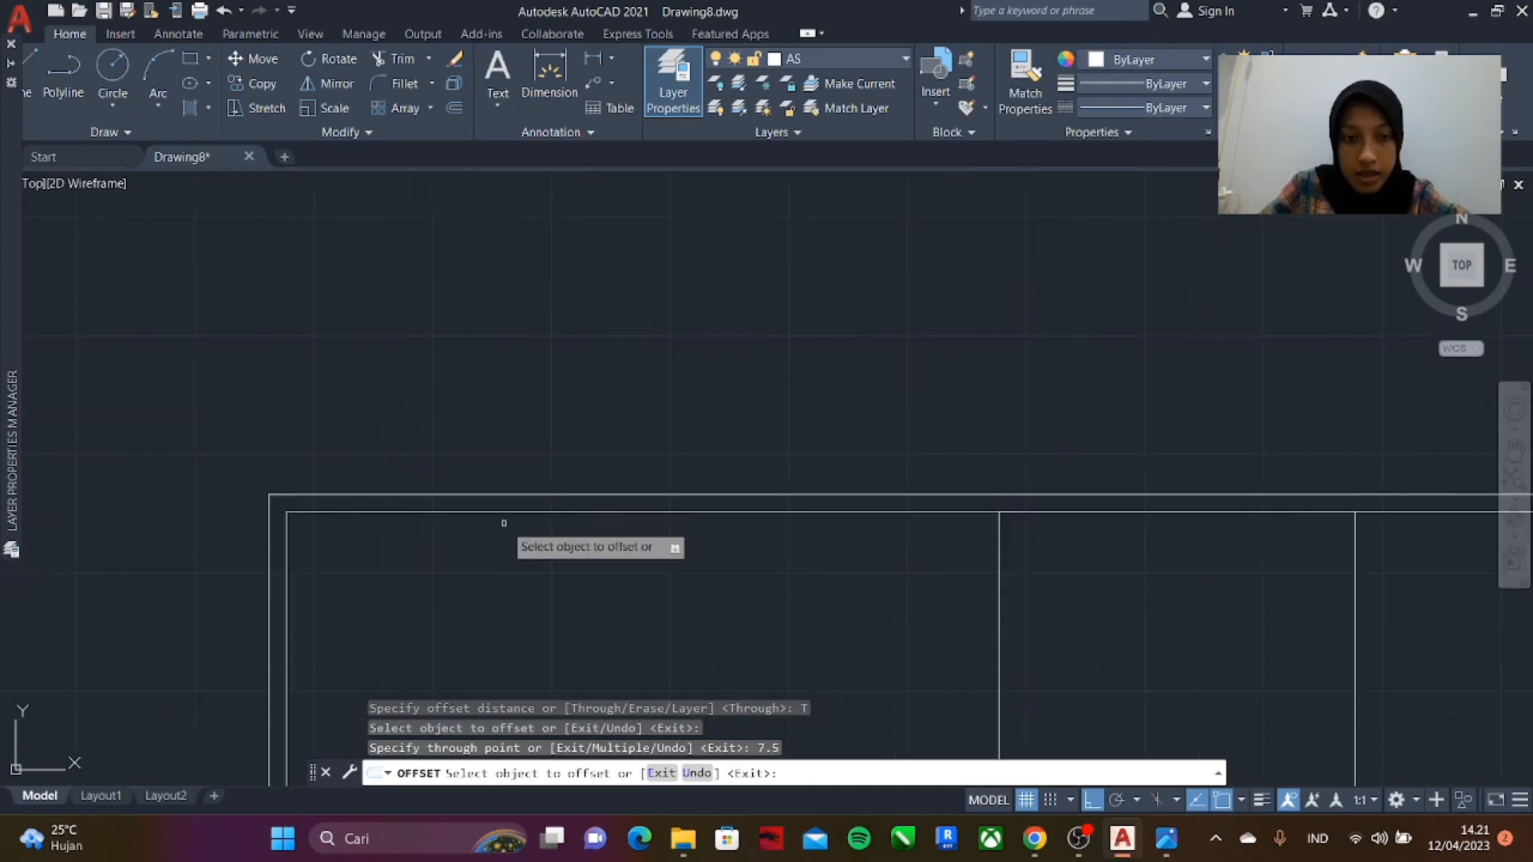
scroll(499, 551, "up", 4)
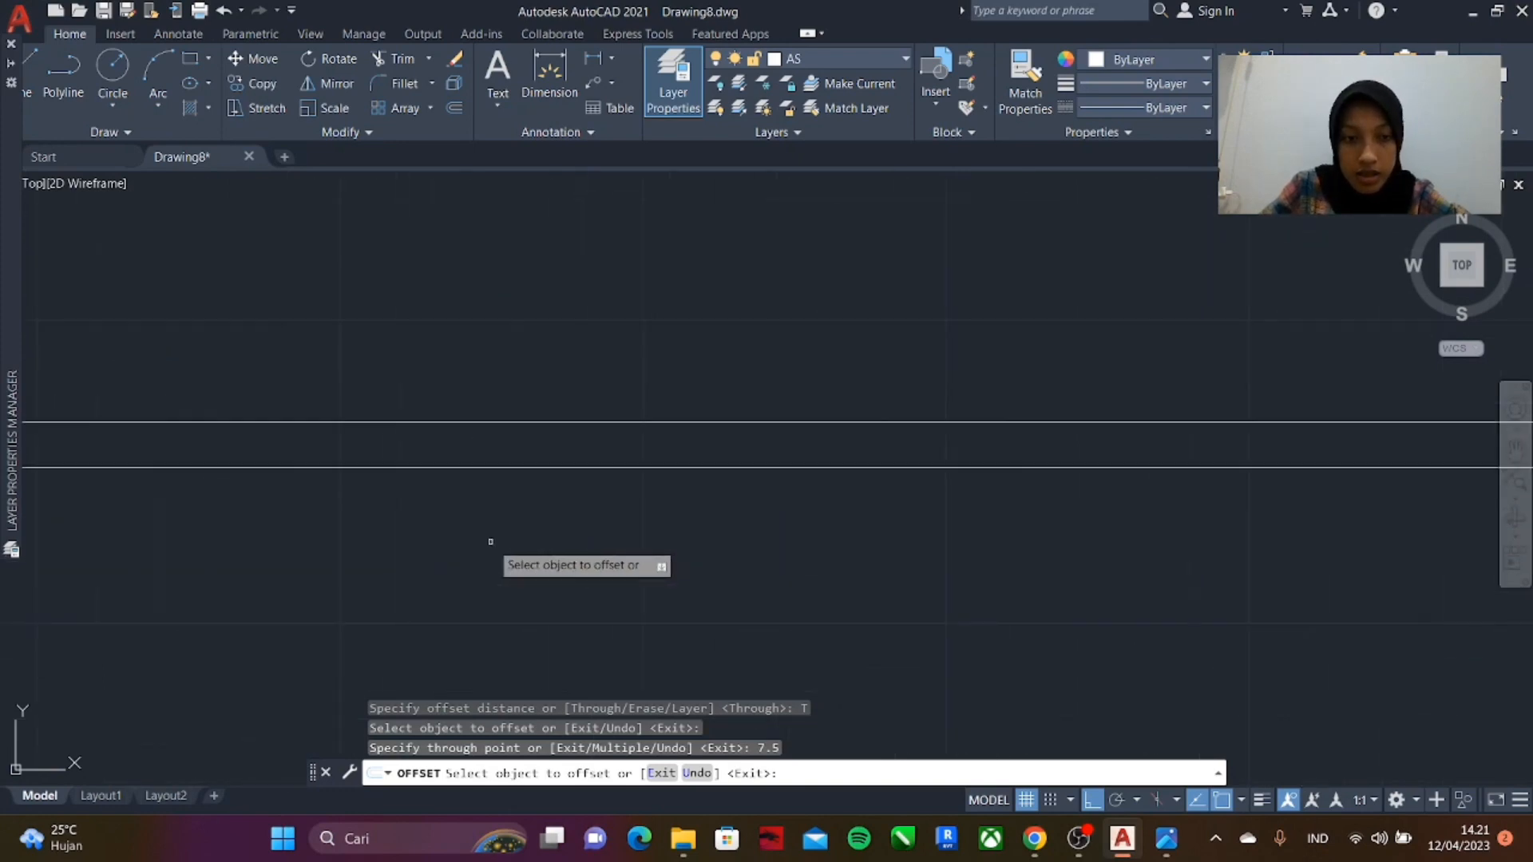
left_click(522, 467)
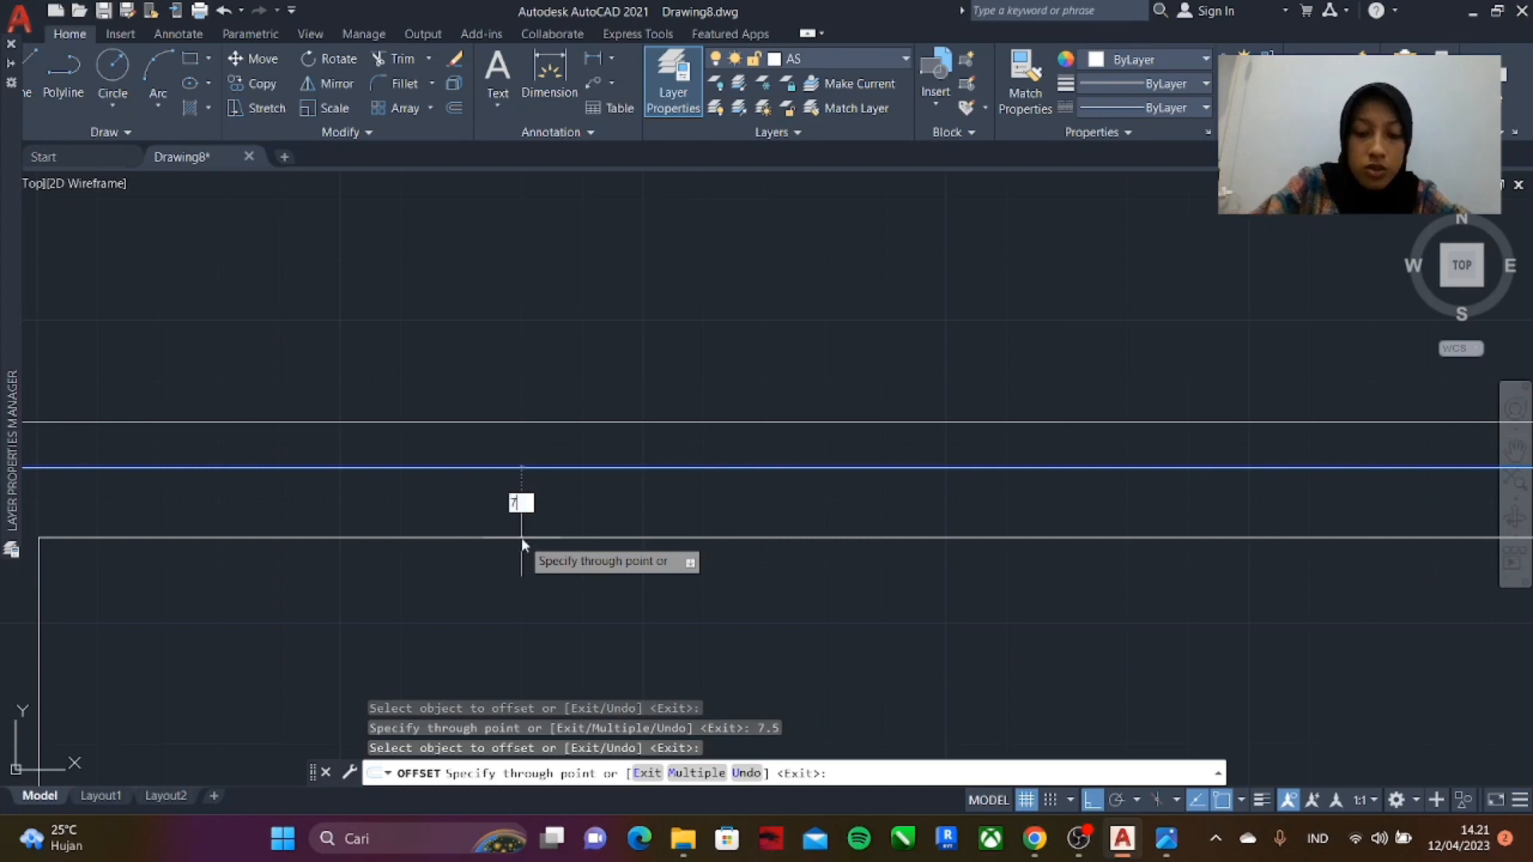
key("Return")
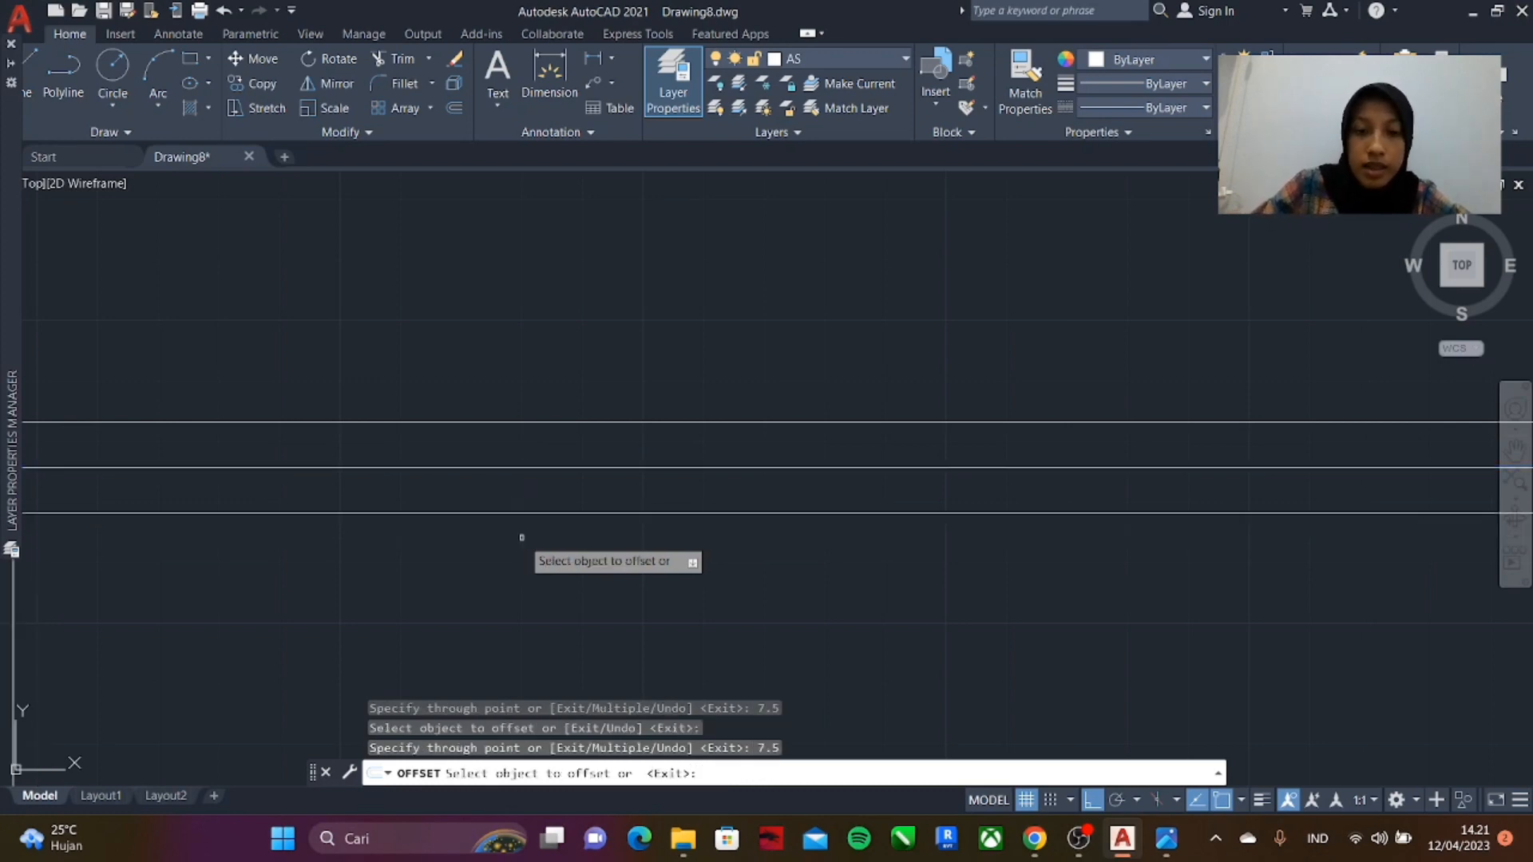
- Offset the middle L-shaped axis outline outward by 6.5, just inside the outermost line
scroll(678, 541, "down", 3)
scroll(440, 504, "up", 2)
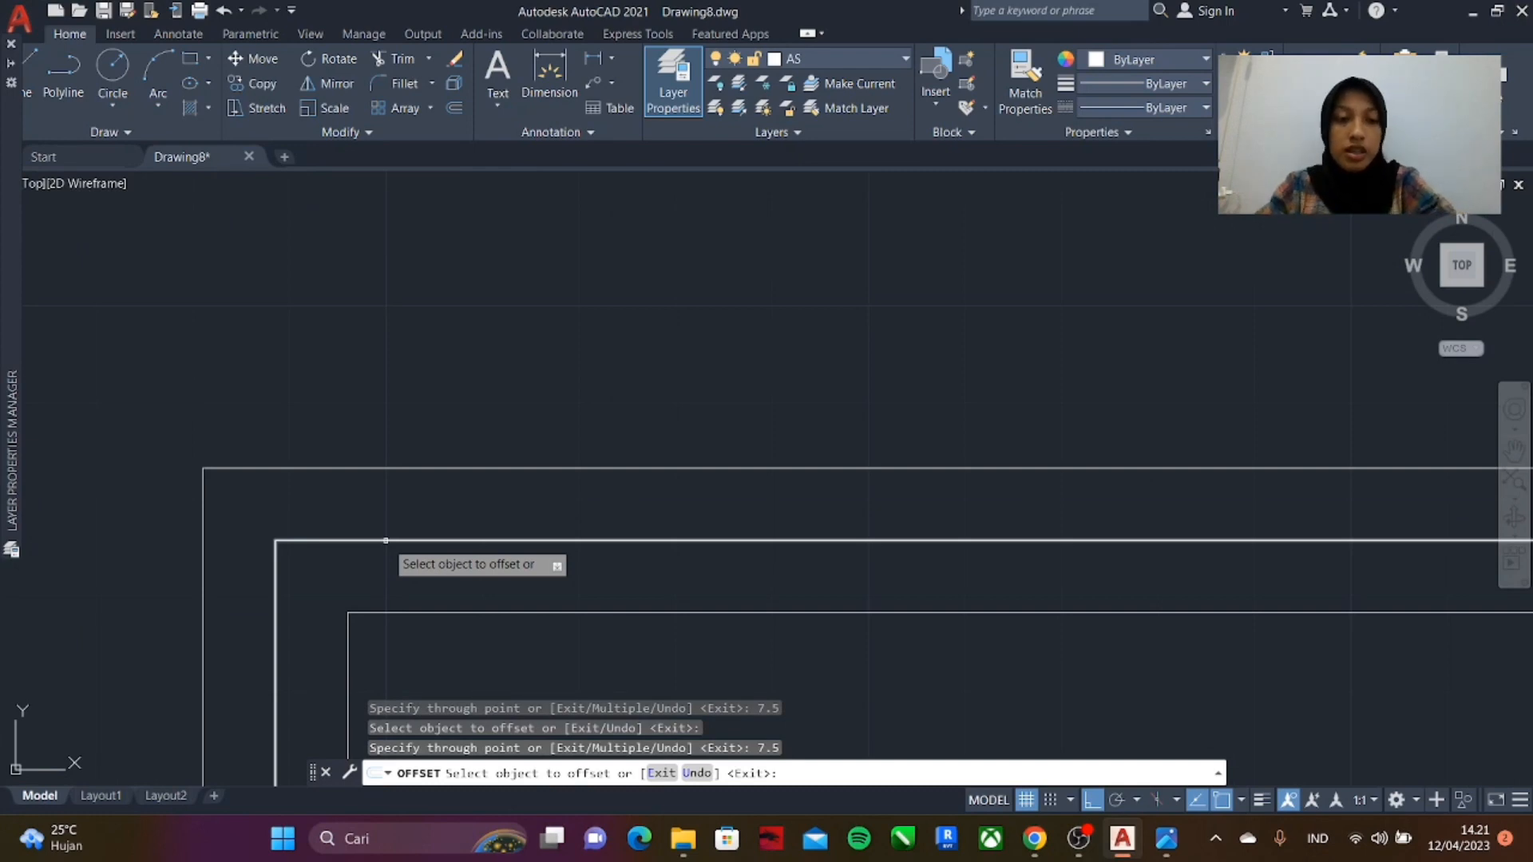
left_click(385, 541)
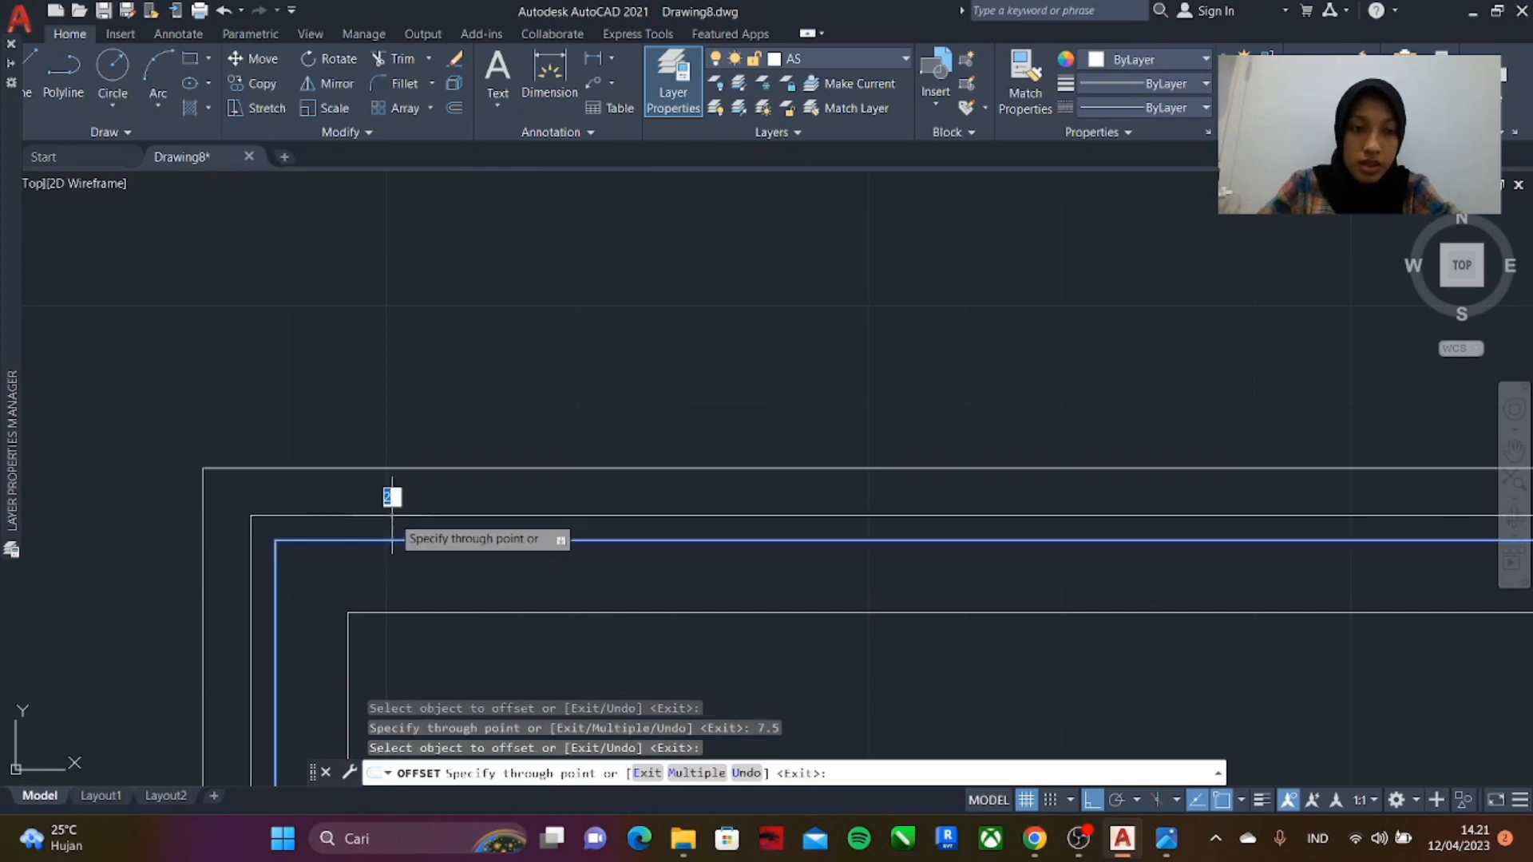
scroll(409, 517, "up", 2)
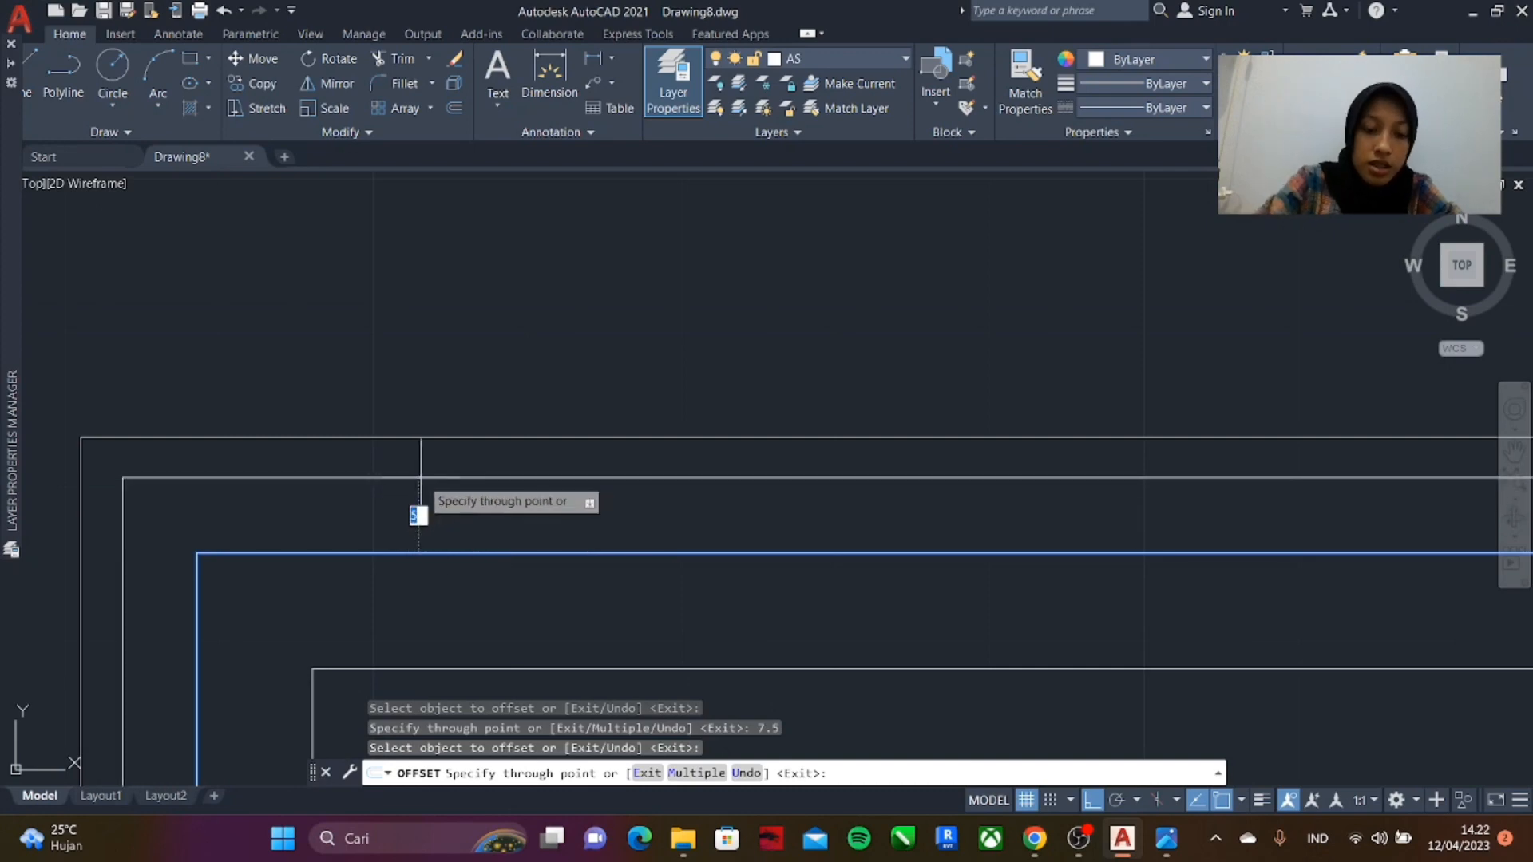
type("6.5")
key("Return")
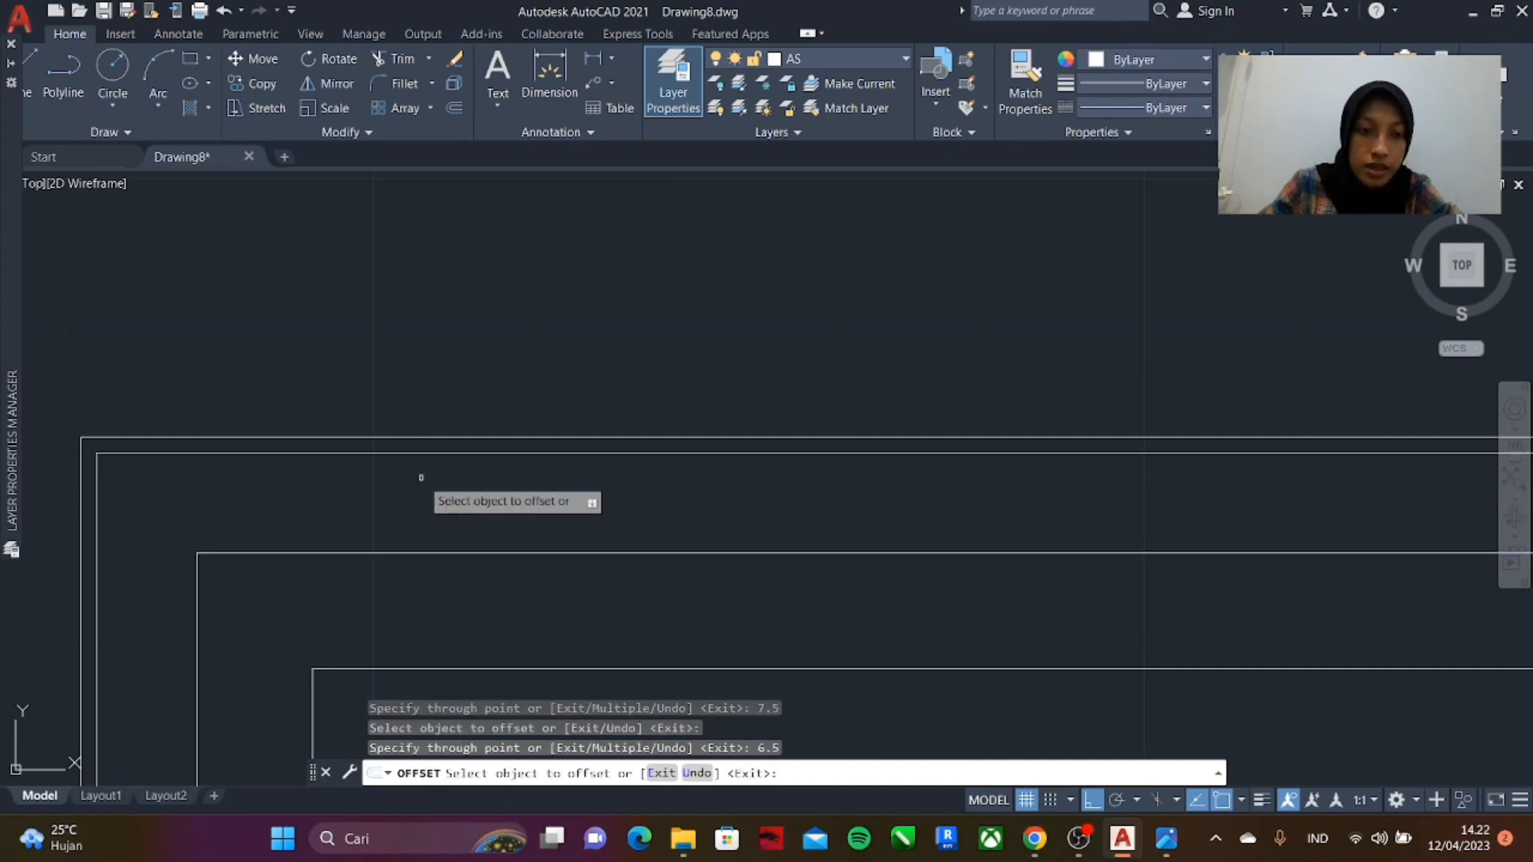
- Offset the original L-shaped axis outline inward by 6.5, just short of the innermost line
left_click(423, 551)
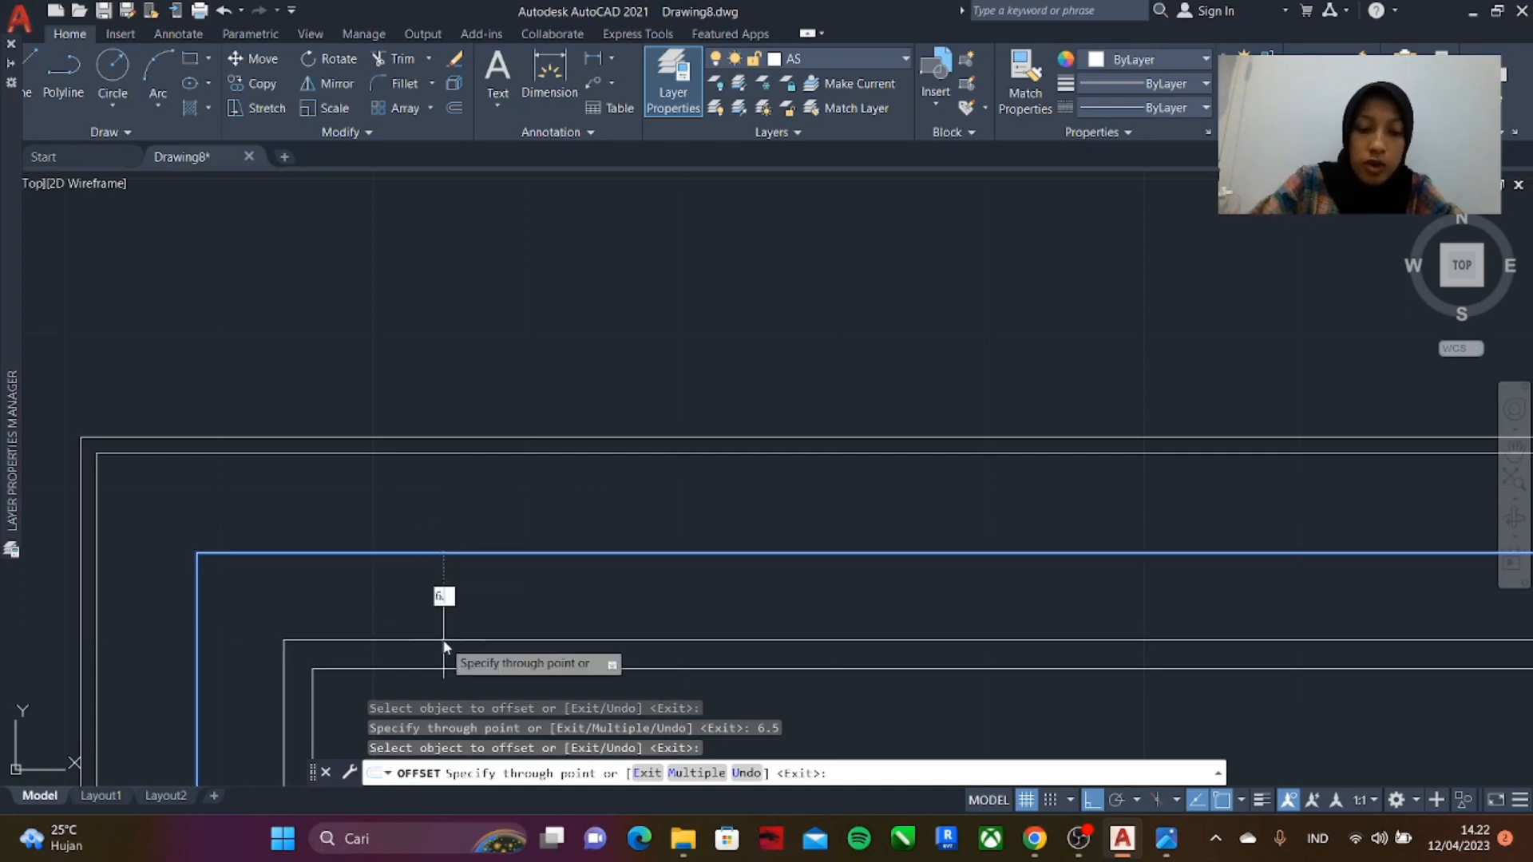
key("Return")
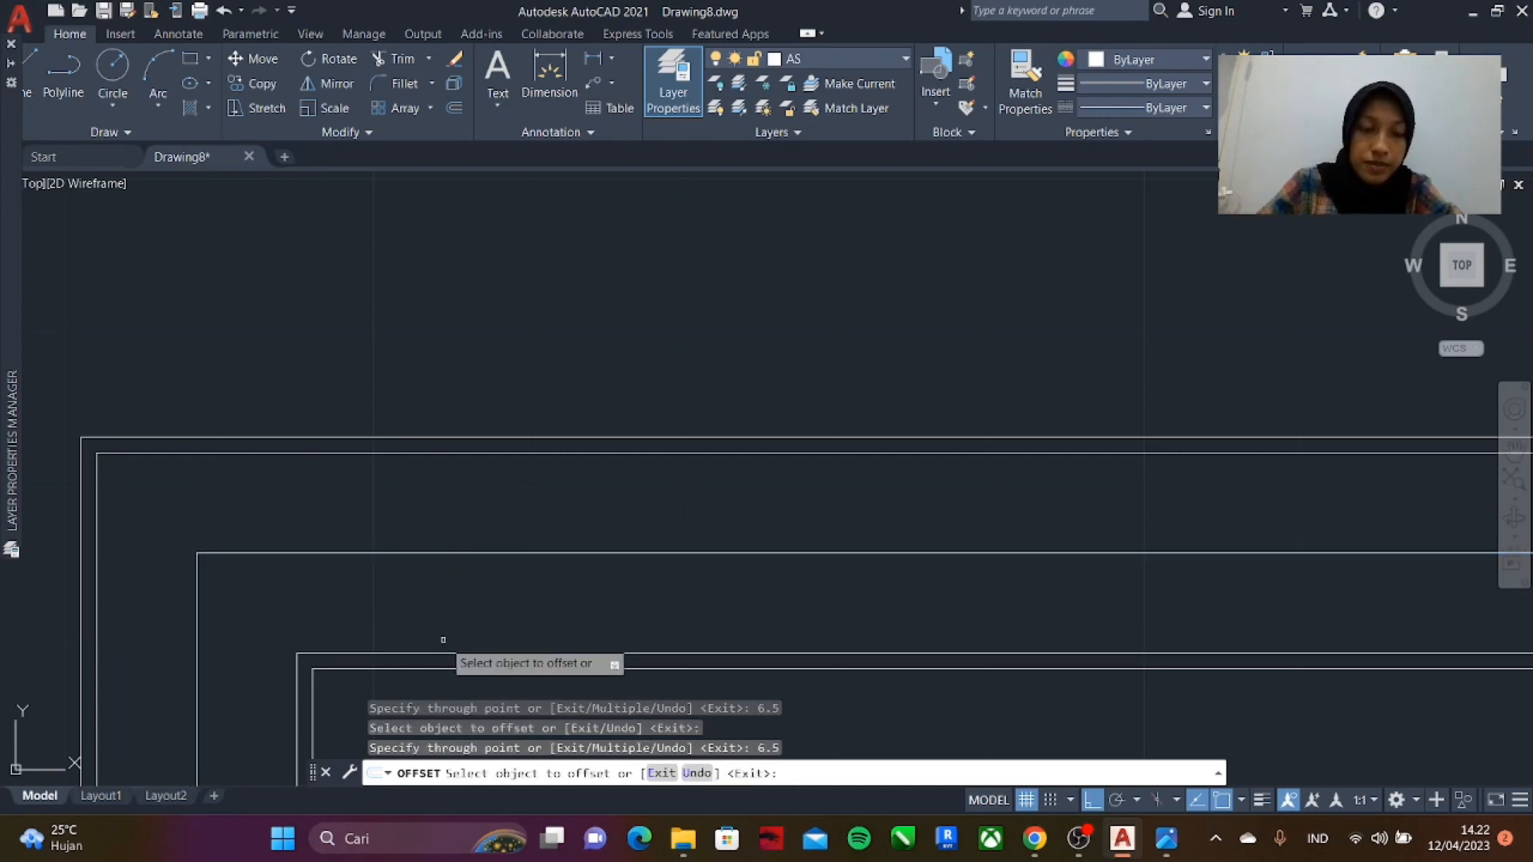
- Offset the square axis outline inward by 7.5
scroll(327, 432, "down", 12)
scroll(514, 458, "up", 4)
left_click(567, 401)
type("6.5")
key("Return")
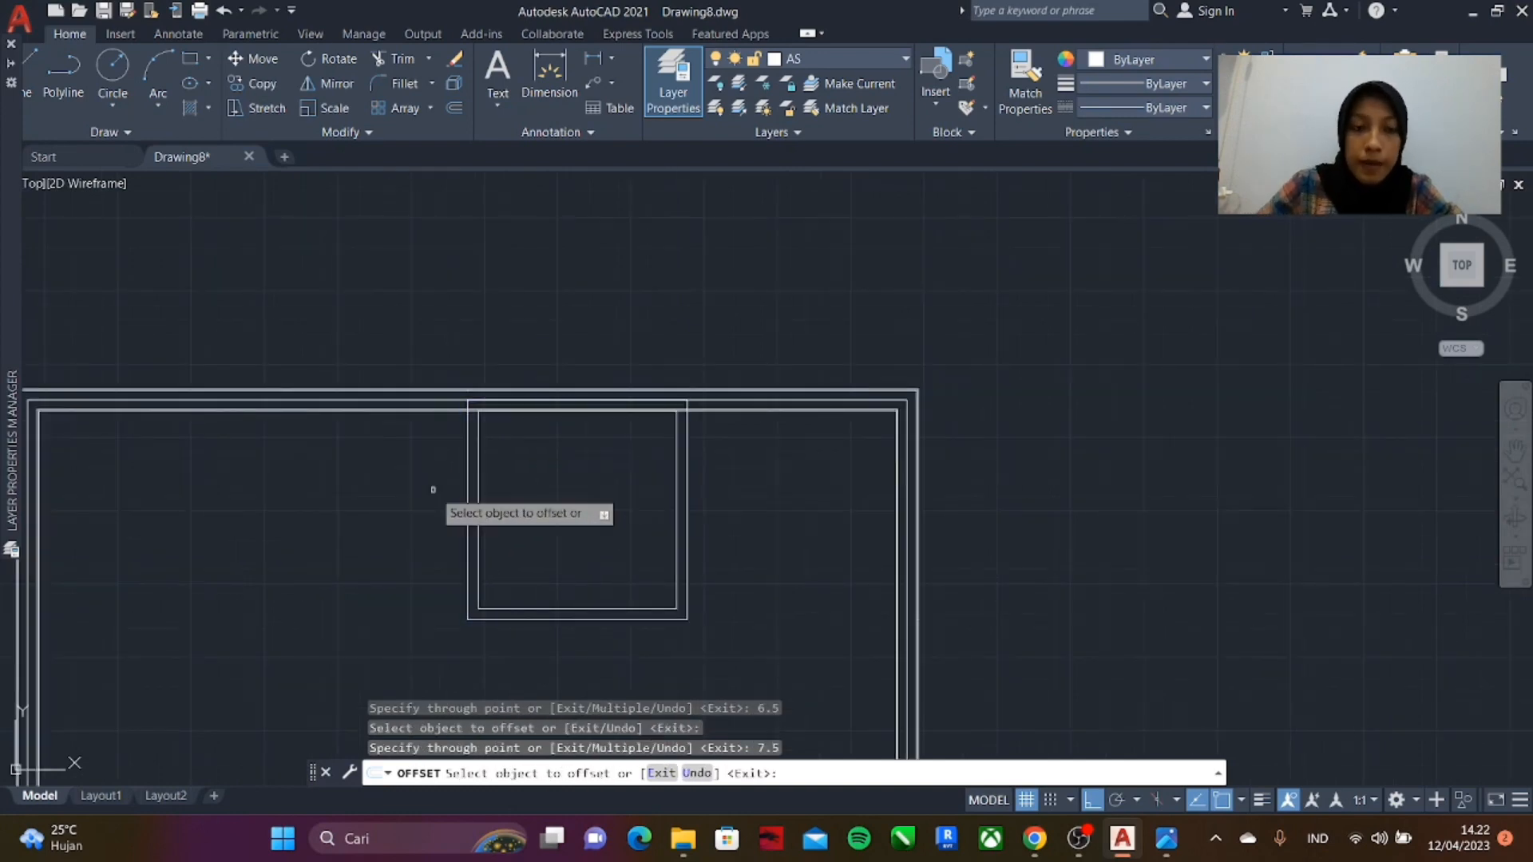
- Offset the square axis outline outward by 7.5 and by 6.5 on both sides, and end the Offset command
left_click(468, 489)
scroll(464, 477, "up", 6)
type("6.5")
key("Return")
scroll(432, 456, "down", 5)
scroll(750, 363, "up", 3)
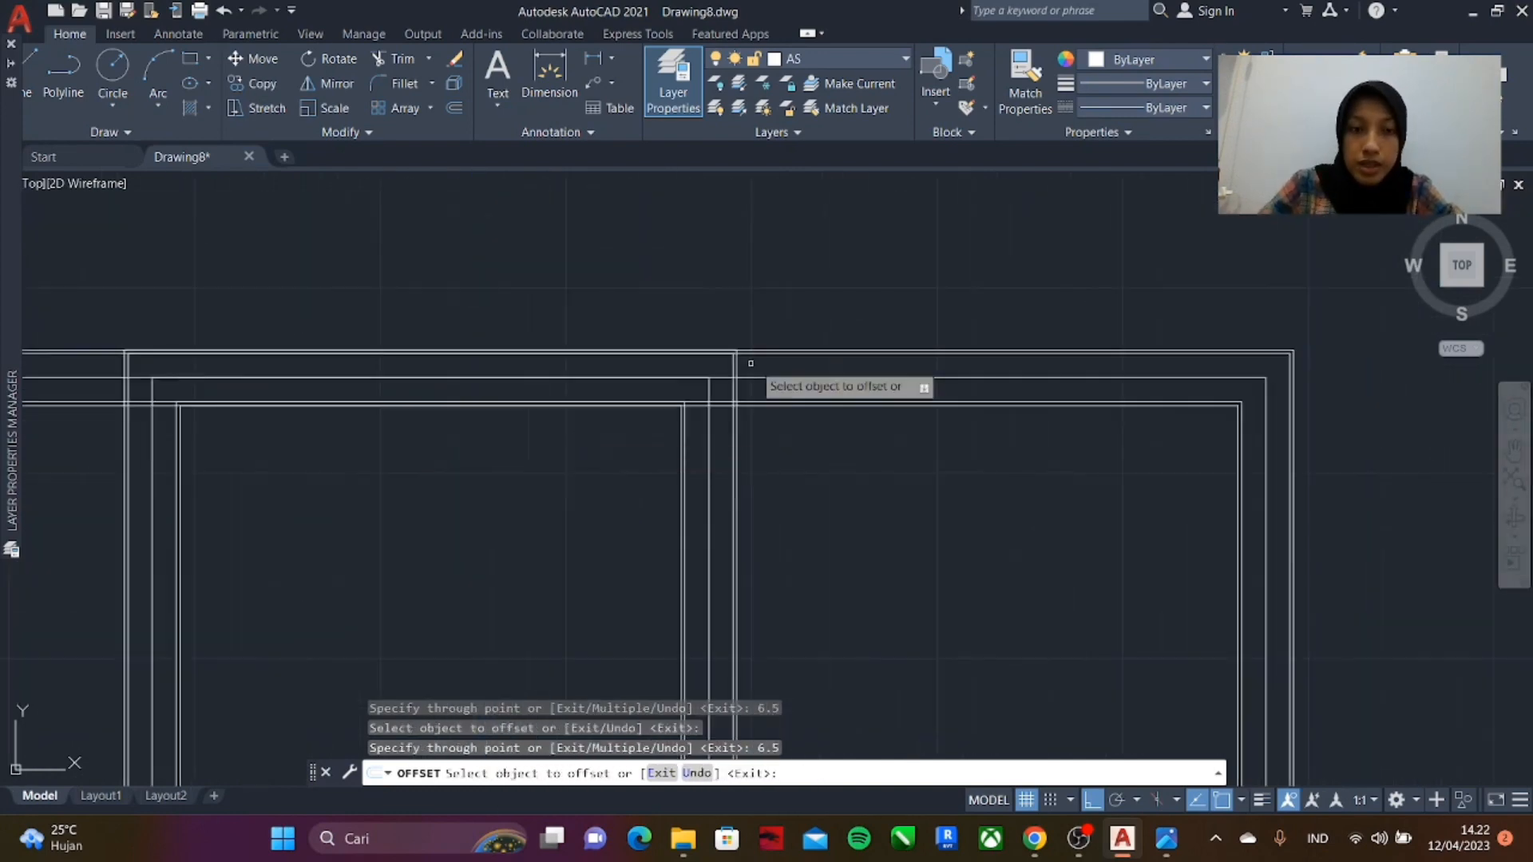
scroll(750, 362, "down", 4)
scroll(360, 337, "up", 2)
key("Escape")
scroll(857, 289, "down", 3)
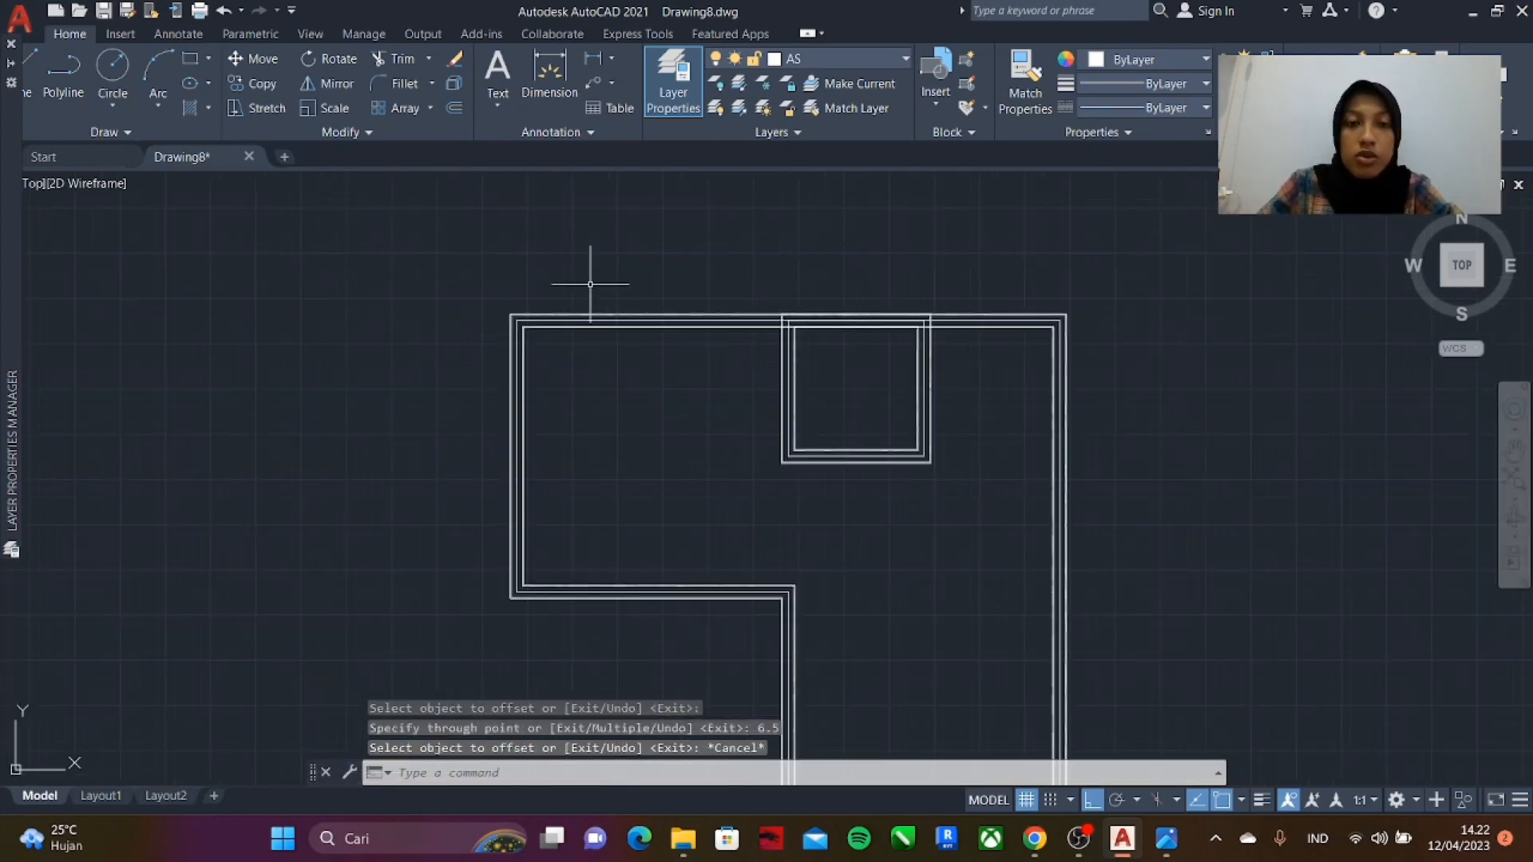
- Measure the gap between the second outer wall line and the axis near the plan's top-left corner with a temporary linear dimension
scroll(599, 291, "down", 1)
scroll(524, 215, "up", 2)
scroll(548, 352, "up", 4)
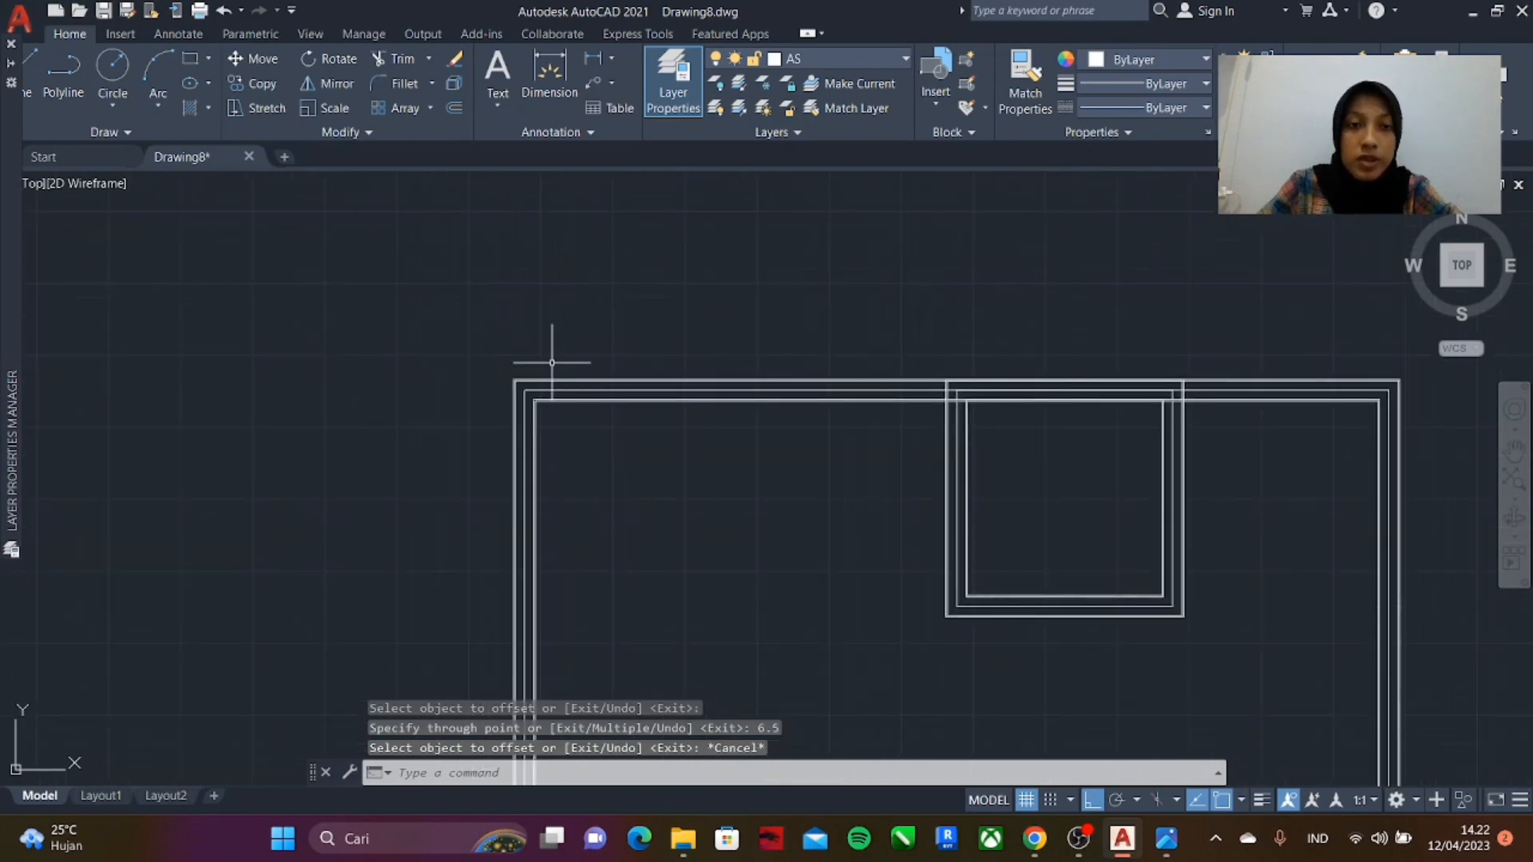
left_click(533, 82)
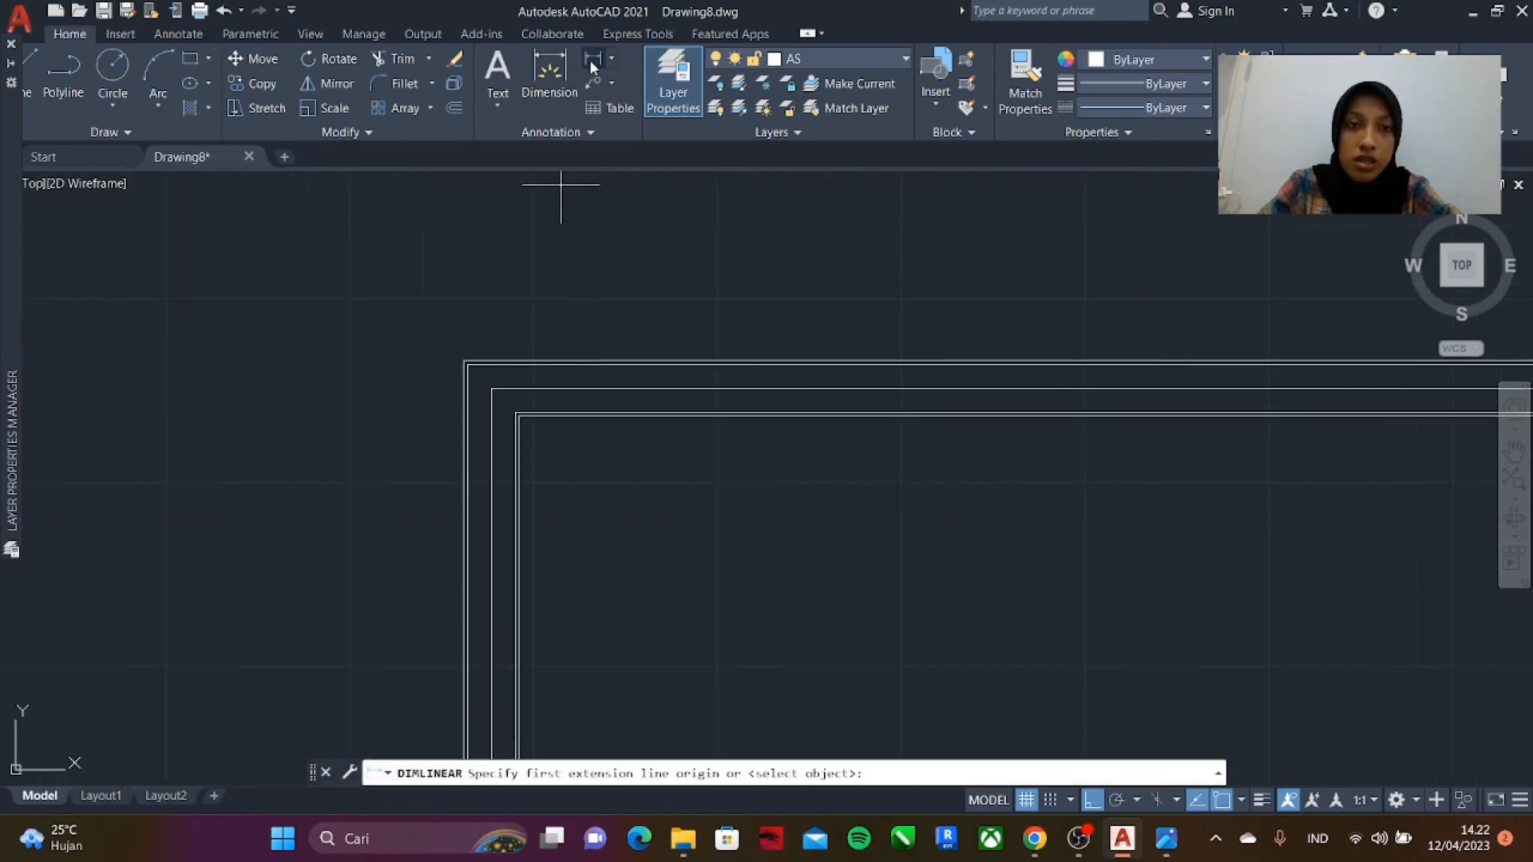
scroll(507, 375, "up", 4)
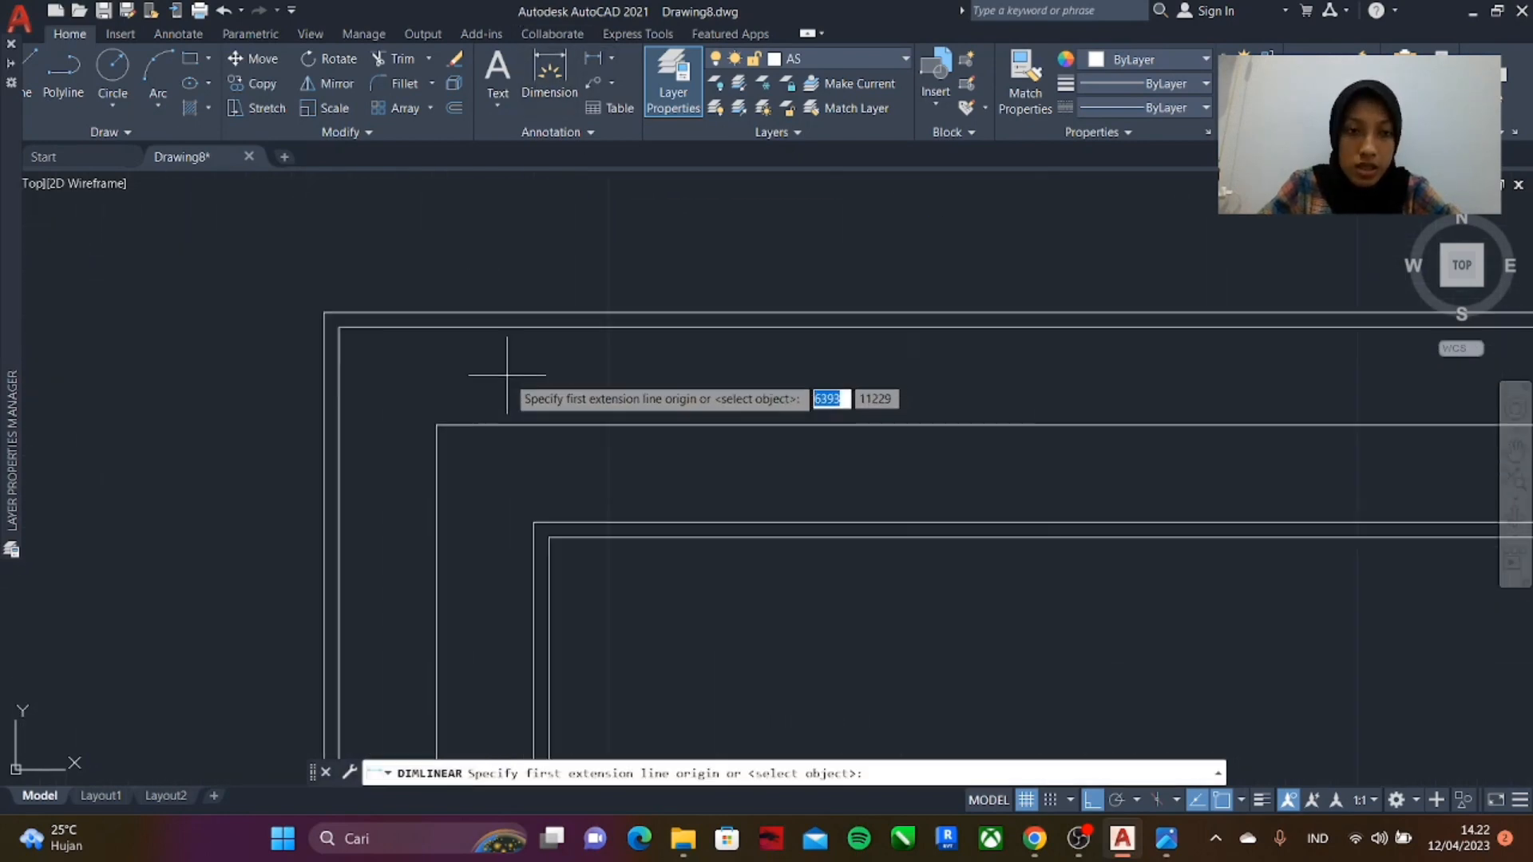
left_click(436, 332)
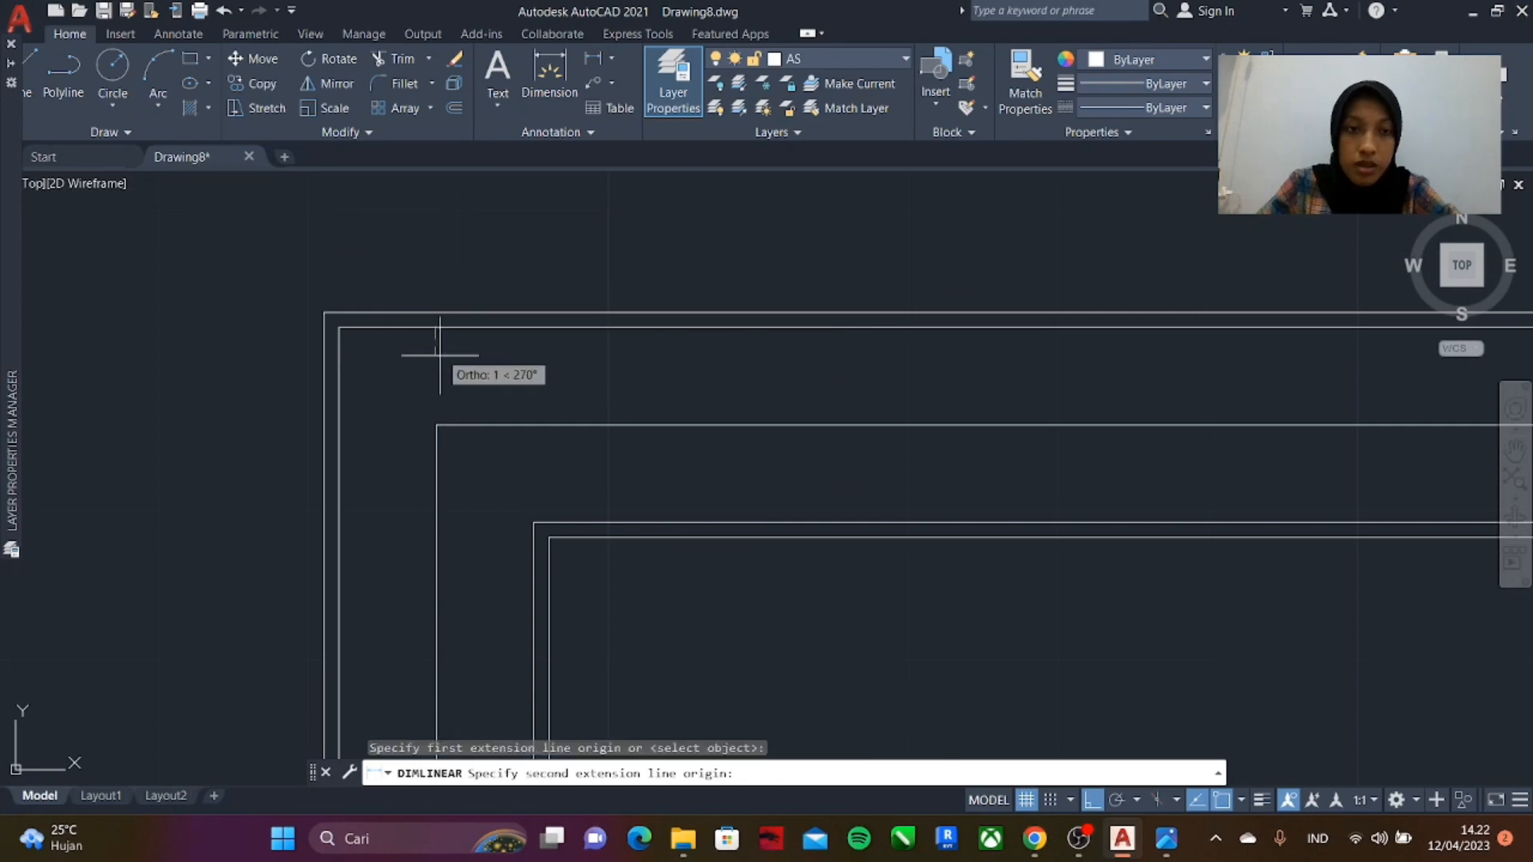
left_click(436, 424)
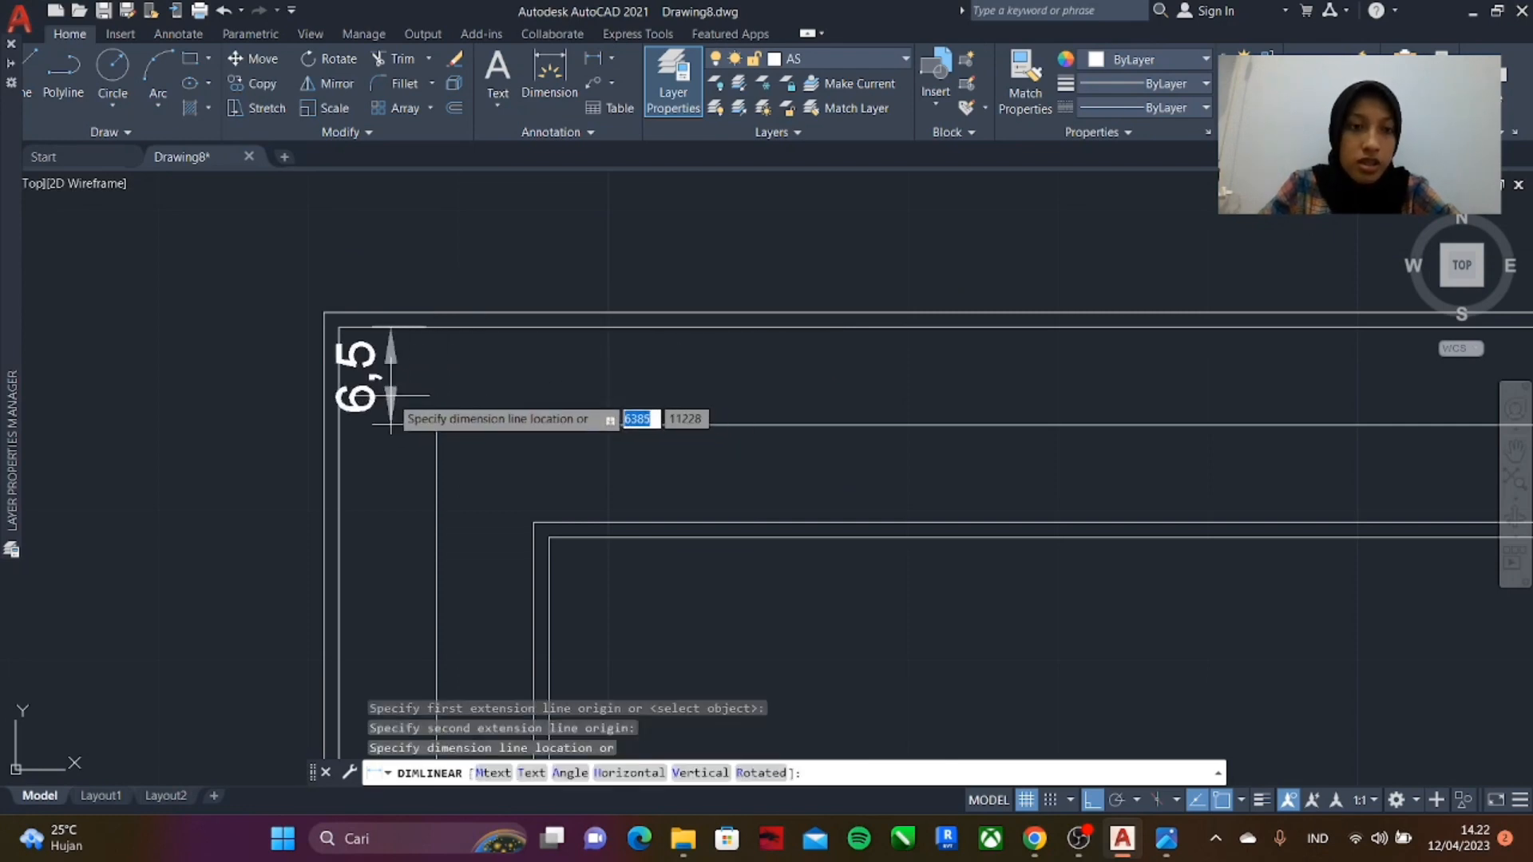
key("Escape")
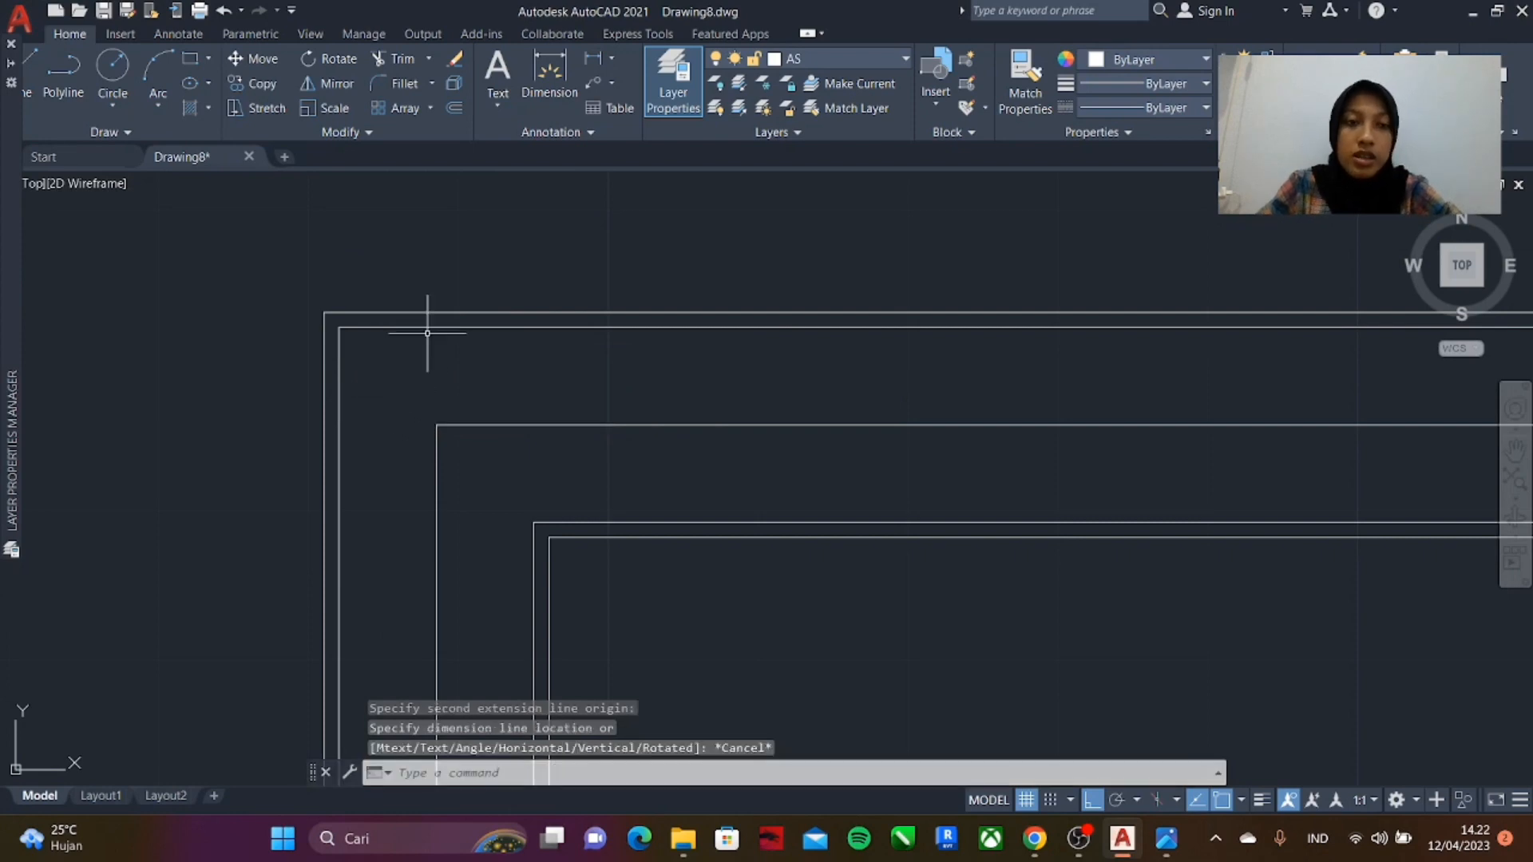
- Measure the gap between the outermost wall line and the axis near the top-left corner with a temporary linear dimension
scroll(436, 298, "up", 2)
left_click(588, 64)
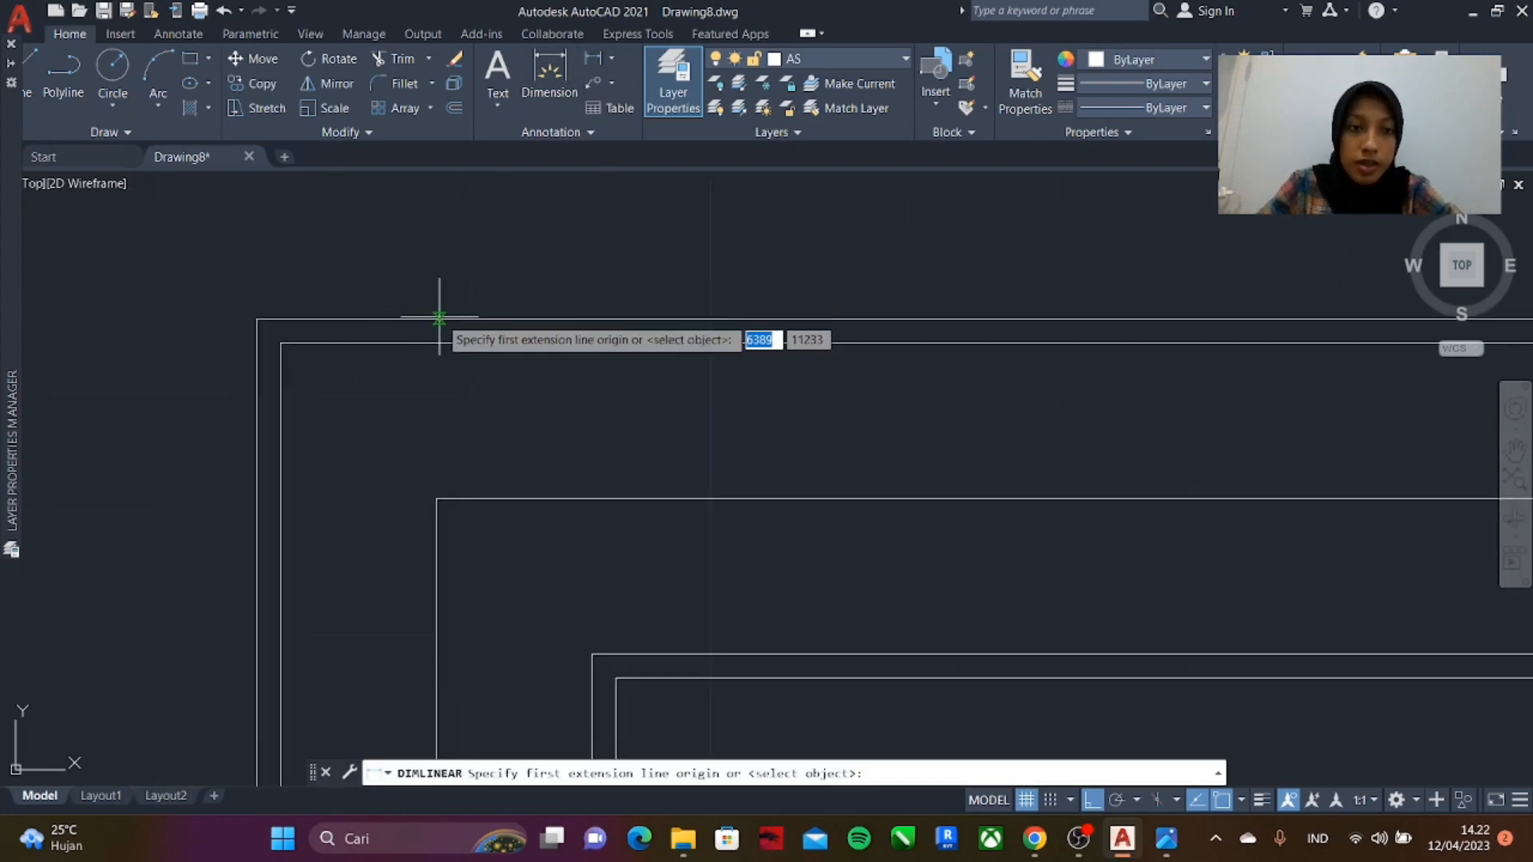
left_click(439, 319)
left_click(436, 496)
key("Escape")
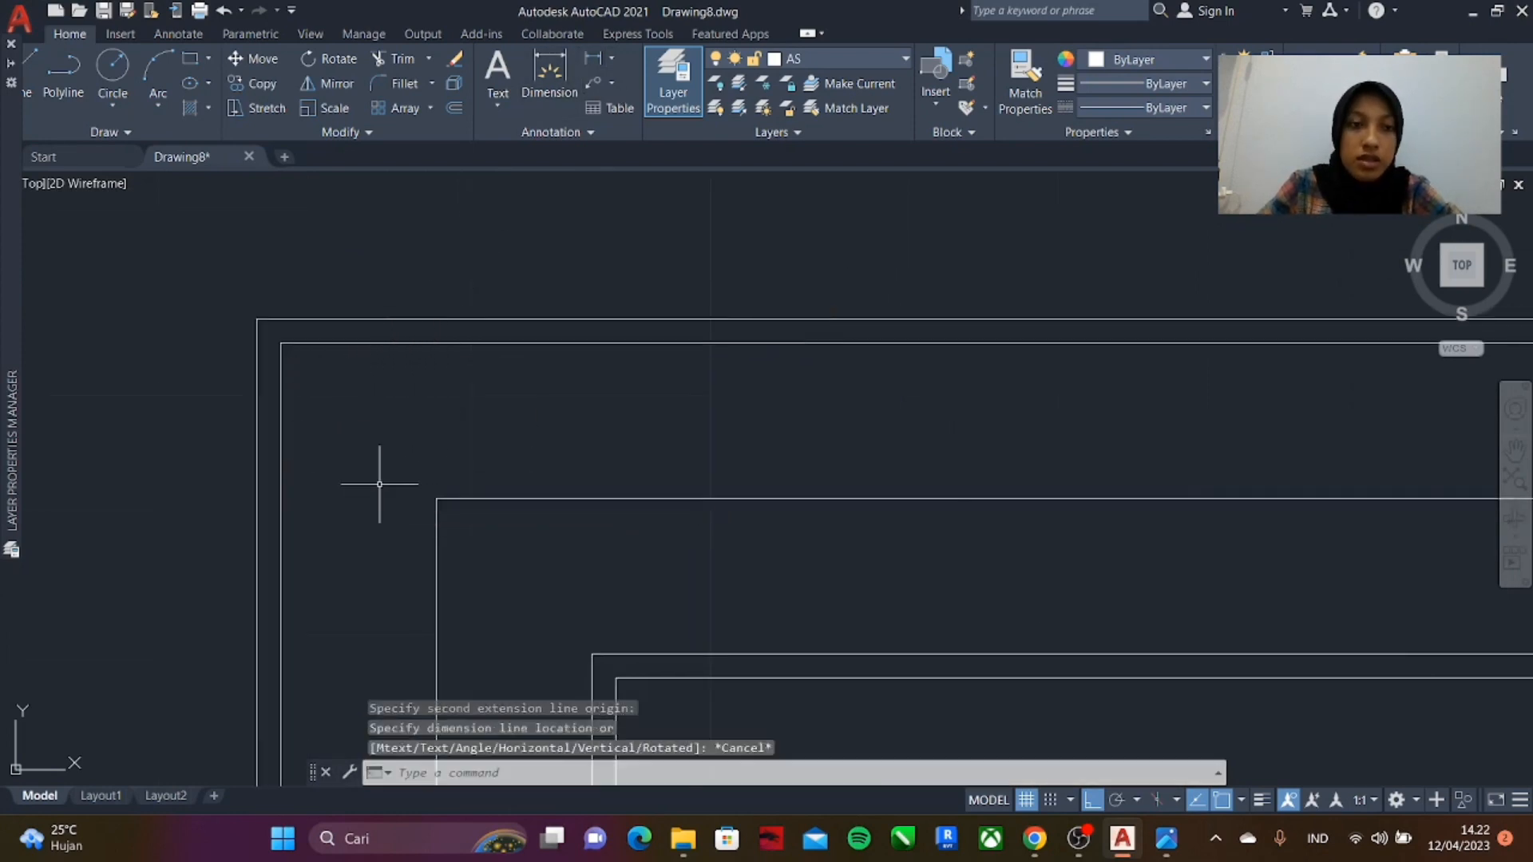
- Assign the outermost and innermost offset lines of both the L-shaped plan and the square to the DINDING LUAR layer
scroll(379, 484, "down", 5)
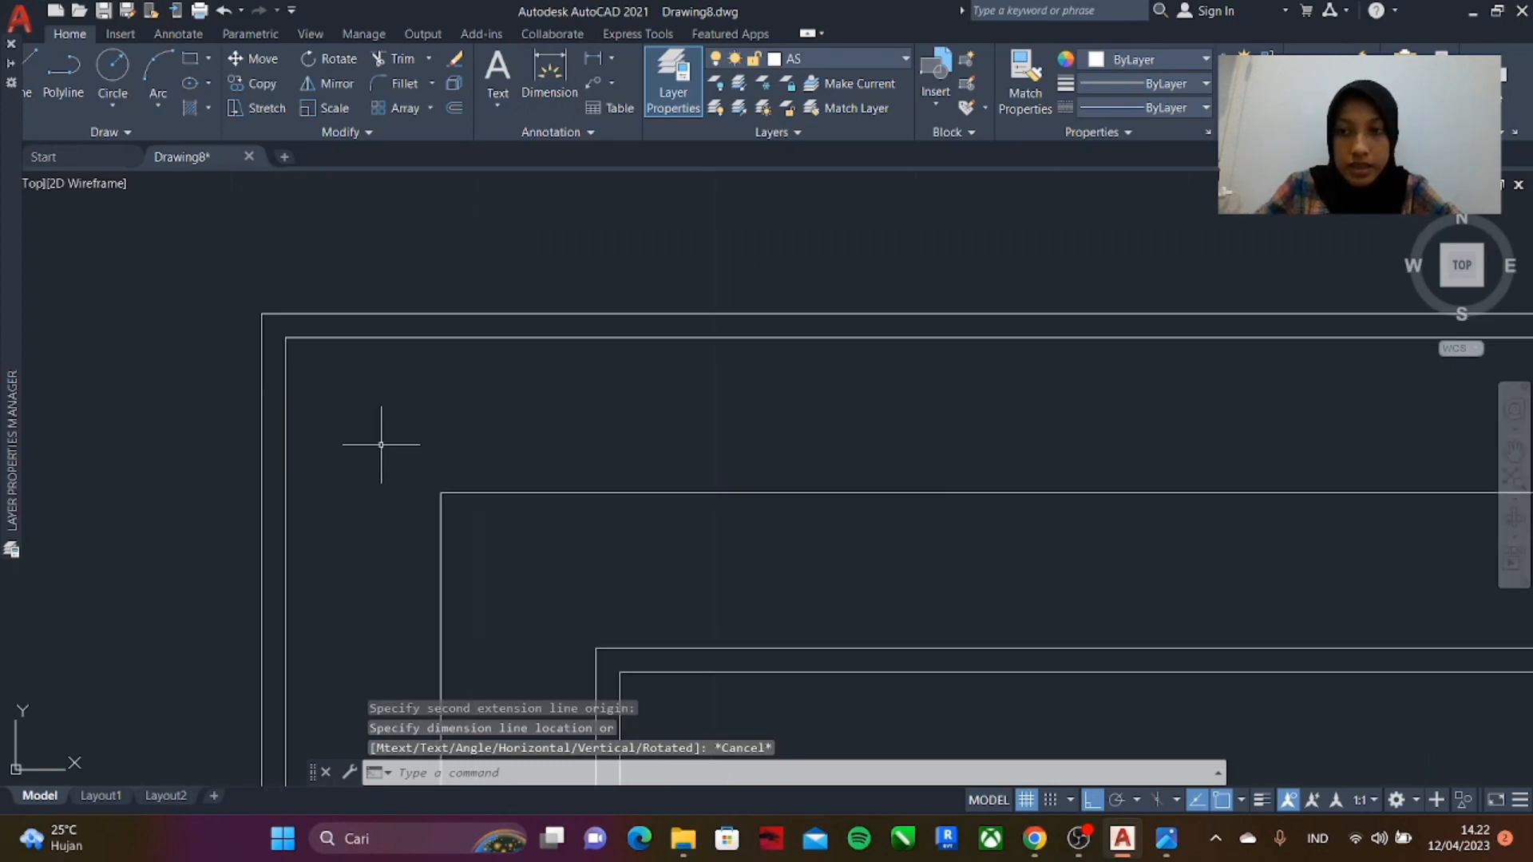
scroll(614, 400, "up", 4)
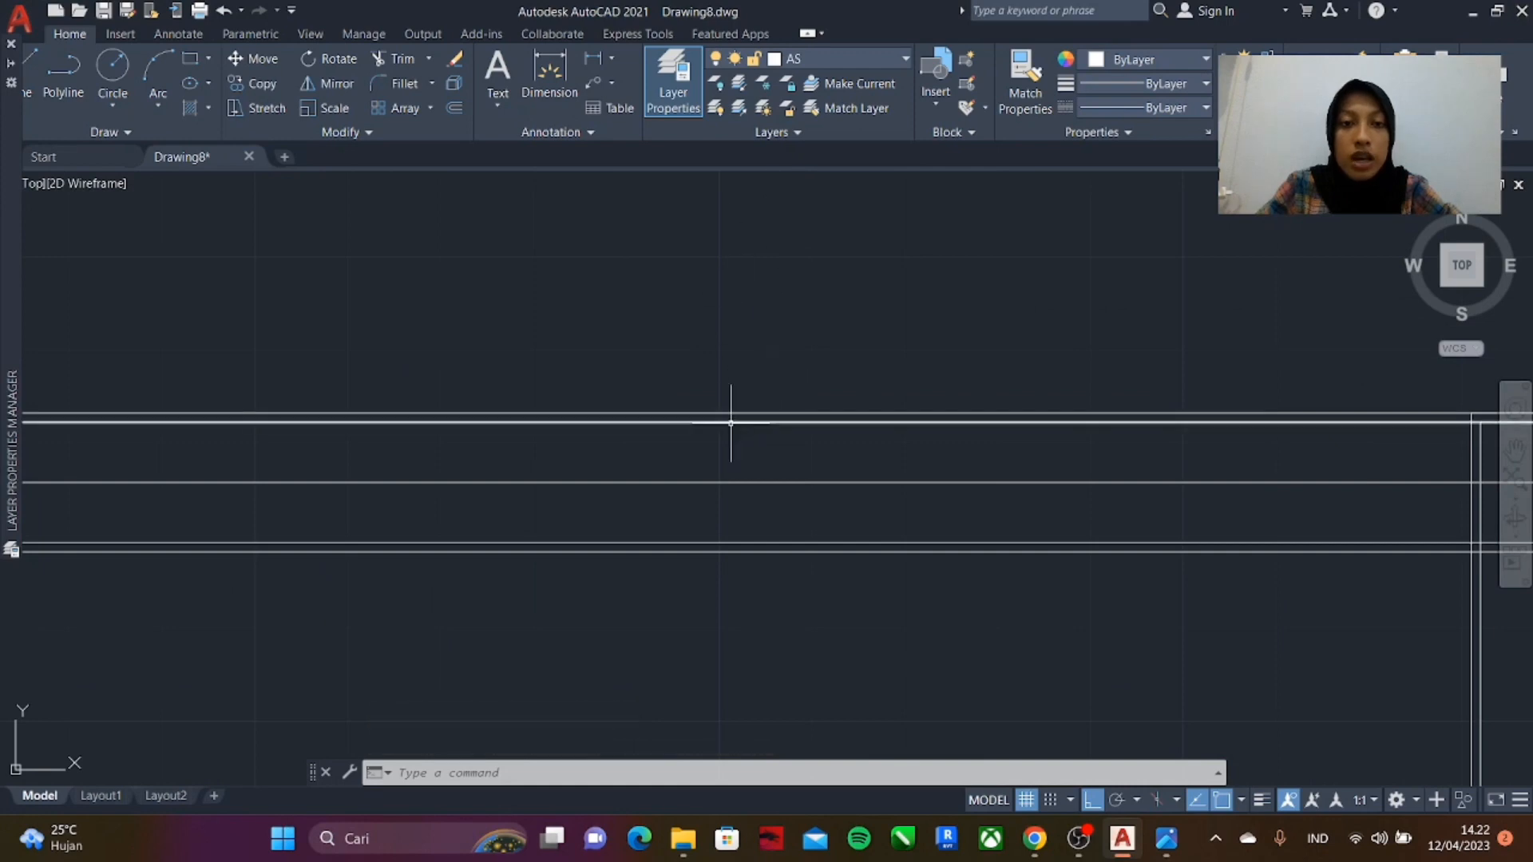
scroll(731, 423, "up", 2)
scroll(529, 389, "down", 5)
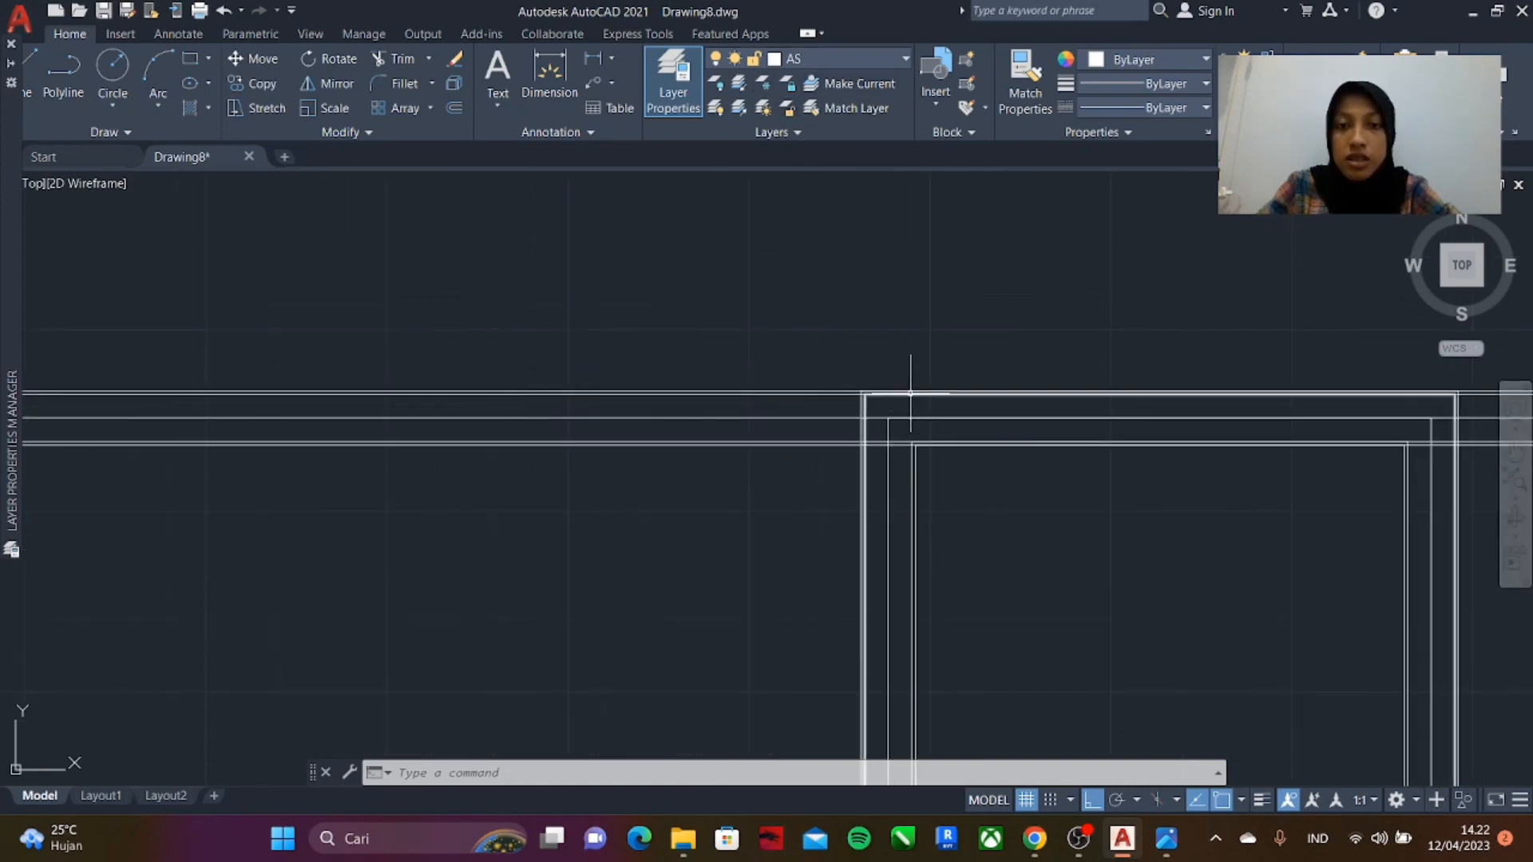
scroll(780, 399, "up", 6)
left_click(780, 399)
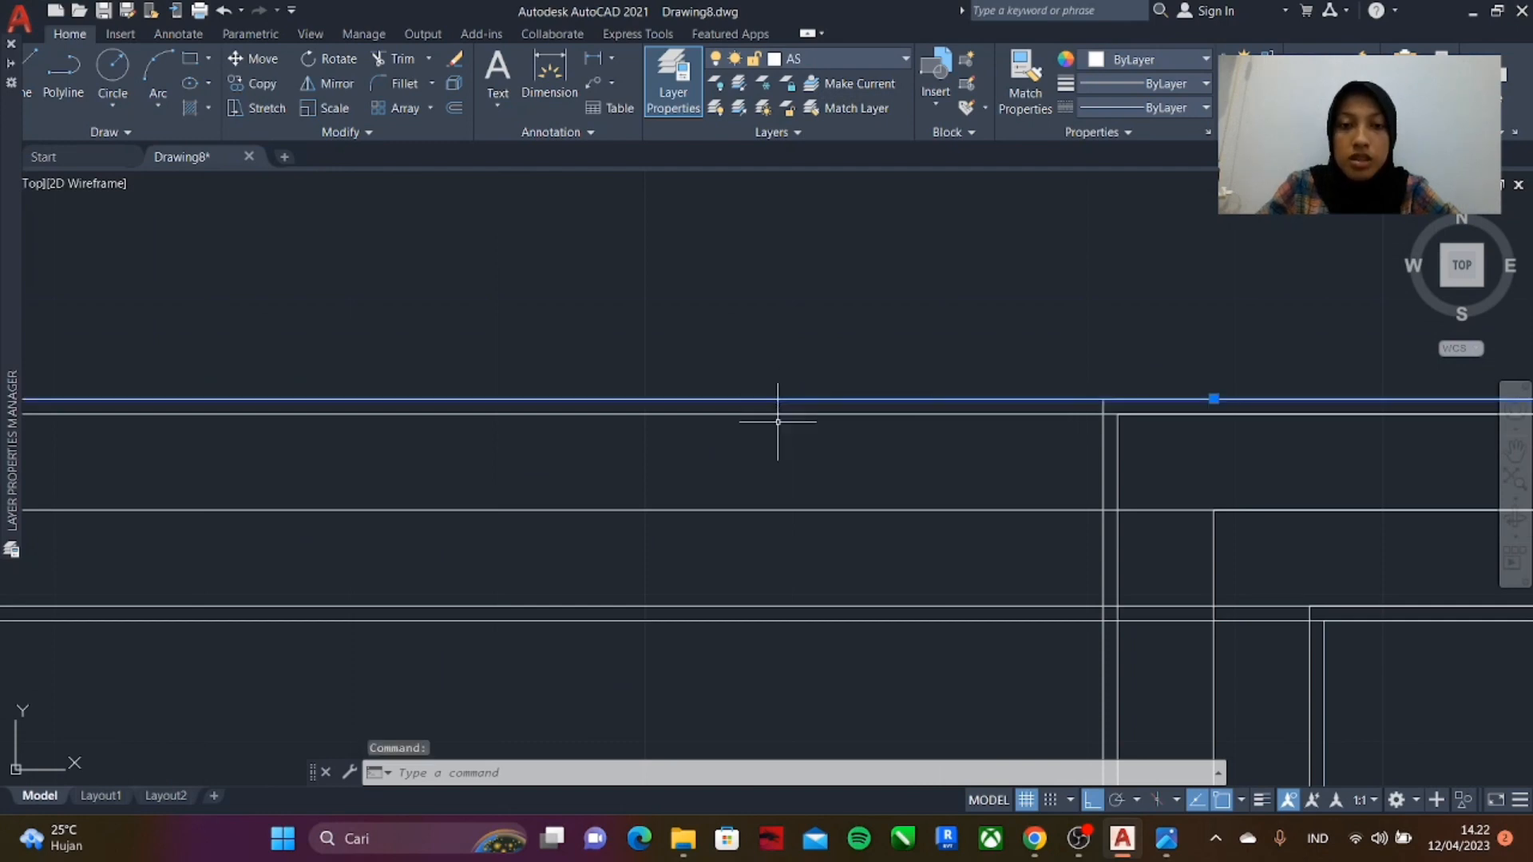
left_click(783, 621)
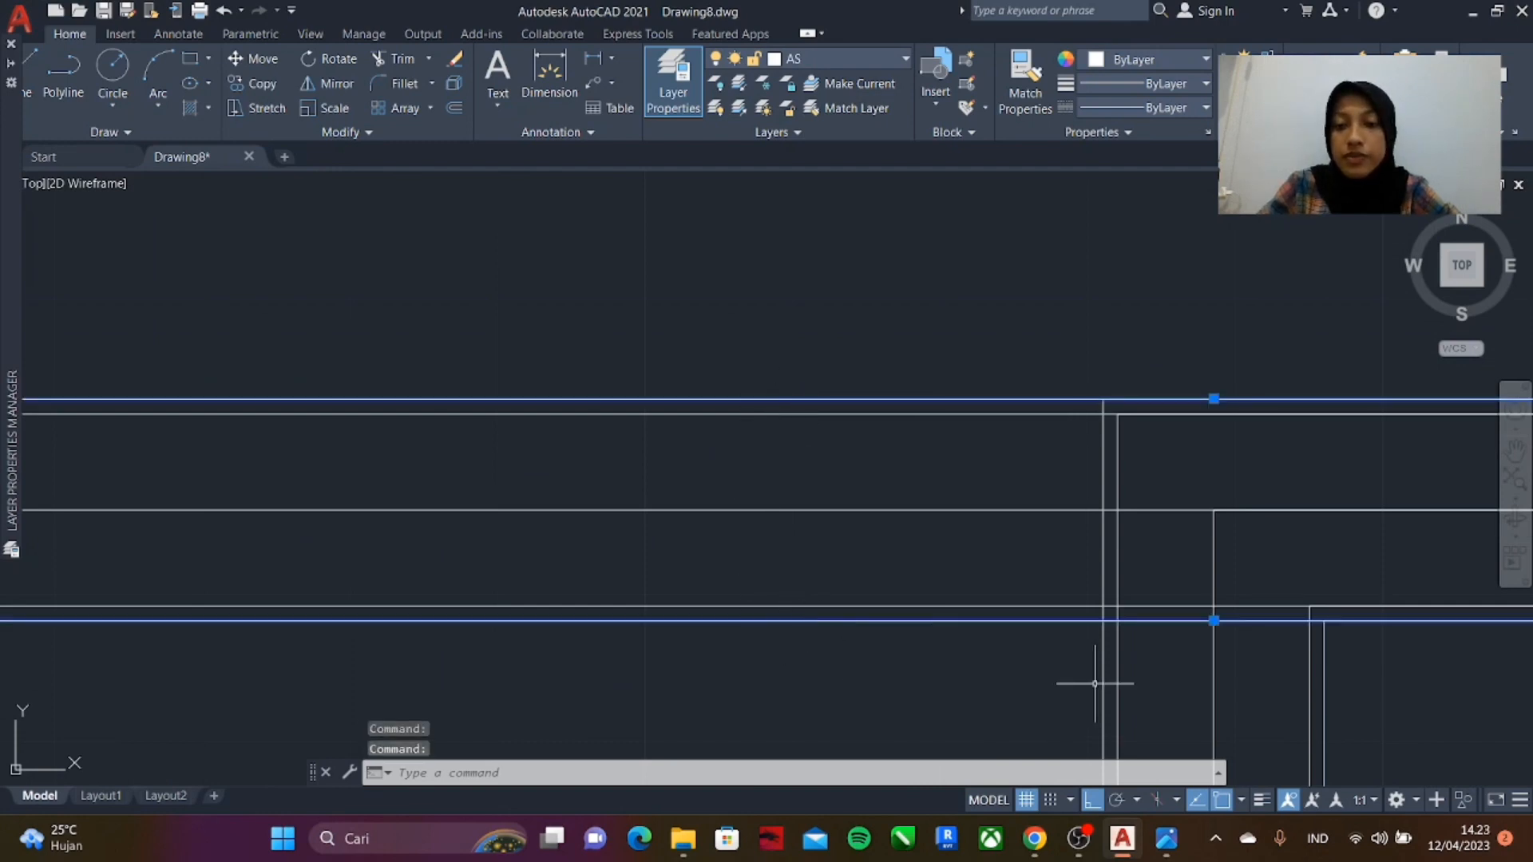
scroll(890, 548, "down", 4)
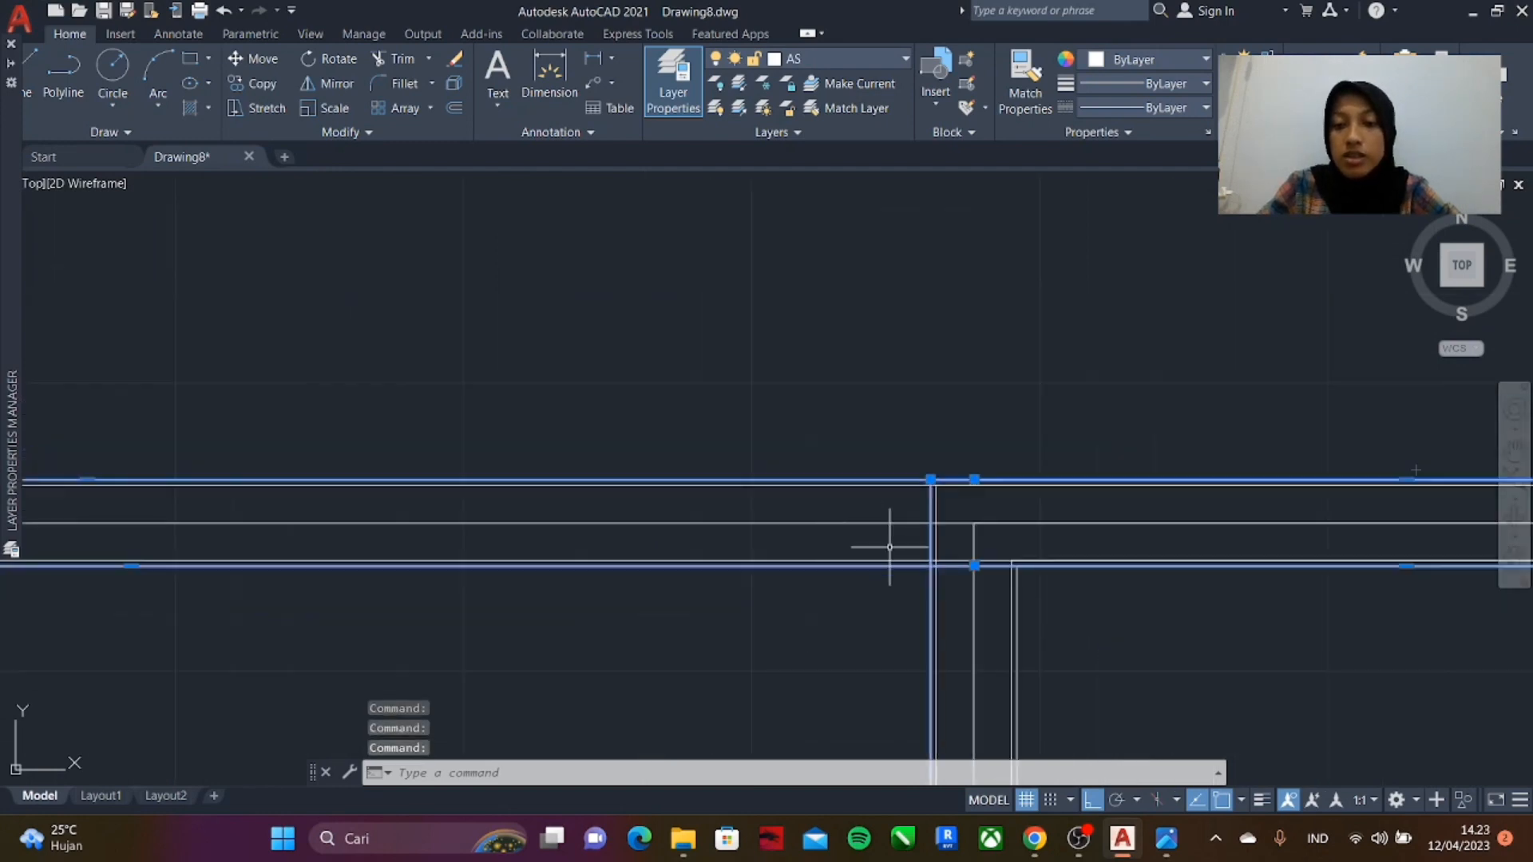
left_click(1018, 580)
scroll(818, 469, "down", 3)
scroll(988, 540, "up", 3)
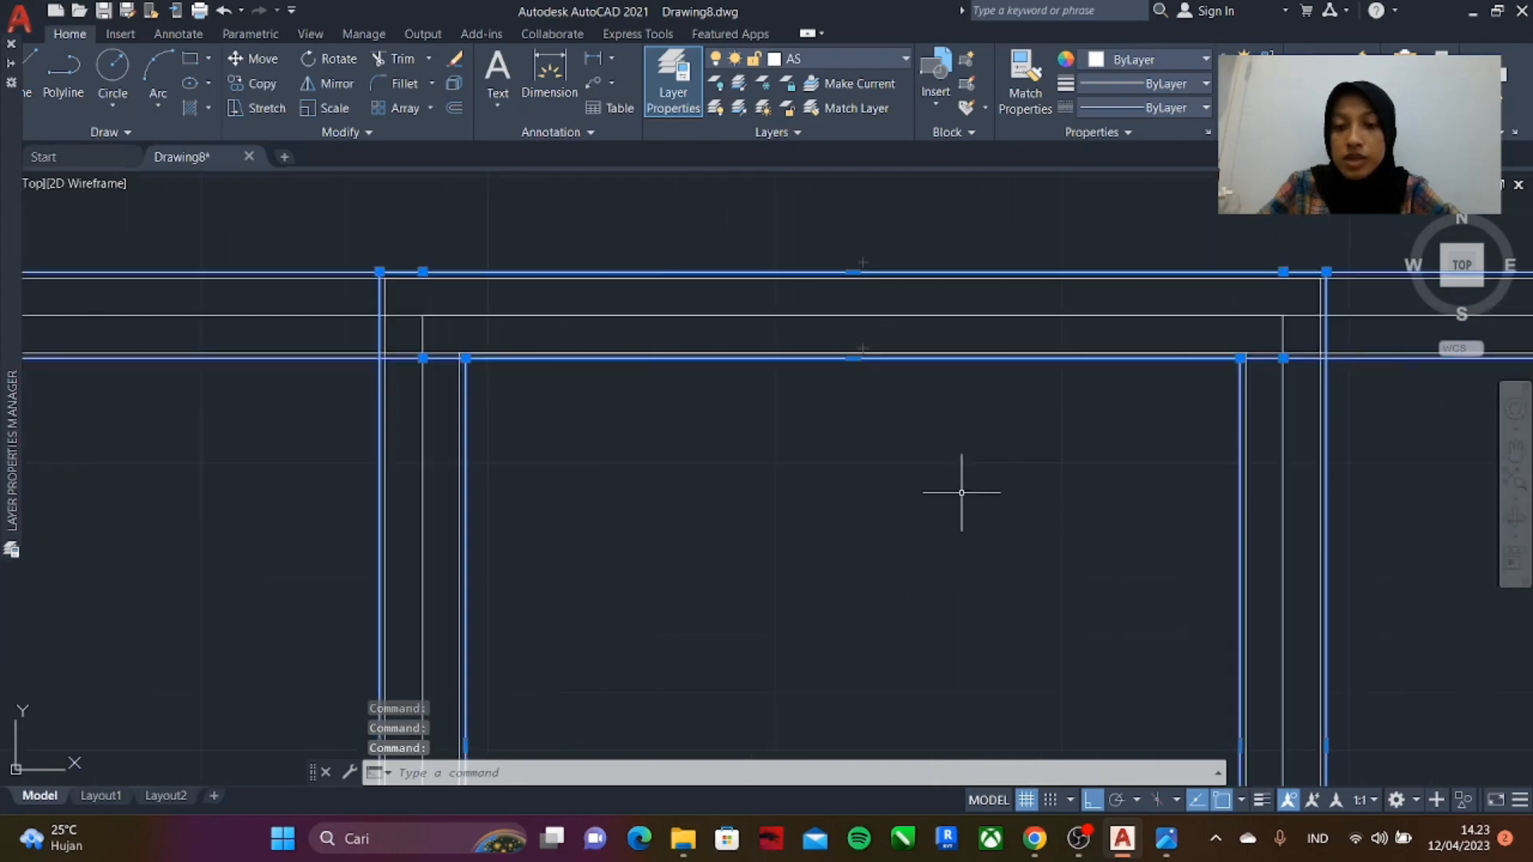
left_click(905, 59)
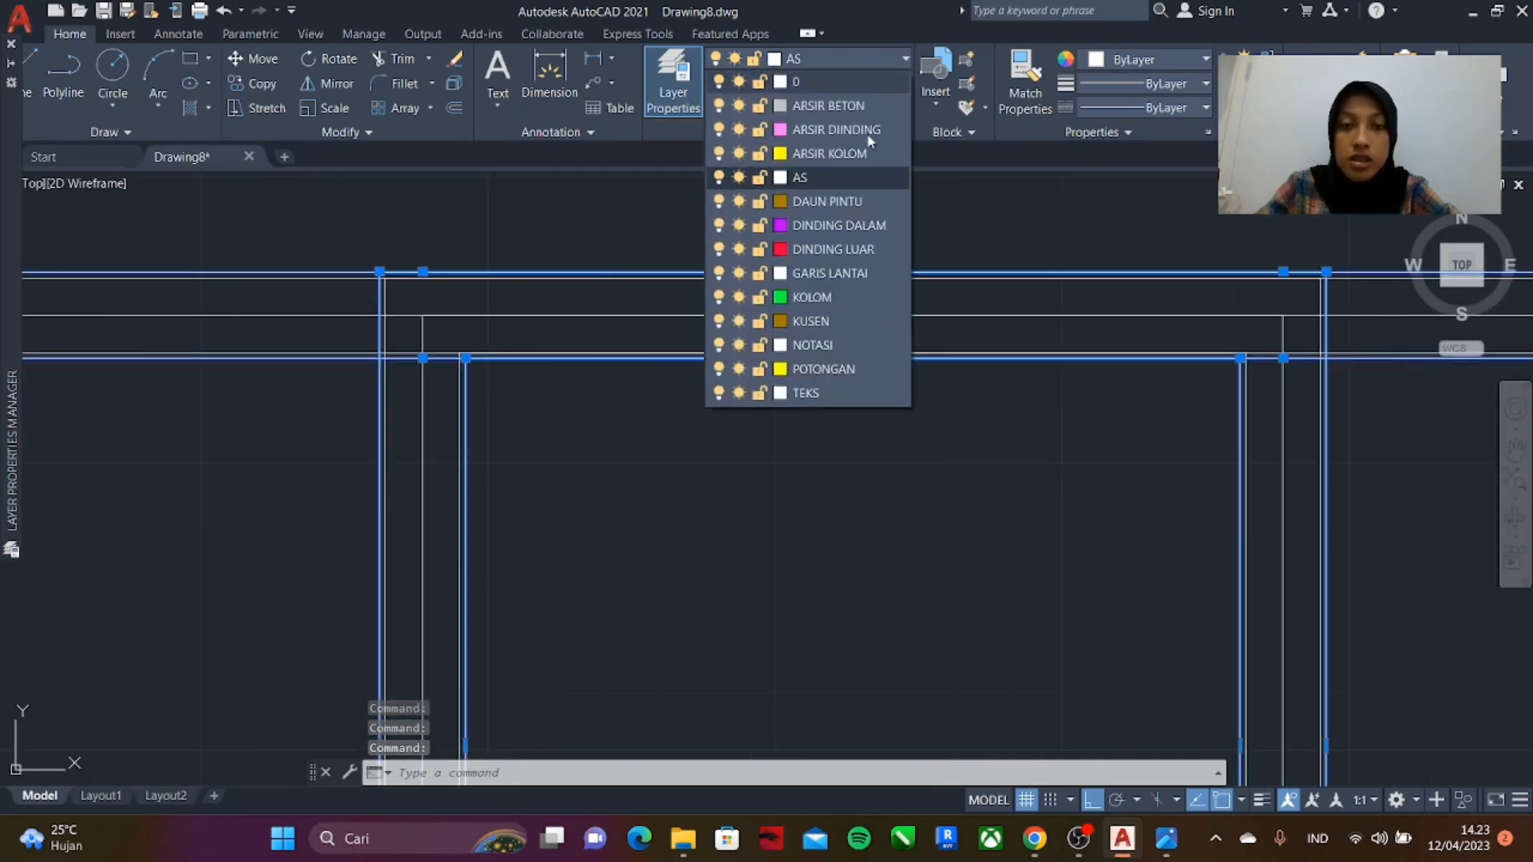
left_click(830, 248)
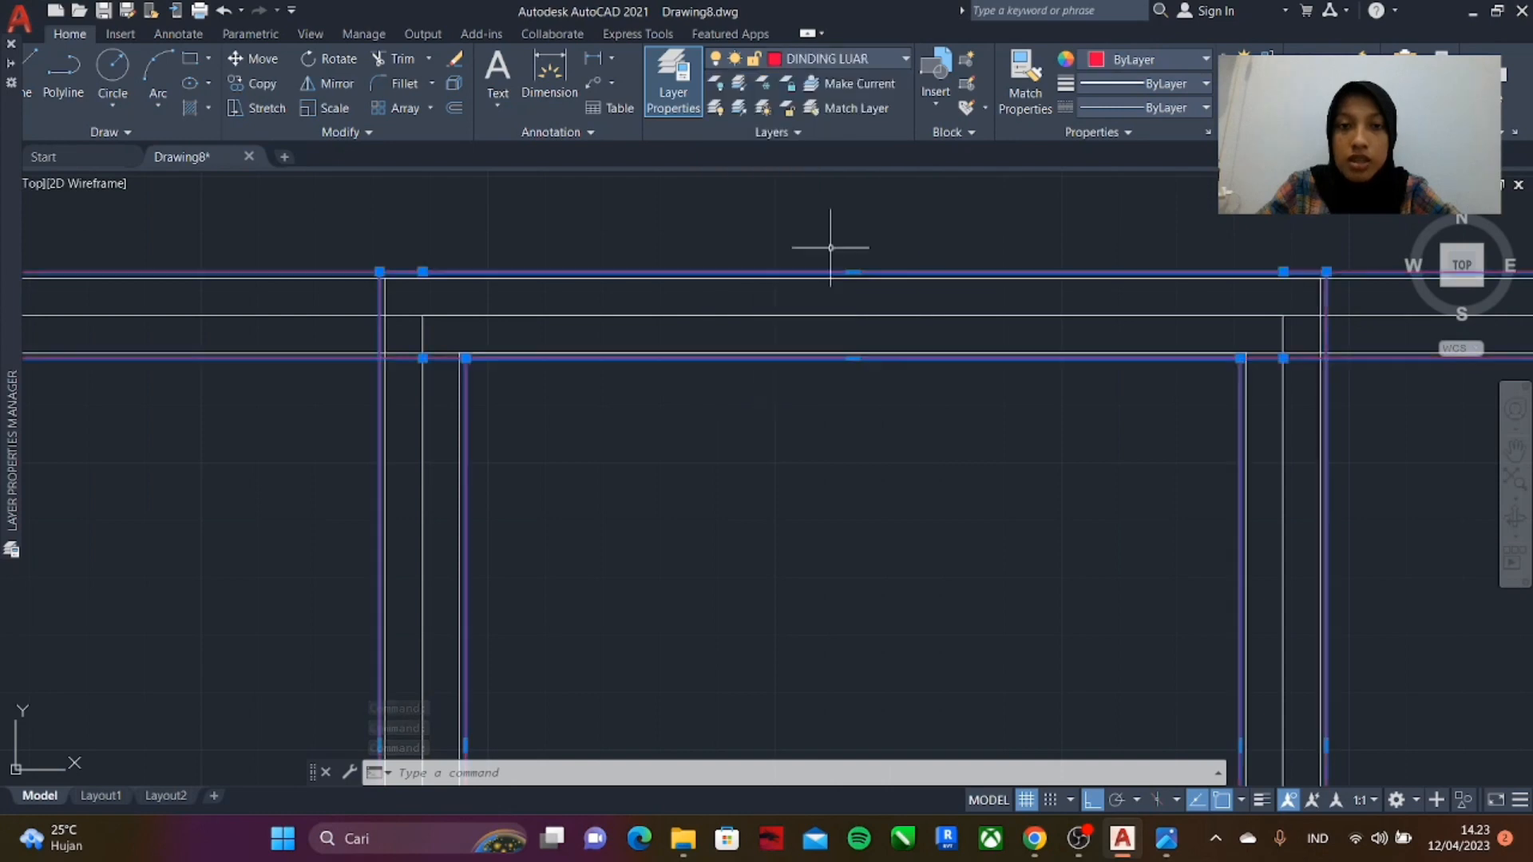
key("Escape")
- Assign the 6.5 offset lines on both sides of the L-shaped and square axes to the DINDING DALAM layer
scroll(696, 285, "up", 2)
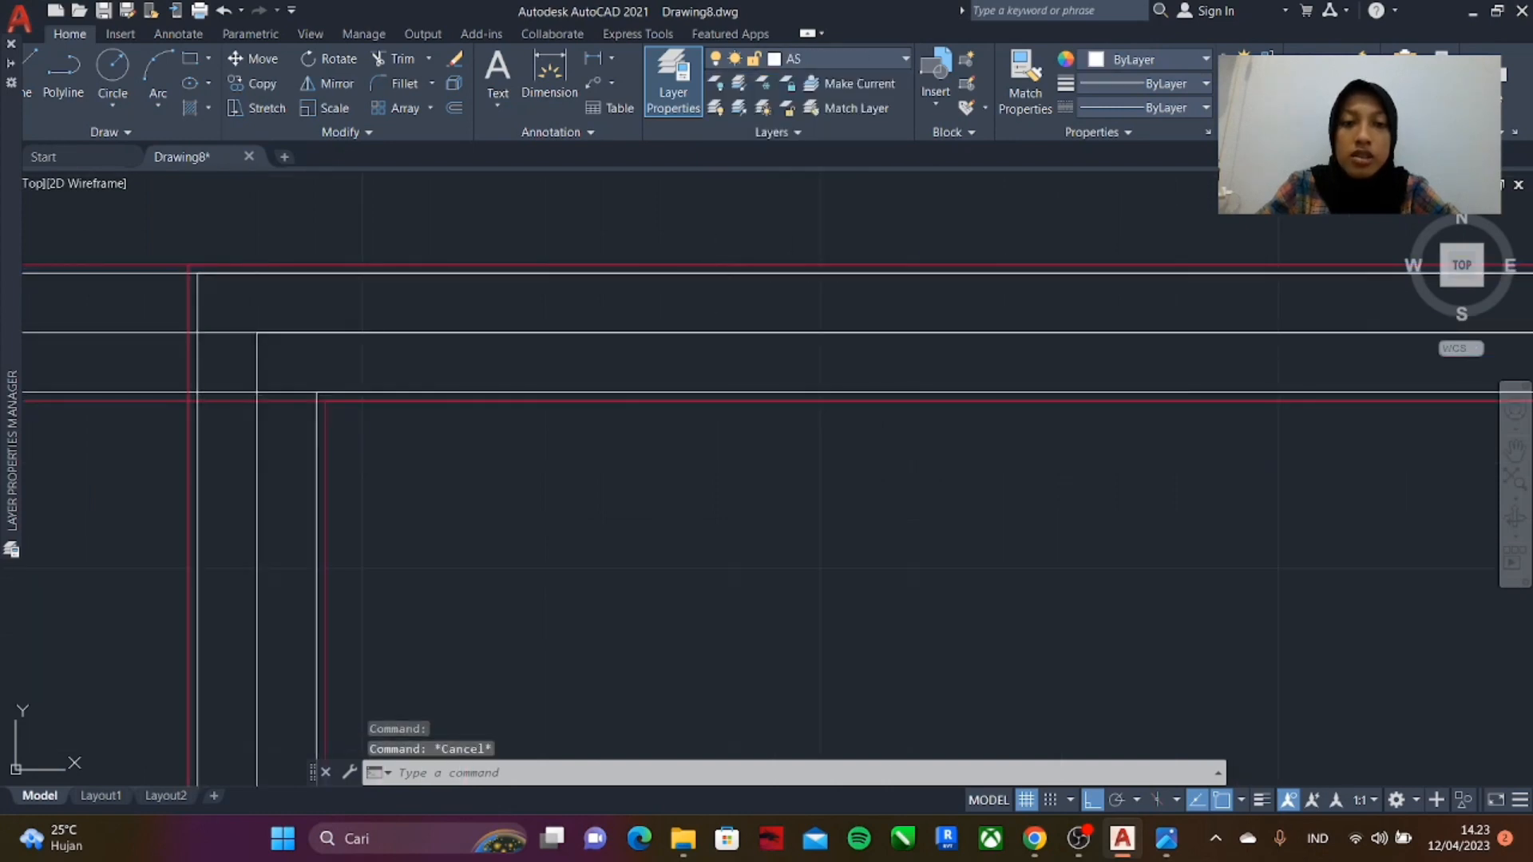
left_click(709, 273)
left_click(712, 391)
scroll(472, 325, "down", 4)
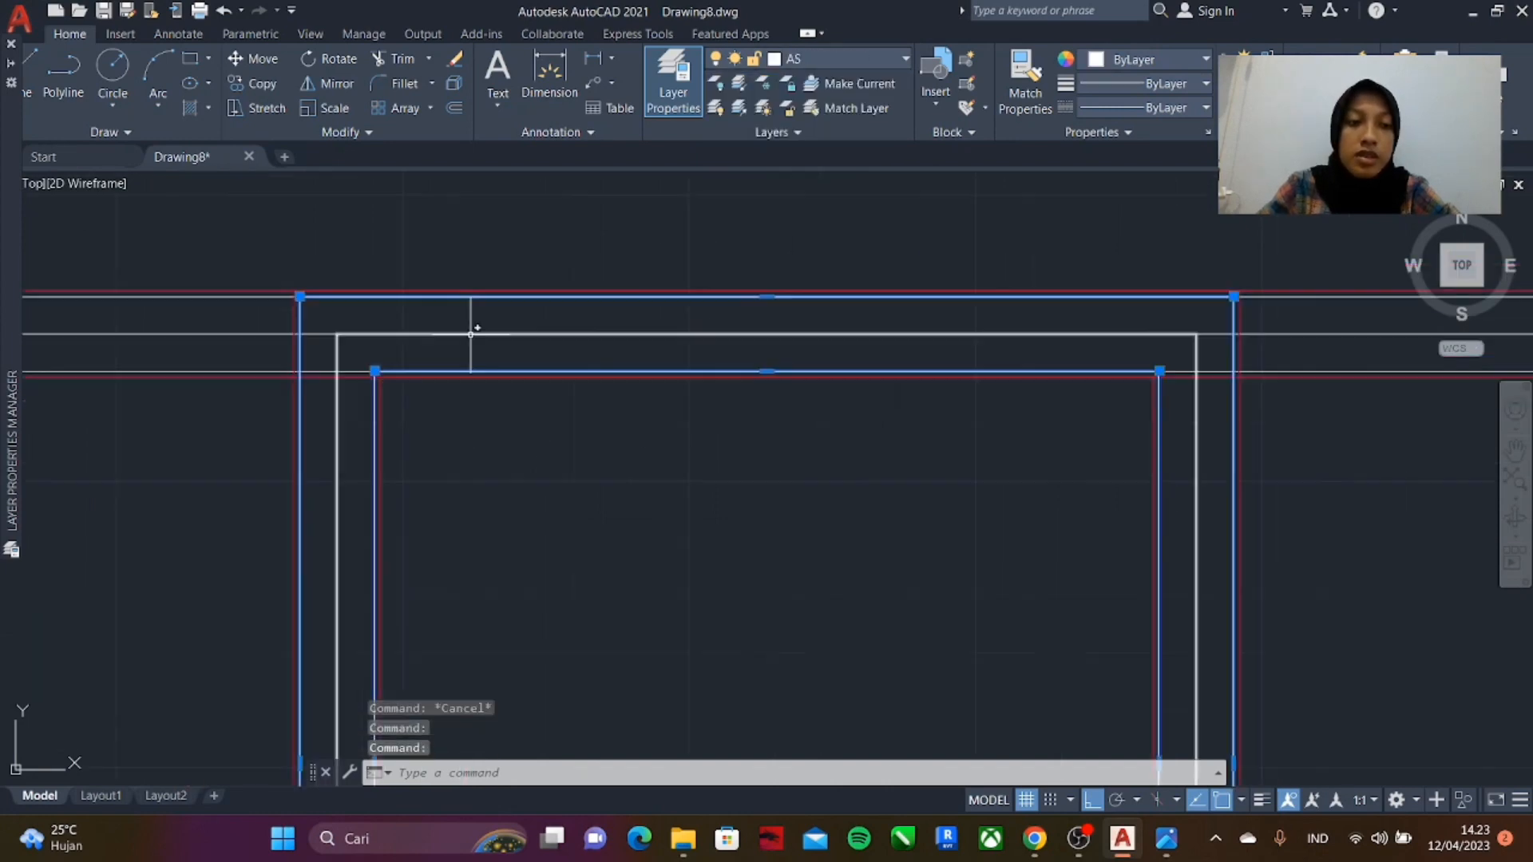
scroll(329, 311, "up", 3)
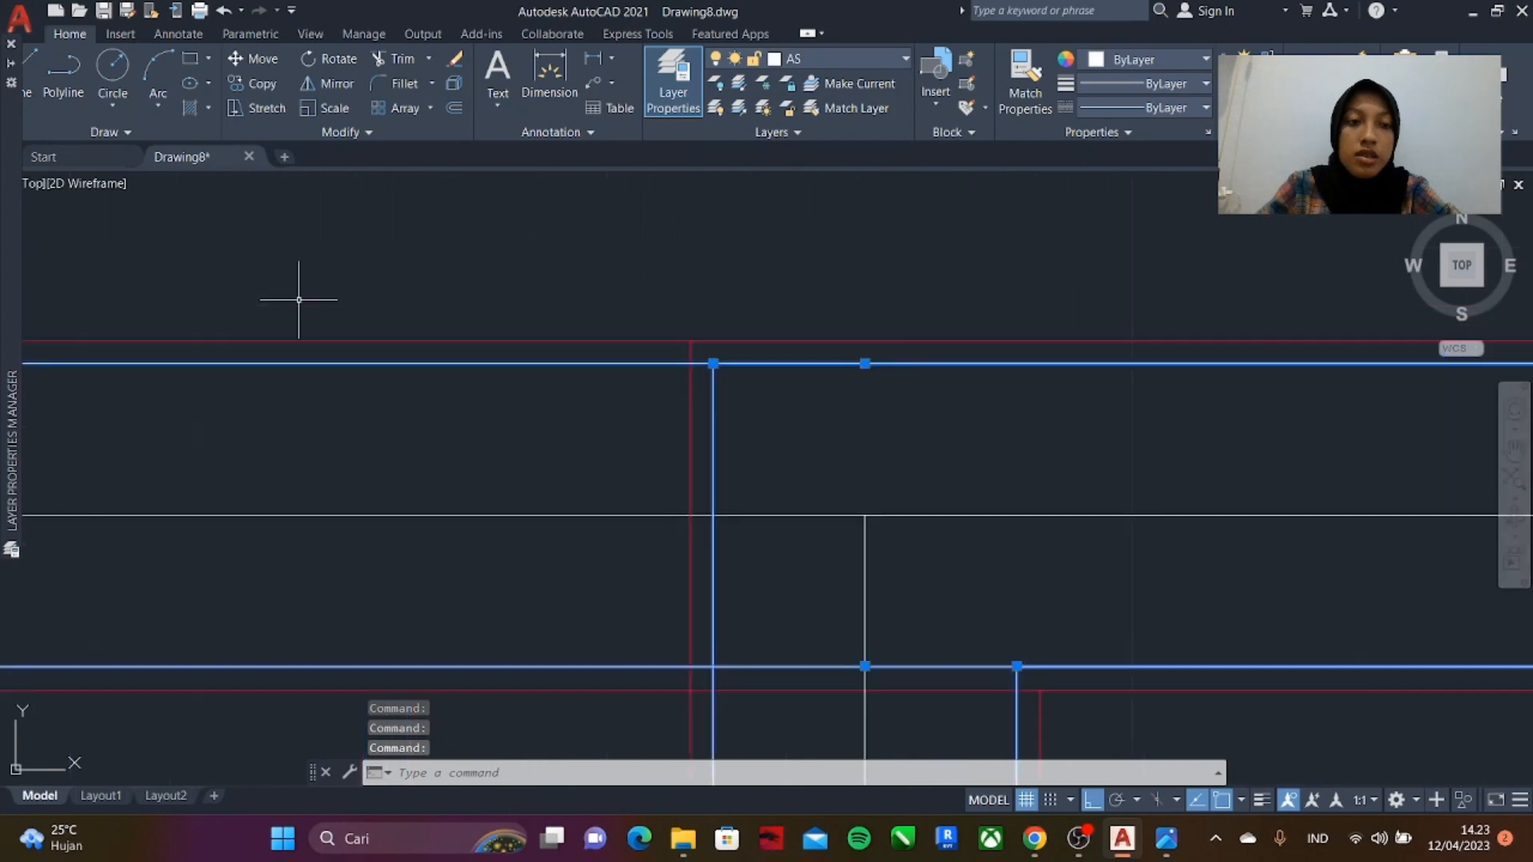
left_click(767, 62)
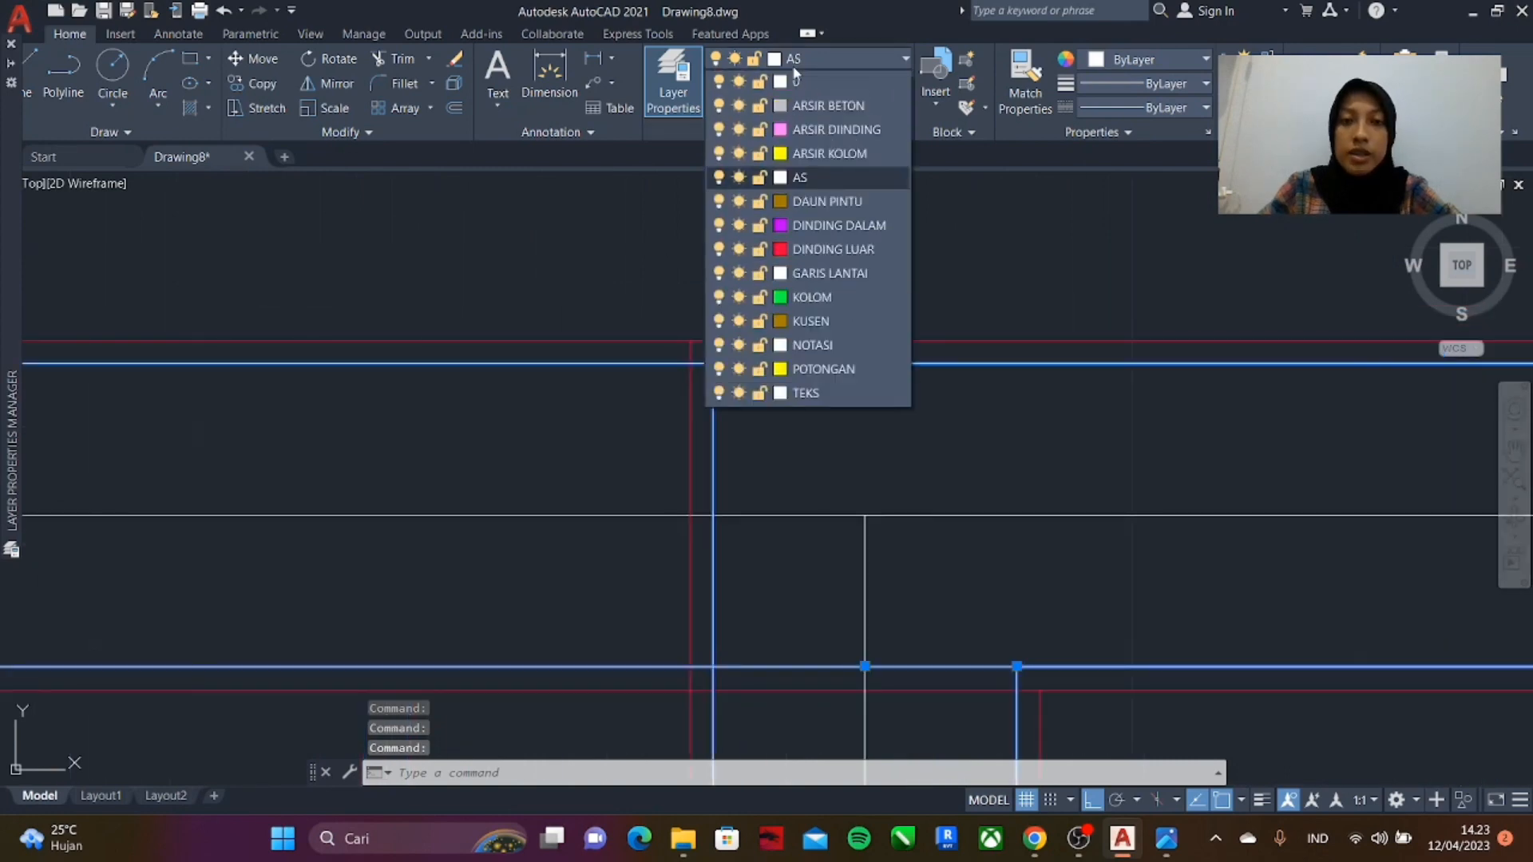
left_click(849, 224)
left_click(851, 228)
key("Escape")
- Examine the layer colours of the wall lines around the L-shaped plan and the inner square
scroll(607, 254, "down", 10)
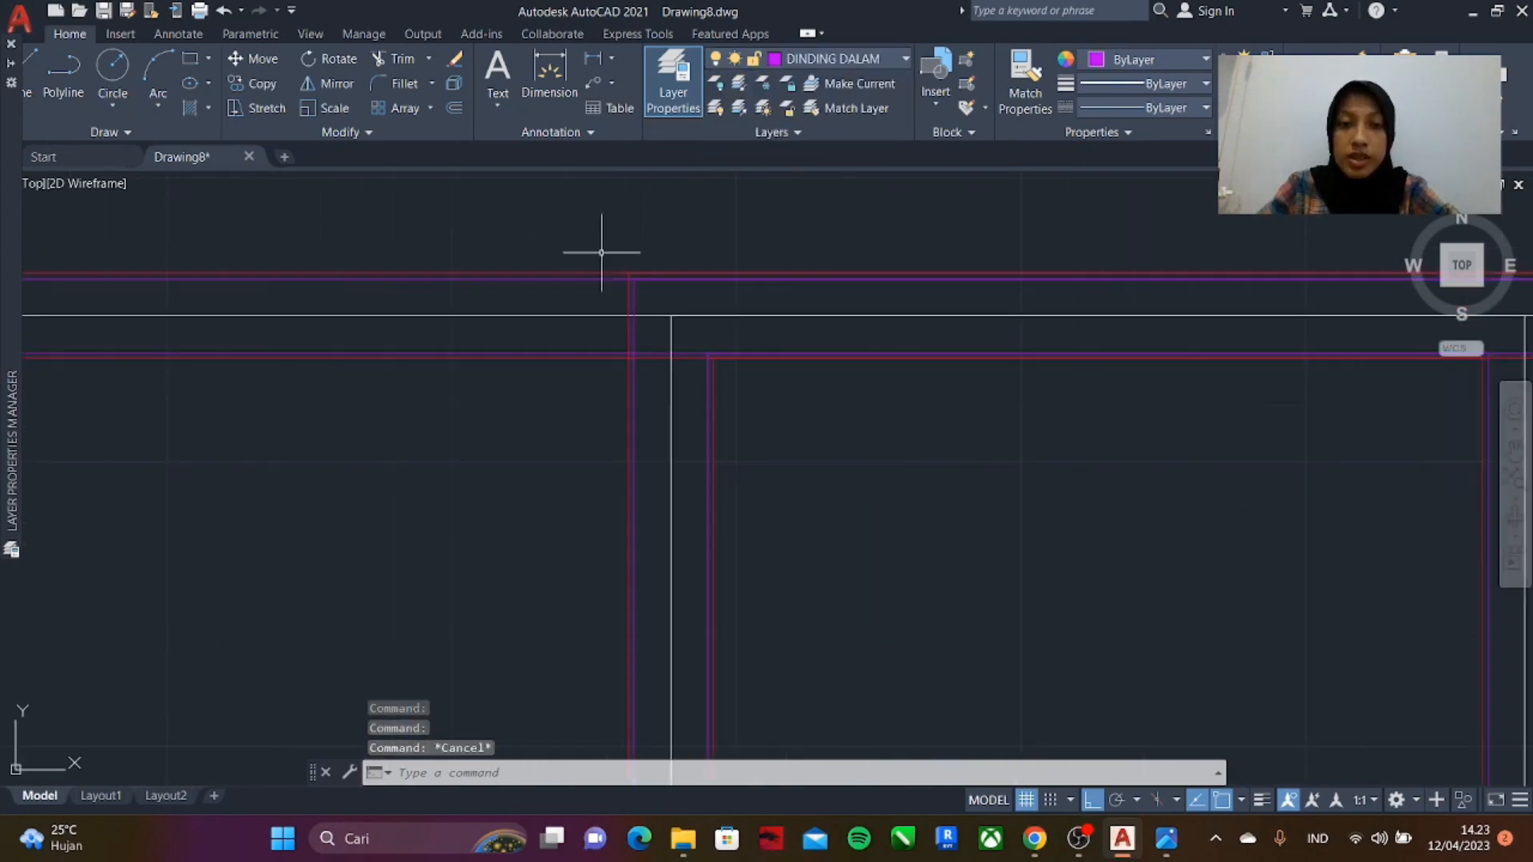
scroll(624, 286, "up", 4)
scroll(685, 286, "up", 8)
scroll(583, 243, "down", 6)
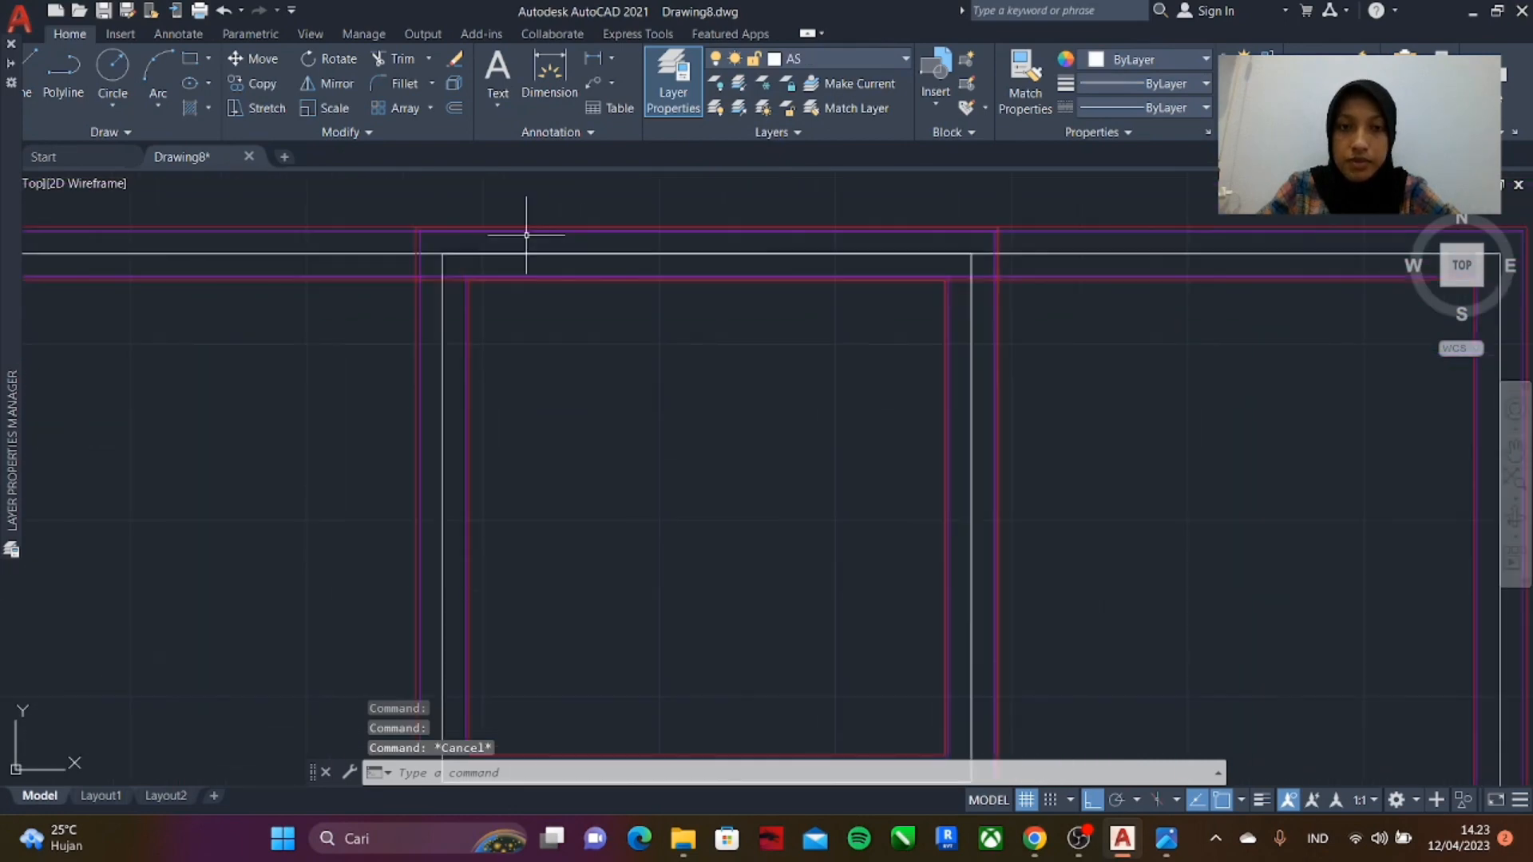
scroll(630, 250, "down", 10)
scroll(712, 273, "up", 8)
scroll(706, 280, "down", 5)
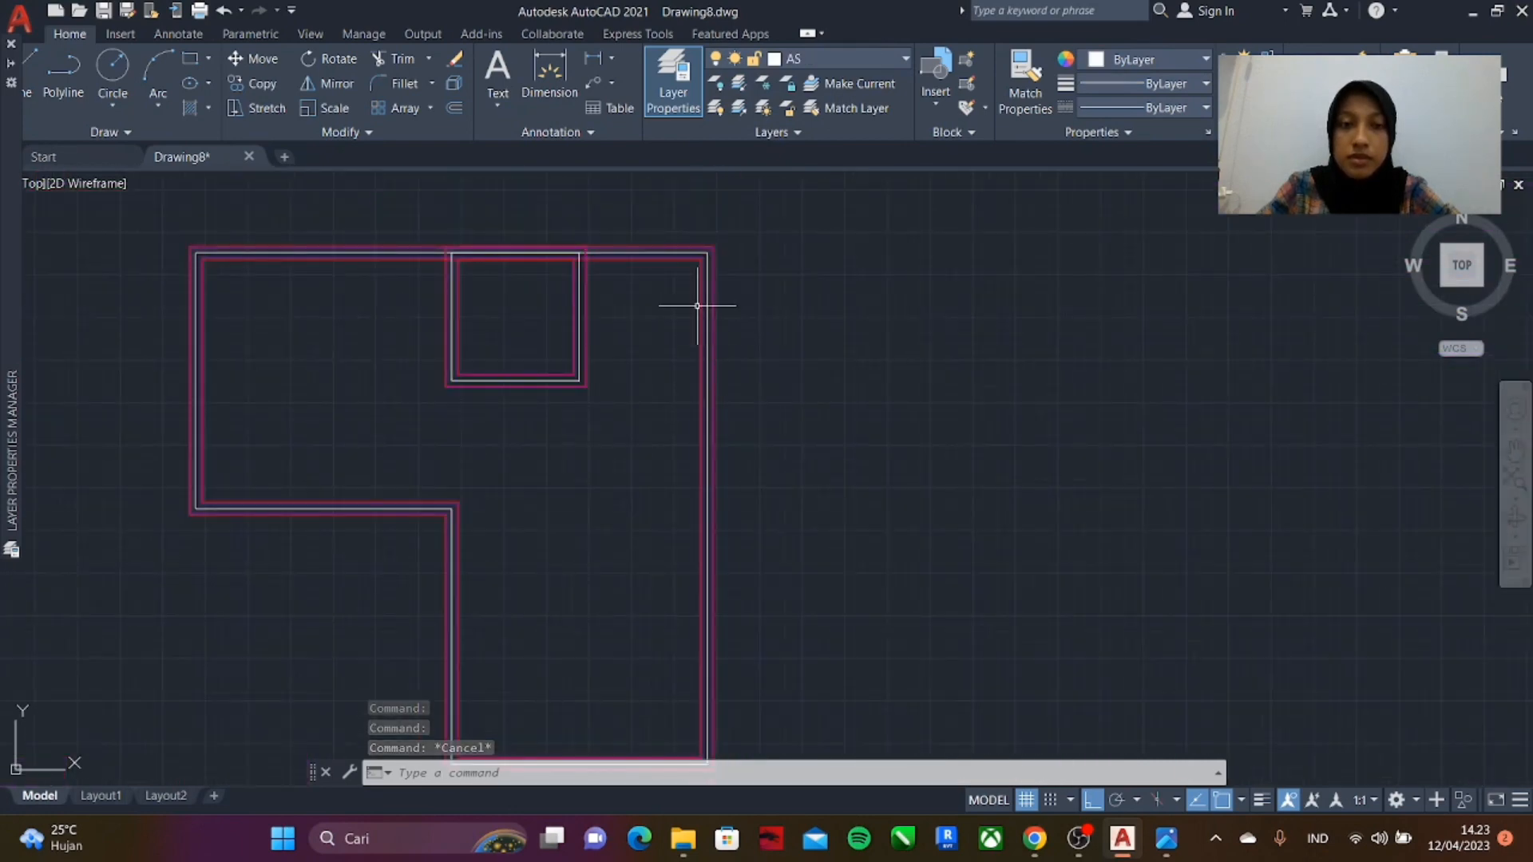
scroll(557, 276, "down", 2)
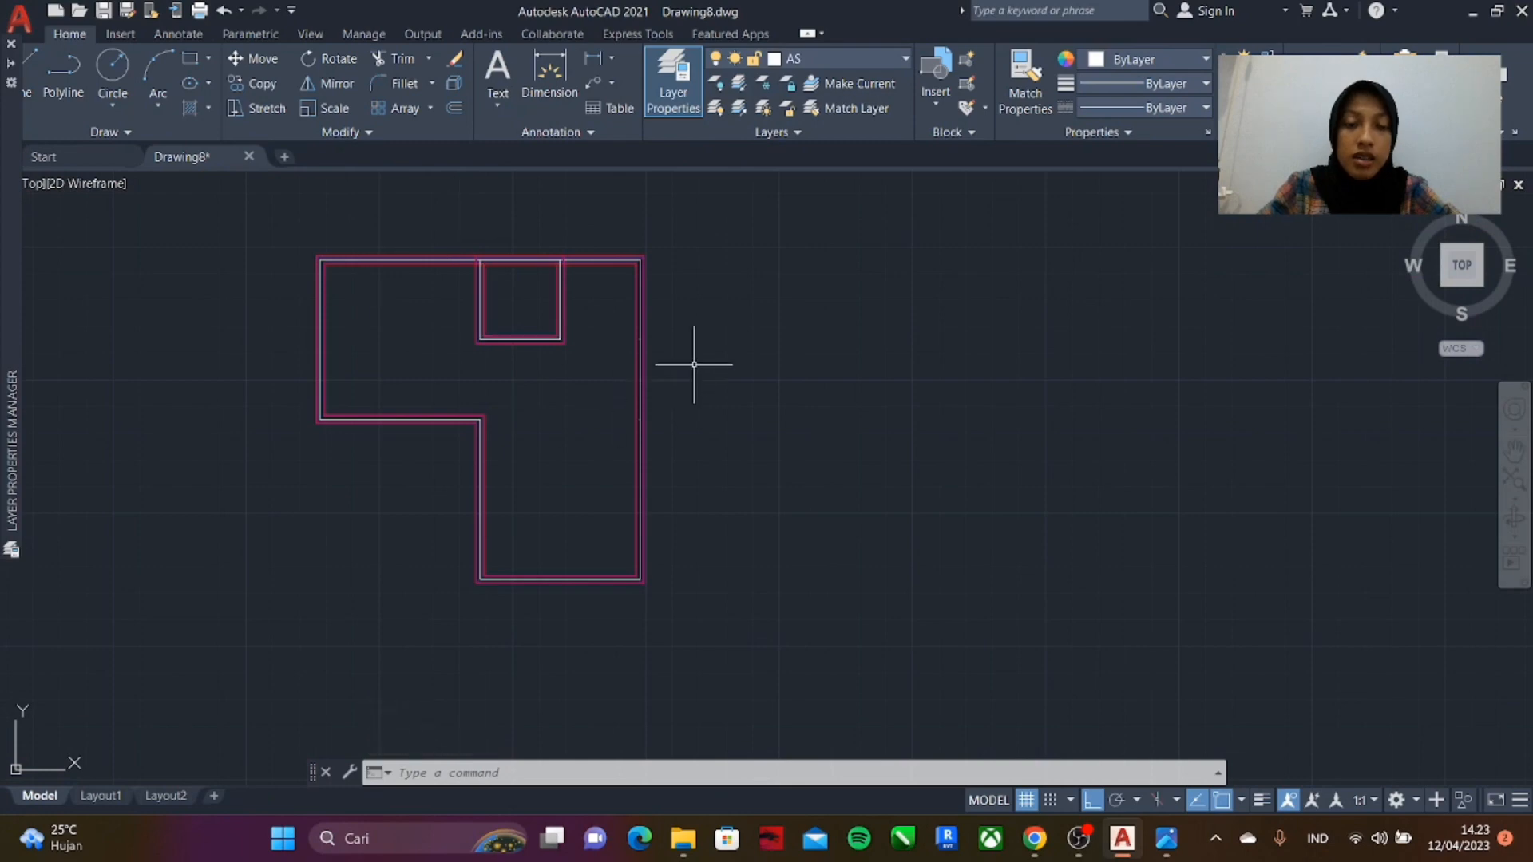
scroll(703, 313, "up", 8)
scroll(610, 479, "down", 7)
scroll(644, 333, "up", 6)
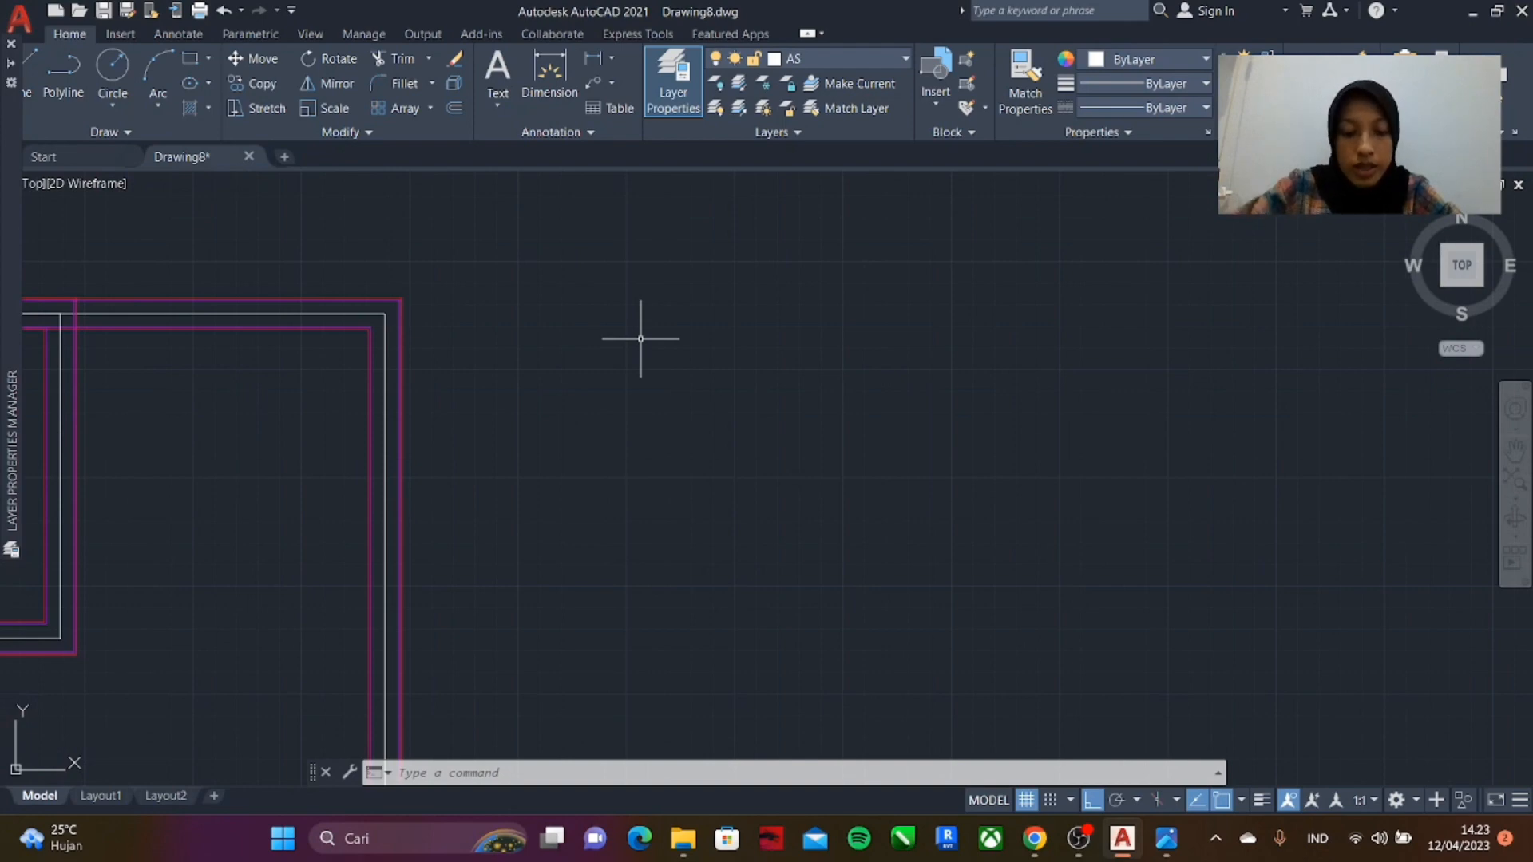
- Draw a closed 15 by 15 polyline square outside the plan, near its top-right corner
scroll(505, 293, "up", 4)
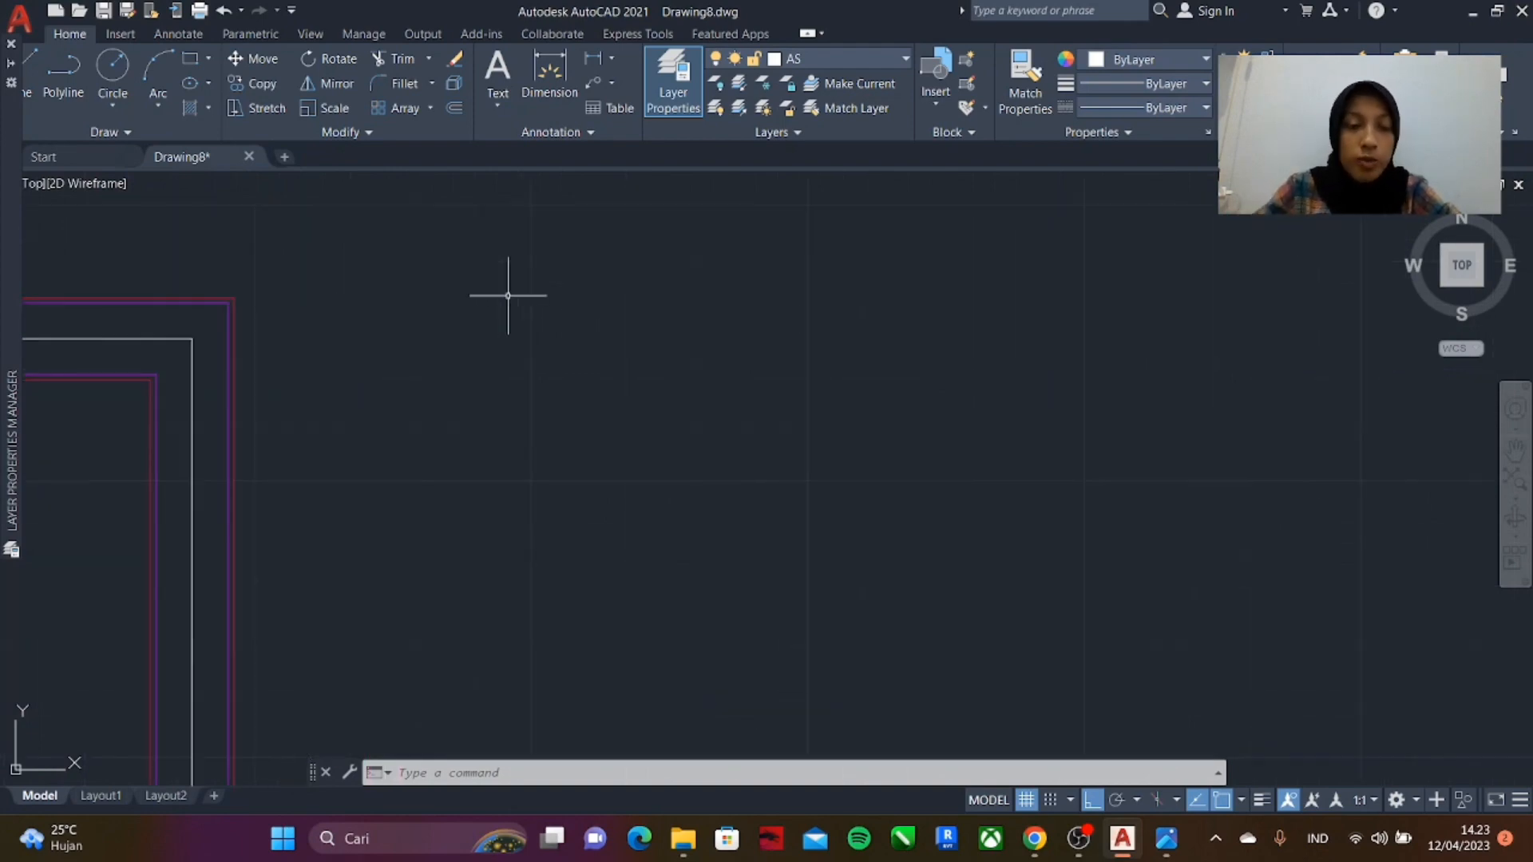
type("P")
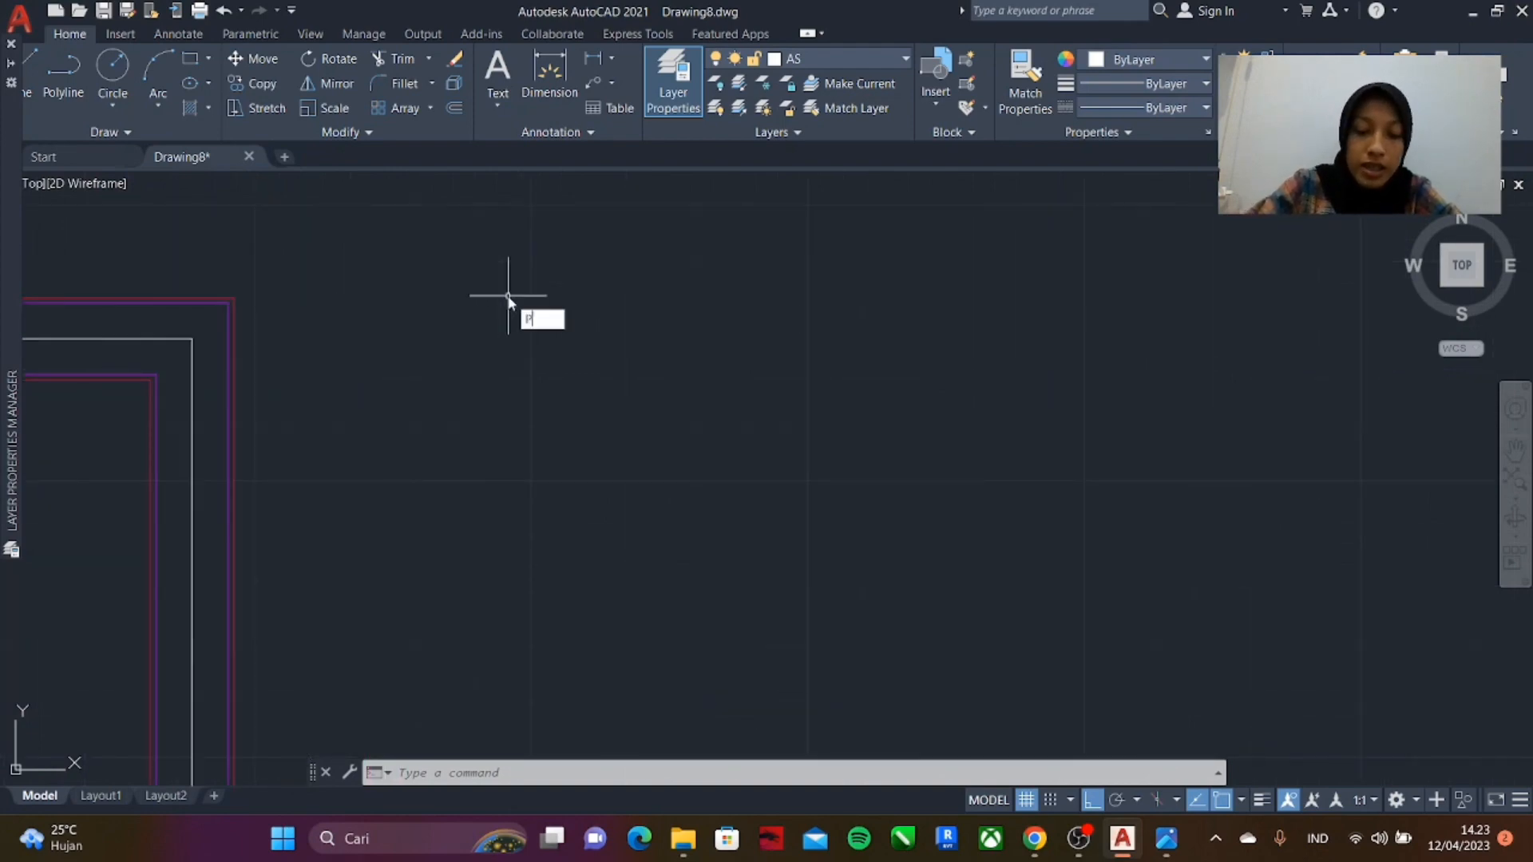
type("pl")
key("Return")
left_click(508, 294)
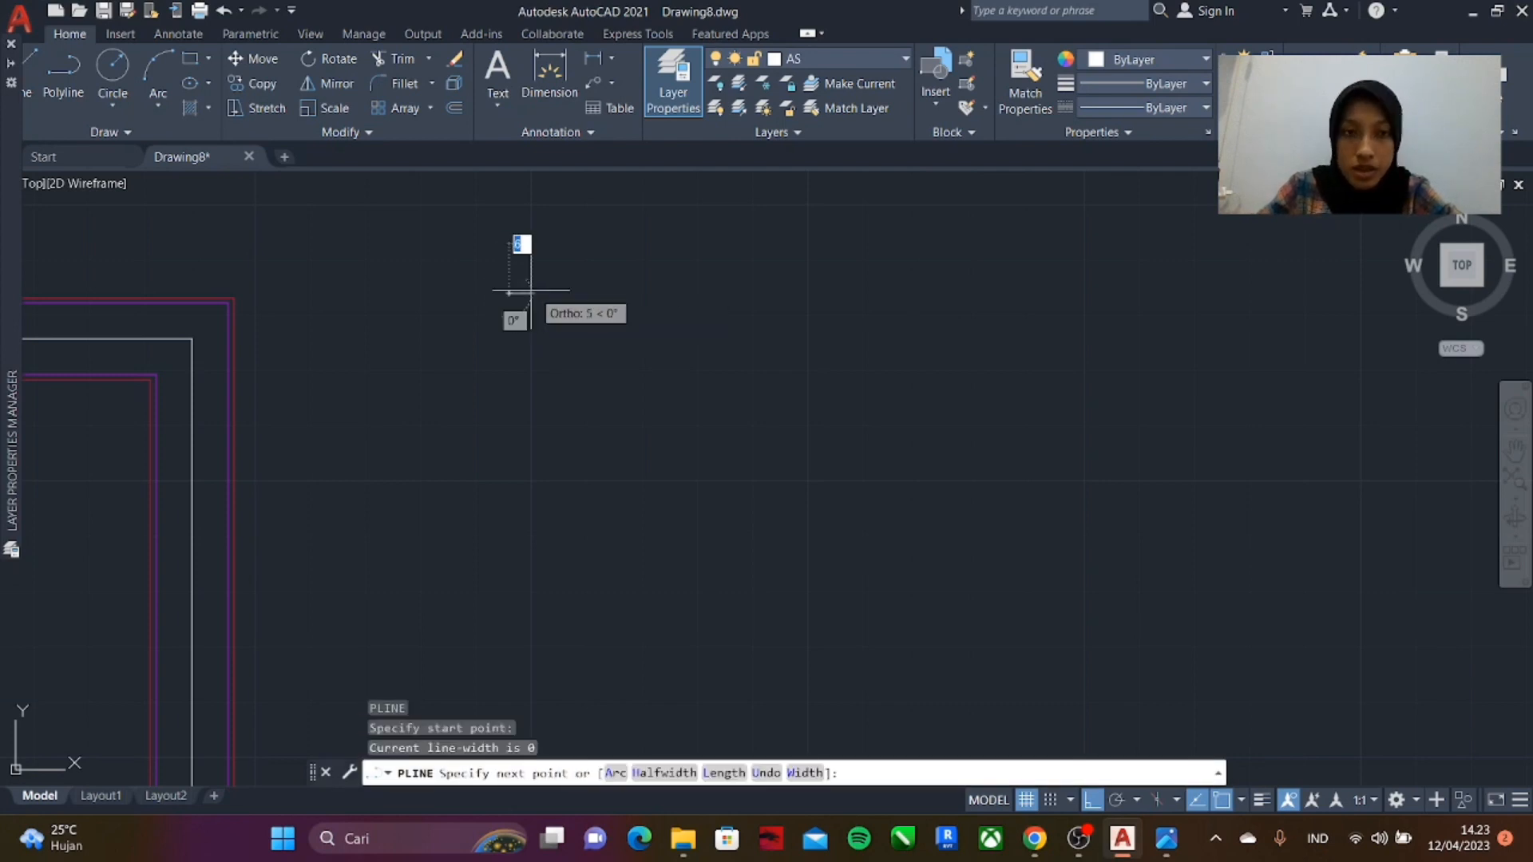
type("15")
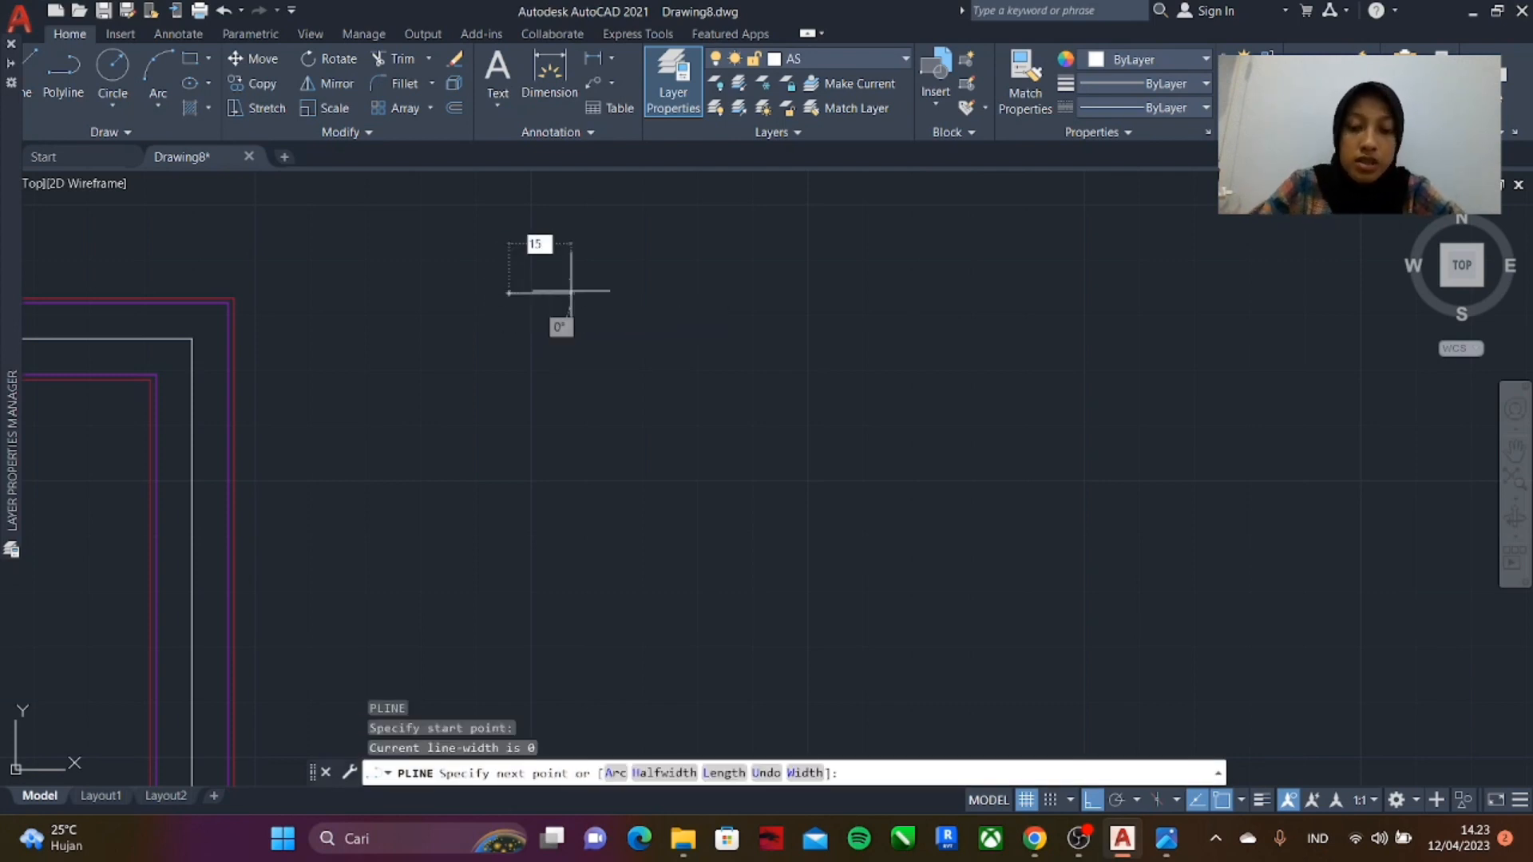
key("Return")
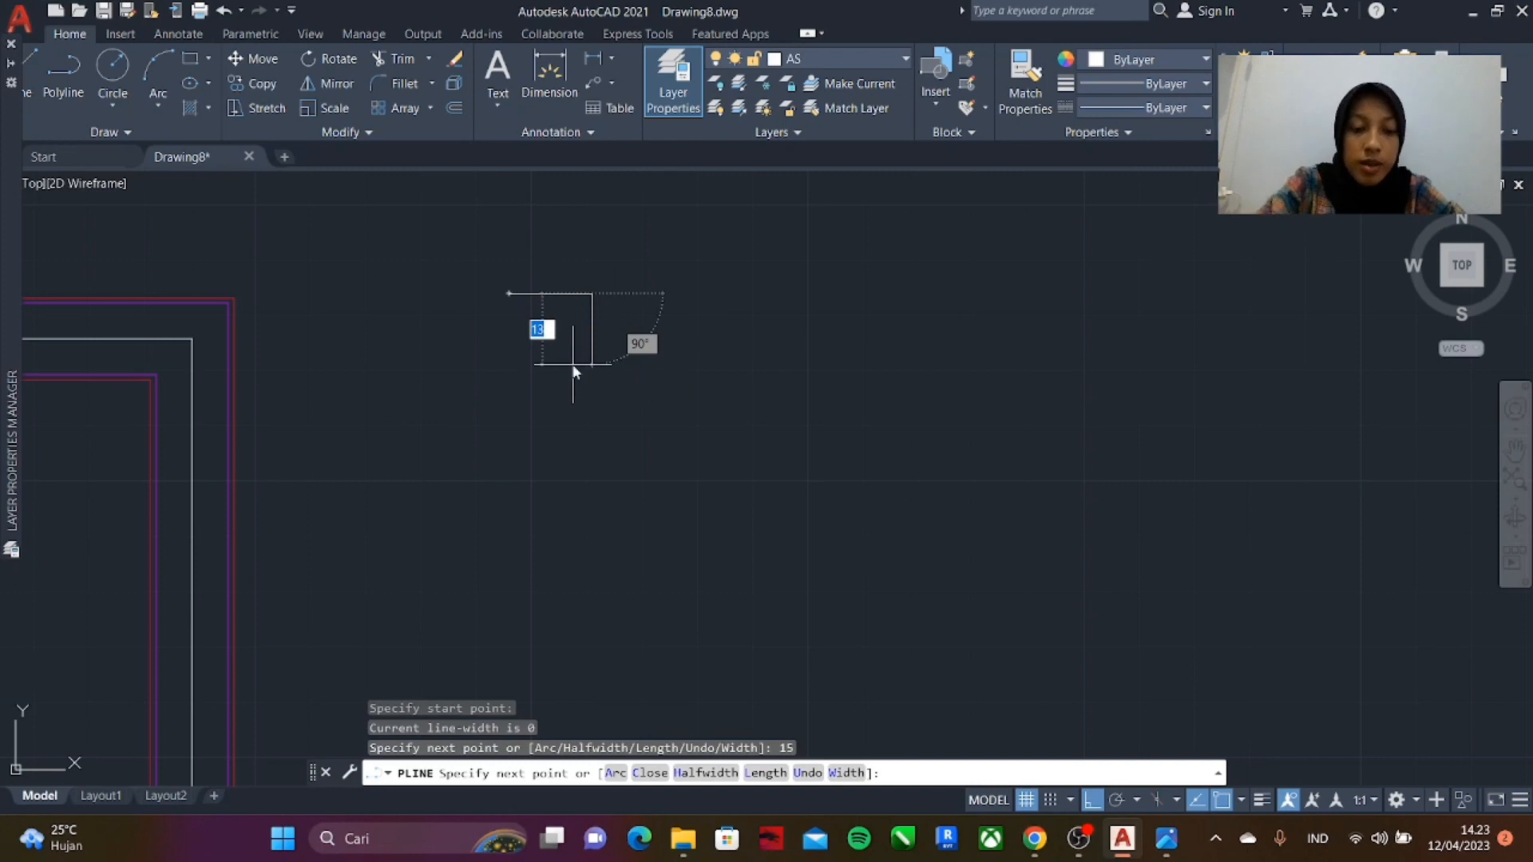
type("15")
key("Return")
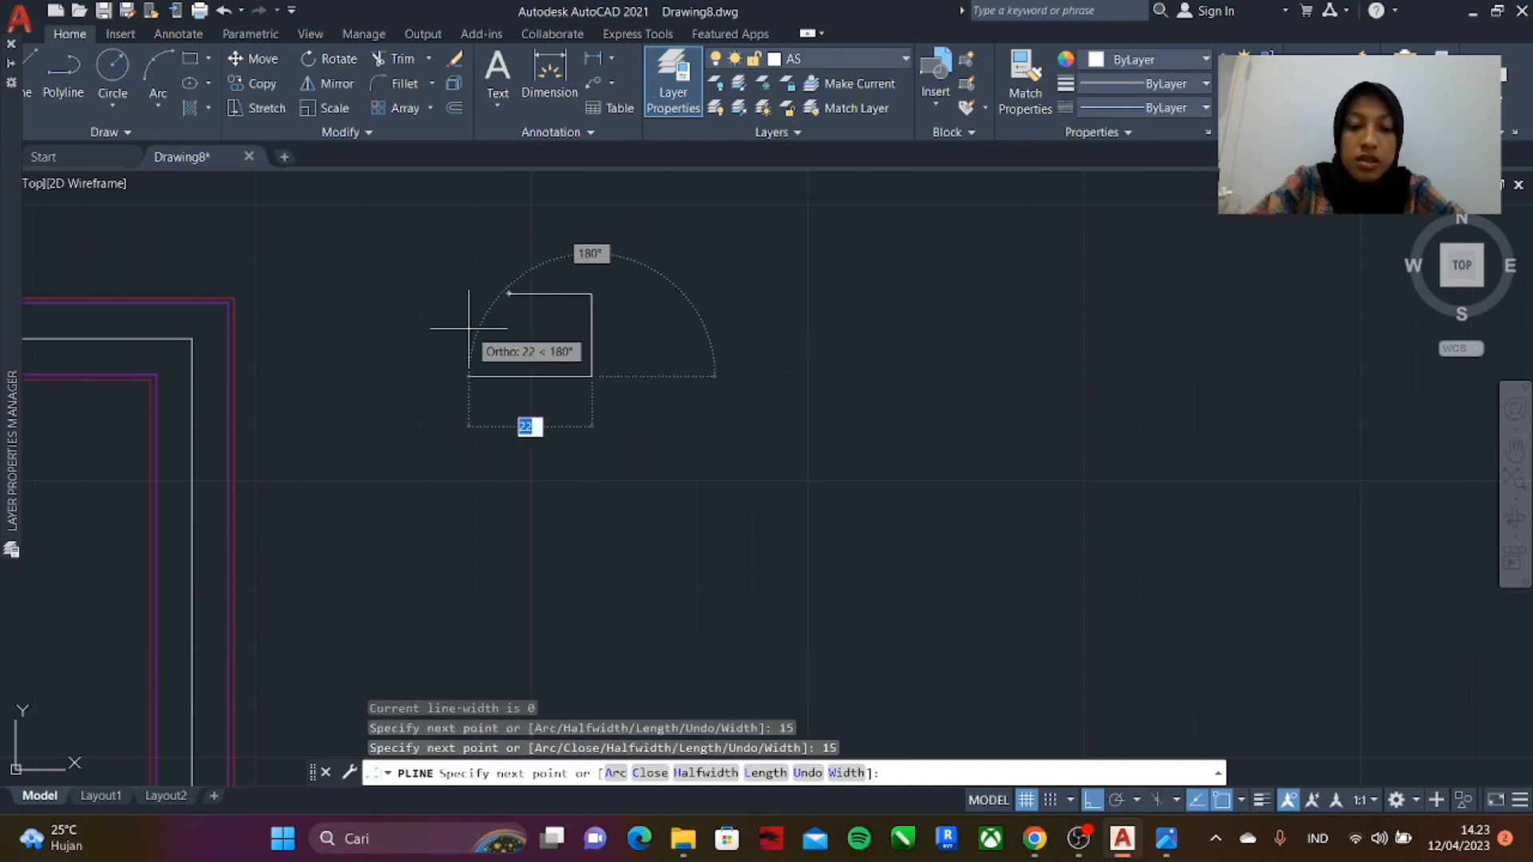
type("15")
key("Return")
type("C")
key("Return")
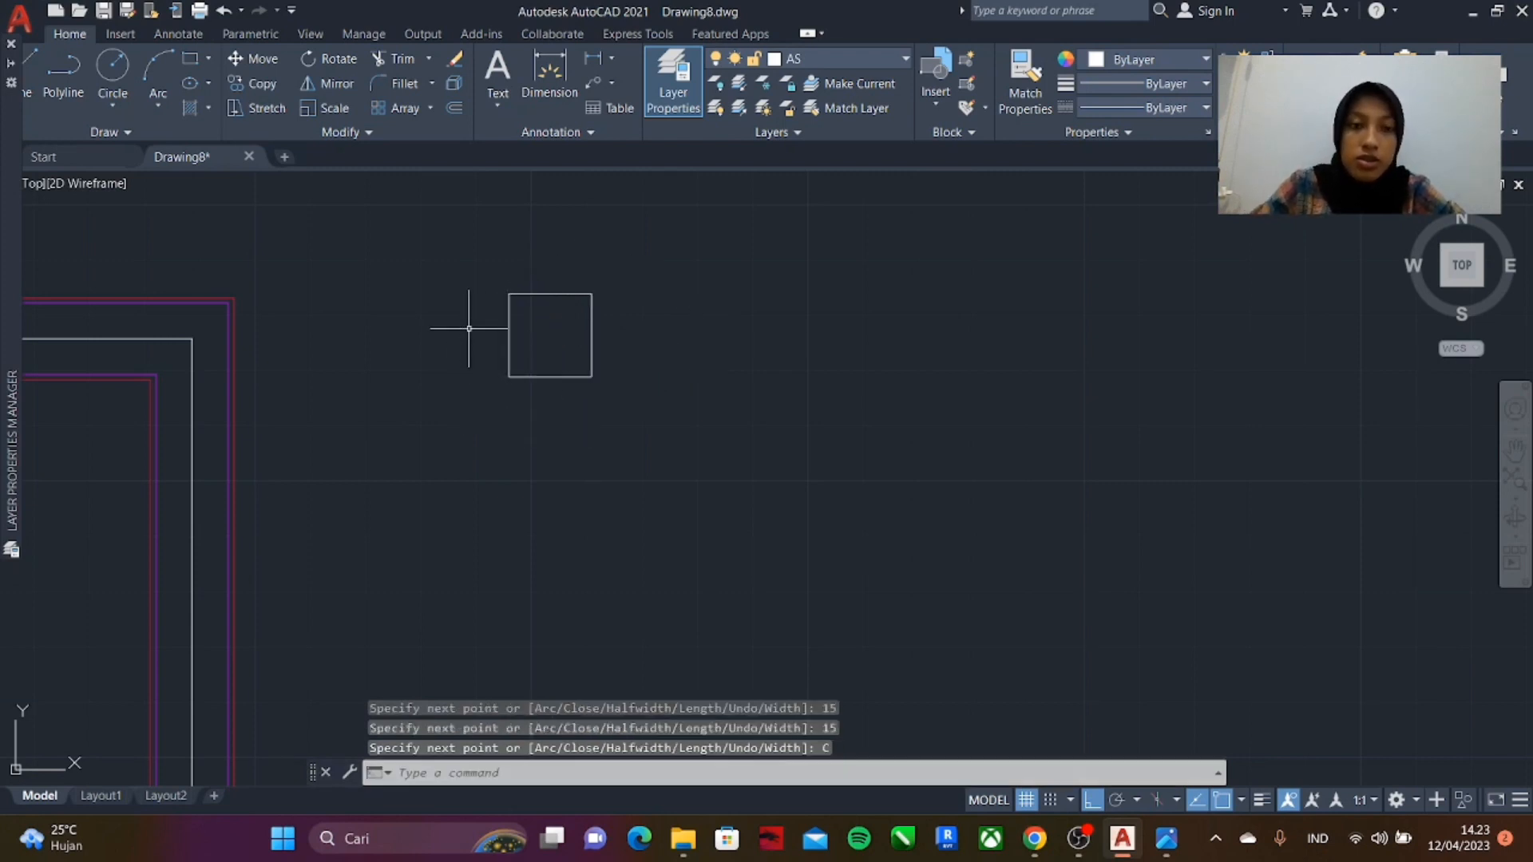
- Assign the 15 by 15 square to the KOLOM layer
mouse_move(469, 328)
middle_mouse_down()
mouse_move(572, 415)
mouse_move(541, 365)
middle_mouse_up()
left_click(561, 344)
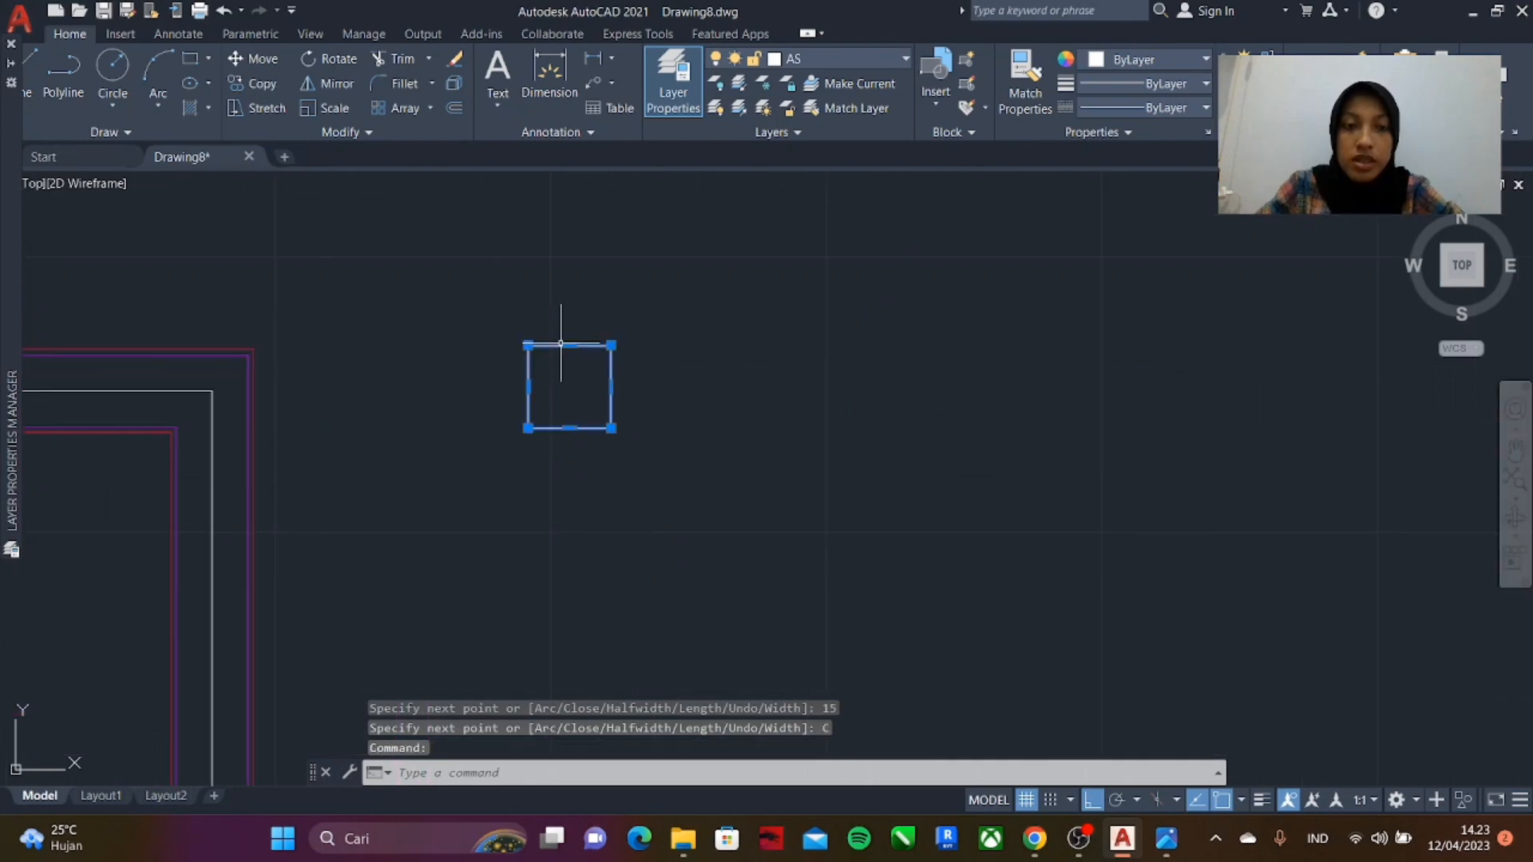
left_click(889, 62)
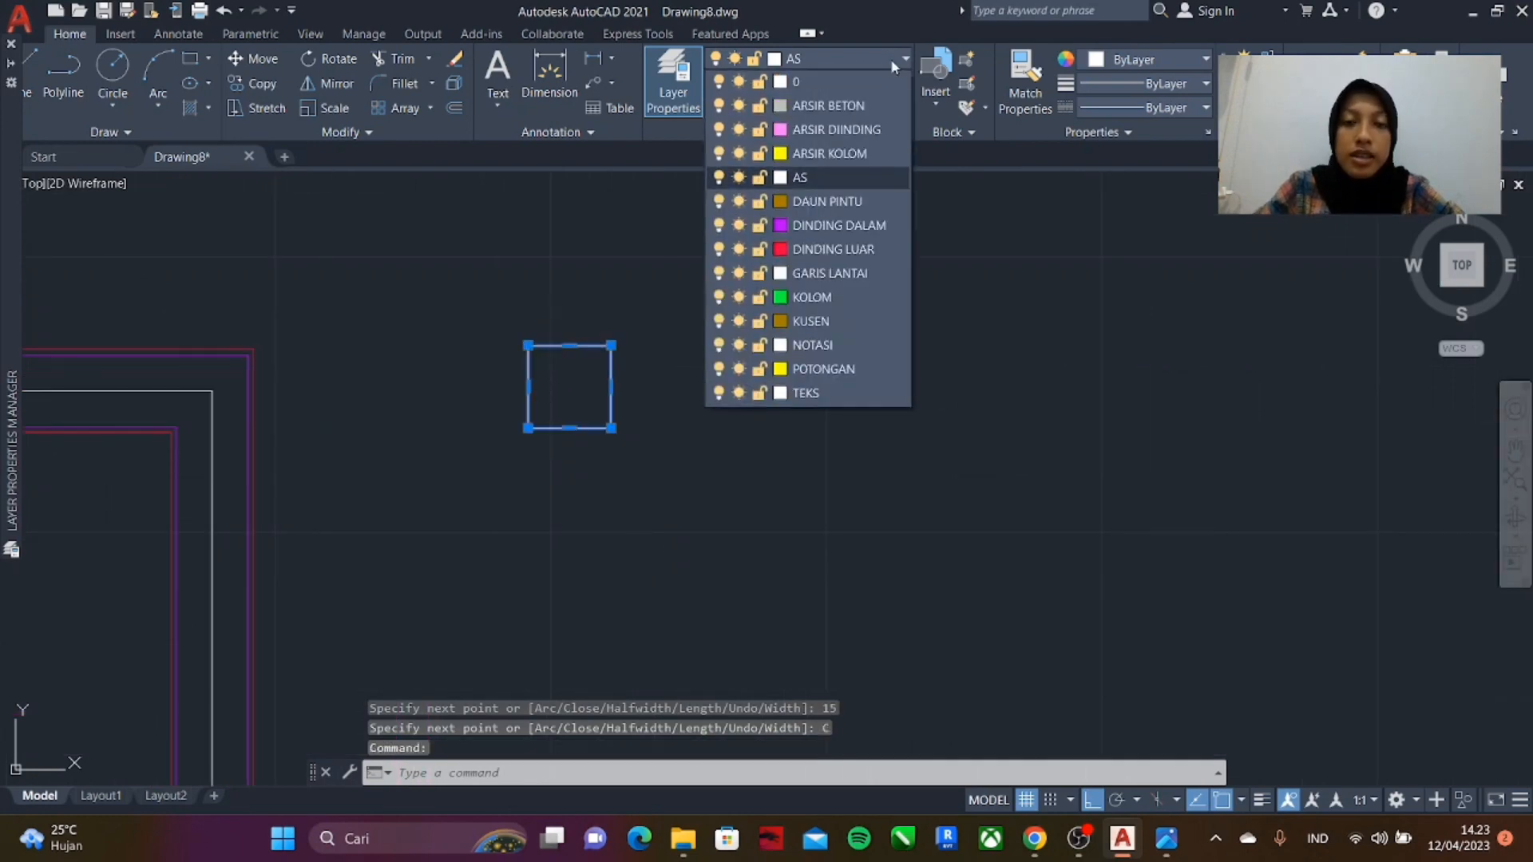
left_click(865, 295)
scroll(566, 383, "up", 5)
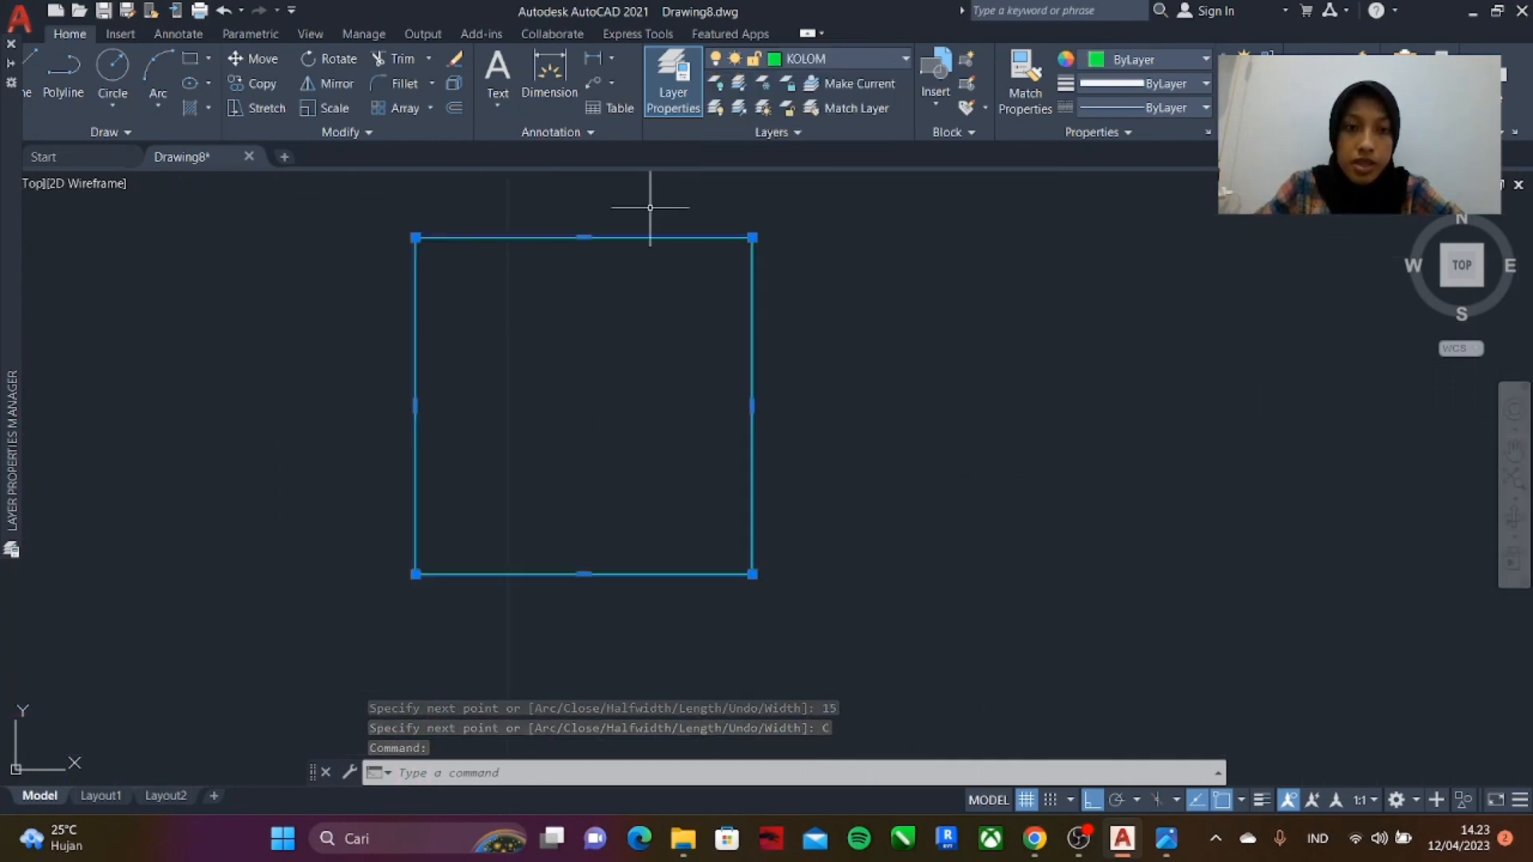
key("Escape")
scroll(753, 291, "down", 5)
scroll(780, 353, "up", 4)
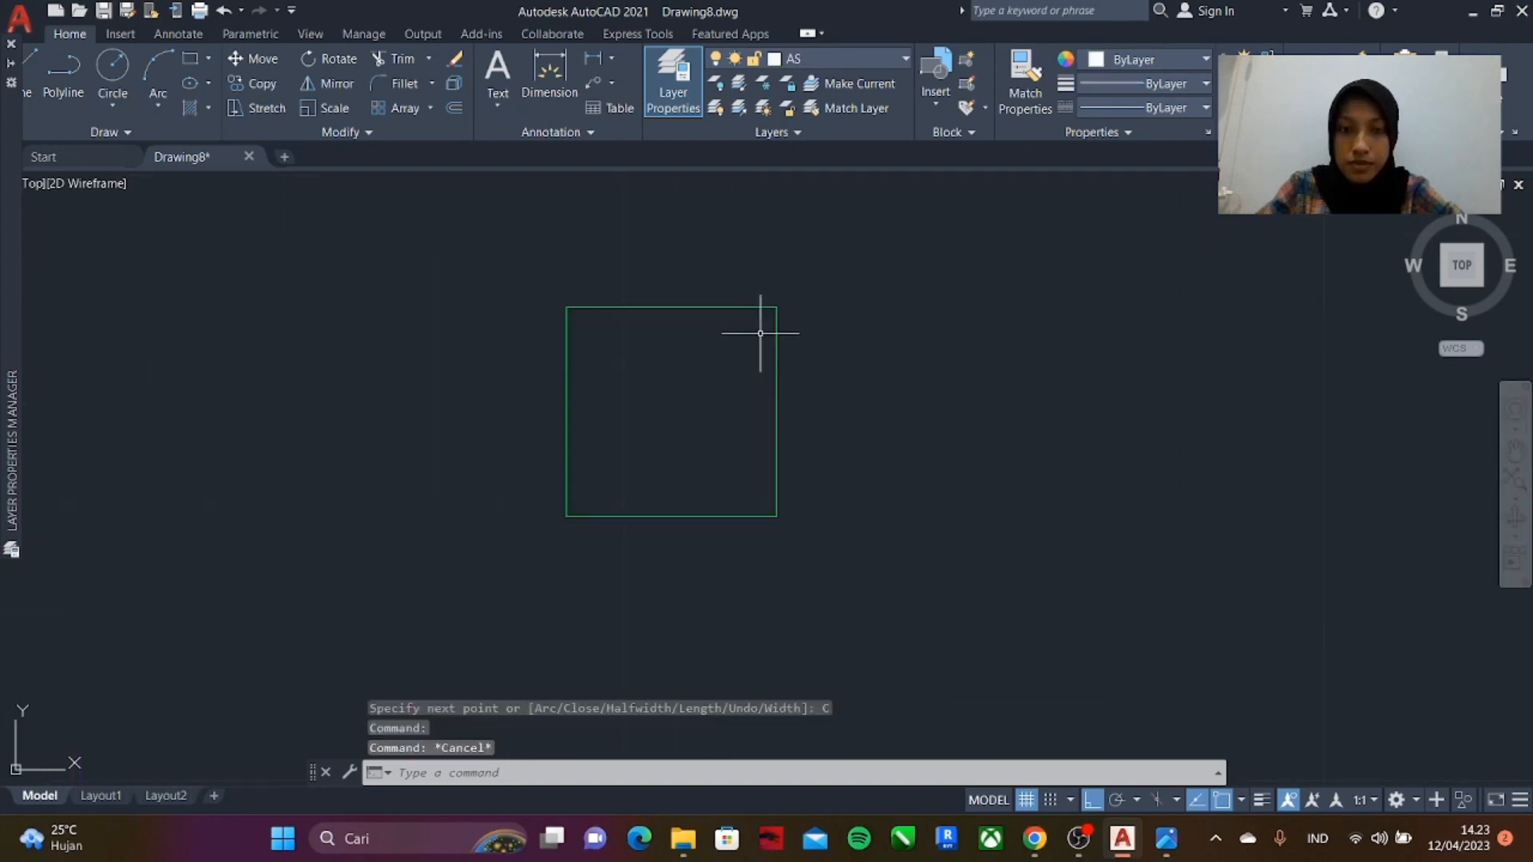
left_click(759, 309)
left_click(753, 313)
key("Escape")
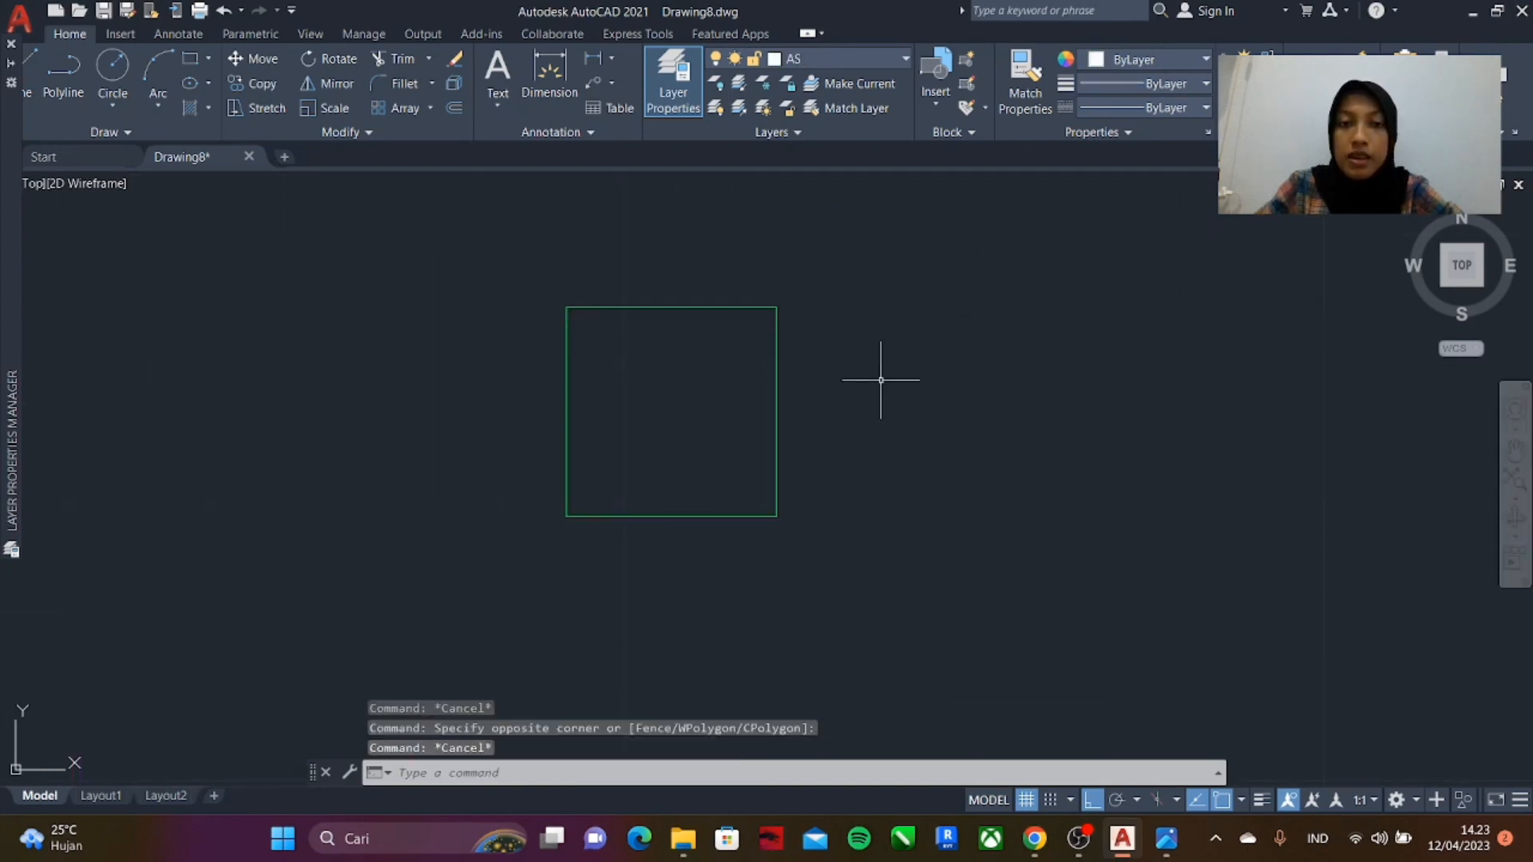
- Copy the column square by its centre onto the top-right corner of the L-shaped axis
scroll(838, 360, "down", 2)
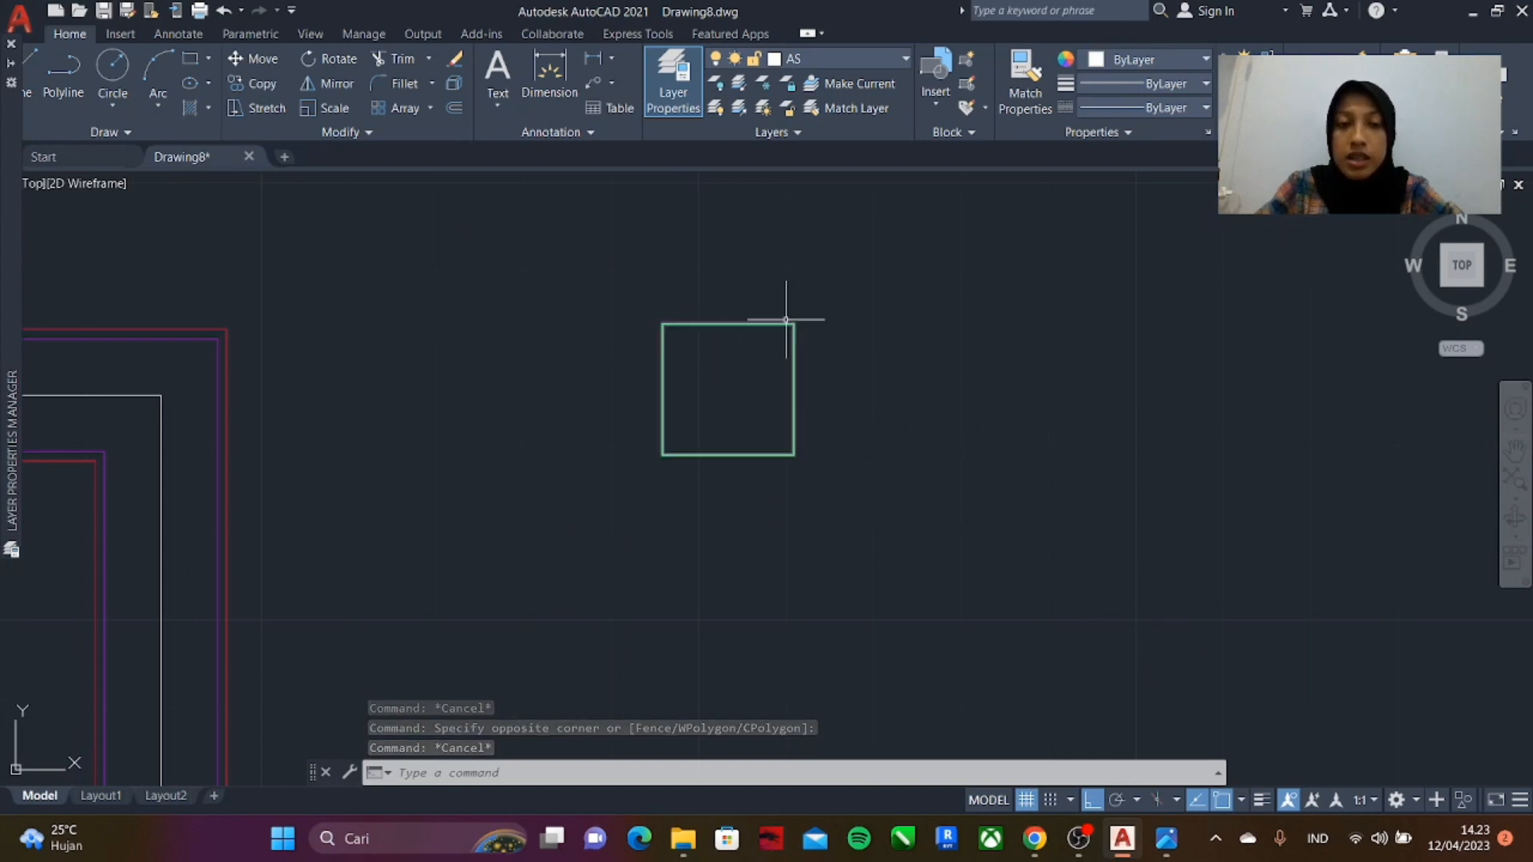
scroll(774, 311, "down", 5)
scroll(808, 332, "down", 2)
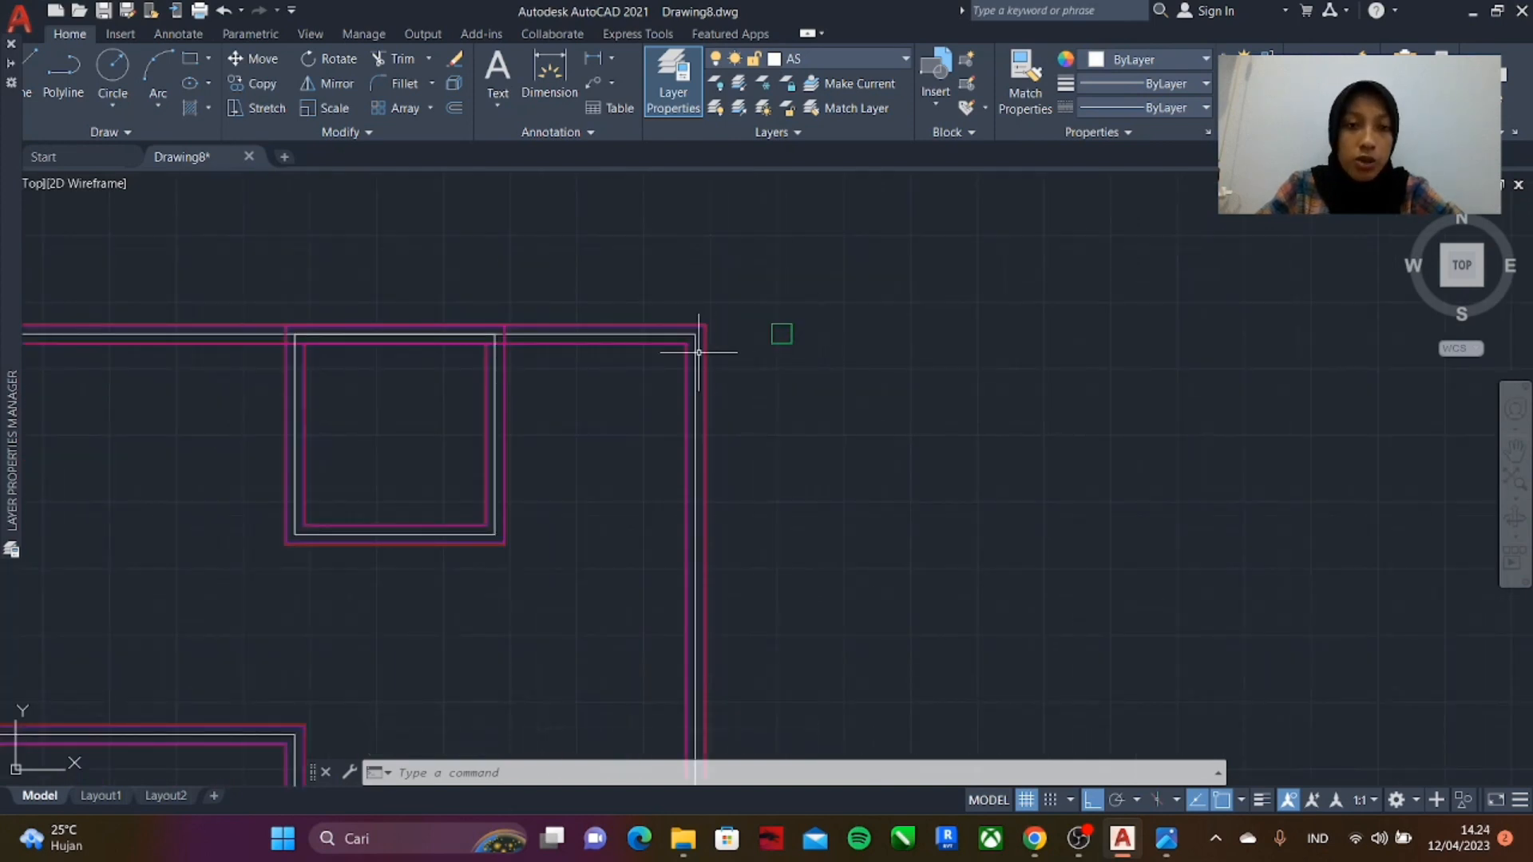
scroll(758, 264, "down", 3)
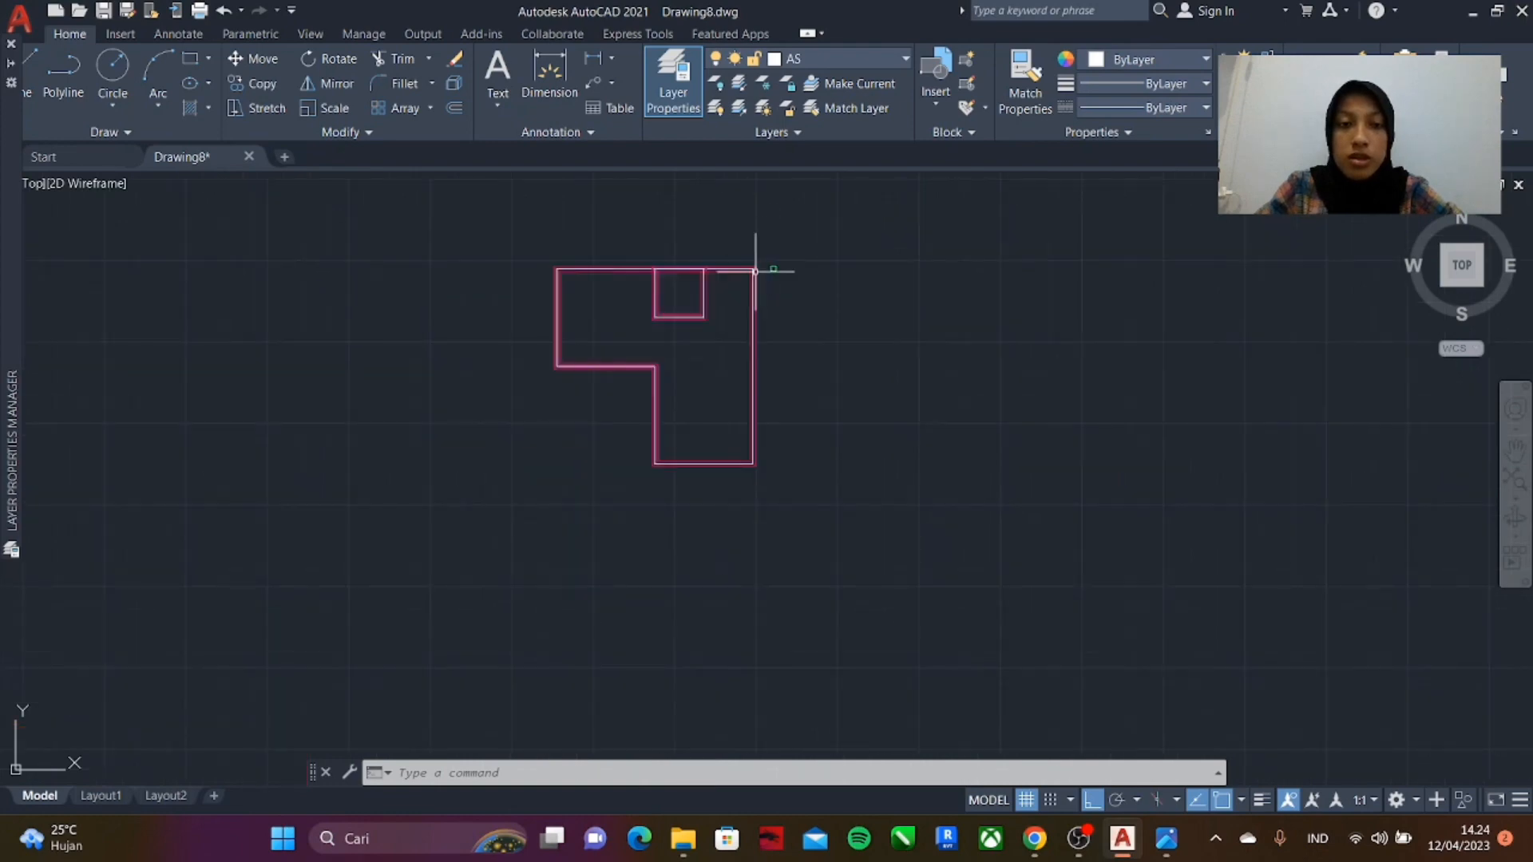
scroll(776, 269, "up", 6)
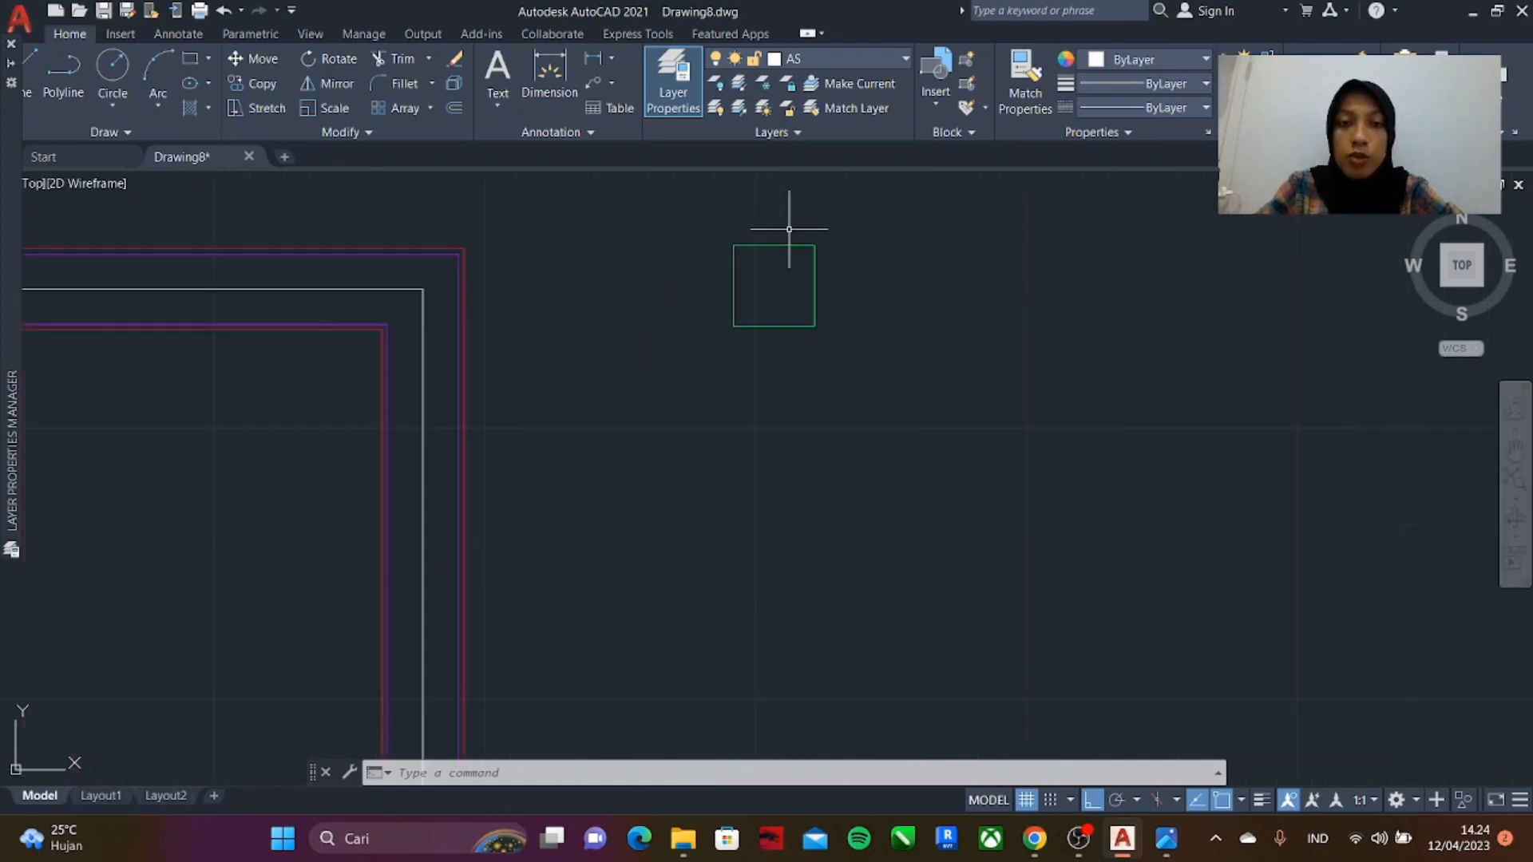
scroll(793, 224, "up", 2)
type("co")
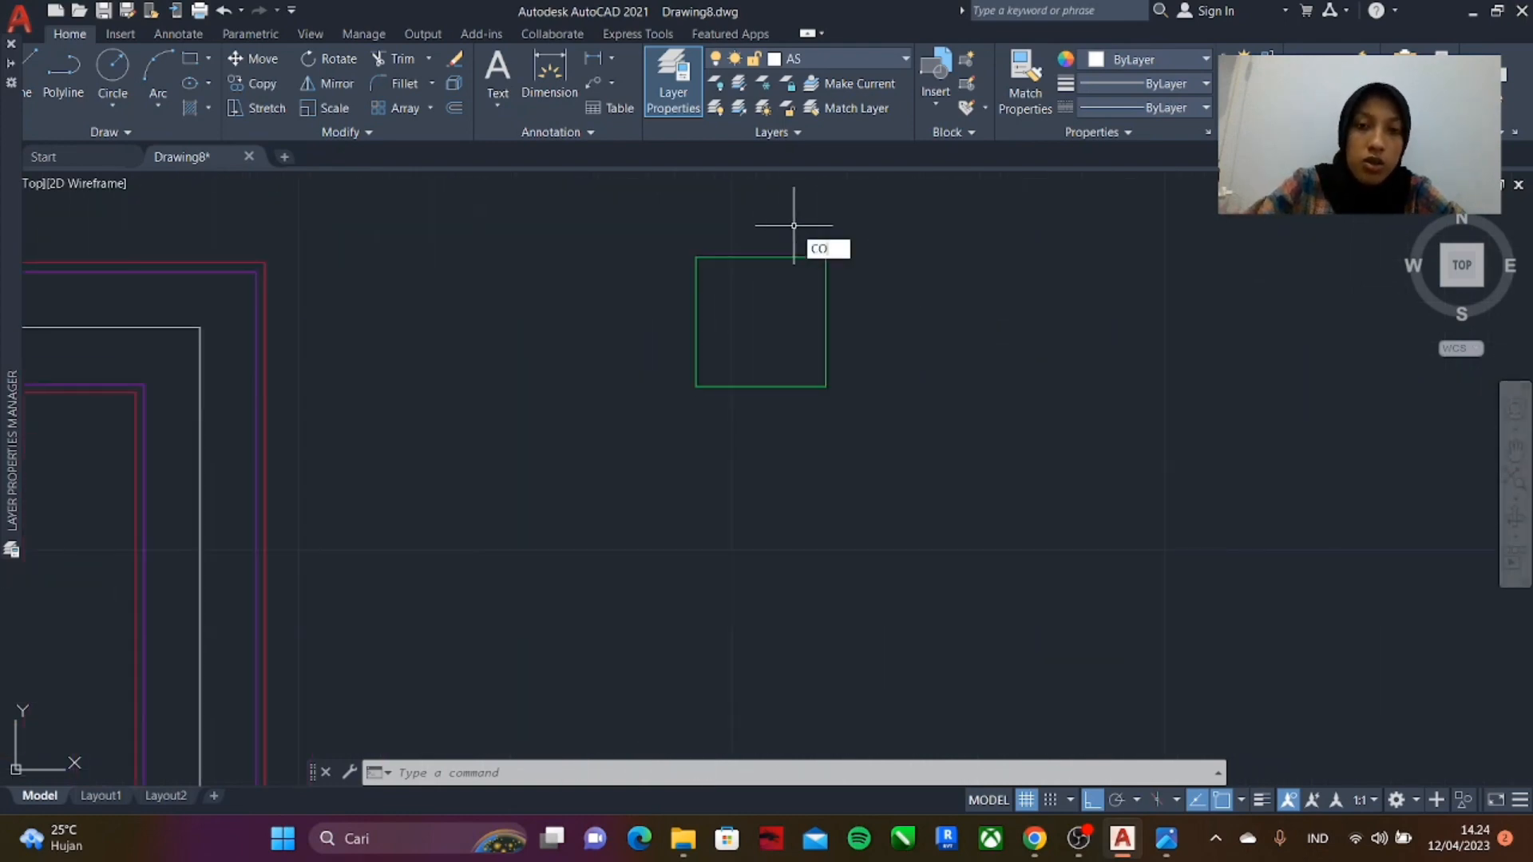
key("Return")
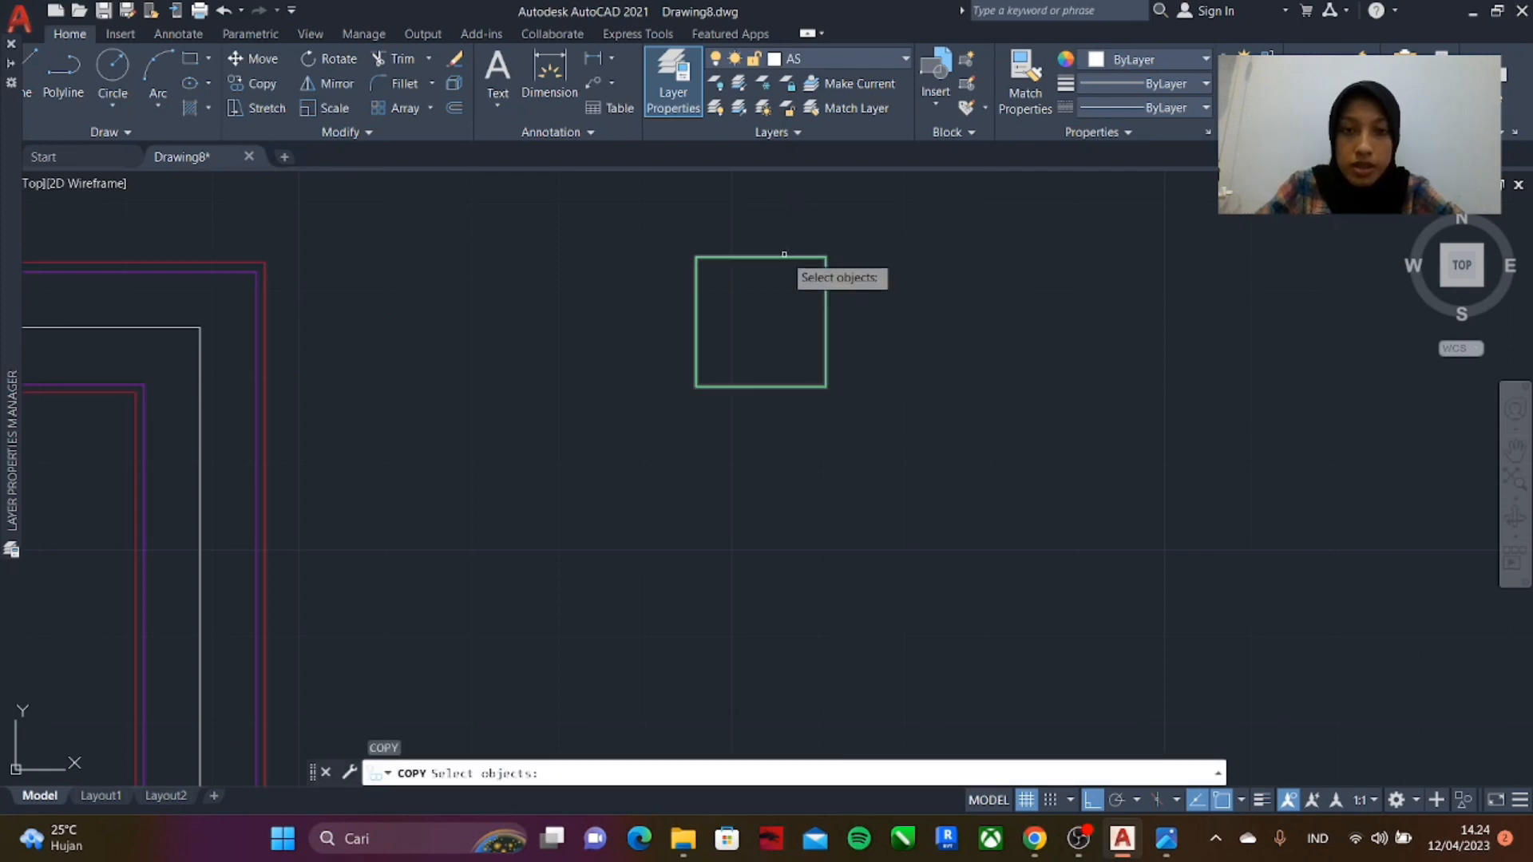
left_click(784, 254)
key("Return")
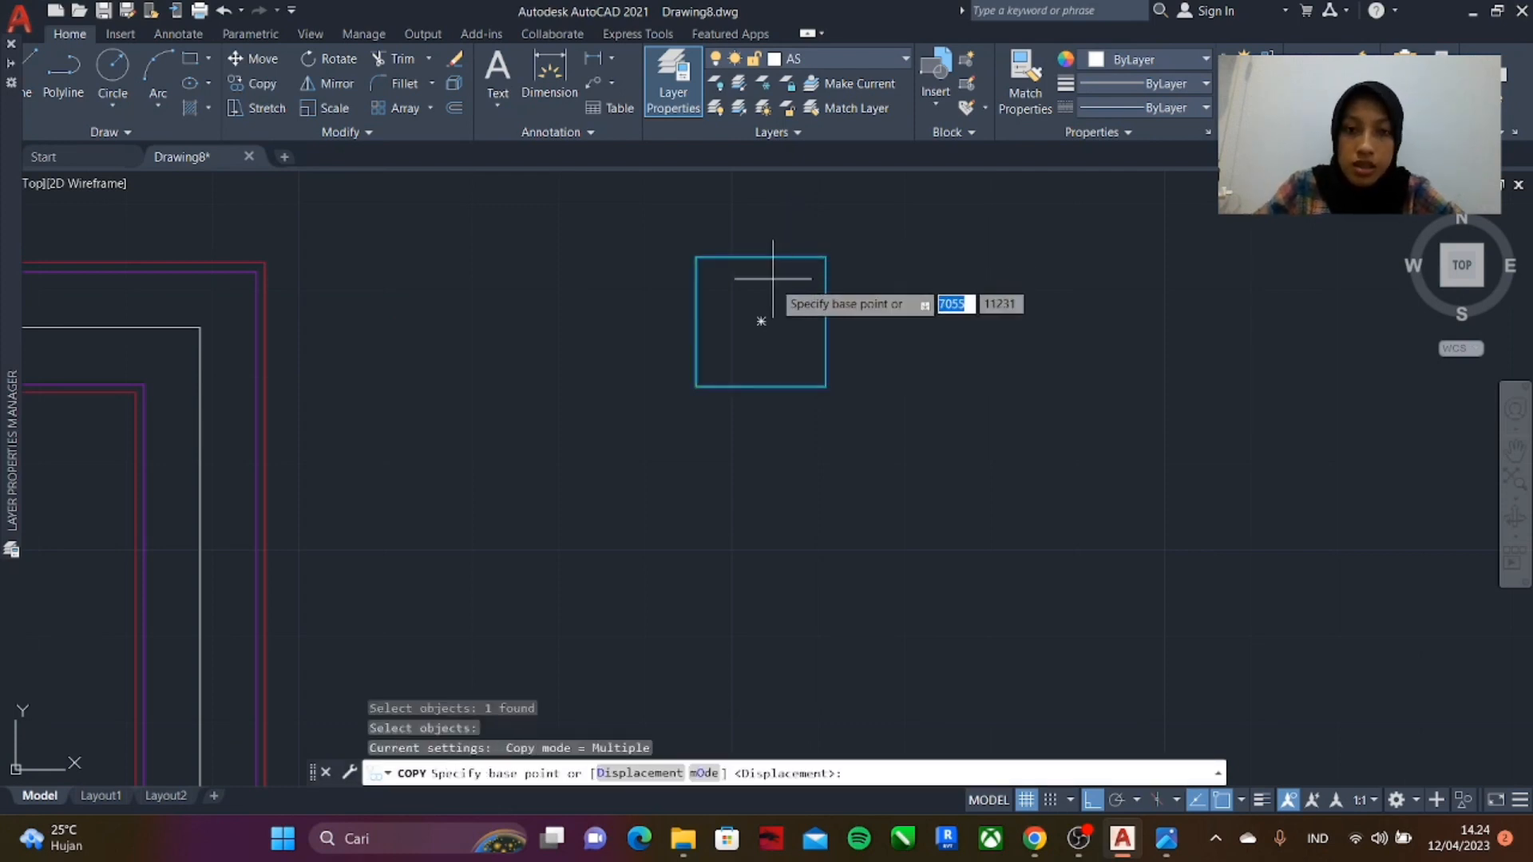
left_click(761, 322)
scroll(872, 291, "down", 3)
scroll(615, 277, "up", 4)
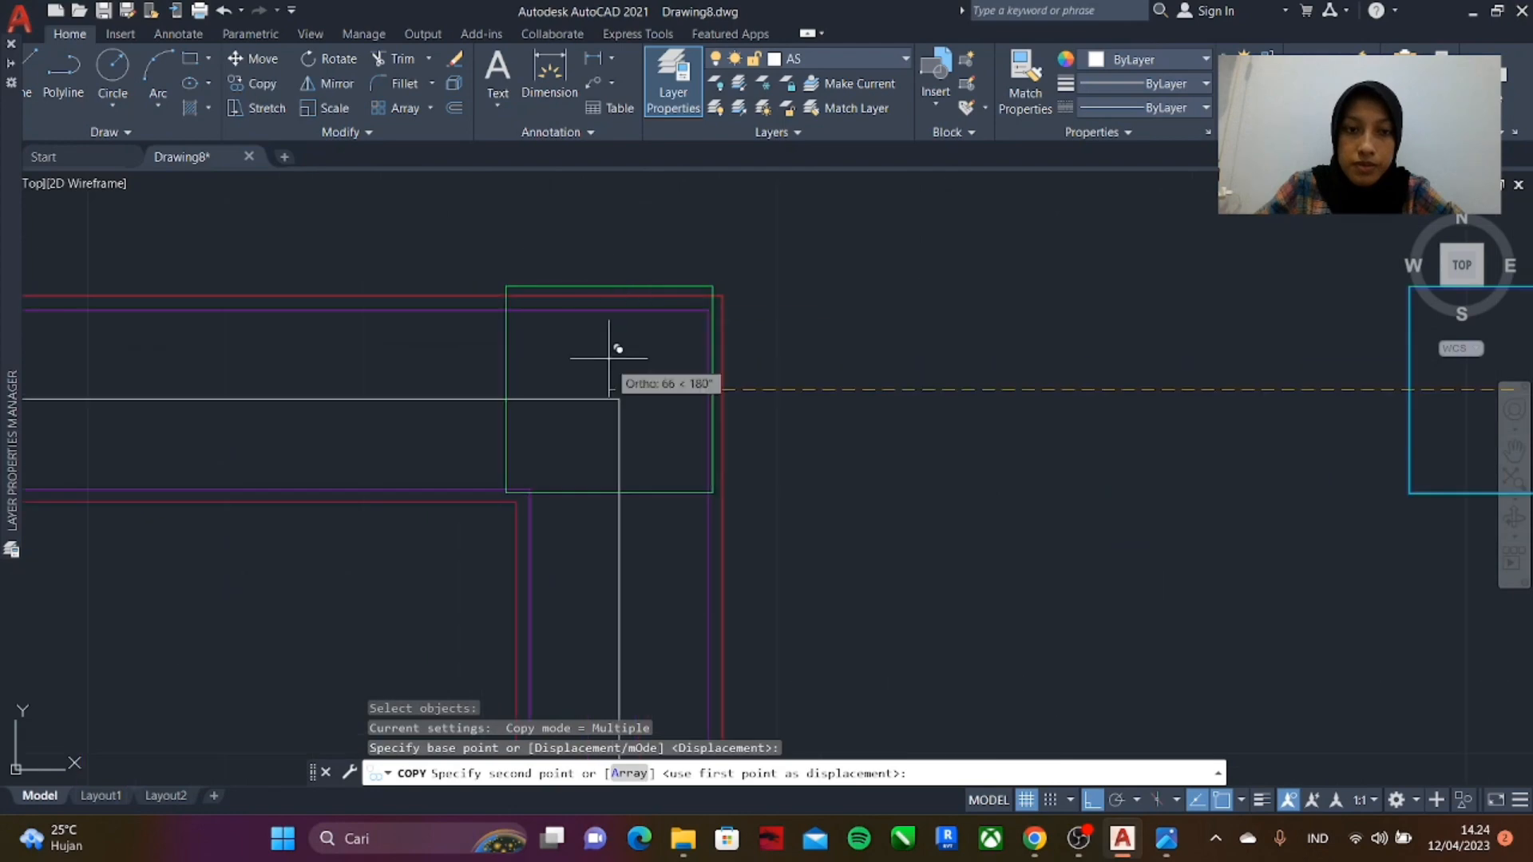
left_click(619, 399)
- Place column copies on the remaining corners of the L-shaped and inner square axes, and delete the original square outside the plan
scroll(798, 352, "down", 4)
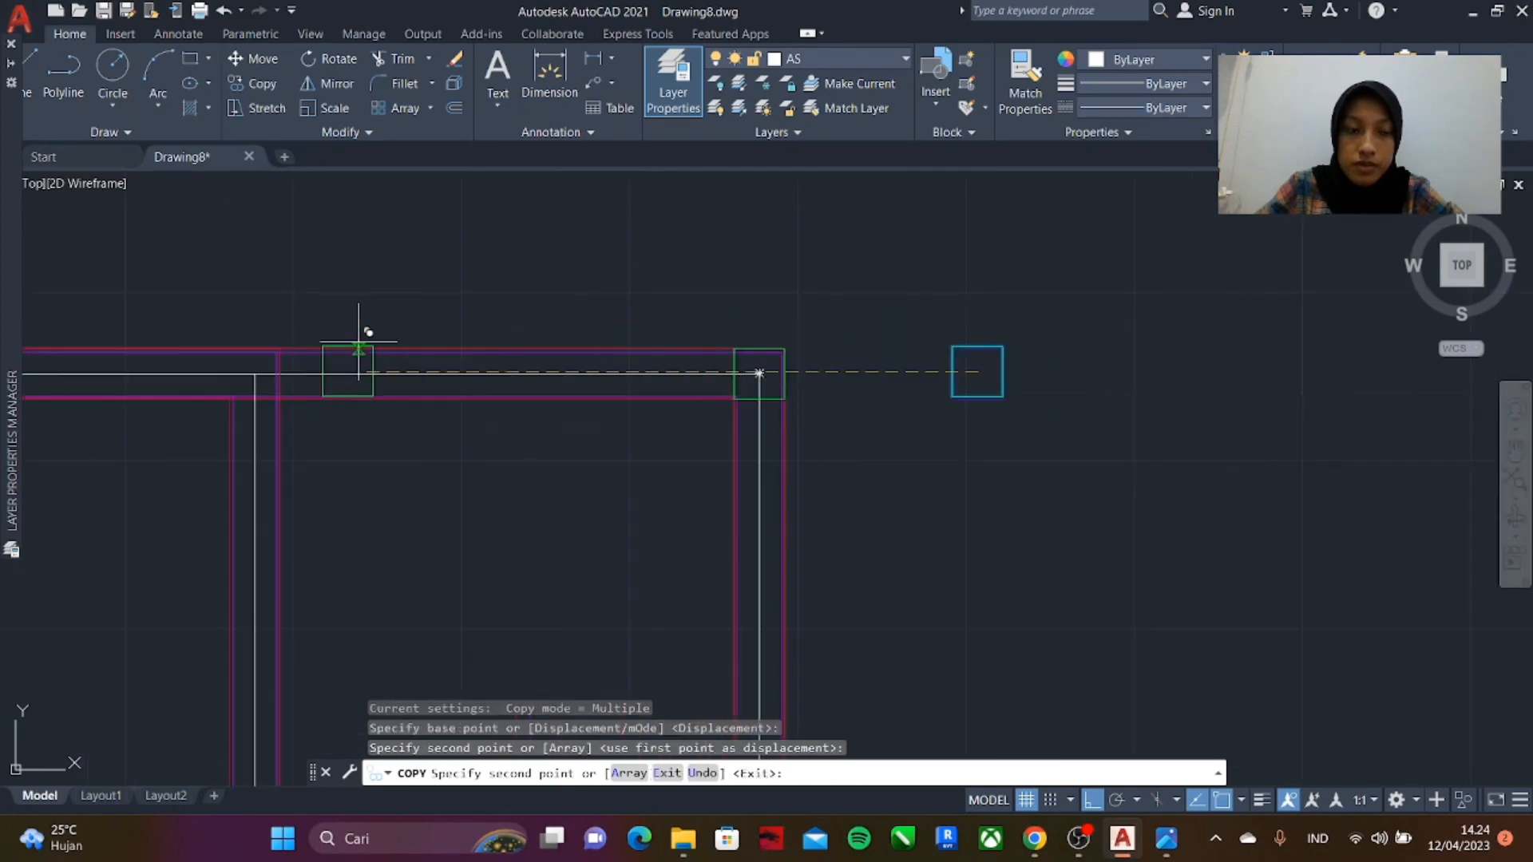
scroll(363, 336, "up", 2)
left_click(268, 321)
scroll(268, 321, "down", 4)
left_click(373, 339)
scroll(373, 339, "down", 4)
left_click(370, 438)
left_click(702, 428)
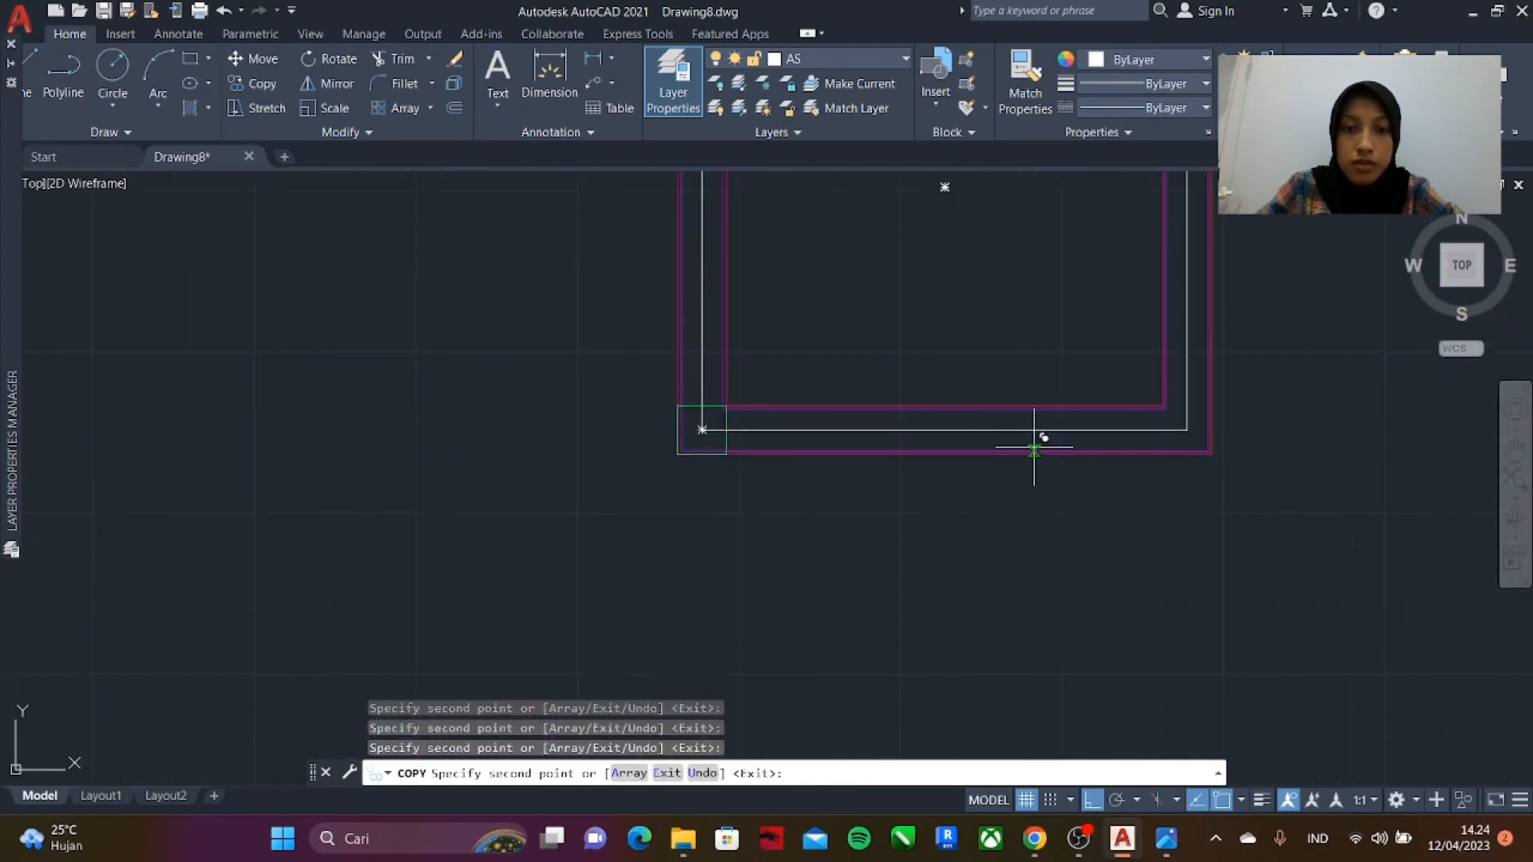
left_click(1186, 428)
scroll(763, 366, "down", 4)
scroll(907, 599, "up", 10)
left_click(753, 509)
scroll(753, 510, "down", 8)
key("Escape")
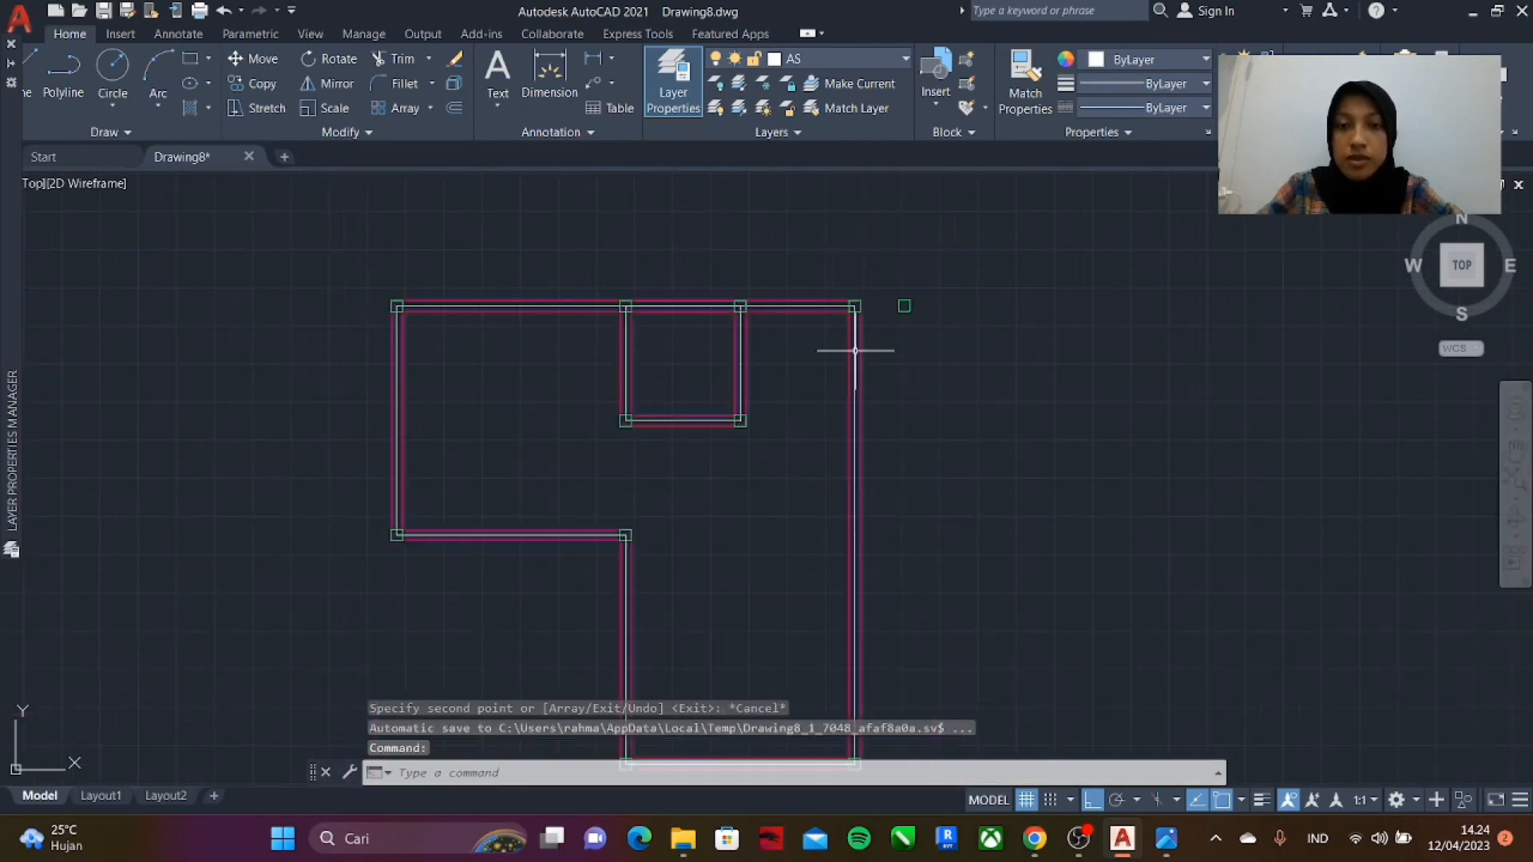
left_click(955, 319)
key("Delete")
- Copy a column onto the right wall's axis, level with the inner square's bottom wall and with the L-shape's inner corner
type("co")
key("Return")
left_click(856, 325)
key("Return")
scroll(852, 343, "up", 3)
left_click(822, 295)
scroll(823, 295, "down", 5)
left_click(825, 471)
scroll(824, 471, "down", 3)
scroll(794, 582, "up", 5)
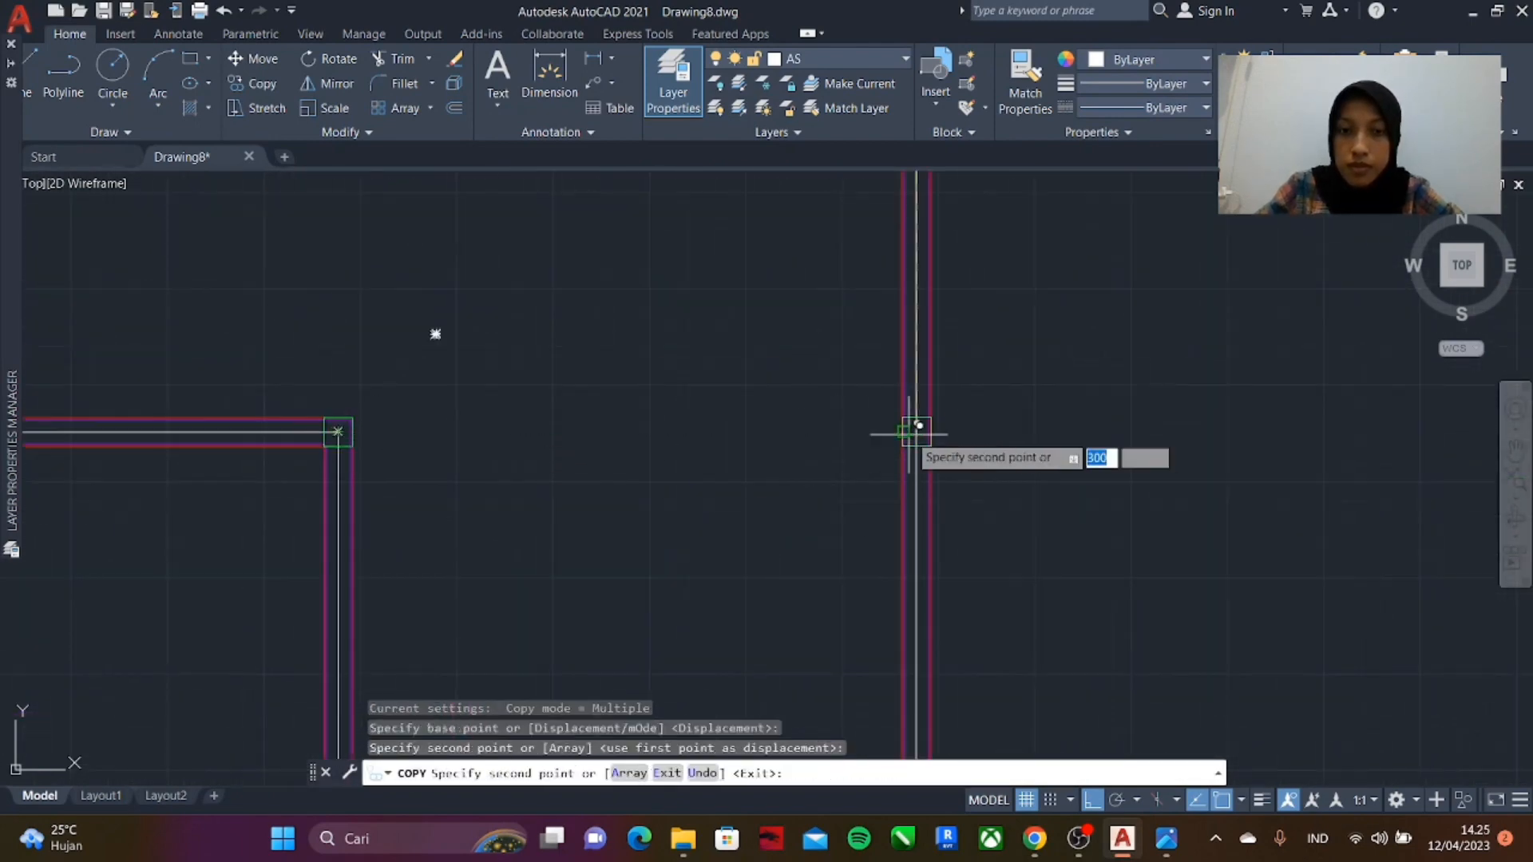
left_click(497, 441)
key("Escape")
- Examine the column placement around the L-shaped plan and the inner square
scroll(917, 444, "down", 2)
scroll(920, 281, "up", 4)
scroll(895, 448, "down", 10)
scroll(891, 424, "up", 6)
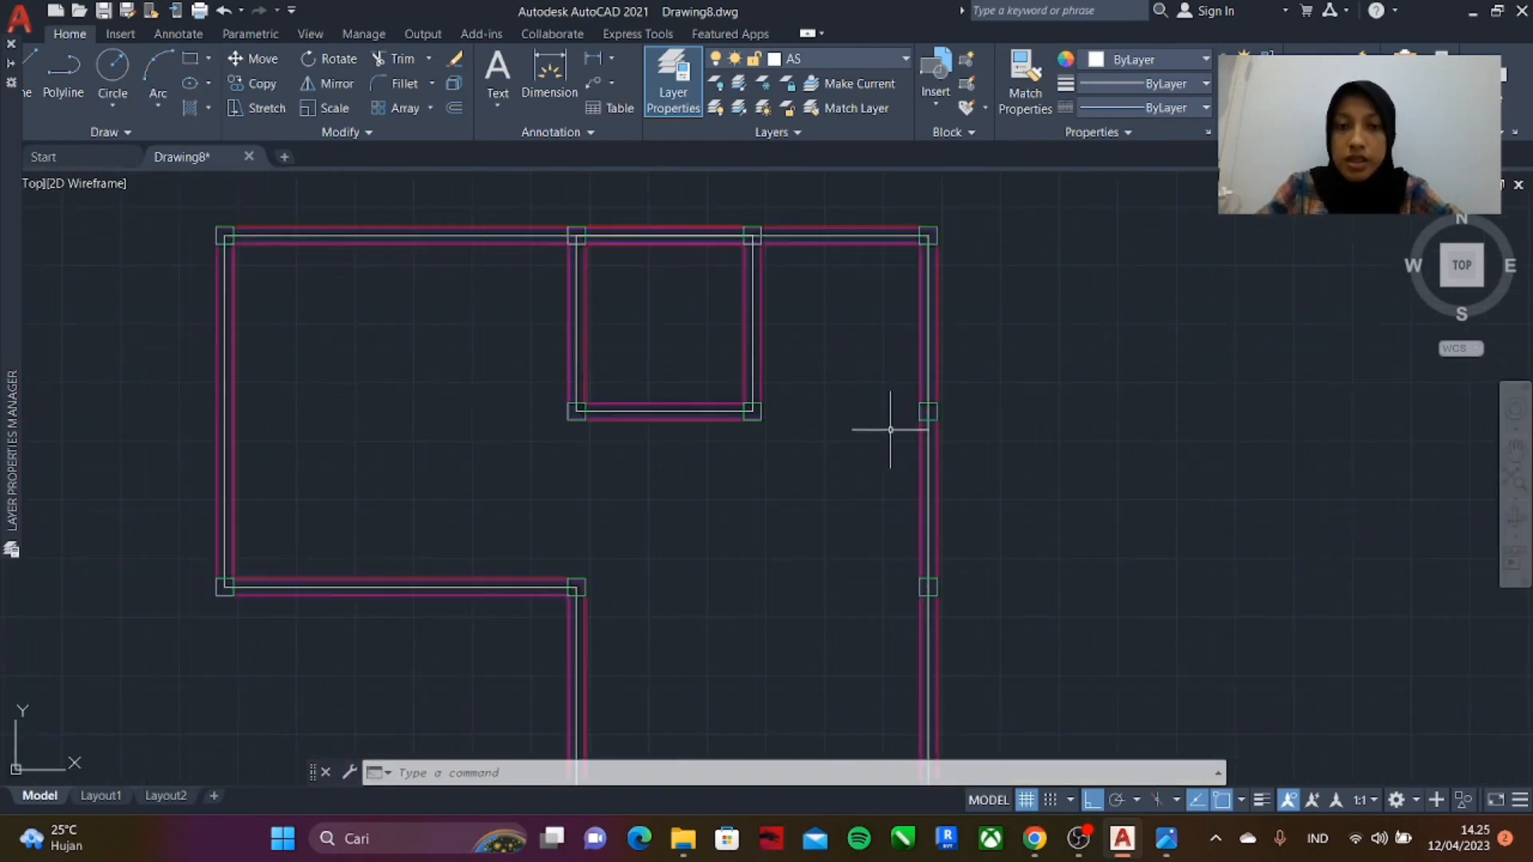
scroll(890, 359, "down", 4)
scroll(685, 318, "up", 7)
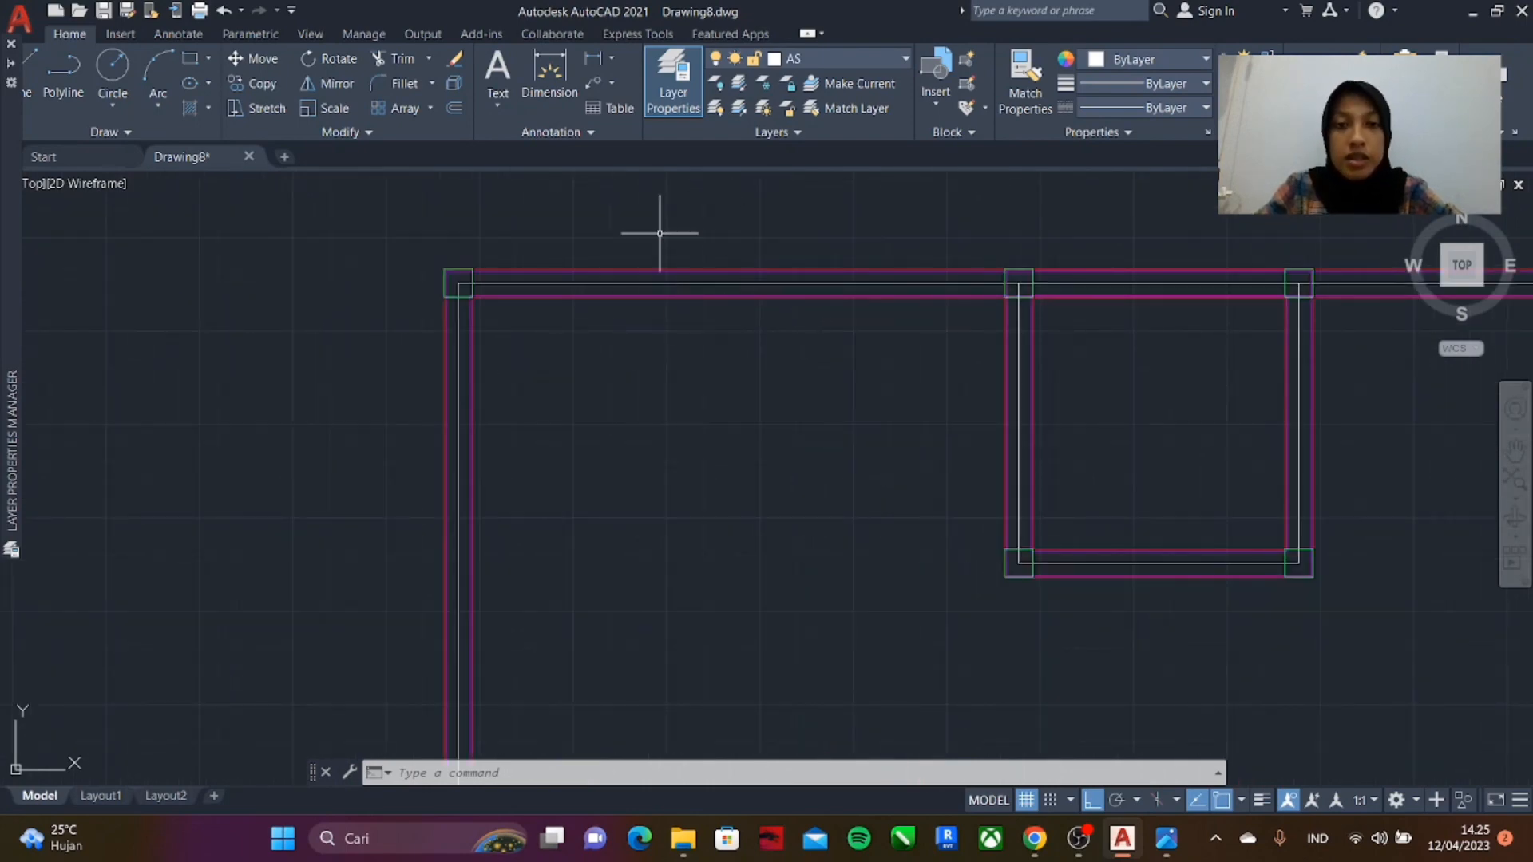
scroll(528, 264, "down", 4)
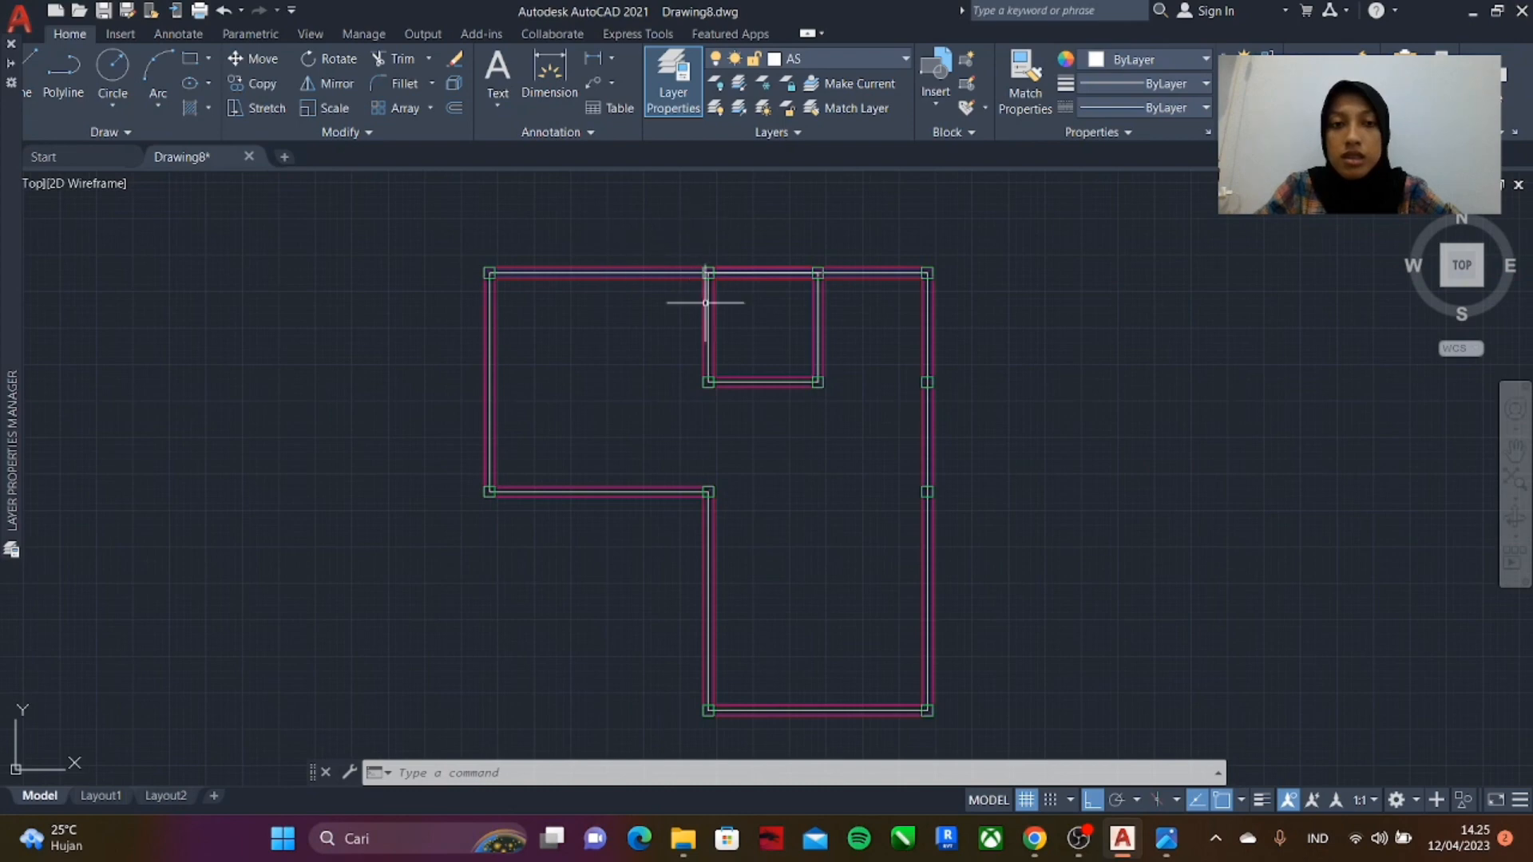
- Turn off the AS layer and make ARSIR DIINDING the current layer
scroll(644, 344, "up", 5)
key("ctrl+y")
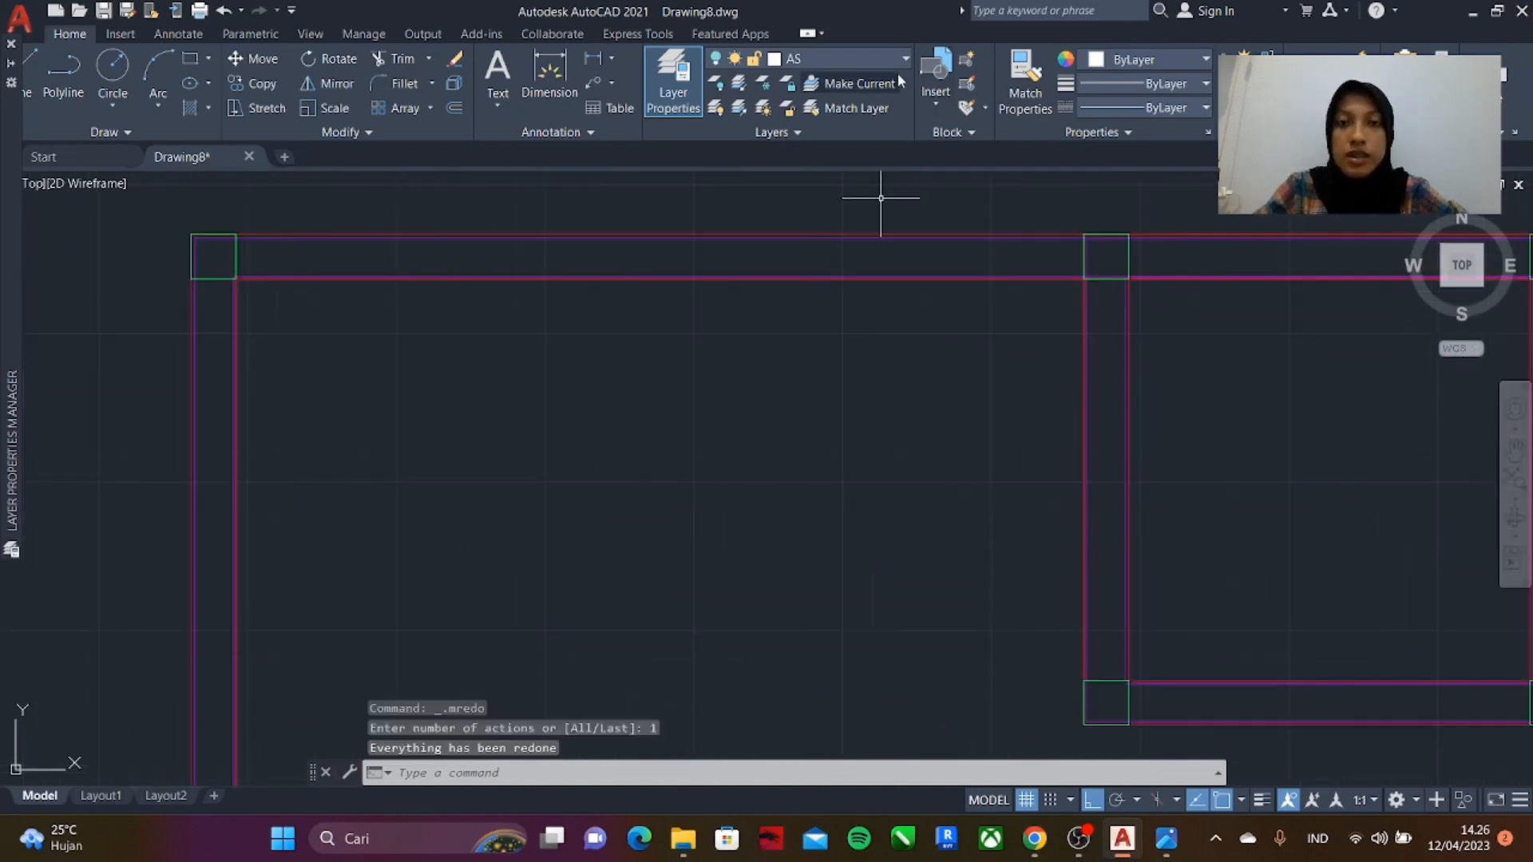
left_click(891, 60)
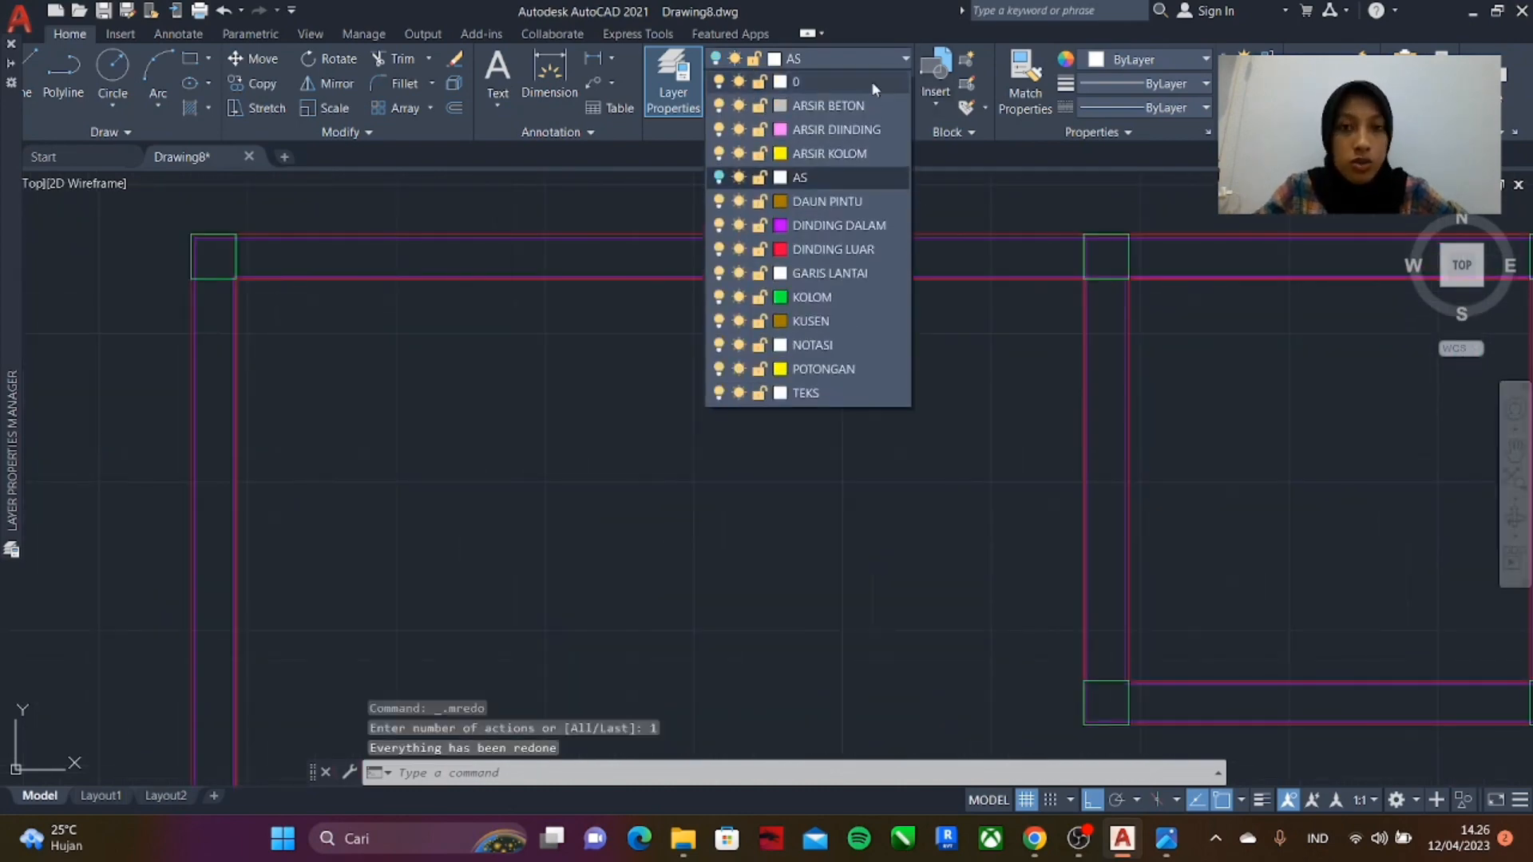
left_click(855, 130)
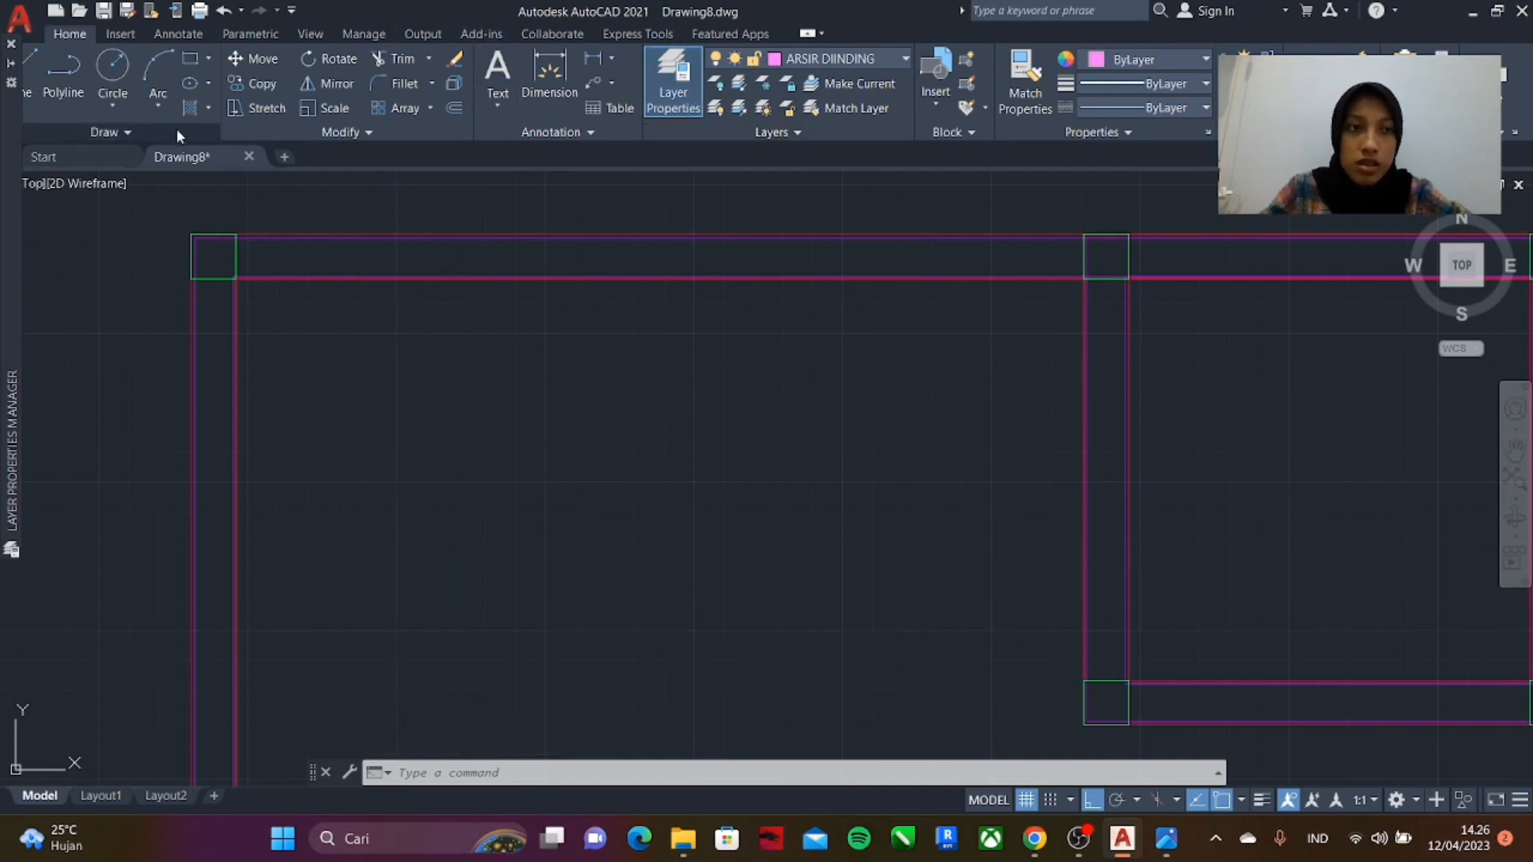
- Hatch the L-shaped plan's outer walls and the inner square's left wall with the ANSI32 pattern
left_click(131, 251)
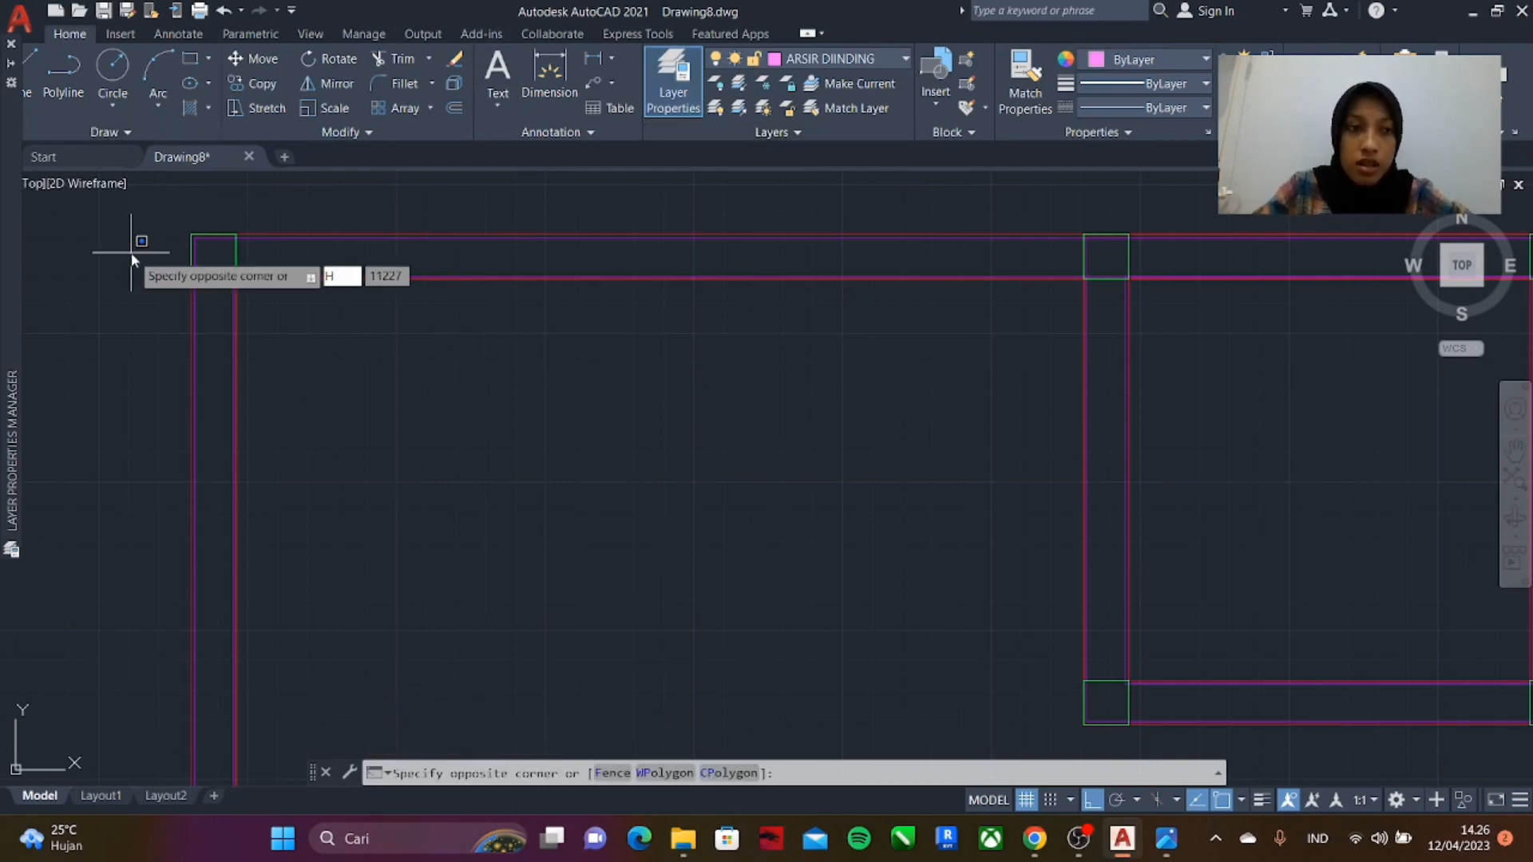
key("Escape")
type("h")
key("Return")
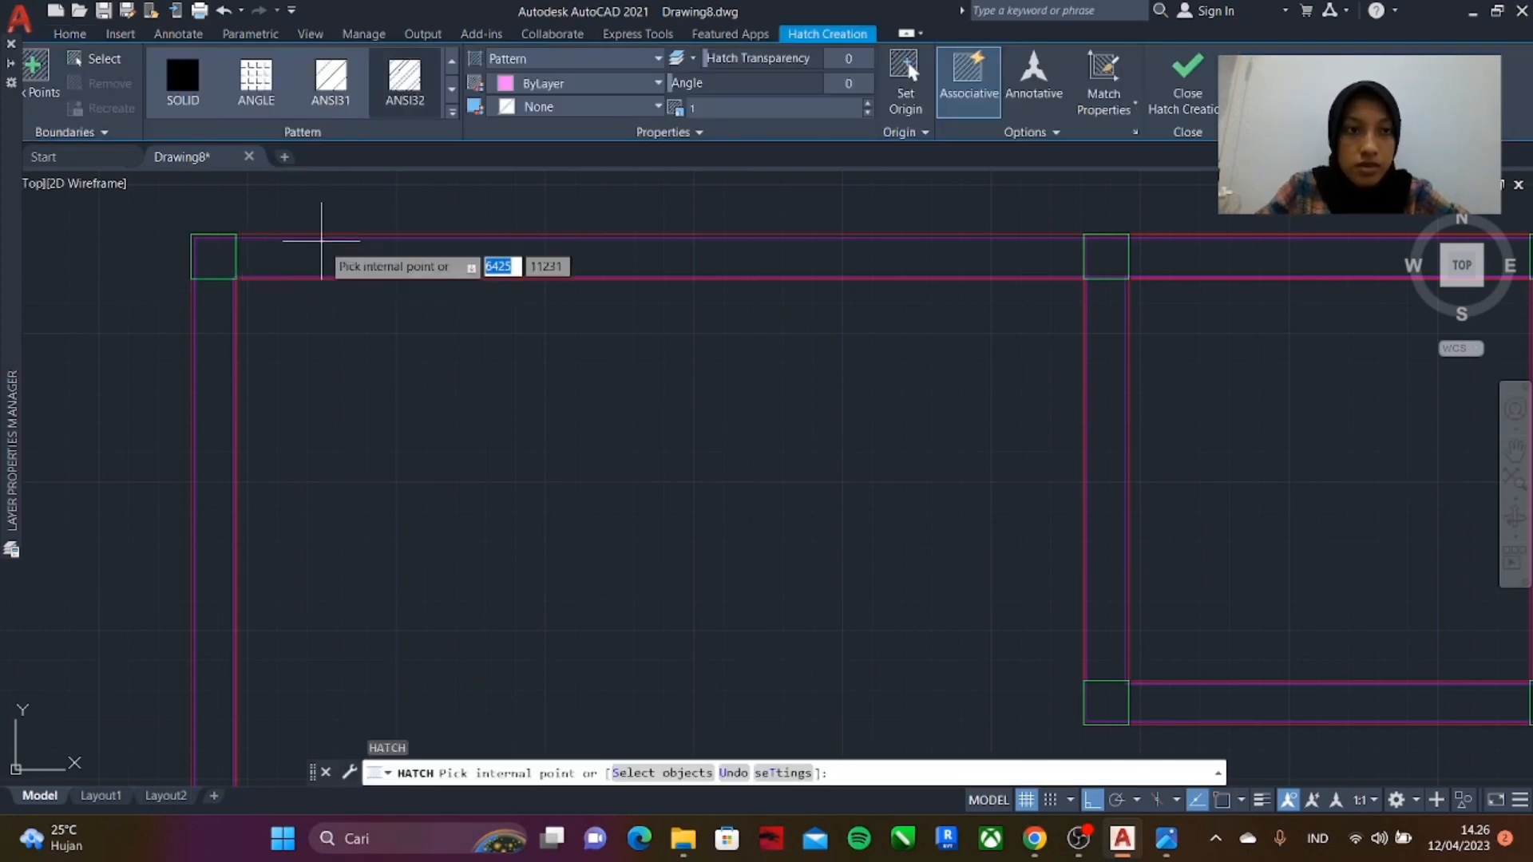
left_click(322, 252)
left_click(222, 336)
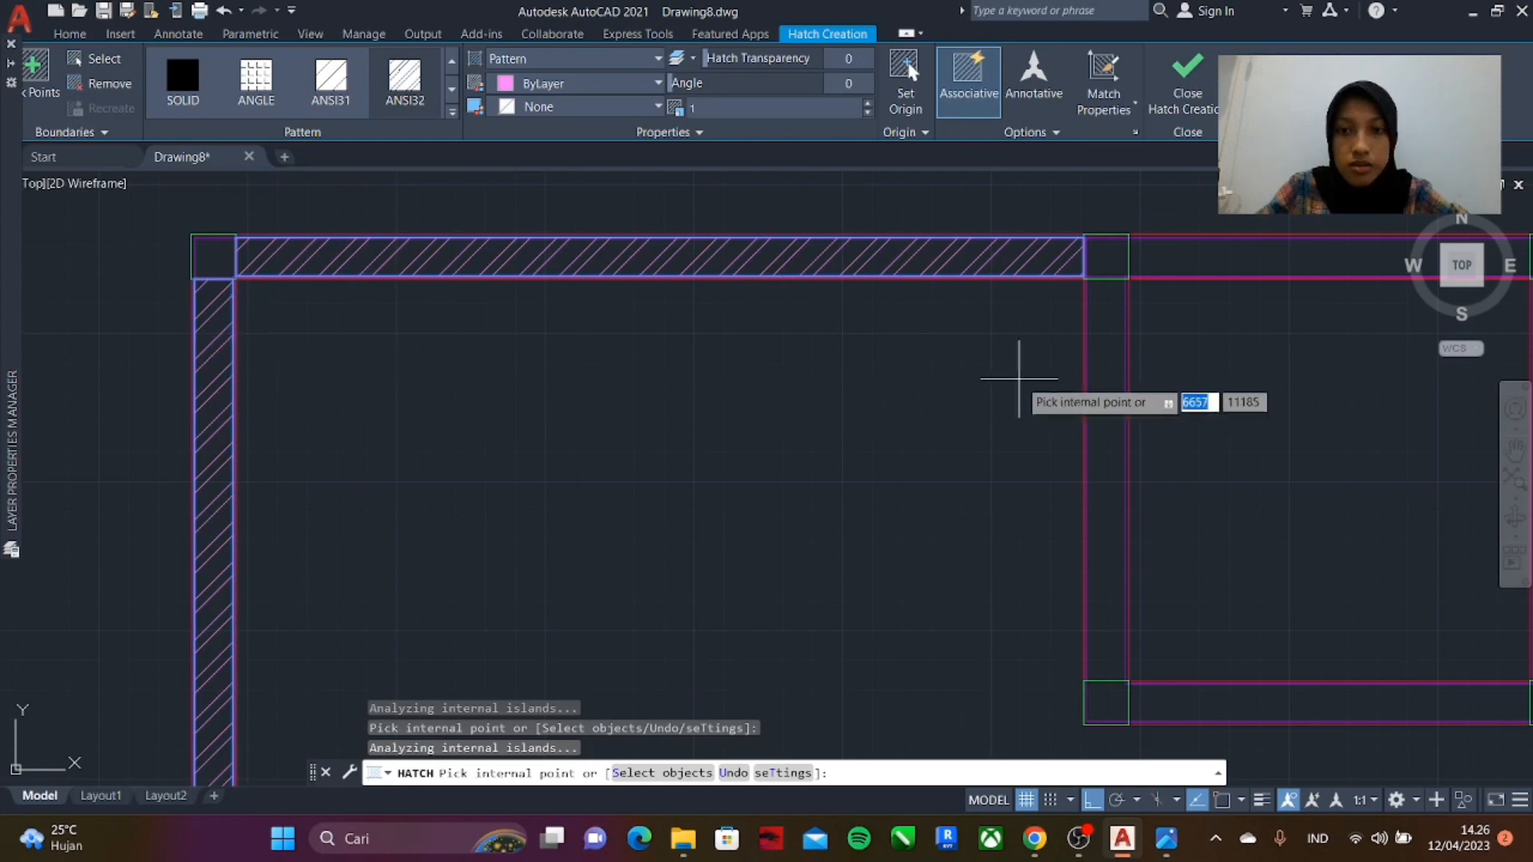
left_click(1105, 356)
scroll(496, 321, "down", 2)
scroll(496, 321, "down", 2)
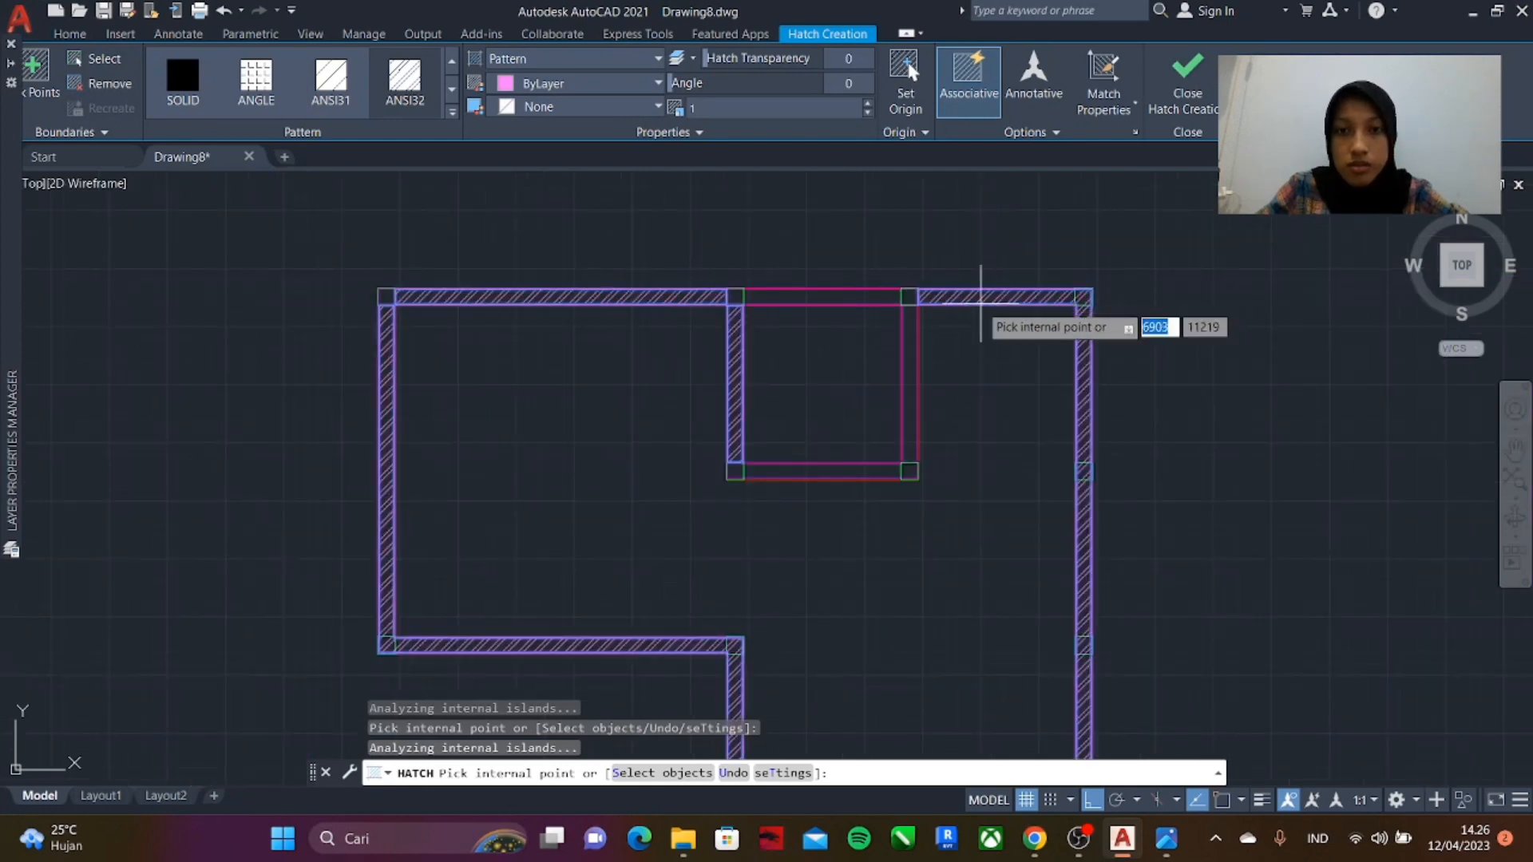
- Extend the hatch to the inner square's right, bottom and top walls, then finish the hatch
left_click(909, 368)
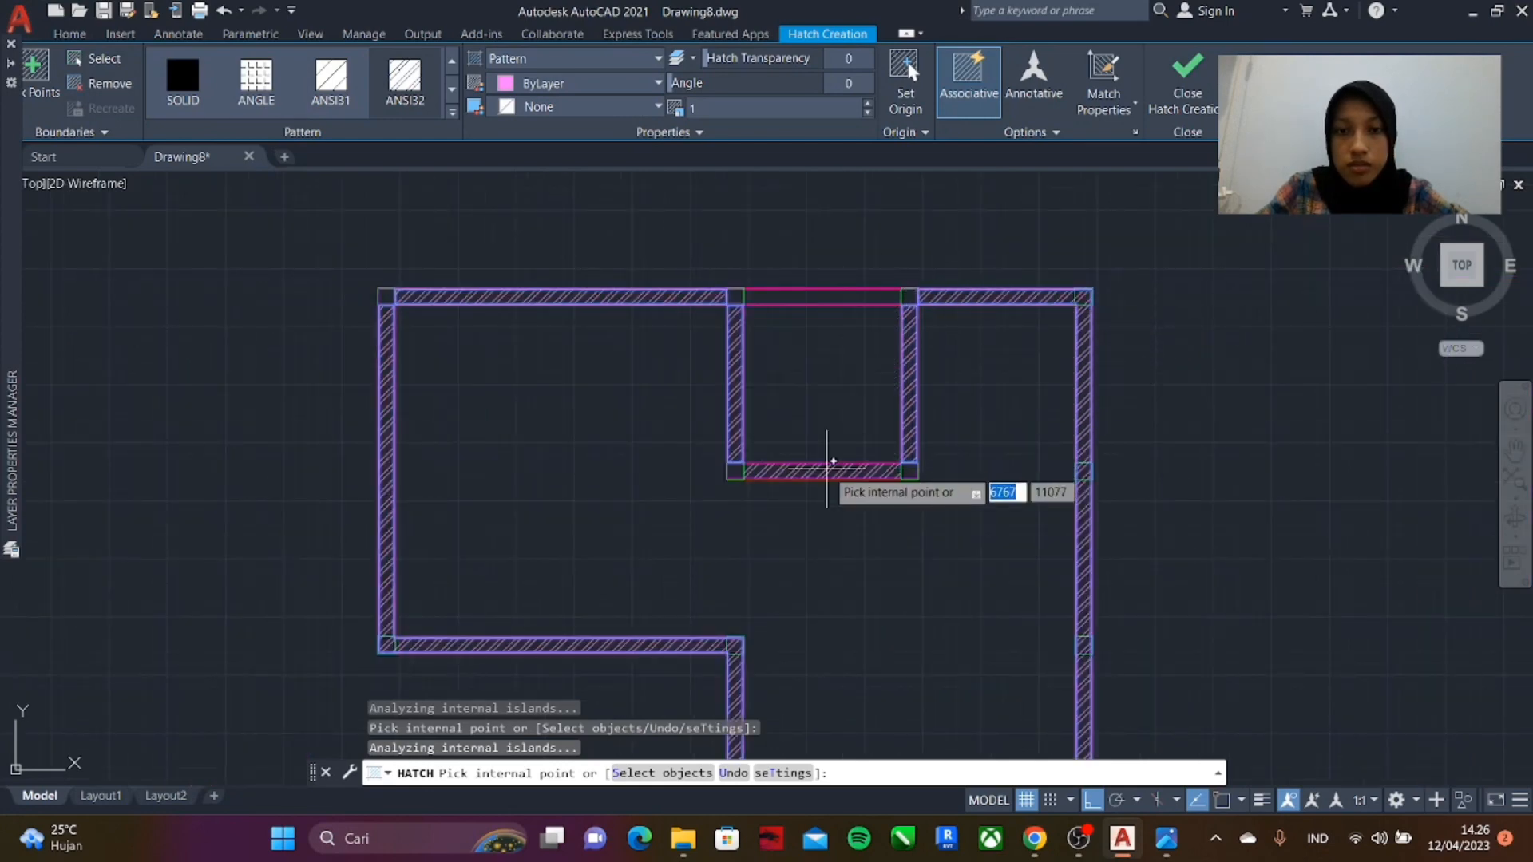
left_click(827, 471)
scroll(771, 365, "down", 4)
scroll(798, 320, "up", 4)
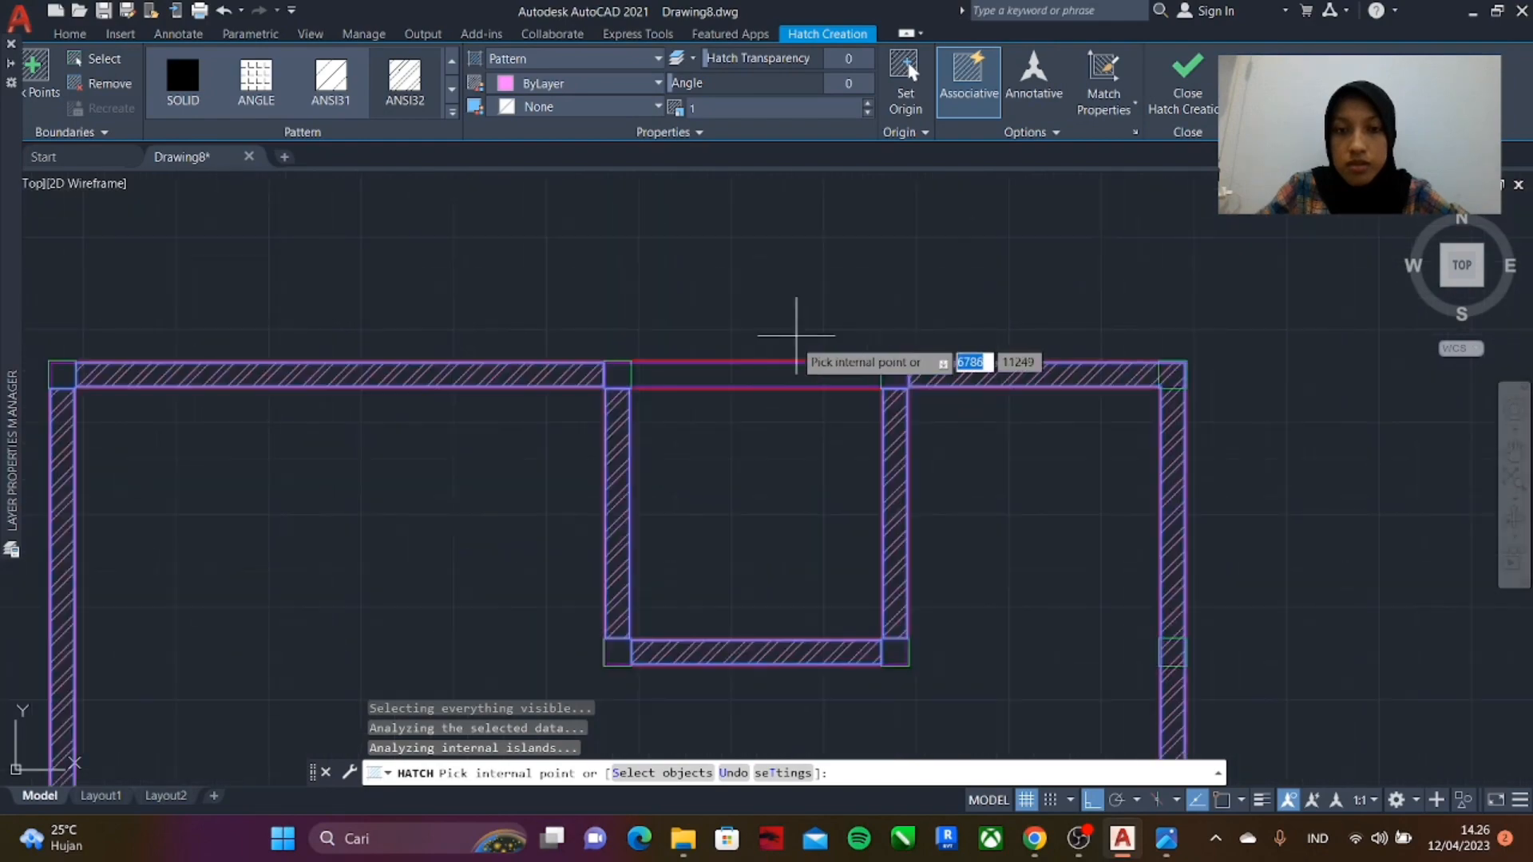
left_click(757, 372)
scroll(671, 302, "down", 4)
key("Escape")
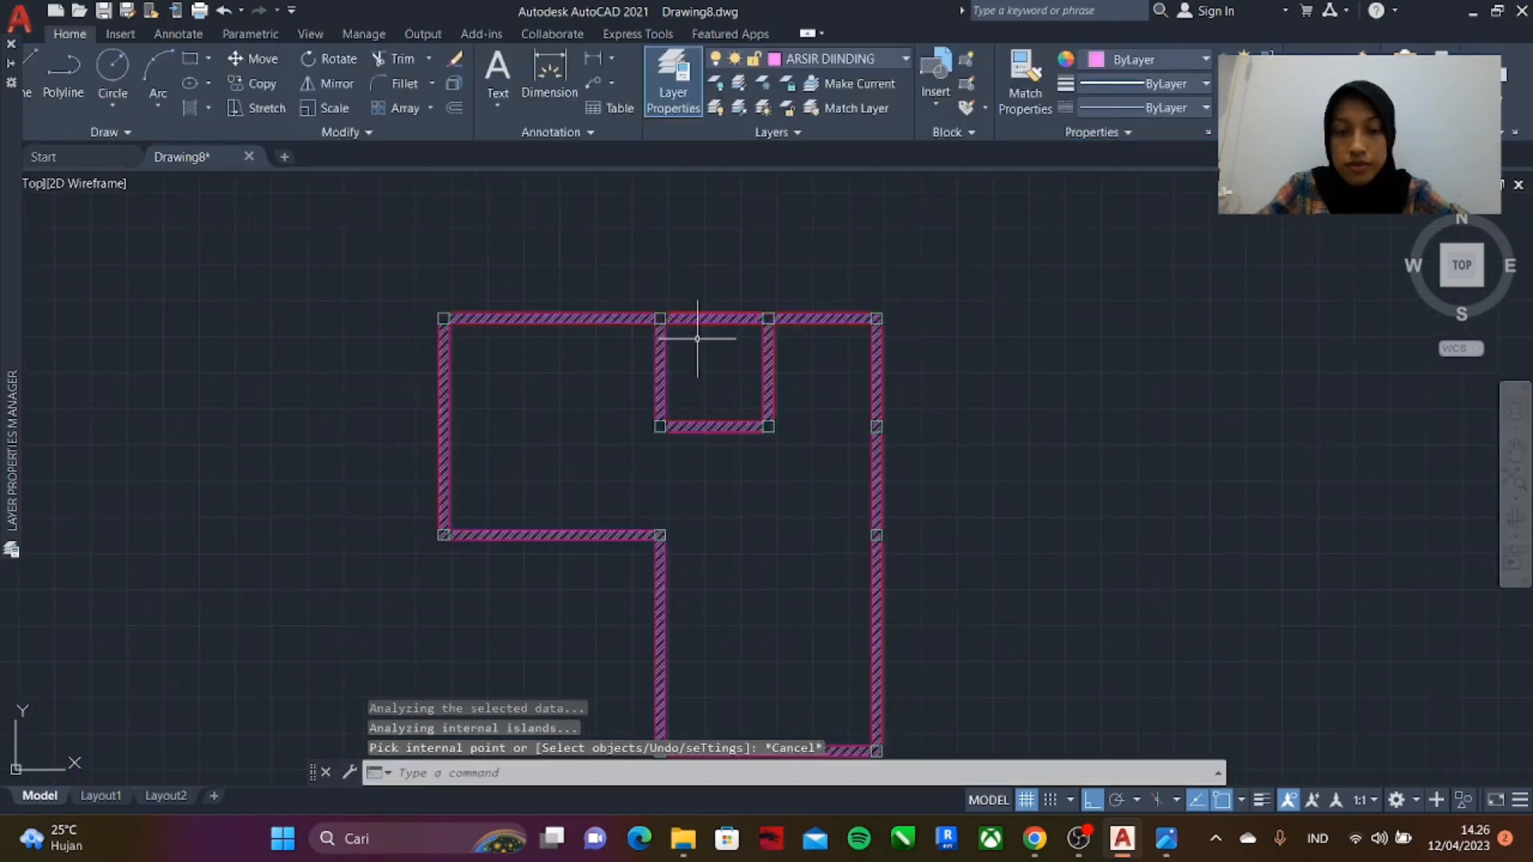
scroll(701, 321, "up", 5)
key("Escape")
key("Escape")
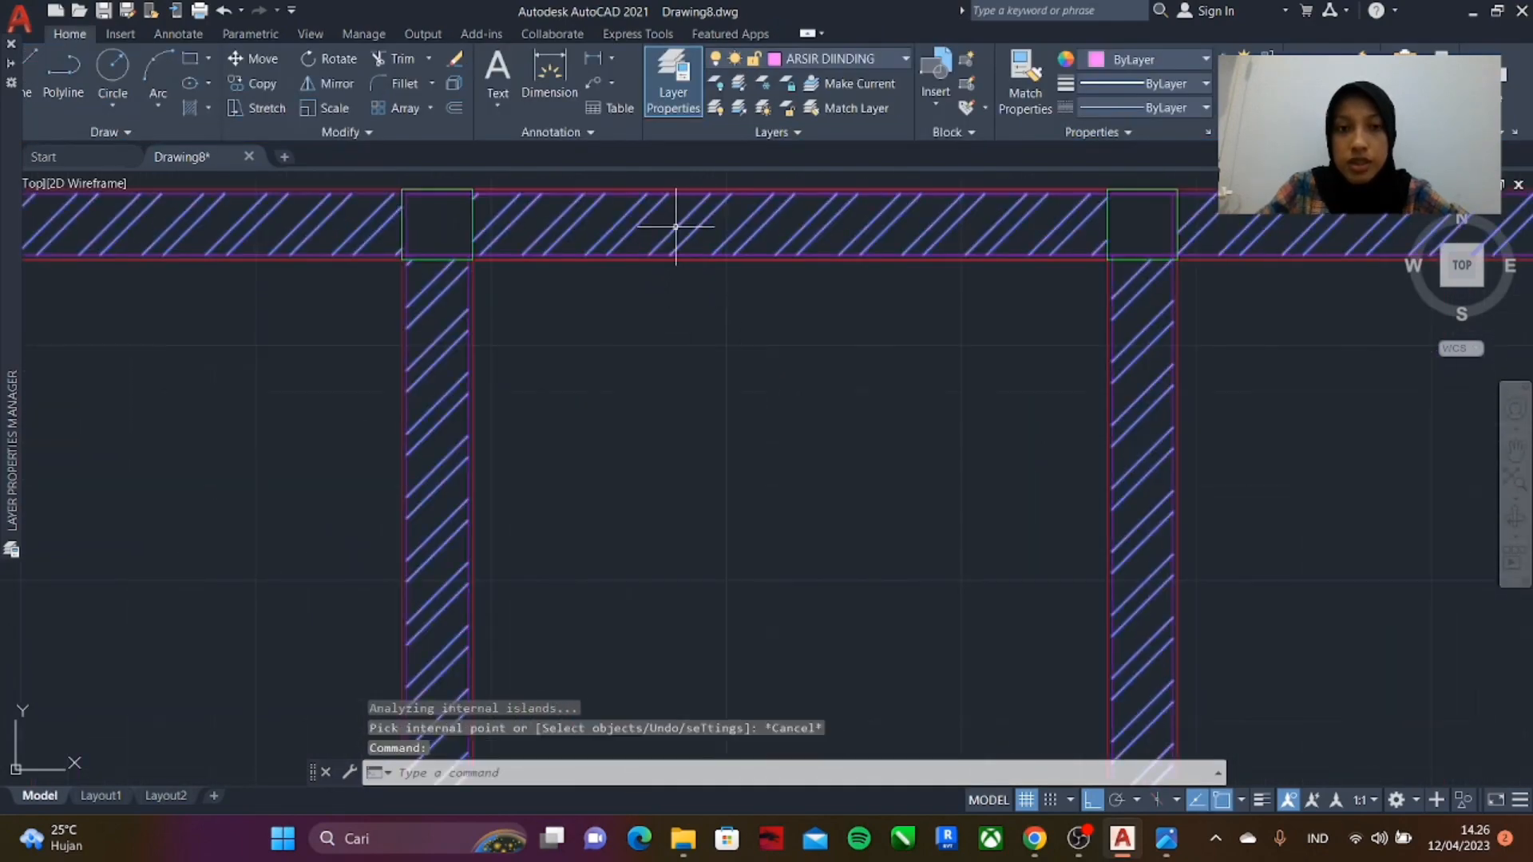
scroll(681, 247, "down", 5)
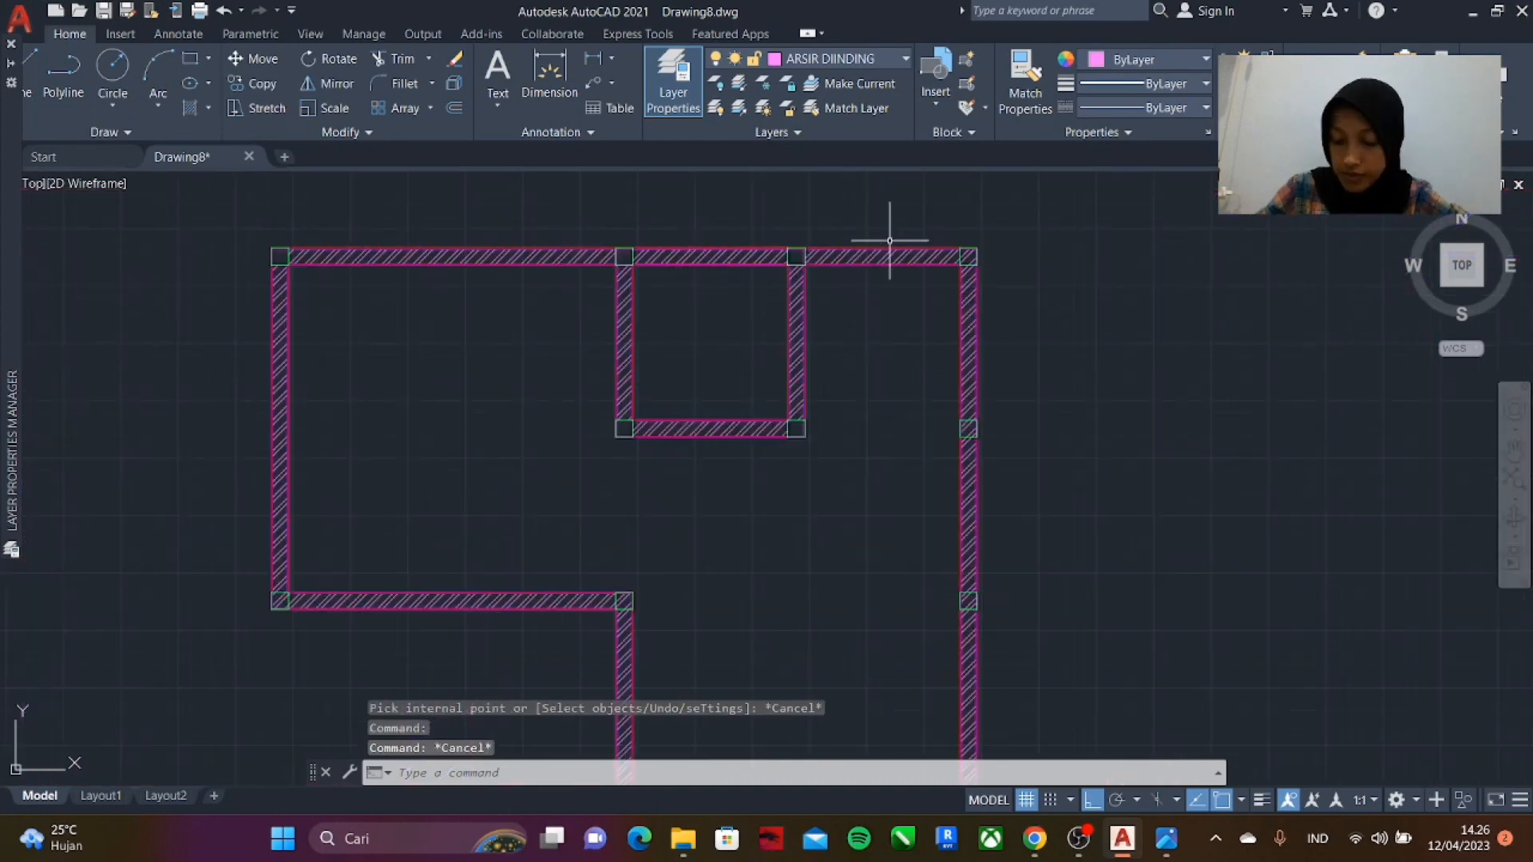
- Set the wall hatch's pattern scale to 0.5
left_click(801, 303)
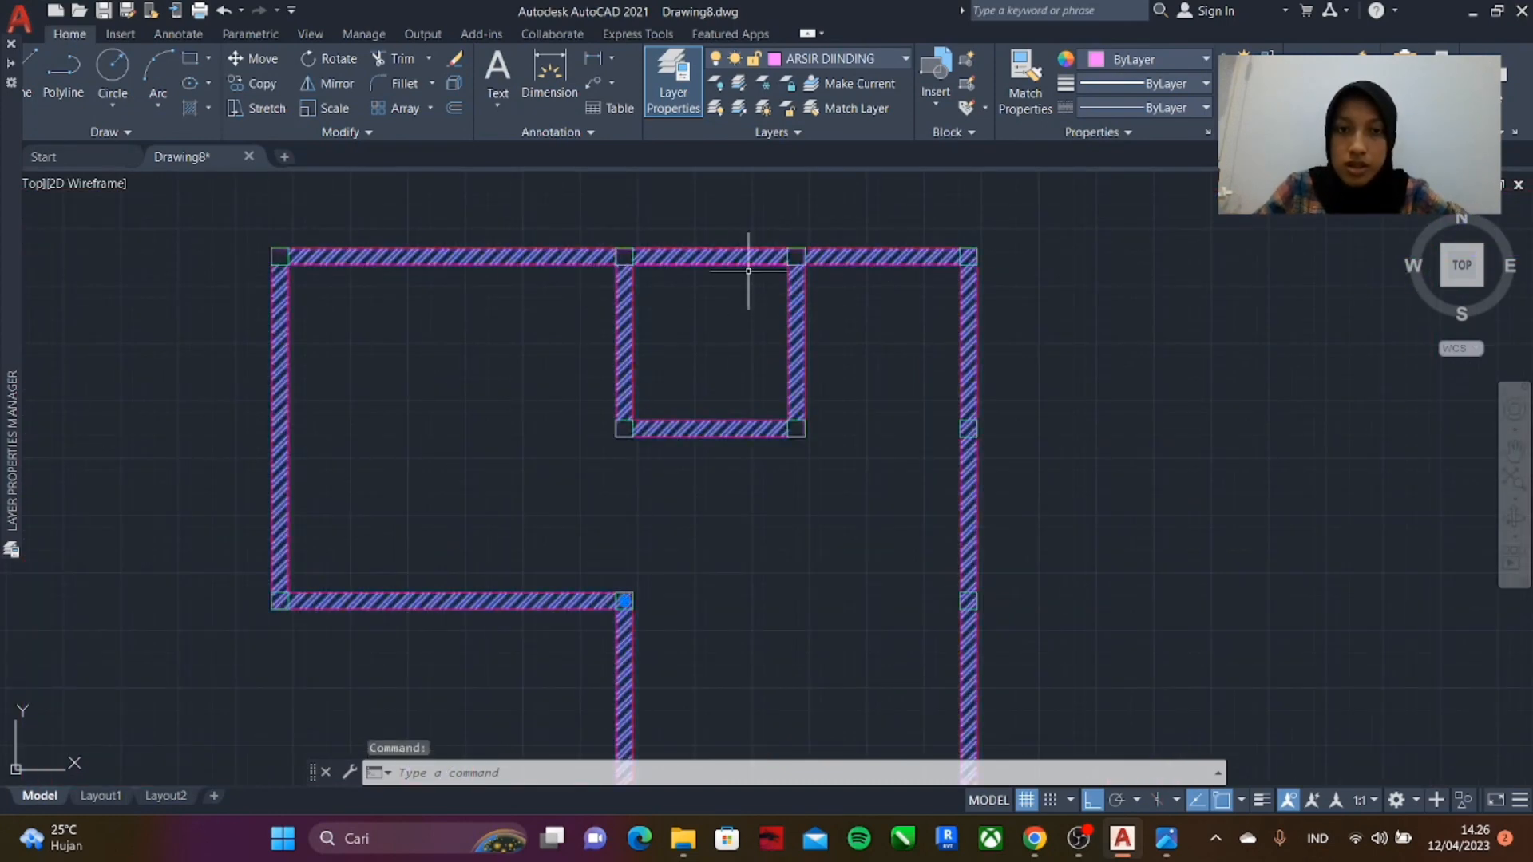
scroll(704, 242, "up", 5)
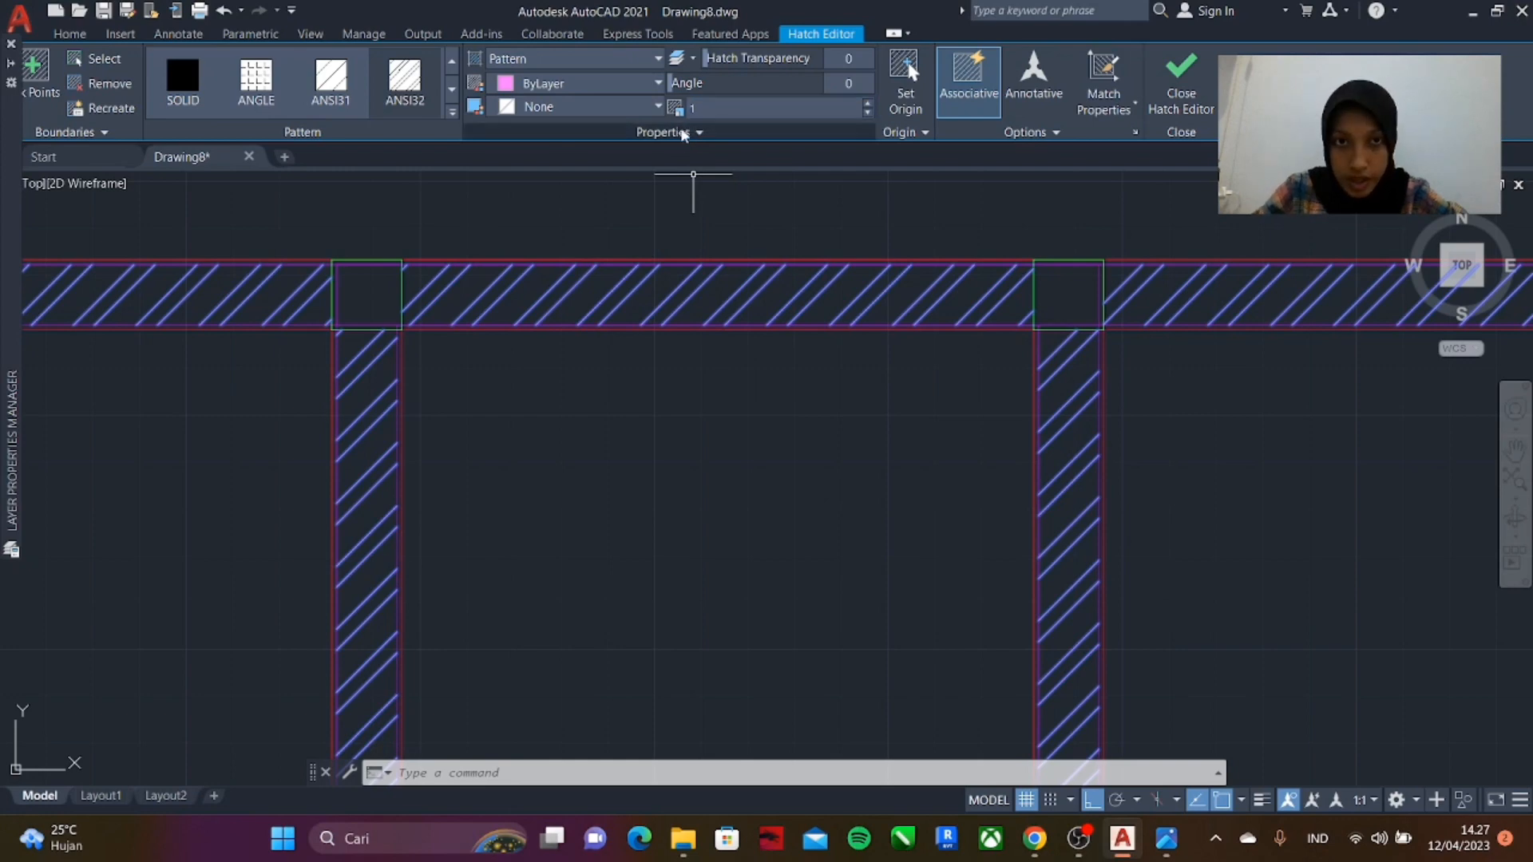
left_click(697, 109)
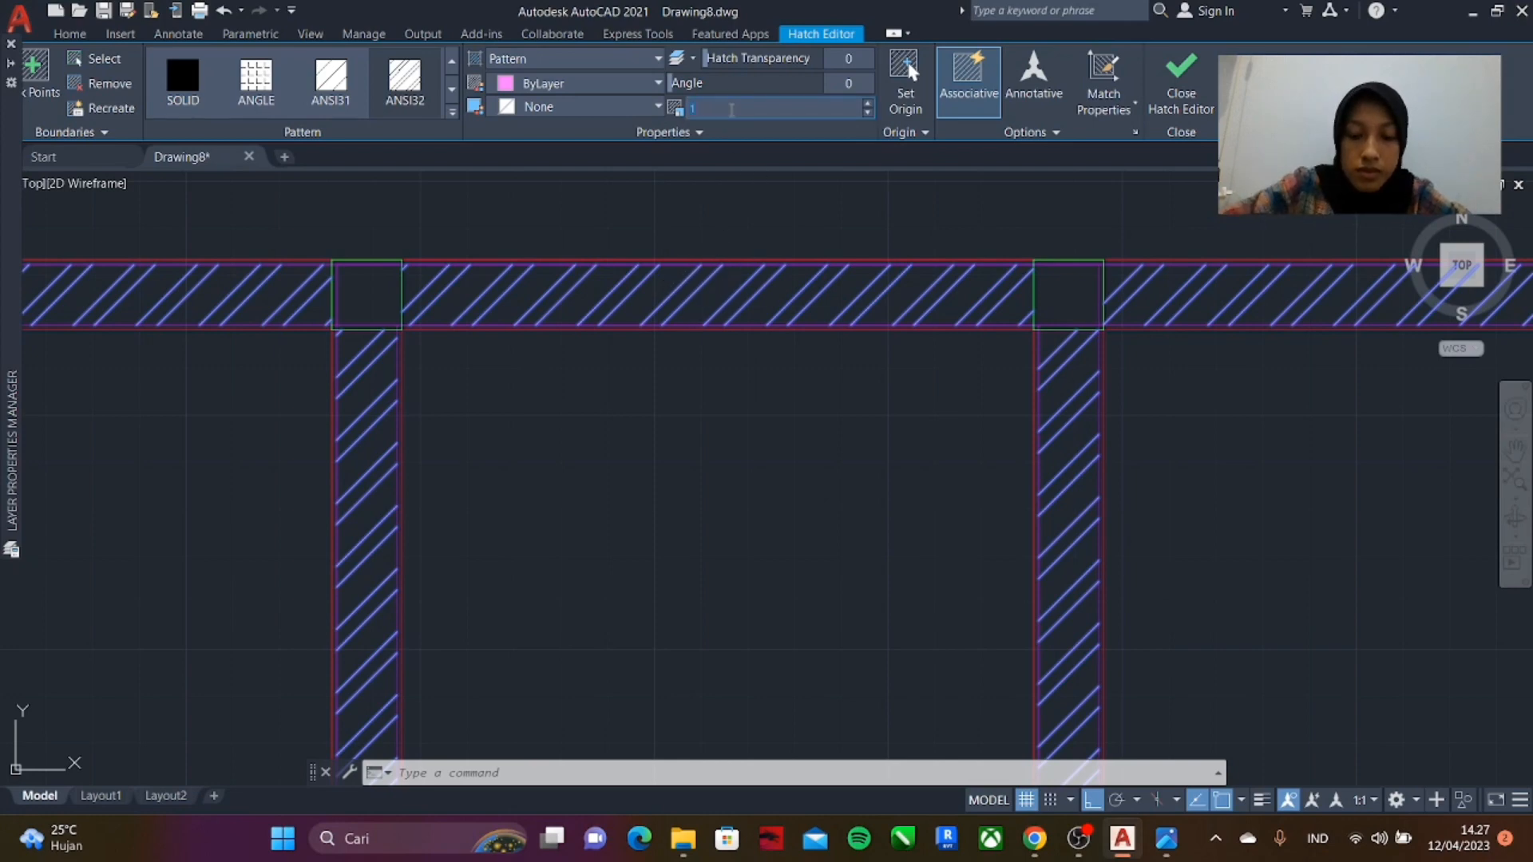
key("Return")
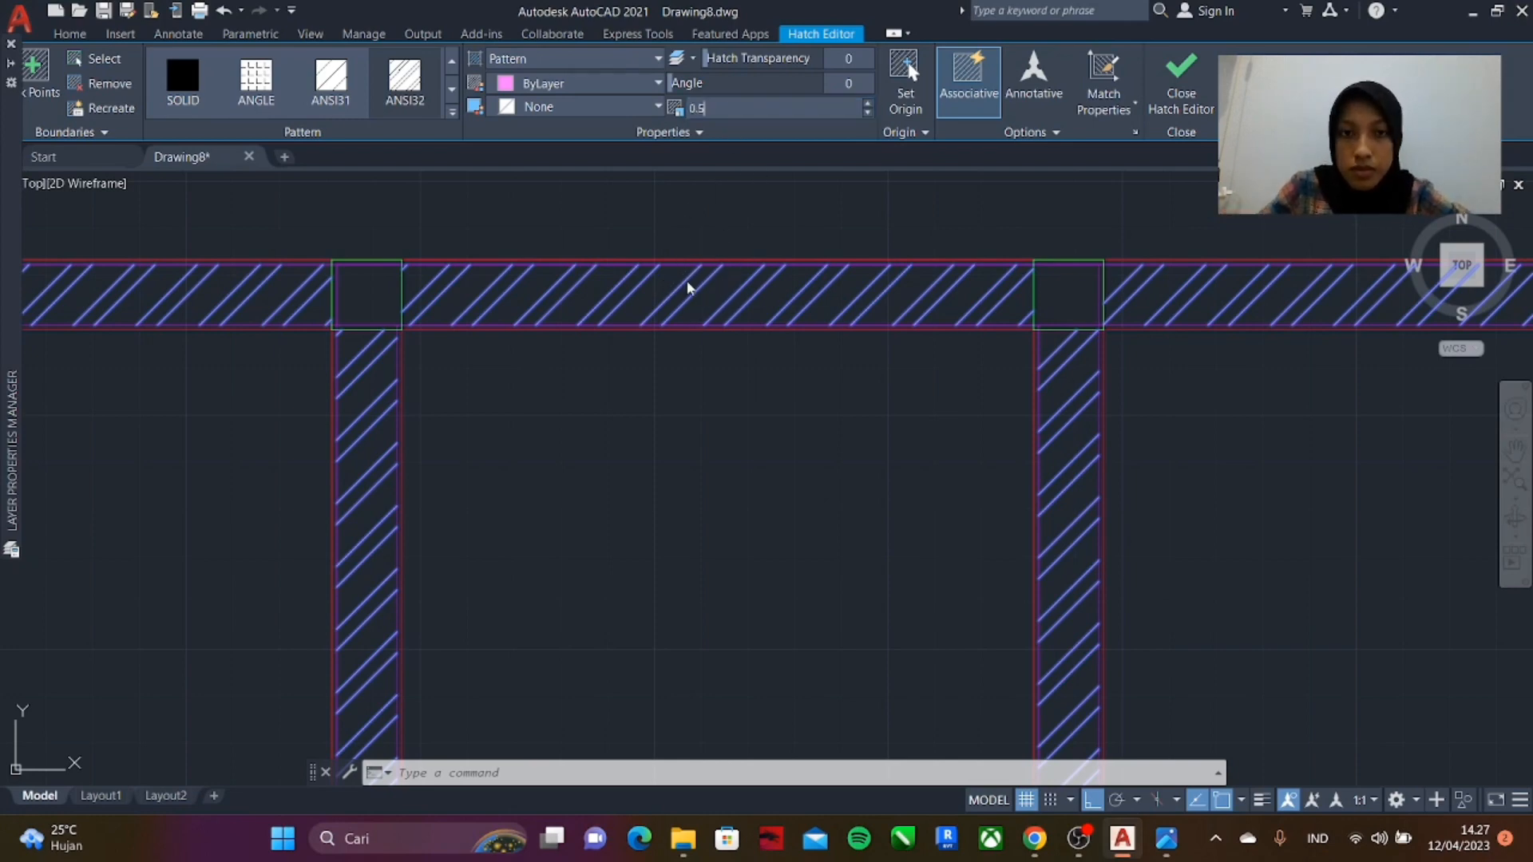
scroll(791, 313, "down", 5)
scroll(746, 311, "up", 10)
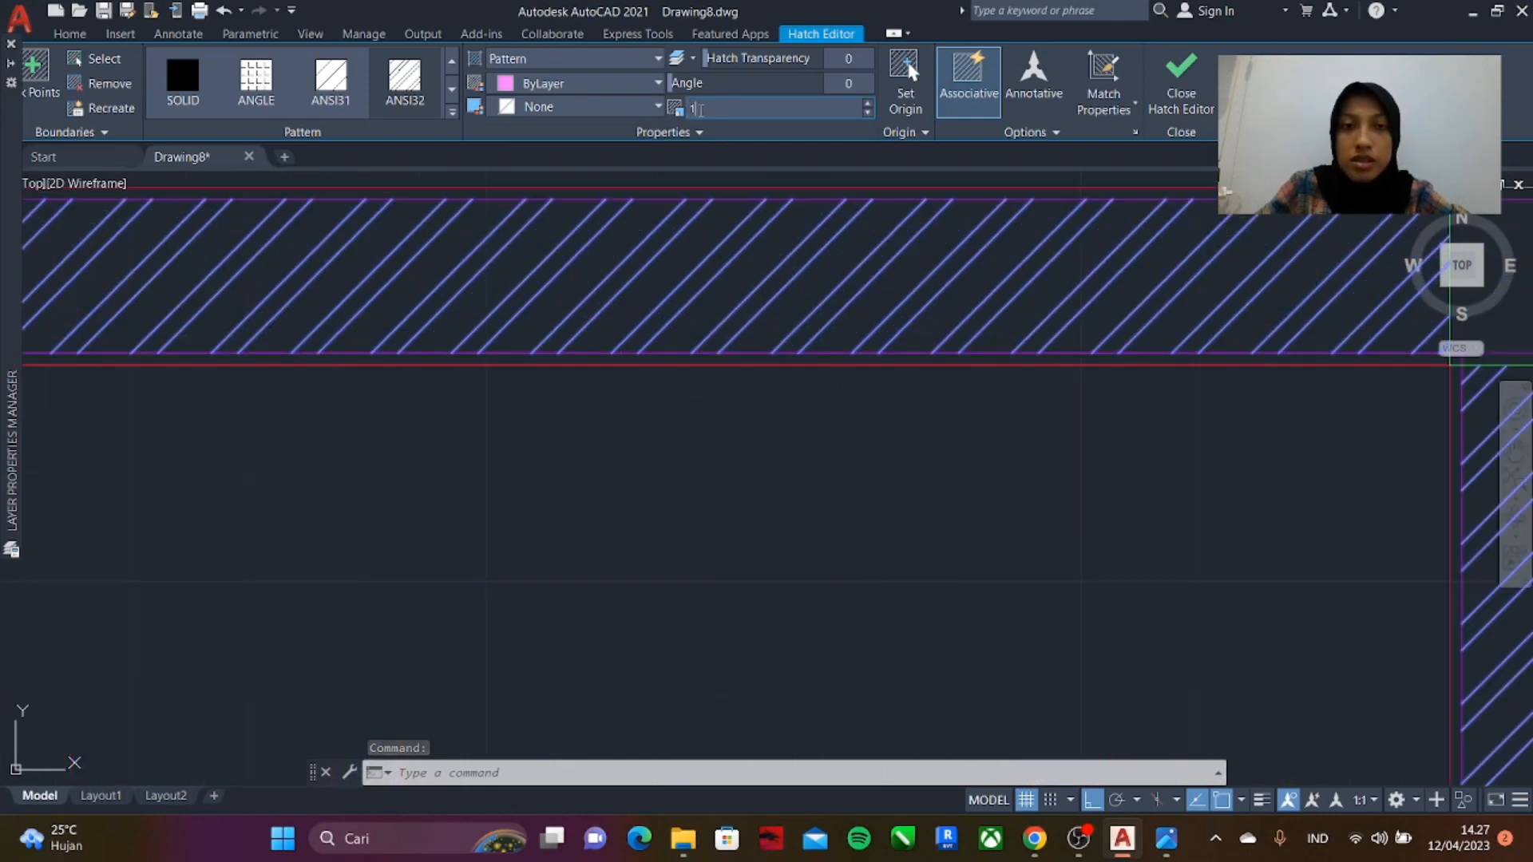
- Set the wall hatch's pattern scale back to 1
left_click(698, 109)
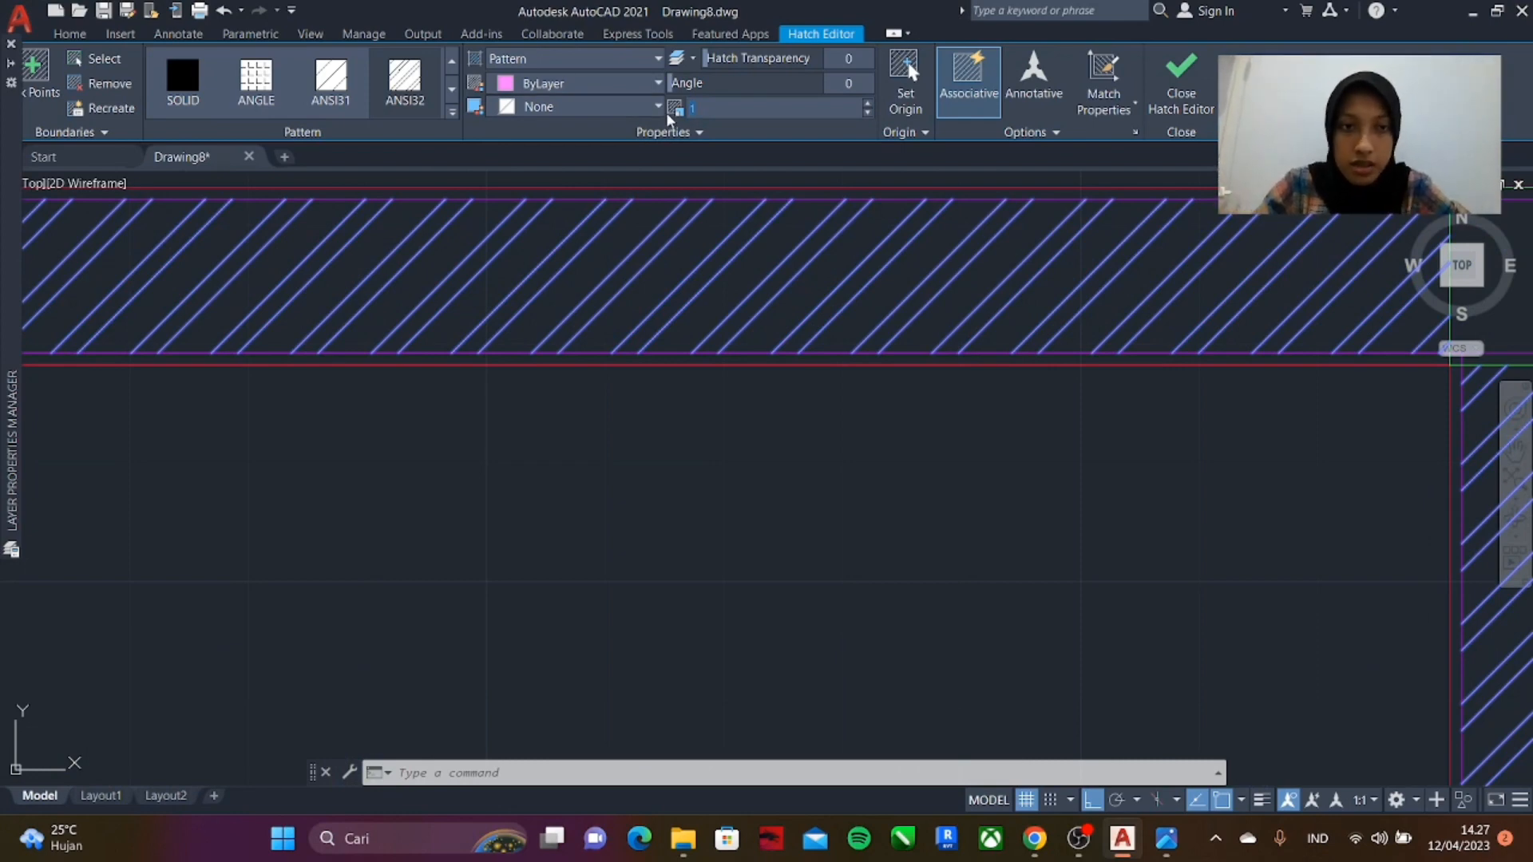
type("1")
key("Return")
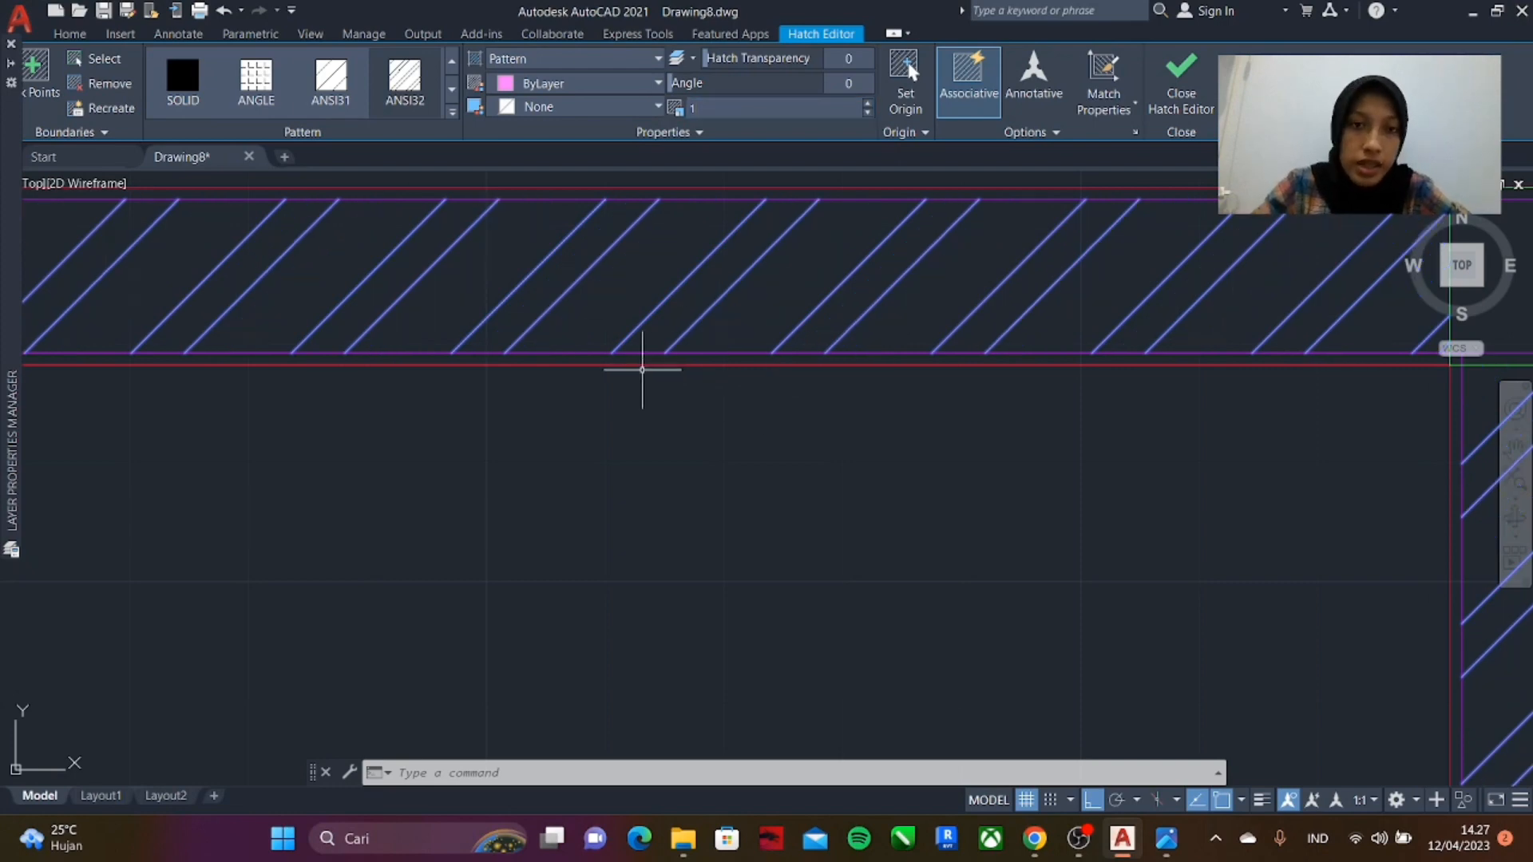
scroll(631, 342, "down", 3)
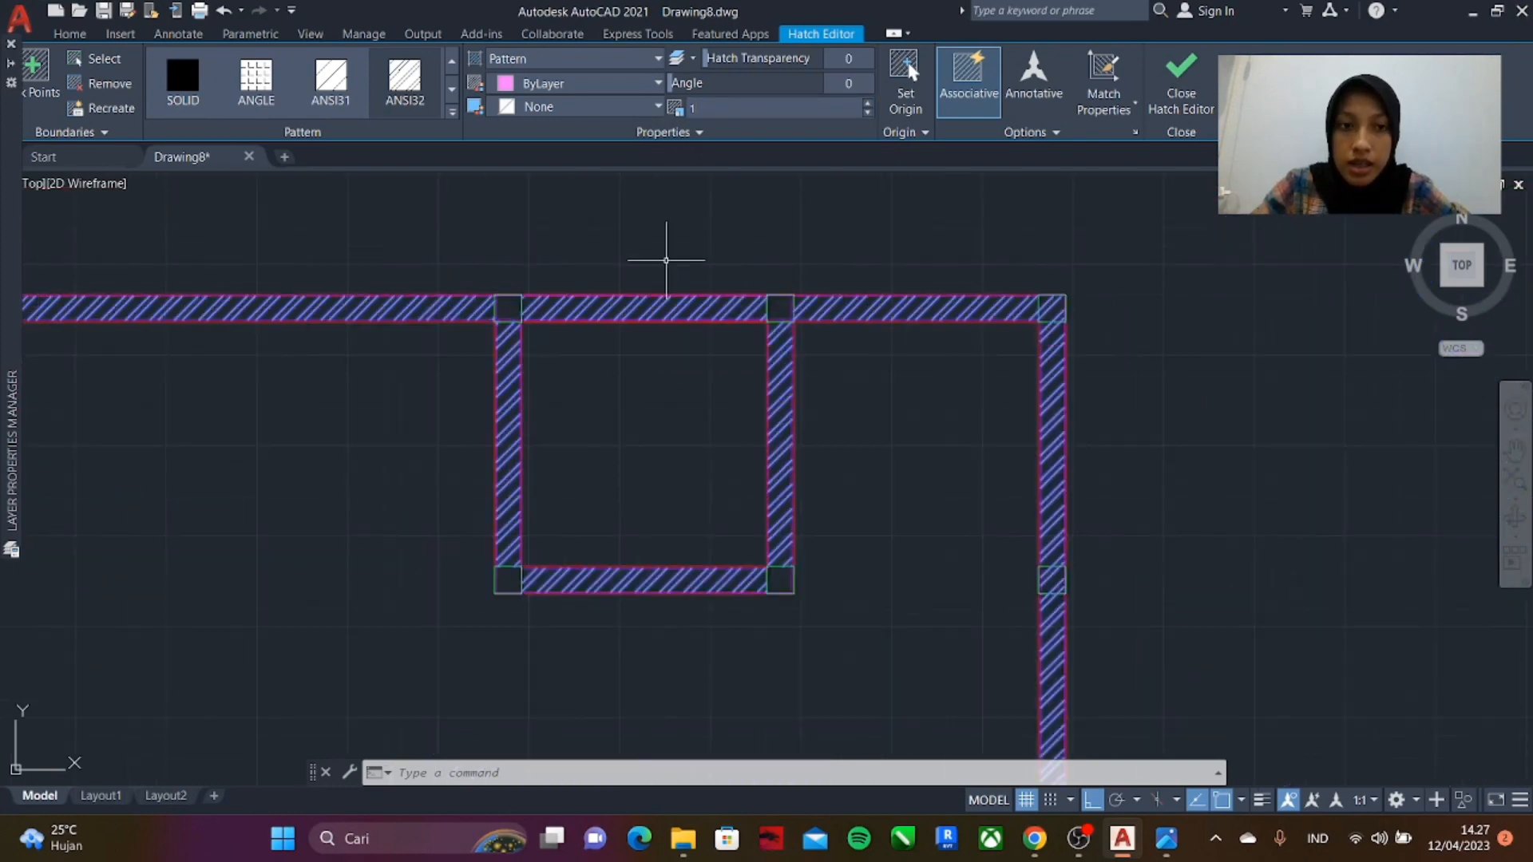
scroll(630, 314, "up", 5)
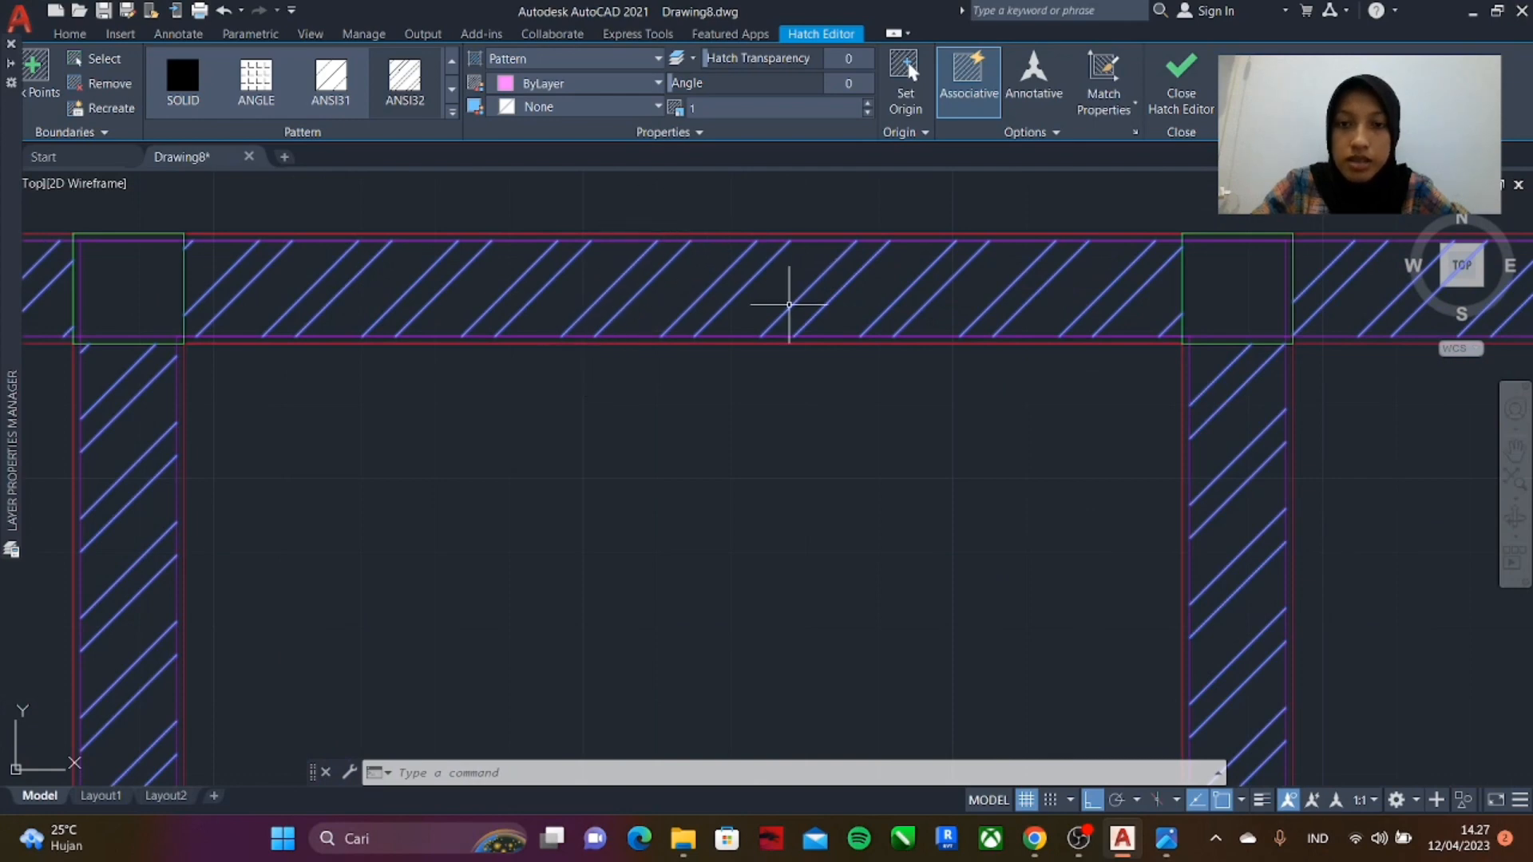
- Try a pattern scale of 2 on the wall hatch
scroll(787, 308, "down", 5)
scroll(471, 257, "down", 4)
scroll(667, 308, "up", 6)
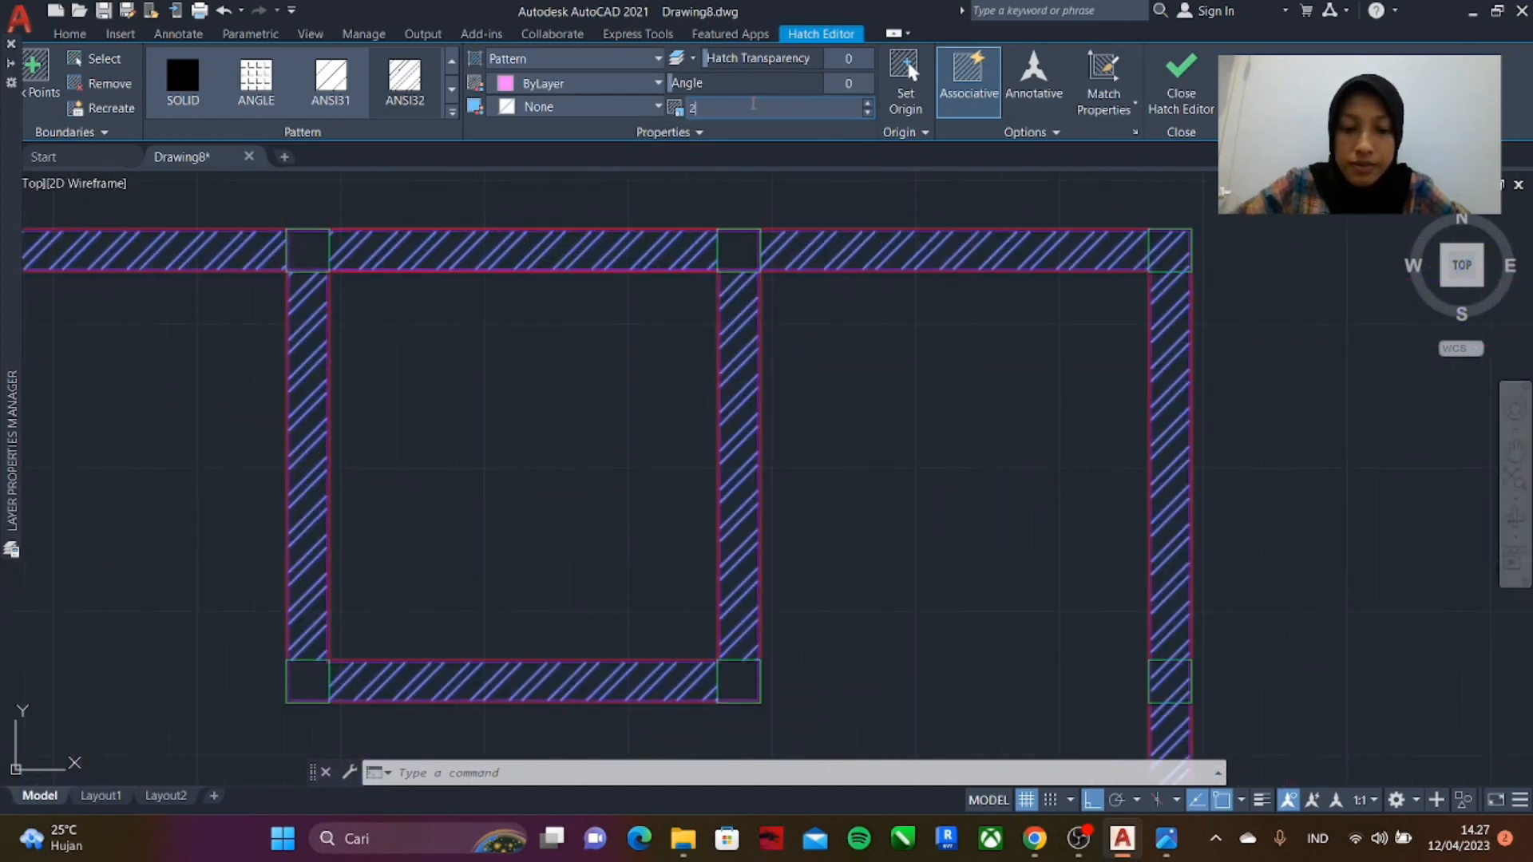
key("Return")
scroll(768, 195, "down", 6)
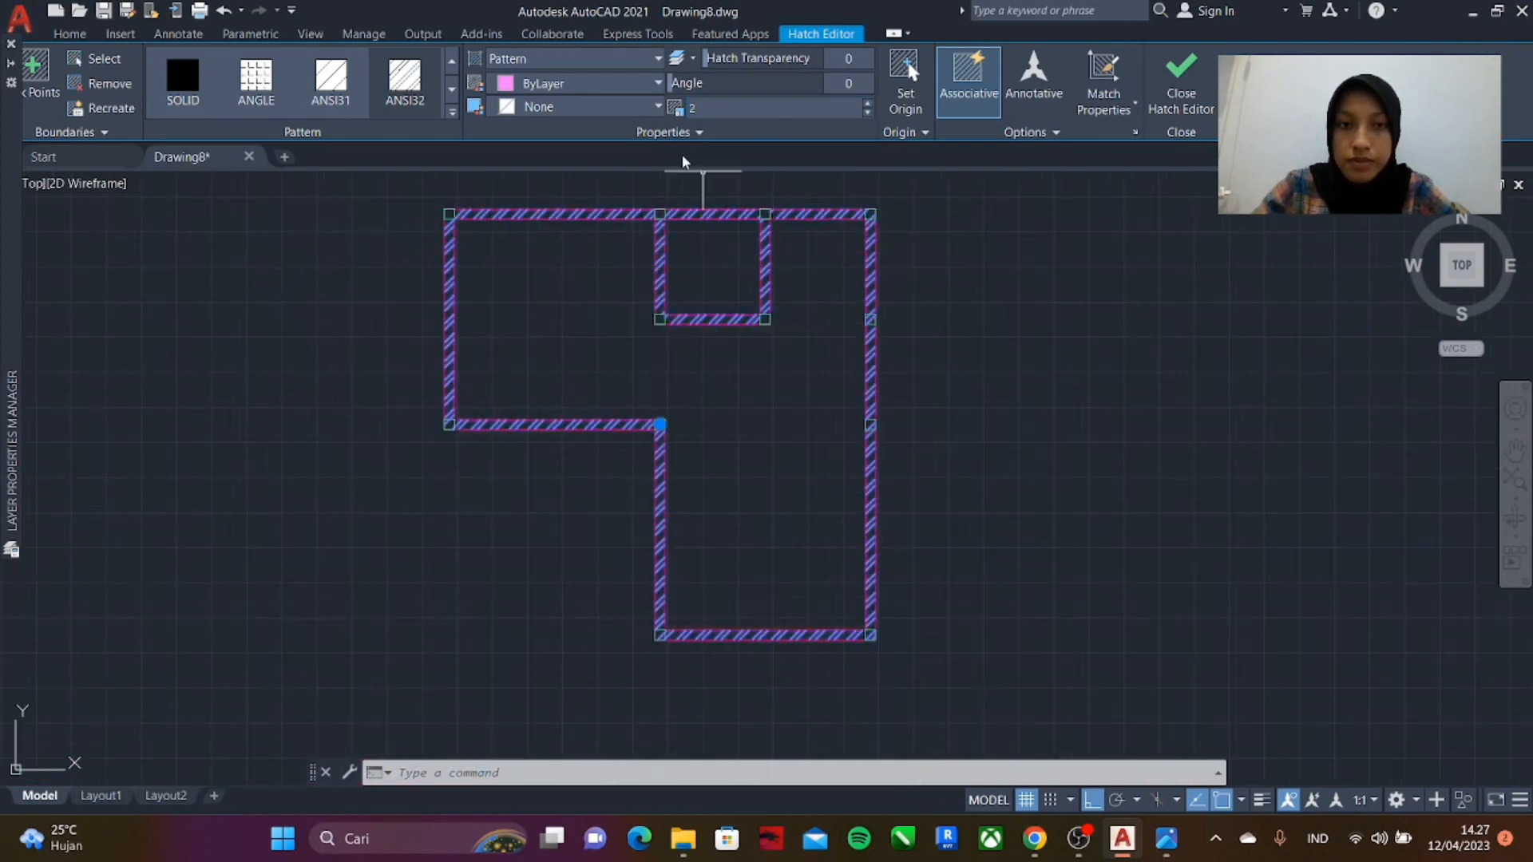
- Undo the last hatch scale change and leave the wall hatch unselected
key("ctrl+z")
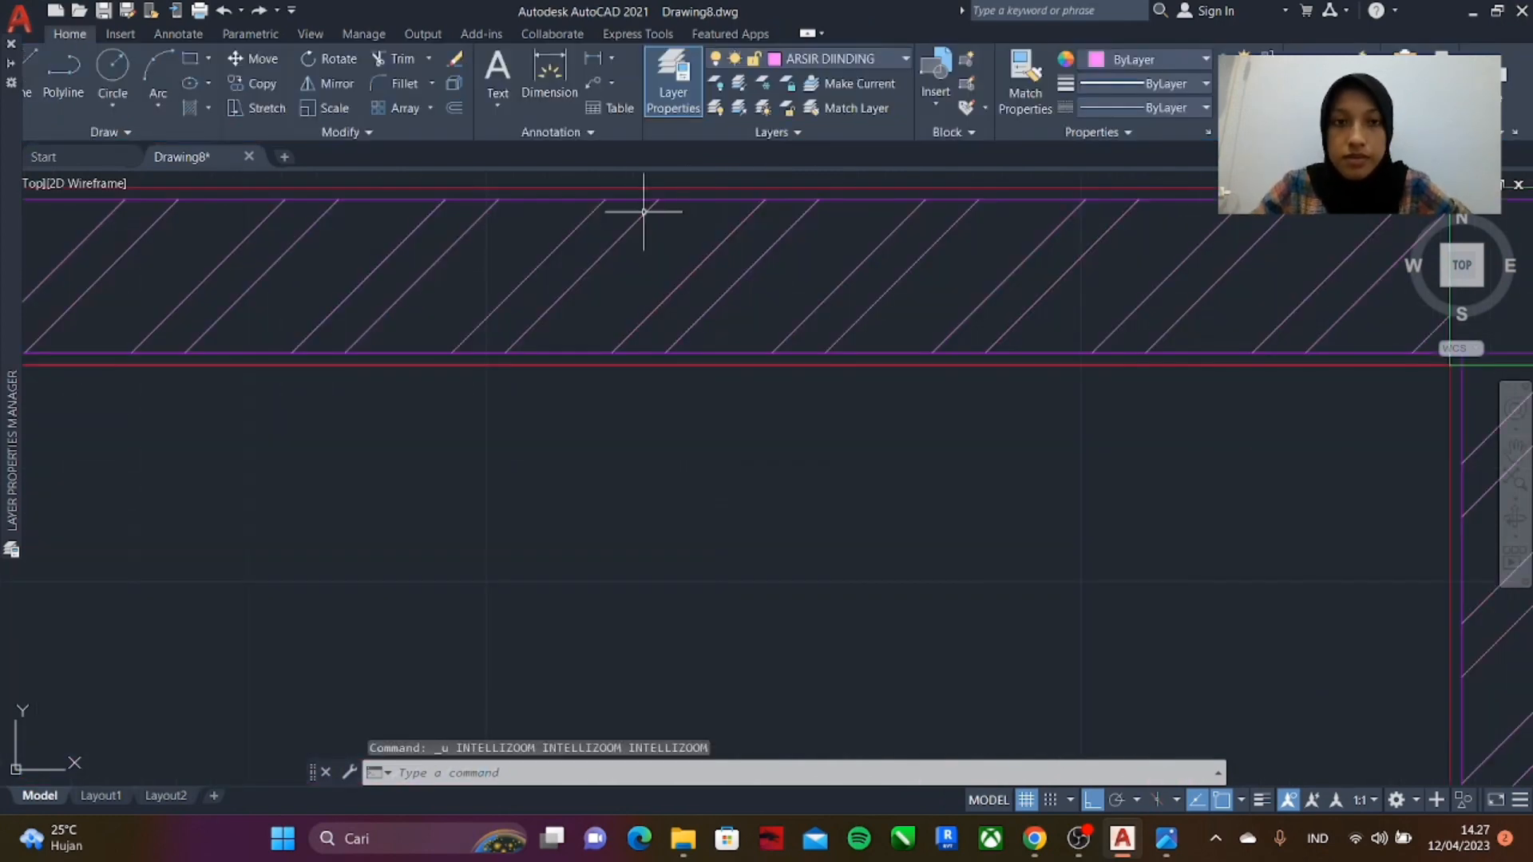
left_click(687, 274)
key("Escape")
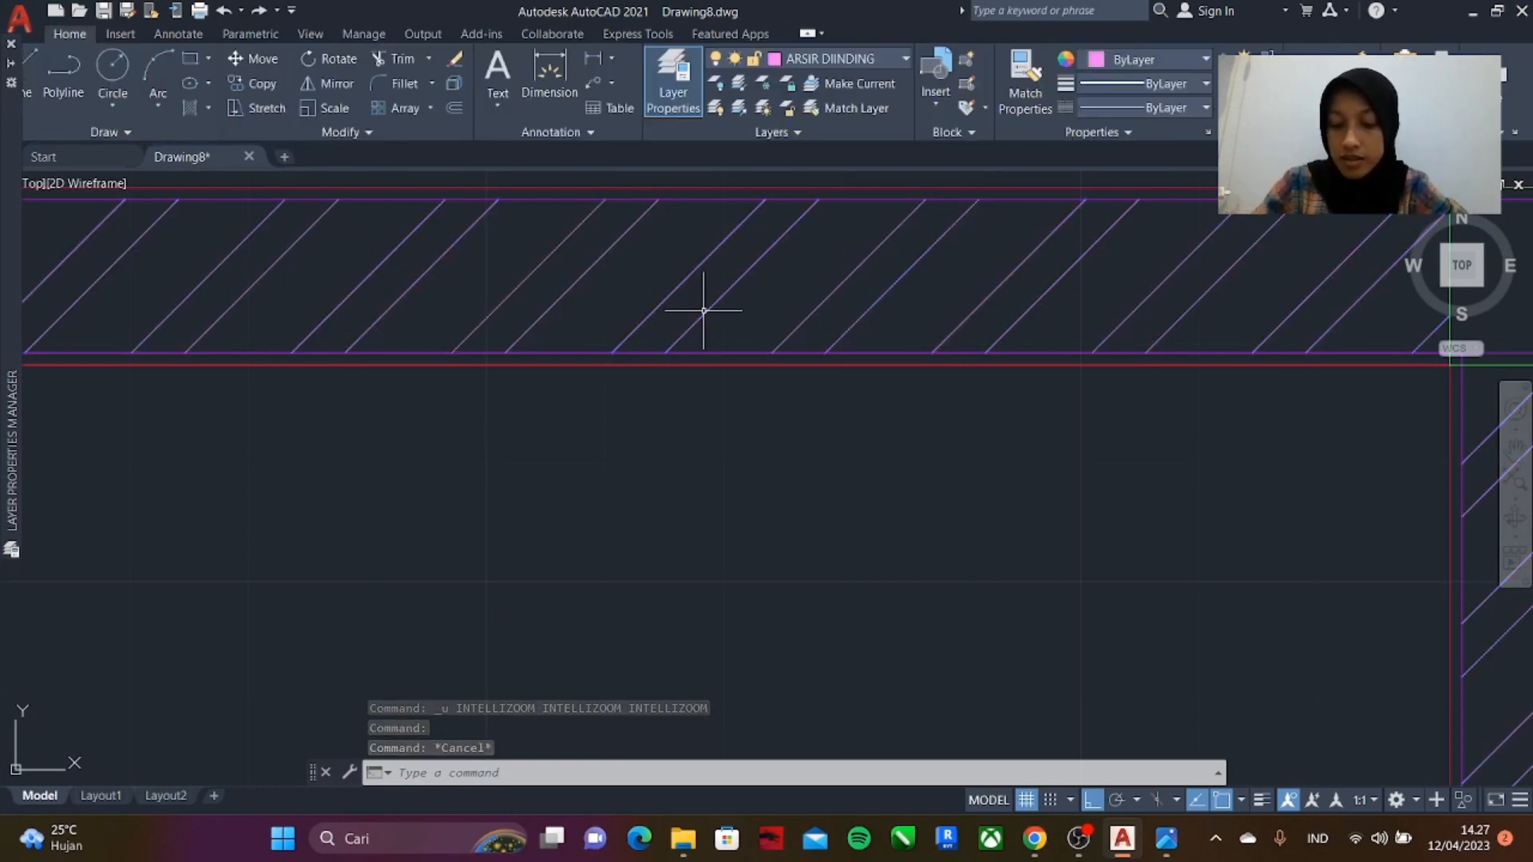
- Examine the wall hatching and the wall lines passing through the columns, especially at the plan's upper-left corner
scroll(703, 311, "down", 4)
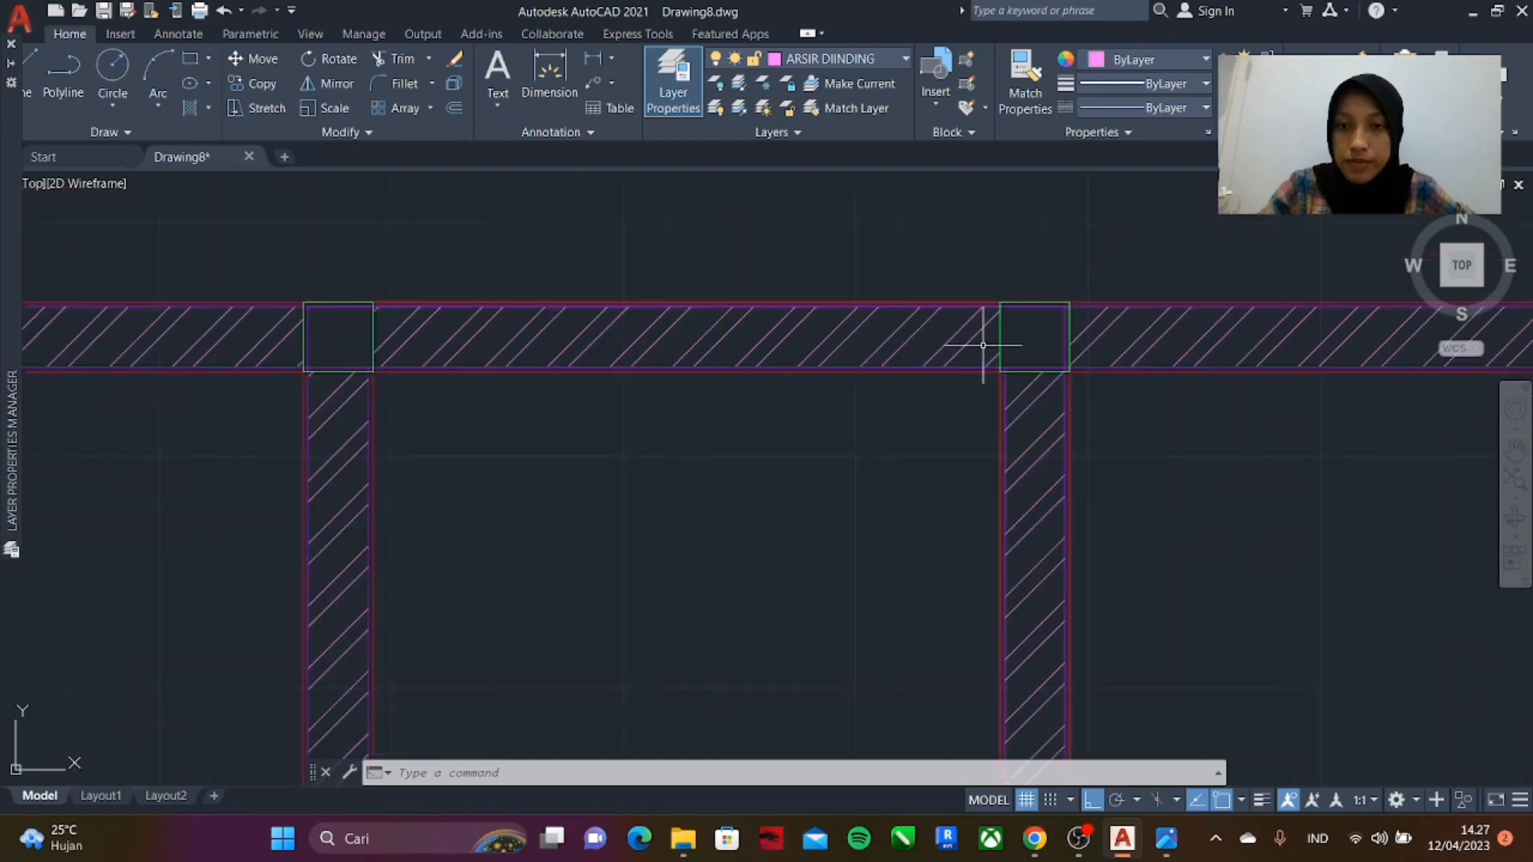
scroll(993, 335, "up", 8)
scroll(1039, 332, "down", 4)
scroll(951, 376, "down", 6)
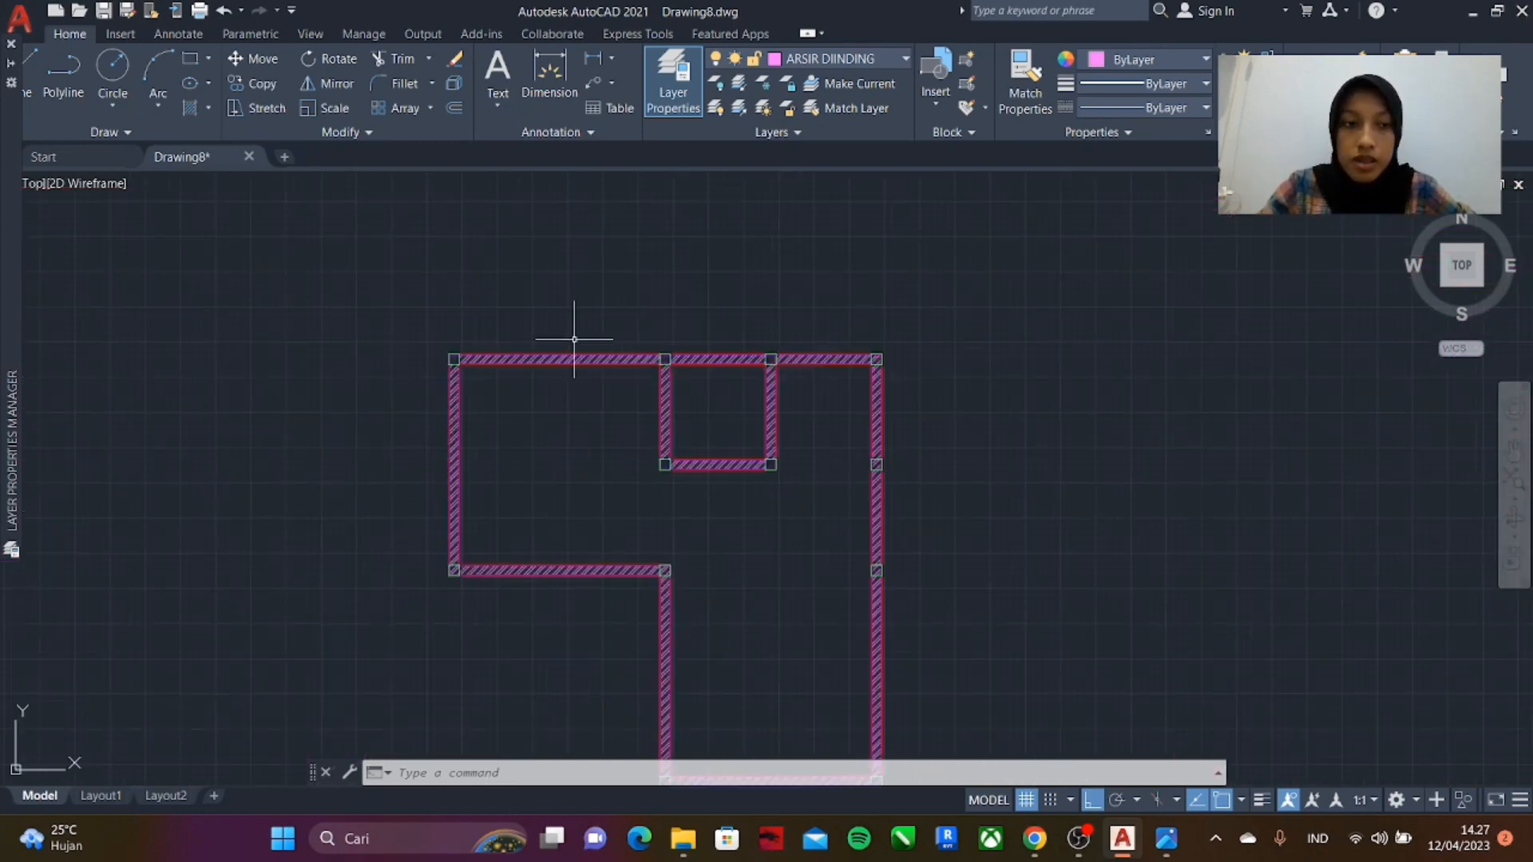
scroll(470, 362, "up", 6)
key("Escape")
key("Escape")
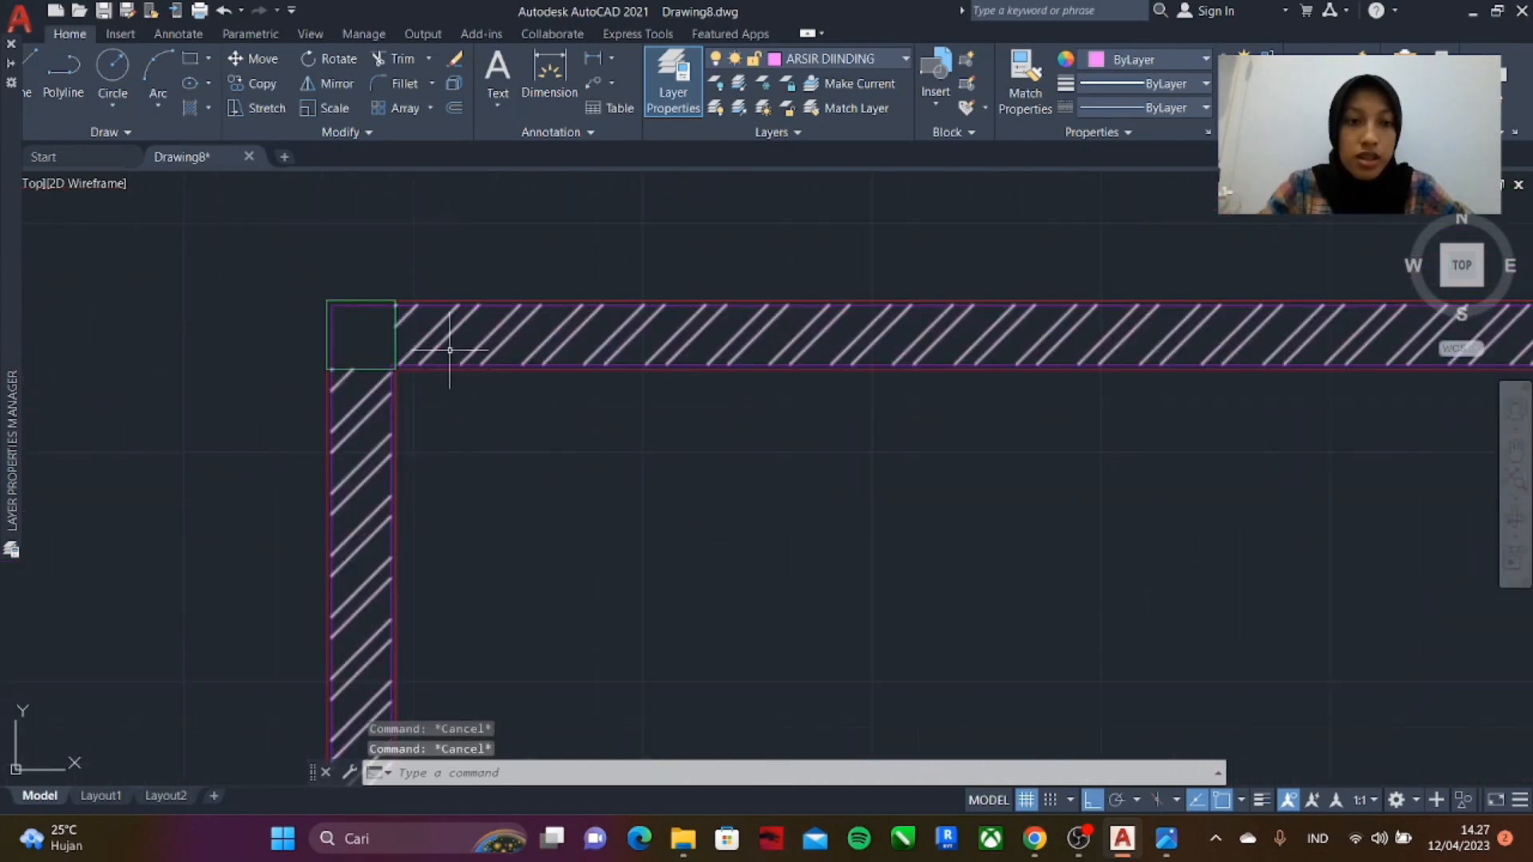
scroll(355, 339, "up", 8)
scroll(445, 393, "down", 4)
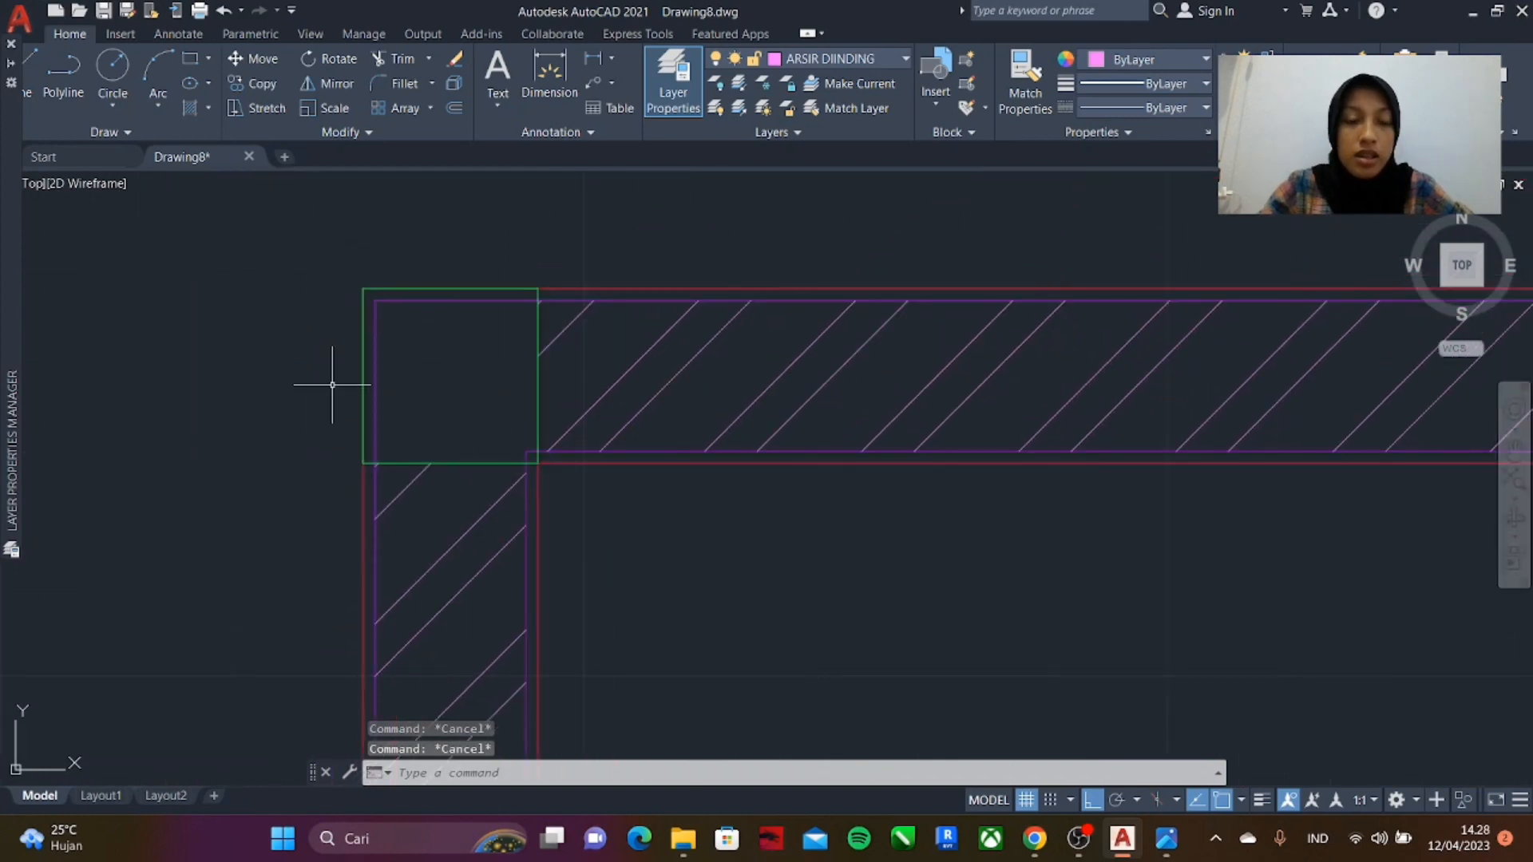
- Trim the inner wall layer's lines inside the column at the plan's upper-left corner
scroll(387, 296, "up", 4)
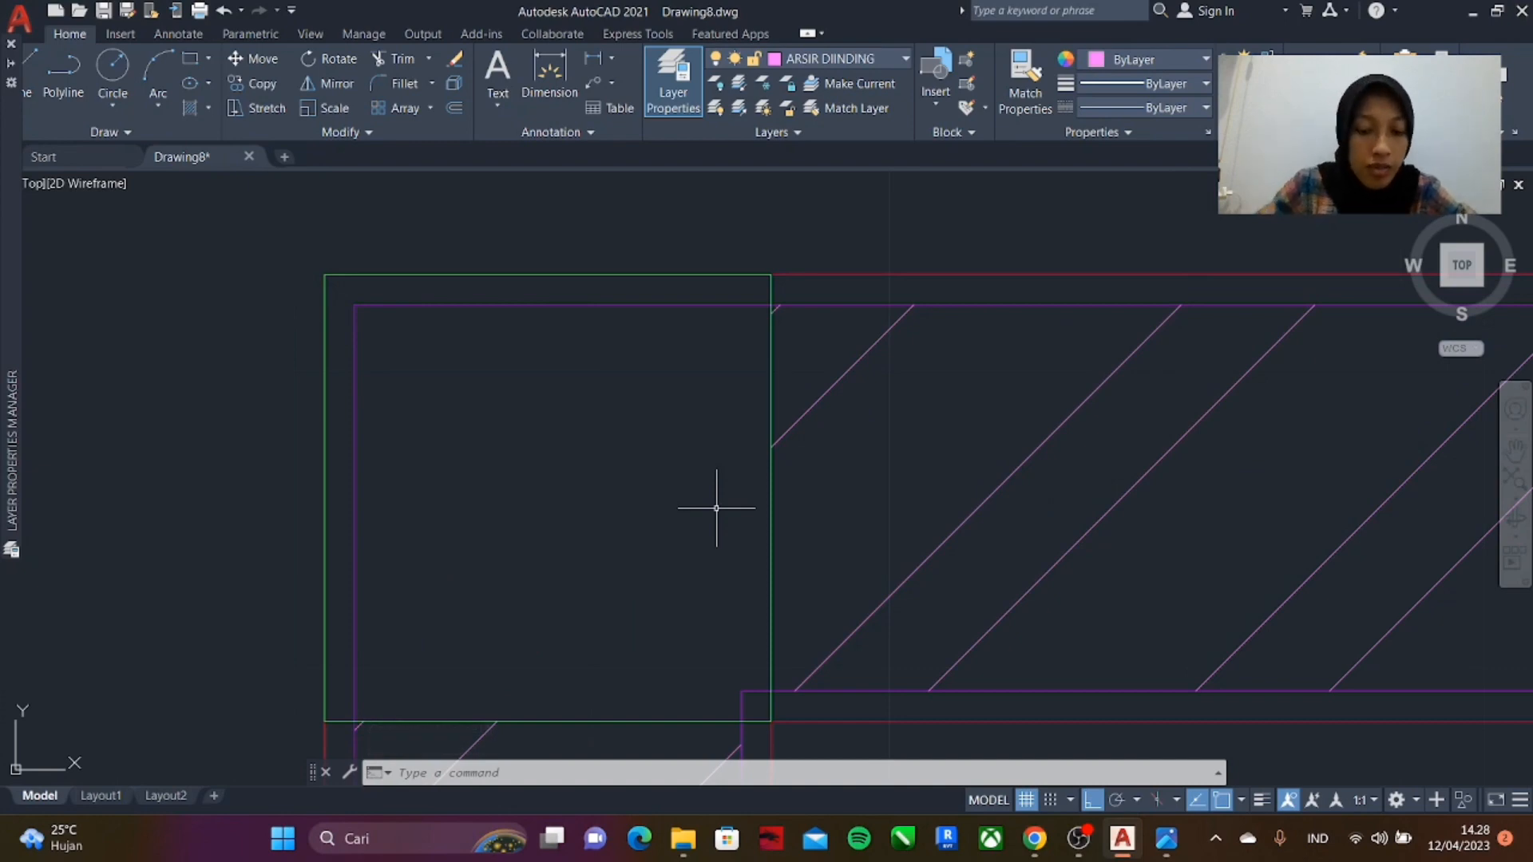
type("TR")
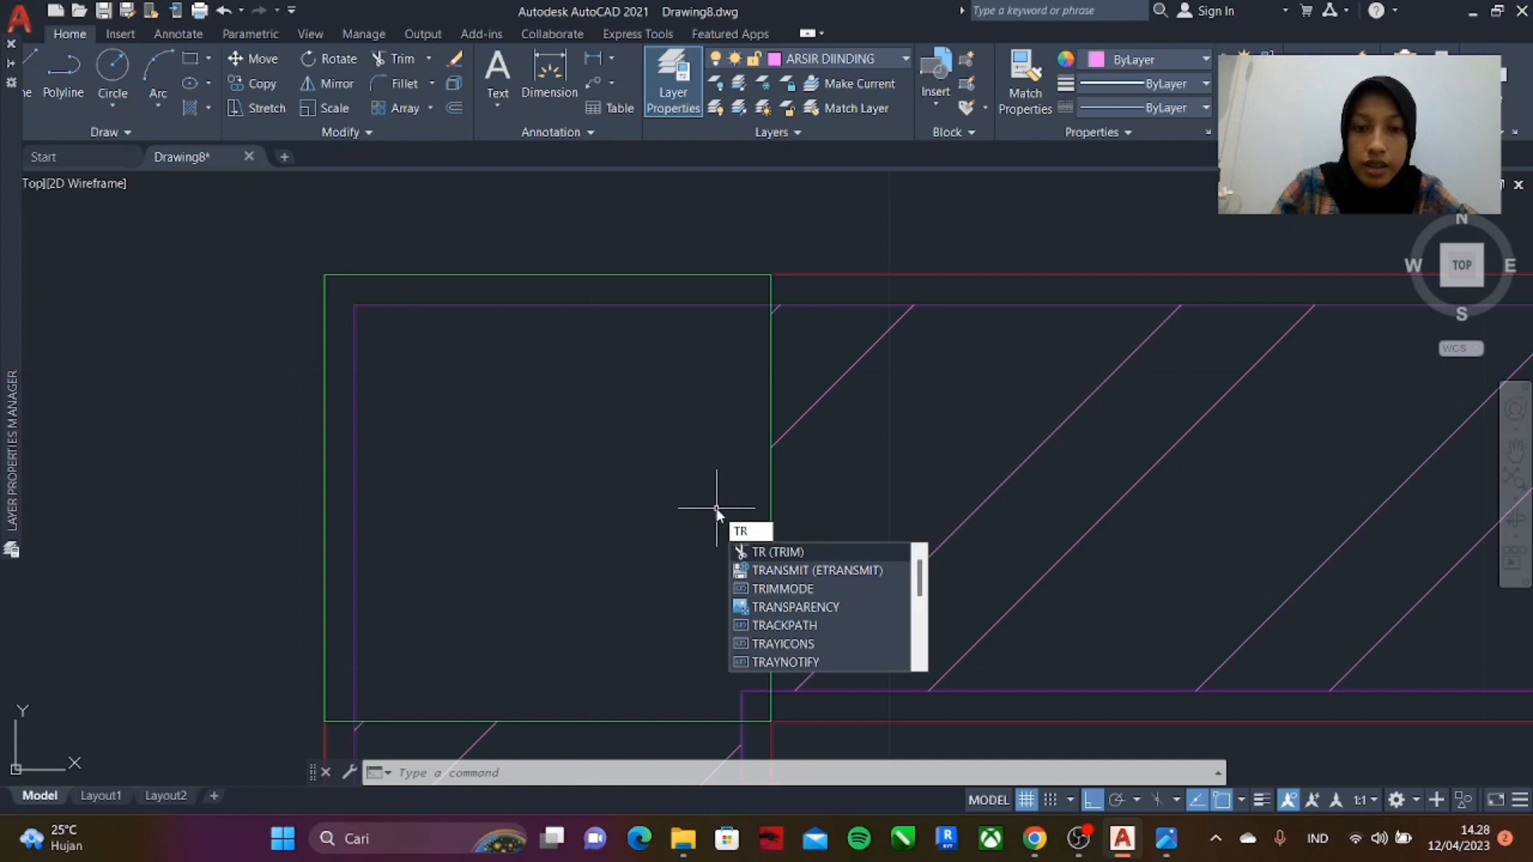
key("Return")
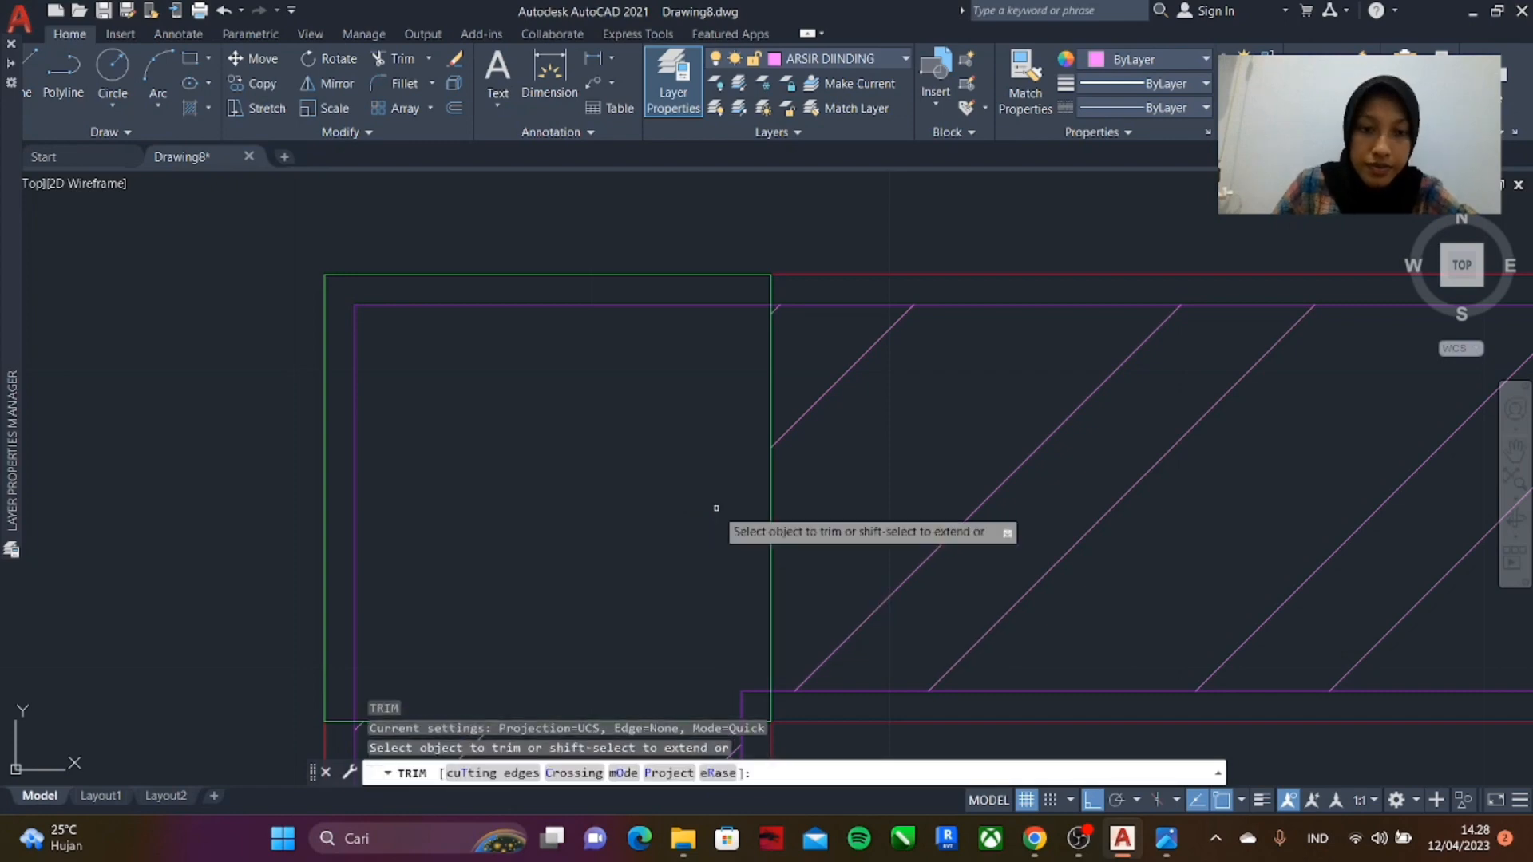
left_click(643, 304)
left_click(354, 344)
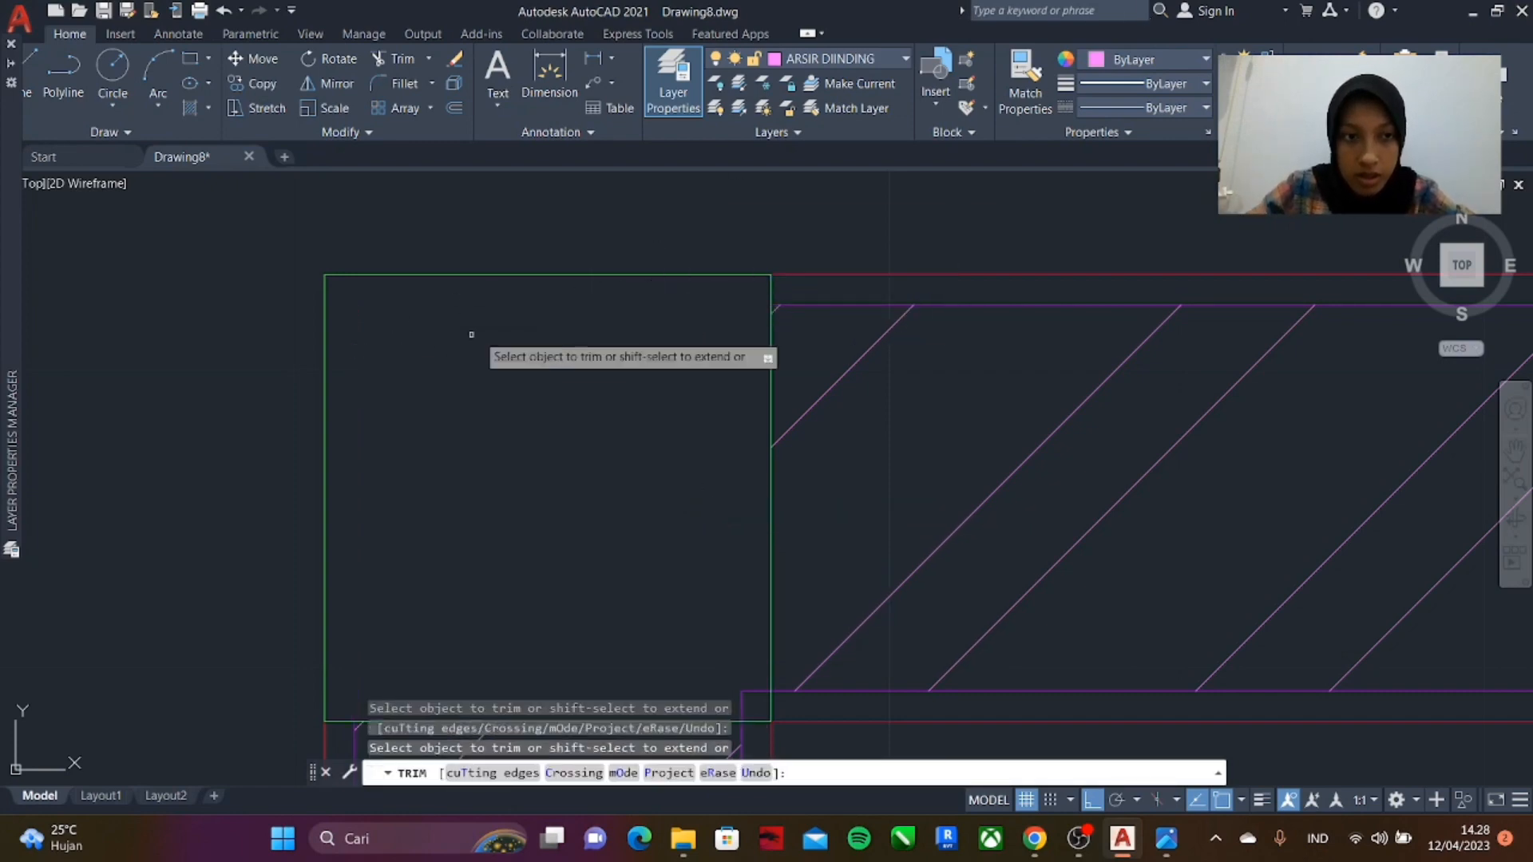
scroll(578, 412, "down", 4)
scroll(578, 413, "up", 4)
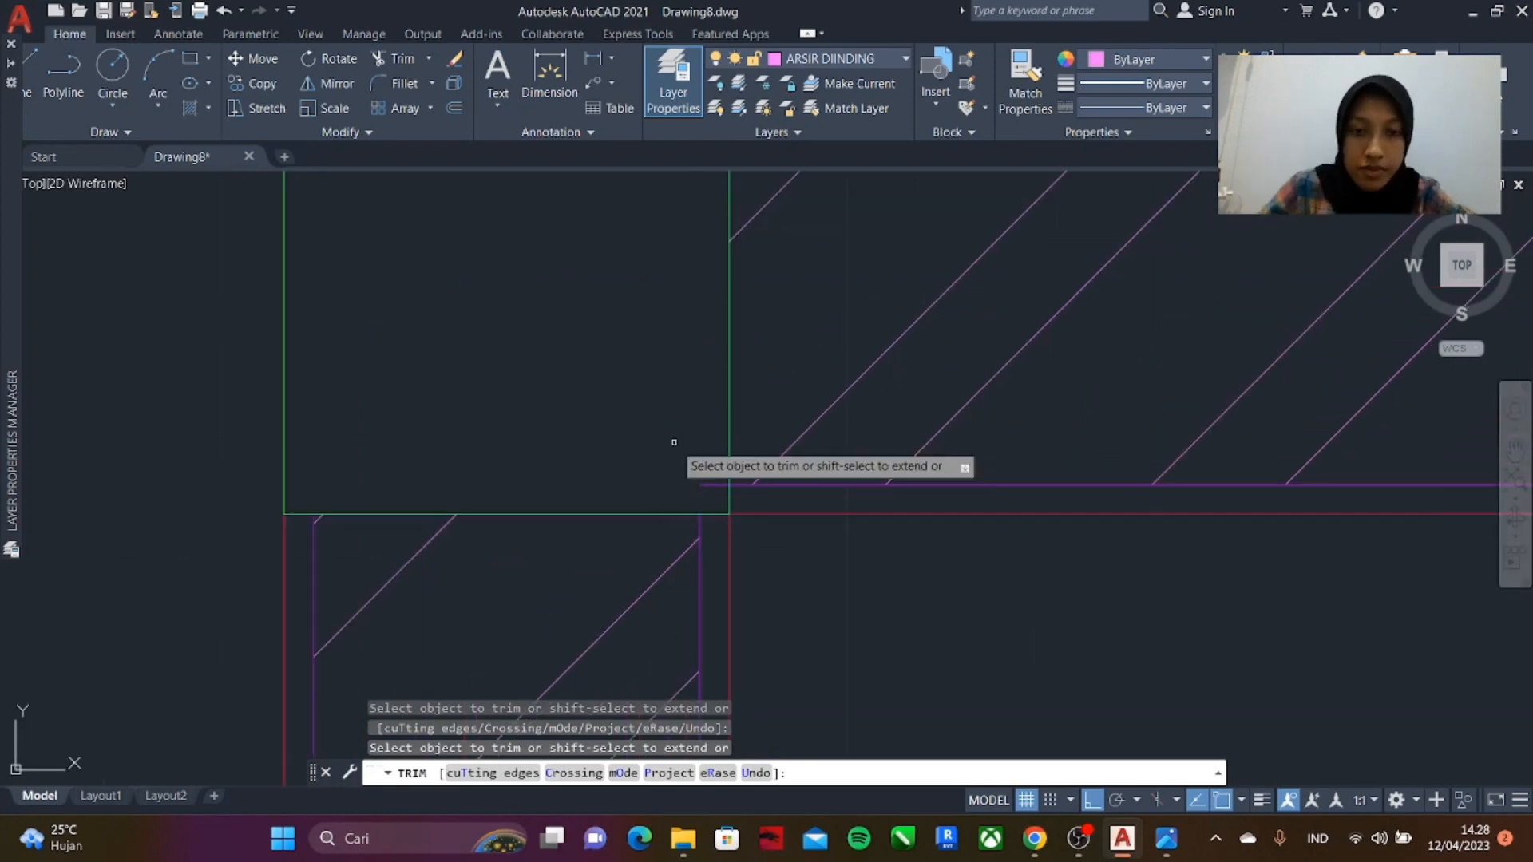
- Trim the wall lines crossing the columns along the plan's top wall, starting at the inner square's upper-left column
scroll(715, 395, "down", 4)
scroll(655, 425, "up", 3)
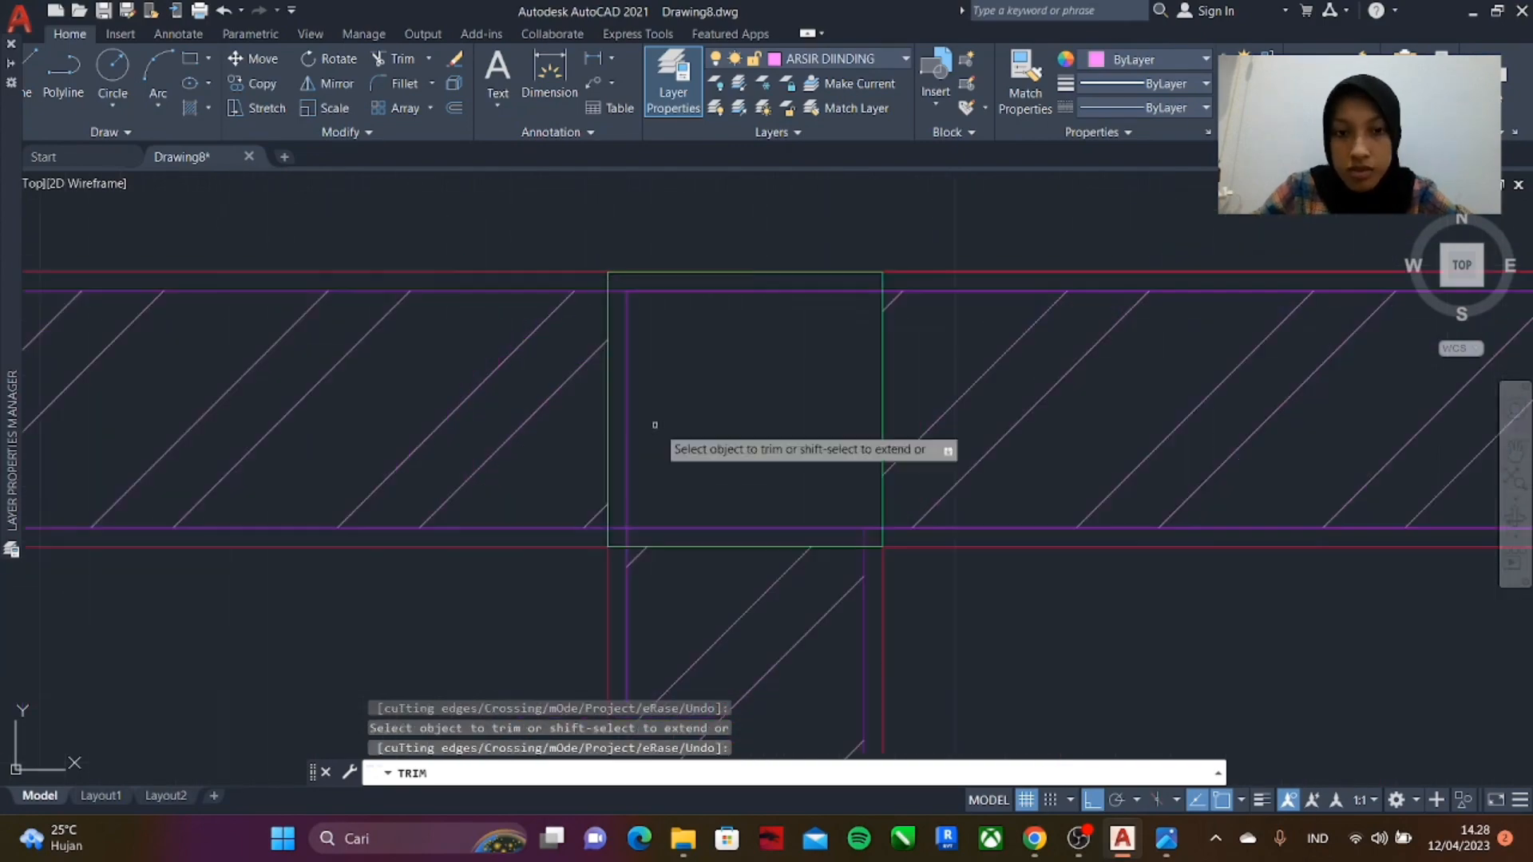
scroll(679, 438, "up", 2)
left_click_drag(578, 198, 976, 604)
scroll(976, 605, "down", 4)
scroll(998, 479, "up", 4)
left_click_drag(899, 424, 1056, 226)
scroll(1056, 231, "down", 4)
scroll(959, 279, "up", 3)
scroll(858, 319, "down", 5)
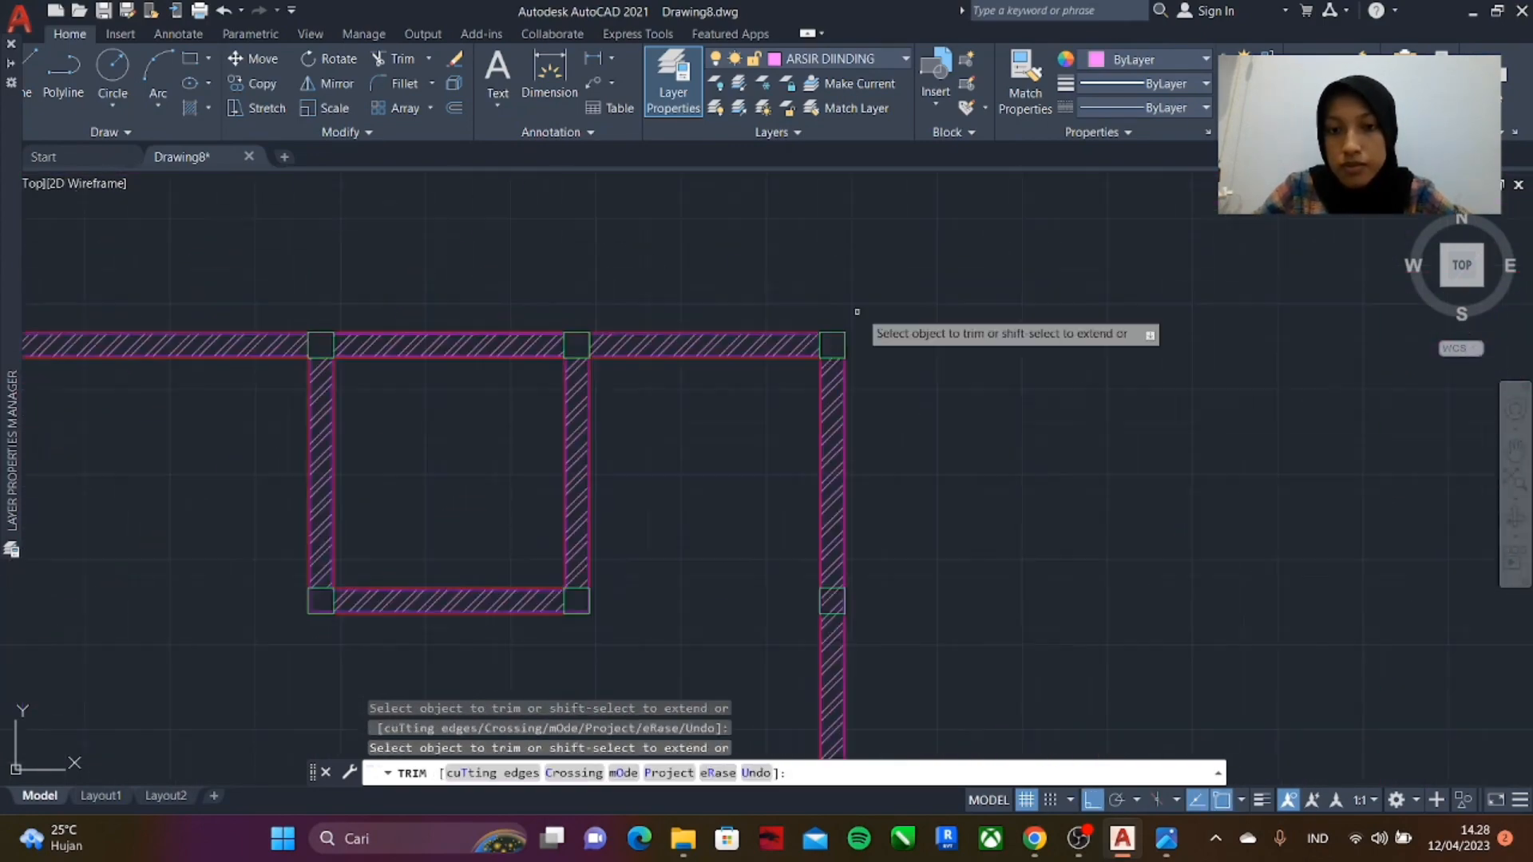
- Trim the wall lines and hatch inside the columns along the plan's right wall
scroll(847, 591, "up", 4)
scroll(926, 479, "down", 5)
scroll(903, 589, "up", 5)
scroll(886, 551, "down", 5)
scroll(918, 479, "up", 5)
left_click_drag(918, 424, 1045, 605)
scroll(1046, 604, "down", 5)
- Trim the wall lines and hatch inside the inner square's lower columns, starting with its lower-left column
scroll(715, 532, "up", 5)
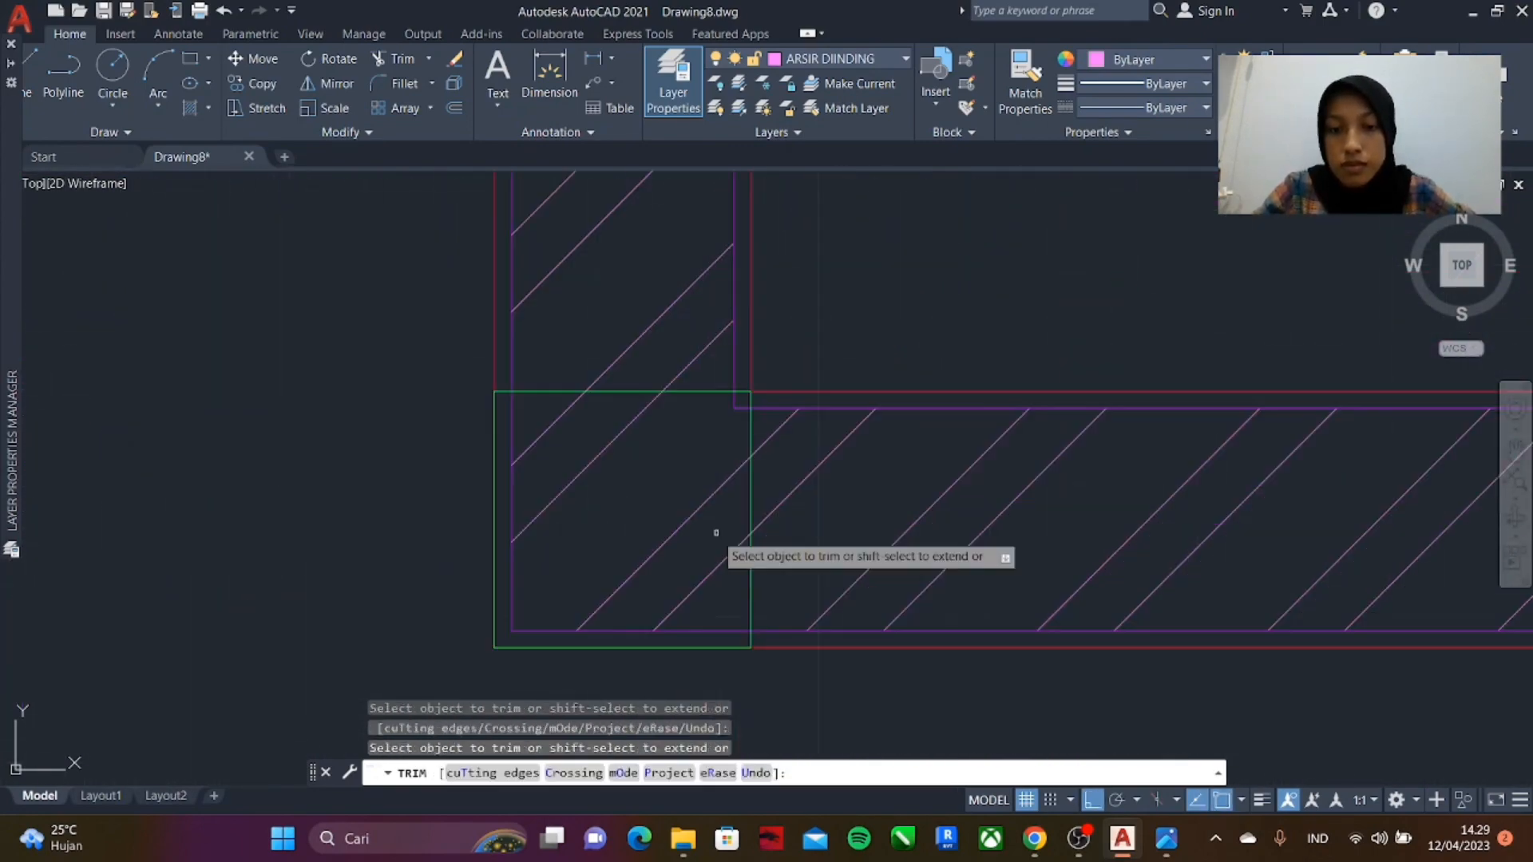
left_click_drag(716, 532, 543, 447)
scroll(679, 511, "down", 5)
scroll(768, 349, "up", 5)
left_click_drag(769, 349, 855, 443)
scroll(736, 453, "down", 5)
left_click_drag(731, 431, 567, 391)
scroll(758, 435, "down", 5)
scroll(1032, 383, "up", 4)
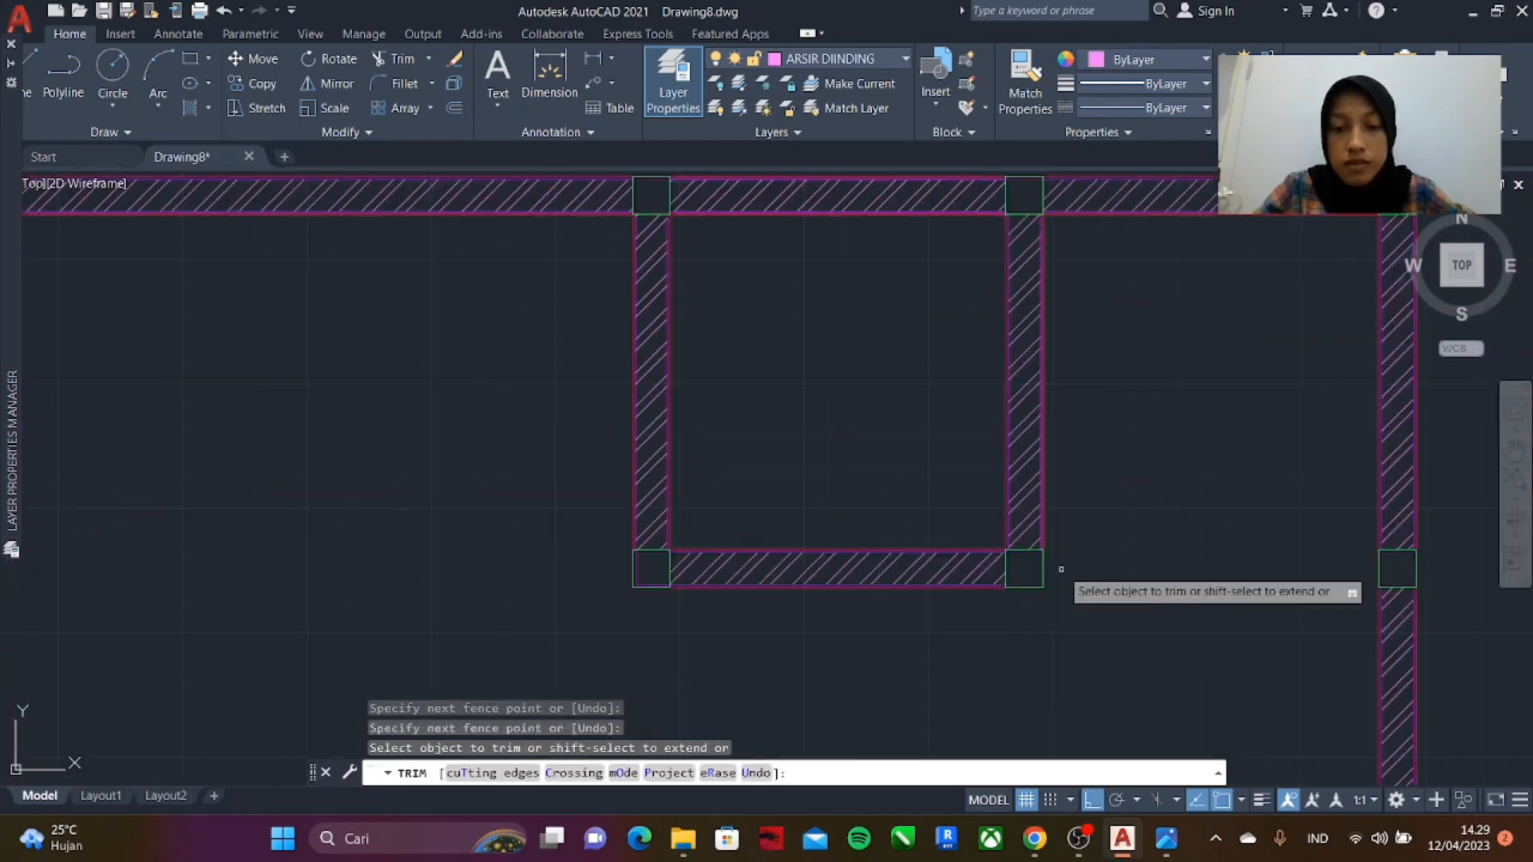
scroll(850, 284, "down", 4)
scroll(981, 584, "up", 5)
scroll(607, 314, "down", 5)
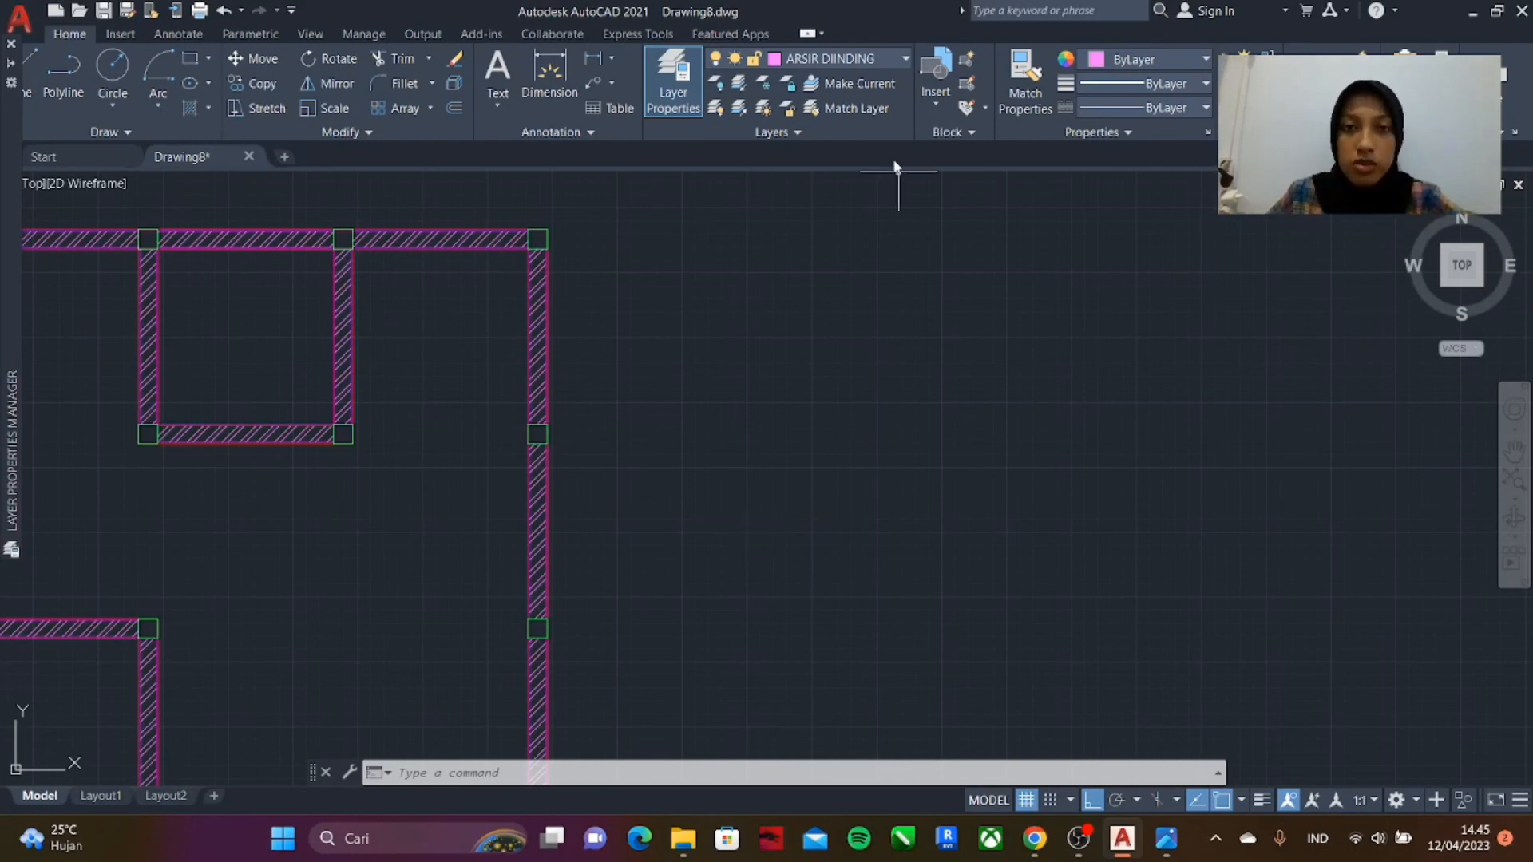
- Make KUSEN the current layer for drawing the door frame
left_click(900, 60)
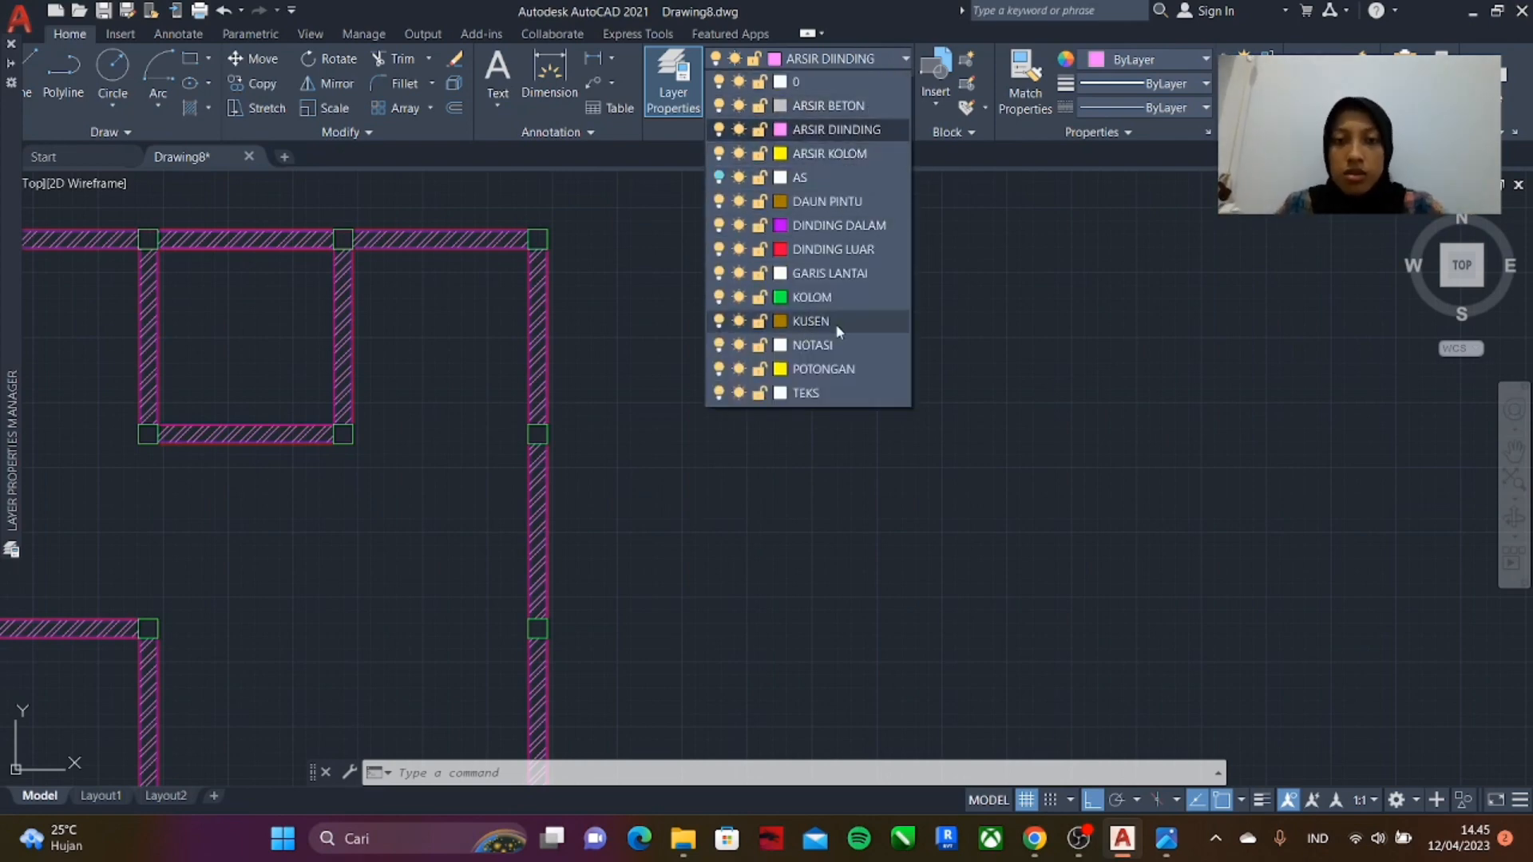
left_click(811, 321)
scroll(639, 287, "down", 2)
scroll(667, 278, "up", 4)
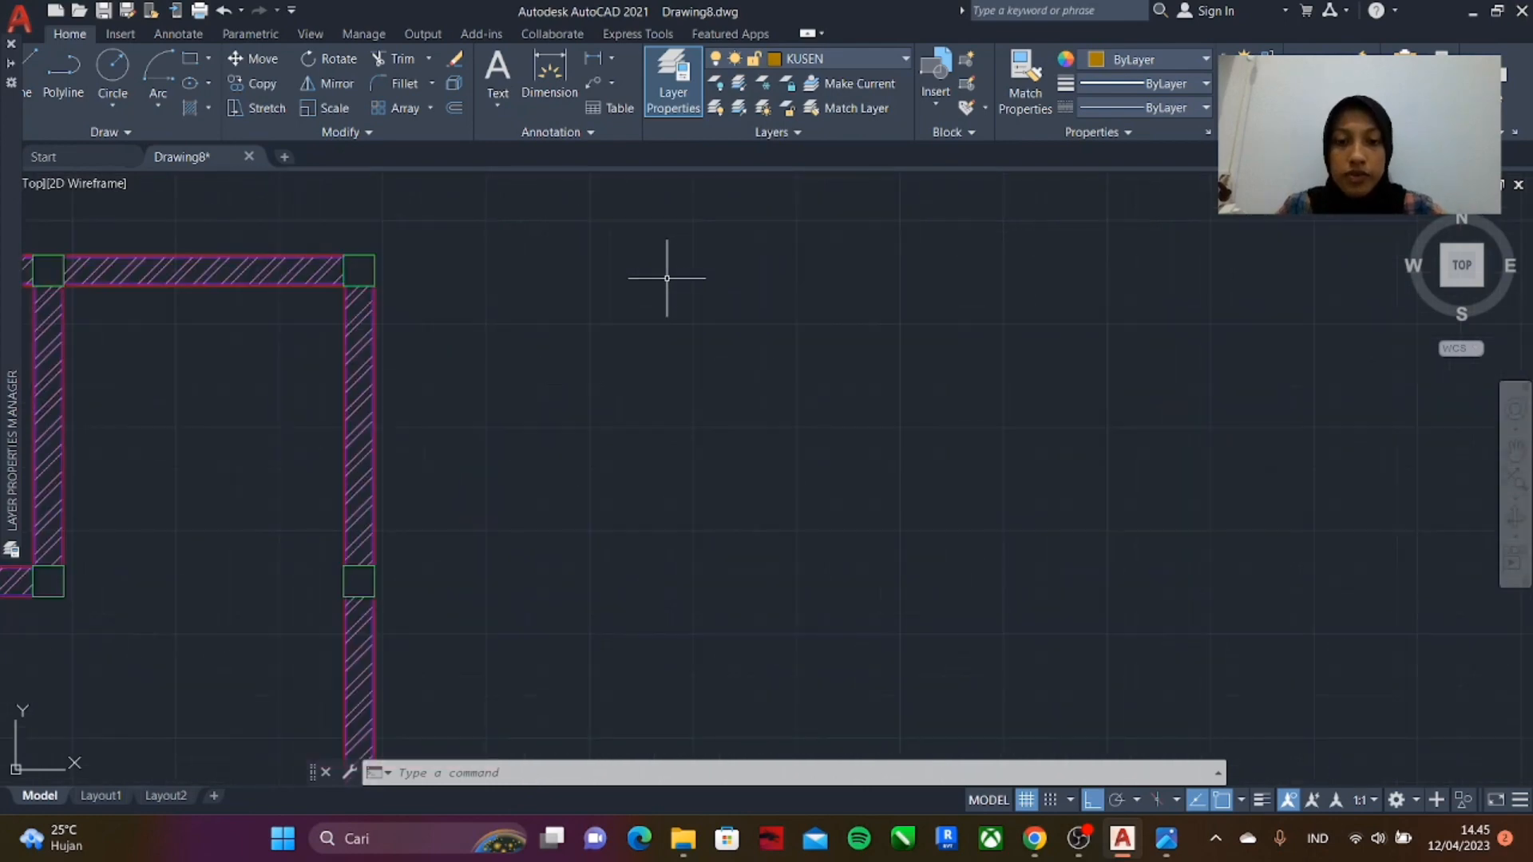
type("PL")
key("Return")
key("Escape")
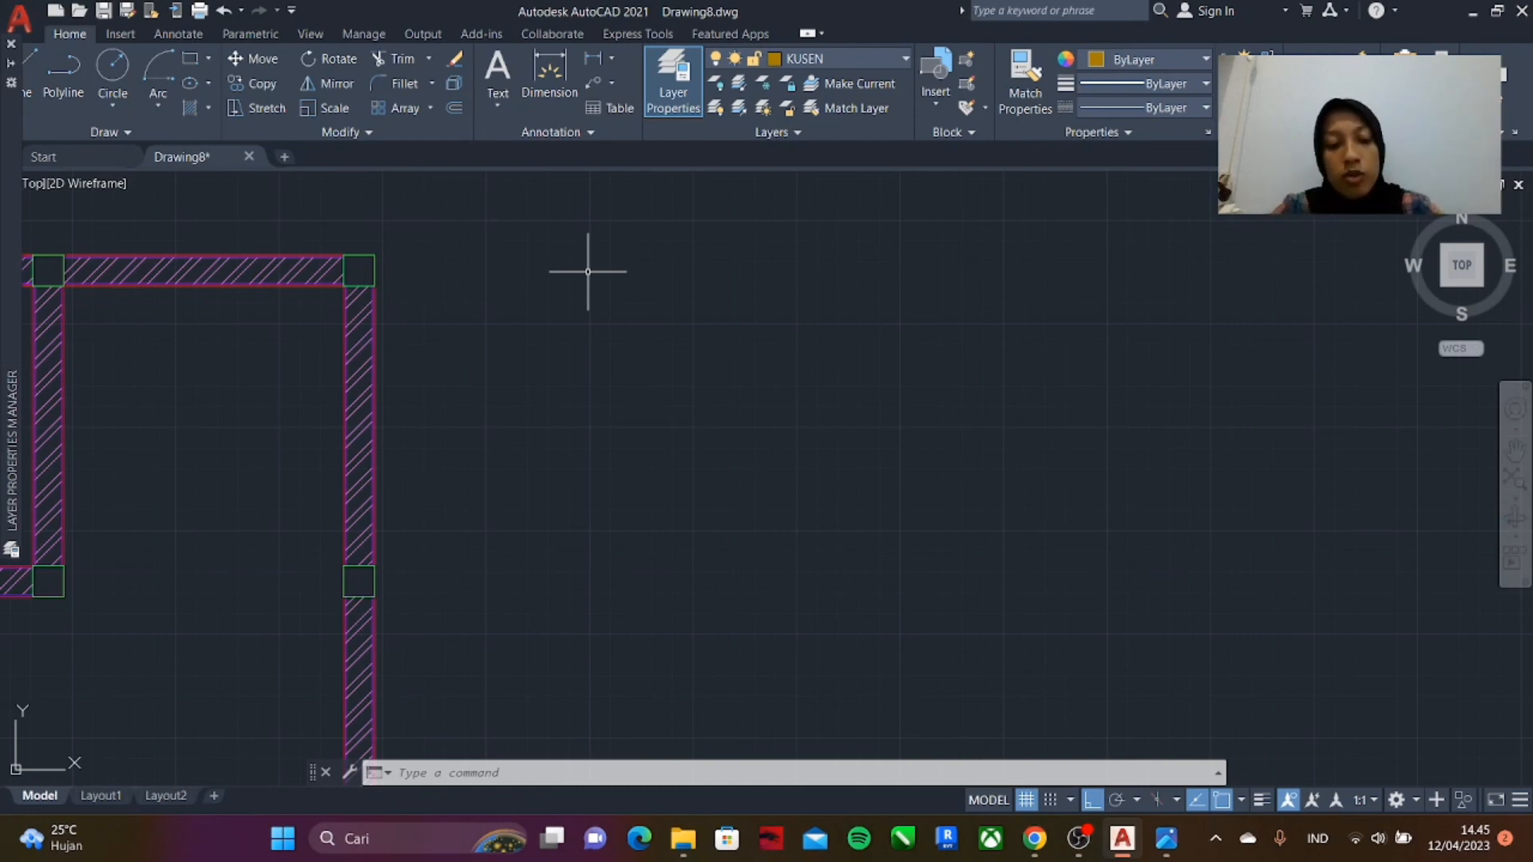
type("RE")
key("BackSpace")
key("BackSpace")
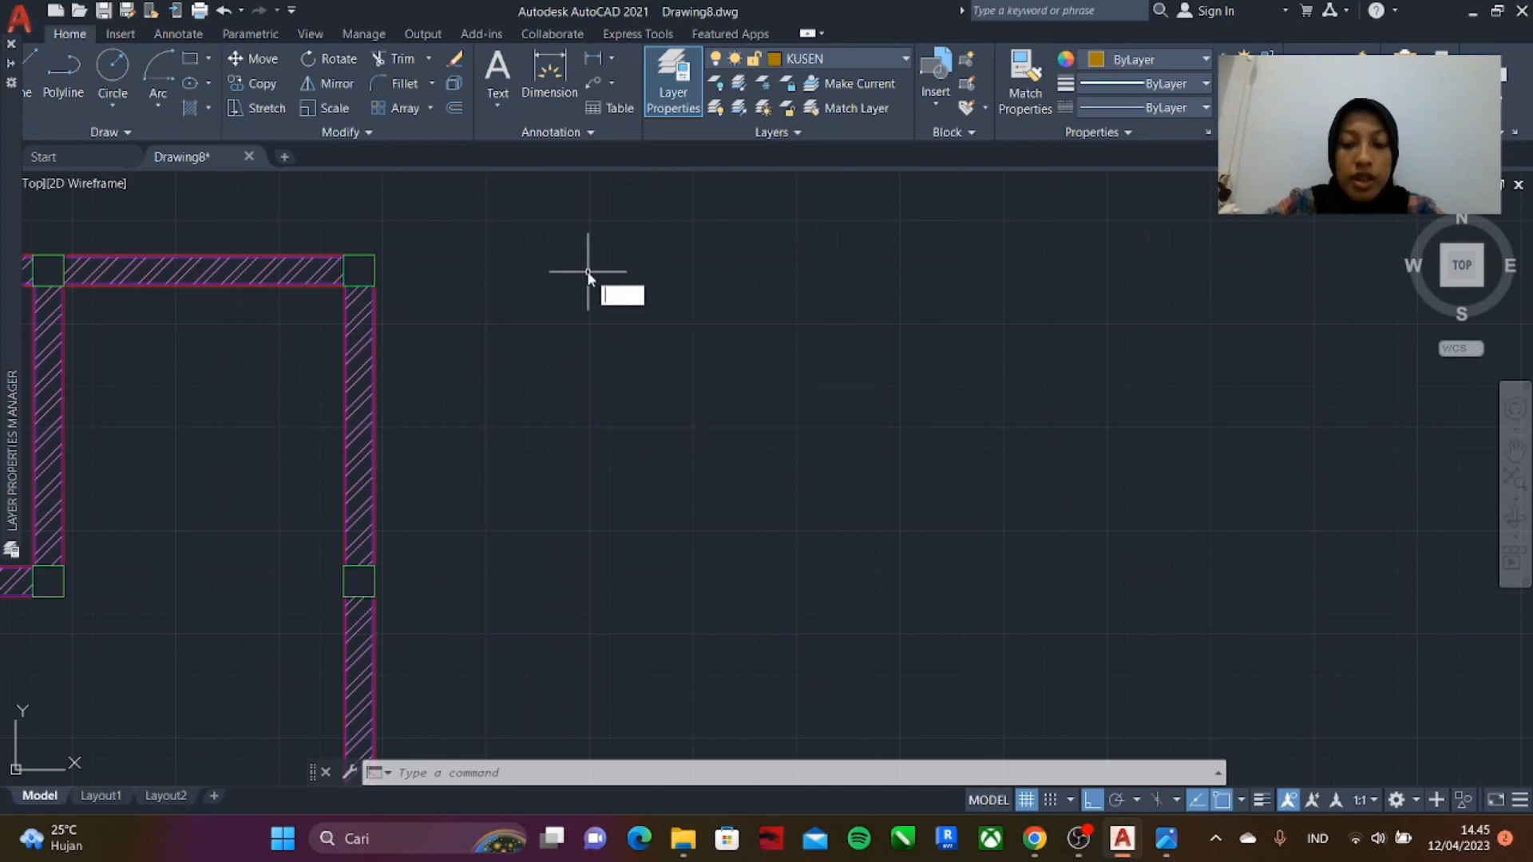
- Draw a closed rectangular polyline 5 wide and 15 high in the empty area beyond the plan's upper-right corner as a door jamb
type("pl")
key("Return")
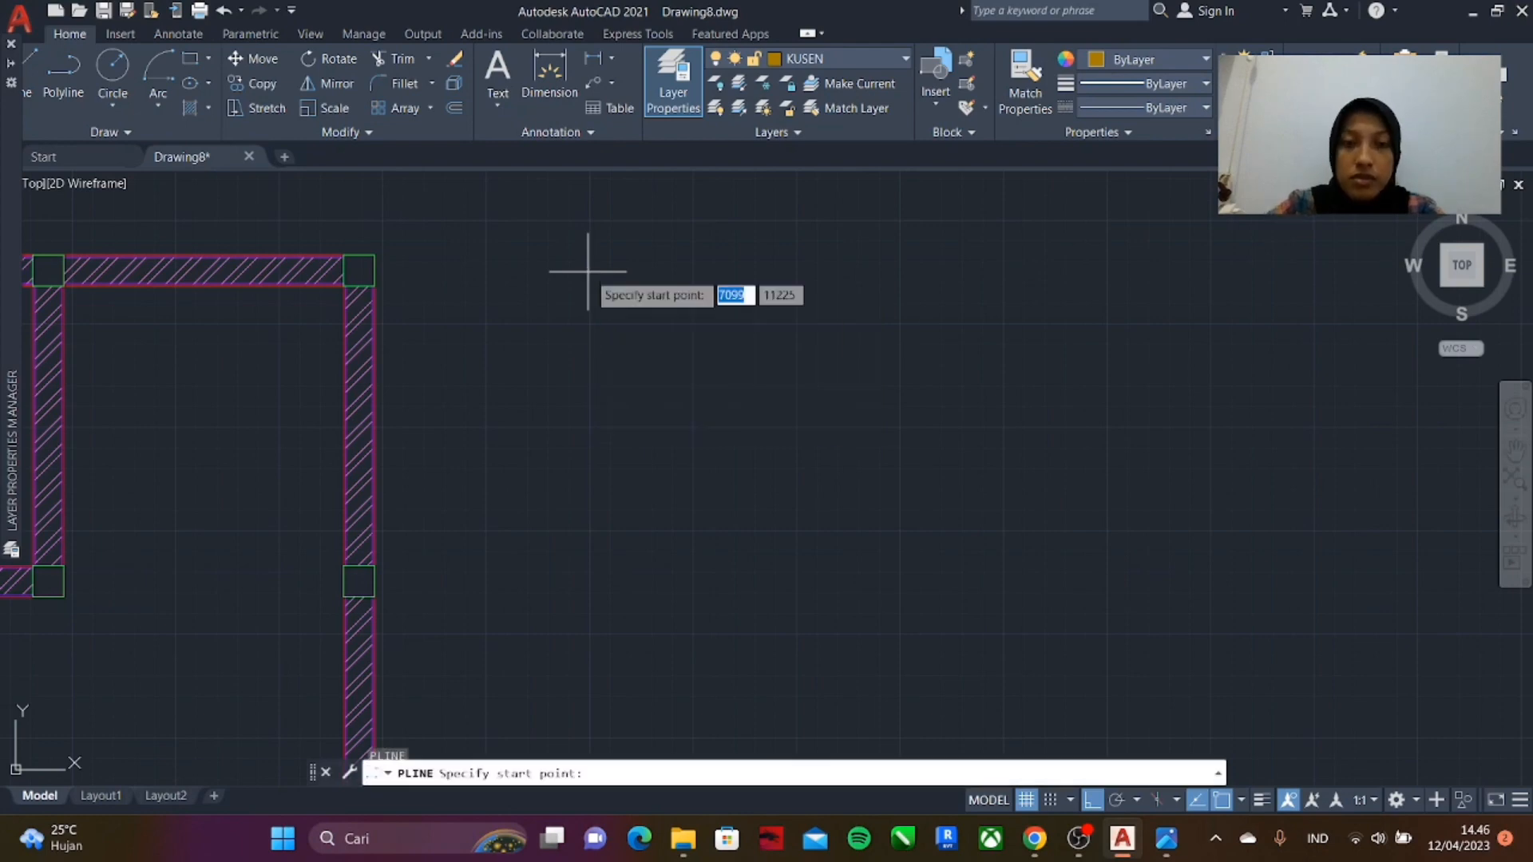
scroll(607, 248, "up", 2)
left_click(603, 257)
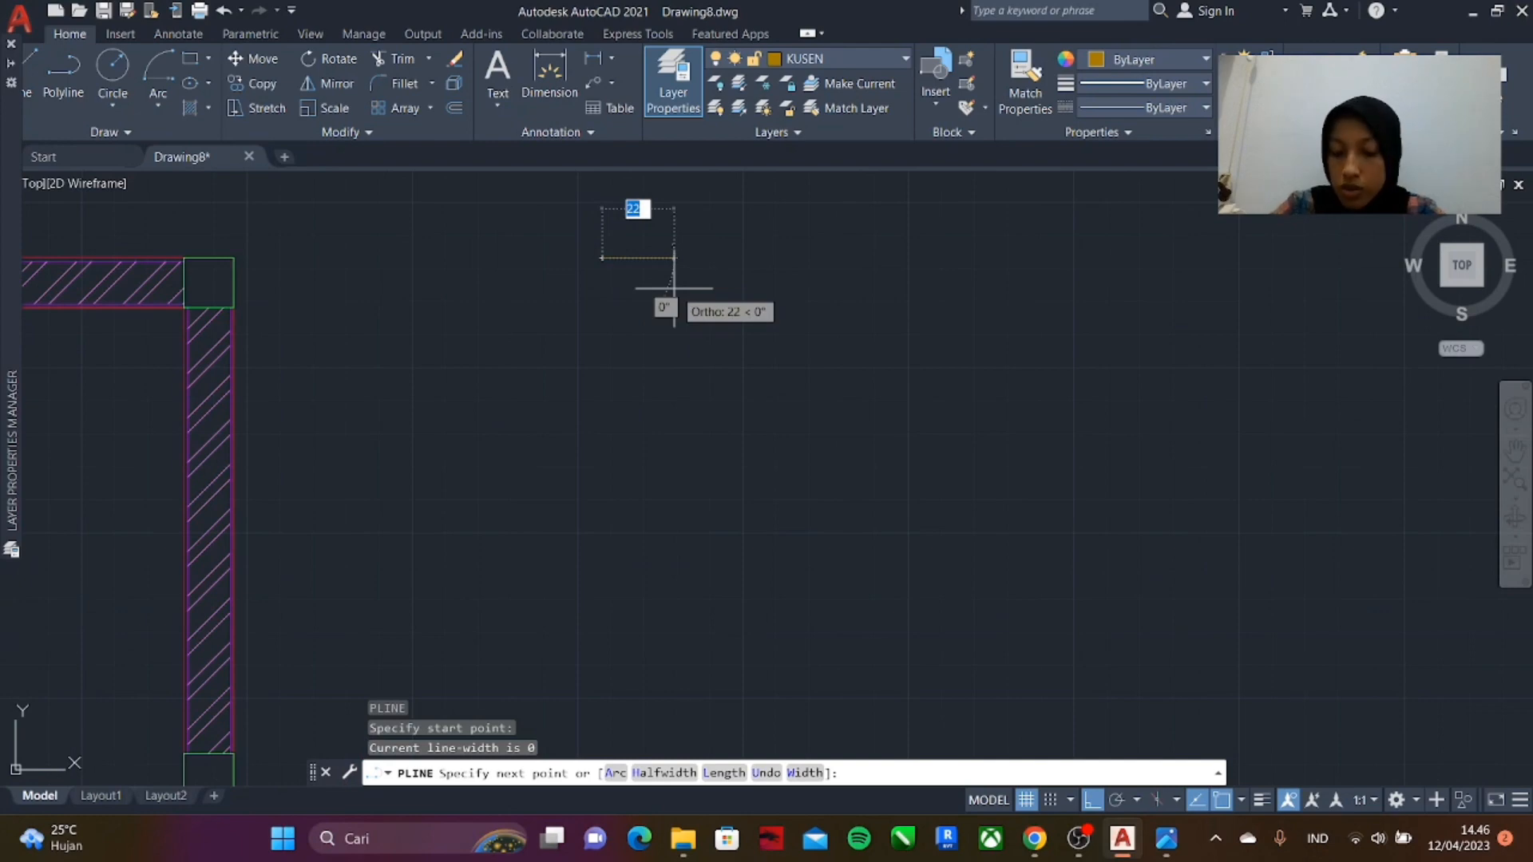
type("5")
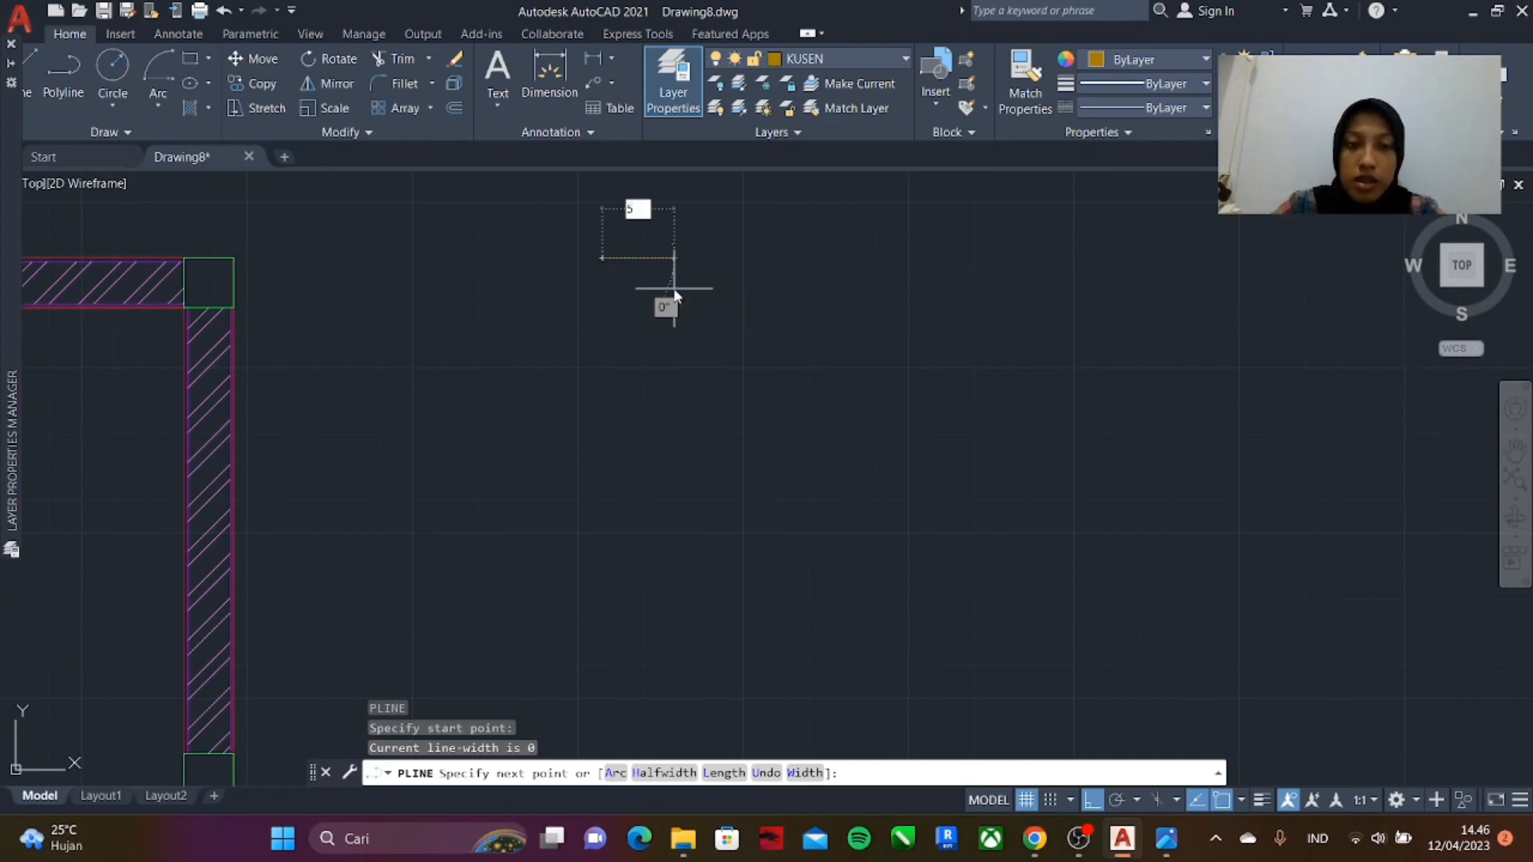
key("Return")
type("1")
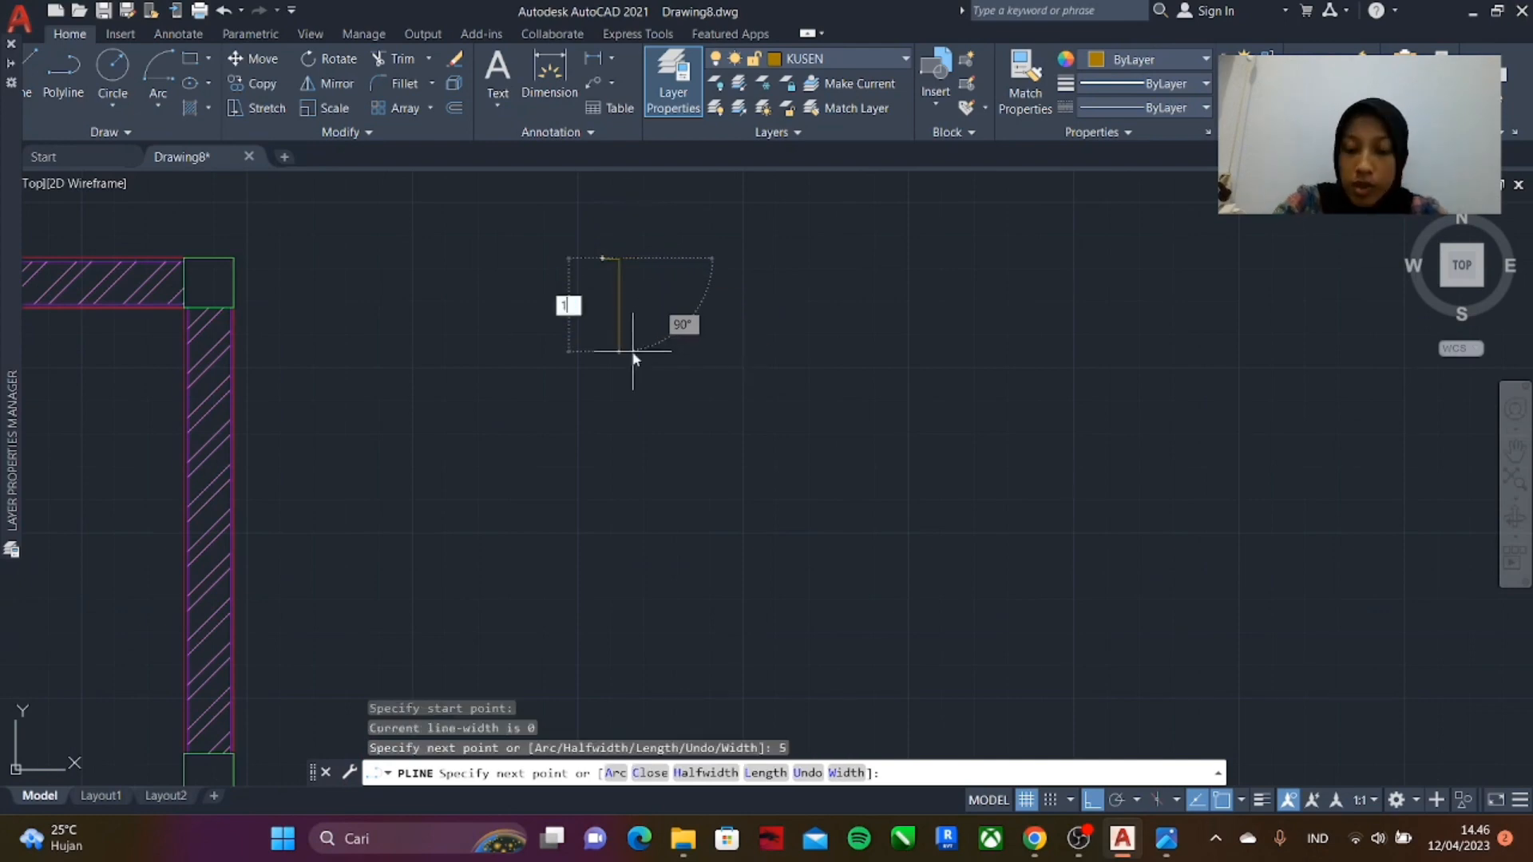
type("5")
key("Return")
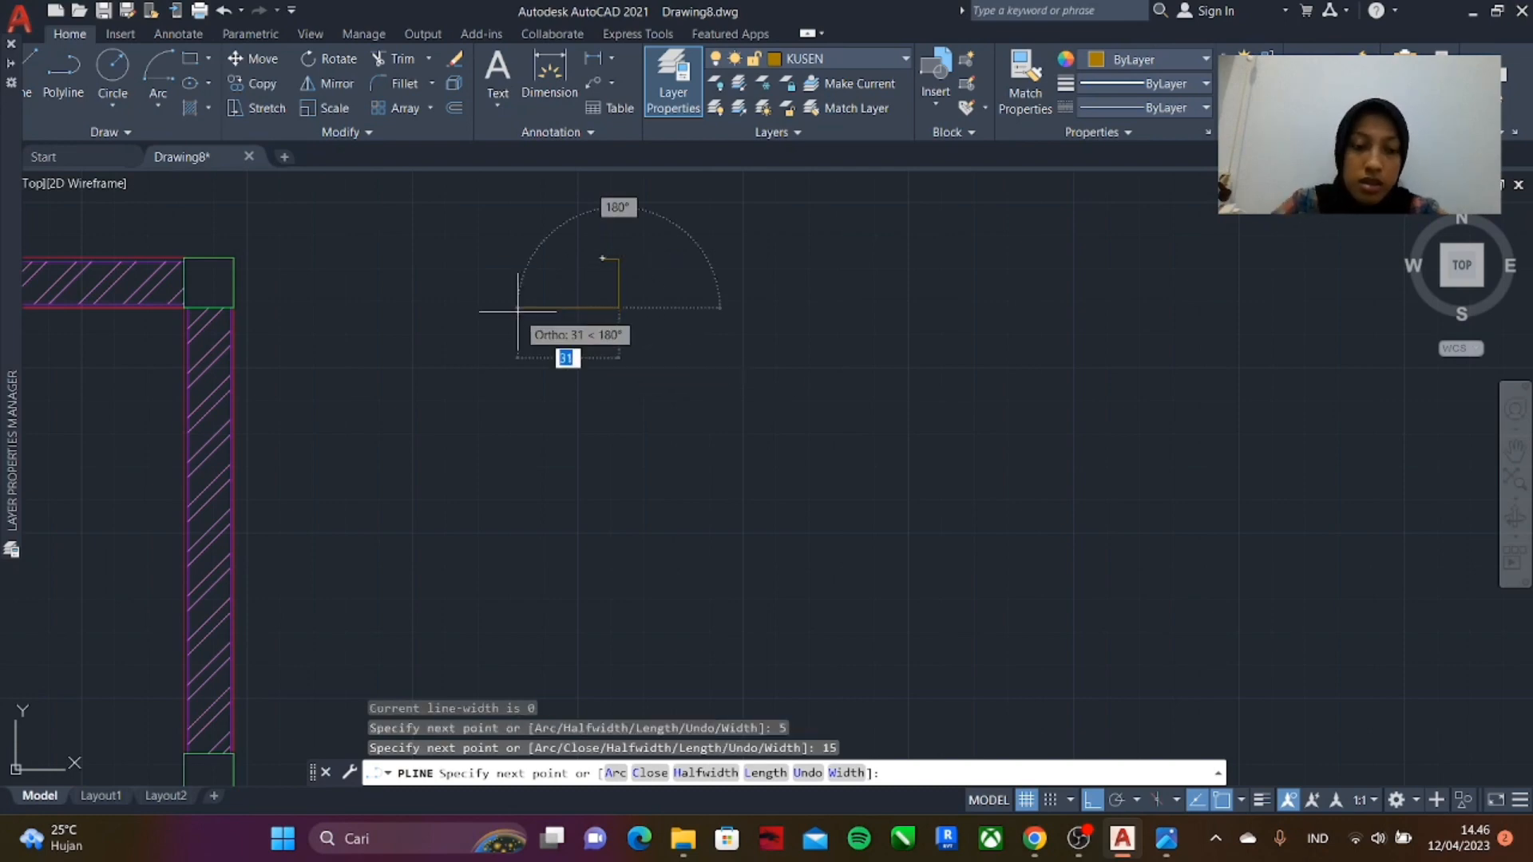
type("5")
key("Return")
type("c")
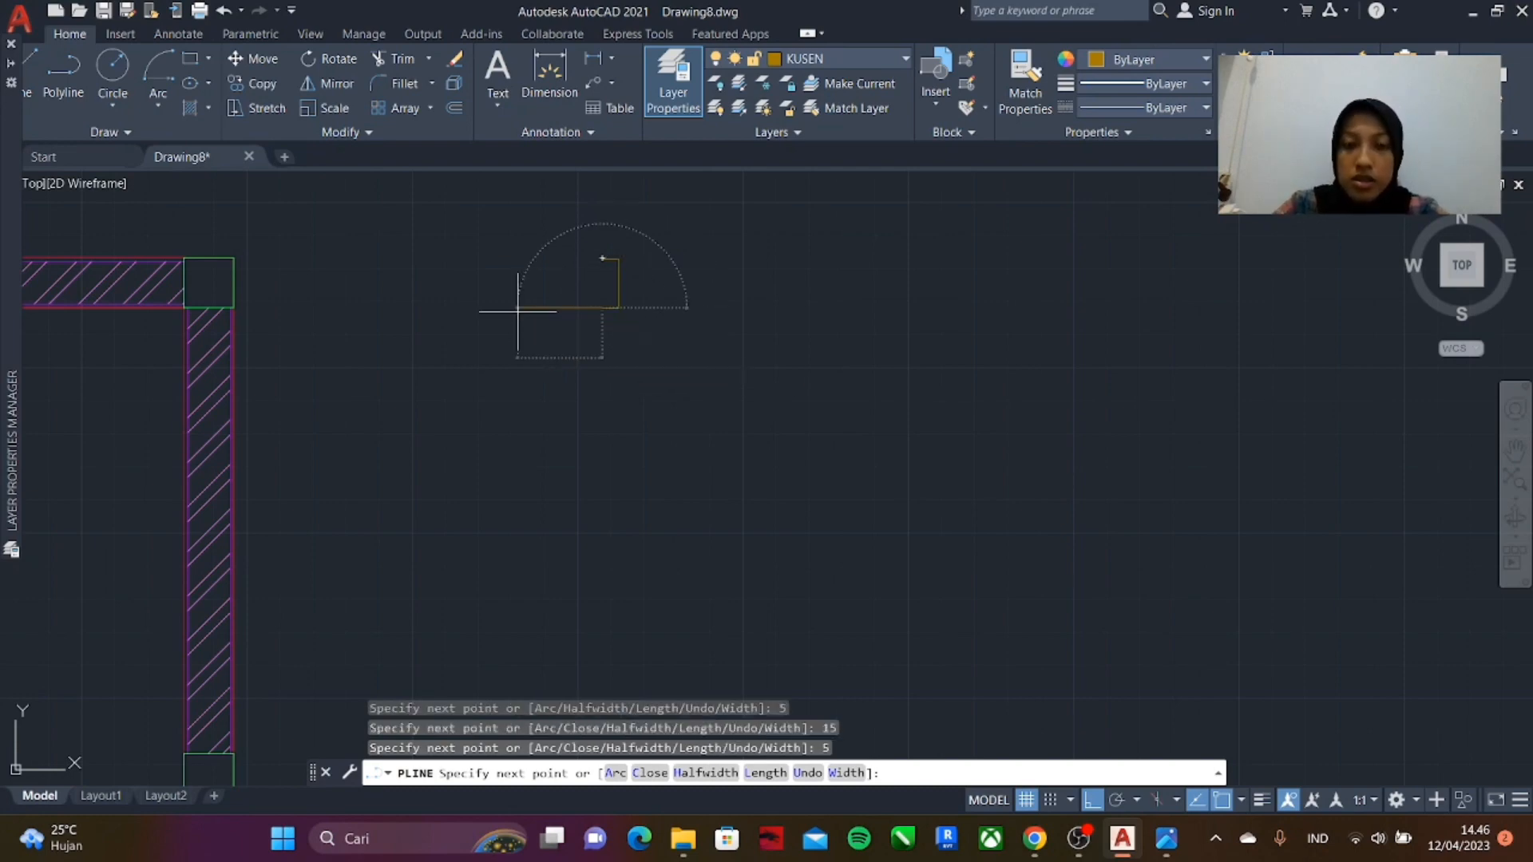
key("Return")
- Draw a horizontal polyline 80 long to the right from the jamb's lower-right corner as the door threshold
scroll(742, 272, "down", 3)
scroll(741, 272, "up", 4)
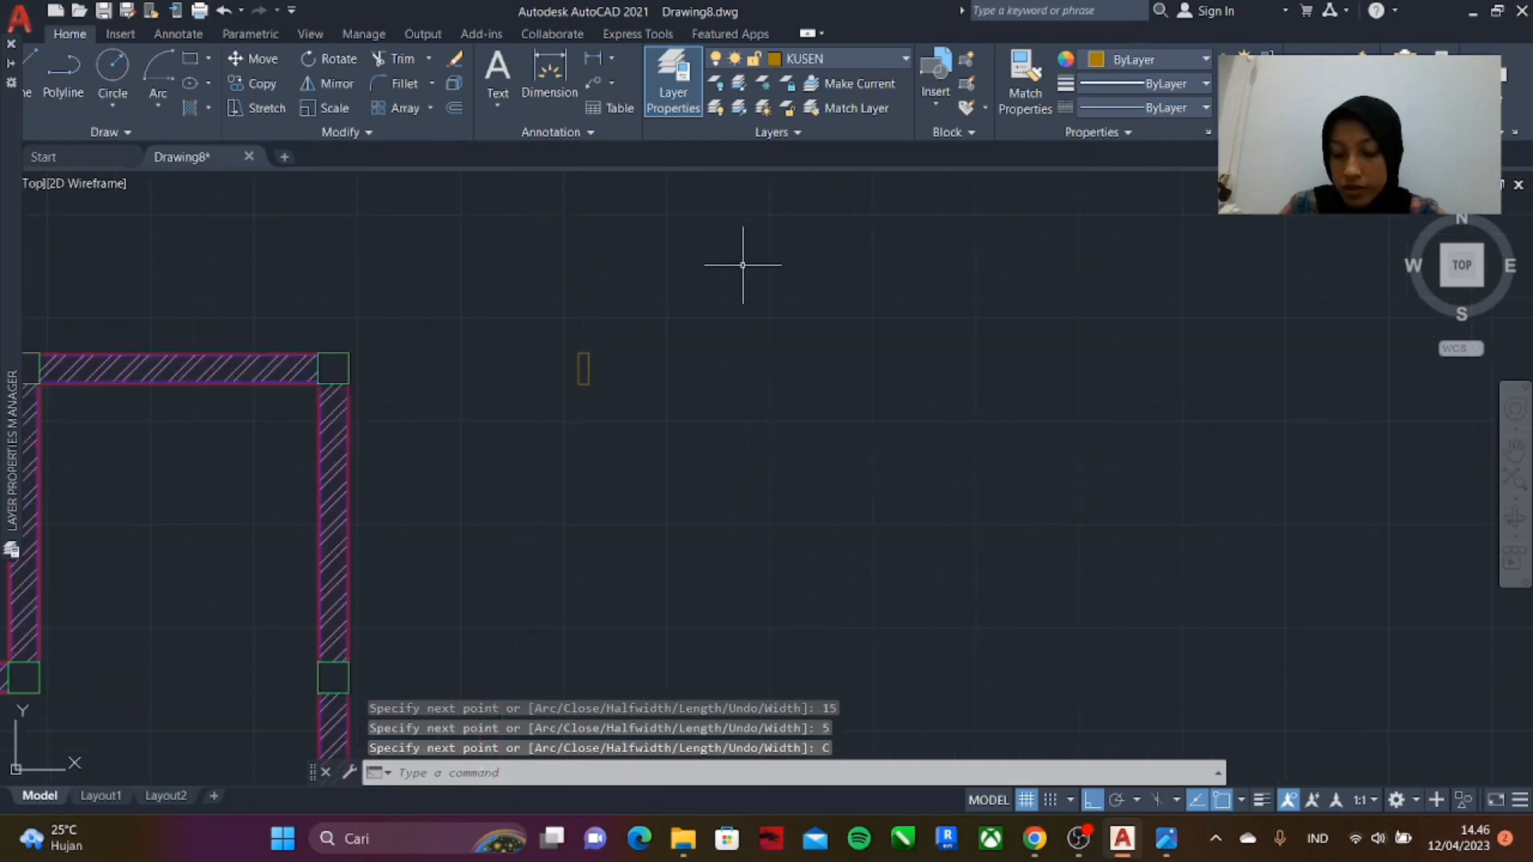
scroll(623, 444, "down", 2)
scroll(623, 444, "up", 2)
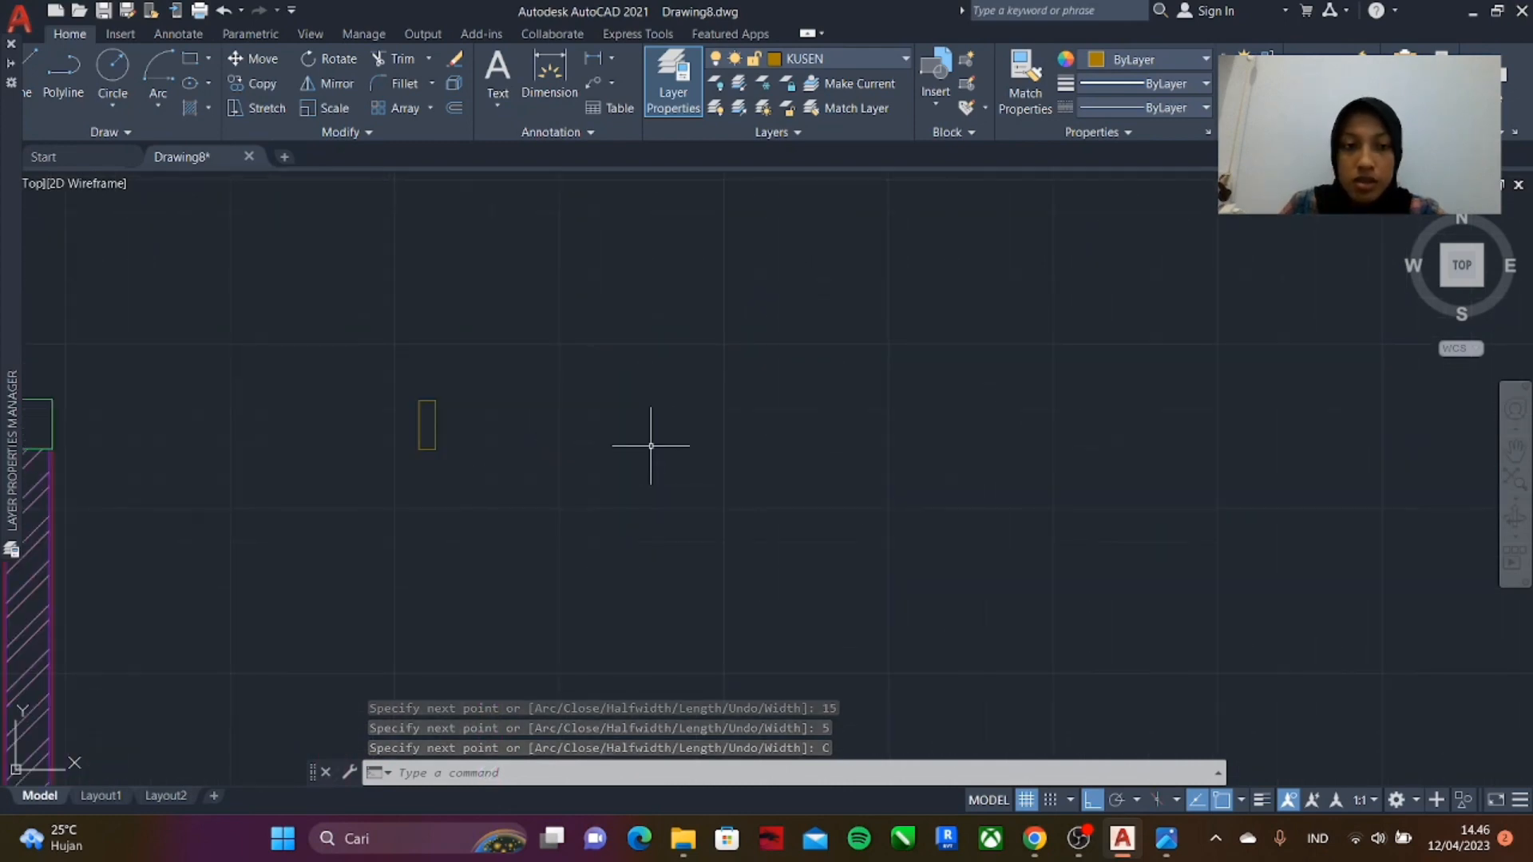
scroll(486, 387, "up", 2)
scroll(455, 401, "up", 1)
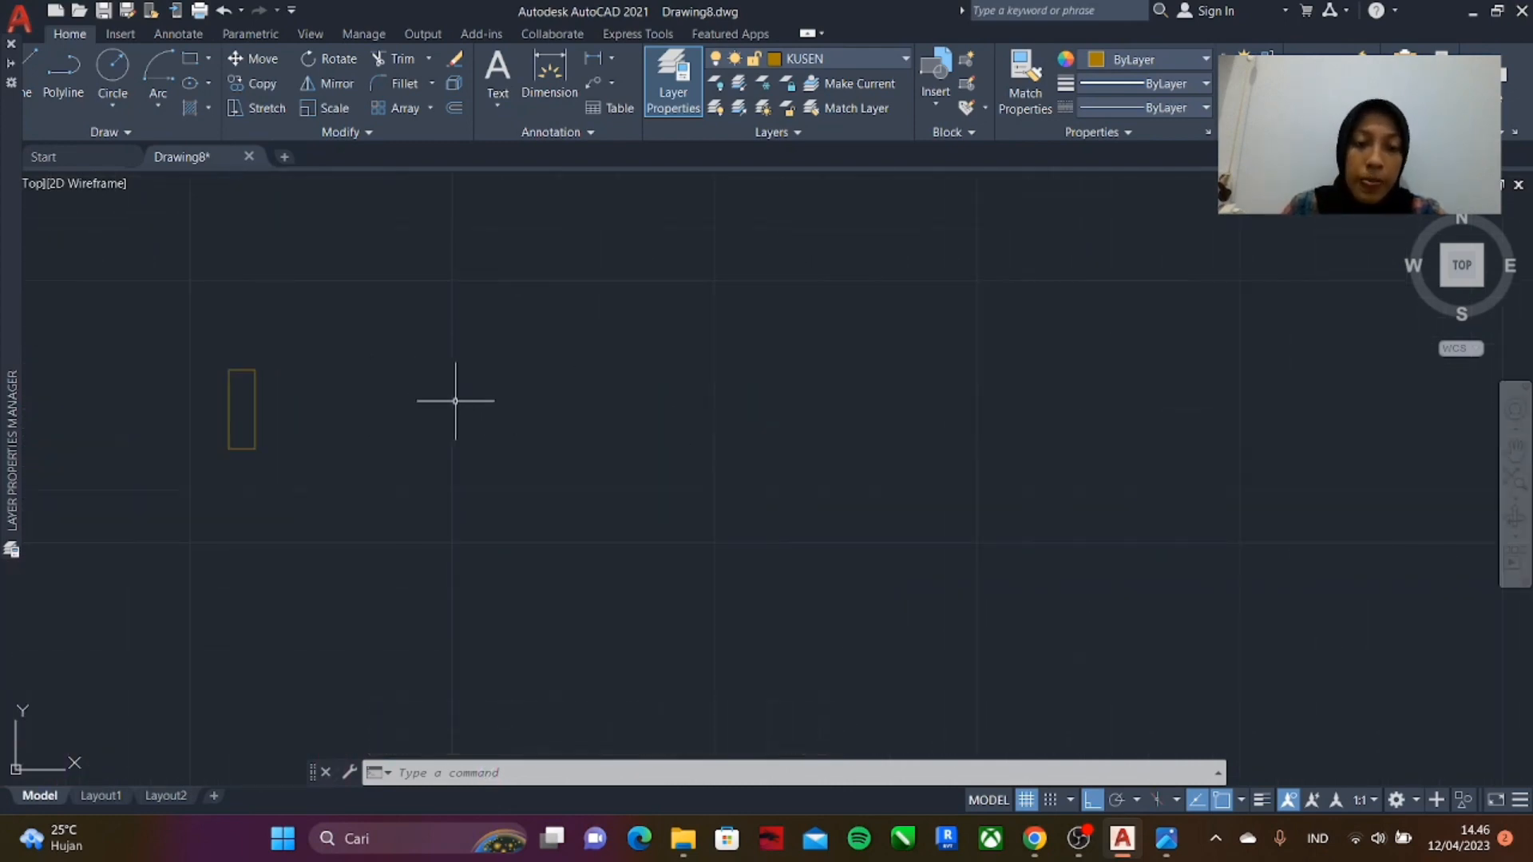
type("pl")
key("Return")
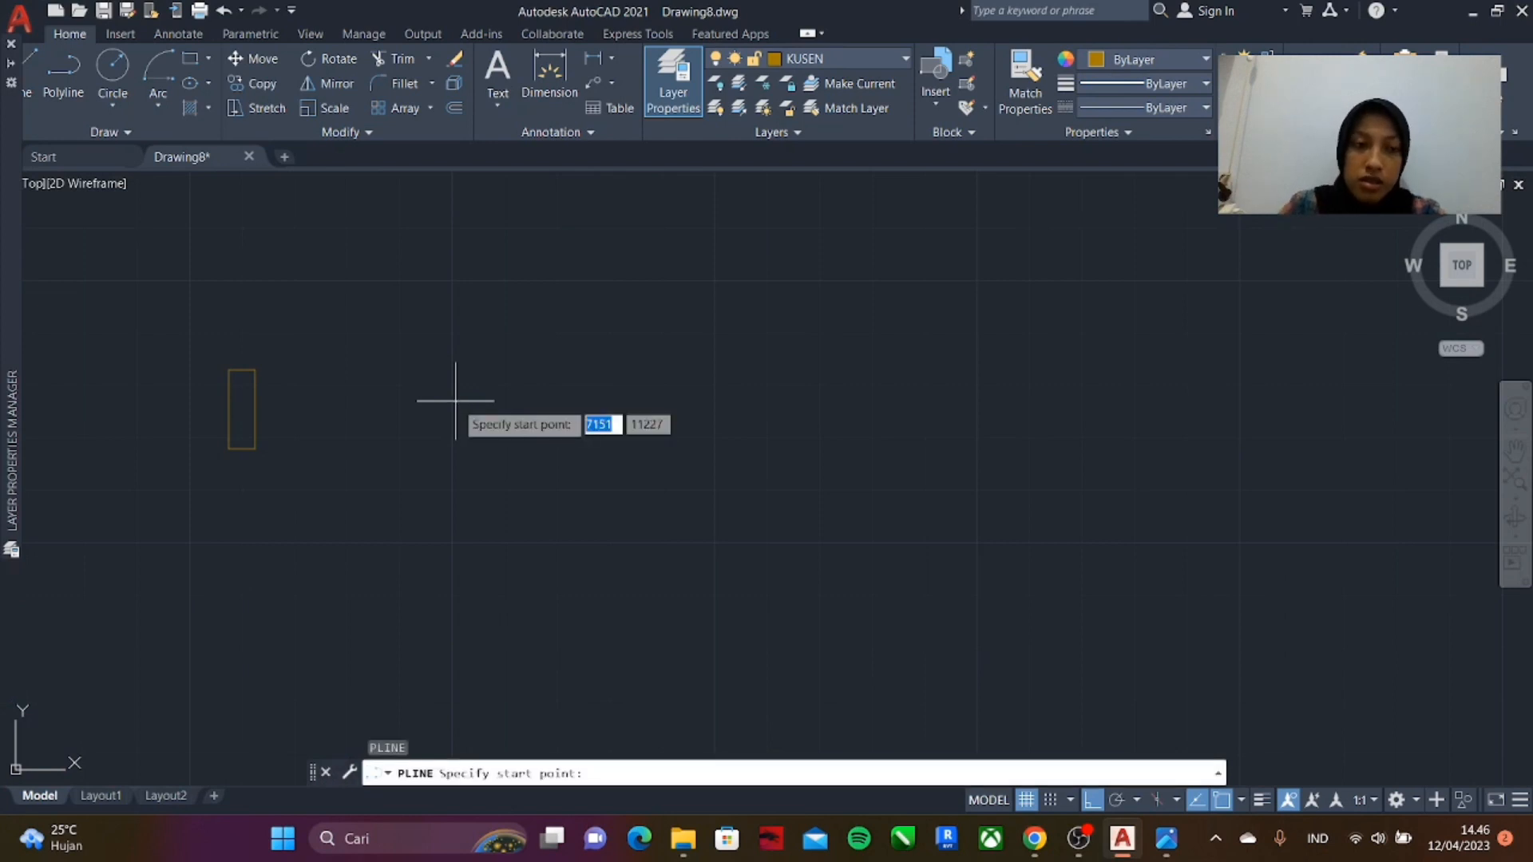
left_click(254, 448)
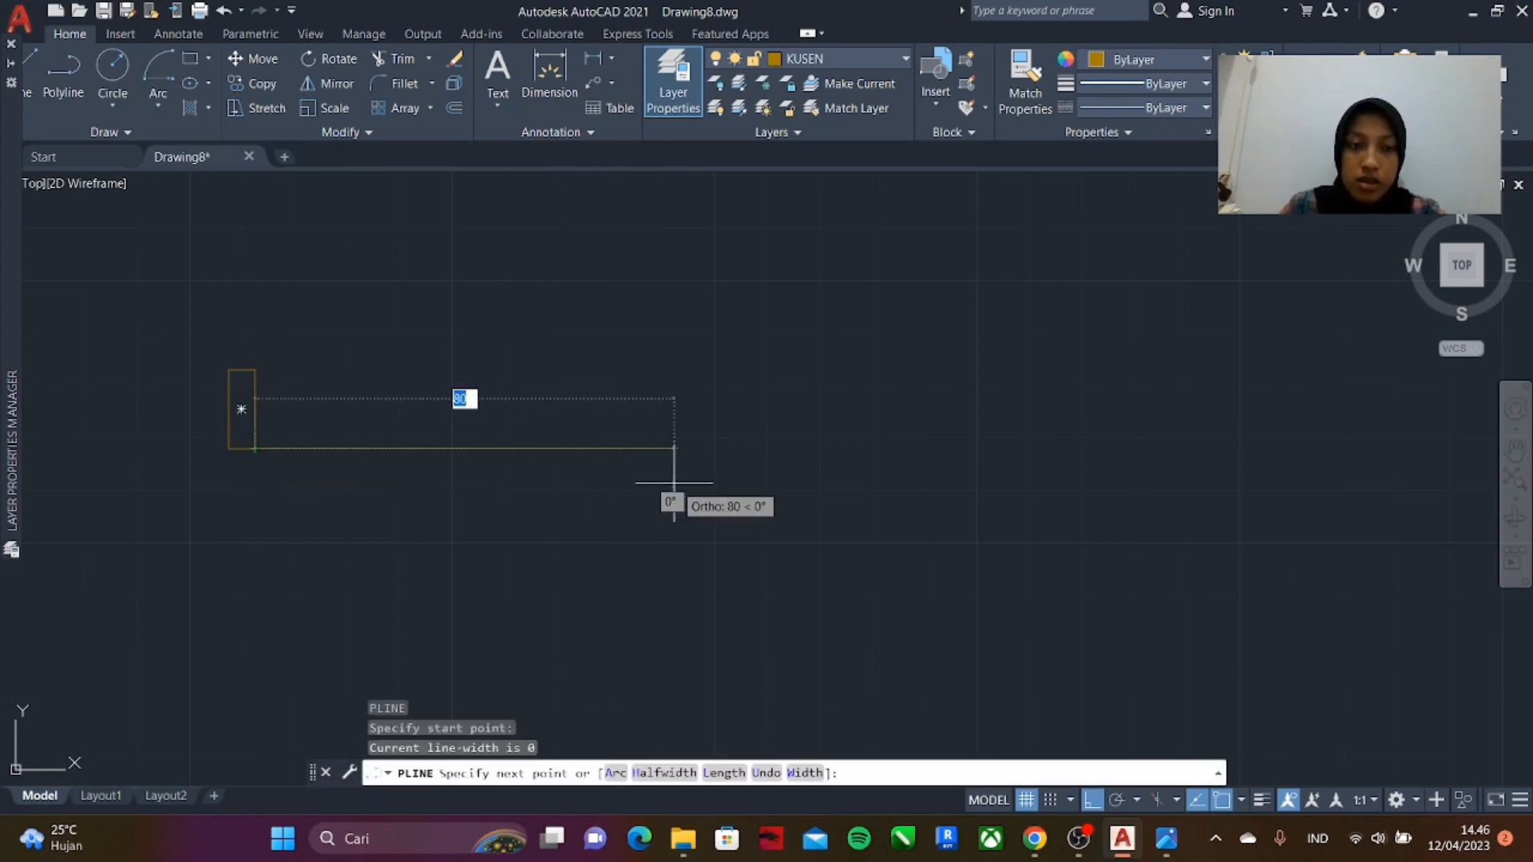
type("8")
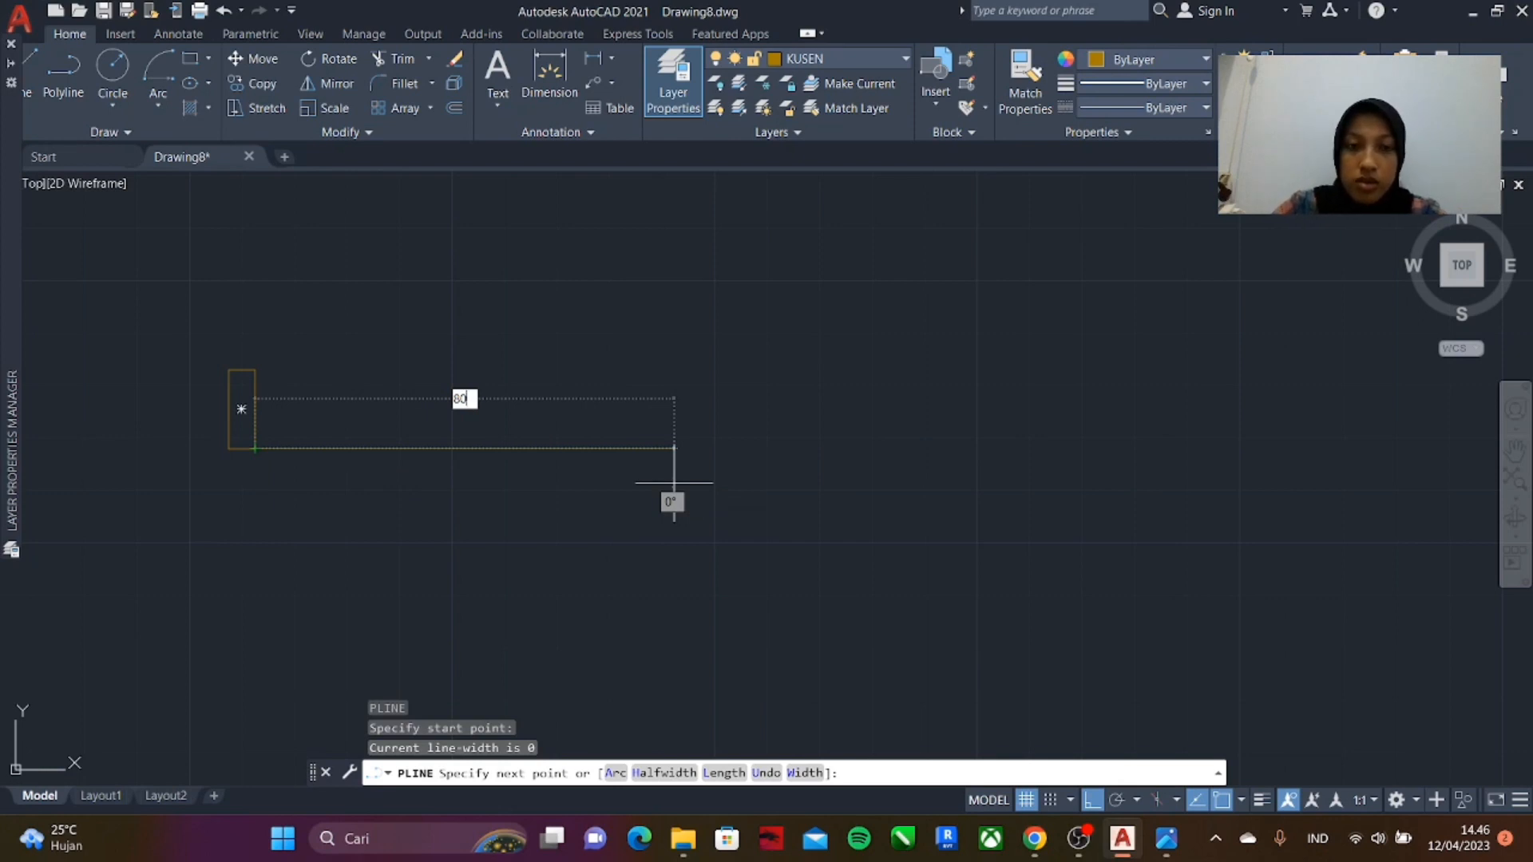
type("0")
key("Return")
key("Escape")
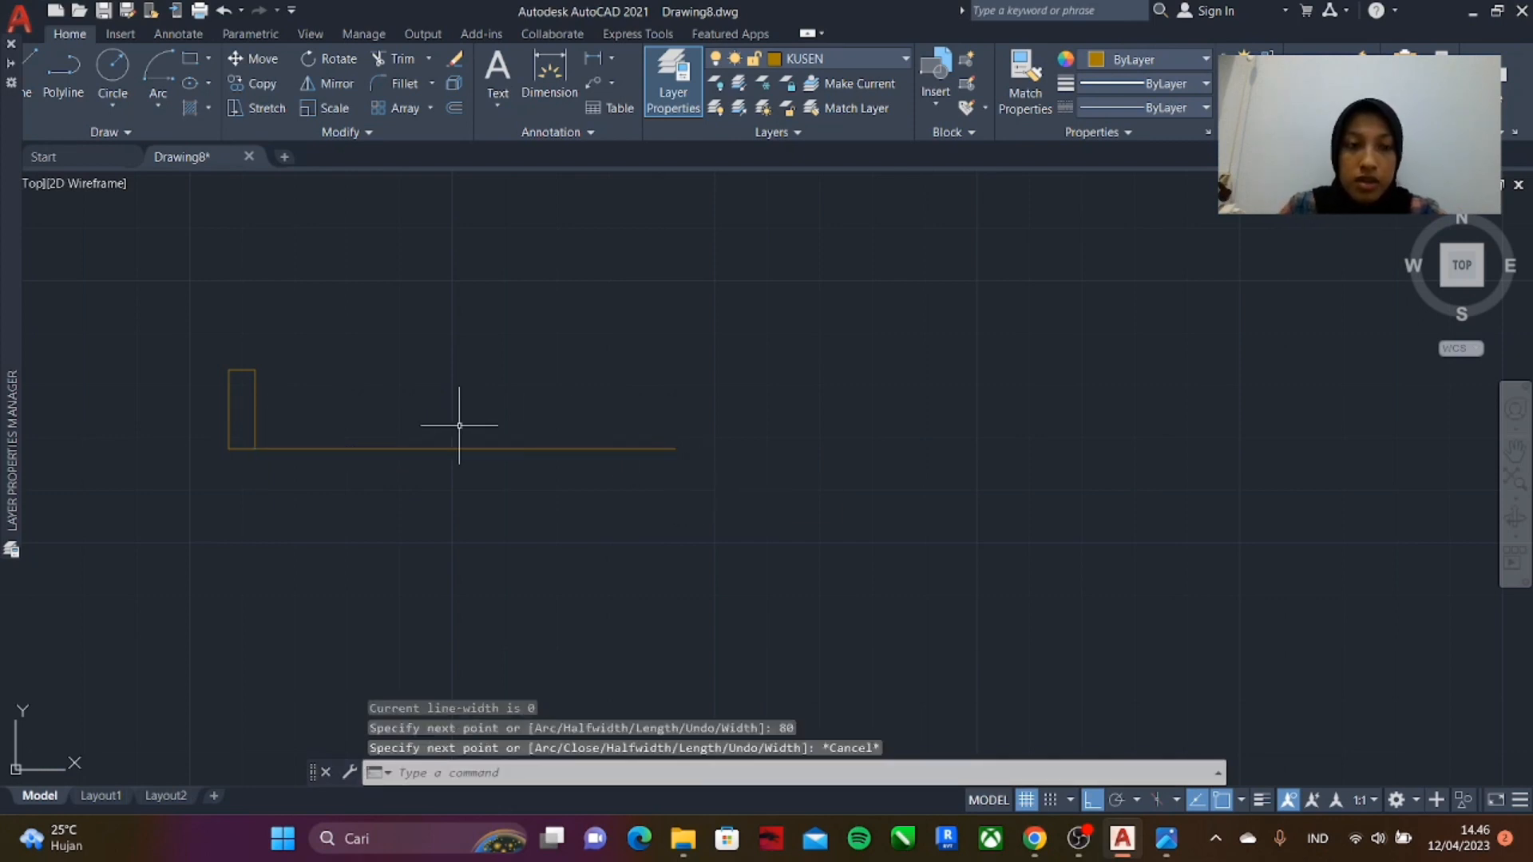
- Copy the jamb rectangle from its lower-left corner to the right end of the threshold line
type("co")
key("Return")
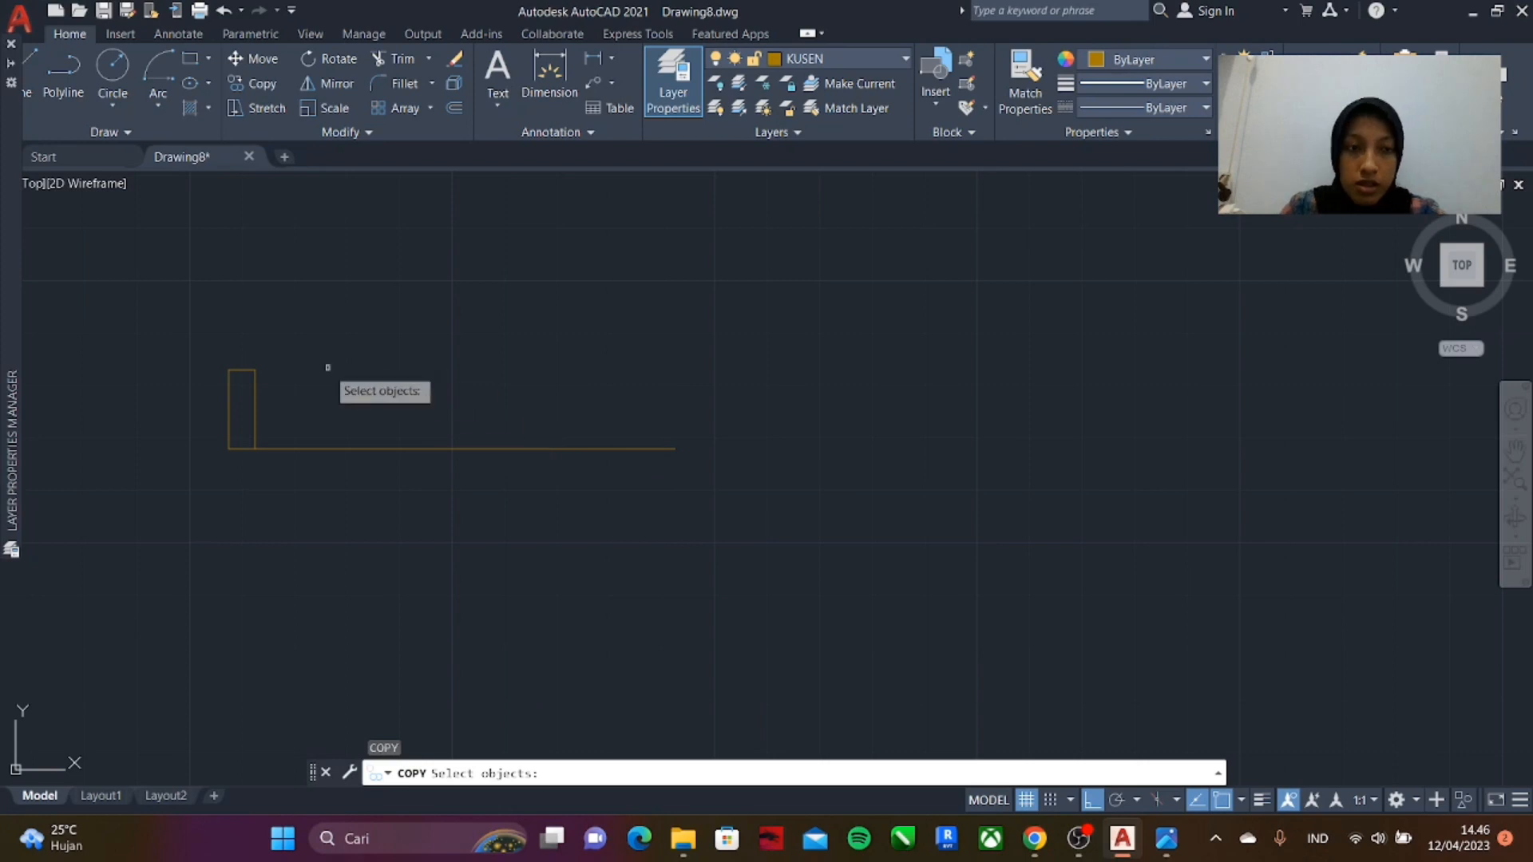
left_click(256, 411)
key("Return")
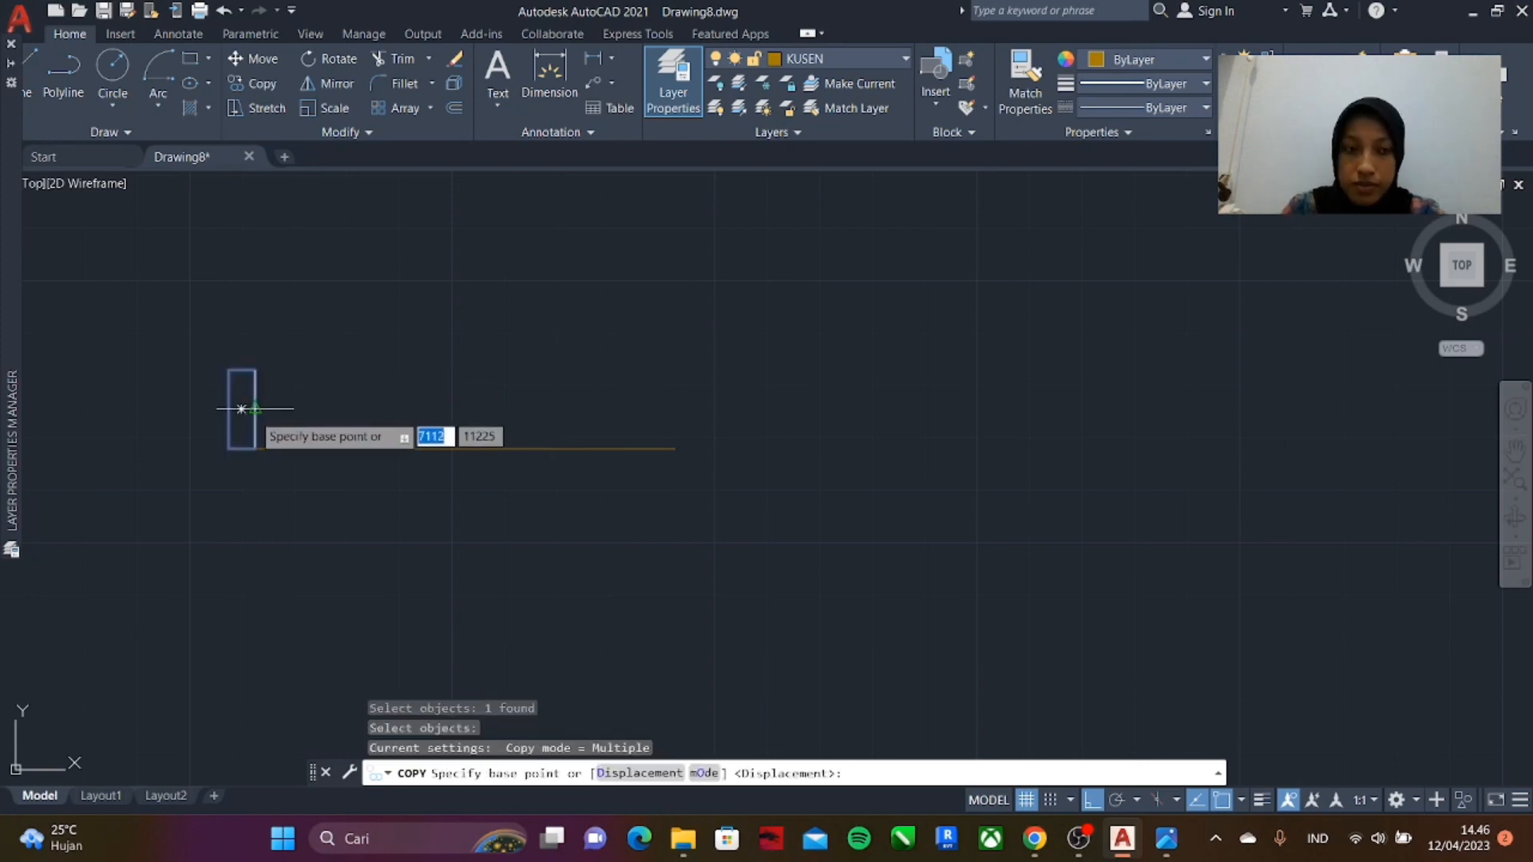
left_click(230, 449)
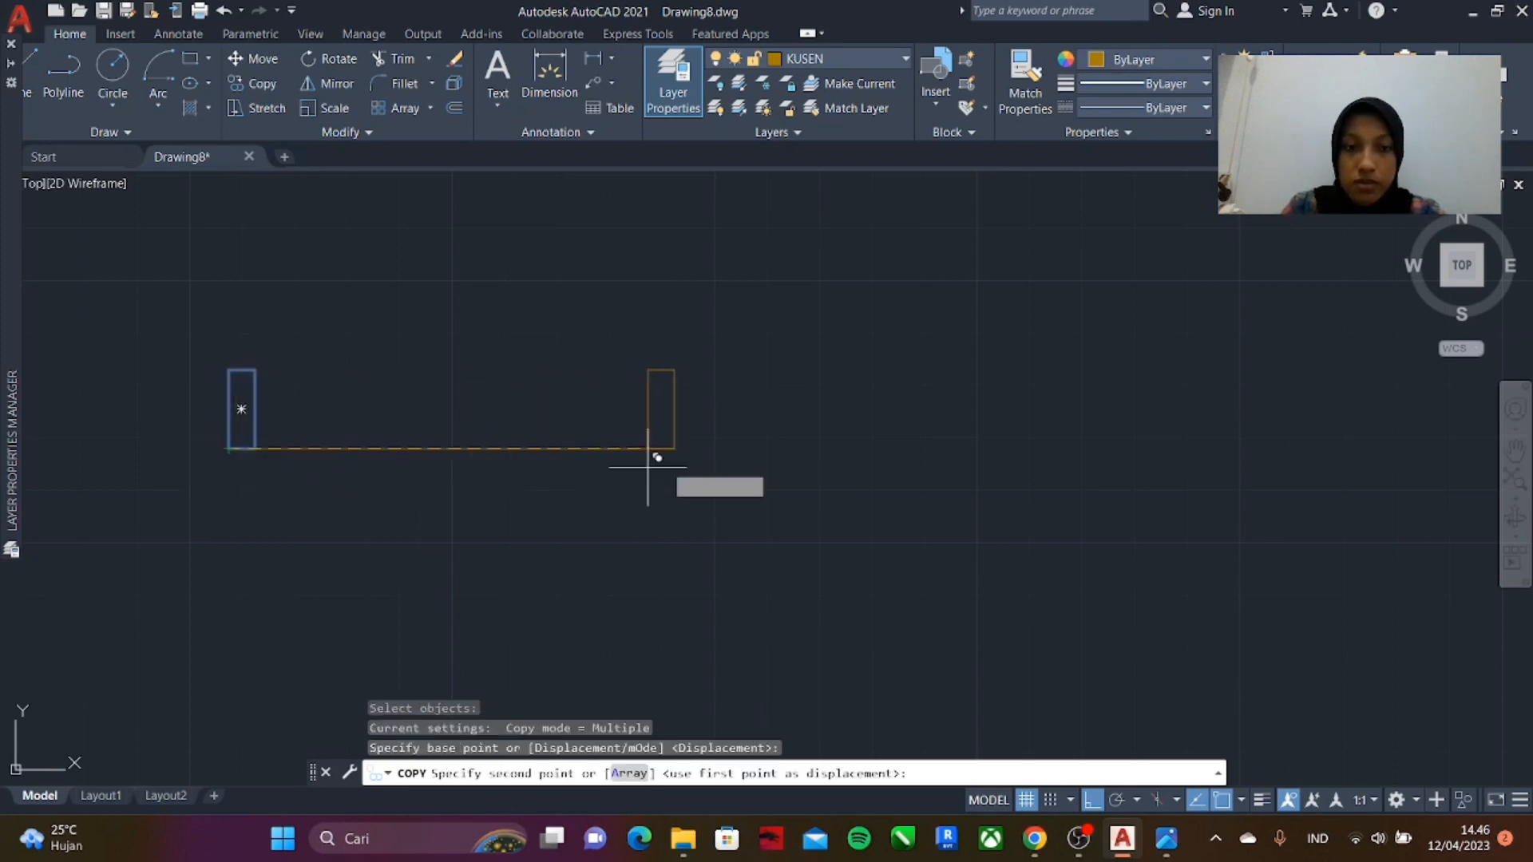
scroll(675, 448, "up", 5)
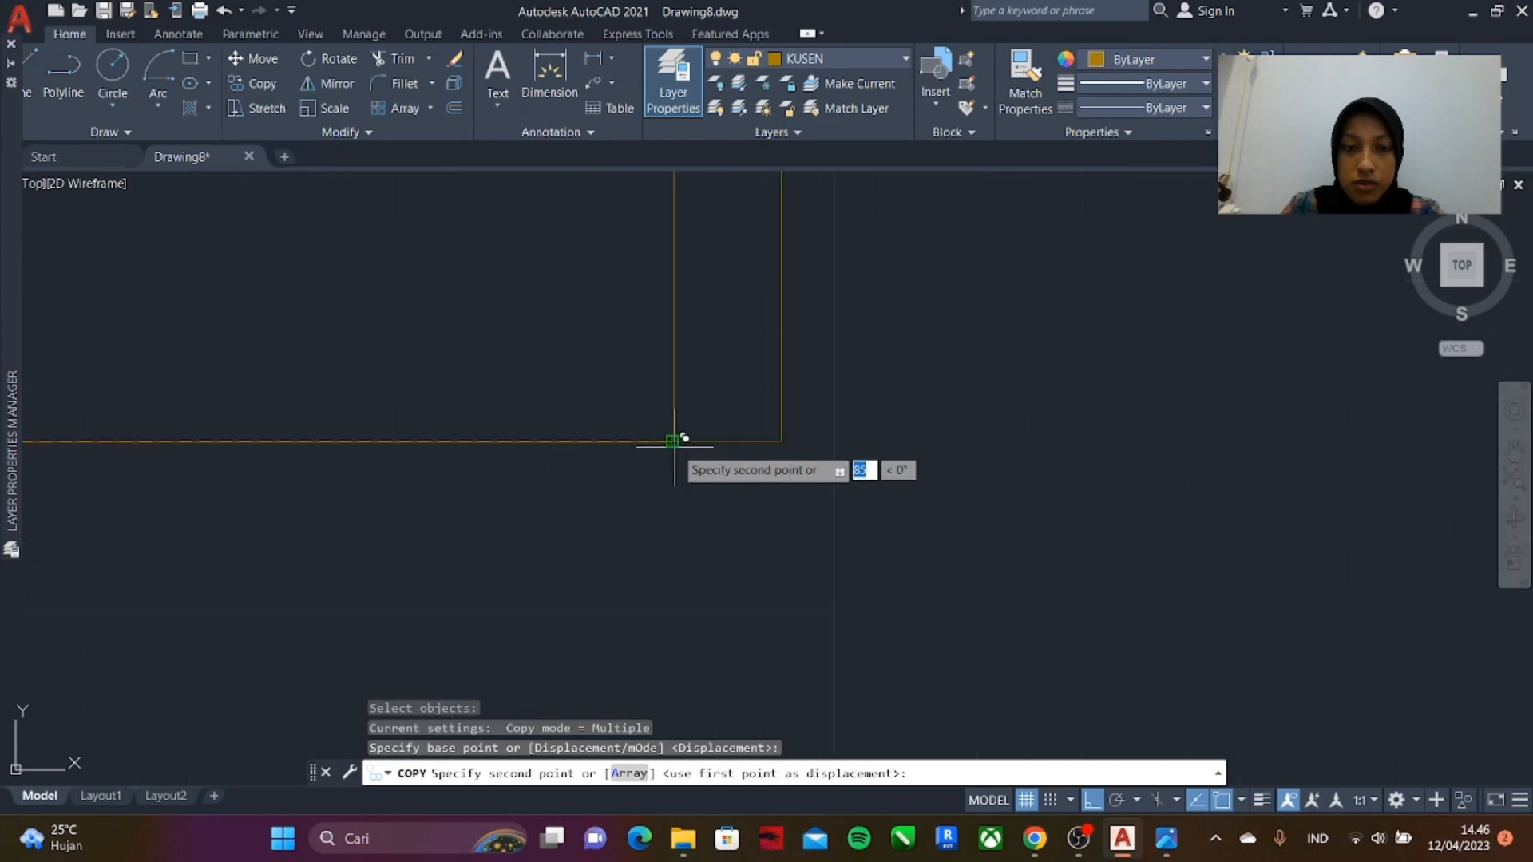
left_click(675, 438)
key("Escape")
scroll(751, 583, "down", 8)
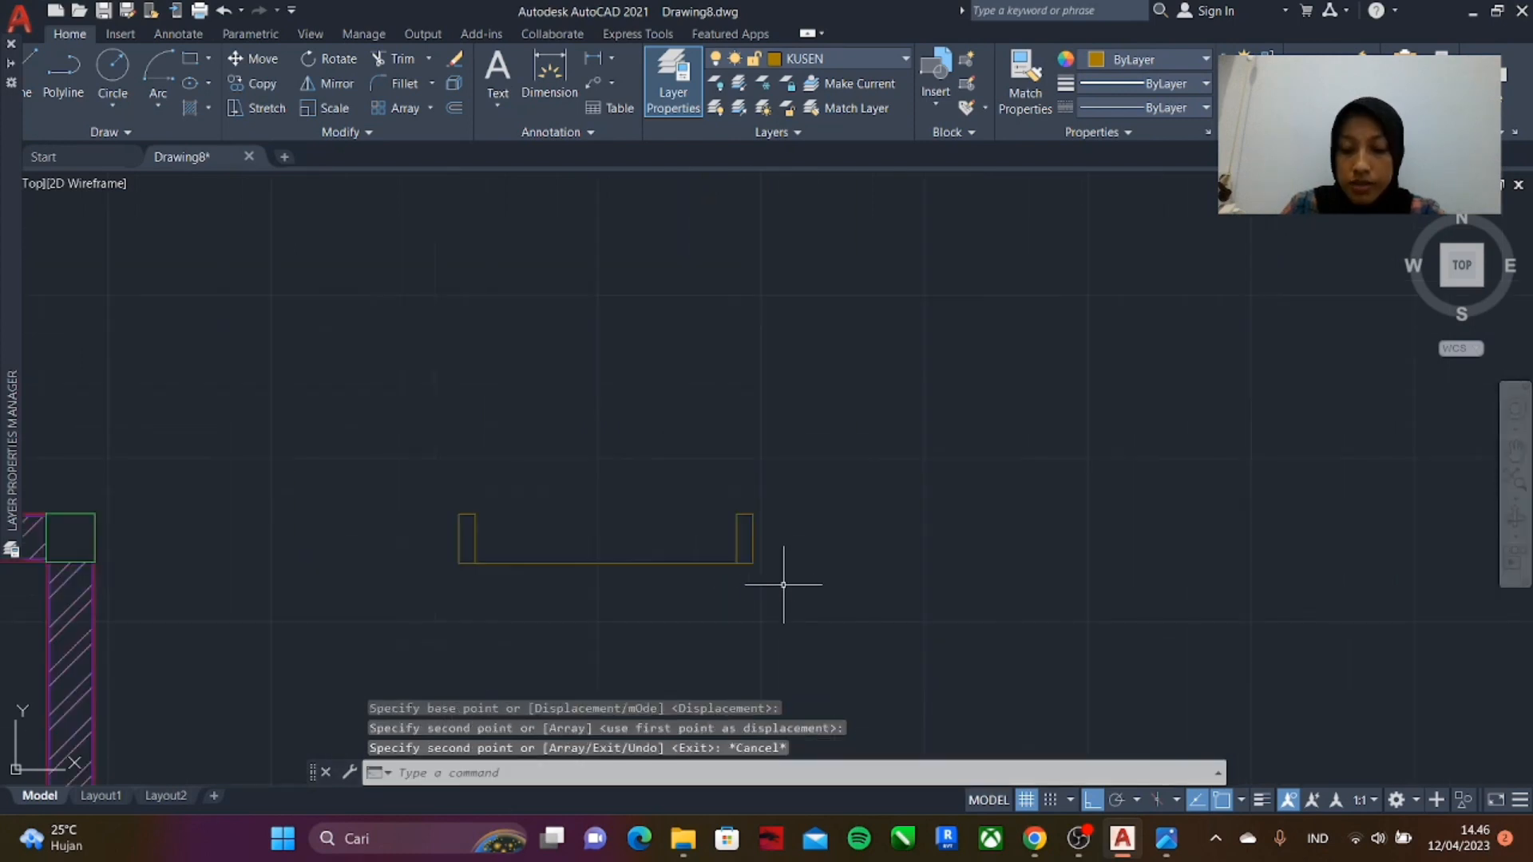
- Make DAUN PINTU the current layer for drawing the door leaf
scroll(684, 571, "up", 4)
scroll(725, 486, "down", 6)
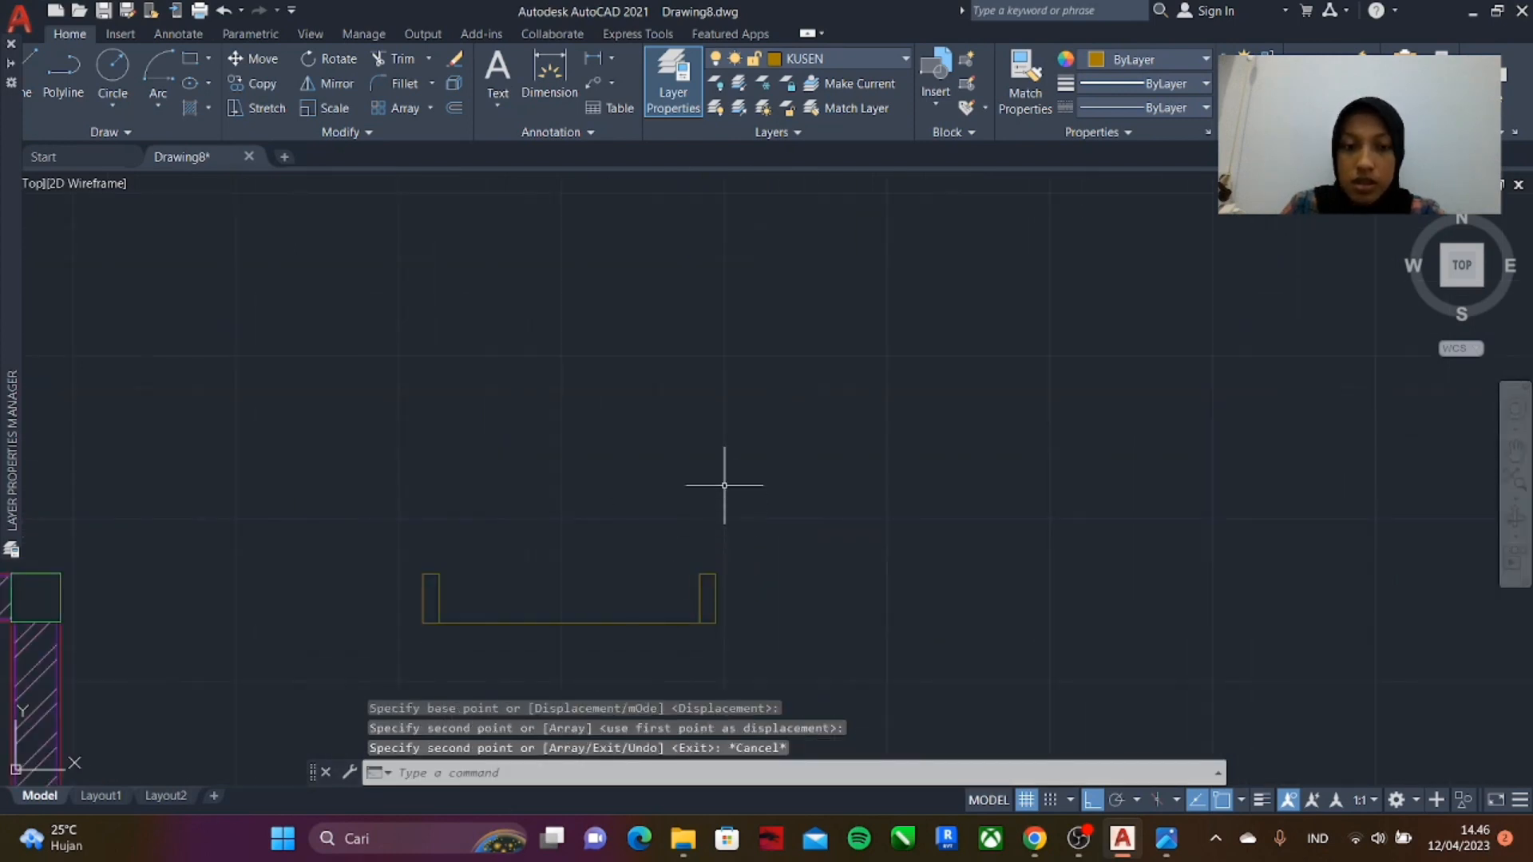
scroll(662, 404, "up", 4)
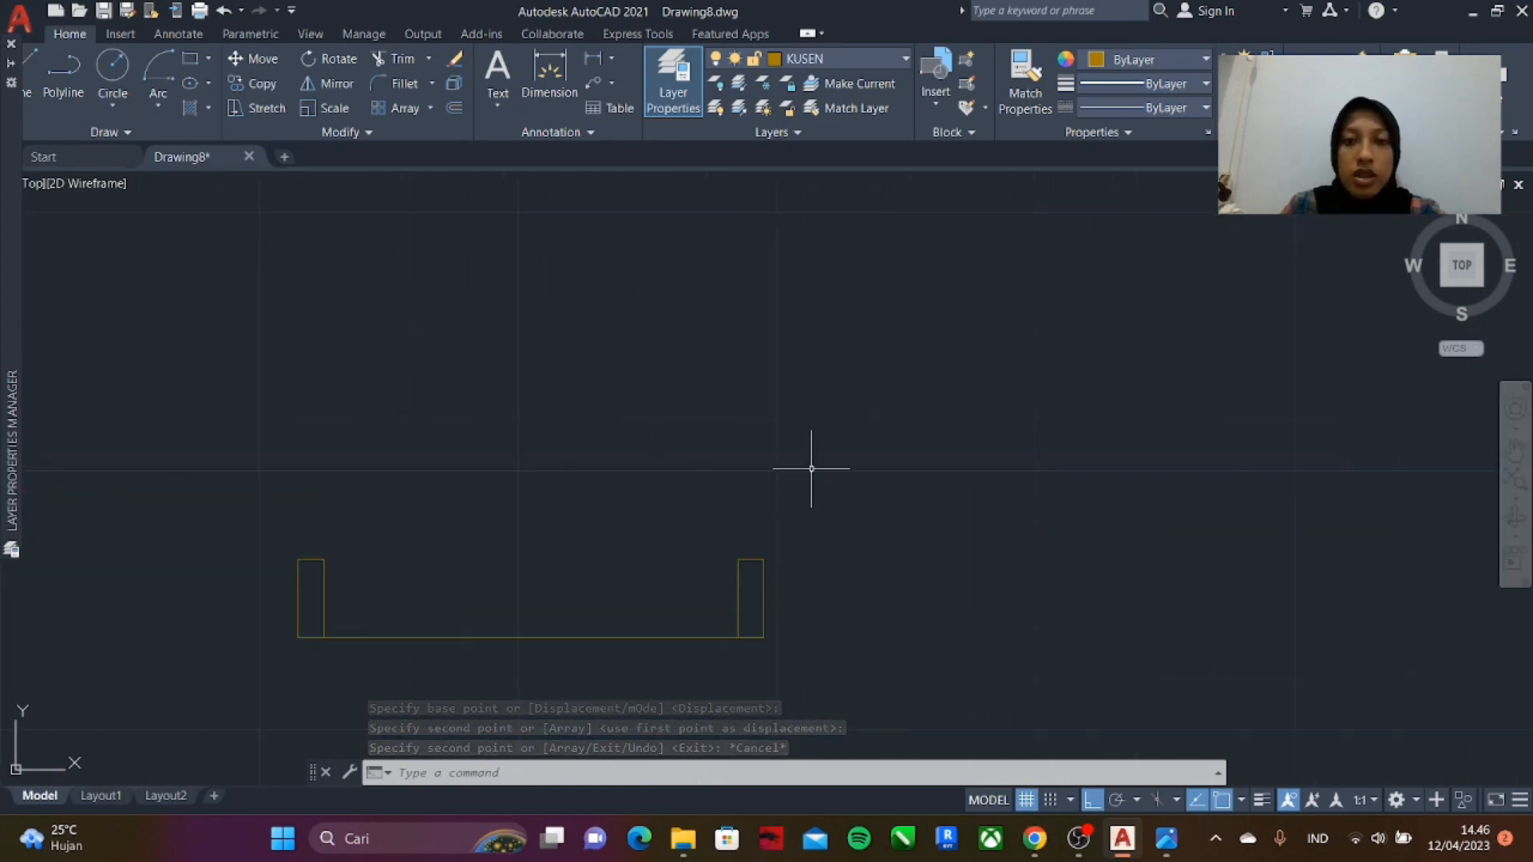
left_click(867, 50)
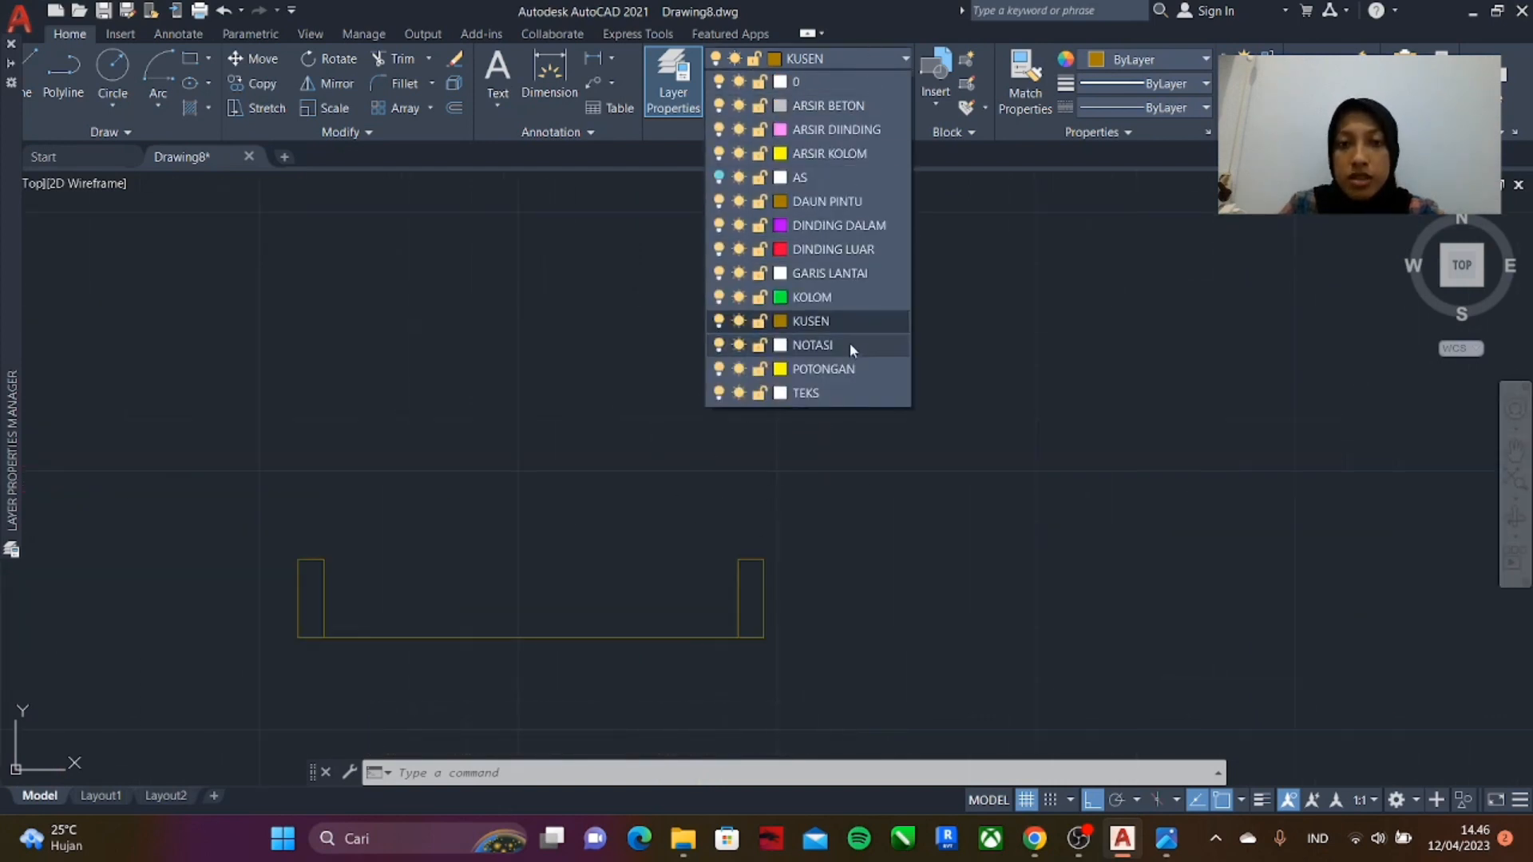
left_click(854, 201)
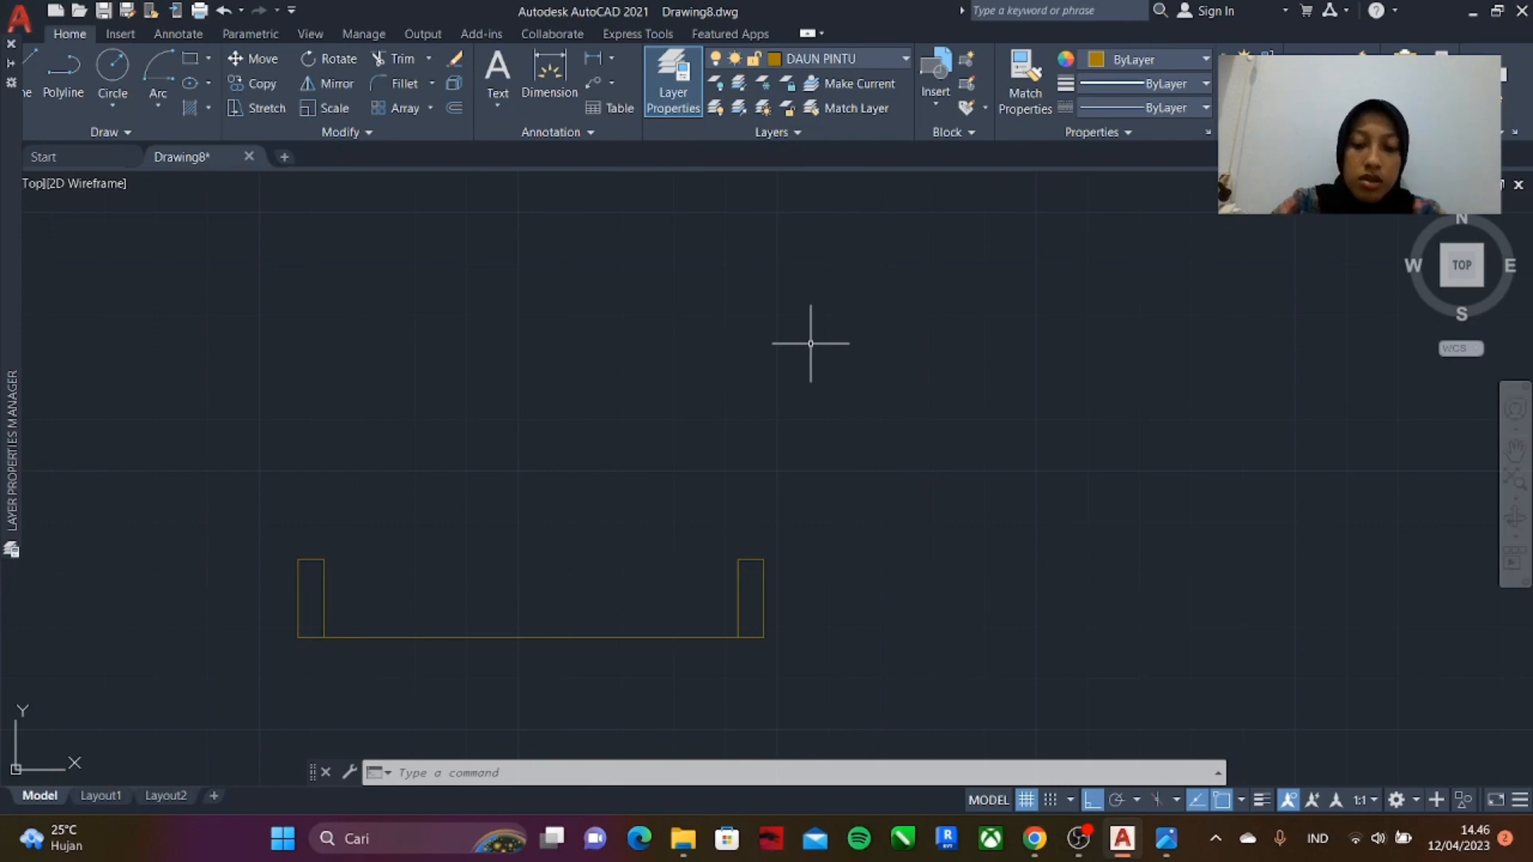
- Draw a closed rectangular polyline 4 wide and 80 high upward from the right jamb's upper-left corner as the door leaf
type("pl")
key("Return")
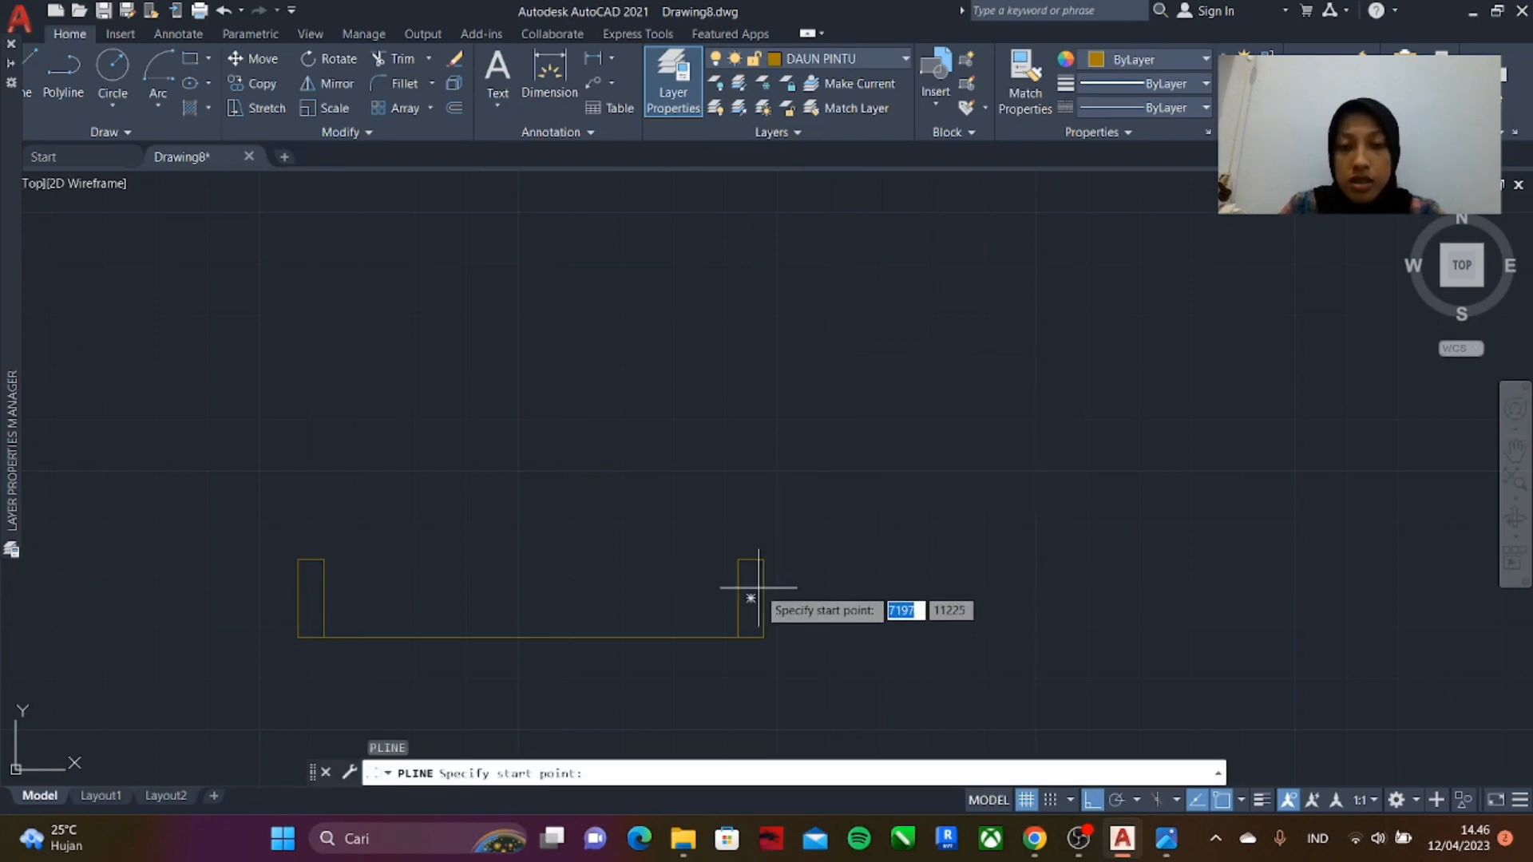
left_click(751, 559)
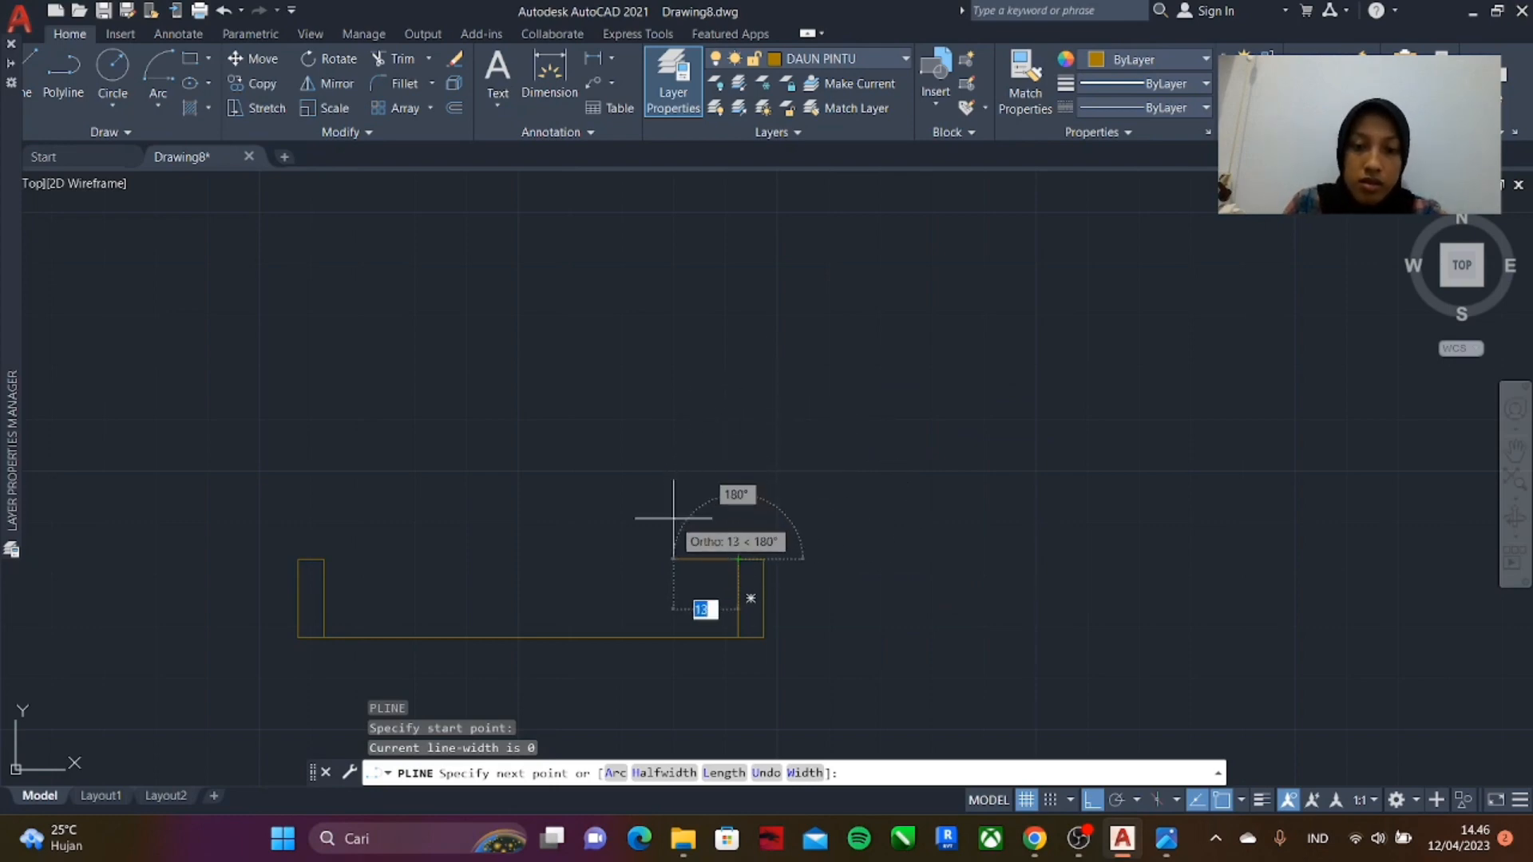
type("4")
key("Return")
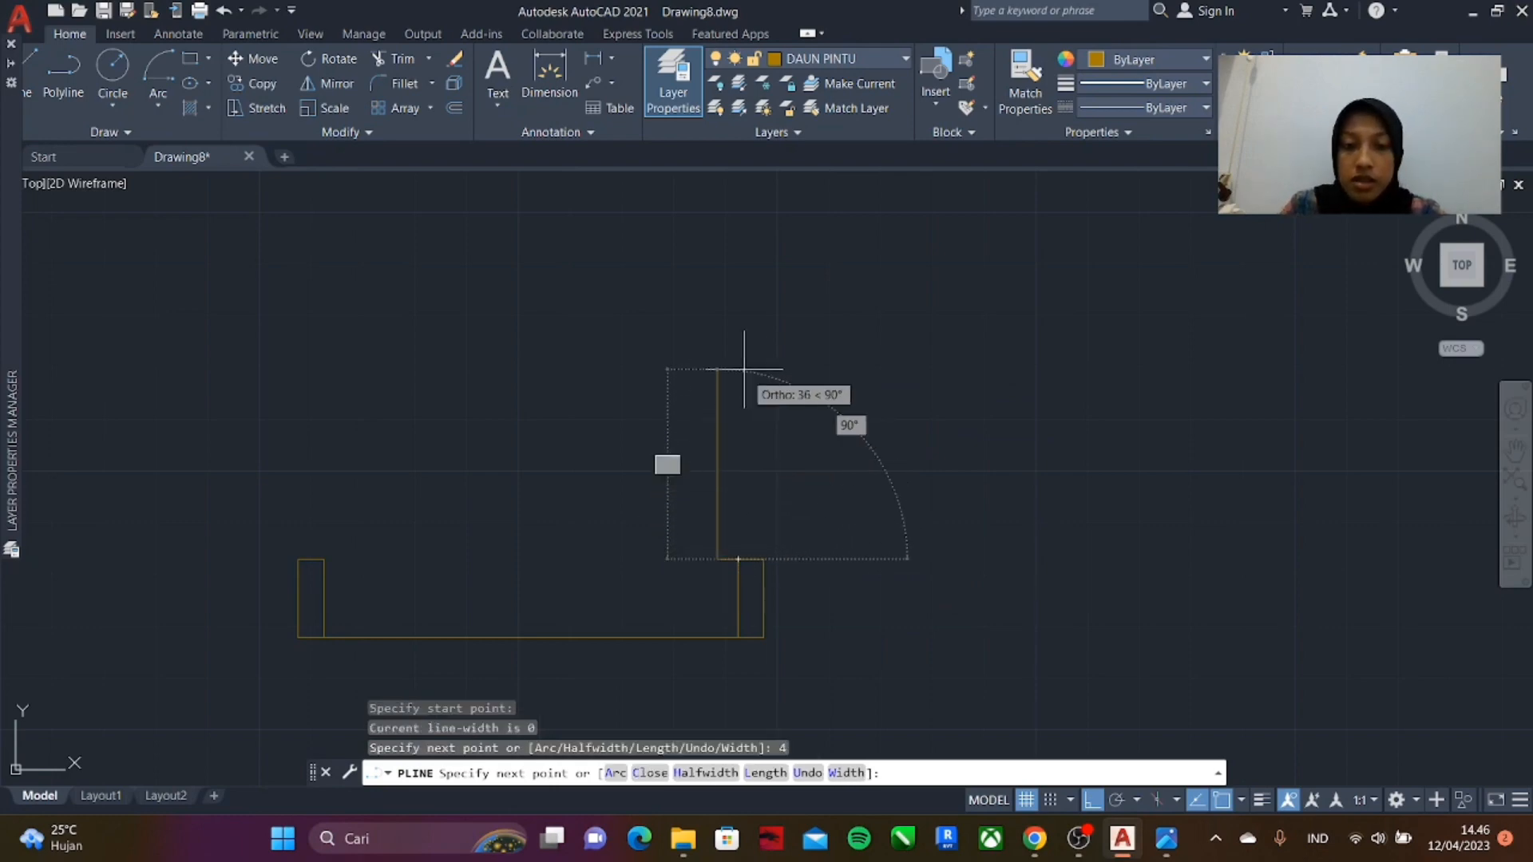
type("8")
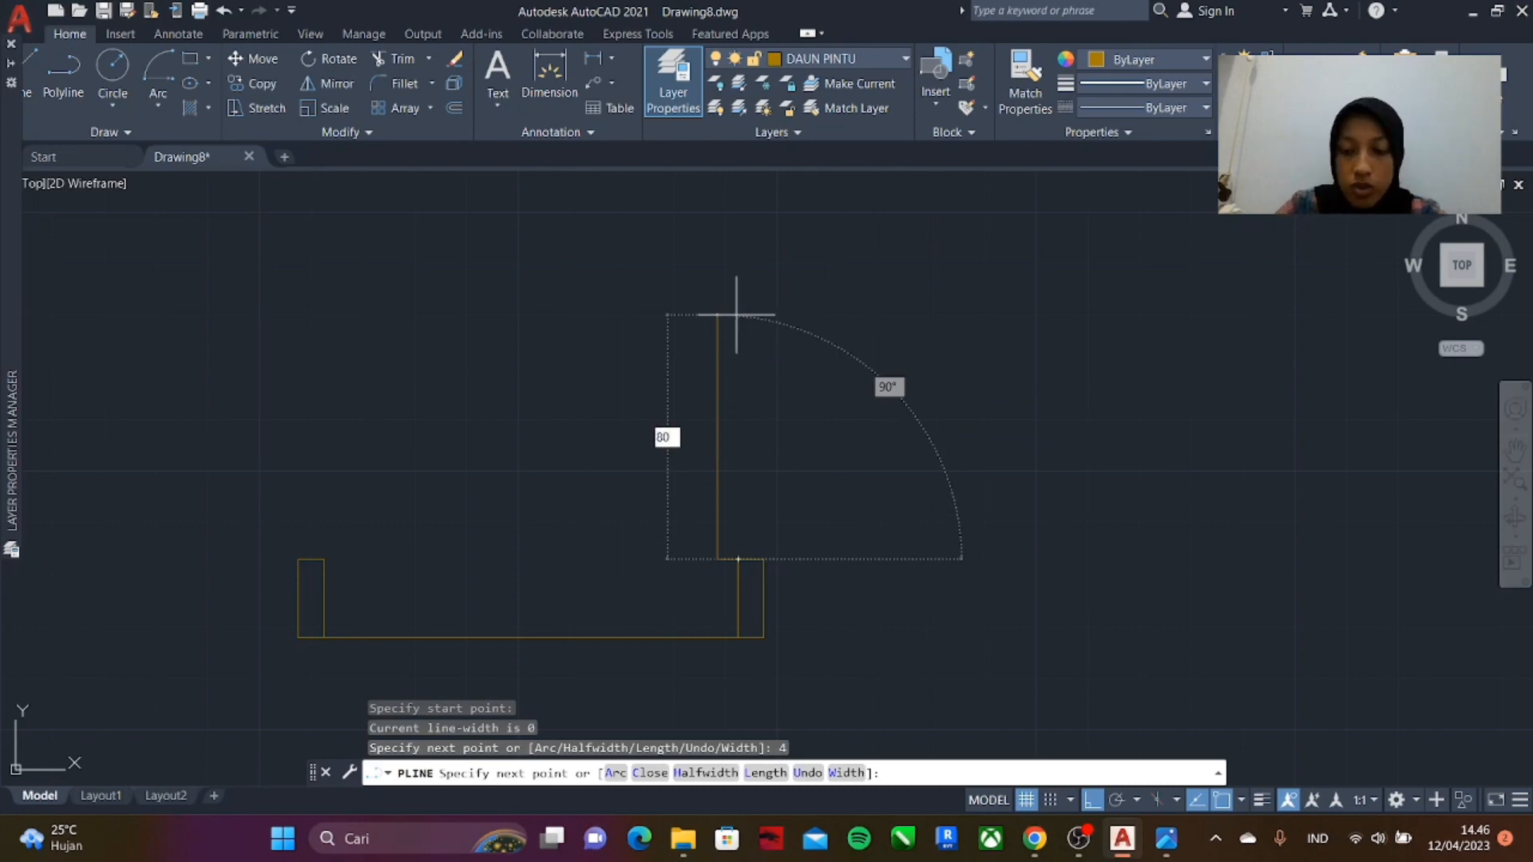
type("0")
key("Return")
scroll(731, 319, "down", 2)
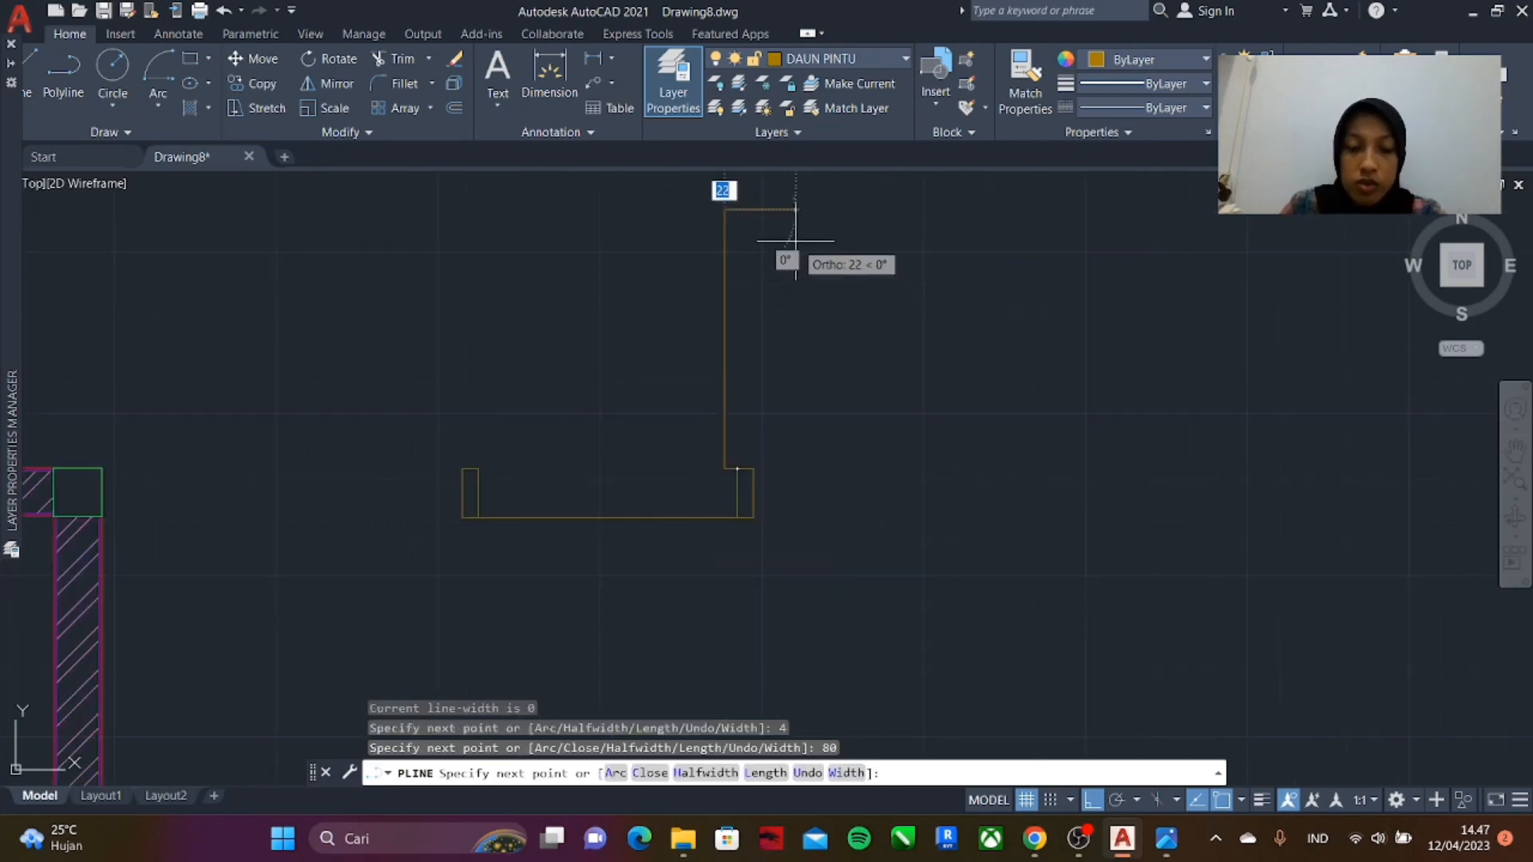
type("4")
key("Return")
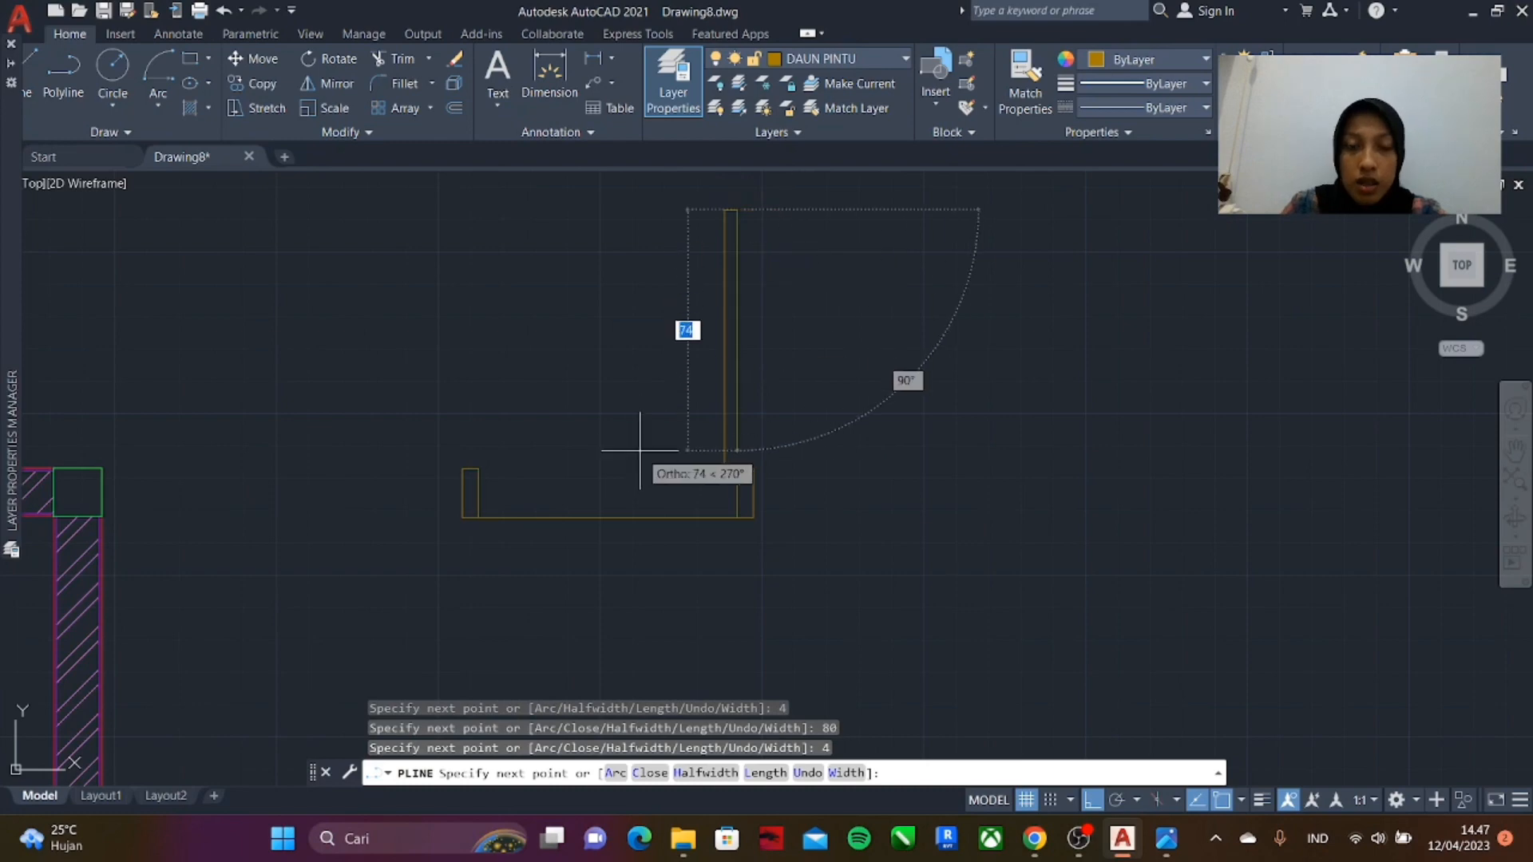
type("c")
key("Return")
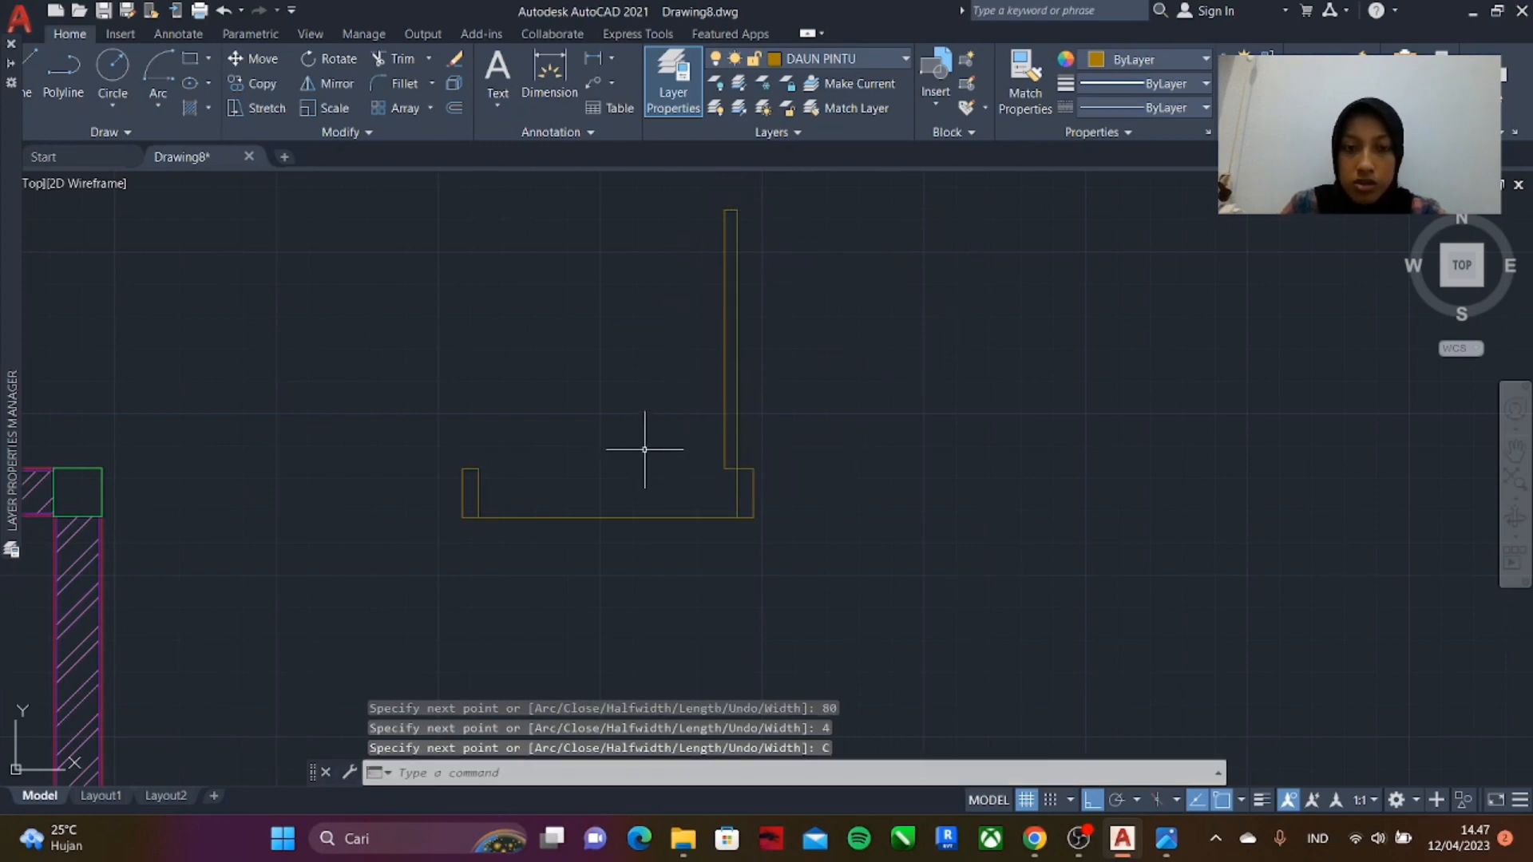
- Draw the door swing as a Start, Center, End arc from the leaf's upper-right corner, centred on its lower-right corner, to the left jamb's upper-right corner
scroll(644, 449, "down", 4)
scroll(660, 463, "up", 6)
scroll(639, 434, "down", 2)
scroll(633, 431, "up", 2)
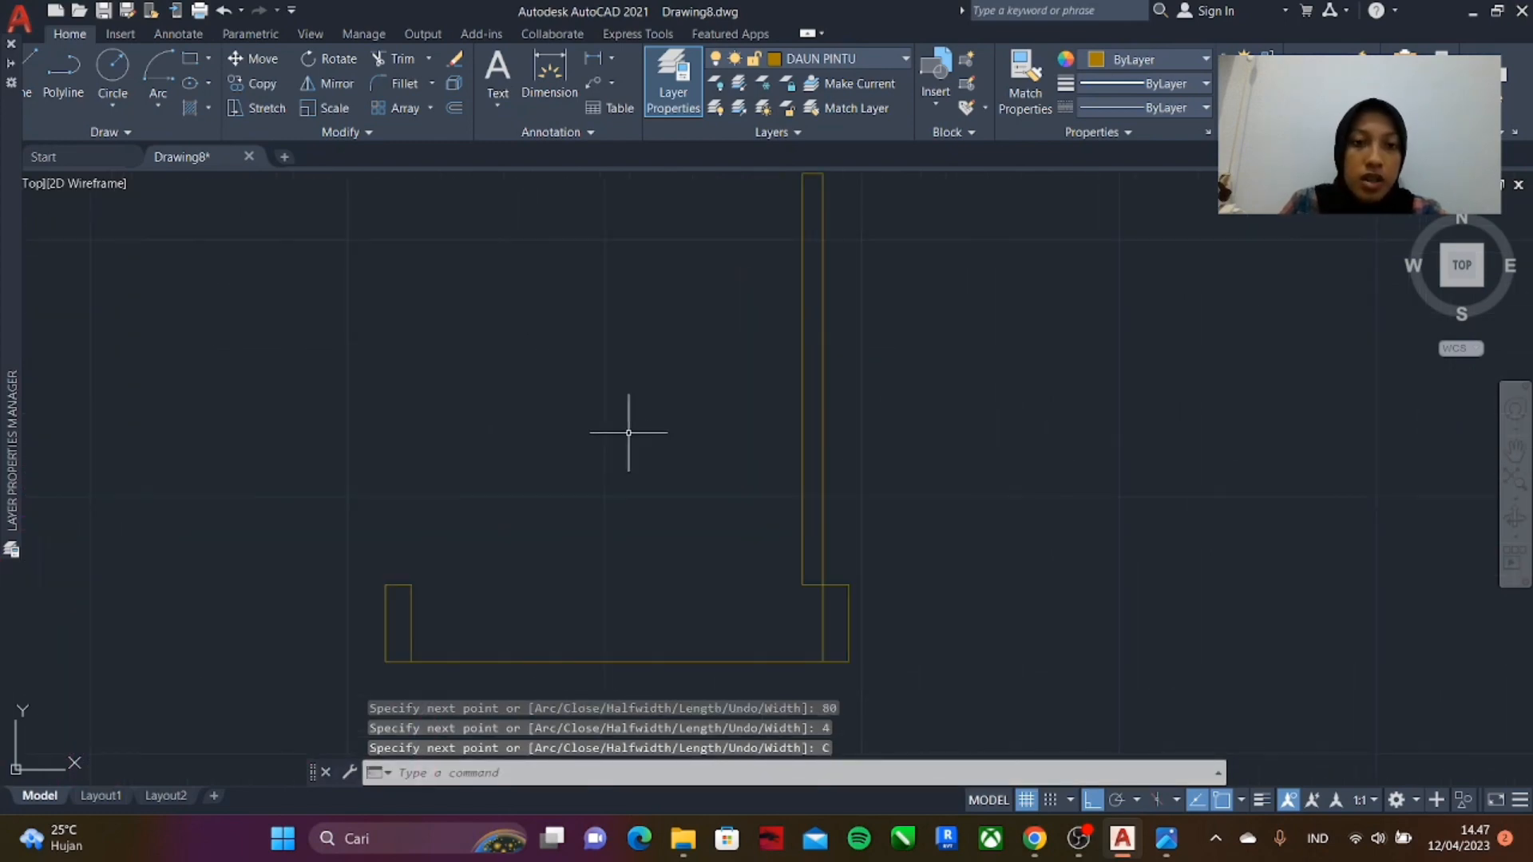
scroll(629, 433, "down", 2)
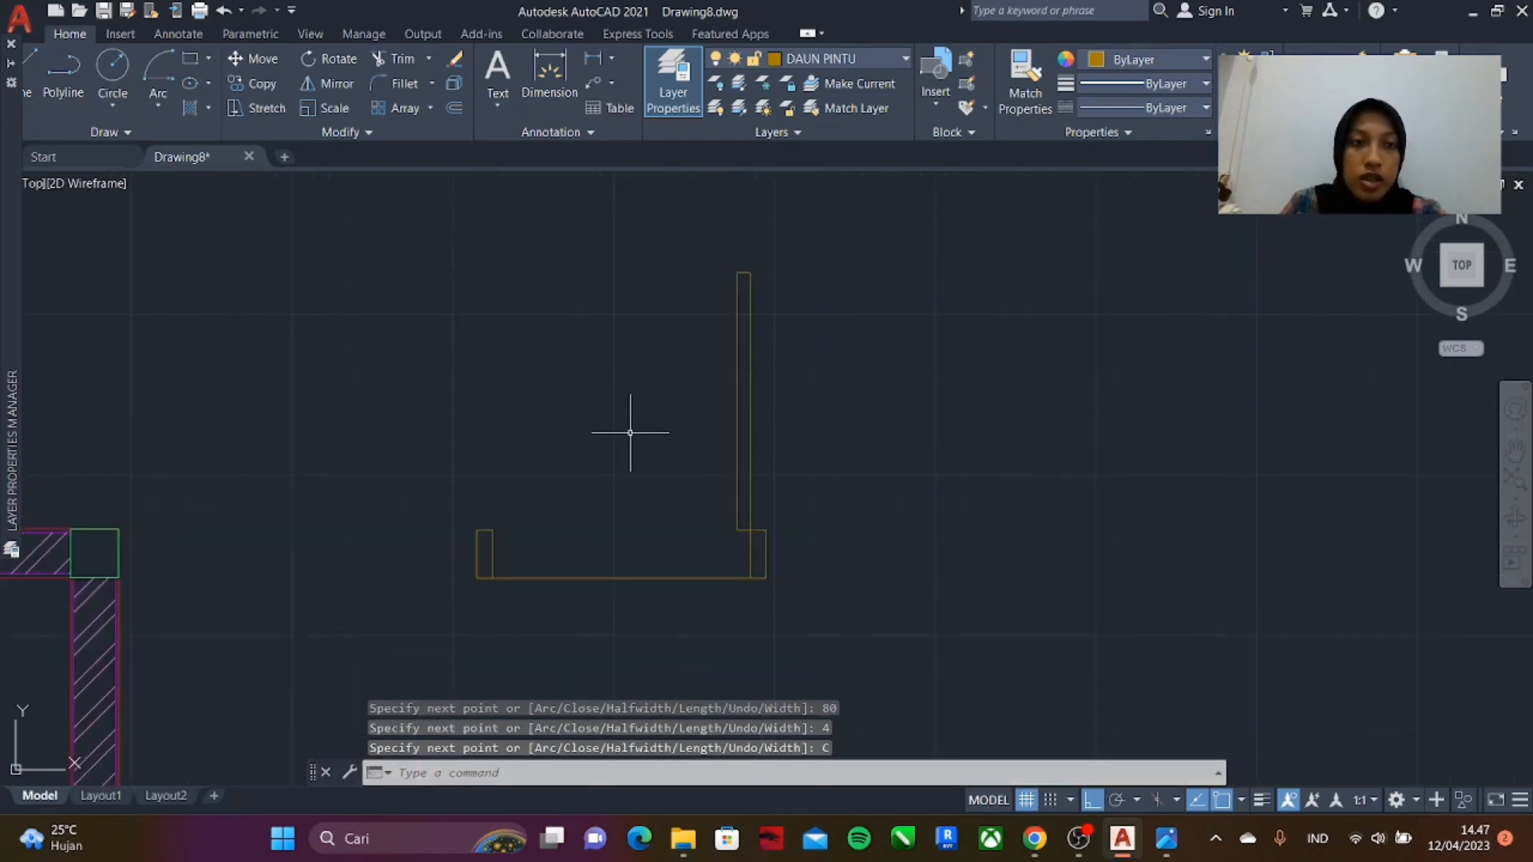
left_click(158, 105)
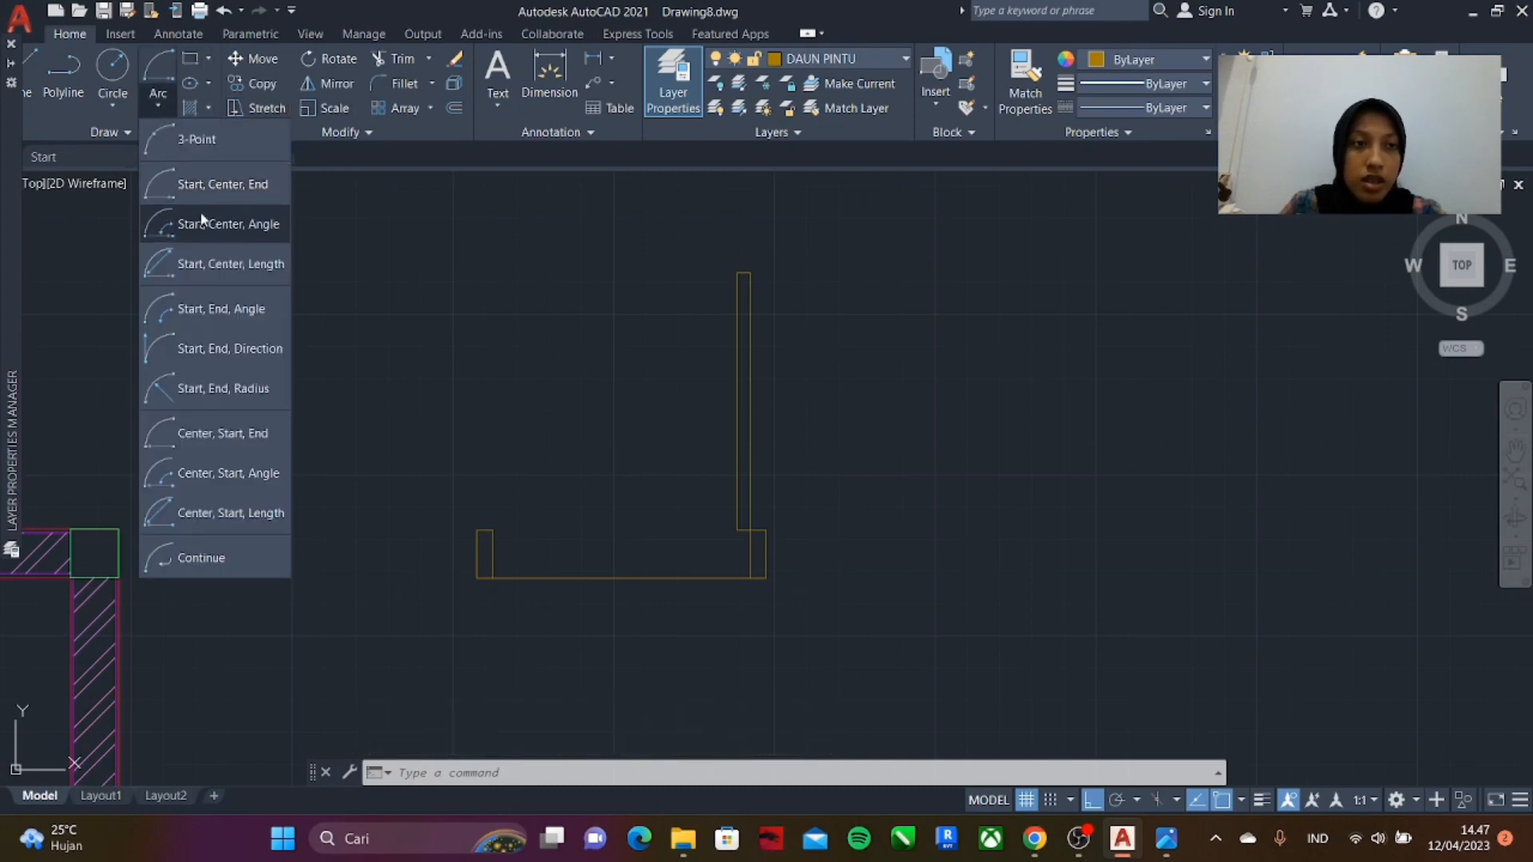
left_click(212, 187)
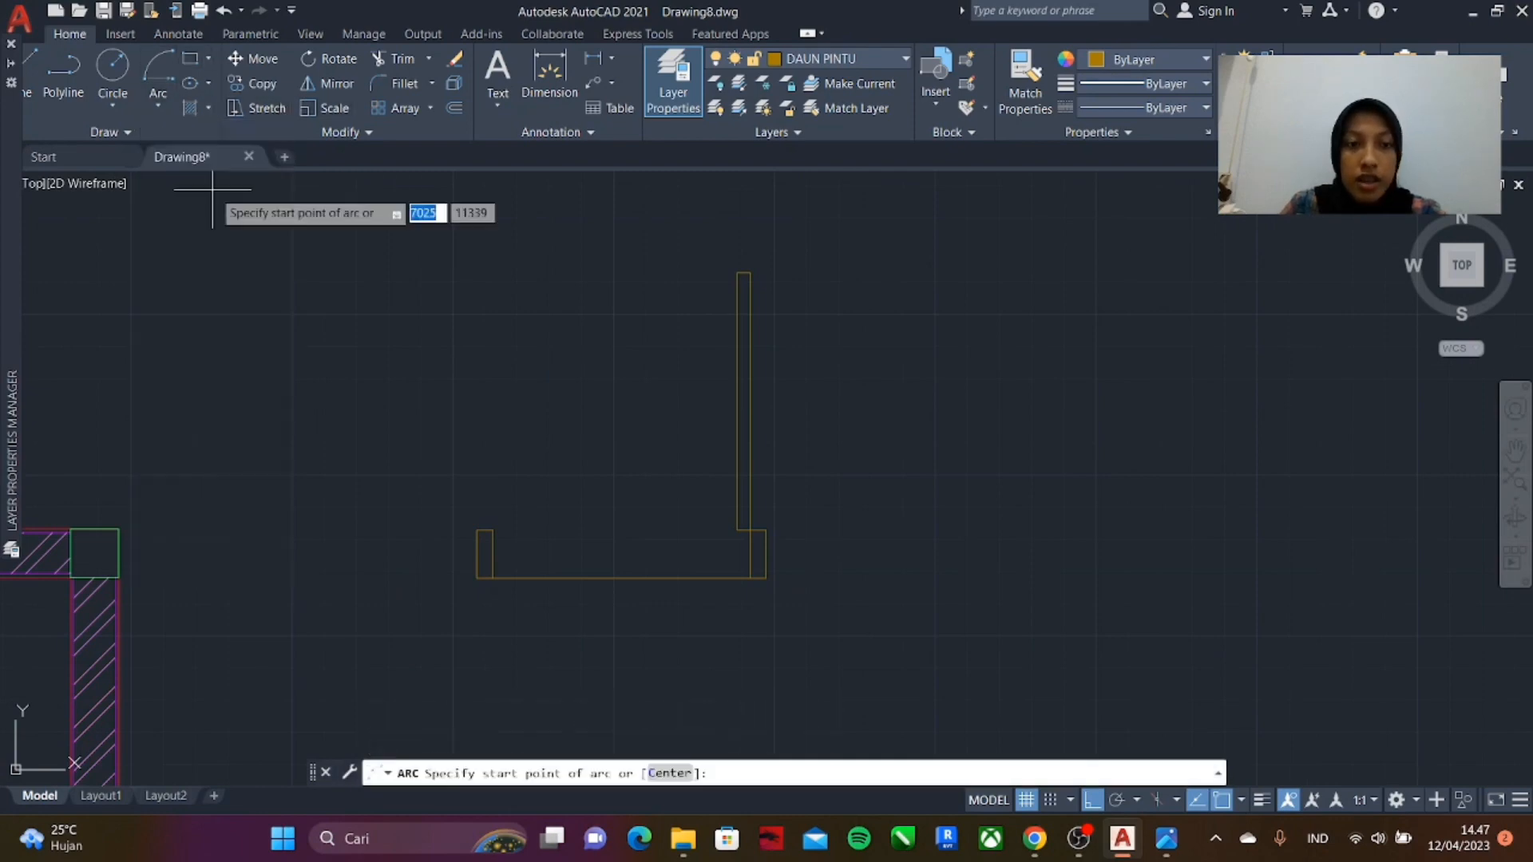
left_click(750, 274)
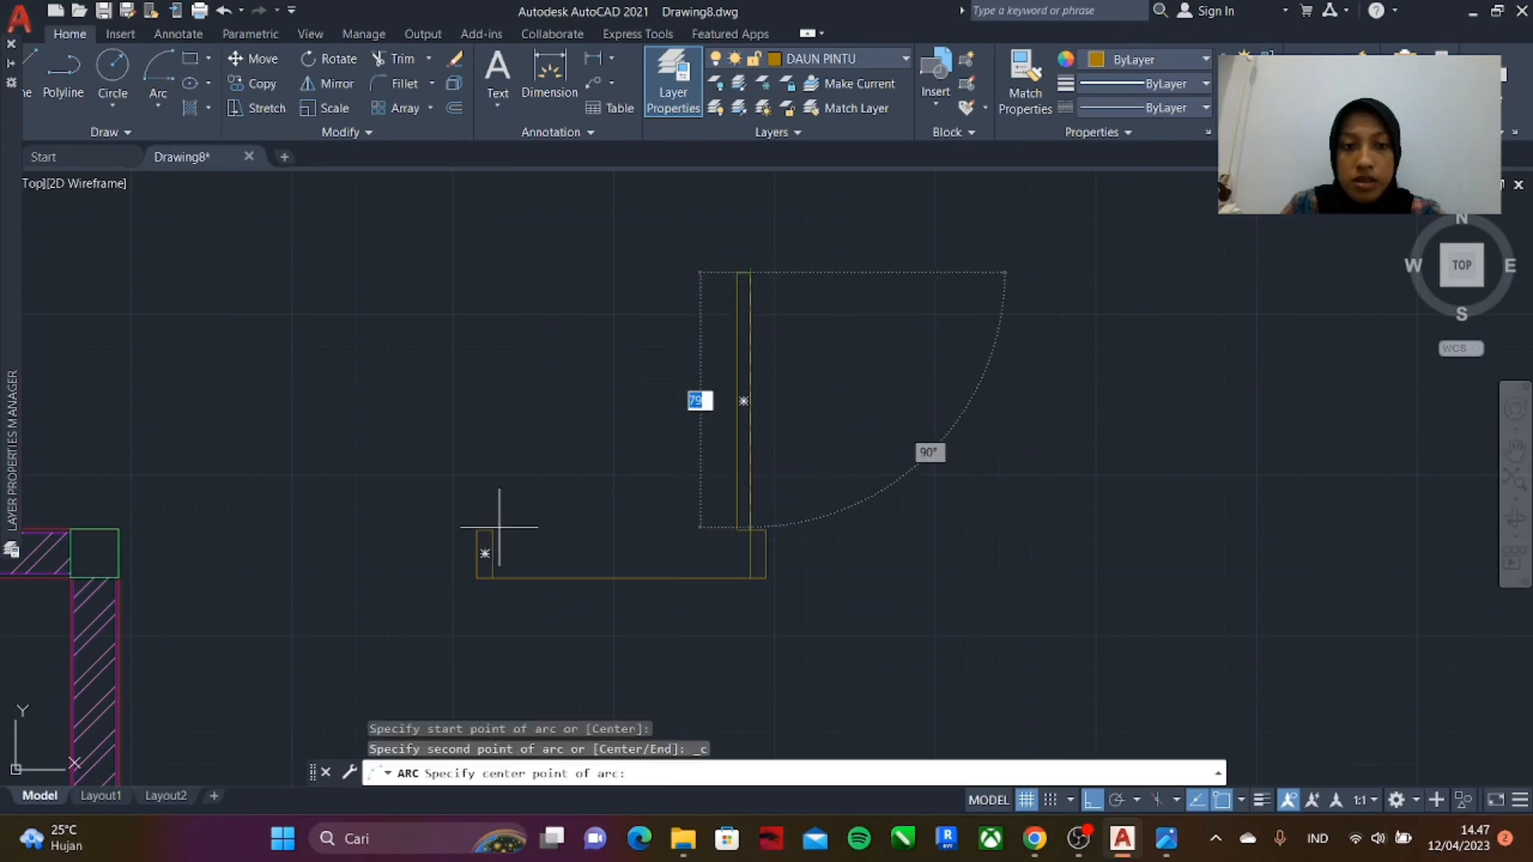
left_click(749, 528)
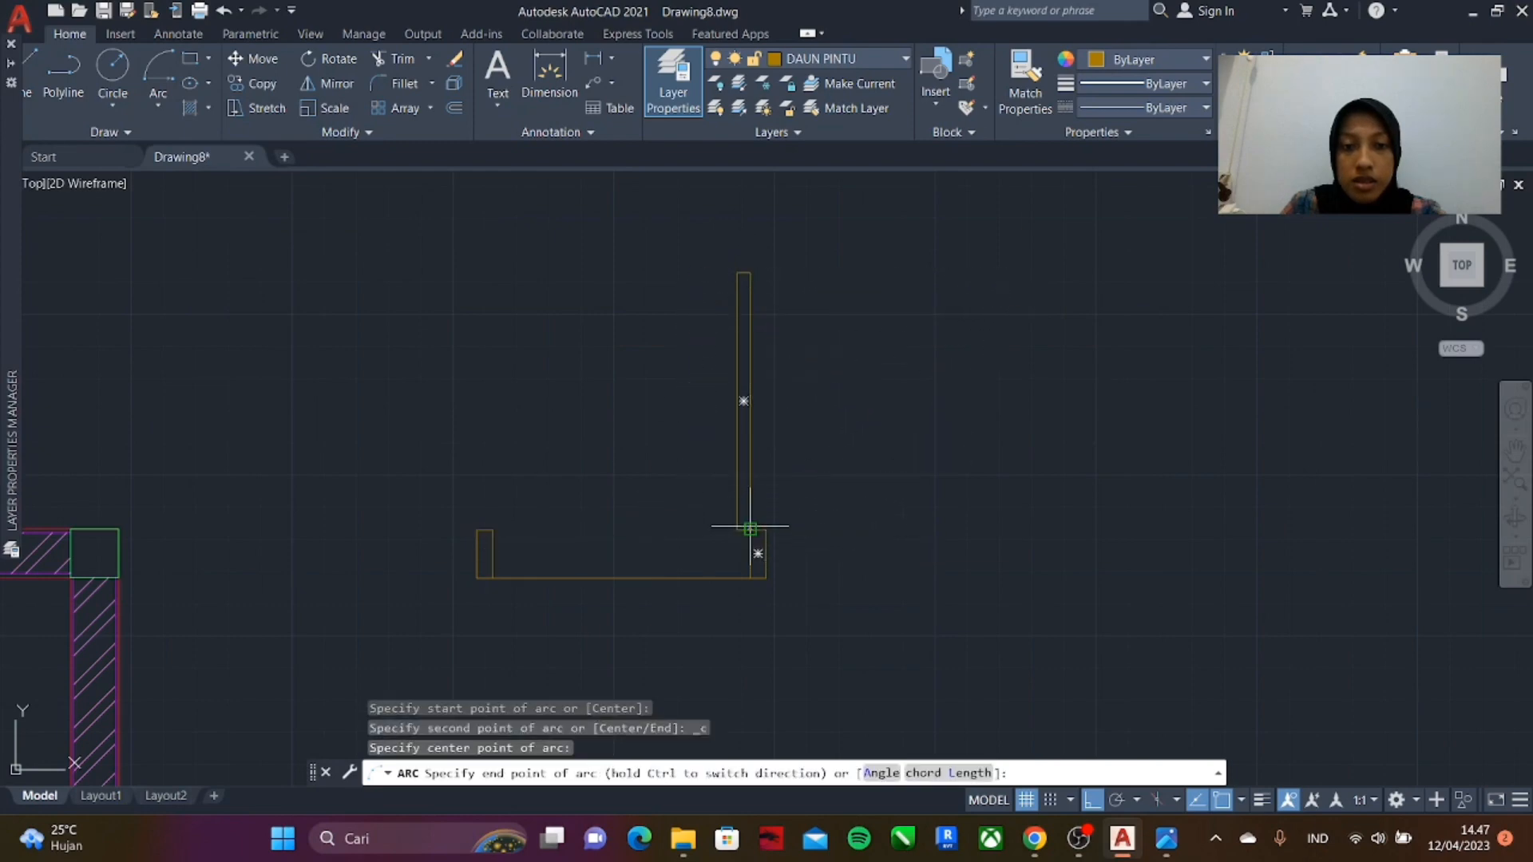
left_click(492, 528)
scroll(664, 254, "up", 6)
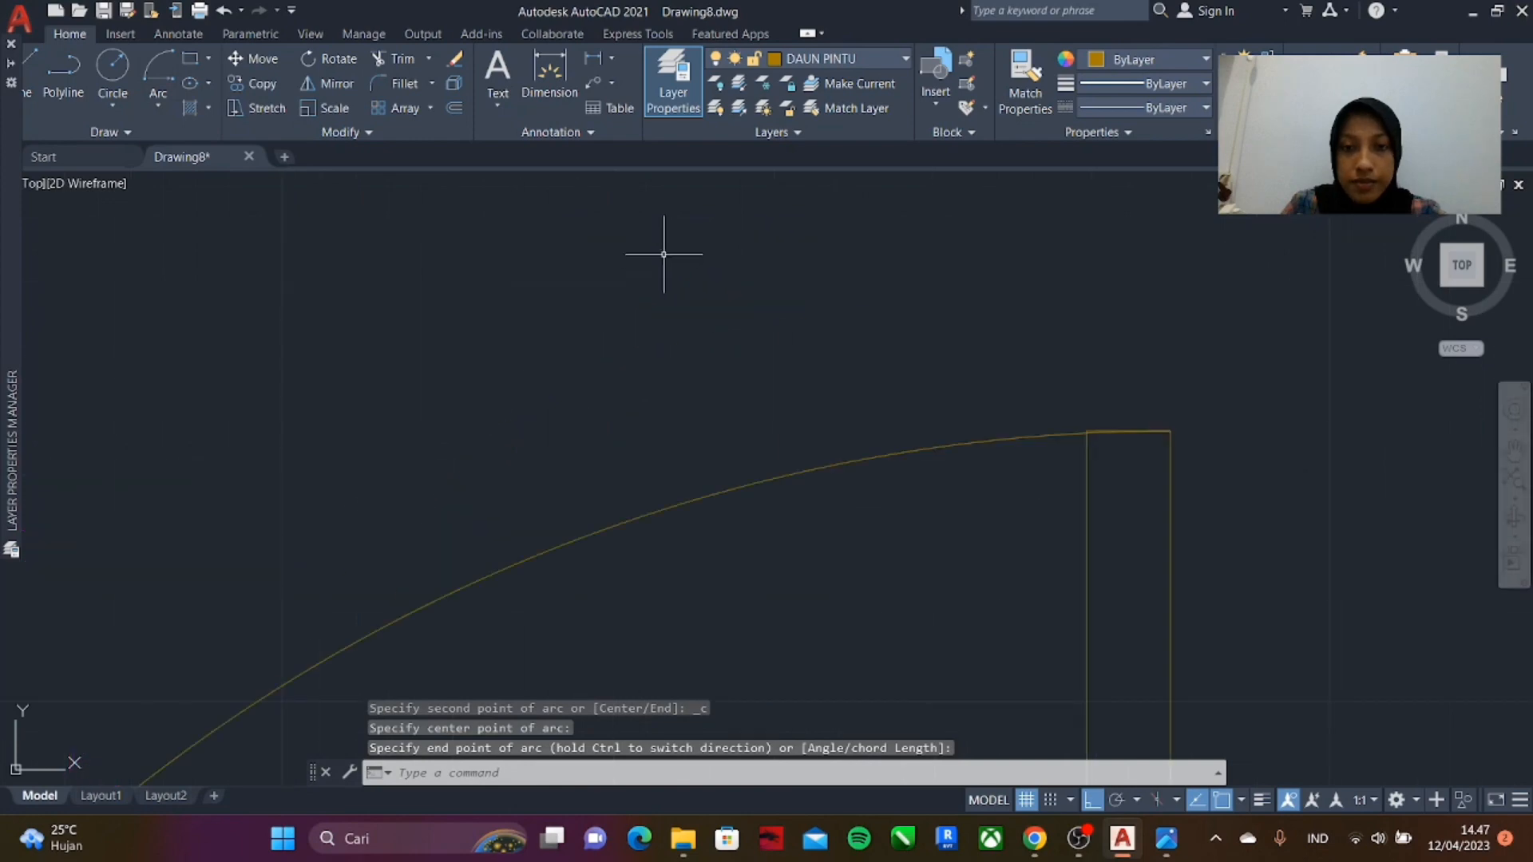
scroll(674, 308, "down", 2)
scroll(781, 319, "up", 2)
scroll(748, 313, "down", 5)
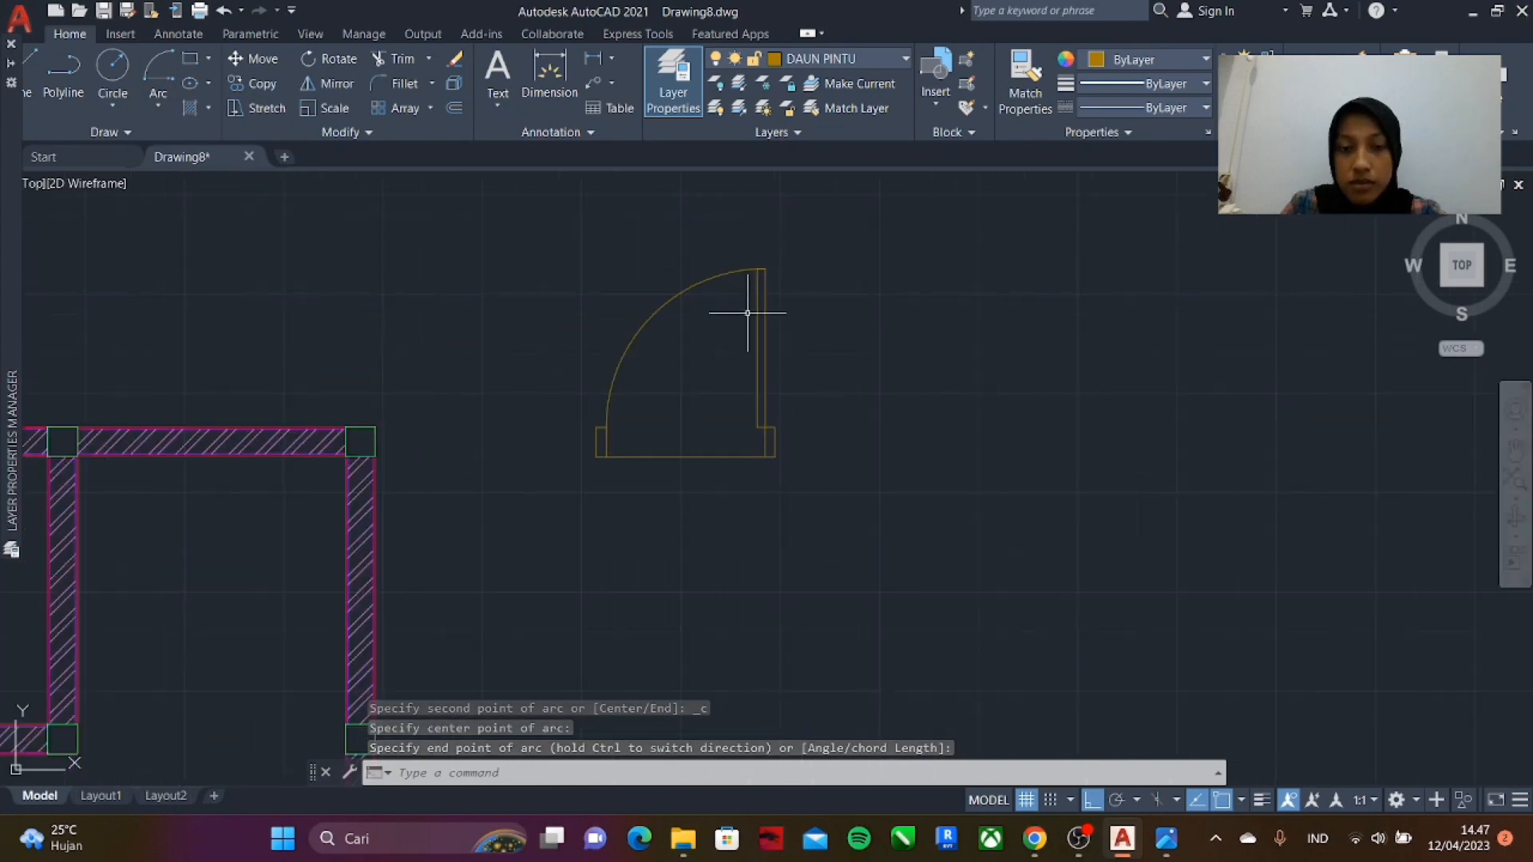
scroll(748, 312, "up", 4)
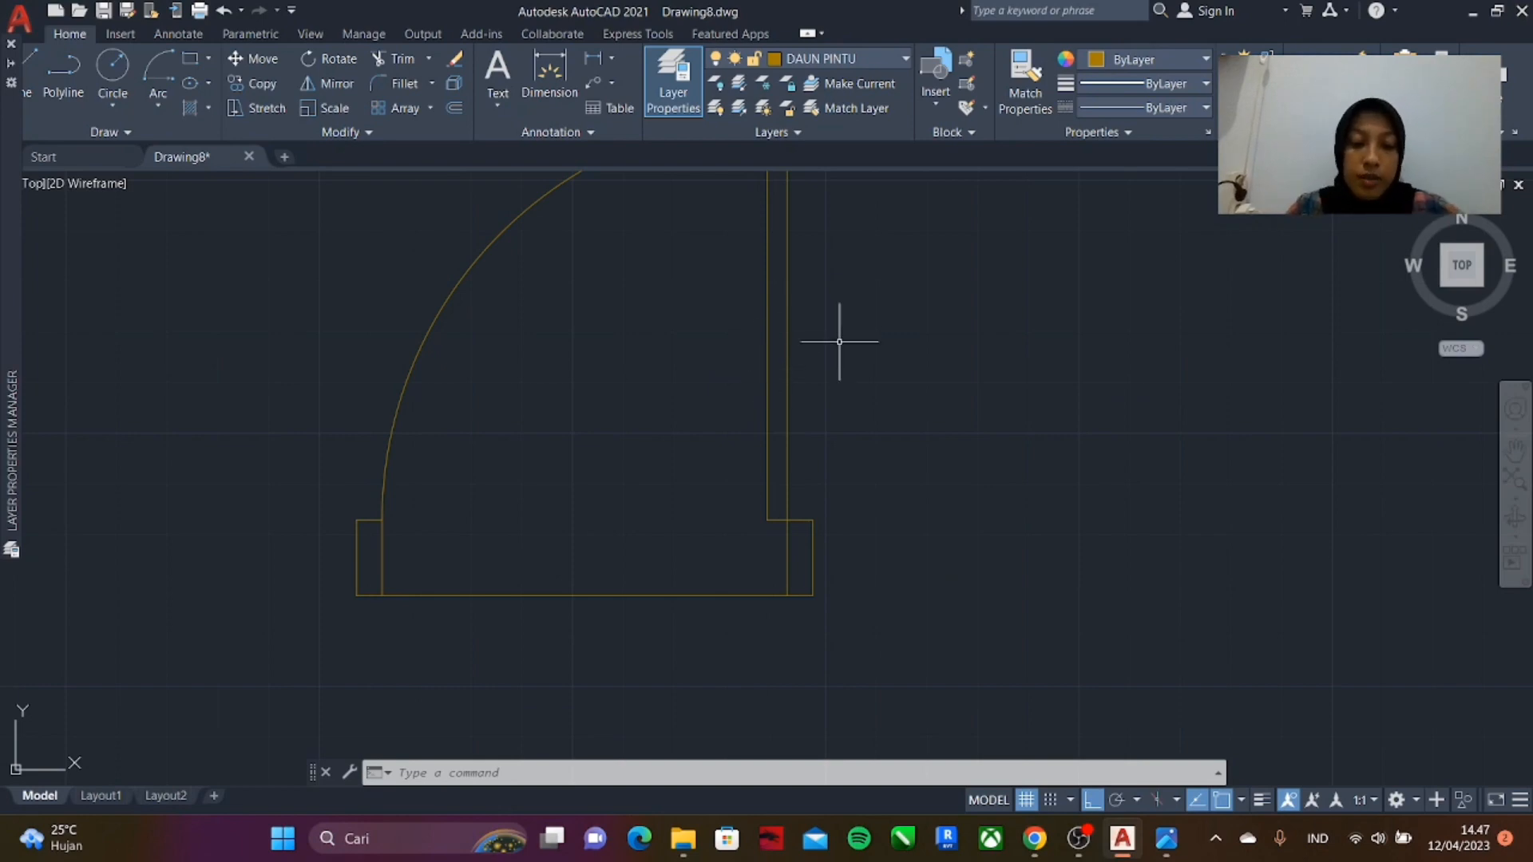
scroll(778, 492, "down", 5)
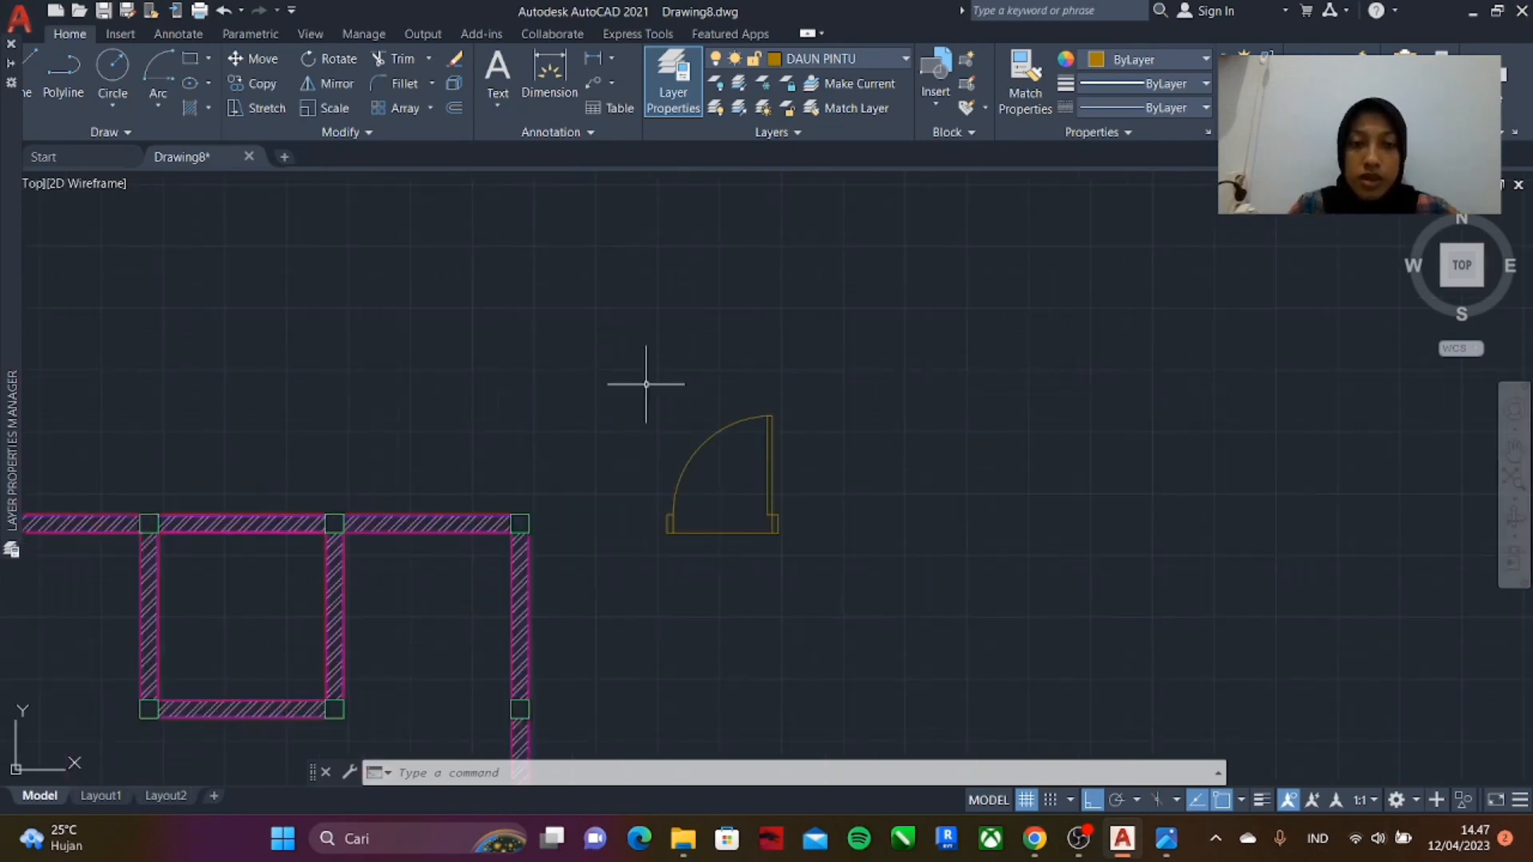
left_click(605, 363)
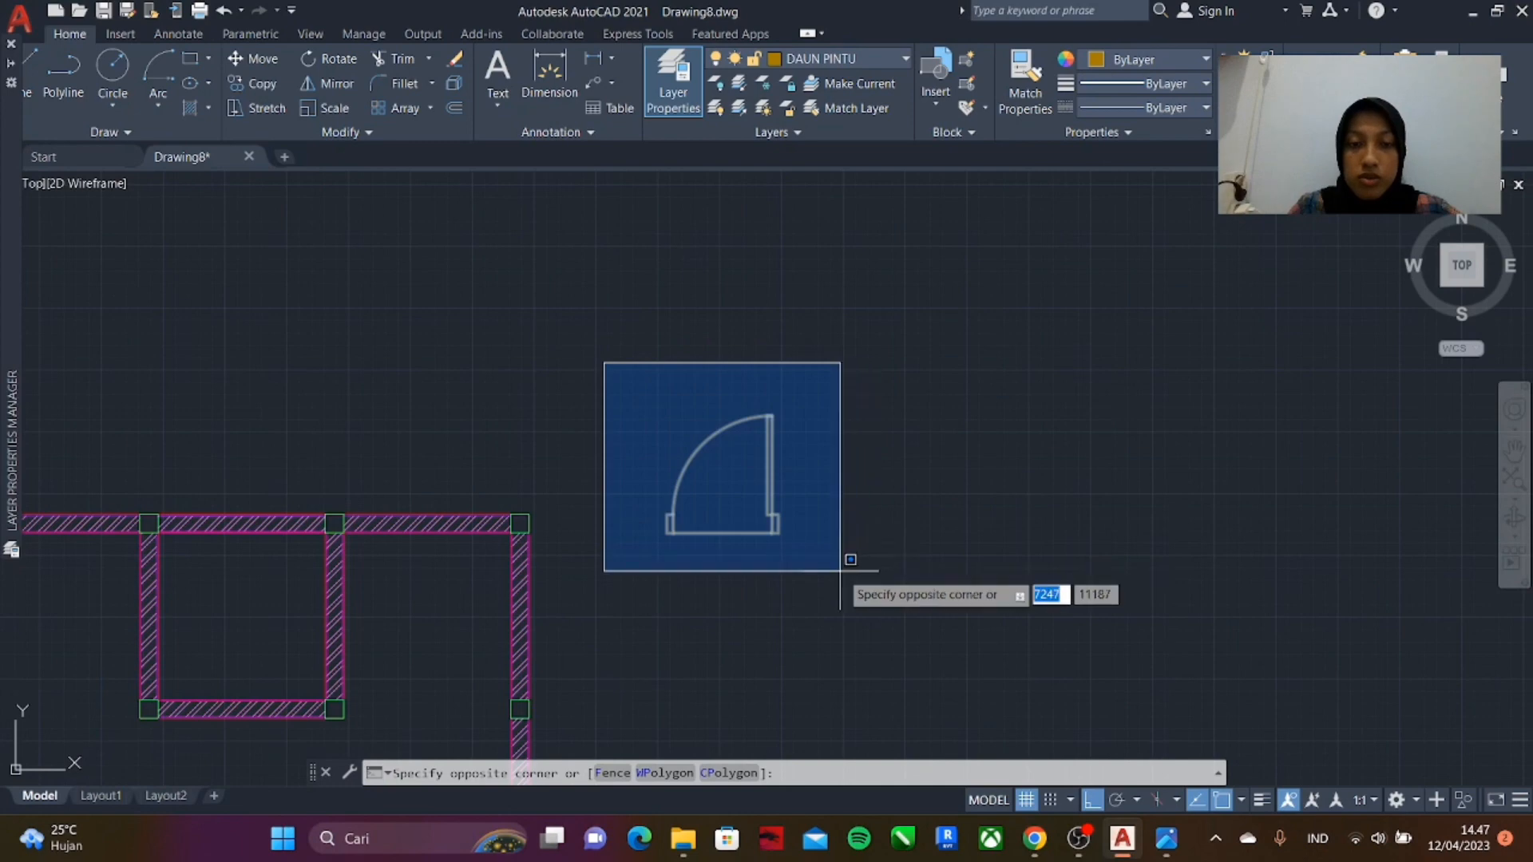
left_click(840, 571)
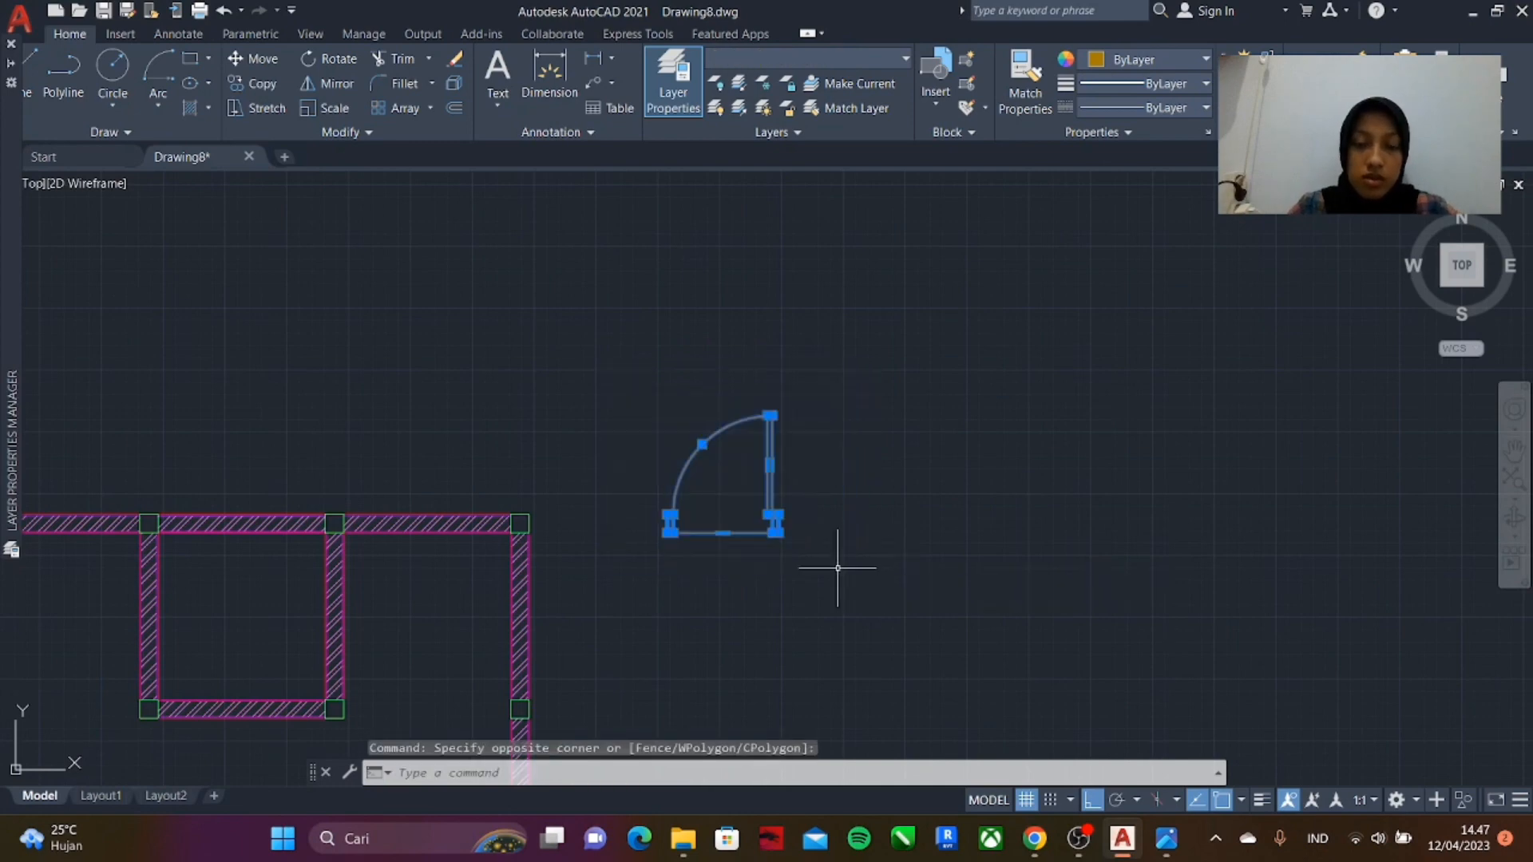
key("Escape")
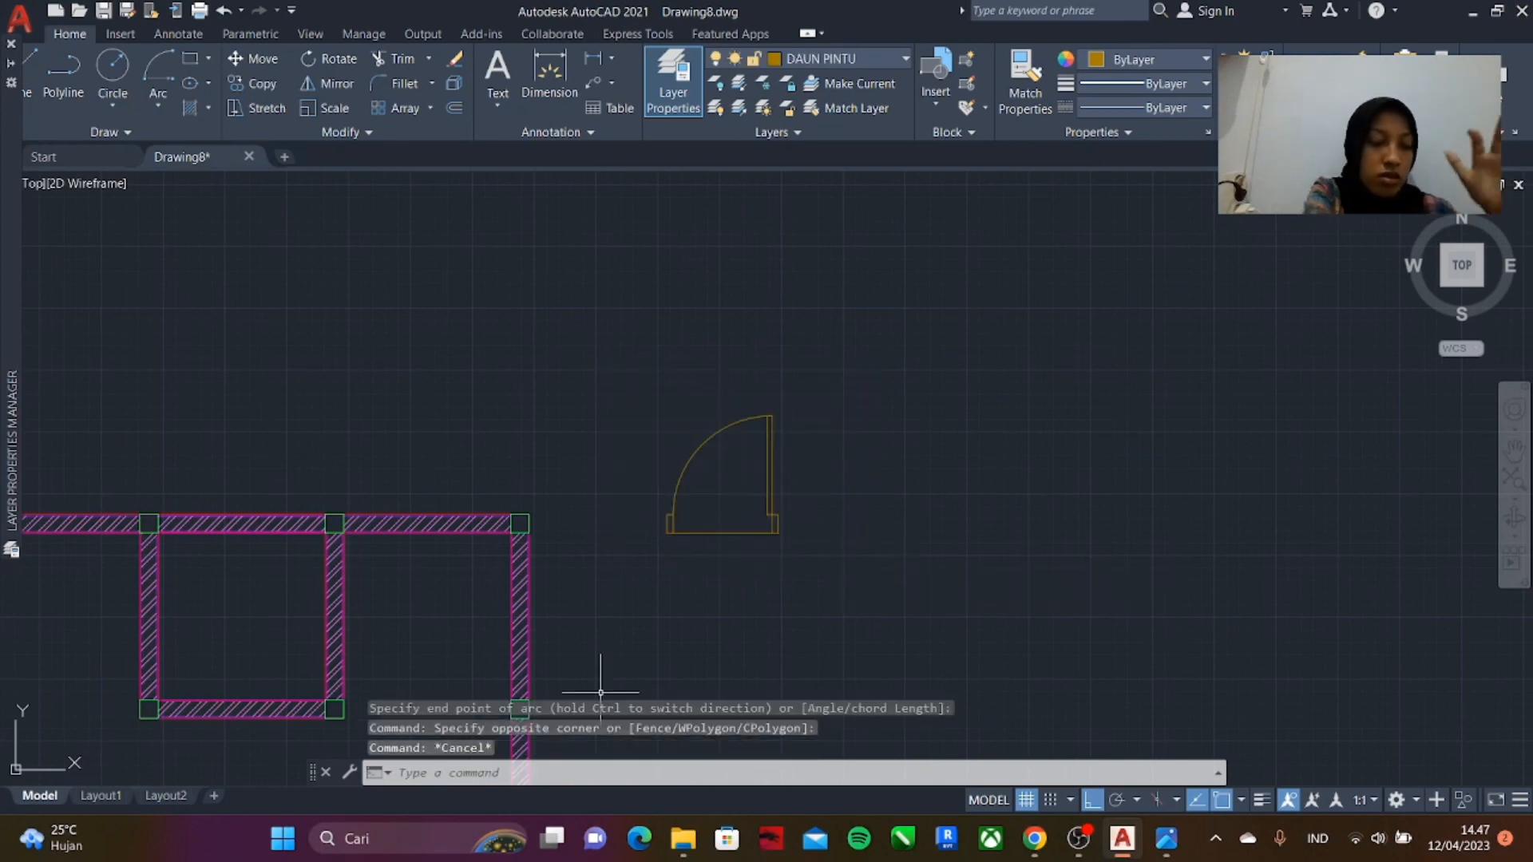
- Copy the complete door twice to the right in a horizontal row
type("co")
key("Return")
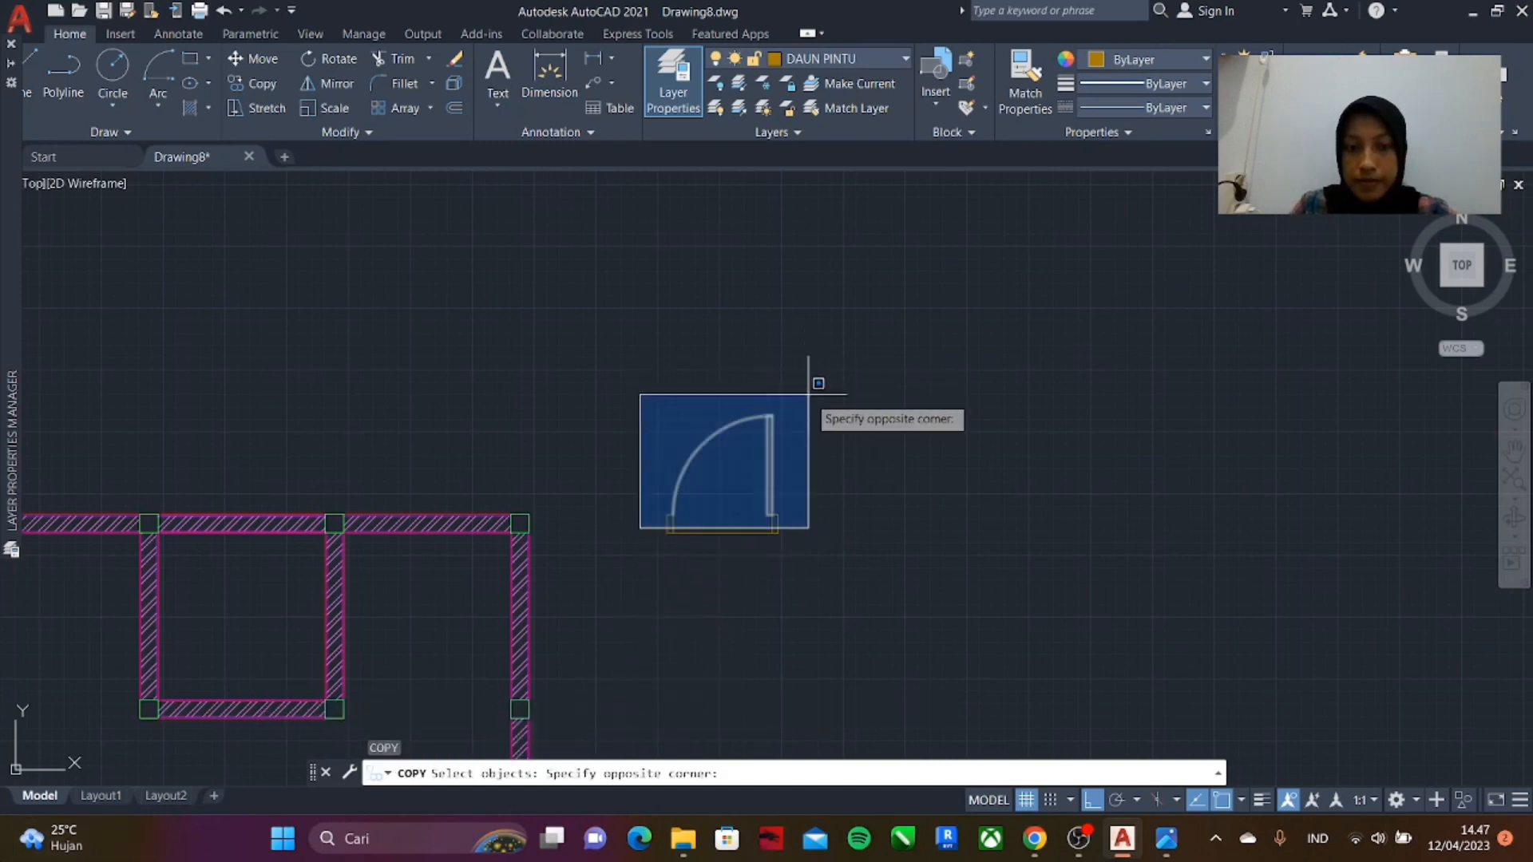
left_click(820, 449)
key("Return")
scroll(882, 406, "up", 2)
left_click(719, 606)
left_click(1109, 606)
scroll(726, 595, "down", 6)
left_click(912, 592)
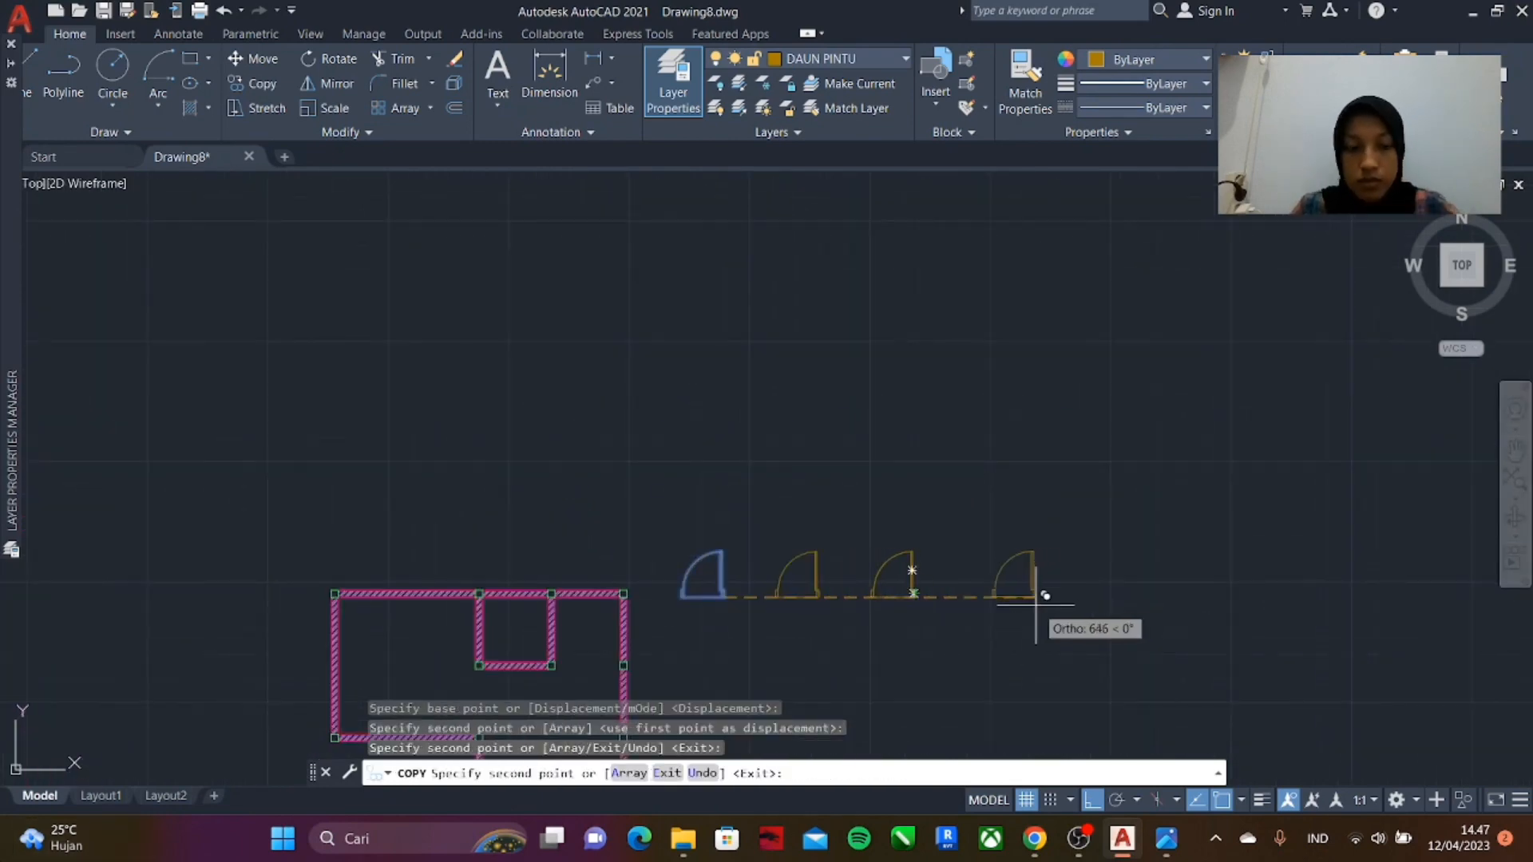
key("Escape")
- Define the original door nearest the plan as a block
scroll(721, 598, "up", 6)
left_click(823, 661)
left_click(562, 424)
type("b")
key("Return")
type("P")
key("Escape")
scroll(417, 430, "down", 3)
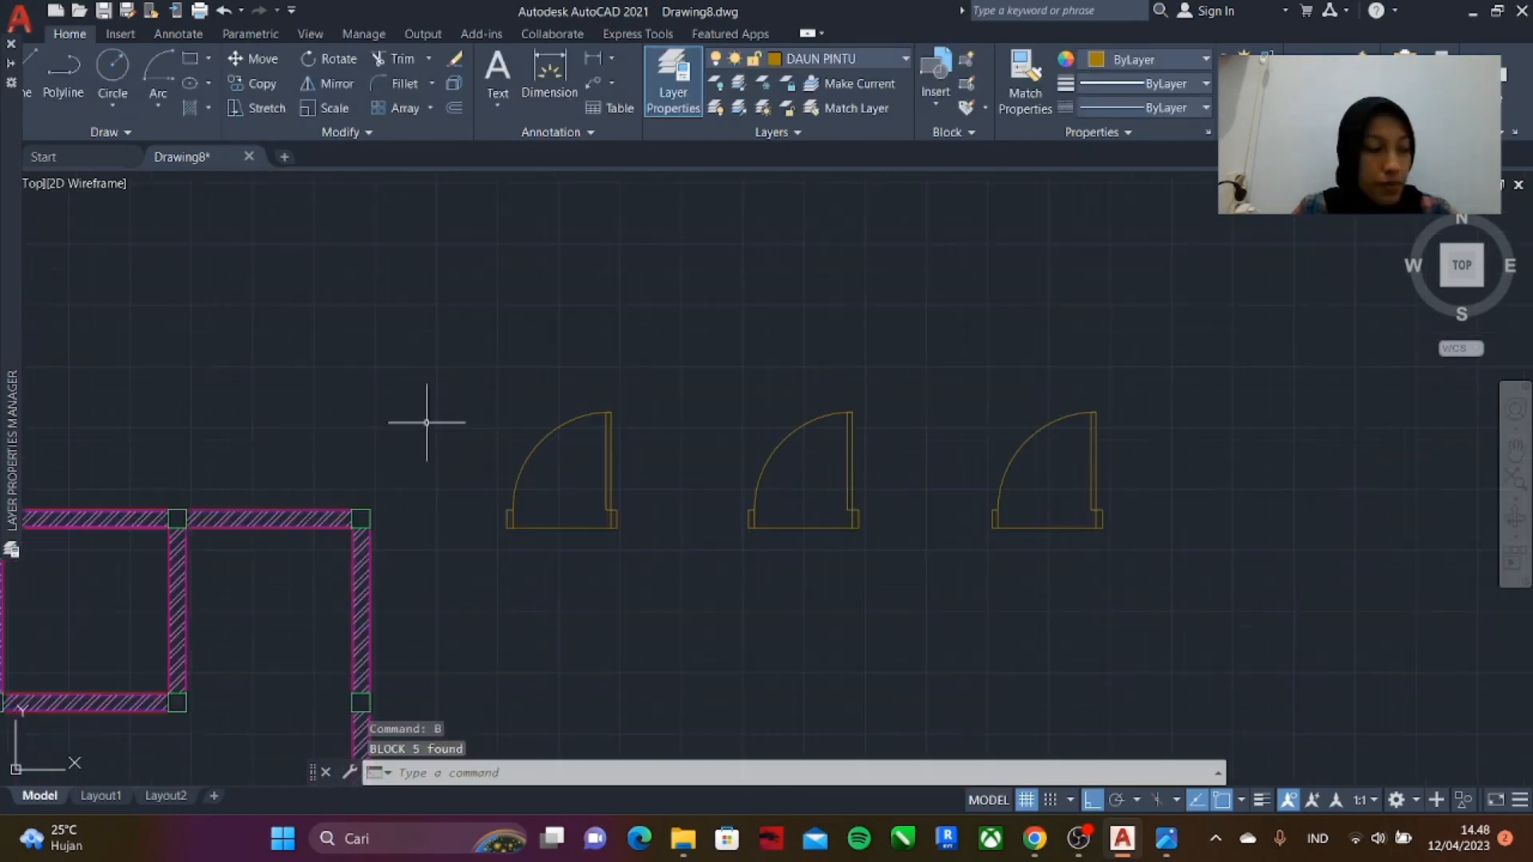
- Move the middle door's threshold line up to the upper ends of its jambs
scroll(808, 529, "up", 5)
type("m")
key("Return")
left_click(807, 537)
left_click(985, 537)
left_click(985, 466)
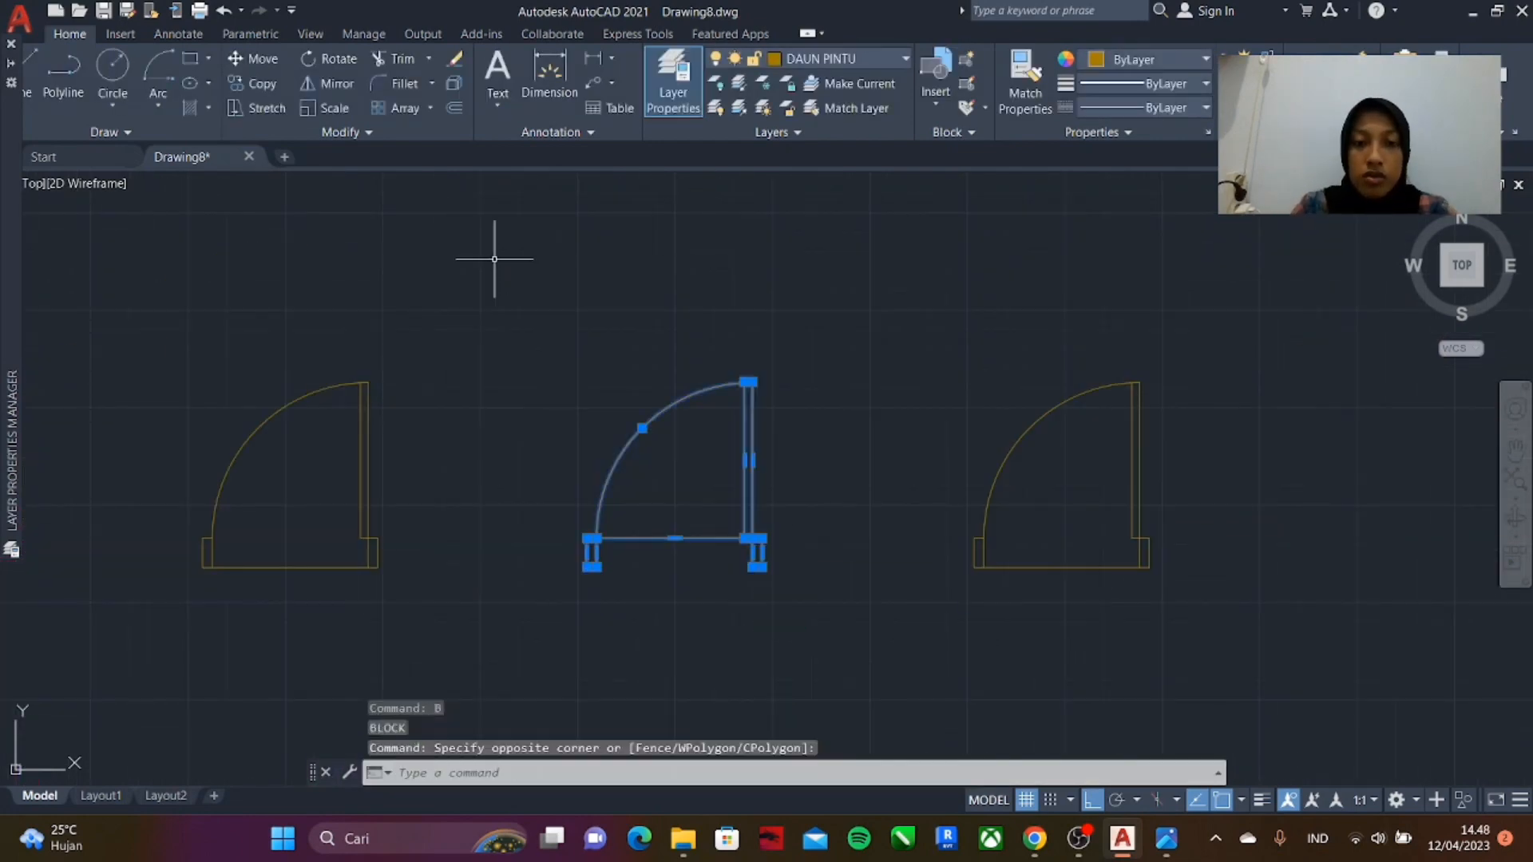
- Try to define the middle door as a block, and undo the last two operations
type("b")
key("Return")
key("Escape")
scroll(644, 417, "up", 3)
left_click(665, 599)
scroll(544, 567, "down", 6)
type("b")
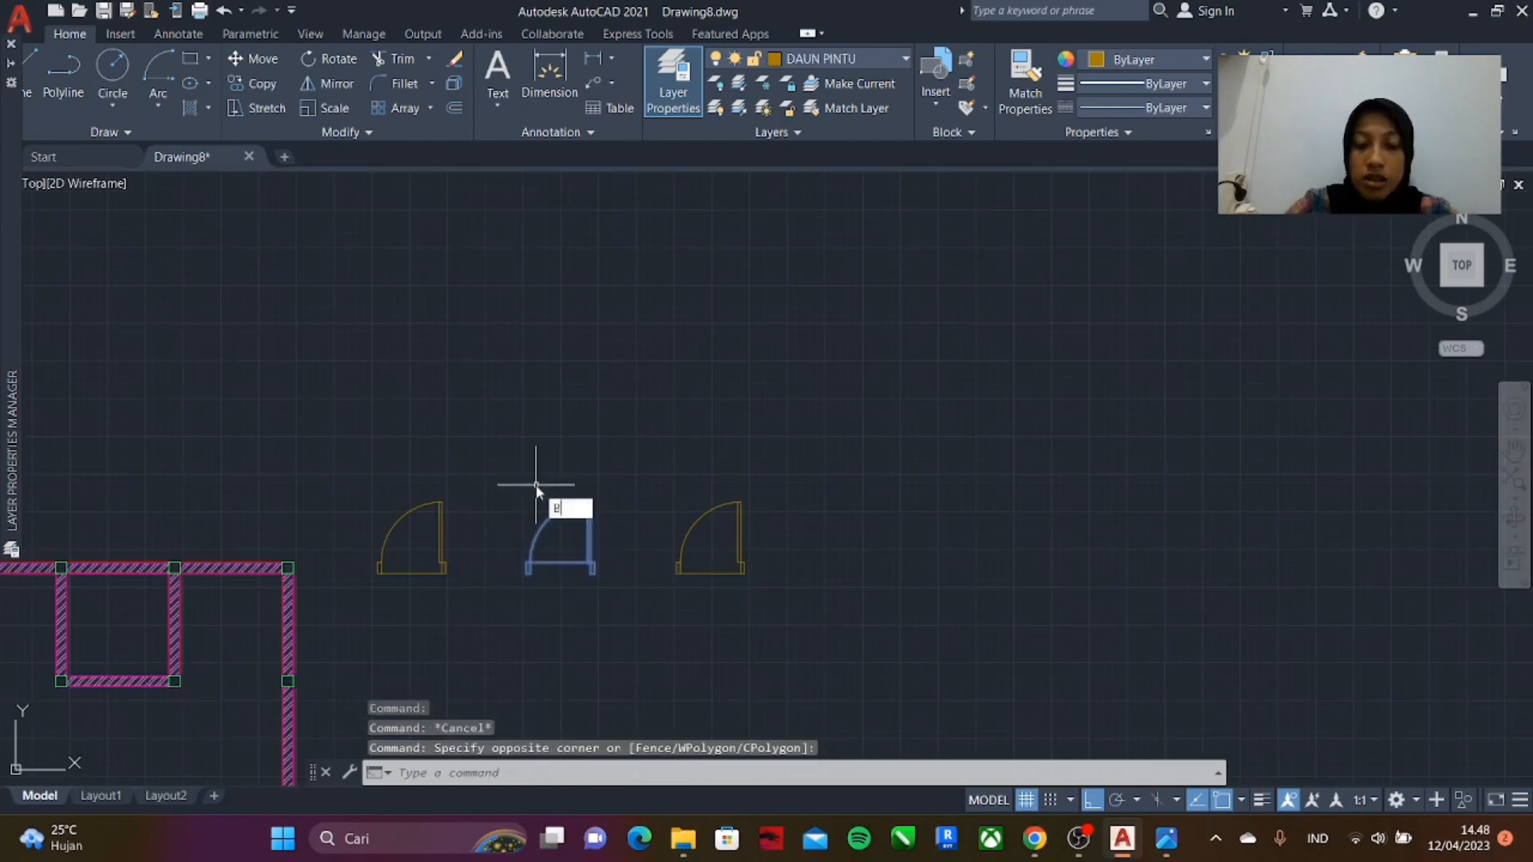
key("Return")
key("Escape")
key("ctrl+z")
key("ctrl+z")
- Place the middle door's threshold line level with the jamb tops again and define that door as a block
scroll(413, 284, "up", 6)
type("m")
key("Return")
left_click(569, 533)
key("Return")
left_click(822, 532)
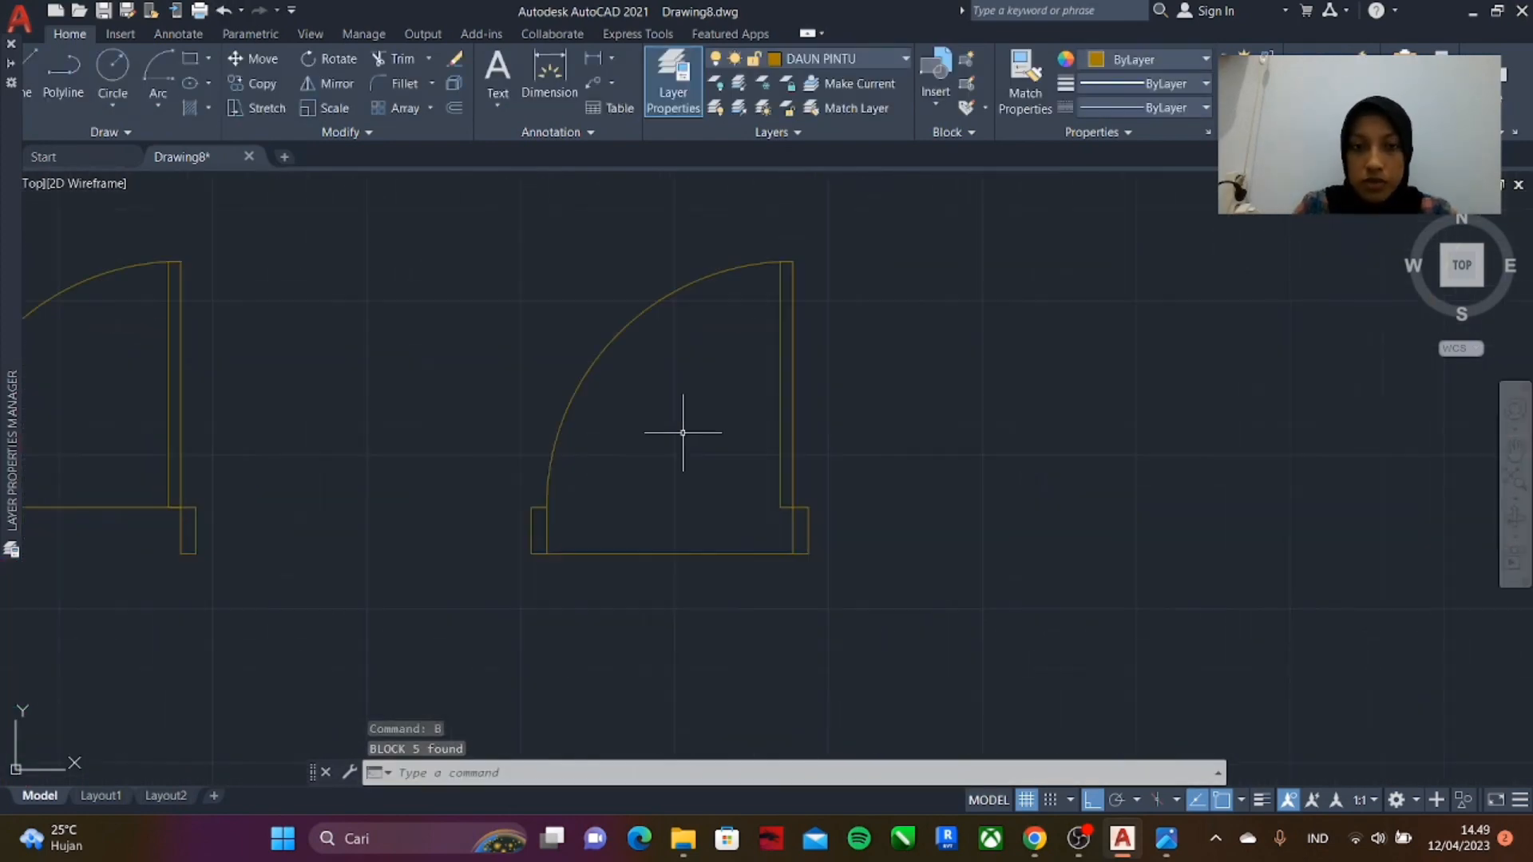
- Erase the third door's threshold line and define the remaining leaf, arc and jambs as a block
left_click(887, 617)
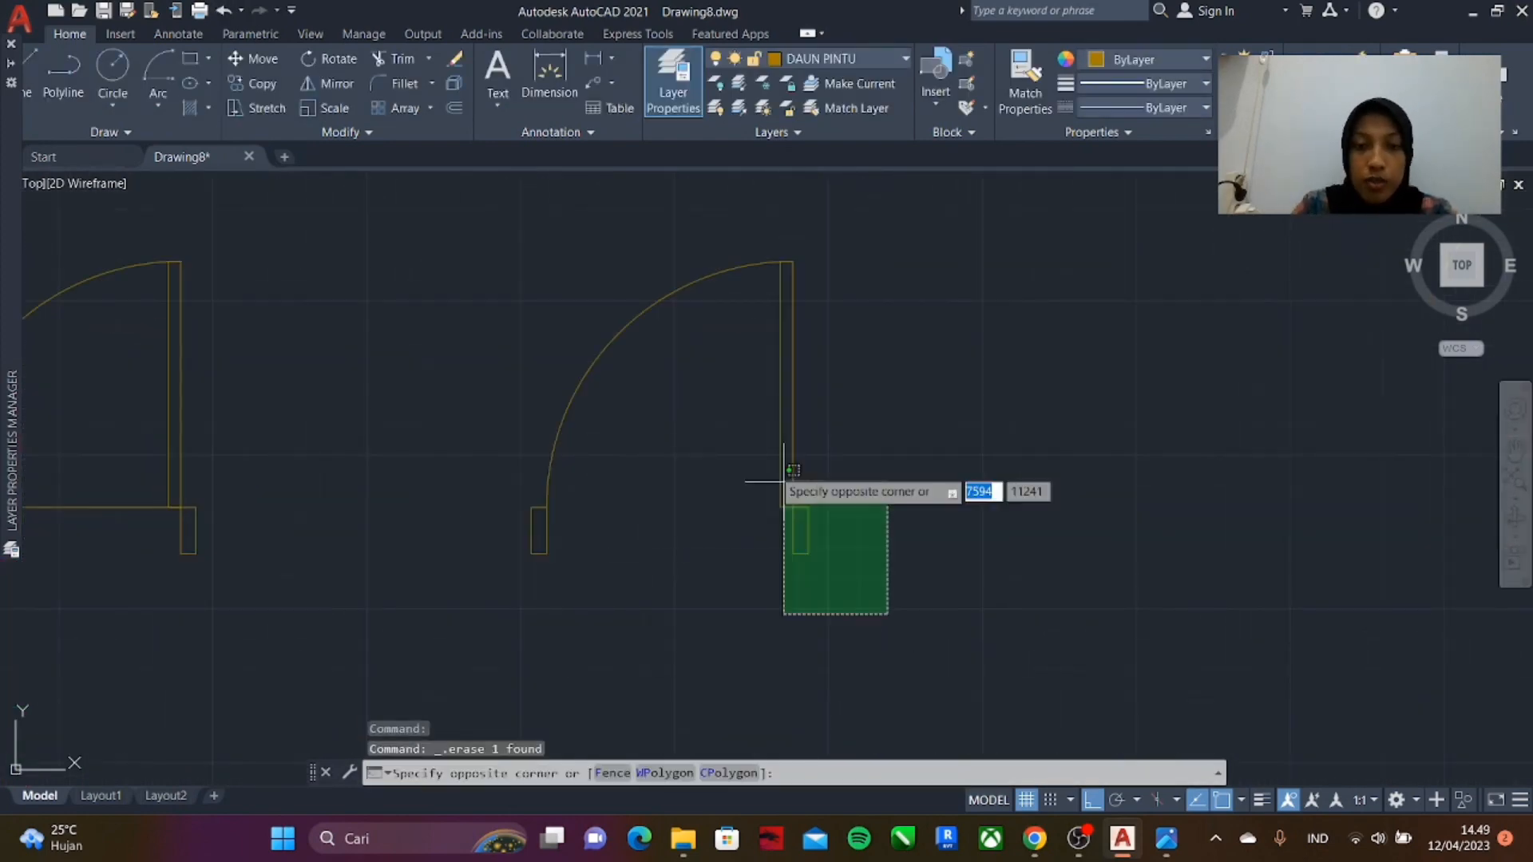
left_click(785, 521)
type("b")
key("Return")
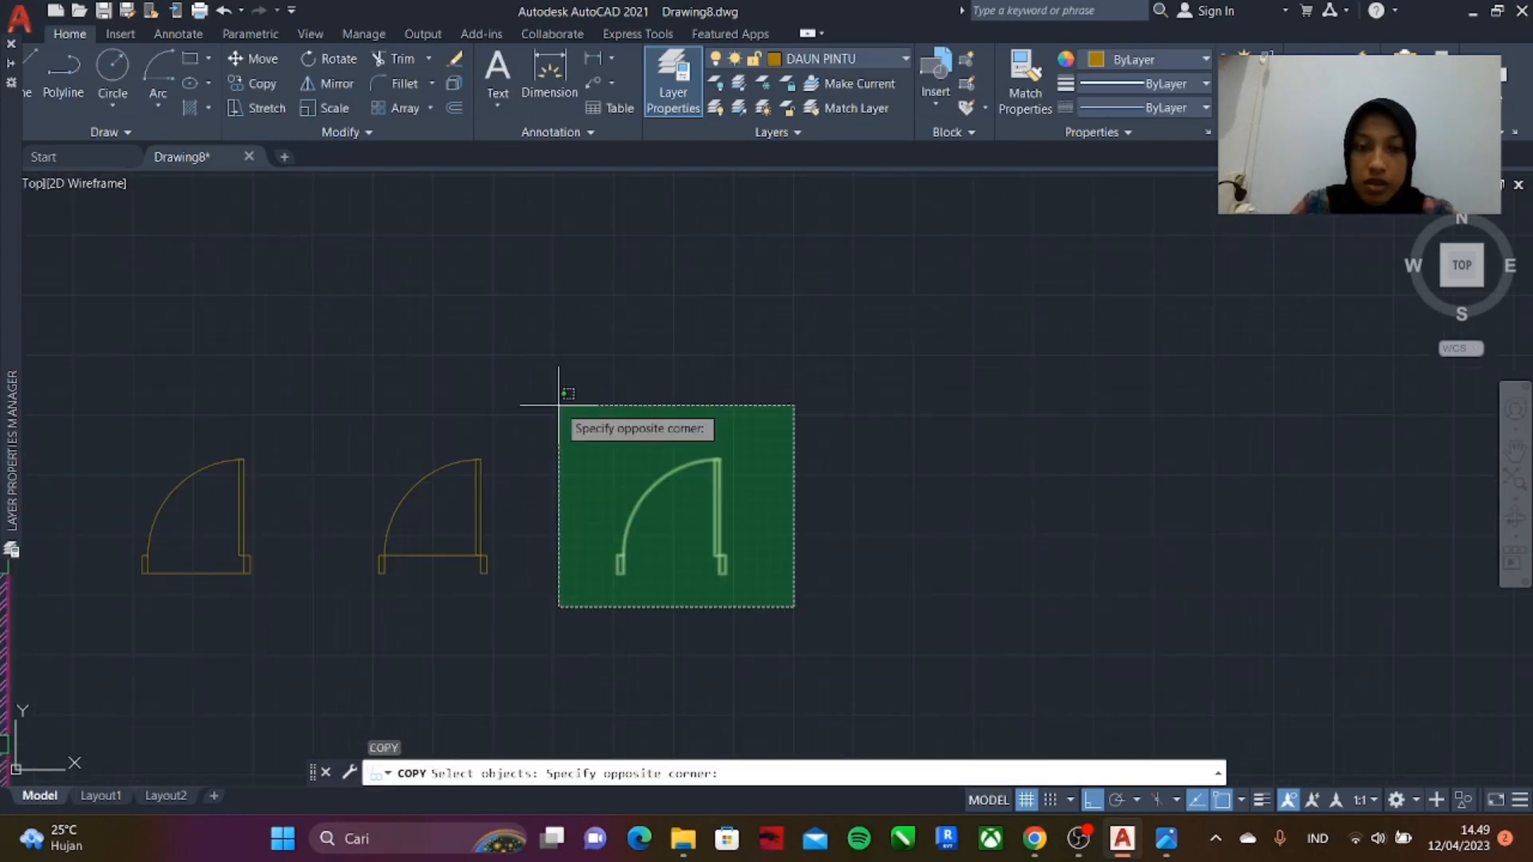
- Copy the third door without threshold about 223 to the right
left_click(565, 404)
key("Return")
left_click(729, 558)
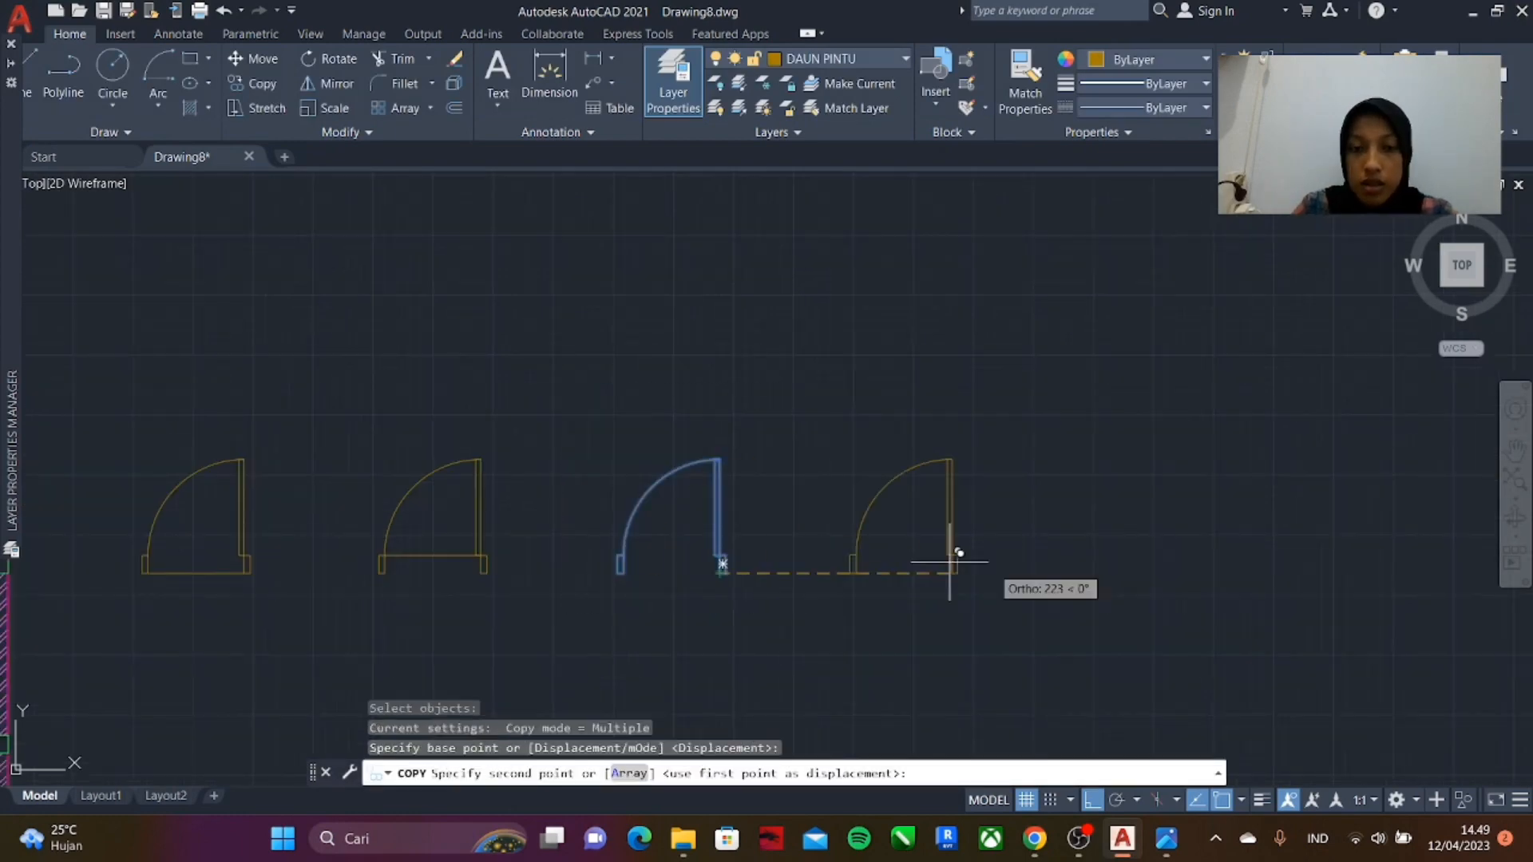
left_click(951, 548)
key("Escape")
- Explode the block of the fourth, newly copied door
scroll(753, 611, "up", 4)
left_click(795, 611)
right_click(795, 612)
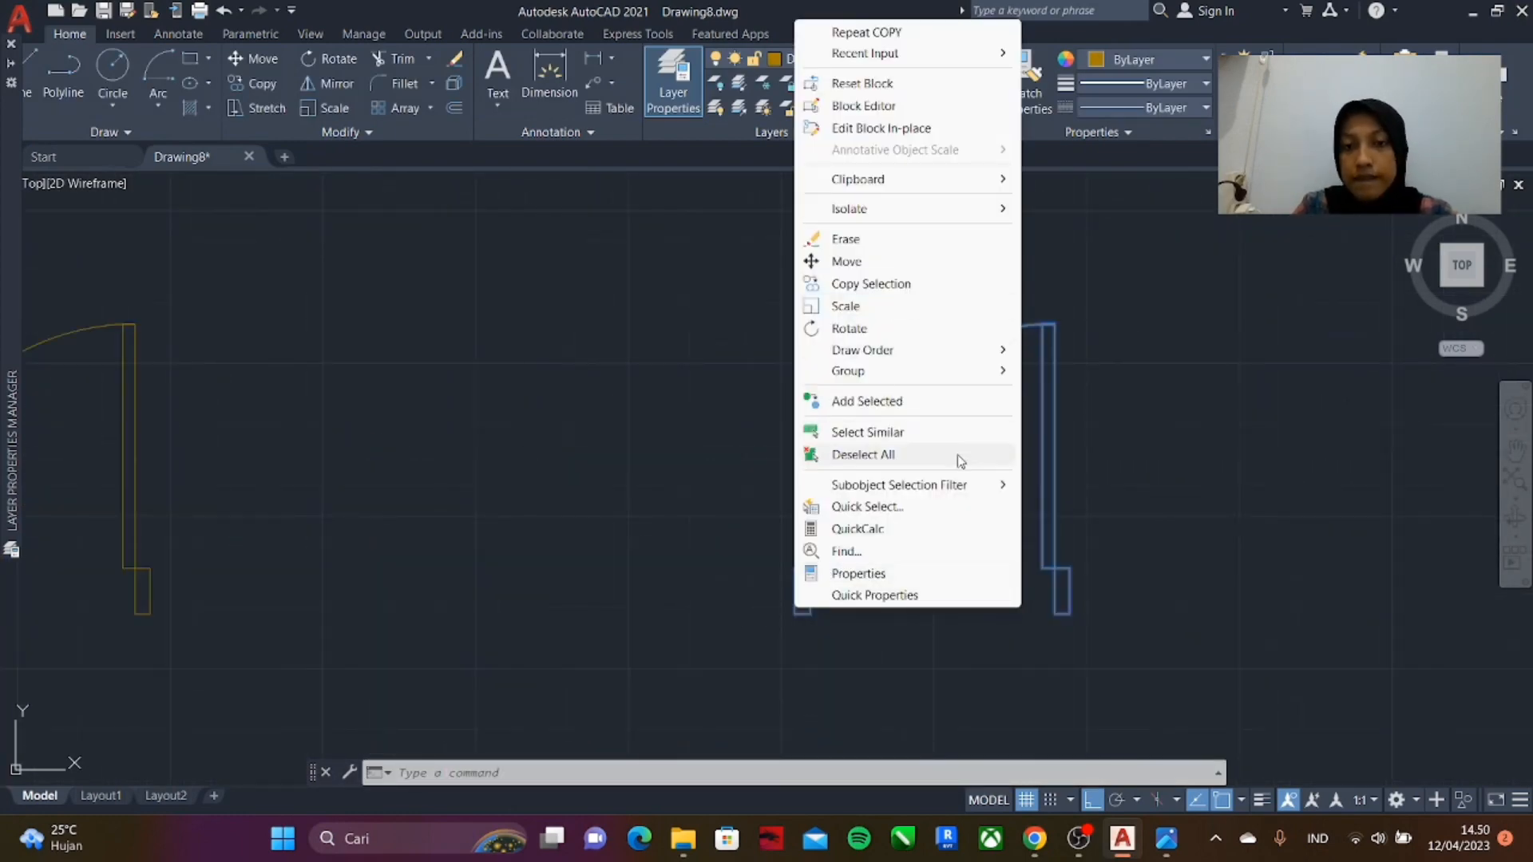
left_click(1047, 575)
type("ex")
left_click(1118, 655)
key("Escape")
- Erase the left jamb rectangle of the exploded fourth door
left_click(796, 611)
key("Escape")
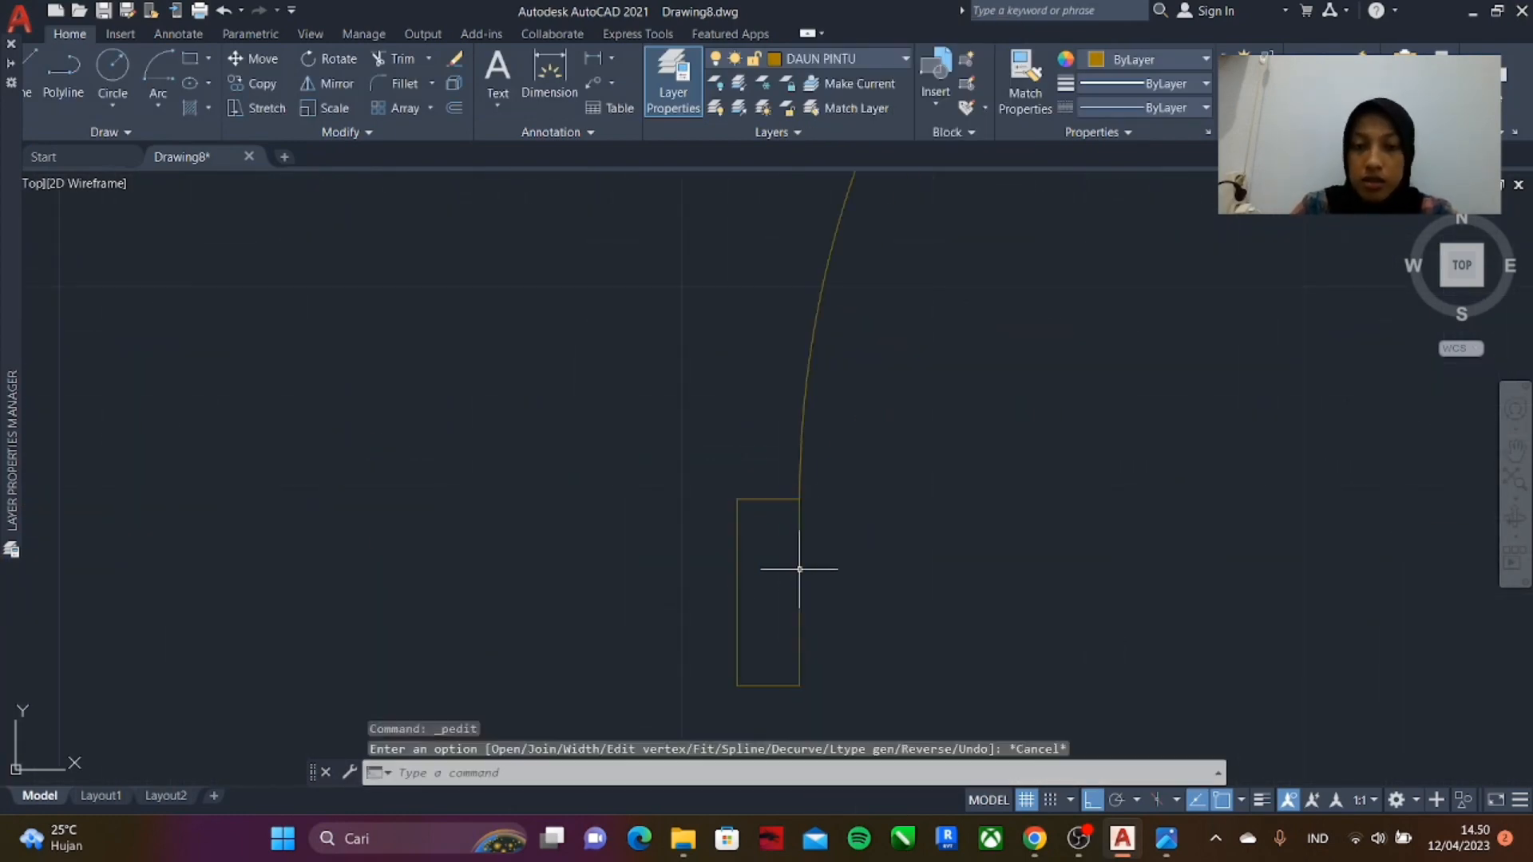
key("Delete")
- Try to mirror the fourth door about the lower end of its swing arc, and undo the attempt
left_click(1118, 643)
left_click(657, 273)
type("mi")
key("Return")
left_click(799, 553)
left_click(809, 520)
key("Return")
key("ctrl+z")
- Mirror the fourth door's leaf, arc and jamb about a vertical line through the arc's lower end, keeping the source objects, to form a double door
left_click(1130, 616)
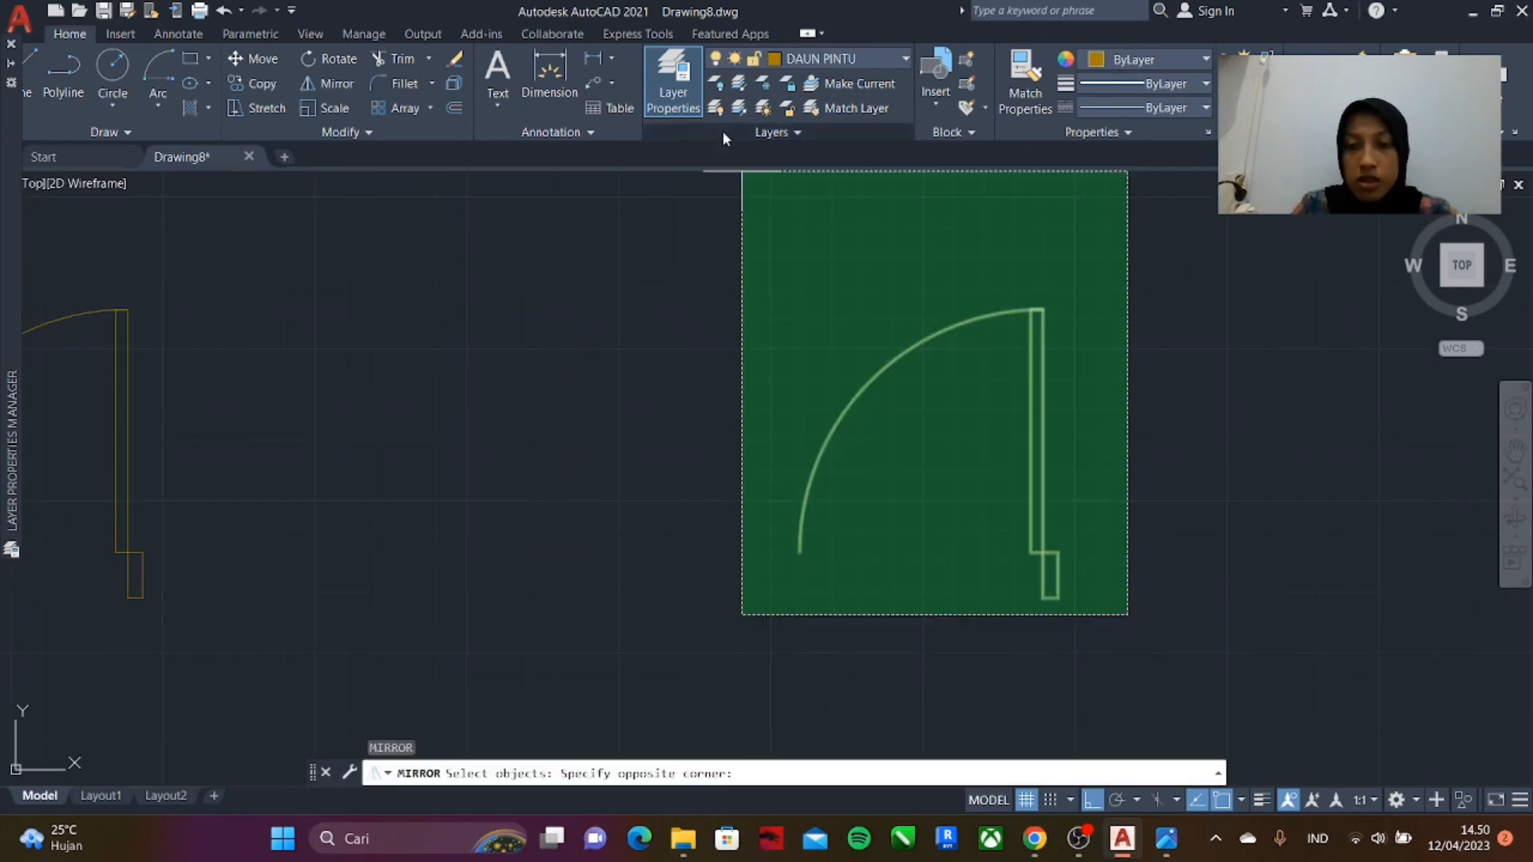
left_click(735, 232)
scroll(791, 552, "up", 4)
left_click(813, 554)
scroll(811, 555, "down", 6)
left_click(810, 312)
scroll(650, 360, "up", 3)
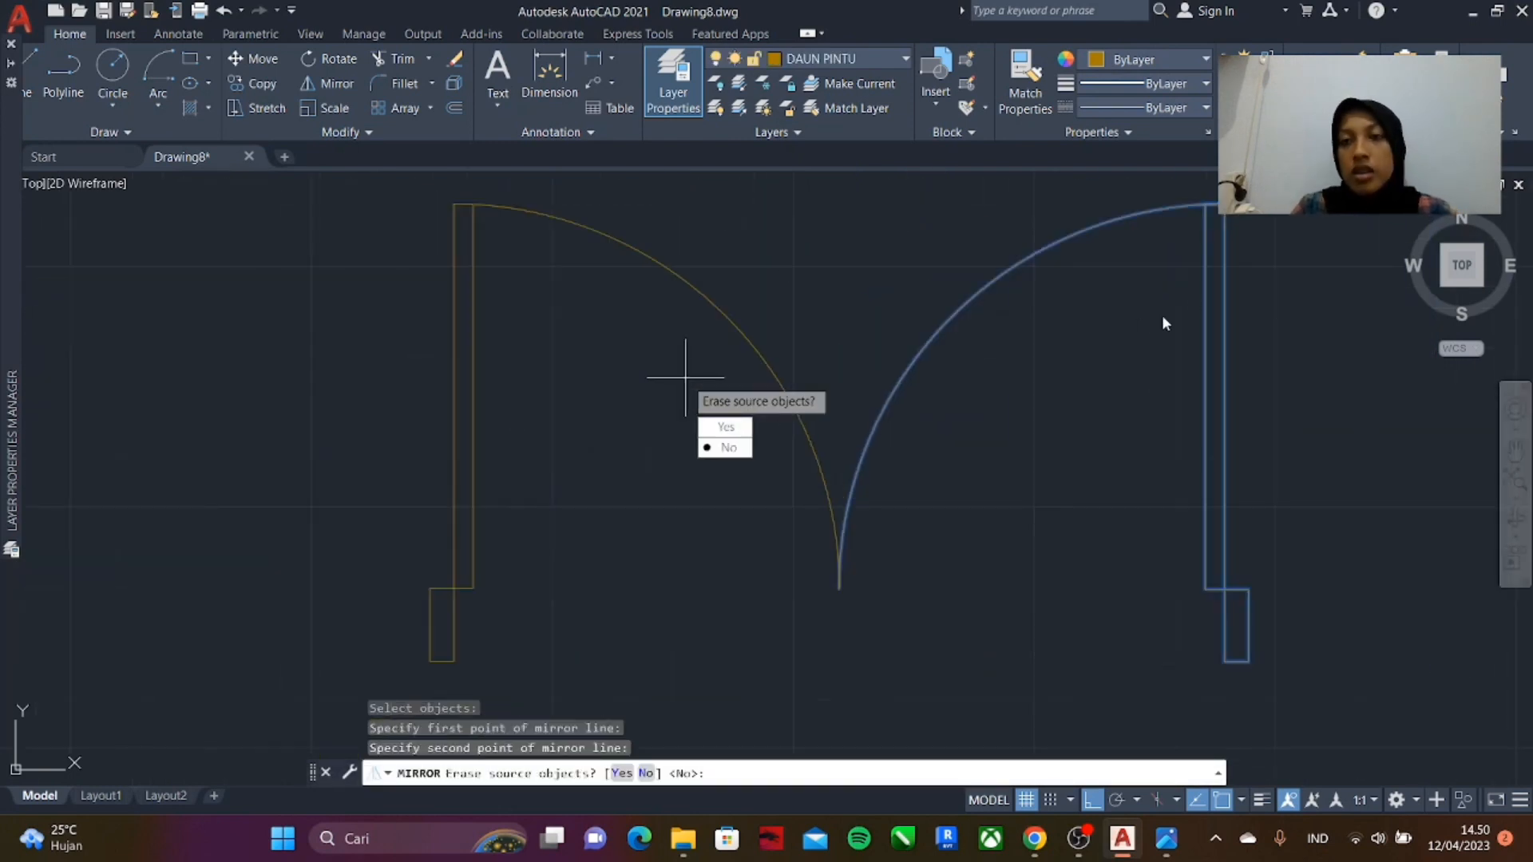
key("Return")
scroll(850, 477, "down", 5)
scroll(850, 471, "down", 3)
scroll(530, 440, "up", 5)
scroll(515, 431, "down", 6)
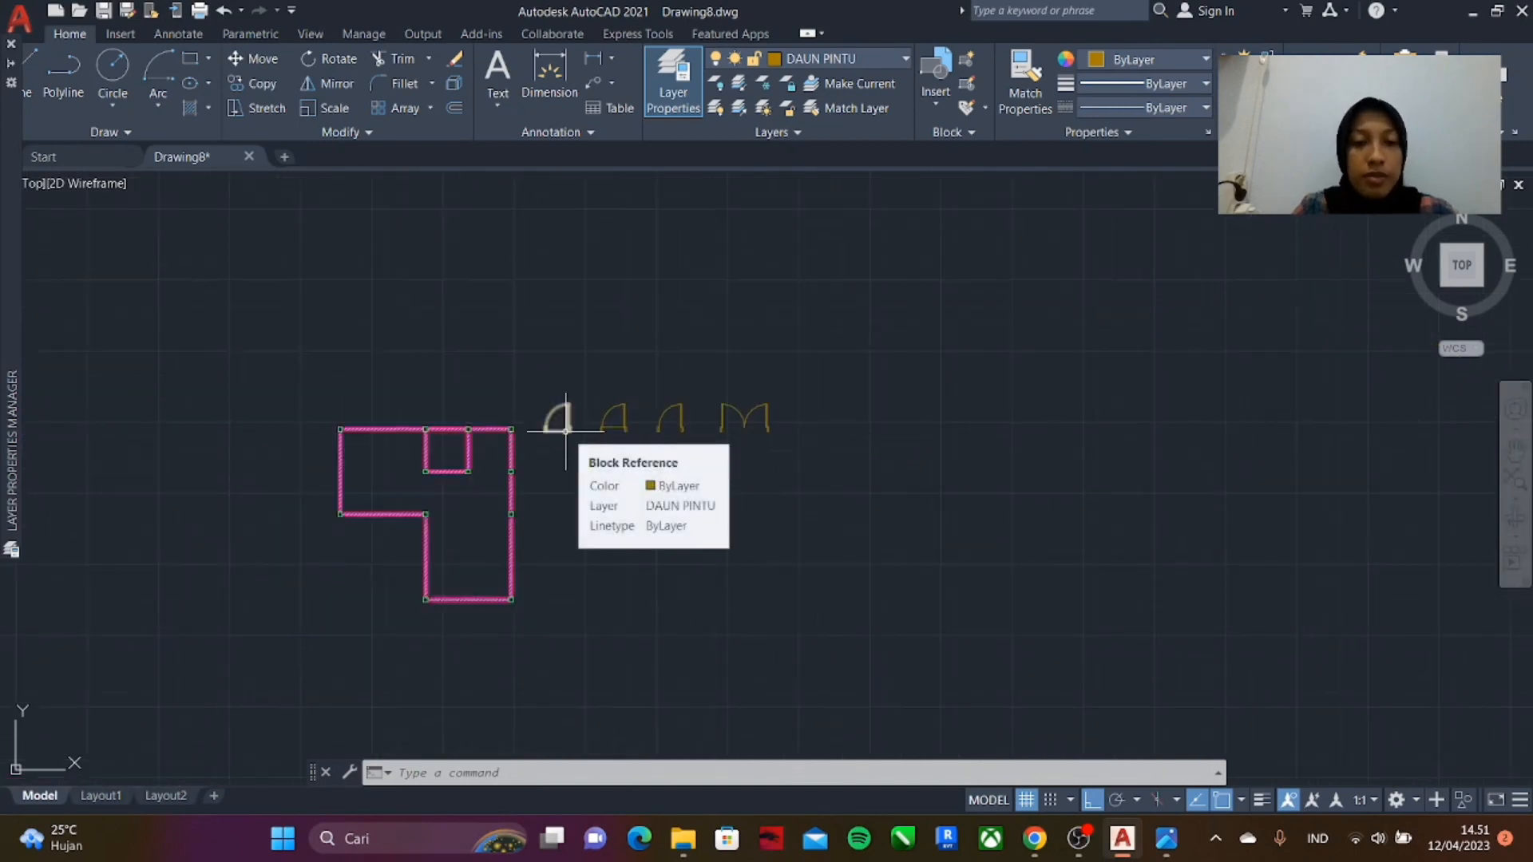
scroll(503, 406, "up", 2)
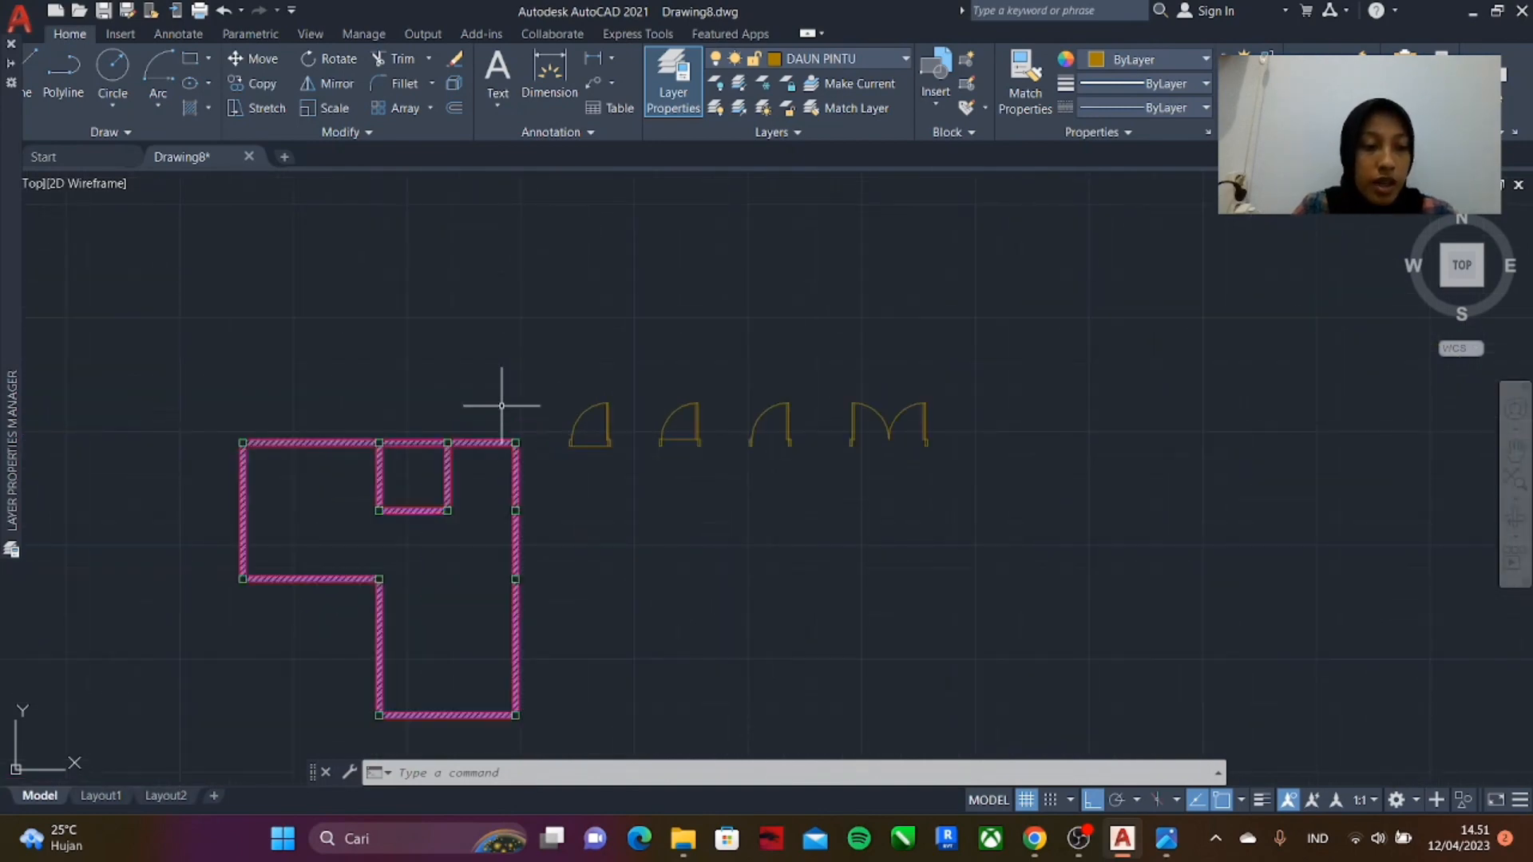
- Rotate the first door 90° counterclockwise about the lower outer corner of its right jamb
scroll(559, 404, "up", 2)
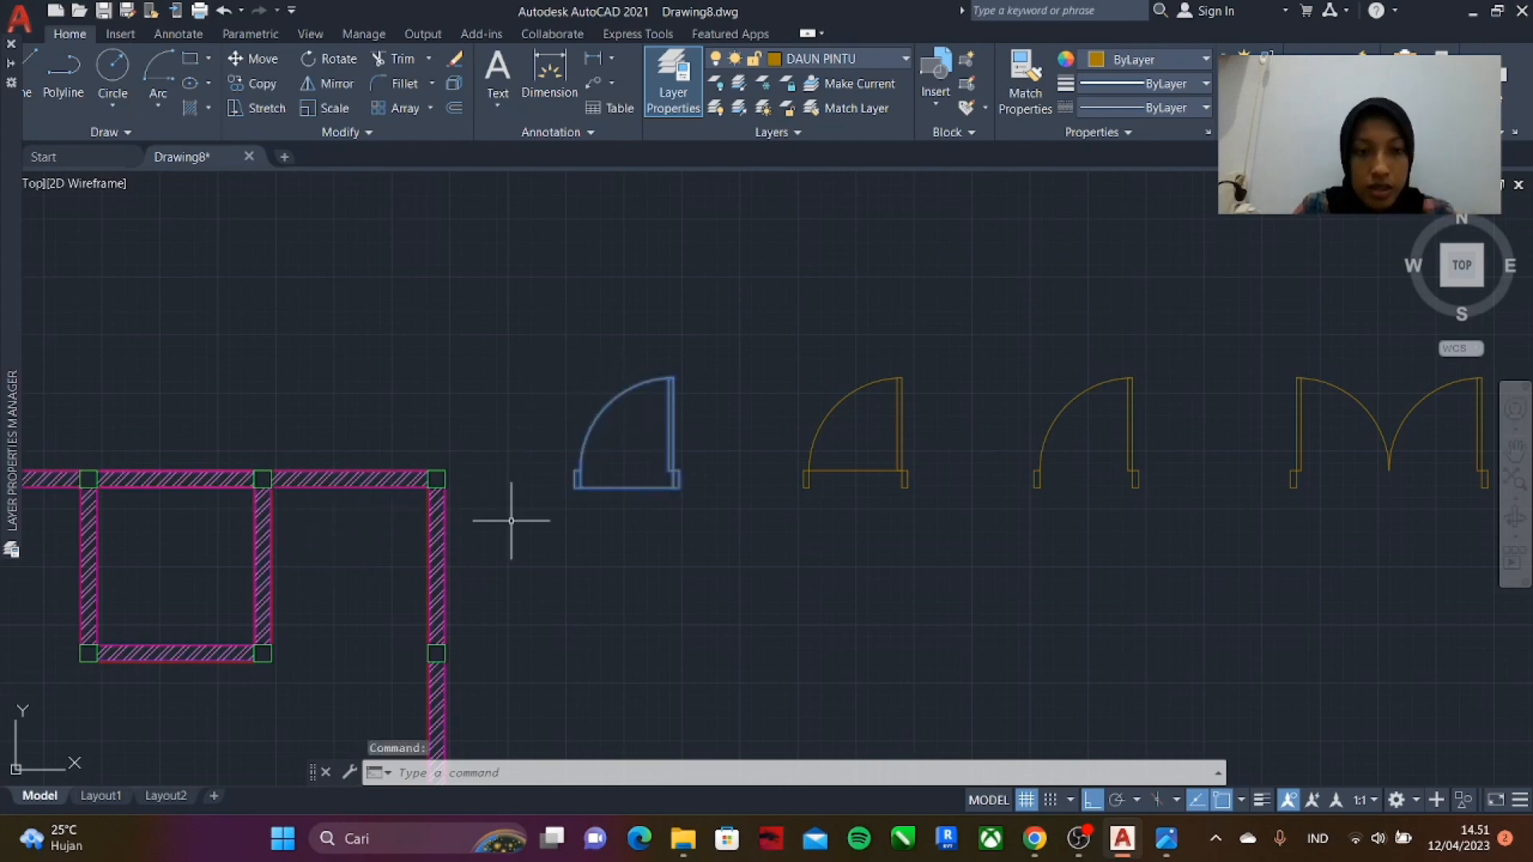
scroll(551, 443, "up", 2)
scroll(741, 476, "down", 2)
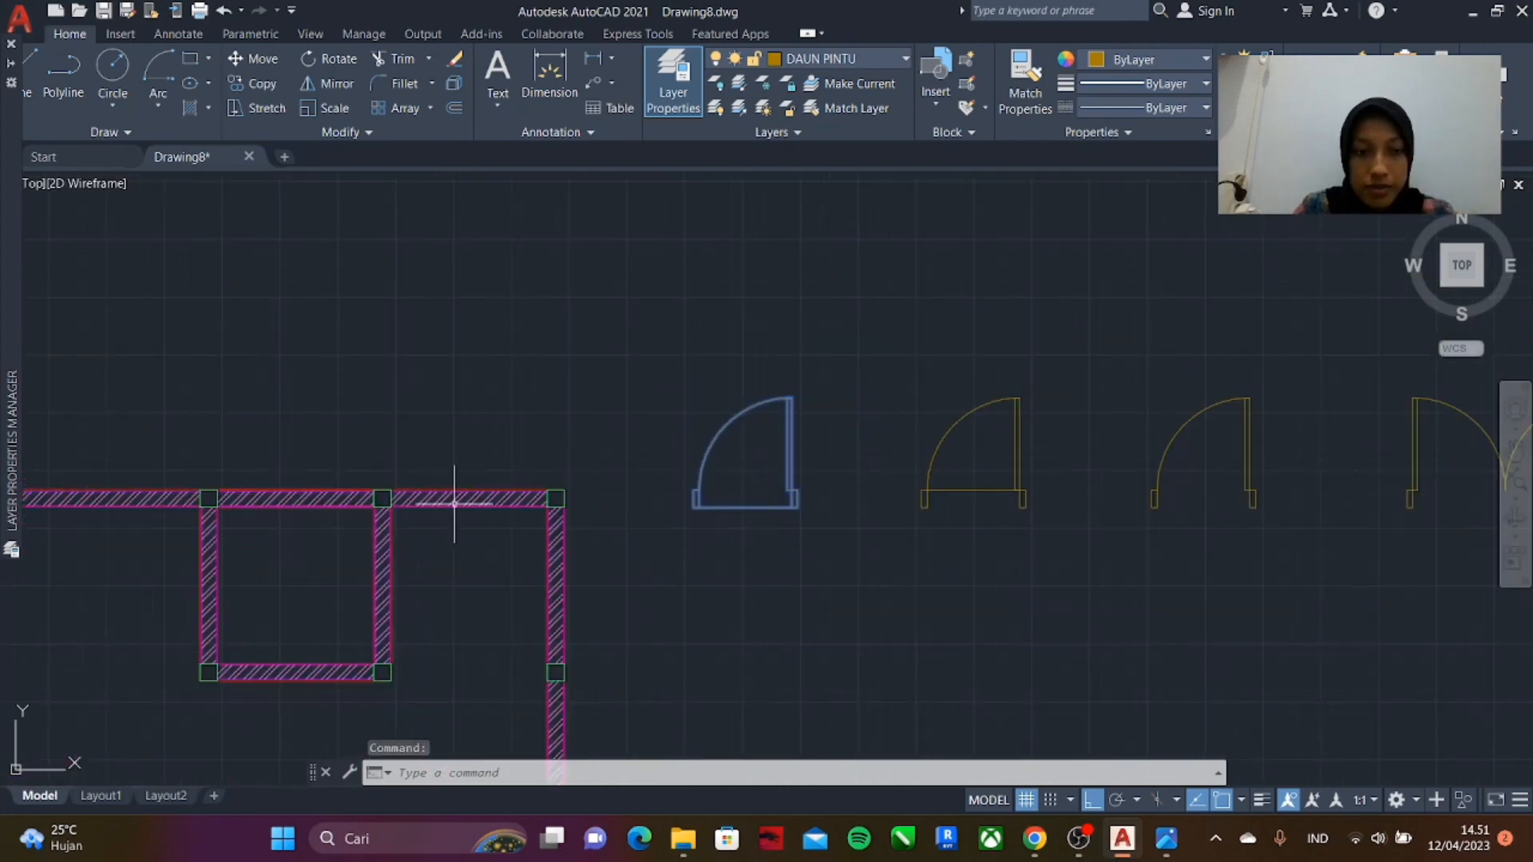
scroll(454, 504, "up", 1)
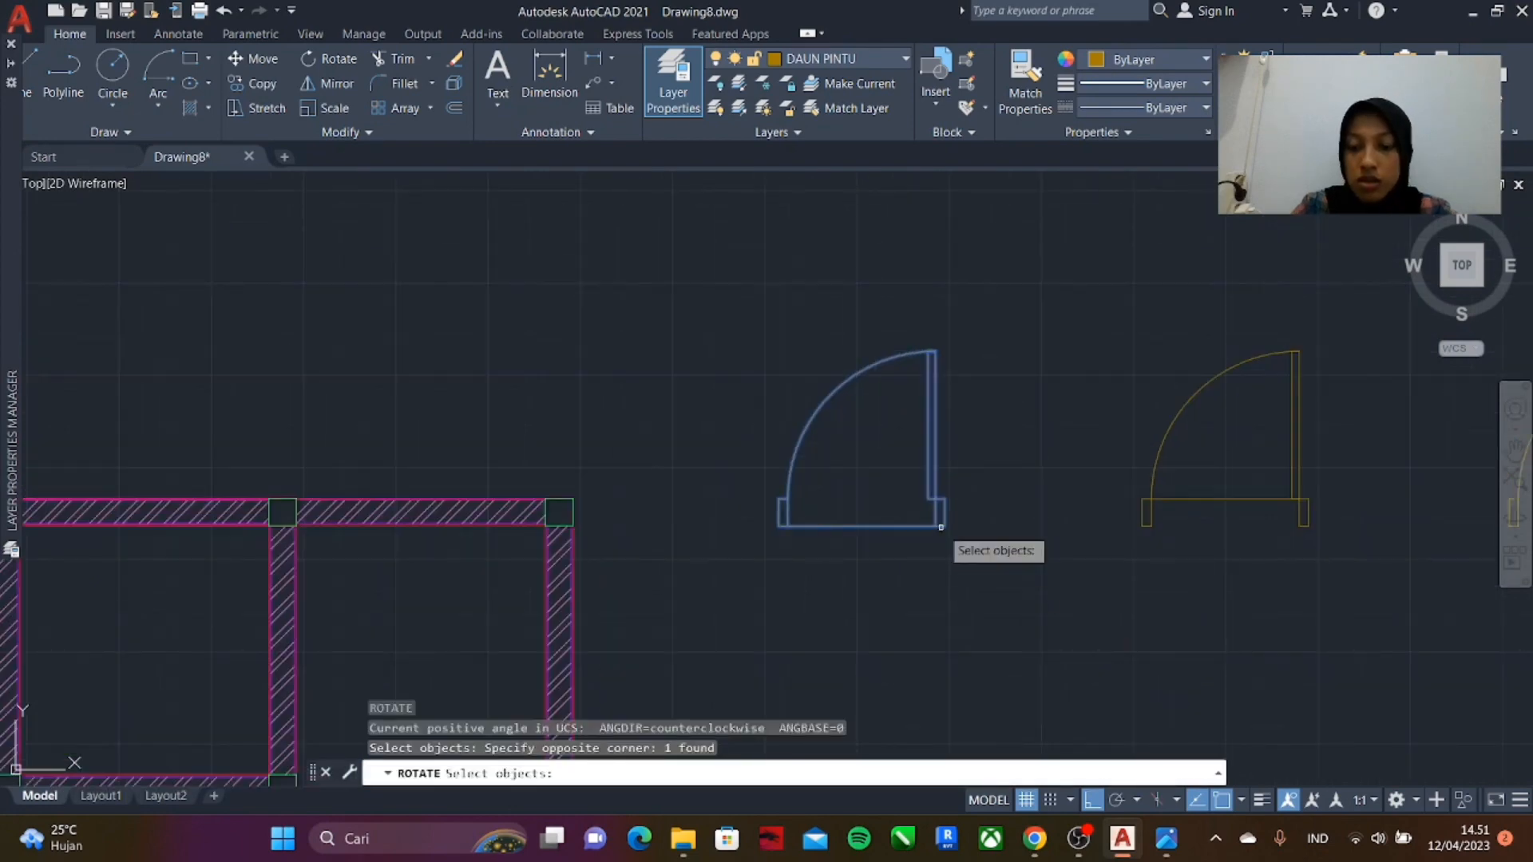
key("Return")
left_click(941, 513)
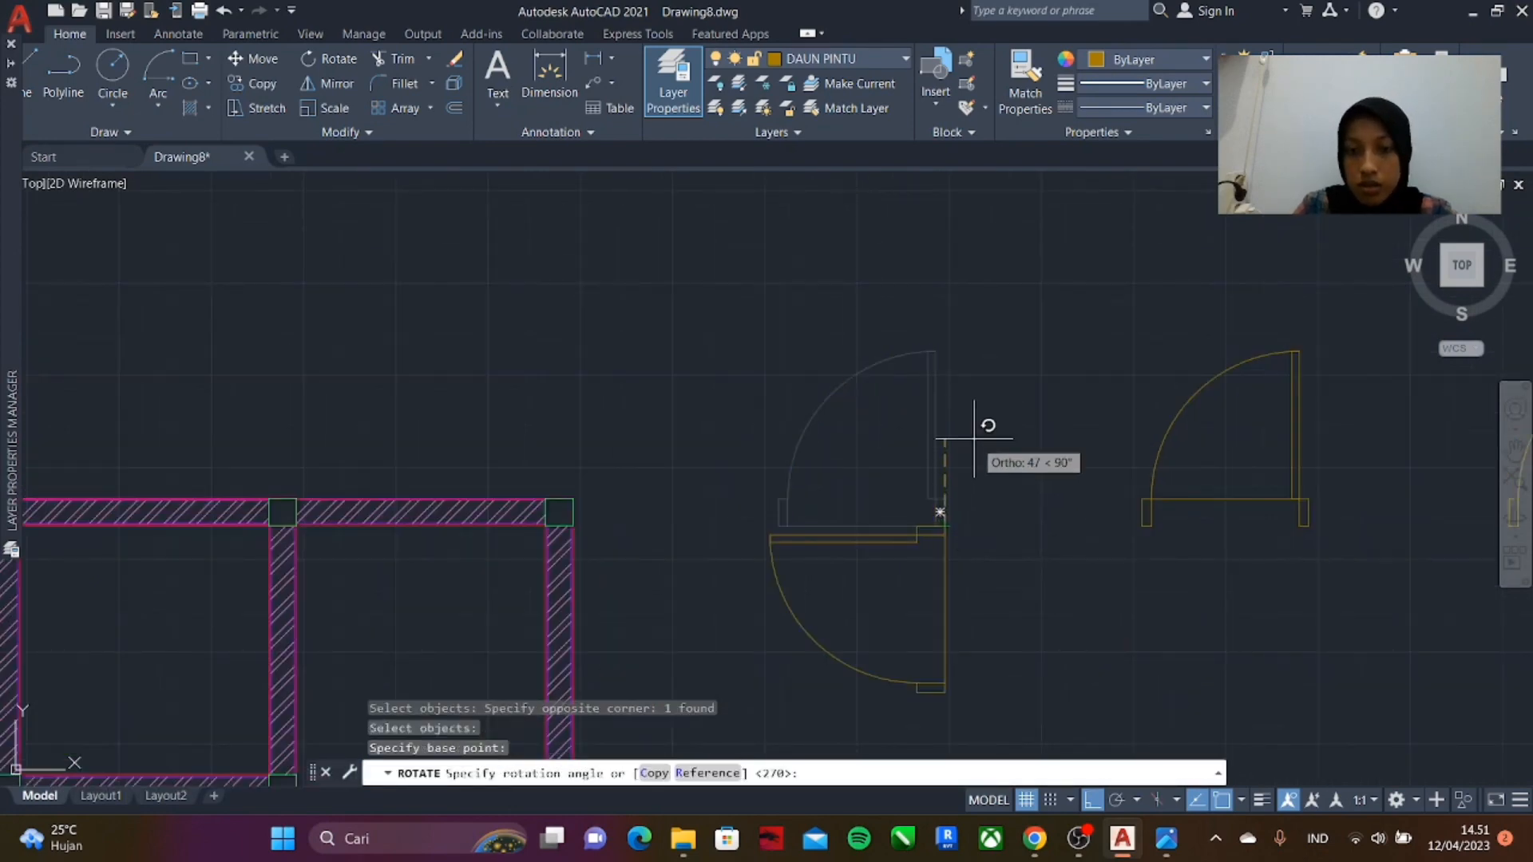
key("Escape")
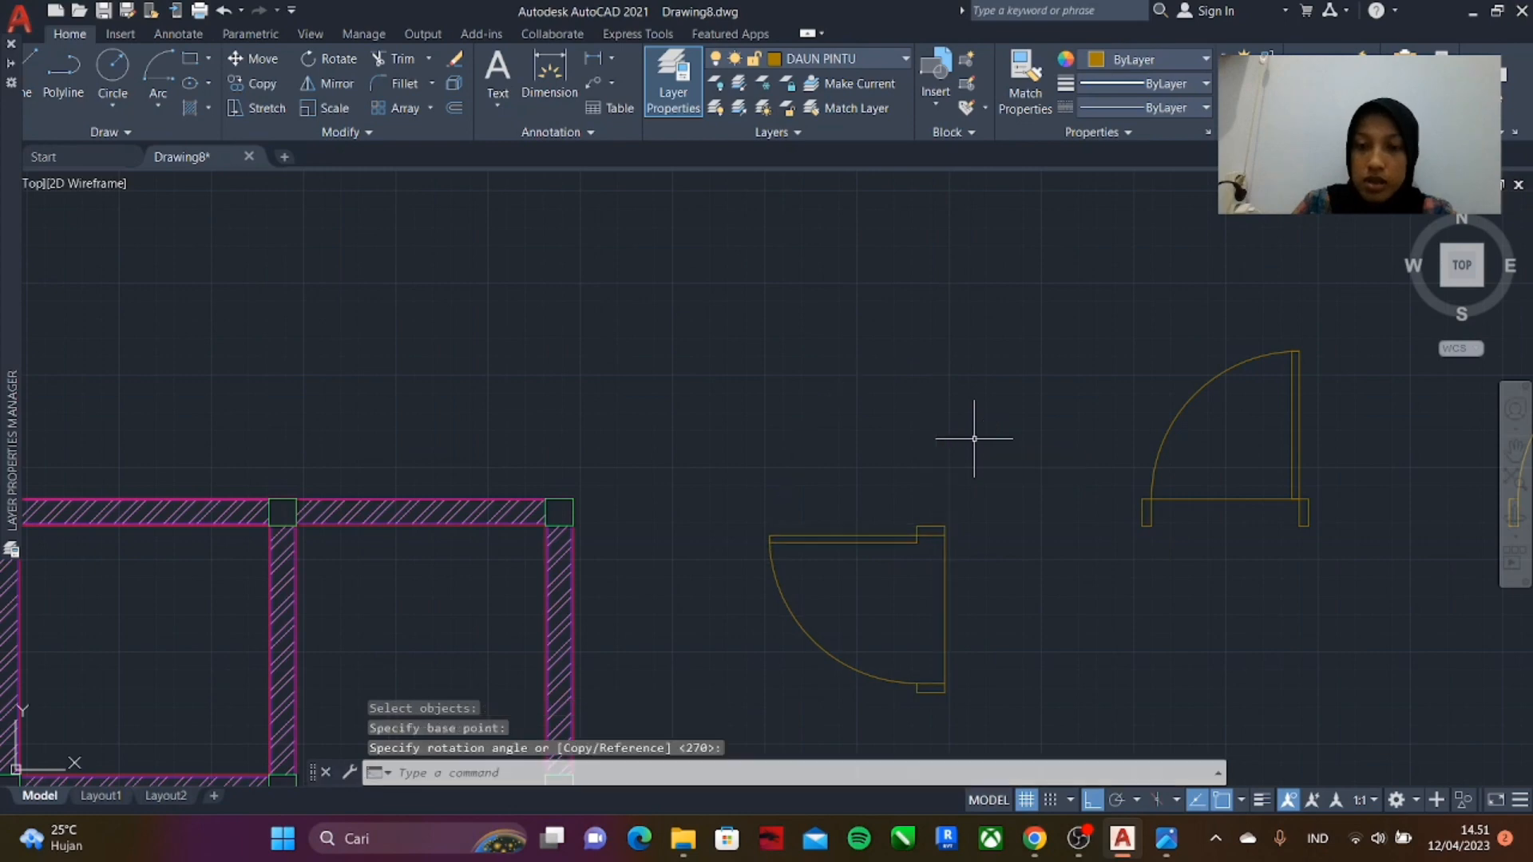
scroll(849, 417, "down", 4)
scroll(747, 507, "up", 4)
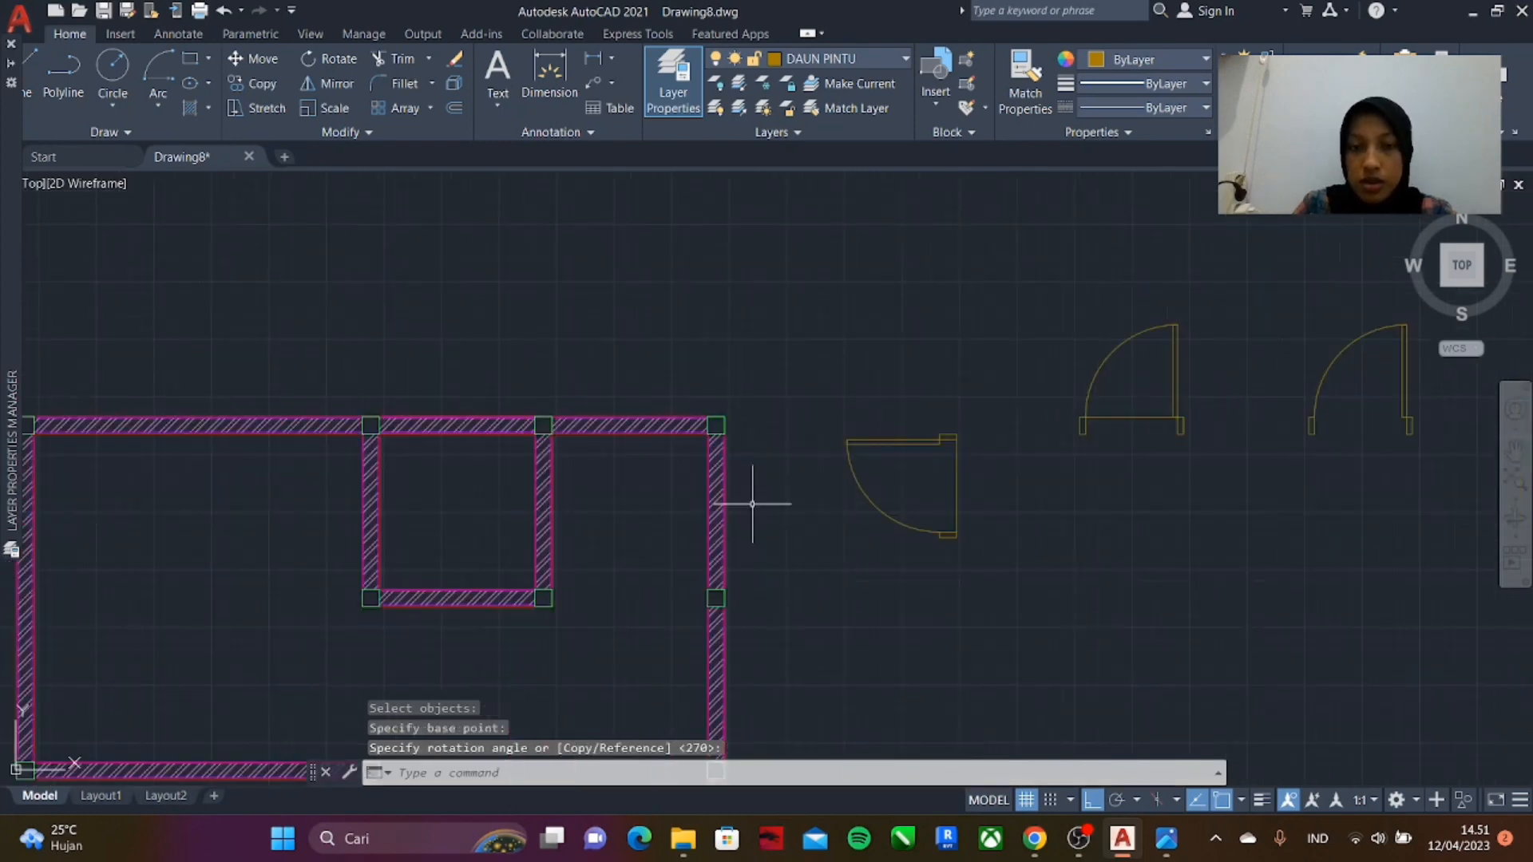
- Move the rotated door onto the right outer wall, its upper outer corner at the upper-right column's lower outer corner
type("M")
key("Return")
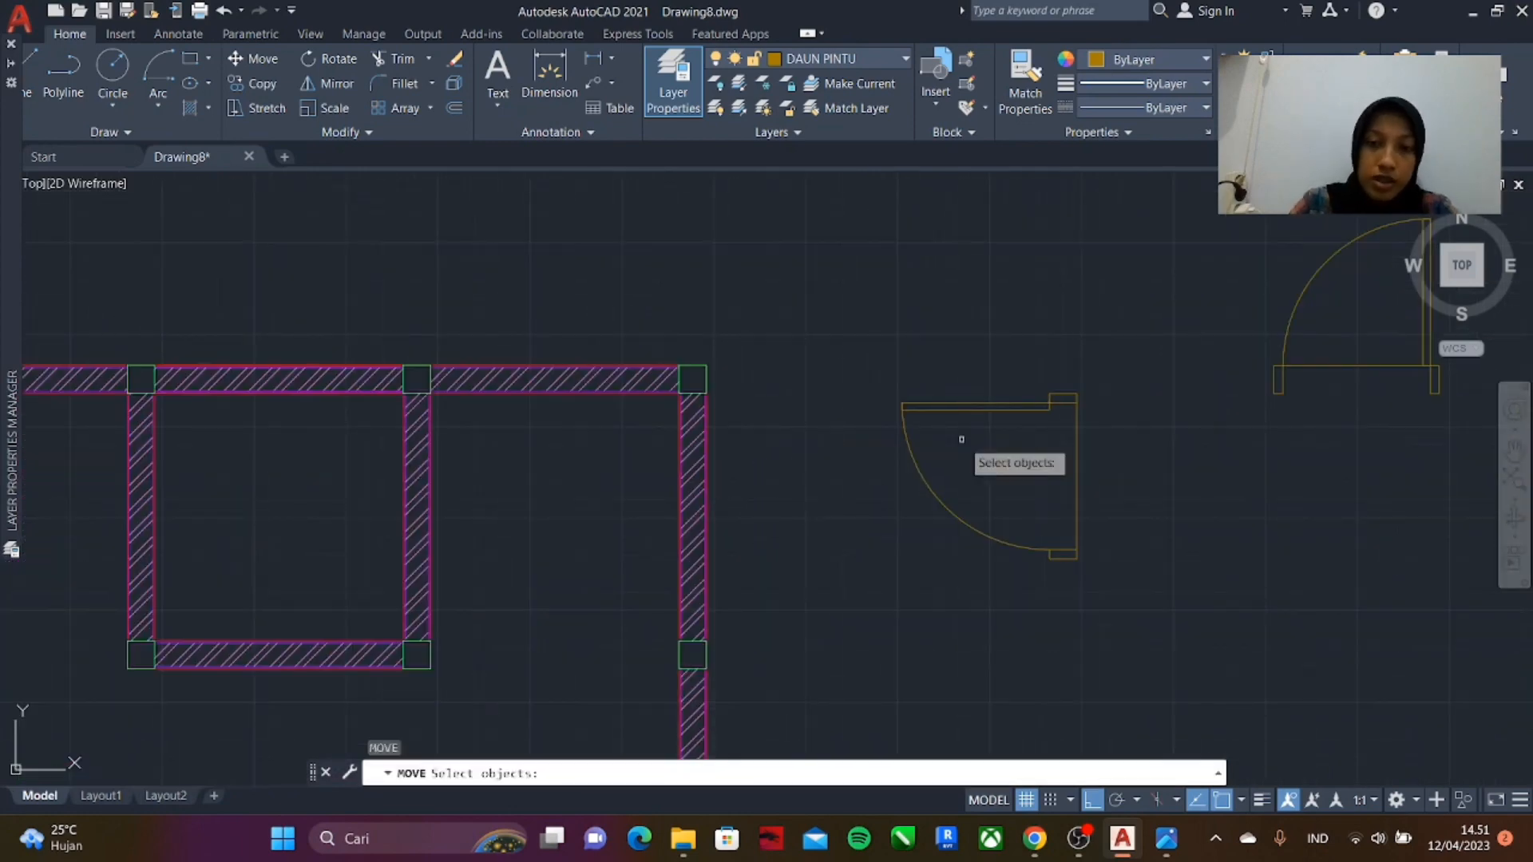
left_click(803, 362)
left_click(1162, 604)
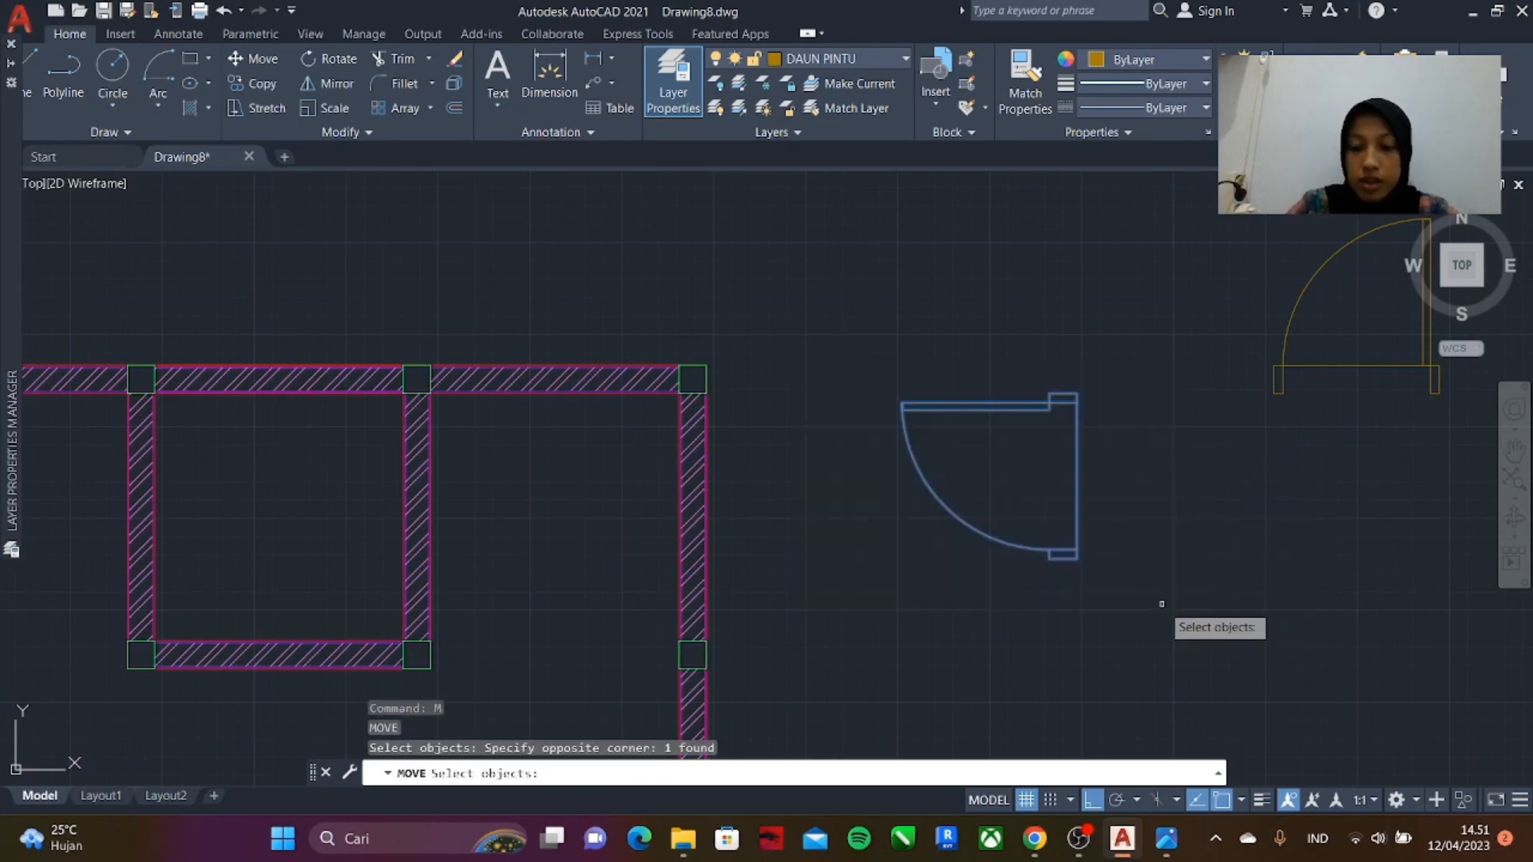
key("Return")
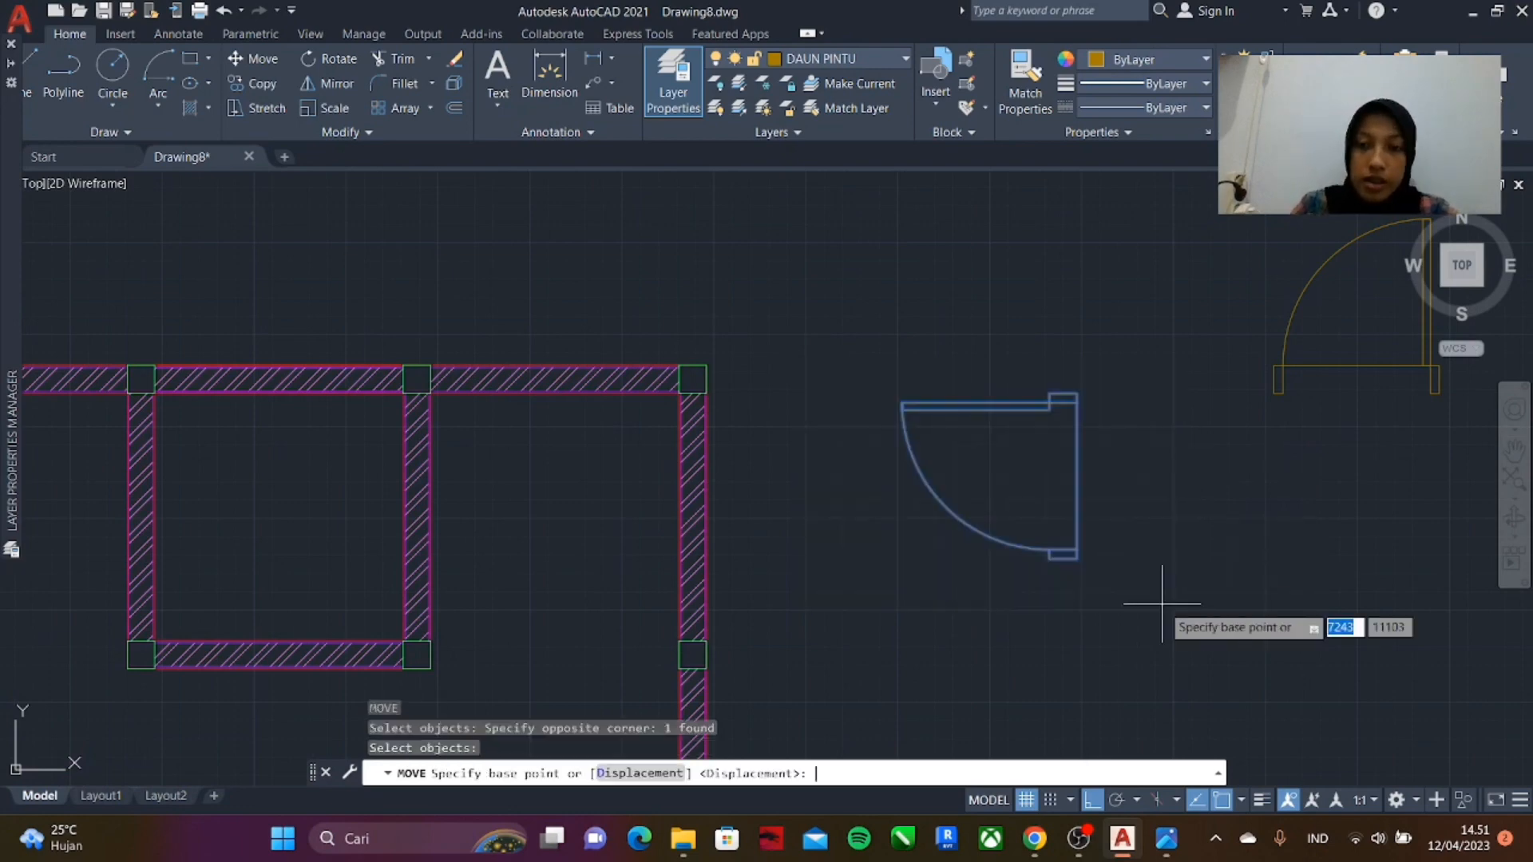
left_click(1078, 393)
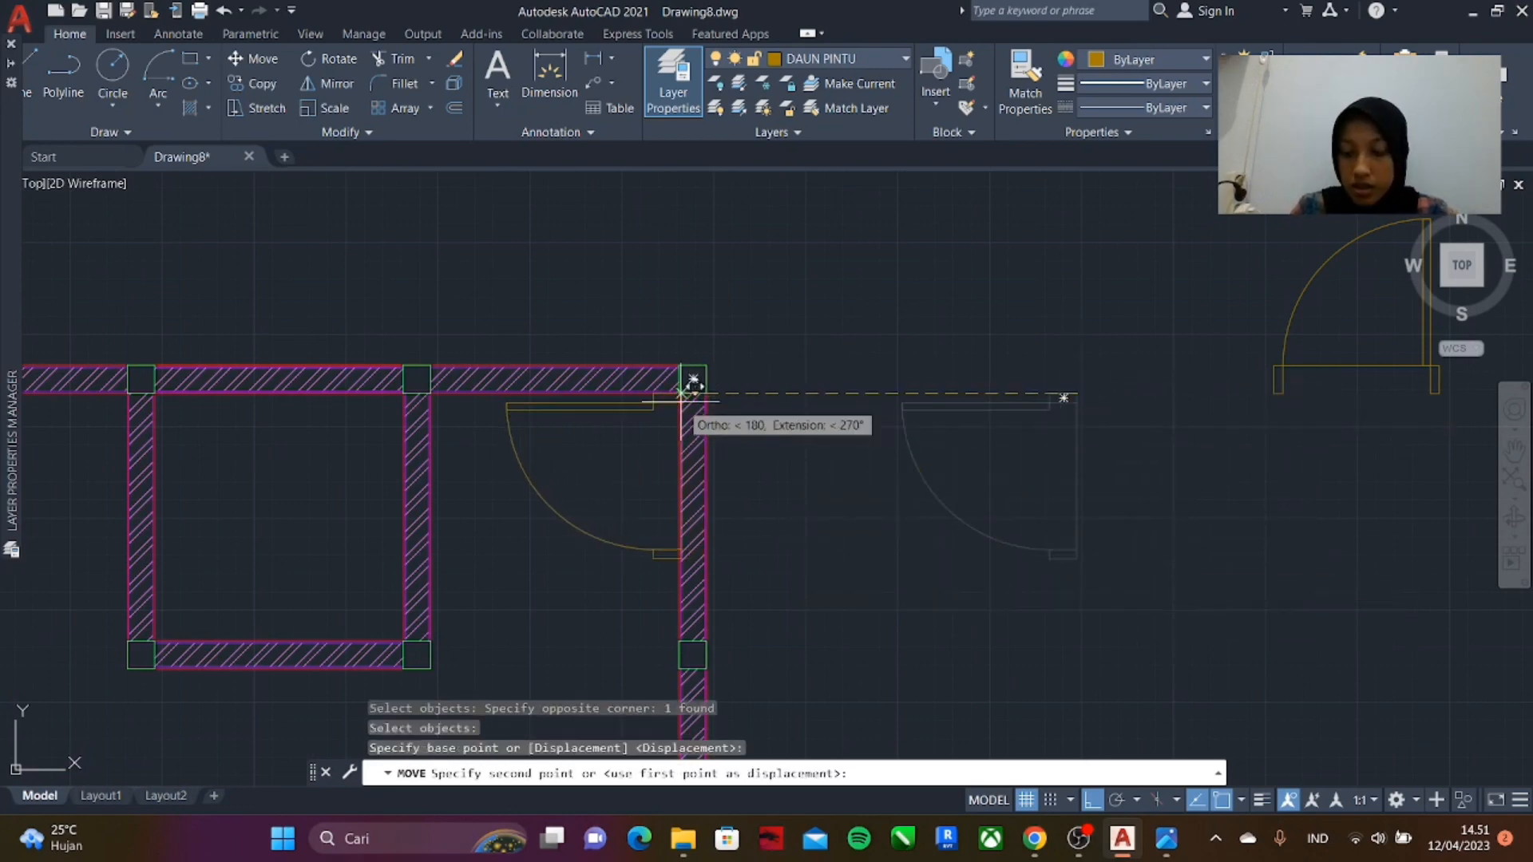
scroll(690, 380, "up", 5)
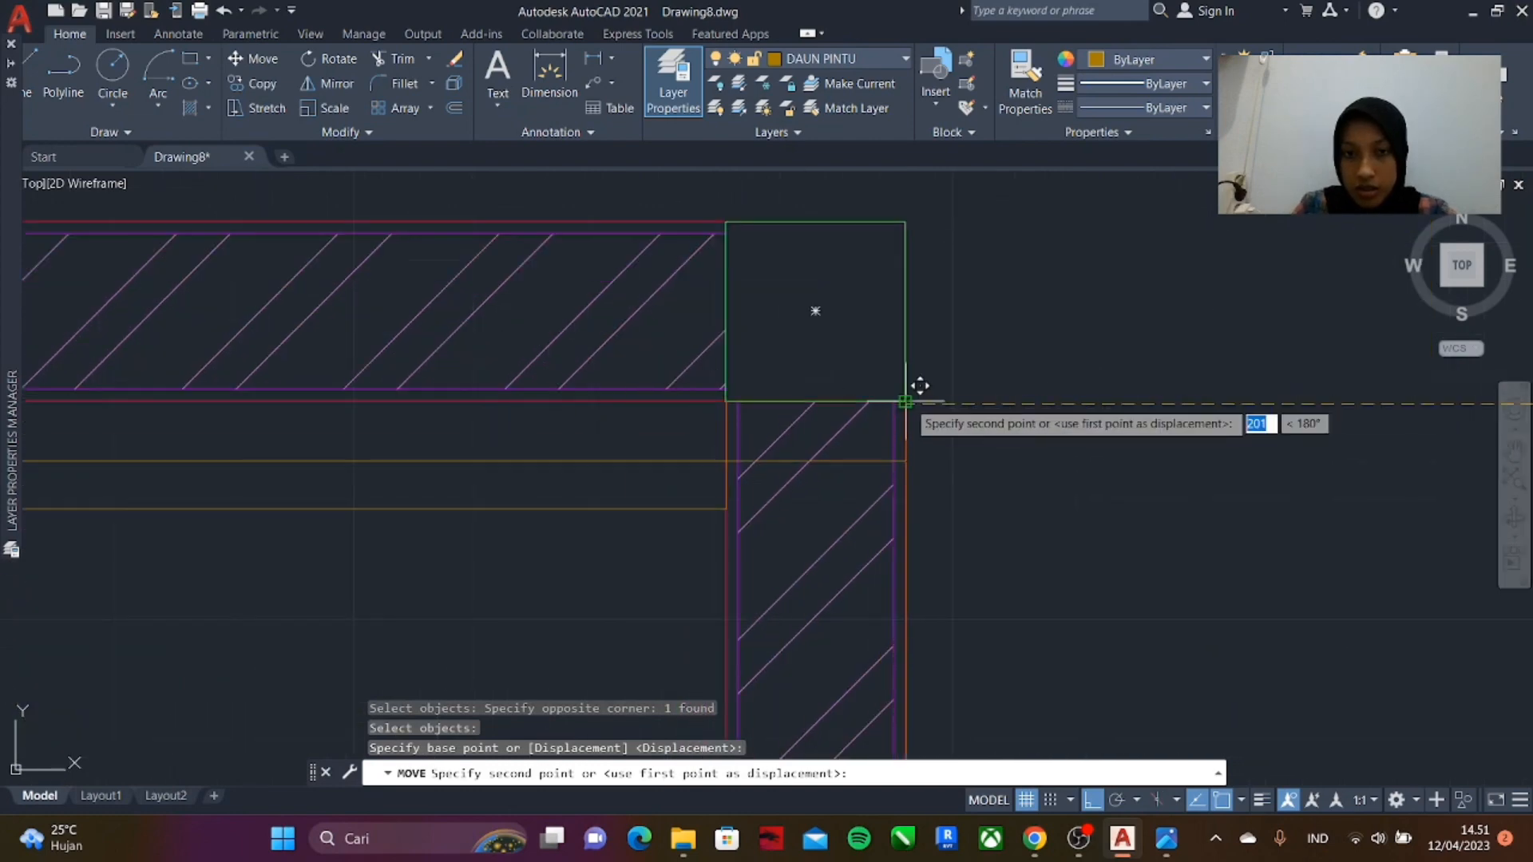
scroll(918, 389, "up", 5)
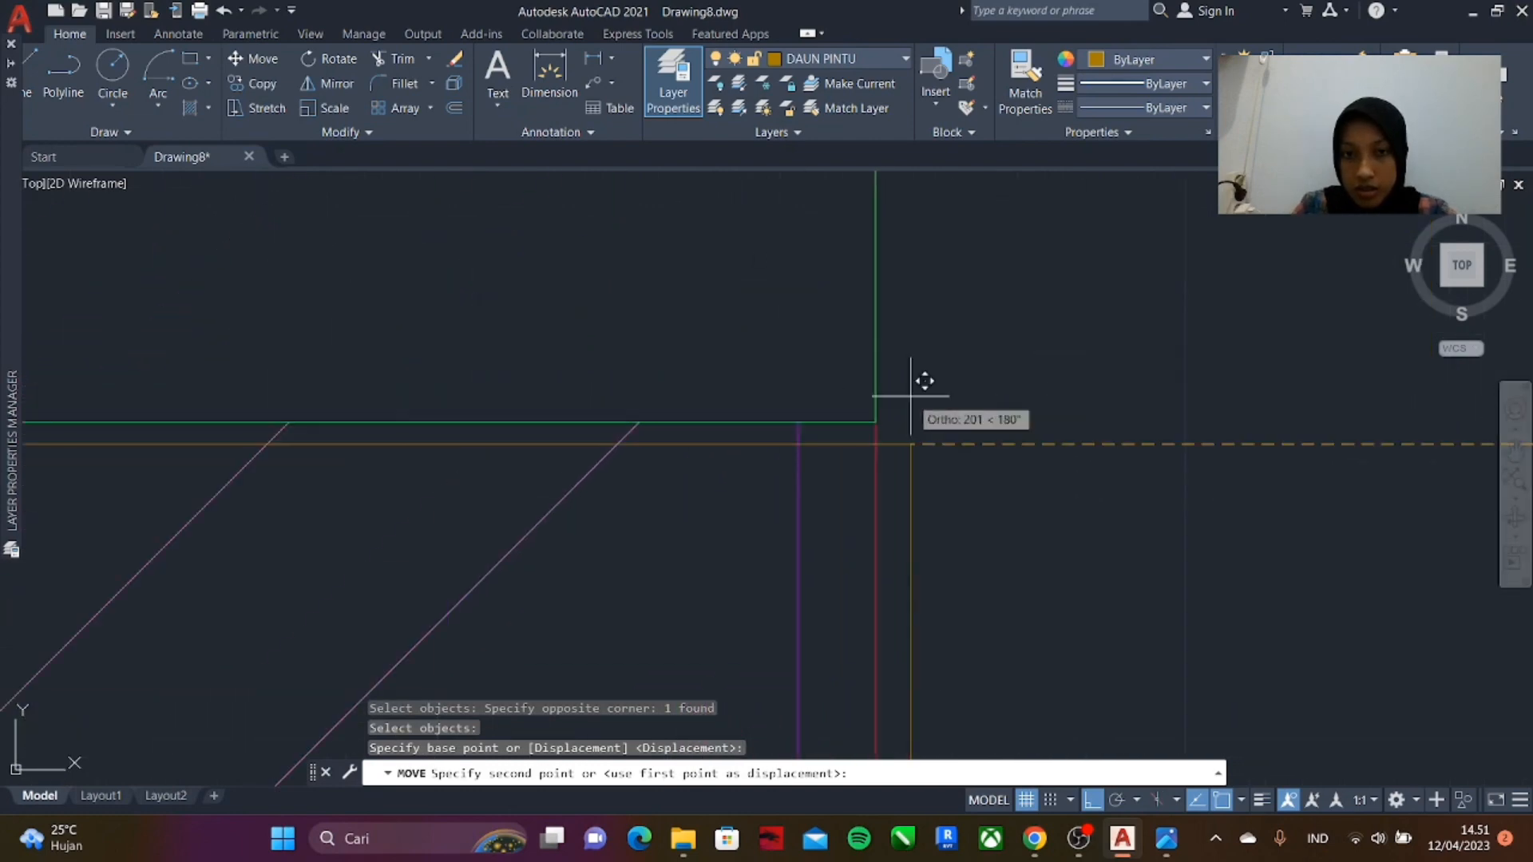
left_click(876, 422)
scroll(887, 376, "down", 6)
scroll(836, 408, "down", 6)
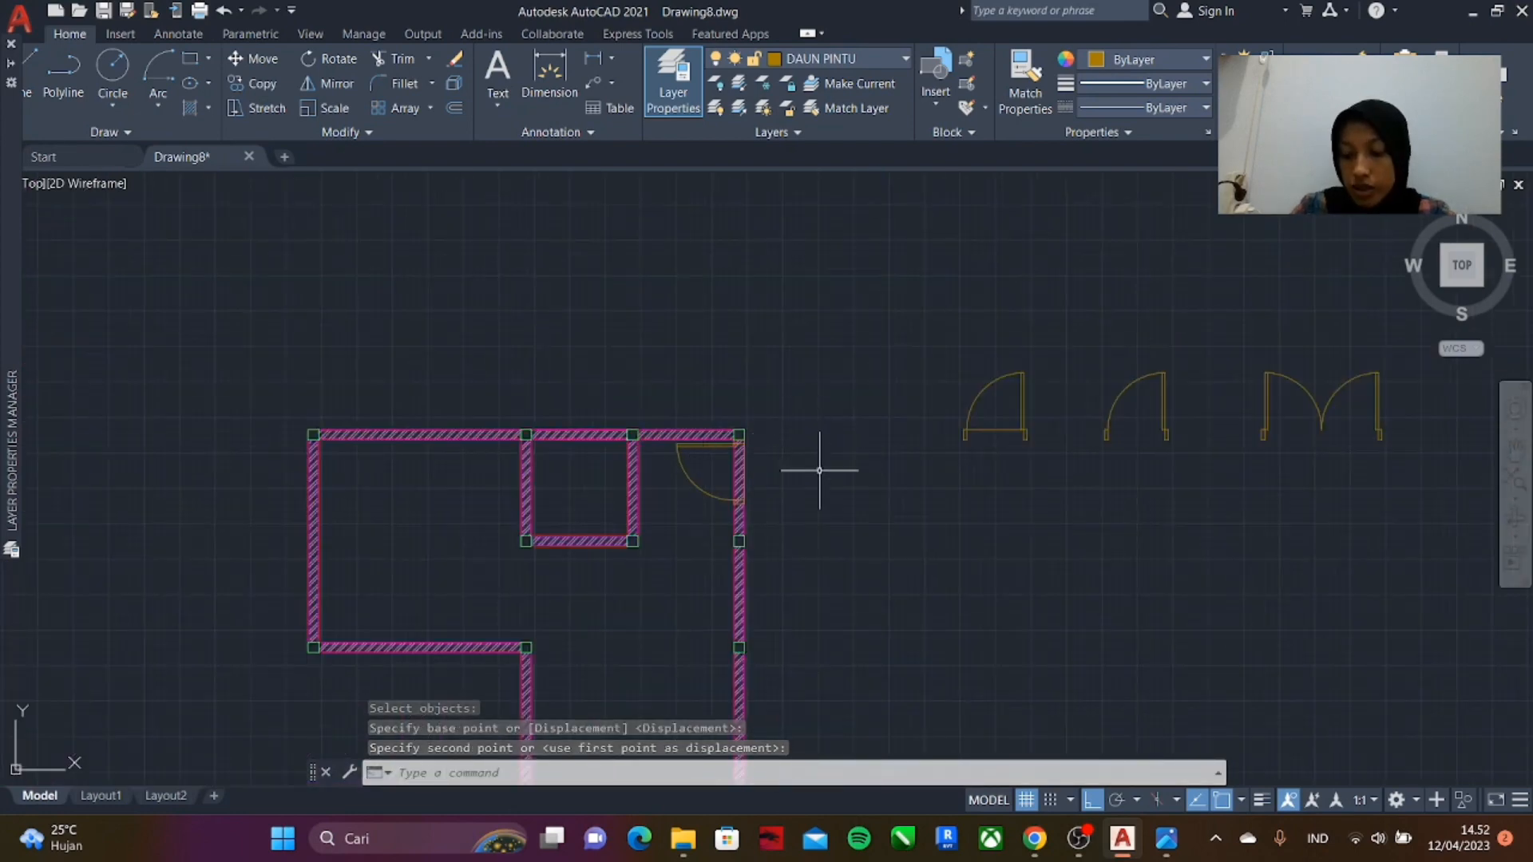
- Move the double door from the row of doors to the middle of the plan's bottom wall
scroll(959, 435, "down", 2)
scroll(1006, 416, "up", 4)
type("m")
key("Return")
left_click(883, 412)
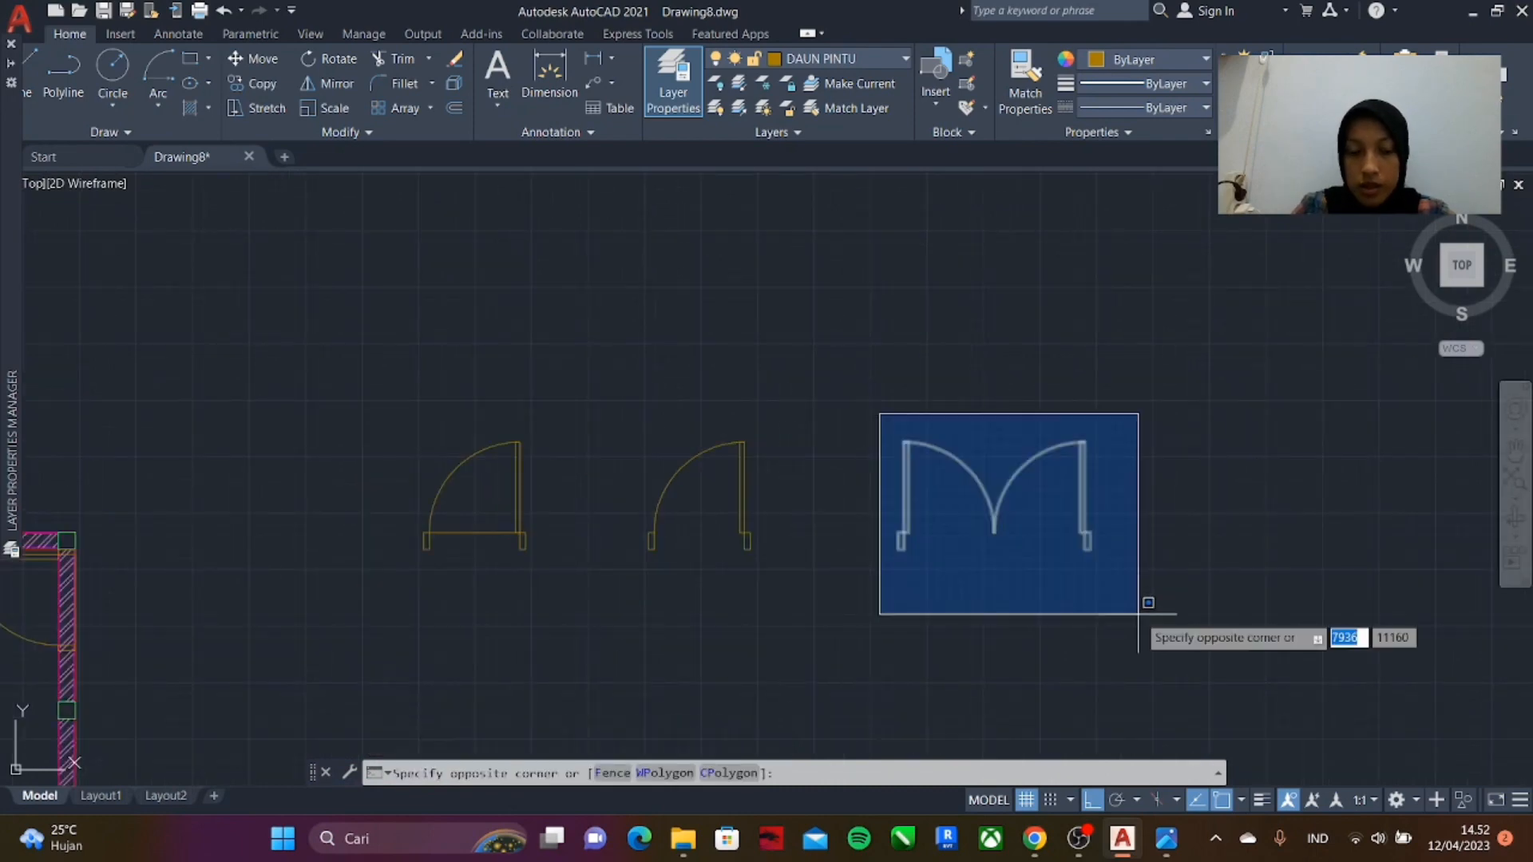
left_click(1142, 614)
key("Return")
left_click(1091, 549)
key("Escape")
scroll(1226, 453, "up", 5)
key("Return")
left_click(1144, 469)
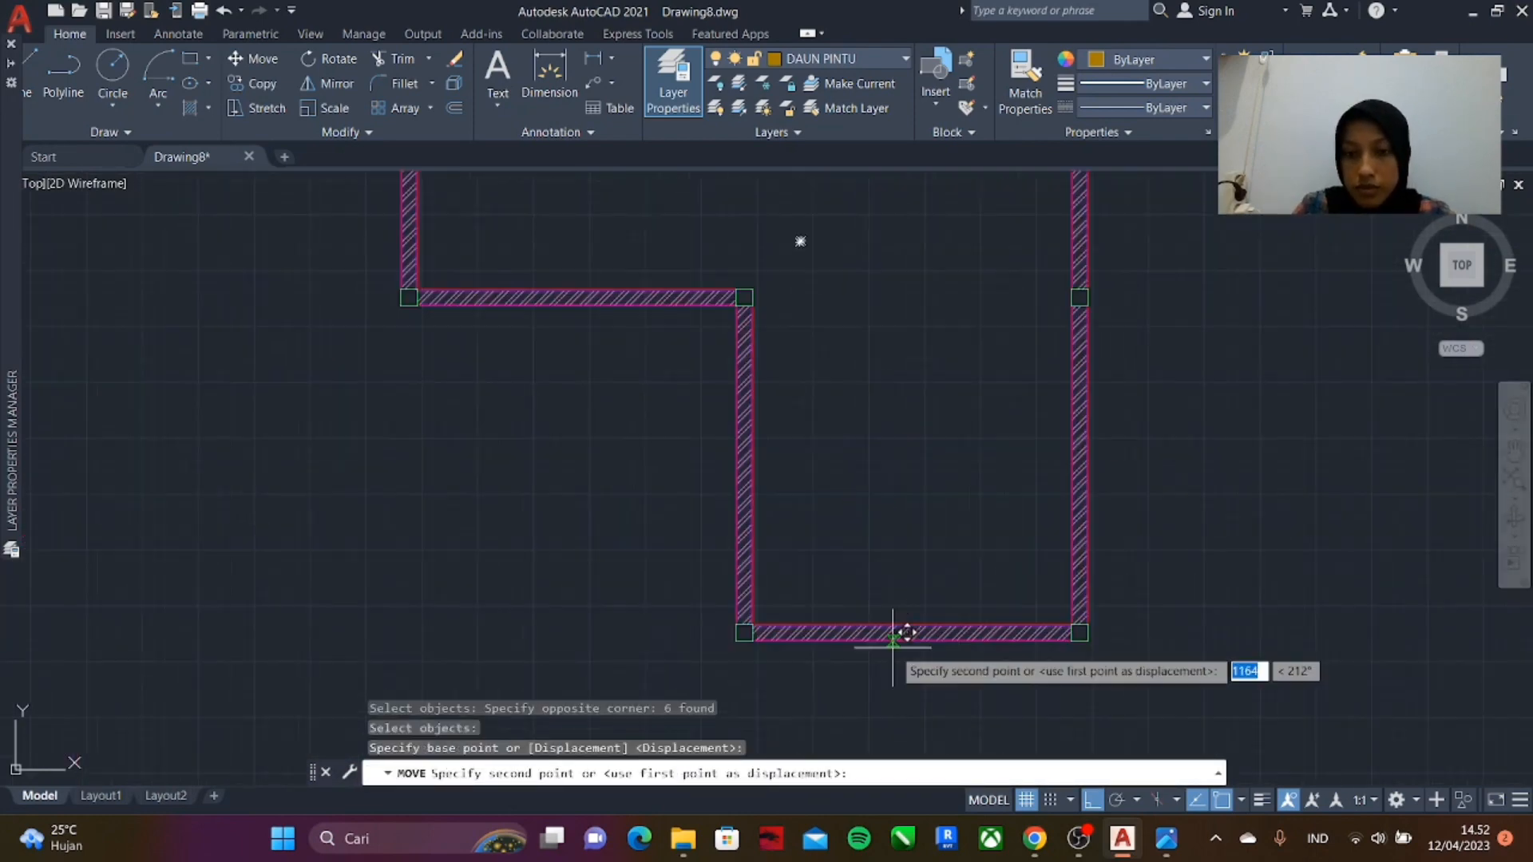
left_click(909, 632)
scroll(924, 481, "down", 5)
scroll(949, 541, "up", 9)
scroll(1078, 591, "down", 5)
key("Return")
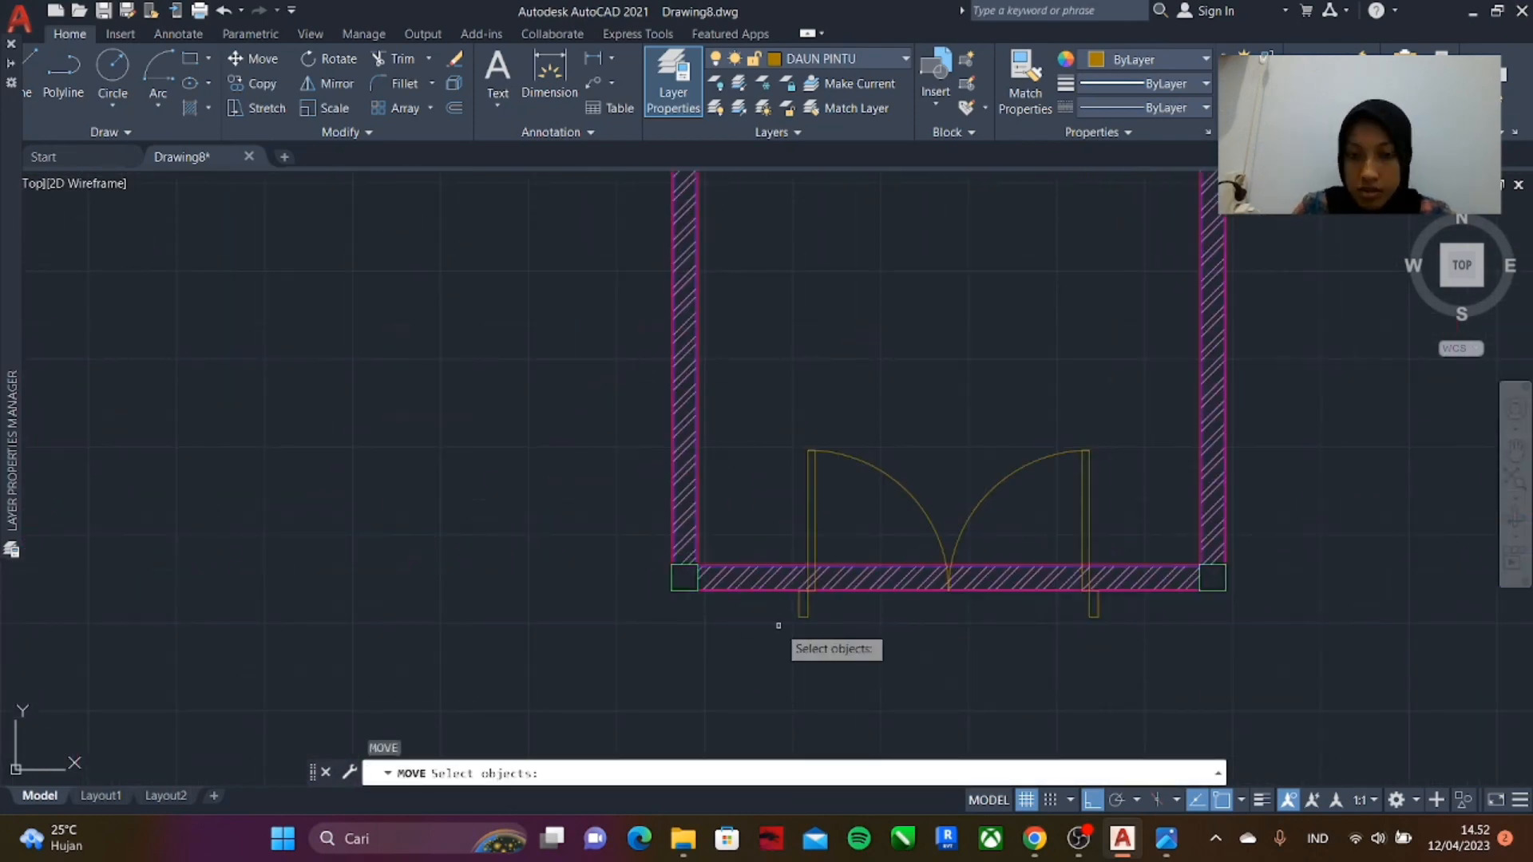
left_click(777, 626)
left_click(1162, 436)
key("Return")
key("Return")
scroll(1088, 609, "up", 5)
scroll(952, 509, "down", 12)
scroll(950, 507, "up", 10)
- Move the double door up from its right jamb's lower corner so its jambs sit within the bottom wall
key("Return")
left_click(605, 643)
left_click(1169, 321)
key("Return")
left_click(1119, 621)
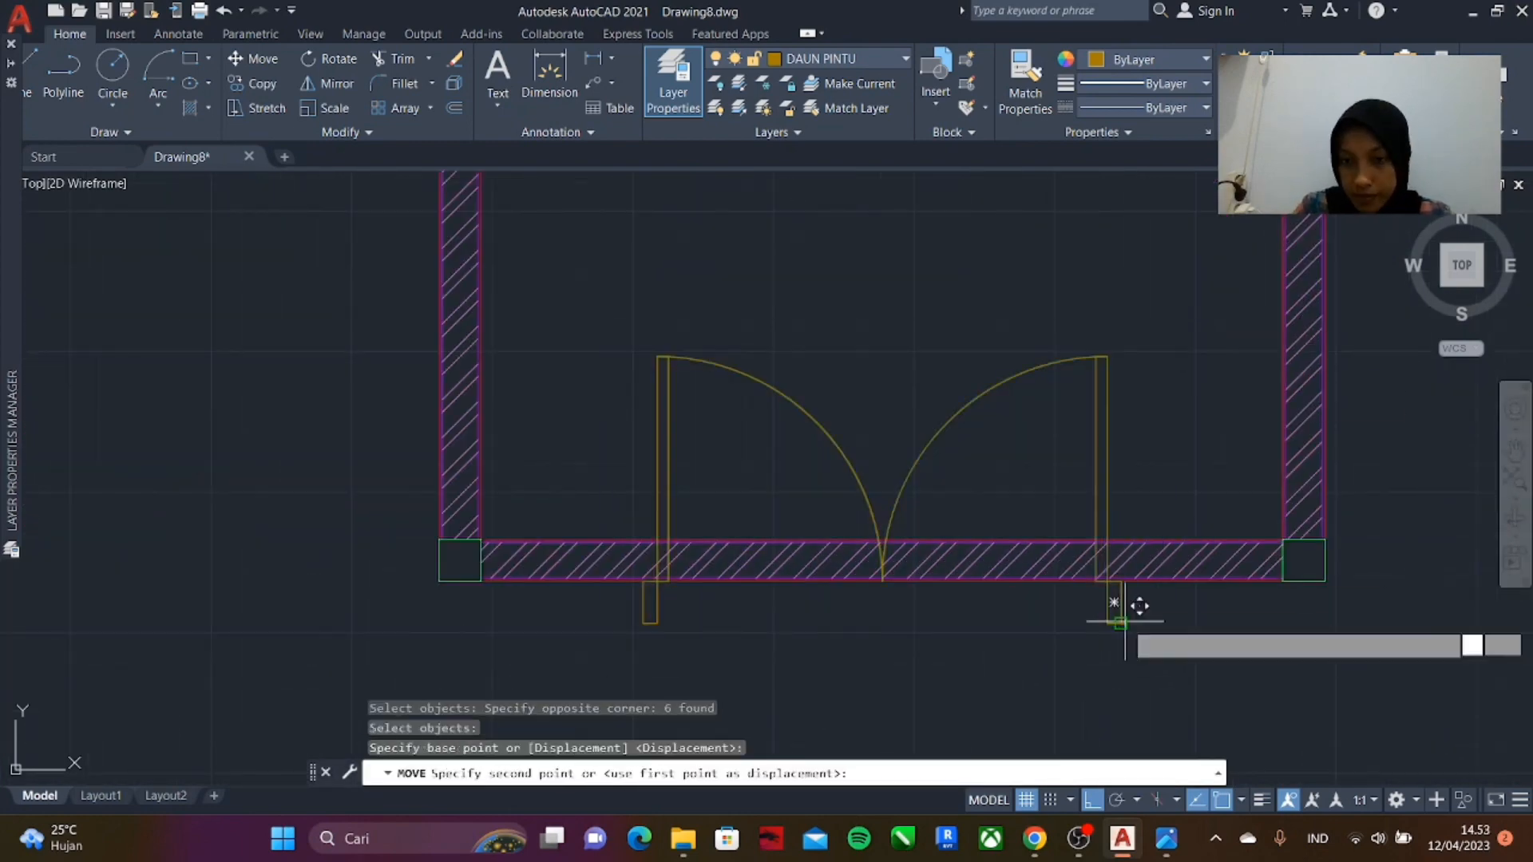
scroll(1119, 578, "up", 5)
left_click(1126, 574)
scroll(1038, 447, "down", 12)
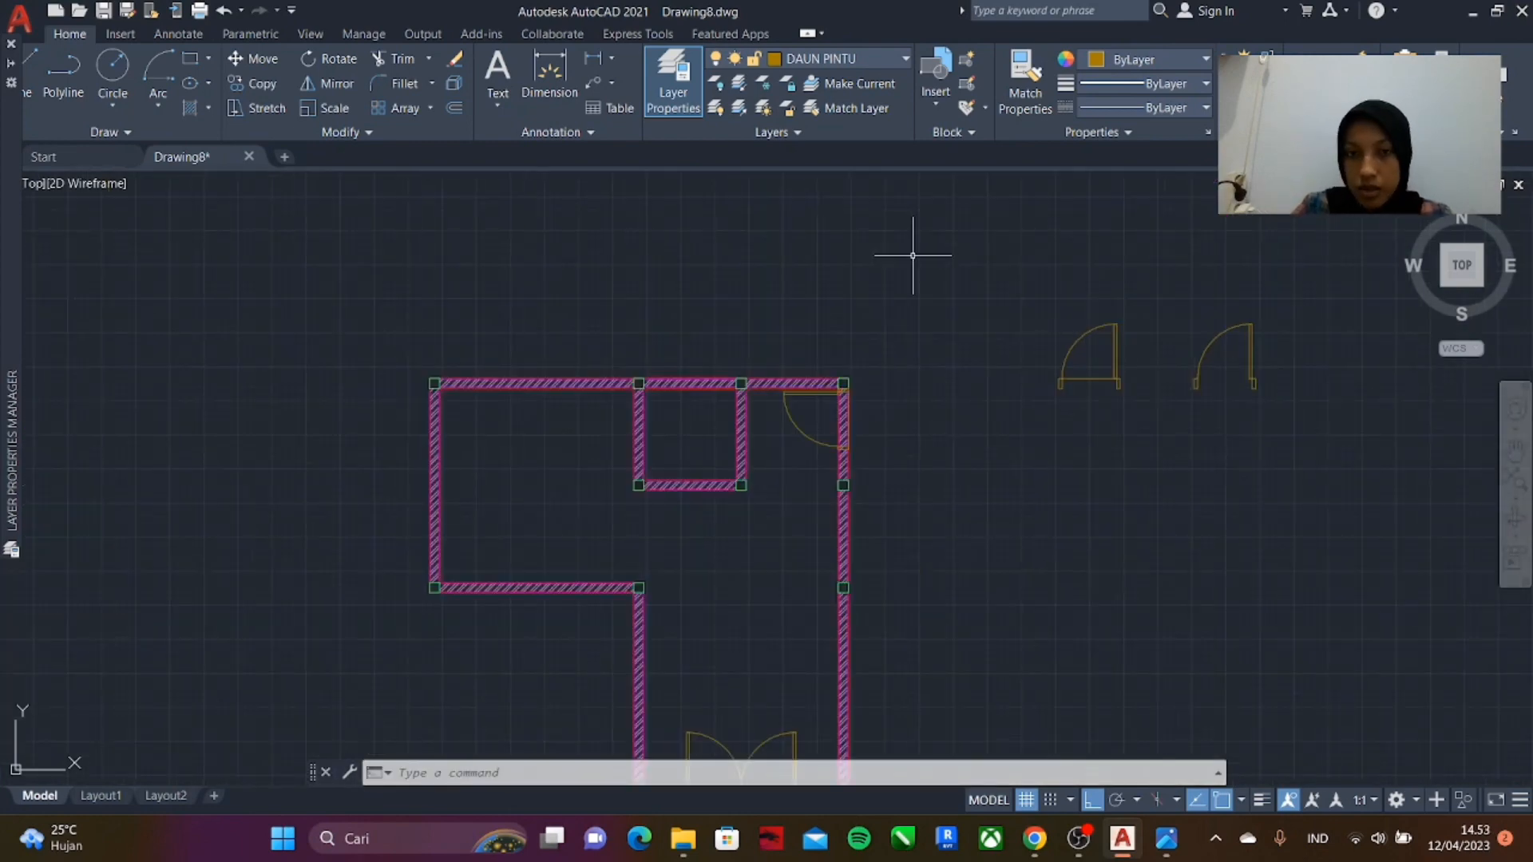
- Move the single door with the threshold line into the small room's lower wall, against its lower-right column
left_click(1298, 483)
left_click(1068, 325)
key("Return")
left_click(1250, 452)
scroll(631, 618, "up", 14)
left_click(726, 528)
scroll(703, 523, "down", 18)
scroll(983, 459, "up", 2)
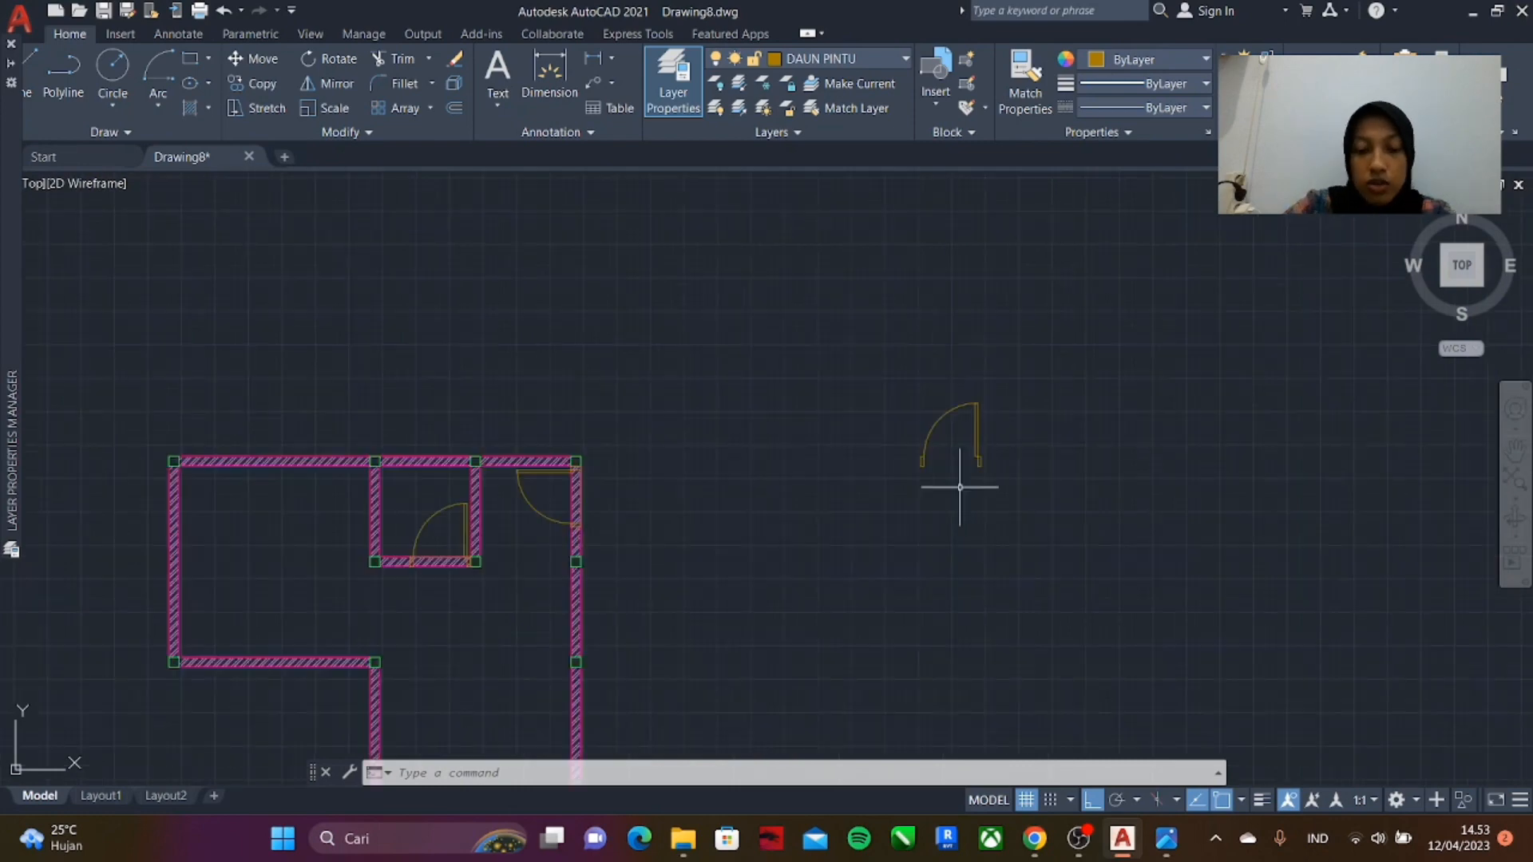
- Mirror the remaining single door about a vertical line through its right jamb, erasing the source
type("mi")
left_click(865, 356)
key("Return")
left_click(981, 466)
left_click(992, 441)
scroll(1010, 427, "up", 3)
- Rotate the mirrored door a quarter turn counterclockwise about its hinge-side jamb so its leaf points left
type("ro")
left_click(1072, 545)
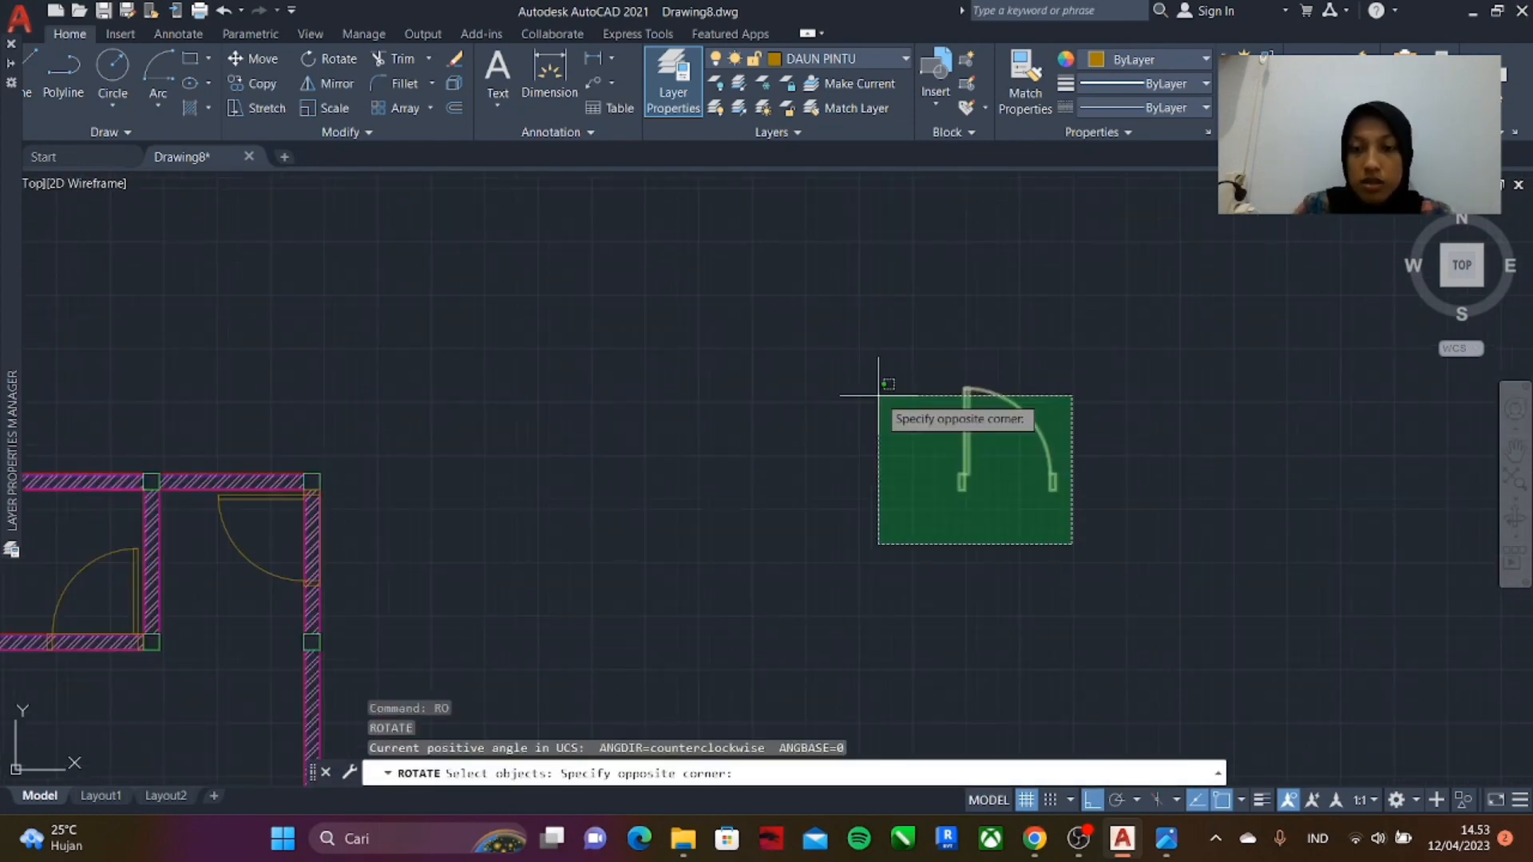
left_click(878, 395)
key("Return")
left_click(962, 483)
left_click(943, 473)
- Move the rotated door onto the column at the inner corner of the left room's lower wall
scroll(975, 513, "down", 4)
type("m")
left_click(1014, 264)
scroll(400, 633, "up", 8)
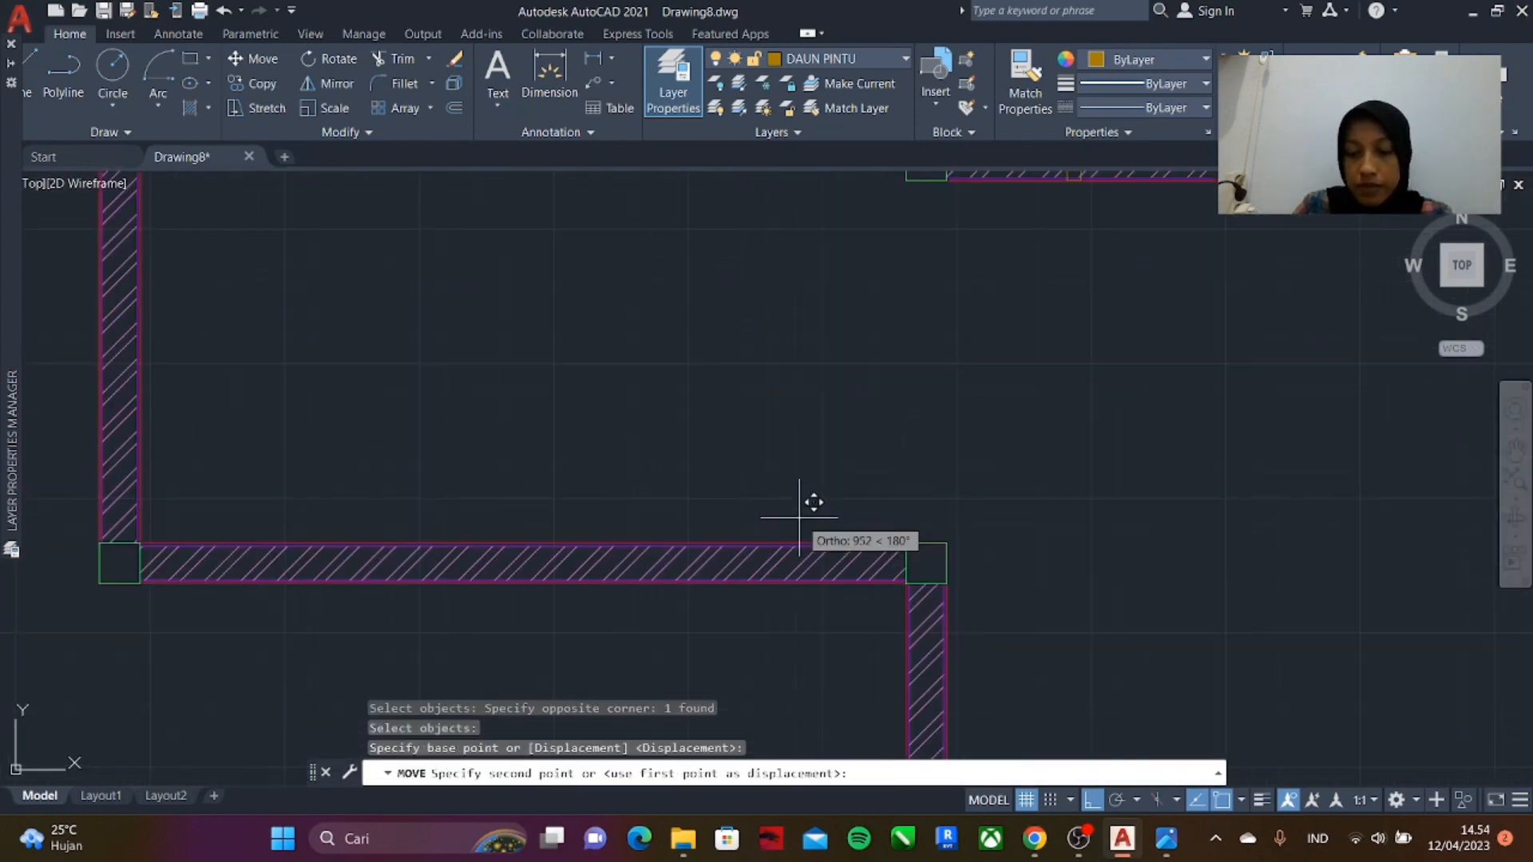
left_click(798, 518)
scroll(883, 567, "down", 8)
scroll(849, 404, "up", 9)
type("pl")
key("Return")
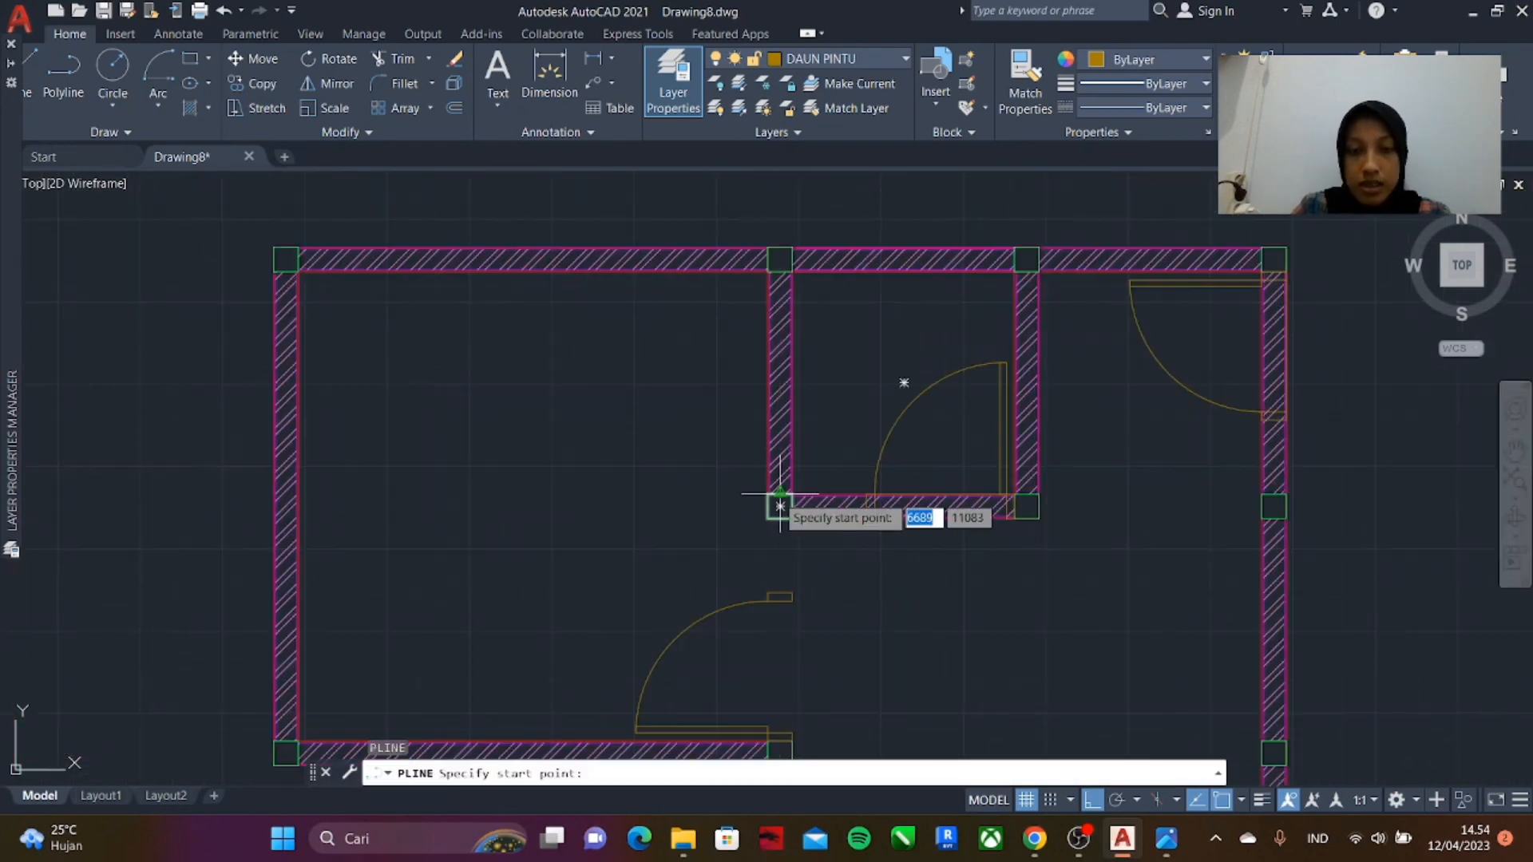
key("Escape")
- Make AS the current layer and draw a polyline from the small room's lower-left column centre down to the door jamb
left_click(844, 60)
left_click(811, 257)
left_click(615, 438)
left_click(327, 149)
type("pl")
key("Return")
scroll(785, 601, "up", 7)
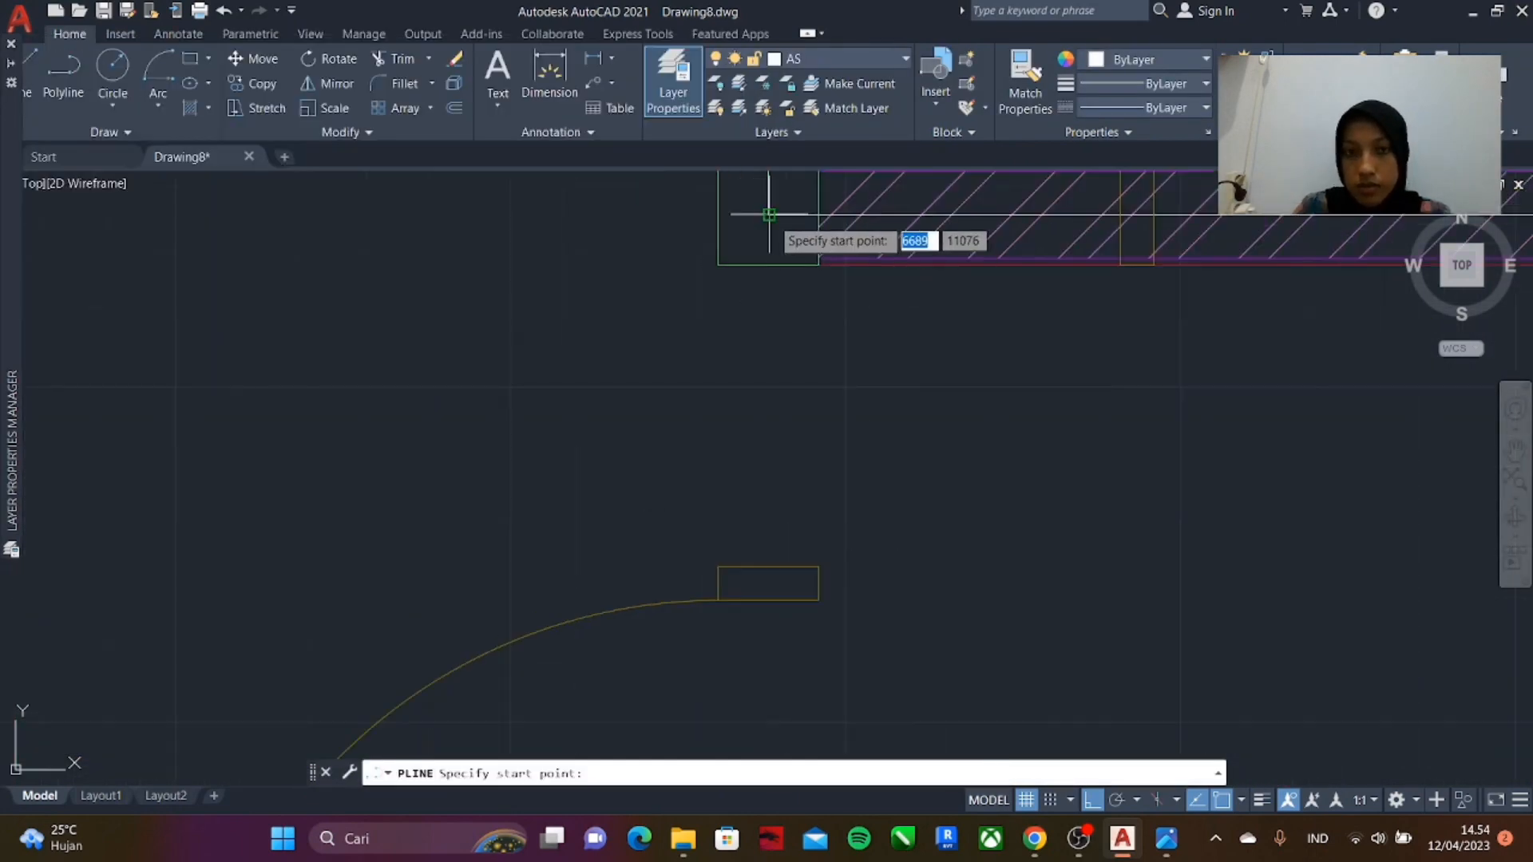
left_click(769, 215)
left_click(769, 568)
key("Return")
middle_click_drag(787, 341, 743, 383)
type("pl")
key("Return")
key("Escape")
type("o")
key("Return")
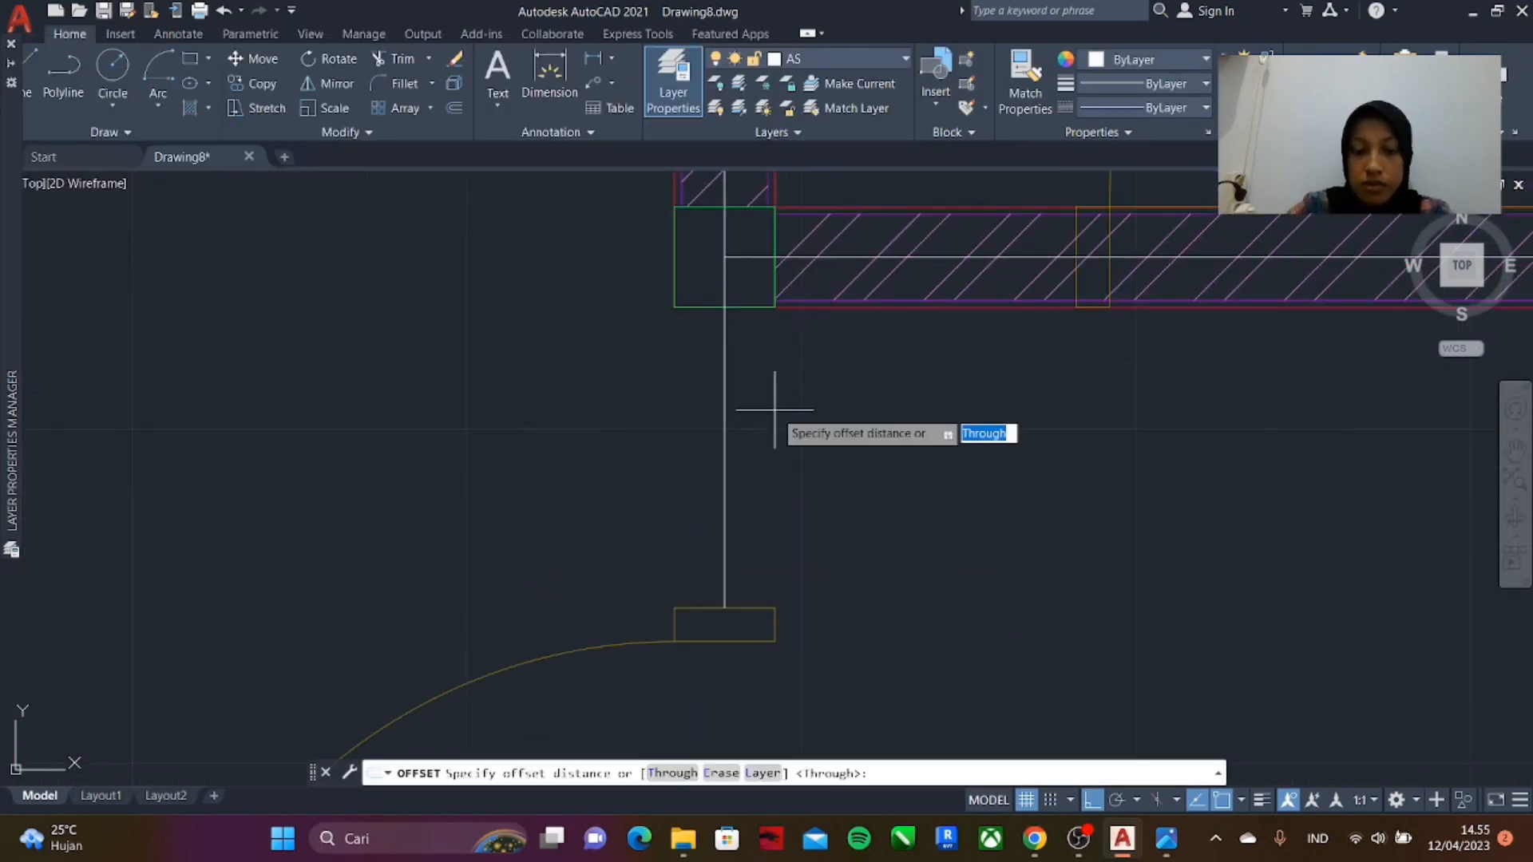
key("Escape")
- Offset the new wall axis above the door by 7.5 and by 6.5 to both sides
type("o")
key("Return")
key("Return")
left_click(724, 437)
type("7.")
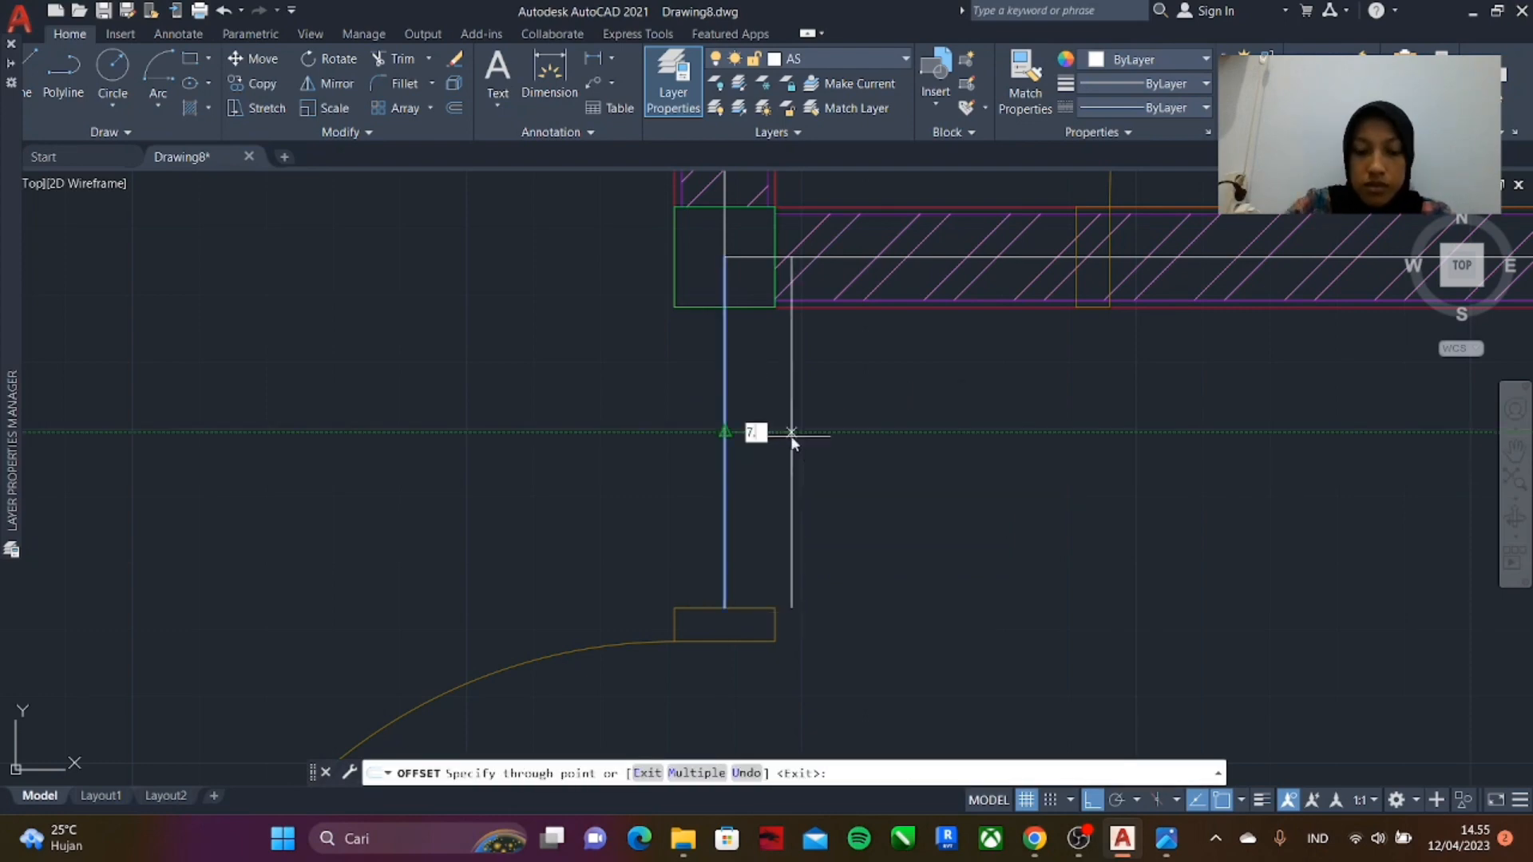
type("5")
key("Return")
left_click(725, 444)
type("7.5")
key("Return")
left_click(724, 443)
type("6.5")
key("Return")
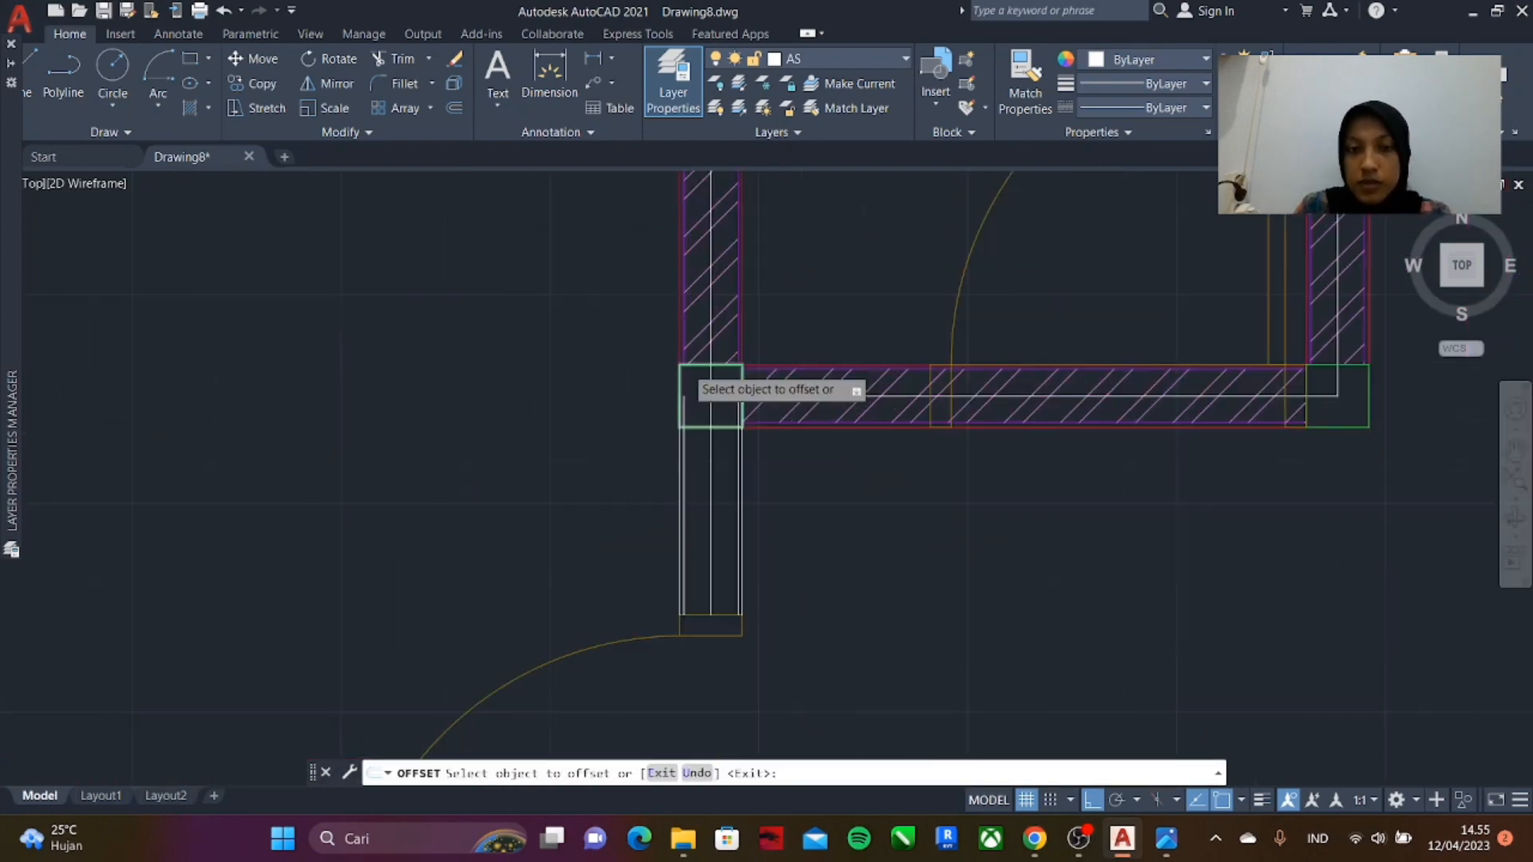
- Put the two outer offset lines on the red wall layer and the two inner ones on the purple wall layer
key("Escape")
scroll(648, 467, "up", 5)
left_click(884, 479)
left_click(725, 476)
left_click(844, 59)
left_click(840, 249)
left_click(844, 59)
left_click(840, 226)
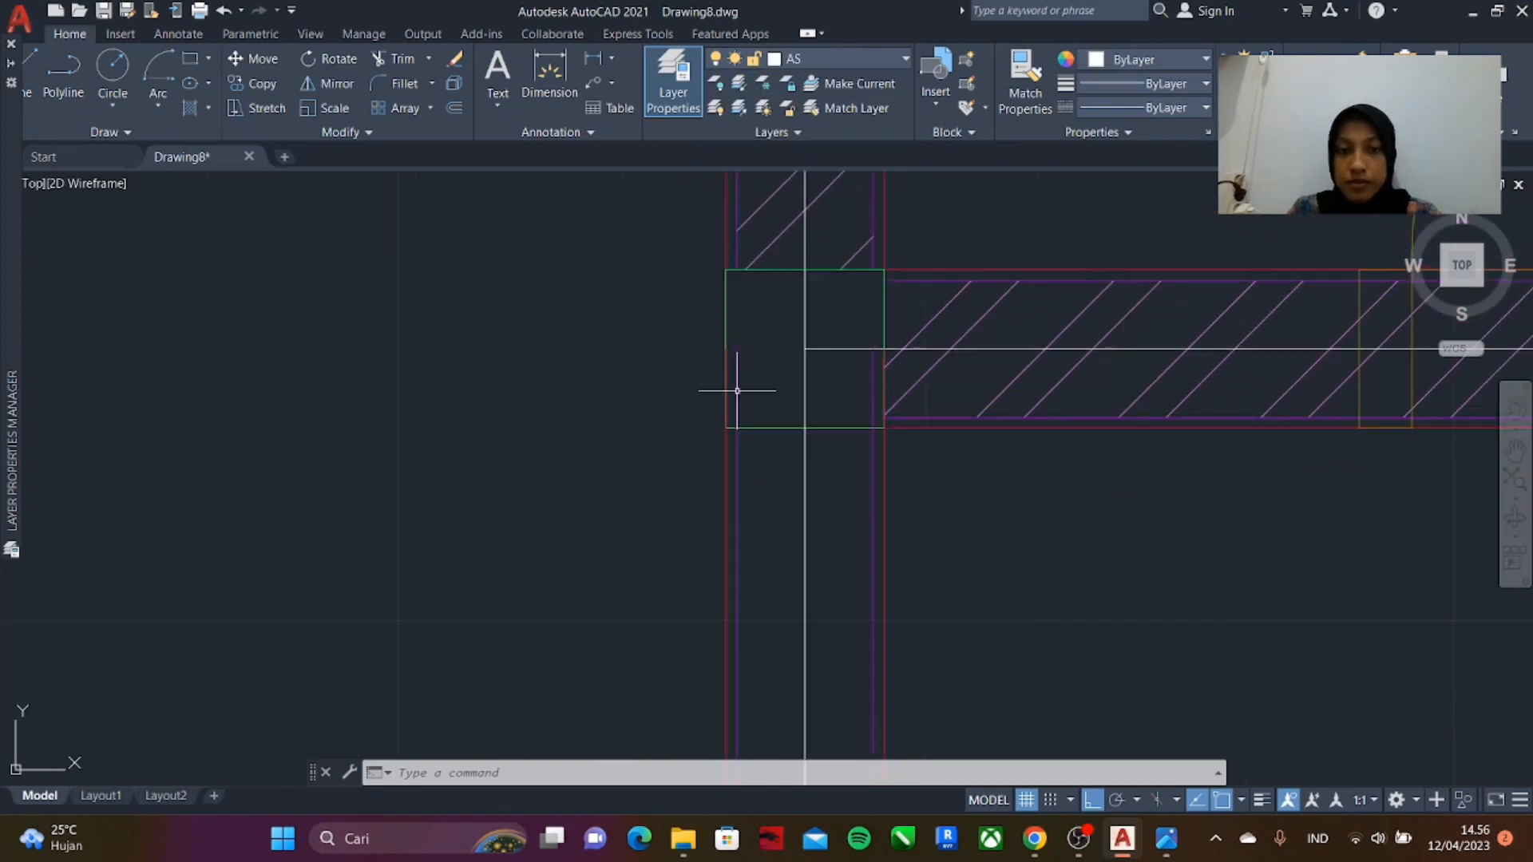
scroll(738, 390, "up", 4)
left_click(750, 485)
right_click(750, 486)
key("Escape")
- Hatch both halves of the new wall piece between the column and the door jamb
scroll(710, 453, "down", 6)
left_click(190, 108)
left_click(754, 420)
left_click(796, 421)
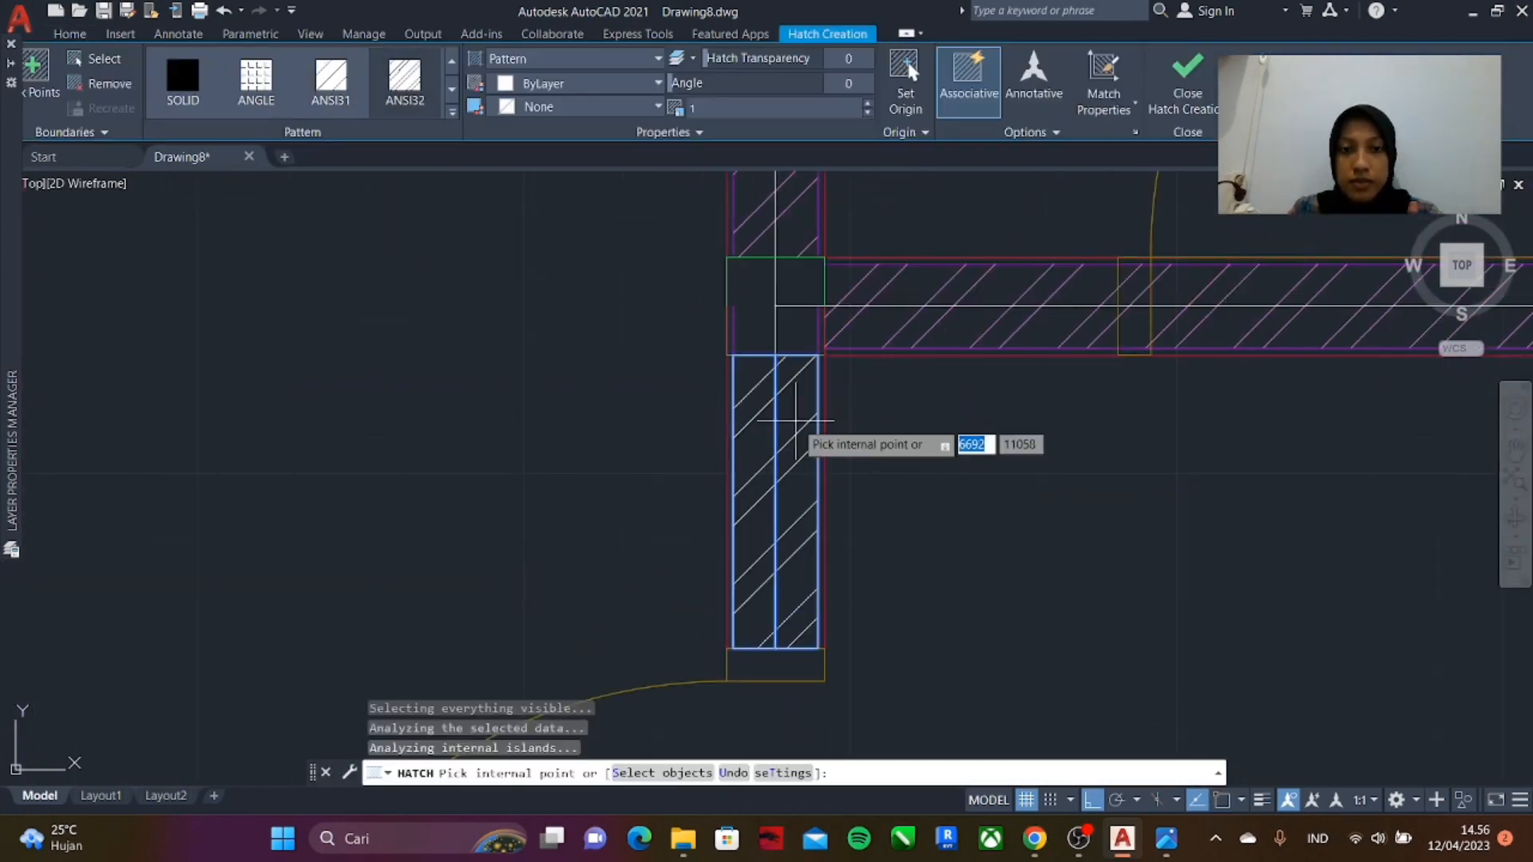
key("Return")
- Trim the new wall's inner lines where they run into the column, and turn off the AS layer
scroll(816, 293, "up", 4)
type("tr")
key("Return")
left_click(822, 370)
key("Escape")
left_click(229, 195)
scroll(487, 477, "down", 10)
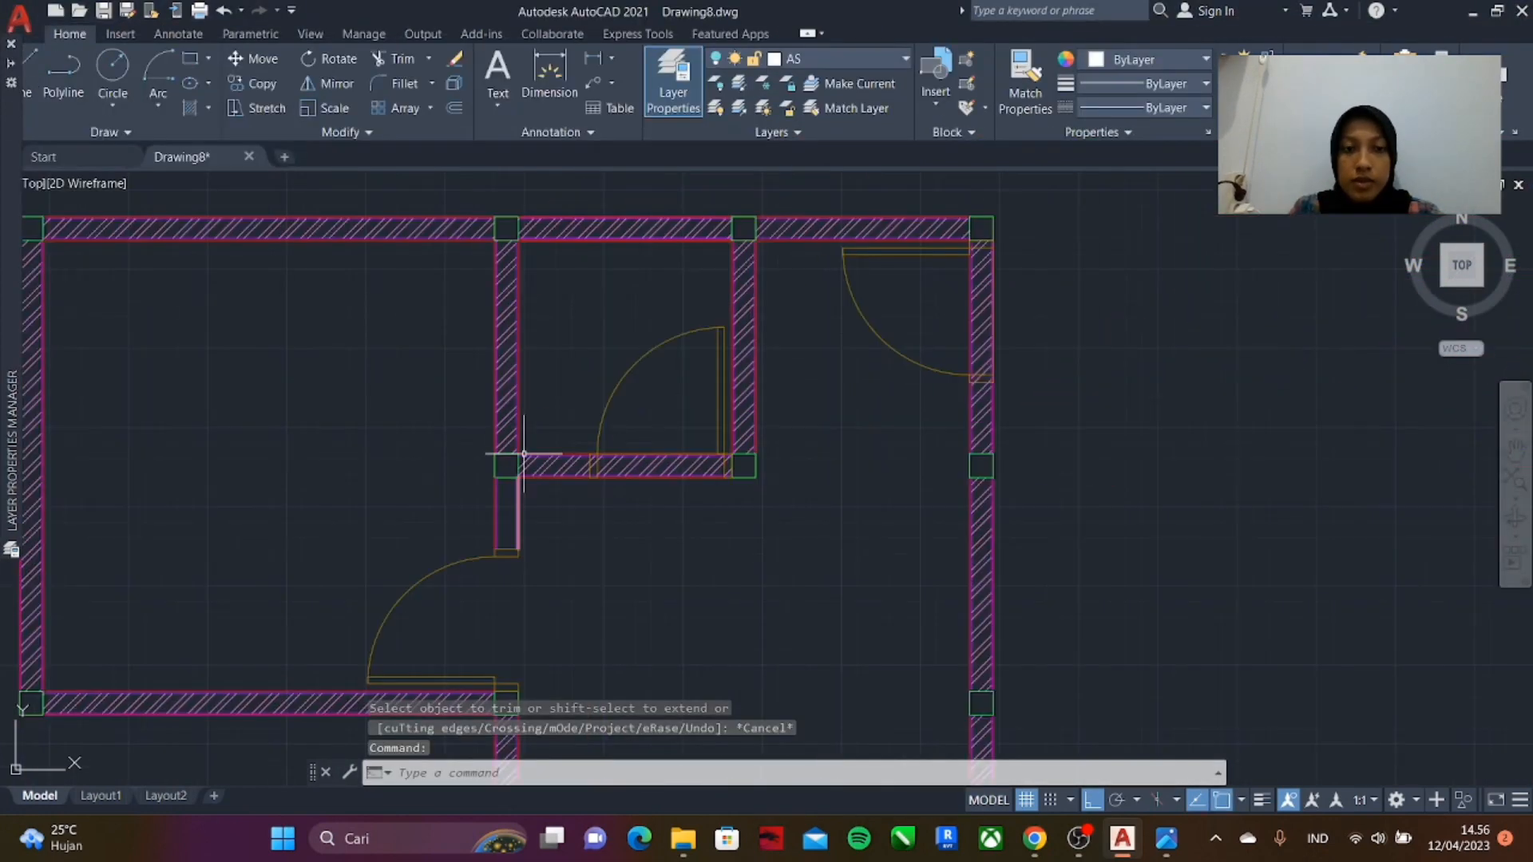
- Change the new wall piece's hatch to the layer used by the other wall hatches
scroll(523, 454, "up", 5)
left_click(620, 445)
right_click(669, 415)
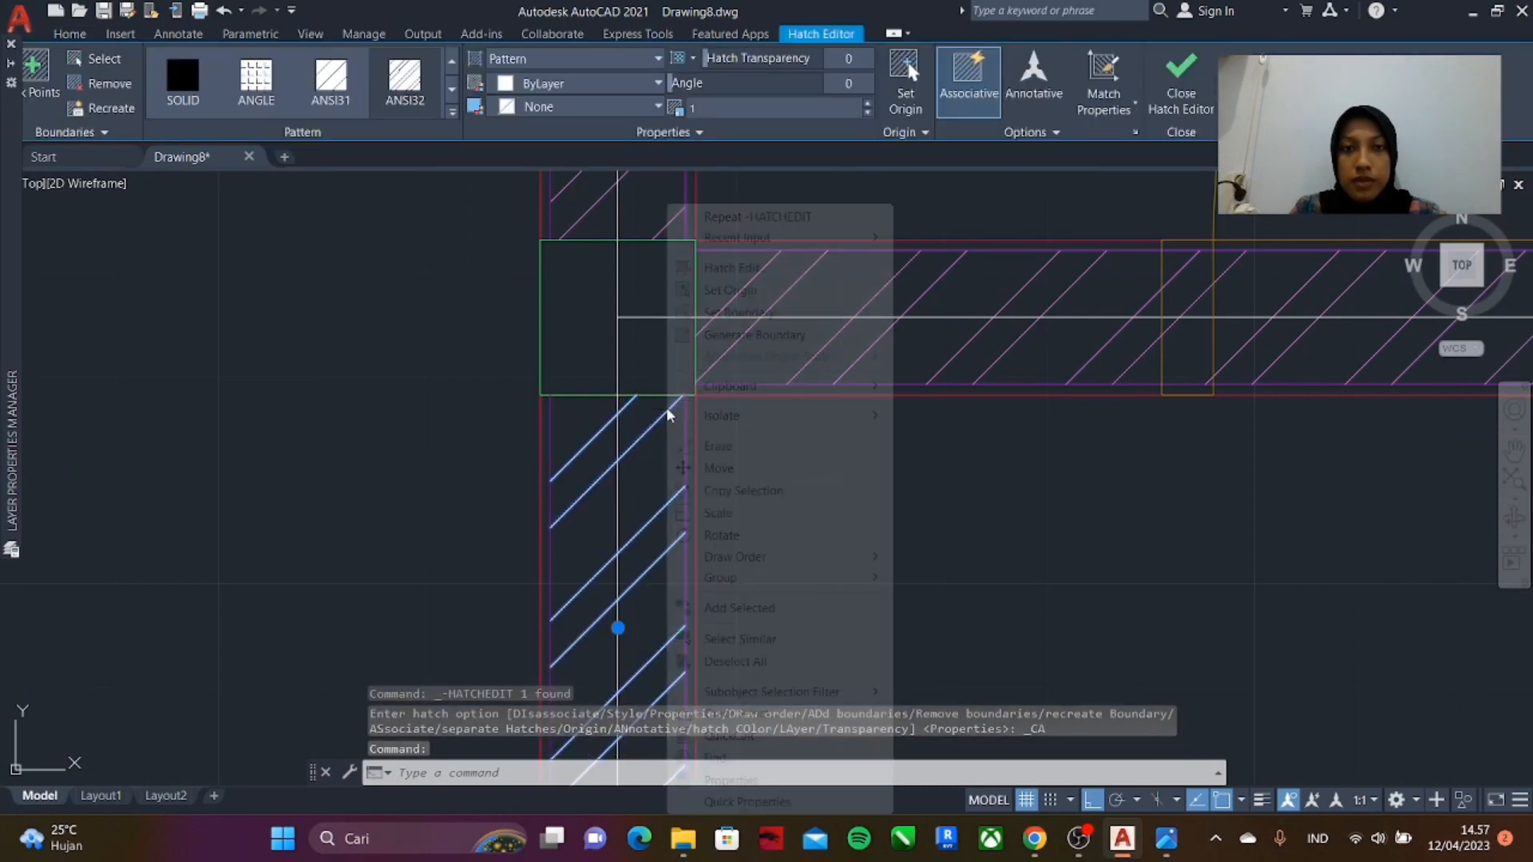
left_click(731, 780)
left_click(639, 156)
left_click(722, 154)
left_click(677, 184)
key("Escape")
- Turn off the AS layer to hide the wall axes and close the object properties
mouse_move(12, 448)
left_click(230, 195)
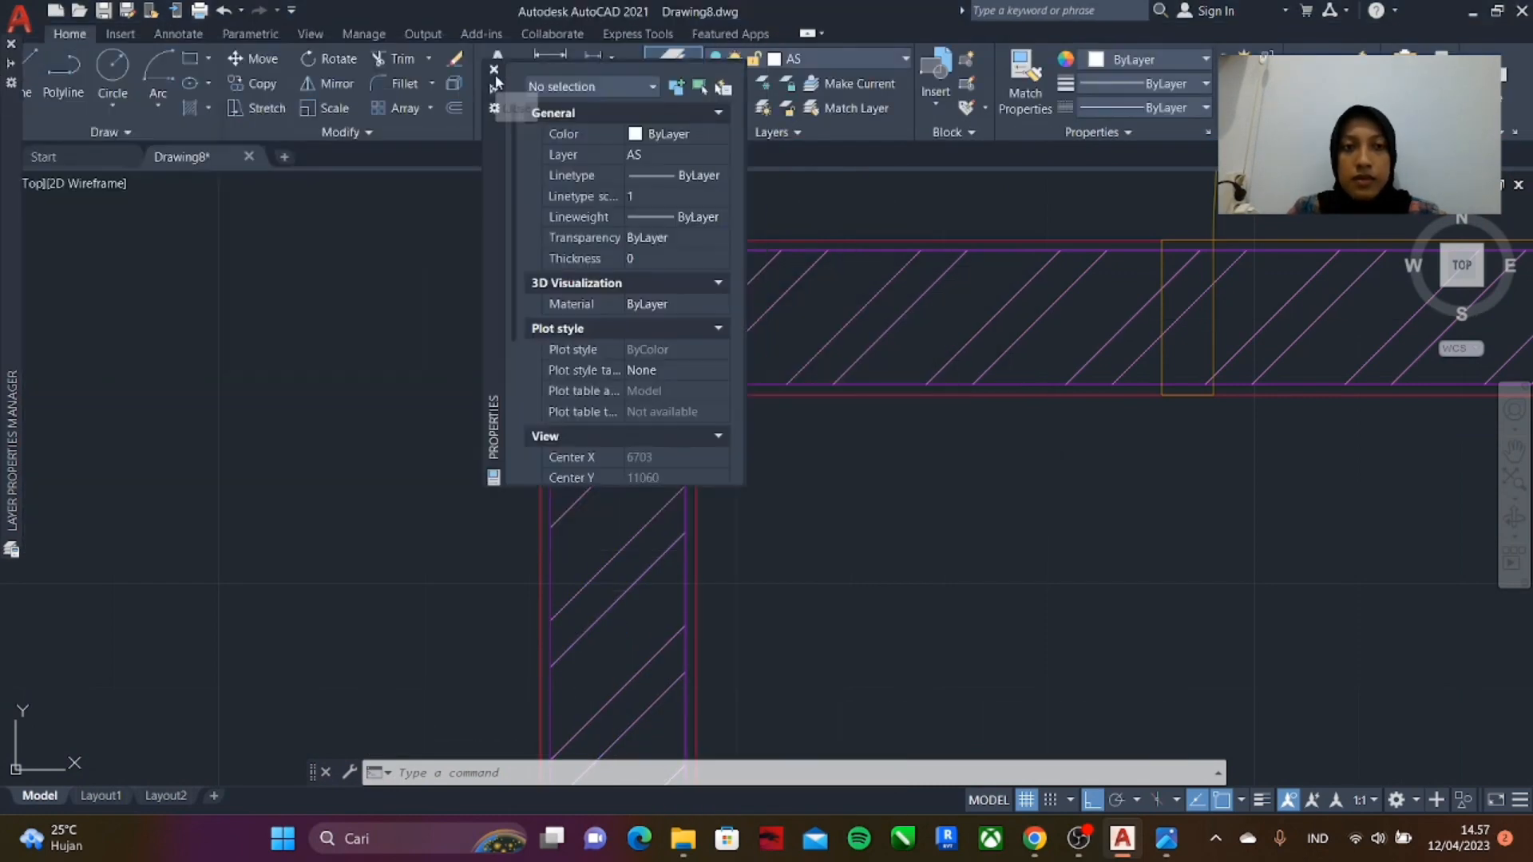
left_click(493, 70)
- Examine the placed doors and the hatched walls around them, especially the door at the upper-right column
scroll(650, 387, "down", 6)
scroll(685, 359, "up", 5)
scroll(650, 375, "down", 5)
scroll(640, 362, "up", 5)
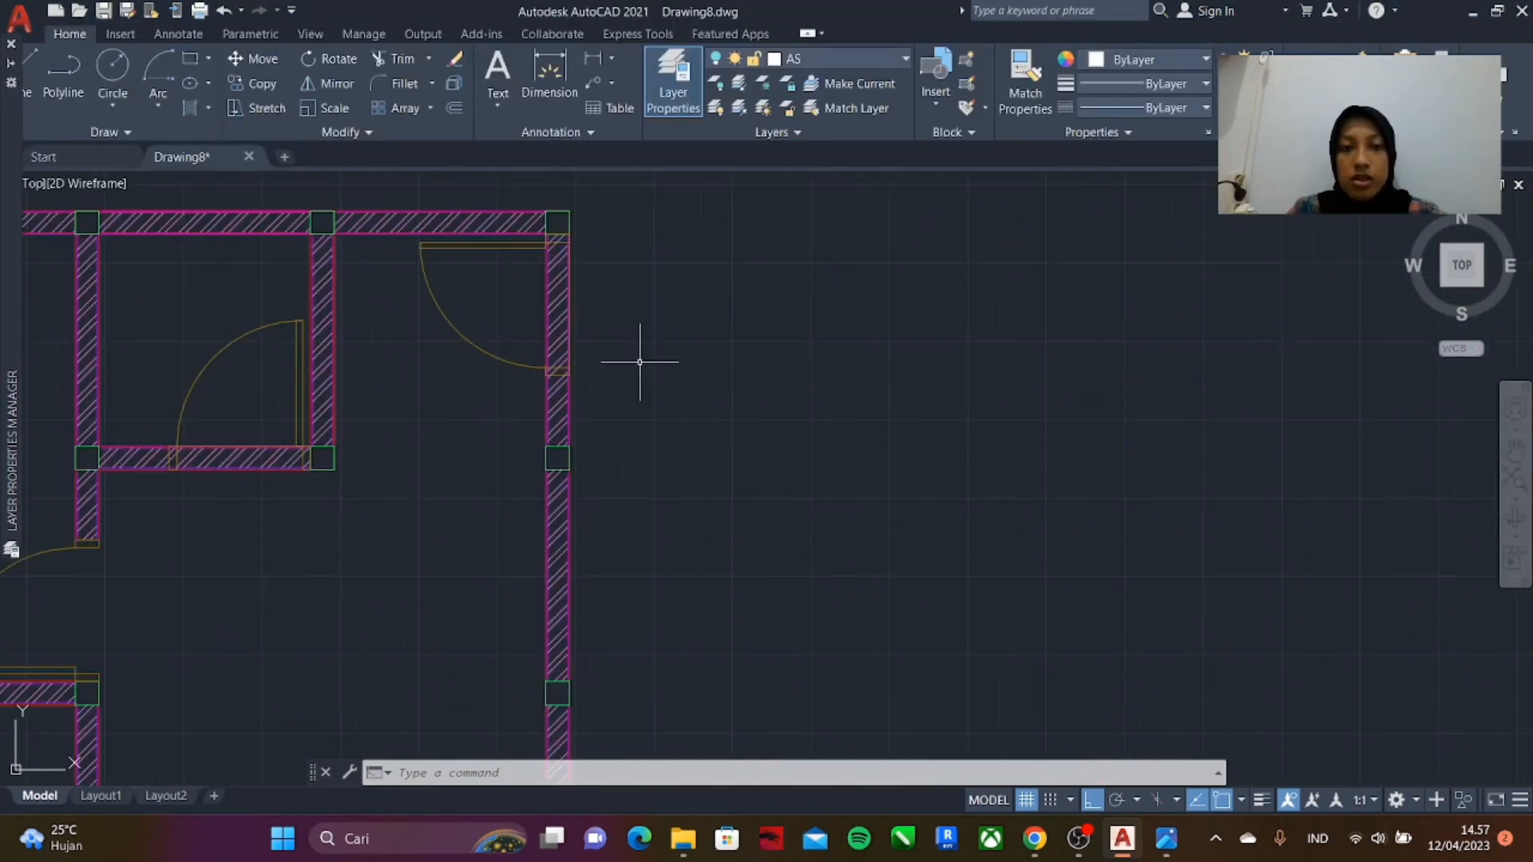
scroll(487, 258, "up", 3)
scroll(609, 346, "down", 2)
scroll(603, 318, "up", 2)
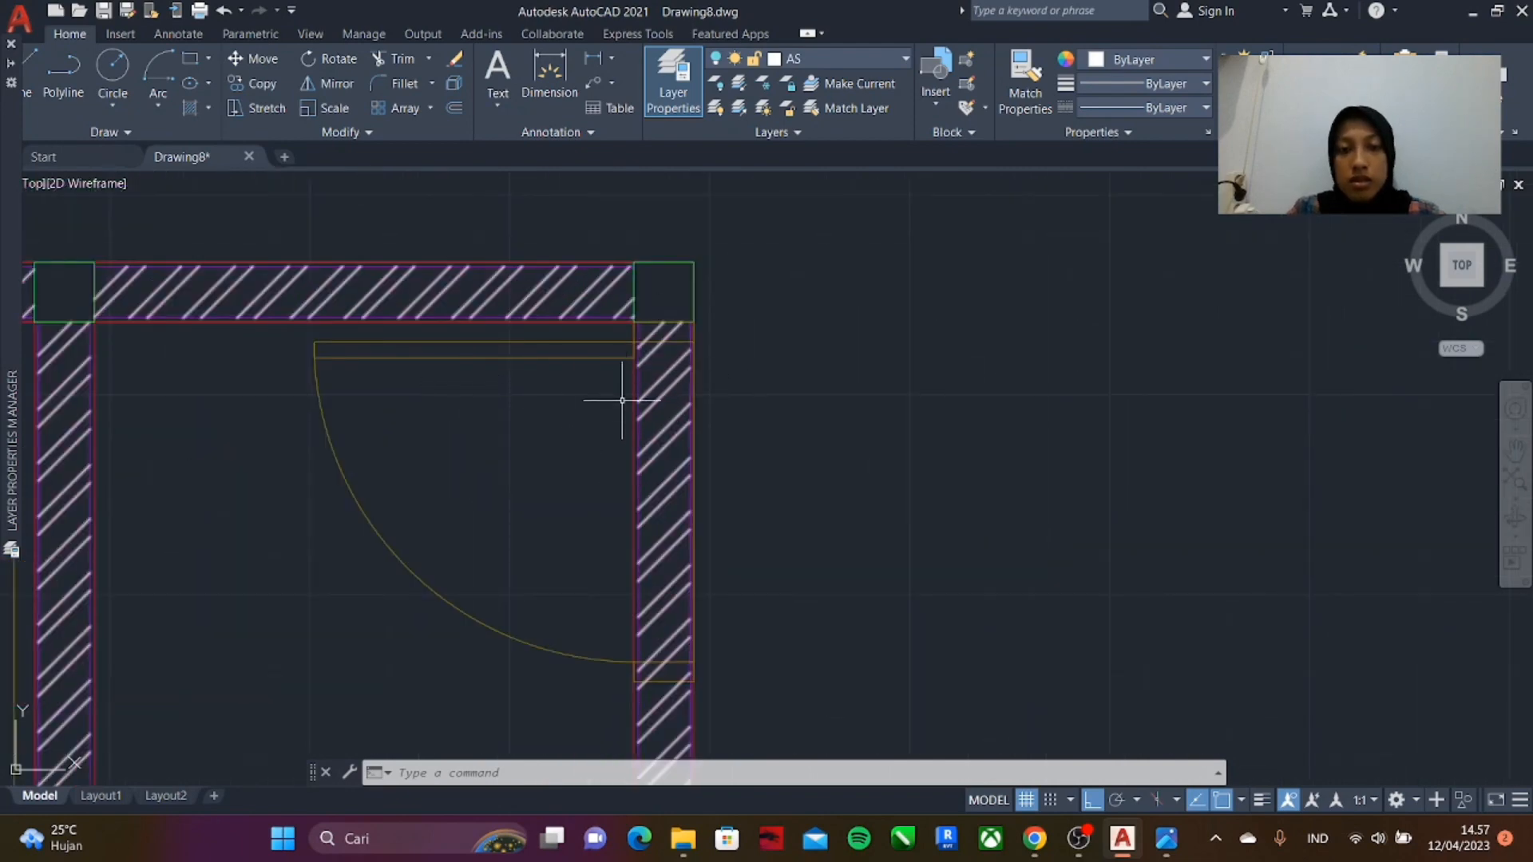
scroll(658, 383, "down", 2)
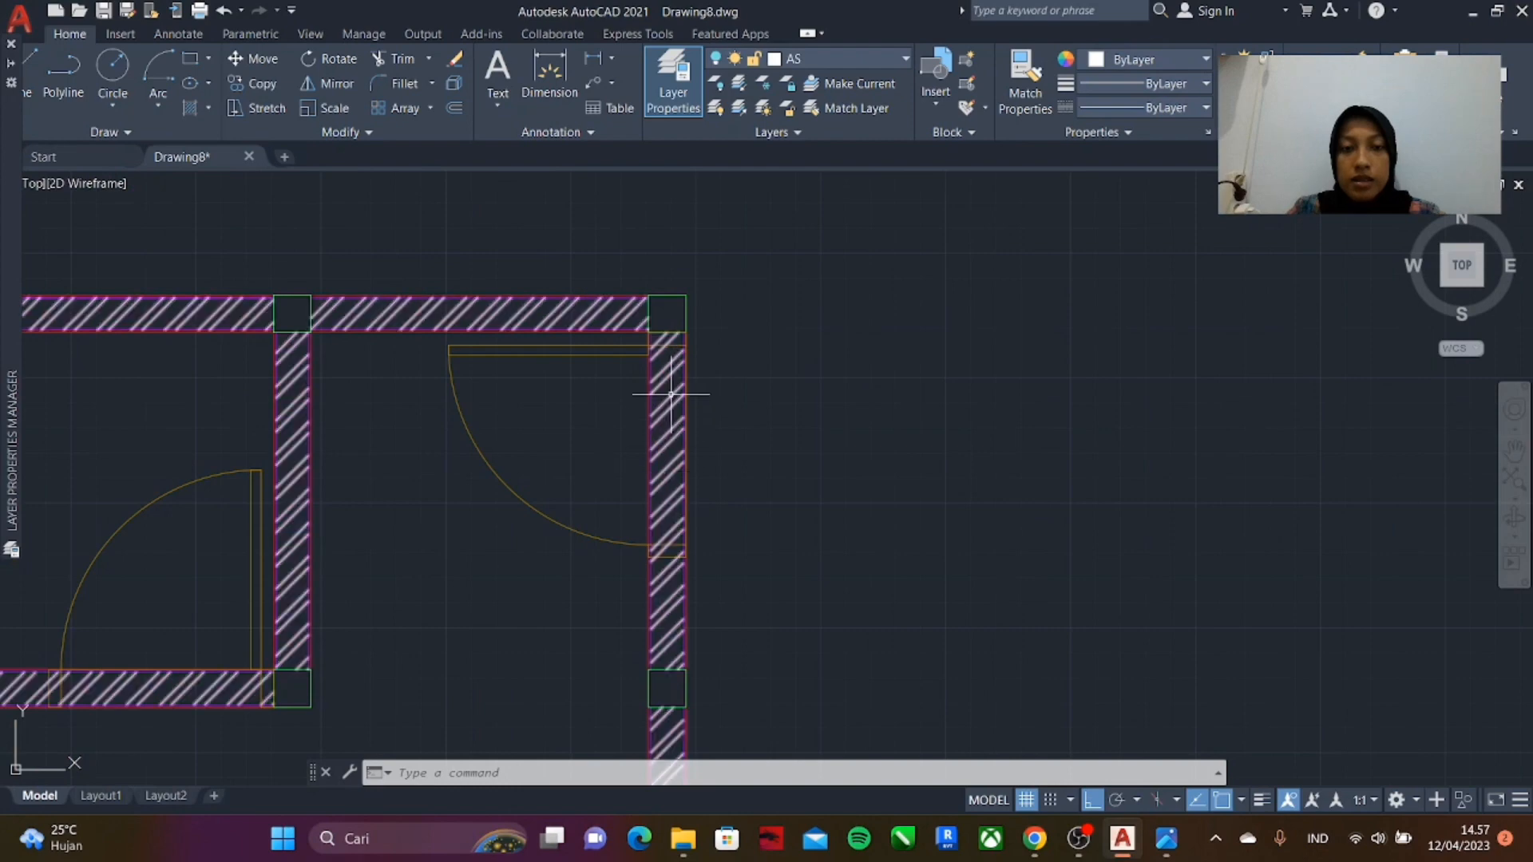
scroll(652, 347, "down", 2)
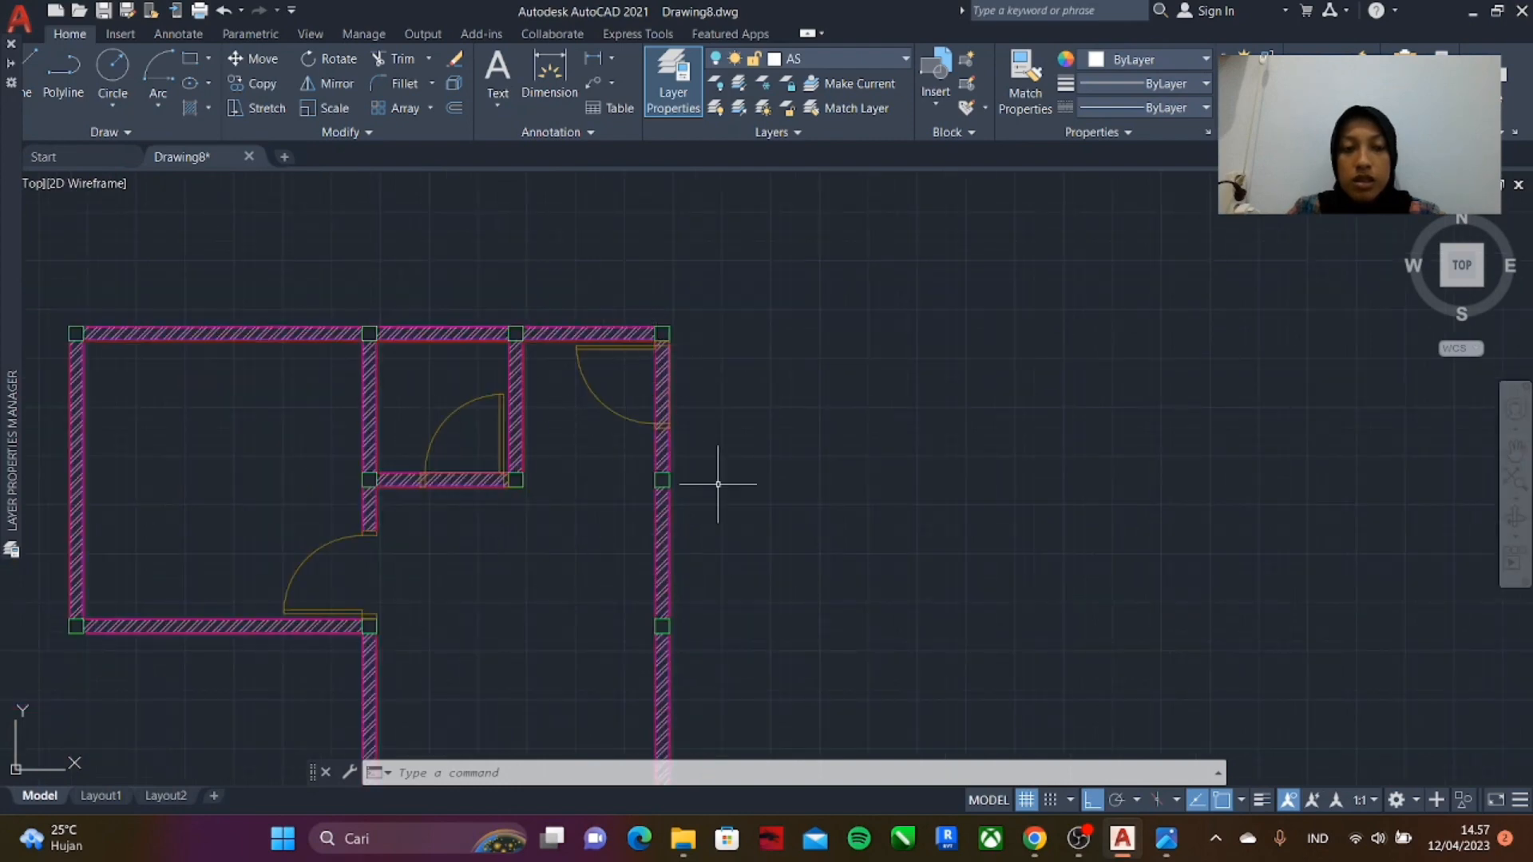
- Trim the wall lines and hatch out of the single-door openings, starting with the door at the upper-right column
scroll(650, 437, "up", 4)
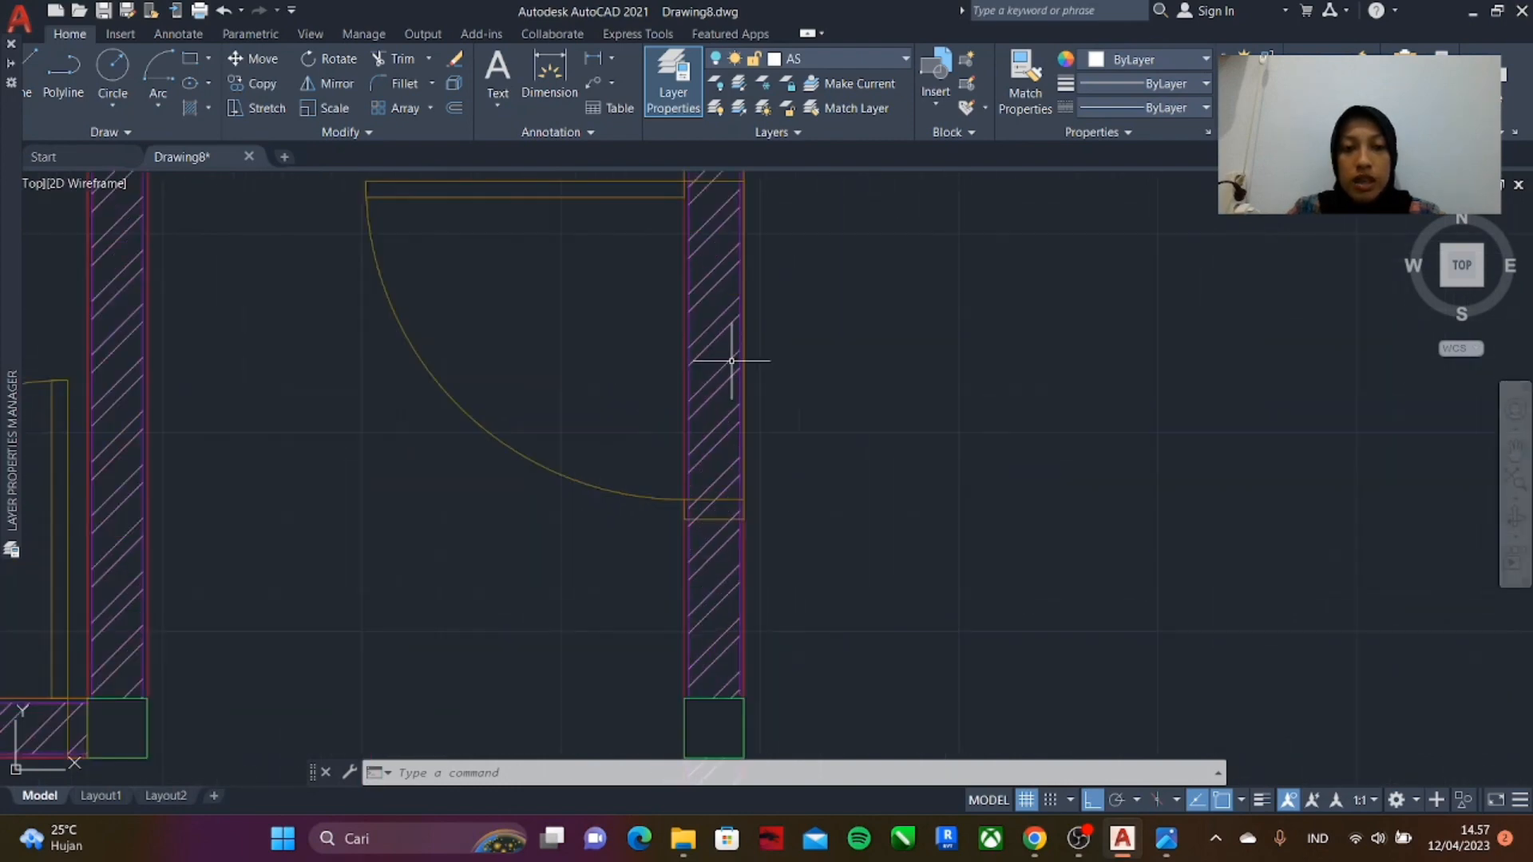
scroll(751, 327, "up", 2)
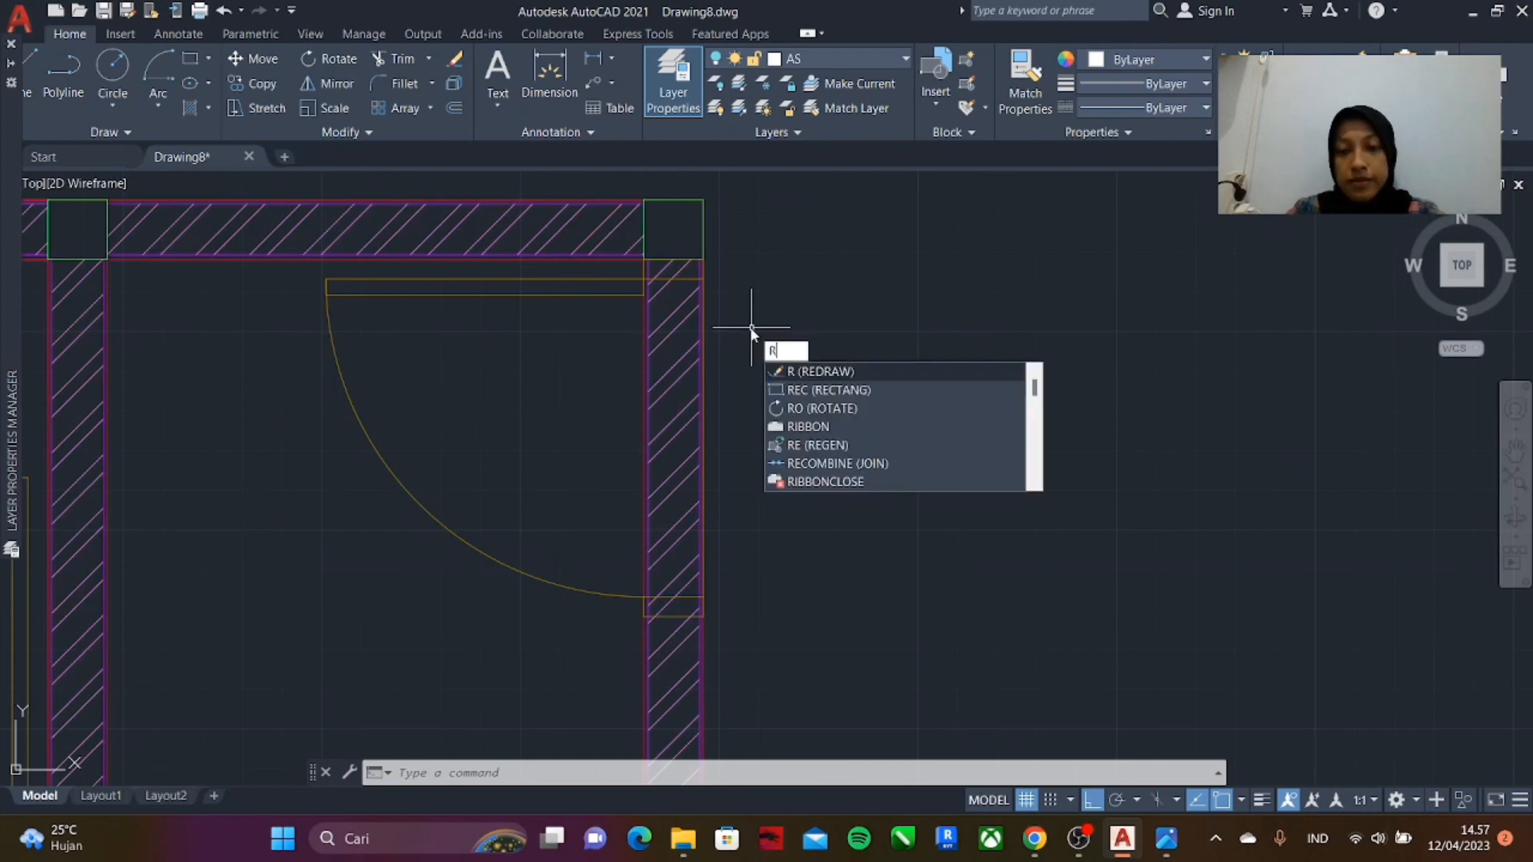
key("BackSpace")
type("TR")
key("Return")
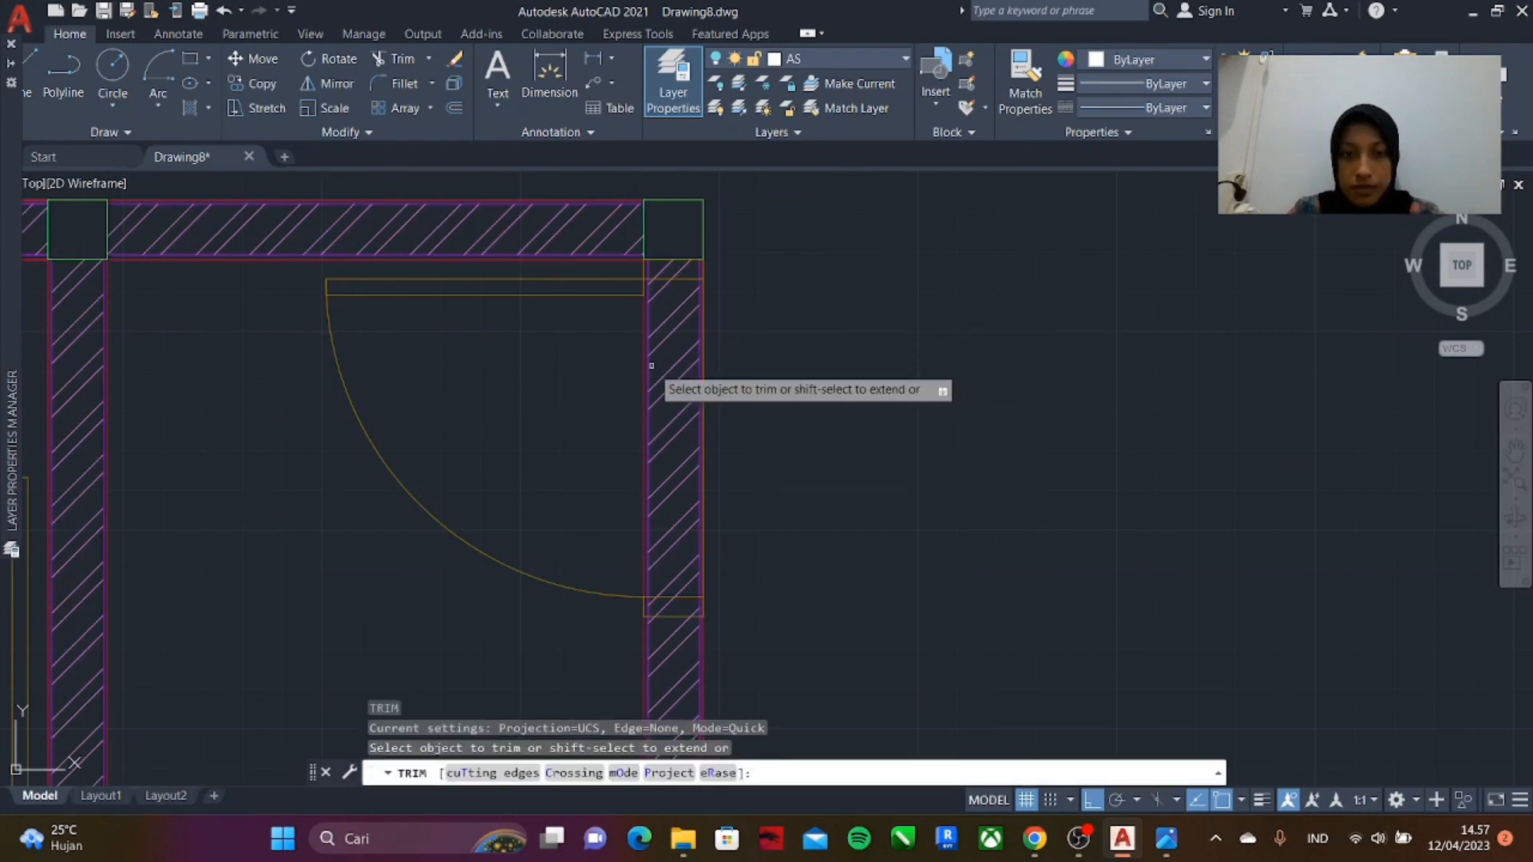
middle_click_drag(650, 367, 625, 307)
left_click(597, 273)
left_click(630, 239)
scroll(706, 349, "down", 3)
scroll(334, 526, "up", 5)
left_click(460, 280)
left_click(517, 517)
- Trim the wall lines and hatch out of the double-door opening in the bottom wall
scroll(631, 447, "down", 8)
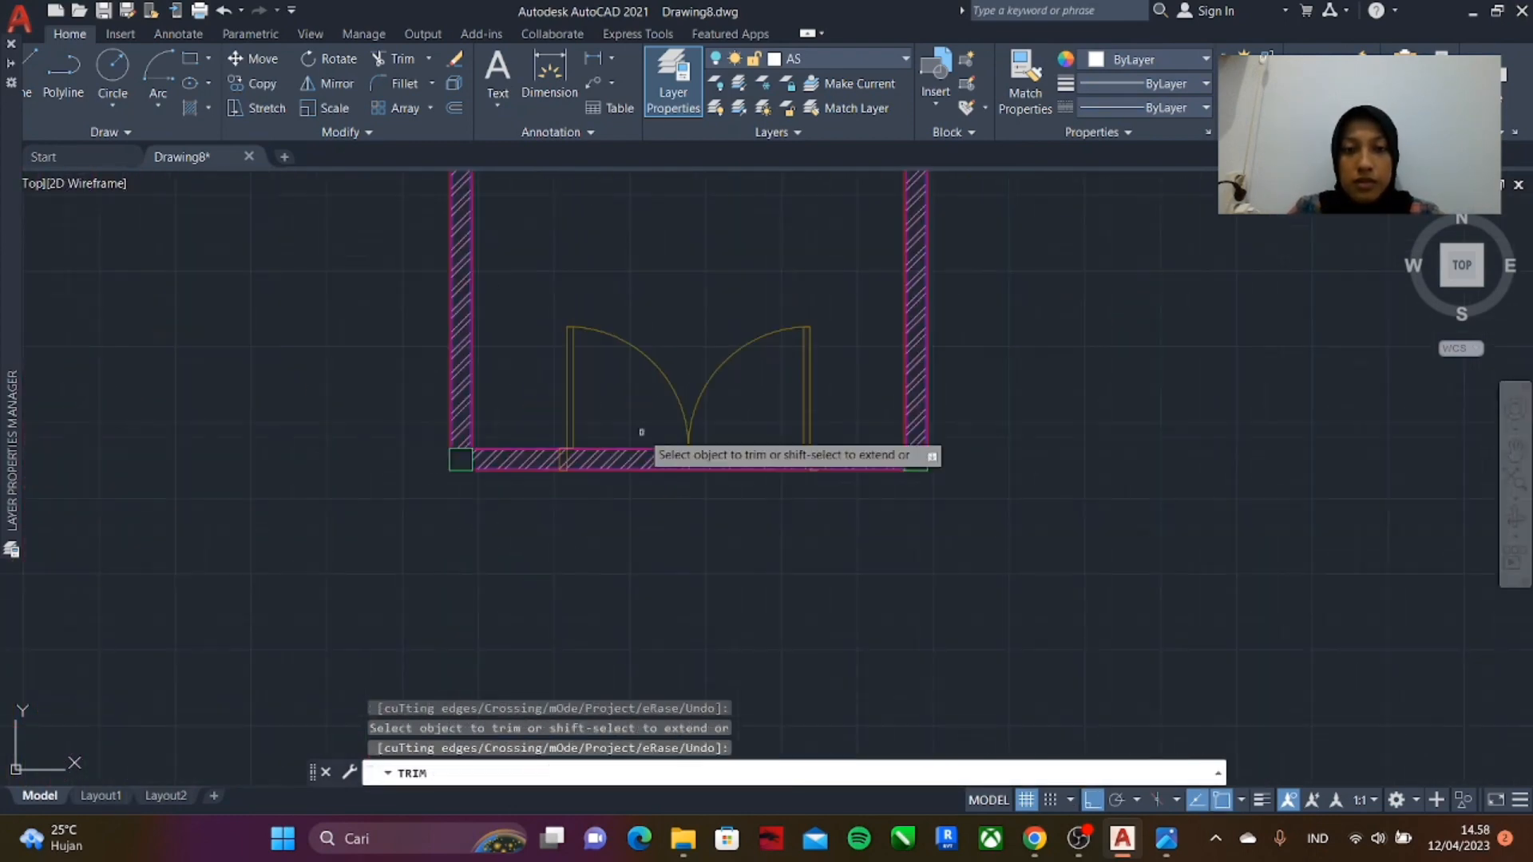
scroll(653, 461, "up", 6)
left_click(651, 360)
left_click(671, 515)
scroll(742, 615, "down", 4)
scroll(581, 562, "up", 10)
left_click(561, 585)
scroll(561, 585, "down", 8)
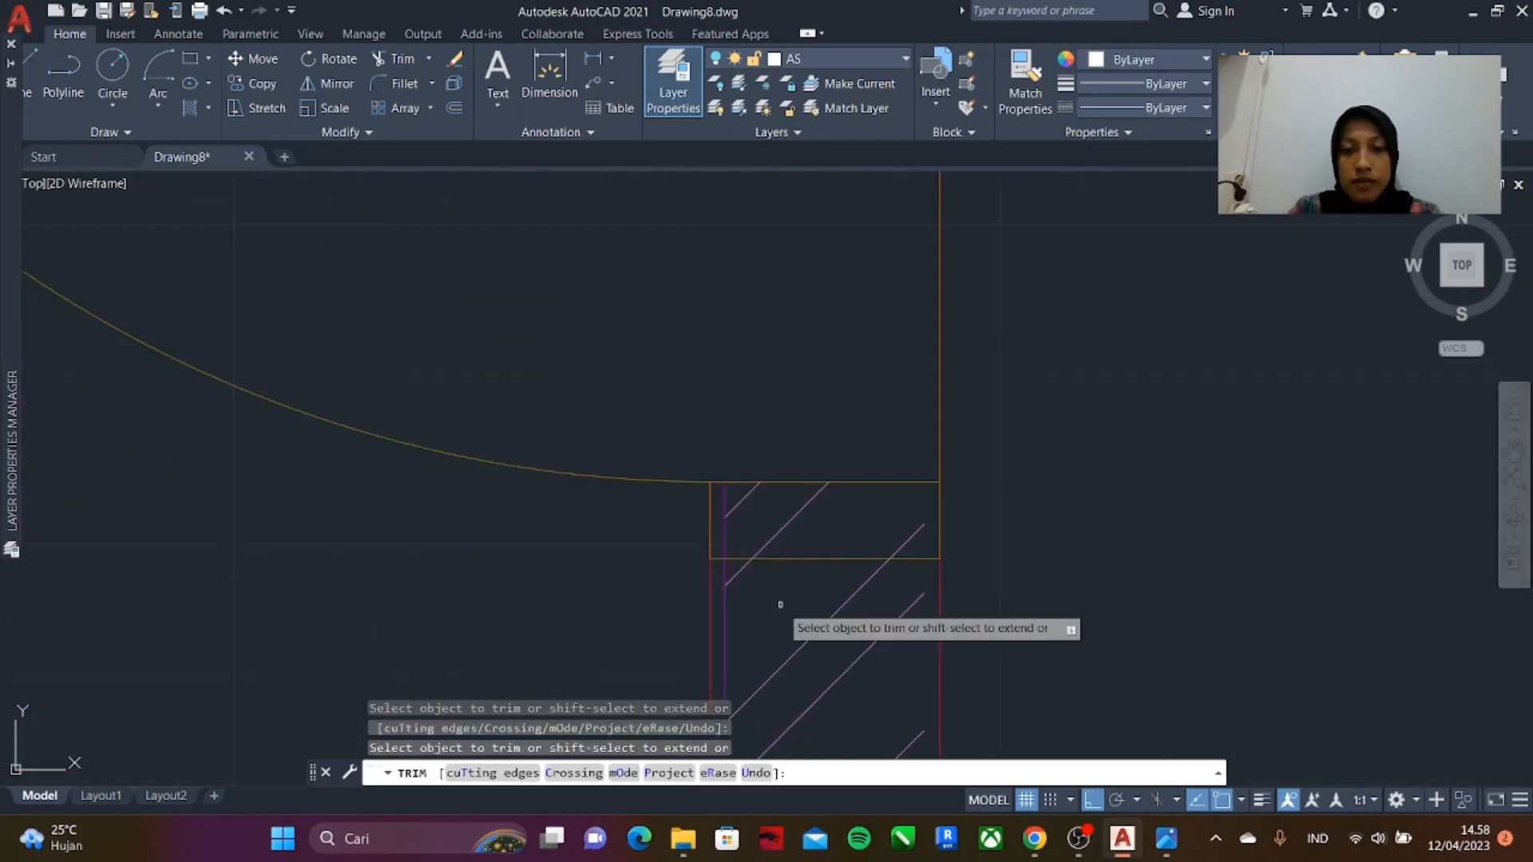
- Trim the leftover wall lines and hatch inside the door frame jambs
scroll(878, 535, "down", 6)
scroll(936, 403, "up", 10)
left_click(759, 495)
left_click(1095, 499)
left_click(965, 500)
scroll(965, 500, "down", 10)
- Trim the wall lines and hatch out of the small room's door opening and its frame jamb, and end trimming
left_click(628, 403)
left_click(635, 509)
scroll(635, 509, "down", 8)
scroll(565, 503, "up", 8)
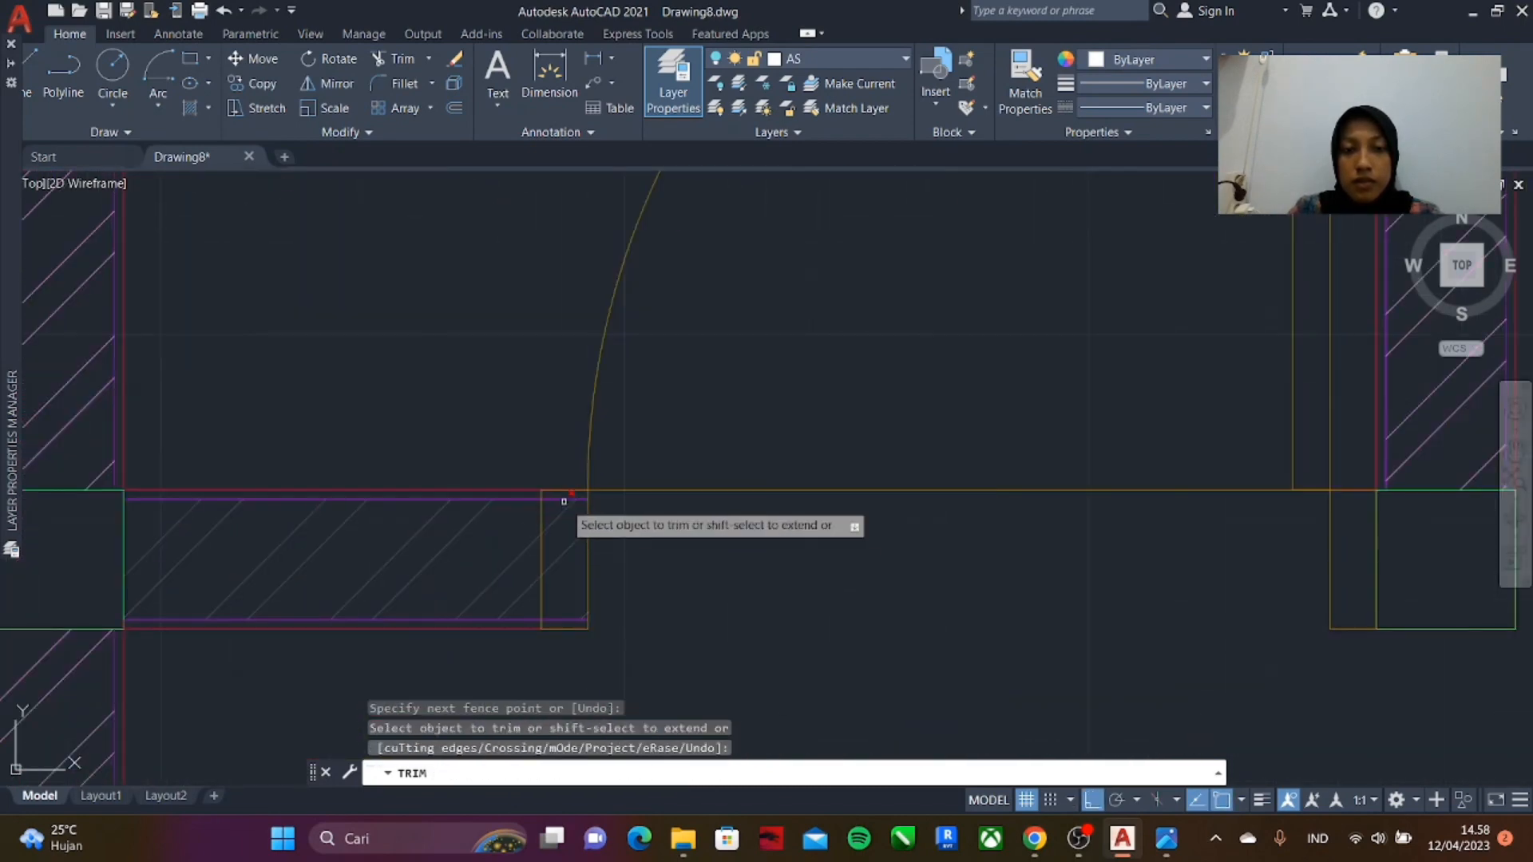
left_click(564, 505)
left_click(570, 619)
scroll(759, 487, "down", 12)
scroll(708, 568, "up", 4)
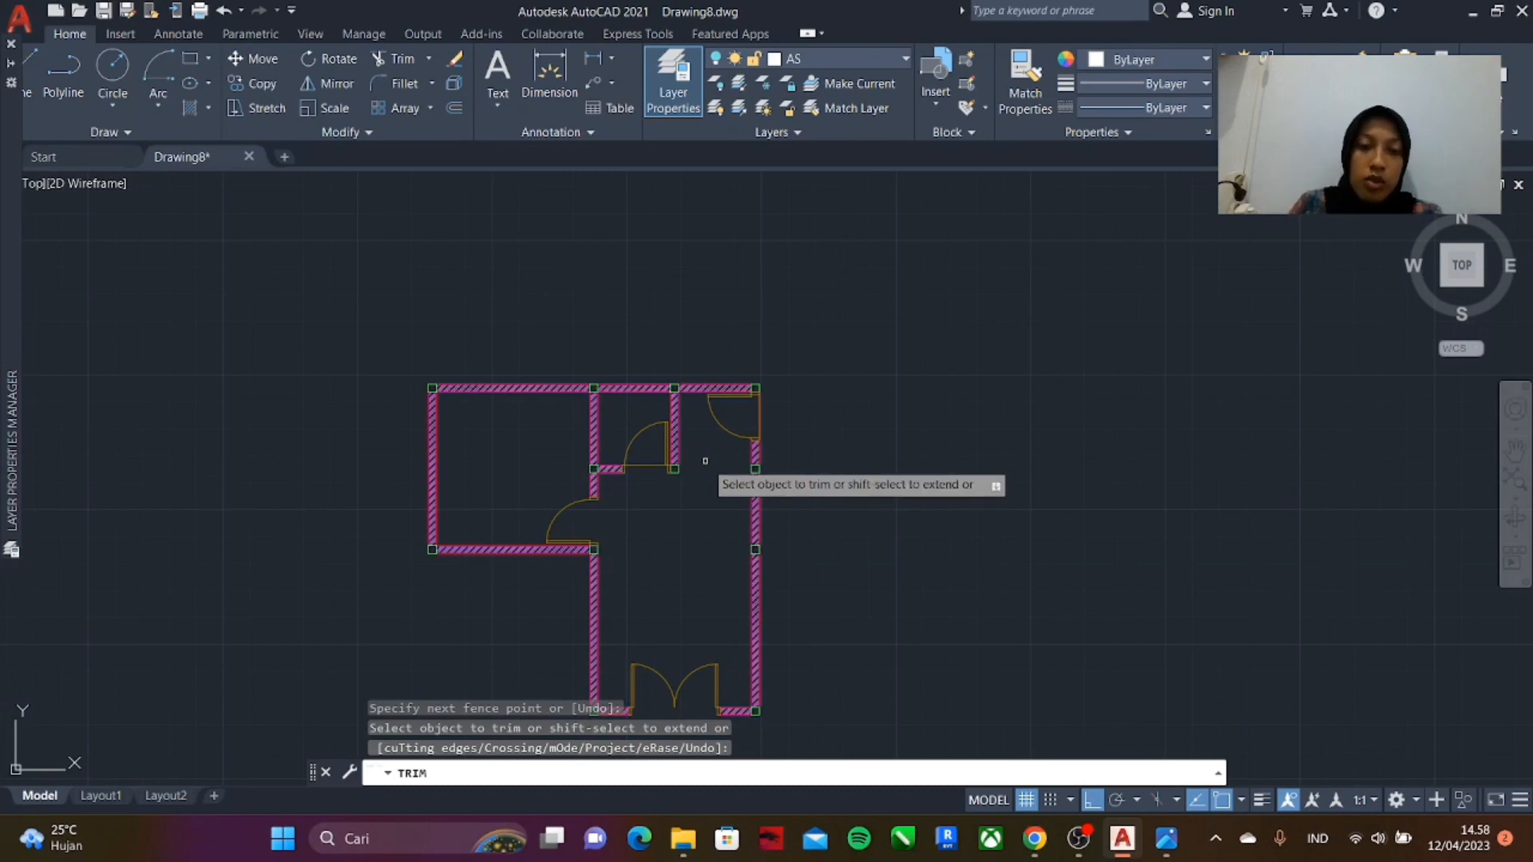
key("Escape")
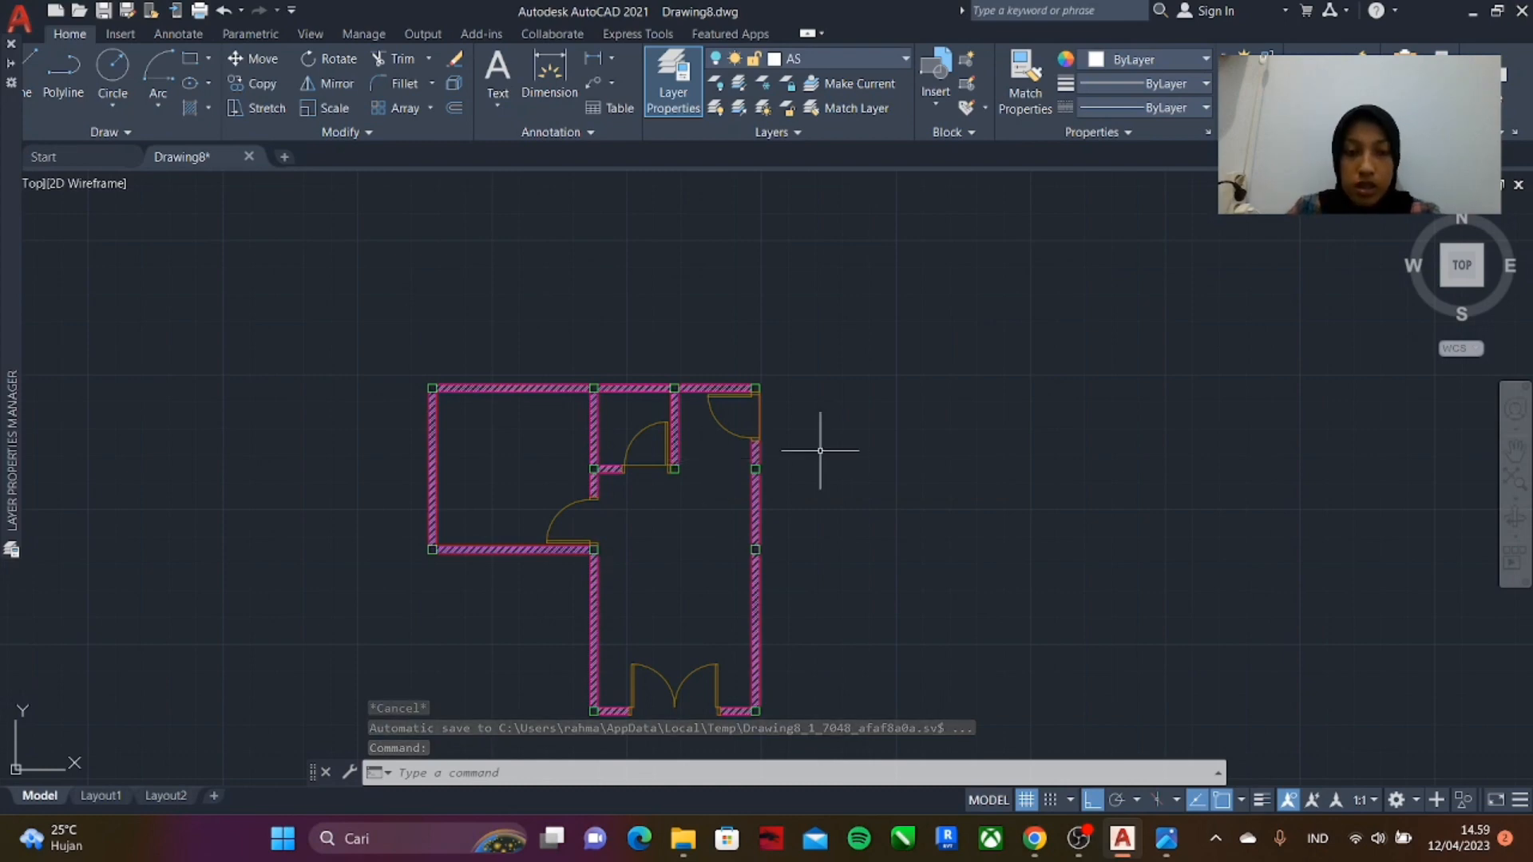
- Make KUSEN the current layer
scroll(759, 444, "down", 2)
scroll(719, 439, "up", 6)
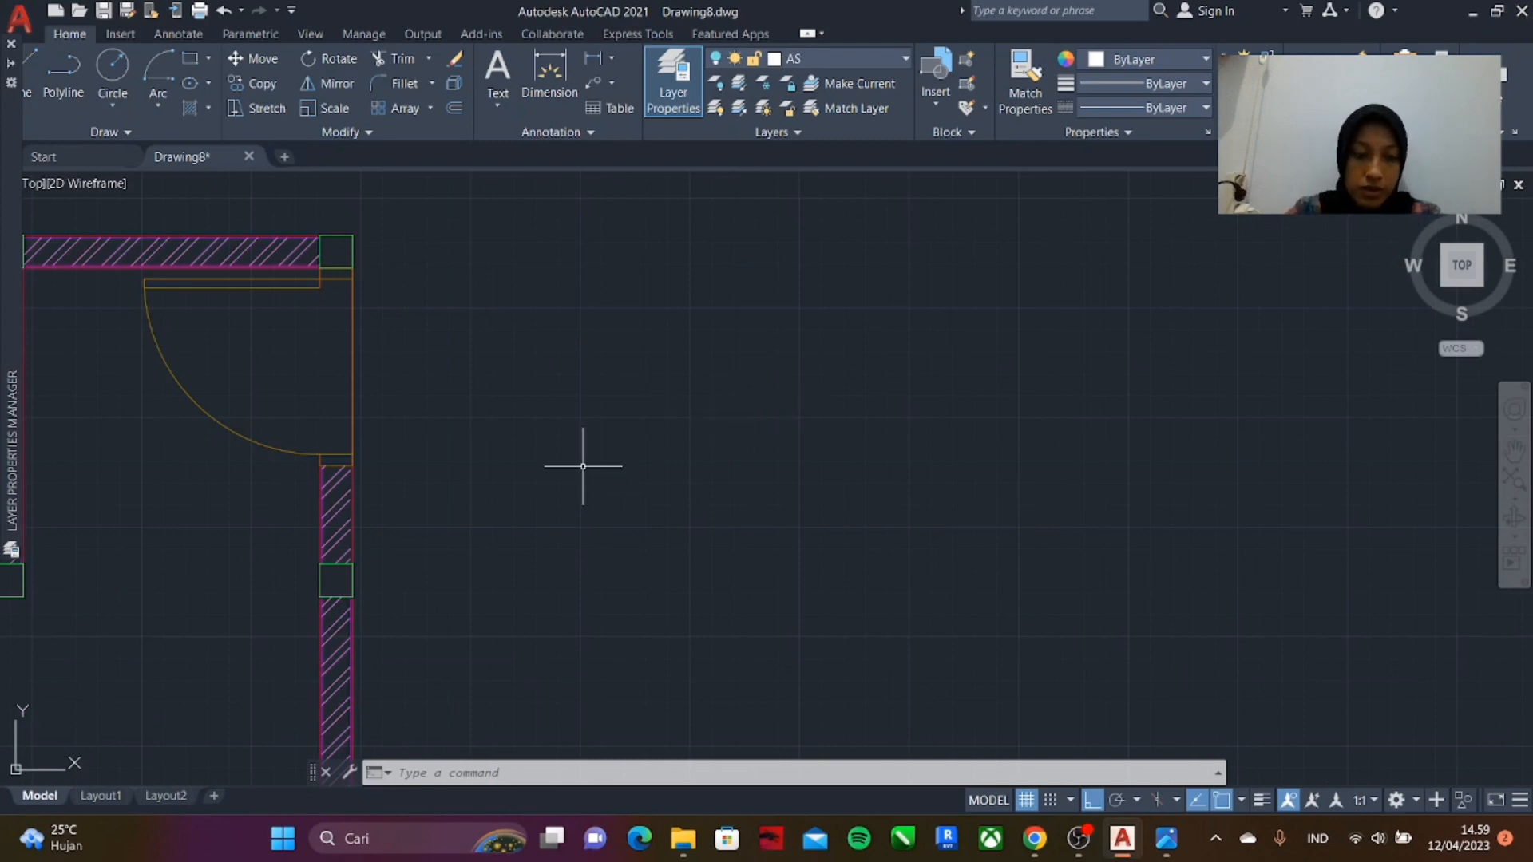
scroll(479, 464, "down", 2)
scroll(559, 383, "up", 2)
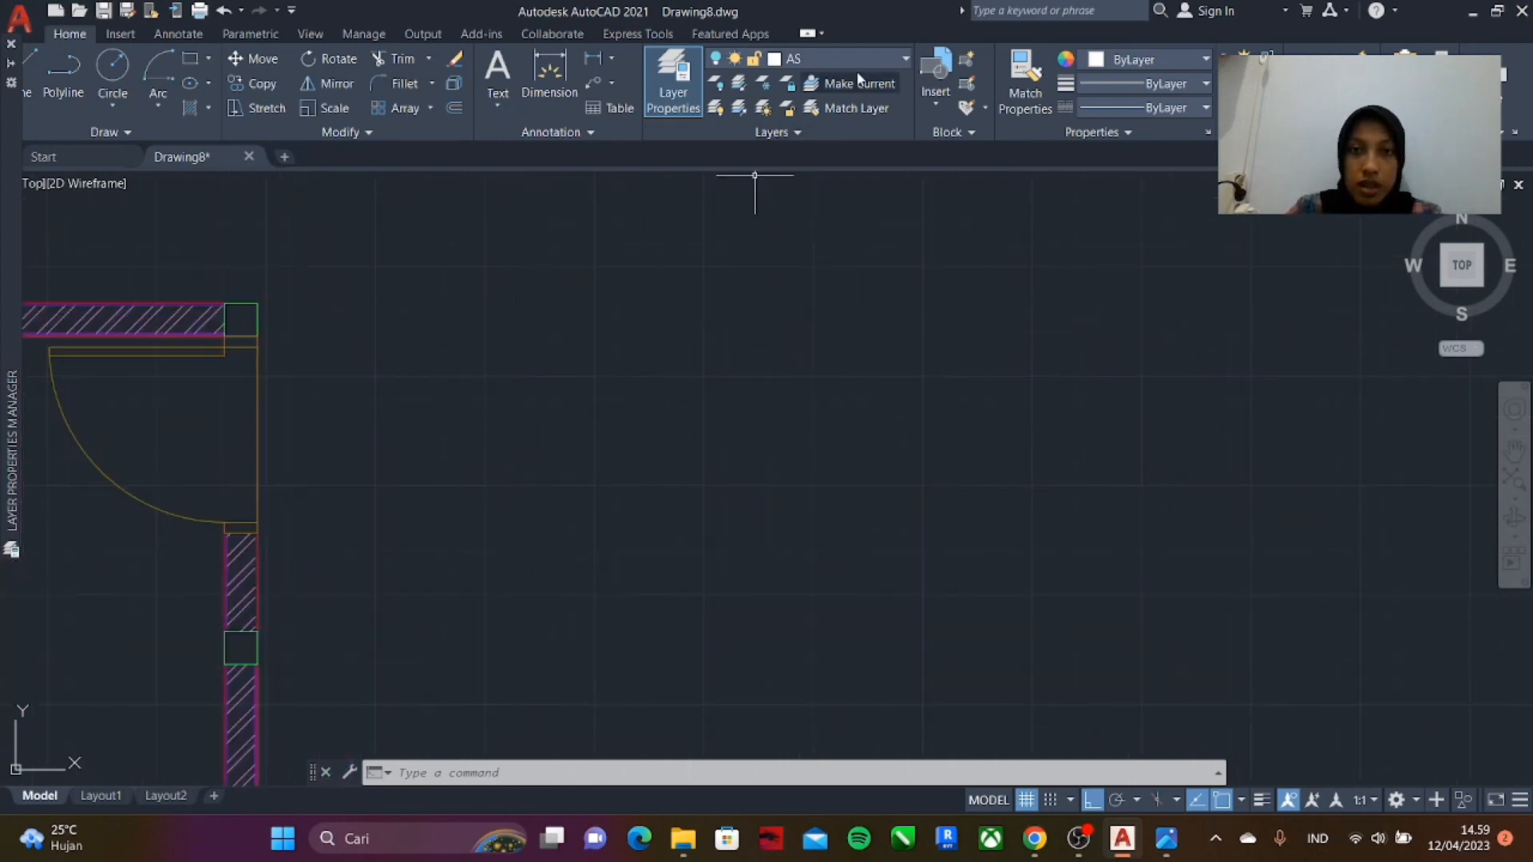
left_click(880, 56)
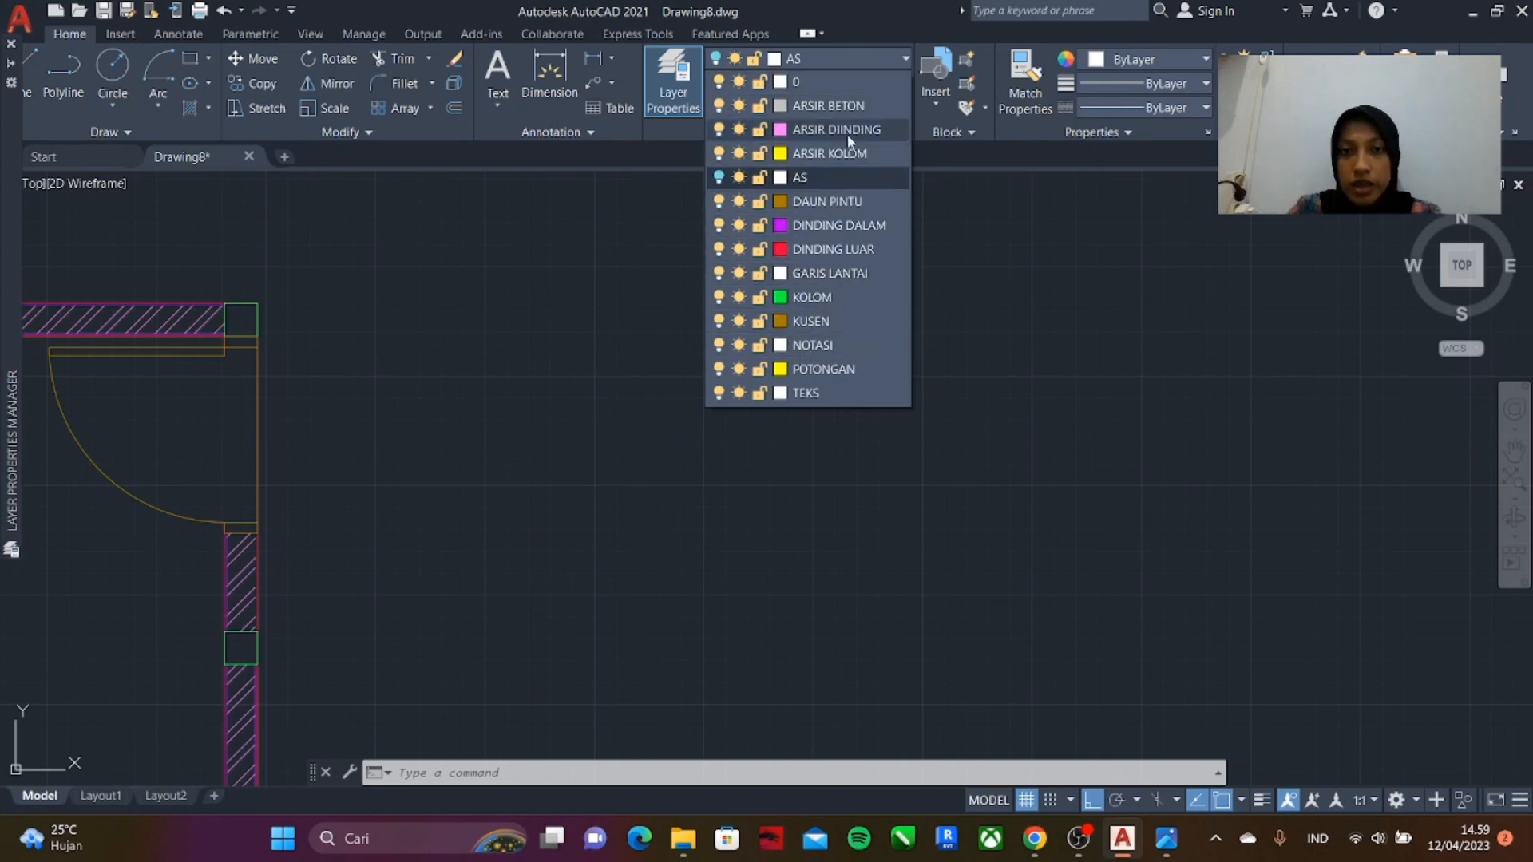
left_click(826, 323)
scroll(779, 335, "down", 2)
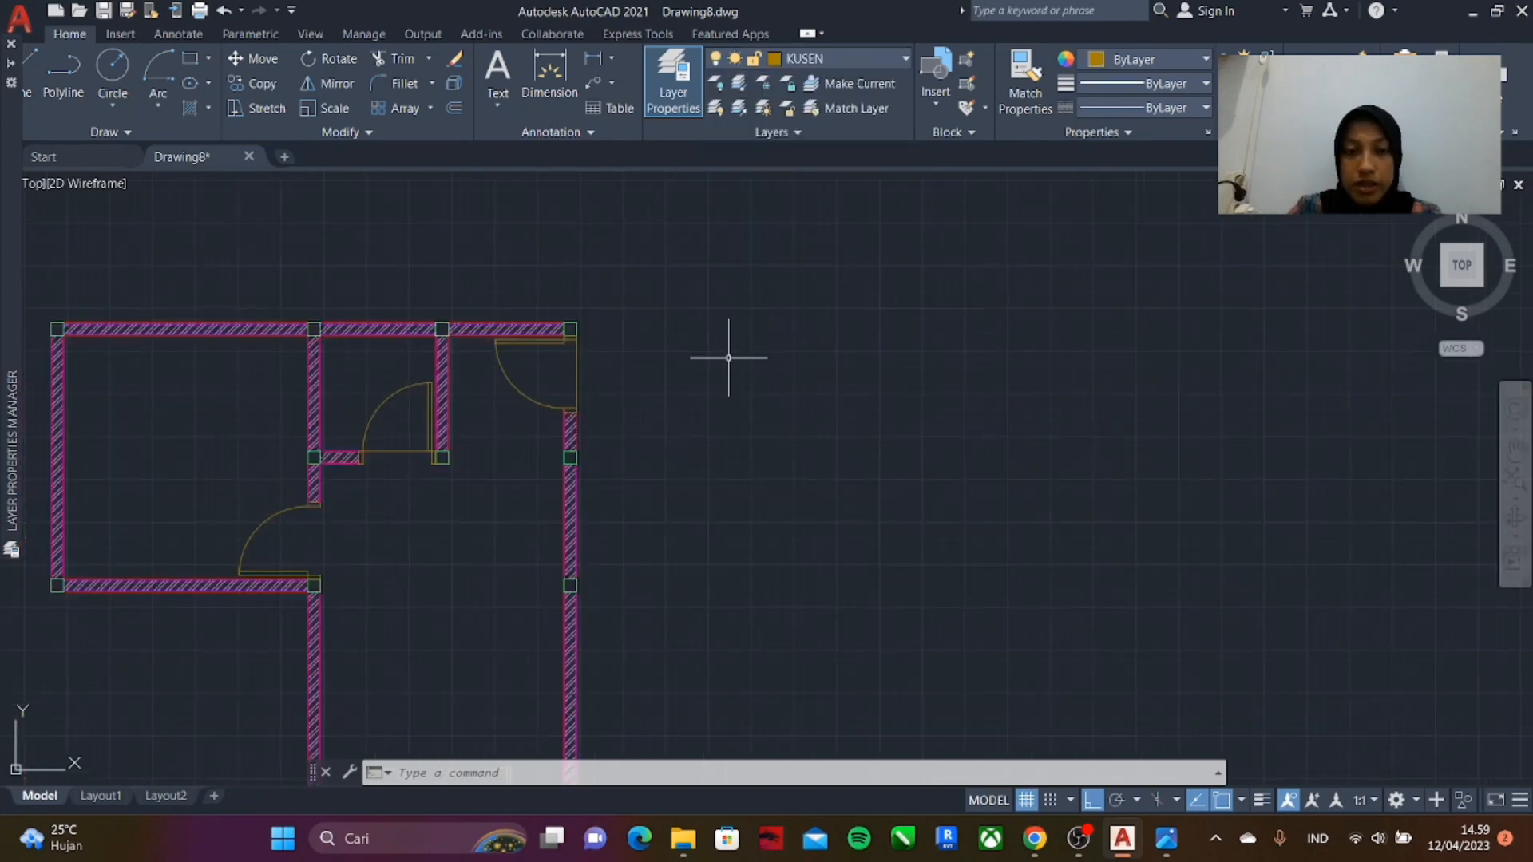
scroll(728, 355, "up", 2)
type("pl")
key("Return")
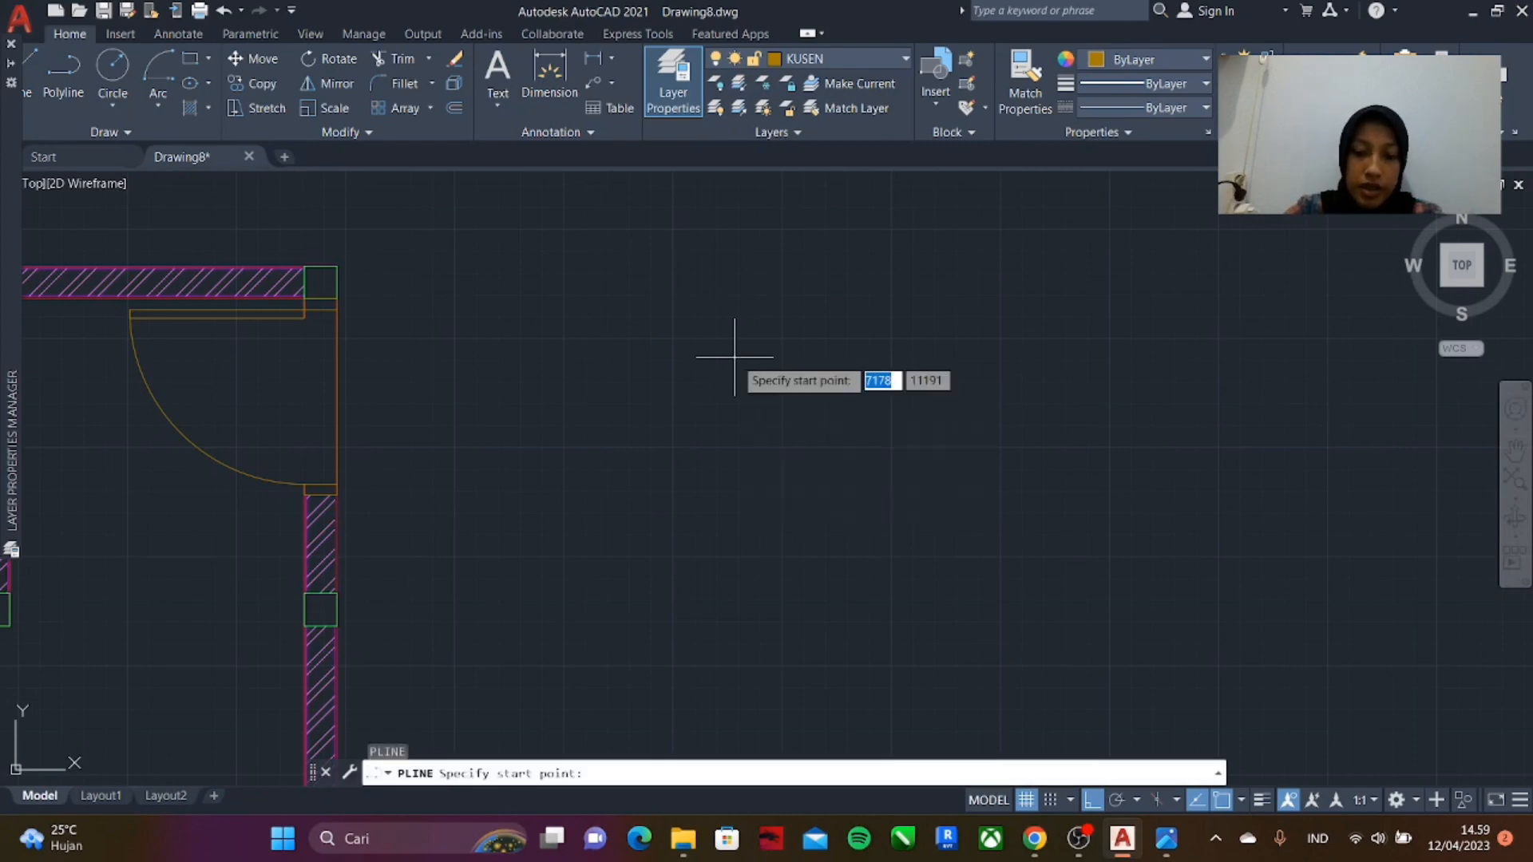
left_click(635, 298)
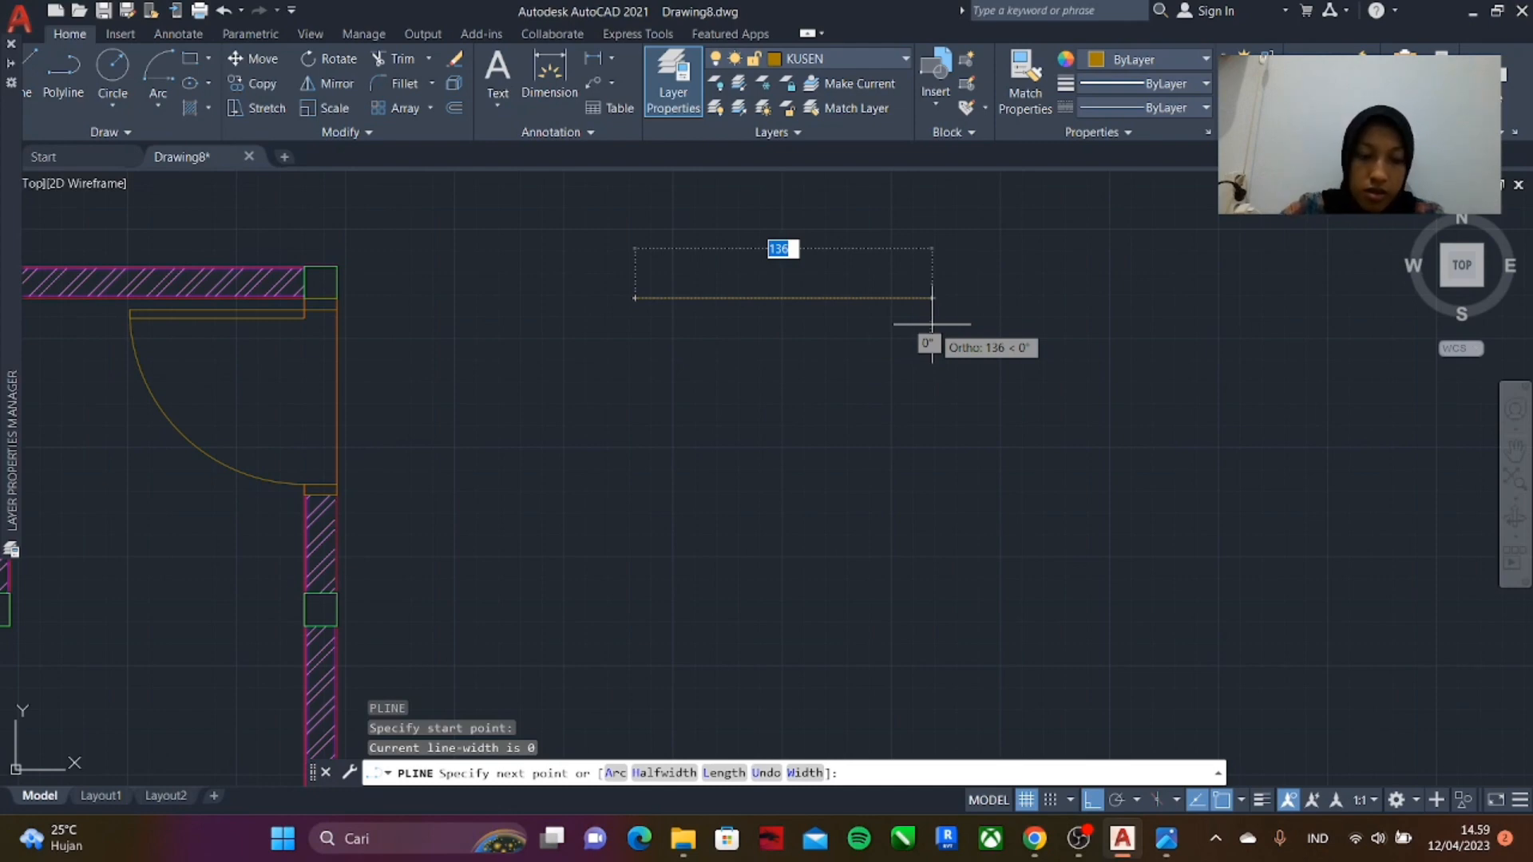
key("Escape")
- Draw a frame rectangle 5 wide and 15 high in the empty area to the right of the building's upper-right door
type("RE")
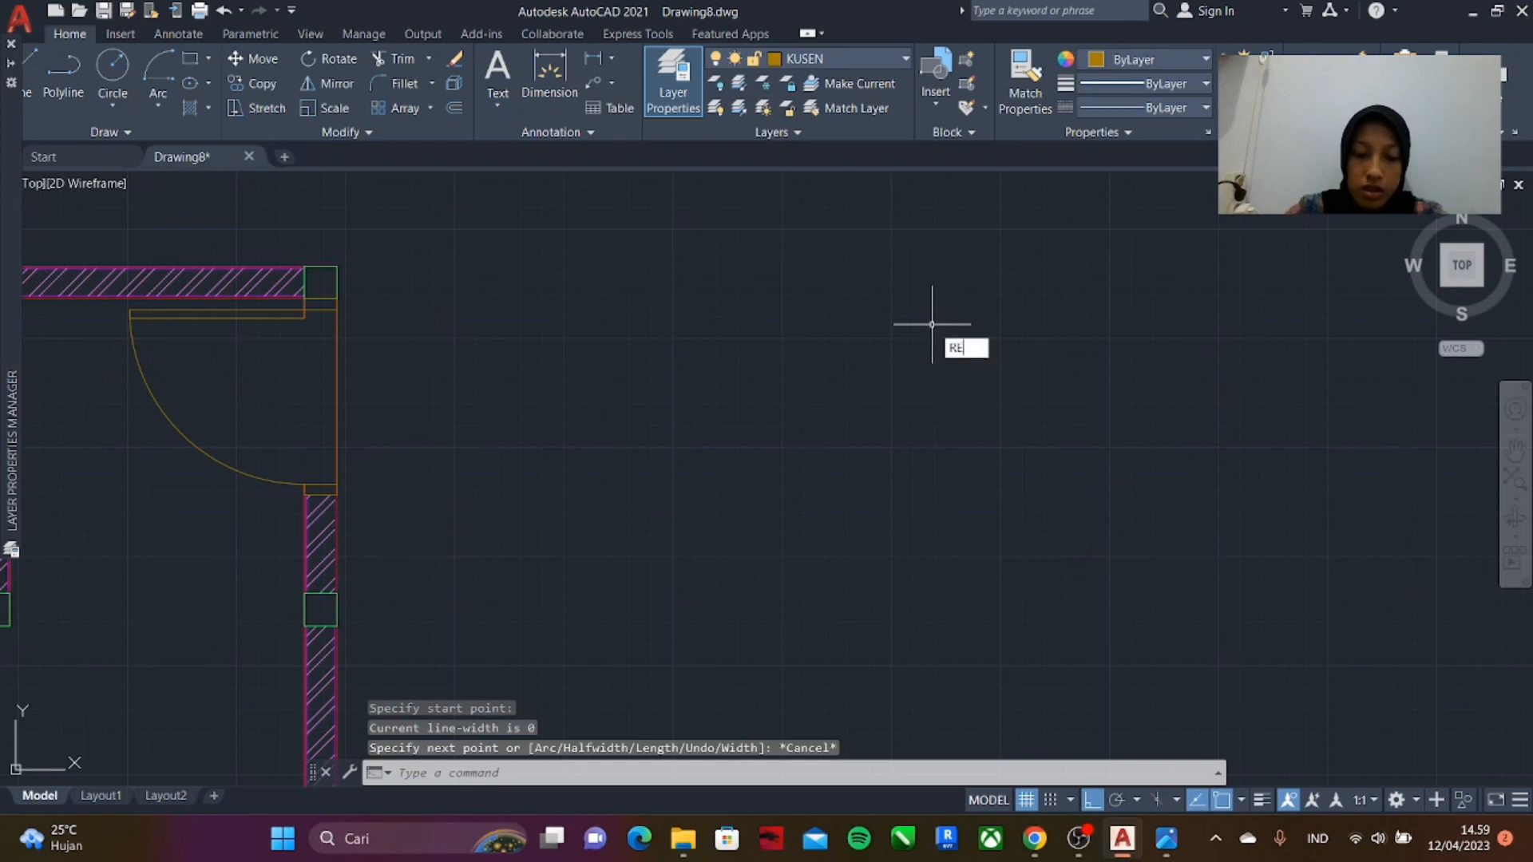
type("C")
key("Return")
left_click(676, 358)
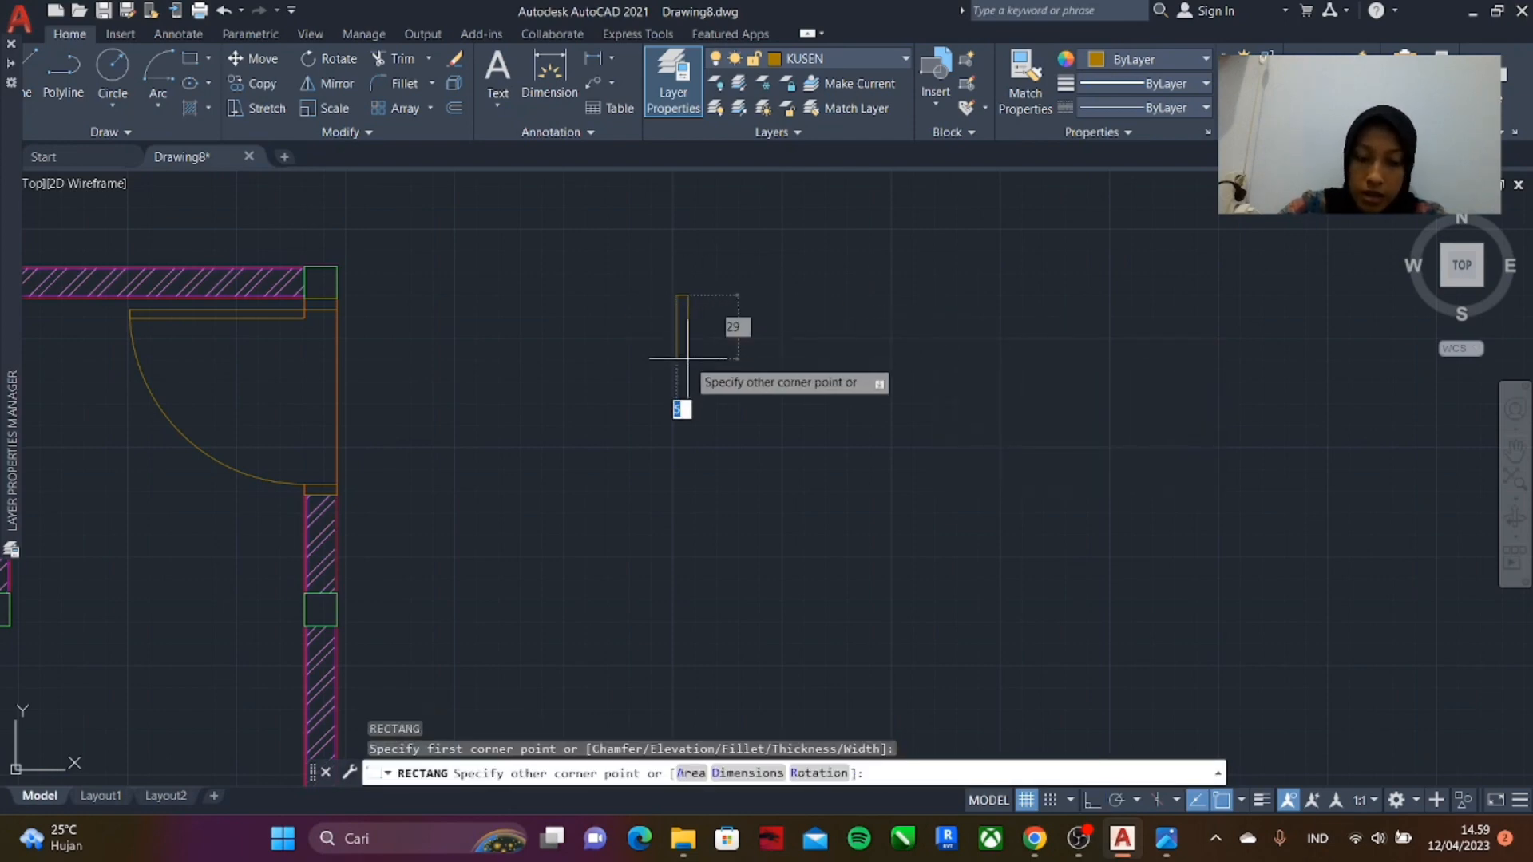
type("5")
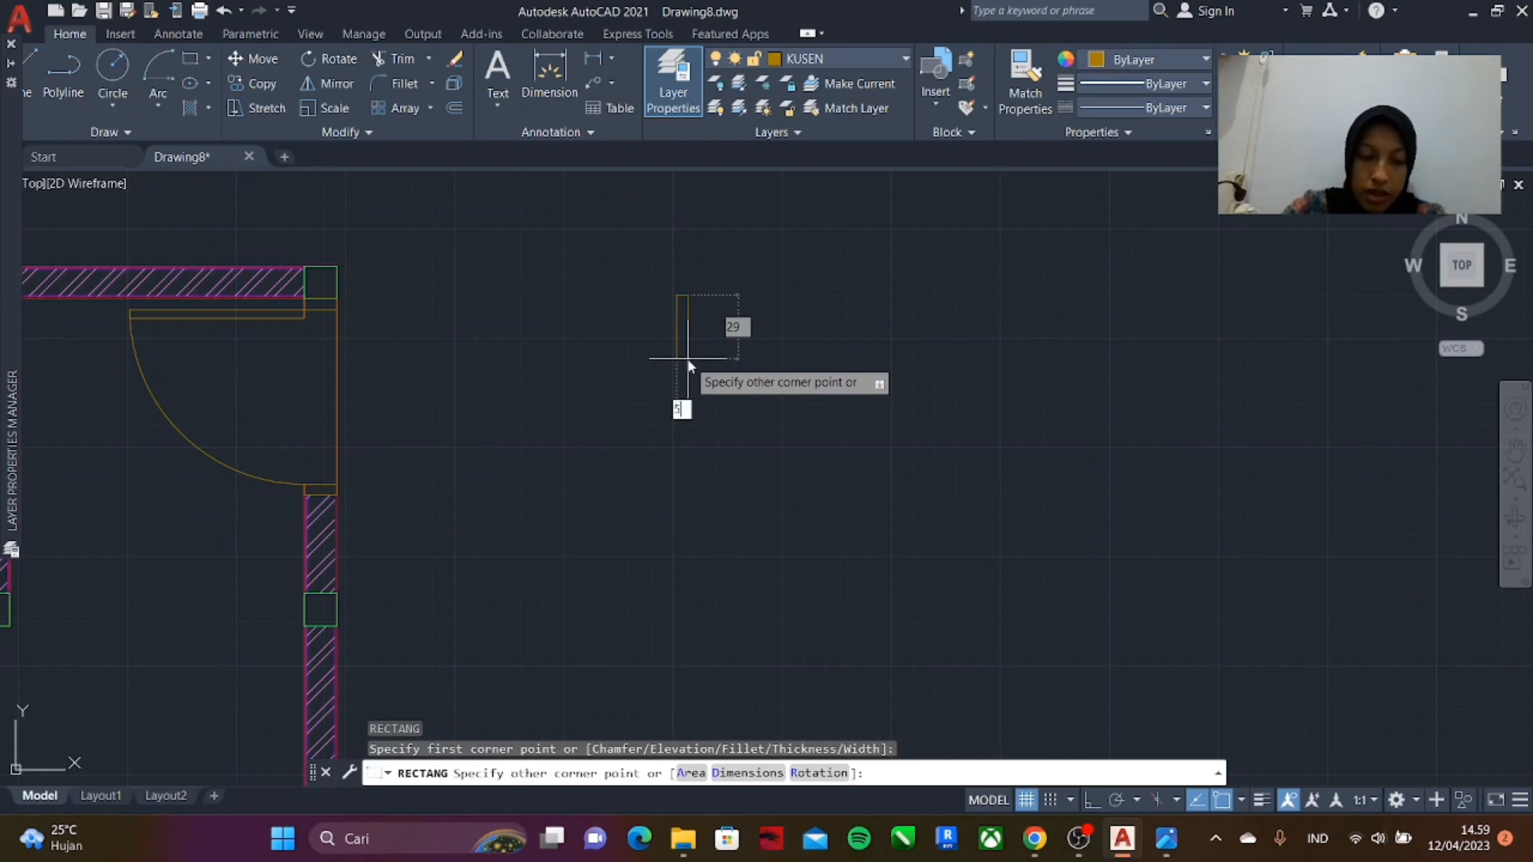
key("Tab")
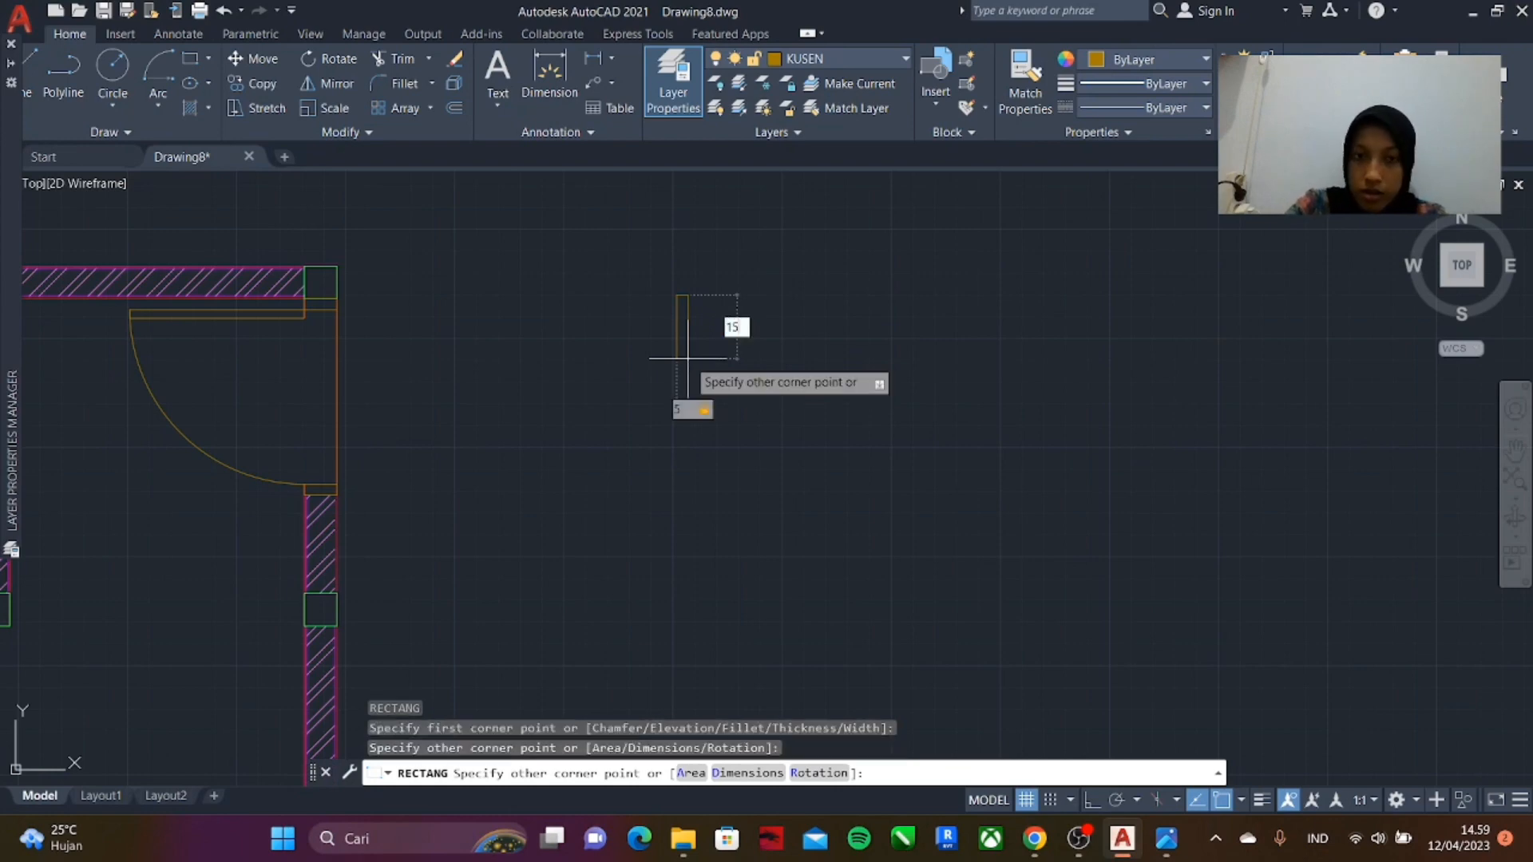
key("Return")
scroll(648, 352, "down", 4)
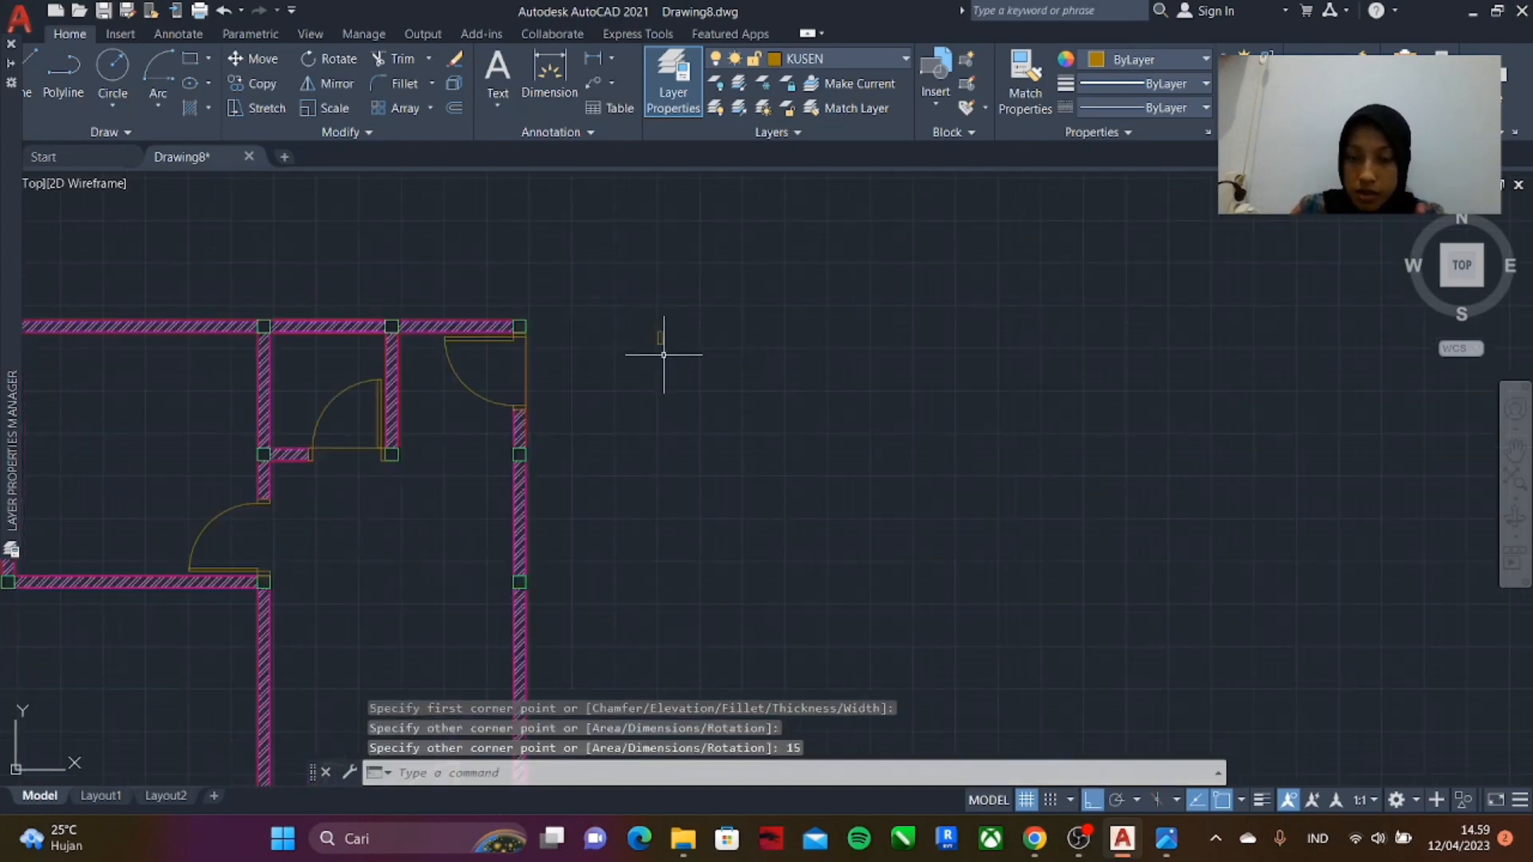
scroll(760, 327, "up", 2)
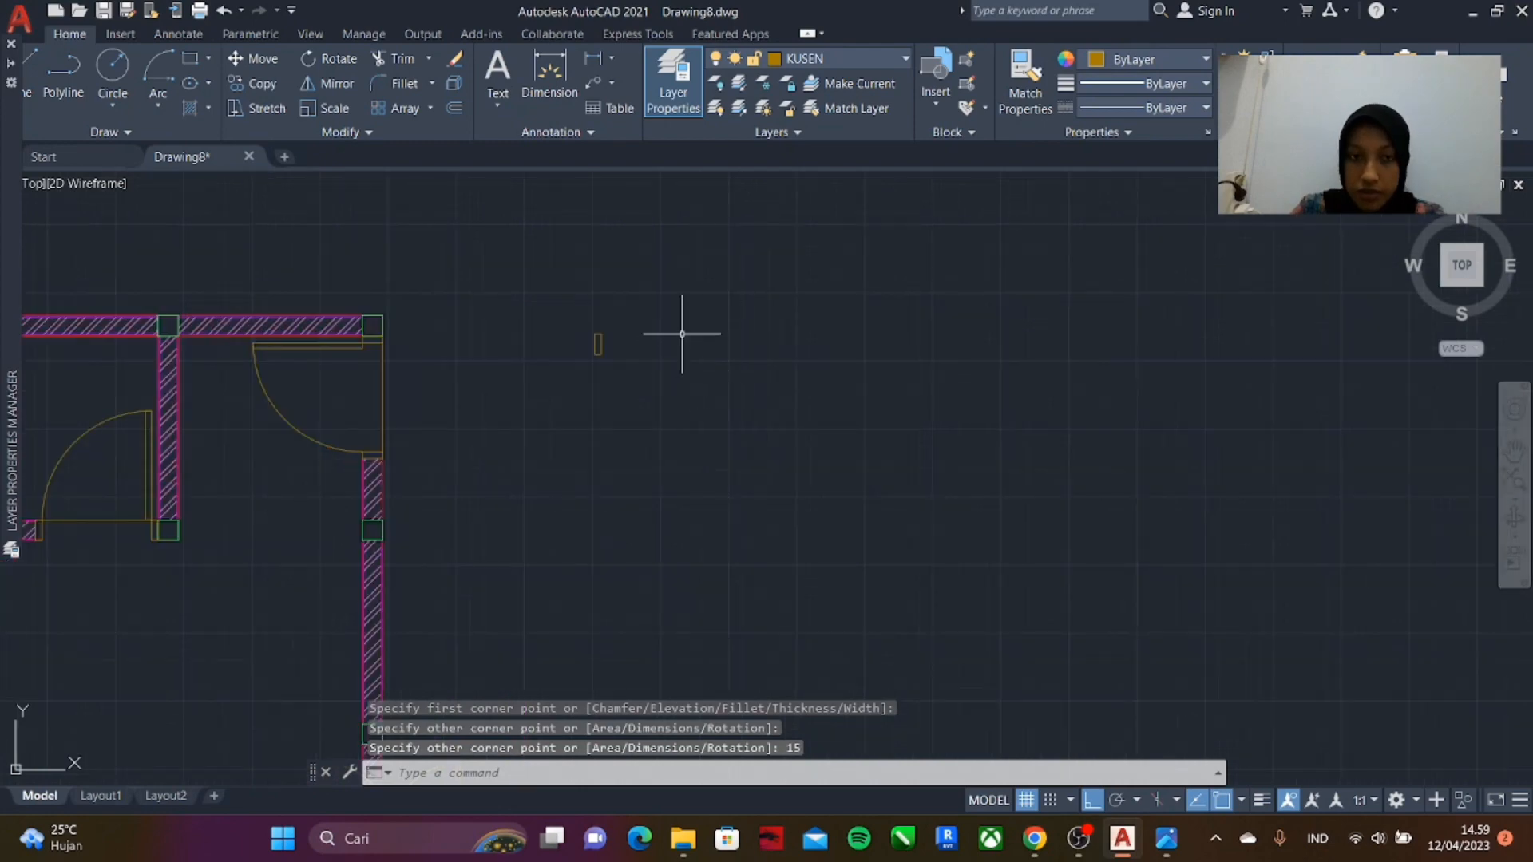
- Draw a second rectangle 8 wide and 4 high, starting downward from the upper-right corner of the 5 by 15 rectangle
scroll(682, 334, "up", 4)
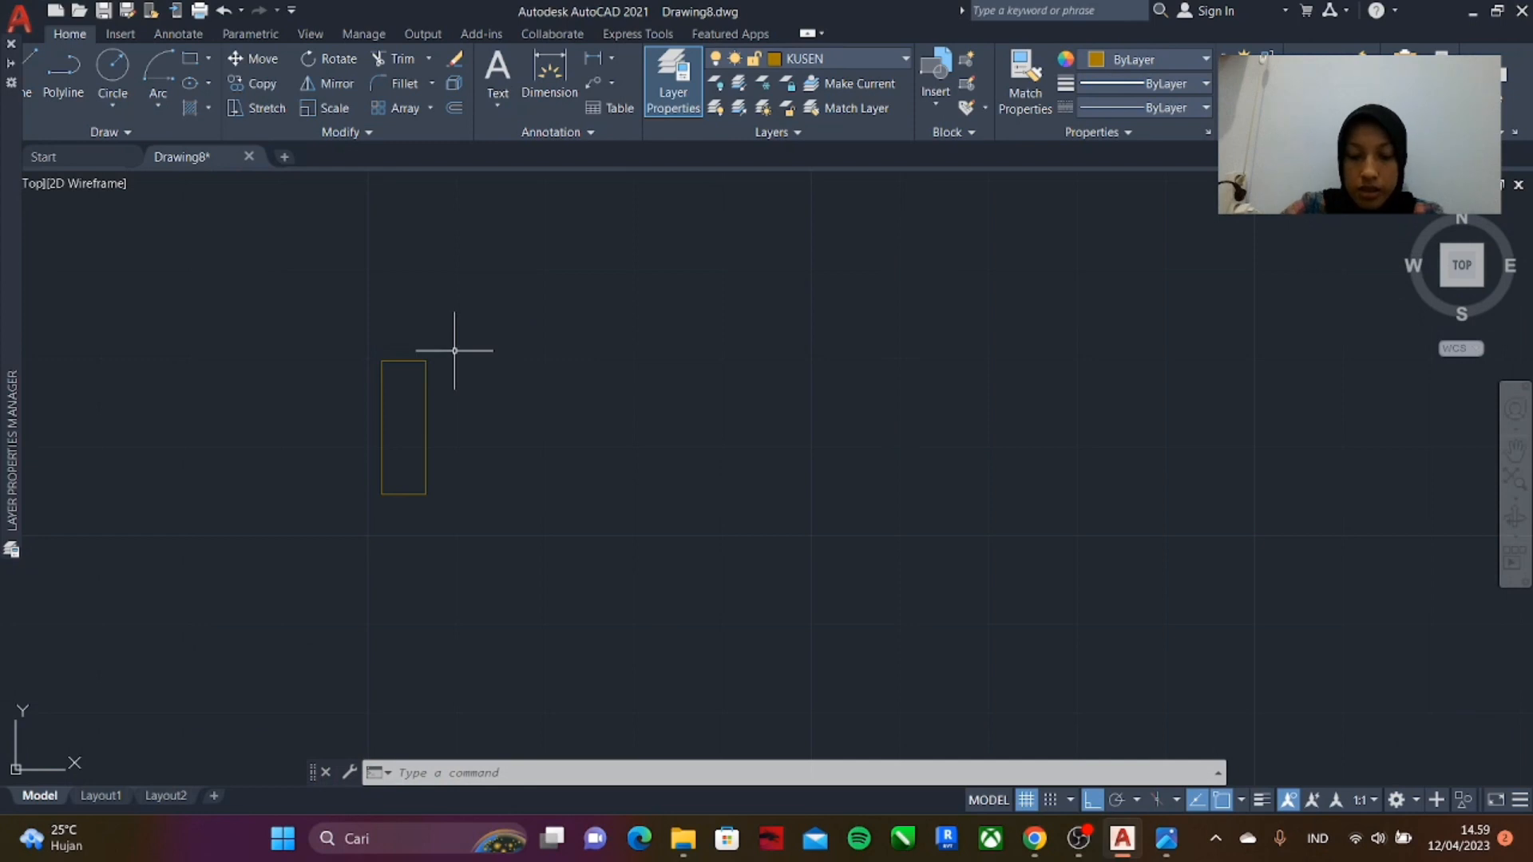
key("Return")
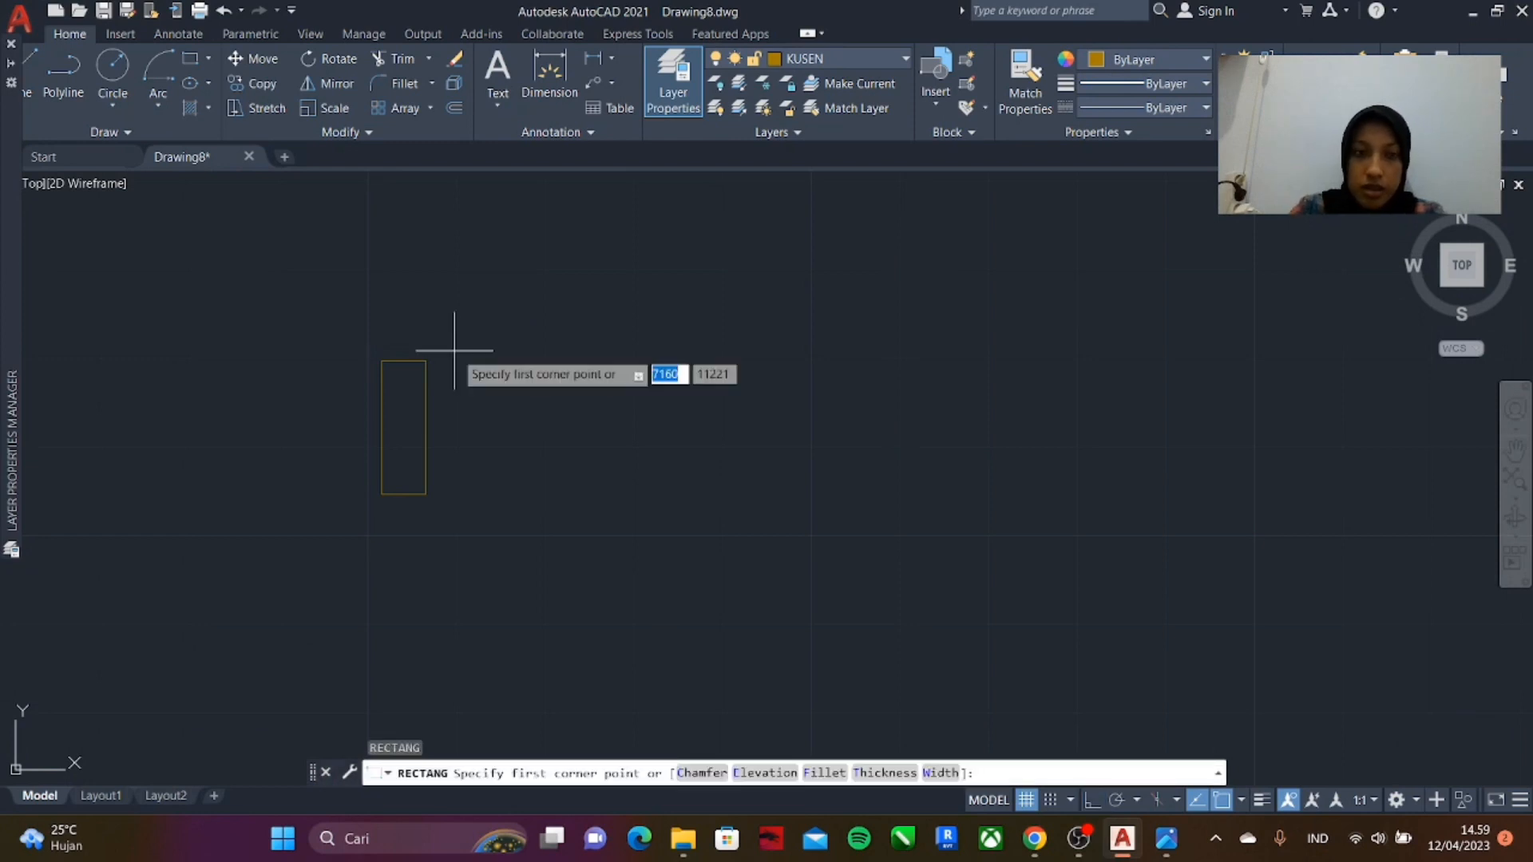
left_click(426, 360)
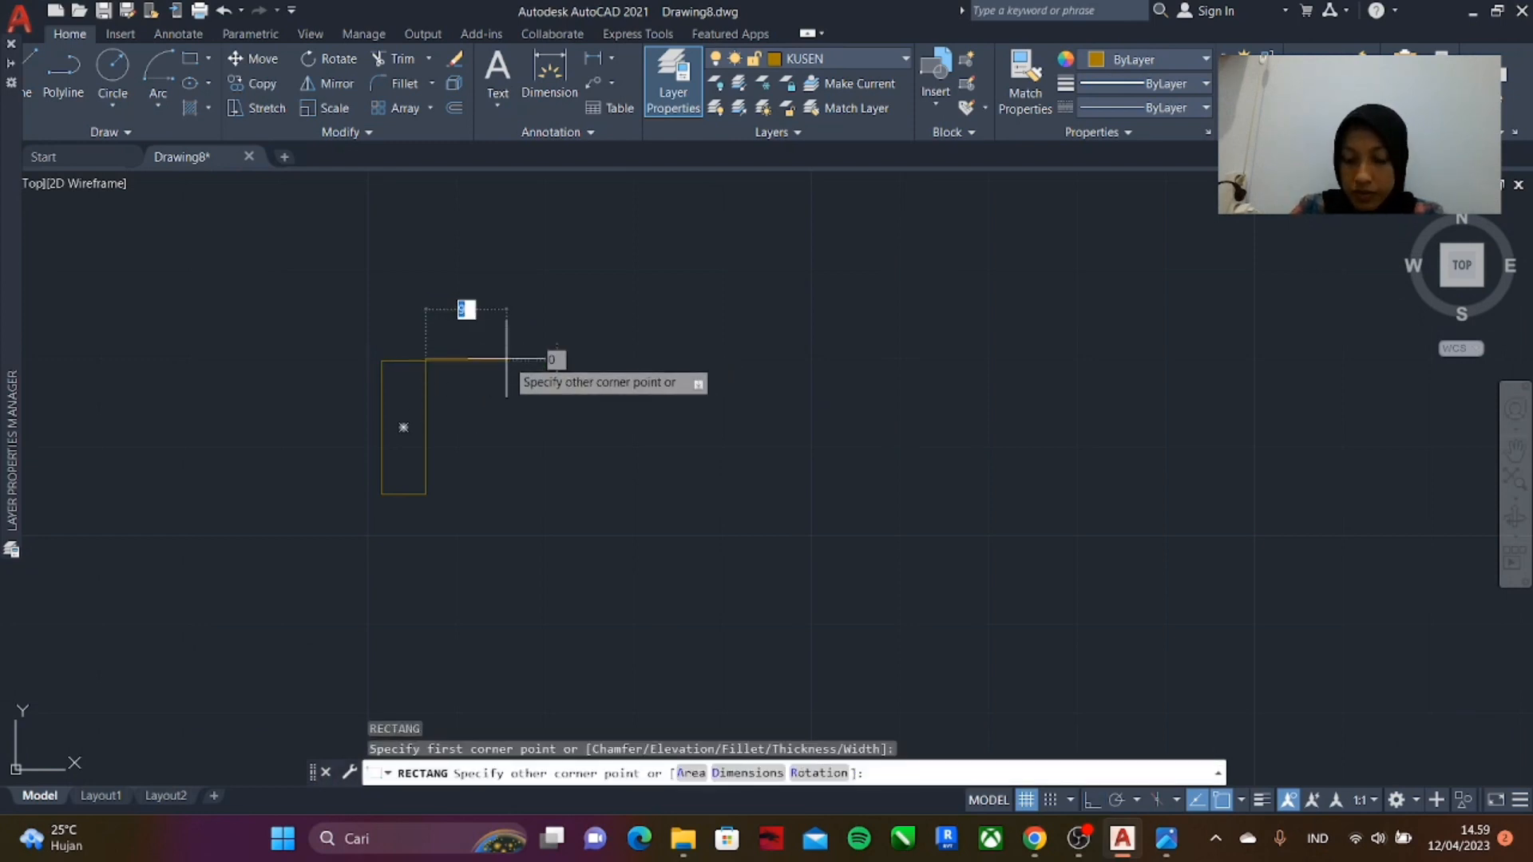
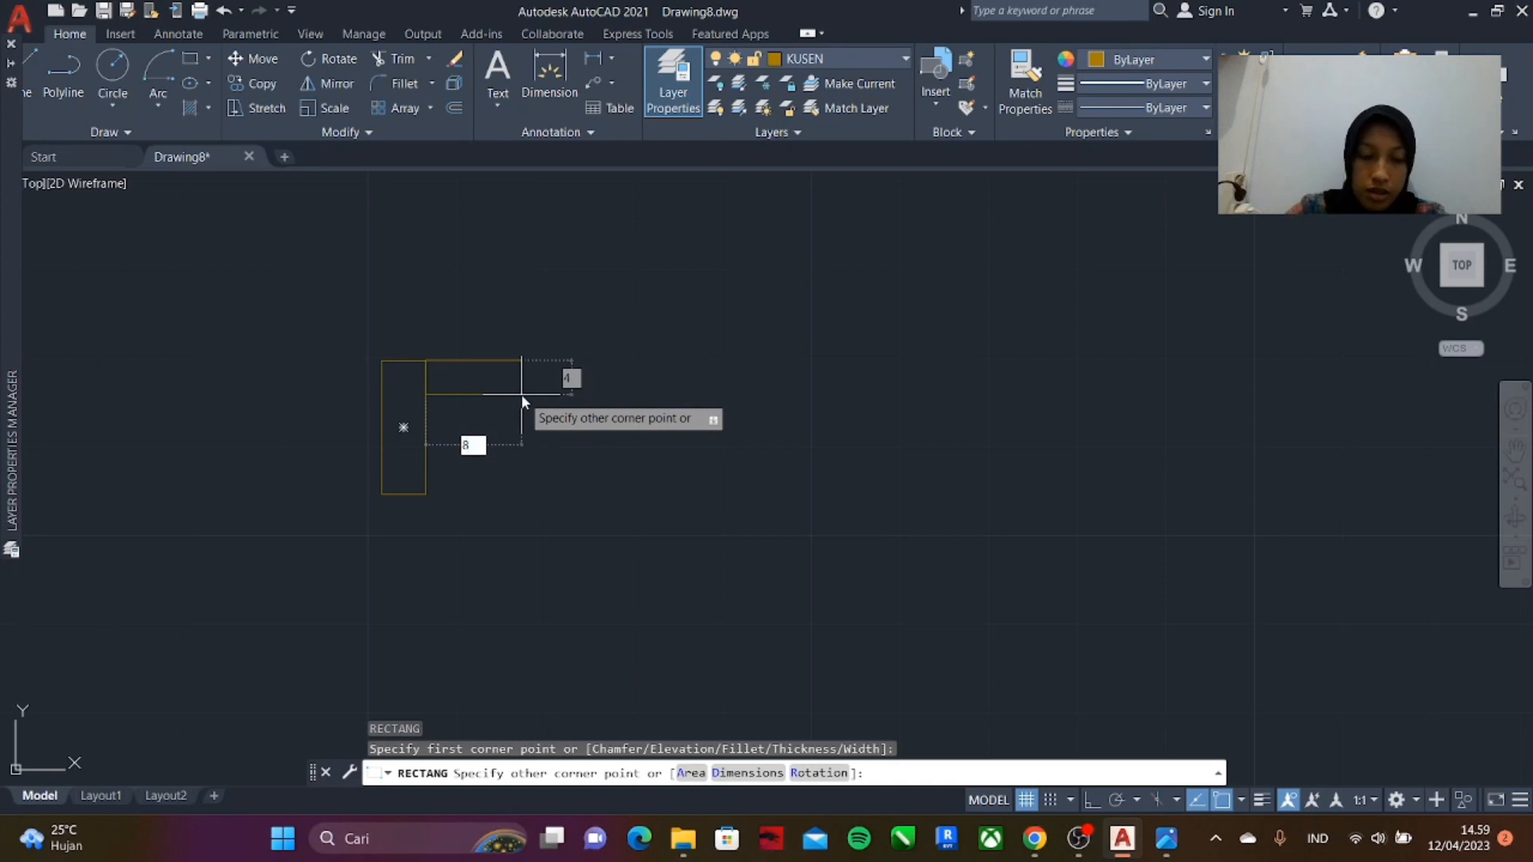
key("Tab")
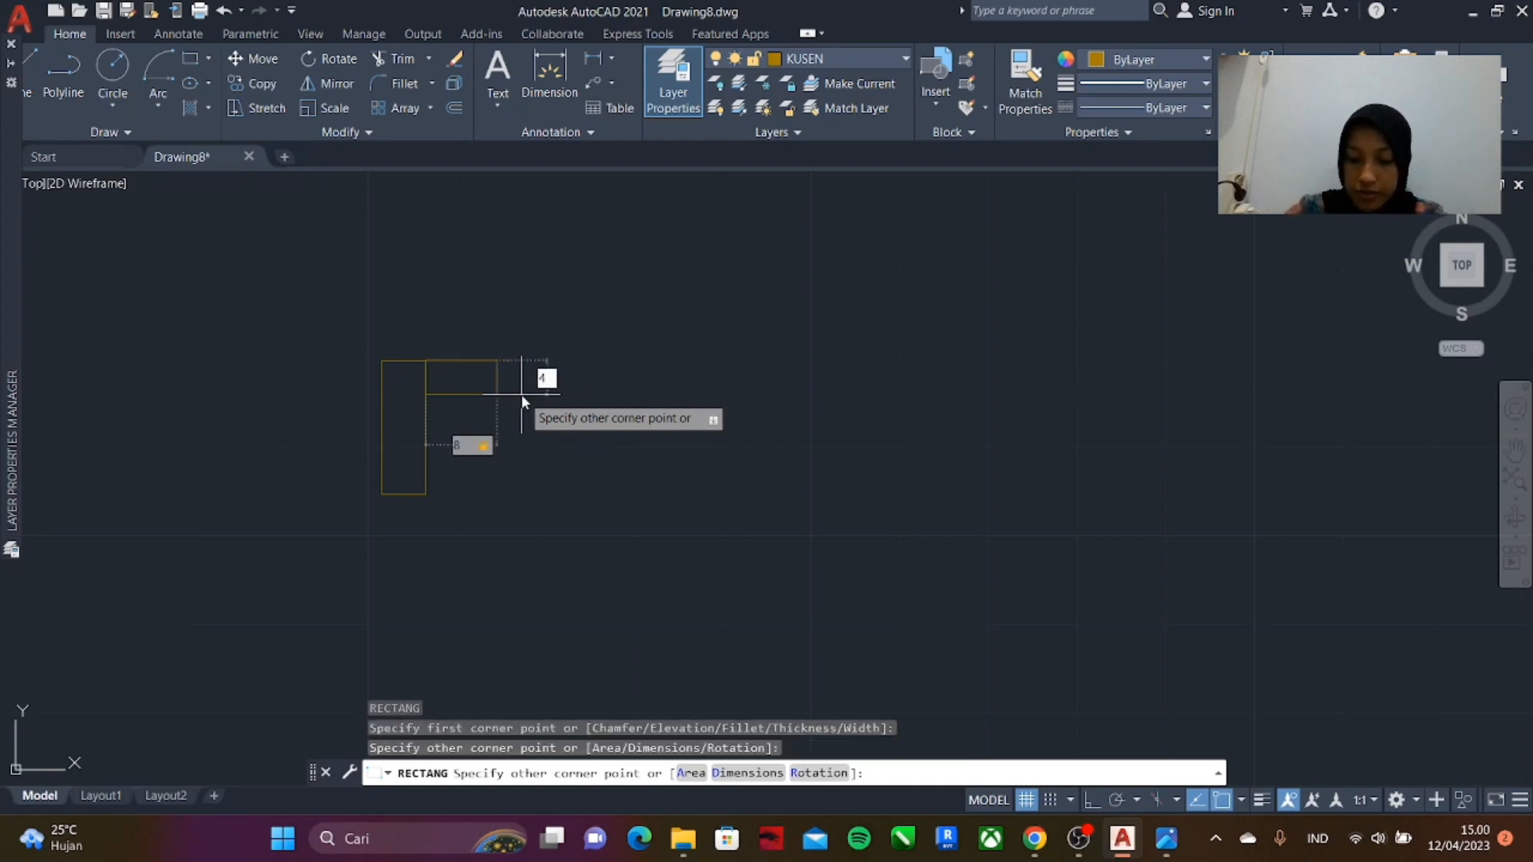
key("Return")
scroll(484, 406, "up", 2)
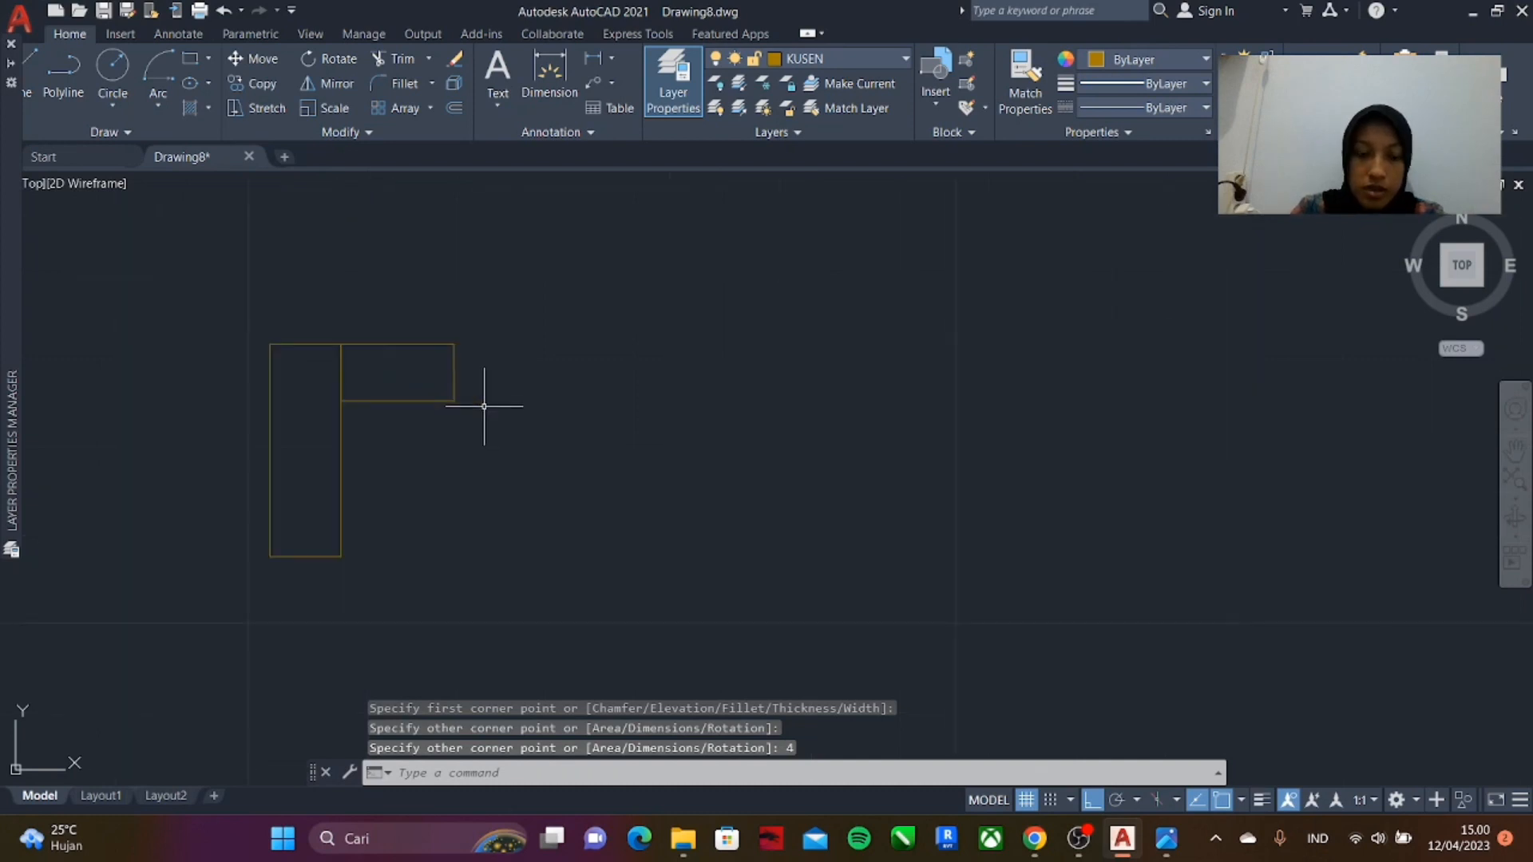
type("PL")
key("Return")
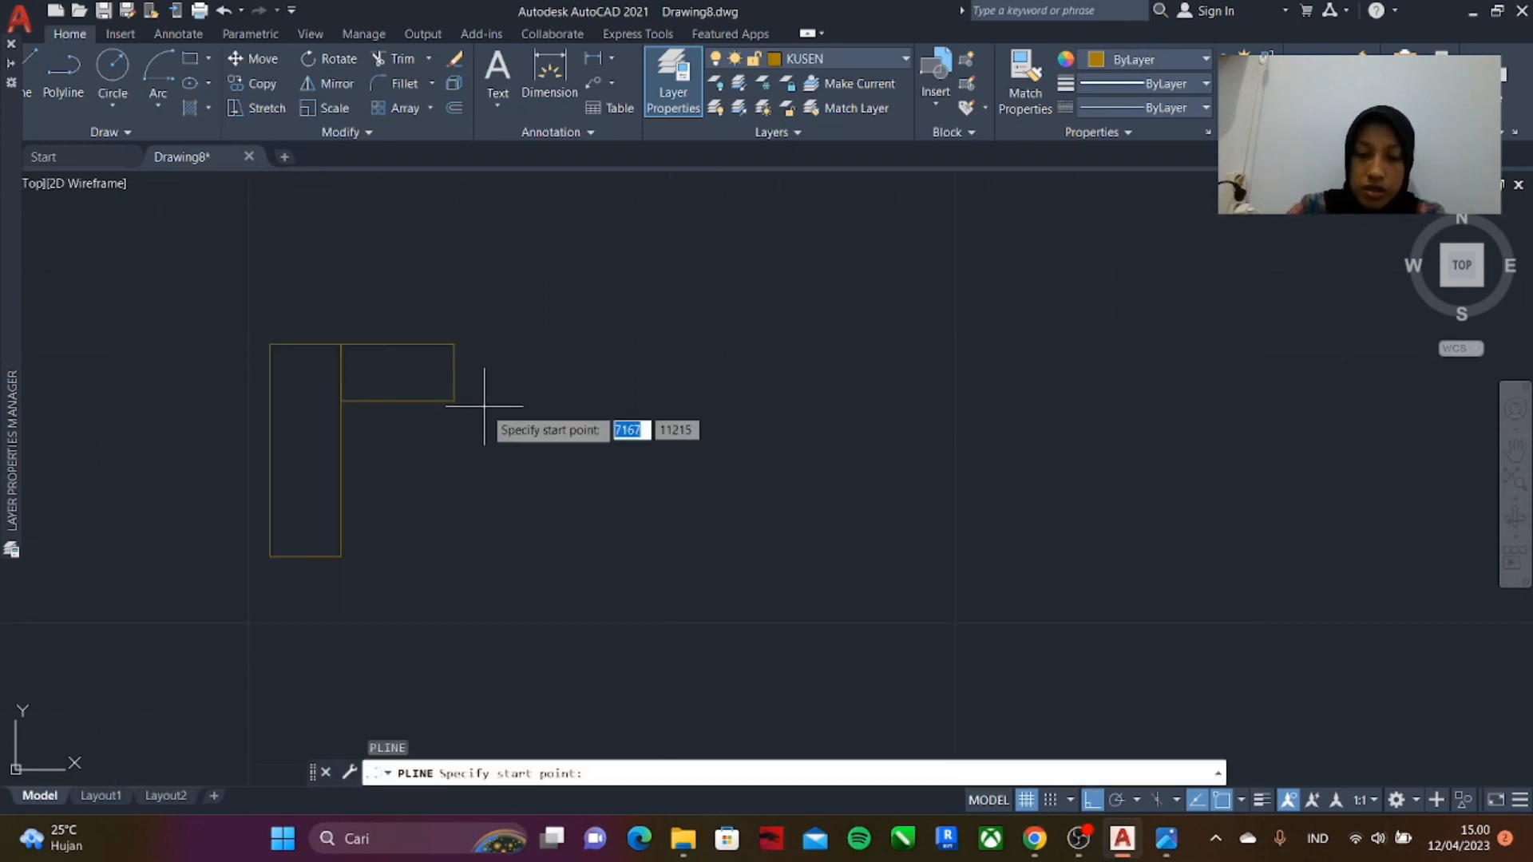
key("ctrl+z")
- Draw a horizontal polyline 70 long to the right from the lower-left corner of the 5 by 15 rectangle
type("PL")
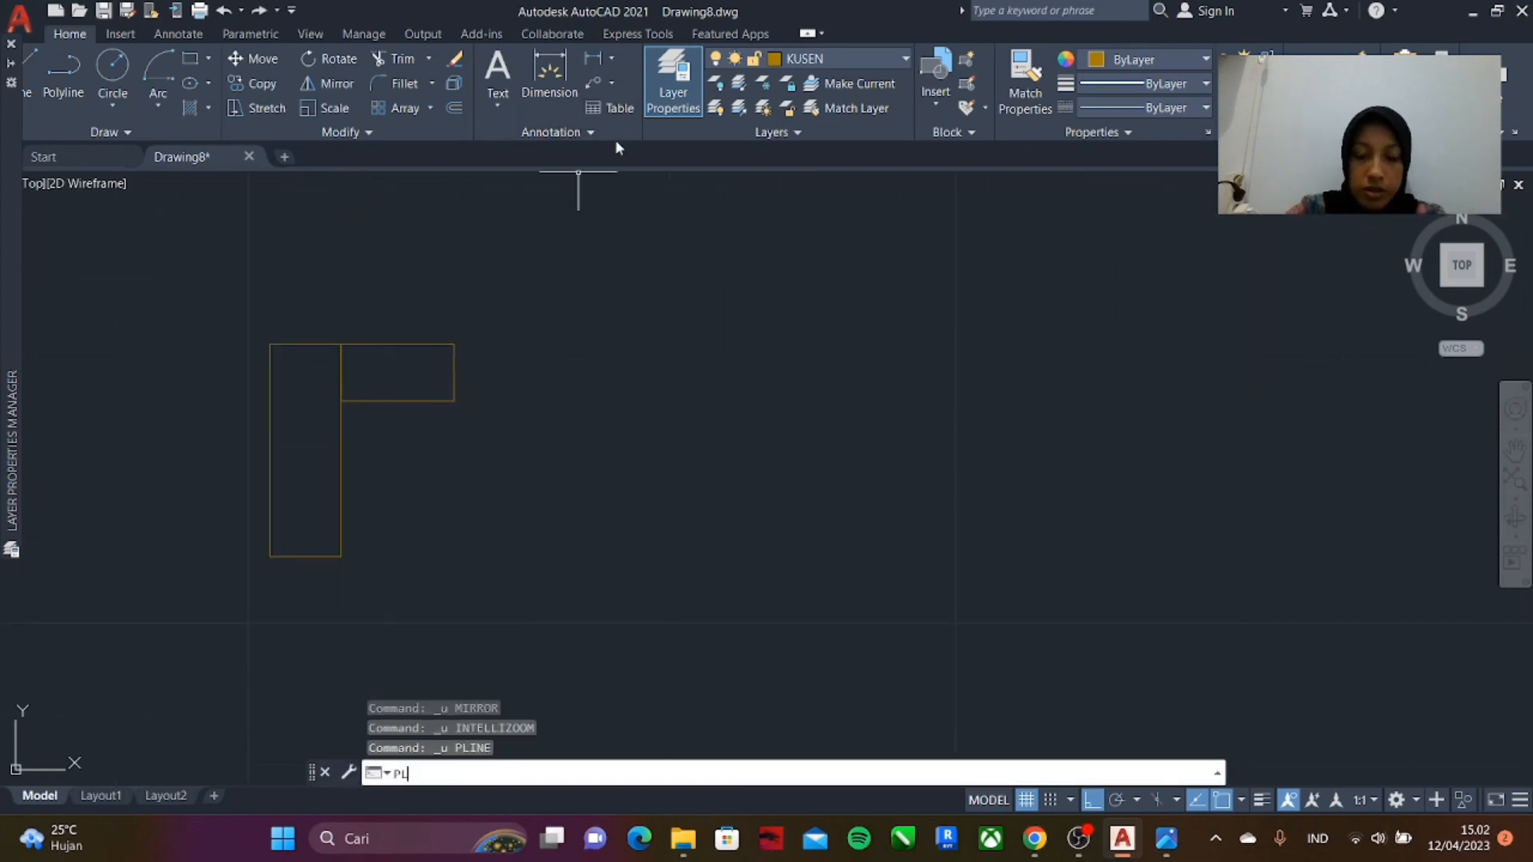
key("Return")
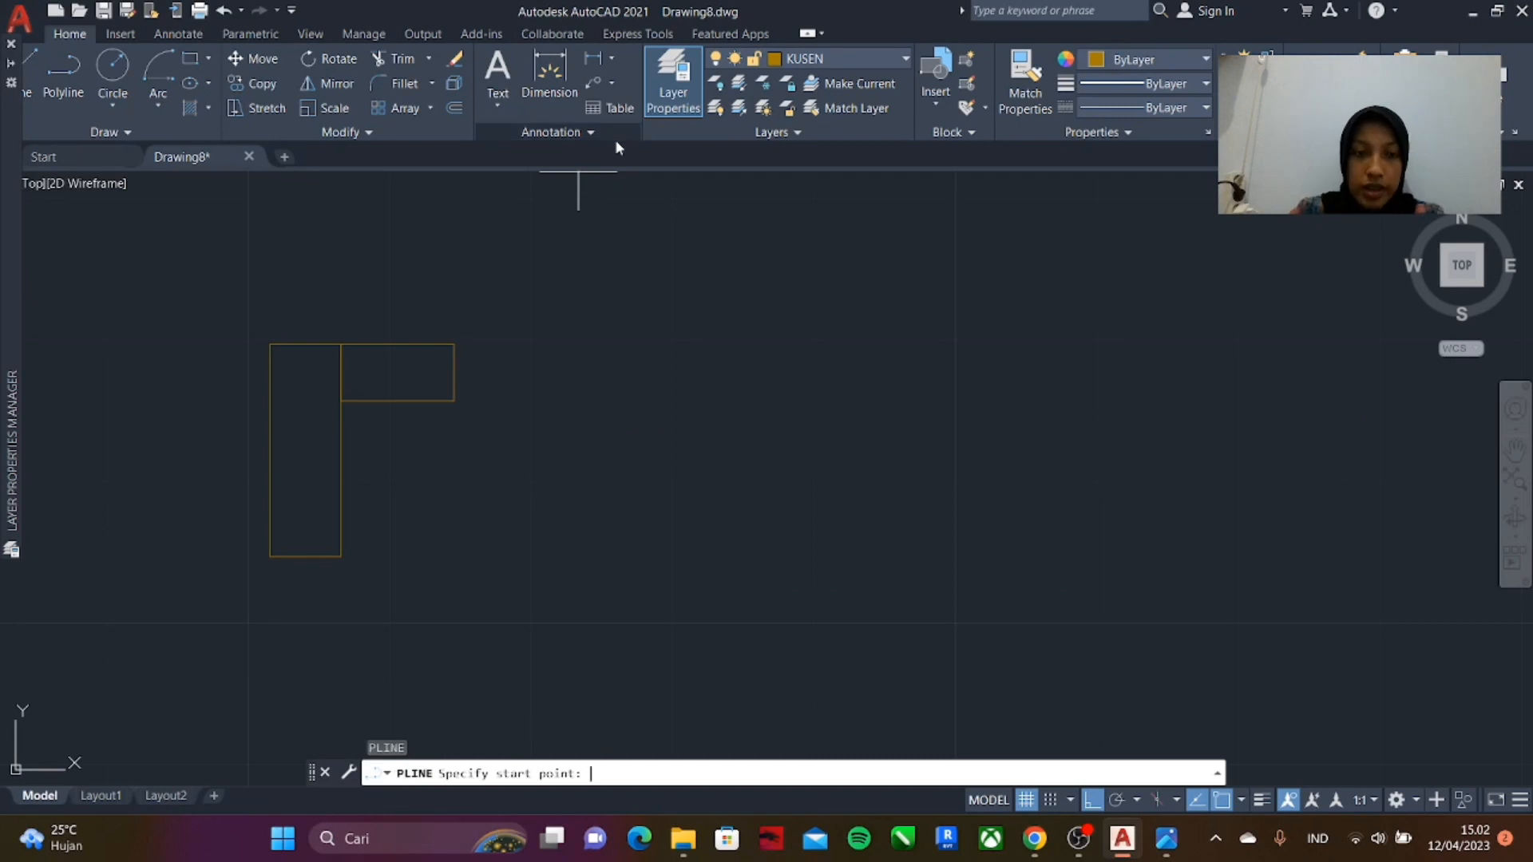
left_click(270, 557)
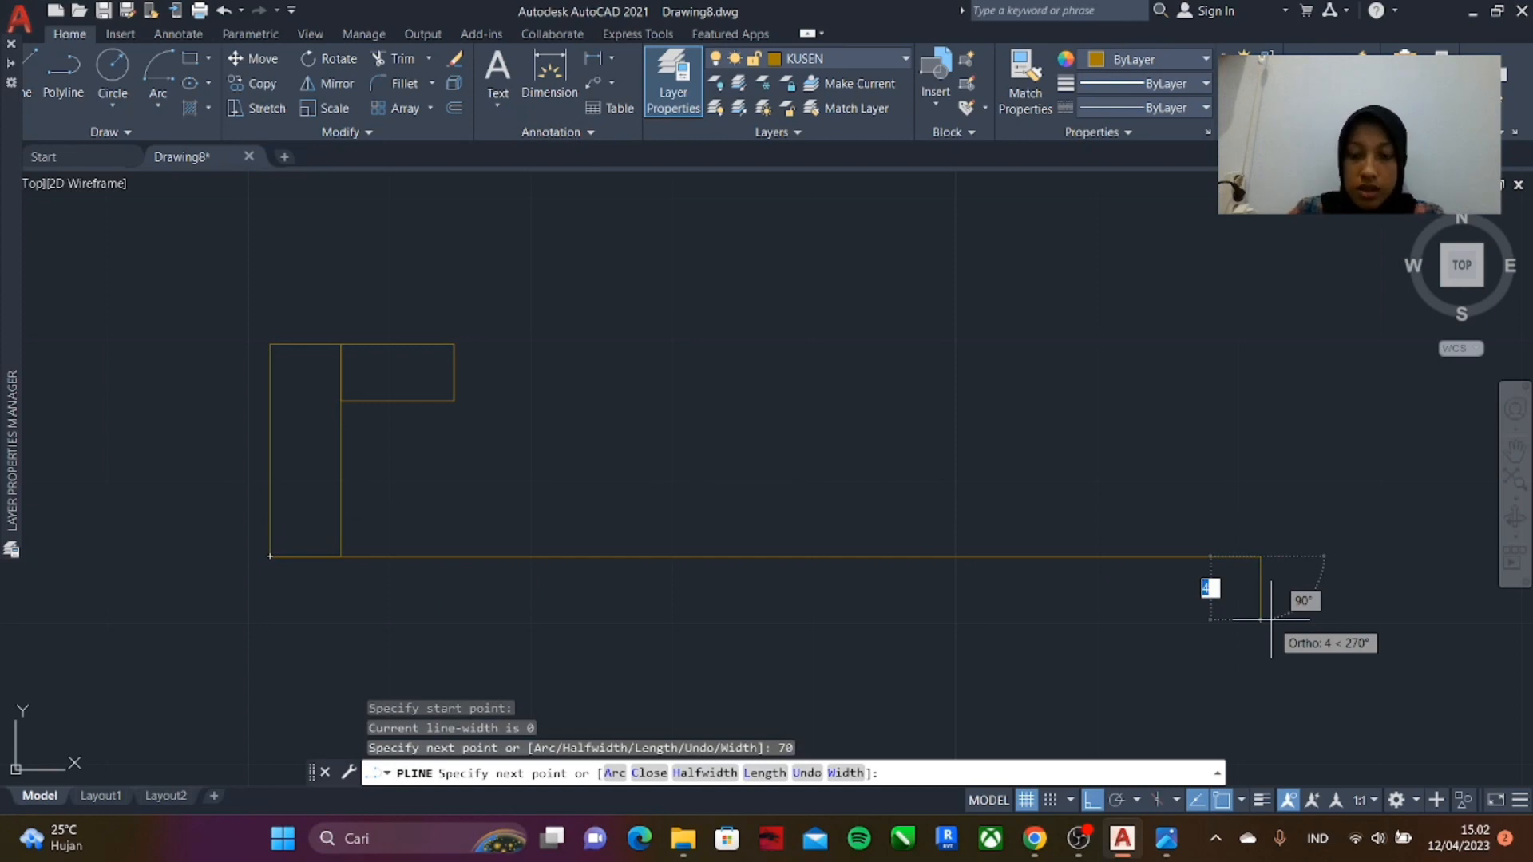
key("Return")
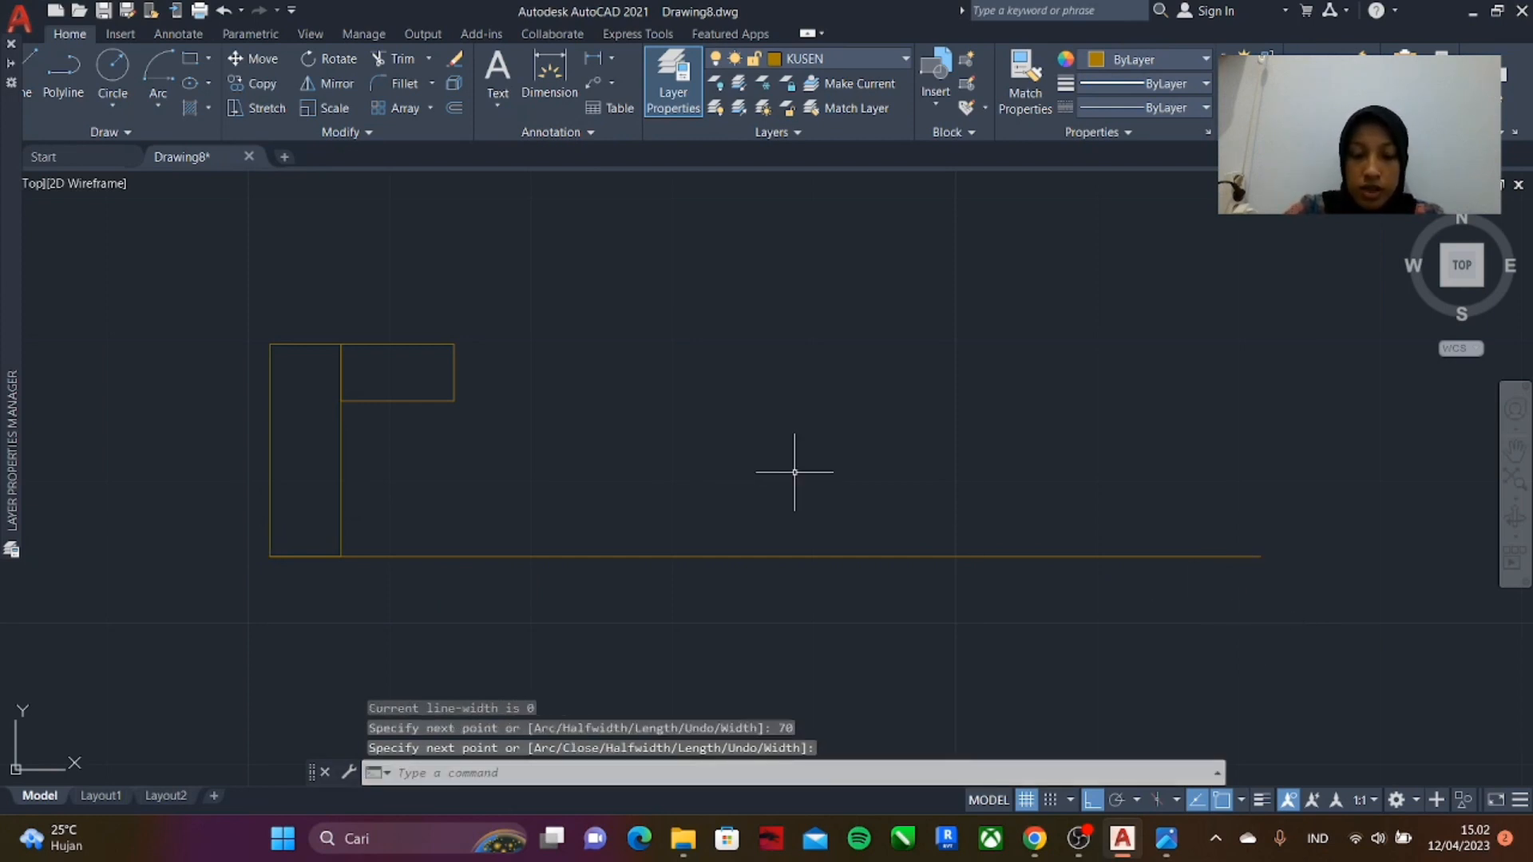
key("Return")
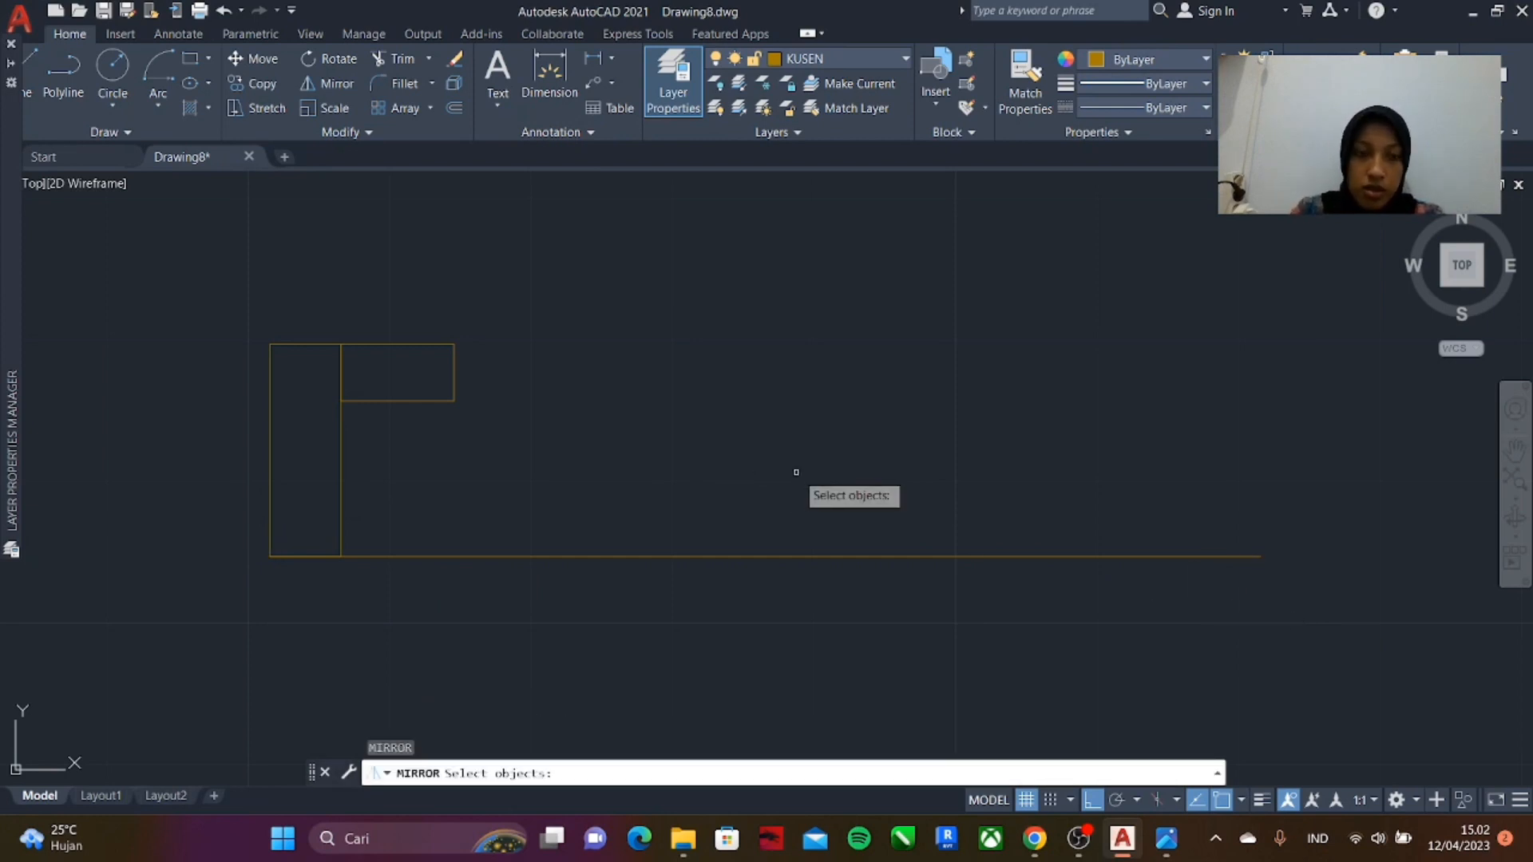
left_click(508, 308)
left_click(156, 497)
key("Return")
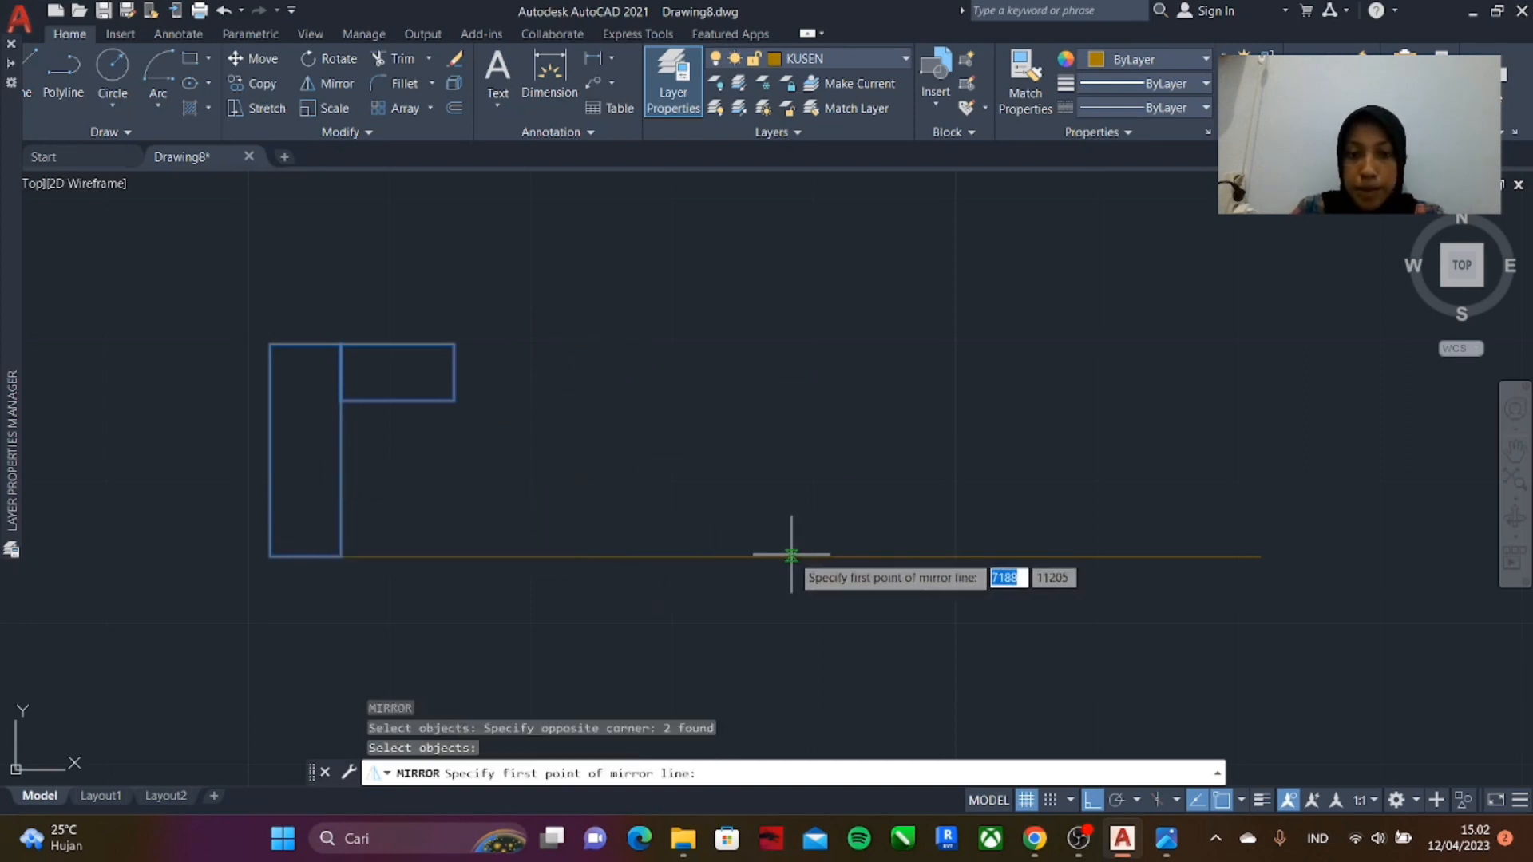
left_click(765, 555)
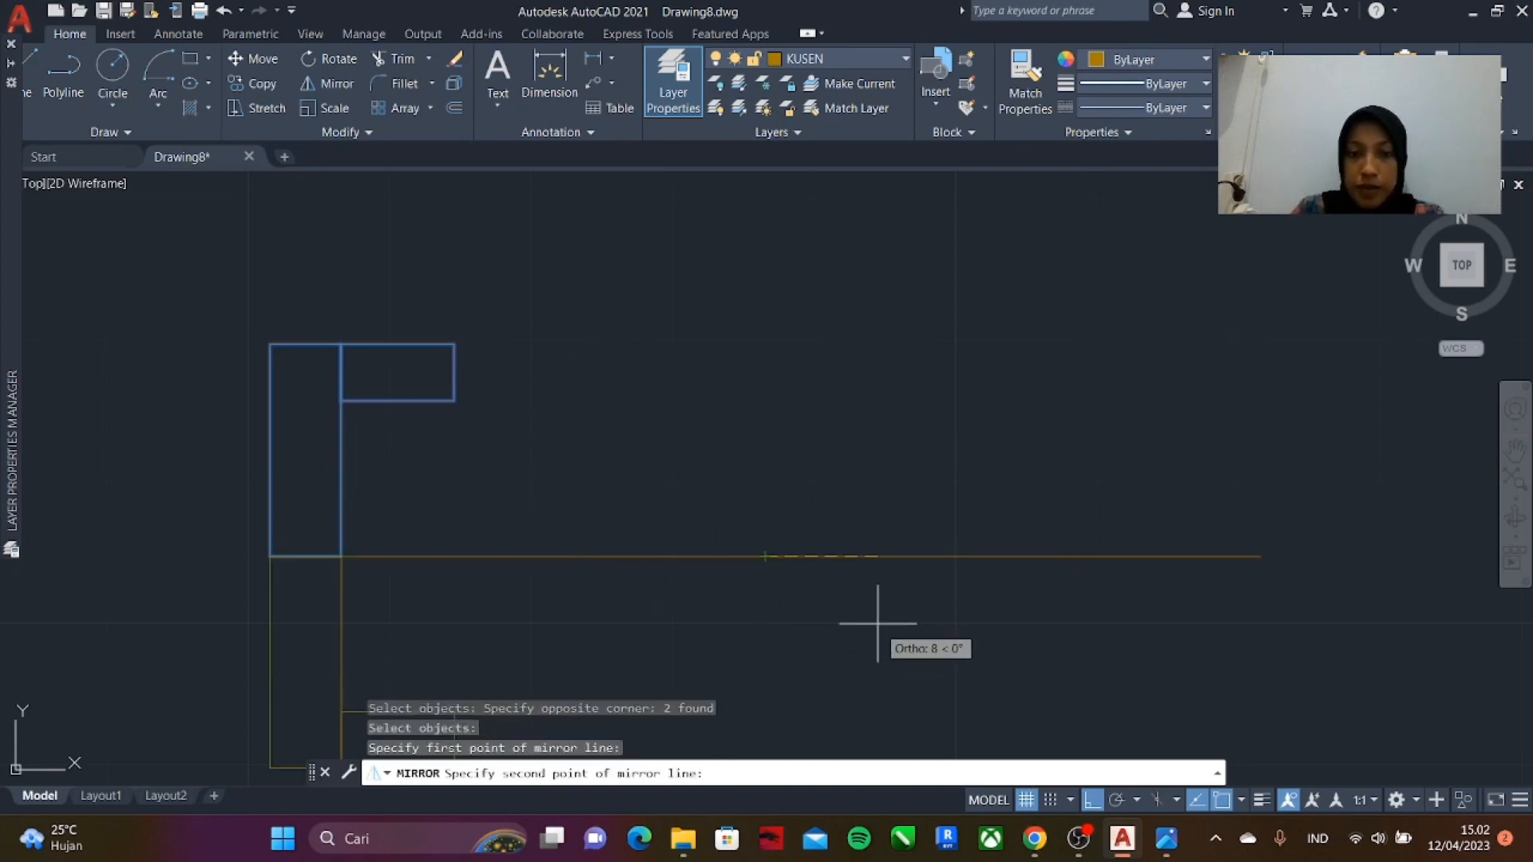
scroll(878, 623, "down", 4)
left_click(902, 666)
scroll(813, 591, "down", 4)
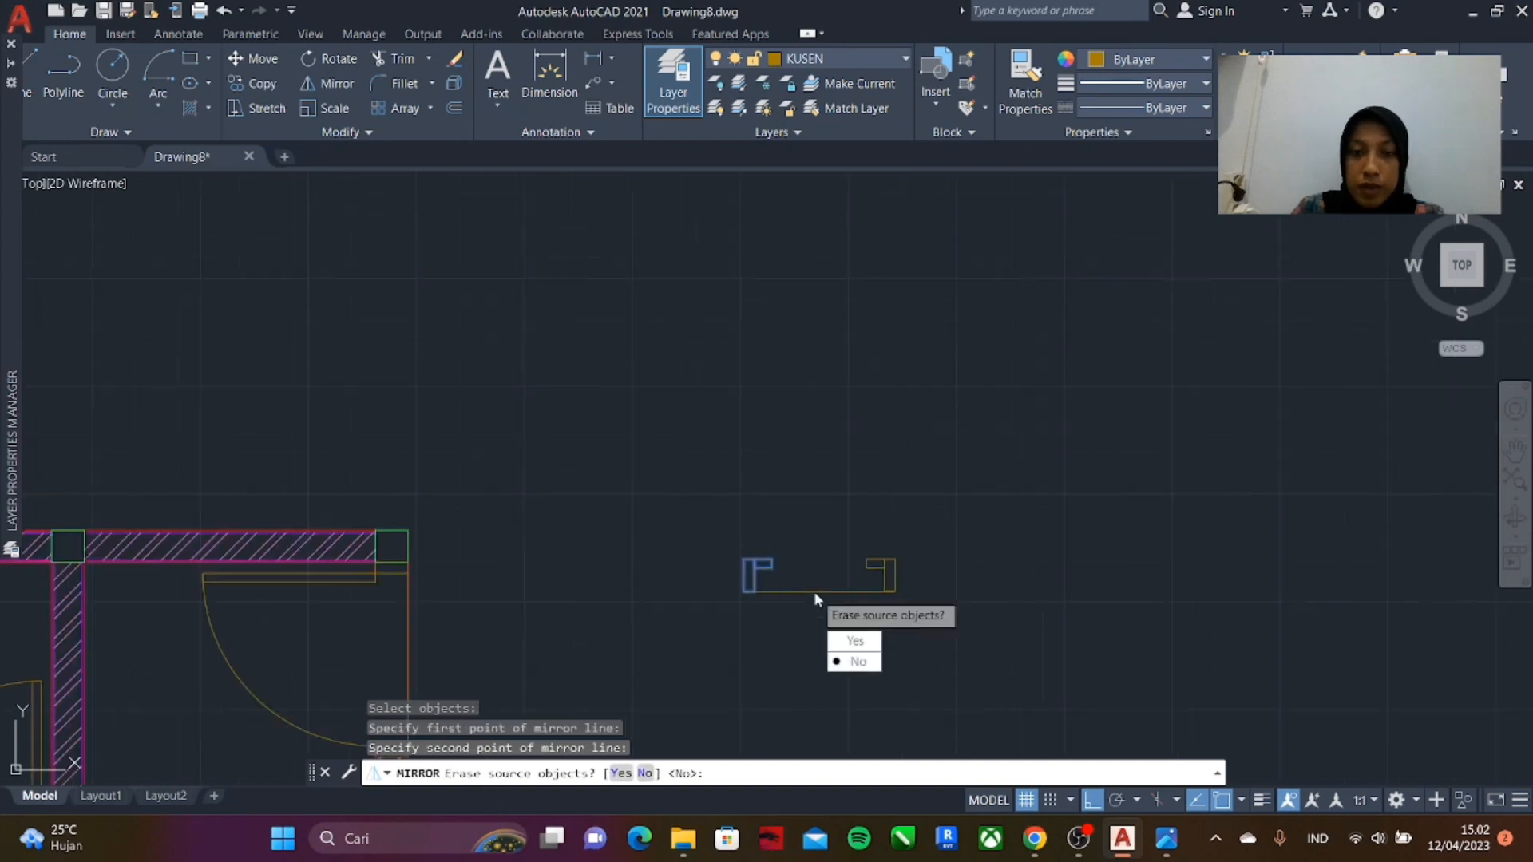
key("Escape")
scroll(833, 654, "up", 4)
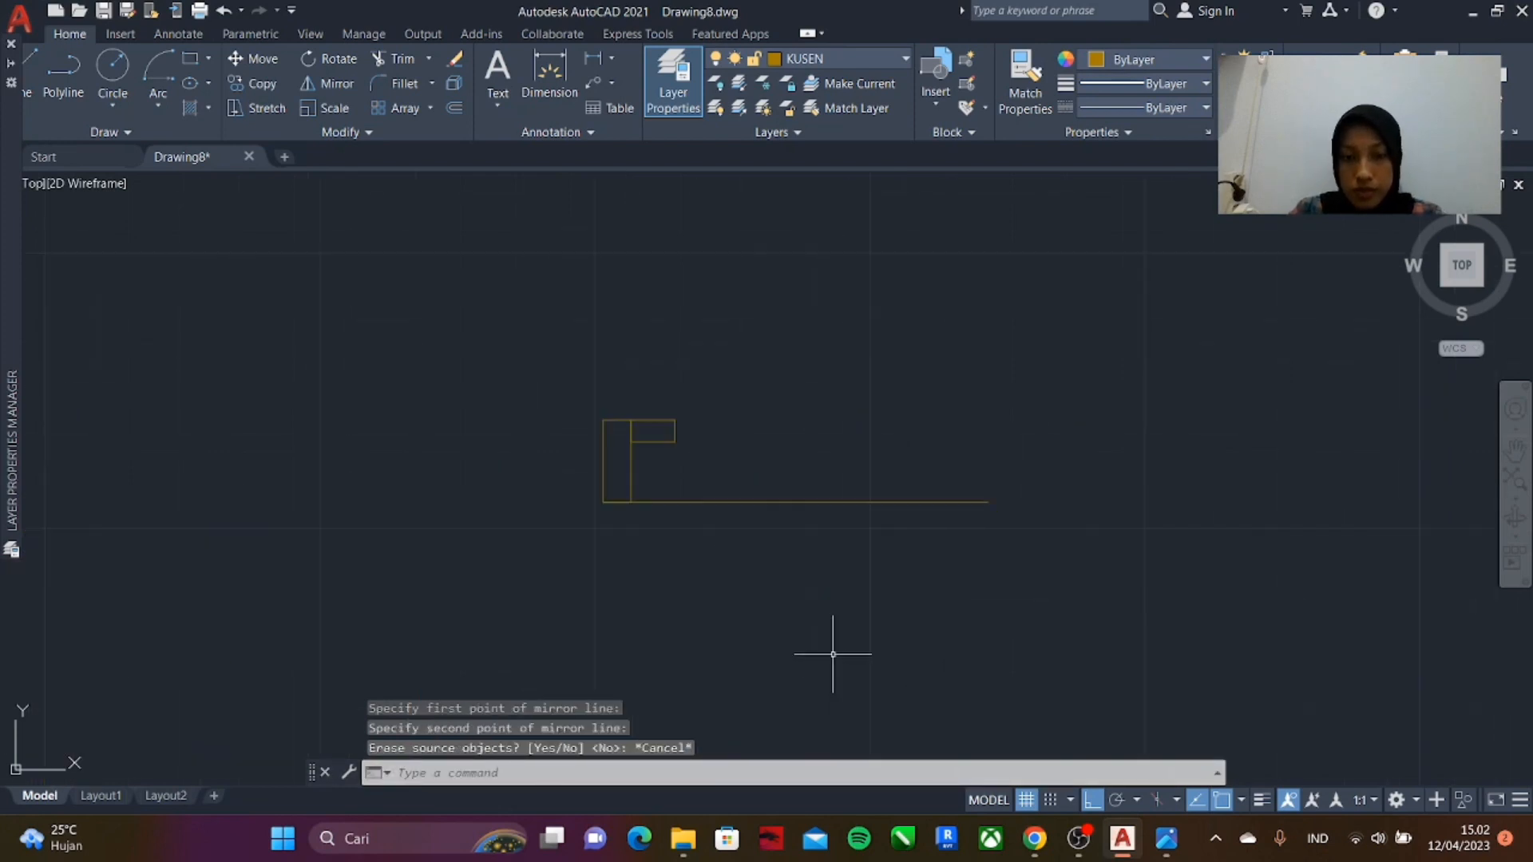
- Mirror the 5 by 15 and 8 by 4 rectangles about the vertical through the 70-long line's midpoint, keeping the originals
key("Return")
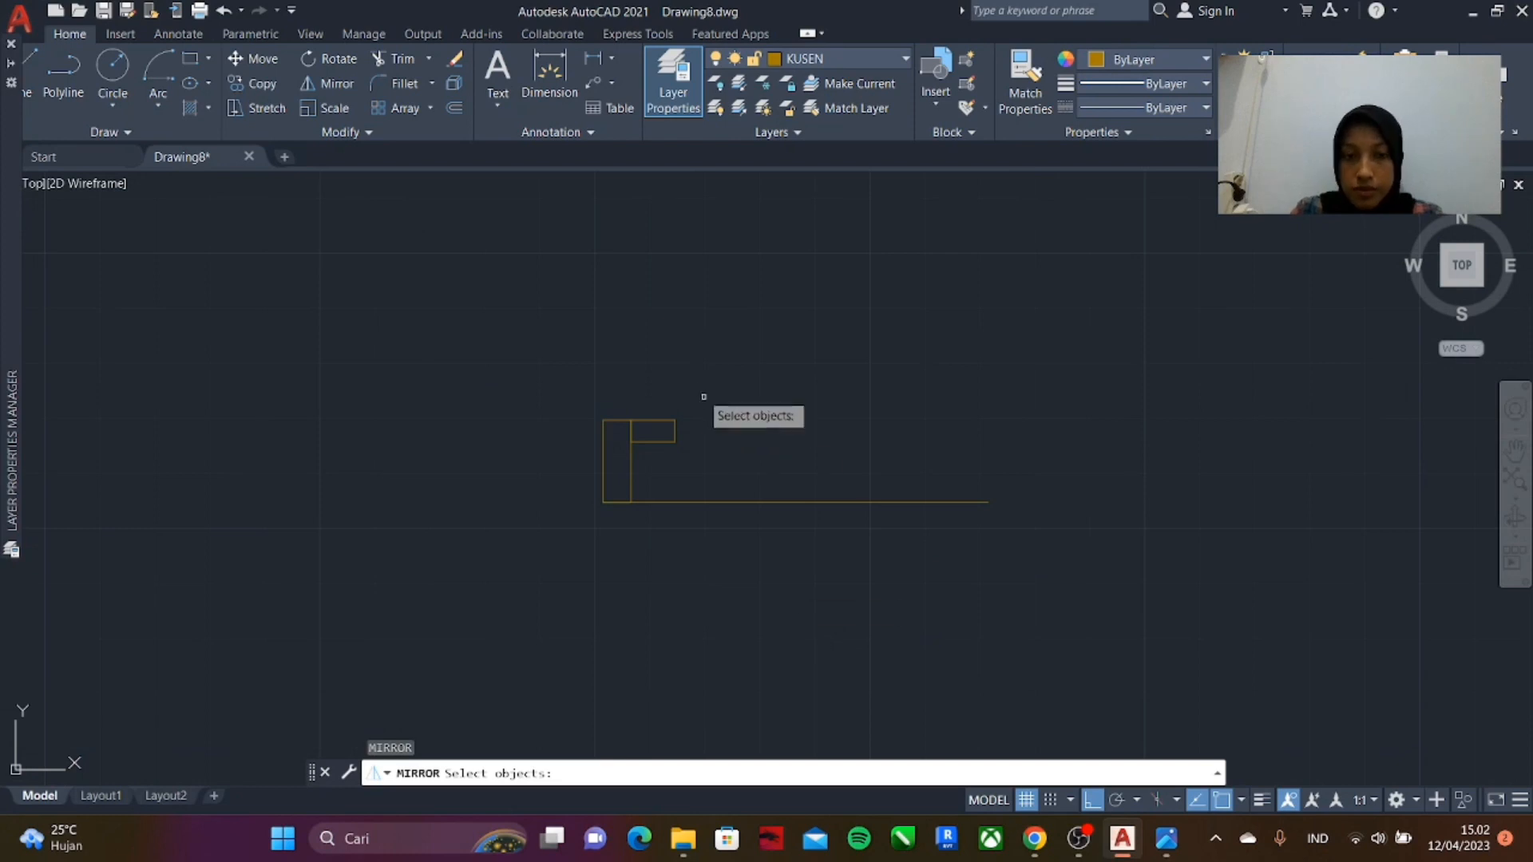
left_click(589, 427)
key("Return")
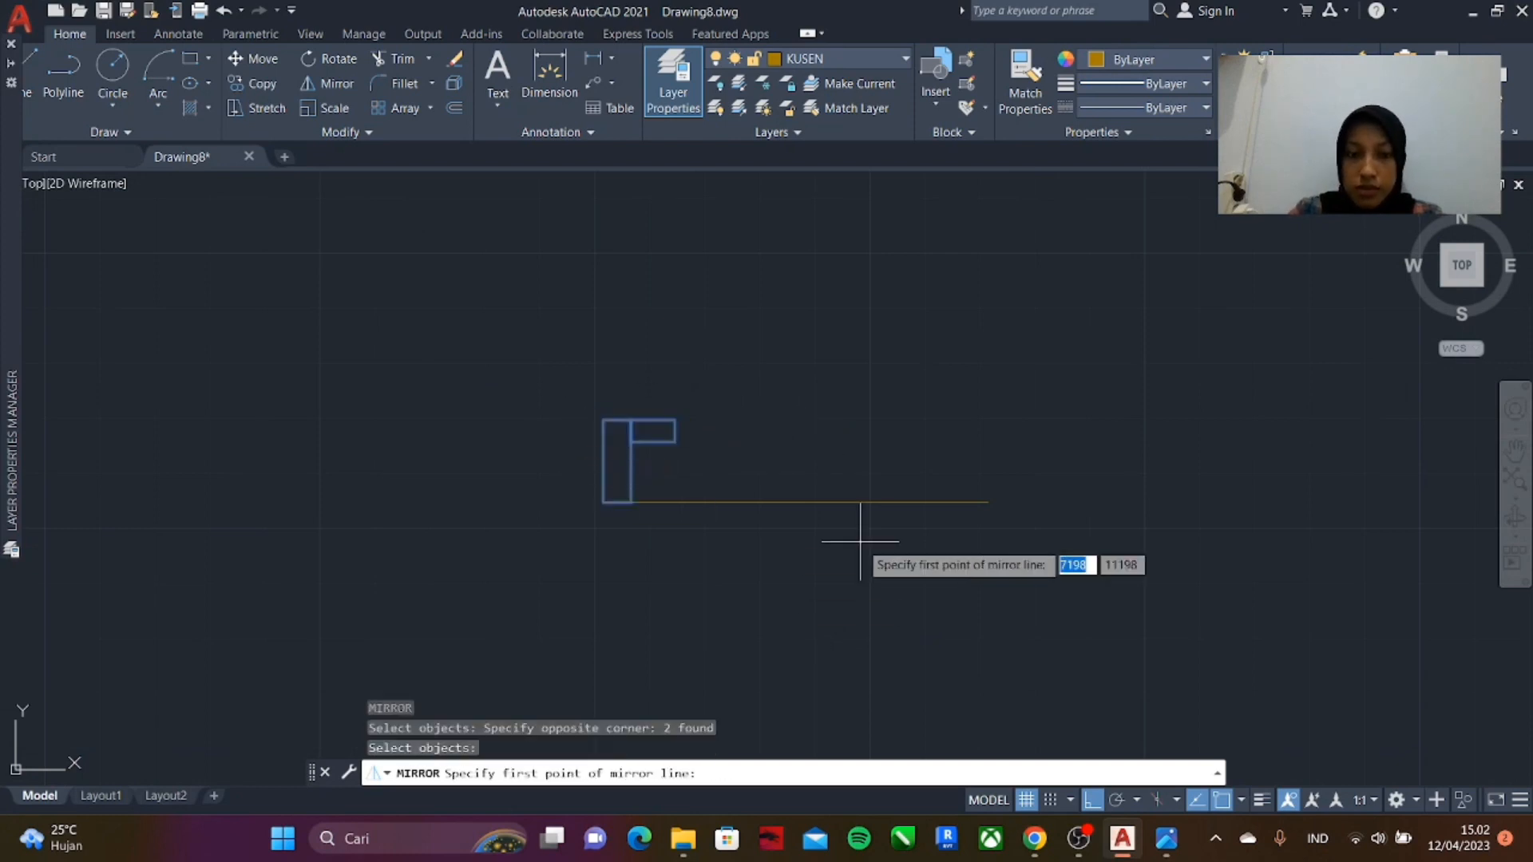
left_click(796, 503)
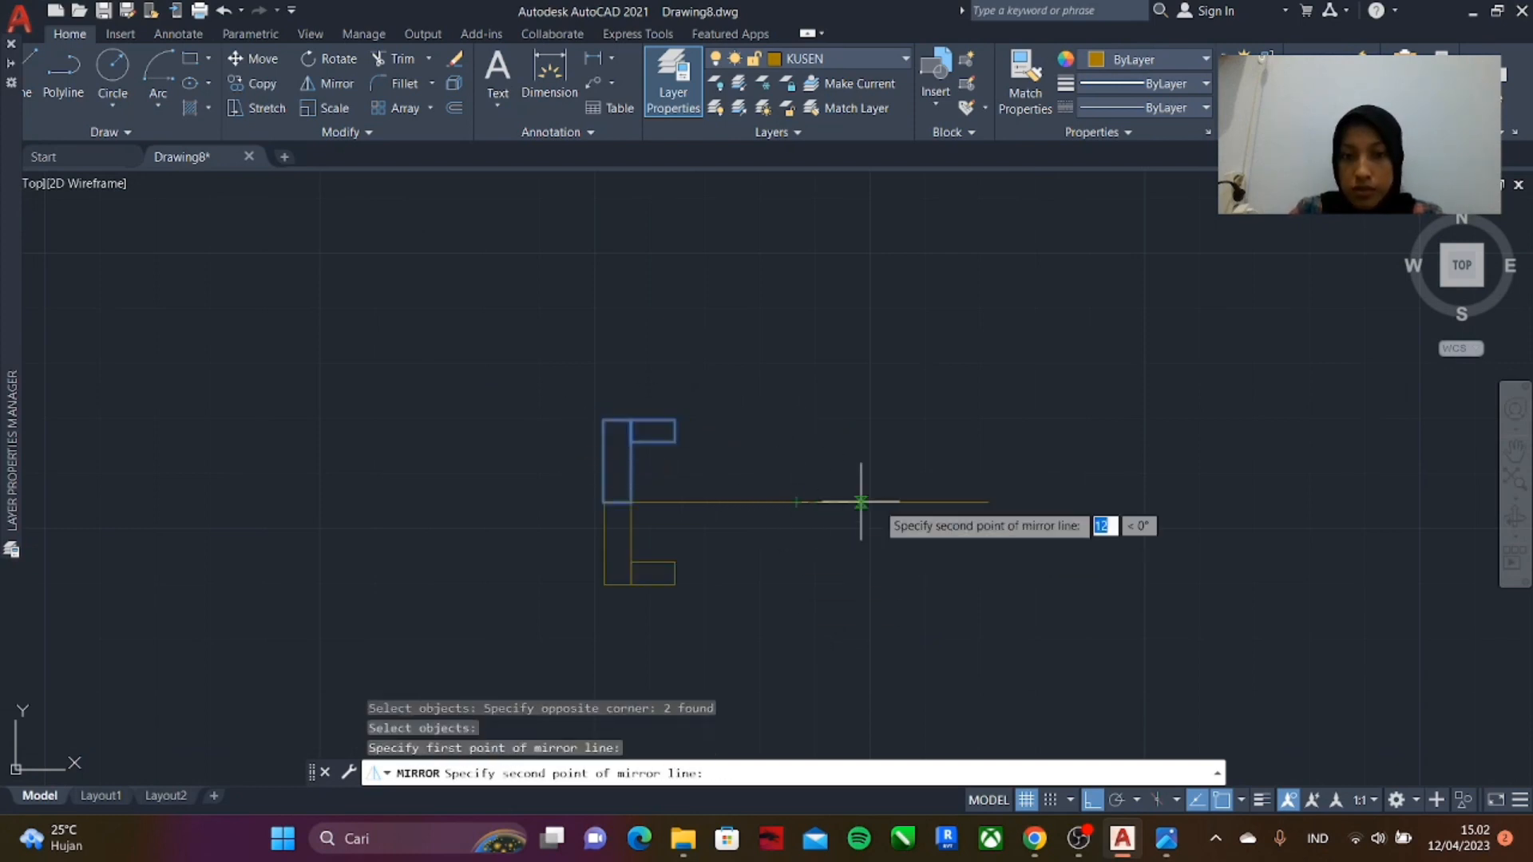
left_click(936, 663)
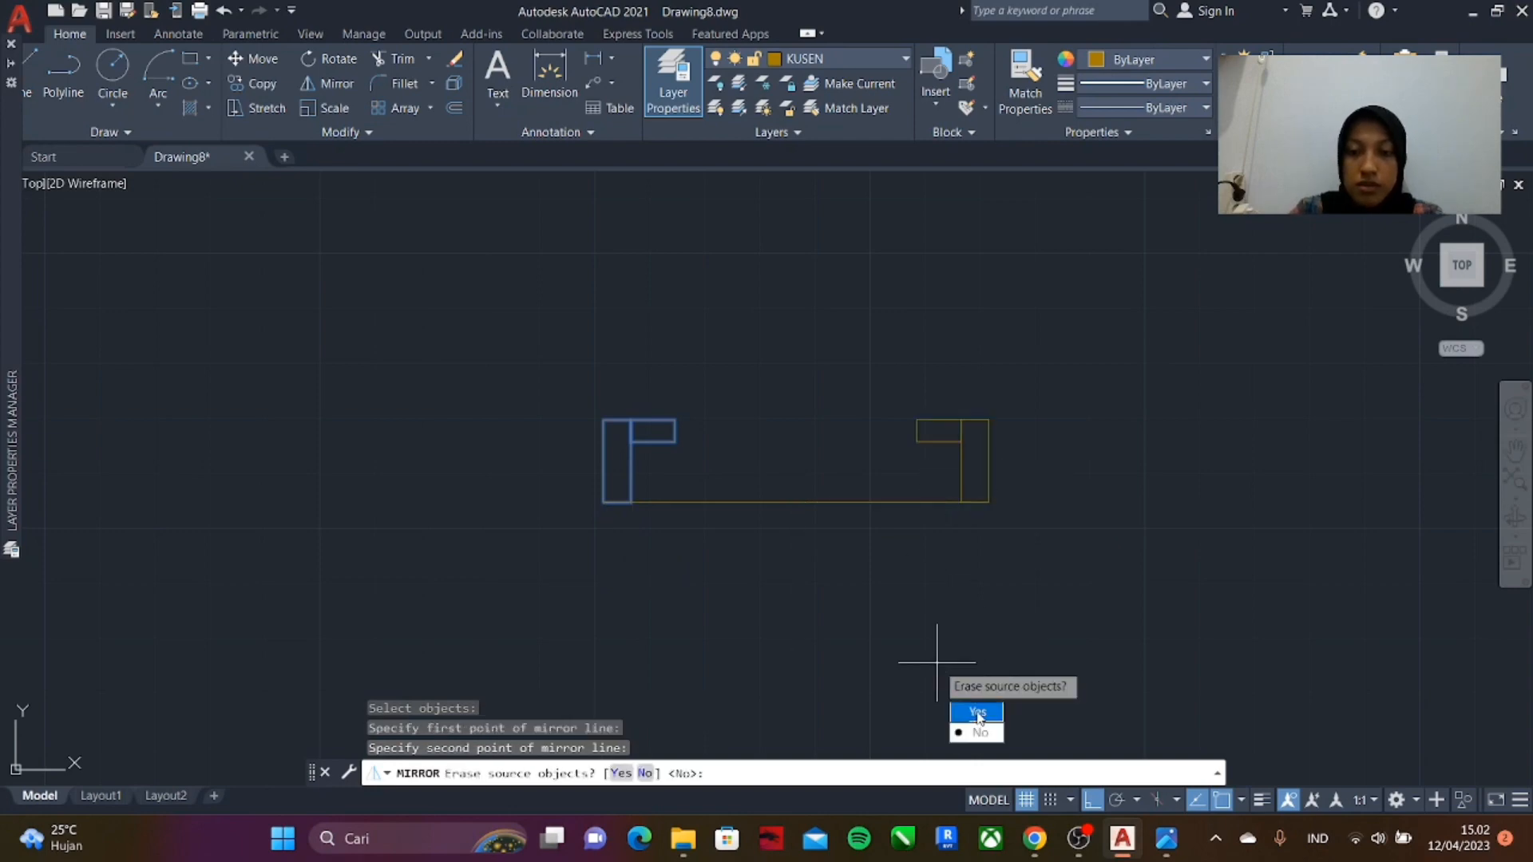
key("Return")
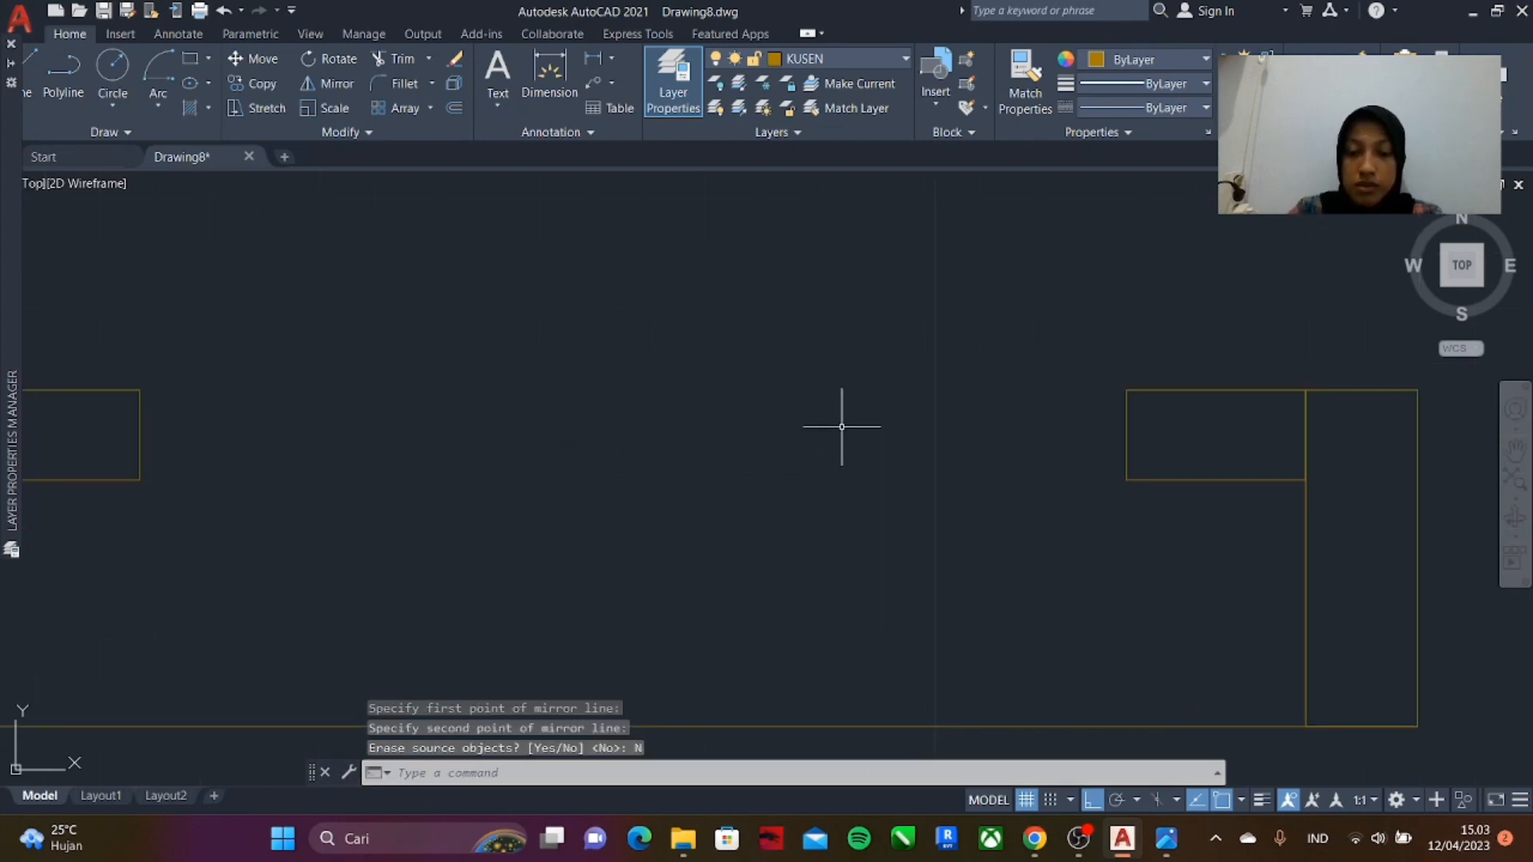
- Draw a closed polyline 44 wide and 4 high between the two 8 by 4 rectangles
type("Pl")
key("Return")
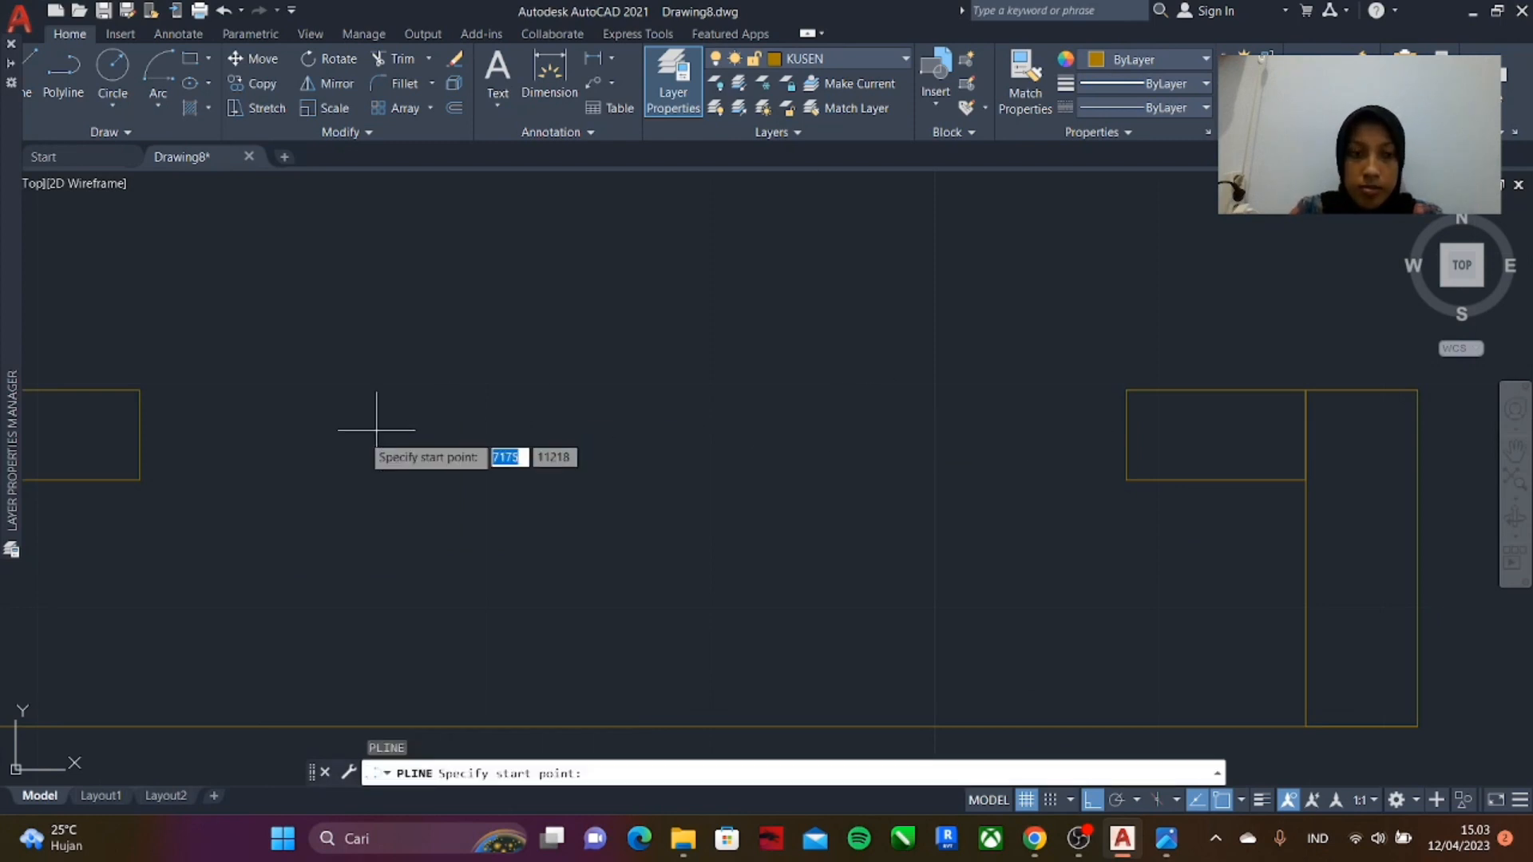
left_click(139, 480)
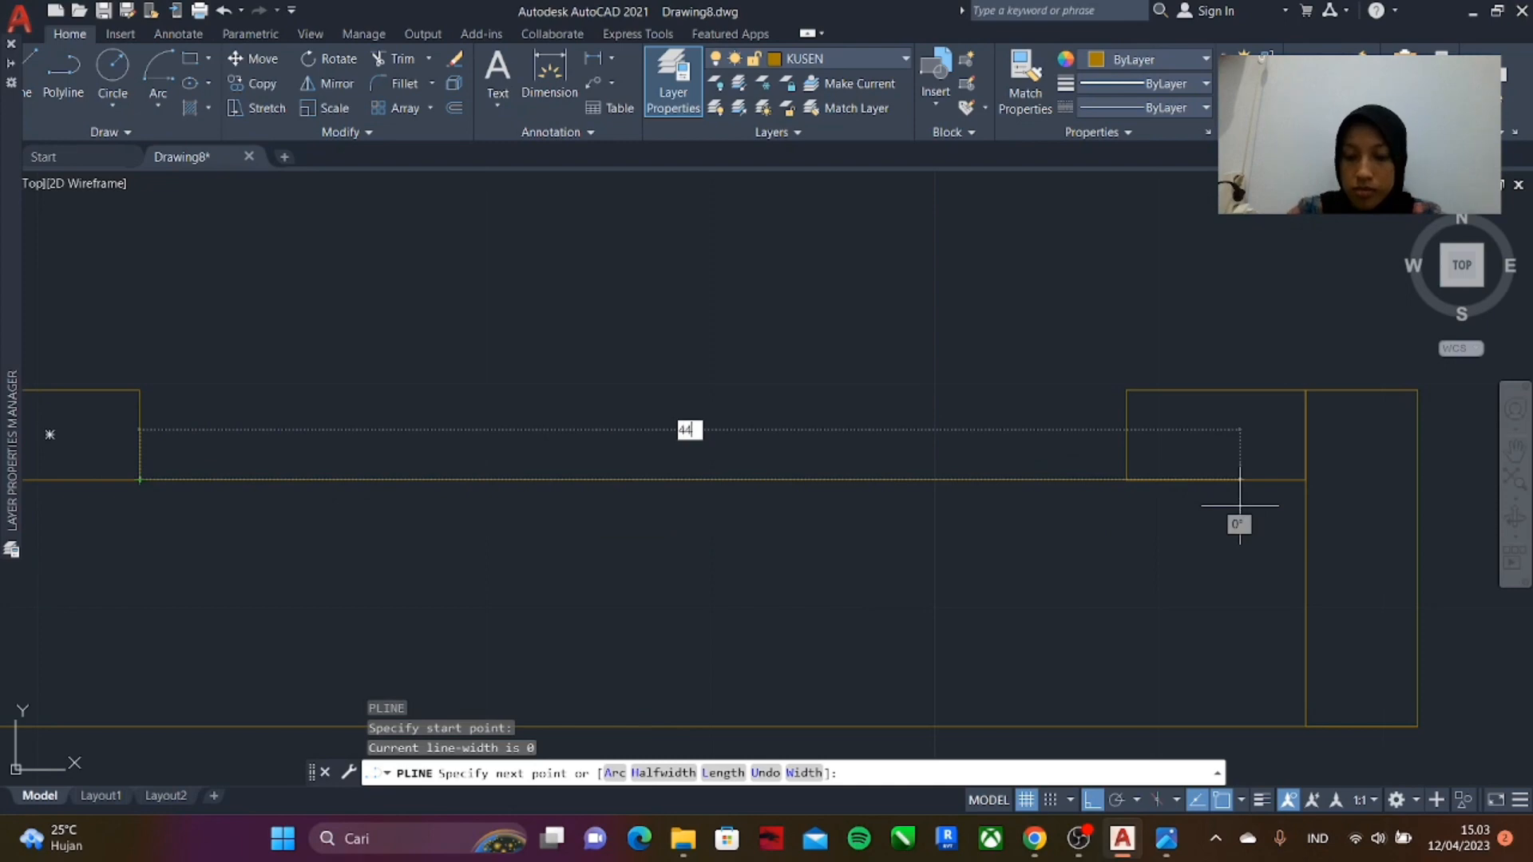
key("Return")
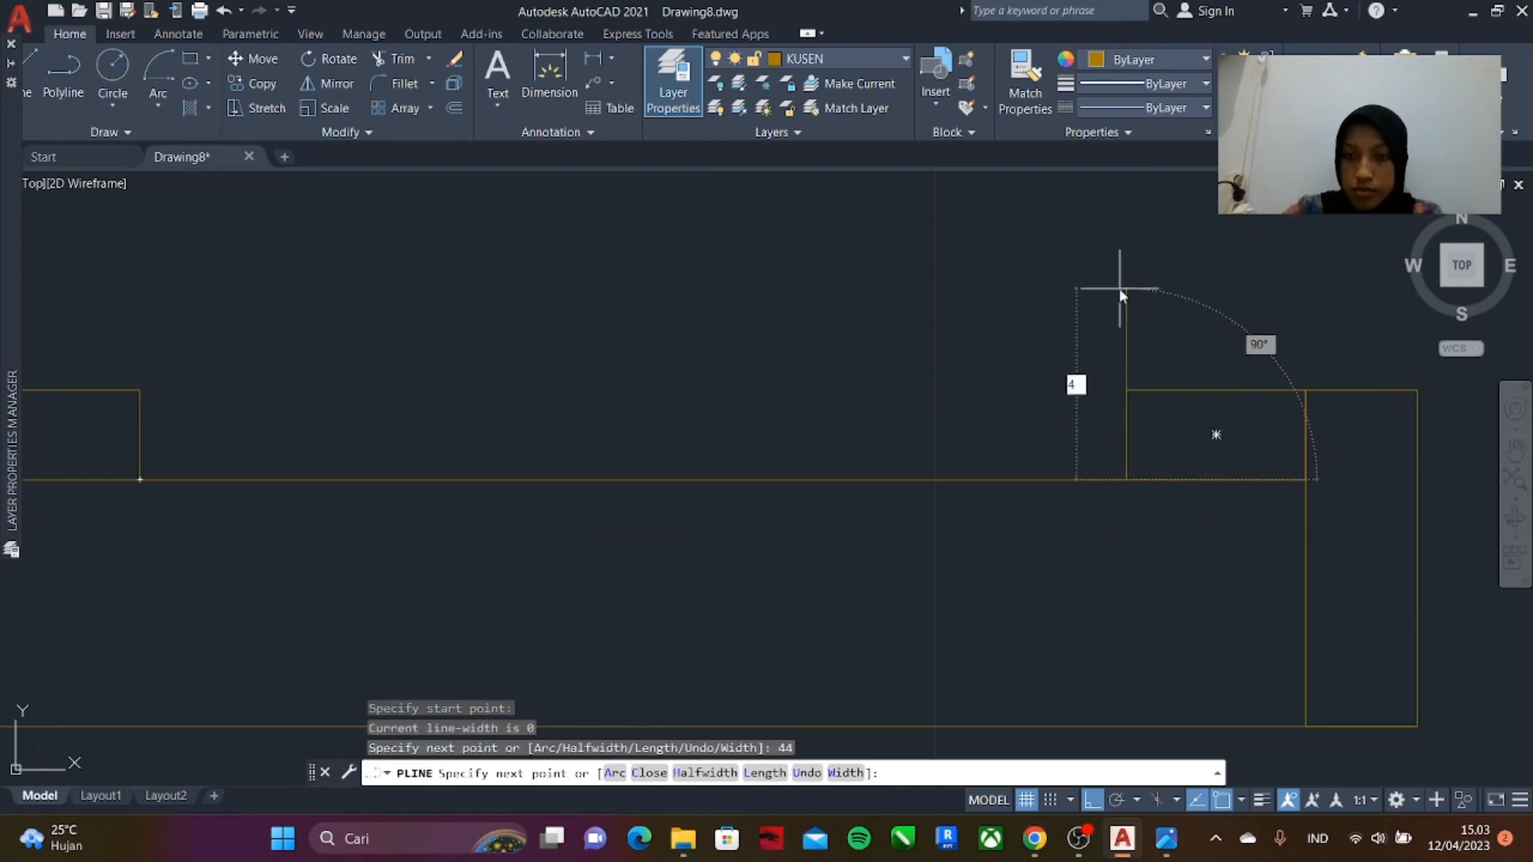
key("Return")
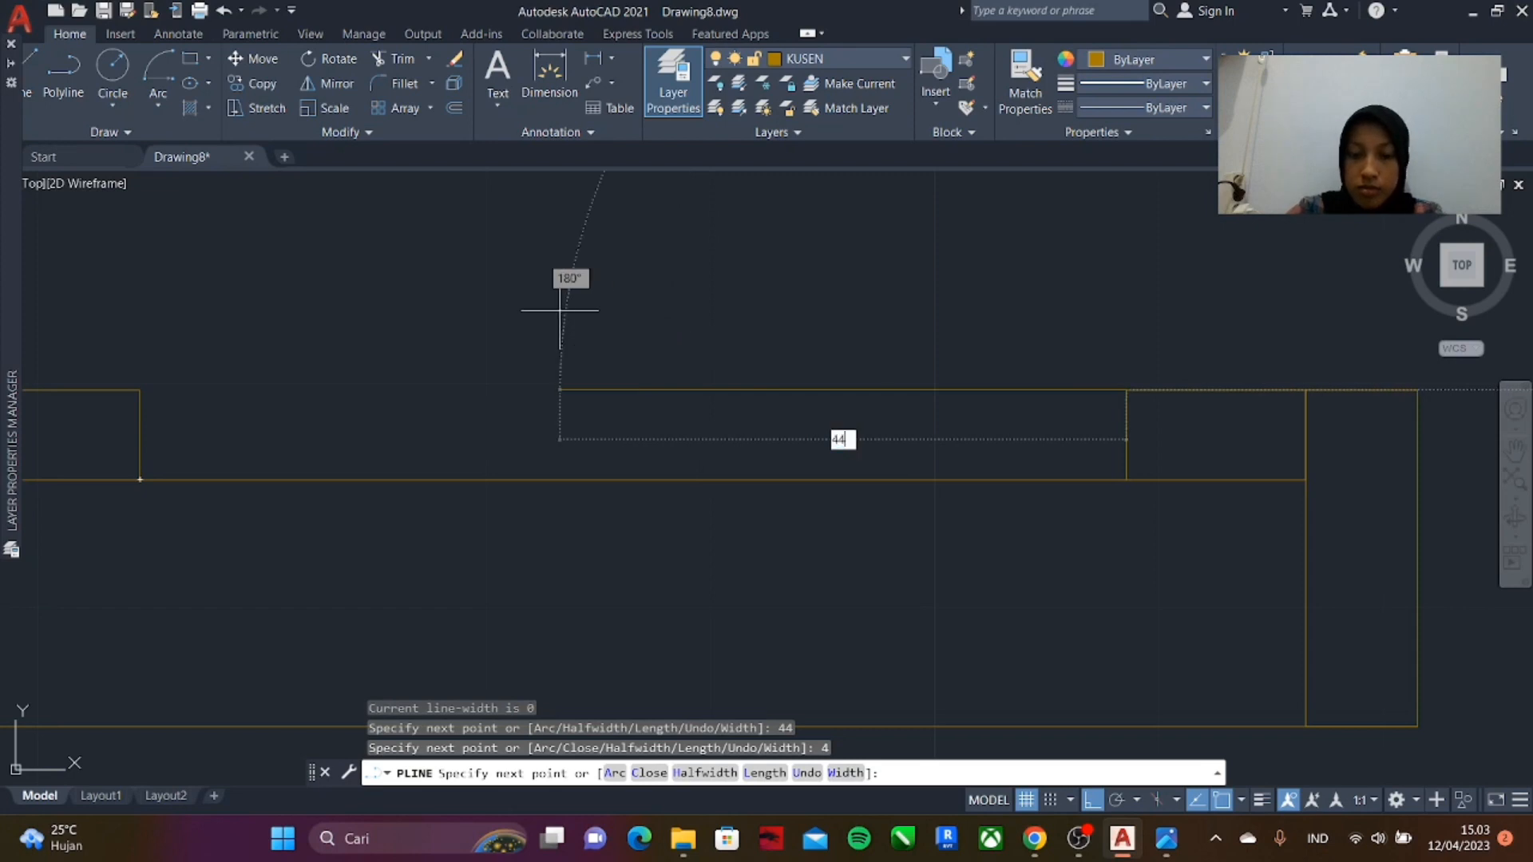
key("Return")
type("C")
key("Return")
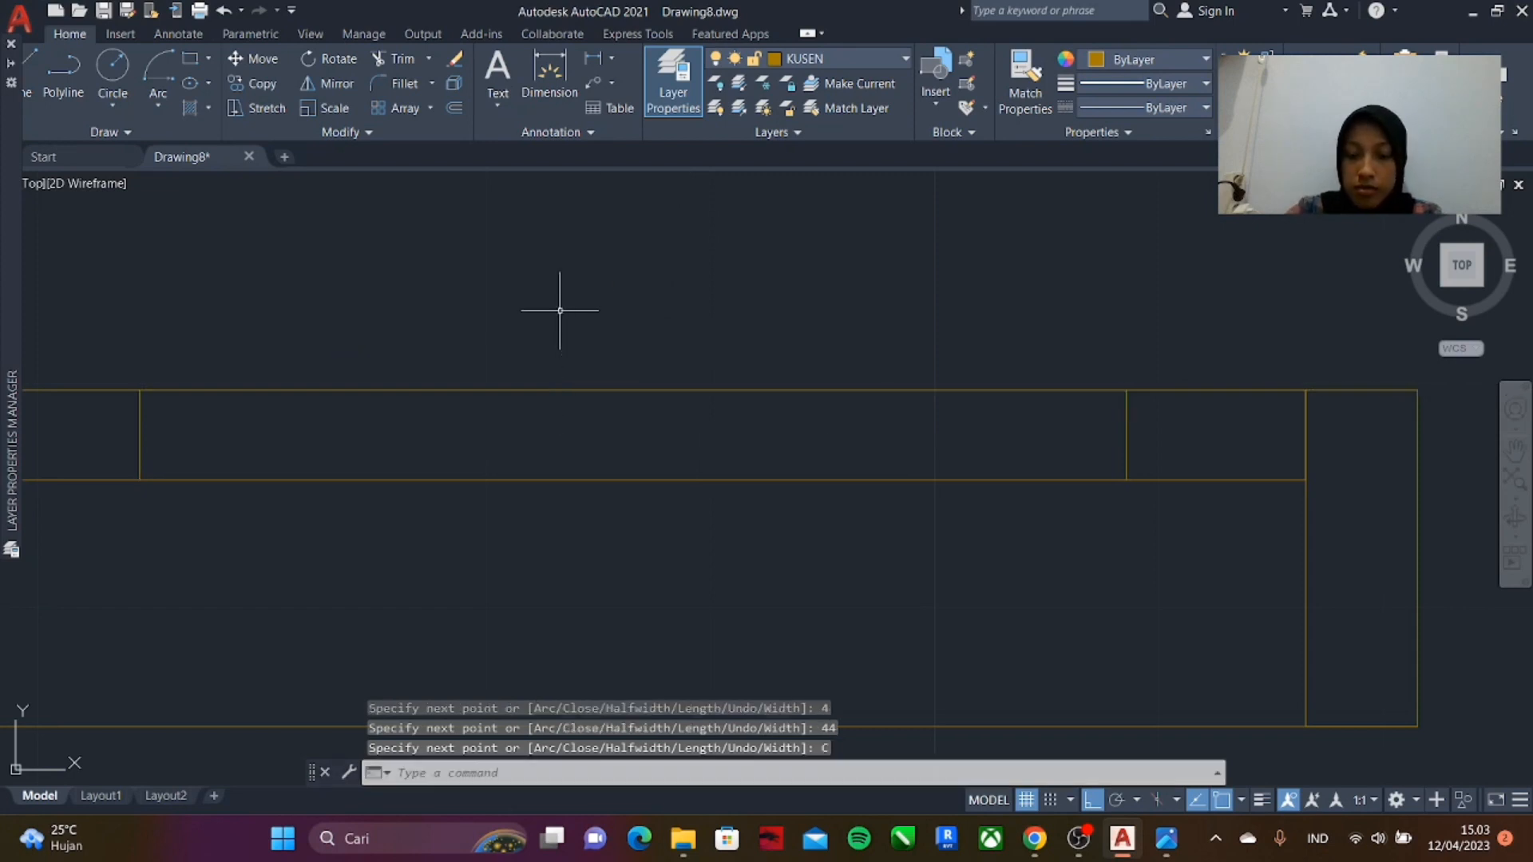
- Draw a closed polyline 44 wide and 1 high inside the upper edge of the 44 by 4 rectangle
type("PL")
key("Return")
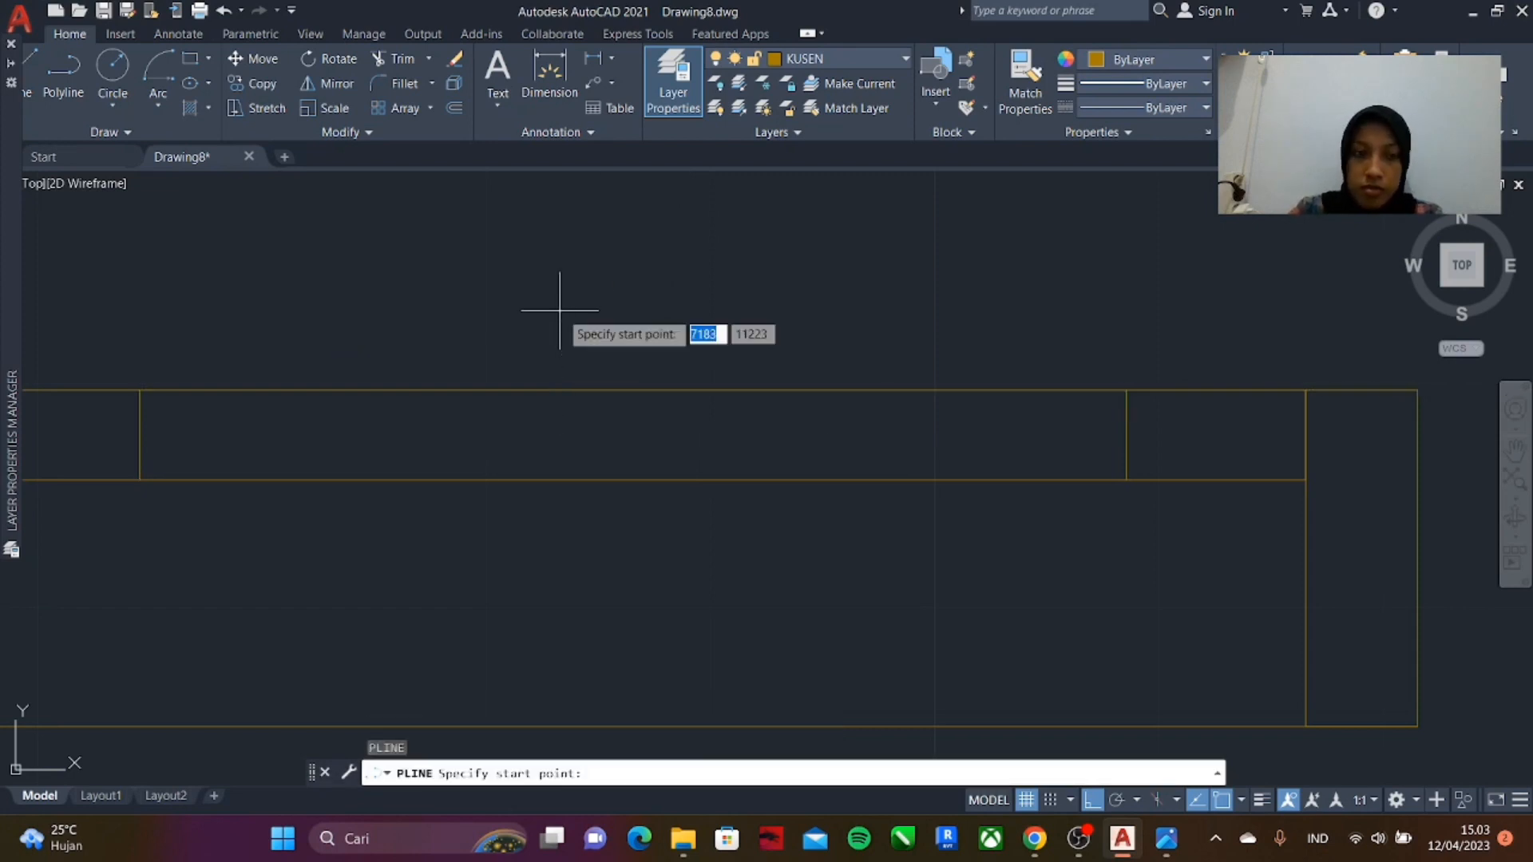
left_click(139, 390)
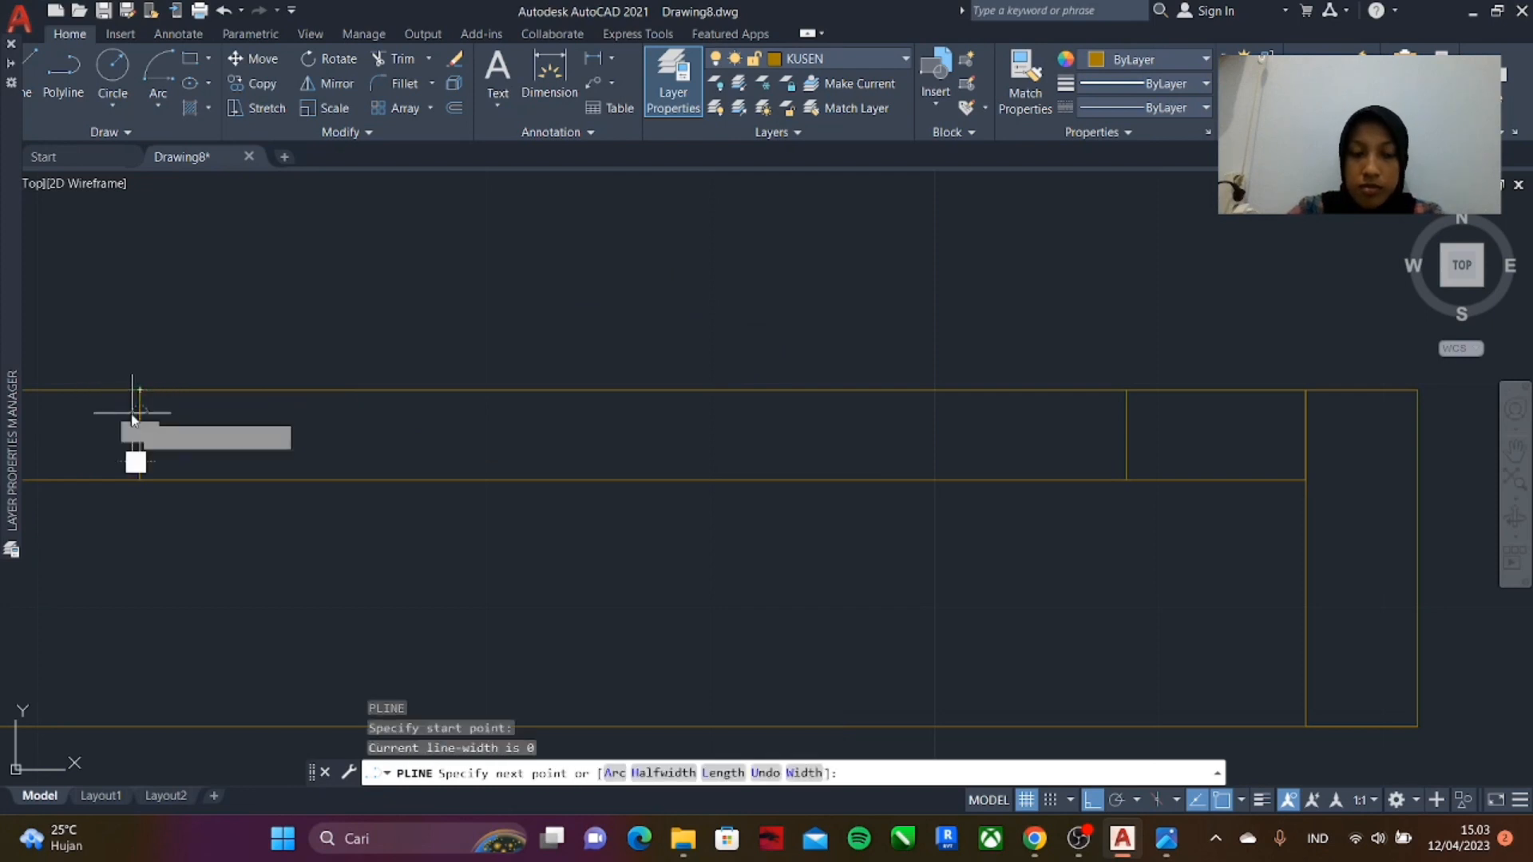
type("1")
key("Return")
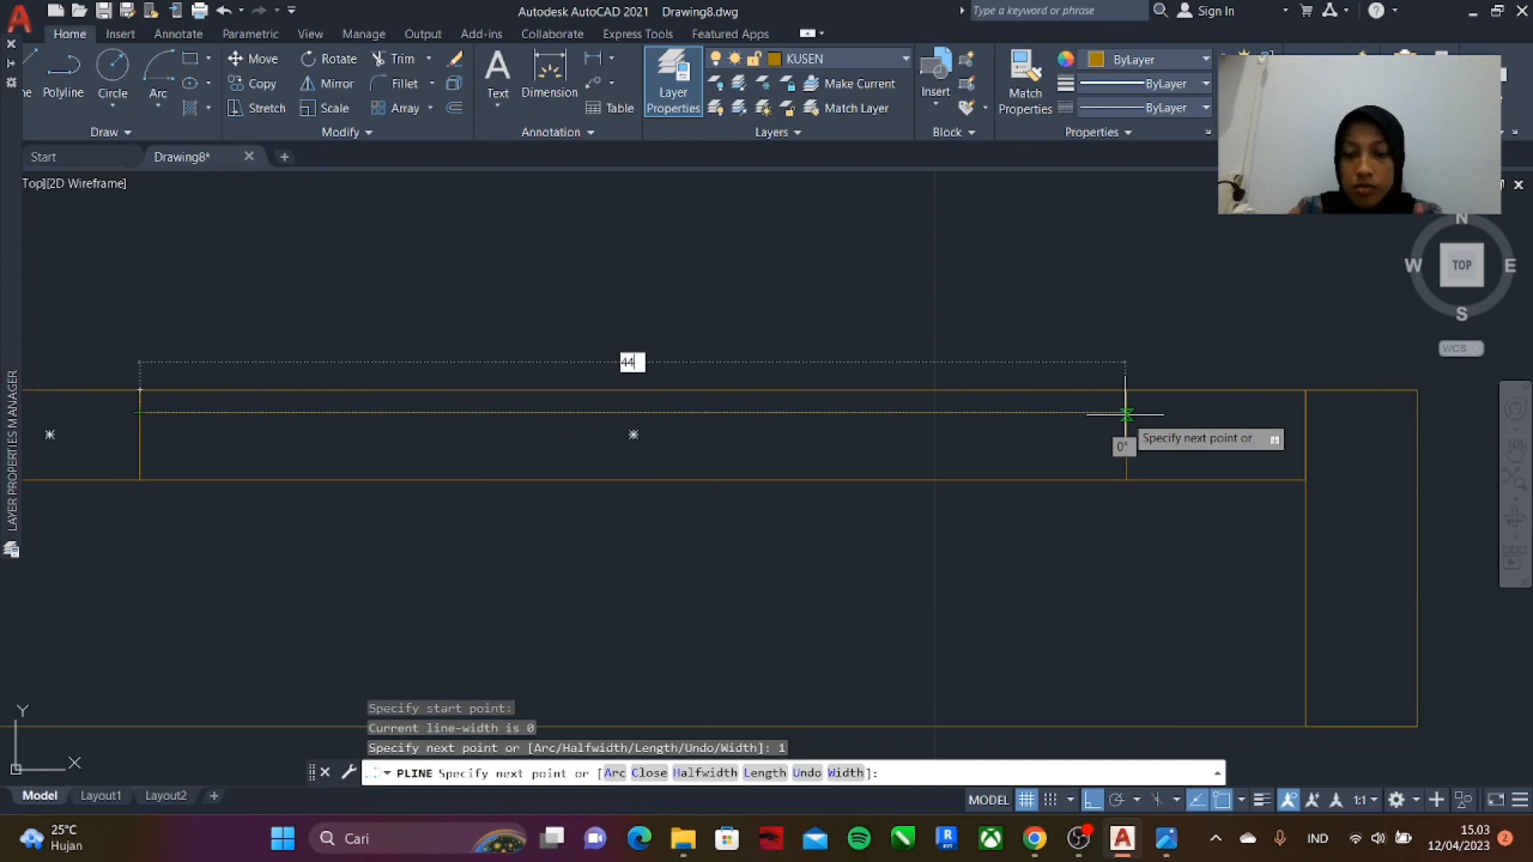
type("44")
key("Return")
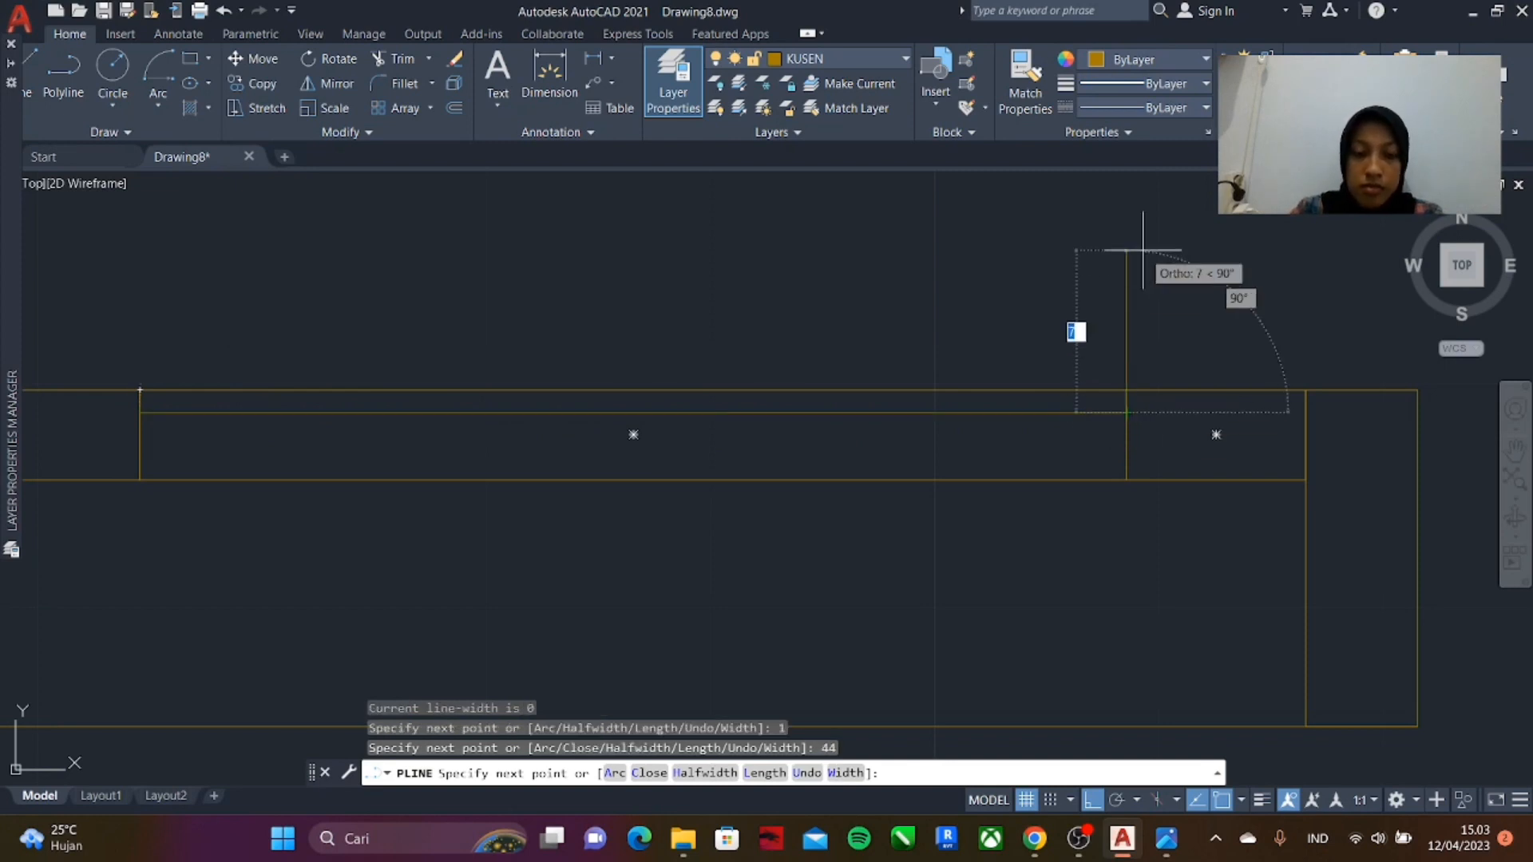
key("Return")
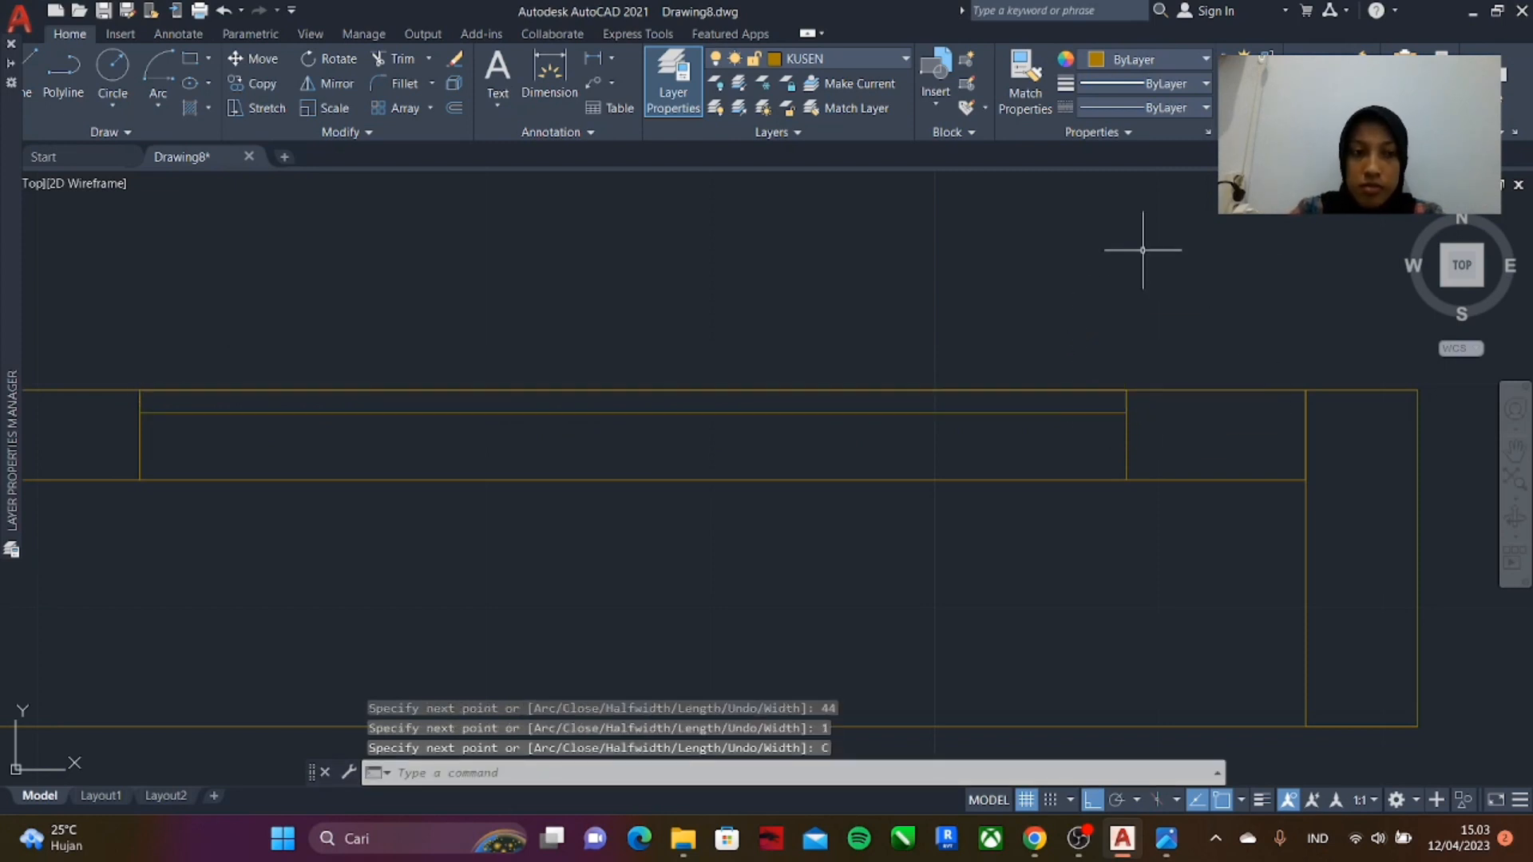
scroll(1106, 323, "down", 10)
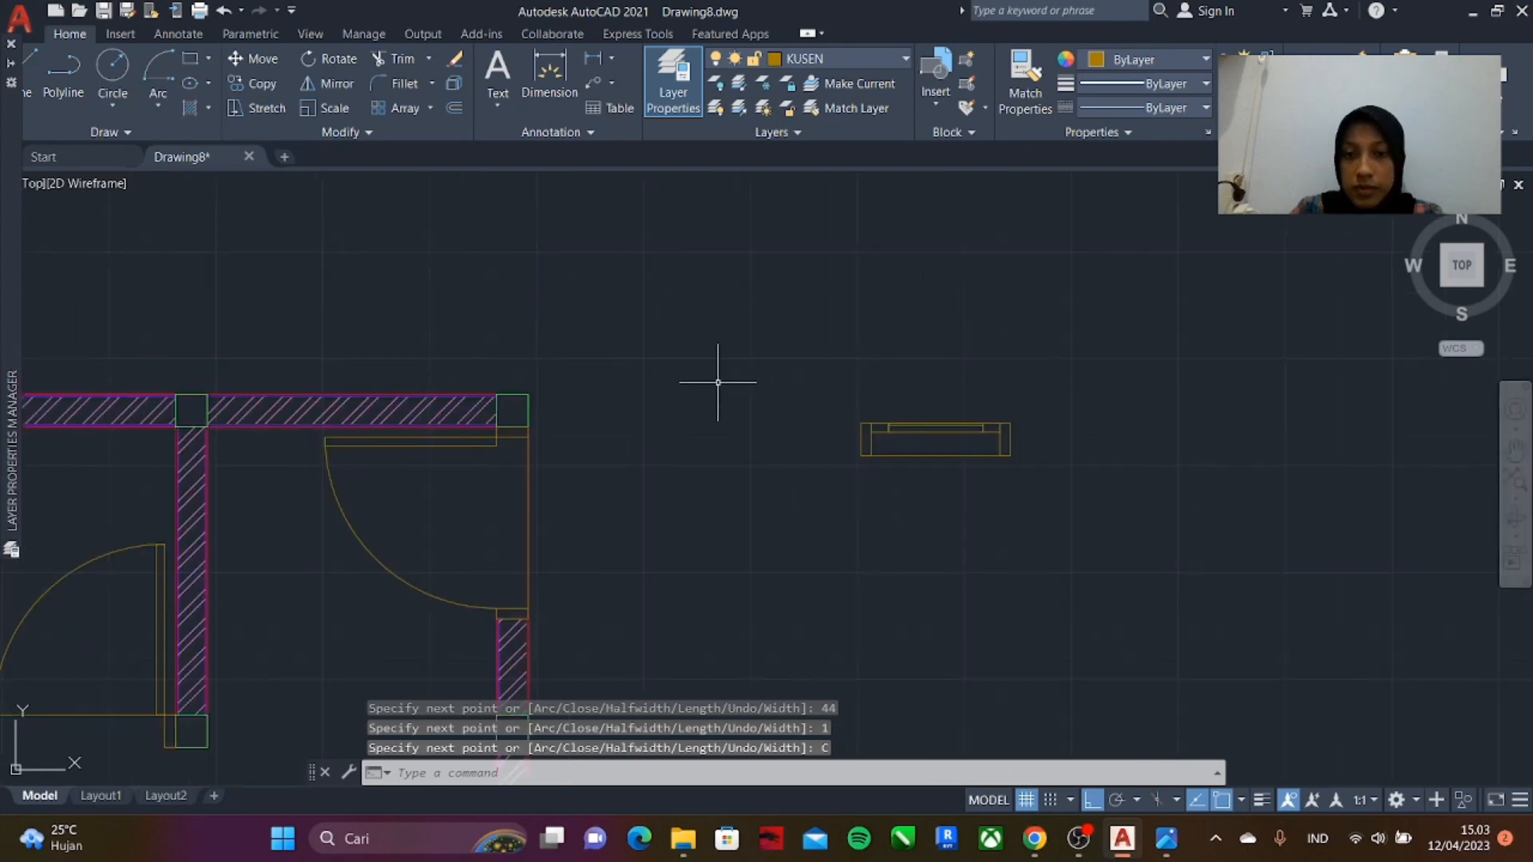
scroll(828, 392, "up", 3)
scroll(706, 435, "up", 6)
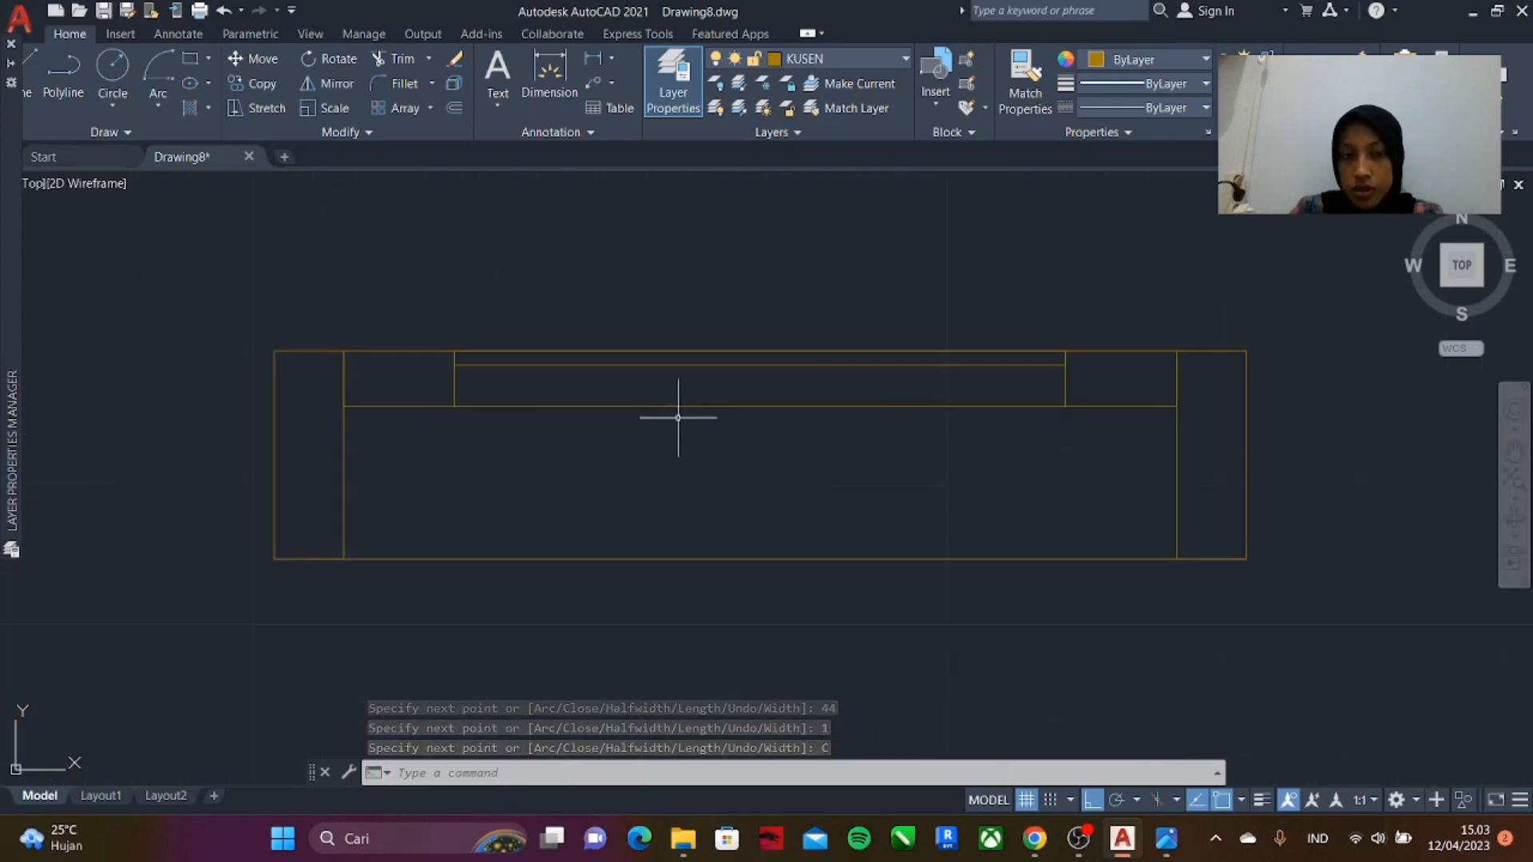
scroll(453, 370, "down", 4)
scroll(464, 341, "up", 4)
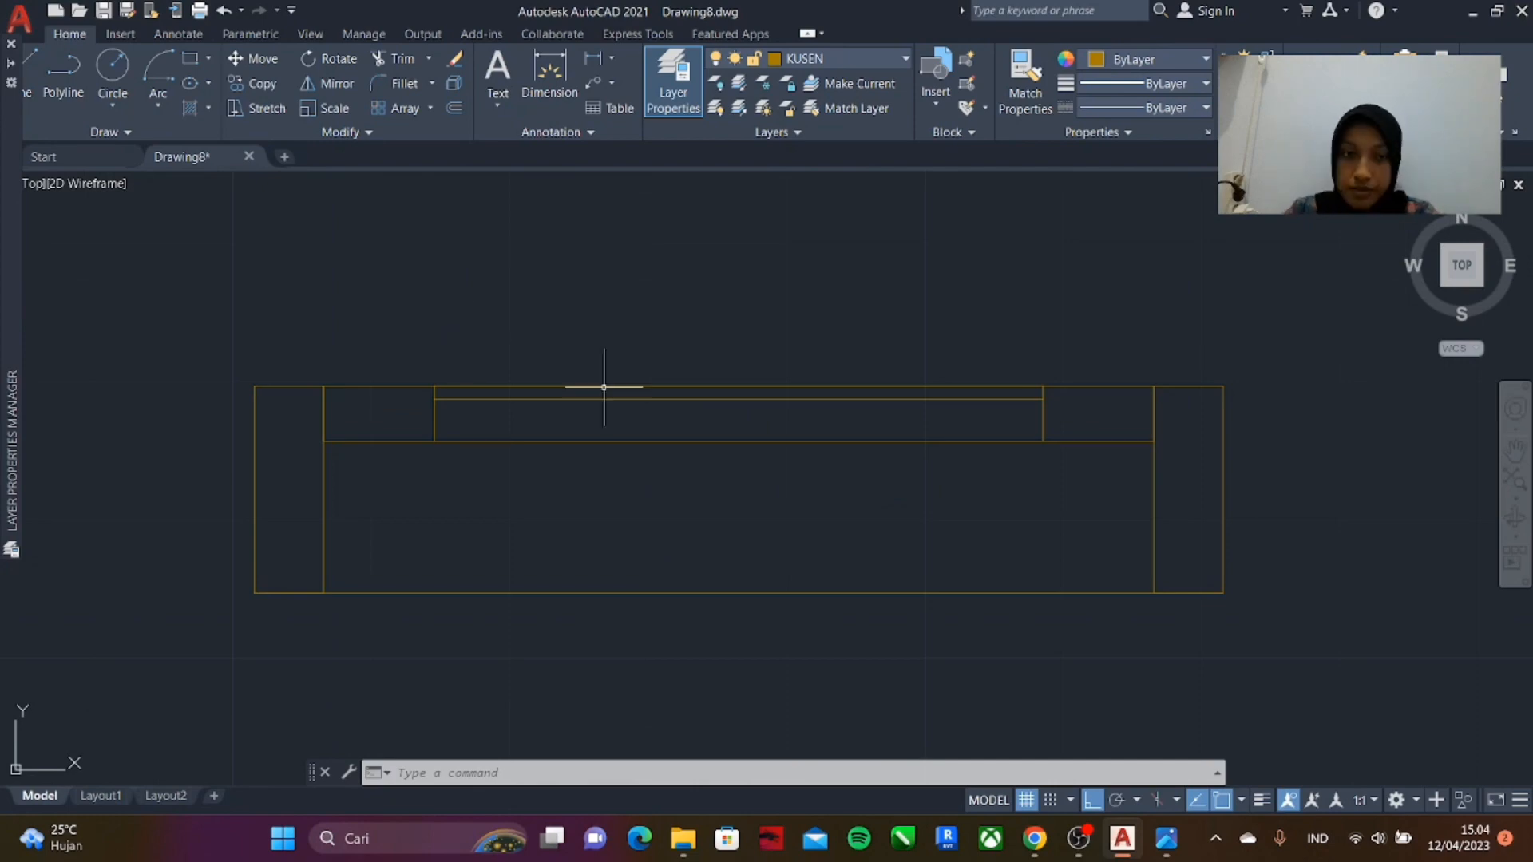
scroll(604, 387, "down", 8)
scroll(639, 379, "up", 6)
left_click(486, 370)
left_click(527, 413)
left_click(667, 425)
scroll(773, 326, "down", 8)
scroll(753, 318, "up", 10)
left_click(905, 59)
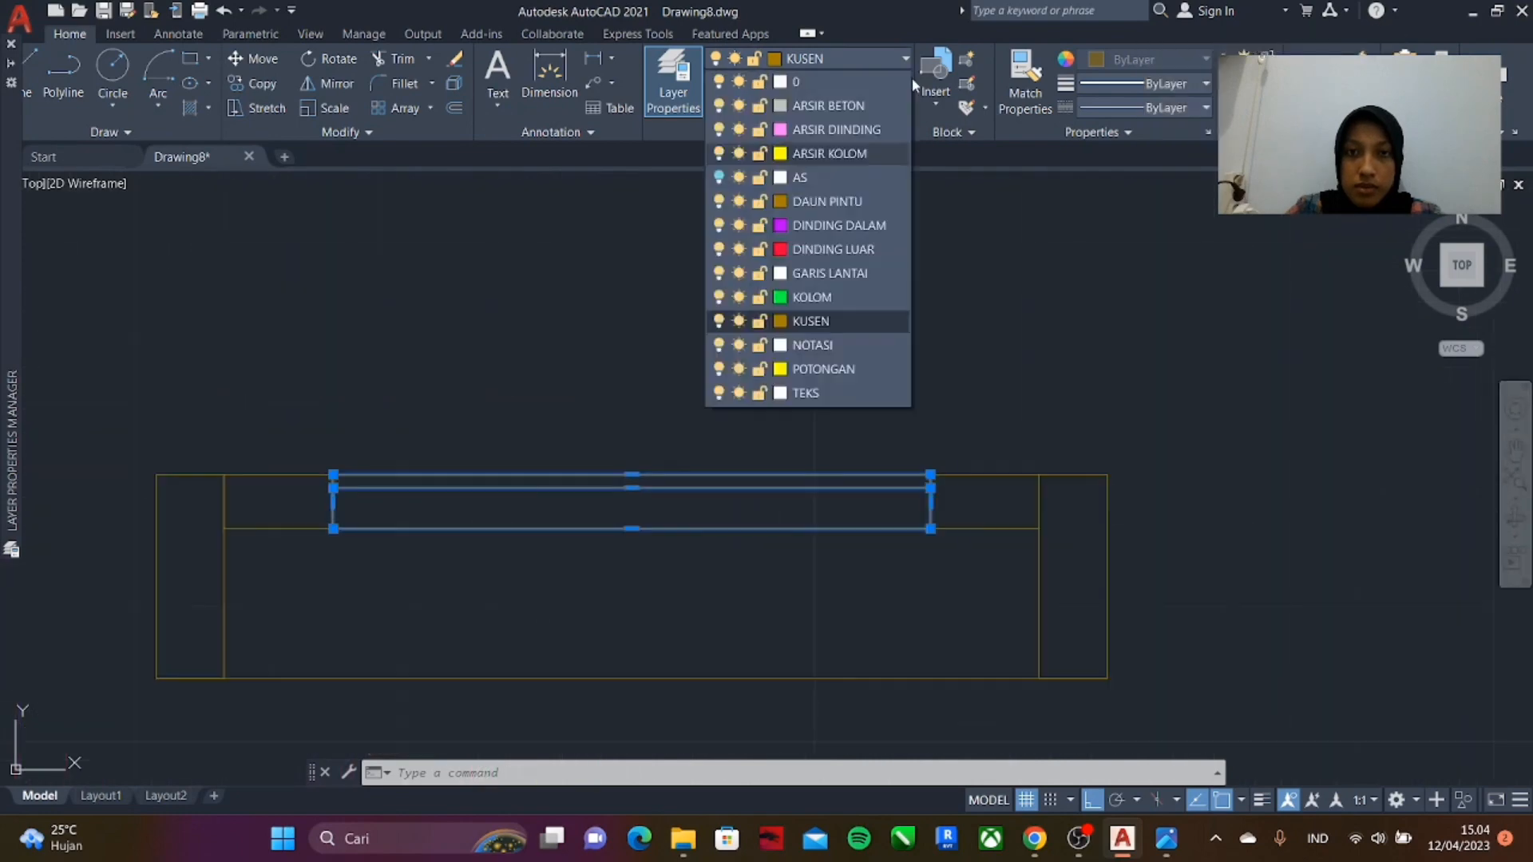
key("Escape")
key("Escape")
scroll(712, 332, "down", 8)
scroll(759, 362, "up", 10)
left_click(906, 59)
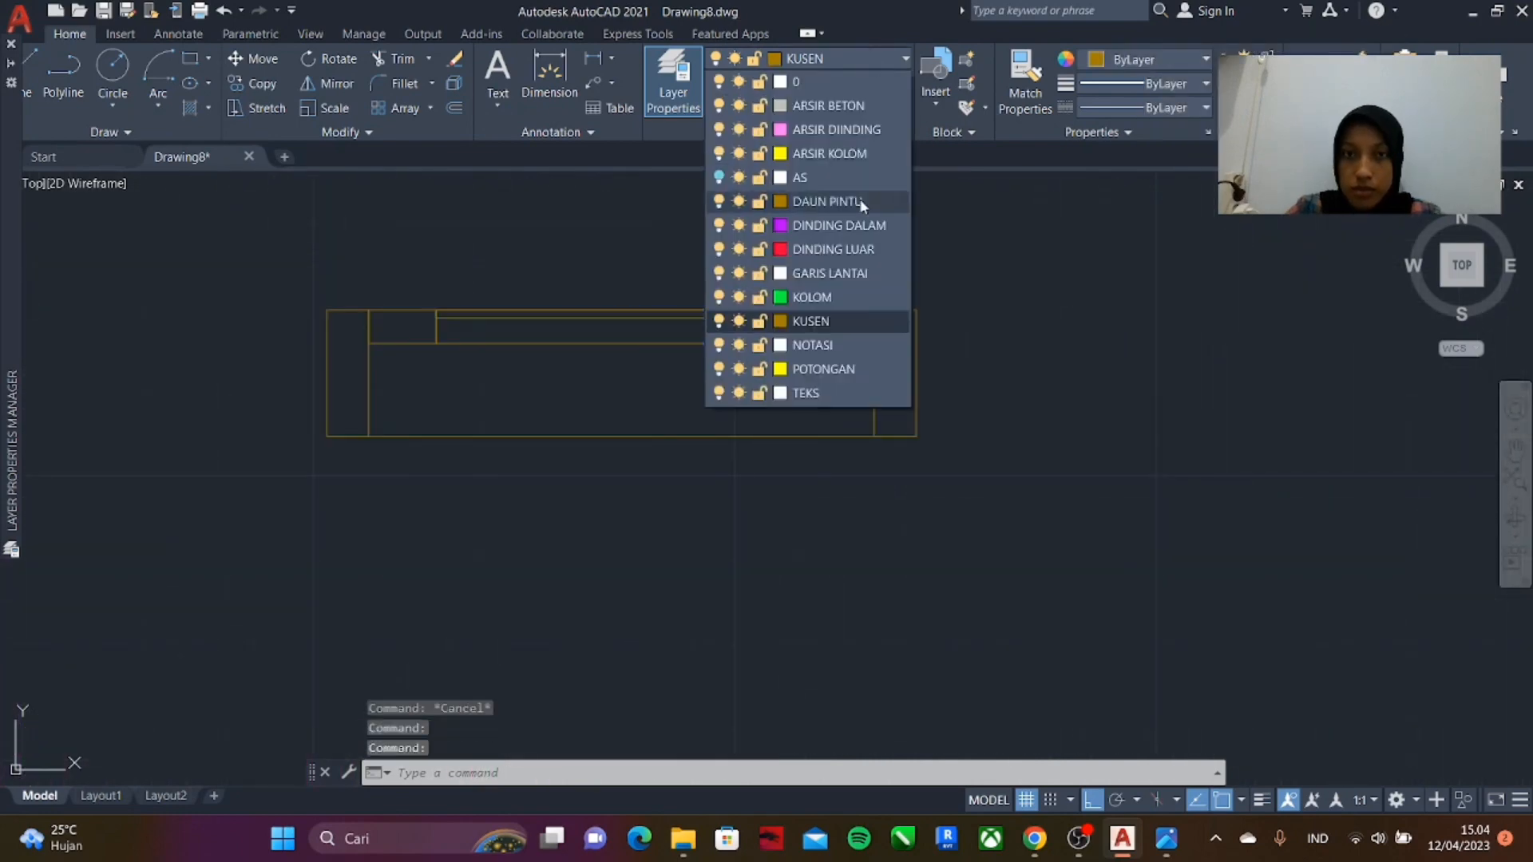
key("Escape")
key("ctrl+z")
left_click(259, 10)
scroll(399, 351, "down", 4)
type("co")
key("Return")
left_click_drag(352, 448, 680, 593)
key("Return")
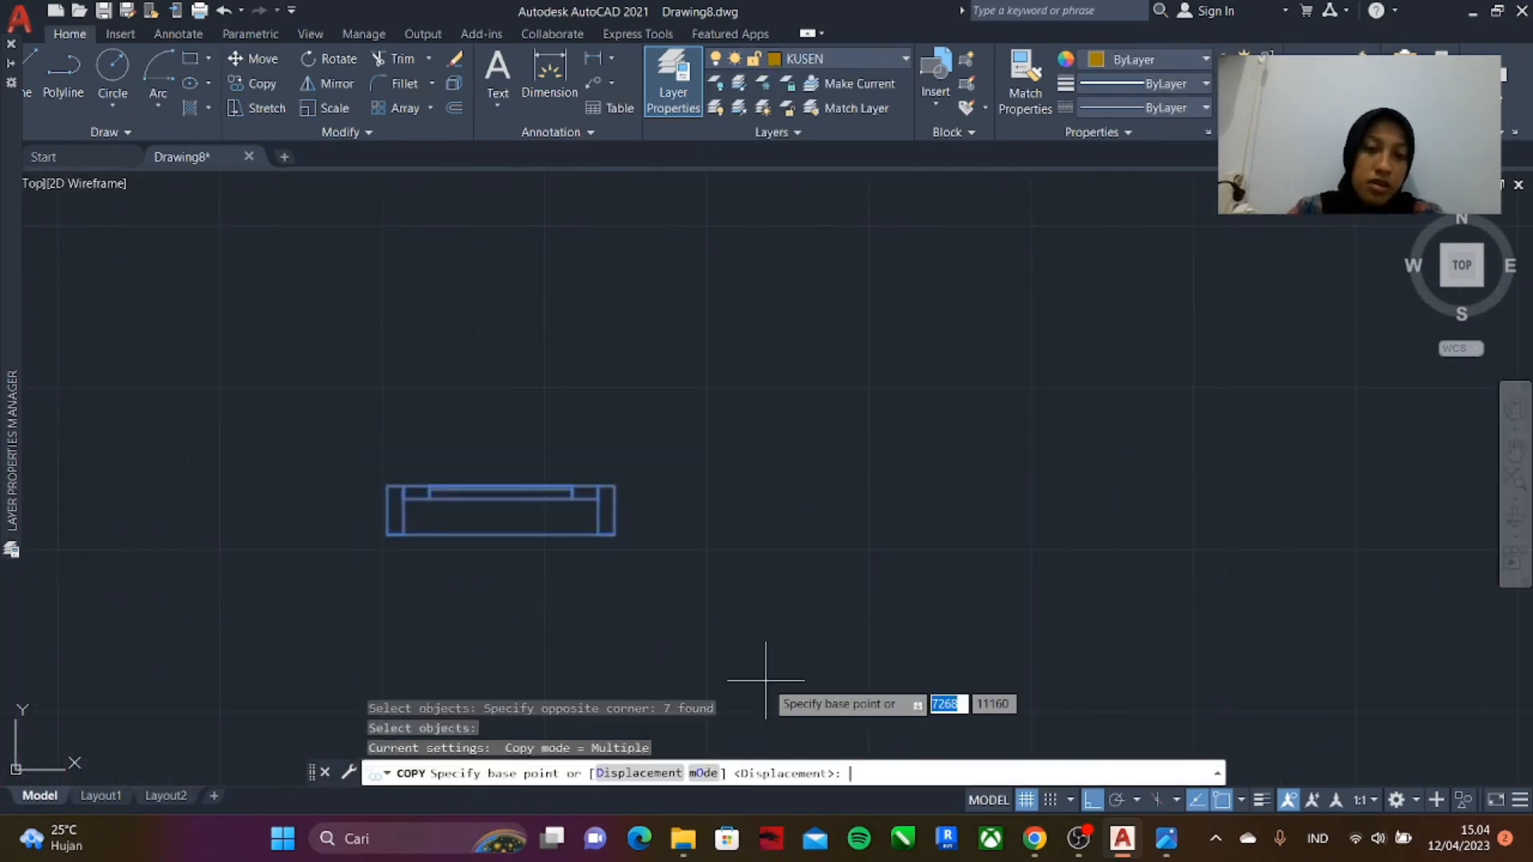
left_click(615, 535)
left_click(953, 534)
key("Escape")
key("ctrl+z")
- Copy the complete window frame twice to the right so the two copies overlap at one shared frame post
type("co")
key("Return")
left_click_drag(865, 568, 324, 429)
left_click(386, 534)
left_click(712, 535)
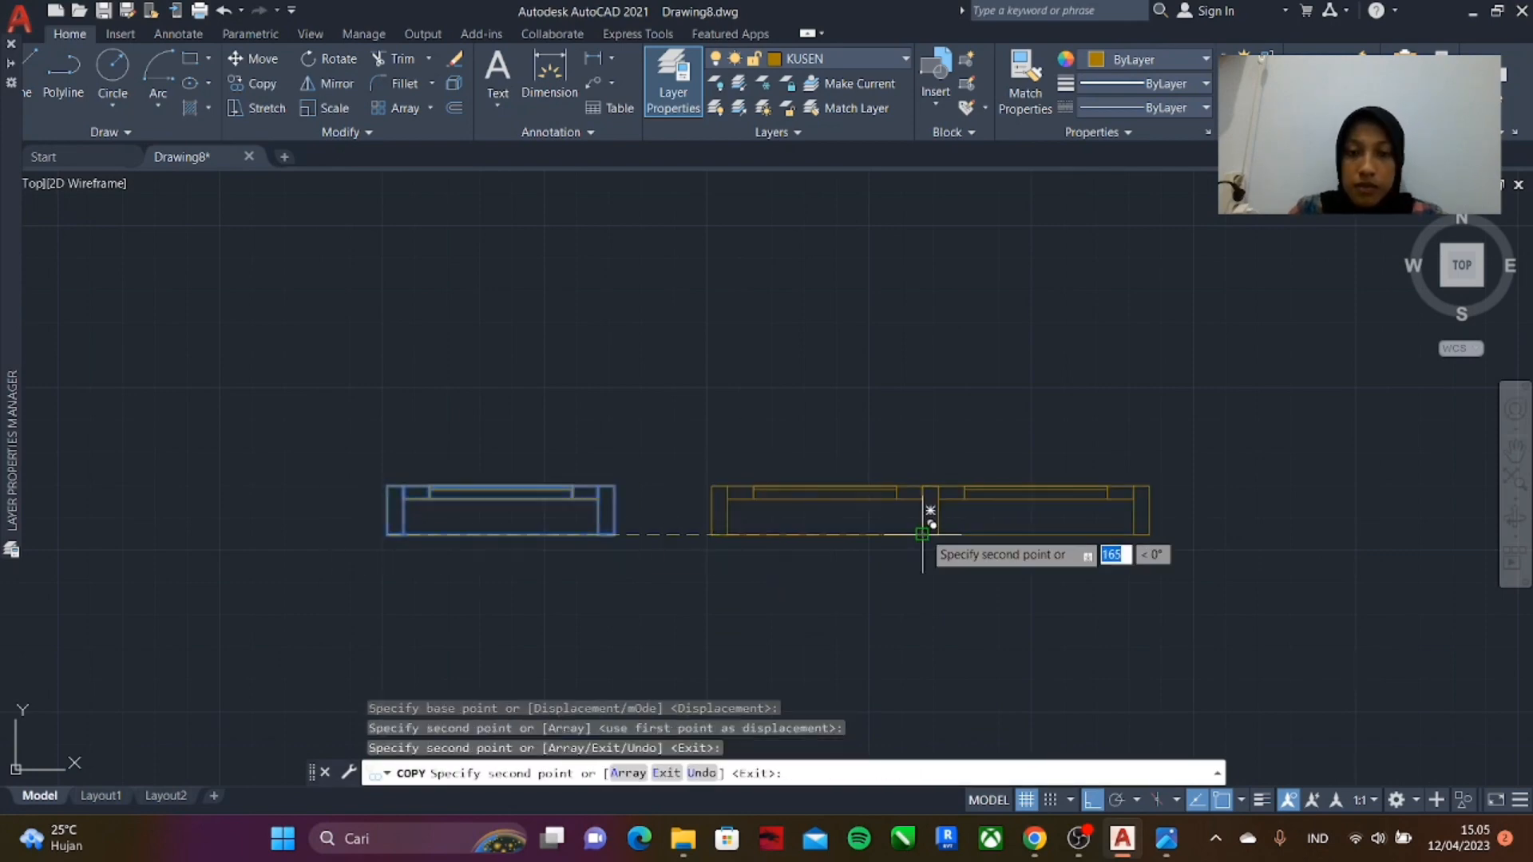
key("Escape")
scroll(930, 521, "down", 6)
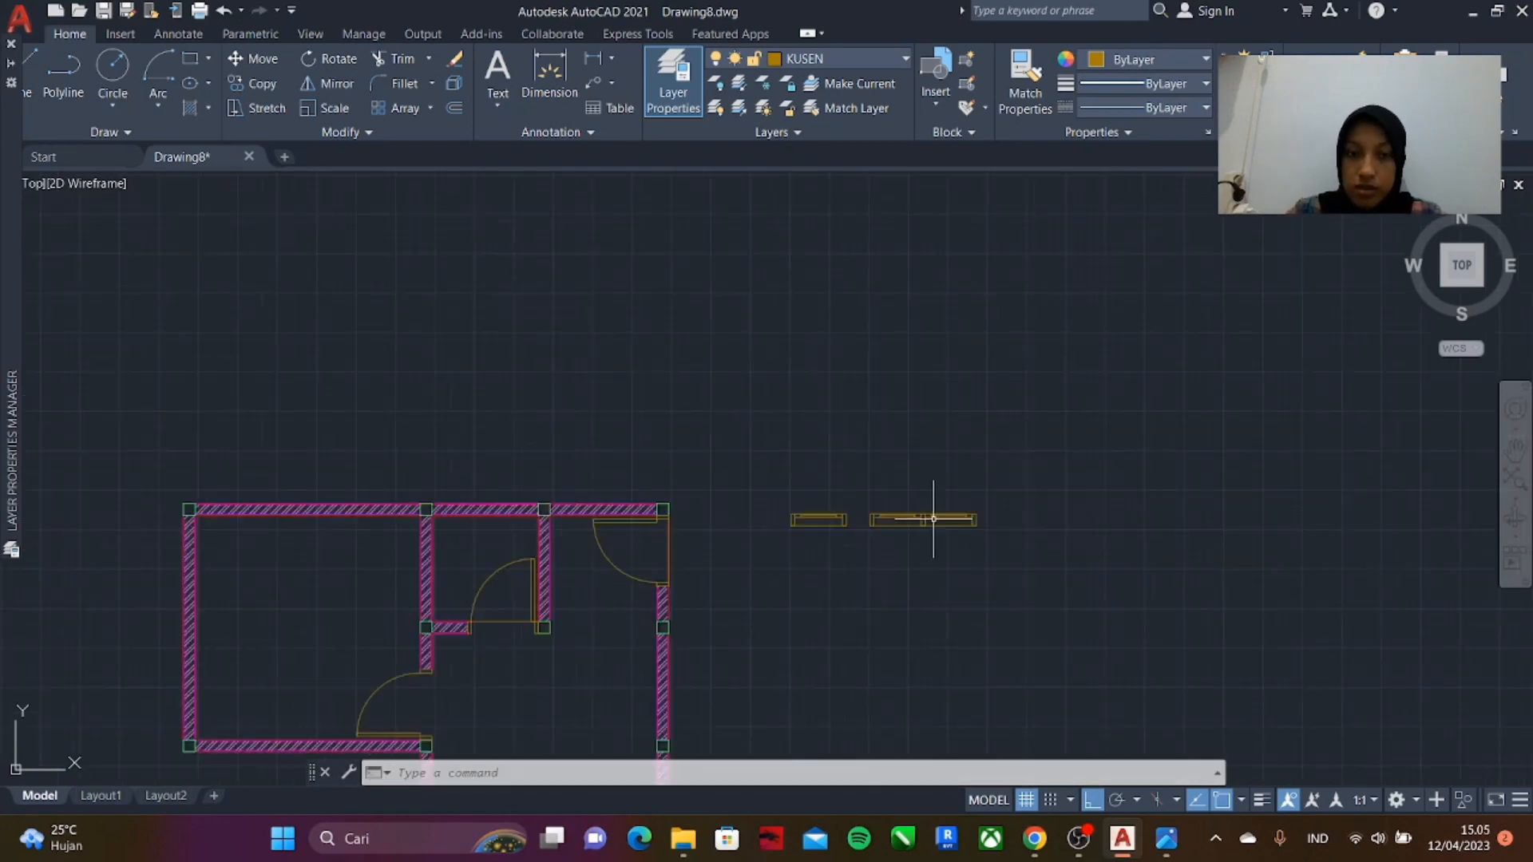
scroll(934, 519, "up", 2)
- Define the double window as a block named J2
type("b")
key("Return")
key("Return")
left_click_drag(719, 472, 914, 513)
type("b")
key("Return")
type("J")
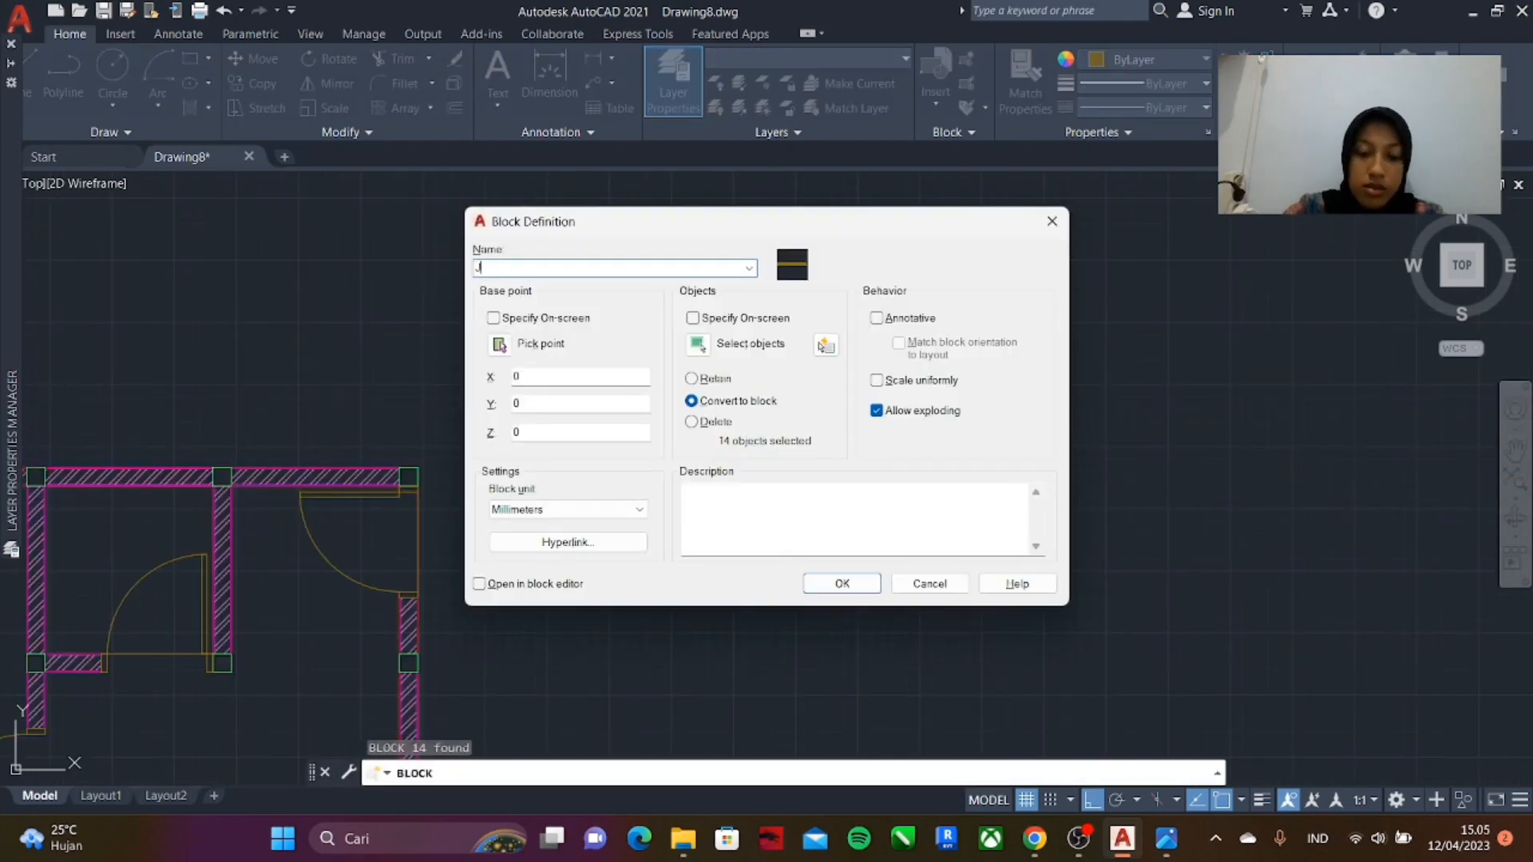
type("2")
key("Return")
scroll(857, 487, "down", 5)
scroll(745, 535, "up", 5)
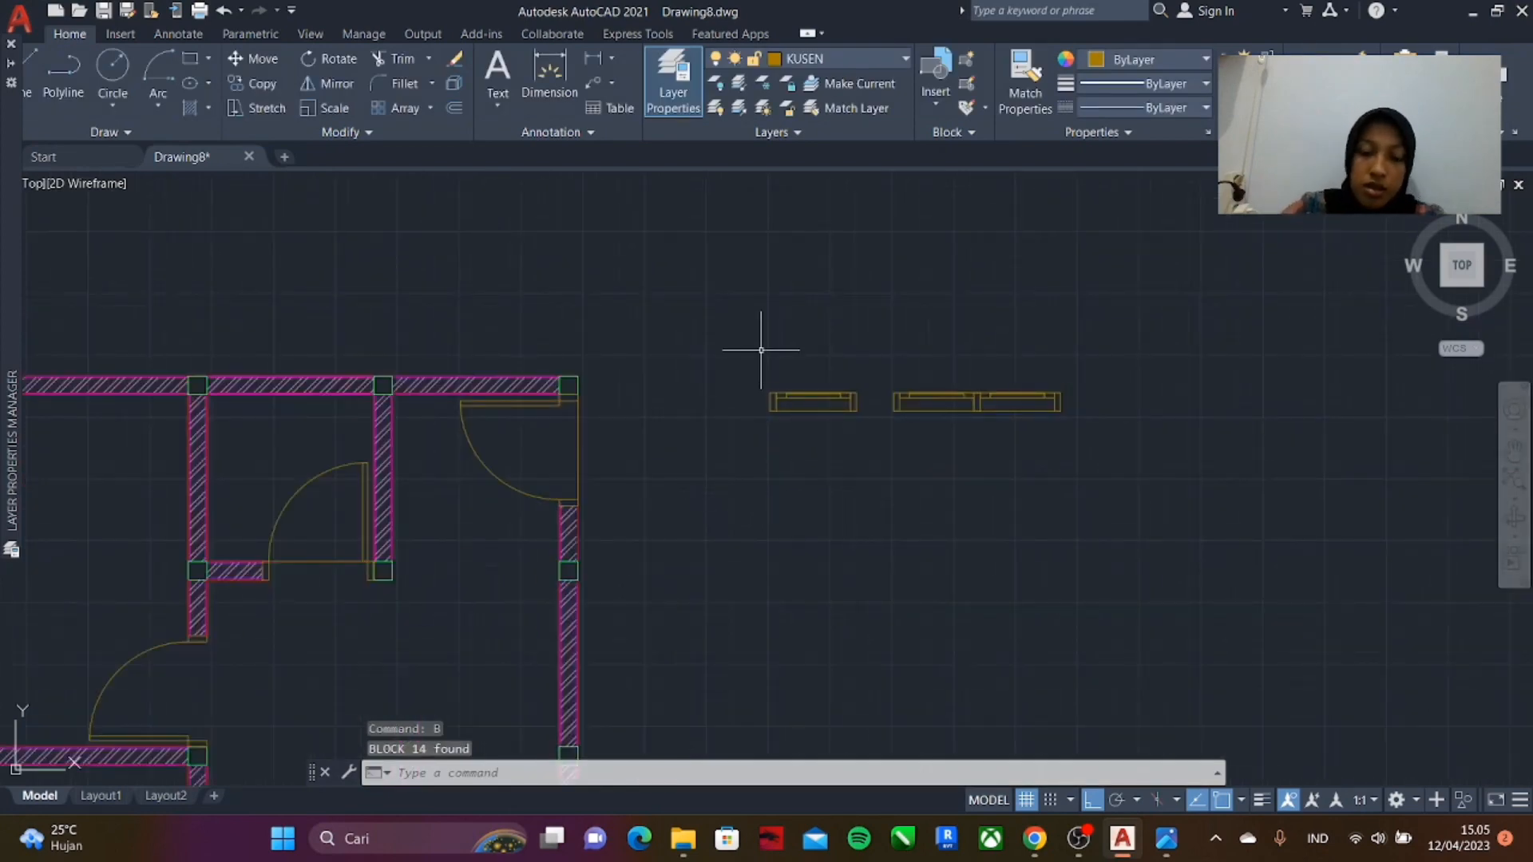
- Move the single window from the empty area beside the plan into the building's top wall
type("ct o")
key("Return")
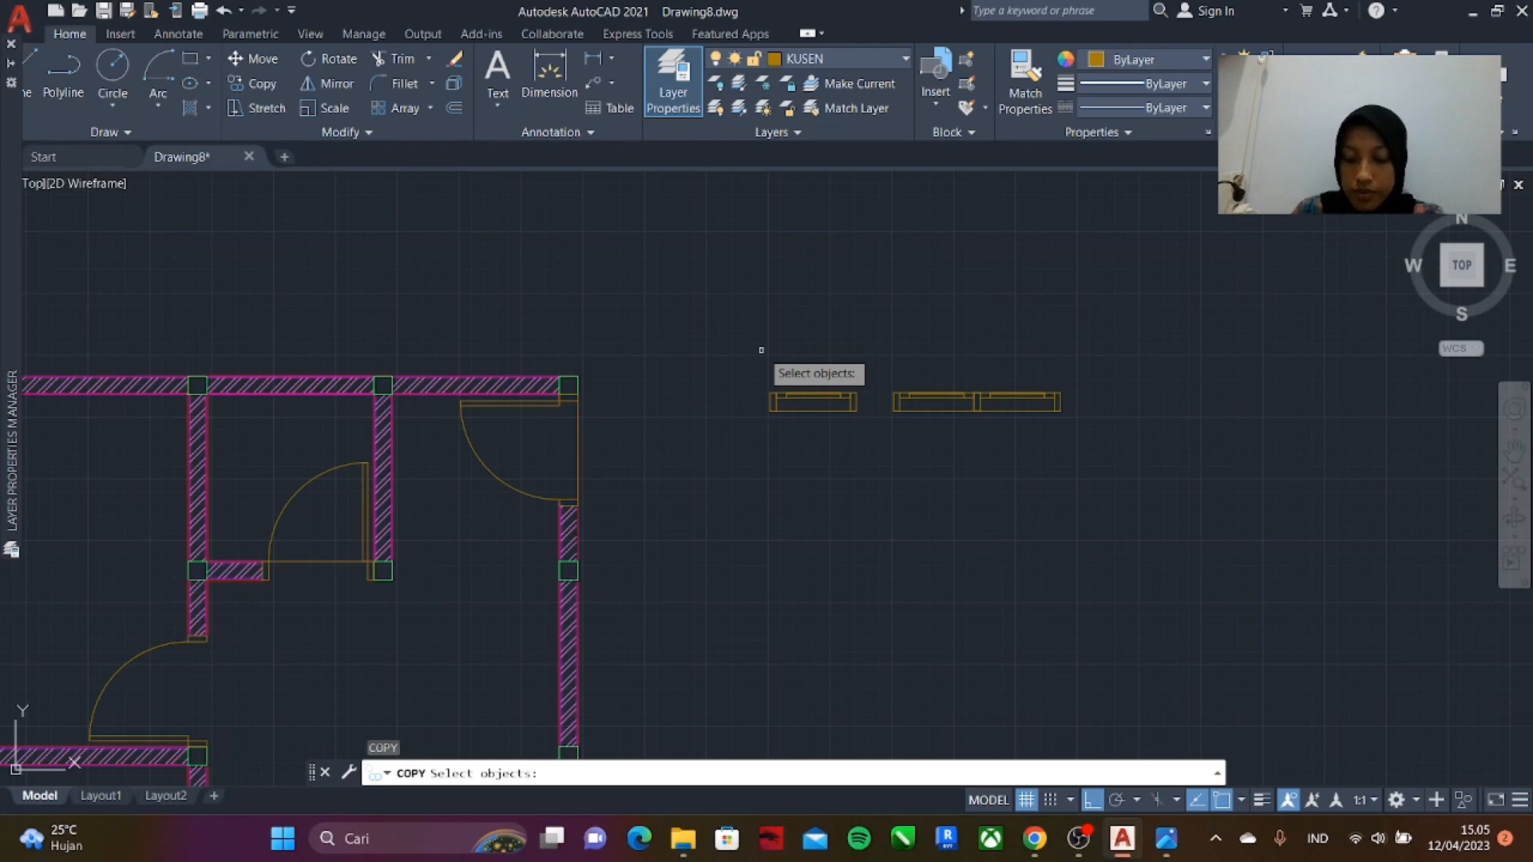
type("m")
key("Return")
scroll(762, 393, "up", 5)
left_click(969, 395)
scroll(998, 457, "down", 5)
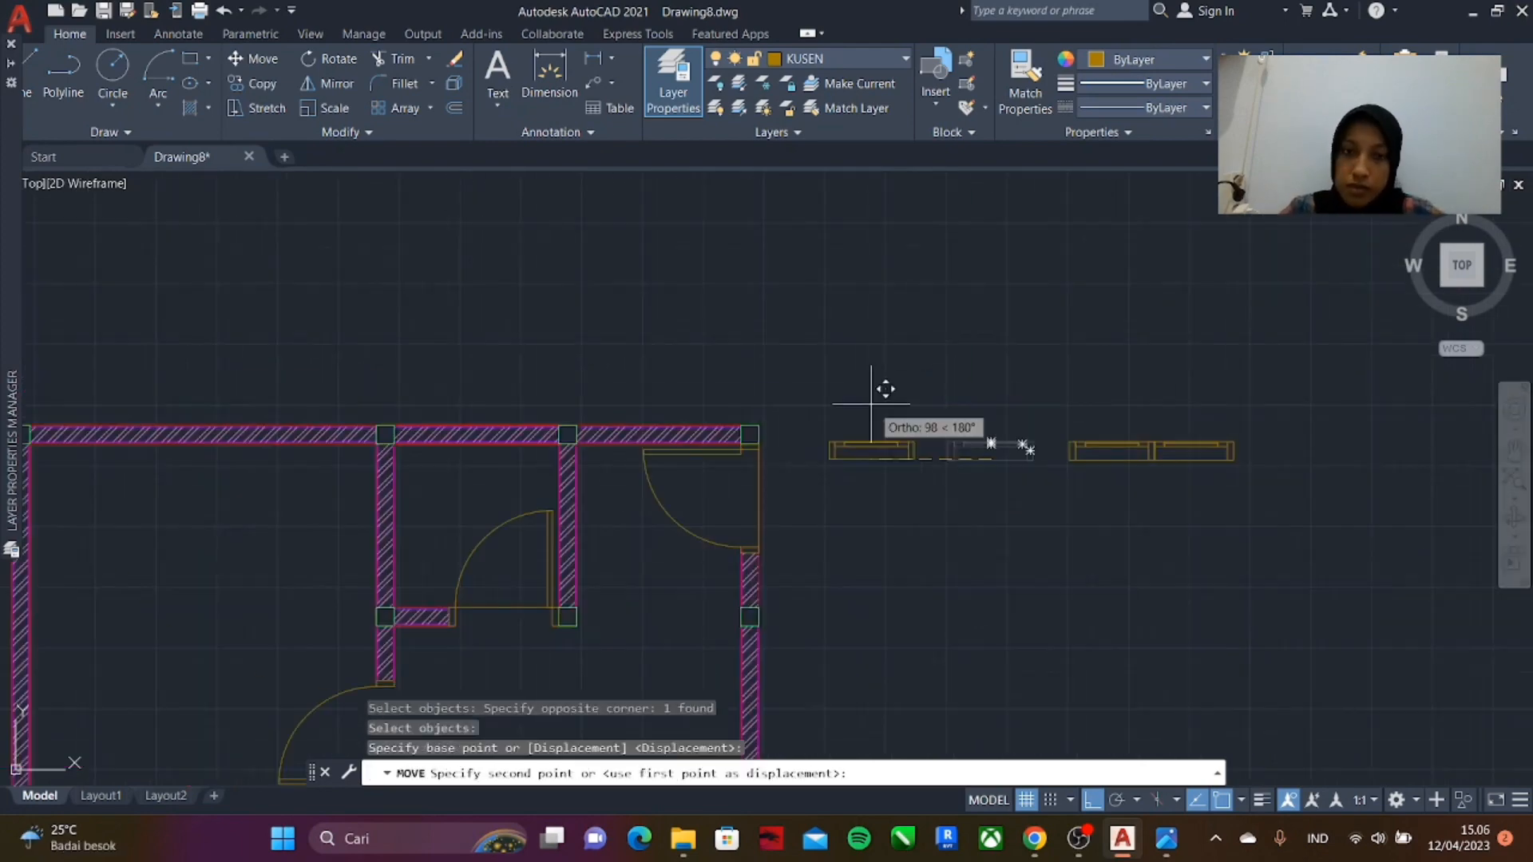
scroll(659, 442, "up", 9)
left_click(660, 189)
scroll(804, 422, "down", 12)
scroll(804, 416, "up", 4)
- Copy the single window to the midpoint of the adjoining top-wall section and onto the building's right outer wall
left_click(832, 417)
type("co")
key("Return")
left_click(647, 484)
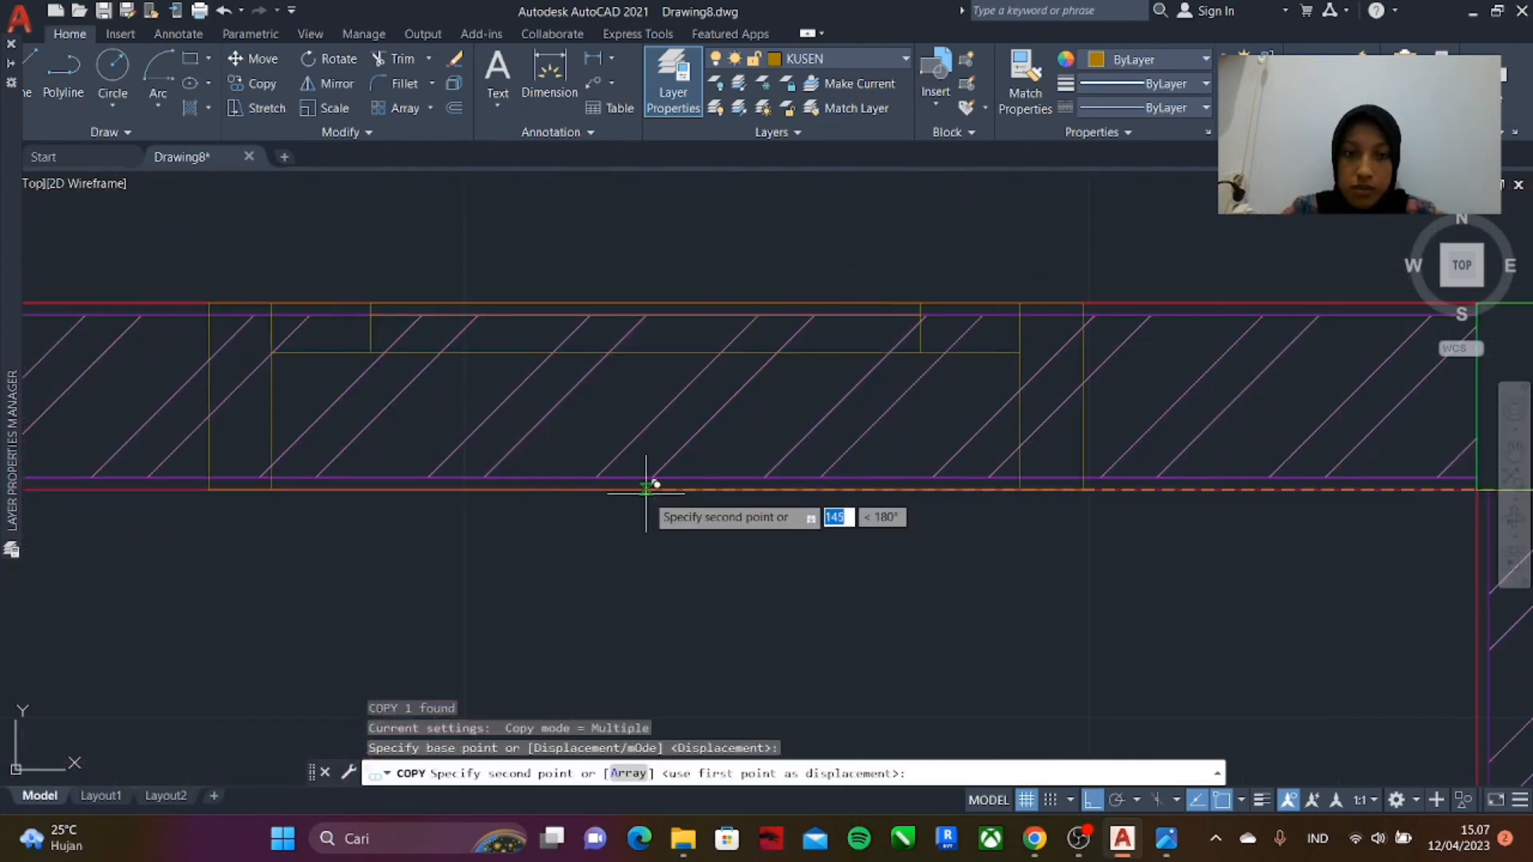
left_click(739, 479)
left_click(1030, 530)
key("Escape")
- Rotate the window copy on the right outer wall a quarter turn clockwise about its base midpoint
type("ro")
left_click(969, 530)
left_click(1029, 530)
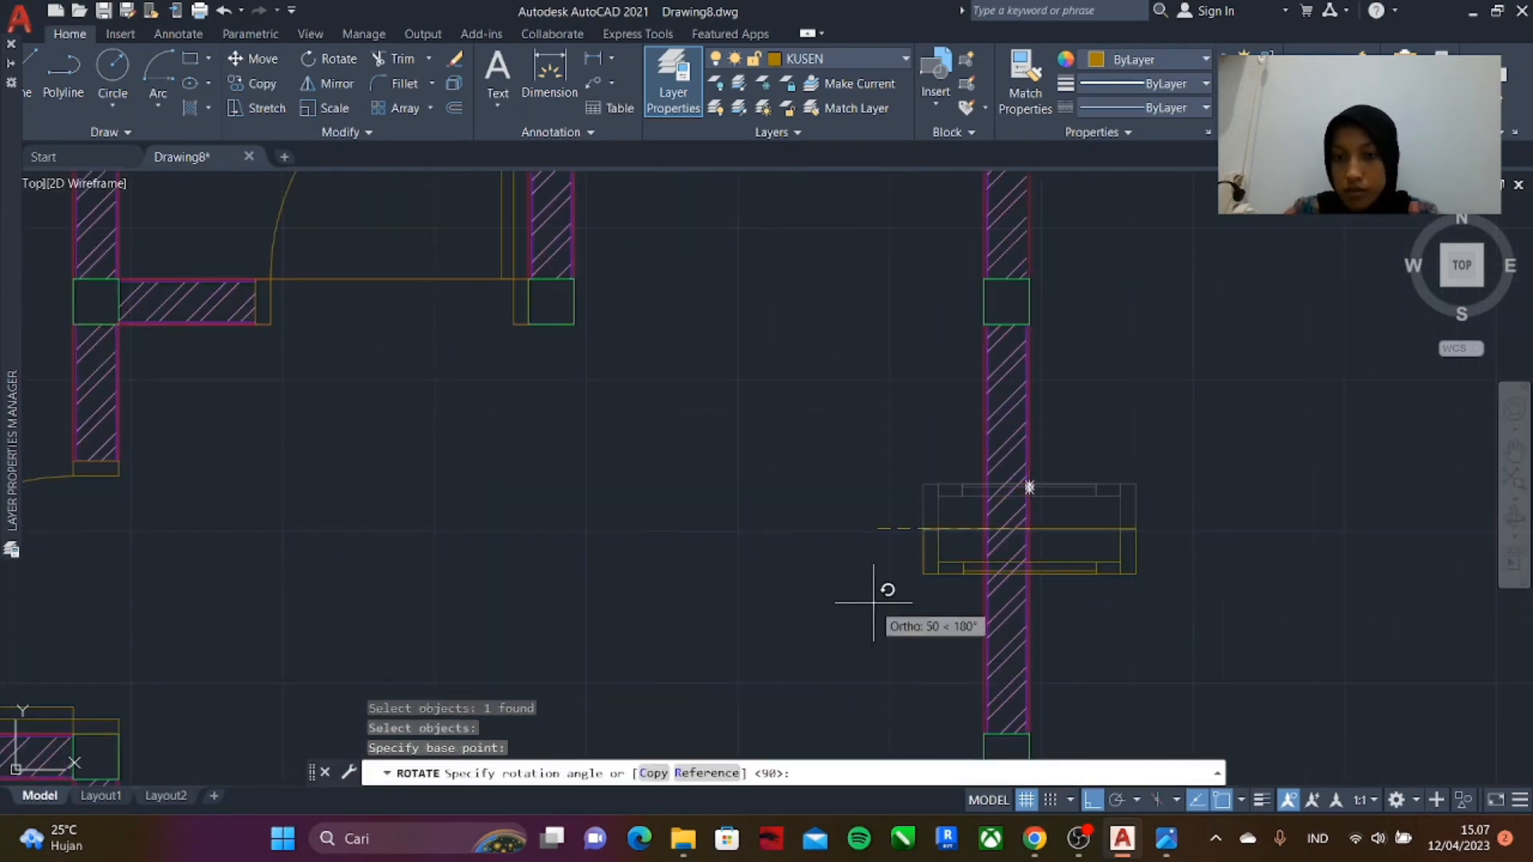
left_click(1016, 640)
- Move the rotated single window into the right outer wall so its frame lines up with the wall's faces
type("m")
left_click(1060, 631)
scroll(1008, 631, "up", 6)
left_click(1008, 630)
left_click(712, 634)
scroll(723, 559, "down", 3)
type("m")
left_click(732, 445)
key("Return")
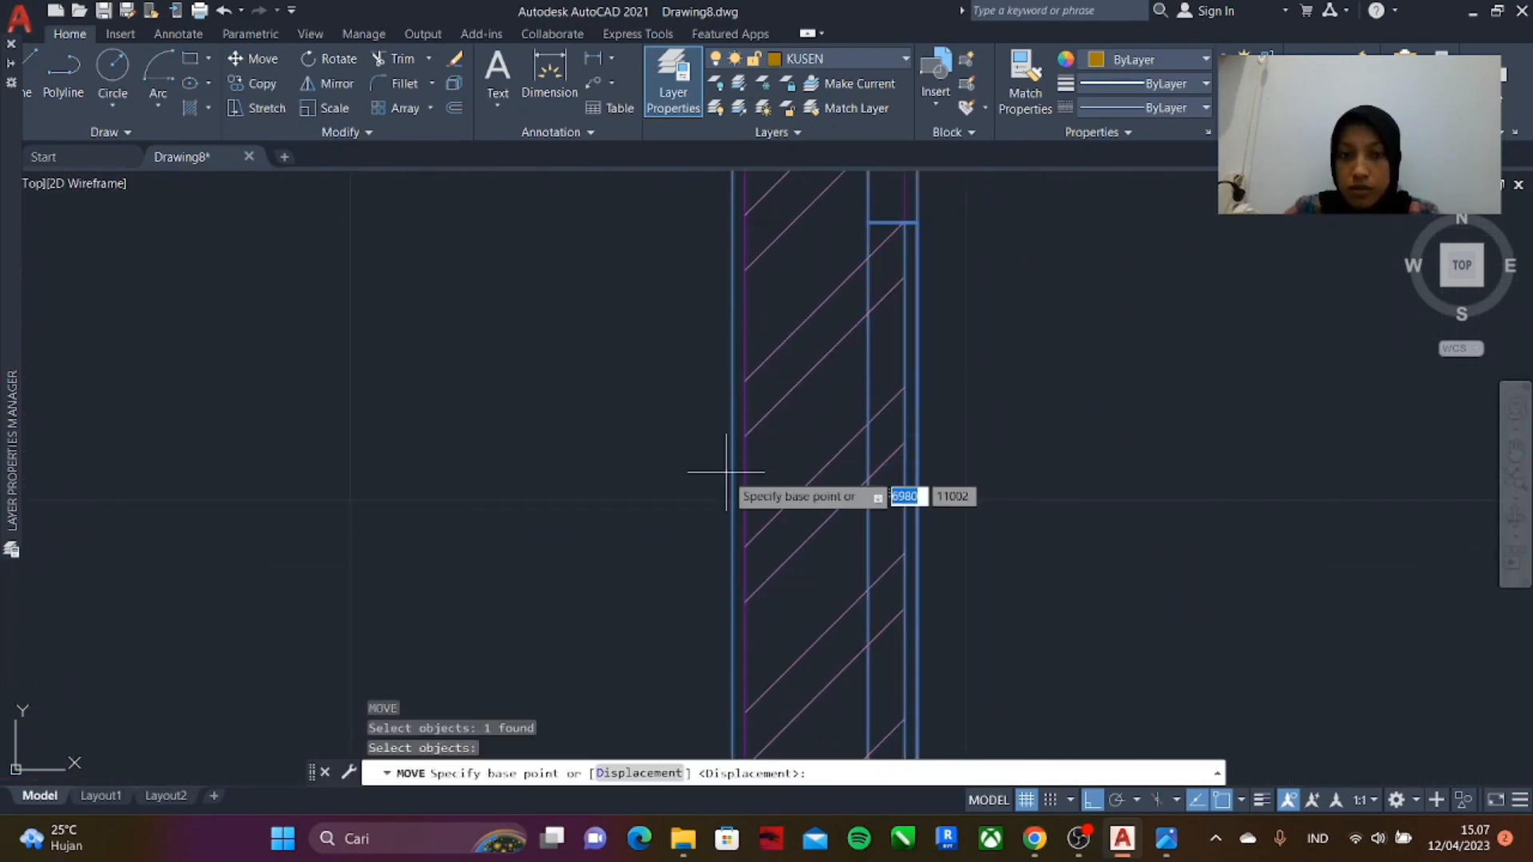
left_click(733, 489)
left_click(746, 558)
- Copy the double window to the large room's top, left and bottom walls and to the midpoint of the right outer wall's lower section
scroll(837, 379, "down", 12)
scroll(852, 373, "down", 3)
scroll(974, 299, "up", 7)
type("co")
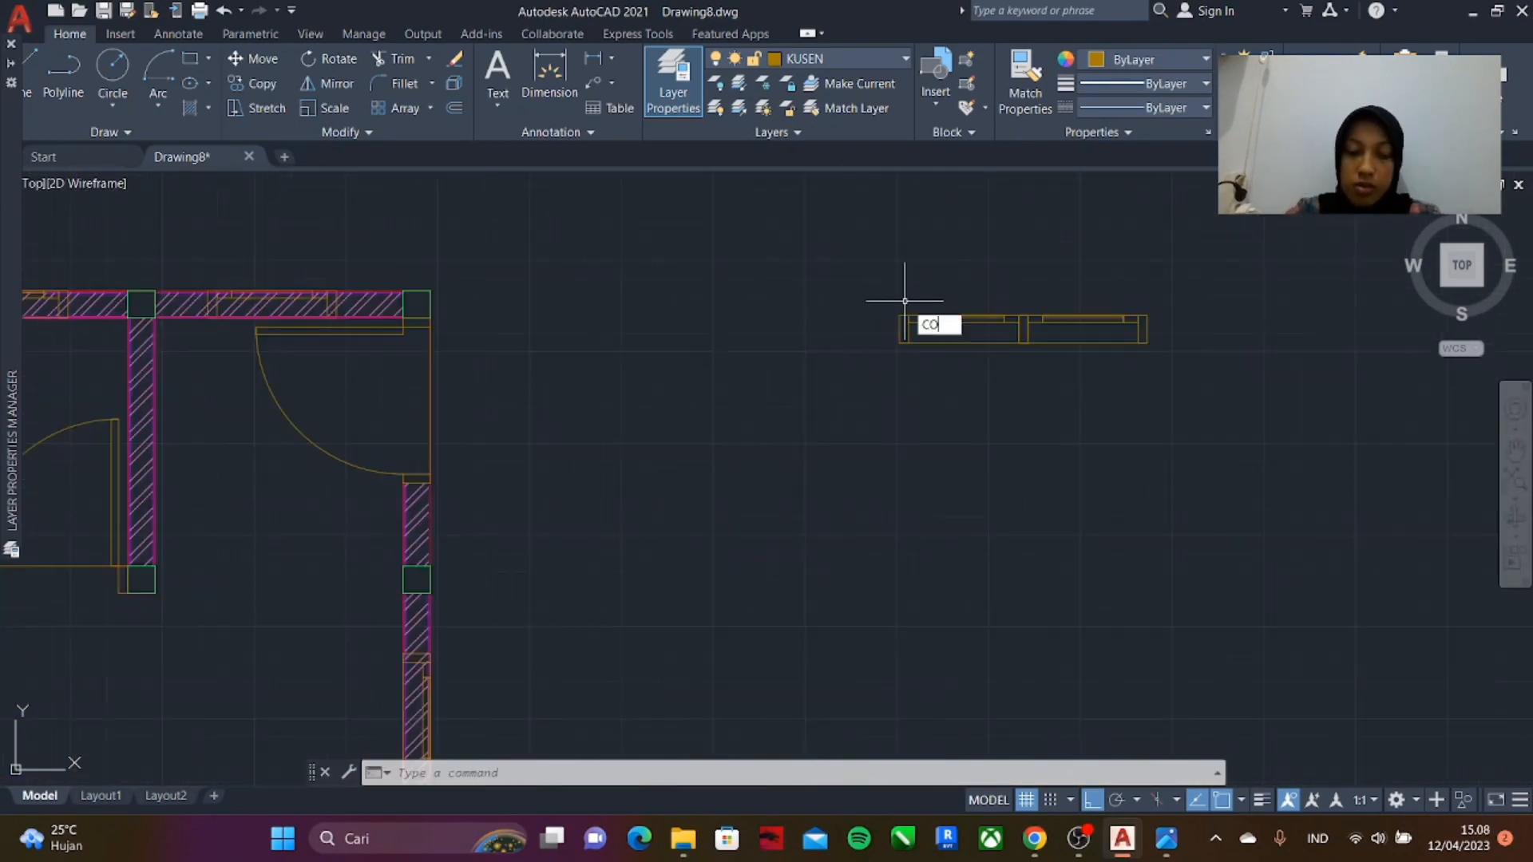
key("Return")
left_click(904, 318)
left_click(1023, 345)
scroll(1026, 344, "down", 9)
scroll(870, 342, "up", 15)
left_click(890, 355)
scroll(890, 355, "down", 9)
left_click(902, 511)
left_click(934, 511)
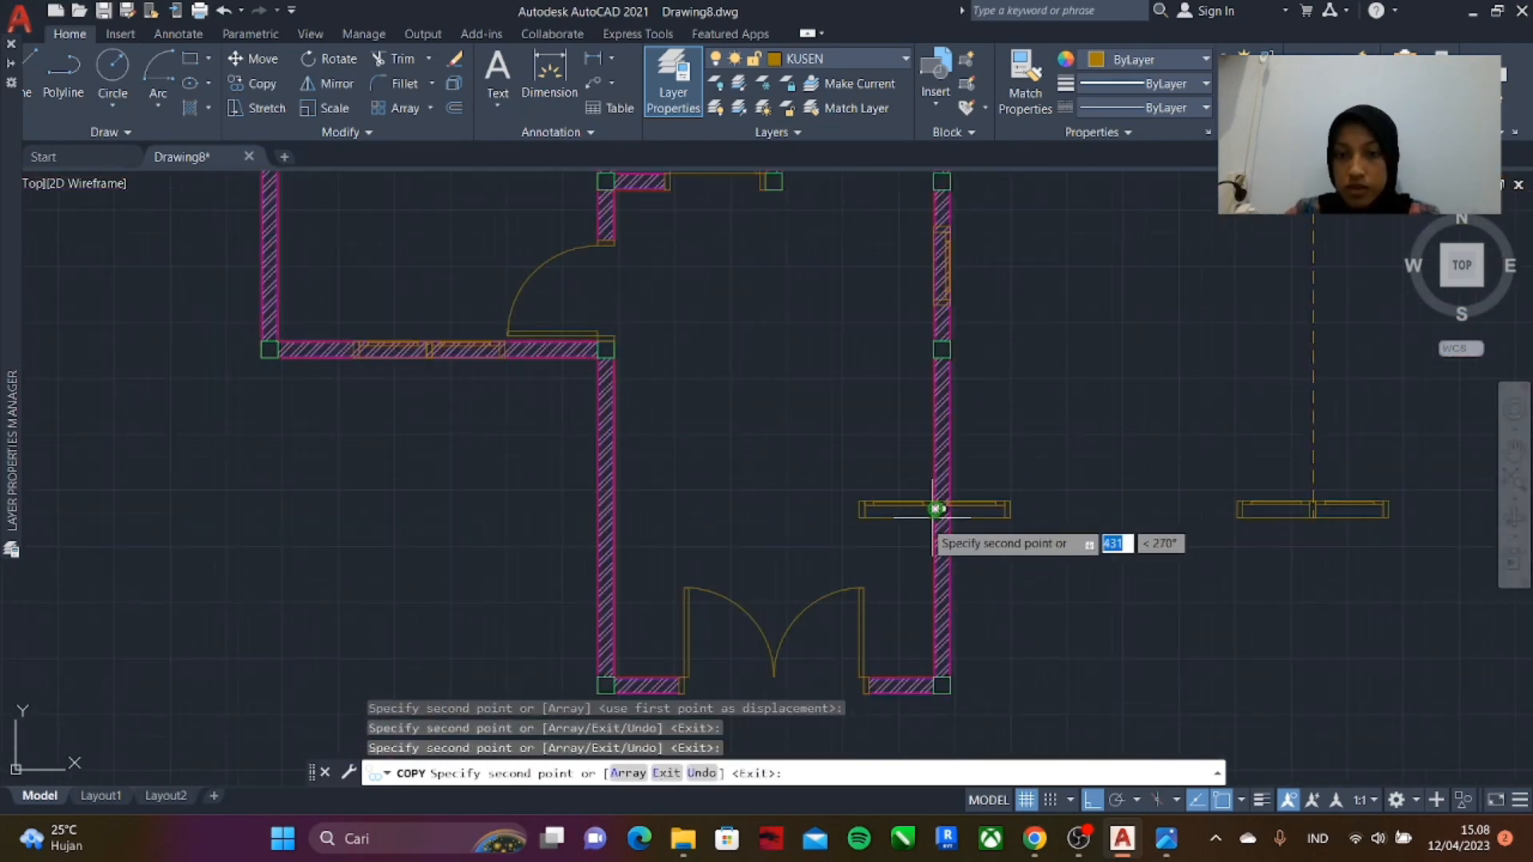
left_click(568, 356)
key("Escape")
- Rotate the double window copy on the left outer wall a quarter turn counterclockwise so its sashes face outward
type("ro")
key("Return")
left_click(360, 422)
key("Return")
left_click(603, 482)
left_click(601, 383)
- Move the rotated double window on the left outer wall so its frame sits flush with the wall's faces
scroll(592, 439, "up", 8)
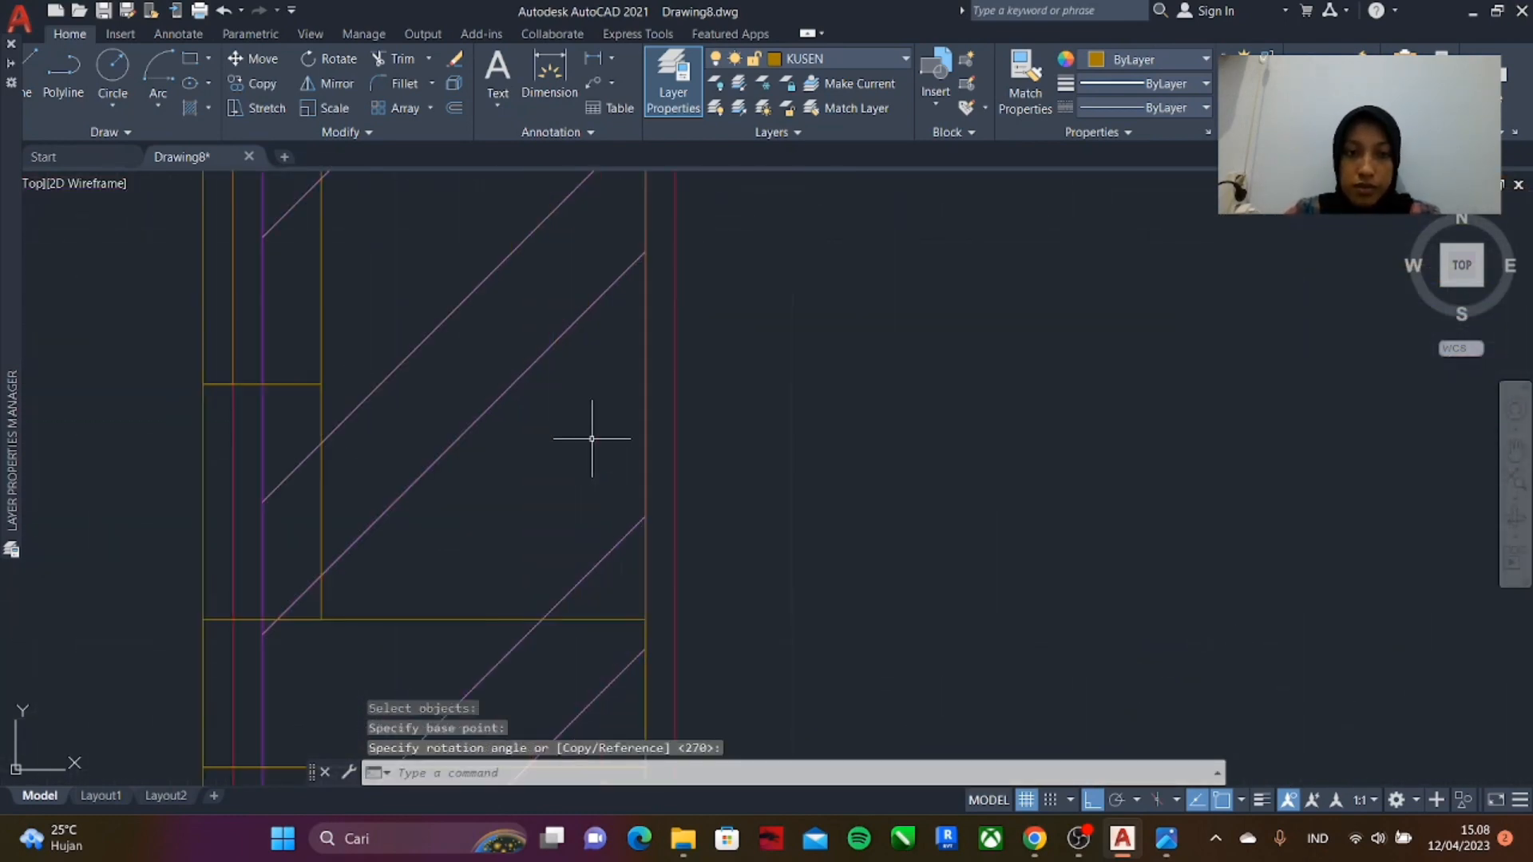
type("m")
left_click(624, 484)
scroll(641, 486, "up", 6)
left_click(640, 537)
scroll(649, 474, "up", 5)
- Try to rotate the double window in the large room's bottom wall about its base midpoint
type("ro")
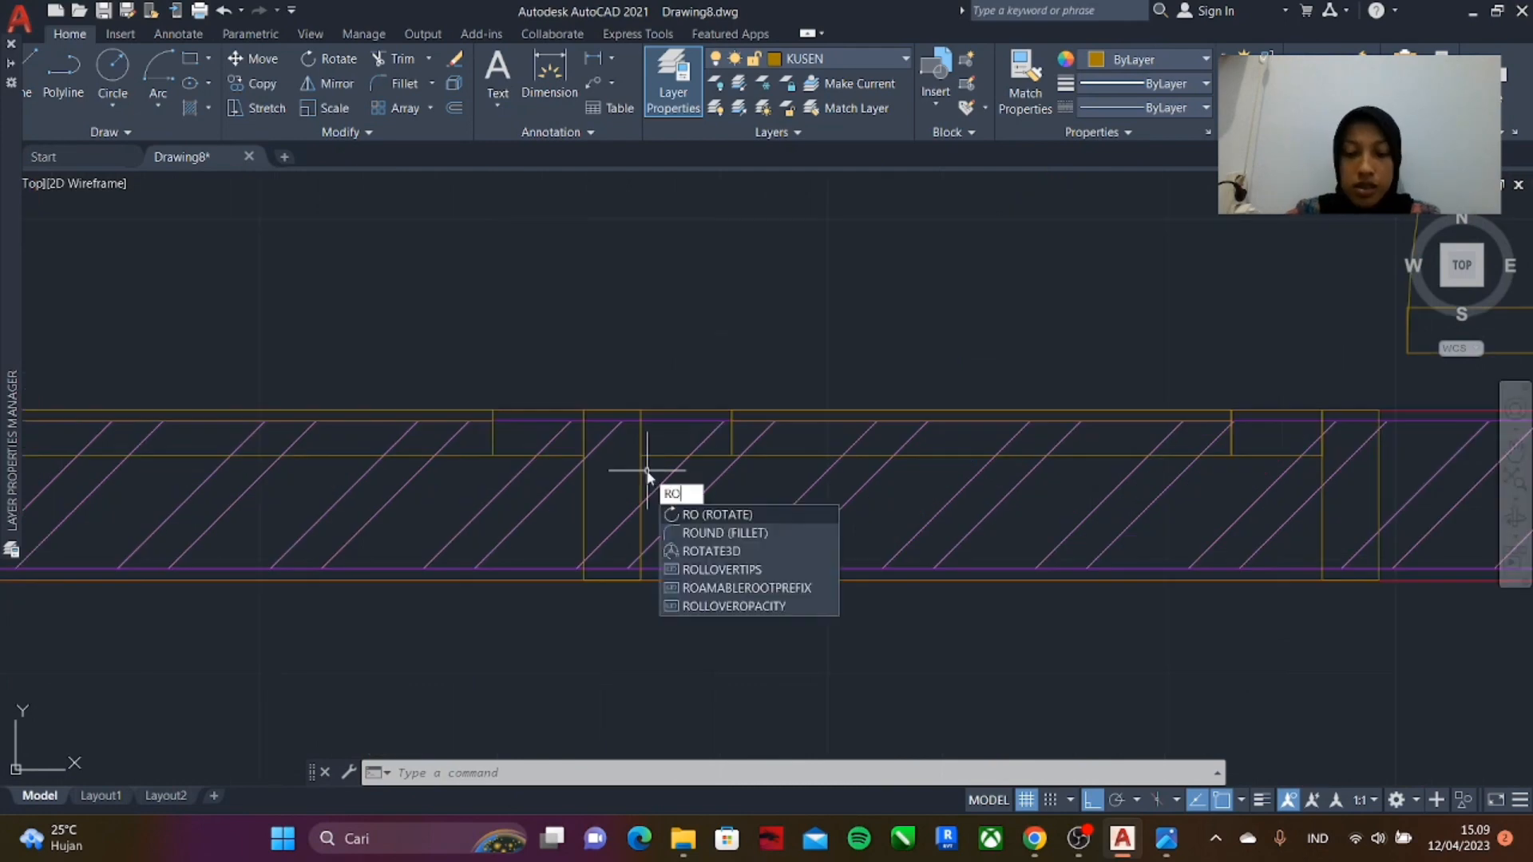
key("Return")
left_click(641, 476)
left_click(613, 580)
left_click(460, 455)
key("ctrl+z")
- Mirror the double window in the large room's bottom wall about the wall's horizontal centreline, erasing the source object
type("mi")
key("Return")
left_click(613, 581)
key("Return")
left_click(613, 496)
scroll(612, 496, "down", 8)
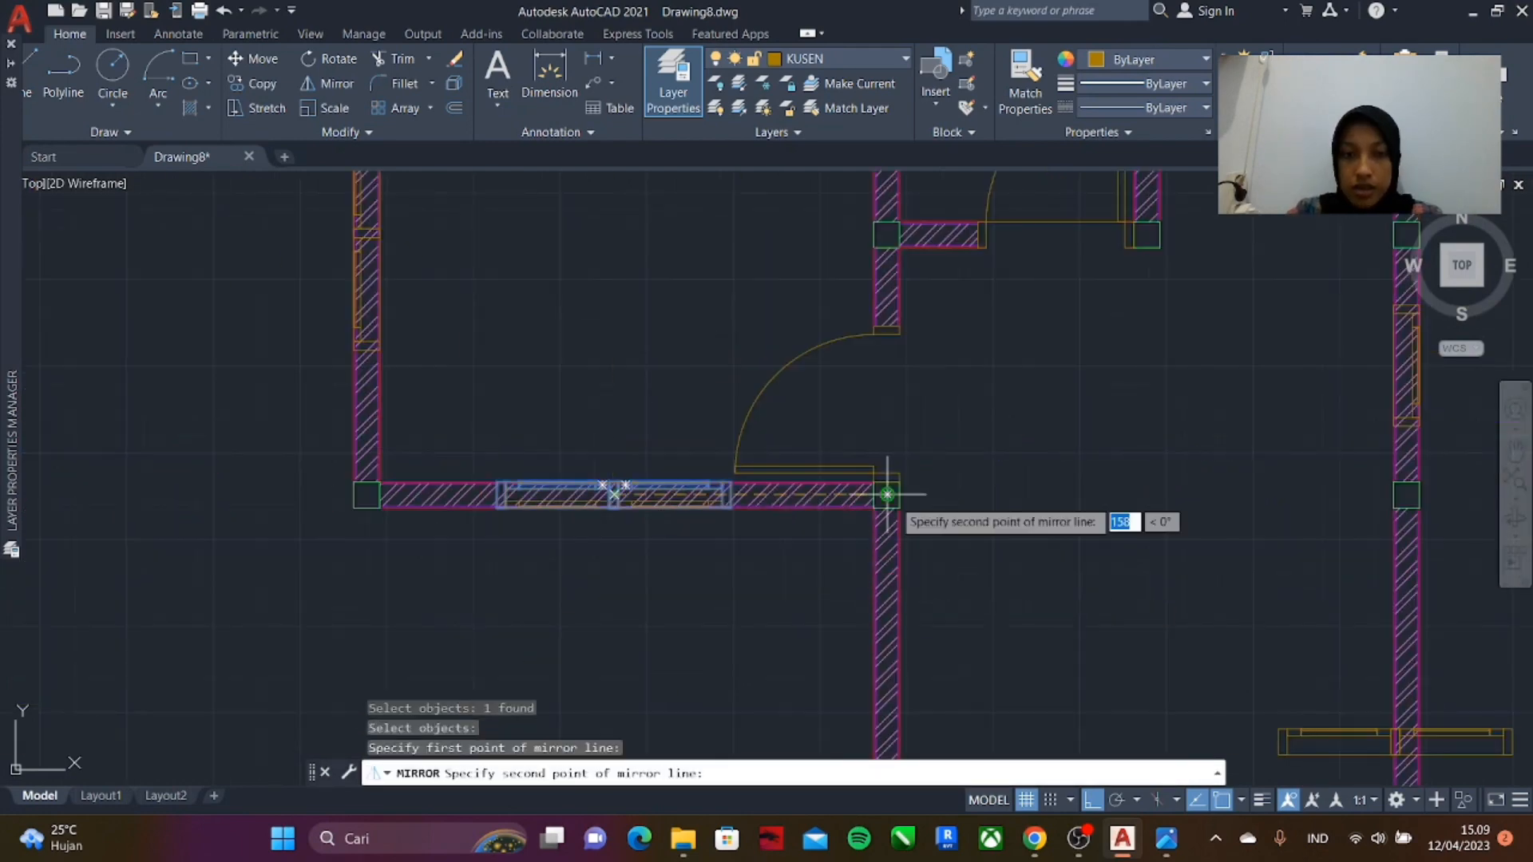
left_click(886, 494)
type("y")
- Try to rotate the double window copy on the right outer wall
left_click(814, 521)
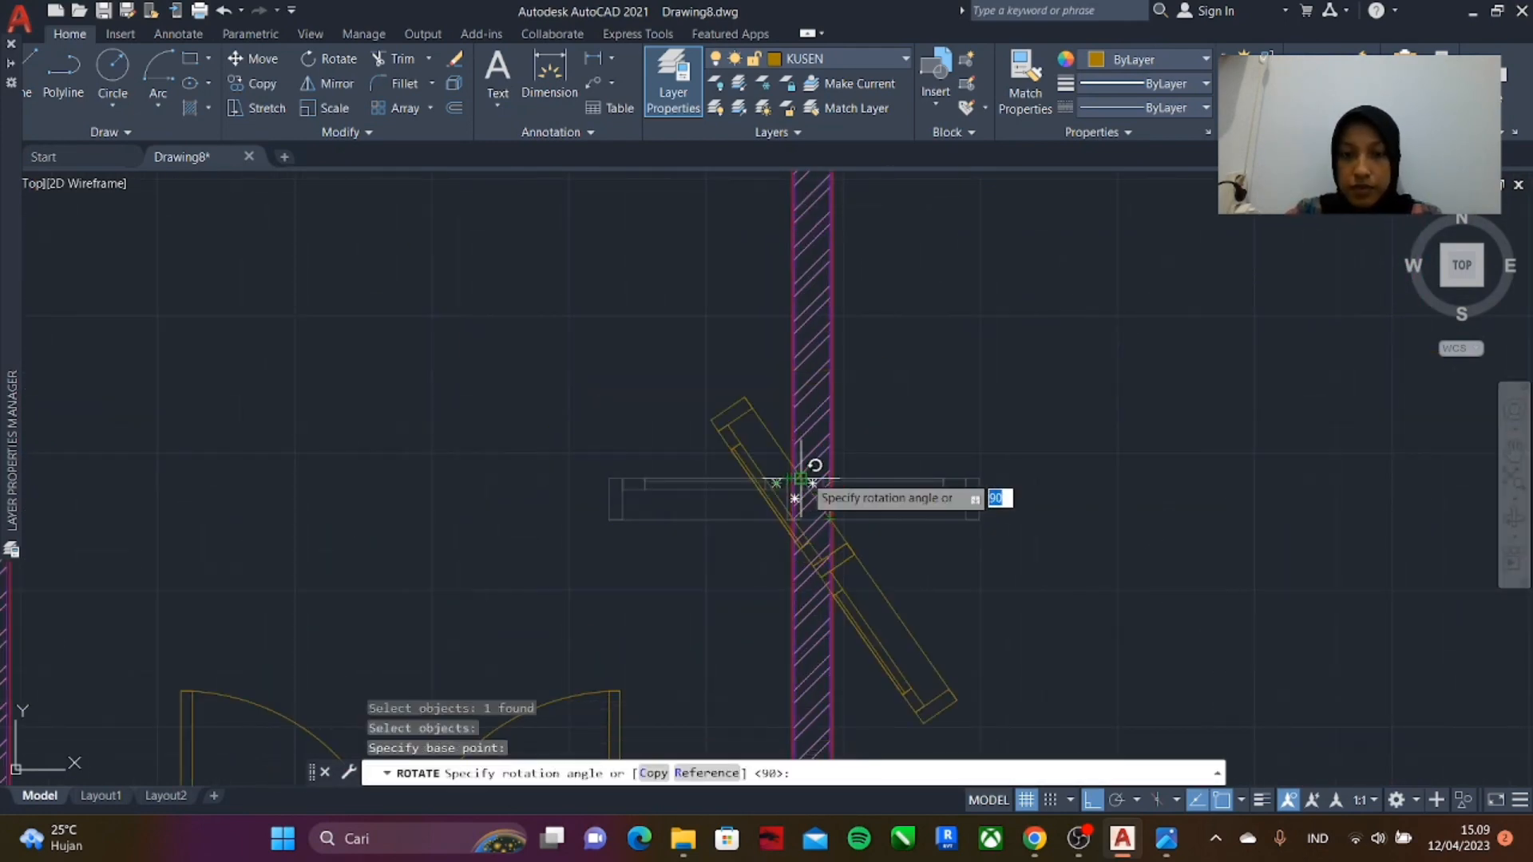
left_click(817, 530)
key("ctrl+z")
- Rotate the double window copy on the right outer wall a quarter turn clockwise so its sashes face outward
scroll(840, 532, "up", 4)
type("ro")
left_click(722, 442)
left_click(739, 551)
- Move the rotated double window into the right outer wall and align its inner edge with the wall's inner face
type("m")
left_click(776, 440)
key("Return")
left_click(780, 441)
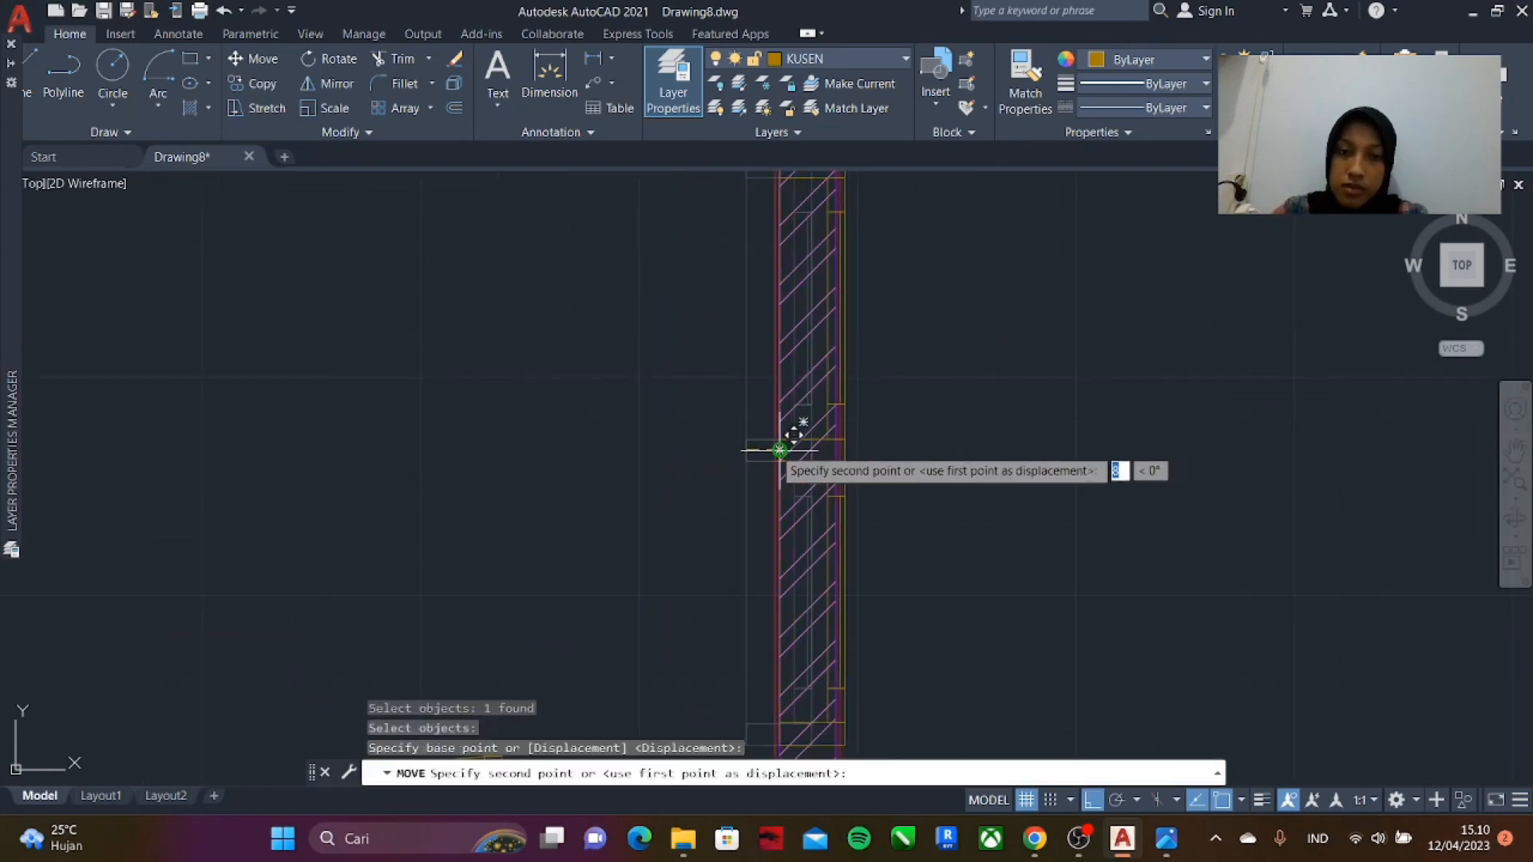
scroll(799, 447, "up", 5)
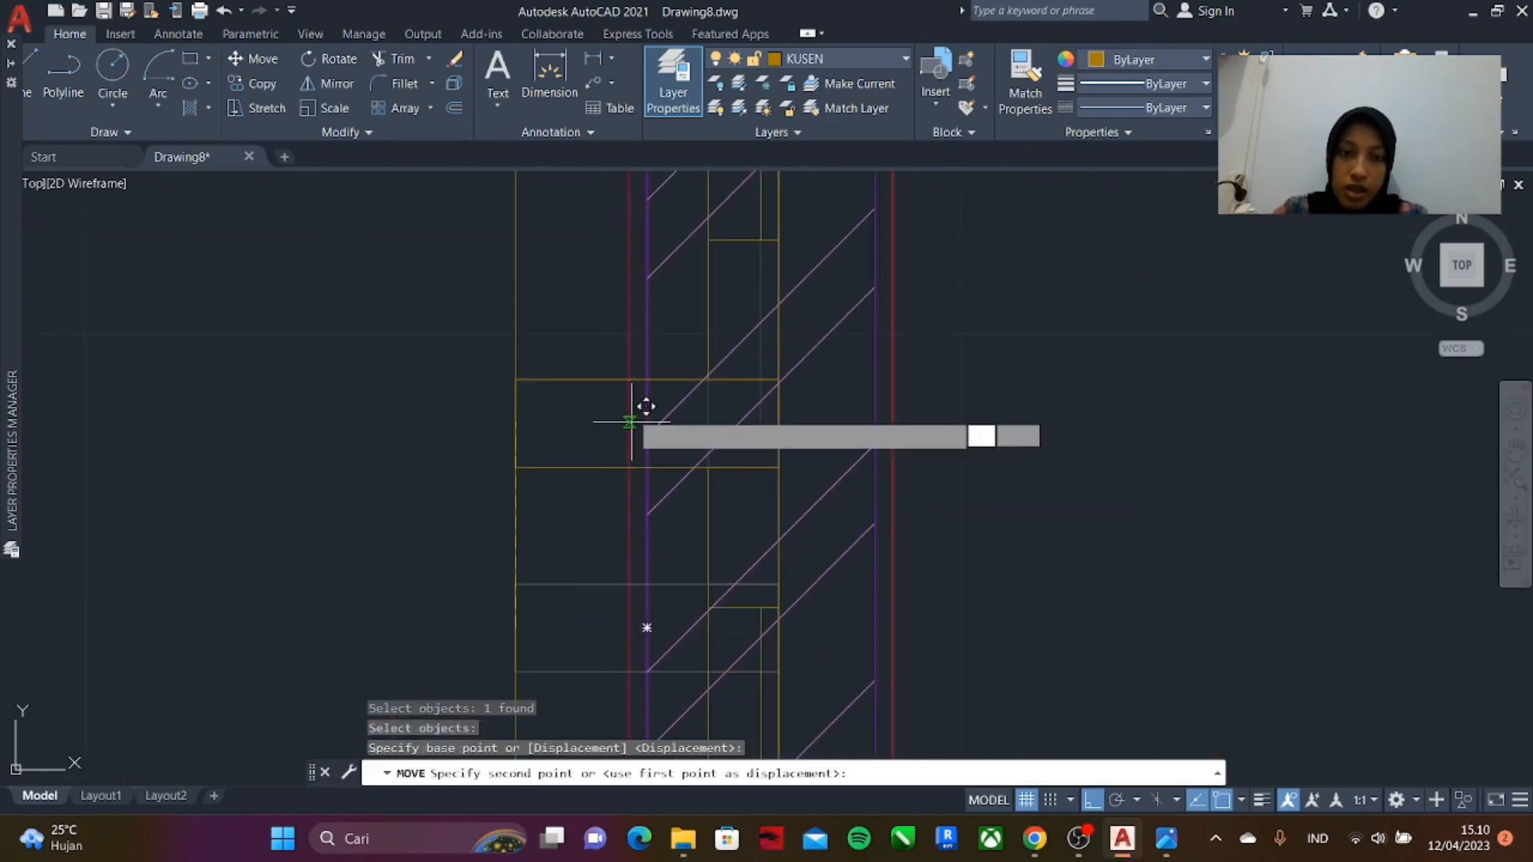
scroll(644, 418, "down", 3)
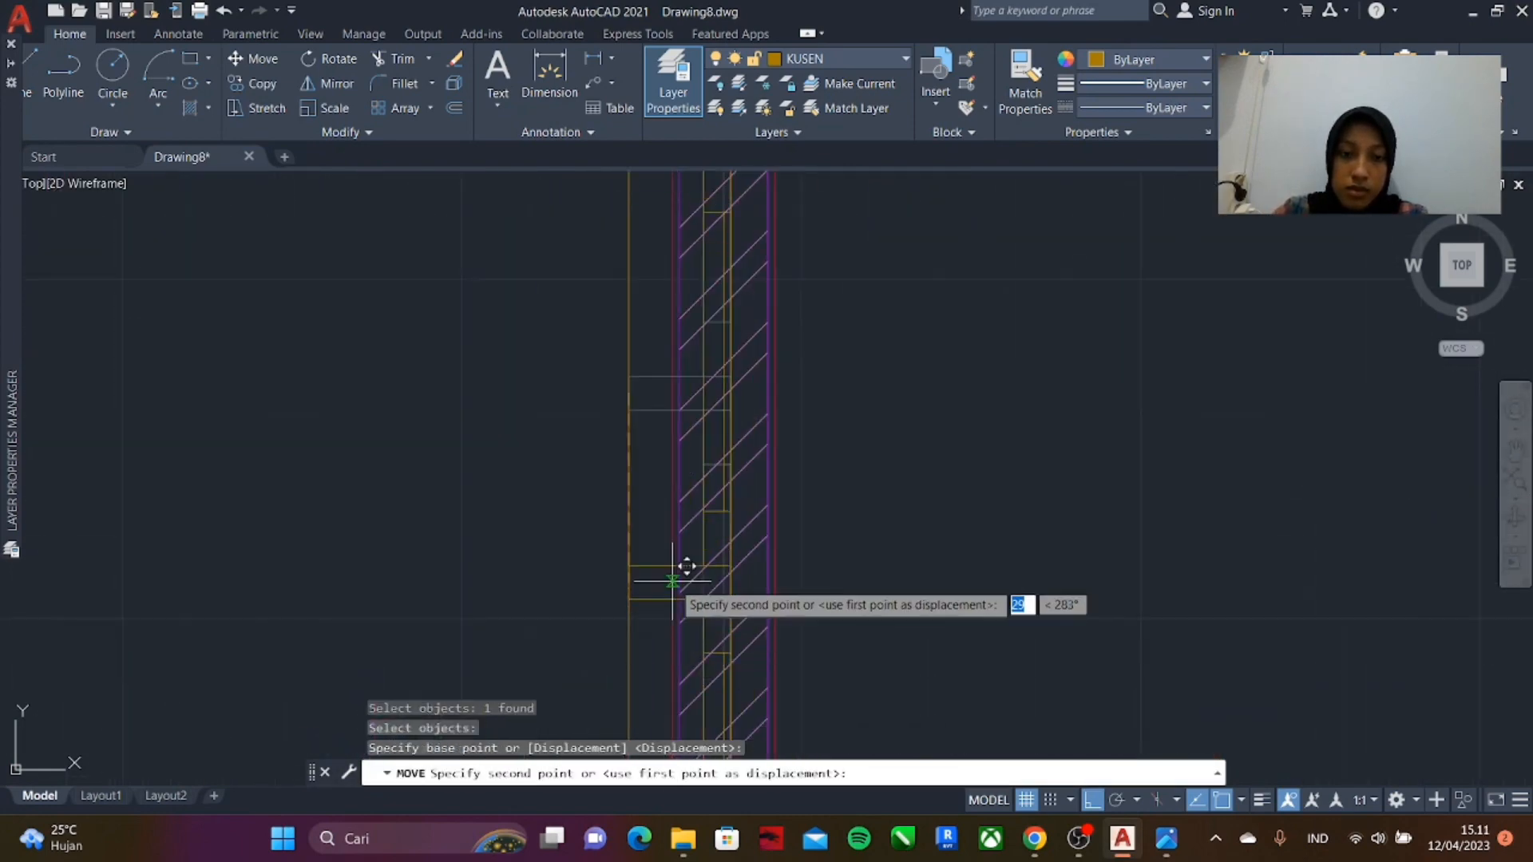
scroll(685, 421, "up", 3)
scroll(684, 479, "down", 5)
scroll(694, 631, "up", 5)
left_click(680, 644)
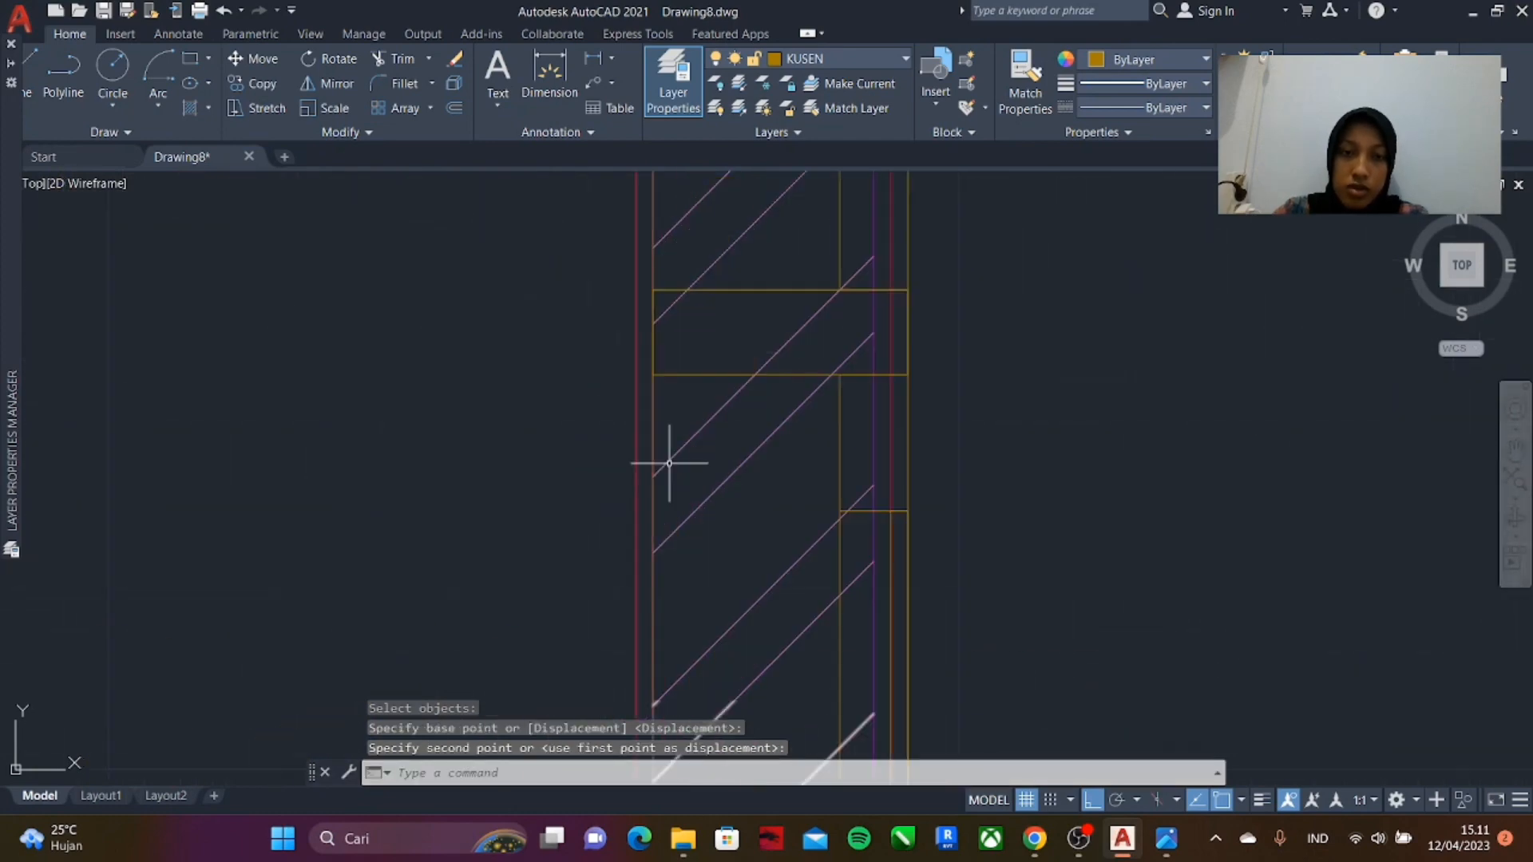
left_click(655, 375)
left_click(637, 374)
- Try to copy the double window from the right outer wall to the opposite wall of the entrance room
scroll(708, 376, "down", 8)
type("co")
key("Return")
left_click(864, 434)
key("Return")
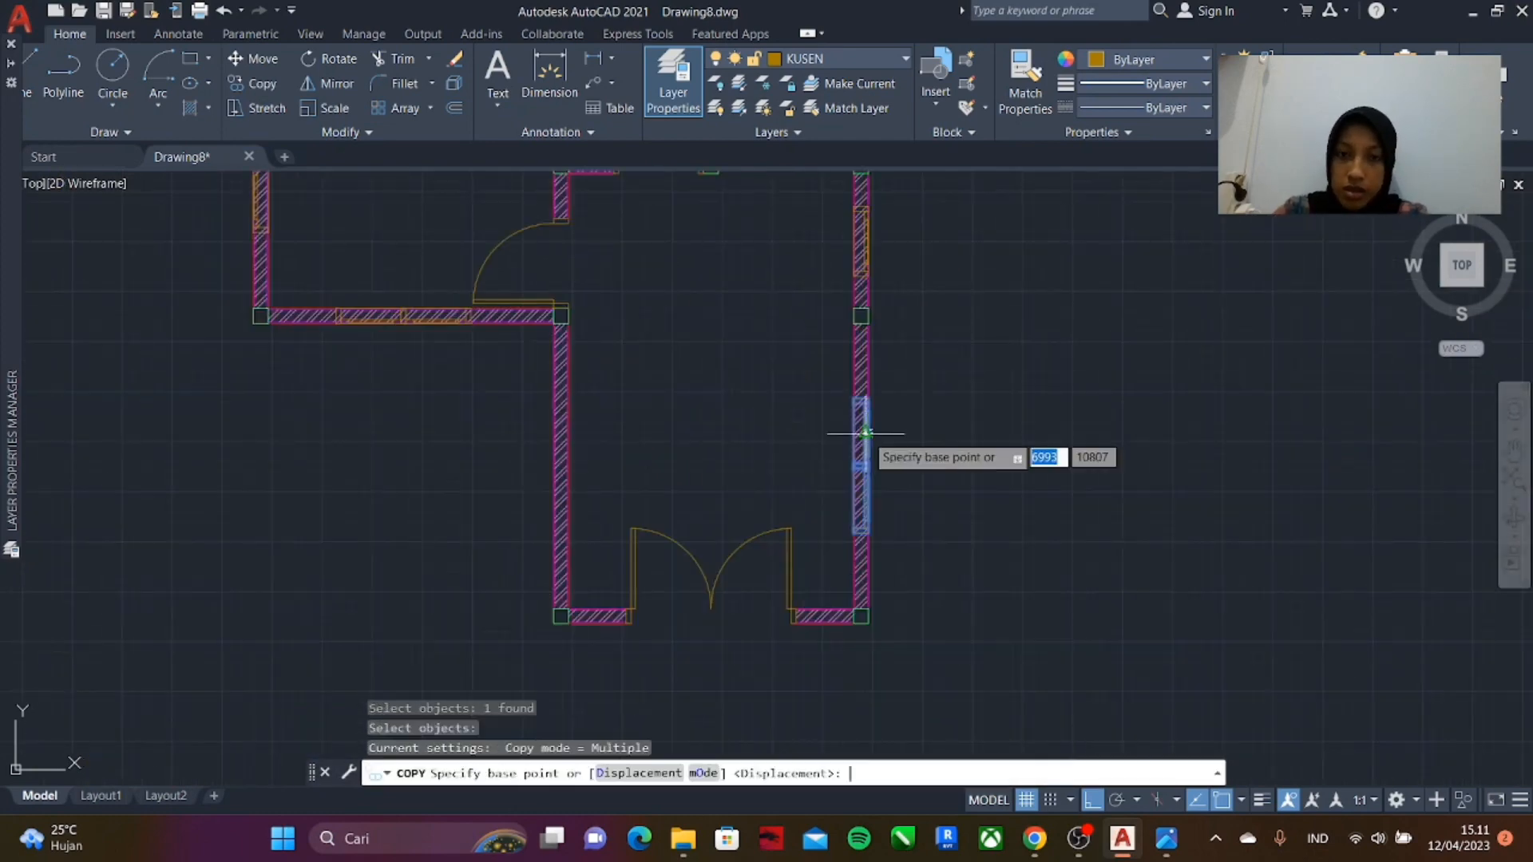
left_click(864, 401)
left_click(524, 375)
key("Escape")
key("ctrl+z")
key("ctrl+z")
- Try again to copy the double window to the opposite wall, using a corner of its centre mullion as base point
type("co")
key("Return")
left_click(683, 367)
key("Return")
left_click(683, 325)
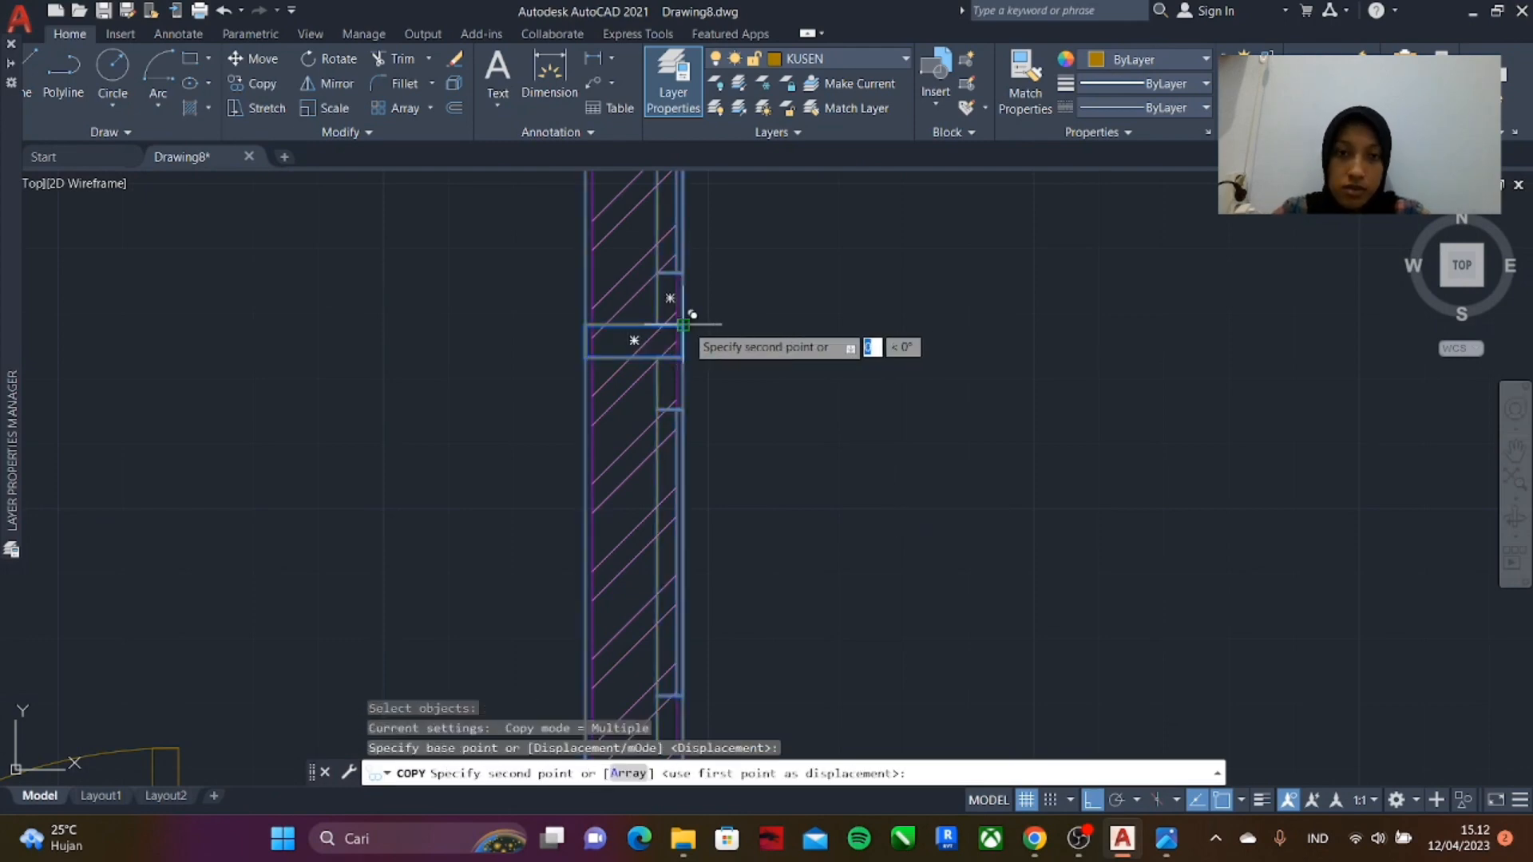
left_click(557, 284)
key("Escape")
key("ctrl+z")
key("ctrl+z")
key("ctrl+z")
- Copy the double window from the right outer wall into the entrance room's left wall, level with the original
type("co")
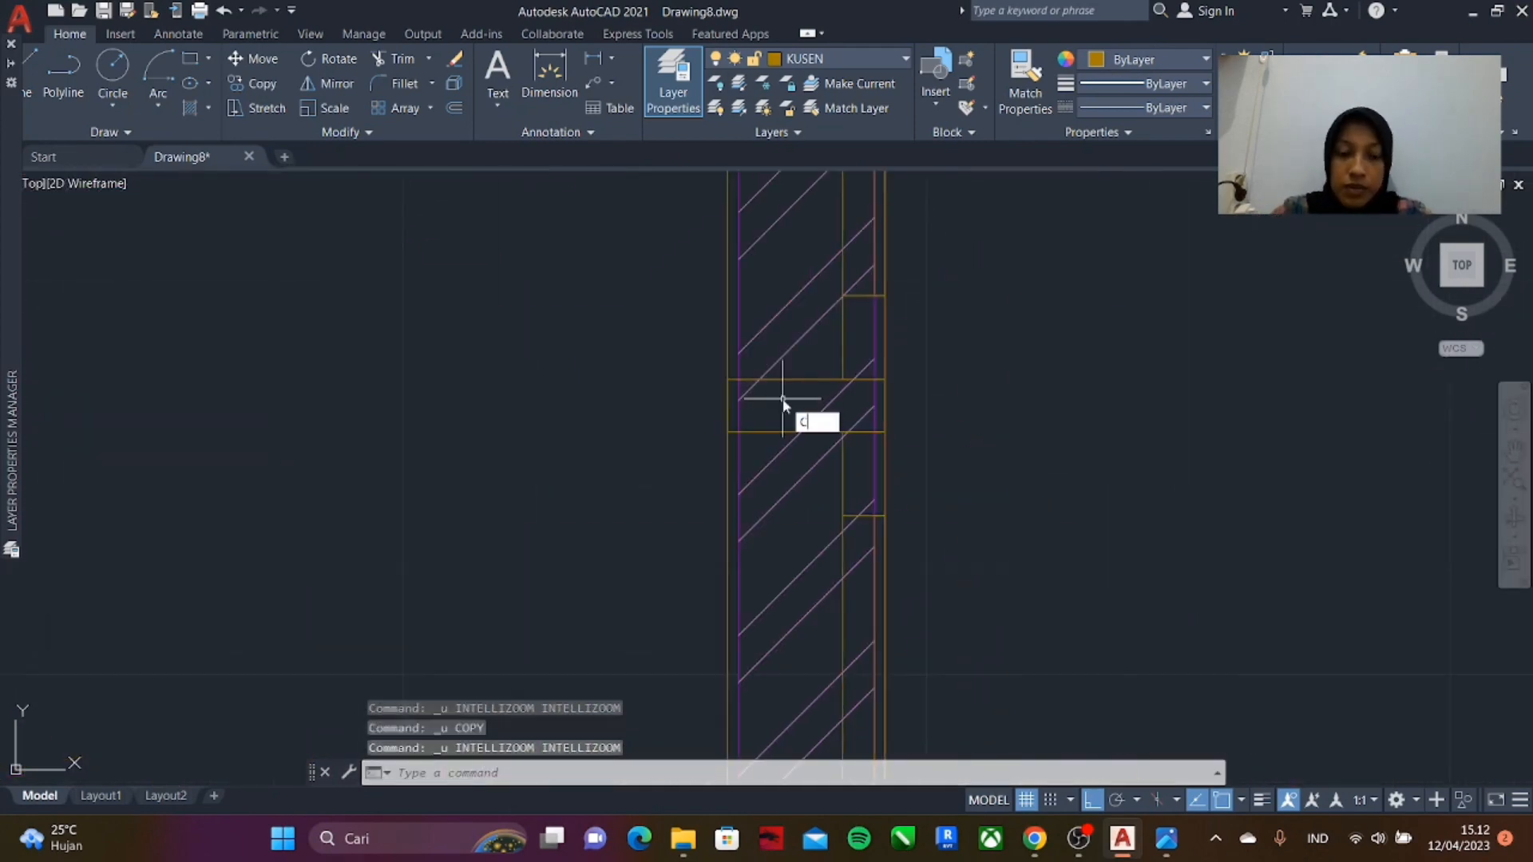
key("Return")
left_click(786, 414)
key("Return")
left_click(766, 415)
scroll(336, 421, "up", 10)
left_click(336, 421)
key("Escape")
scroll(479, 434, "down", 10)
key("Escape")
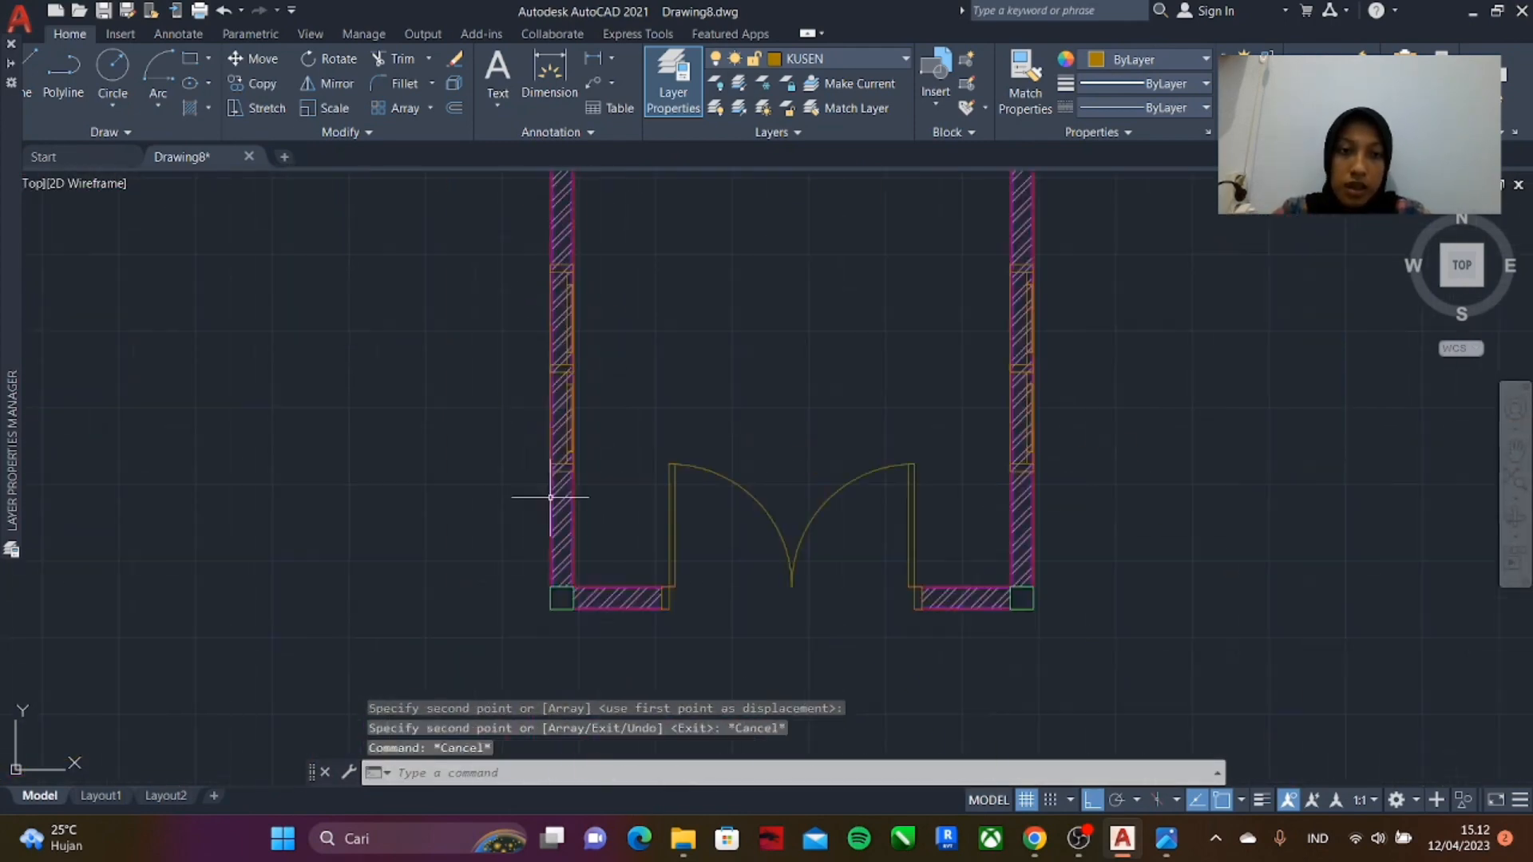
- Mirror the double window in the entrance room's left wall about the wall's vertical centreline so its sashes face outward
type("mi")
key("Return")
left_click(595, 475)
key("Return")
left_click(593, 470)
scroll(630, 535, "down", 7)
scroll(628, 474, "up", 7)
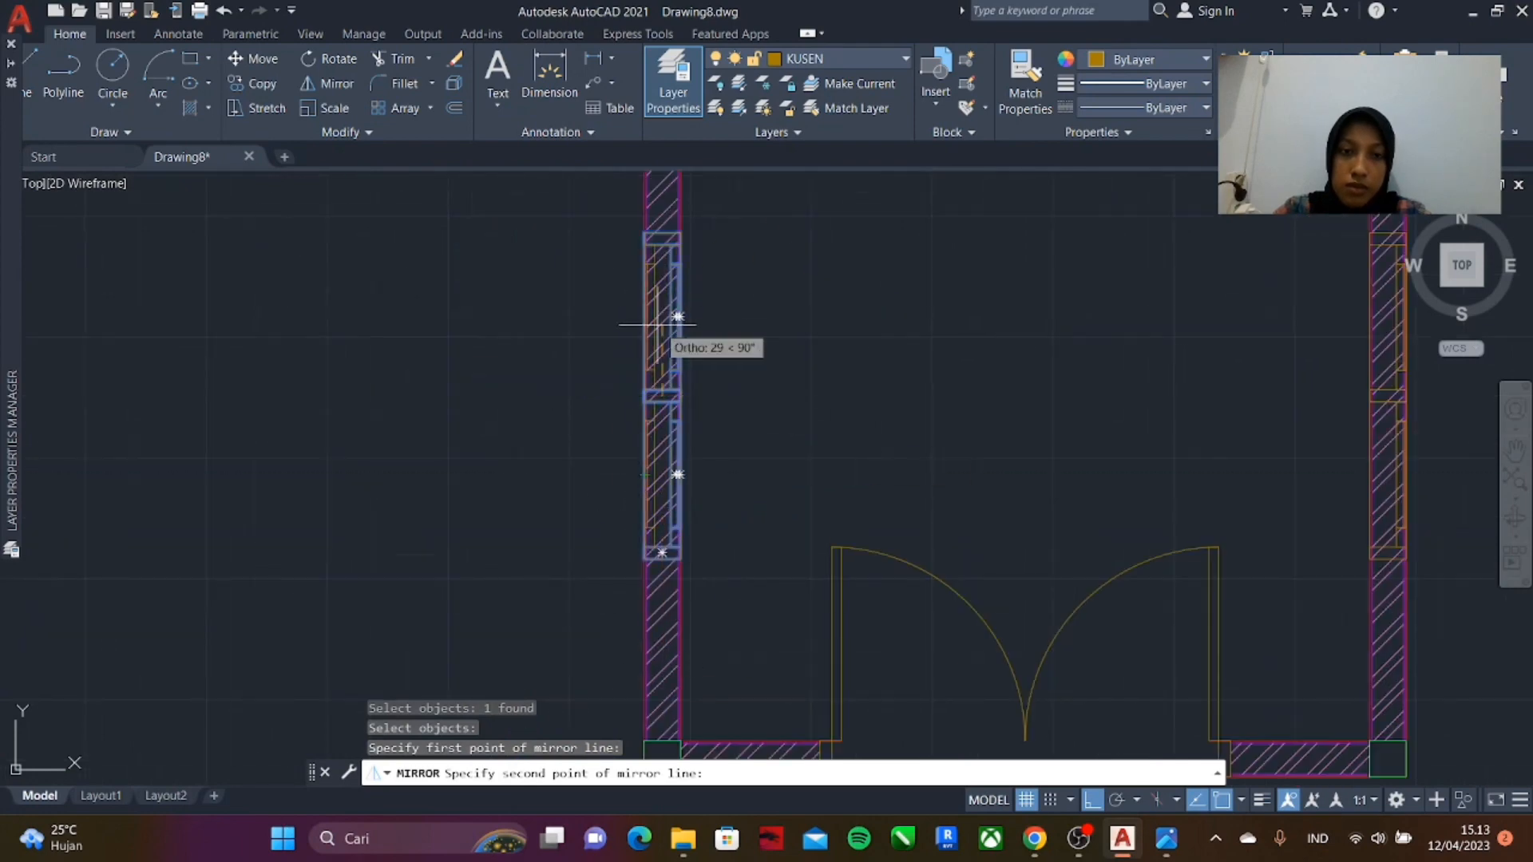
left_click(650, 178)
key("Return")
scroll(602, 281, "up", 5)
scroll(564, 353, "down", 10)
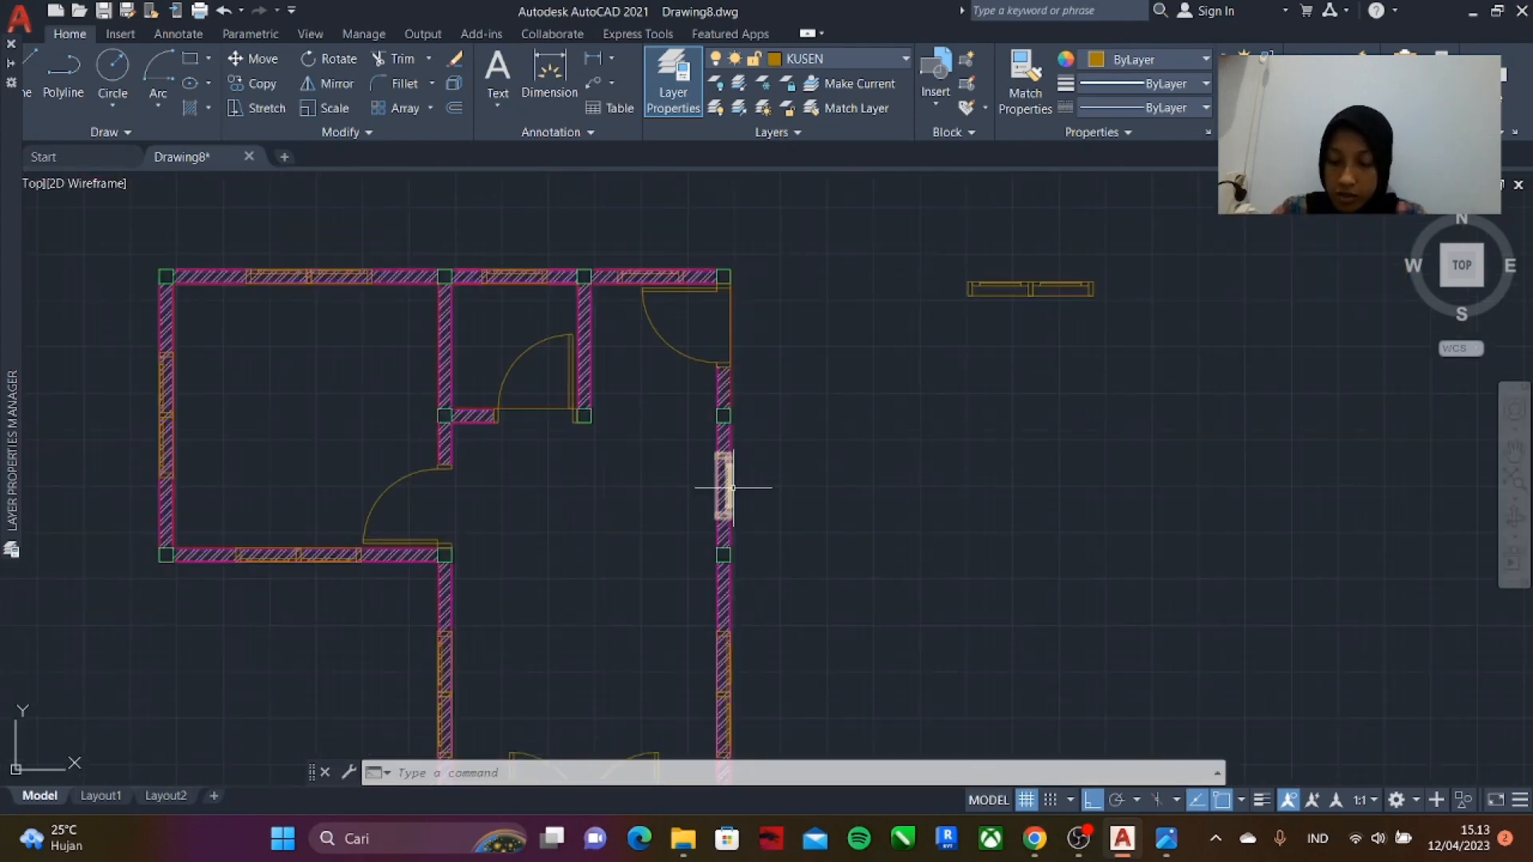
- Start trimming the wall lines at the single window between the two top-wall columns, selecting the cutting edges at its frame
scroll(732, 487, "down", 8)
scroll(612, 353, "up", 10)
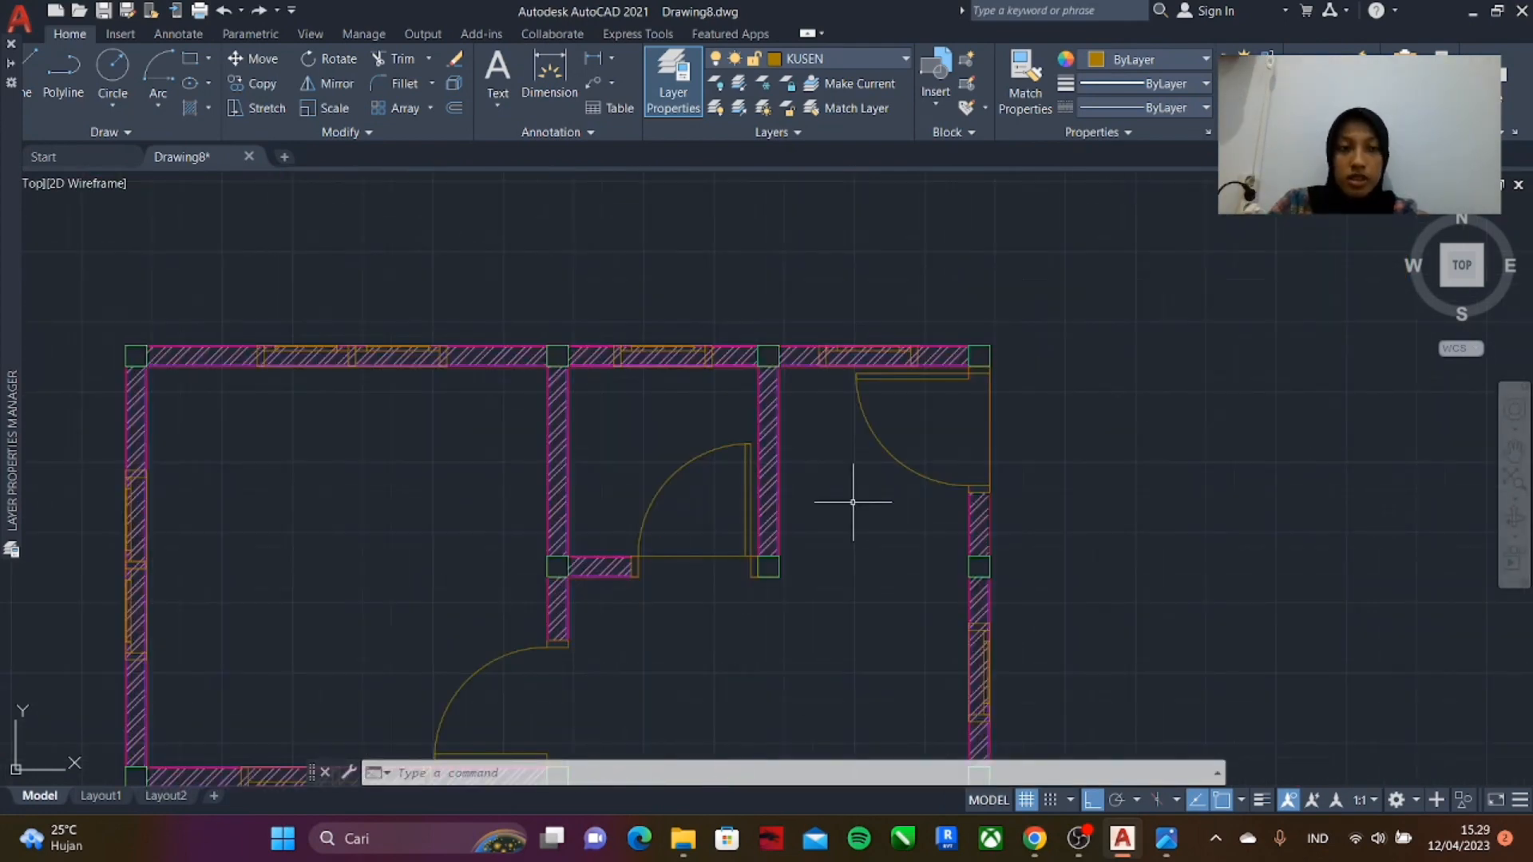
scroll(655, 344, "up", 6)
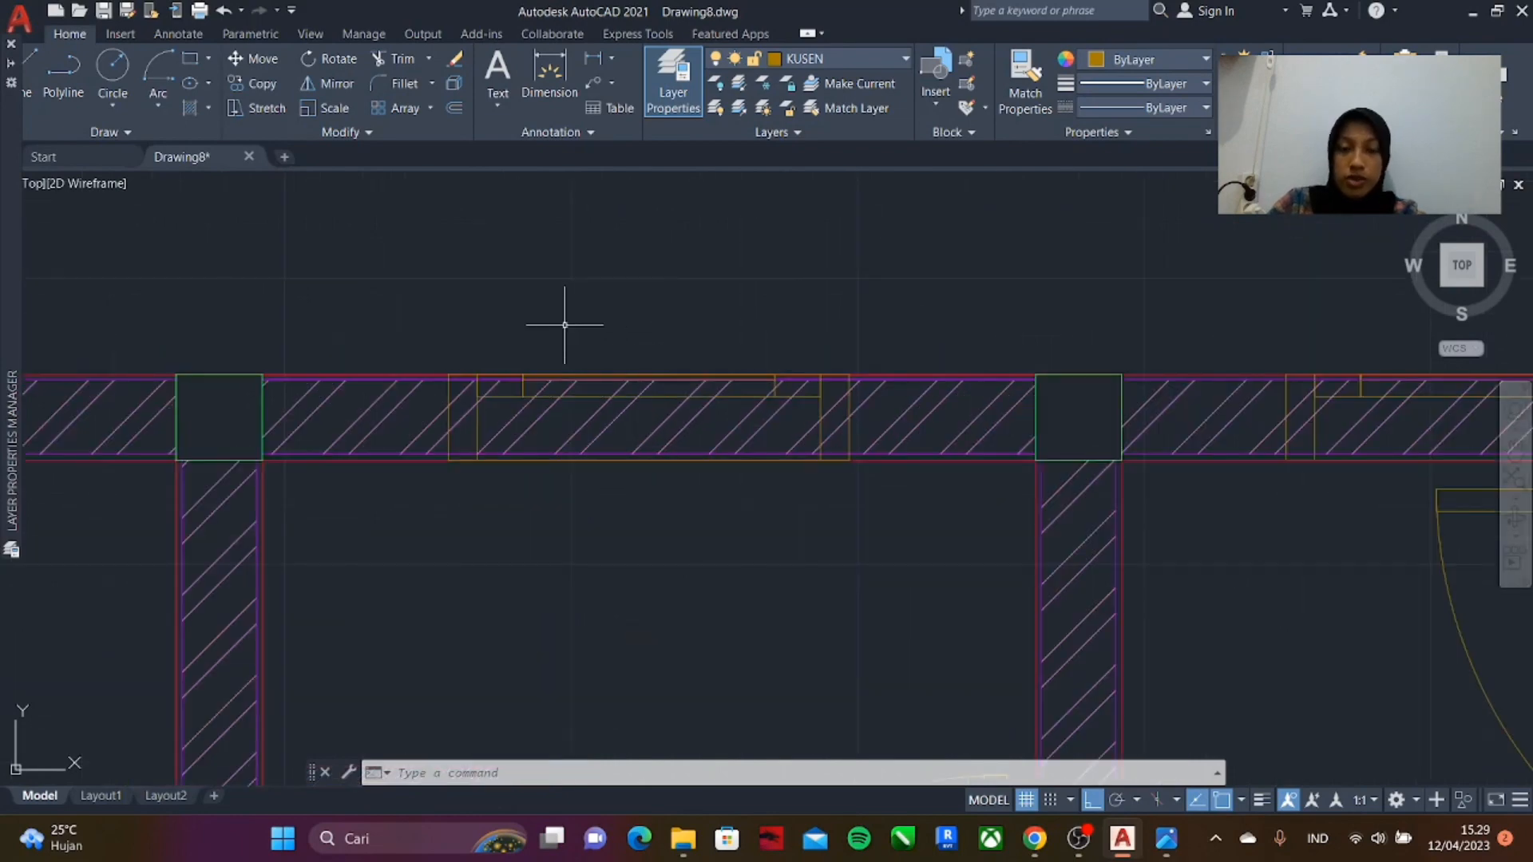
scroll(559, 334, "up", 4)
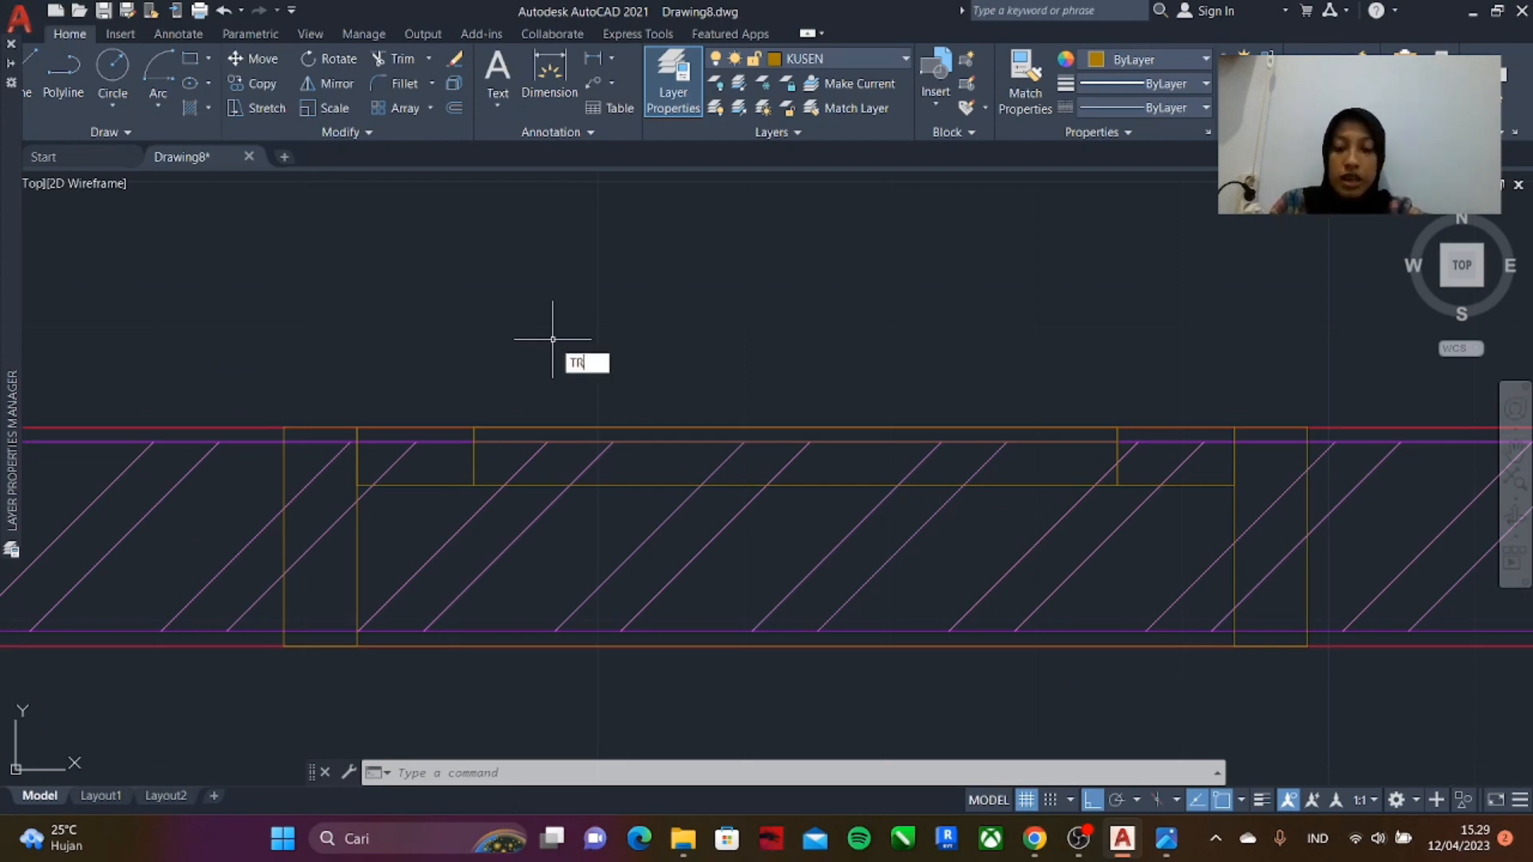
key("Return")
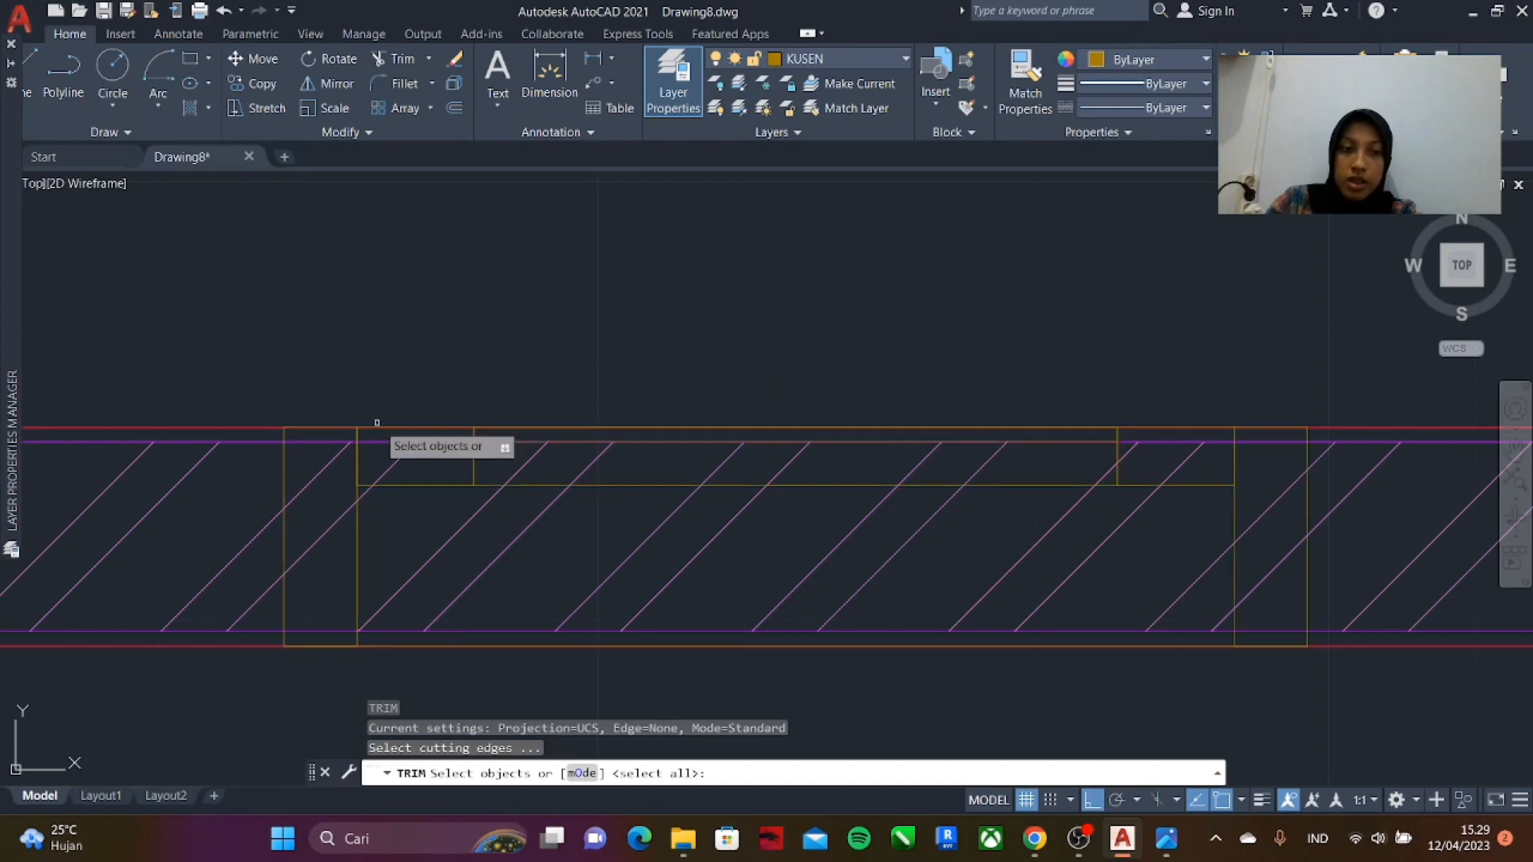
left_click(377, 425)
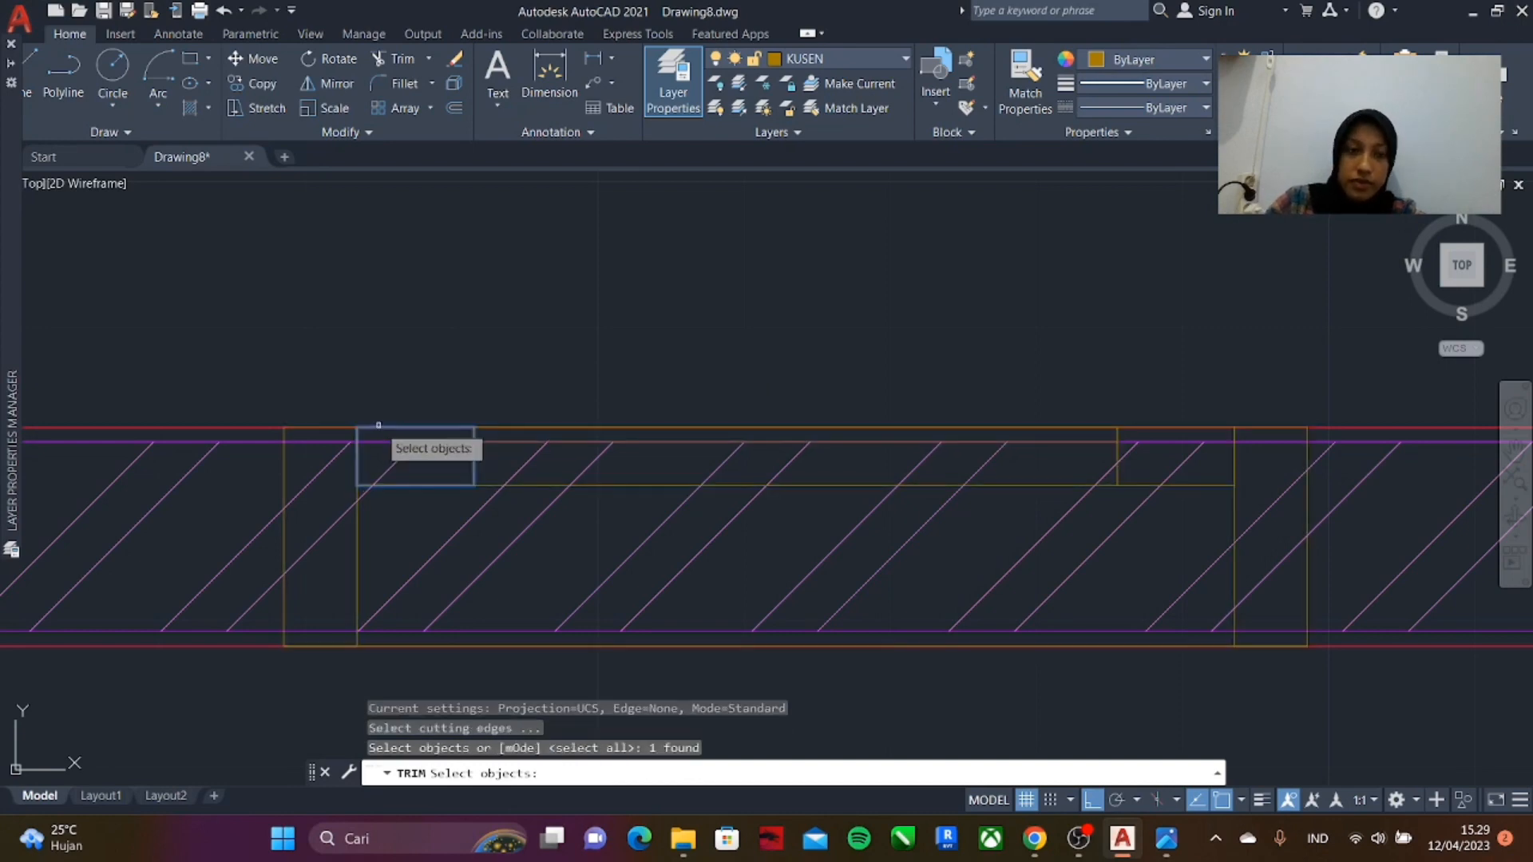
left_click(336, 442)
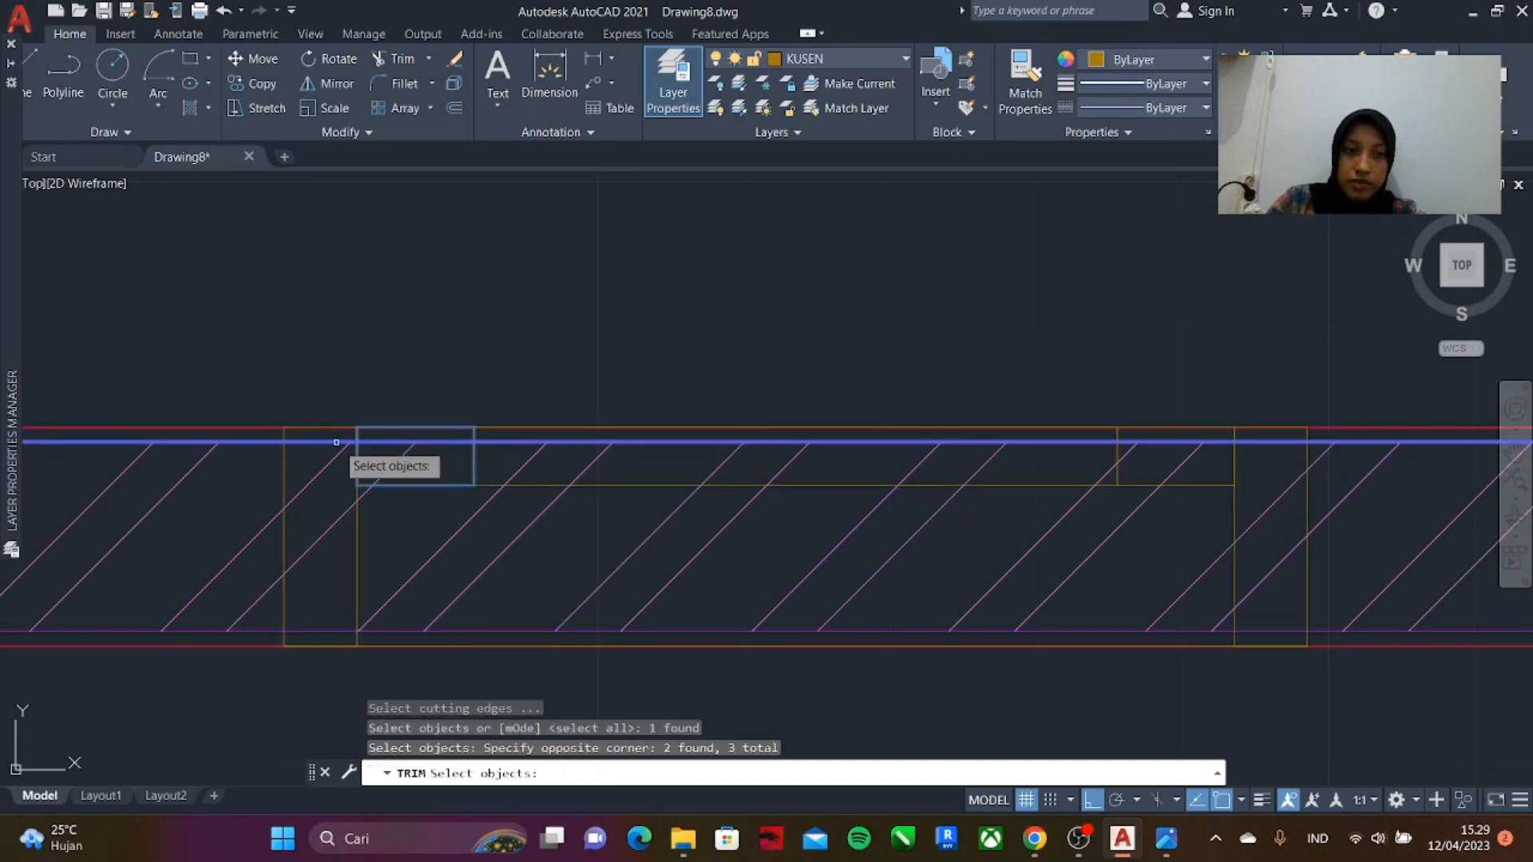
key("ctrl+z")
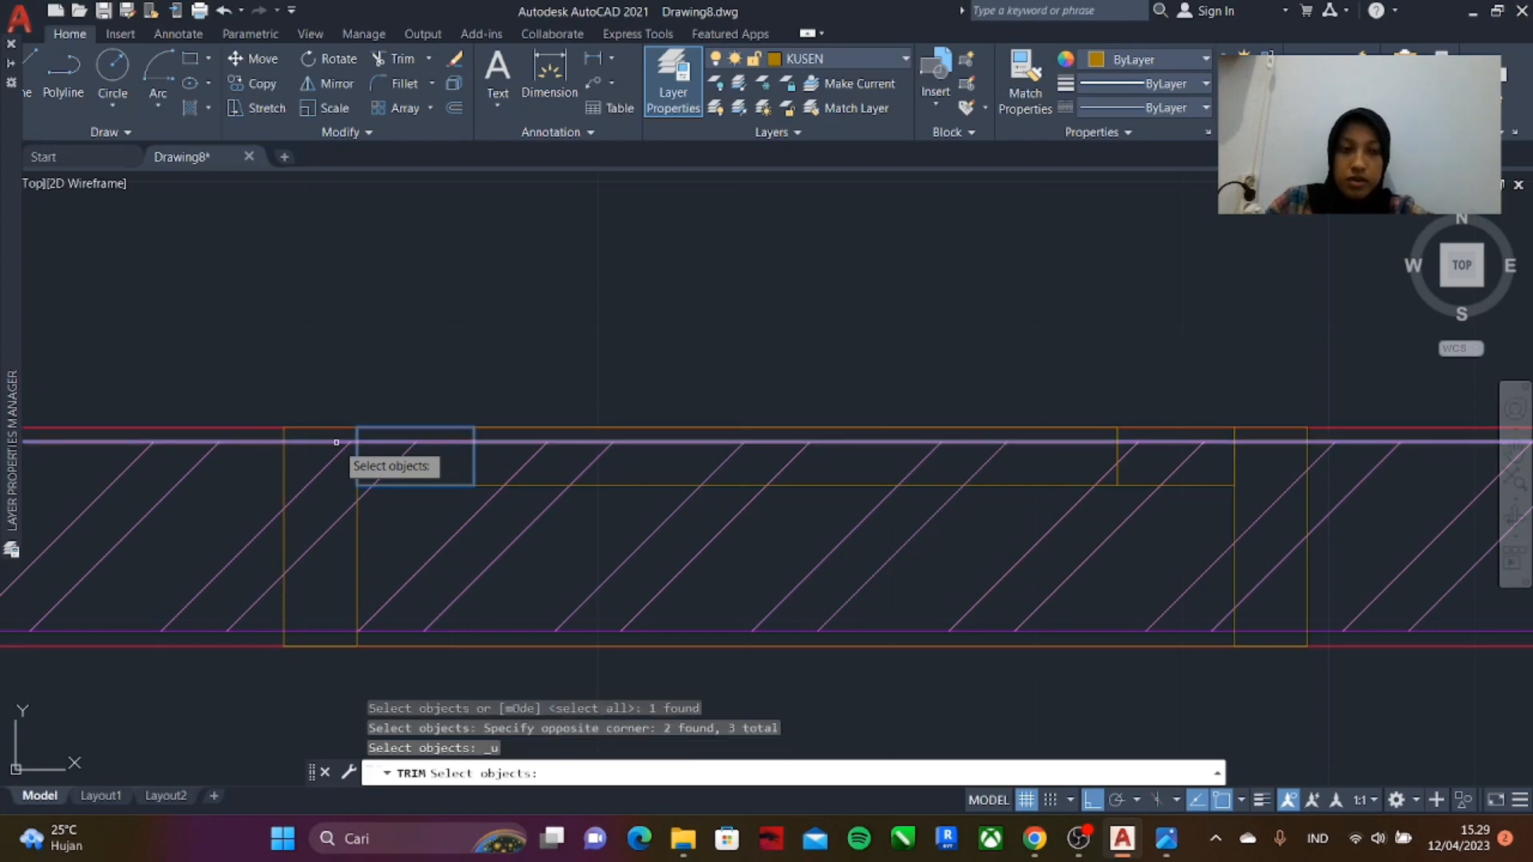
- Trim the wall lines and hatch inside the horizontal single-pane window, using its frame and sash outlines as cutting edges
left_click(583, 428)
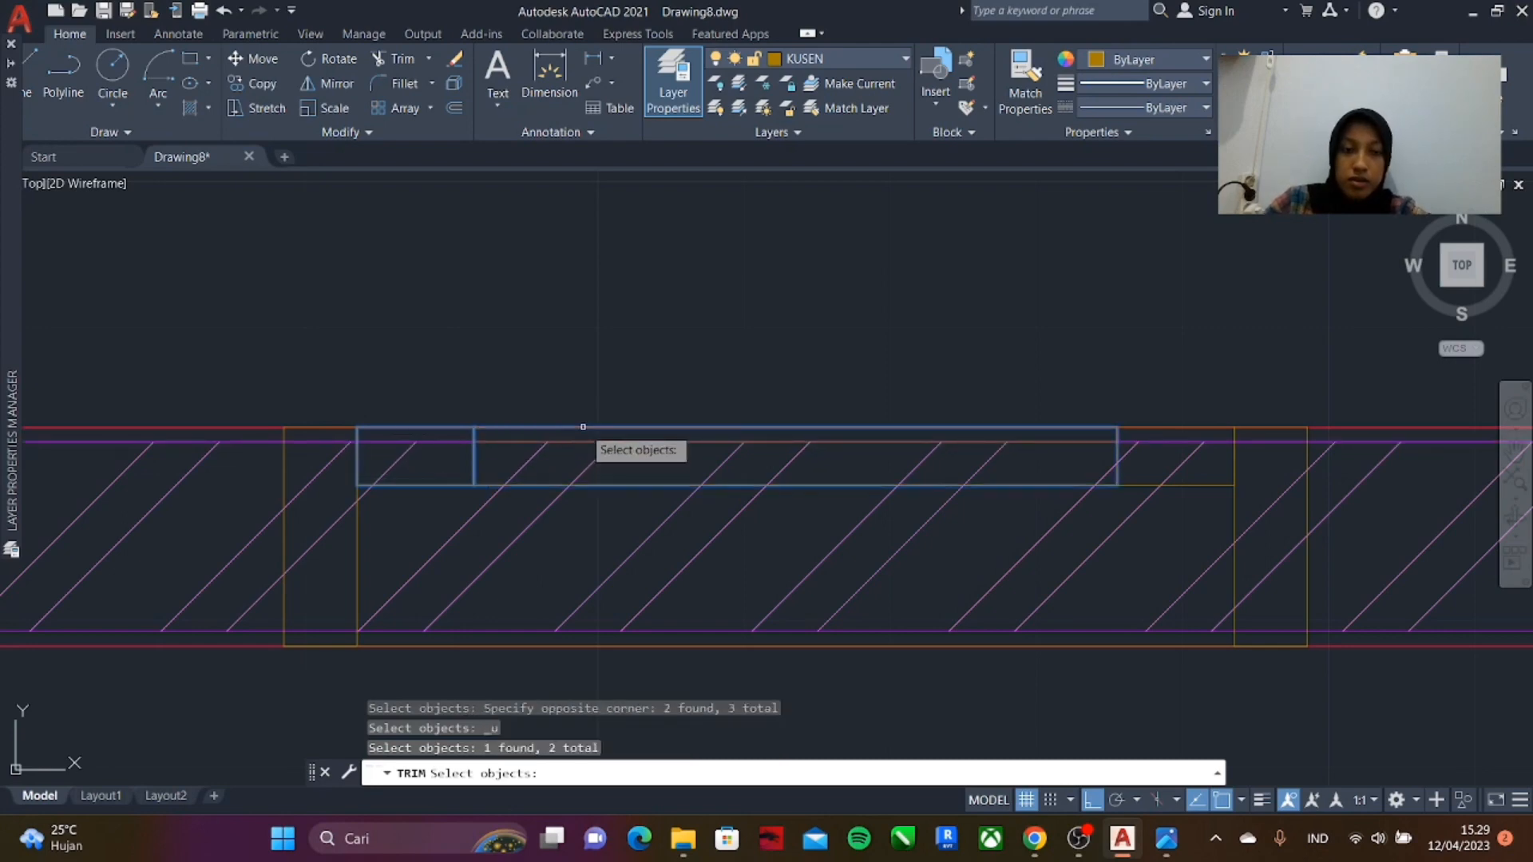
left_click(485, 644)
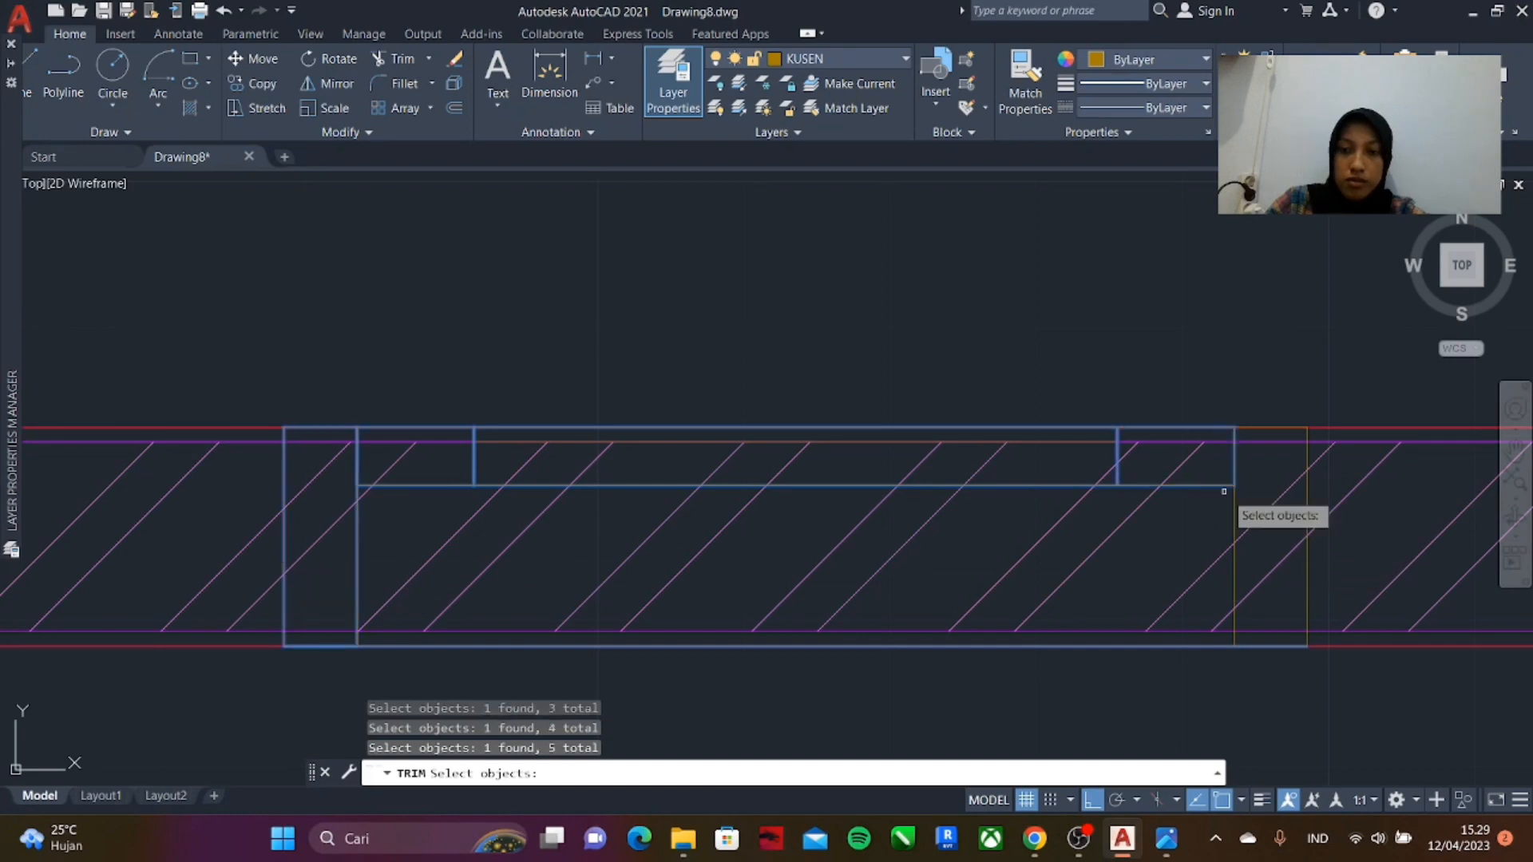
key("Return")
scroll(1078, 187, "down", 2)
left_click(592, 301)
left_click(1208, 514)
left_click(1252, 409)
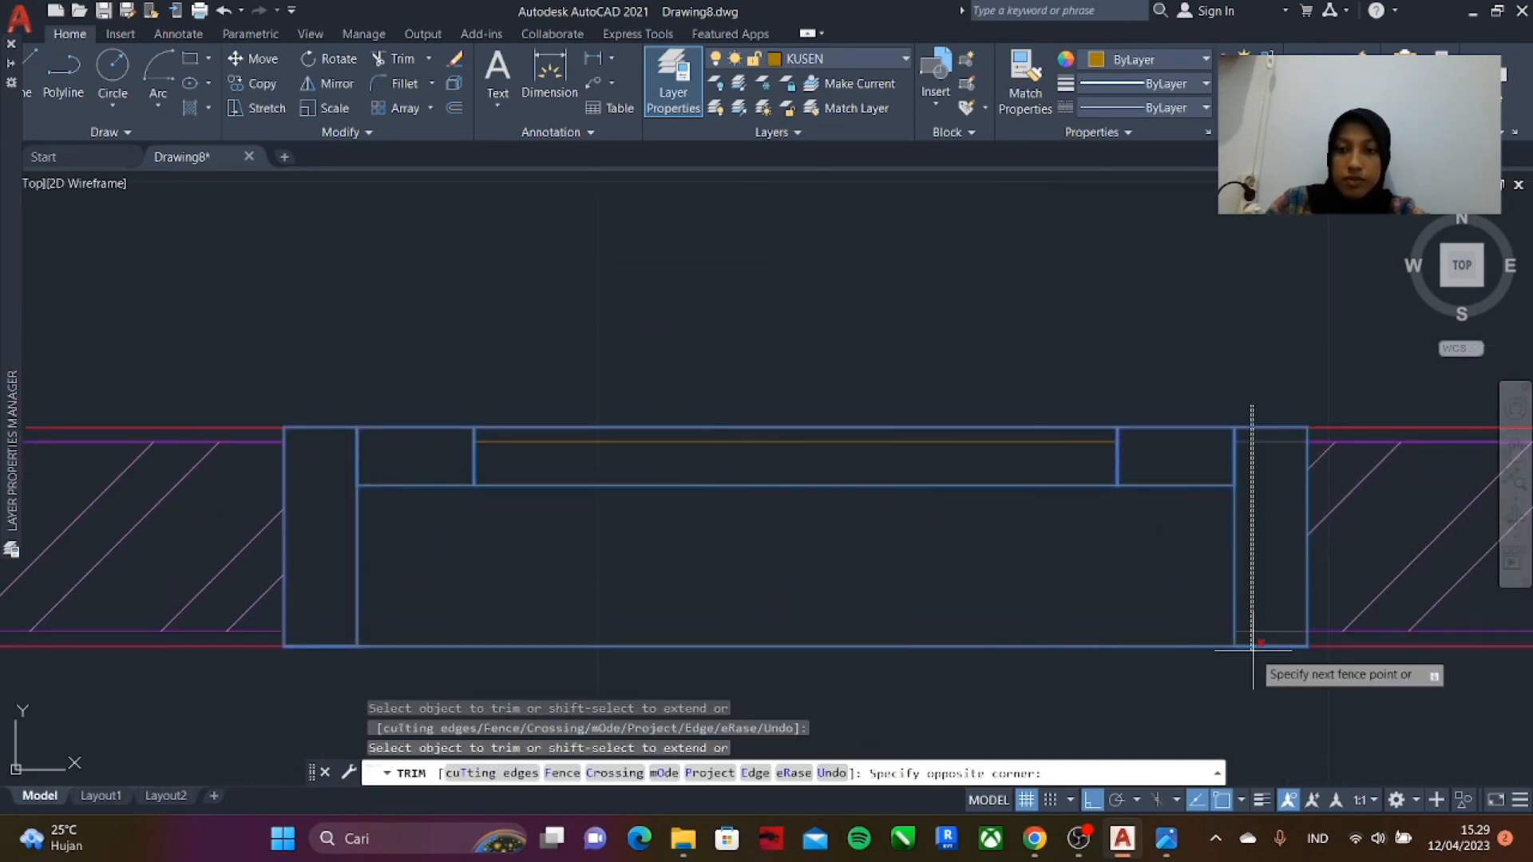
left_click(1252, 652)
key("Escape")
- Trim the wall hatch out of the left pane of the horizontal double window, using its frame and sash outlines as cutting edges
scroll(793, 380, "down", 2)
scroll(757, 422, "down", 5)
scroll(723, 473, "up", 2)
type("tr")
key("Return")
left_click(256, 302)
left_click(333, 301)
left_click(693, 335)
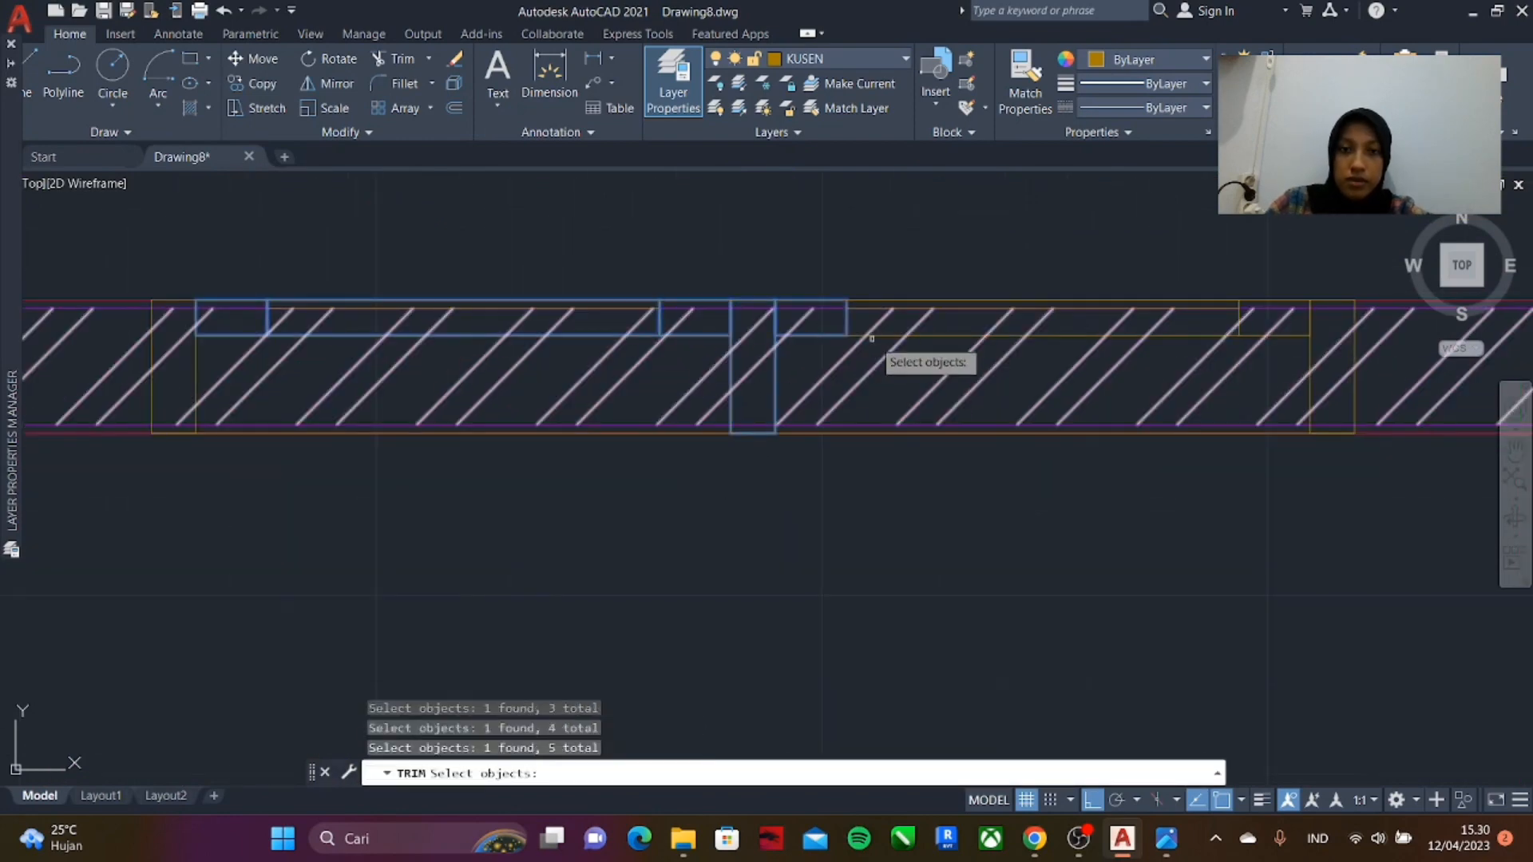
left_click(869, 337)
left_click(878, 433)
left_click(672, 433)
left_click(195, 399)
scroll(606, 409, "down", 4)
key("Return")
scroll(673, 380, "up", 2)
left_click(1022, 482)
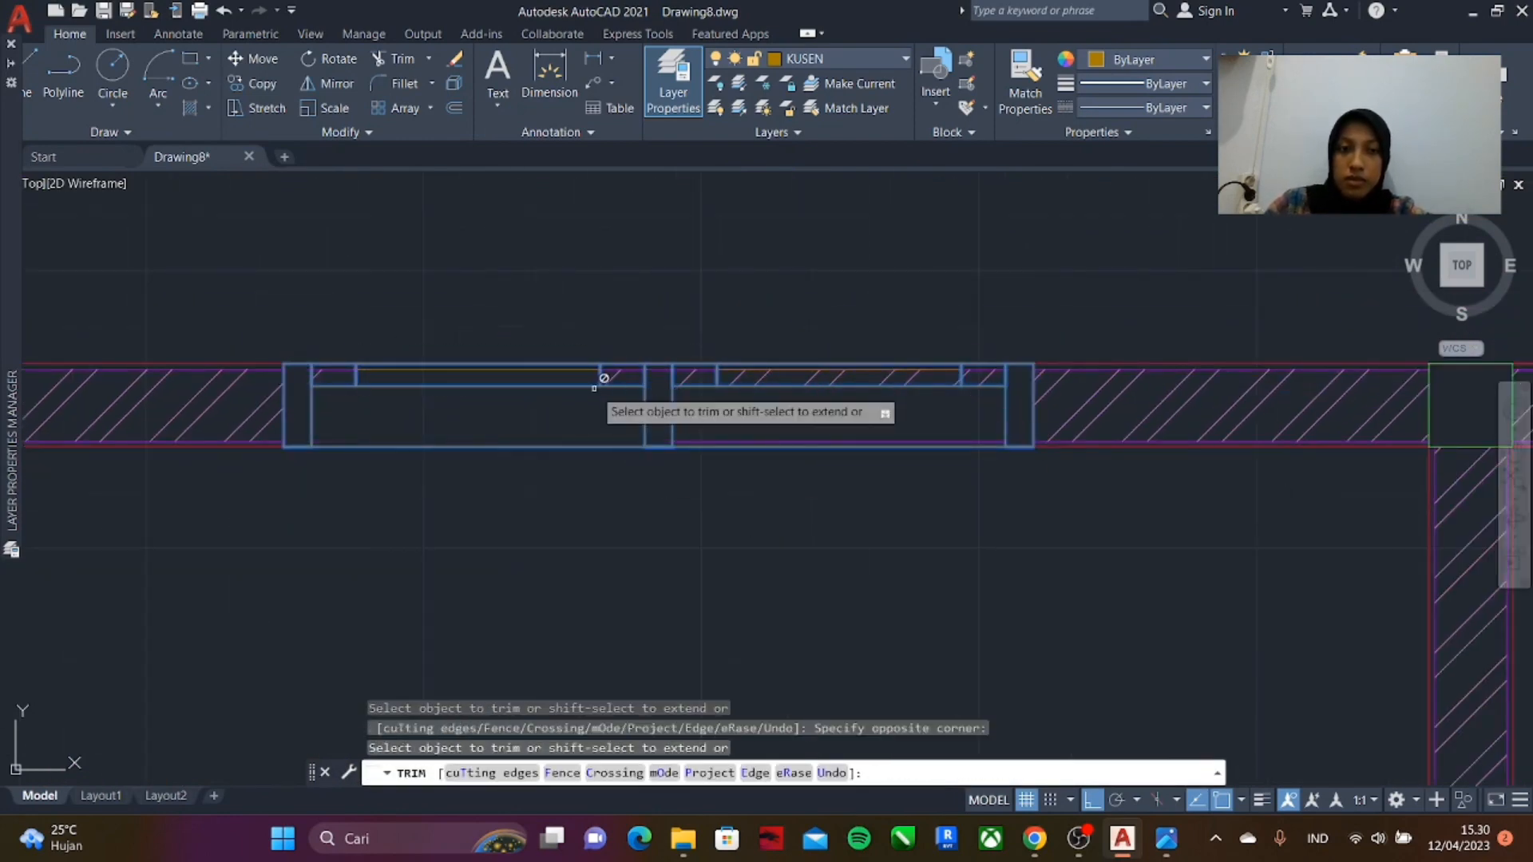
- Trim the remaining hatch from the sash strips and right pane of the horizontal double window
left_click(890, 379)
scroll(976, 446, "up", 3)
left_click(1003, 380)
scroll(894, 447, "down", 3)
scroll(240, 424, "up", 2)
left_click(284, 288)
left_click(1035, 281)
left_click(1256, 278)
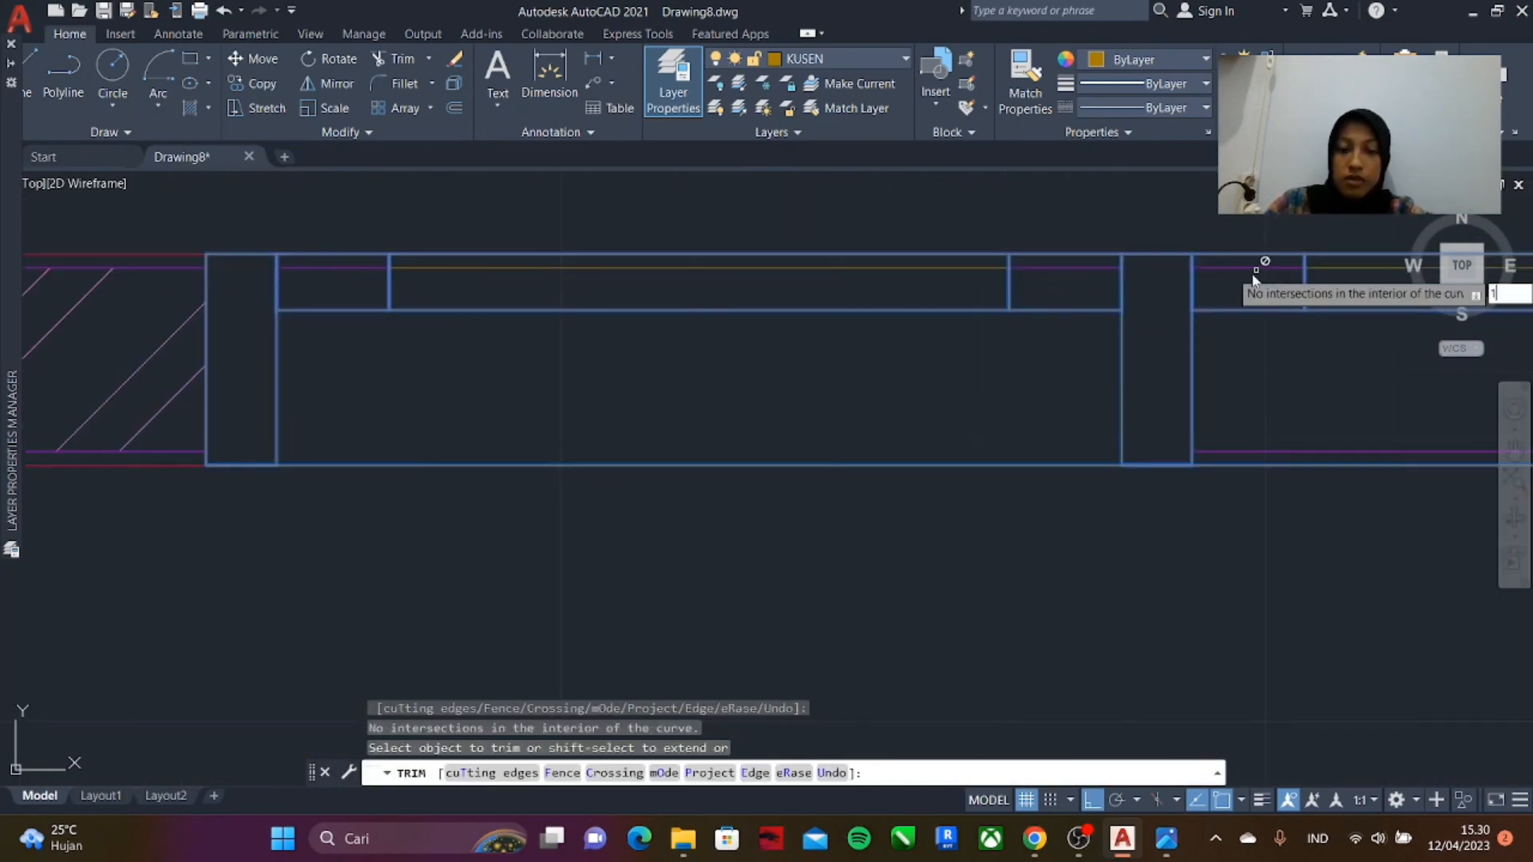
- Restart Trim without picked cutting edges and remove the leftover wall lines from the double window's right pane and sashes
key("Return")
key("Return")
left_click(1269, 465)
key("Return")
left_click(1237, 457)
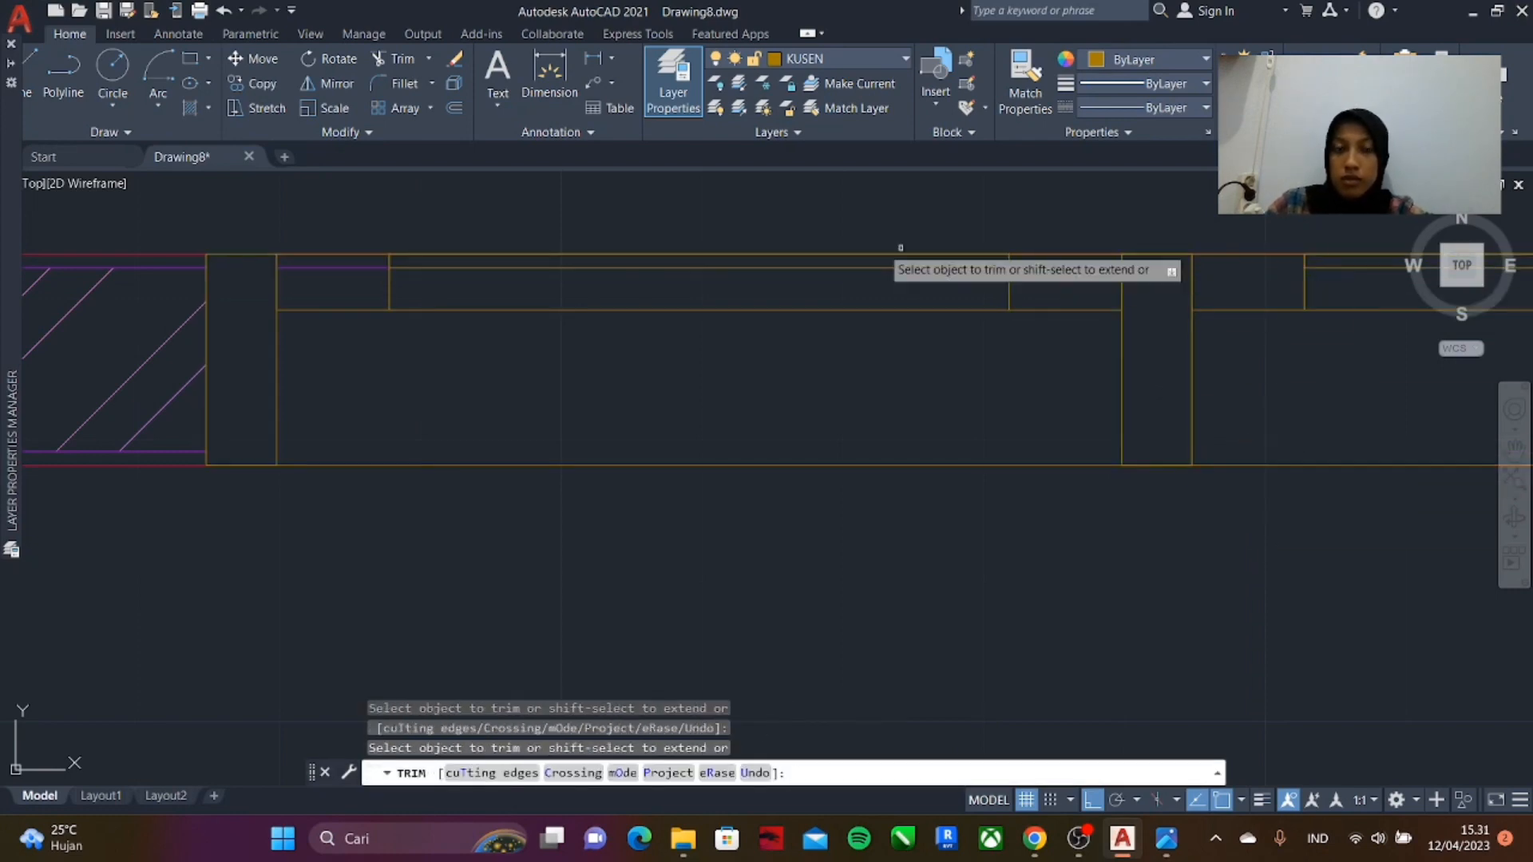
- Trim the wall lines and hatch inside the upper part of the vertical double window, undoing the last cut
scroll(334, 288, "down", 4)
scroll(679, 279, "up", 3)
scroll(674, 311, "down", 4)
scroll(639, 327, "up", 4)
left_click(564, 328)
mouse_move(551, 422)
left_mouse_down()
mouse_move(641, 458)
mouse_move(859, 371)
left_mouse_up()
scroll(882, 336, "down", 7)
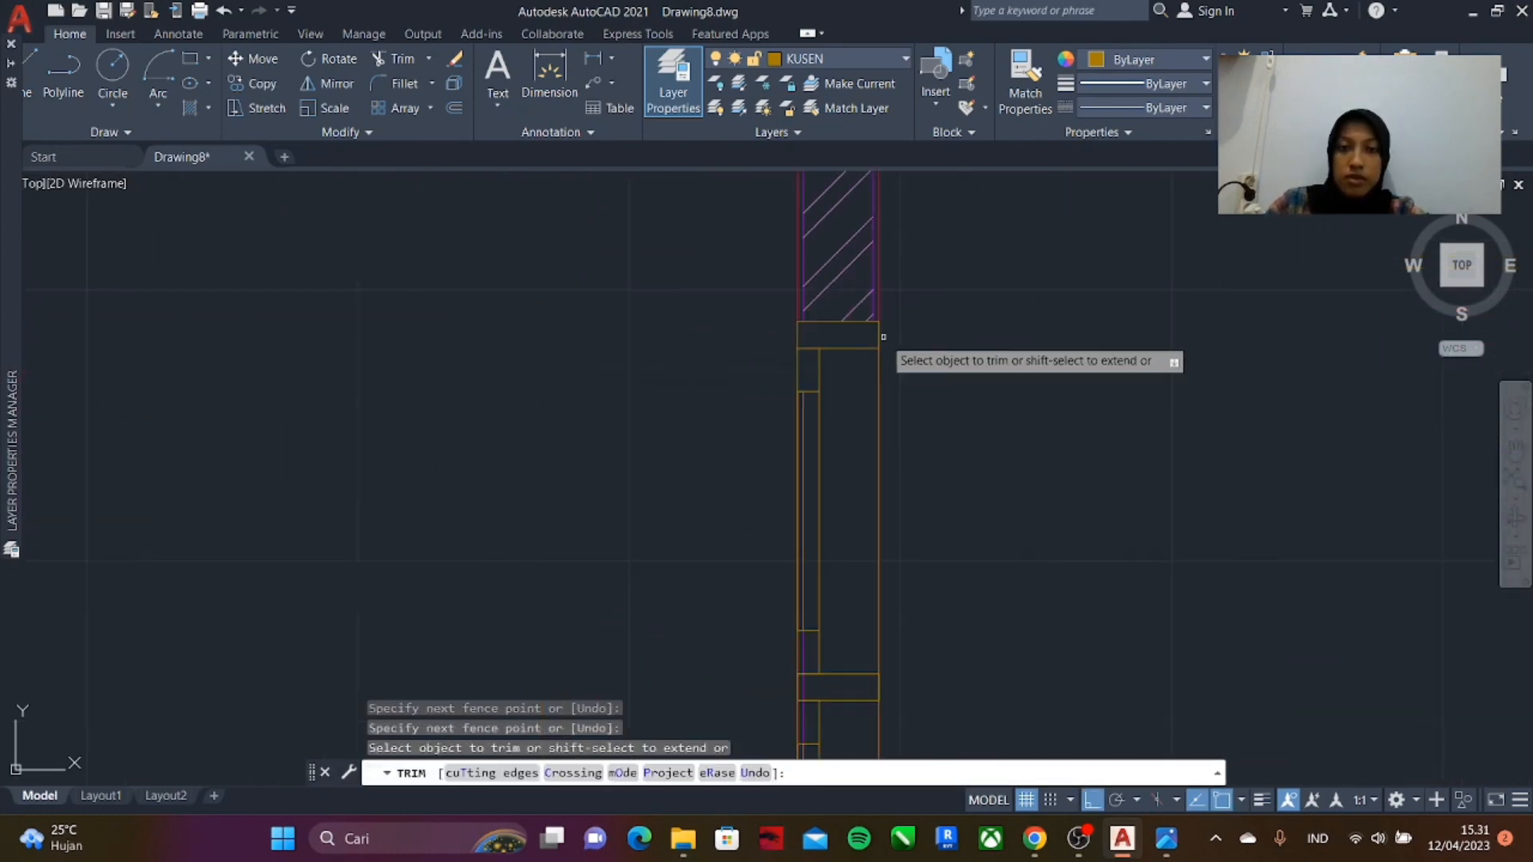
scroll(869, 434, "up", 5)
key("ctrl+z")
scroll(887, 591, "down", 3)
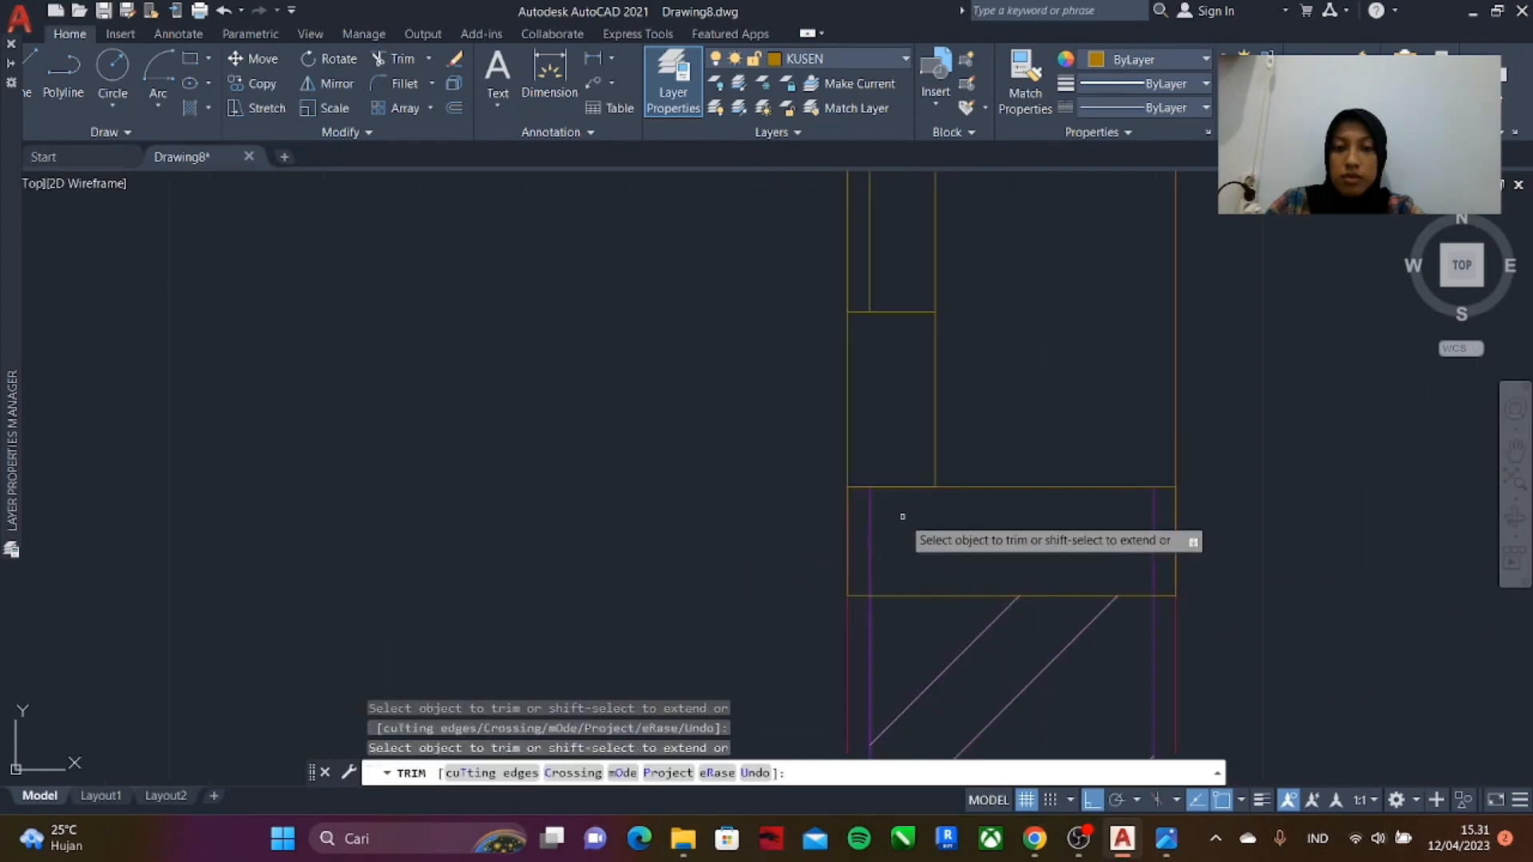
- Trim the leftover wall lines from the posts of the vertical double window
scroll(1020, 473, "up", 4)
scroll(972, 652, "down", 3)
scroll(911, 591, "up", 5)
left_click_drag(890, 595, 934, 659)
scroll(941, 670, "down", 5)
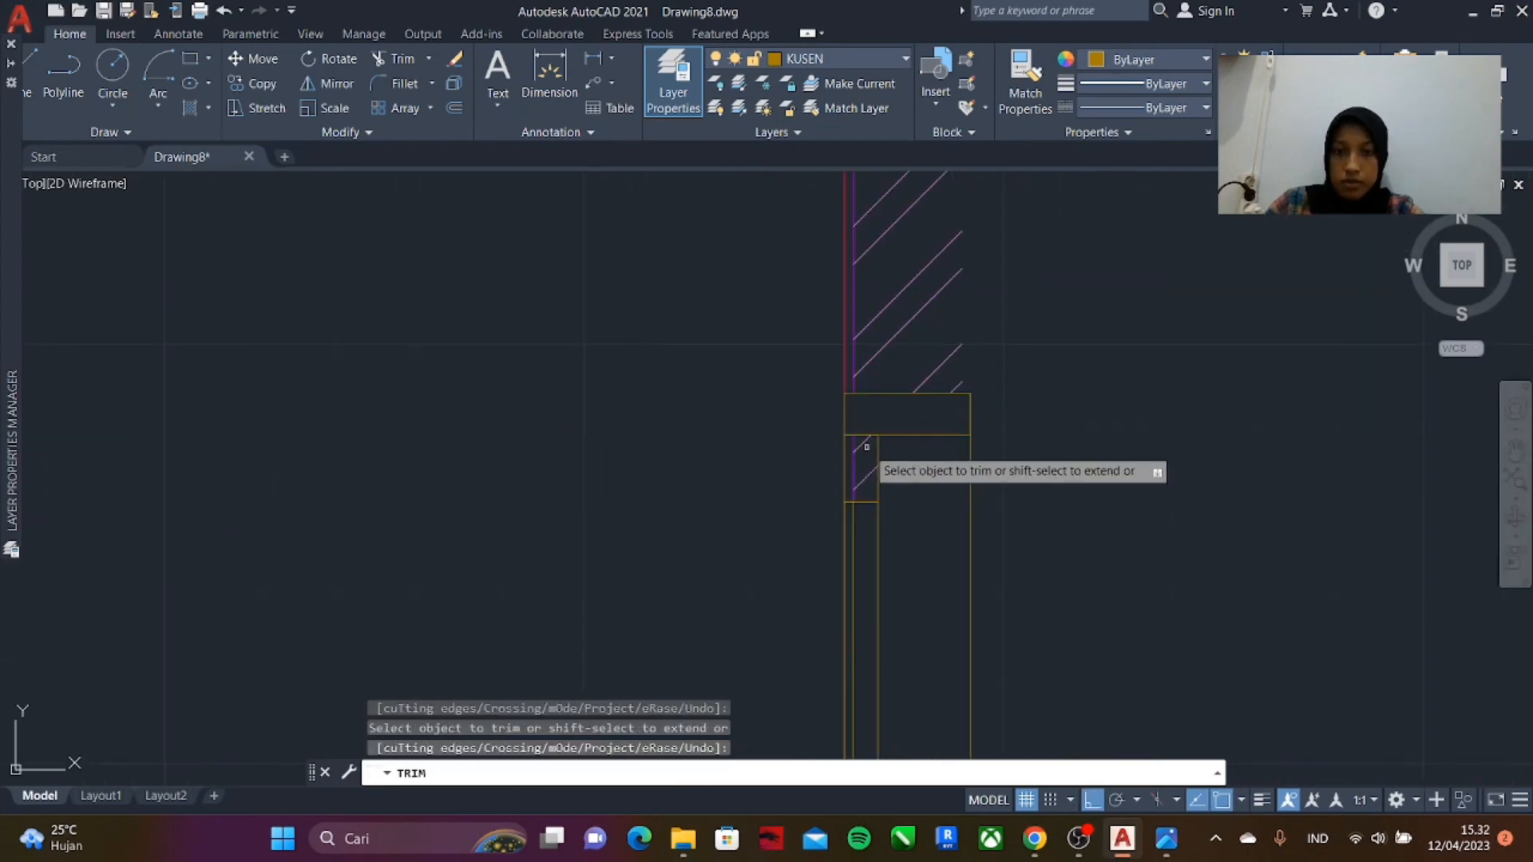
- Trim the remaining hatch and wall lines from the sash ends of the vertical double window in the left wall
left_click(863, 444)
scroll(924, 503, "up", 3)
scroll(924, 504, "down", 4)
scroll(986, 459, "down", 4)
scroll(958, 567, "up", 4)
left_click_drag(928, 585, 935, 663)
scroll(935, 674, "down", 4)
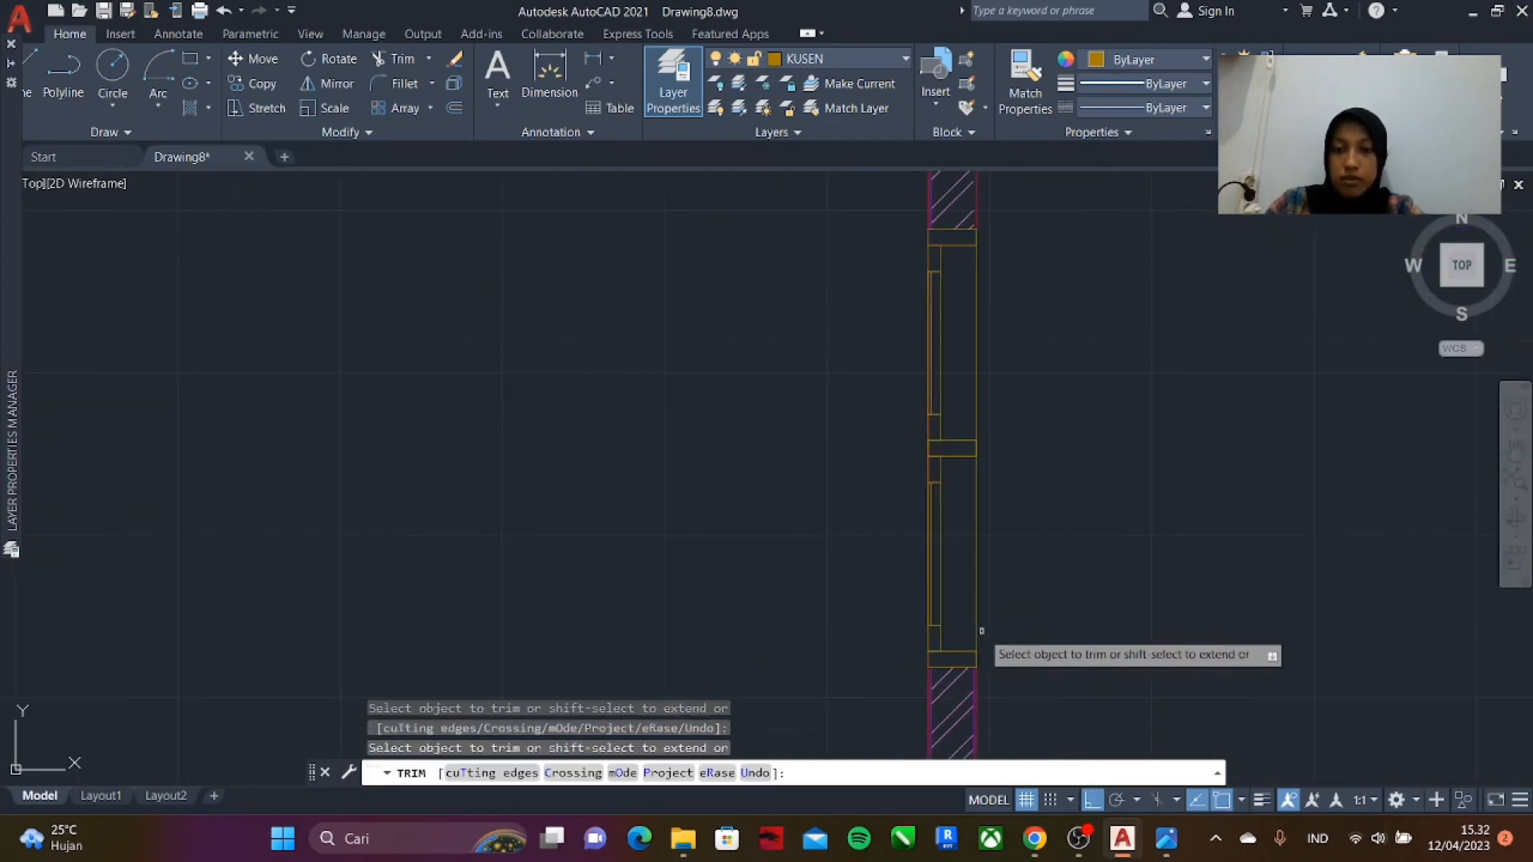
- Trim the wall lines and hatch from the left post and left pane of the horizontal double window with lower sashes
scroll(974, 463, "up", 6)
scroll(828, 434, "down", 6)
scroll(895, 519, "up", 6)
left_click(768, 424)
left_click(754, 424)
left_click(742, 564)
left_click(791, 517)
left_click(846, 576)
left_click(900, 581)
left_click_drag(729, 579, 723, 618)
scroll(723, 617, "down", 4)
scroll(806, 473, "up", 4)
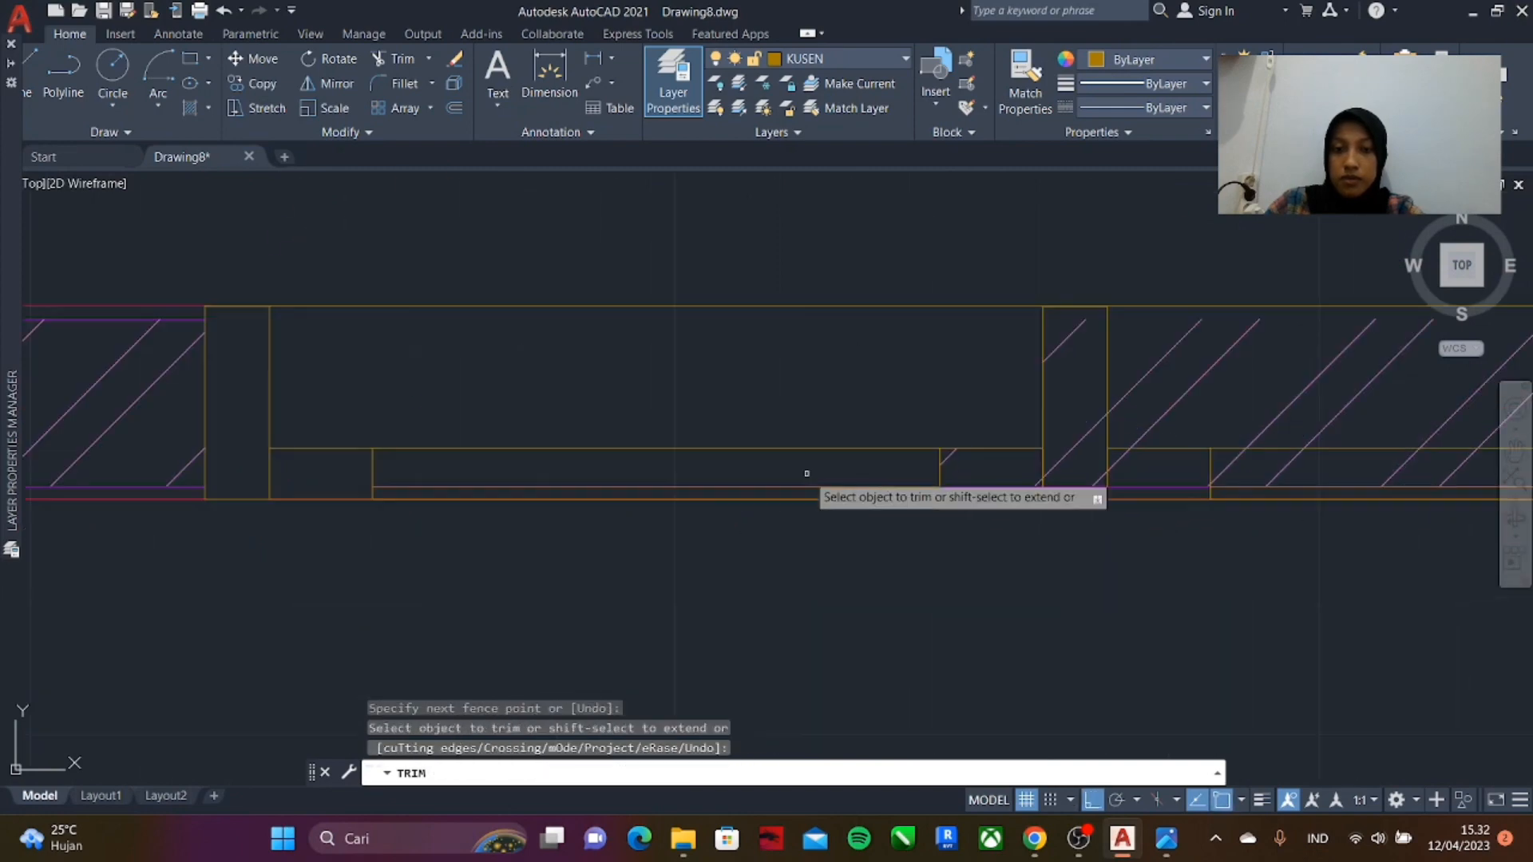
- Trim the hatch and wall lines from the middle post and right pane of that horizontal double window
scroll(1150, 479, "up", 4)
mouse_move(1072, 439)
left_mouse_down()
mouse_move(1066, 494)
mouse_move(1087, 527)
left_mouse_up()
left_click(947, 468)
scroll(950, 479, "down", 7)
scroll(1198, 384, "up", 5)
left_click(1225, 346)
- Trim the hatch and wall lines around the middle post of the vertical double window left of the entrance door
scroll(1003, 482, "down", 7)
scroll(938, 479, "up", 4)
left_click_drag(942, 491, 981, 555)
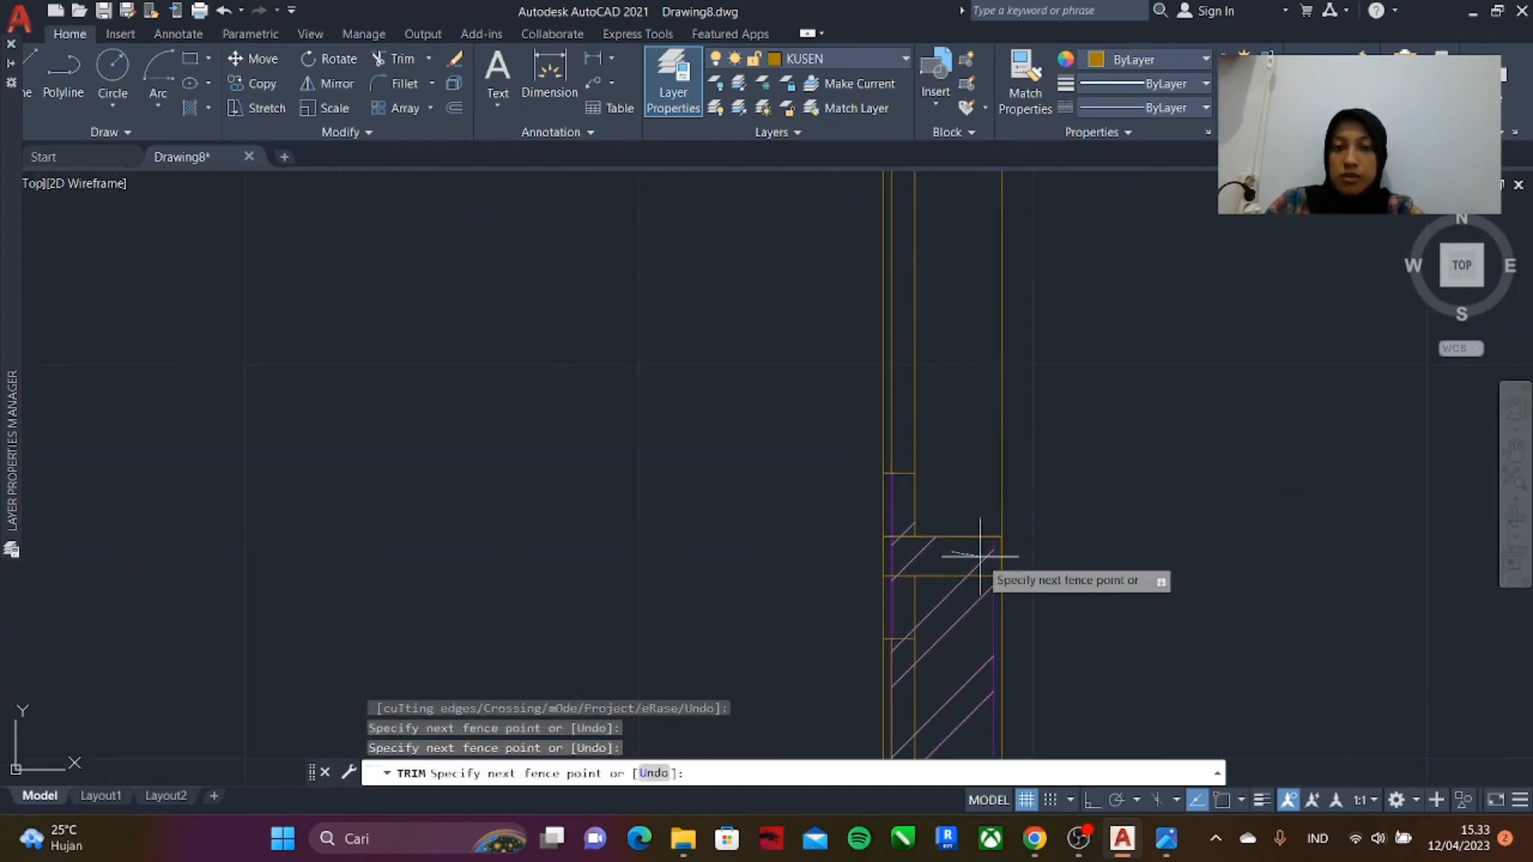
left_click(898, 546)
left_click(893, 605)
- Try another trim across the vertical window's frame and undo the last six cuts
scroll(918, 575, "up", 4)
scroll(918, 575, "down", 5)
scroll(883, 511, "up", 4)
mouse_move(870, 495)
left_mouse_down()
mouse_move(884, 524)
mouse_move(939, 480)
left_mouse_up()
key("ctrl+z")
key("ctrl+z")
key("ctrl+z")
key("ctrl+z")
key("ctrl+z")
key("ctrl+z")
- Trim the hatch from the lower sash strip of the vertical double window left of the entrance door
scroll(895, 460, "down", 5)
scroll(919, 479, "up", 7)
left_click_drag(762, 493, 759, 492)
scroll(763, 493, "down", 5)
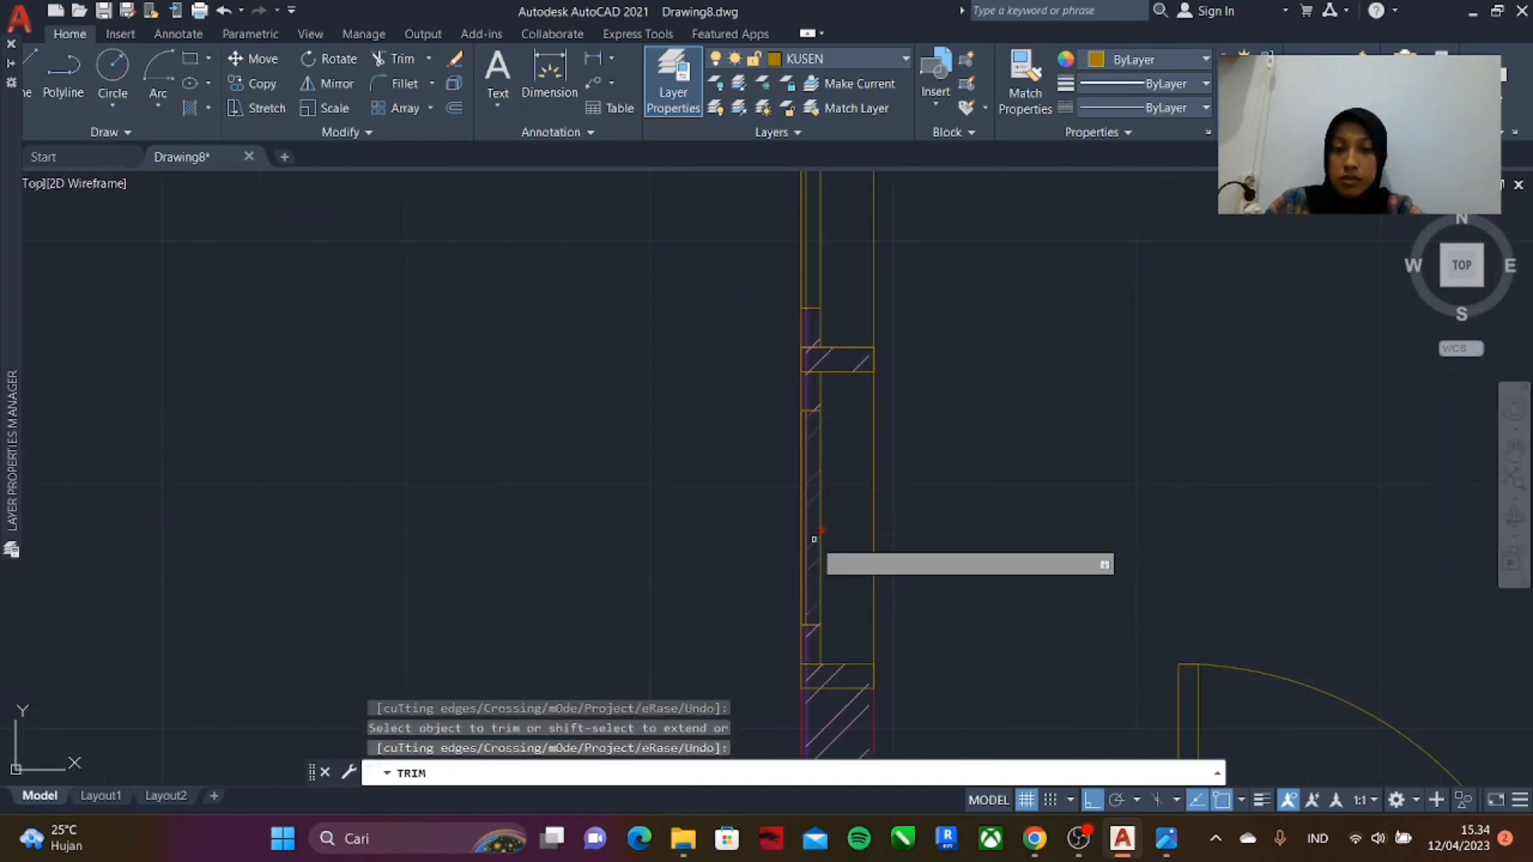
left_click(815, 538)
- Trim the leftover hatch and wall lines from the posts and sash ends of the same vertical double window
scroll(802, 334, "up", 6)
left_click_drag(887, 367, 826, 415)
left_click(866, 472)
scroll(871, 448, "down", 6)
scroll(856, 584, "up", 3)
left_click_drag(856, 583, 885, 603)
scroll(961, 627, "down", 6)
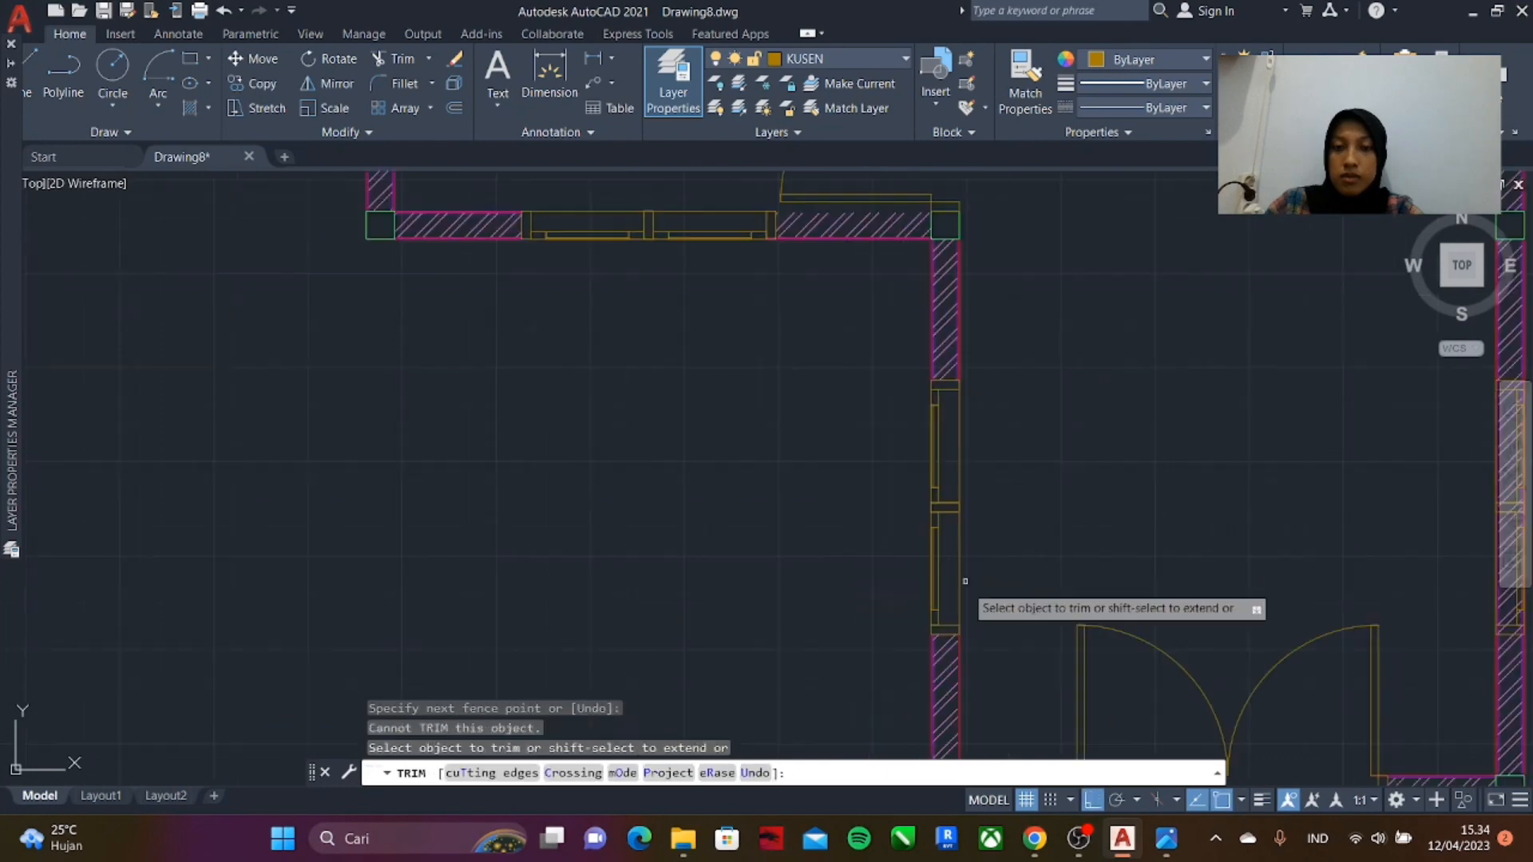
- Undo the last trim and clear the wall lines and hatch from the lower post of the right wall's double window
scroll(911, 448, "up", 6)
key("ctrl+z")
scroll(873, 530, "down", 5)
scroll(1139, 638, "up", 8)
left_click_drag(1390, 520, 1350, 527)
left_click(968, 529)
scroll(1041, 469, "down", 8)
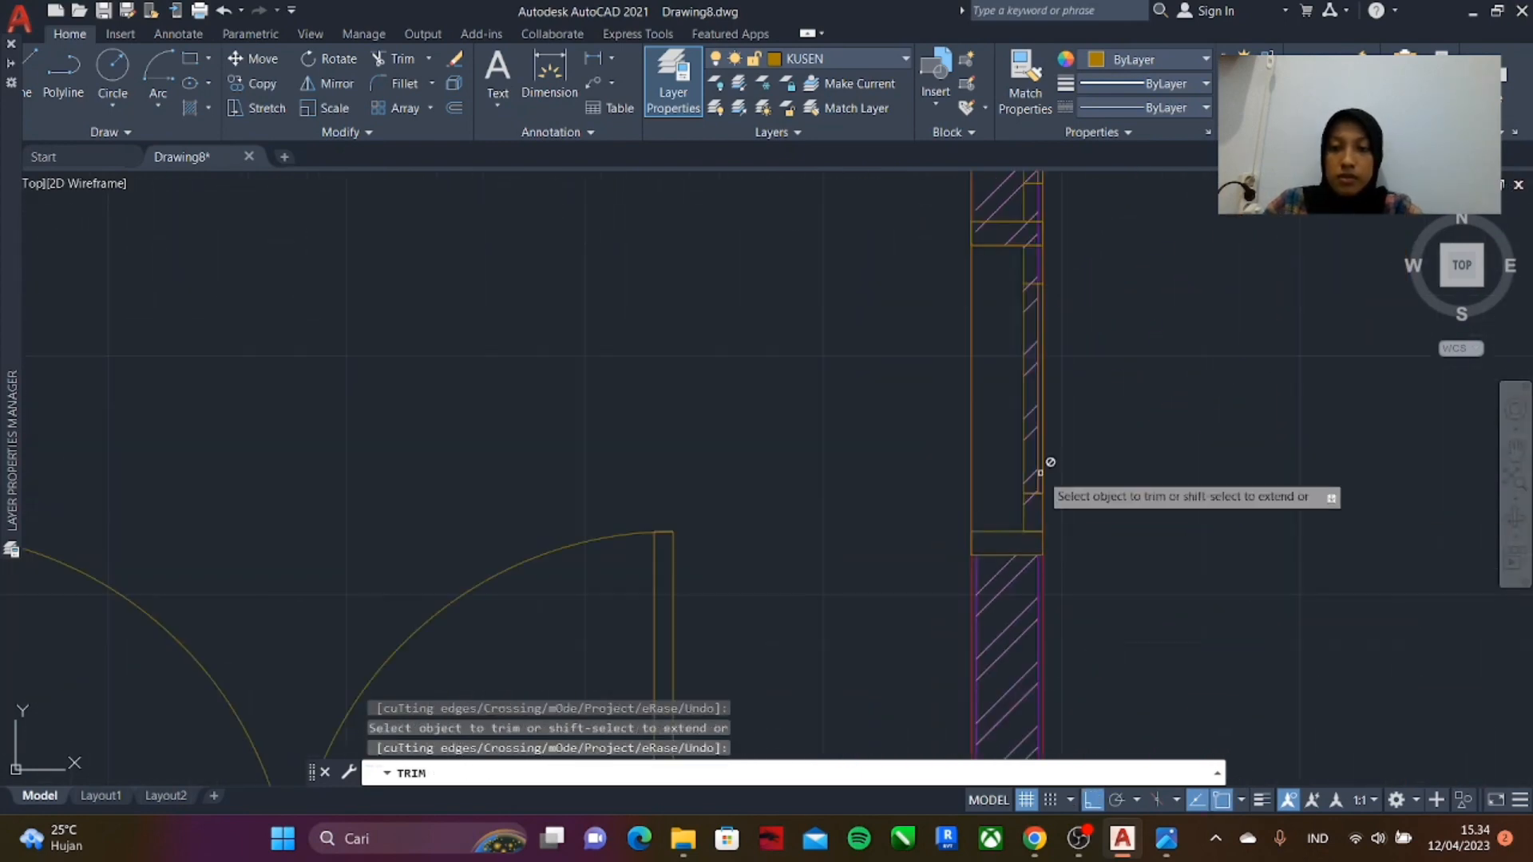
- Trim the hatch and wall line from the sash strips and middle post of the right wall's double window
scroll(1022, 367, "down", 2)
left_click(1004, 411)
scroll(1006, 391, "up", 5)
scroll(1017, 355, "down", 5)
scroll(1019, 352, "up", 6)
left_click(1045, 366)
left_click_drag(1038, 477, 1090, 479)
scroll(1070, 447, "down", 5)
scroll(1102, 400, "up", 5)
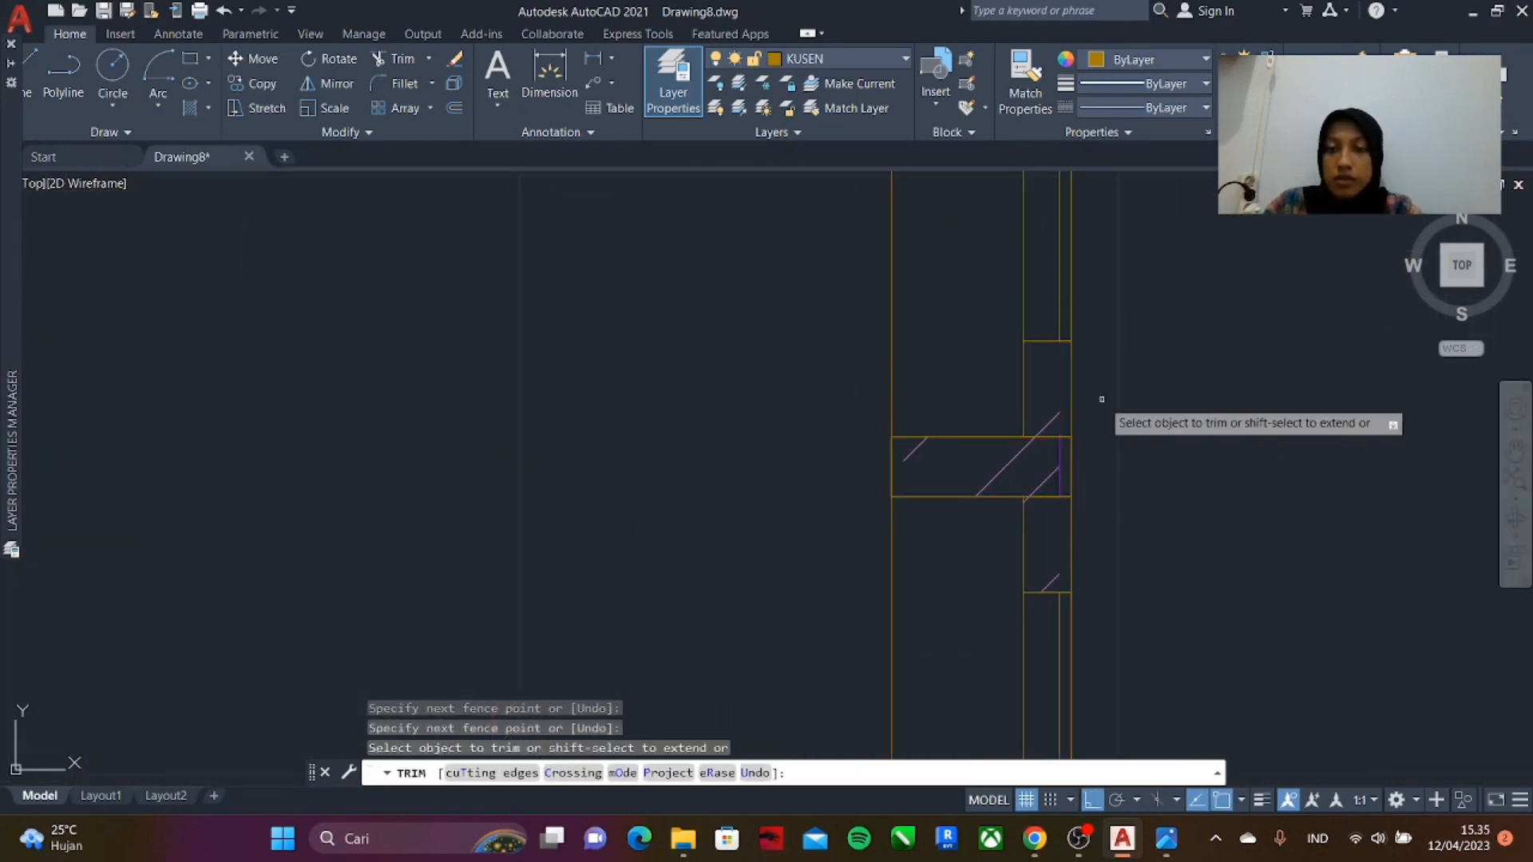
scroll(1063, 484, "down", 6)
scroll(1102, 603, "up", 4)
scroll(1102, 602, "down", 4)
scroll(1086, 541, "up", 4)
scroll(1085, 541, "down", 4)
scroll(1054, 369, "down", 5)
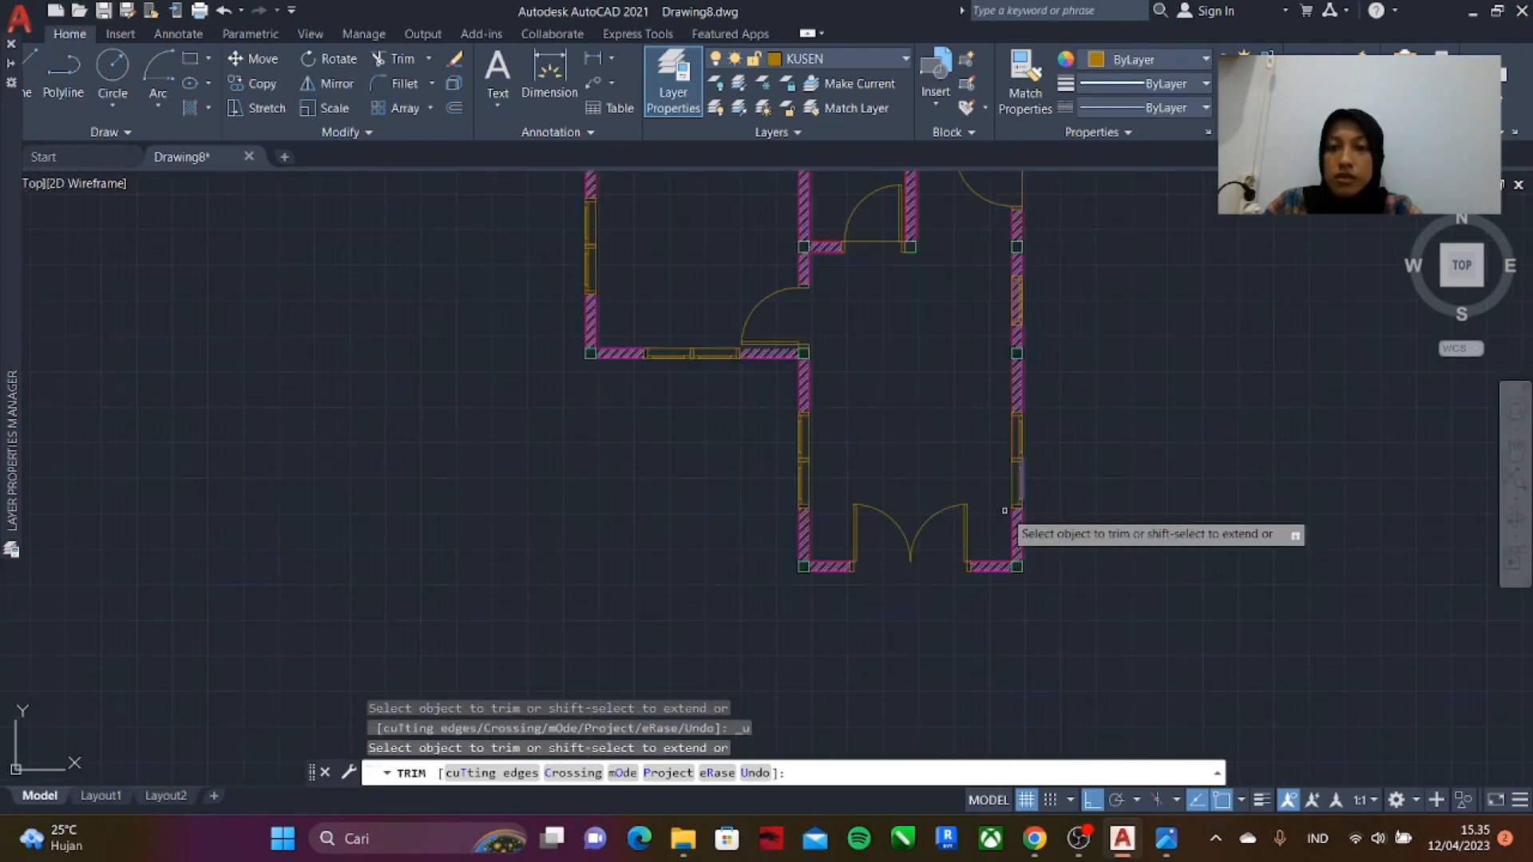
- Trim the wall lines and hatch from the sash and lower post of the single-pane window in the right wall
scroll(1078, 480, "up", 4)
scroll(1115, 622, "down", 1)
scroll(1049, 433, "up", 4)
scroll(1023, 409, "down", 4)
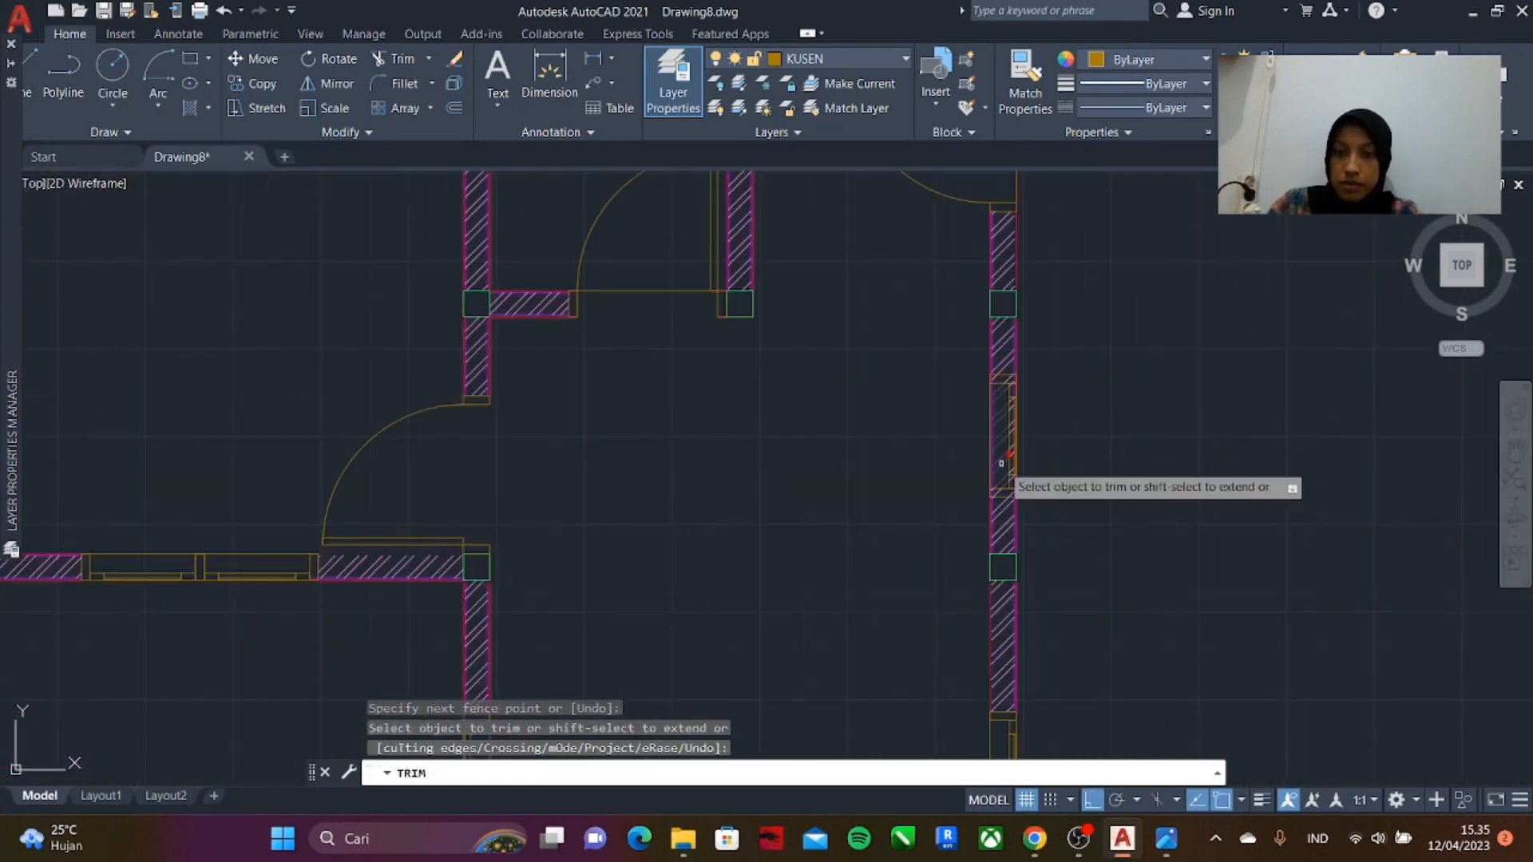
scroll(1004, 457, "up", 5)
left_click(1030, 577)
left_click(1022, 520)
left_click_drag(1025, 563, 1050, 582)
scroll(1052, 579, "down", 4)
scroll(1053, 471, "up", 4)
left_click(1051, 473)
scroll(1061, 471, "down", 4)
scroll(1046, 537, "up", 7)
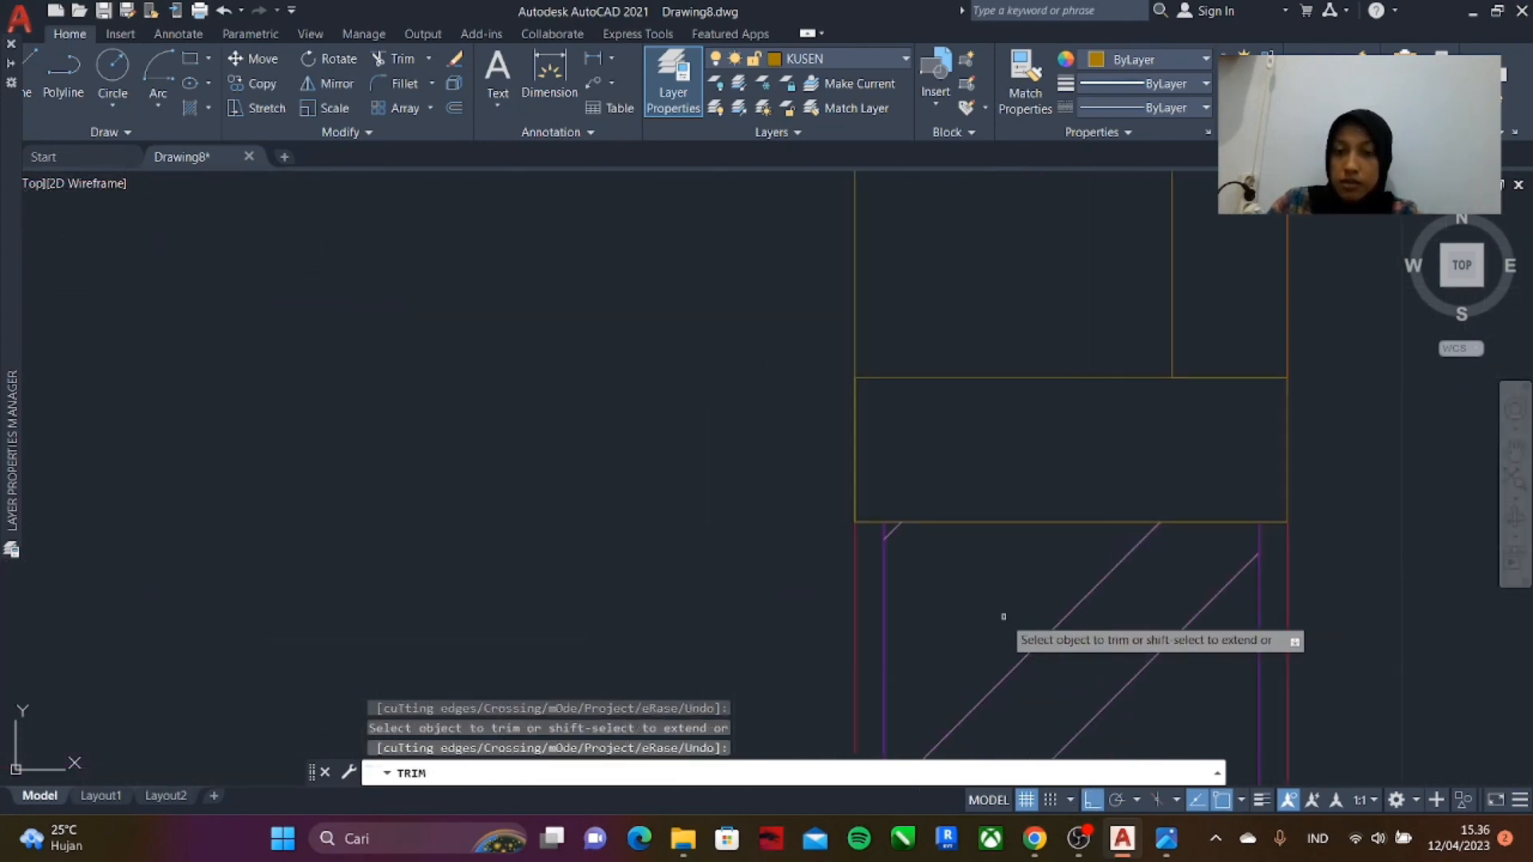
- Undo the last trim and remove the leftover hatch and wall lines from the right wall's single-pane window
scroll(1003, 615, "down", 6)
scroll(1013, 505, "up", 4)
key("ctrl+z")
scroll(969, 487, "down", 4)
scroll(962, 567, "up", 3)
scroll(971, 425, "down", 5)
scroll(974, 404, "up", 5)
left_click_drag(850, 476, 903, 500)
scroll(903, 452, "down", 4)
scroll(883, 657, "up", 6)
scroll(913, 639, "down", 7)
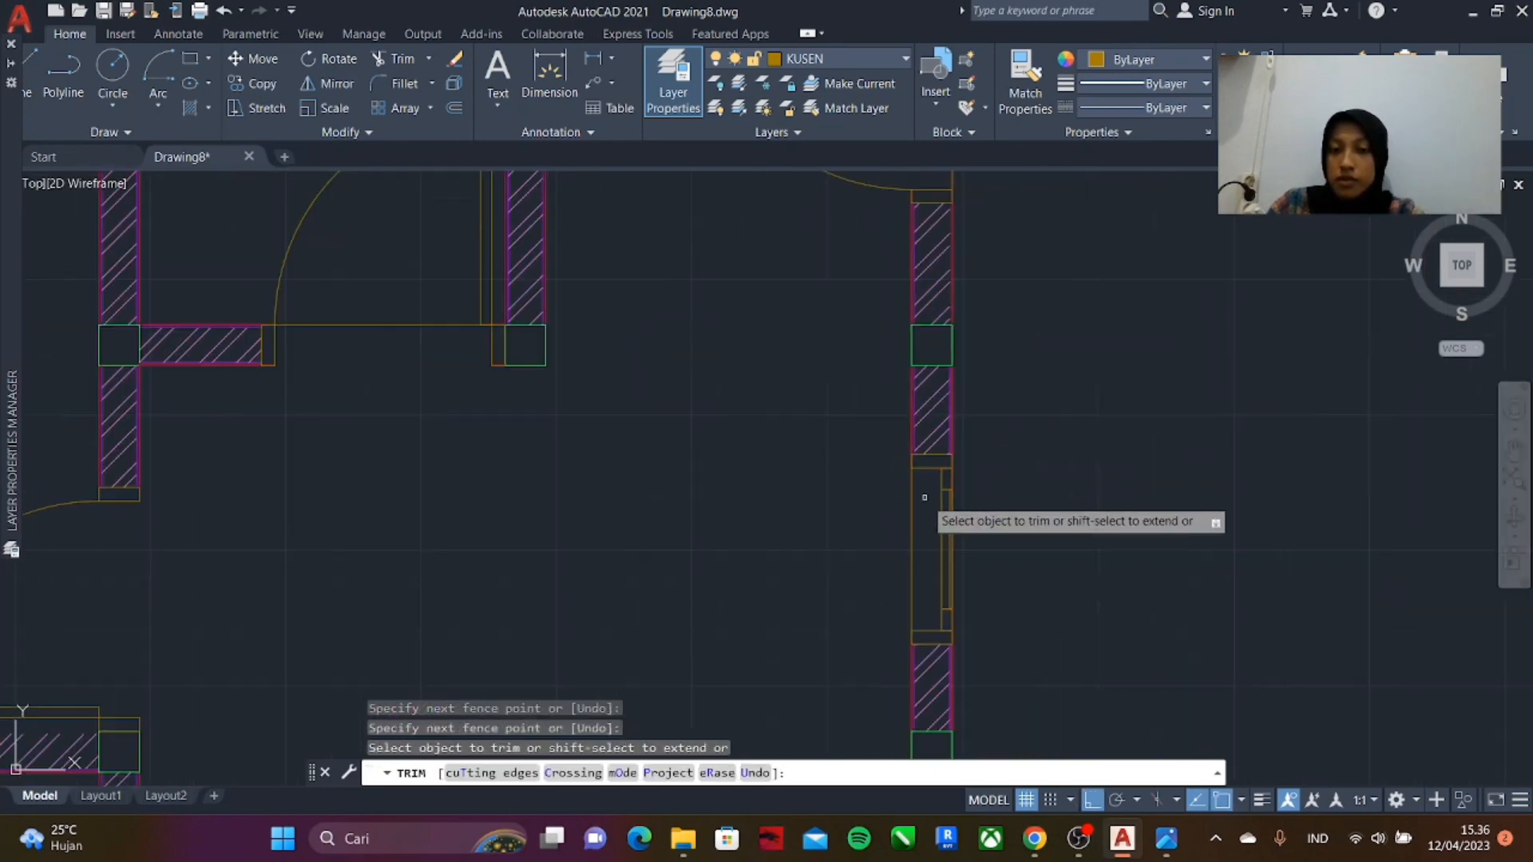
- Trim the wall lines and hatch from the left post and adjoining sash strip of the single-pane window in the top wall
scroll(931, 623, "up", 4)
scroll(1078, 614, "down", 2)
left_click(1013, 449)
scroll(1023, 339, "up", 6)
scroll(989, 516, "down", 8)
scroll(831, 351, "up", 9)
left_click(551, 420)
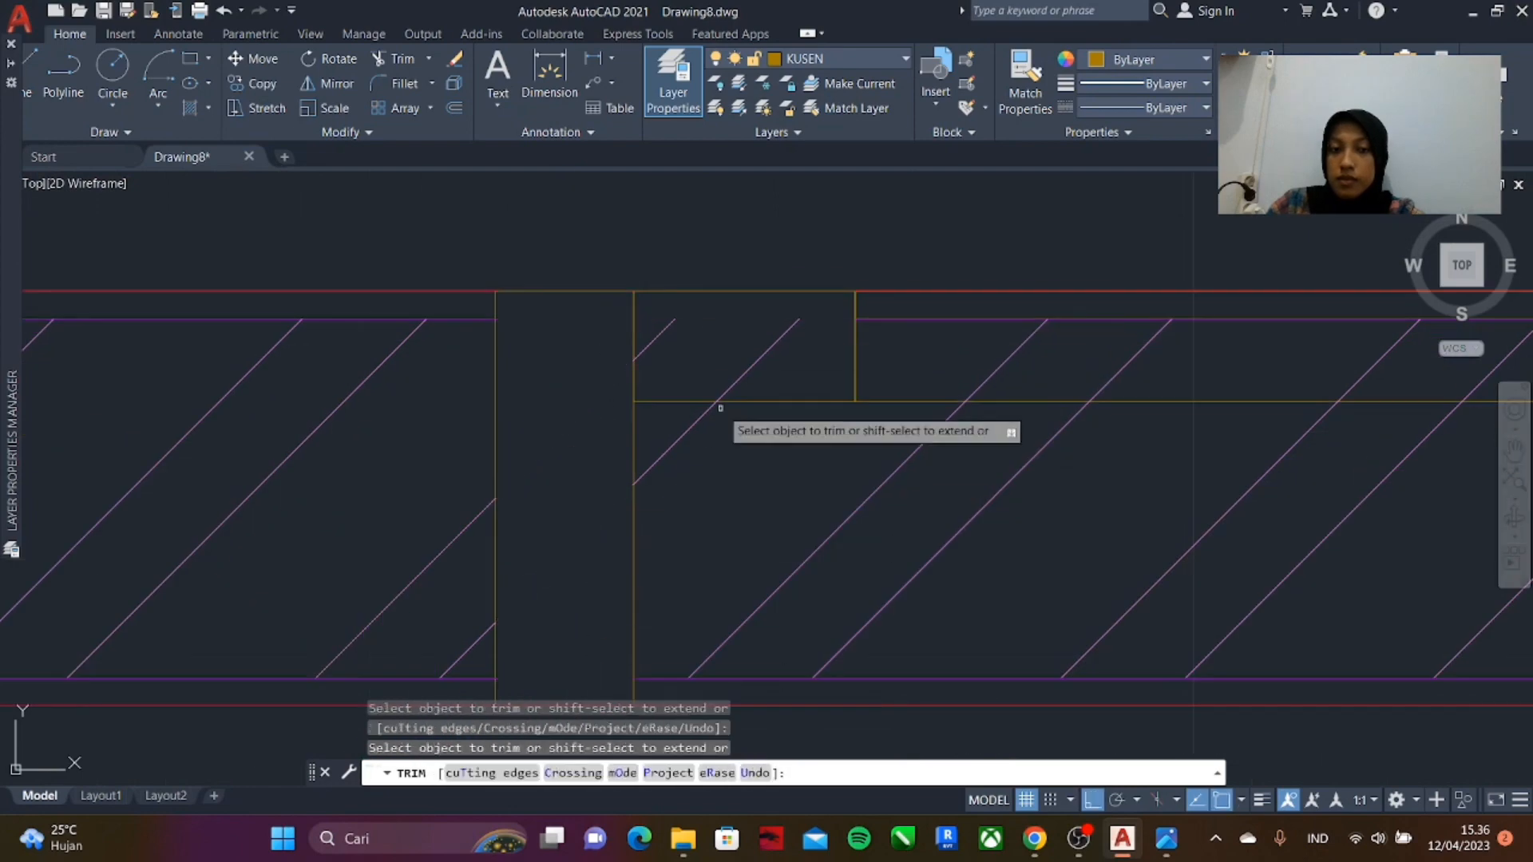
left_click(719, 405)
- Trim the remaining hatch and wall lines out of the top wall's rightmost single-pane window, including the inner wall line along the opening
scroll(925, 312, "down", 7)
scroll(1118, 367, "up", 5)
left_click(932, 562)
left_click(650, 470)
left_click(936, 426)
left_click(939, 447)
scroll(1011, 495, "down", 5)
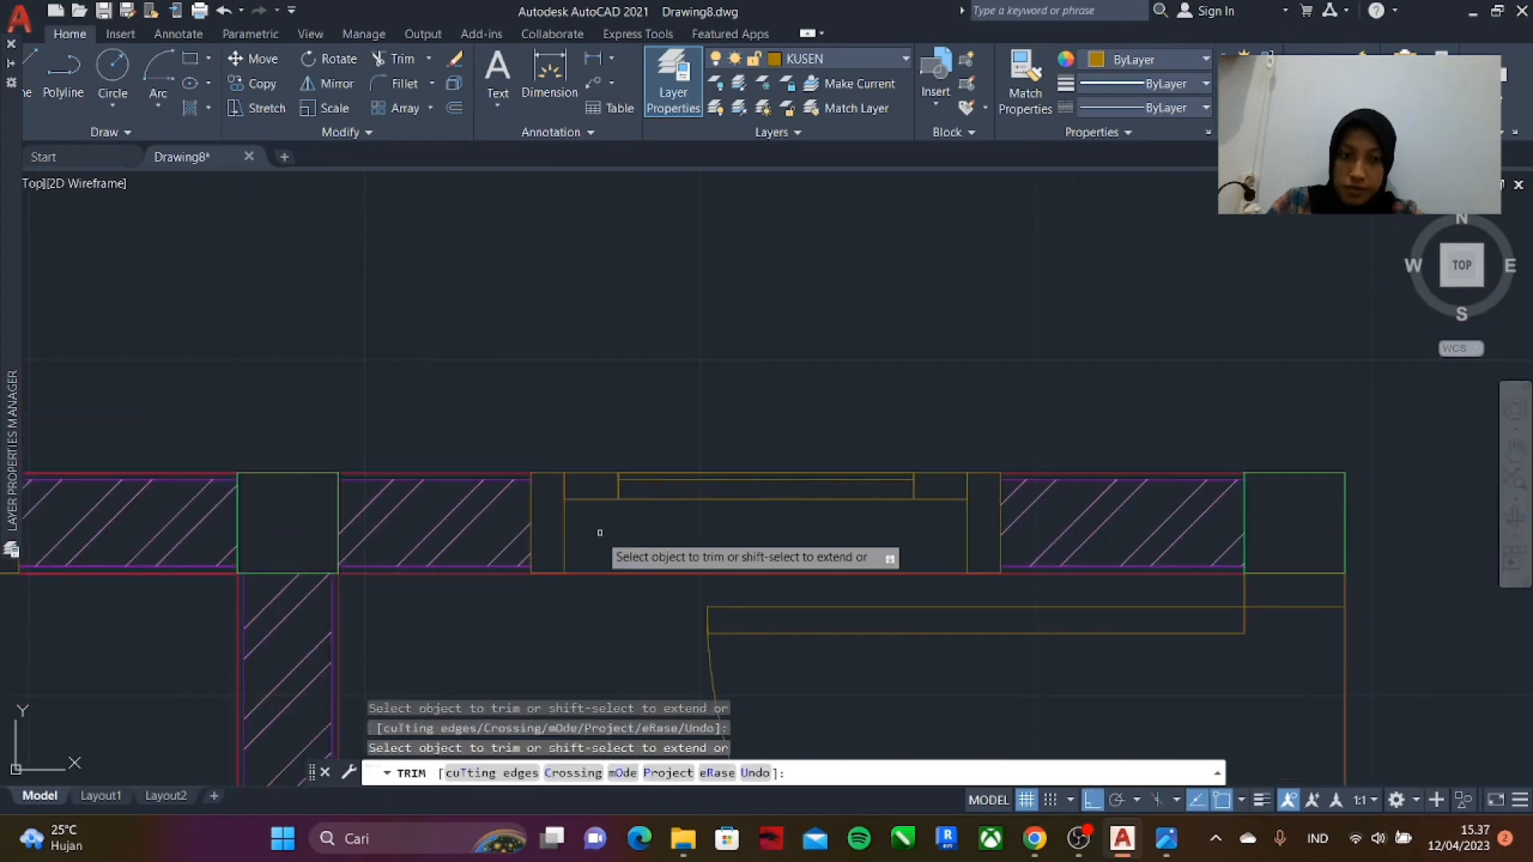
scroll(595, 543, "up", 6)
scroll(599, 551, "down", 6)
left_click_drag(983, 552, 988, 578)
scroll(958, 535, "down", 6)
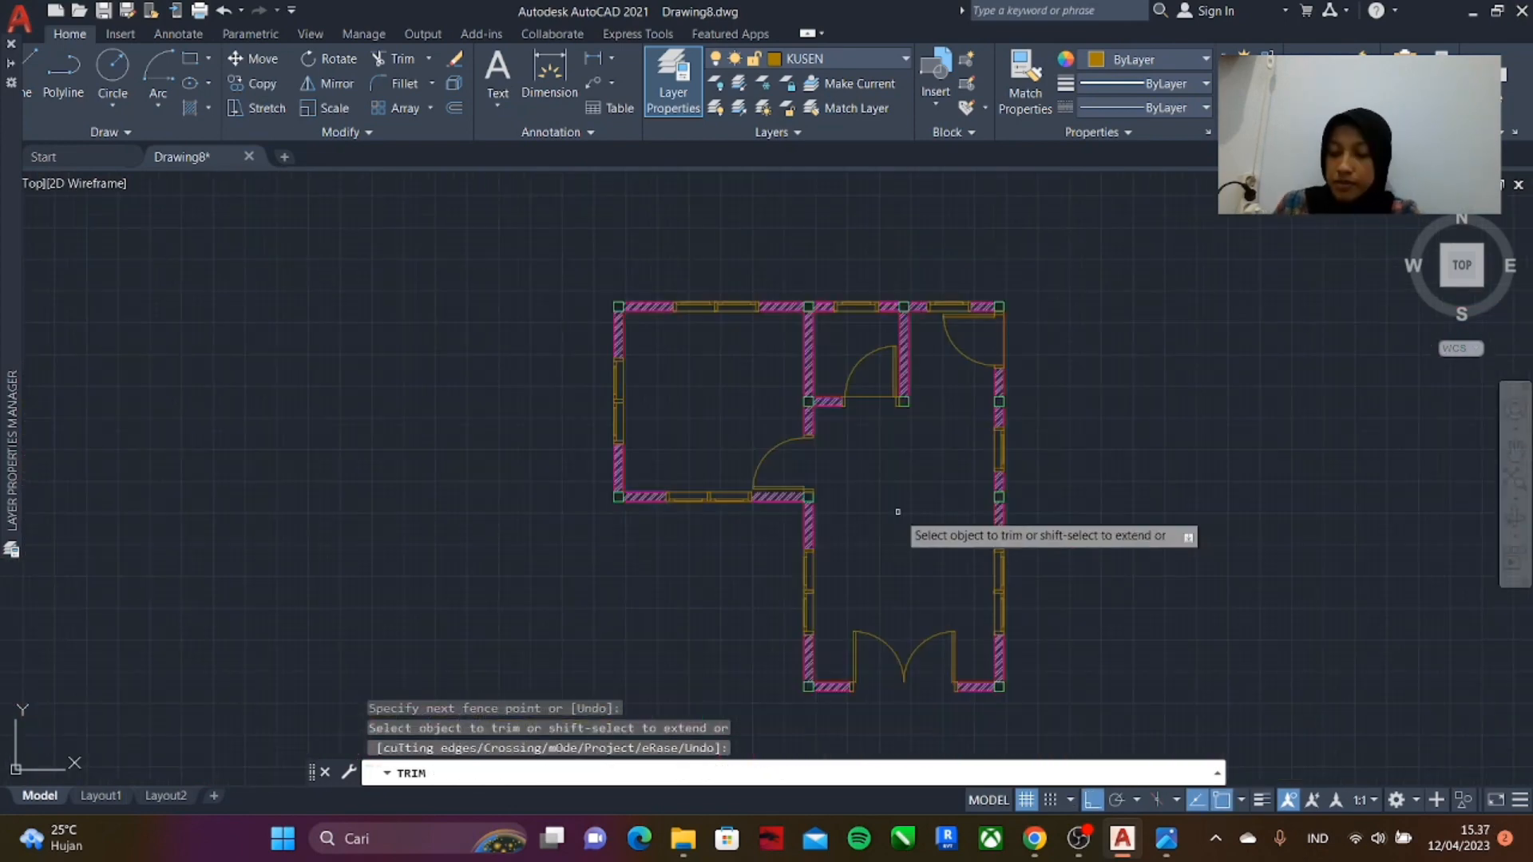
- Examine the whole floor plan, checking the trimmed window openings, the door openings and the wall hatching
scroll(671, 284, "down", 2)
scroll(670, 279, "up", 7)
scroll(559, 256, "down", 3)
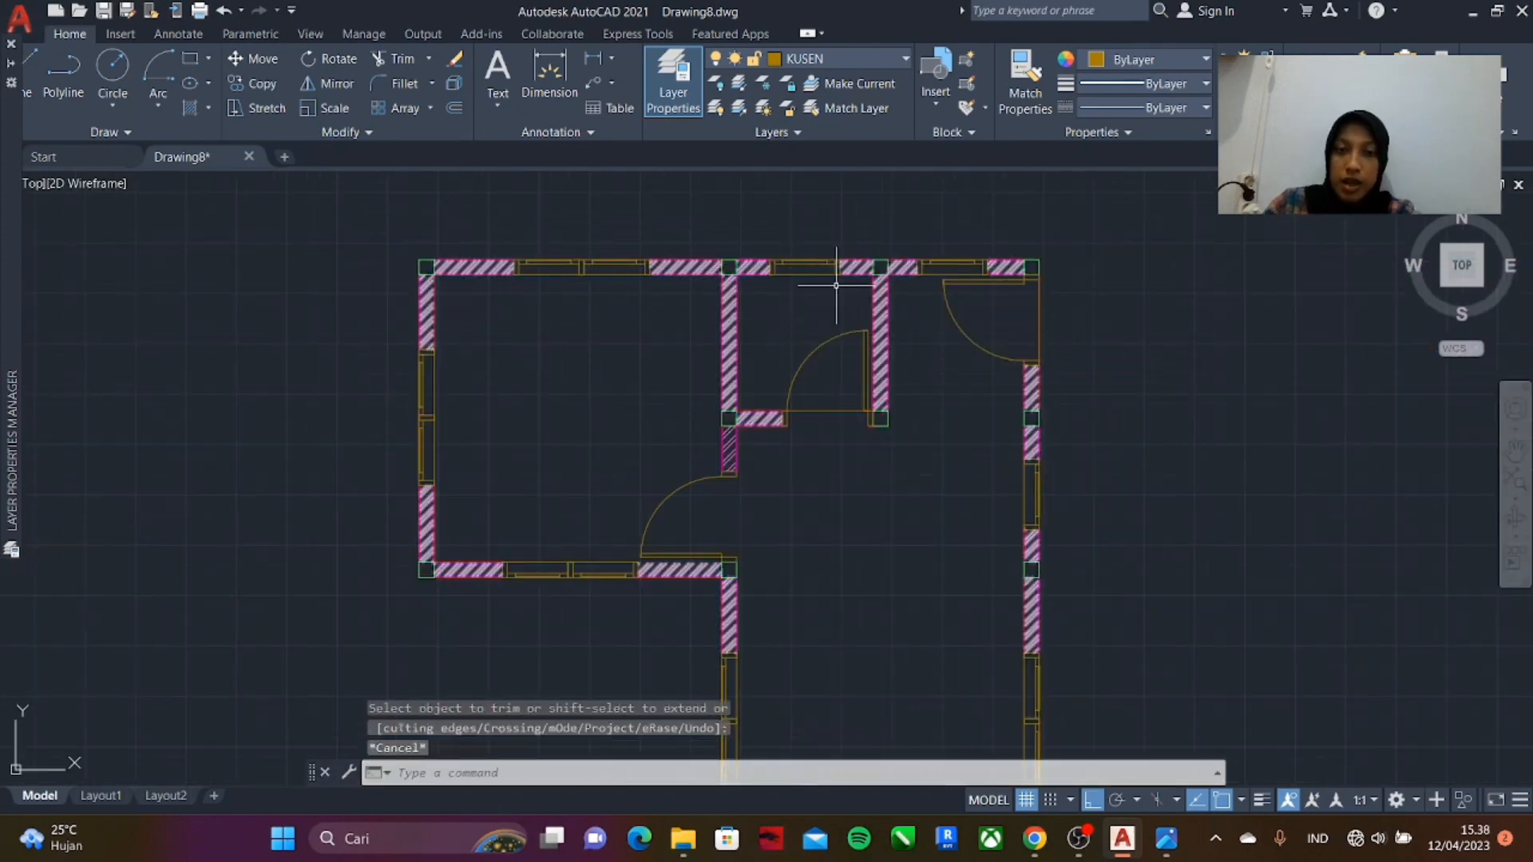
scroll(682, 256, "down", 2)
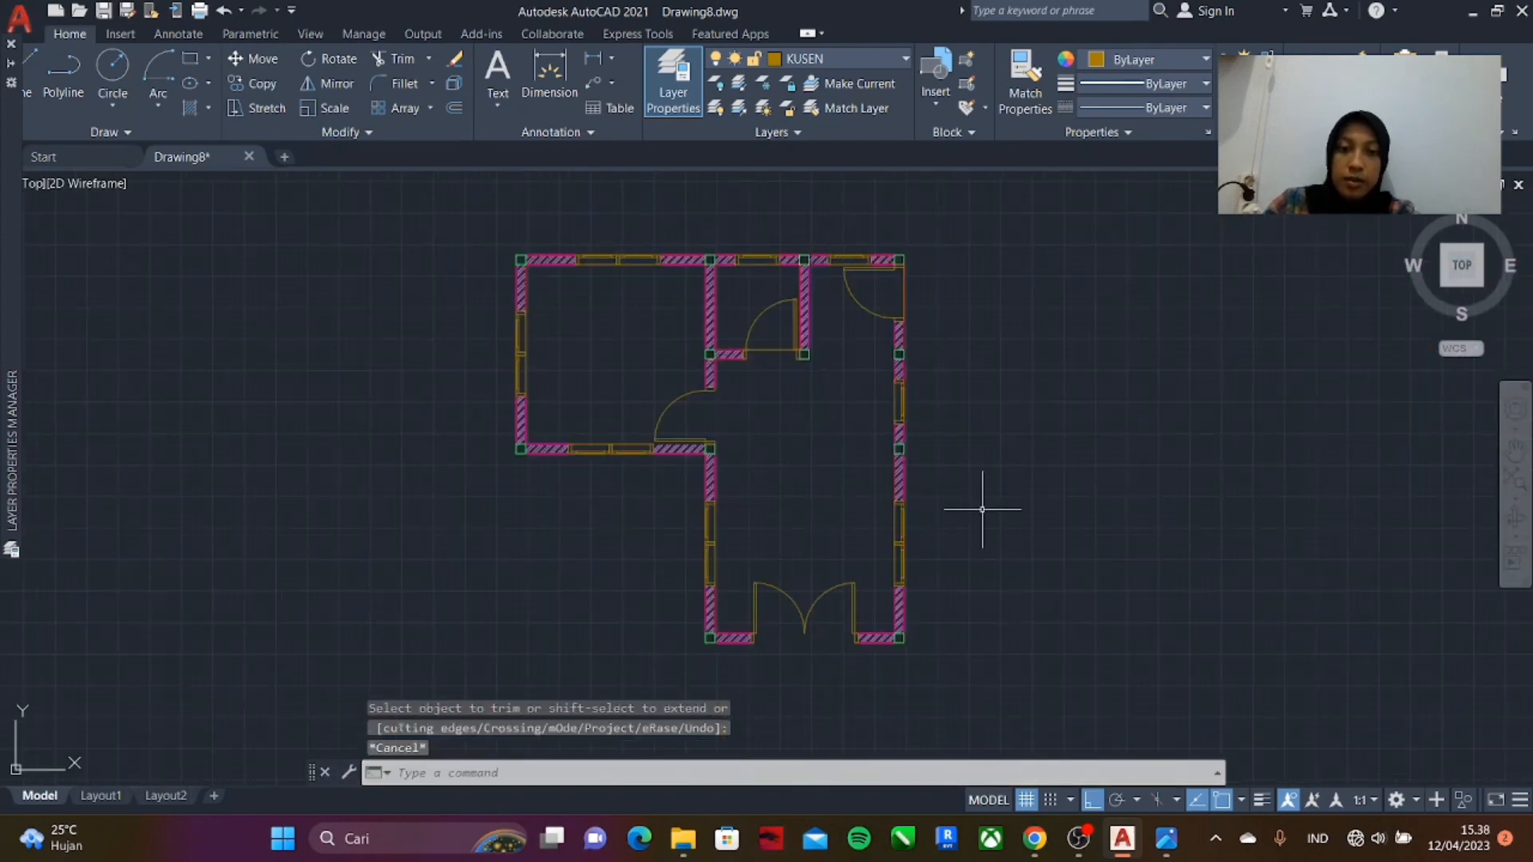
scroll(718, 380, "up", 5)
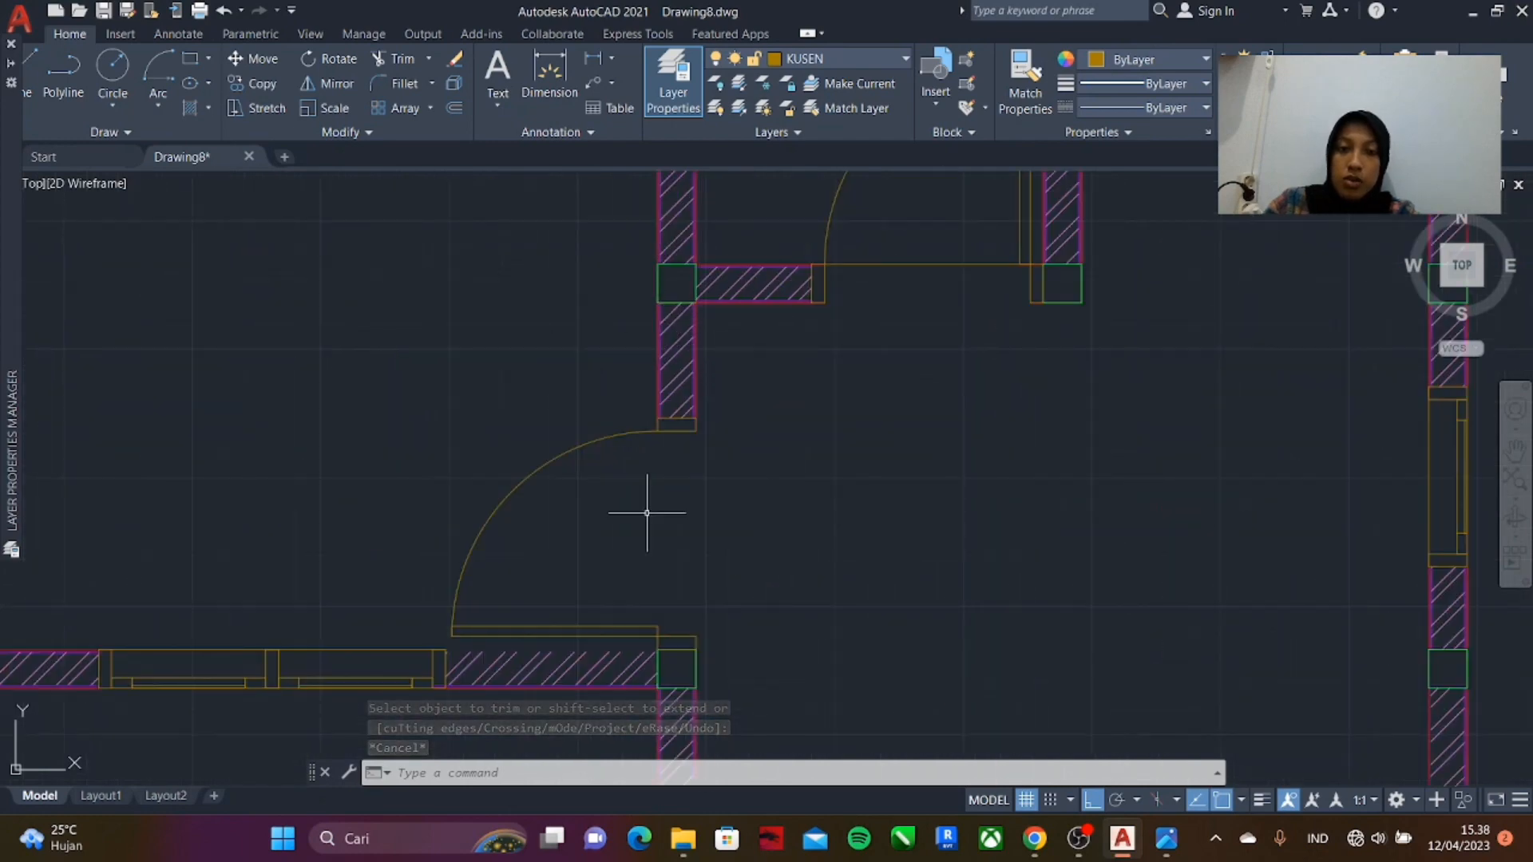
scroll(709, 383, "down", 6)
scroll(749, 353, "up", 7)
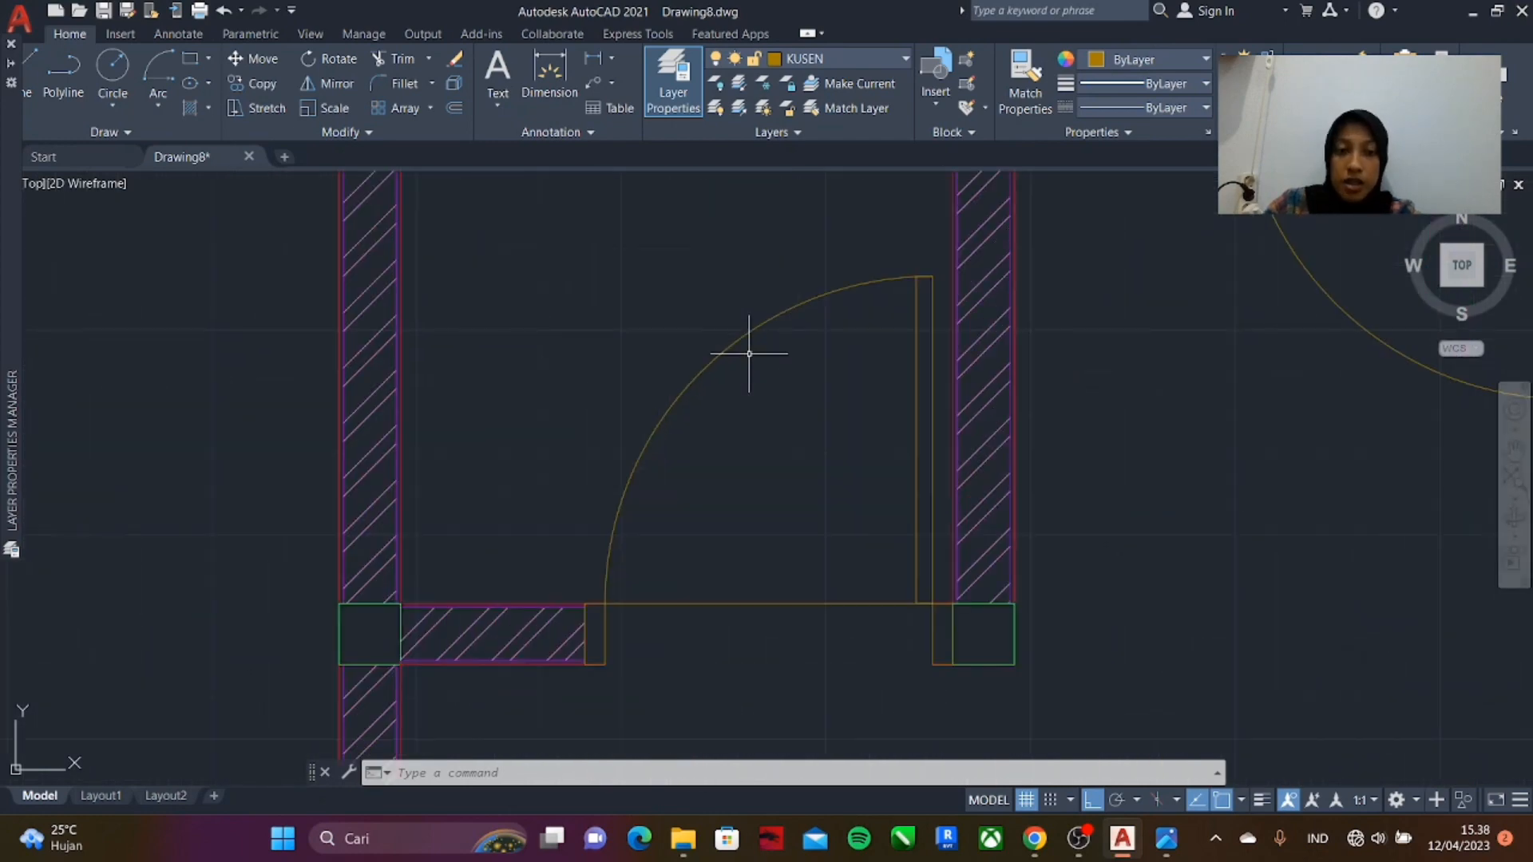
scroll(822, 484, "down", 4)
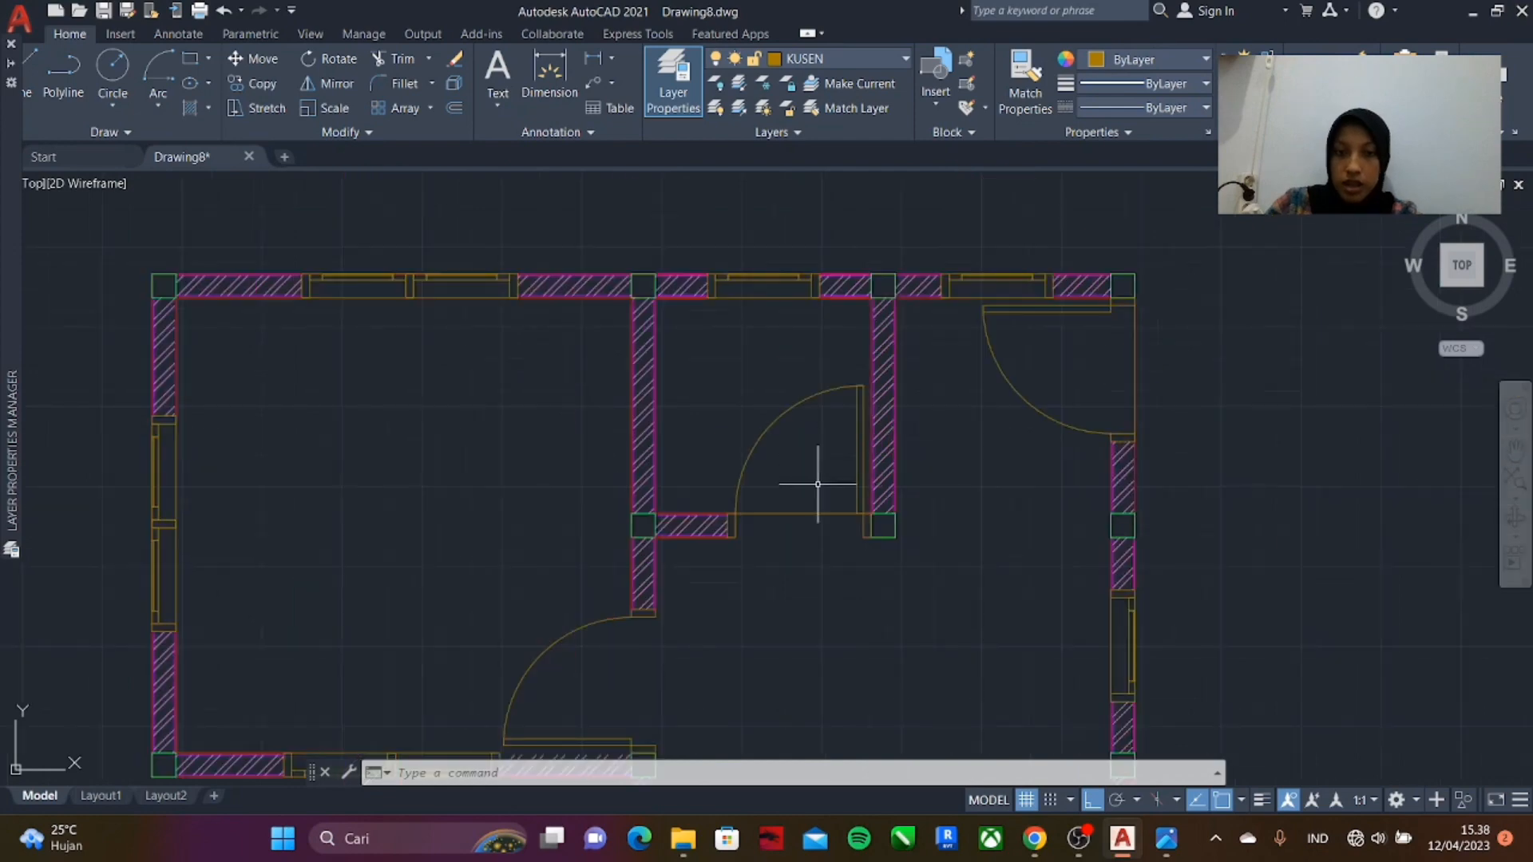
scroll(712, 394, "down", 2)
scroll(743, 506, "up", 4)
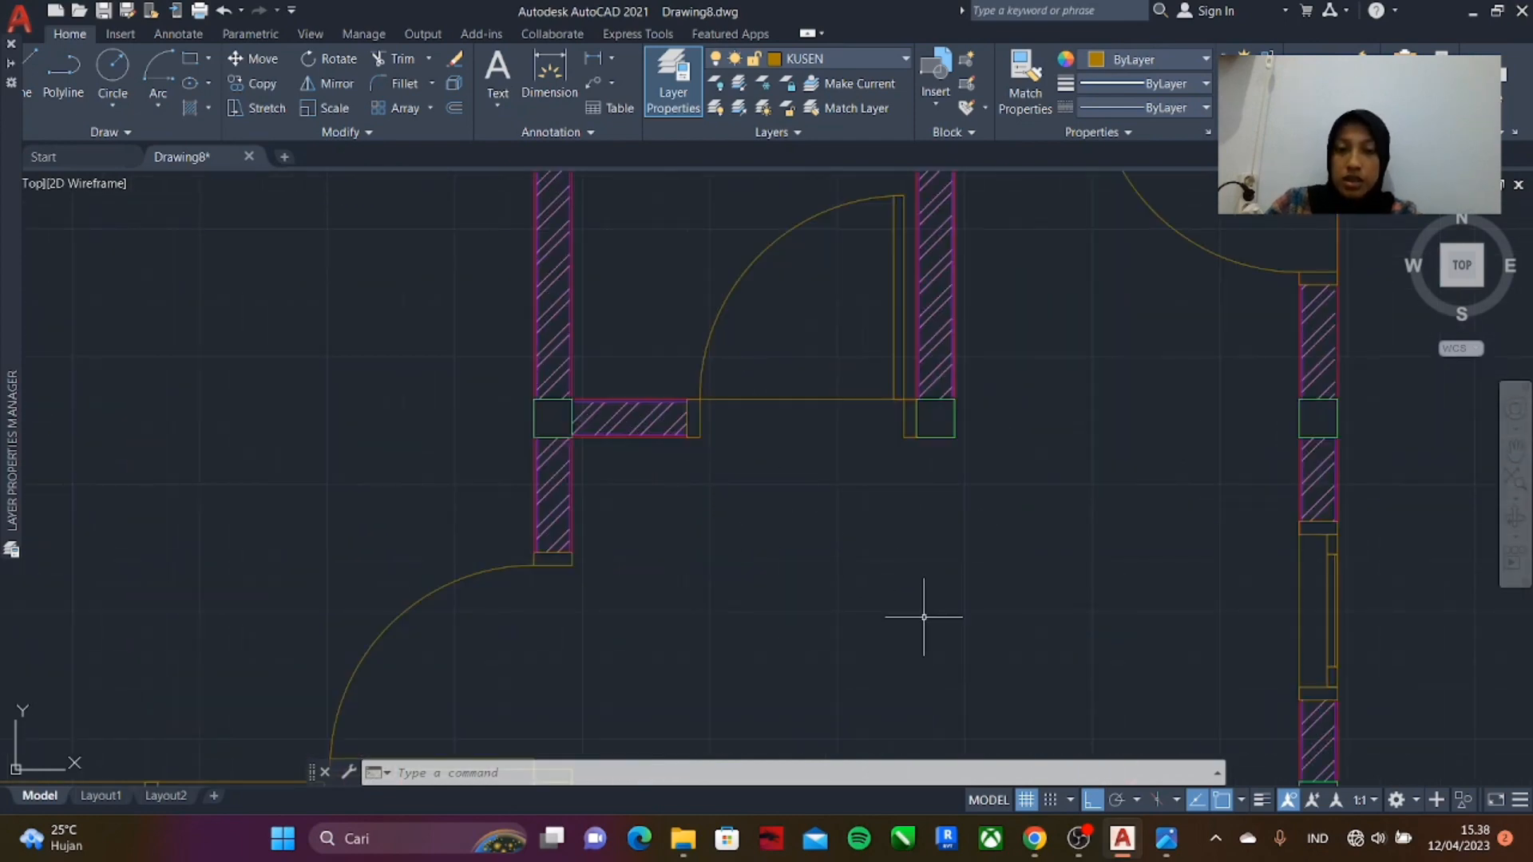
scroll(818, 445, "down", 2)
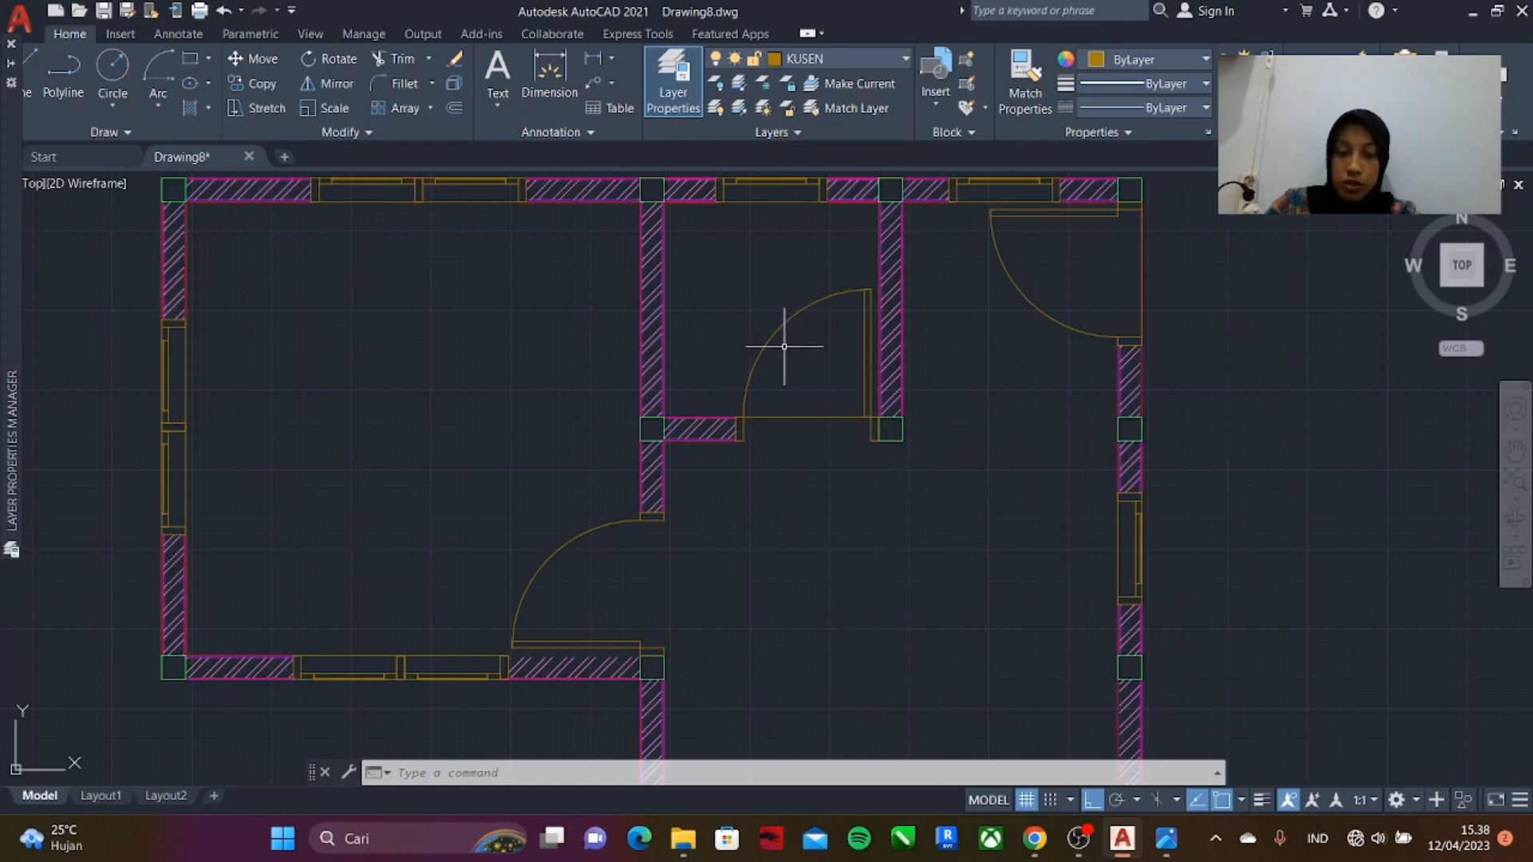
scroll(602, 379, "down", 2)
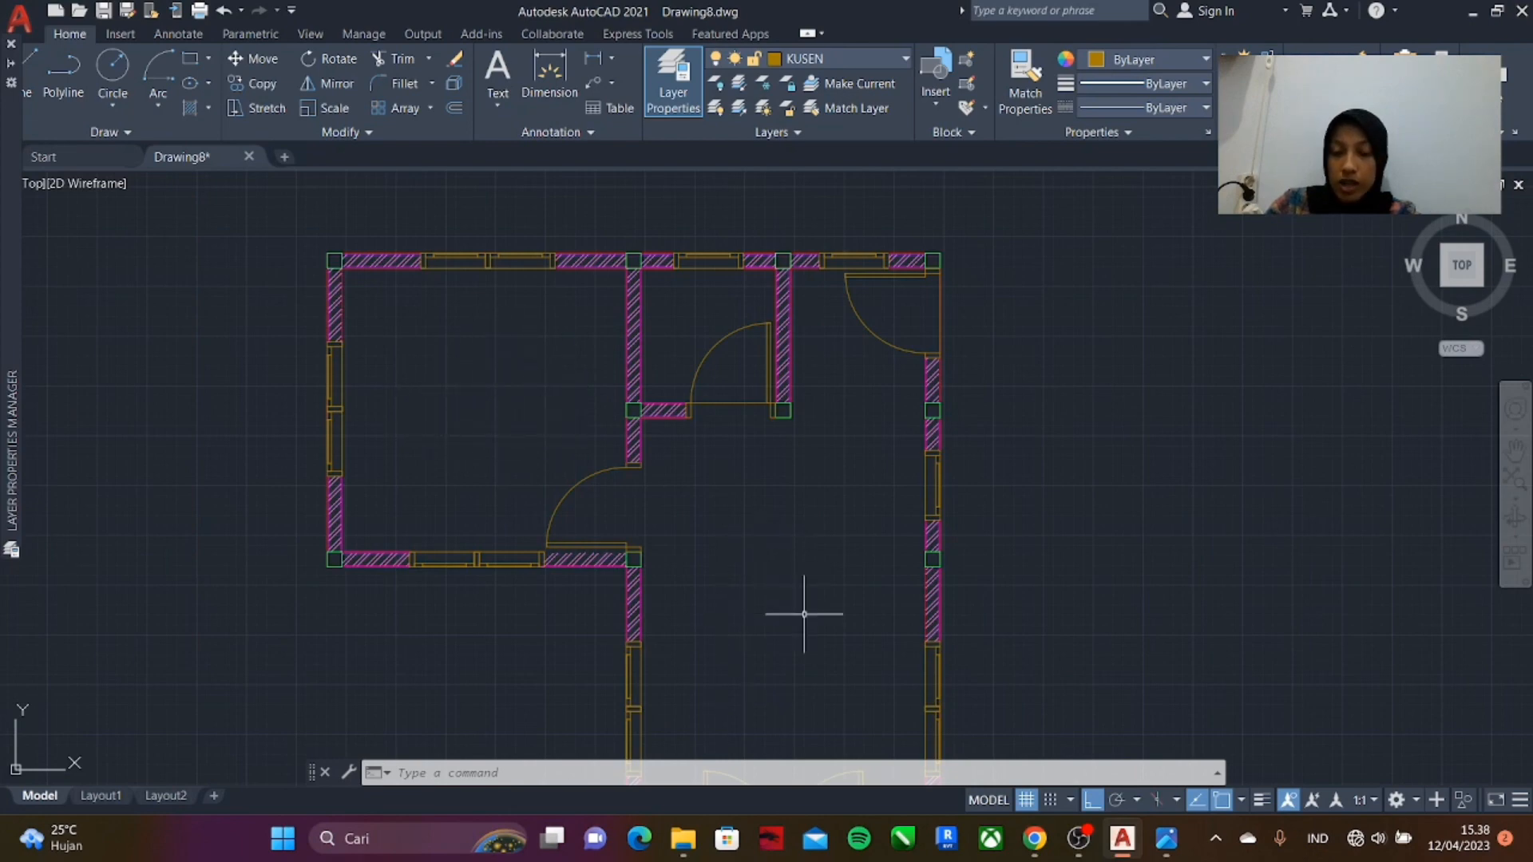
scroll(714, 457, "down", 3)
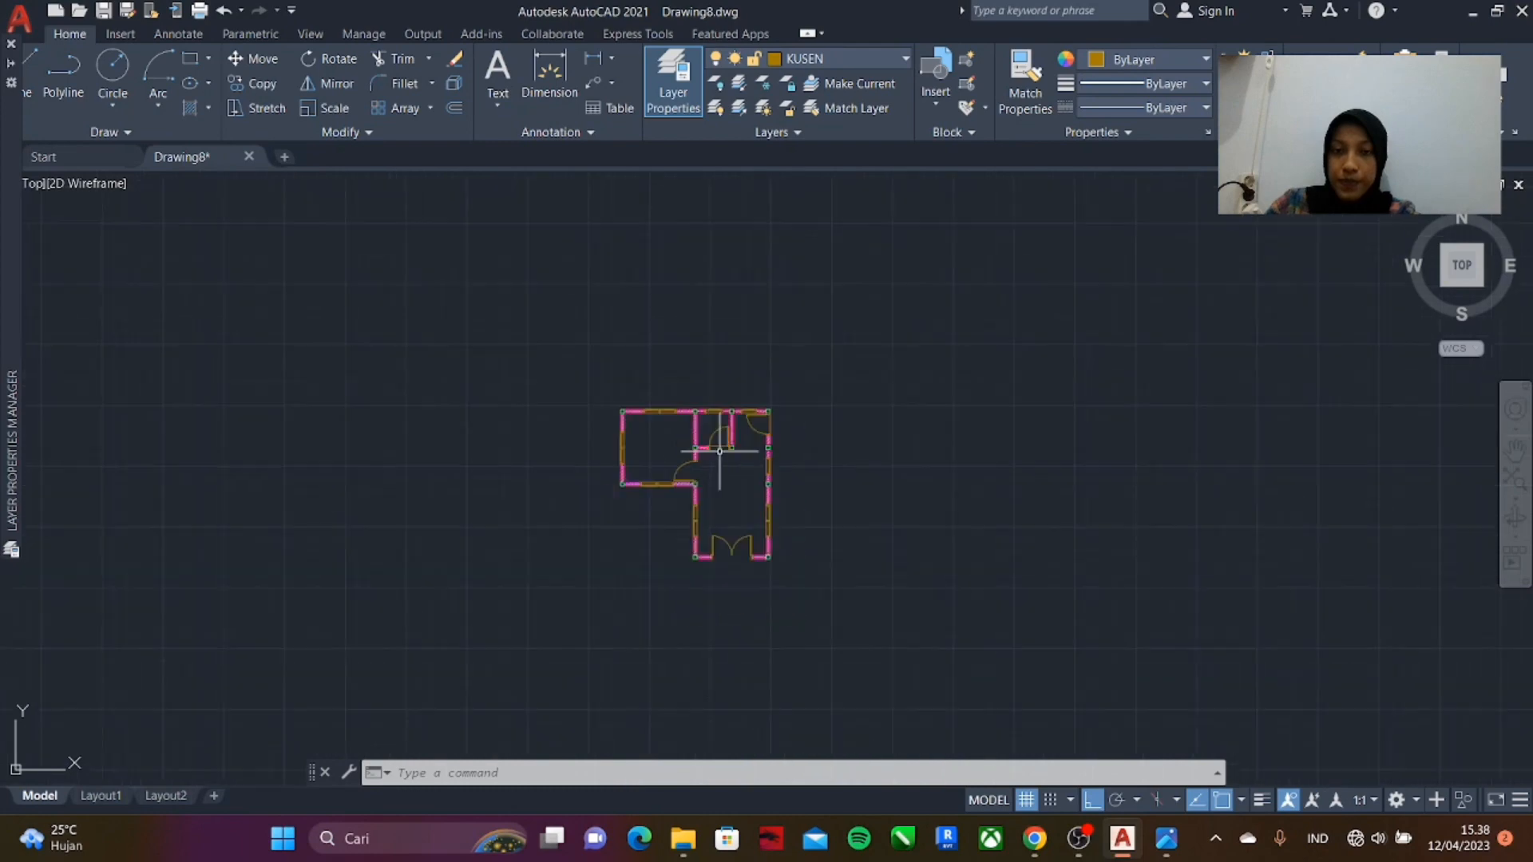
scroll(720, 451, "up", 3)
scroll(712, 445, "down", 3)
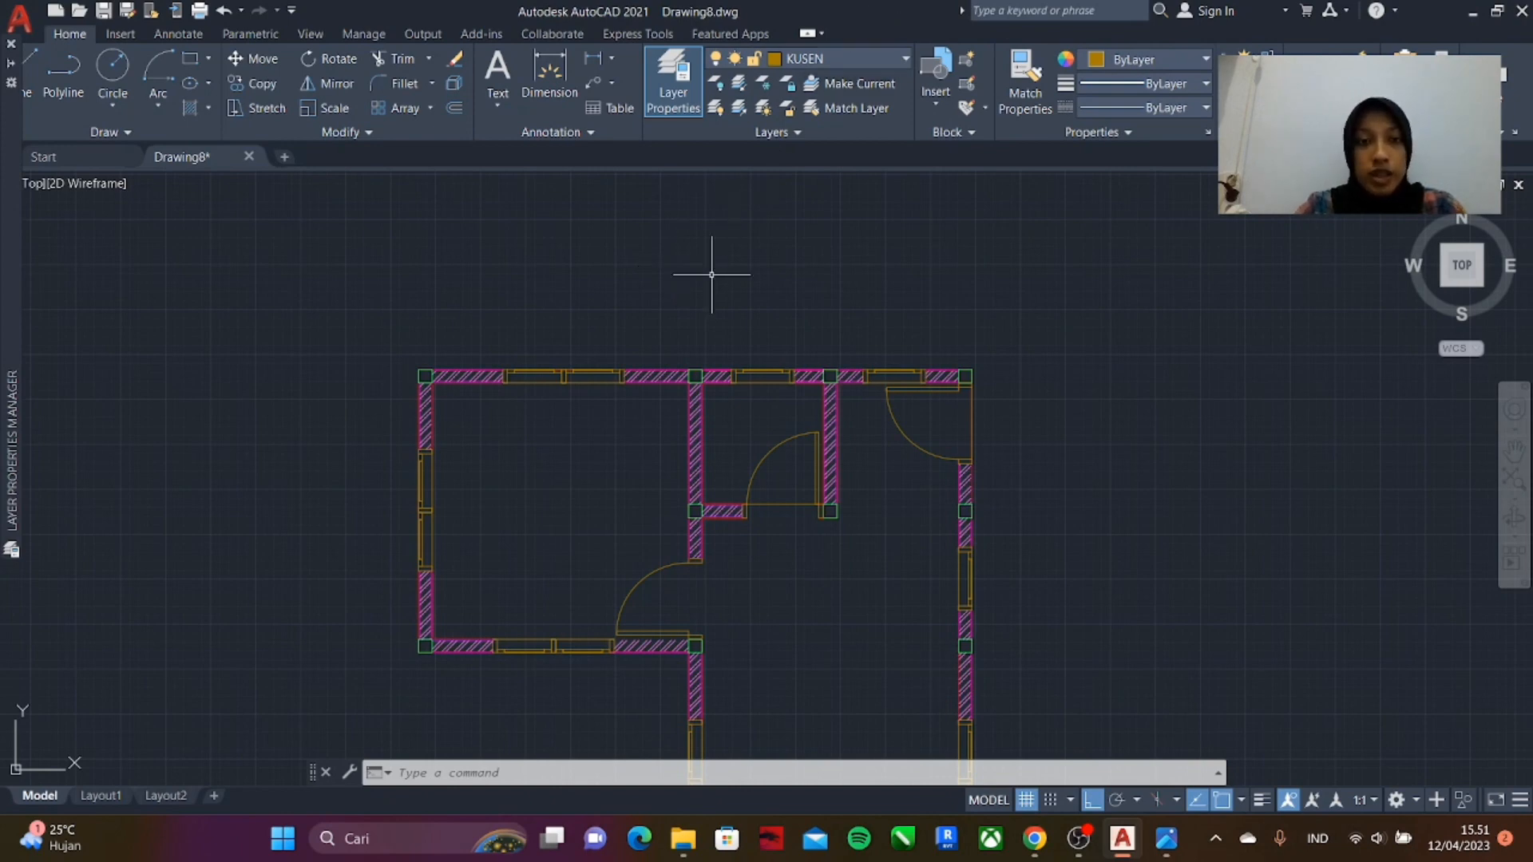
- Focus on the upper-left corner column and make ARSIR KOLOM the current layer
scroll(431, 333, "up", 2)
scroll(369, 332, "up", 2)
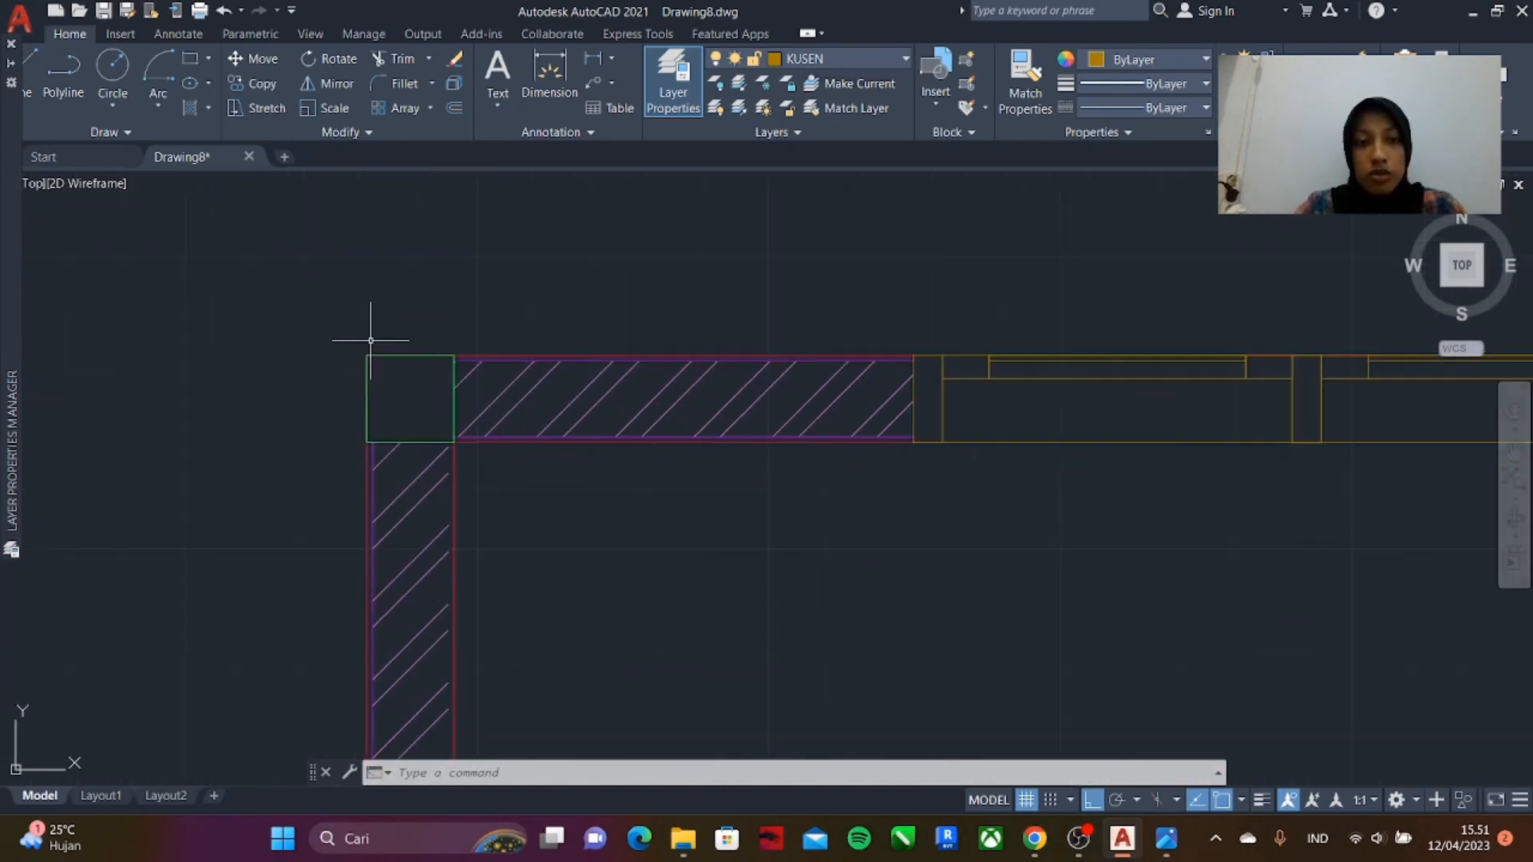
scroll(568, 332, "down", 5)
scroll(521, 307, "up", 3)
scroll(524, 263, "up", 4)
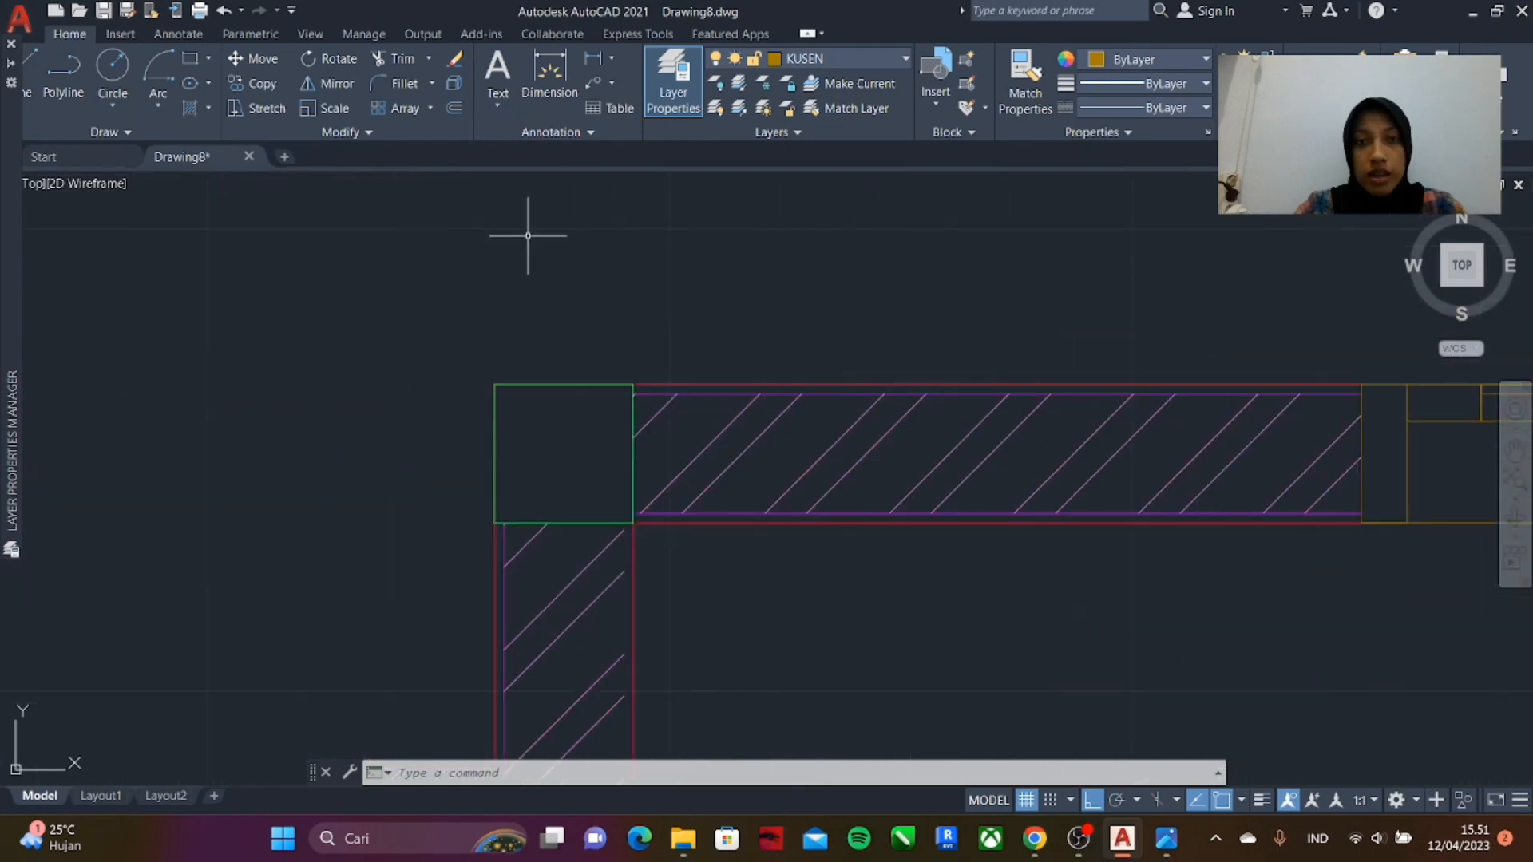
left_click(812, 65)
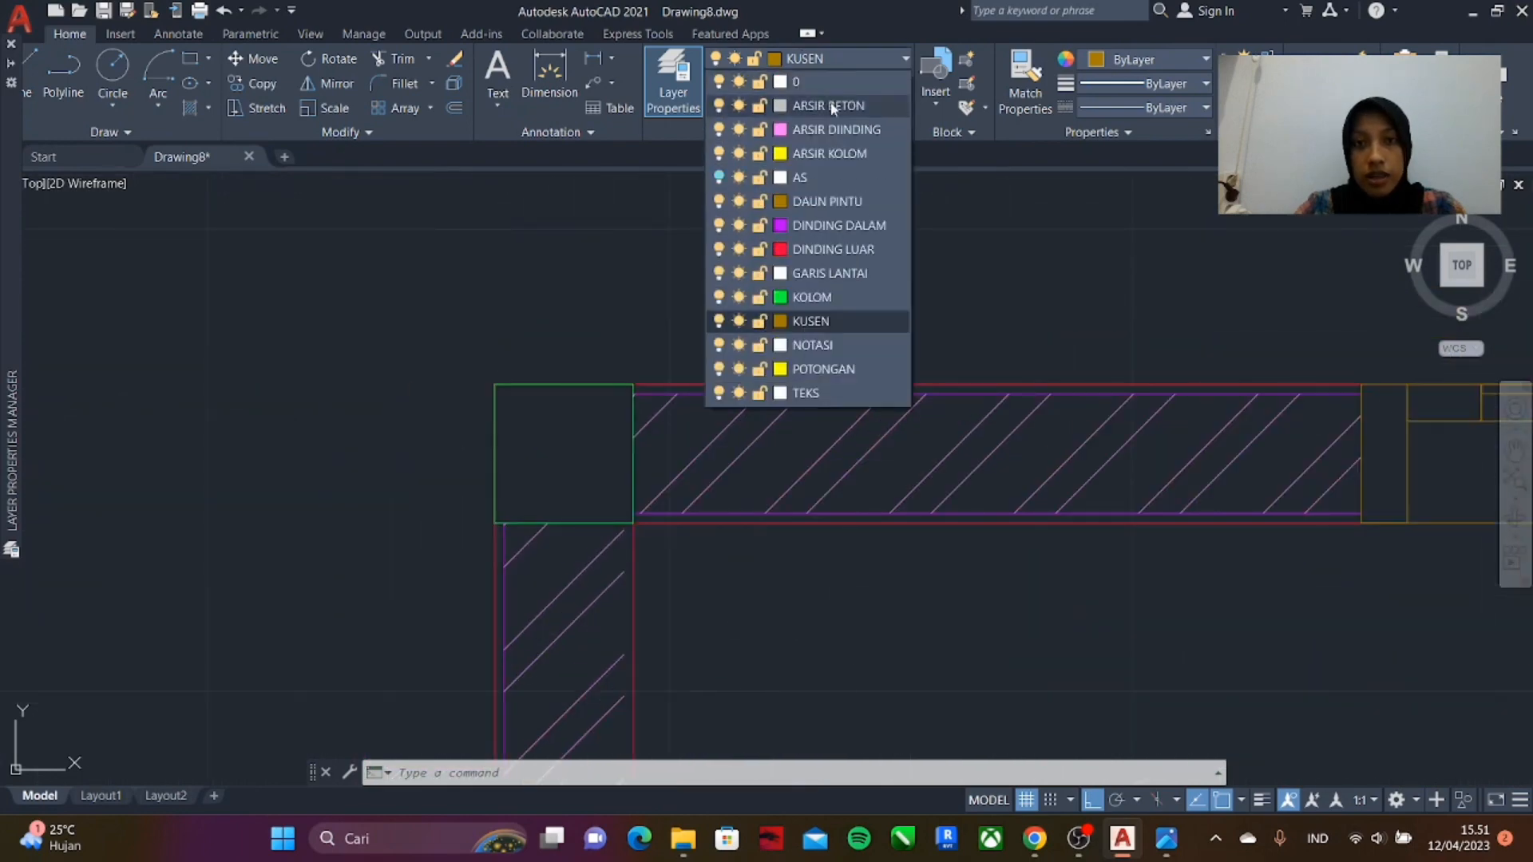
left_click(838, 156)
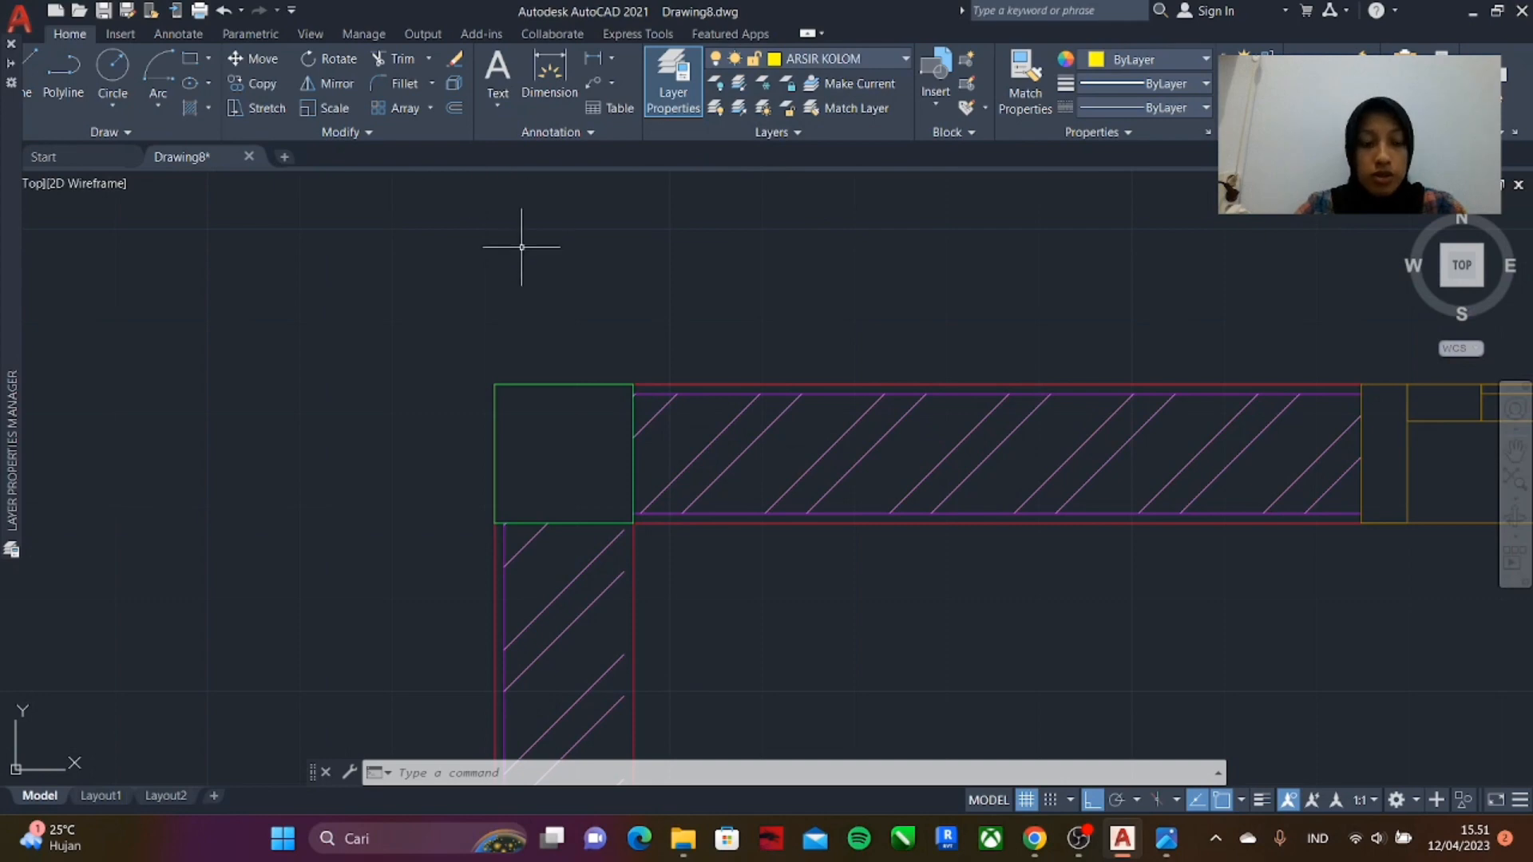
- Start an AR-CONC hatch and fill the columns along the top wall and the upper column of the right wall
type("h")
key("Return")
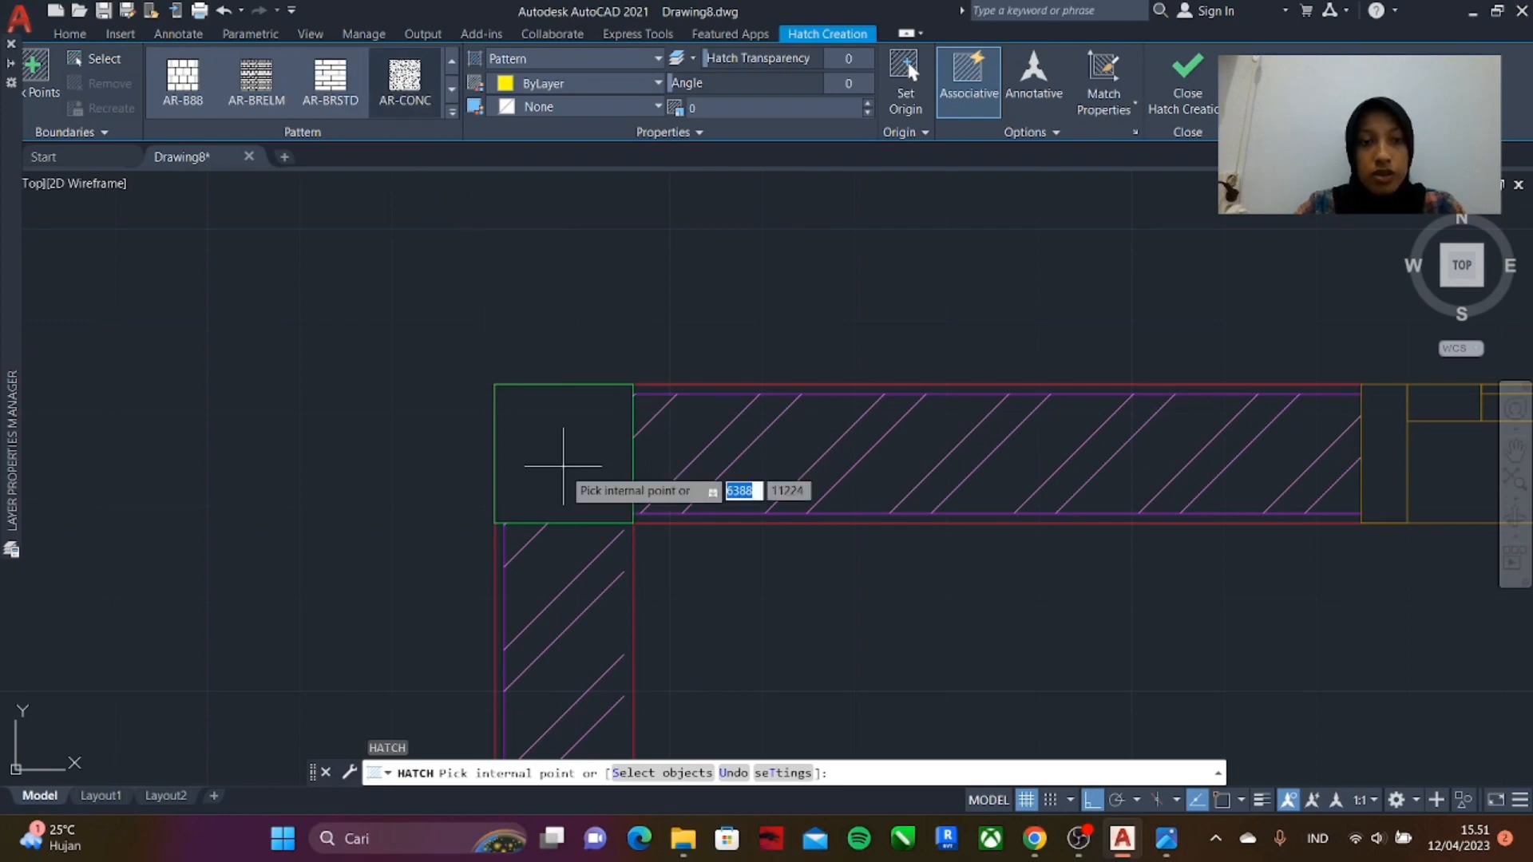
left_click(531, 439)
scroll(327, 323, "down", 3)
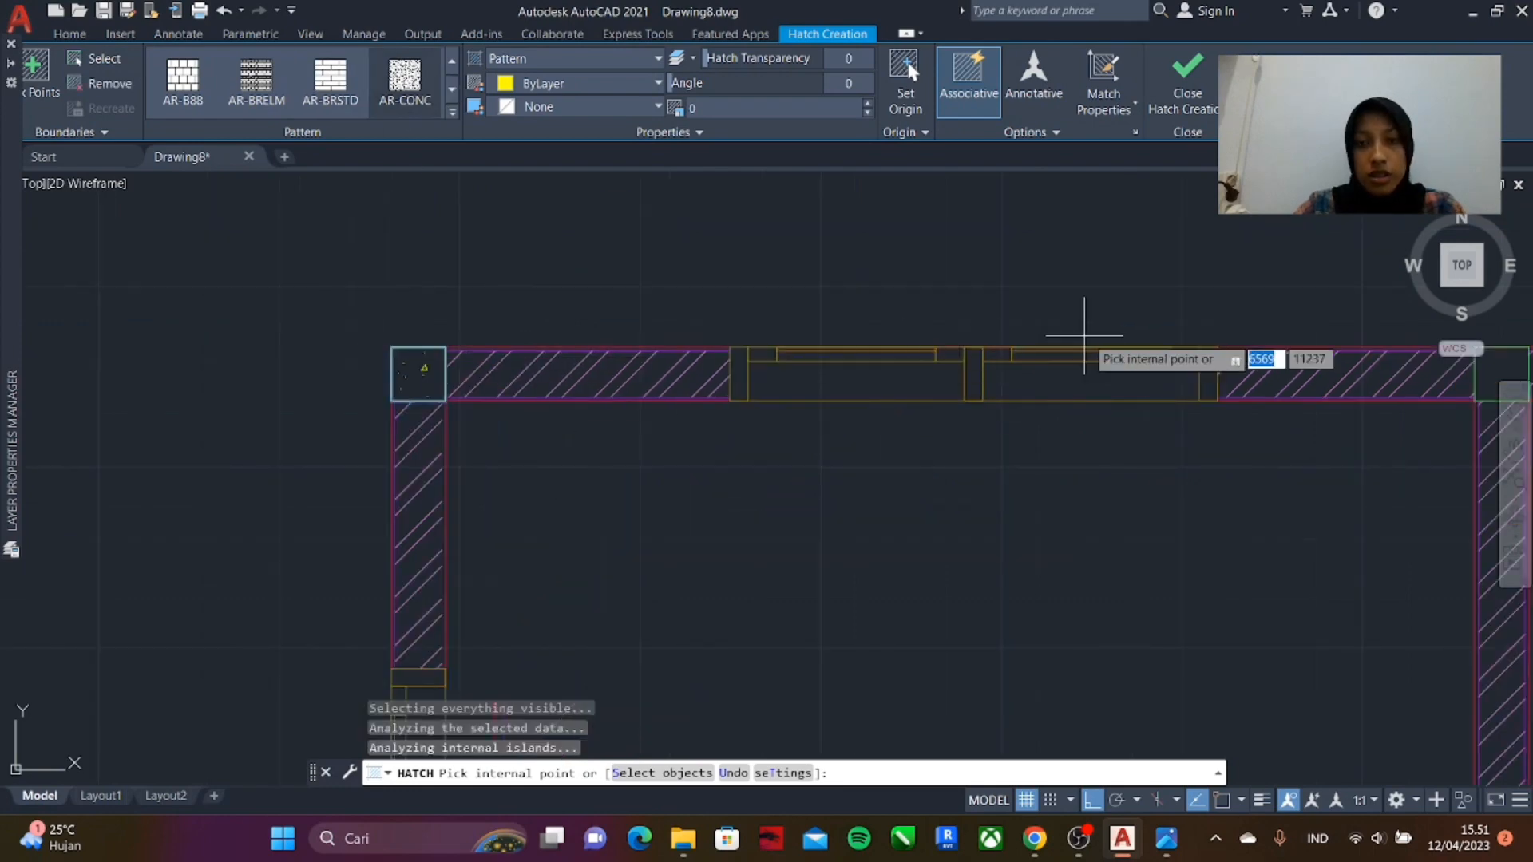
scroll(431, 355, "down", 4)
left_click(1008, 342)
scroll(1038, 615, "up", 5)
left_click(1015, 444)
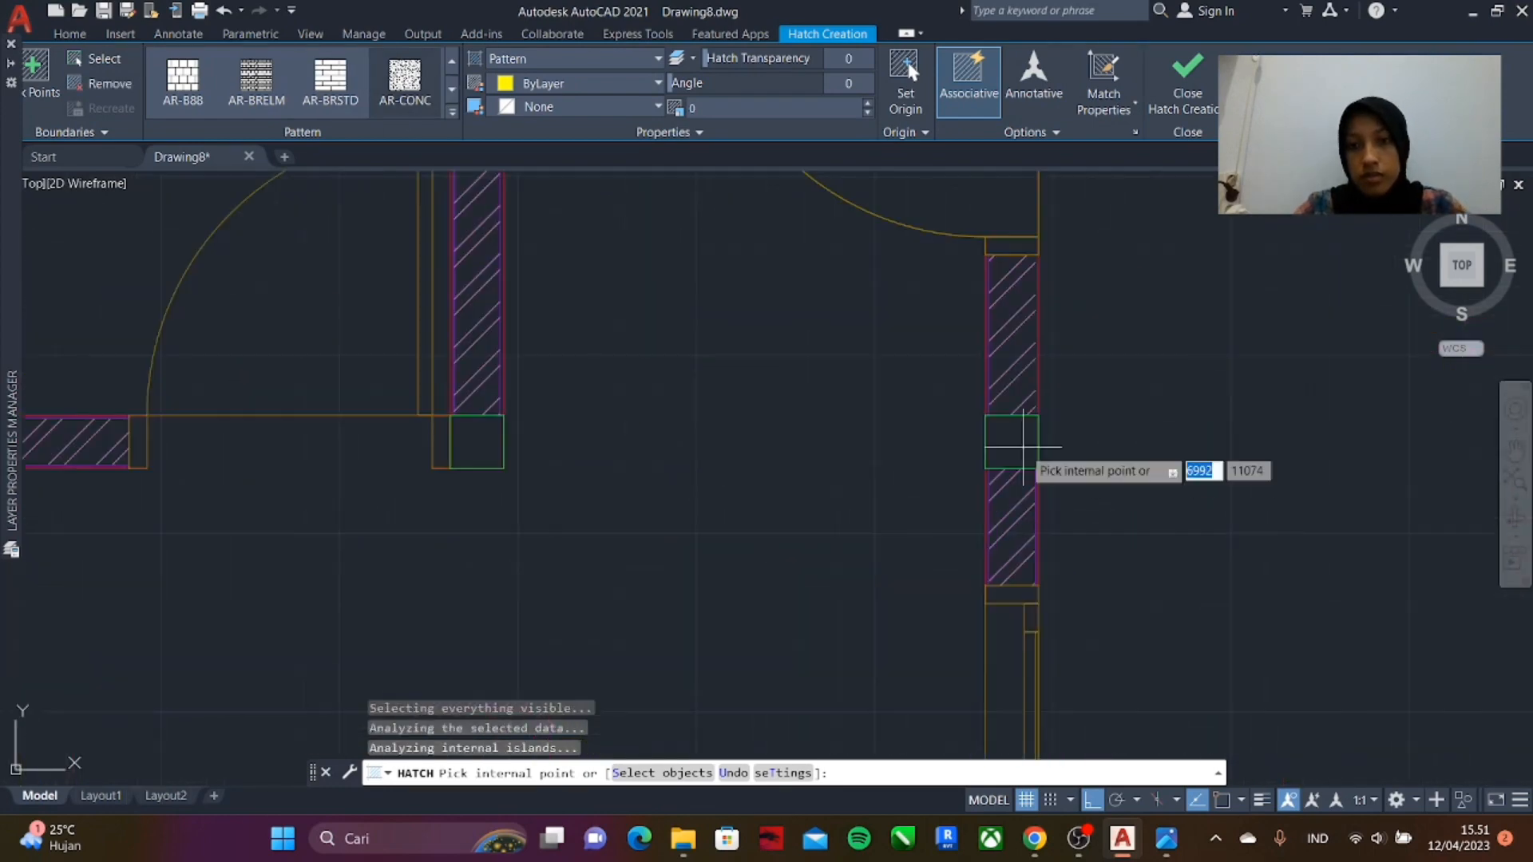
- Fill the remaining columns of the floor plan with the AR-CONC hatch and finish the Hatch command
scroll(1033, 445, "down", 5)
scroll(360, 447, "up", 7)
left_click(275, 453)
scroll(495, 335, "down", 8)
scroll(1013, 622, "up", 7)
left_click(808, 567)
scroll(729, 428, "down", 5)
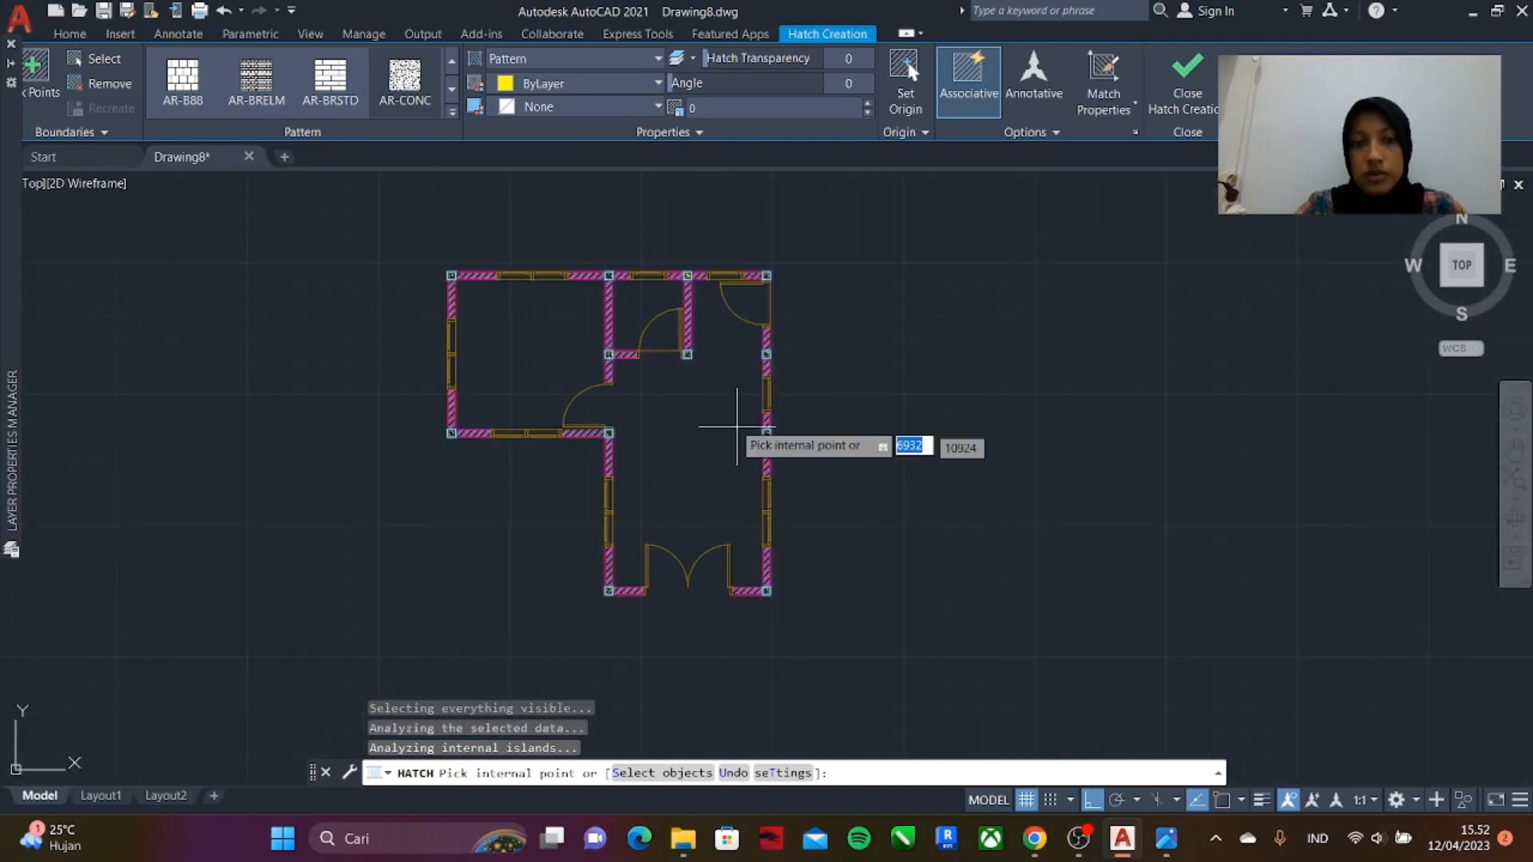
scroll(659, 394, "down", 4)
key("Escape")
- Examine the concrete hatch inside the columns along the top wall
scroll(664, 467, "down", 1)
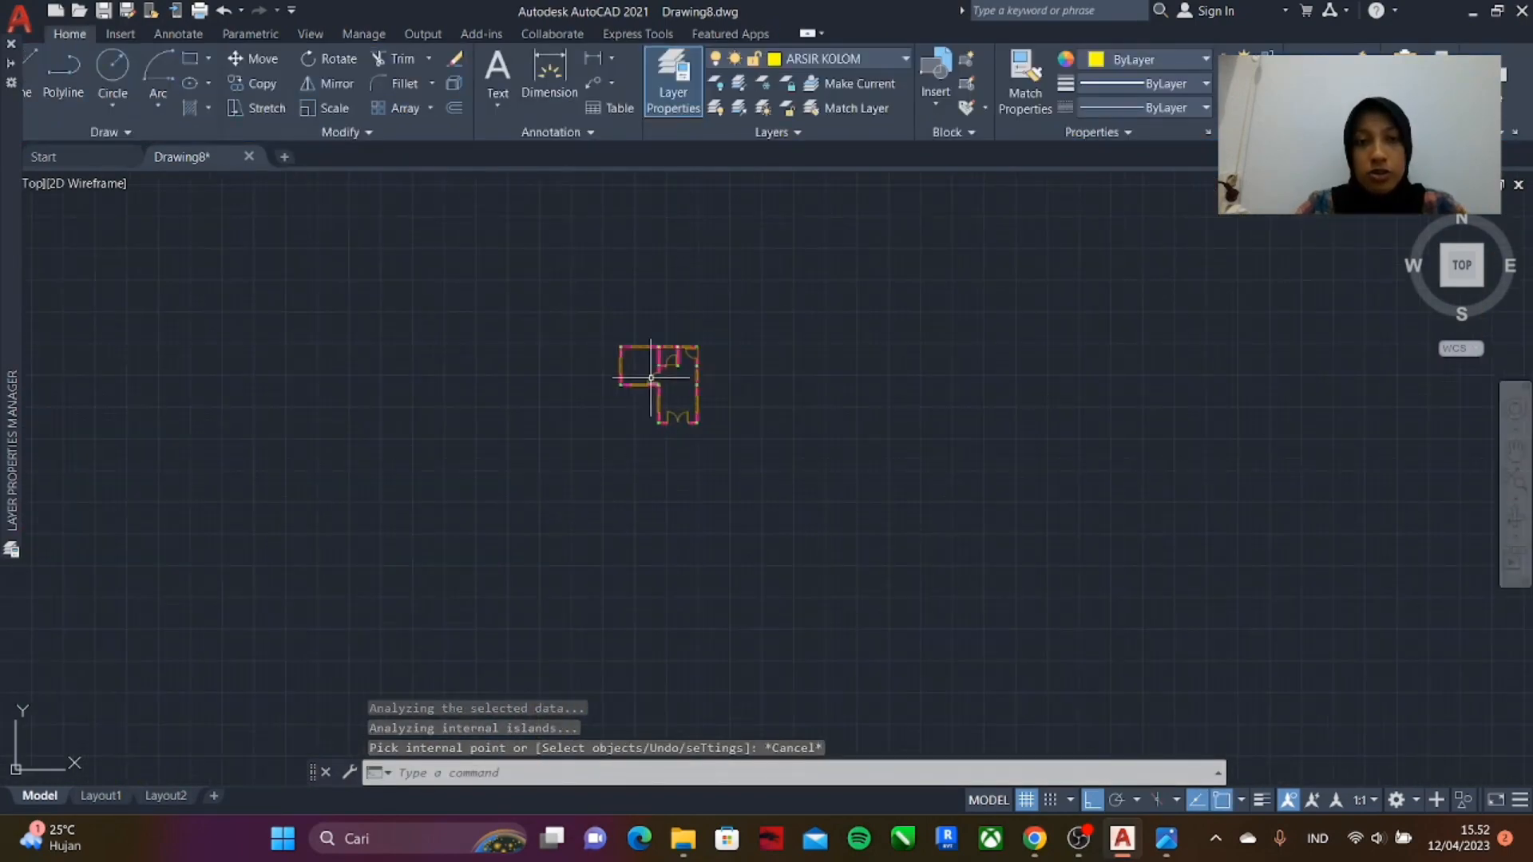
scroll(667, 340, "up", 6)
scroll(412, 255, "up", 2)
scroll(414, 250, "up", 2)
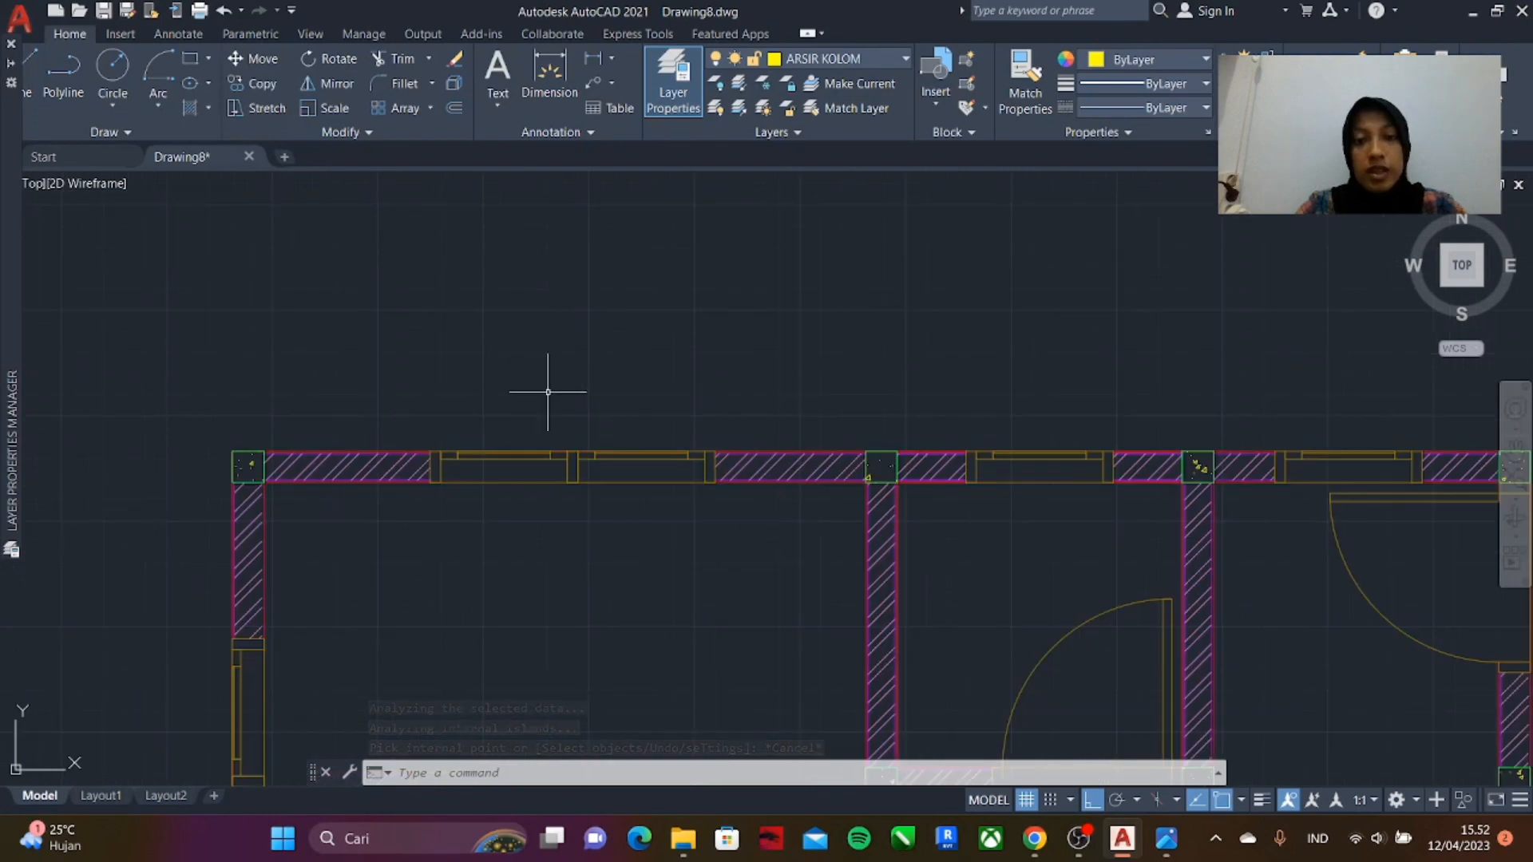
scroll(311, 445, "down", 4)
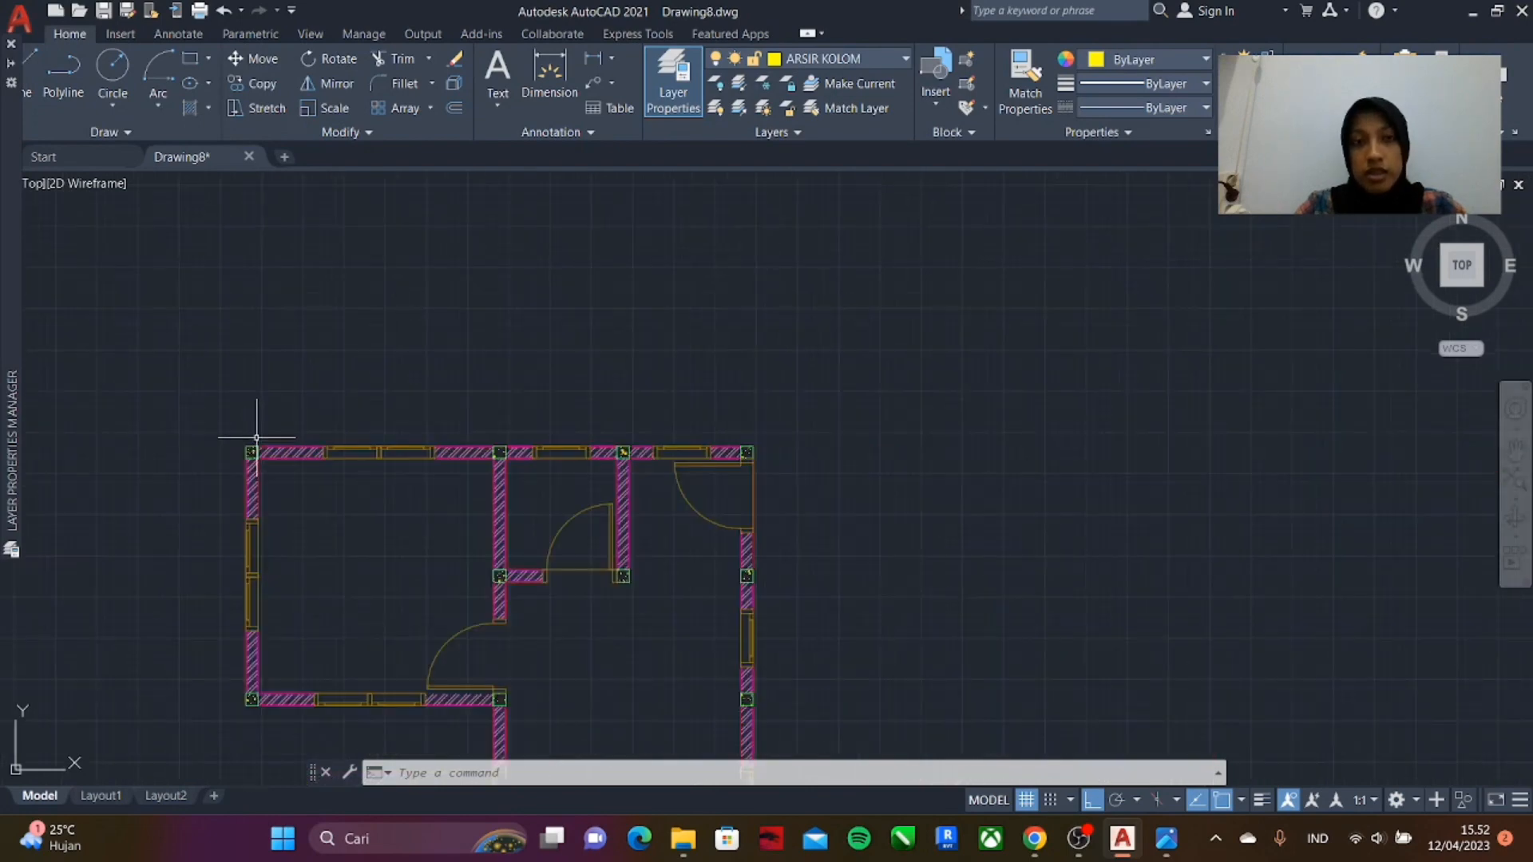
scroll(473, 394, "down", 2)
scroll(405, 427, "up", 8)
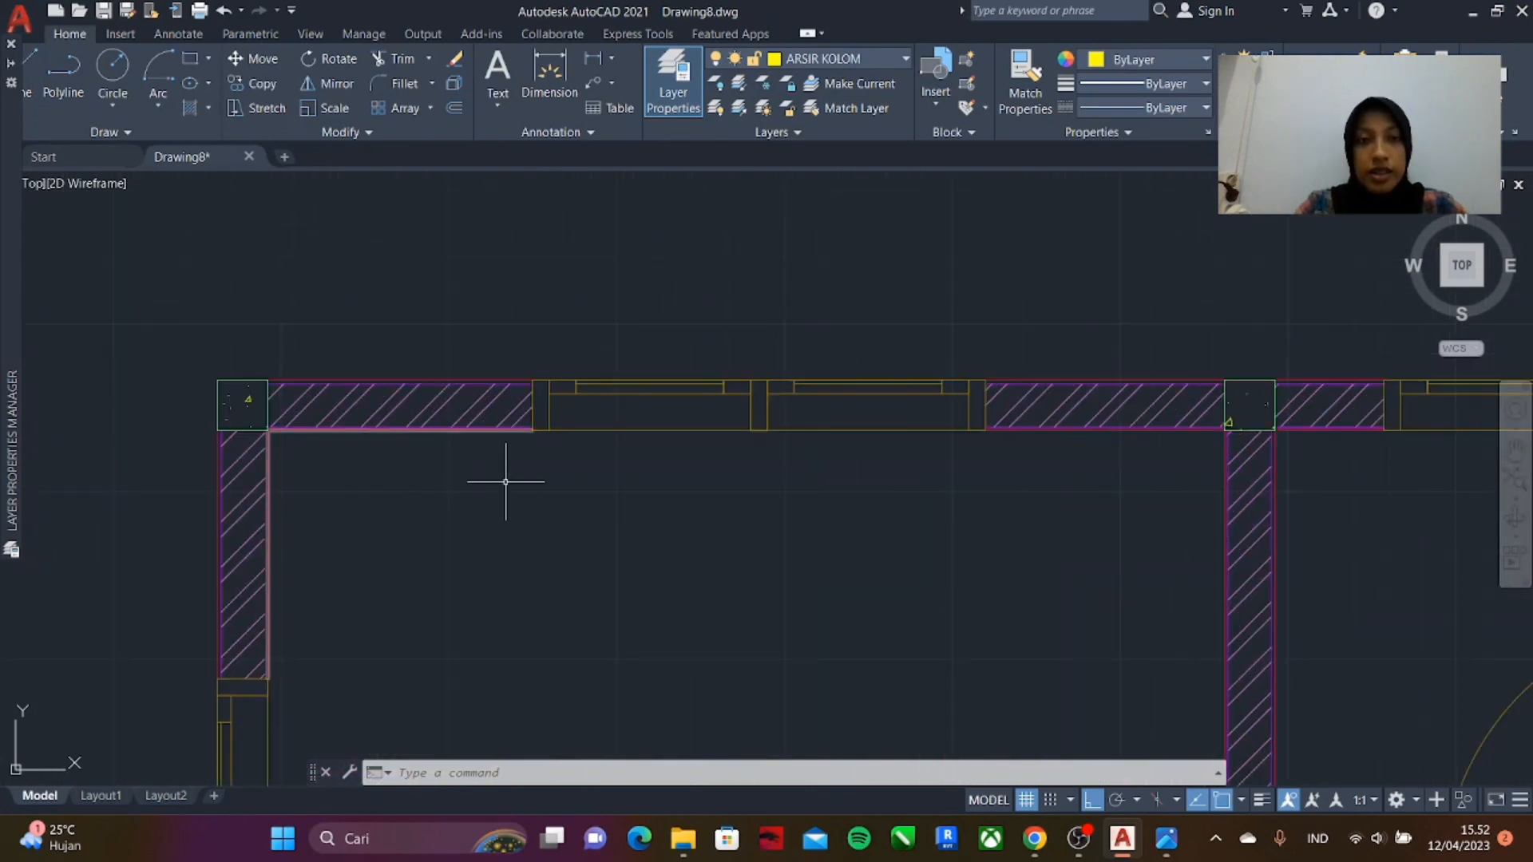
- Try a linear dimension between the centres of the top wall's first two columns, placed above the wall
left_click(611, 59)
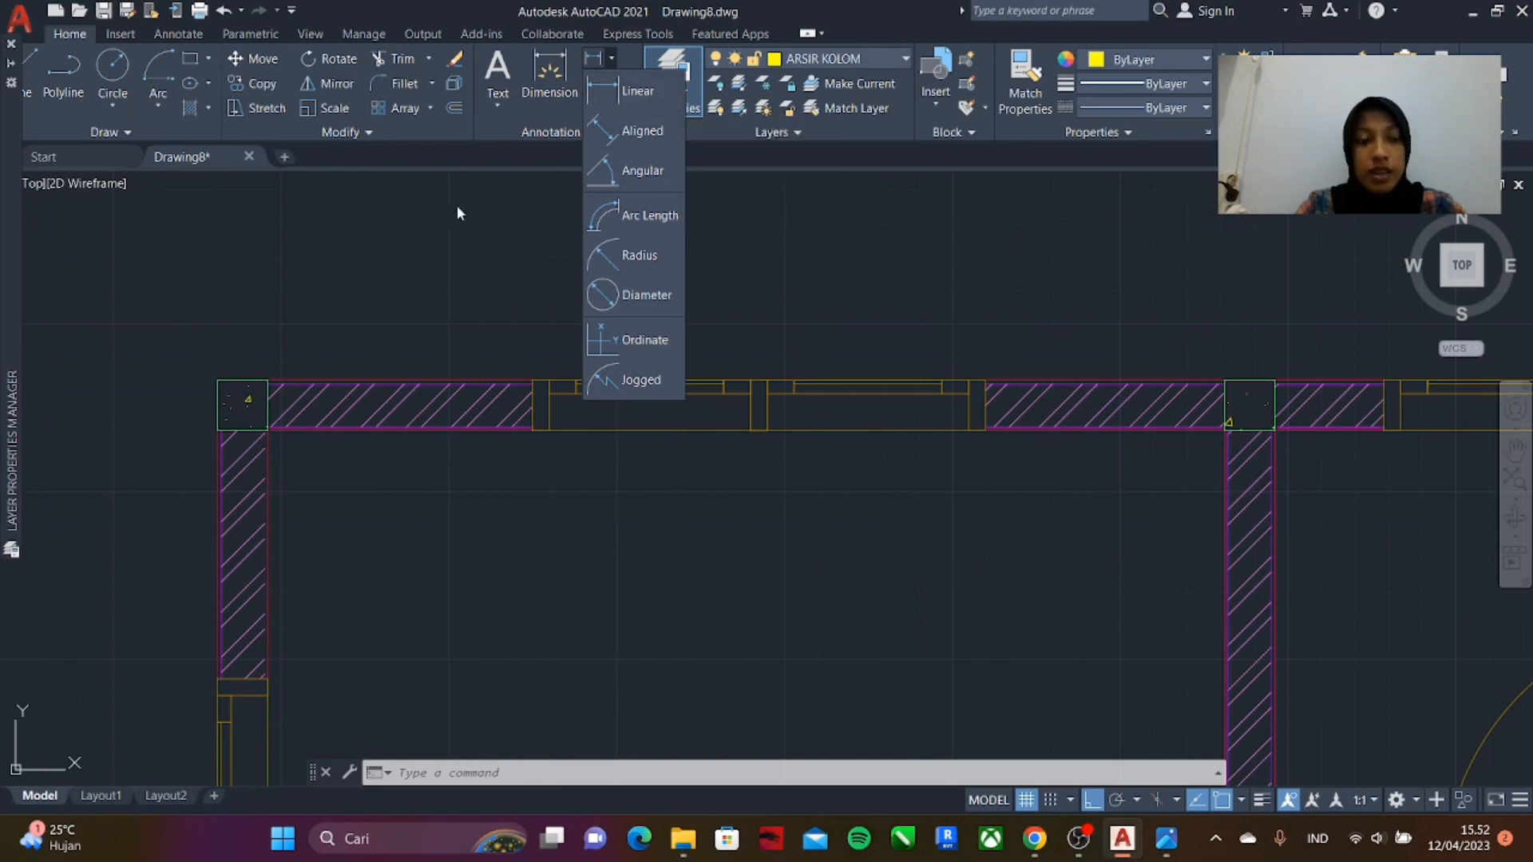
left_click(425, 221)
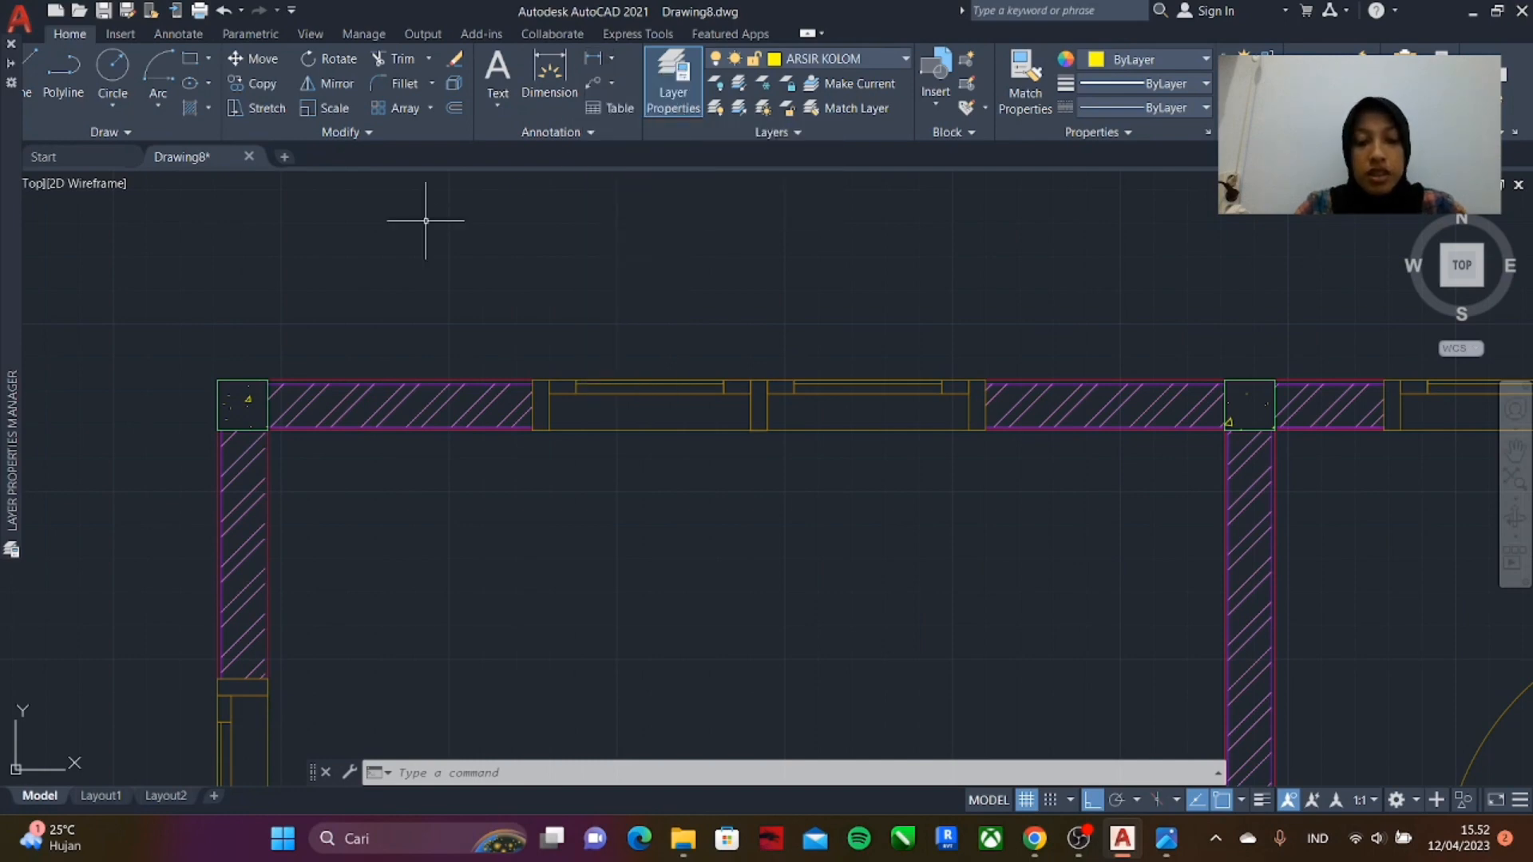
type("D")
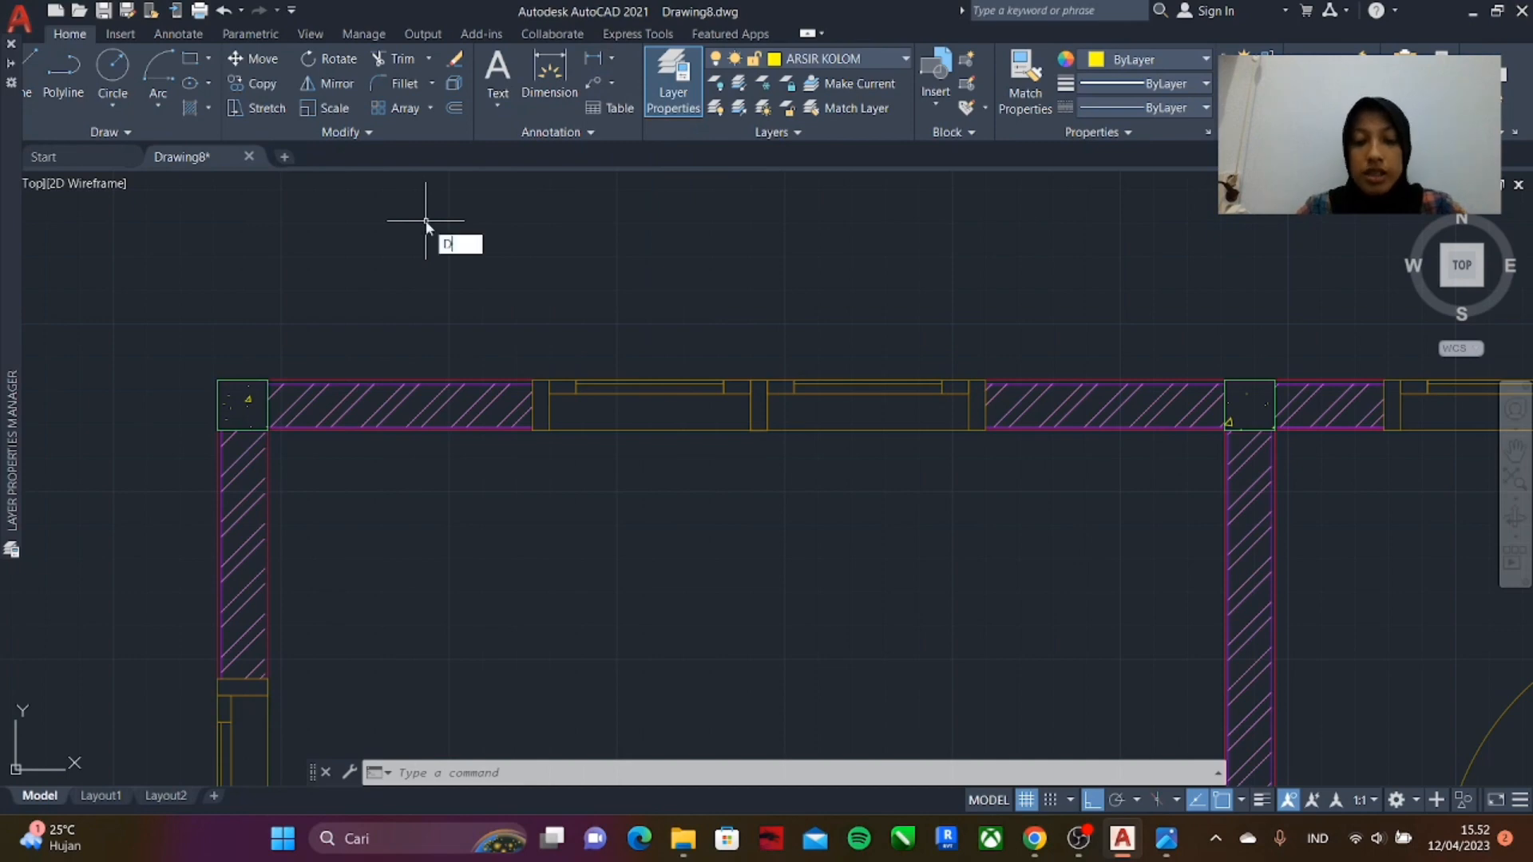
type("IMLI")
key("Return")
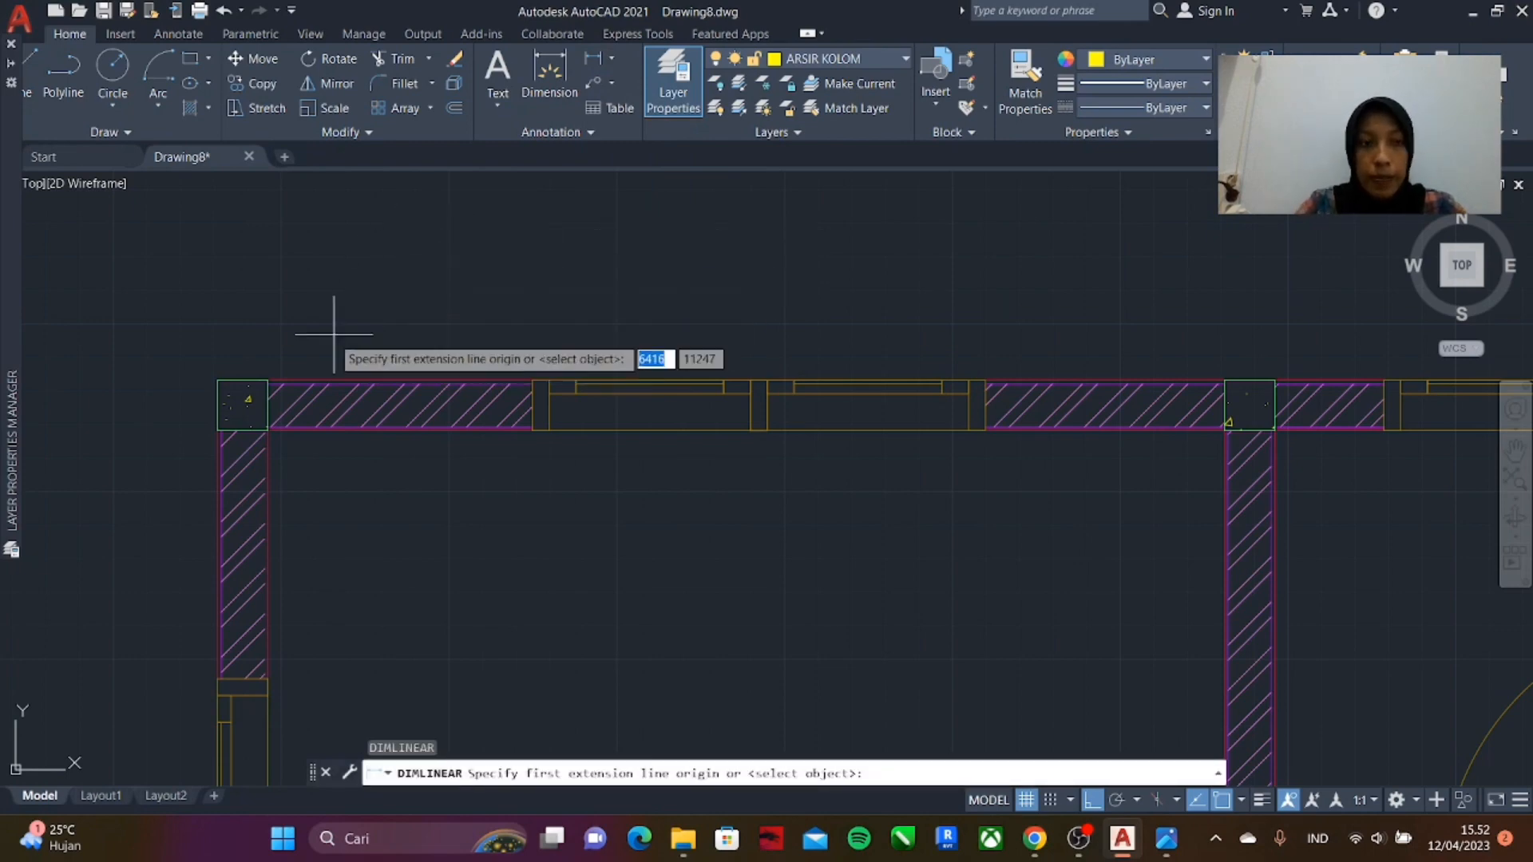
left_click(243, 405)
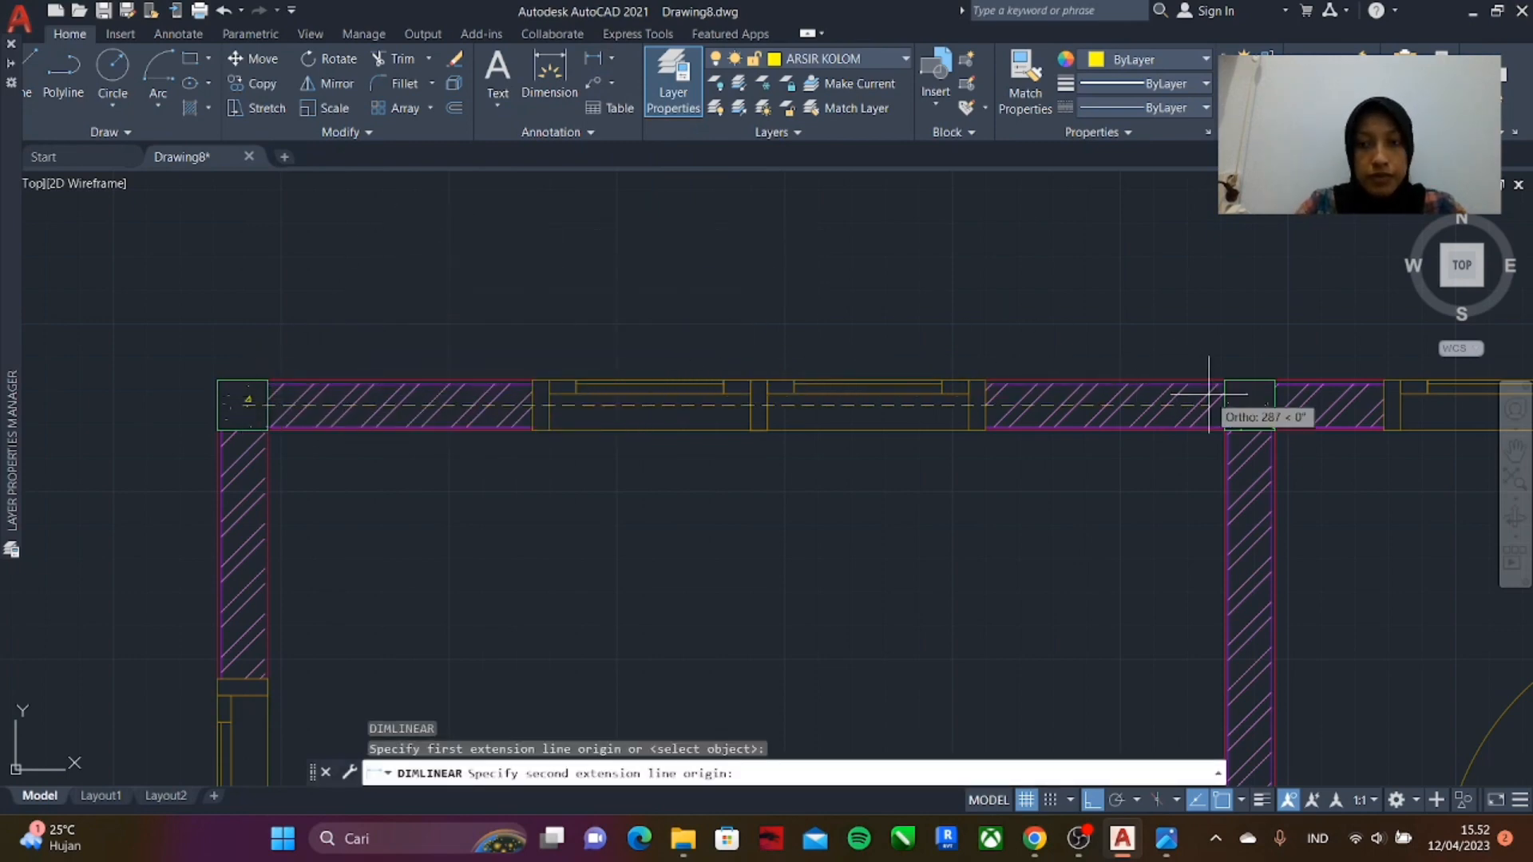
left_click(1250, 405)
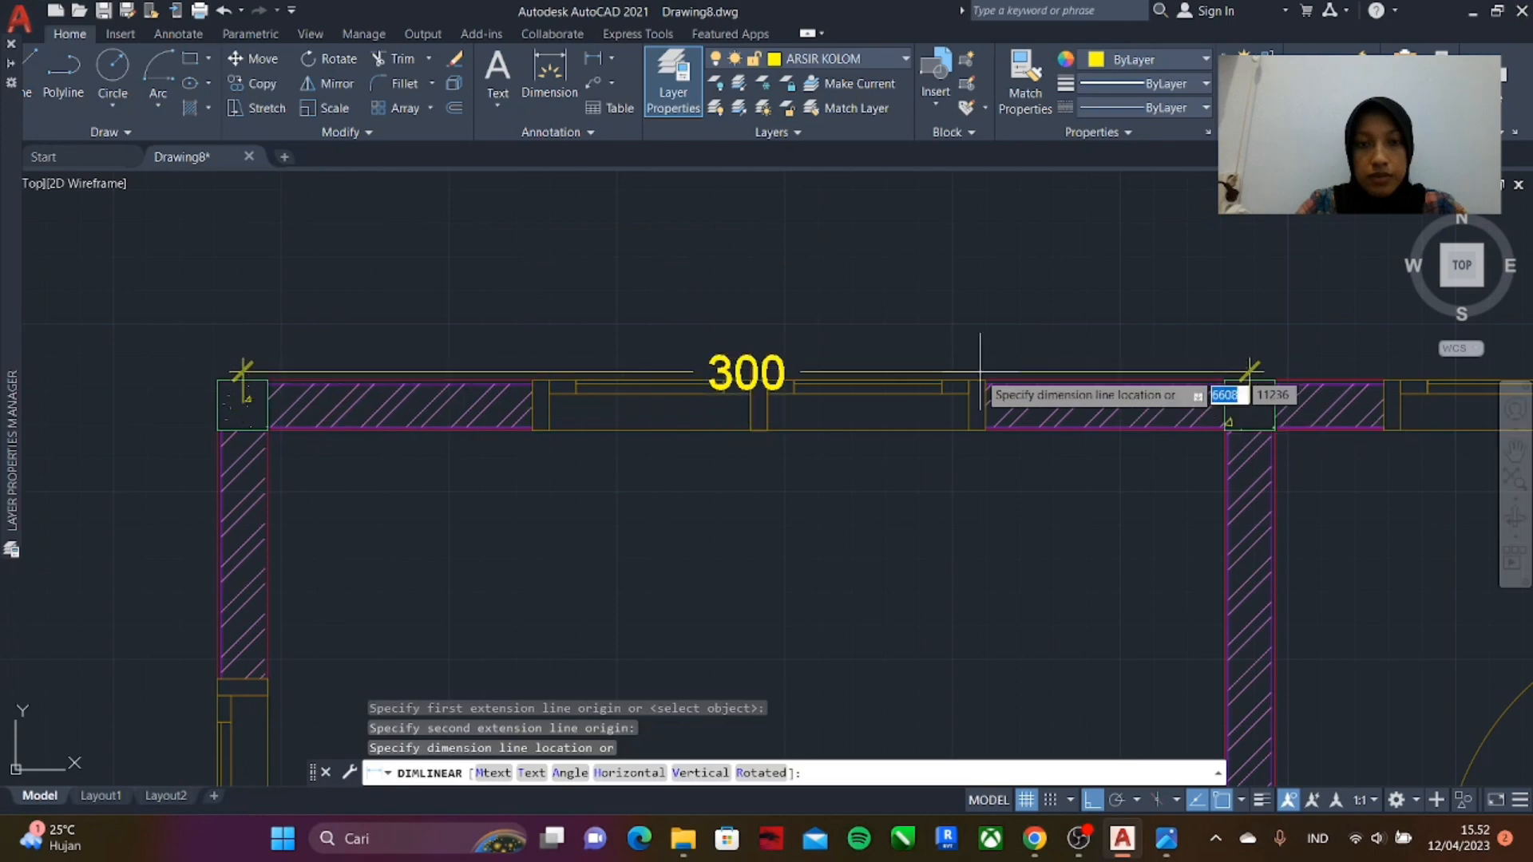
left_click(737, 284)
scroll(232, 280, "down", 4)
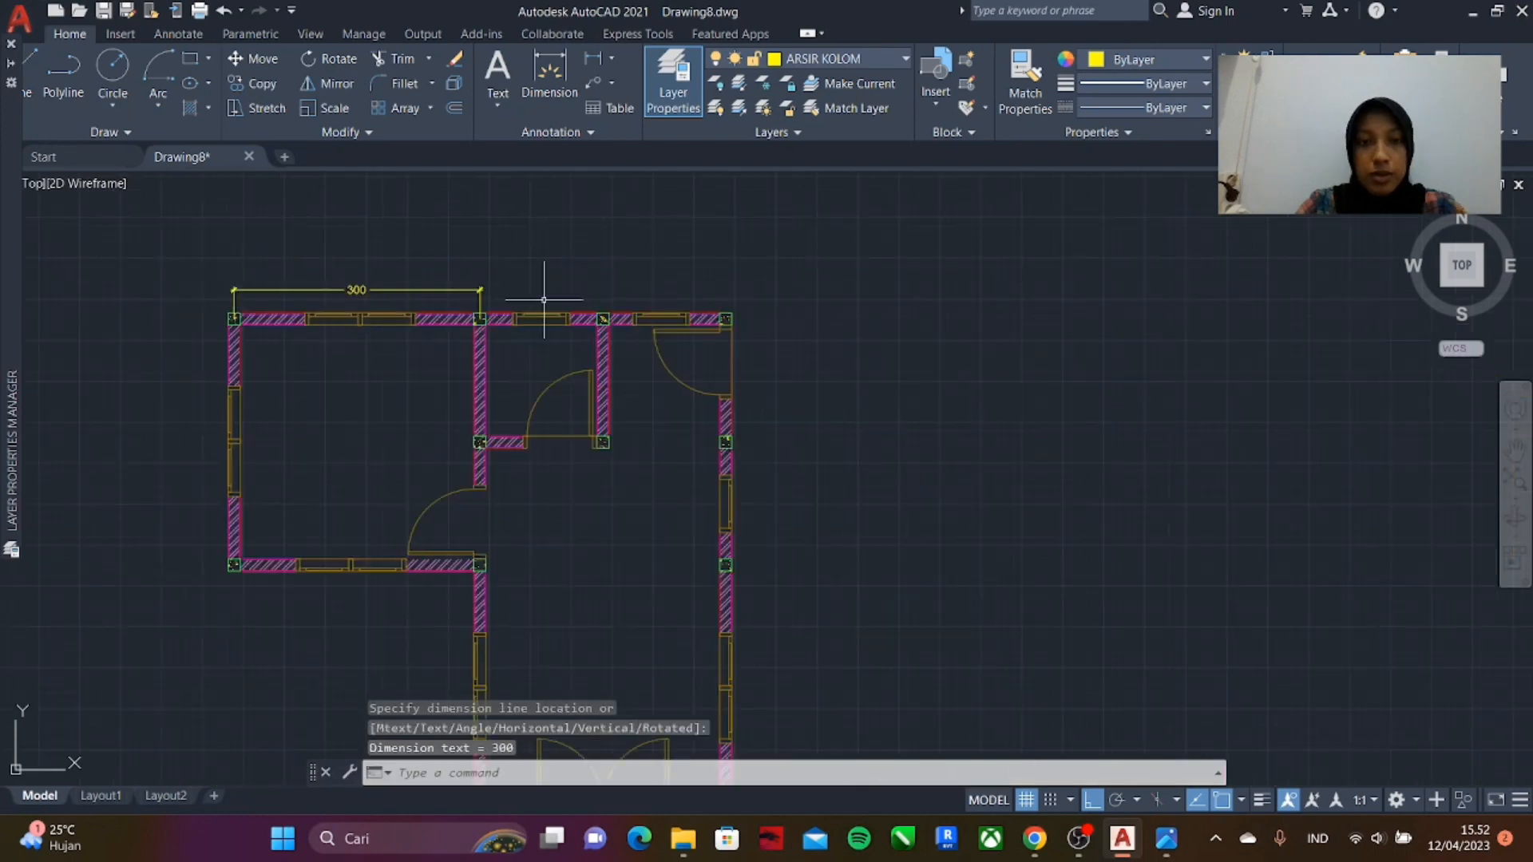
scroll(239, 313, "up", 4)
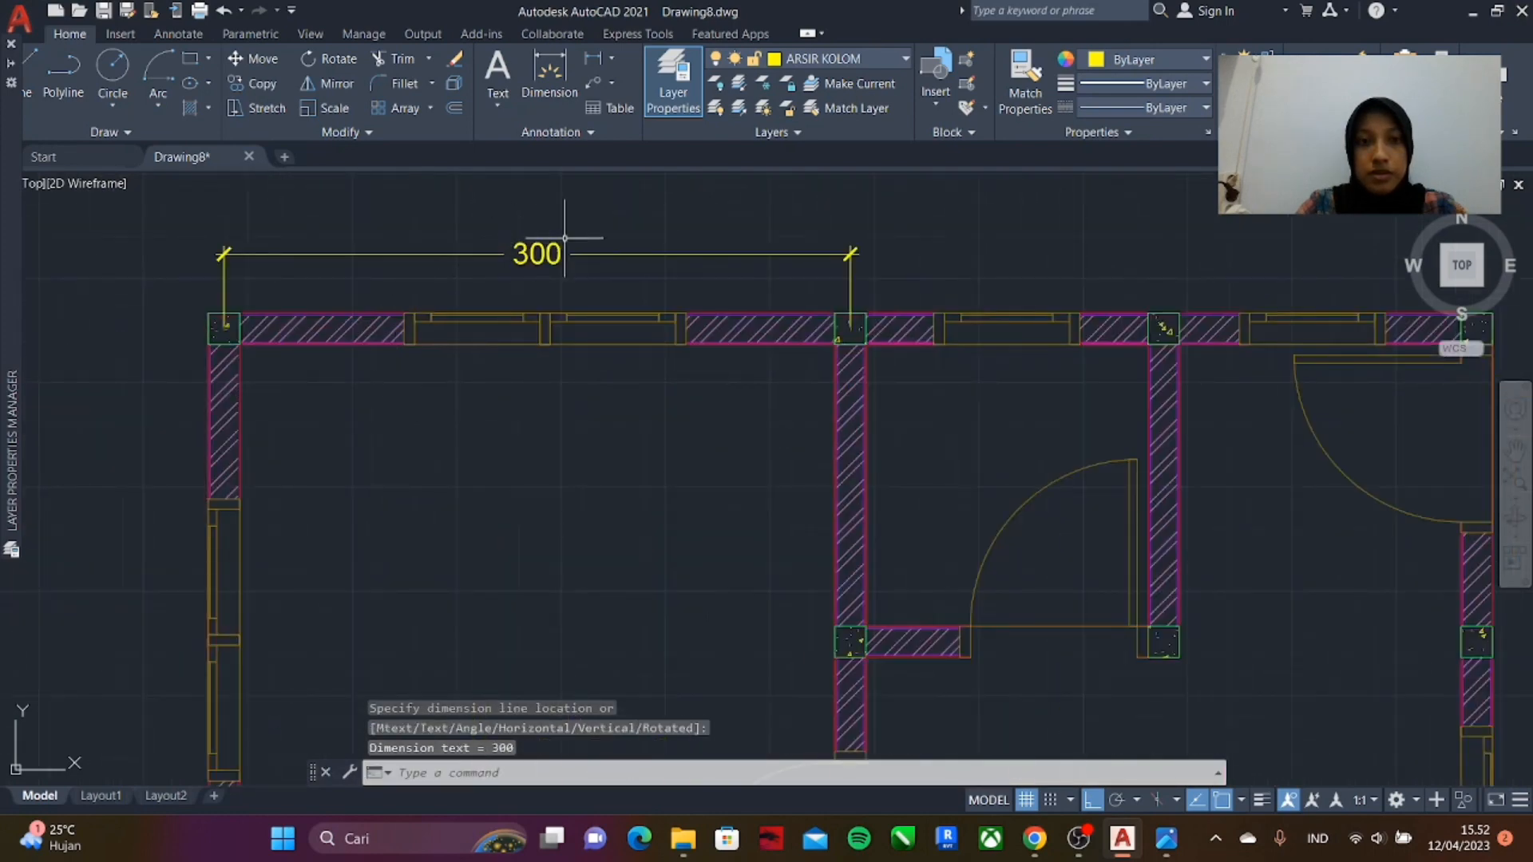
key("ctrl+z")
key("ctrl+z")
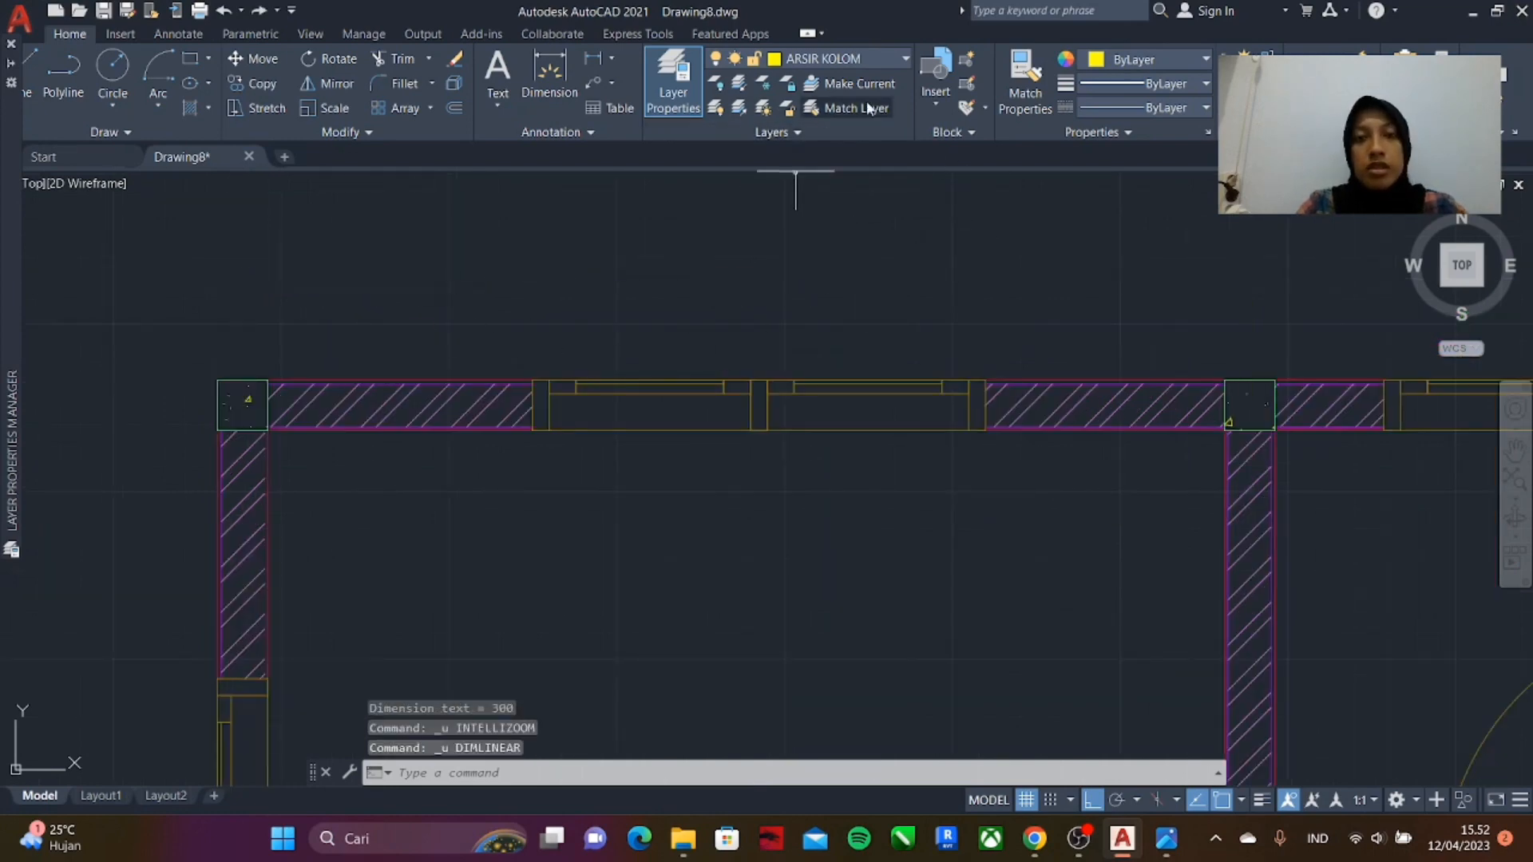
- Create a new layer named DIMENSI and set its colour to white
left_click(681, 85)
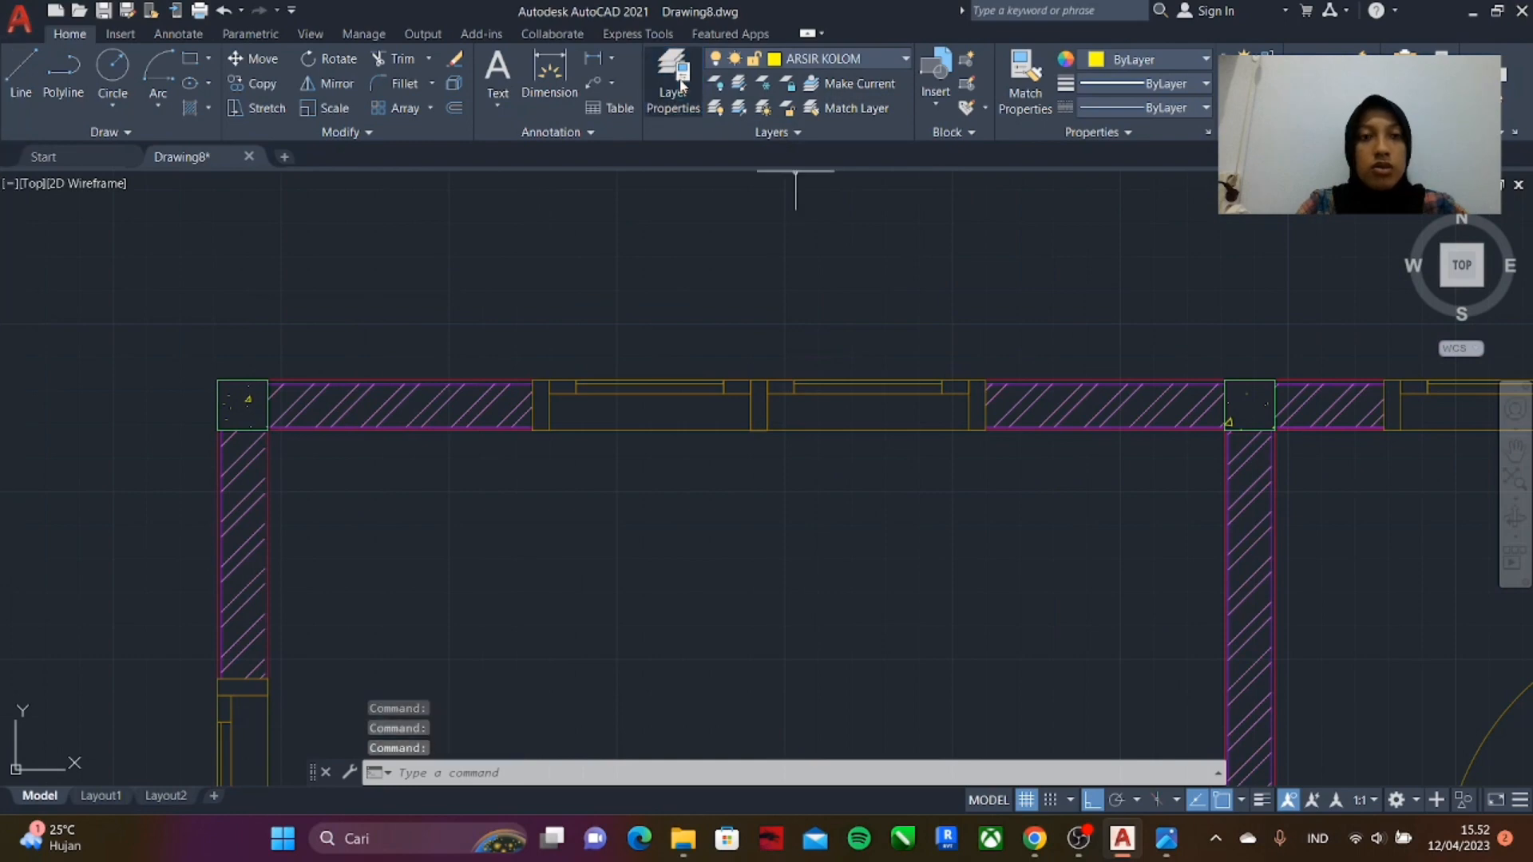
left_click(671, 93)
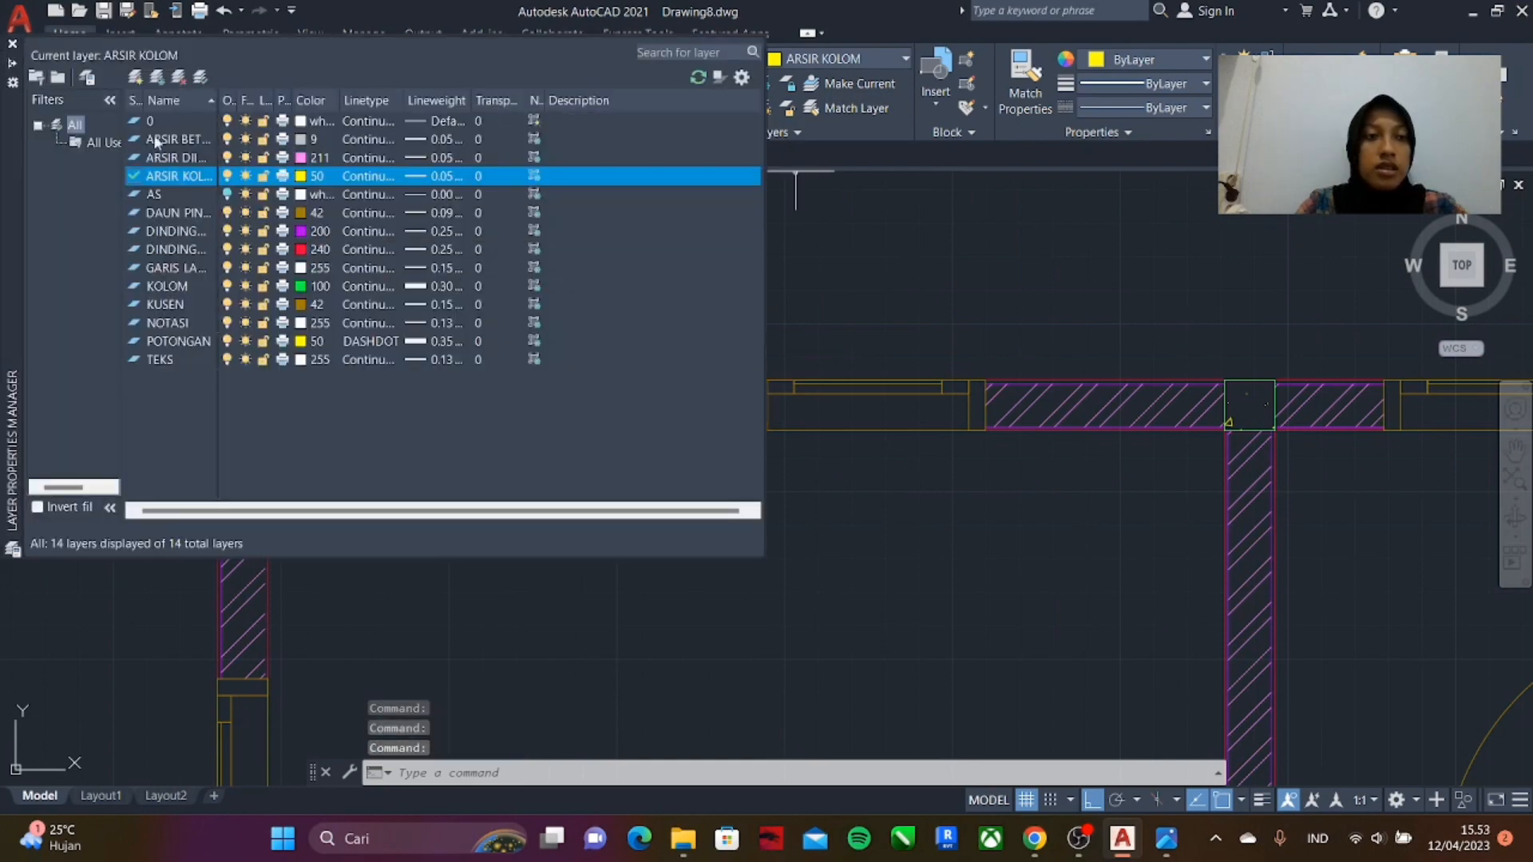
left_click(147, 78)
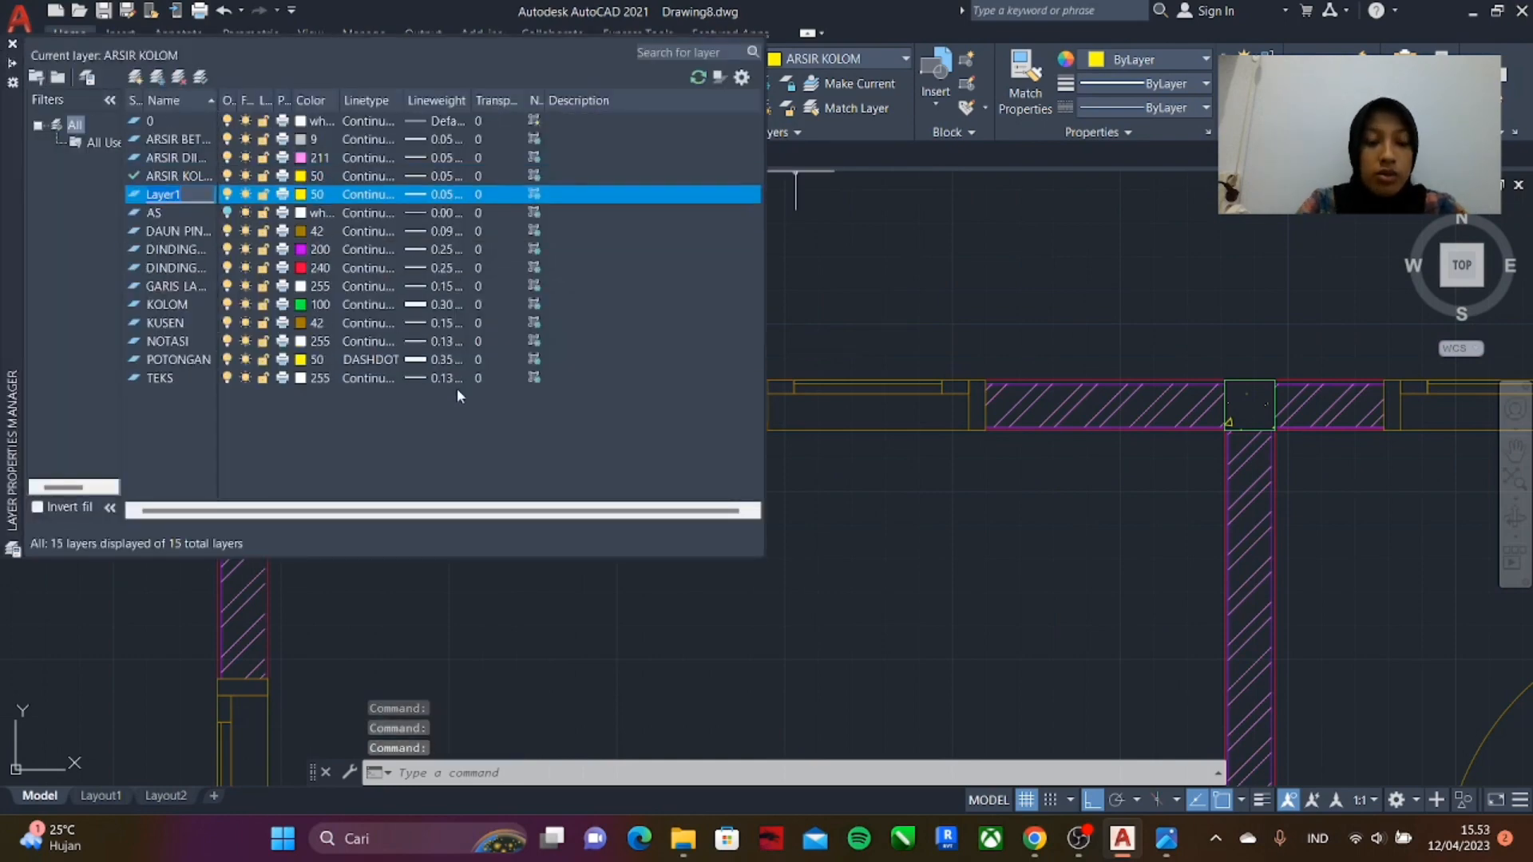
type("DIMENSI")
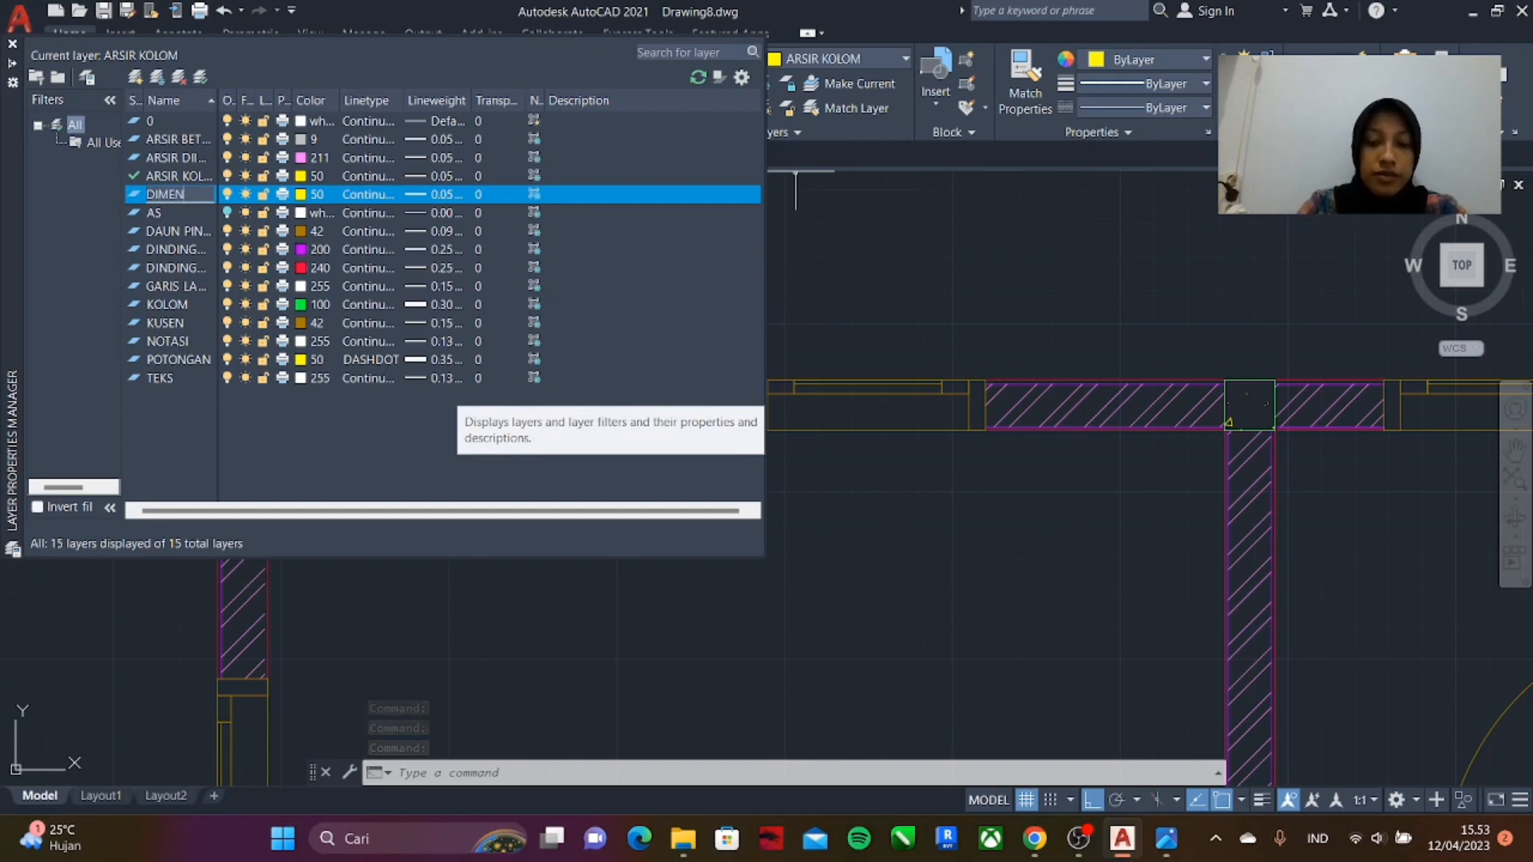
left_click(314, 199)
left_click(714, 458)
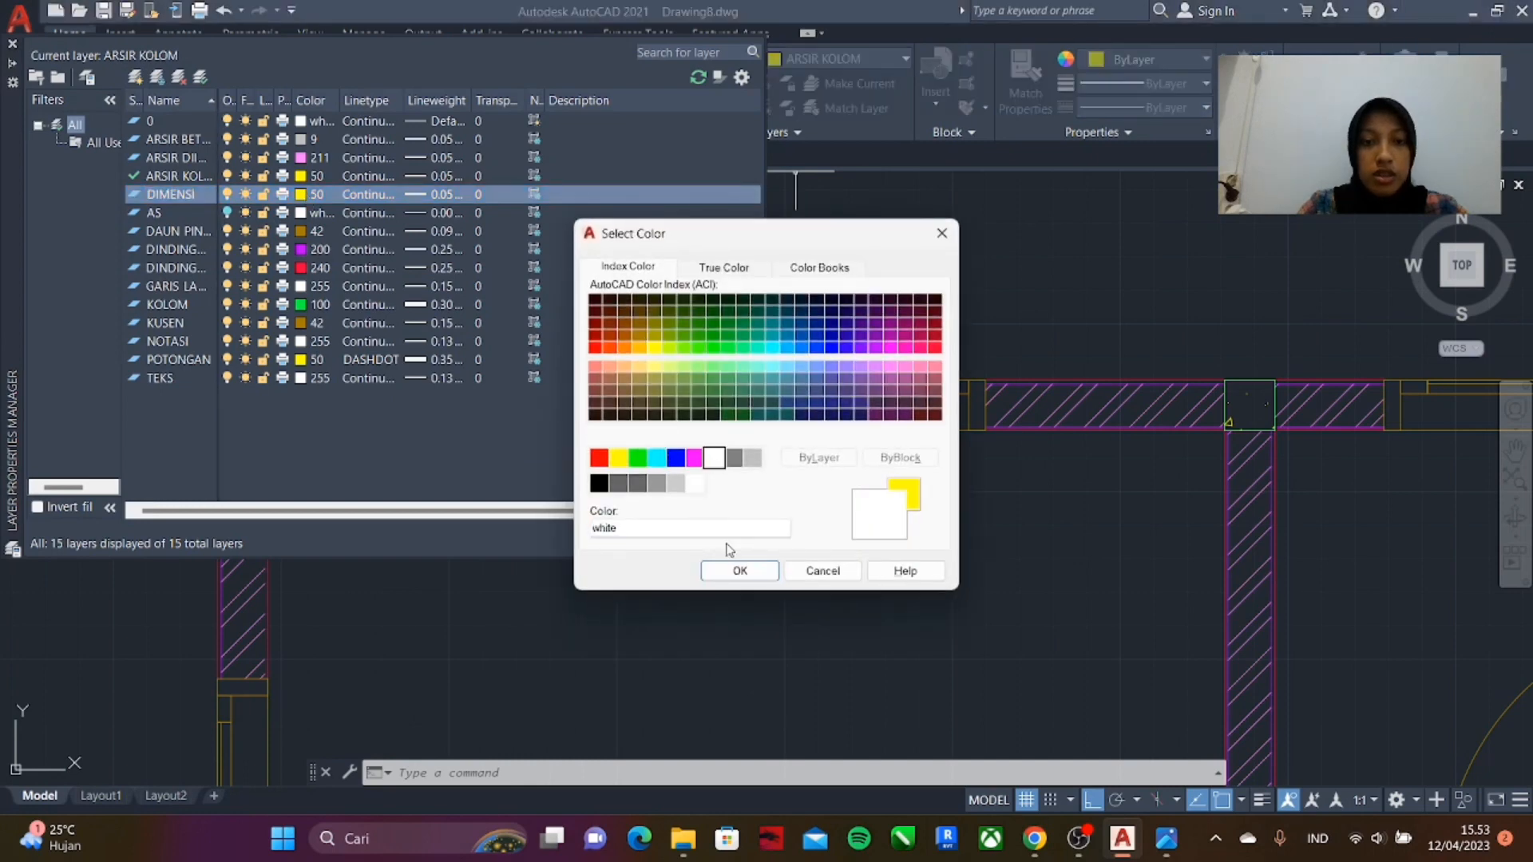
left_click(732, 572)
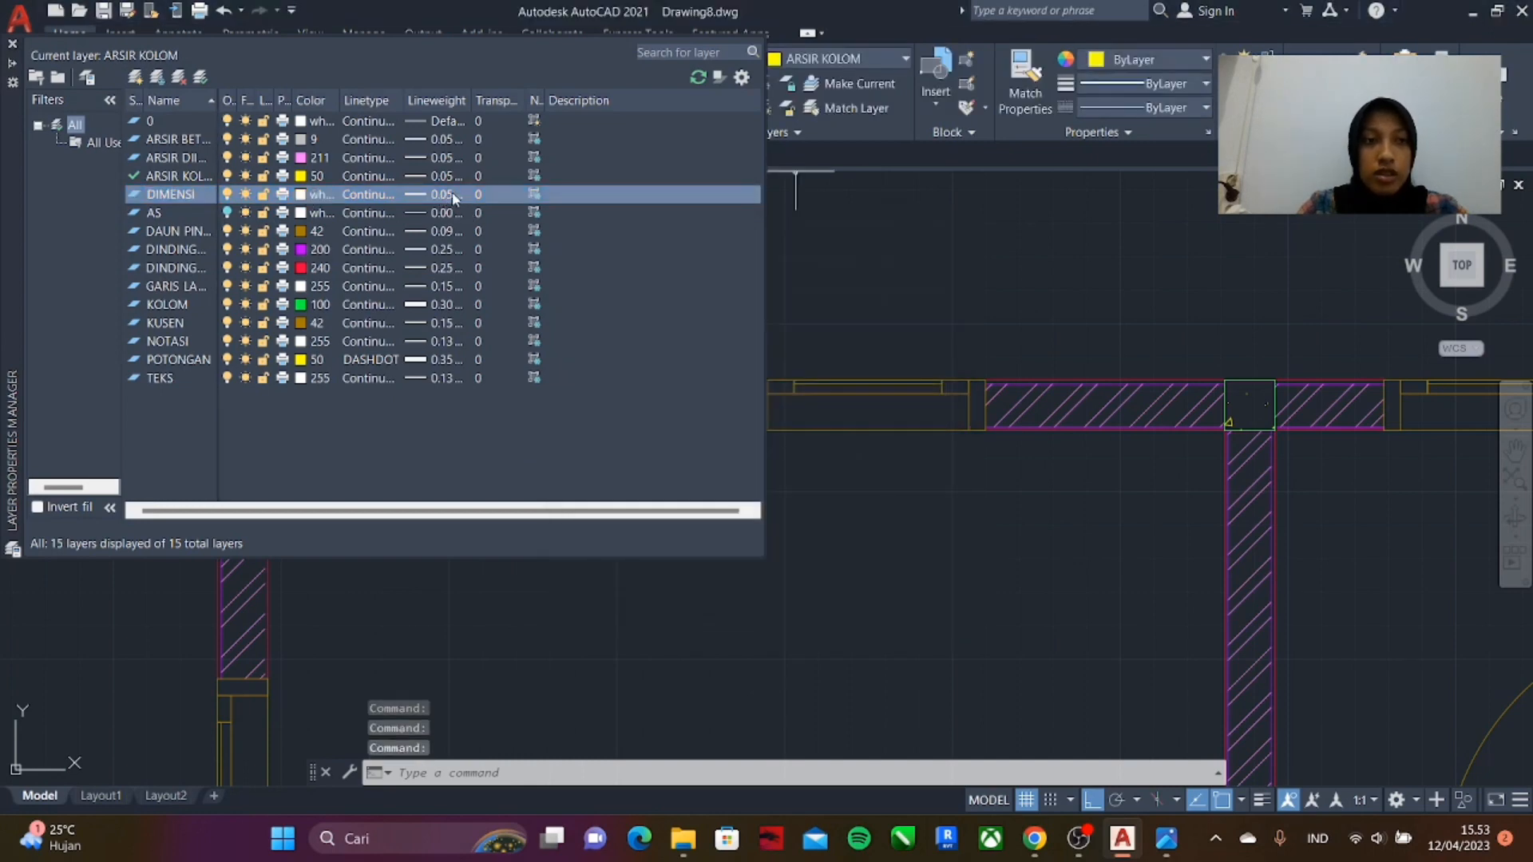
- Set the DIMENSI layer's lineweight to 0.13 mm
left_click(452, 194)
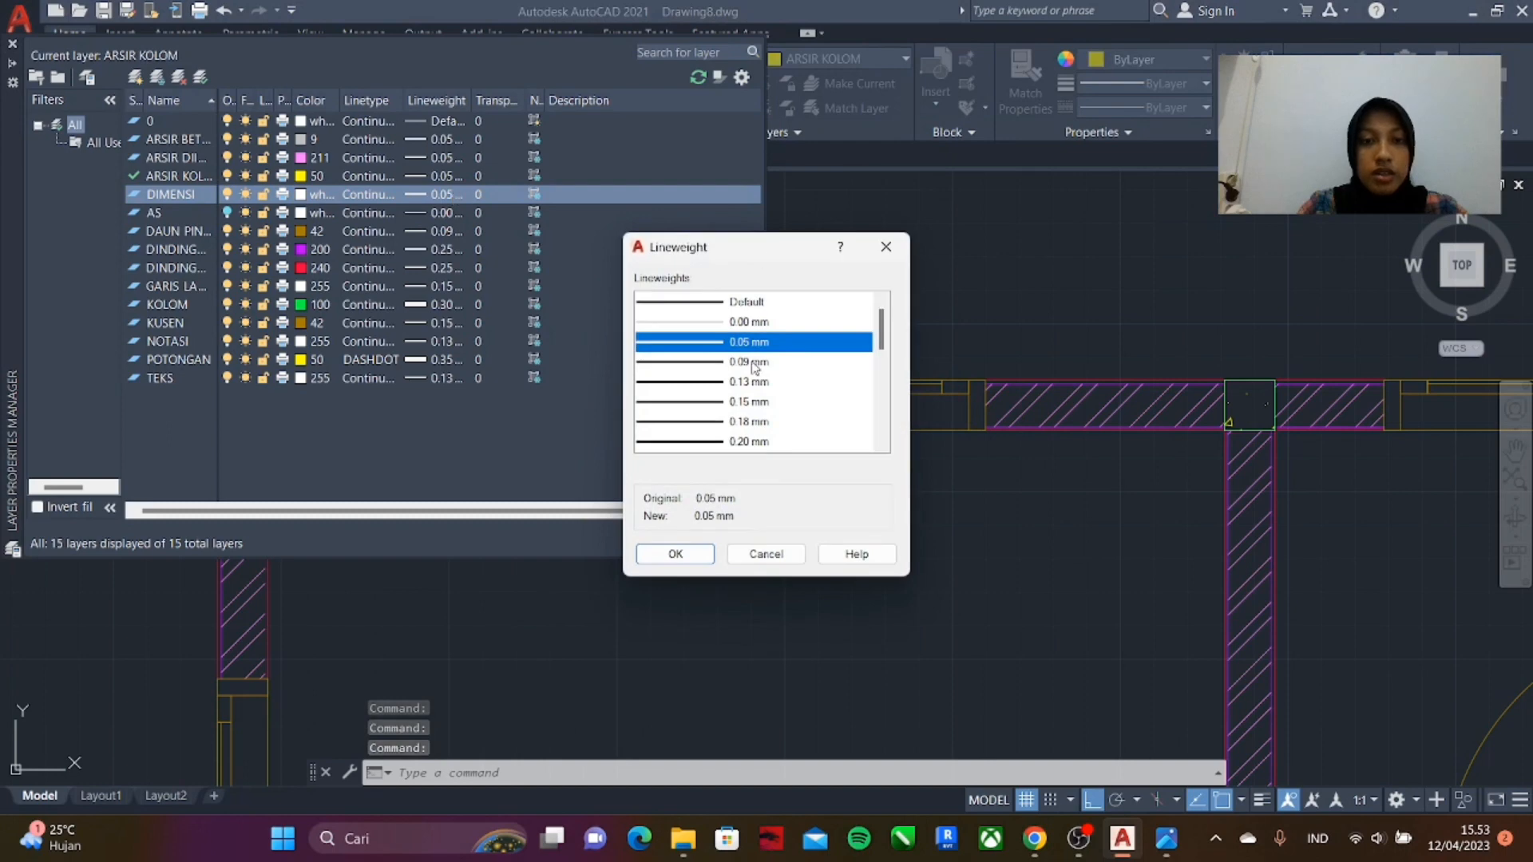
scroll(754, 367, "down", 1)
left_click(743, 323)
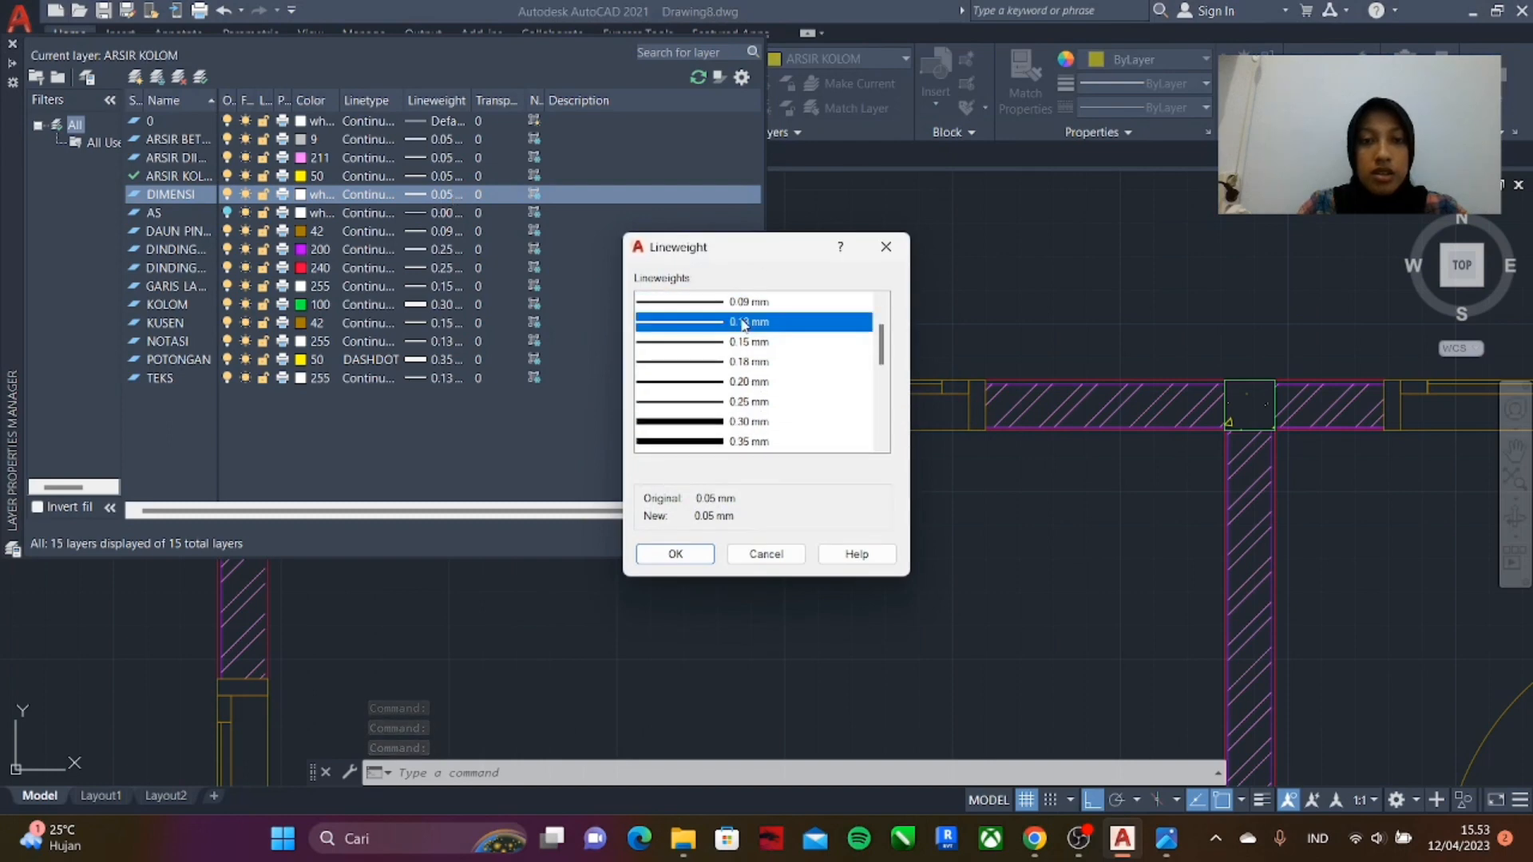
left_click(676, 554)
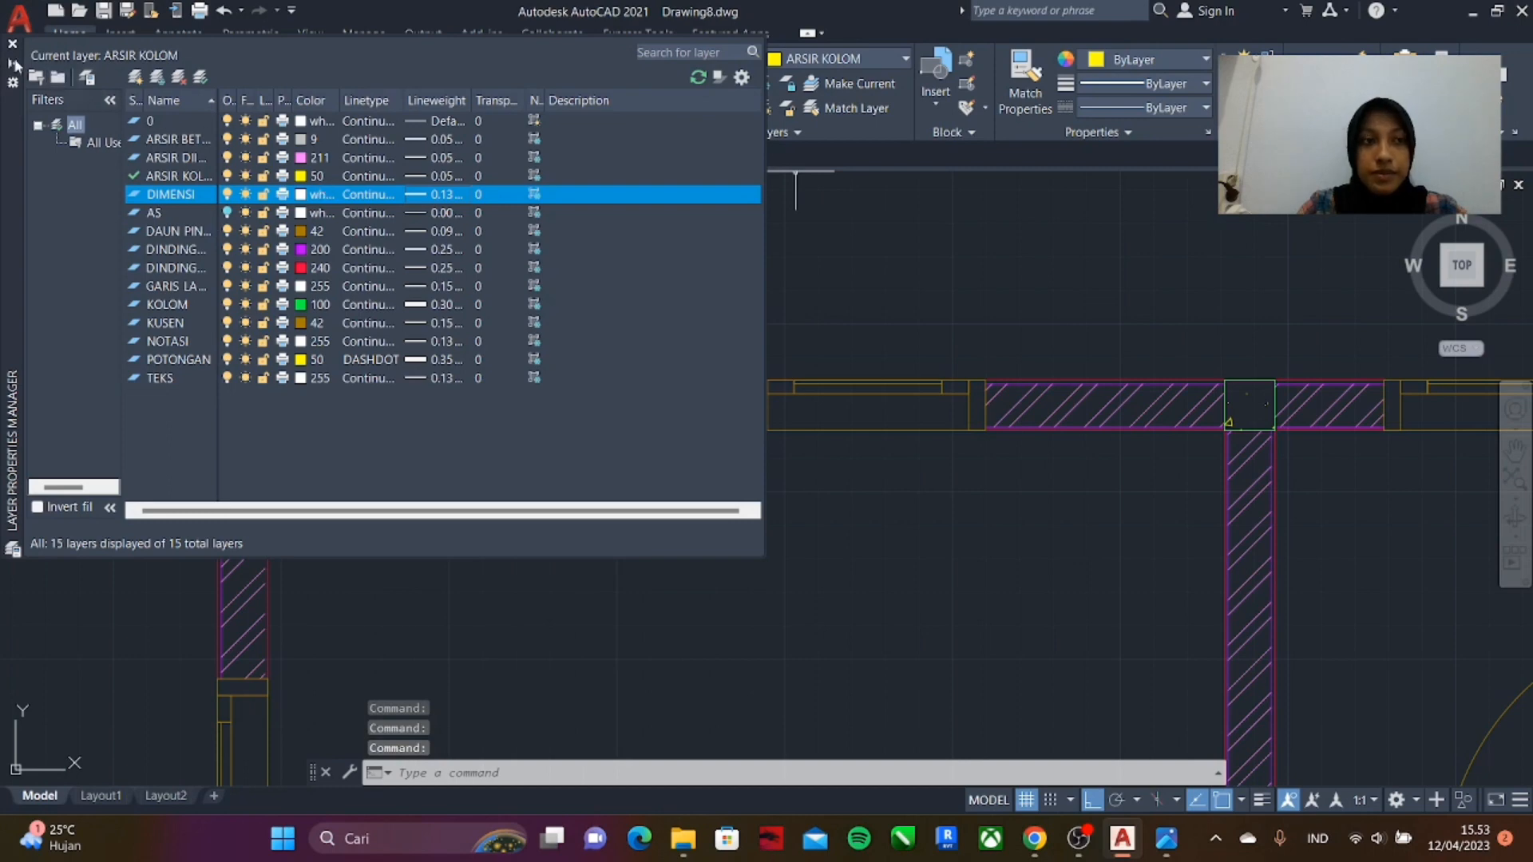
- Place a linear dimension above the top wall, spanning the centres of its first two columns
scroll(489, 332, "down", 2)
scroll(593, 319, "up", 5)
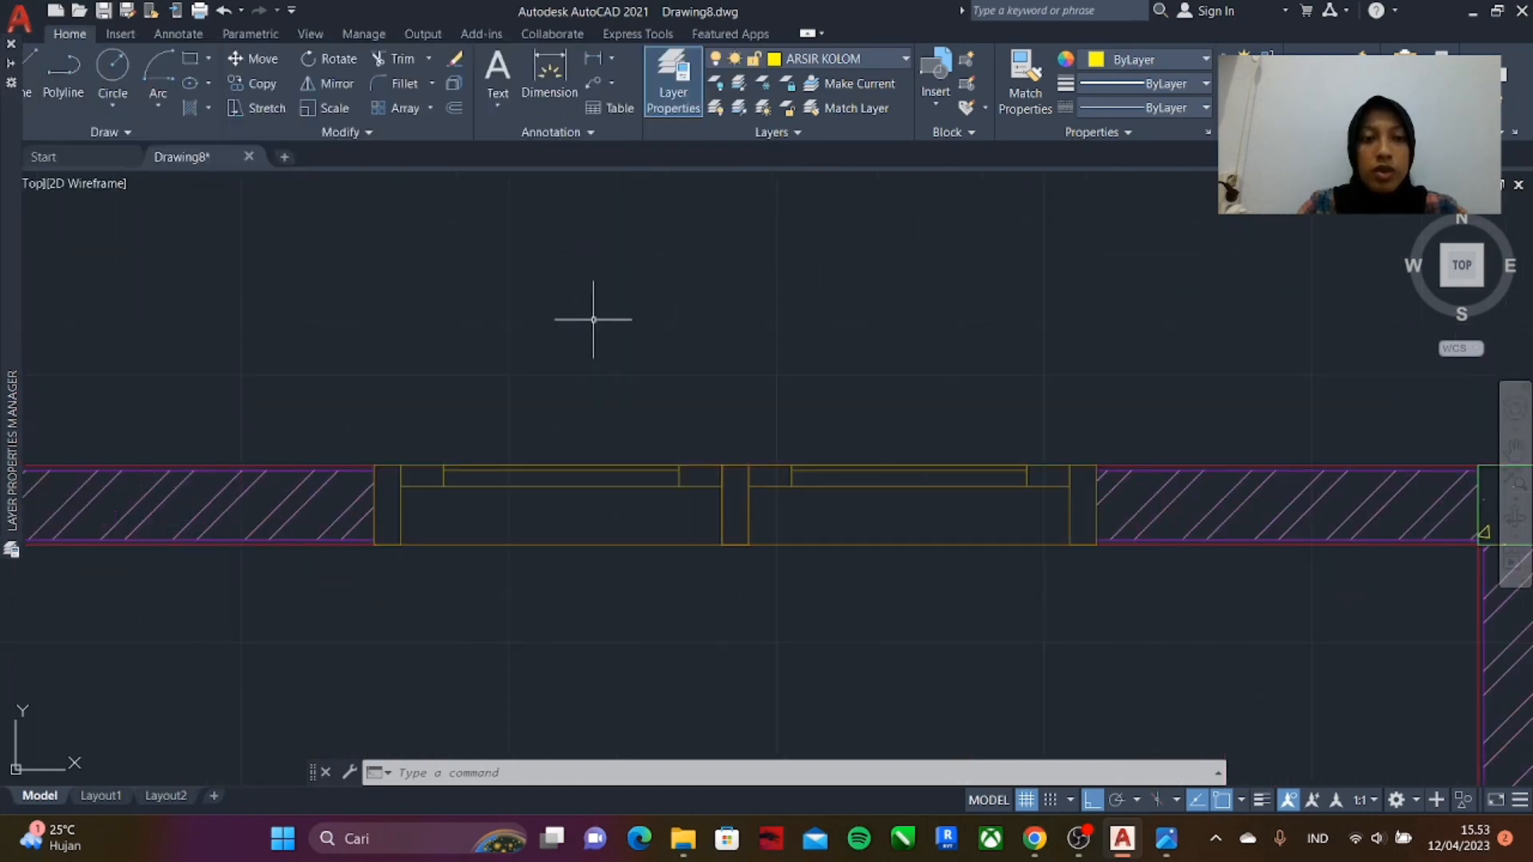
scroll(506, 520, "down", 4)
scroll(484, 445, "up", 2)
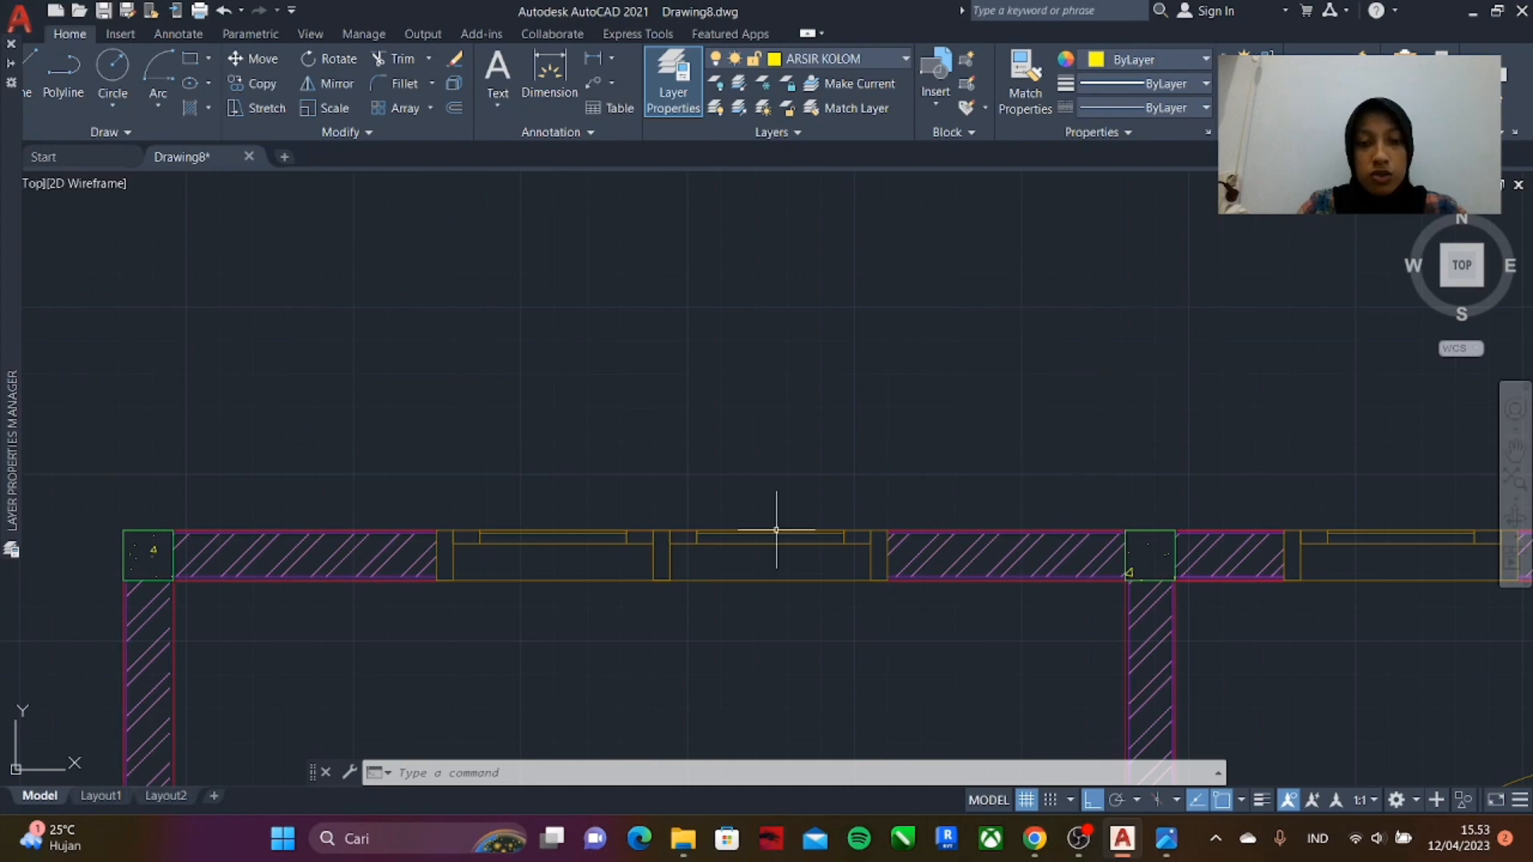
left_click(593, 58)
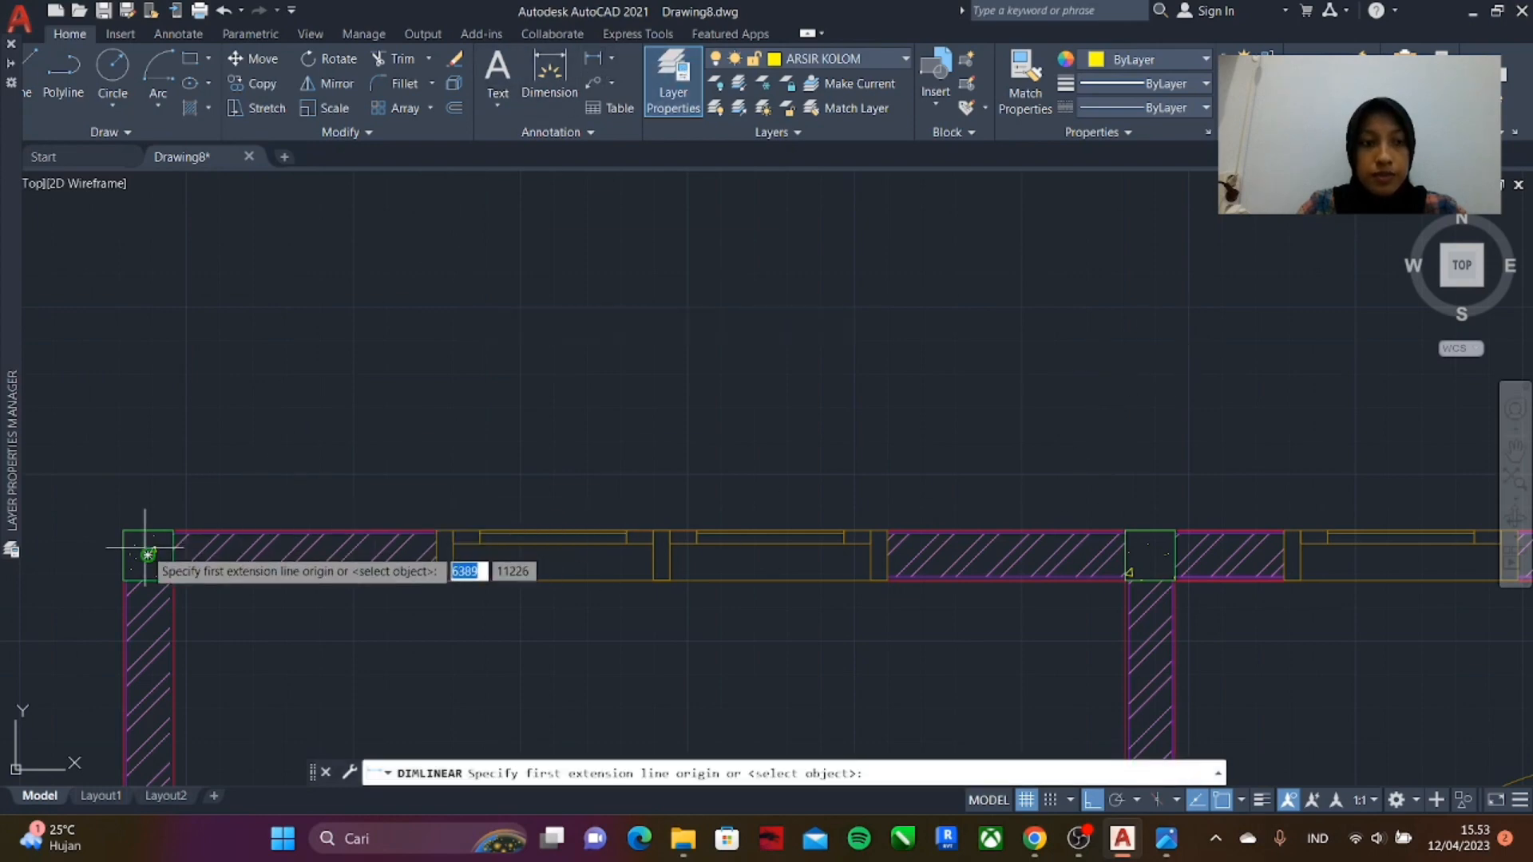
left_click(148, 553)
left_click(1150, 550)
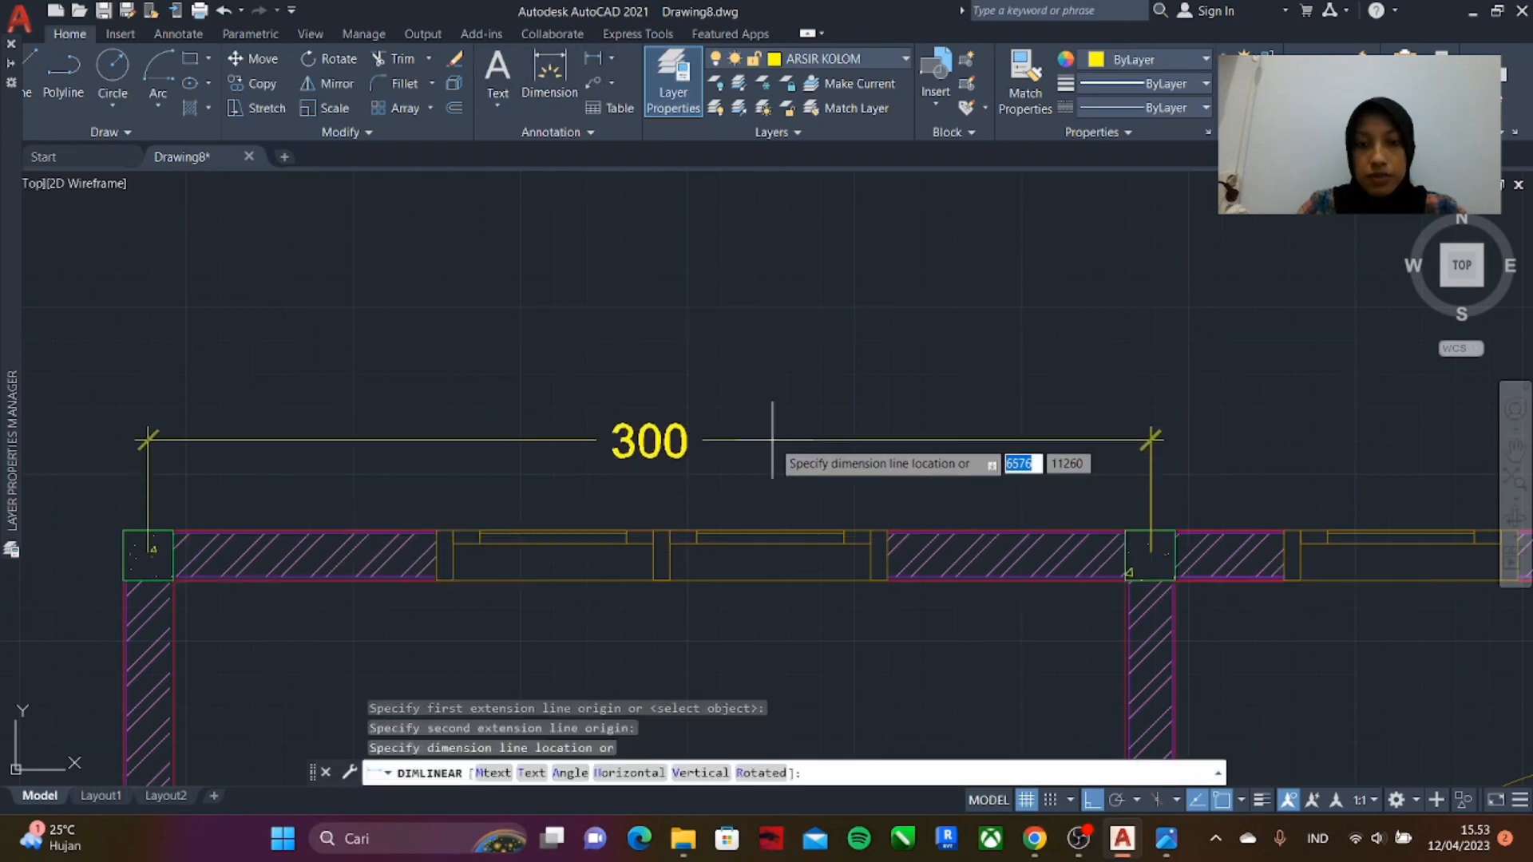
left_click(696, 424)
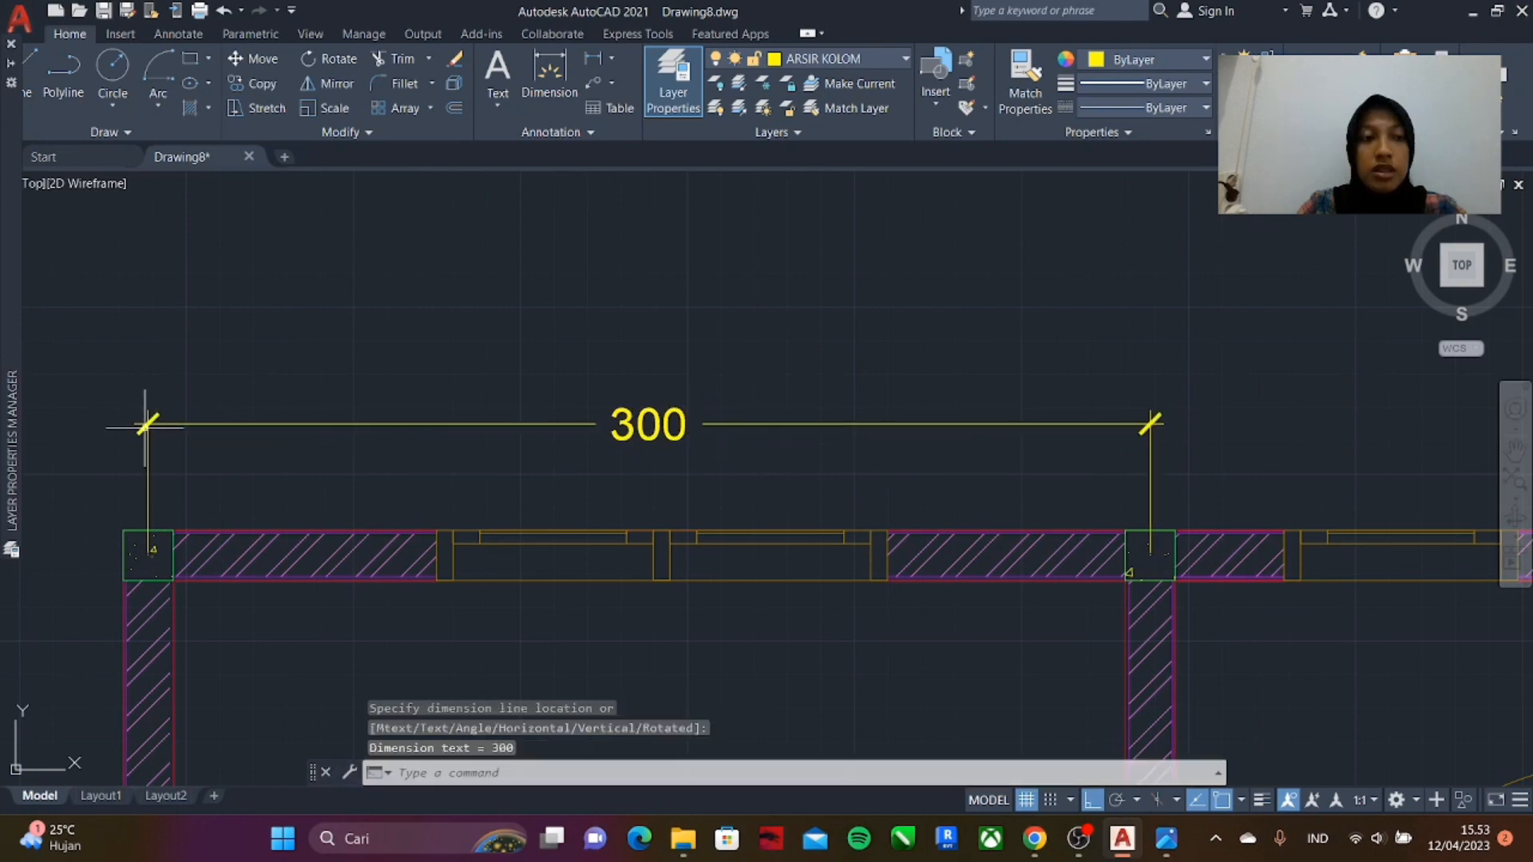
scroll(147, 428, "up", 5)
scroll(386, 428, "down", 5)
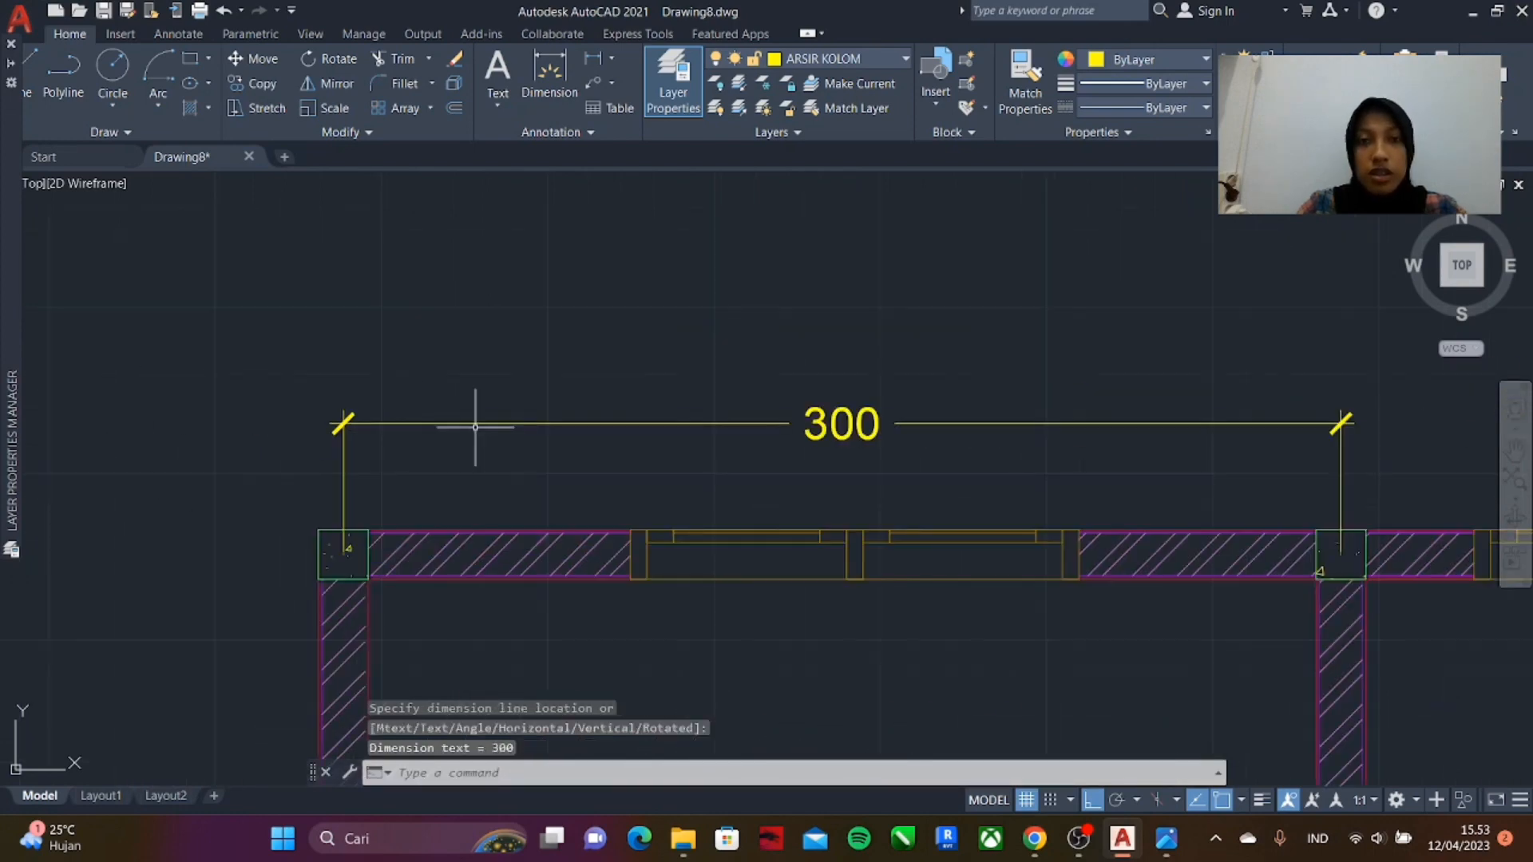
- Make DIMENSI the current layer and move the linear dimension above the top wall onto it
left_click(905, 59)
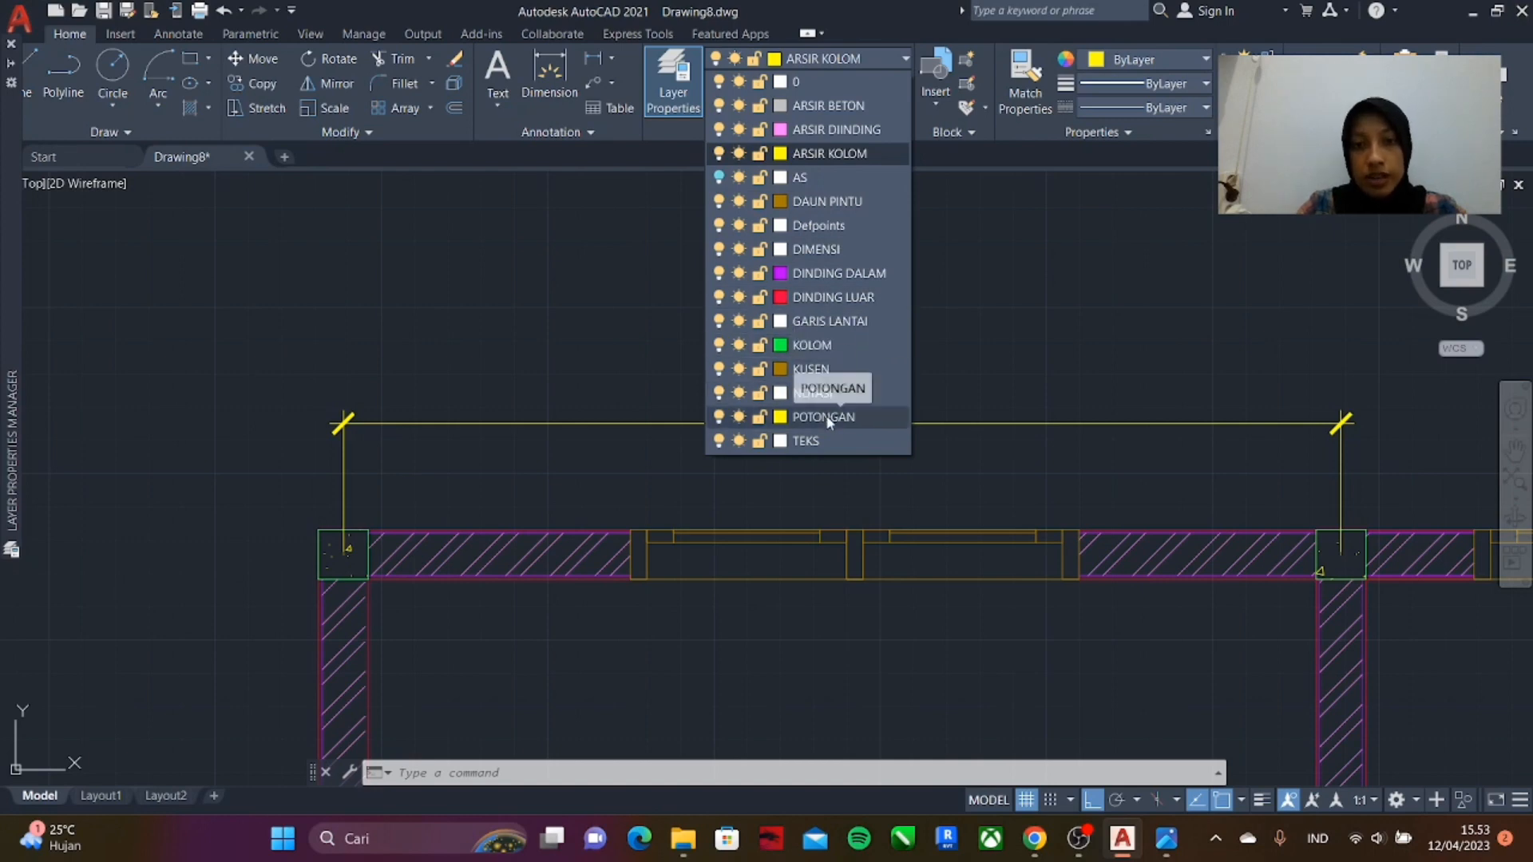
left_click(834, 250)
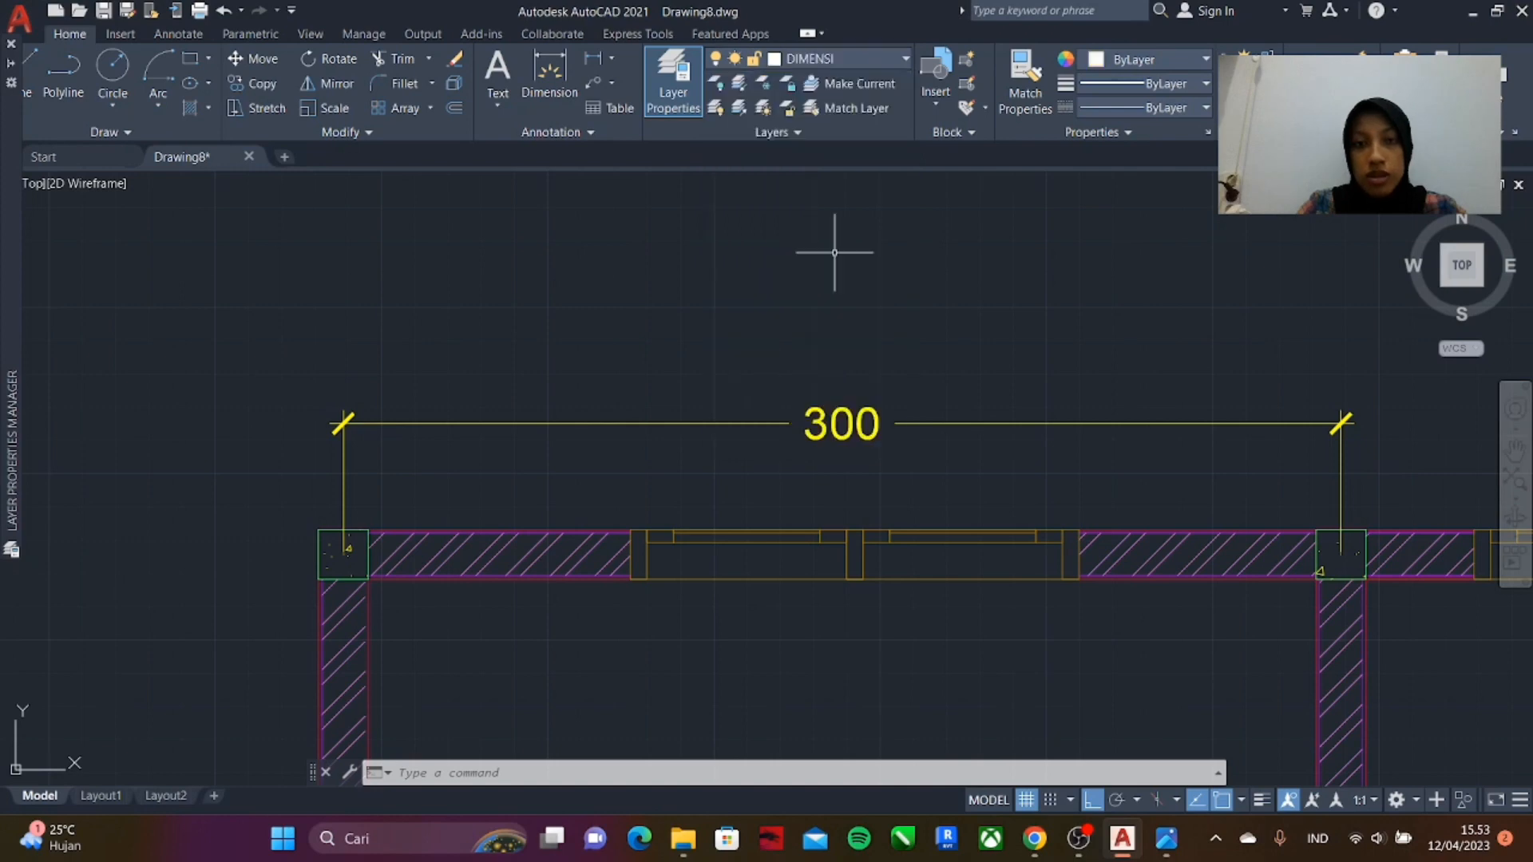
left_click(644, 422)
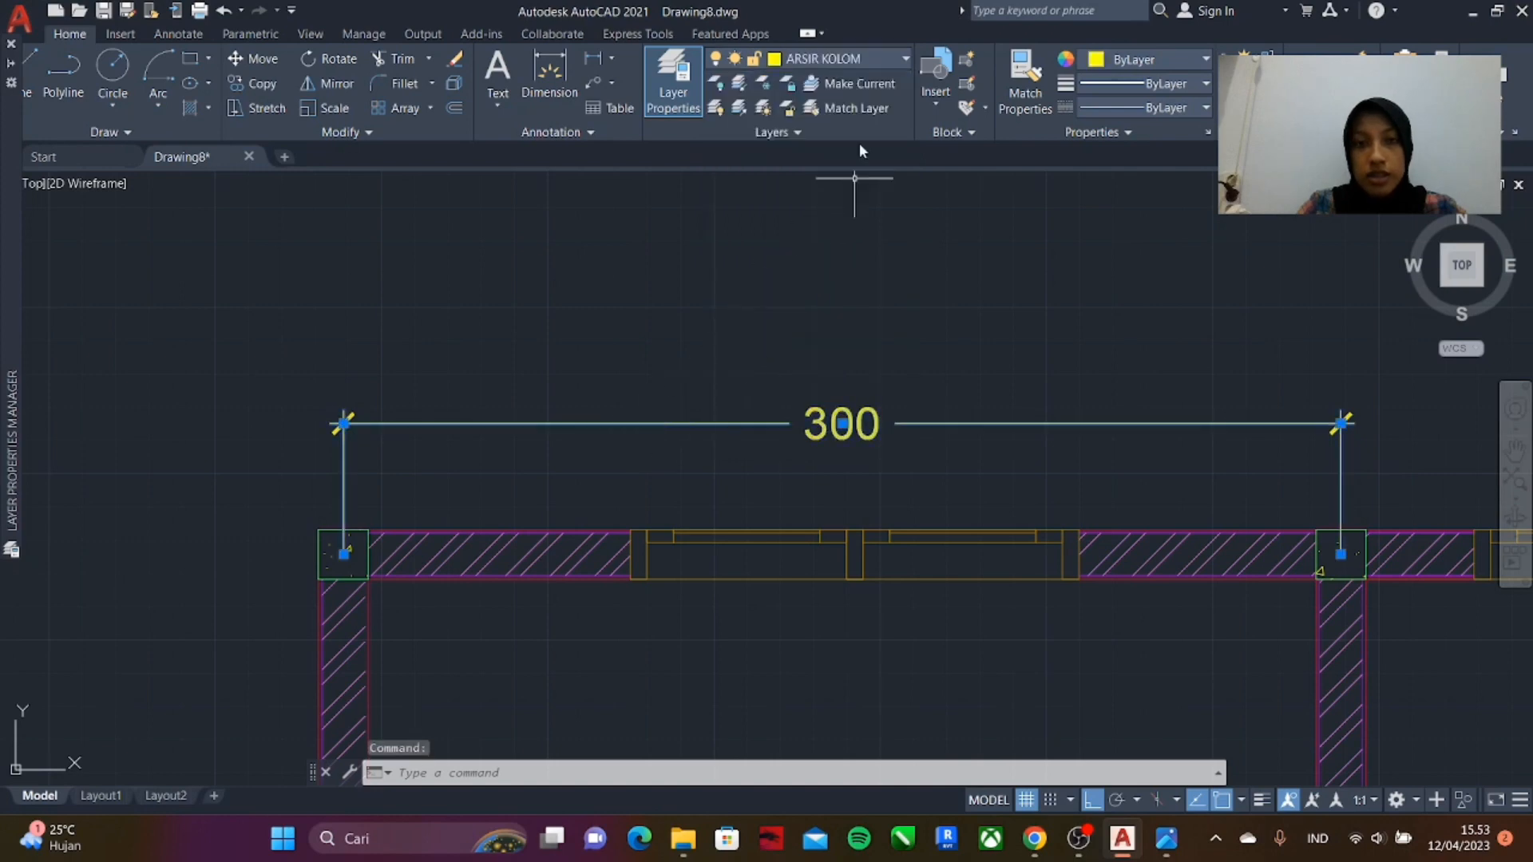
left_click(860, 59)
left_click(855, 250)
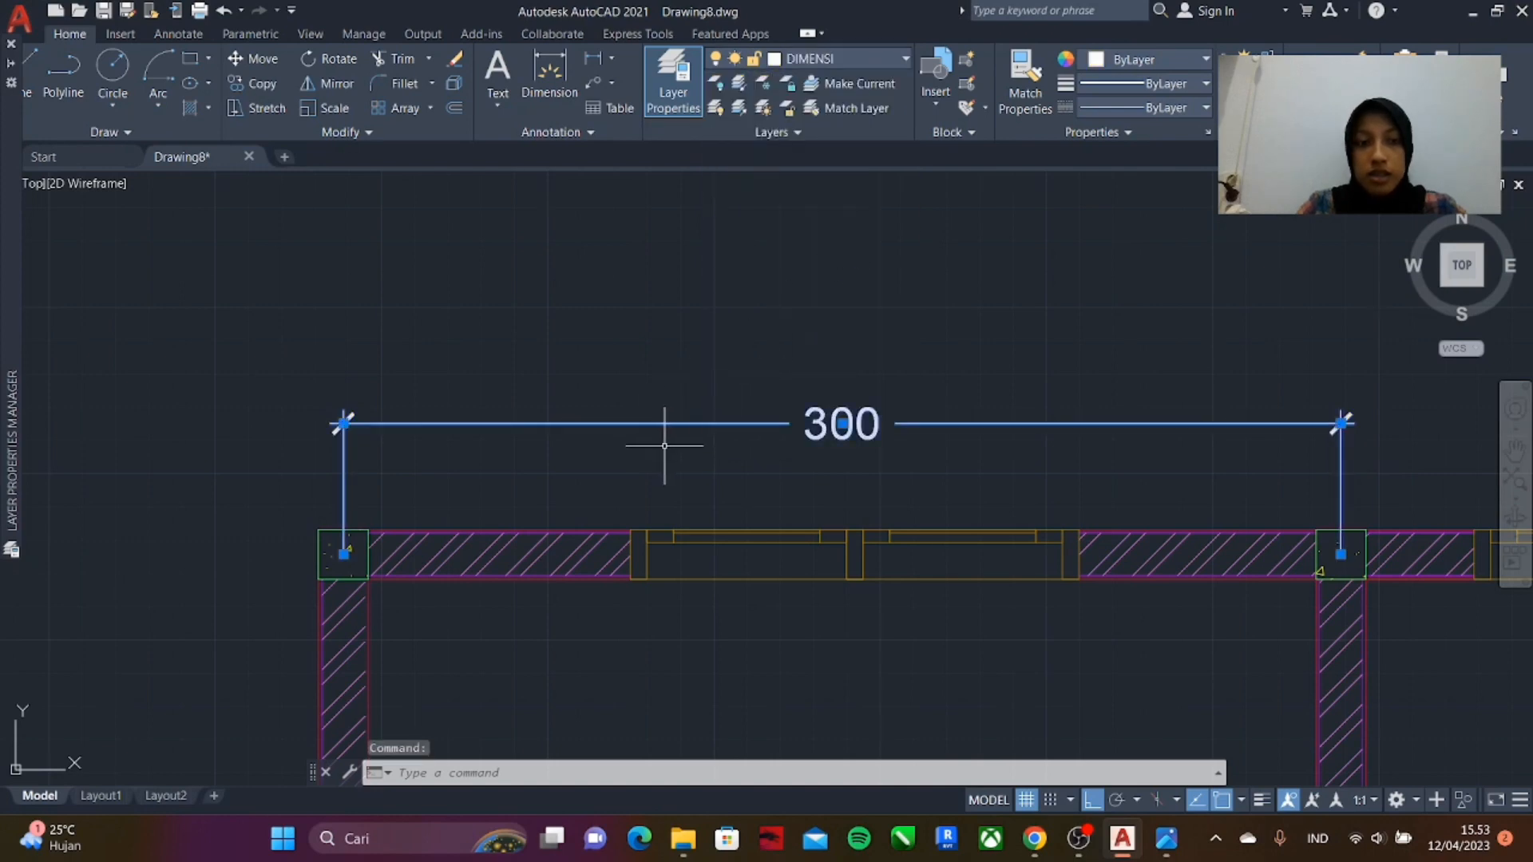
key("Escape")
scroll(479, 535, "down", 2)
scroll(500, 528, "up", 2)
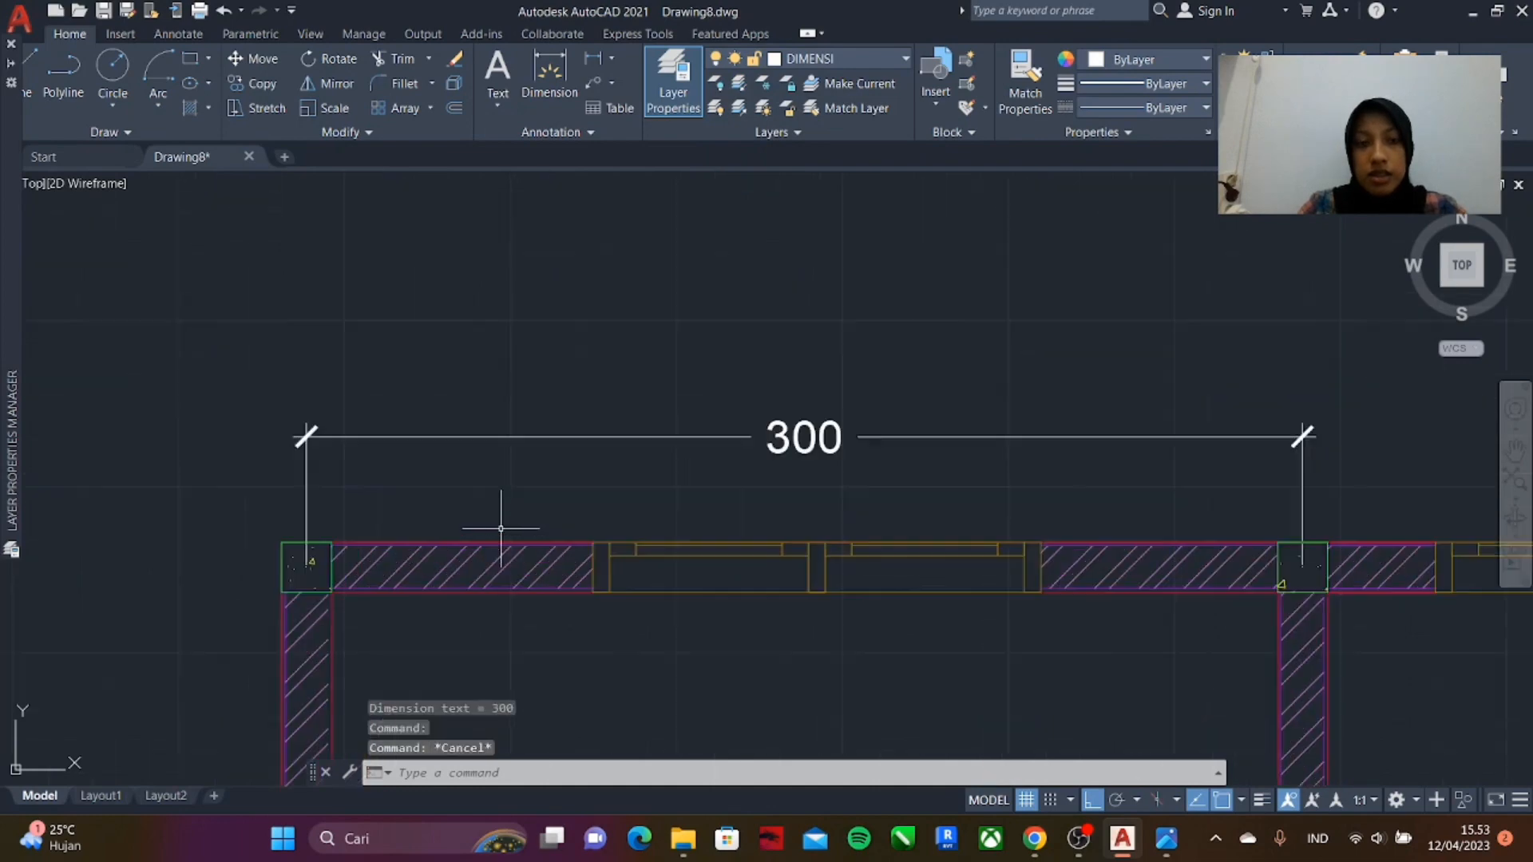
scroll(501, 528, "up", 2)
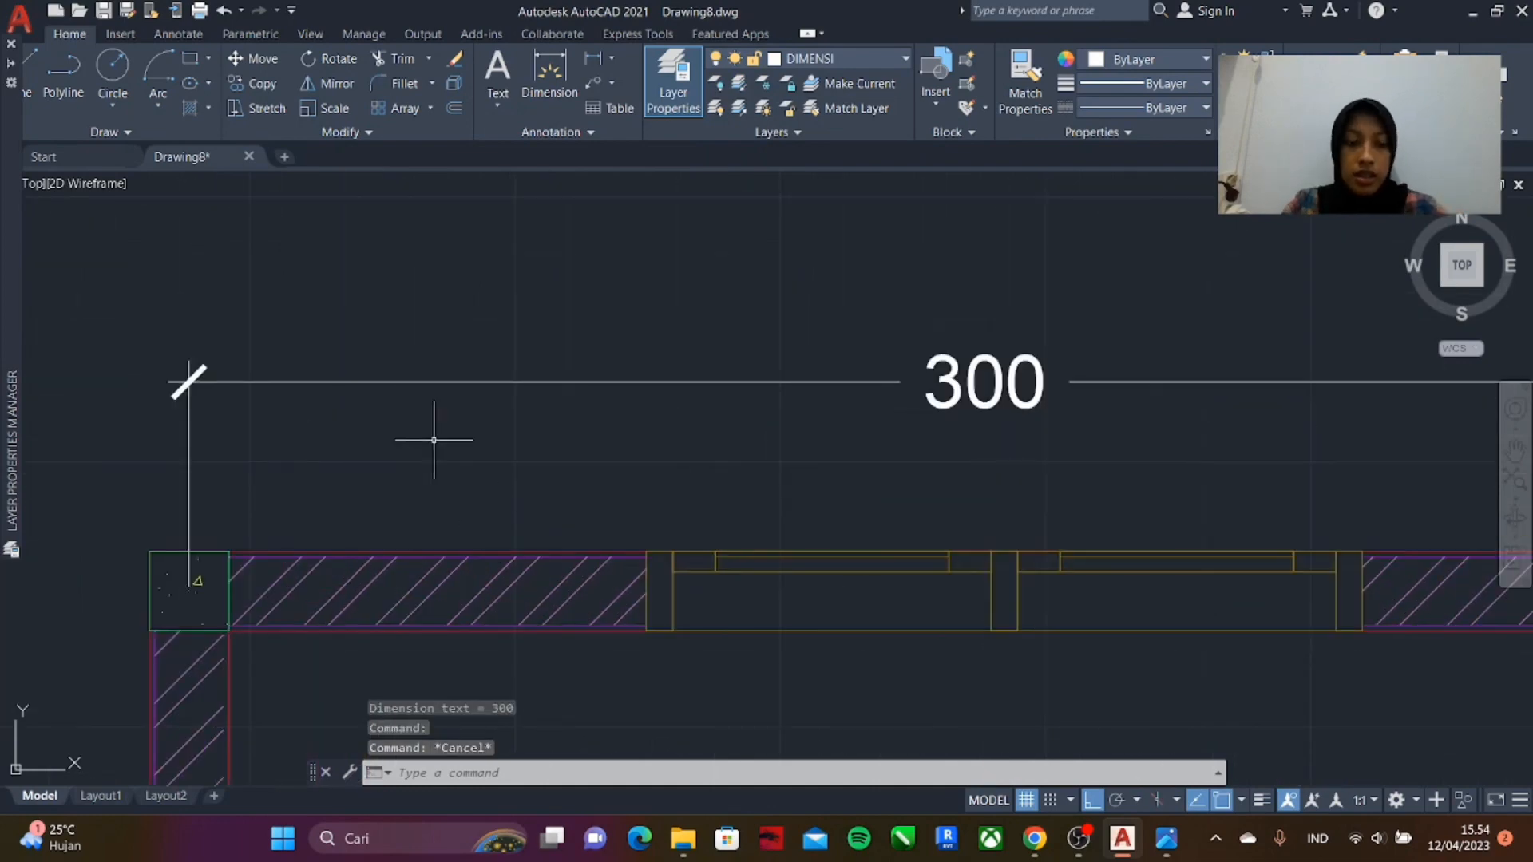
- Review the line, arrow and text settings of the denah dimension style and close the style manager
type("DI")
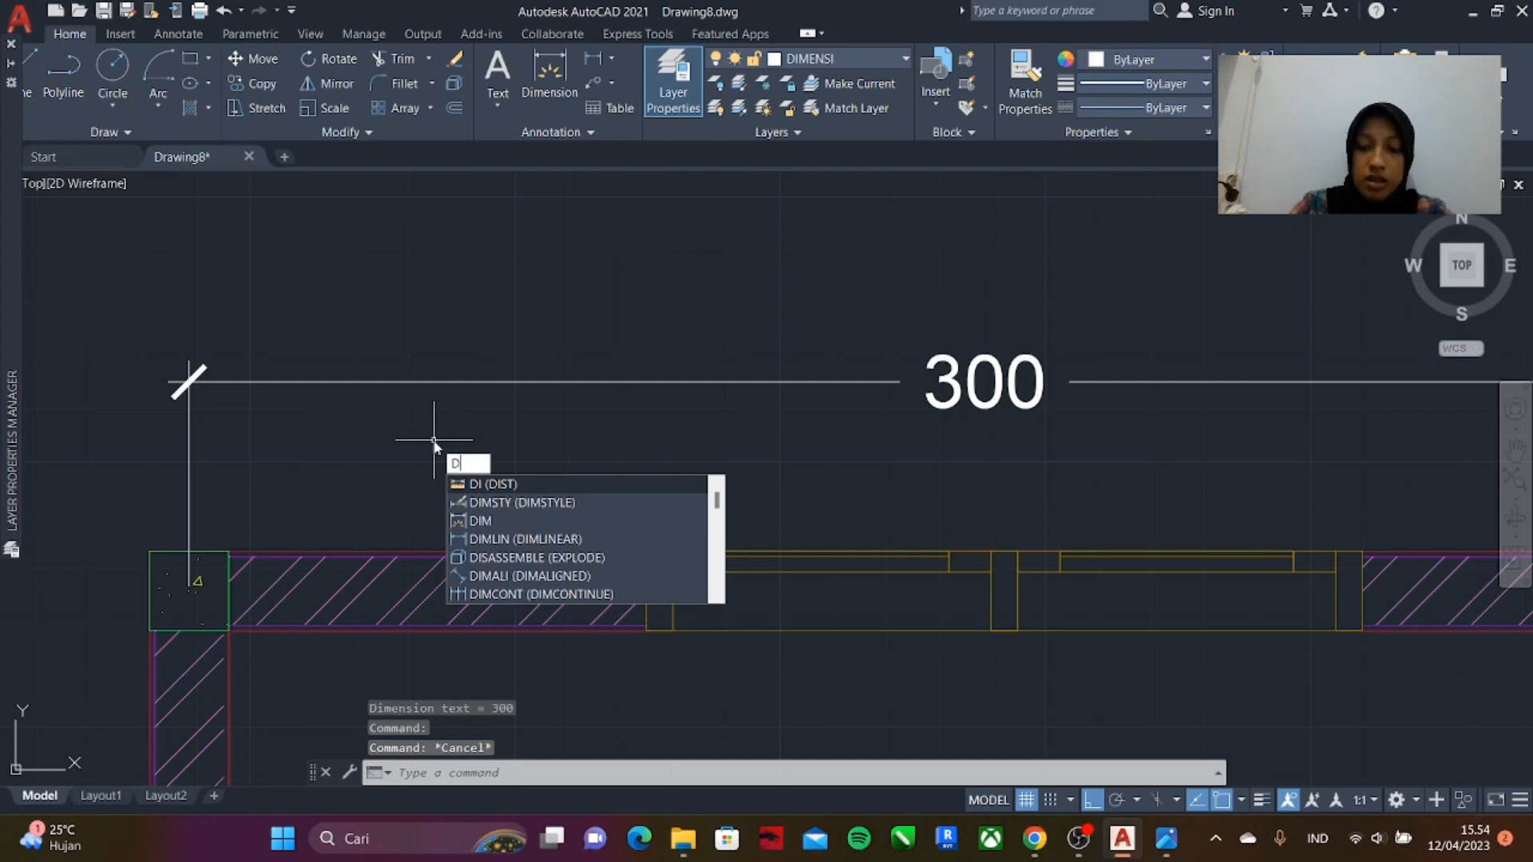
key("Return")
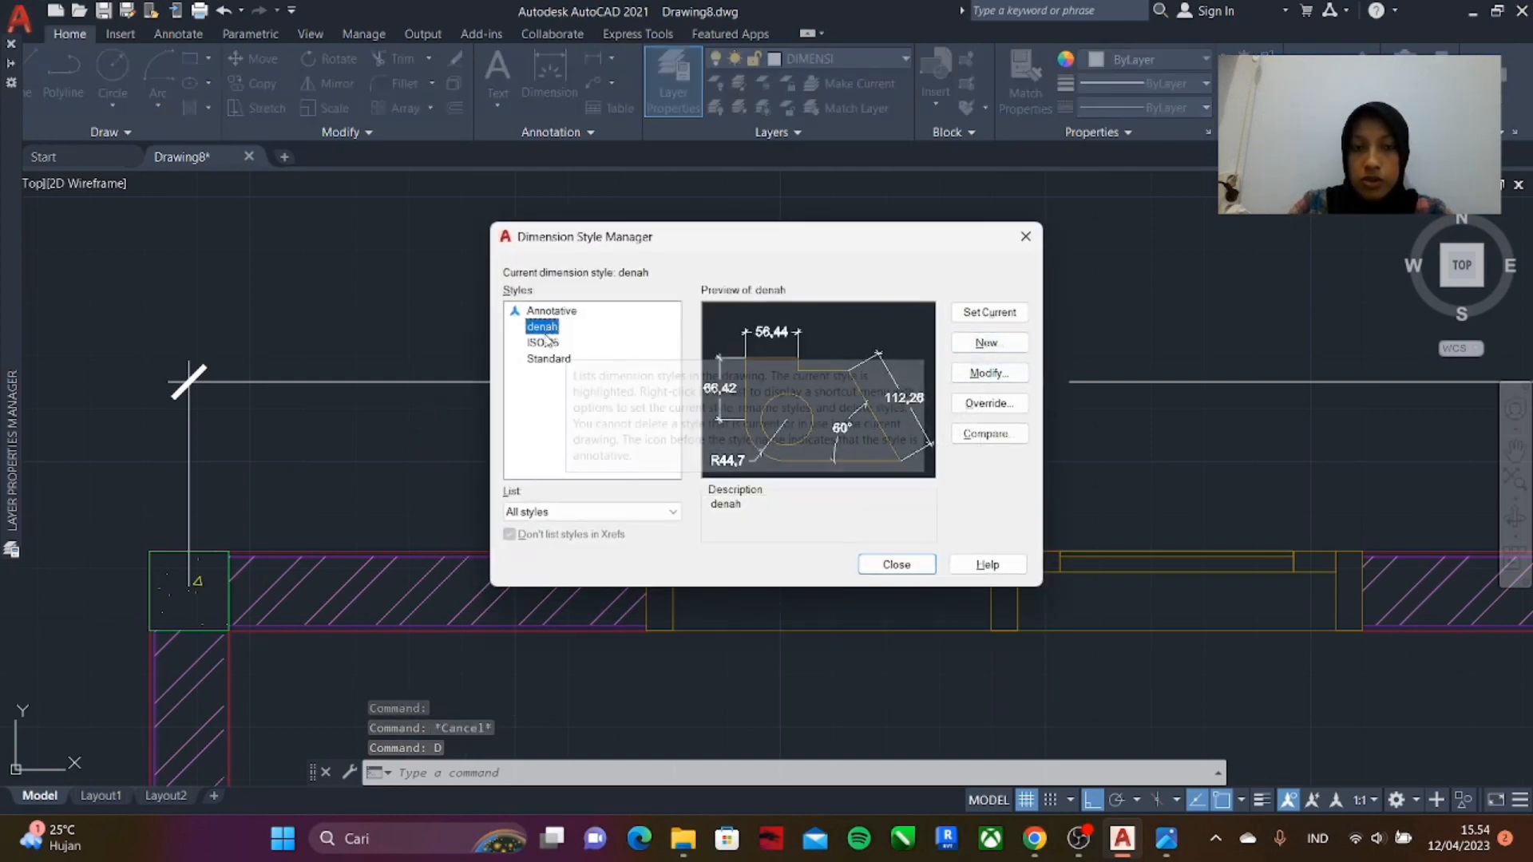
left_click(982, 372)
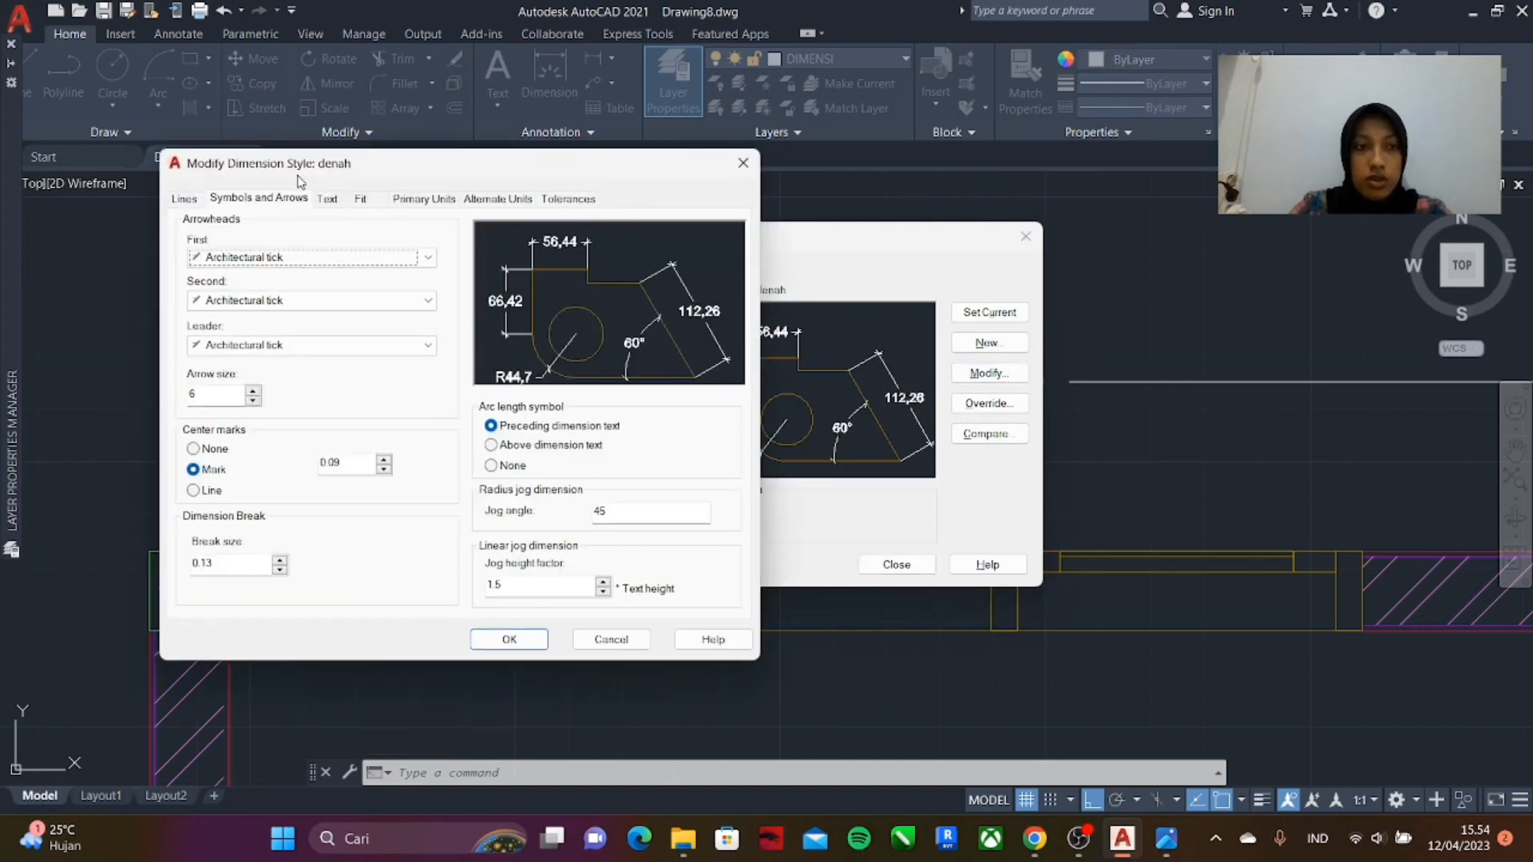
left_click(326, 200)
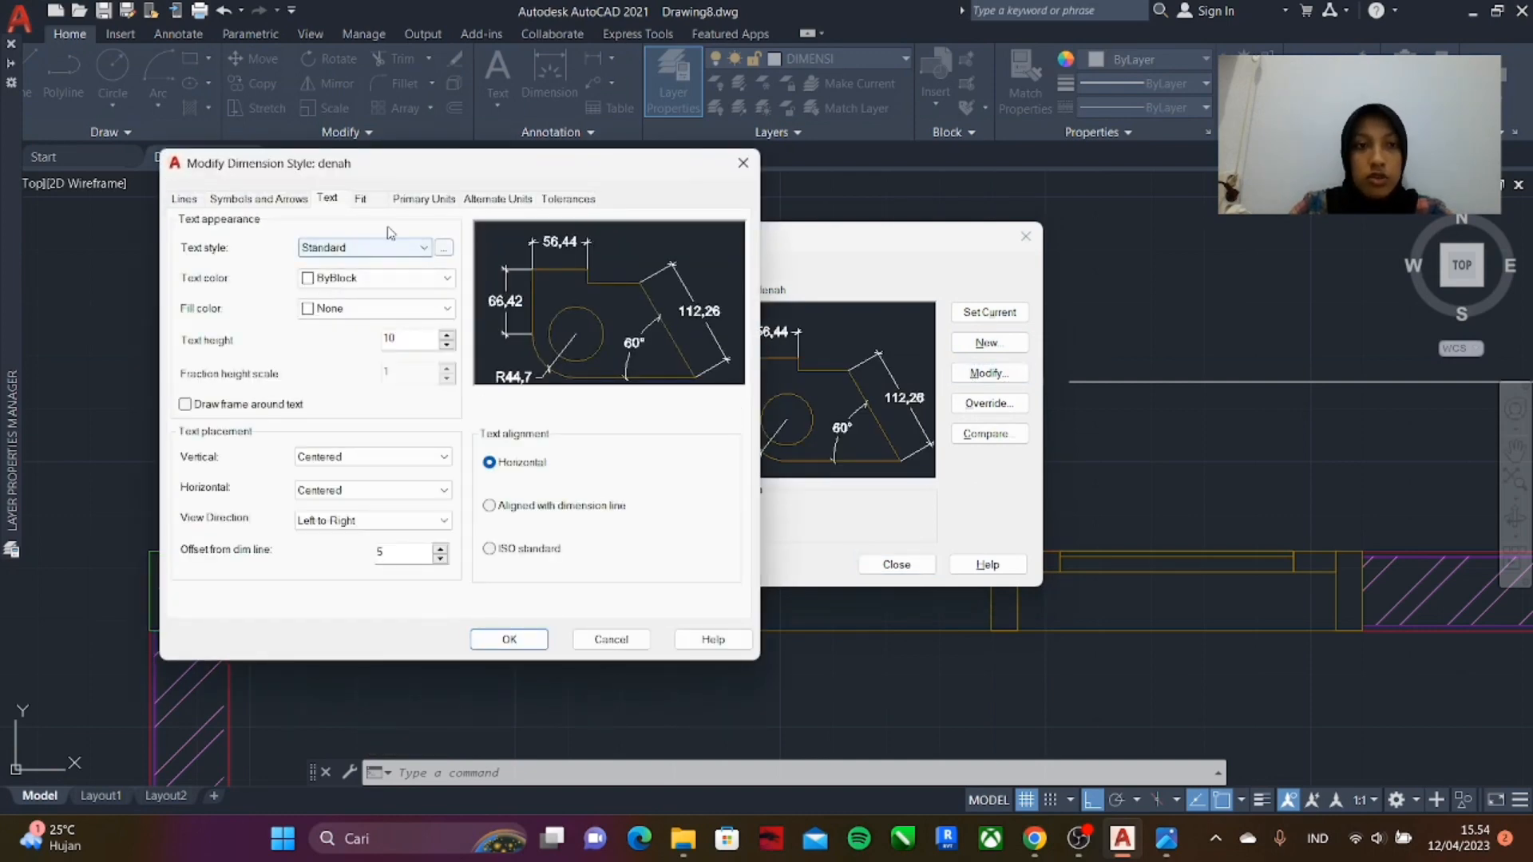
left_click(299, 199)
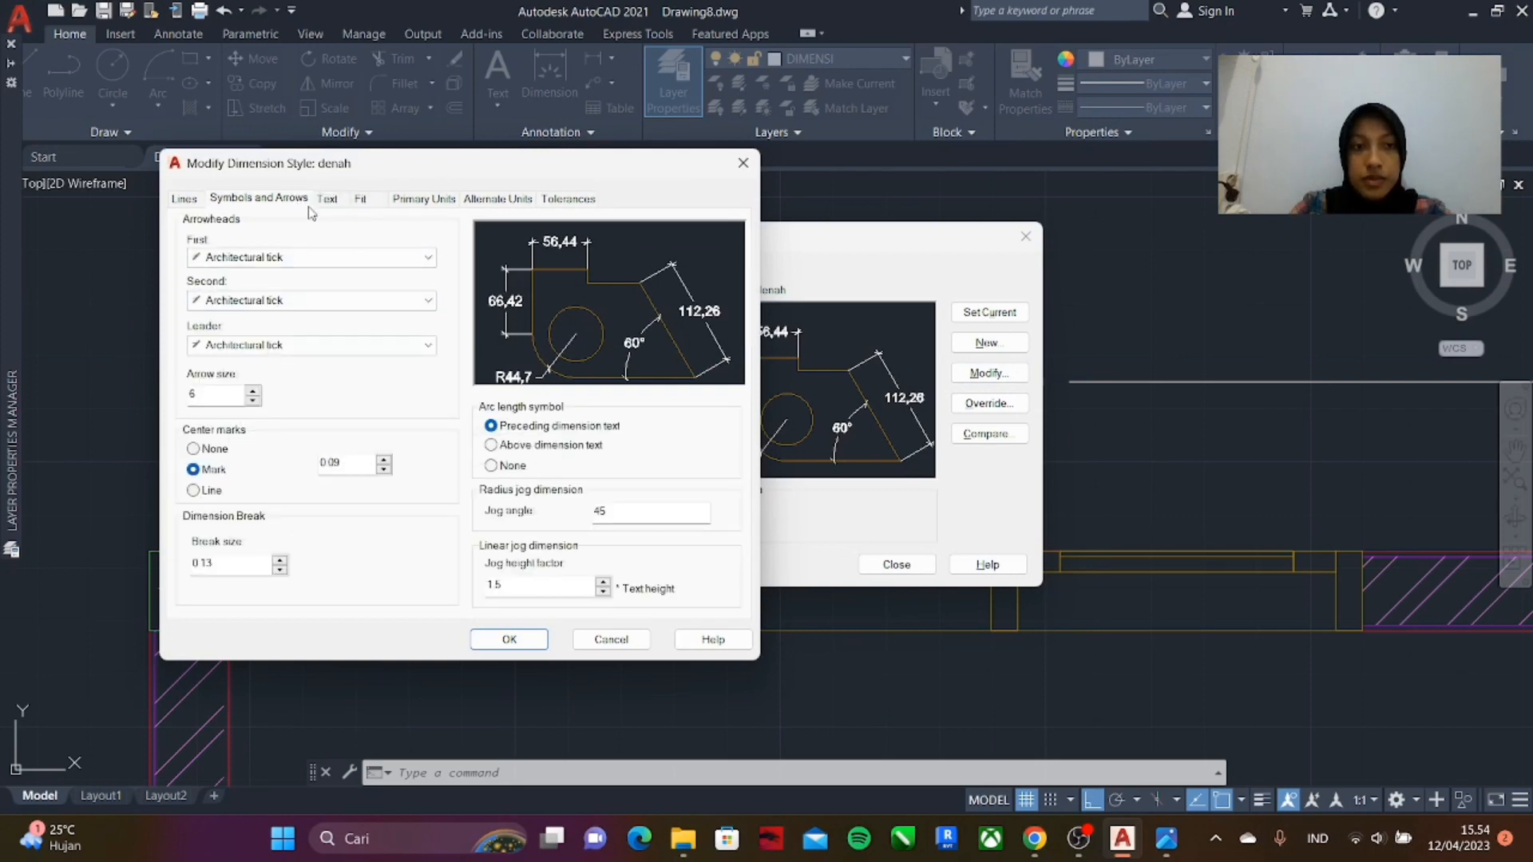
left_click(183, 200)
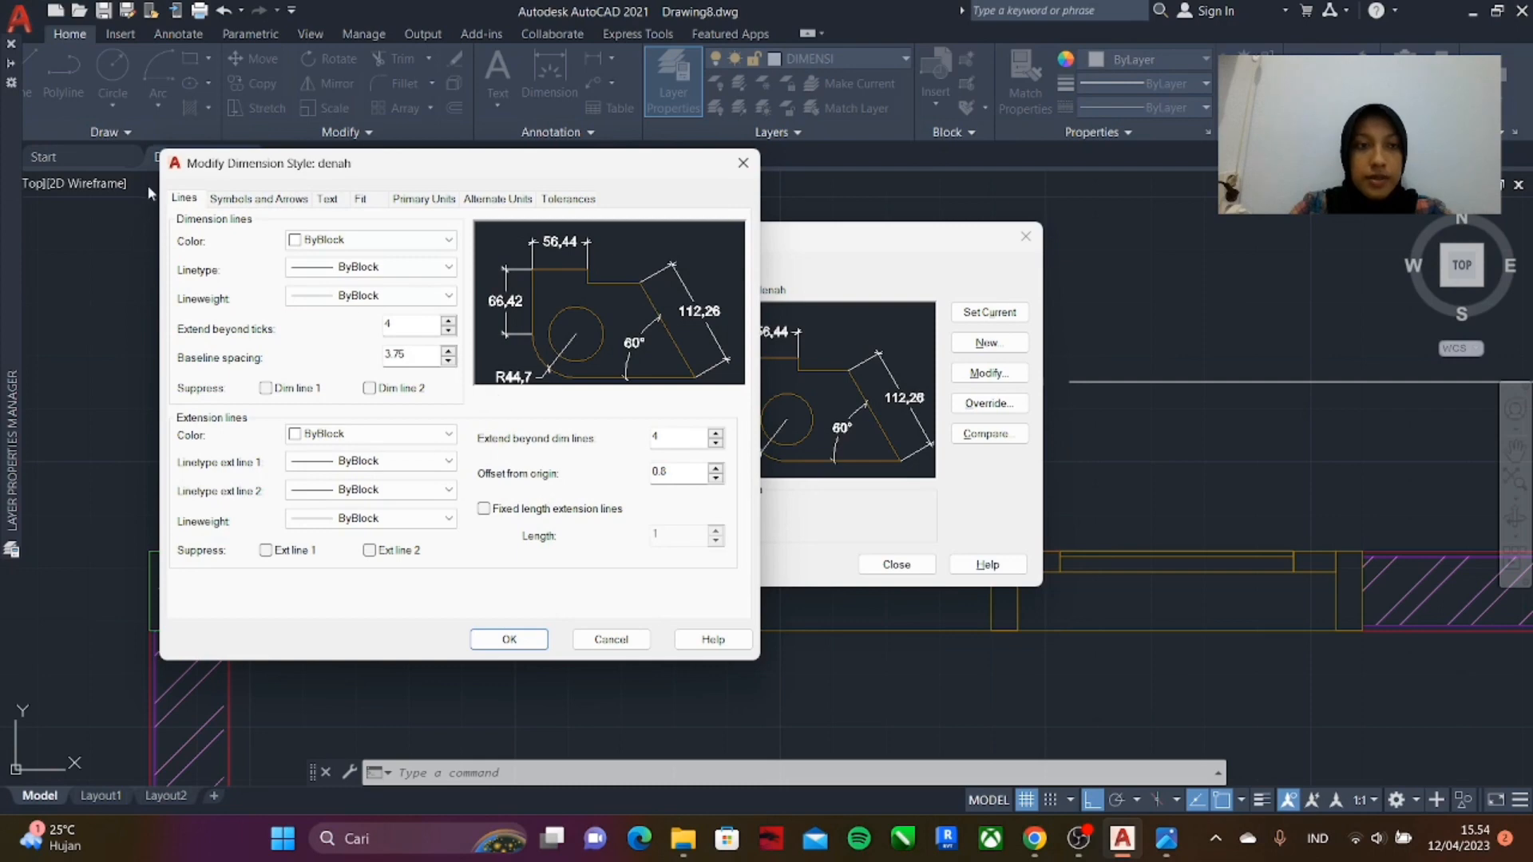
left_click(257, 200)
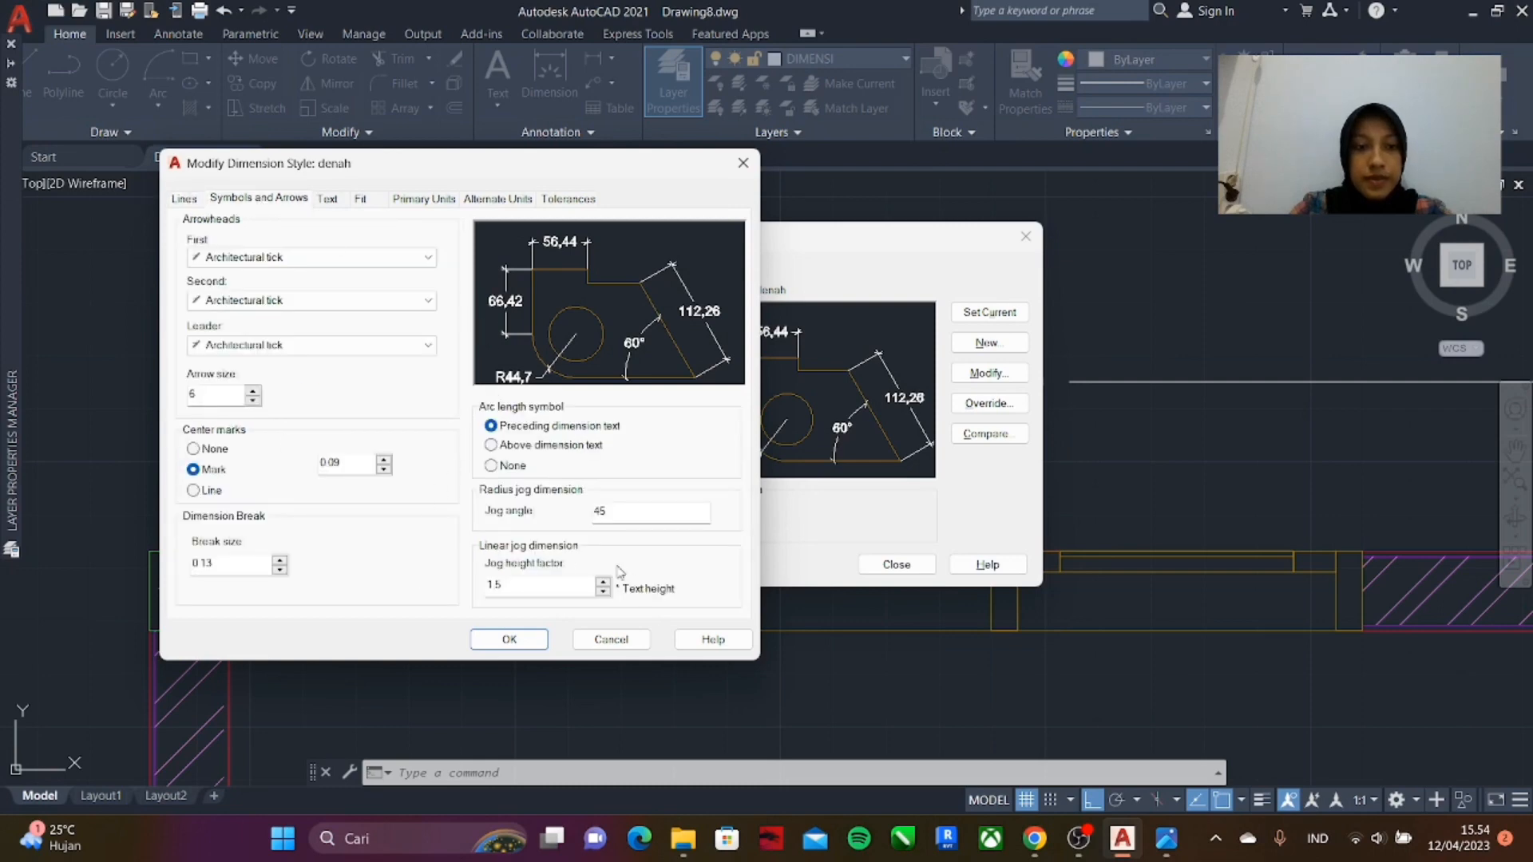
left_click_drag(578, 166, 578, 160)
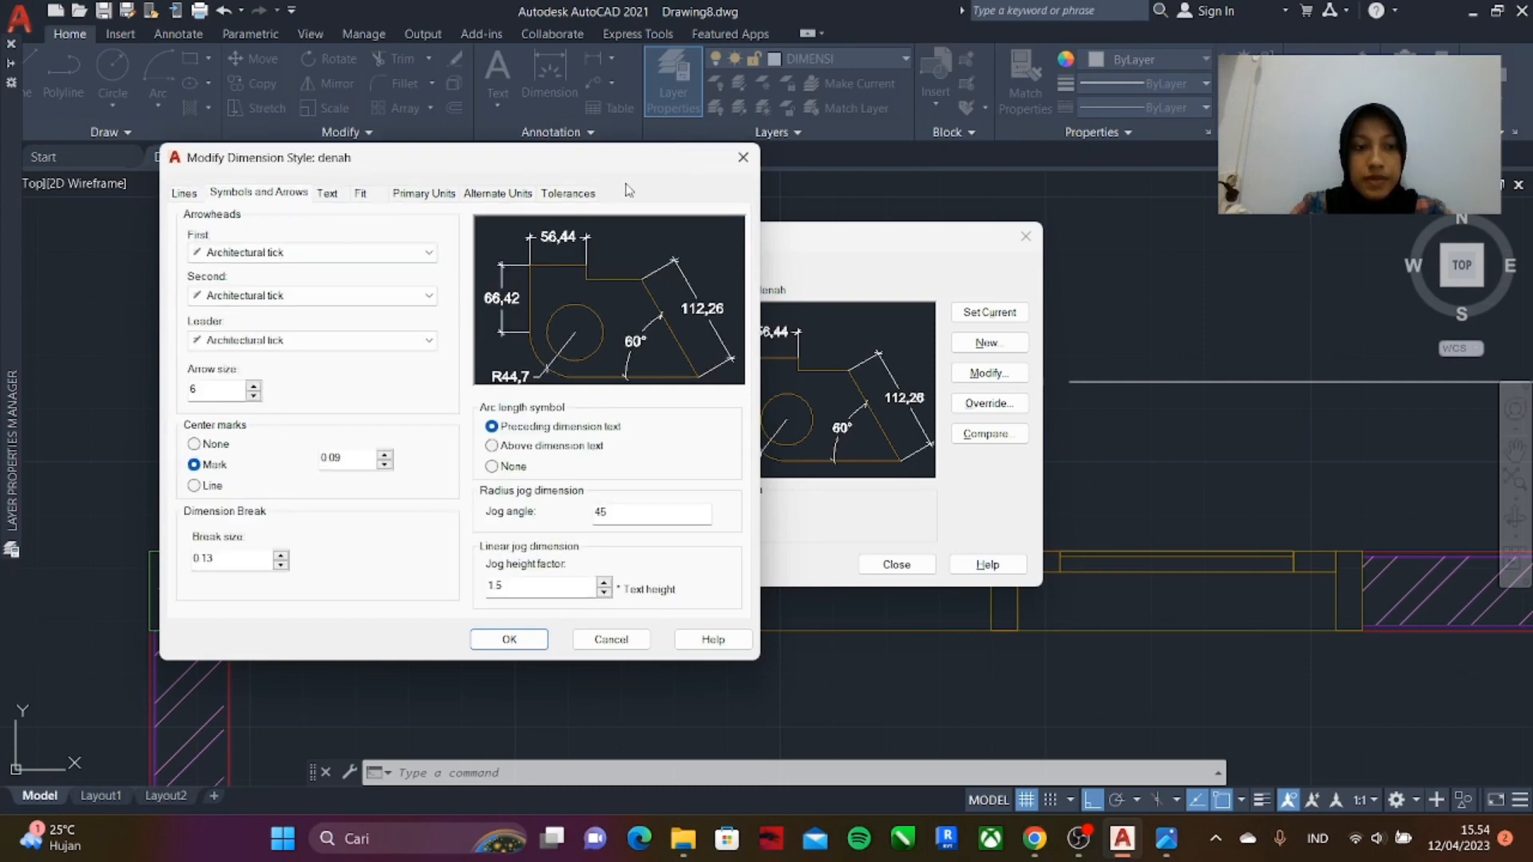
left_click(333, 198)
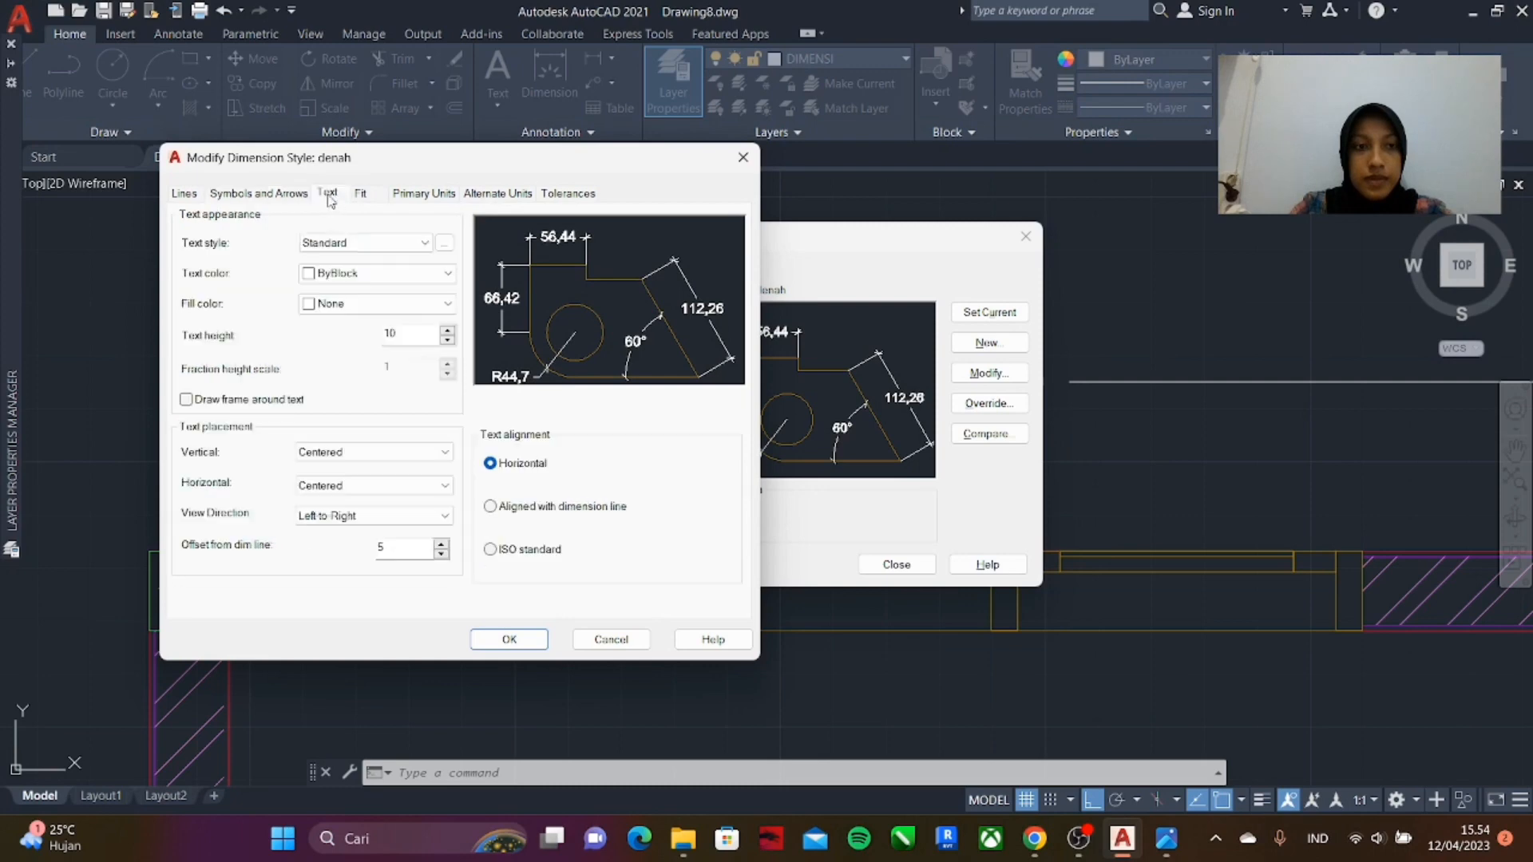
left_click(306, 200)
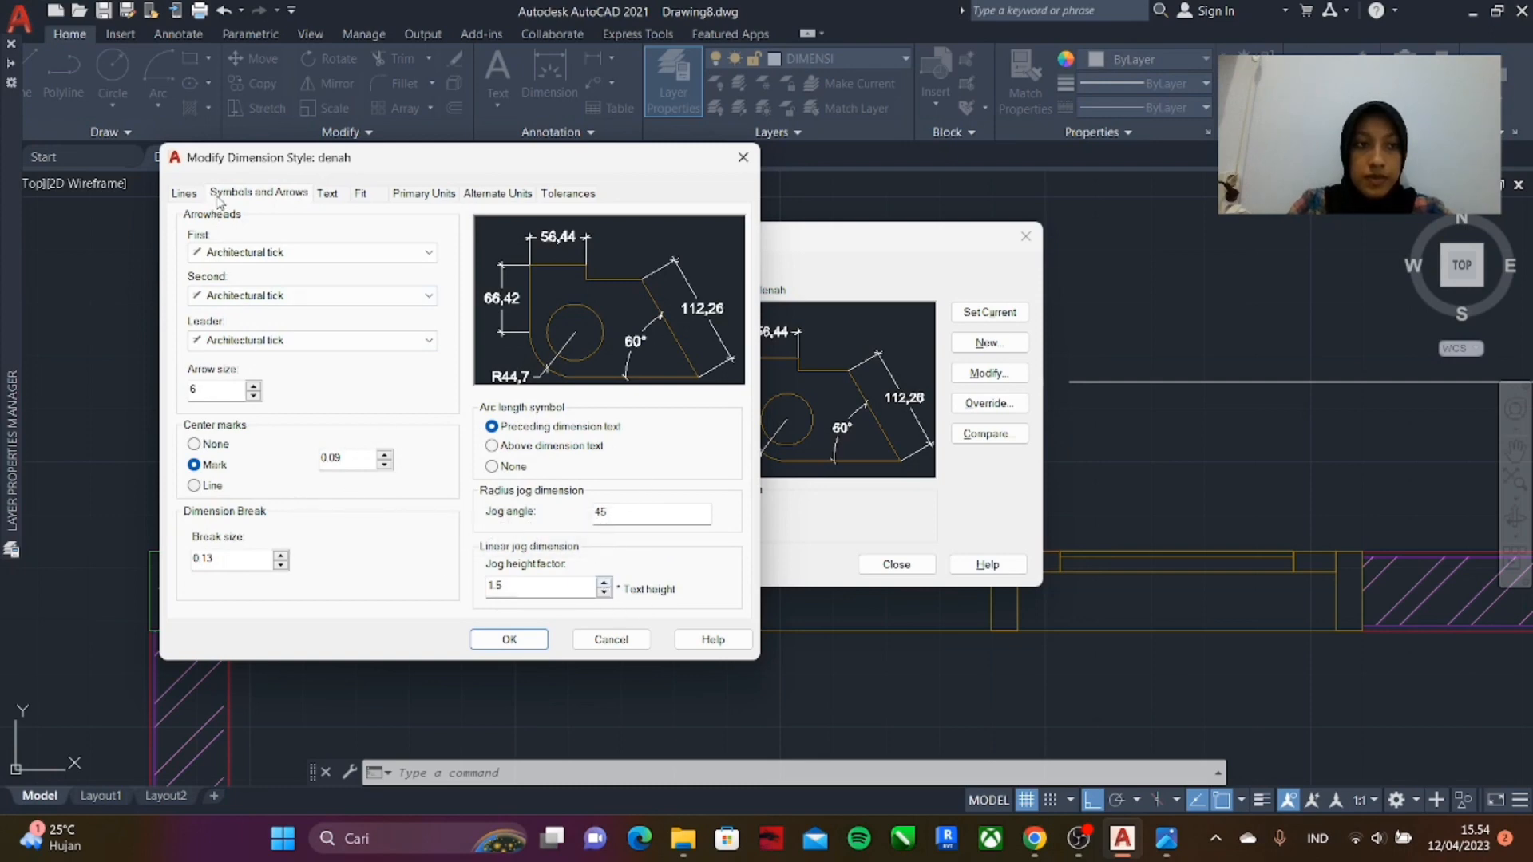
left_click(183, 194)
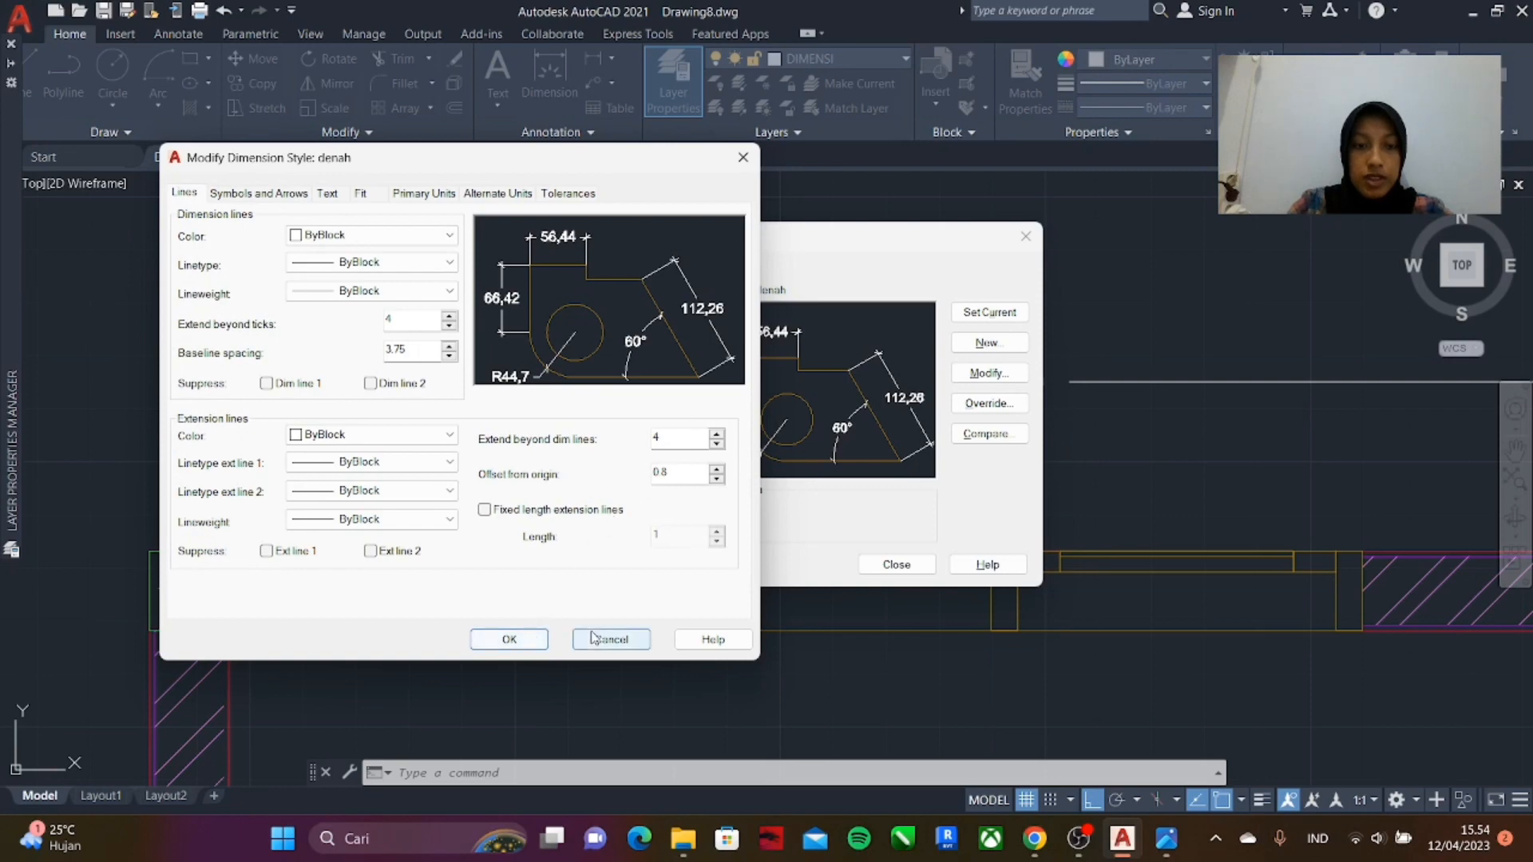
left_click(509, 639)
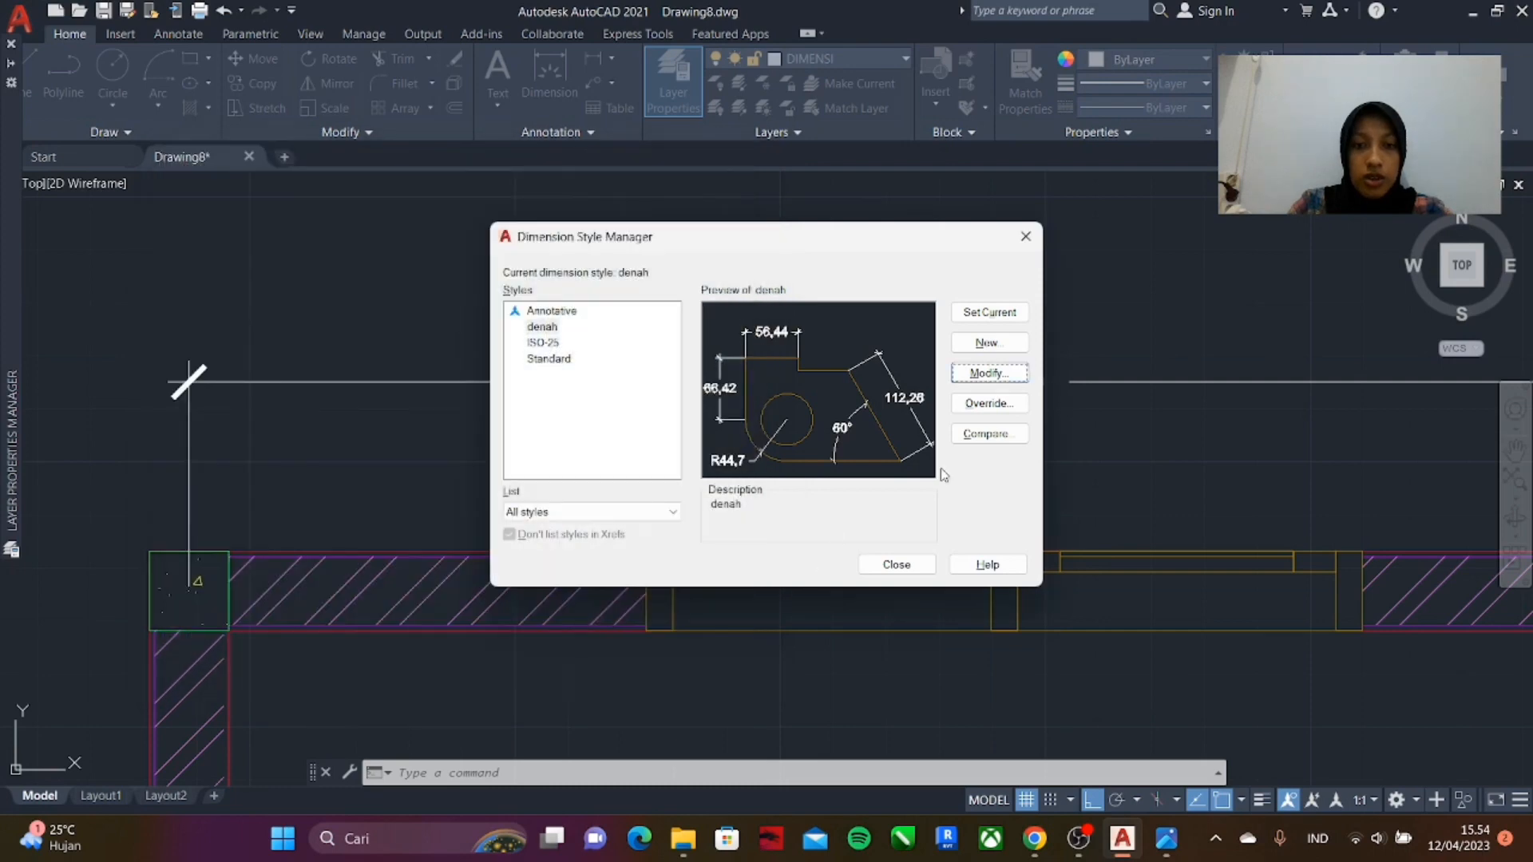
left_click(895, 563)
- Draw a 25 by 25 helper rectangle outward from the outer corner of the upper-left column
scroll(359, 481, "down", 8)
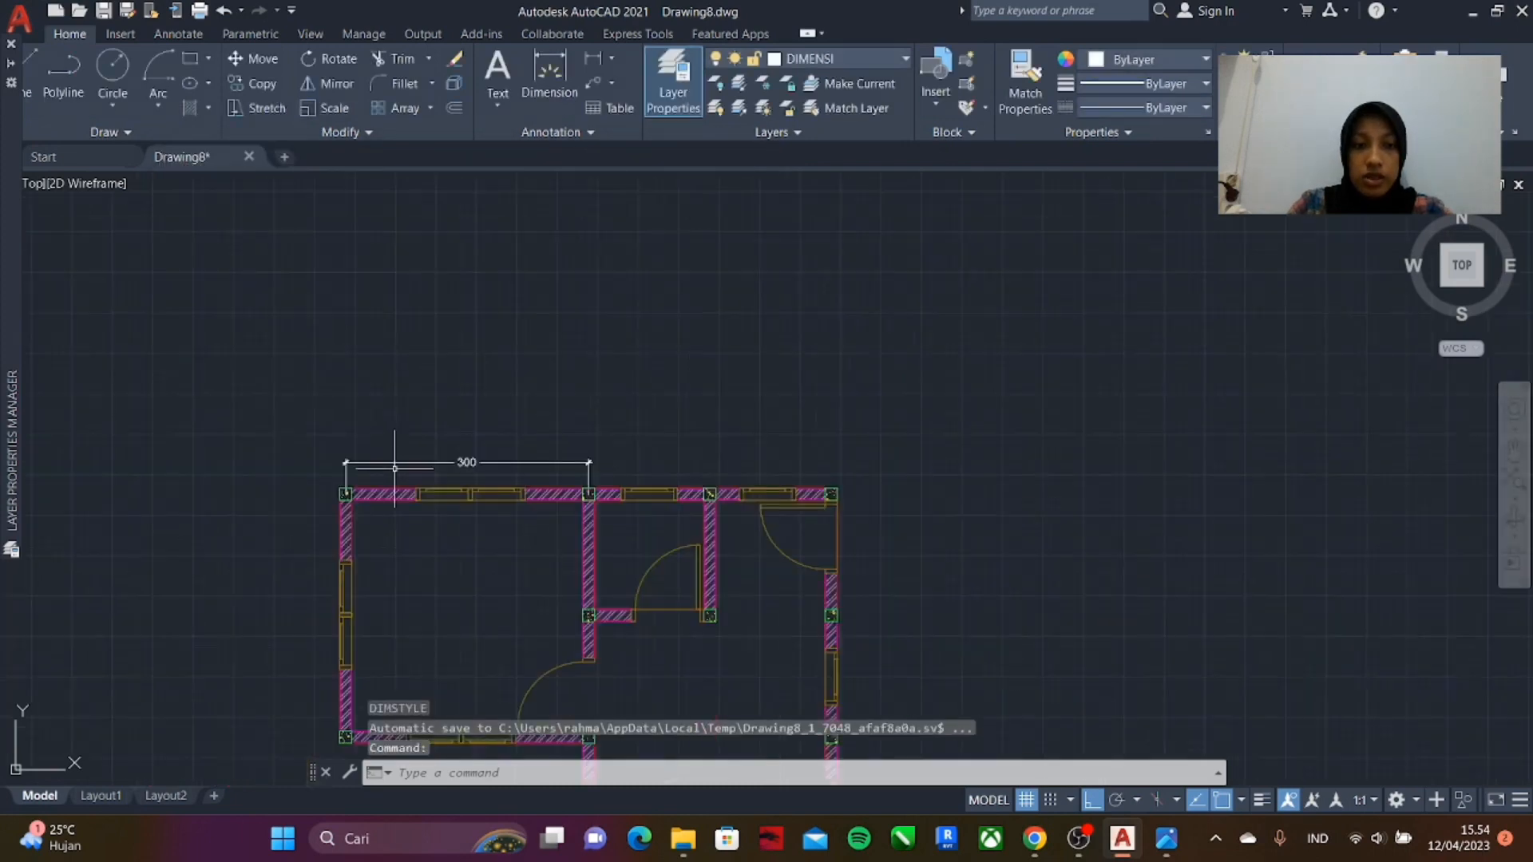
type("REC")
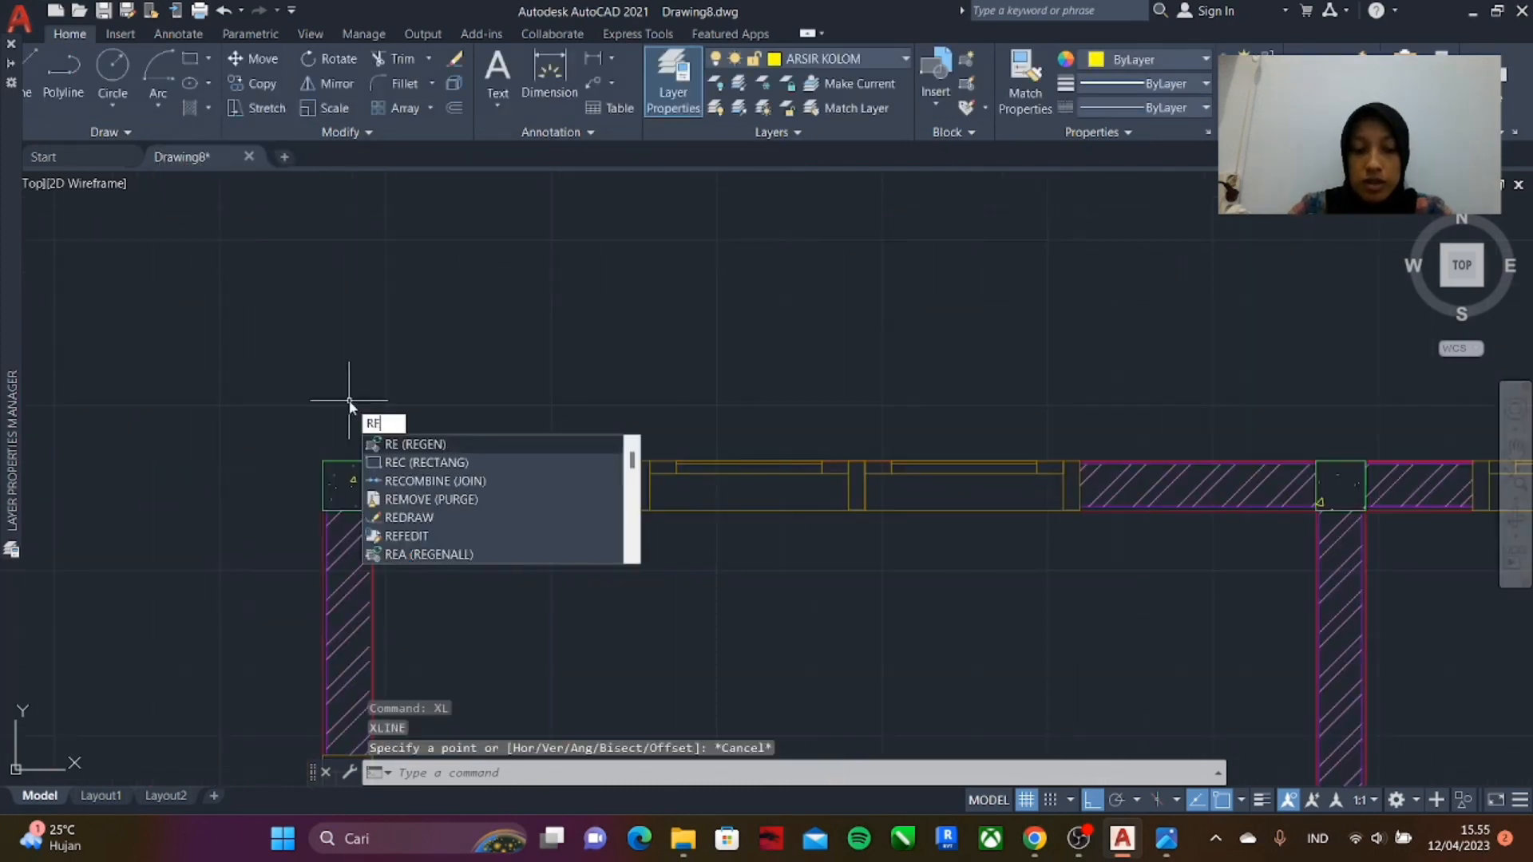
key("Return")
left_click(322, 461)
type("25")
key("Tab")
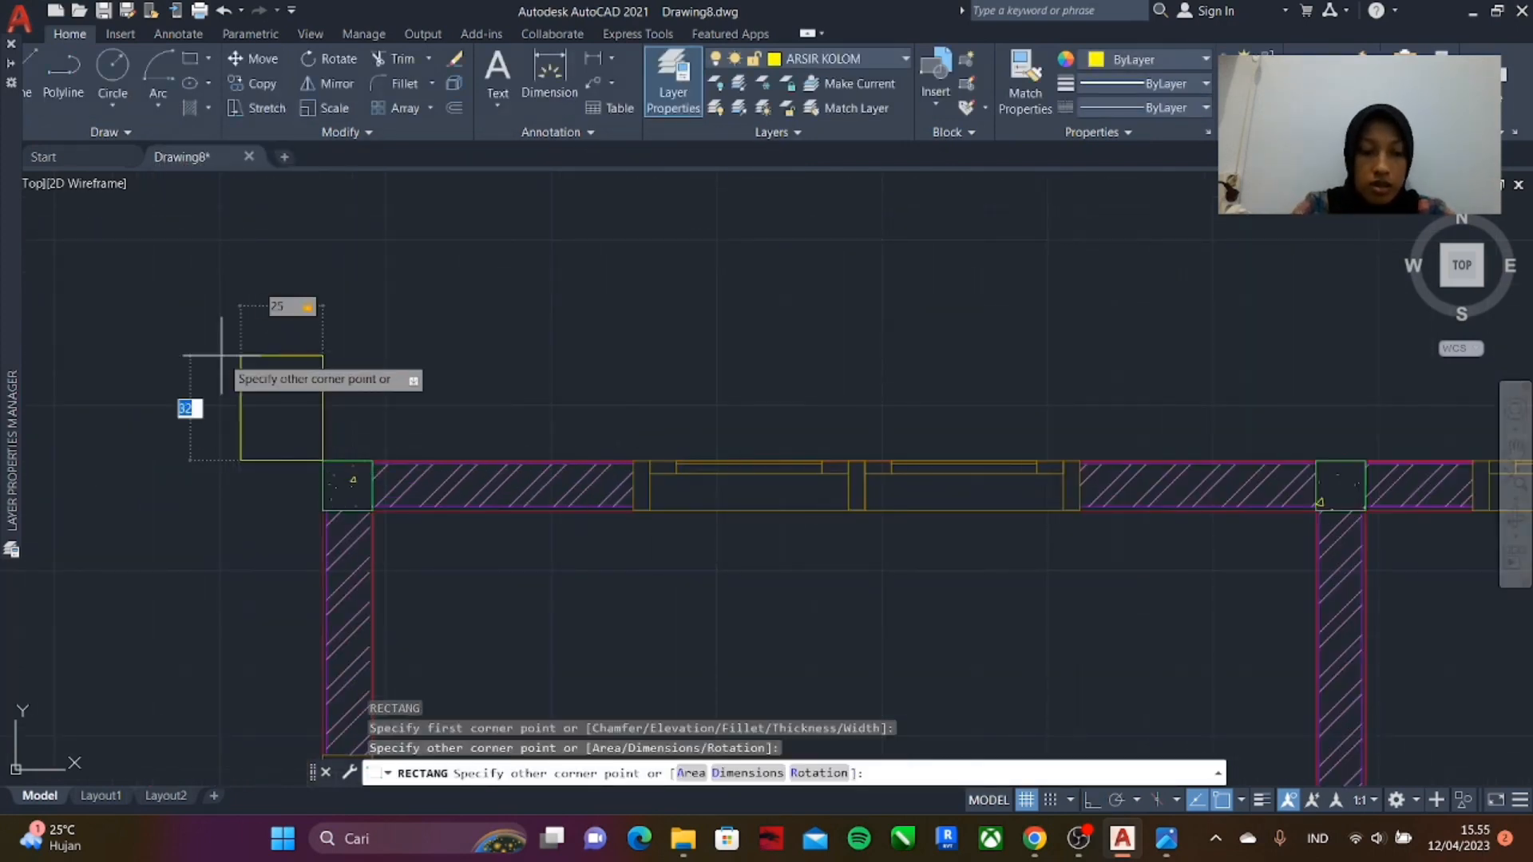
type("25")
key("Return")
- Draw a horizontal and a vertical construction line along the outer edges of the helper rectangle
middle_click_drag(536, 398, 434, 404)
type("XL")
key("Return")
left_click(220, 384)
left_click(573, 396)
key("Escape")
key("Return")
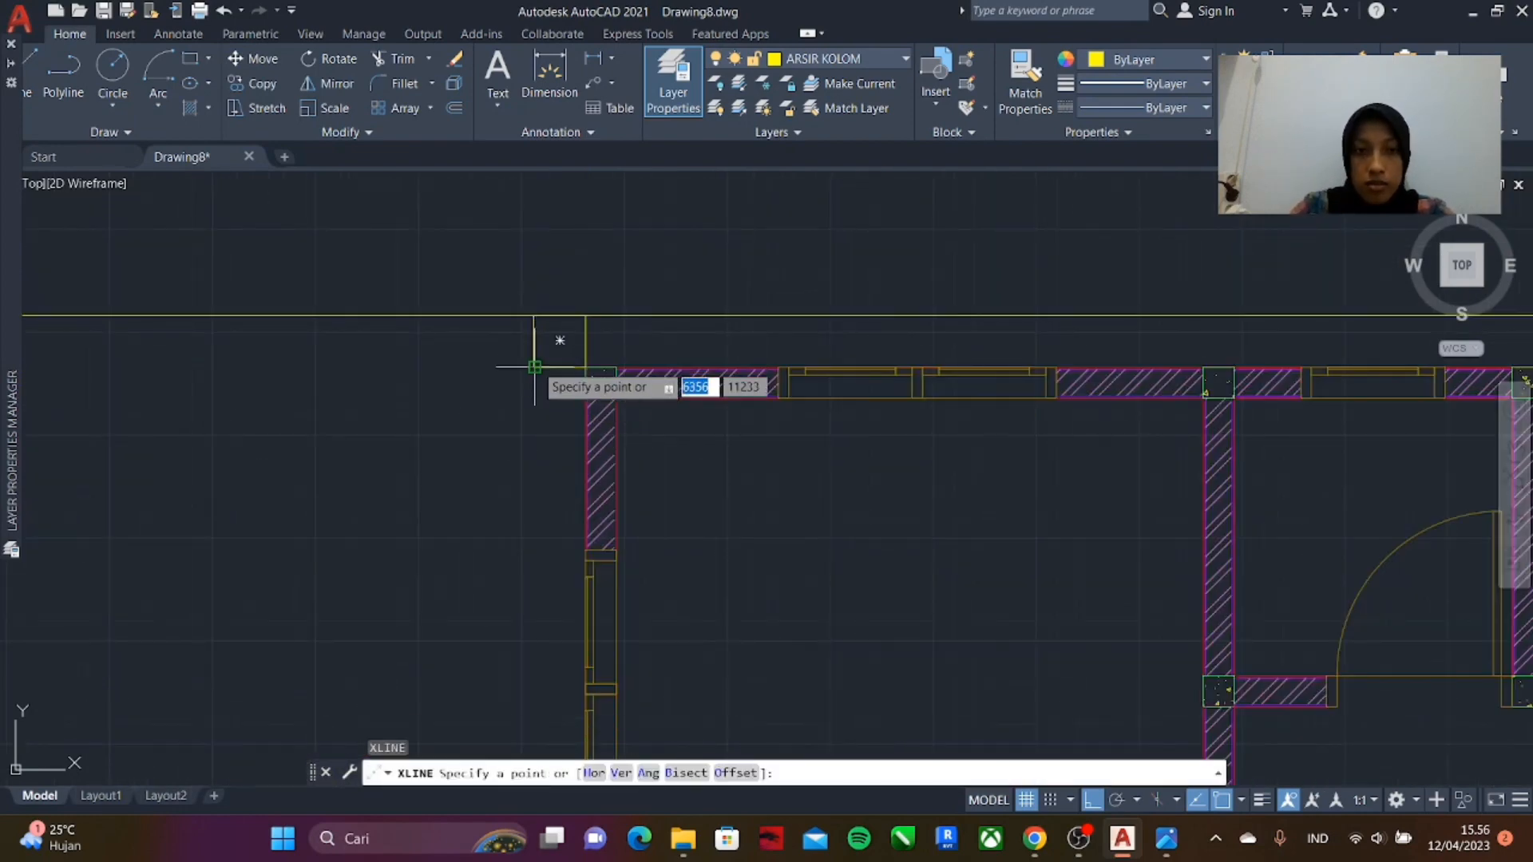
left_click(534, 367)
left_click(535, 317)
key("Escape")
- Place a linear dimension between the centres of the top wall's first two columns, on the horizontal construction line
type("DLI")
key("Return")
left_click(246, 480)
left_click(862, 481)
scroll(867, 415, "up", 8)
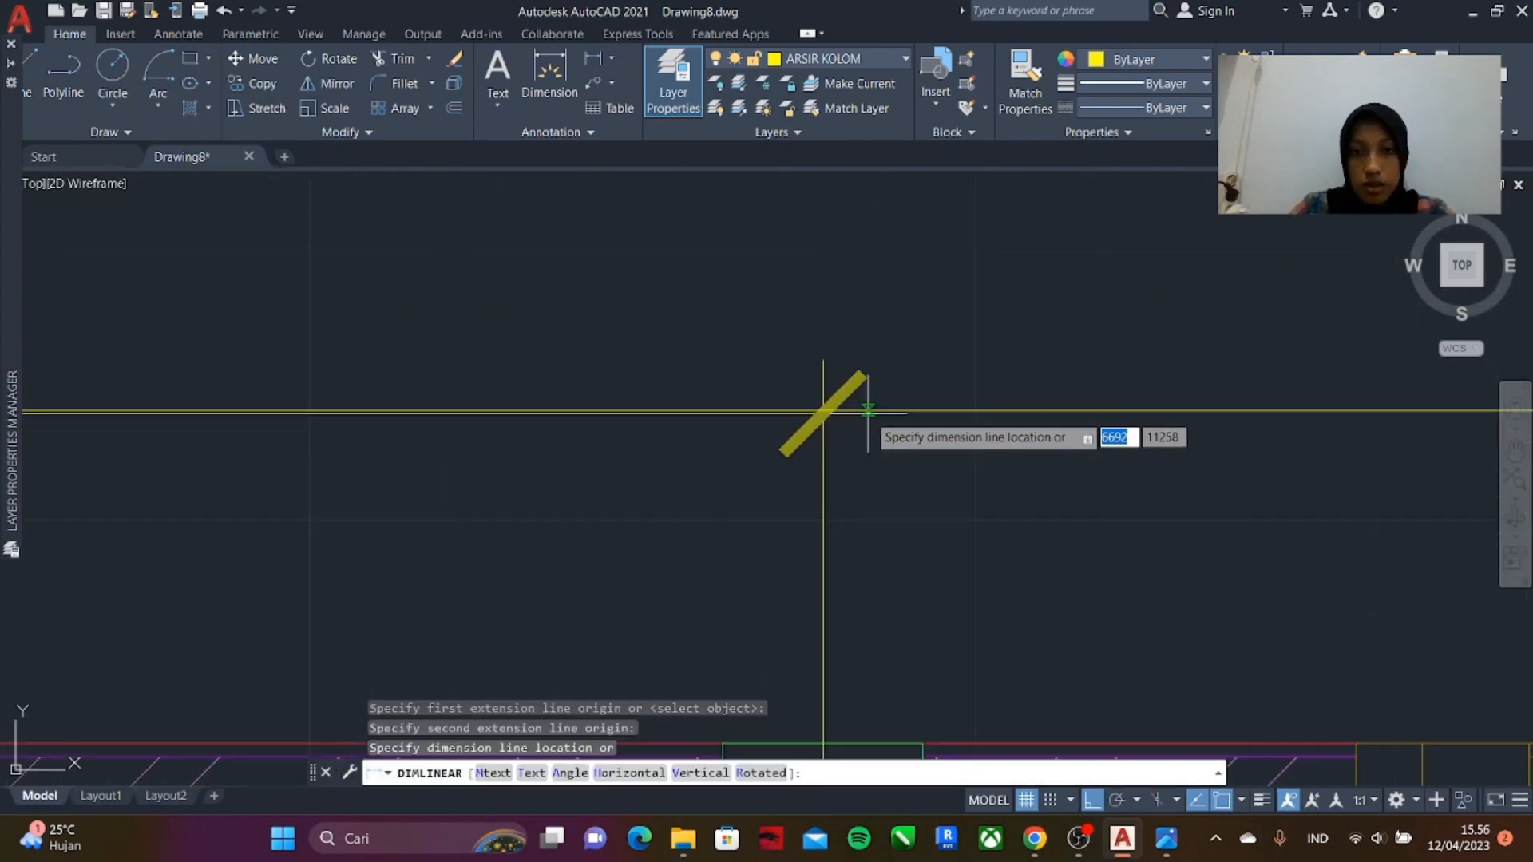
left_click(866, 415)
- Move the new dimension above the top wall onto the DIMENSI layer
scroll(935, 450, "down", 6)
left_click(435, 442)
left_click(839, 59)
left_click(814, 177)
- Place a linear dimension between the centres of the top wall's second and third columns, on the construction line
type("I")
key("Return")
scroll(329, 531, "up", 4)
left_click(225, 540)
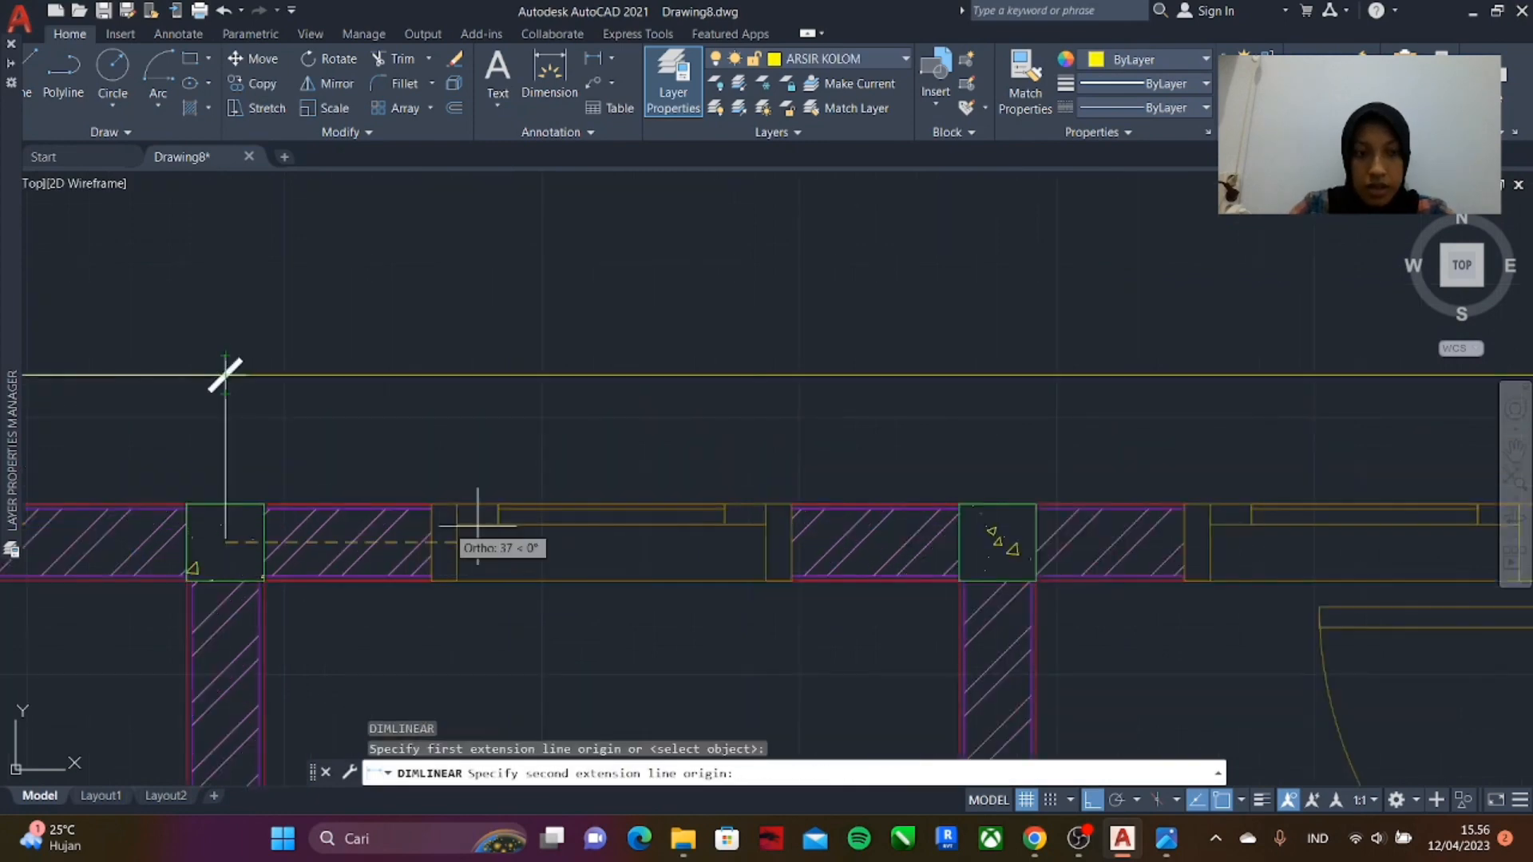
left_click(996, 539)
scroll(259, 378, "up", 4)
left_click(159, 366)
- Move the second top-wall dimension onto the DIMENSI layer and make DIMENSI the current layer
left_click(905, 62)
left_click(860, 205)
scroll(709, 335, "down", 6)
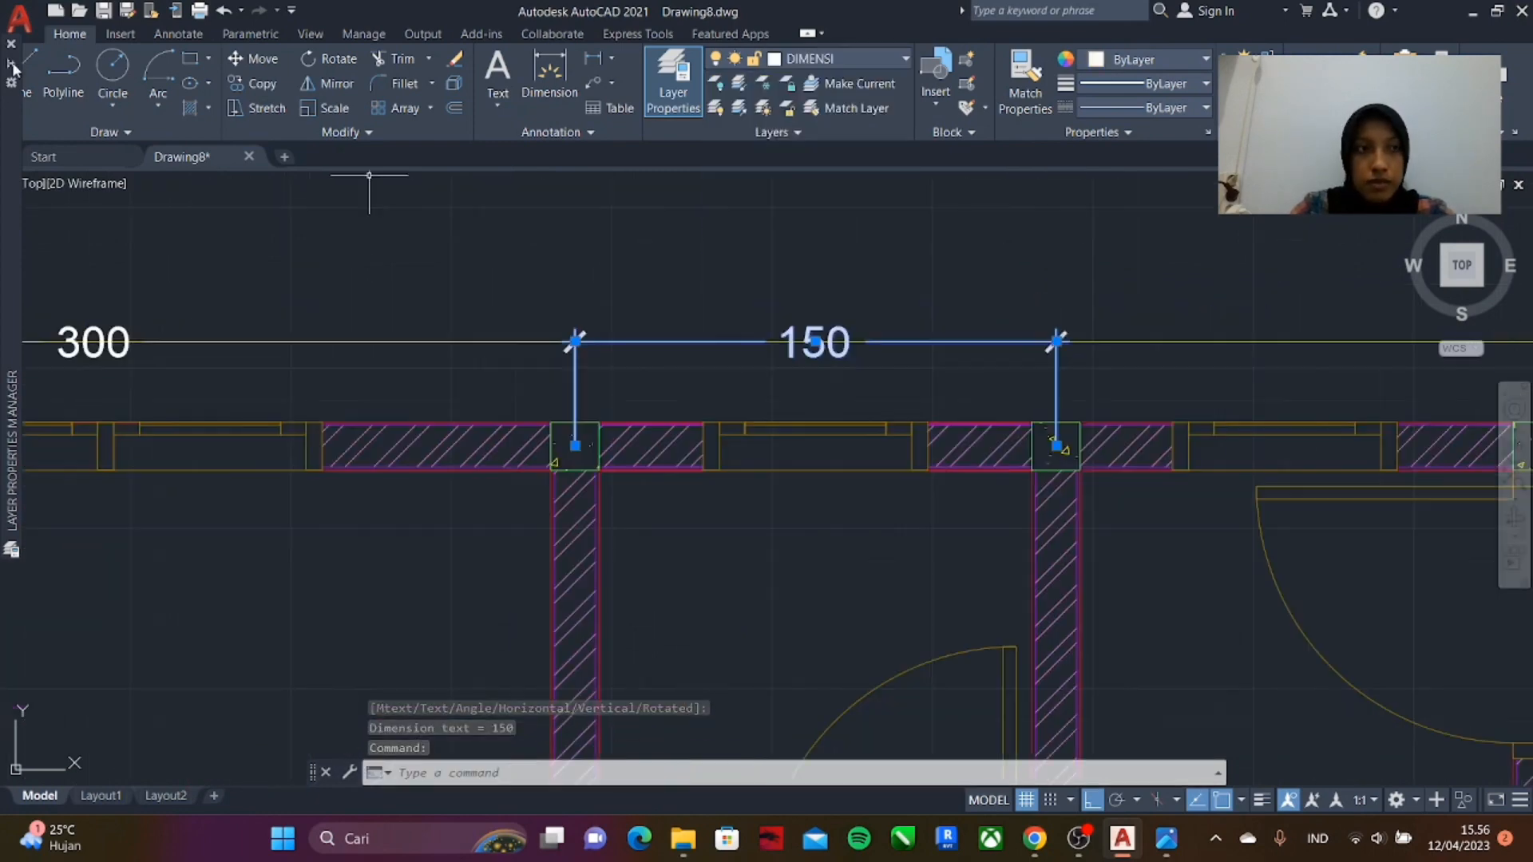
double_click(177, 249)
left_click(794, 257)
key("Escape")
key("Escape")
- Place a linear dimension between the centres of the top wall's third and fourth columns, aligned with the others
type("DLI")
key("Return")
middle_click_drag(1040, 446, 500, 399)
left_click(501, 399)
left_click(993, 397)
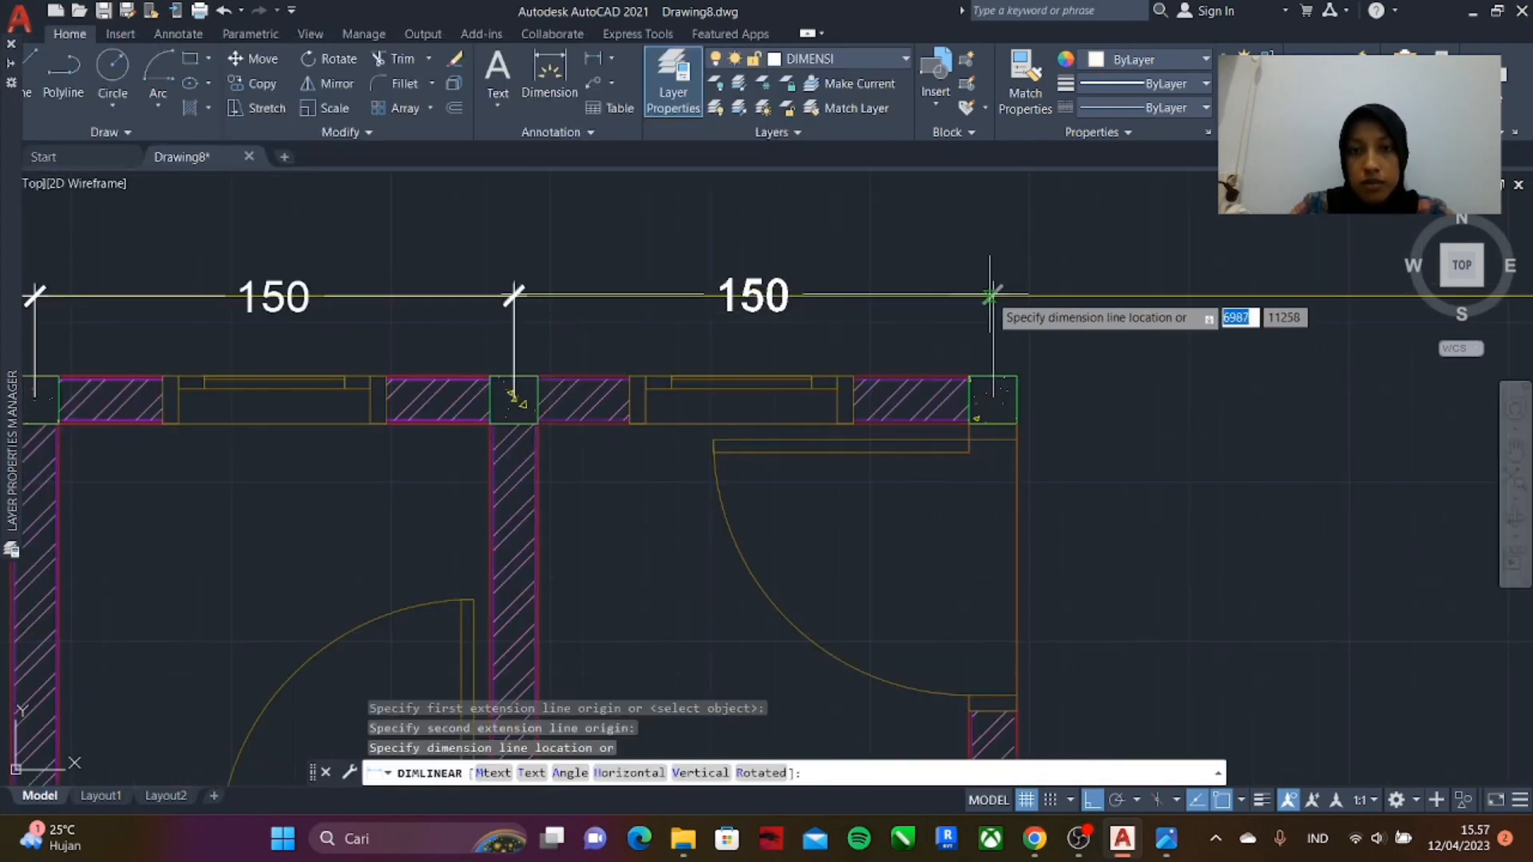
left_click(993, 297)
- Dimension the left wall between its two column centres, placing the dimension on the vertical construction line
scroll(879, 271, "down", 5)
scroll(762, 235, "up", 3)
type("DLI")
key("Return")
left_click(786, 212)
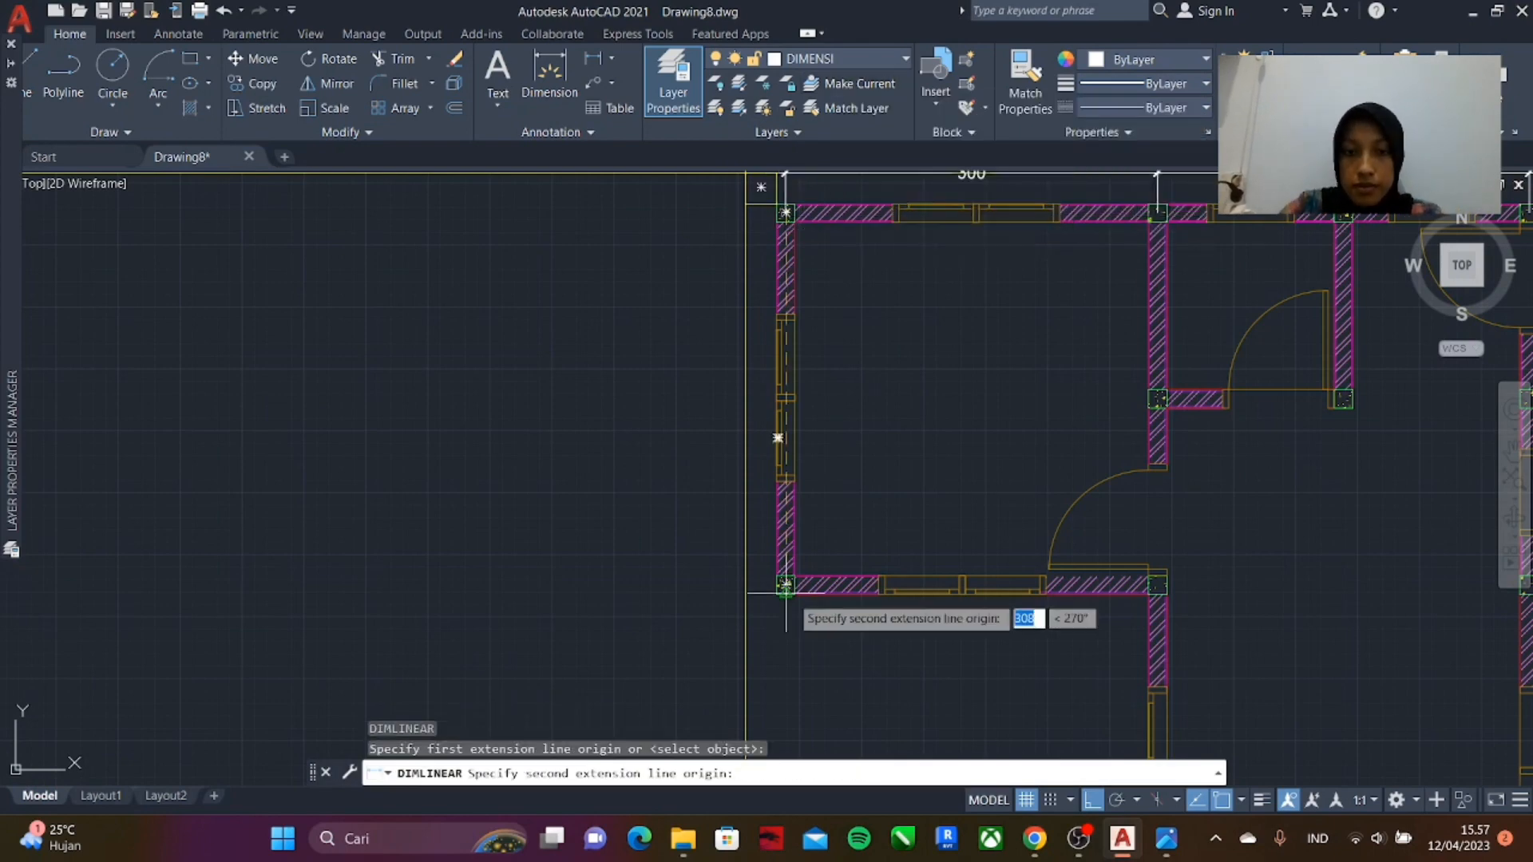
left_click(786, 586)
left_click(745, 584)
- Continue the left dimension row from the left wall's lower column down to the centre level of the bottom wall
middle_click_drag(881, 461, 867, 164)
key("Return")
left_click(772, 287)
left_click(772, 657)
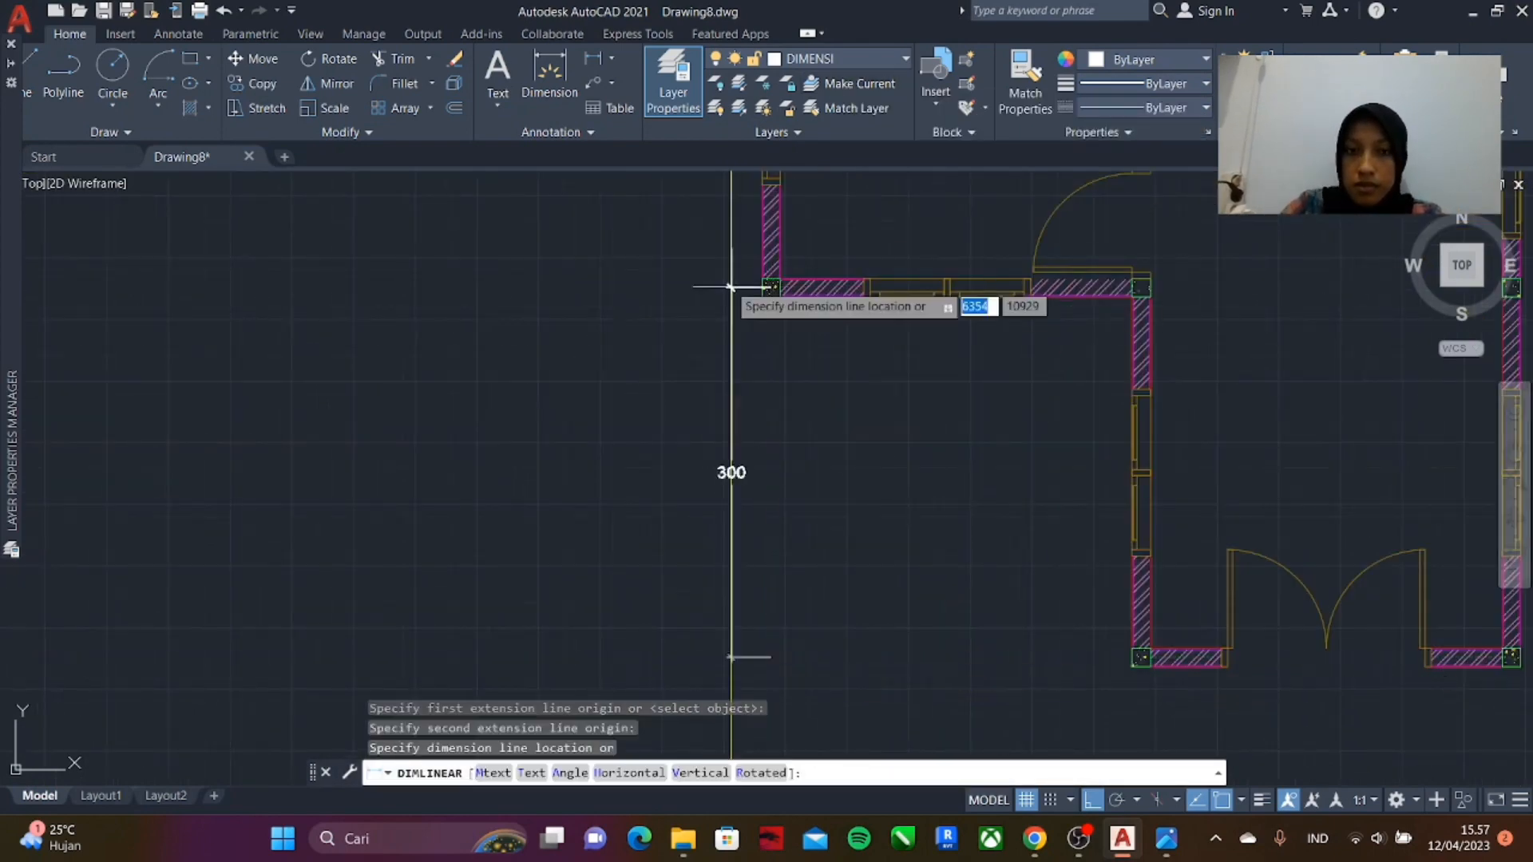
left_click(730, 287)
- Delete the horizontal and vertical construction lines at the plan's upper-left corner
scroll(752, 406, "down", 8)
scroll(765, 397, "up", 6)
scroll(692, 429, "down", 2)
key("Escape")
left_click(627, 224)
left_click(649, 581)
key("Delete")
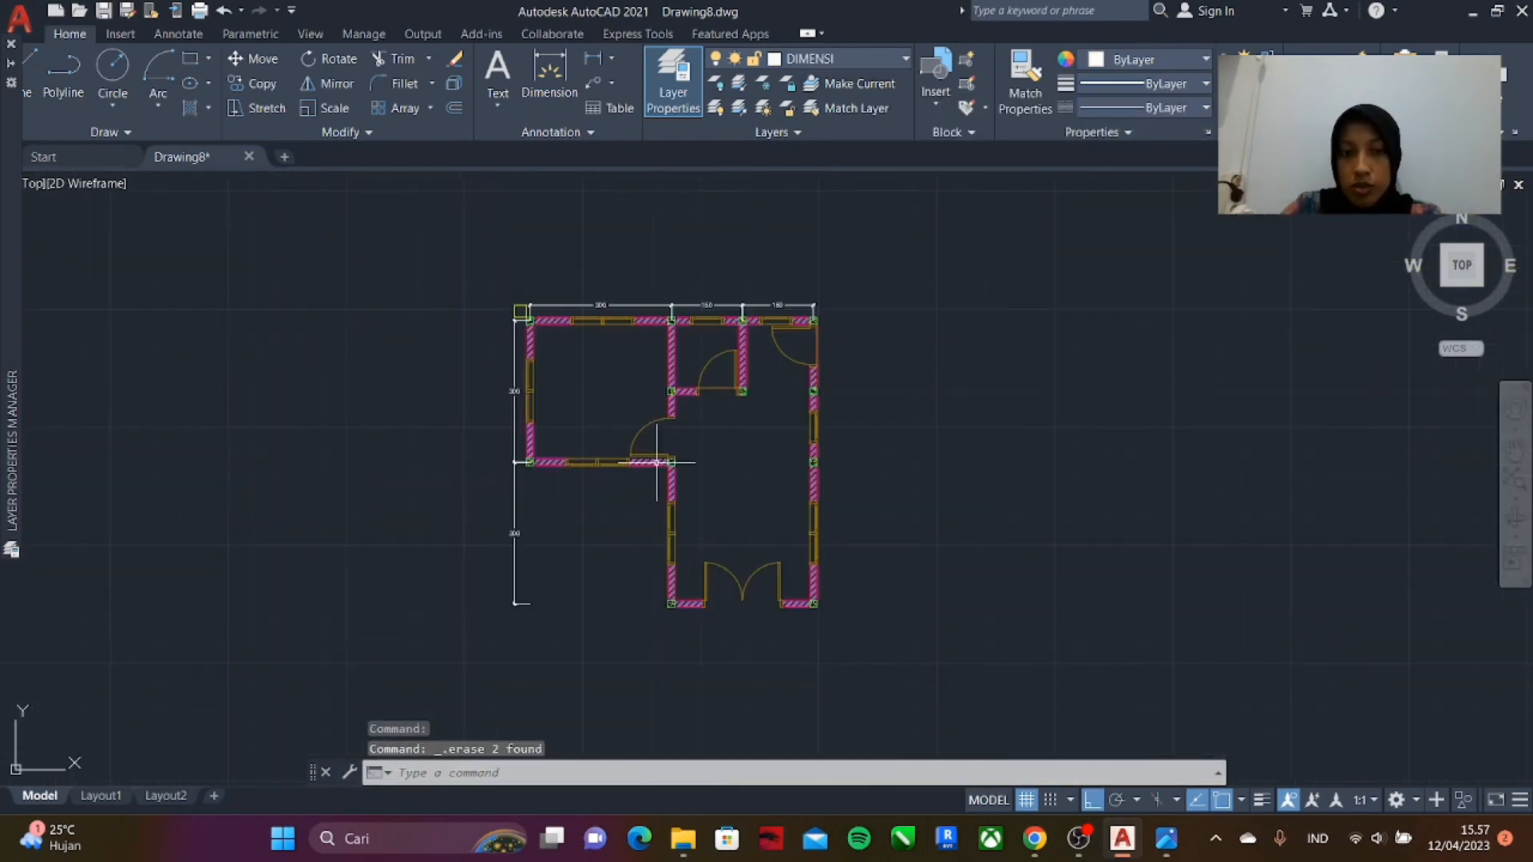
- Draw a 25 by 25 helper rectangle outward from the outer corner of the lower-right column
scroll(814, 631, "up", 6)
type("REC")
left_click(779, 415)
type("2525DLI")
key("Return")
key("Escape")
- Draw a horizontal and a vertical construction line through the outer corner of the lower-right helper rectangle
type("XL")
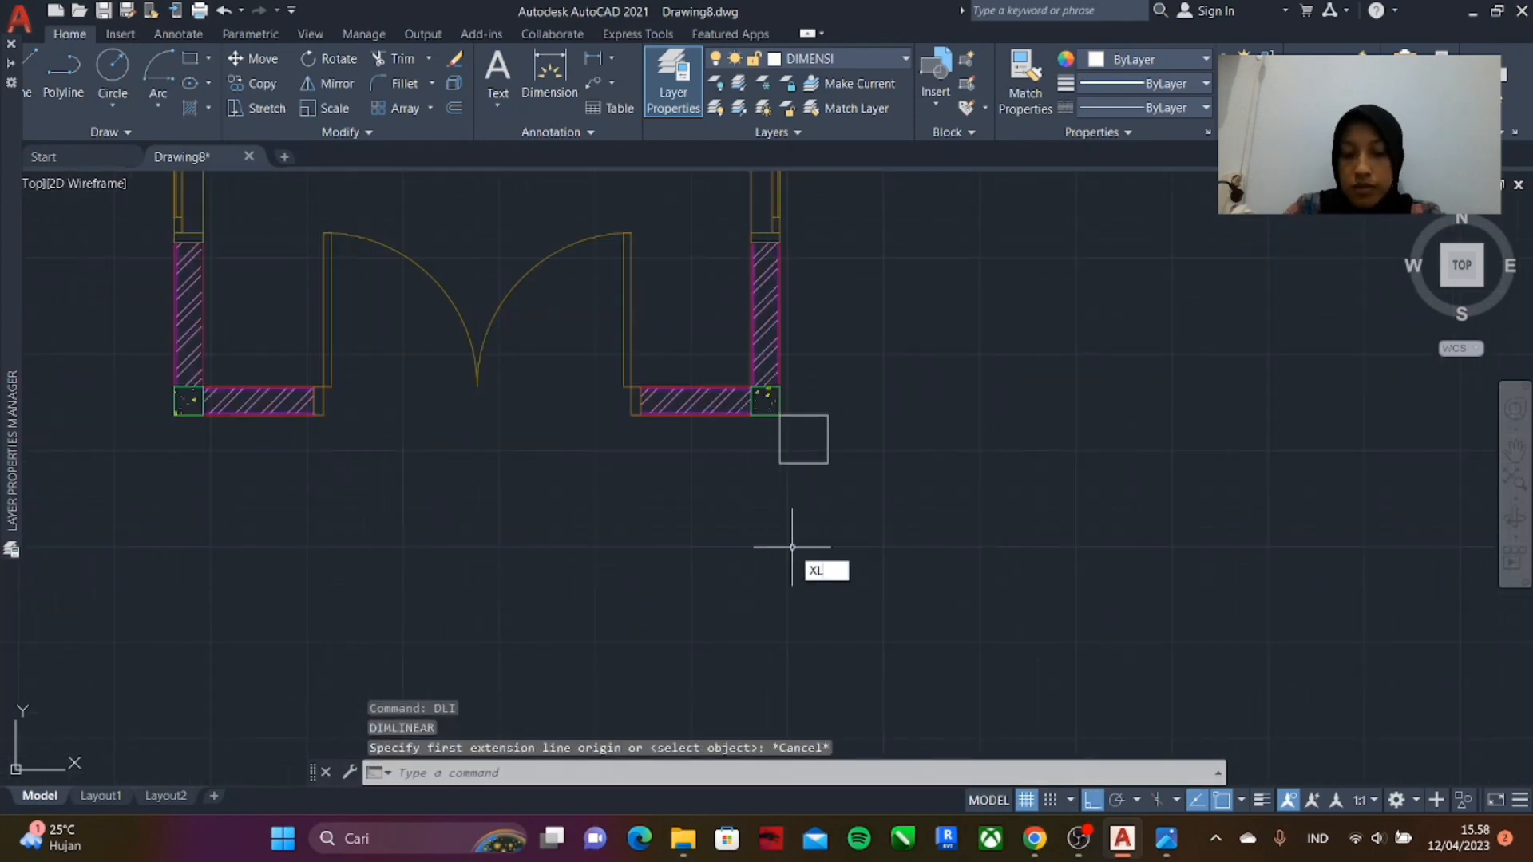
key("Return")
left_click(828, 463)
left_click(684, 531)
left_click(827, 321)
- Dimension the right side between the centres of its top two columns, on the vertical construction line
type("DLI")
key("Return")
left_click(739, 438)
scroll(738, 480, "down", 4)
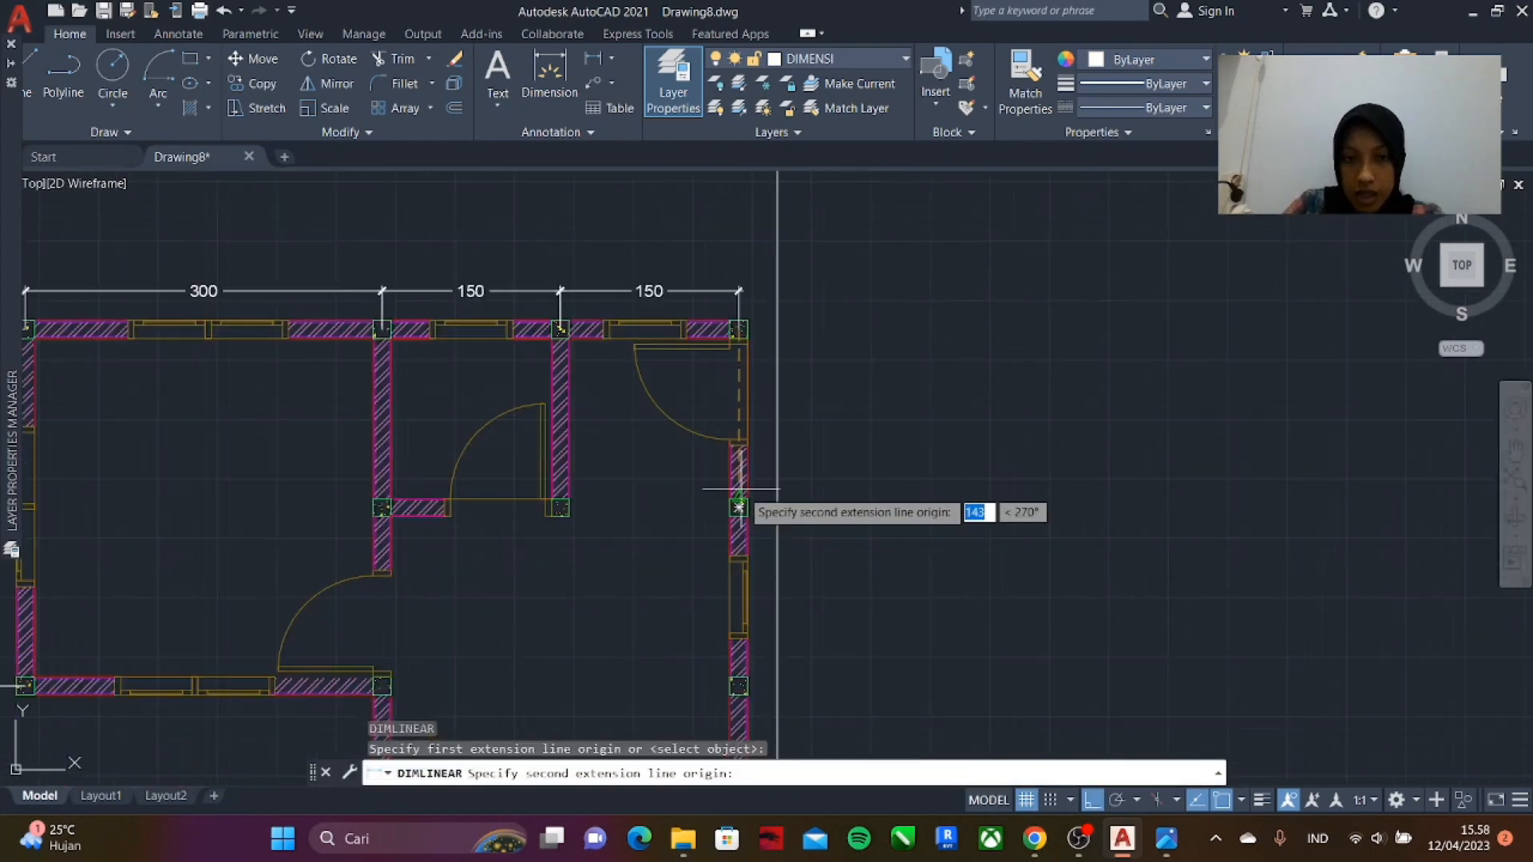
left_click(739, 509)
left_click(778, 505)
- Dimension the two remaining column spans down the right wall, on the same vertical construction line
key("Return")
left_click(739, 509)
left_click(813, 210)
key("Return")
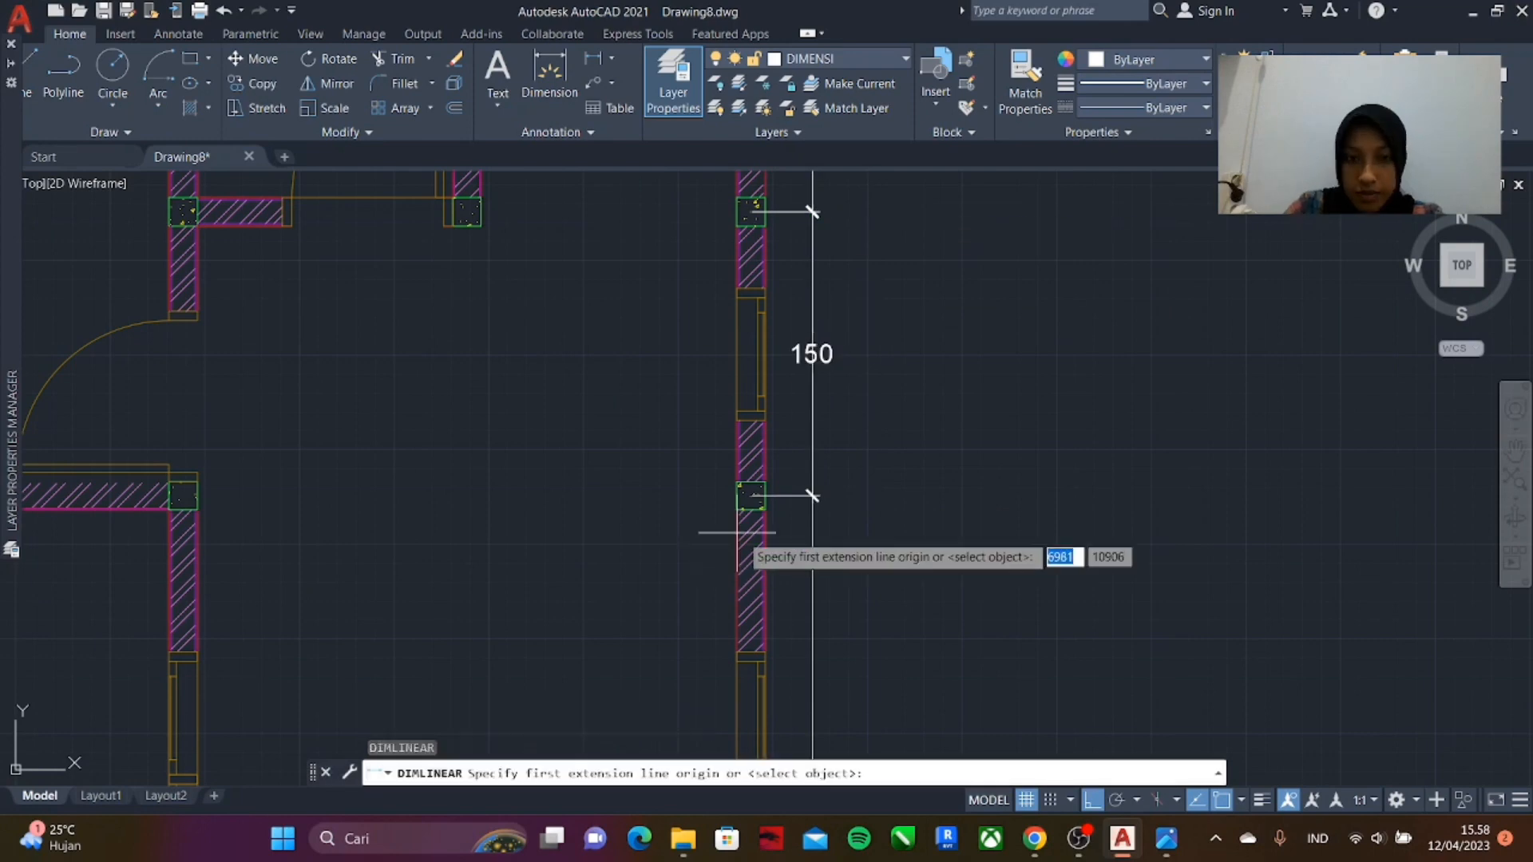
left_click(750, 496)
scroll(751, 511, "down", 5)
left_click(753, 503)
left_click(790, 506)
- Place a linear dimension below the entrance wall between its two column centres, on the horizontal construction line
scroll(747, 562, "up", 6)
type("DIMLI")
key("Return")
left_click(941, 415)
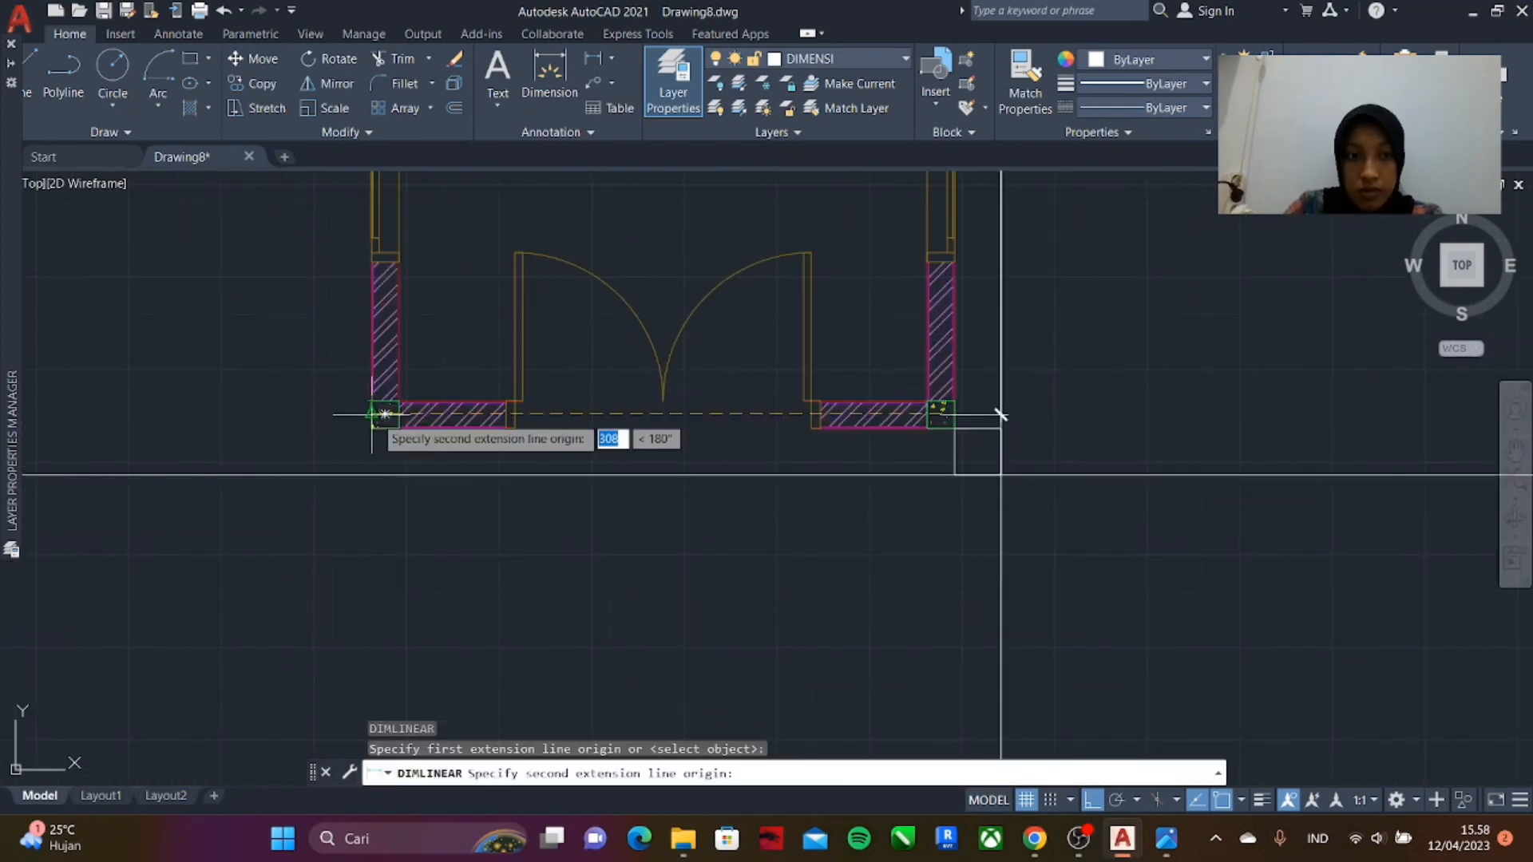
left_click(385, 415)
left_click(955, 475)
- Extend the bottom dimension row from the entrance wall's left column to the plan's left axis, and delete the vertical construction line
type("DLI")
left_click(1052, 555)
left_click(499, 555)
left_click(501, 615)
left_click(839, 319)
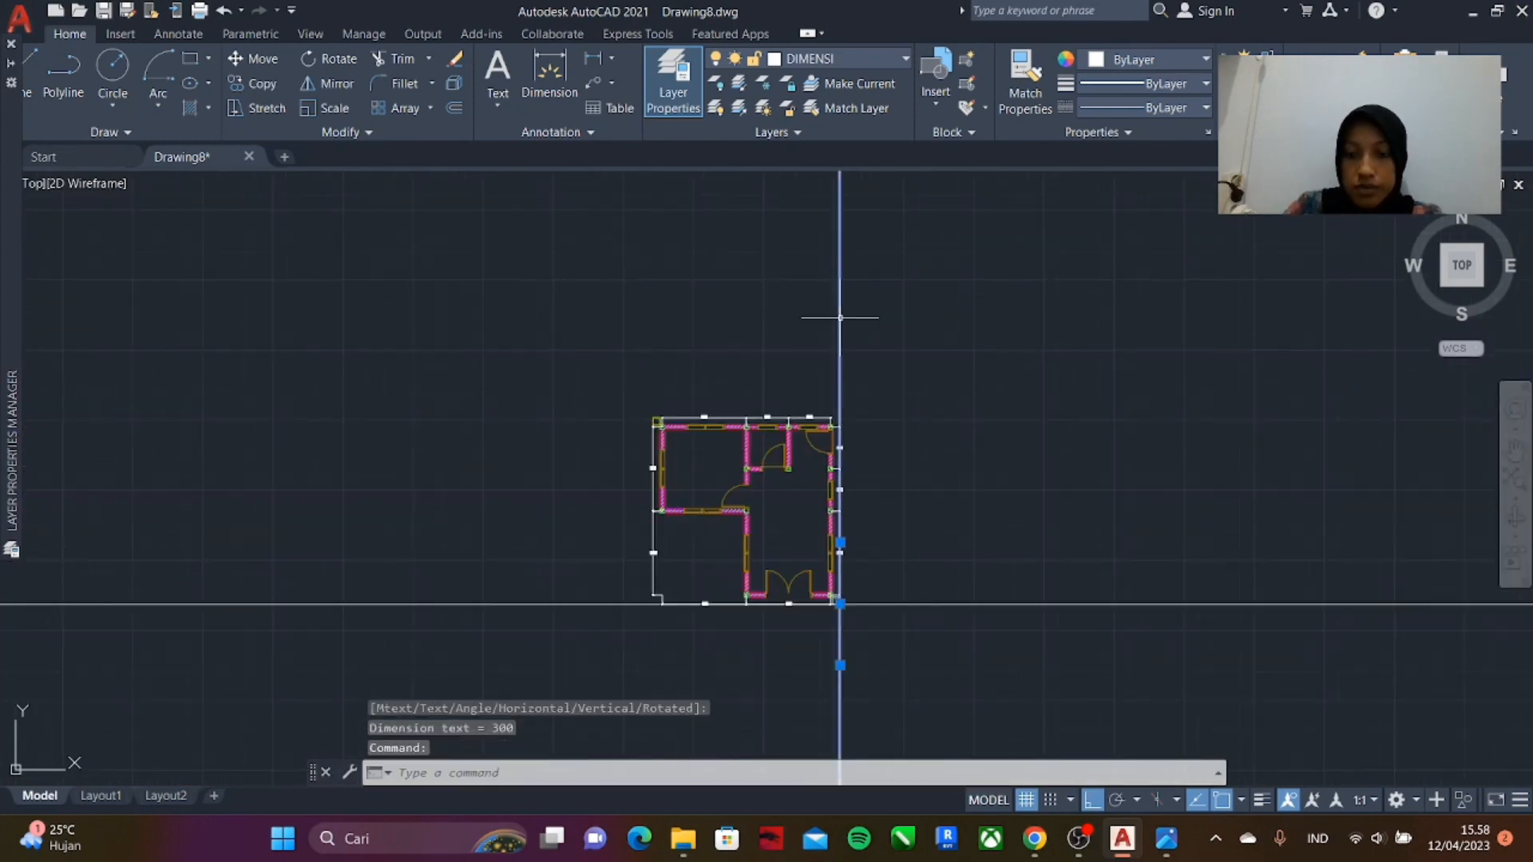
key("Delete")
type("OFF")
key("Return")
left_click(401, 353)
key("Escape")
- Offset the horizontal construction line 25 downward
type("OFF")
key("Return")
key("Return")
left_click(406, 352)
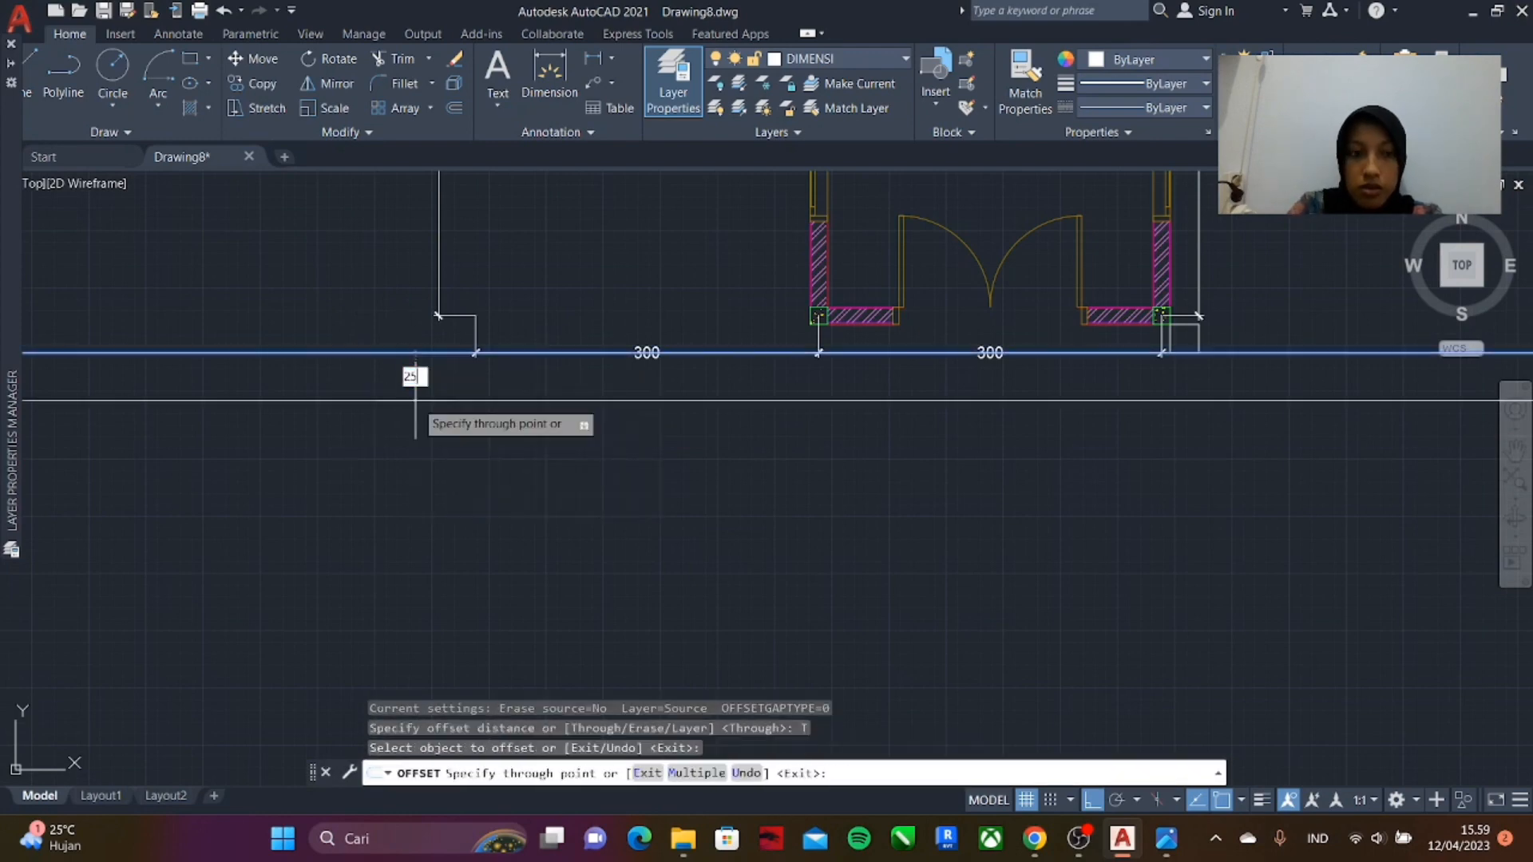
type("25")
key("Return")
scroll(779, 367, "up", 4)
type("DLI")
left_click(411, 418)
scroll(479, 435, "down", 2)
left_click(841, 418)
key("Escape")
scroll(879, 477, "down", 4)
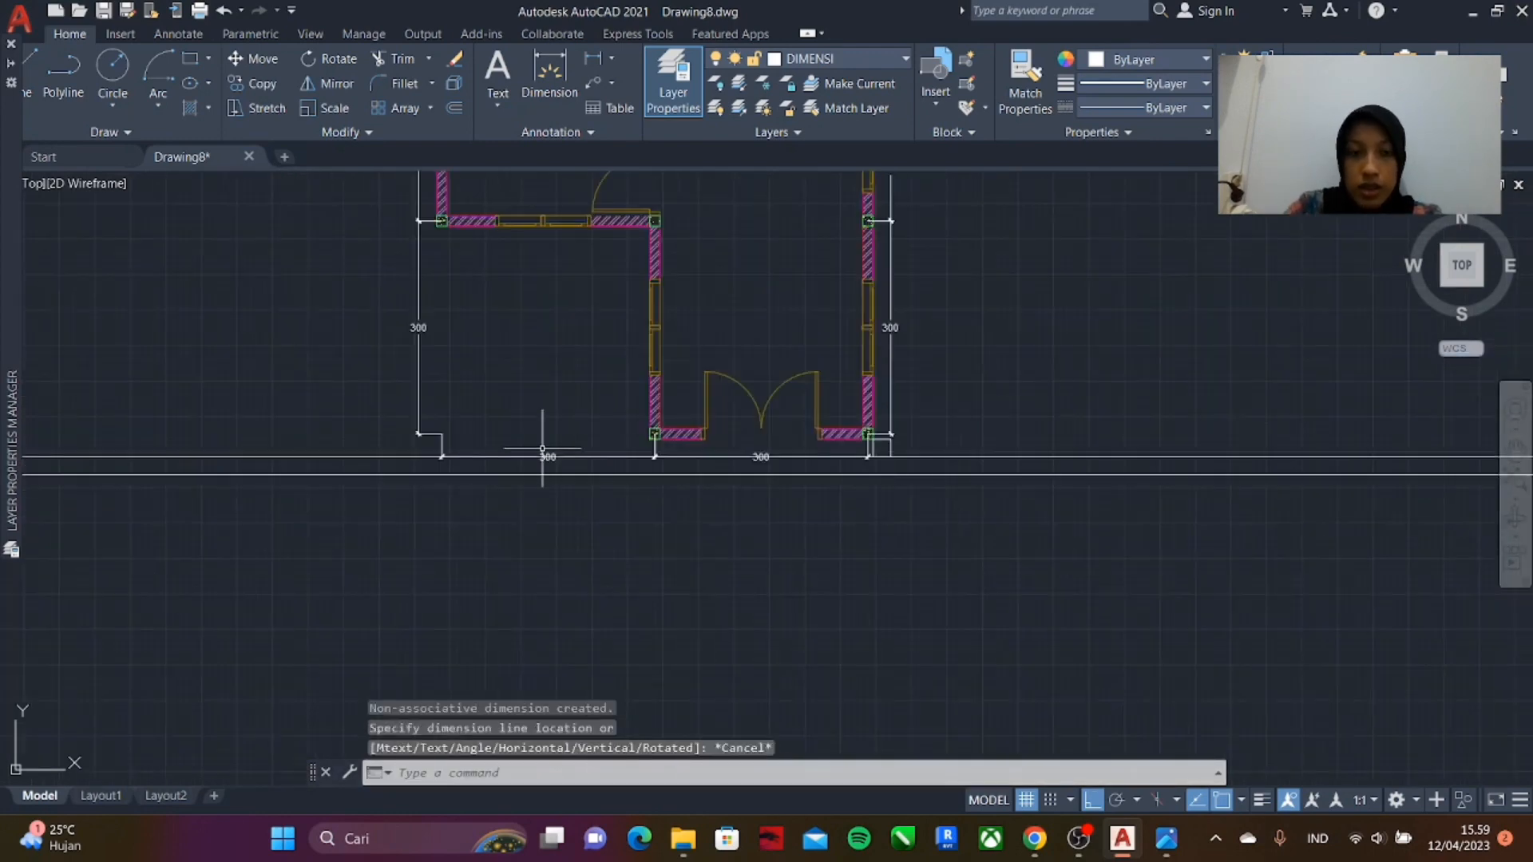
- Place an overall horizontal dimension across the full width of the plan, on the outer construction line below it
scroll(541, 449, "up", 2)
type("DLI")
key("Return")
left_click(1061, 424)
left_click(381, 462)
left_click(416, 489)
- Delete both horizontal construction lines below the plan
scroll(633, 536, "down", 4)
left_click(931, 483)
left_click(876, 548)
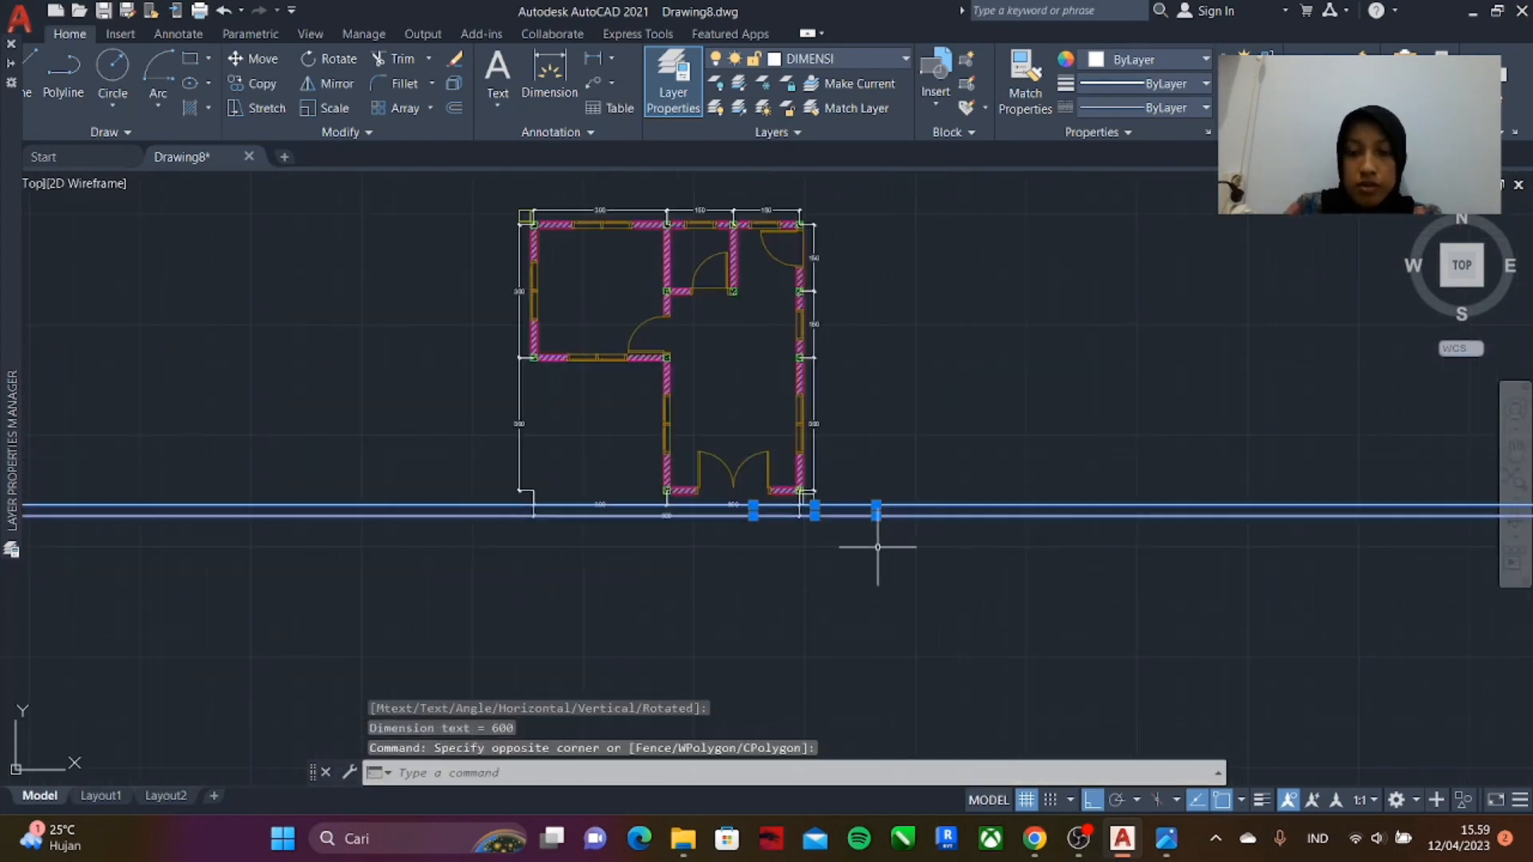
key("Delete")
- Draw a vertical construction line along the dimension row on the plan's left side
scroll(737, 603, "up", 2)
middle_click_drag(657, 192, 679, 287)
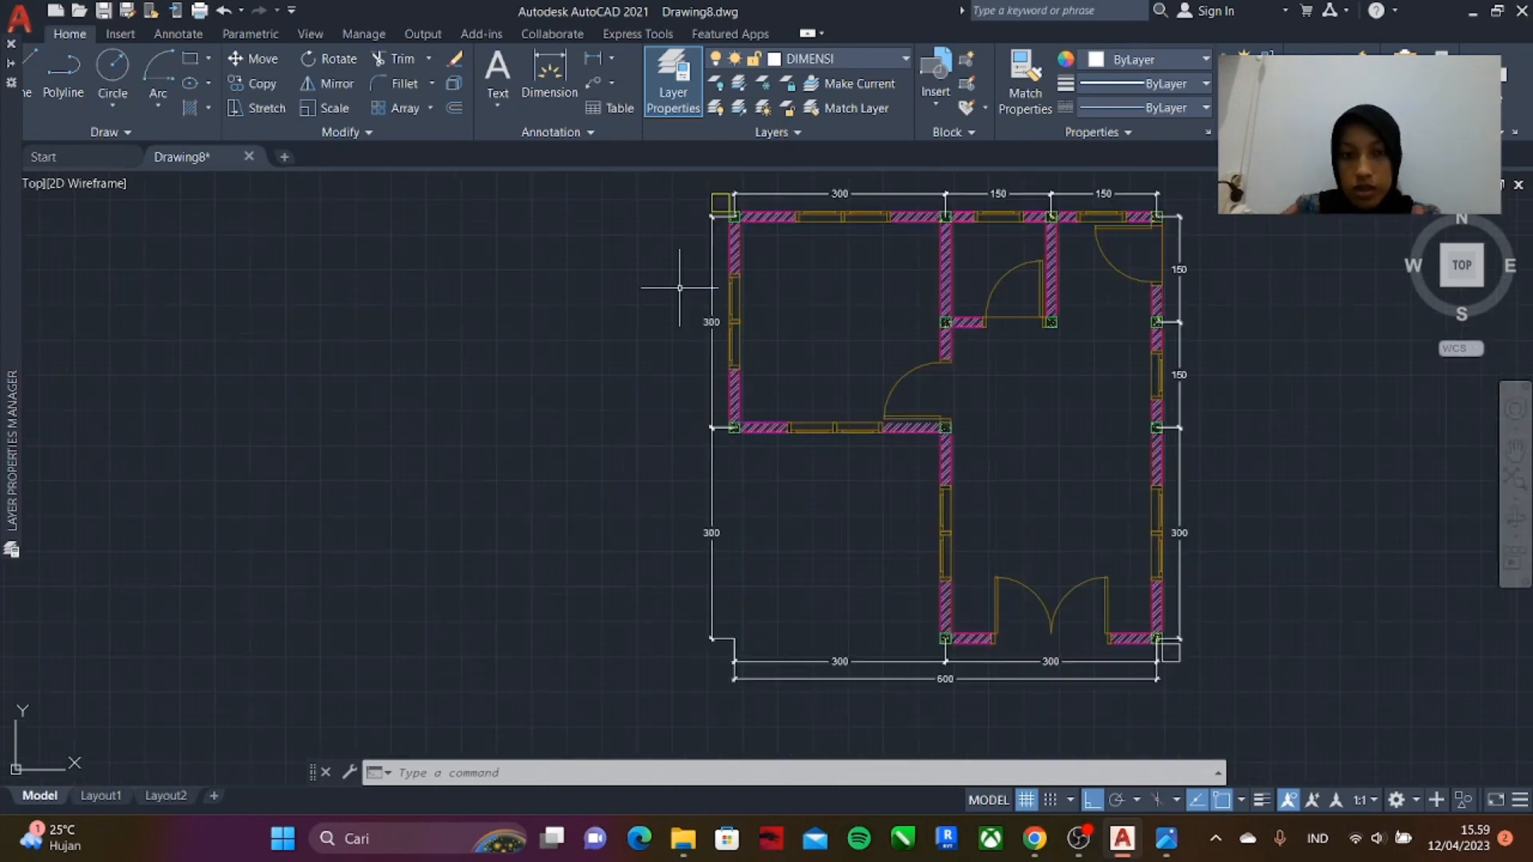
scroll(679, 288, "up", 2)
scroll(753, 383, "down", 2)
type("XL")
key("Return")
left_click(741, 234)
left_click(747, 347)
- Offset the vertical construction line 25 outward to the left of the dimension row
type("OFF")
key("Escape")
type("OFF")
key("Return")
type("T")
key("Return")
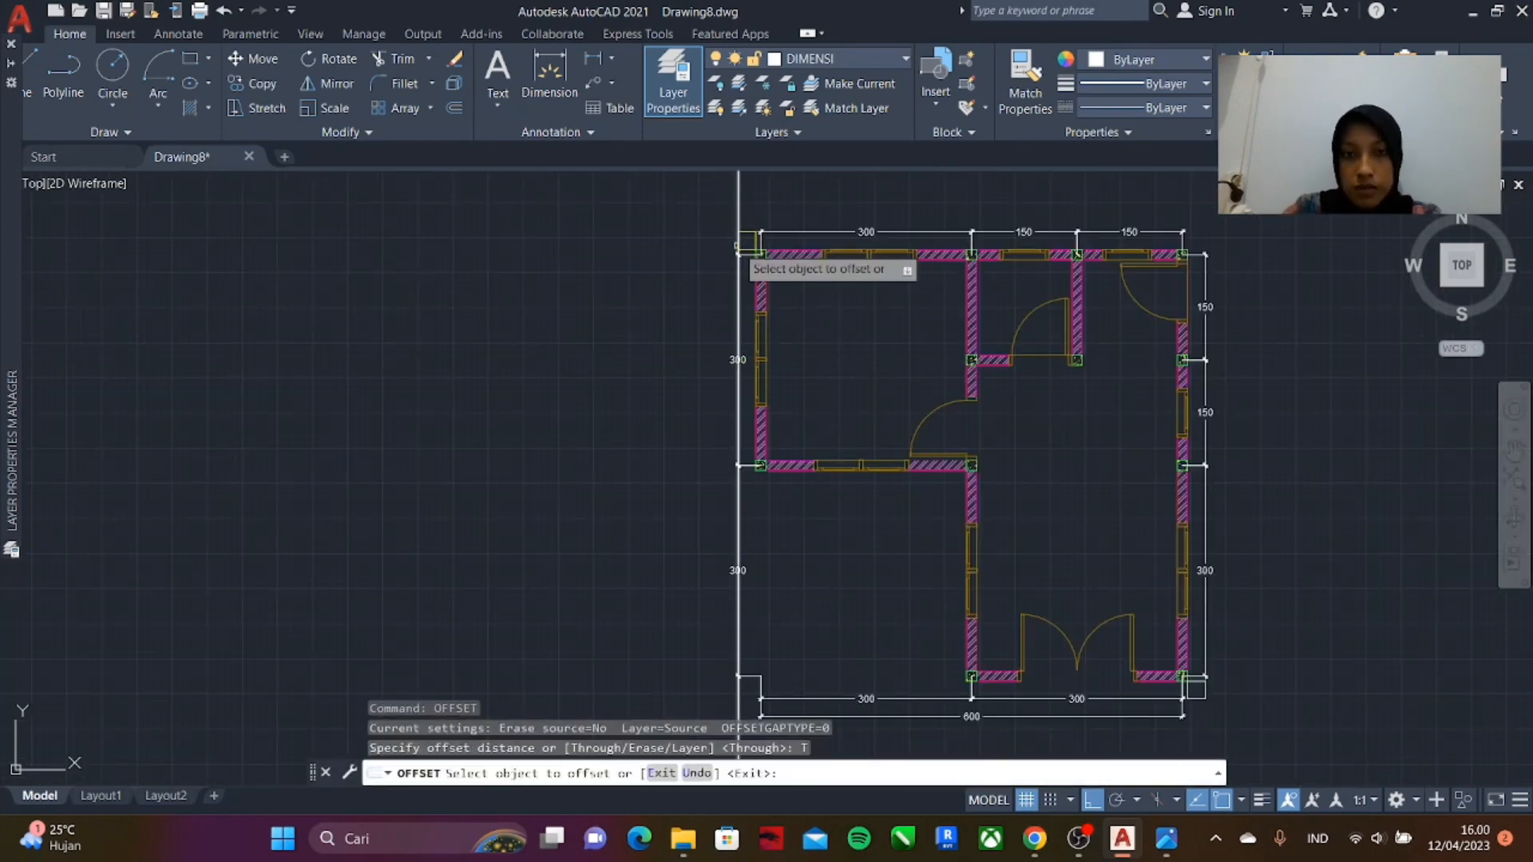
left_click(739, 241)
type("25")
key("Return")
type("DLI")
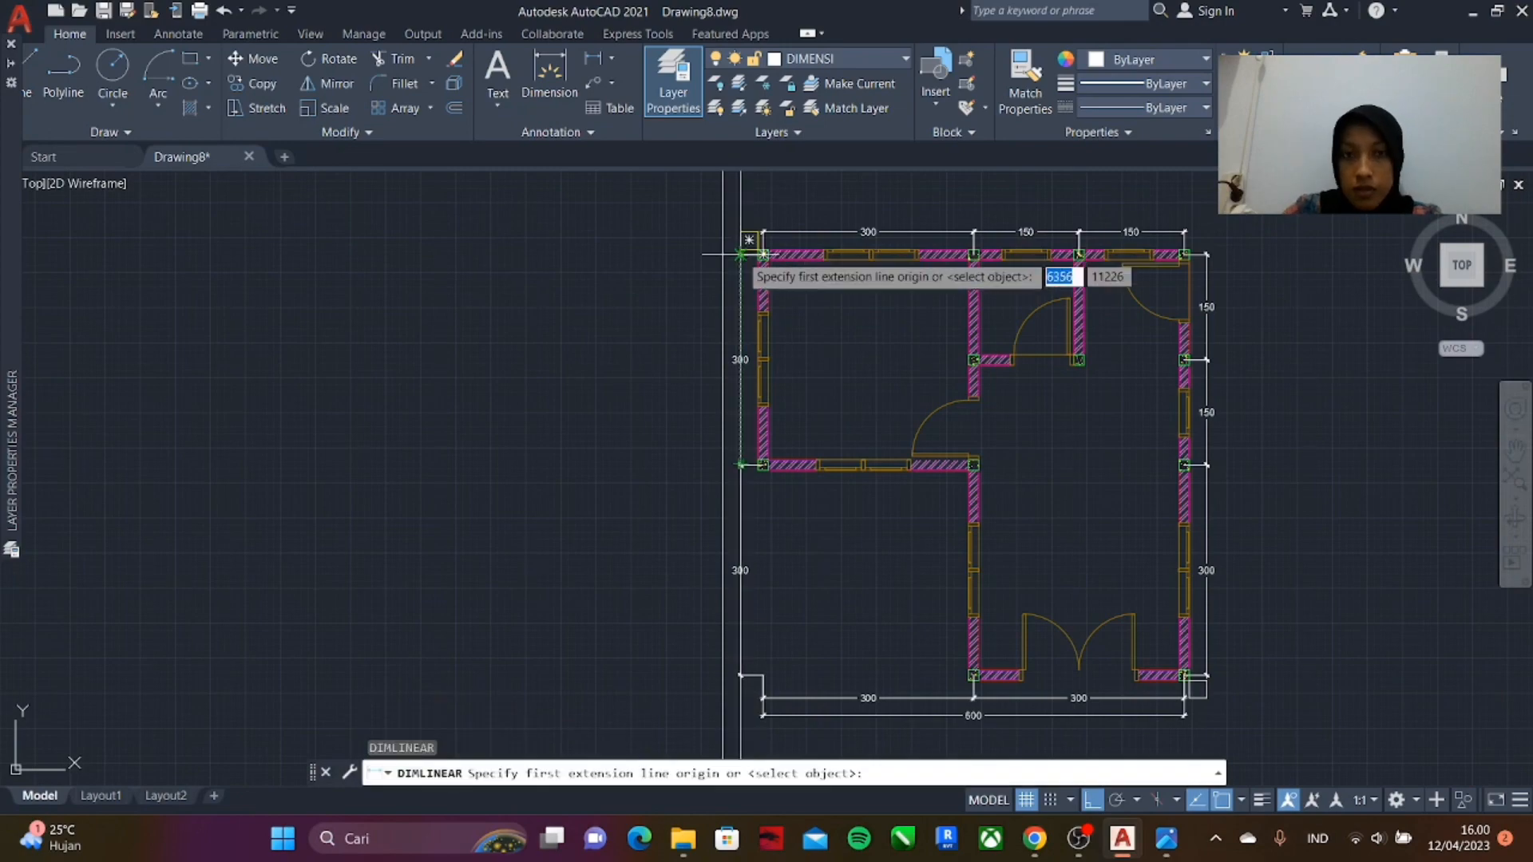
left_click(741, 255)
left_click(741, 676)
key("Escape")
- Place an overall vertical dimension along the full height of the plan, on the outer left construction line
key("Return")
scroll(743, 252, "up", 5)
left_click(713, 288)
scroll(717, 292, "down", 6)
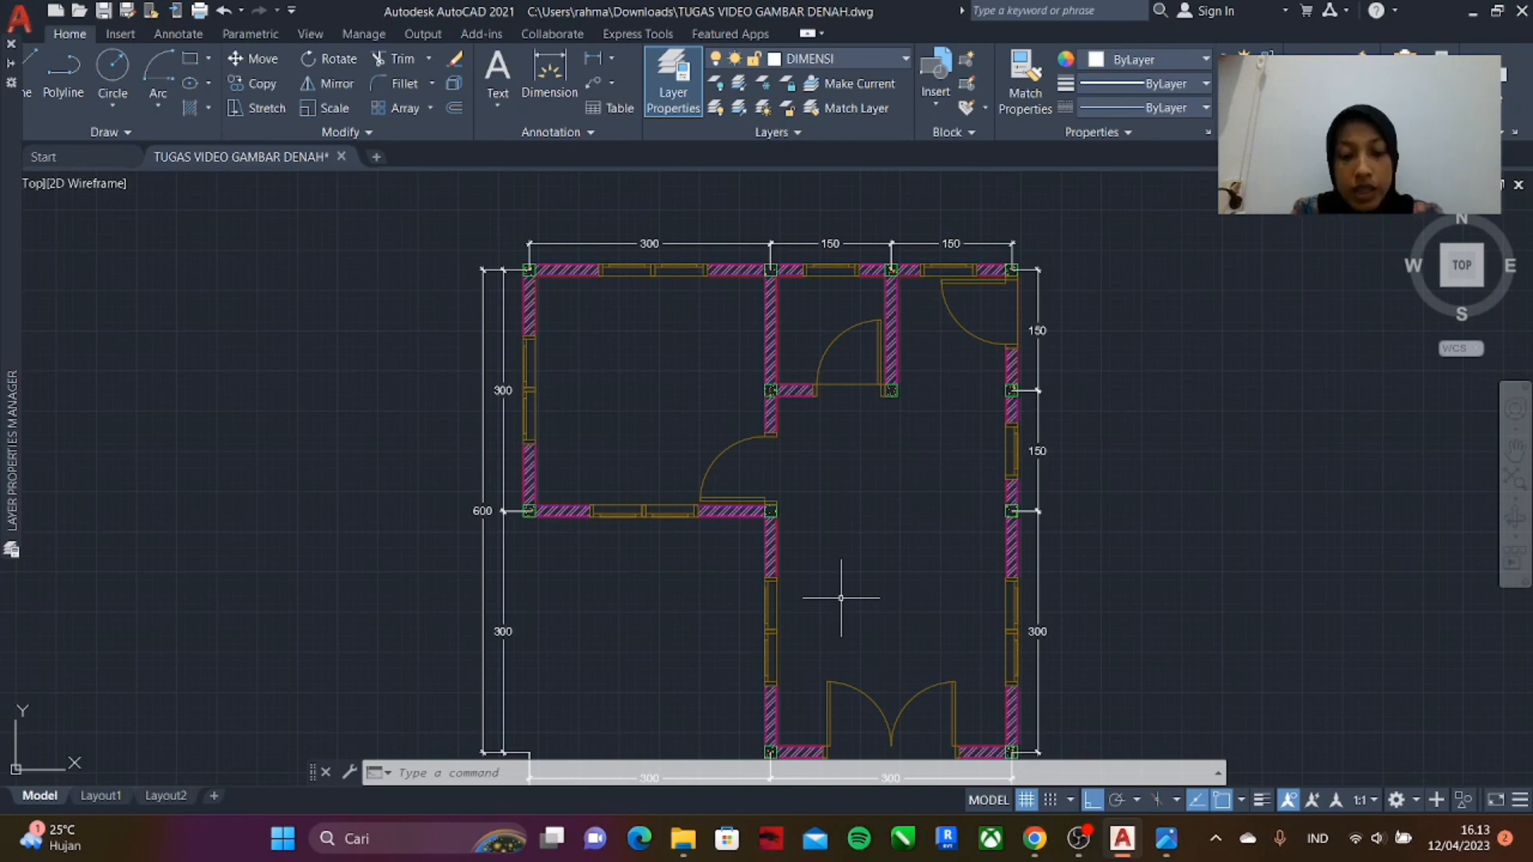
- Place multiline text reading "RUANG TIDUR" inside the bedroom at the plan's upper left
key("Return")
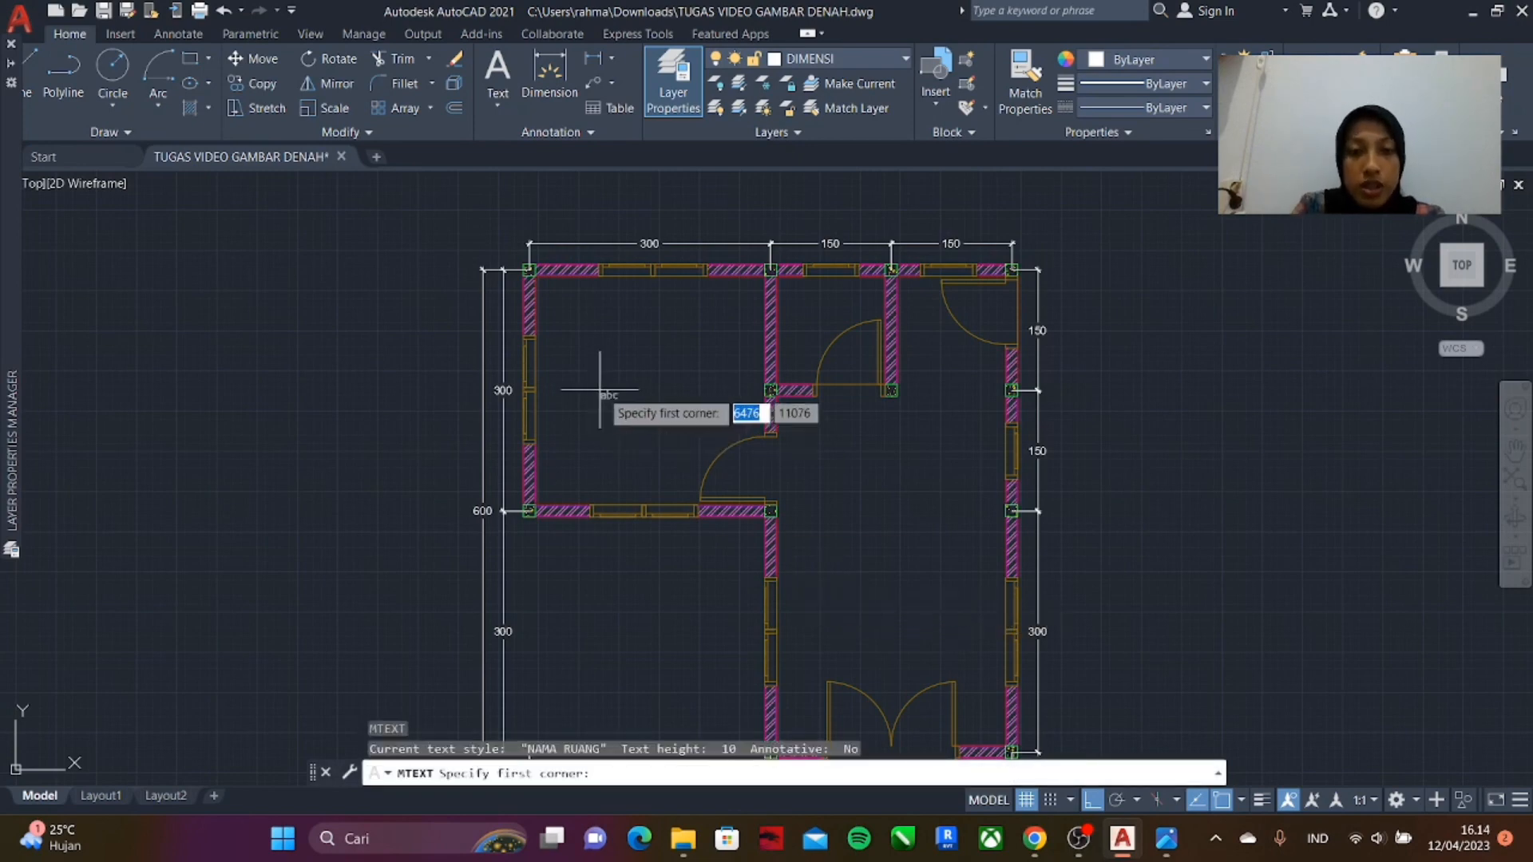
left_click(632, 334)
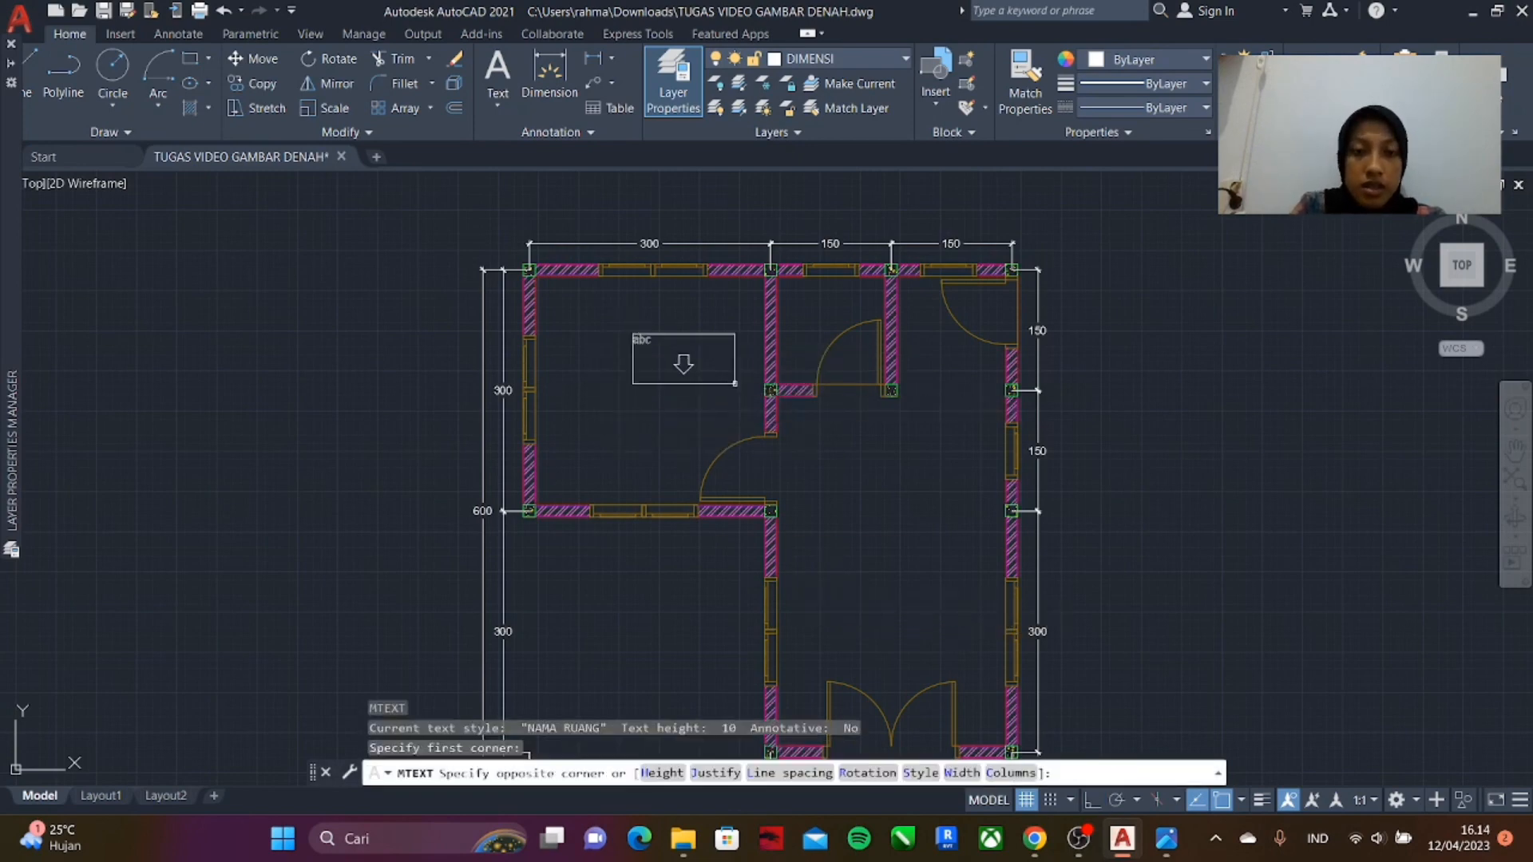
left_click(736, 377)
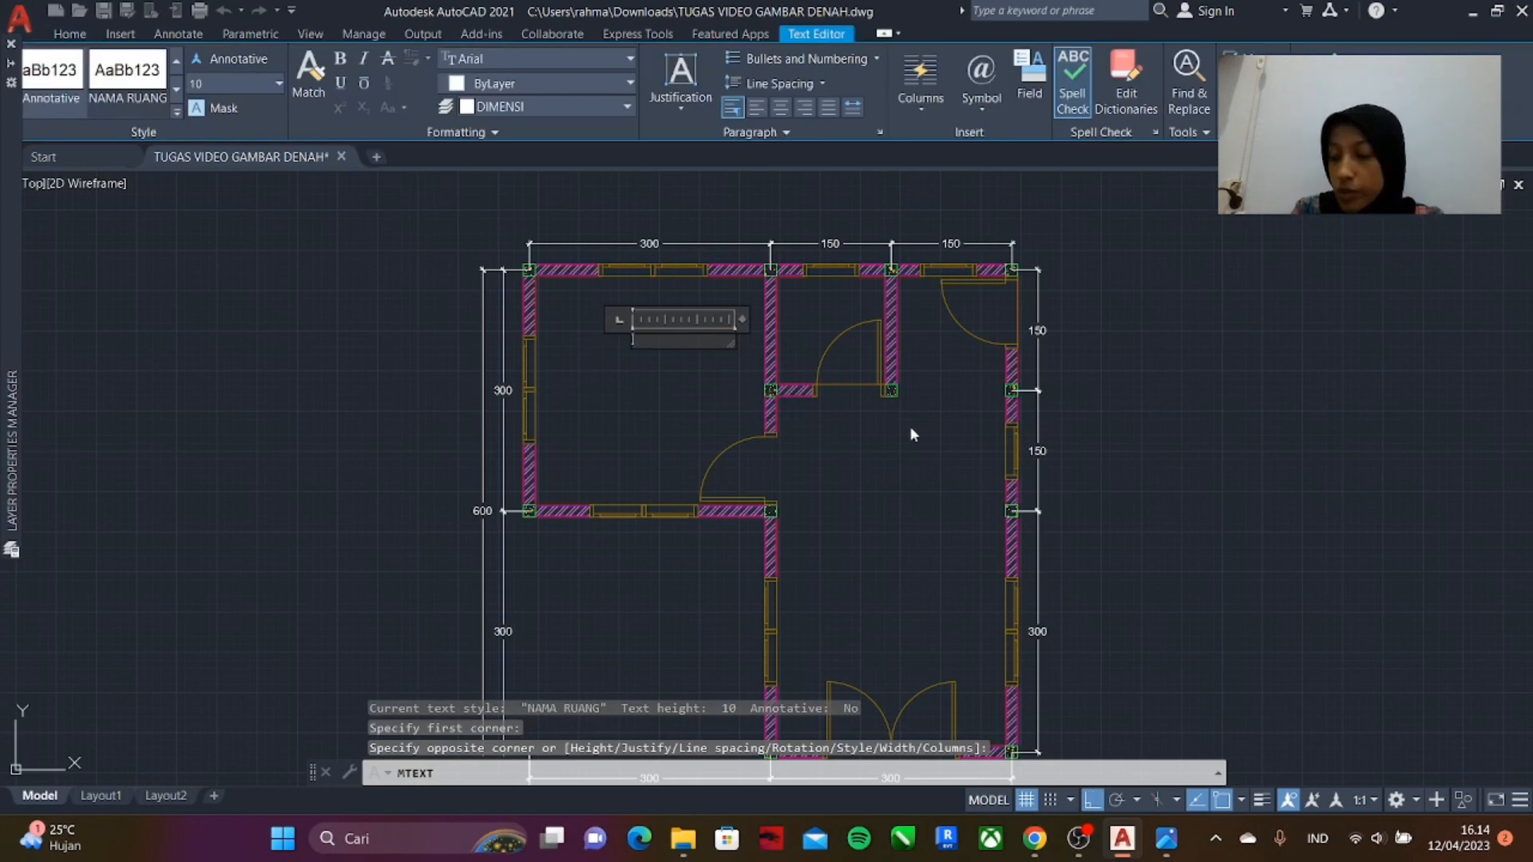
type("R")
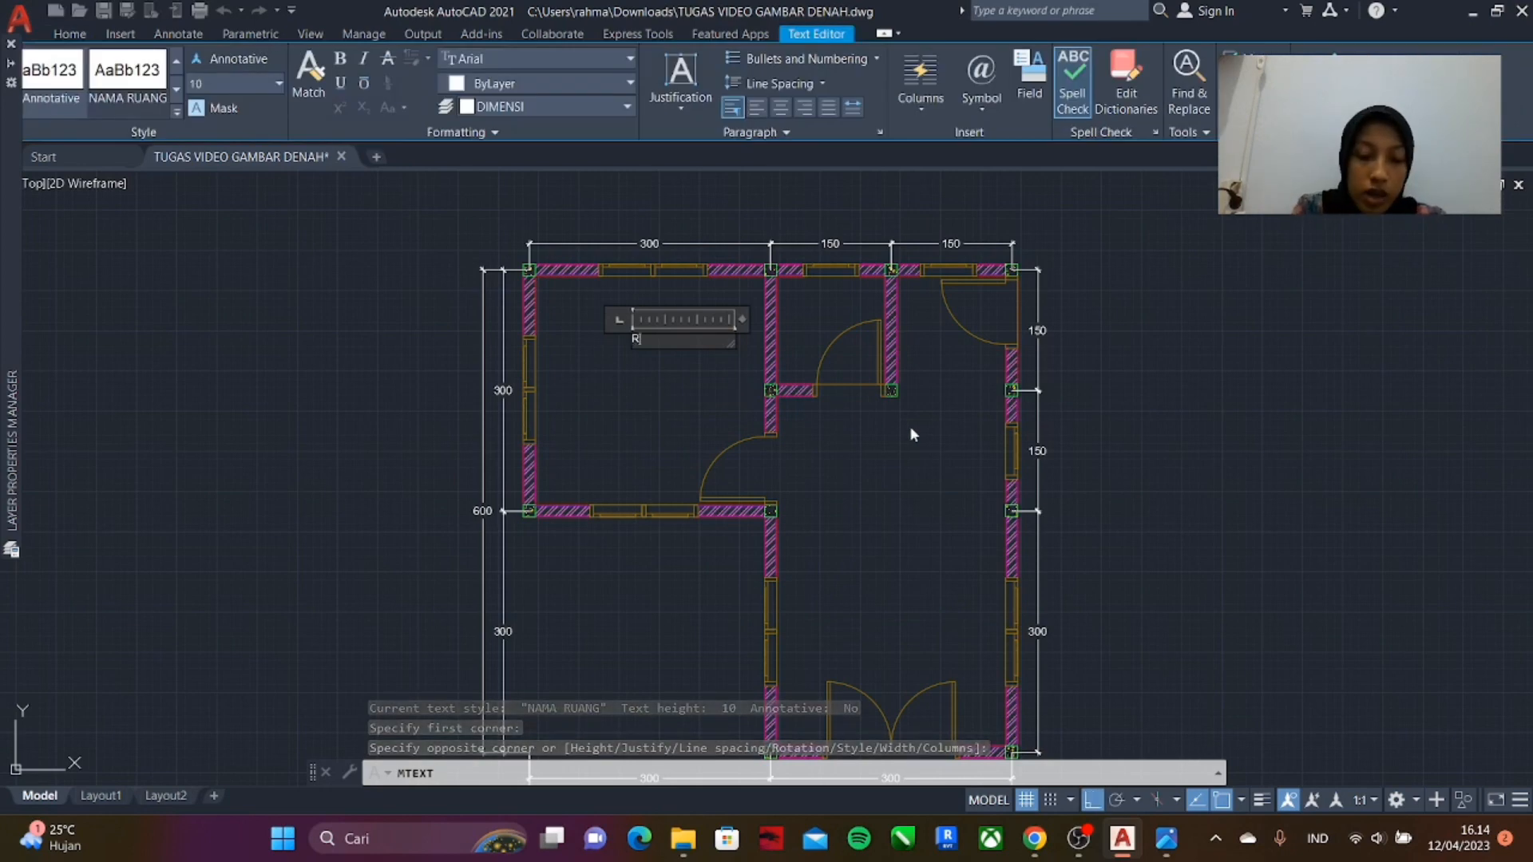
type("UANG TIDUR")
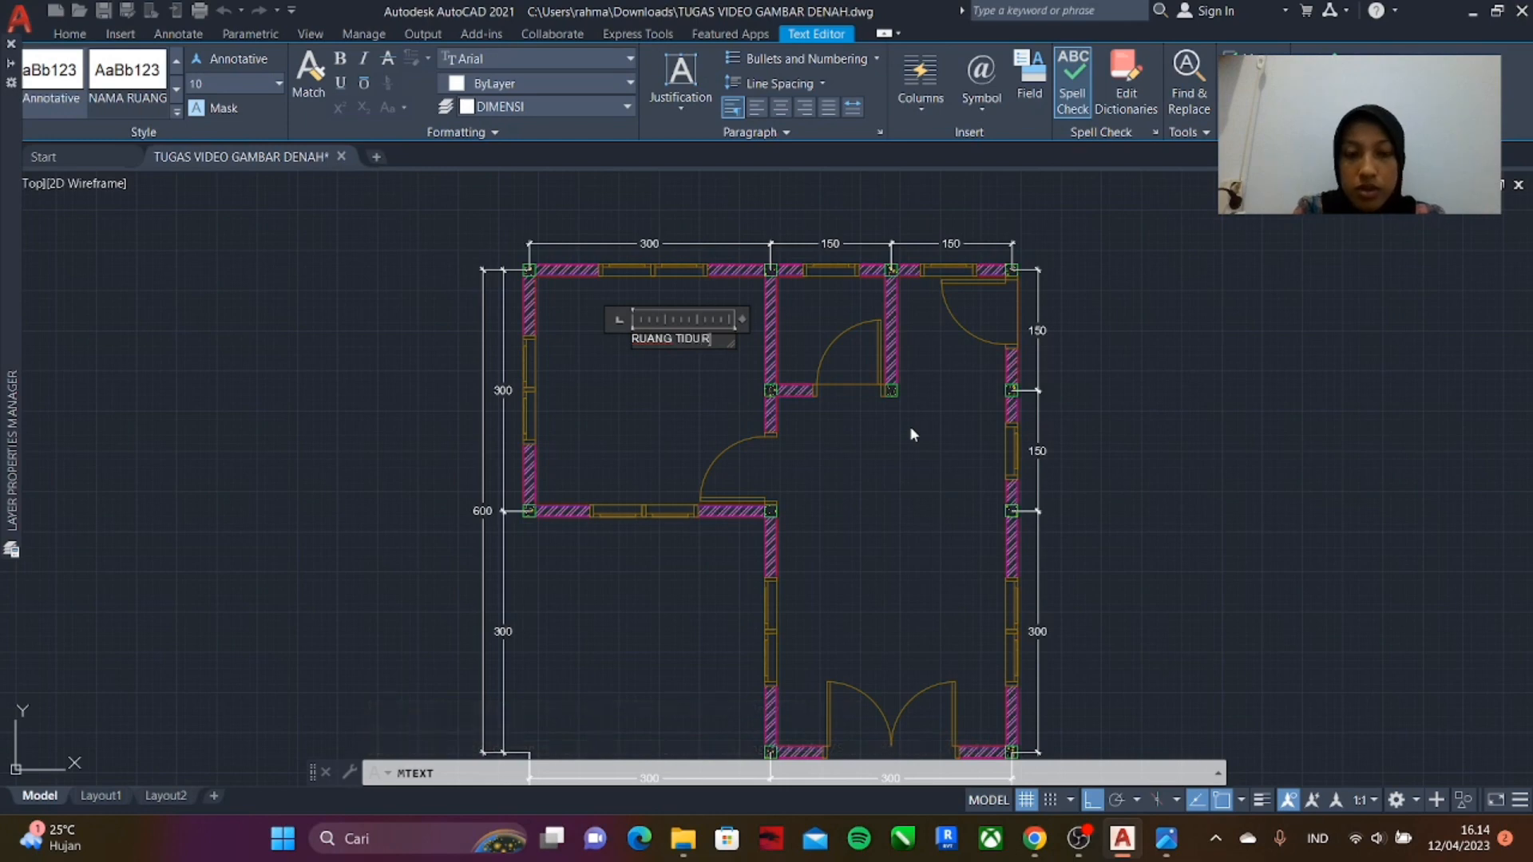
- Add a second line "±0.00" using the plus/minus symbol below RUANG TIDUR and centre both lines
key("Return")
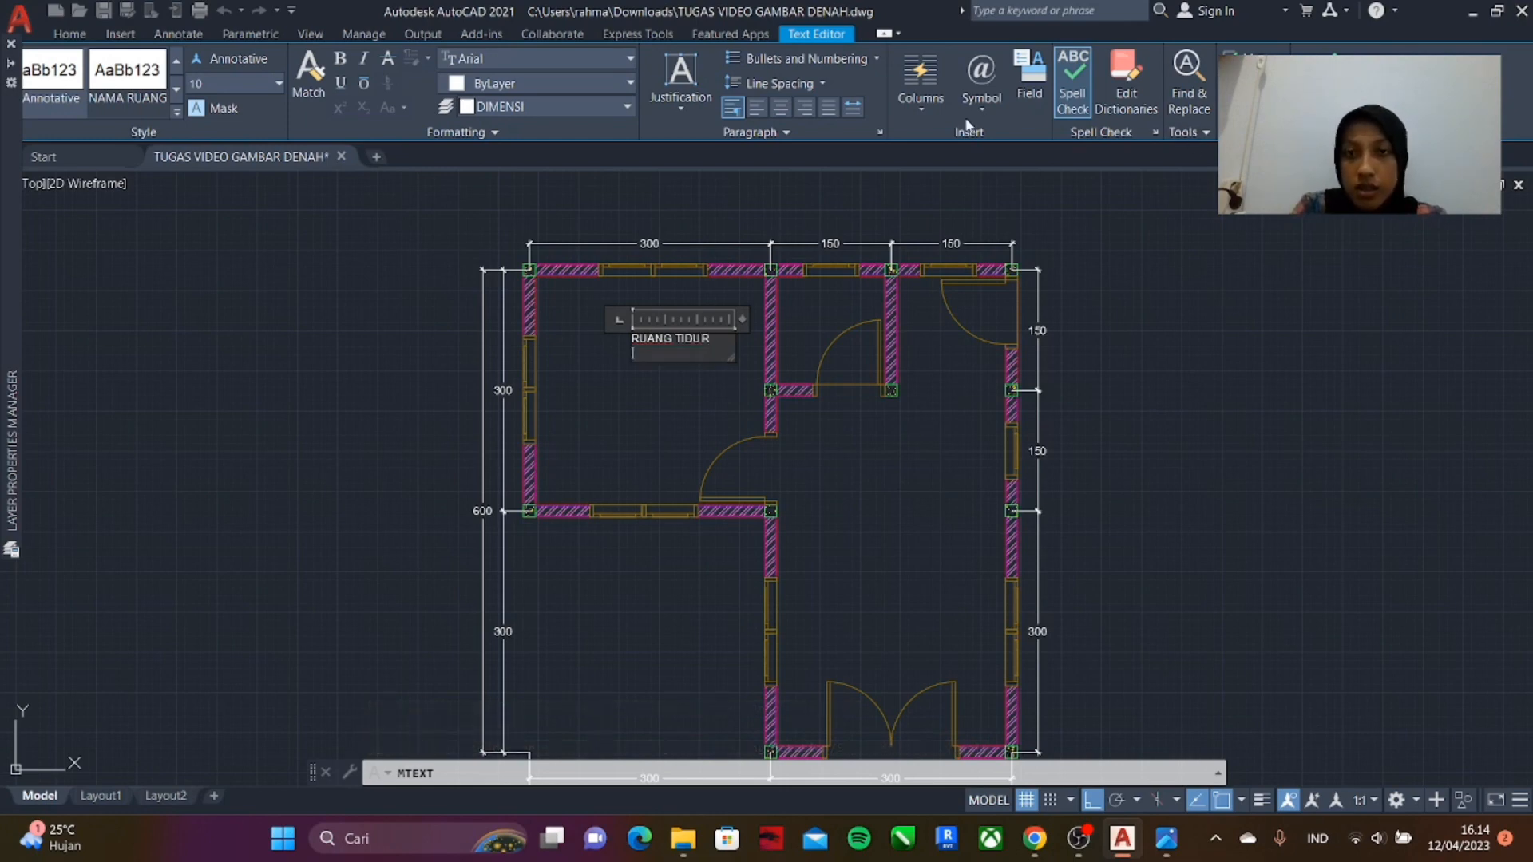
left_click(981, 92)
left_click(1014, 153)
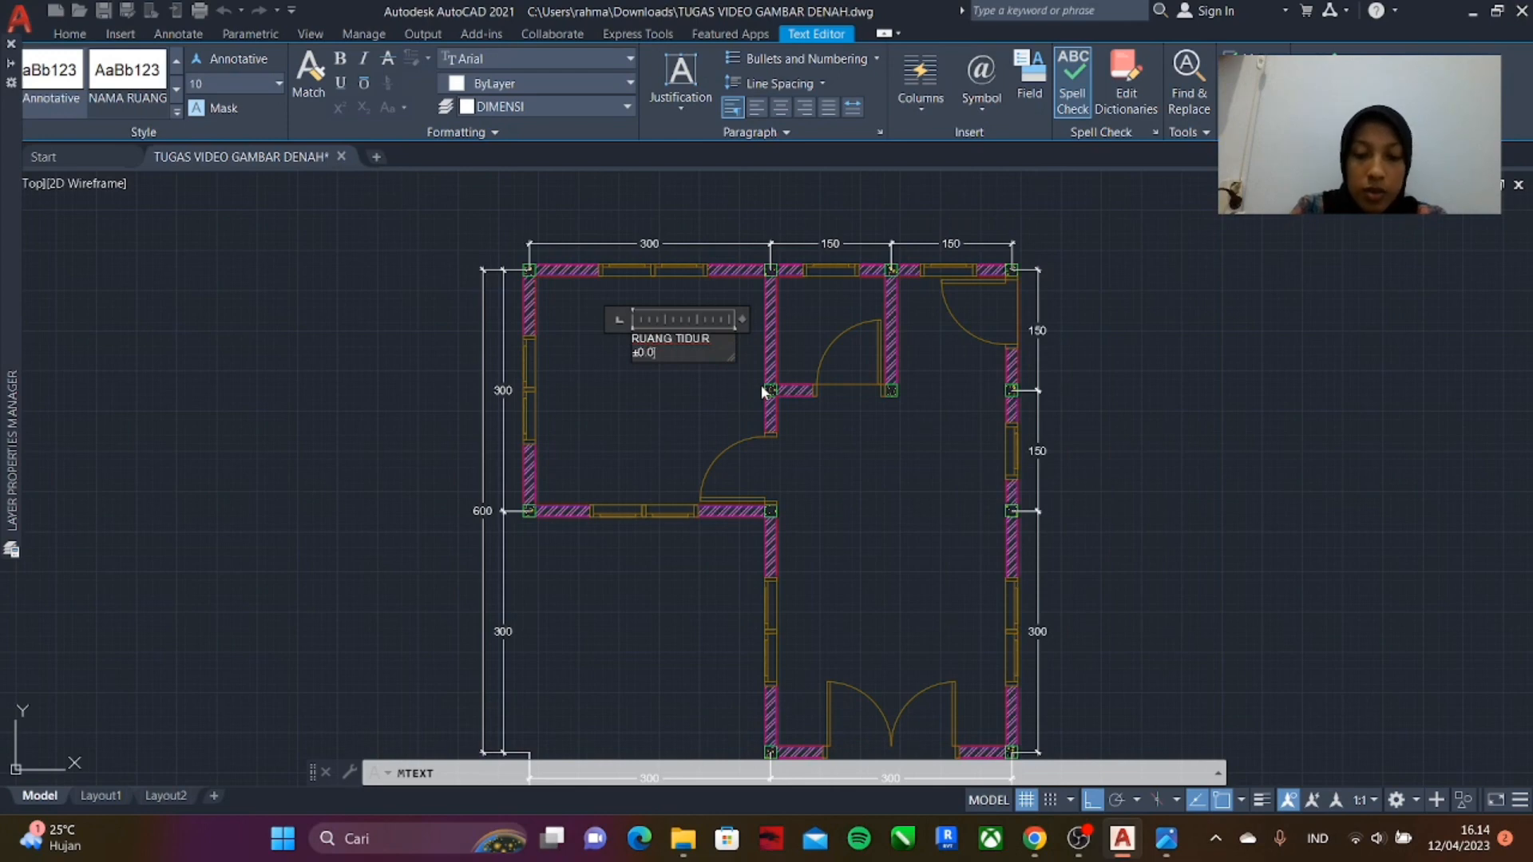
key("ctrl+a")
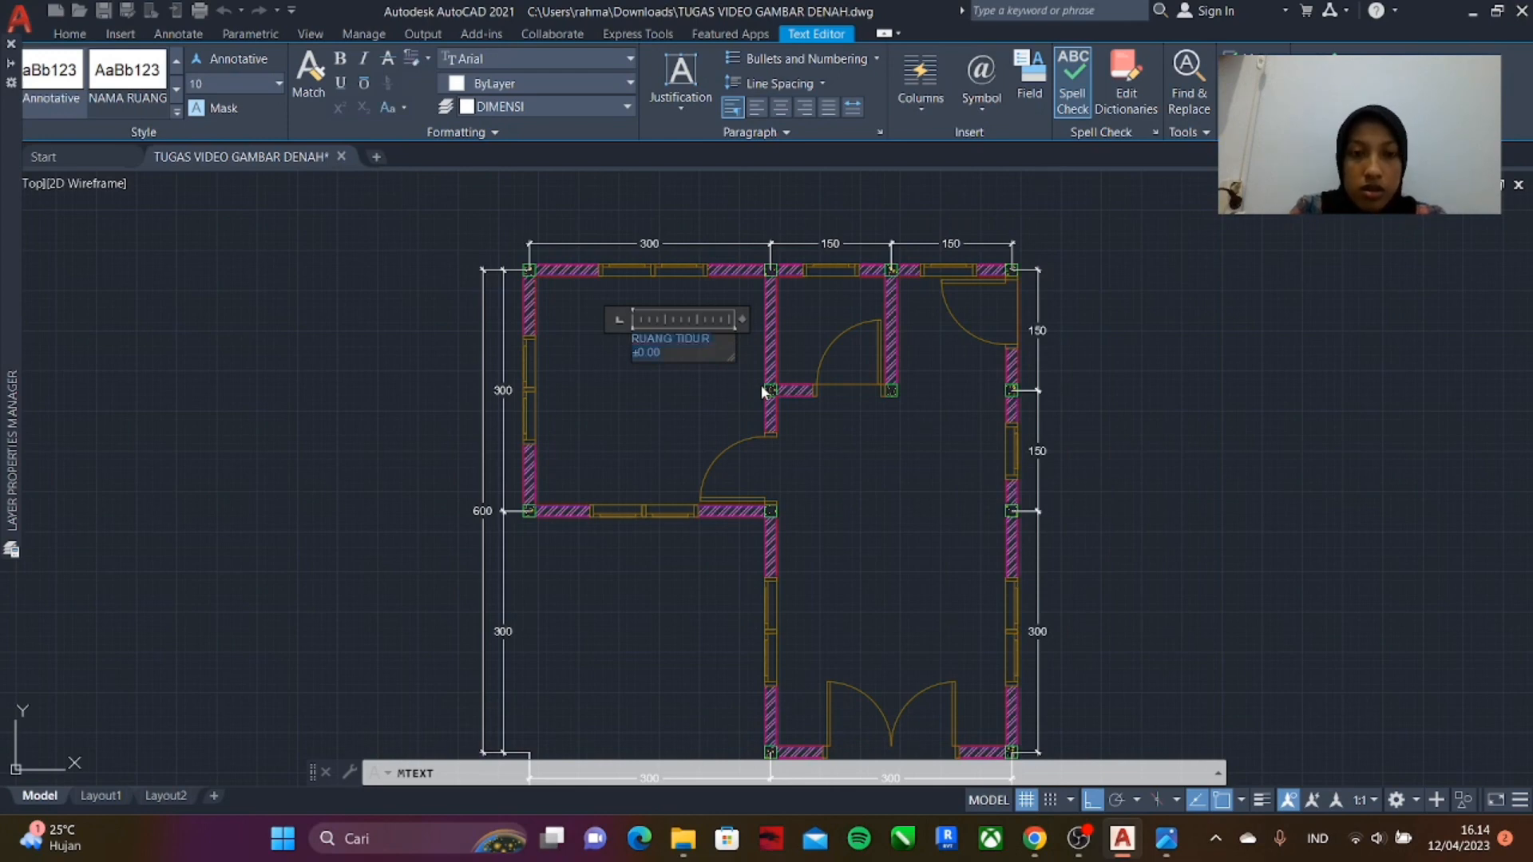
left_click(783, 110)
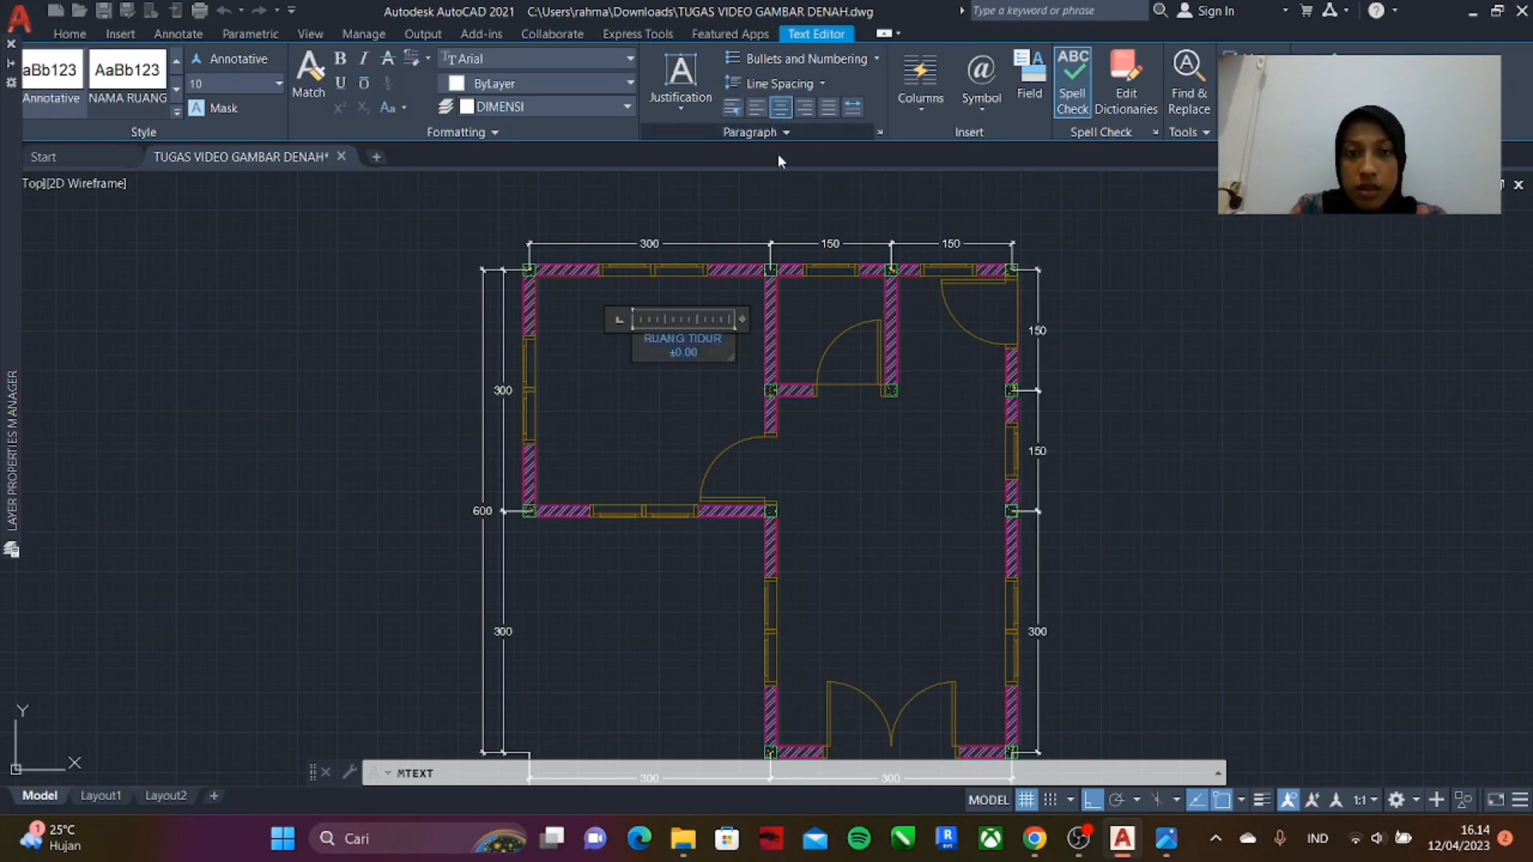
left_click(701, 386)
scroll(699, 352, "up", 5)
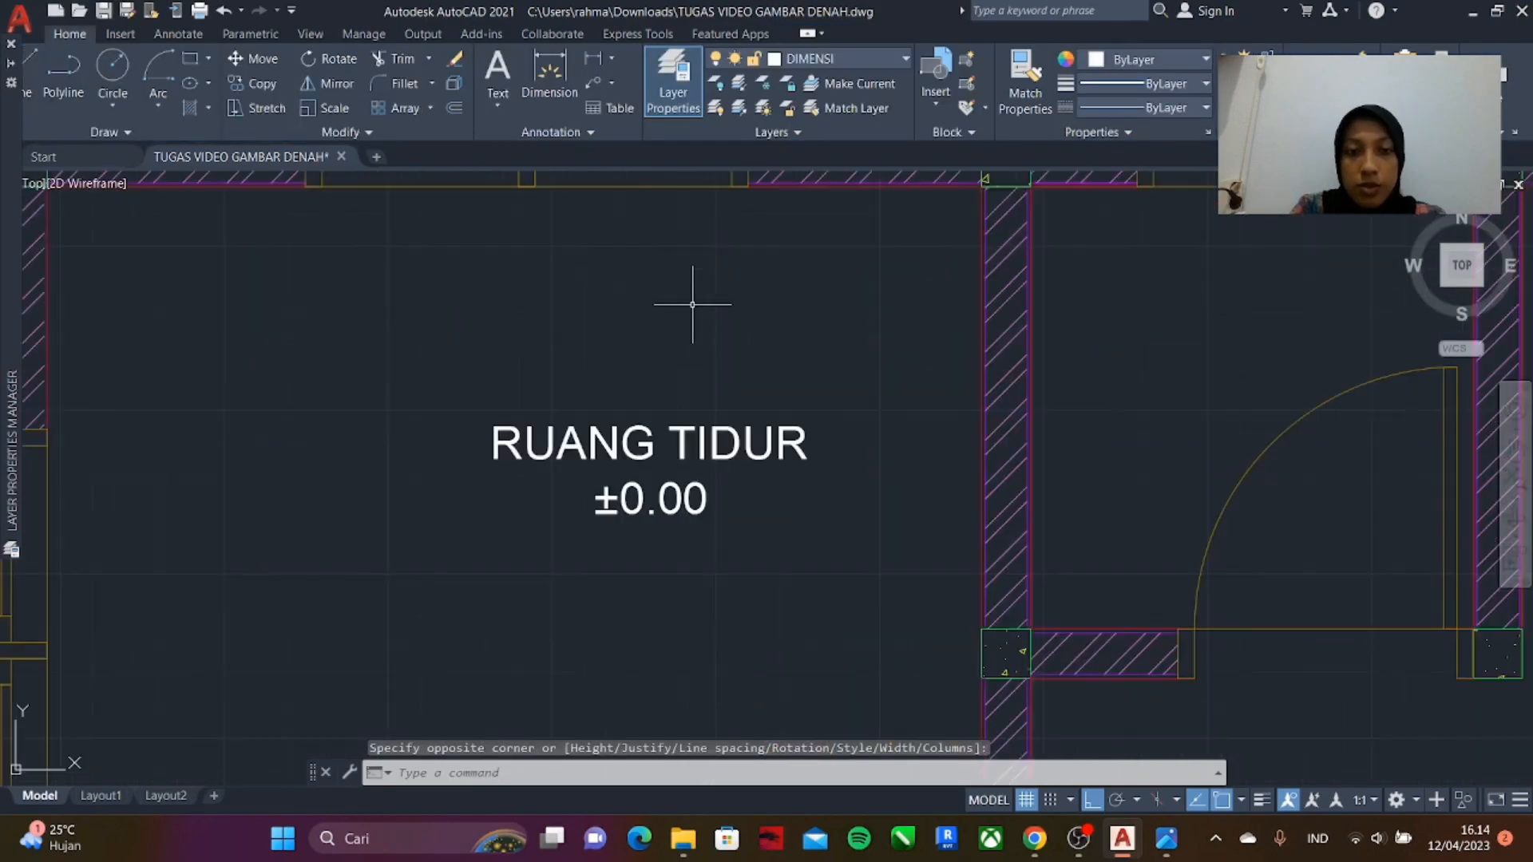
- Set NAMA RUANG as the current text style
scroll(621, 382, "down", 3)
scroll(639, 395, "up", 5)
type("st")
key("Return")
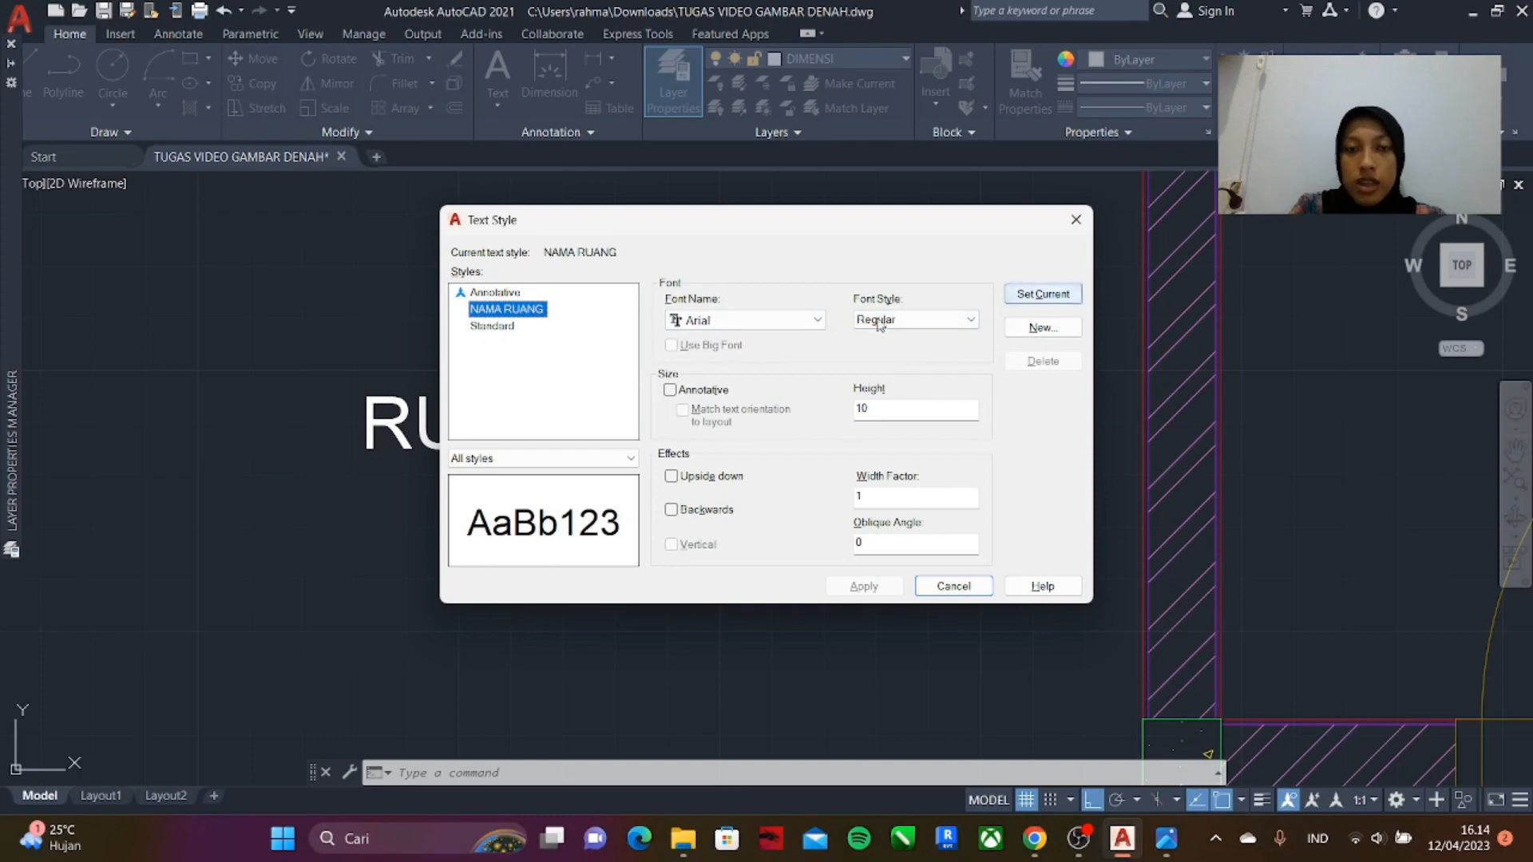
left_click(1039, 296)
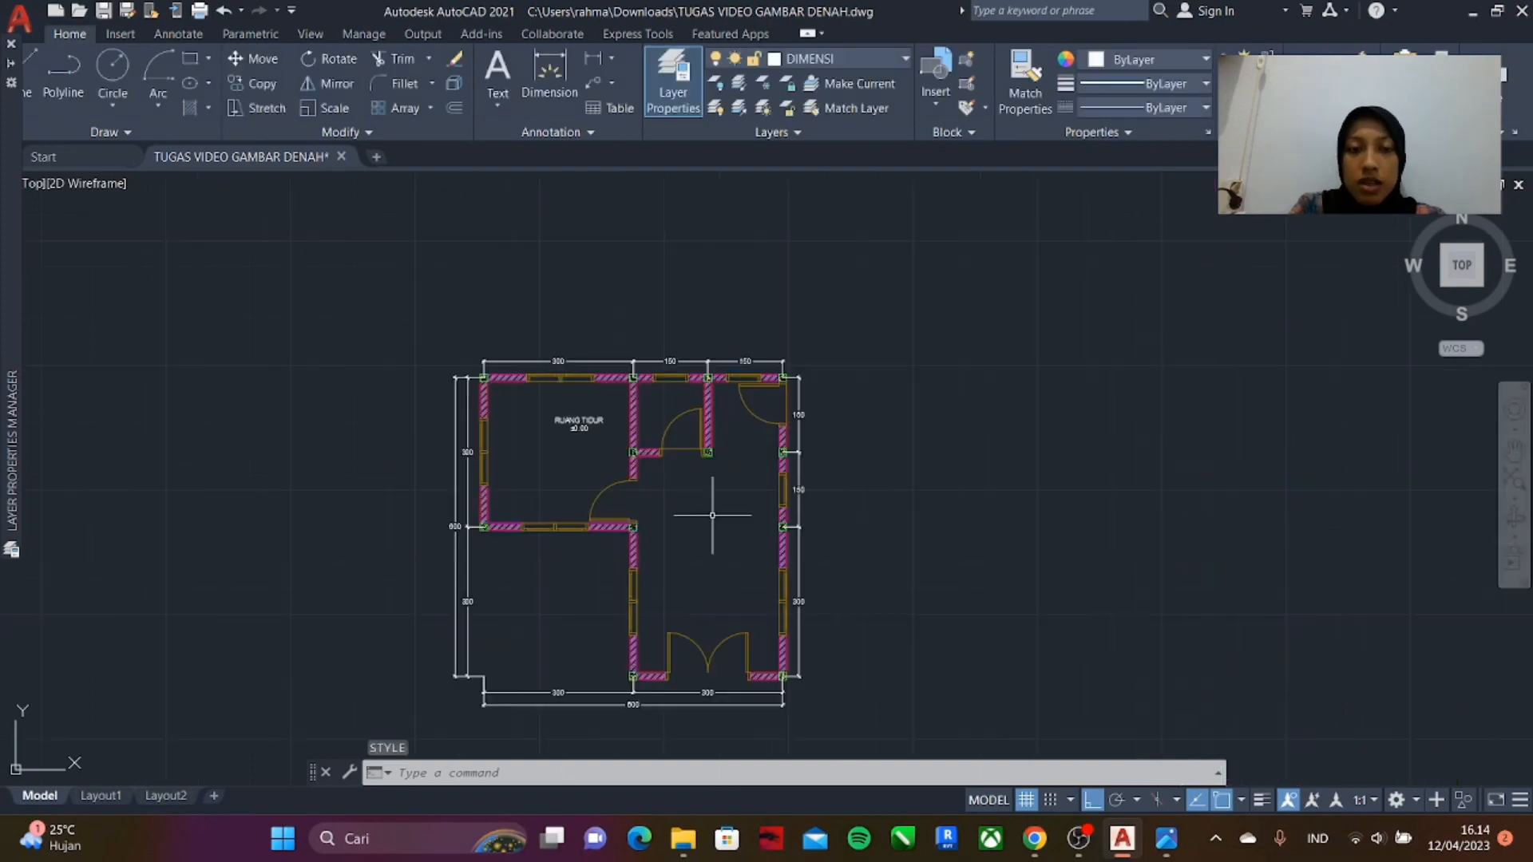
- Copy the RUANG TIDUR label into the large room at the lower right and the small room beside the bedroom, with ortho off
scroll(713, 515, "up", 2)
type("co")
key("Return")
left_click(543, 393)
left_click(482, 360)
key("Return")
left_click(437, 357)
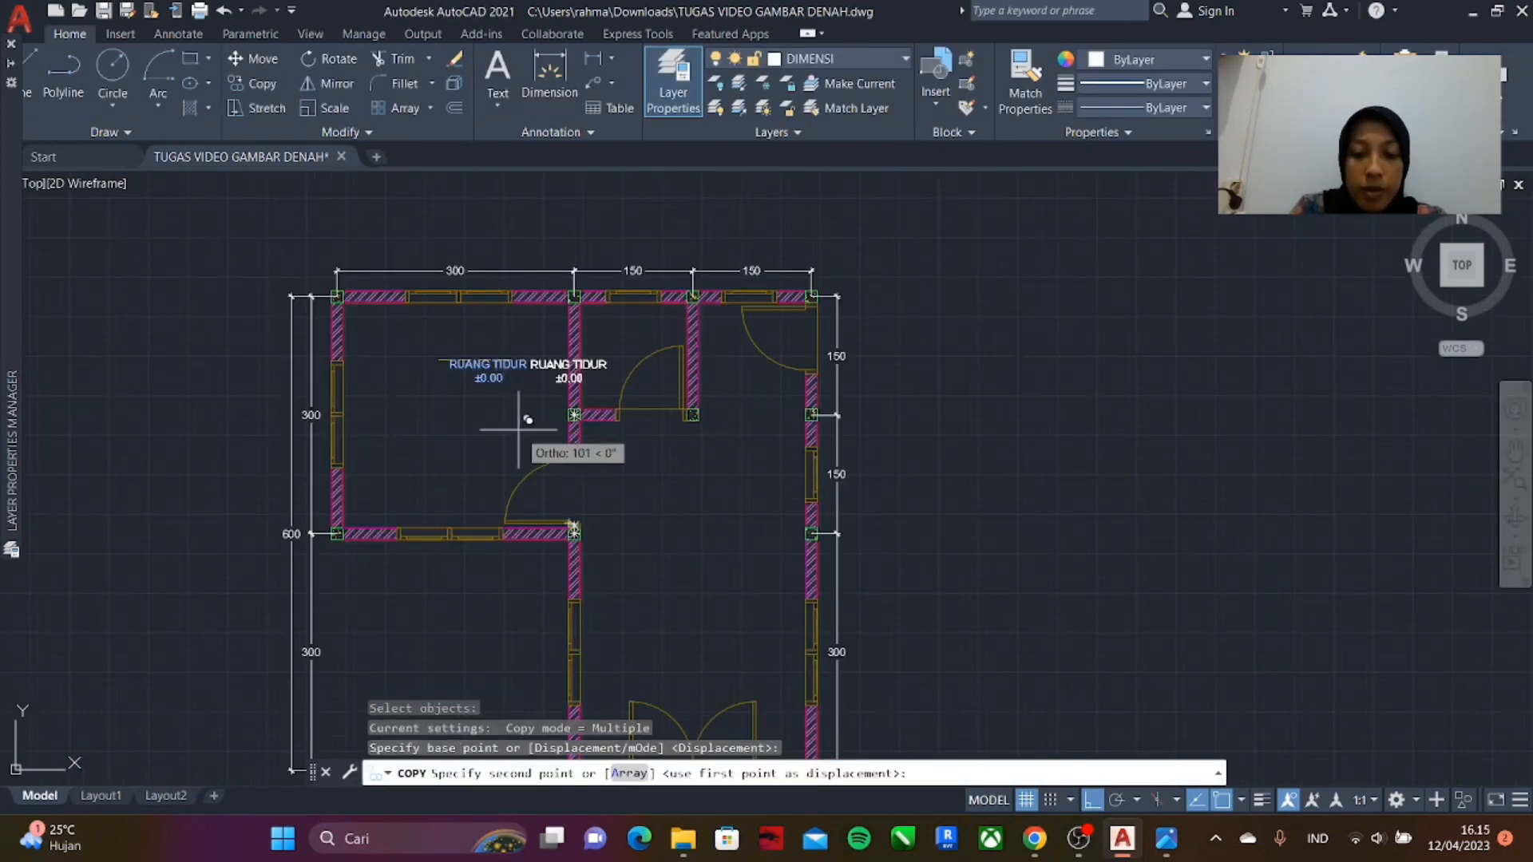
key("F8")
left_click(609, 400)
scroll(665, 591, "down", 4)
left_click(637, 335)
scroll(664, 335, "up", 2)
key("Escape")
- Change the first line of the copied label in the large lower room to "RUANG TAMU"
scroll(703, 663, "up", 4)
double_click(639, 398)
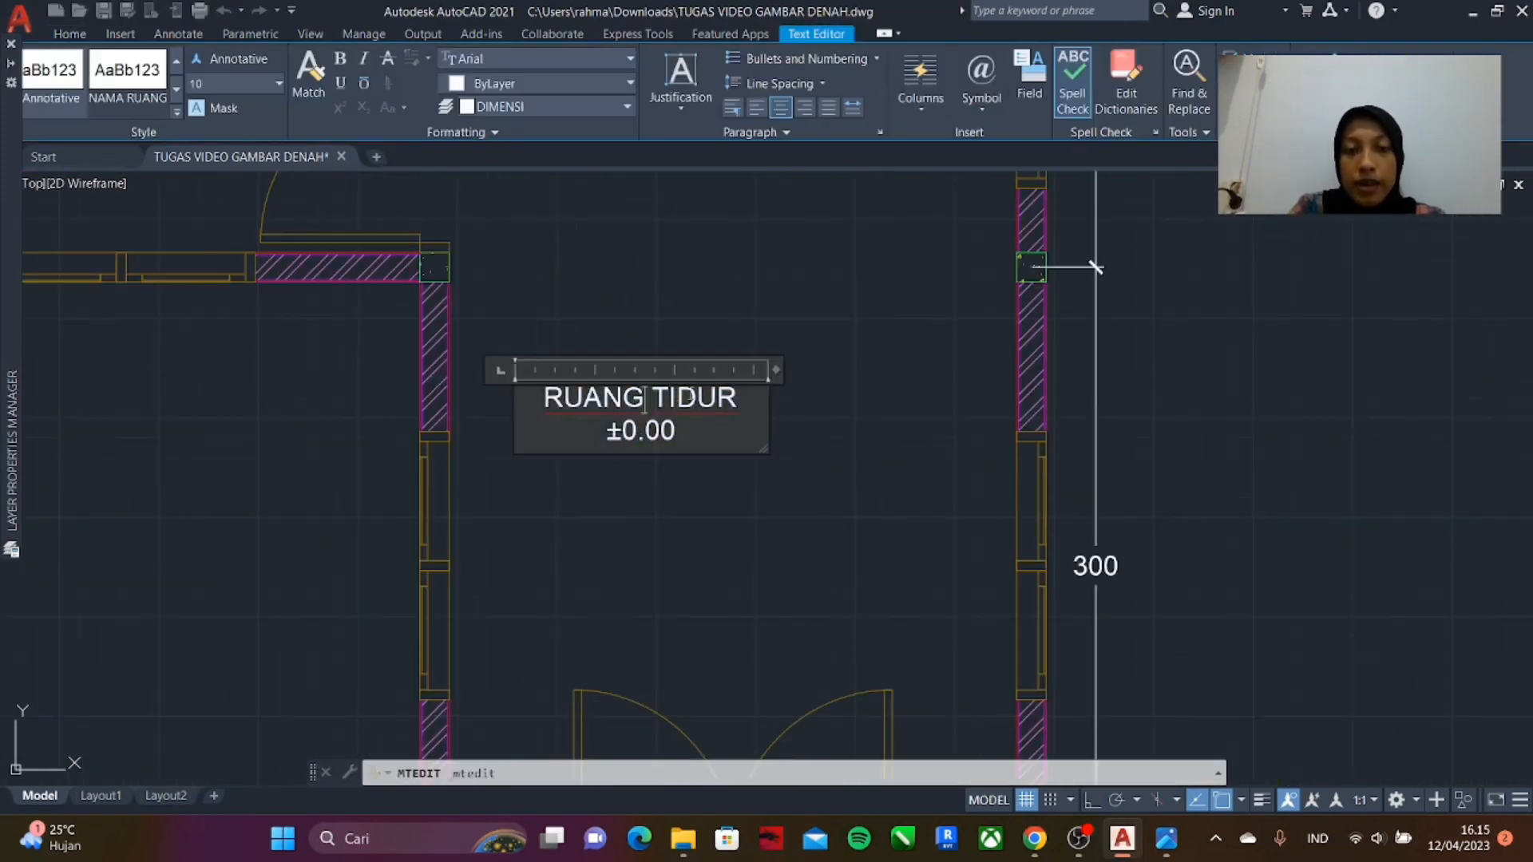
left_click_drag(738, 399, 557, 398)
type("RUANG TAMU")
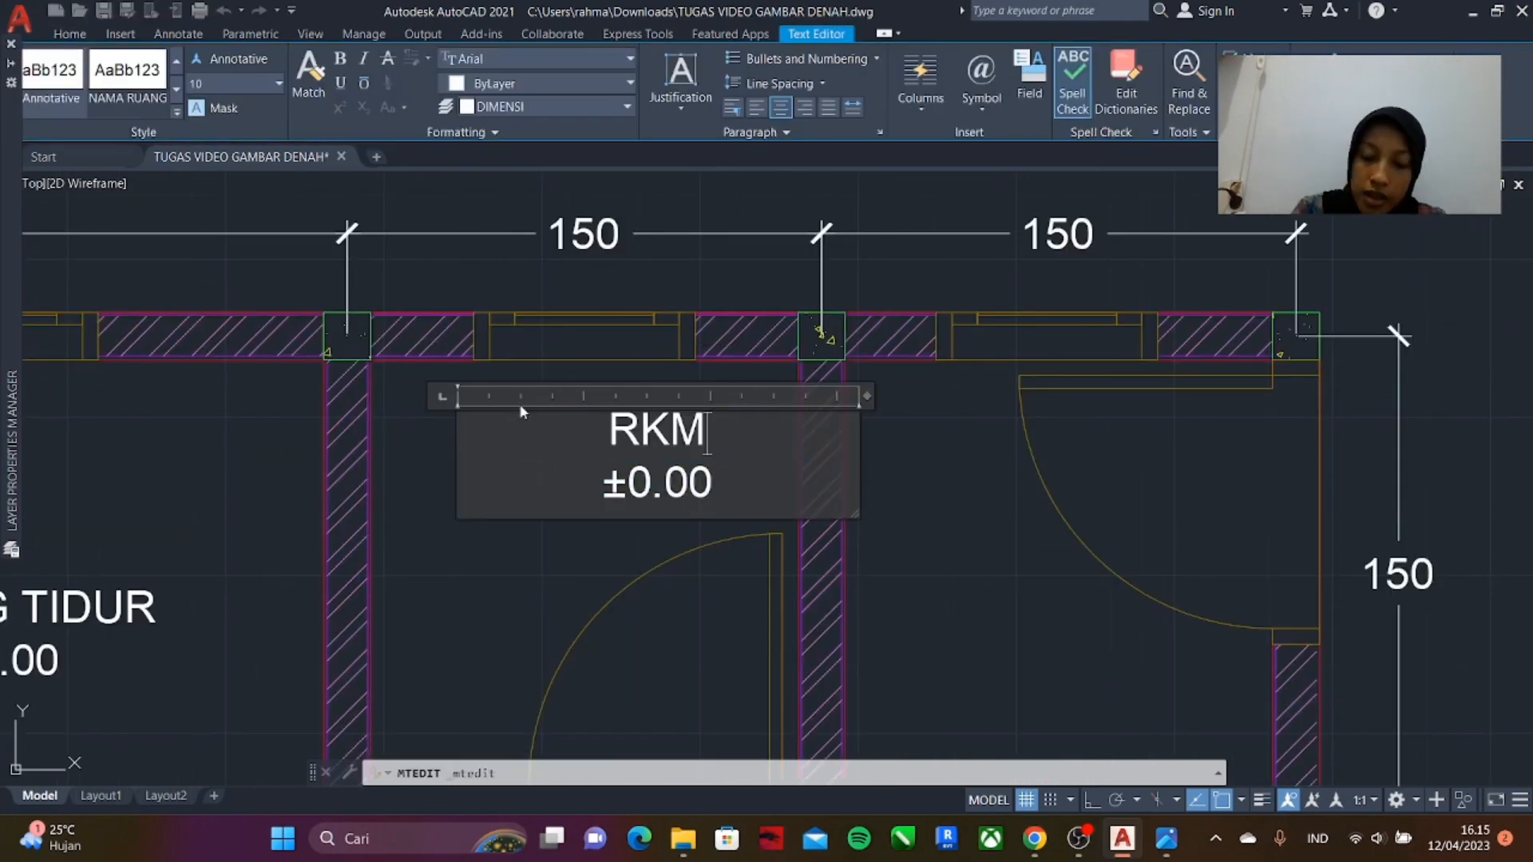
- Rename the copied label in the small room beside the bedroom to "KM/WC"
type("/WC")
key("Left")
key("Left")
key("Left")
key("Left")
key("Left")
key("BackSpace")
- Replace the level line under KM/WC with "-0.05" and save the text changes
key("Down")
key("Right")
key("Right")
key("Right")
key("Right")
key("Right")
key("BackSpace")
key("BackSpace")
key("BackSpace")
key("BackSpace")
key("BackSpace")
left_click(982, 86)
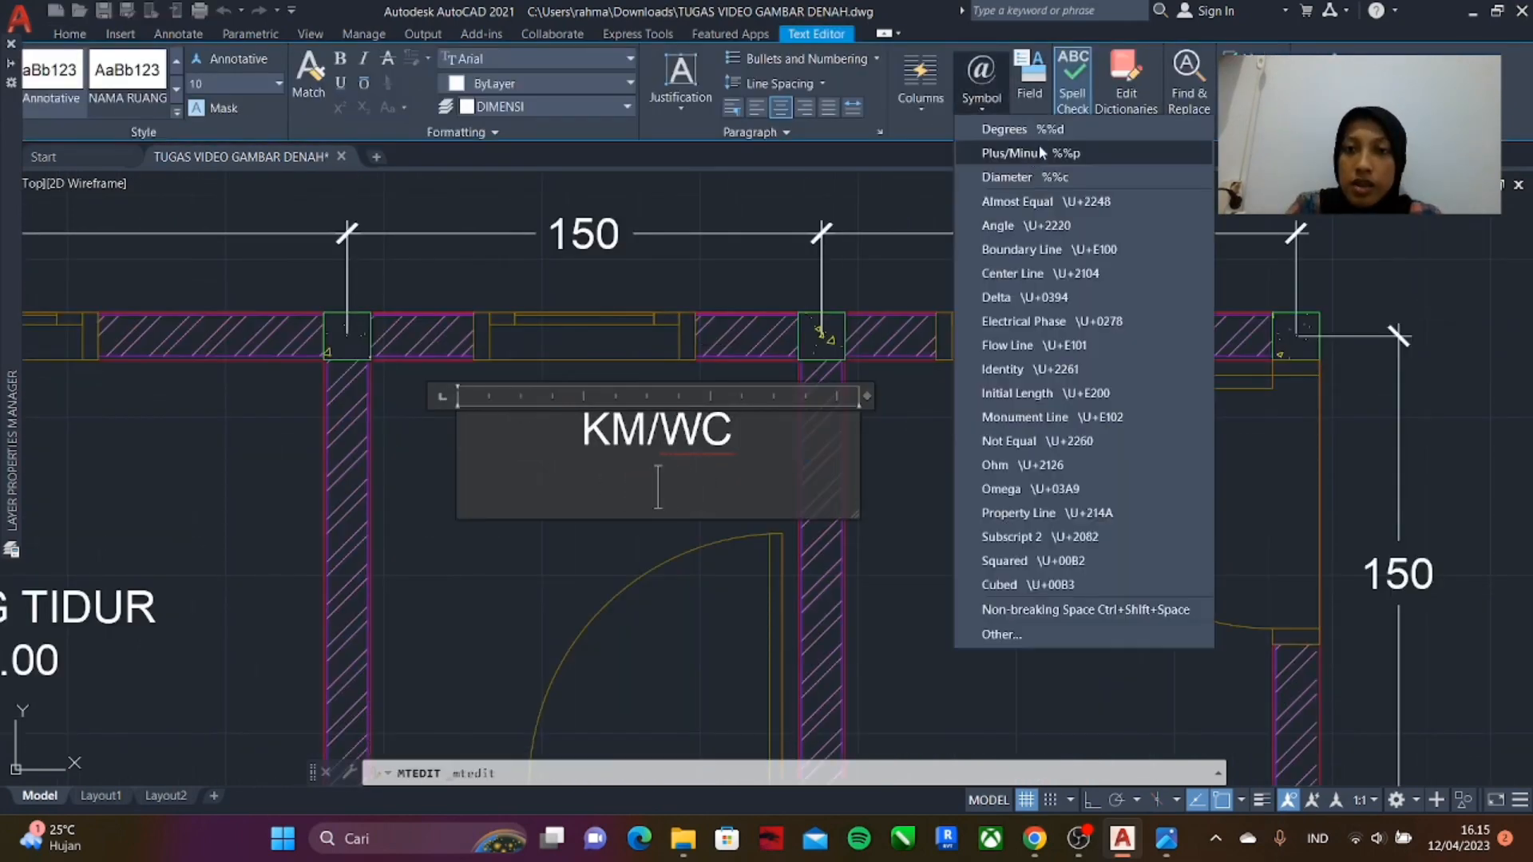
left_click(690, 496)
type("-0.05")
left_click_drag(718, 489, 585, 432)
key("Escape")
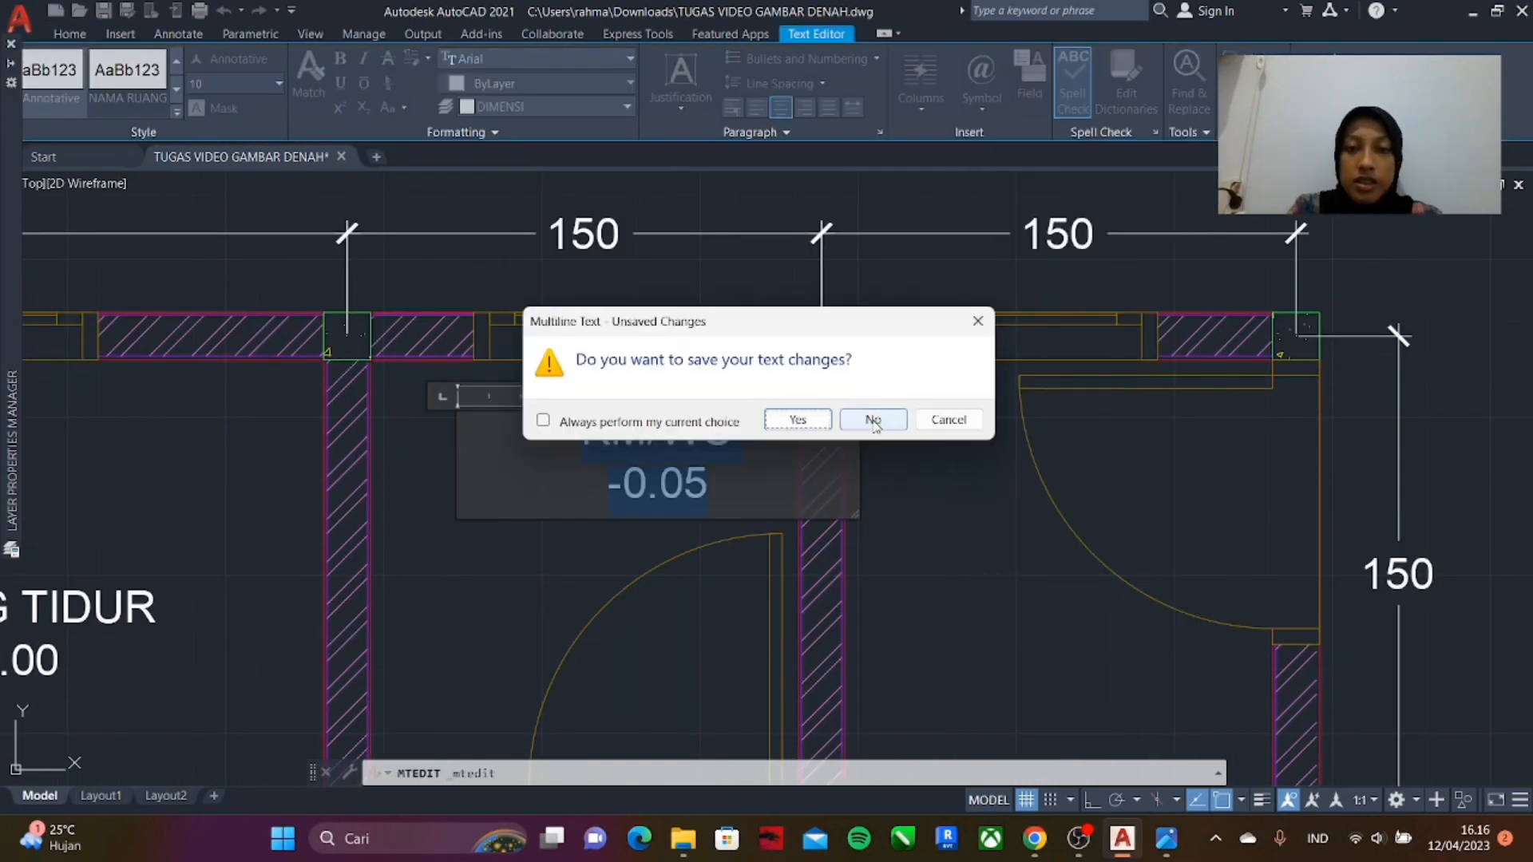
left_click(797, 419)
scroll(799, 352, "down", 4)
scroll(934, 447, "down", 2)
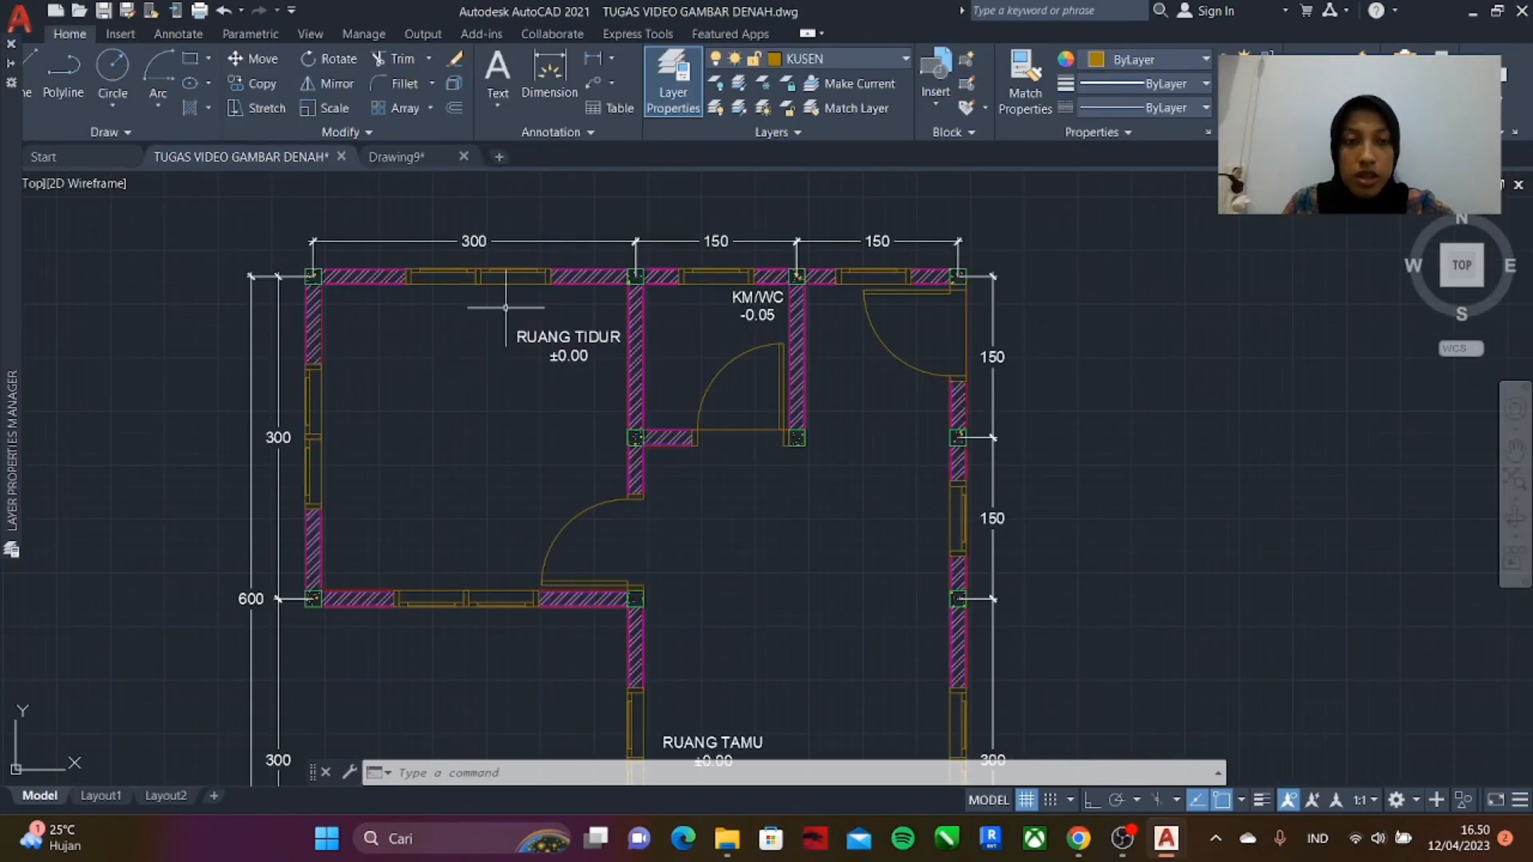
- Copy the double bed block from the Drawing9 file to the clipboard
scroll(506, 307, "down", 2)
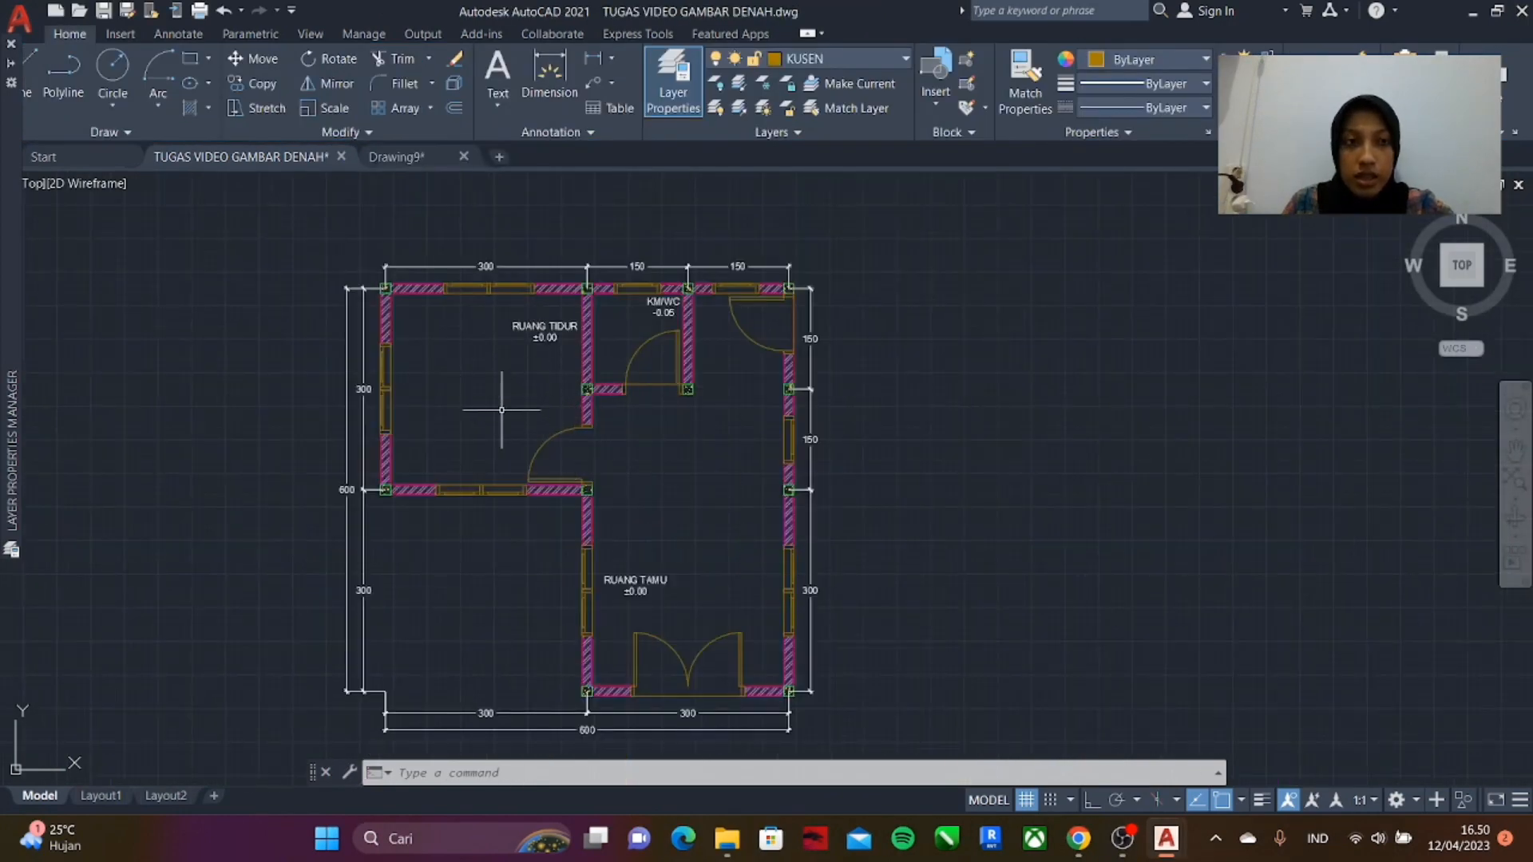
scroll(468, 372, "up", 2)
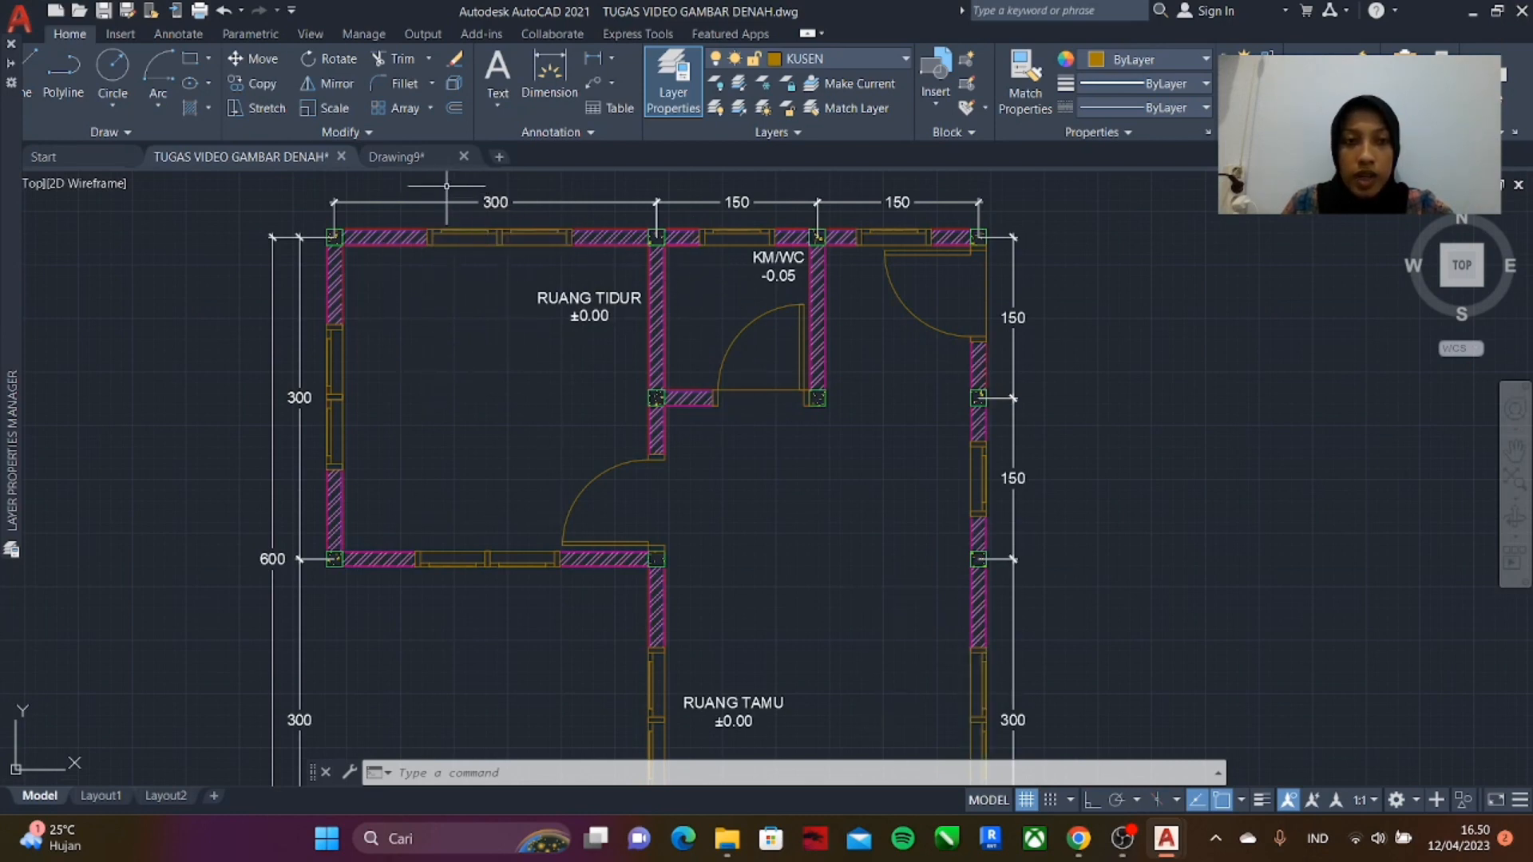
left_click(427, 156)
key("Escape")
scroll(487, 335, "down", 2)
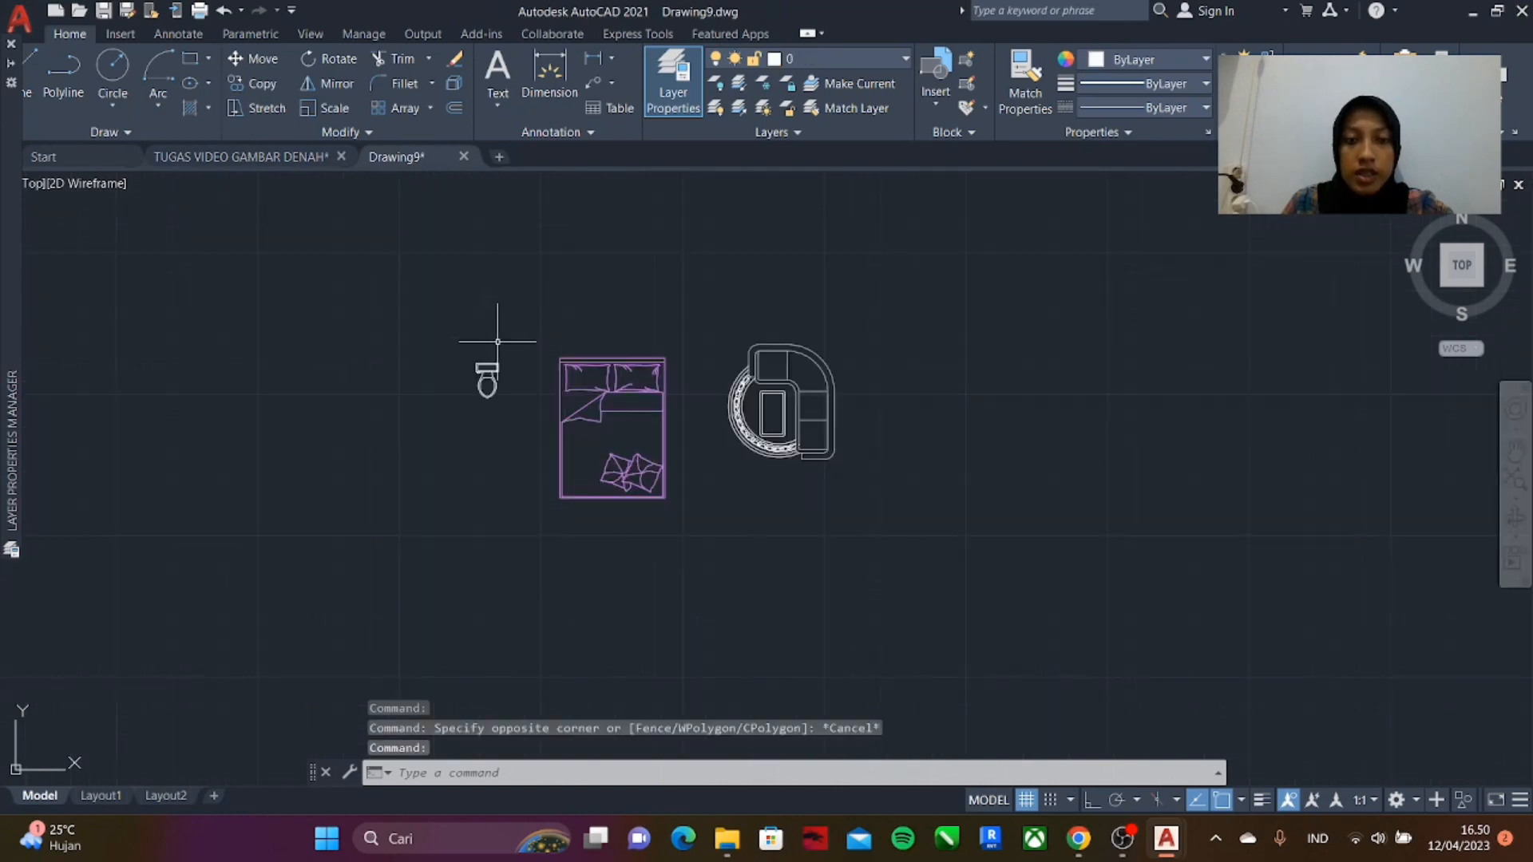
scroll(597, 371, "up", 4)
scroll(523, 272, "down", 2)
scroll(535, 303, "up", 4)
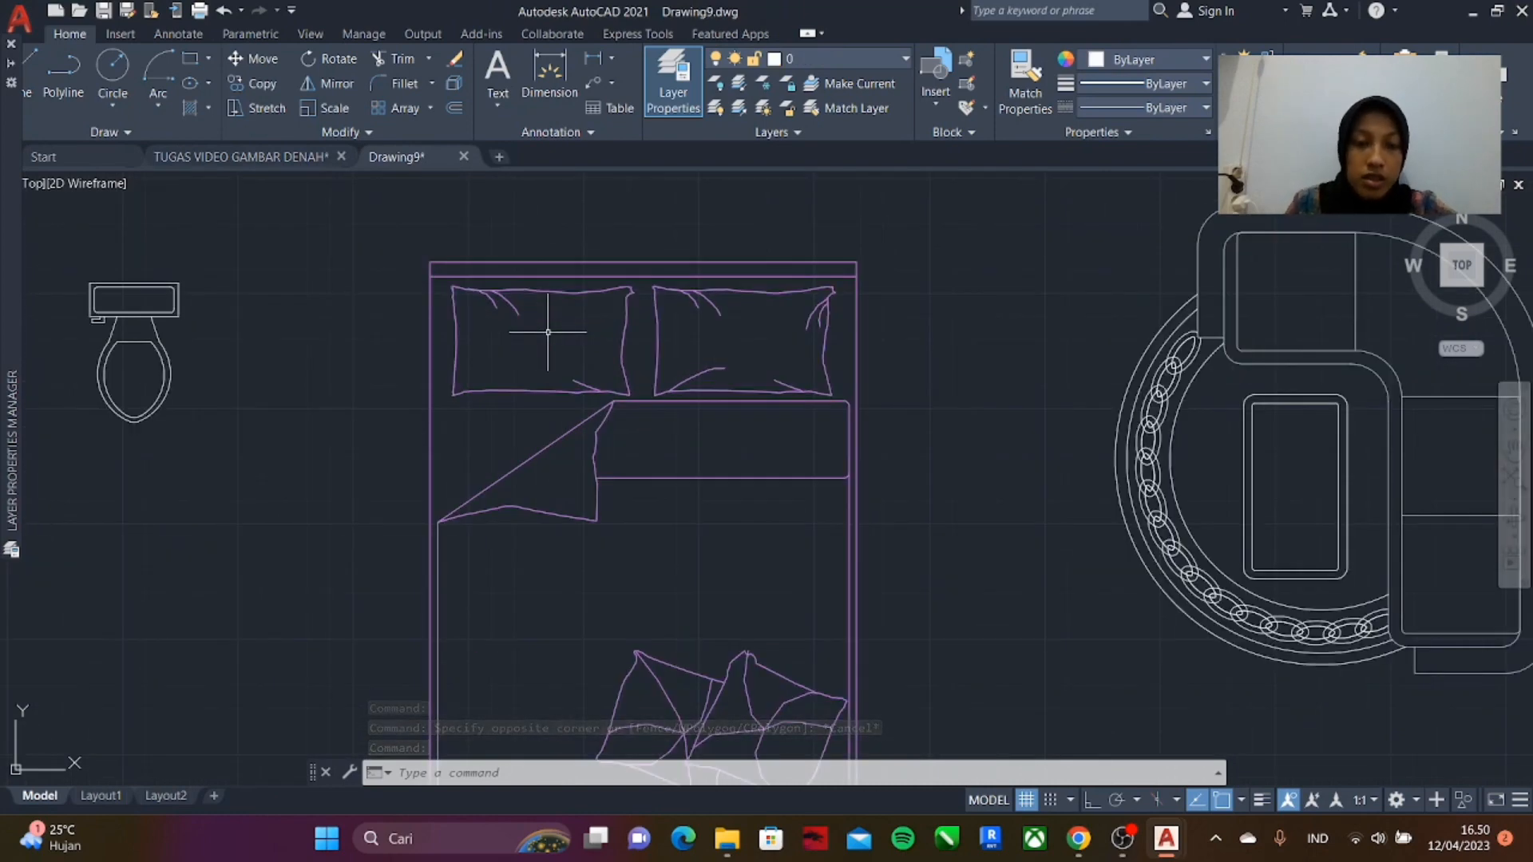
left_click(592, 261)
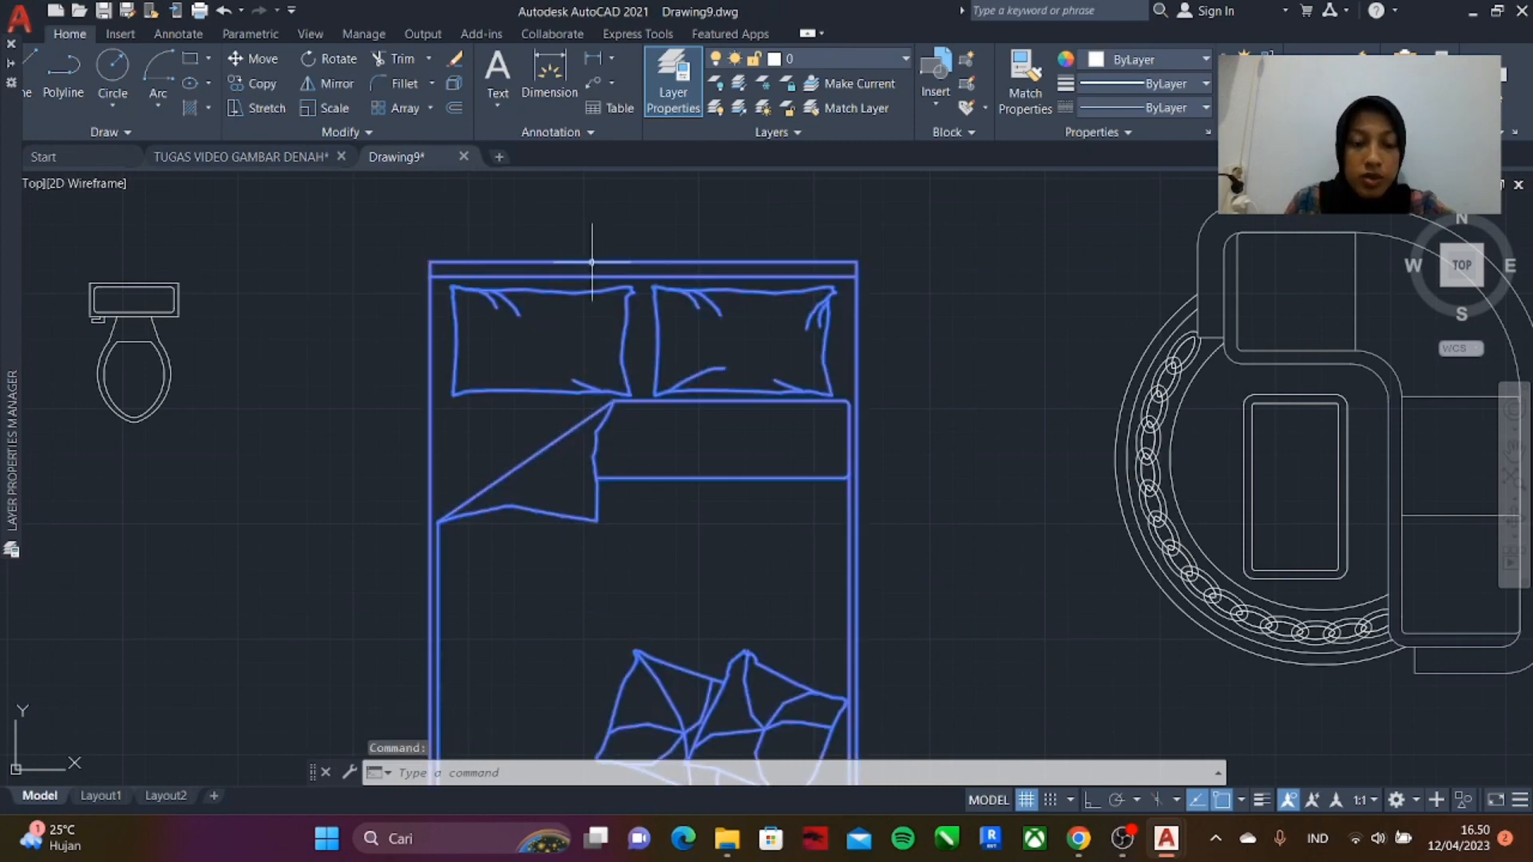
key("ctrl+c")
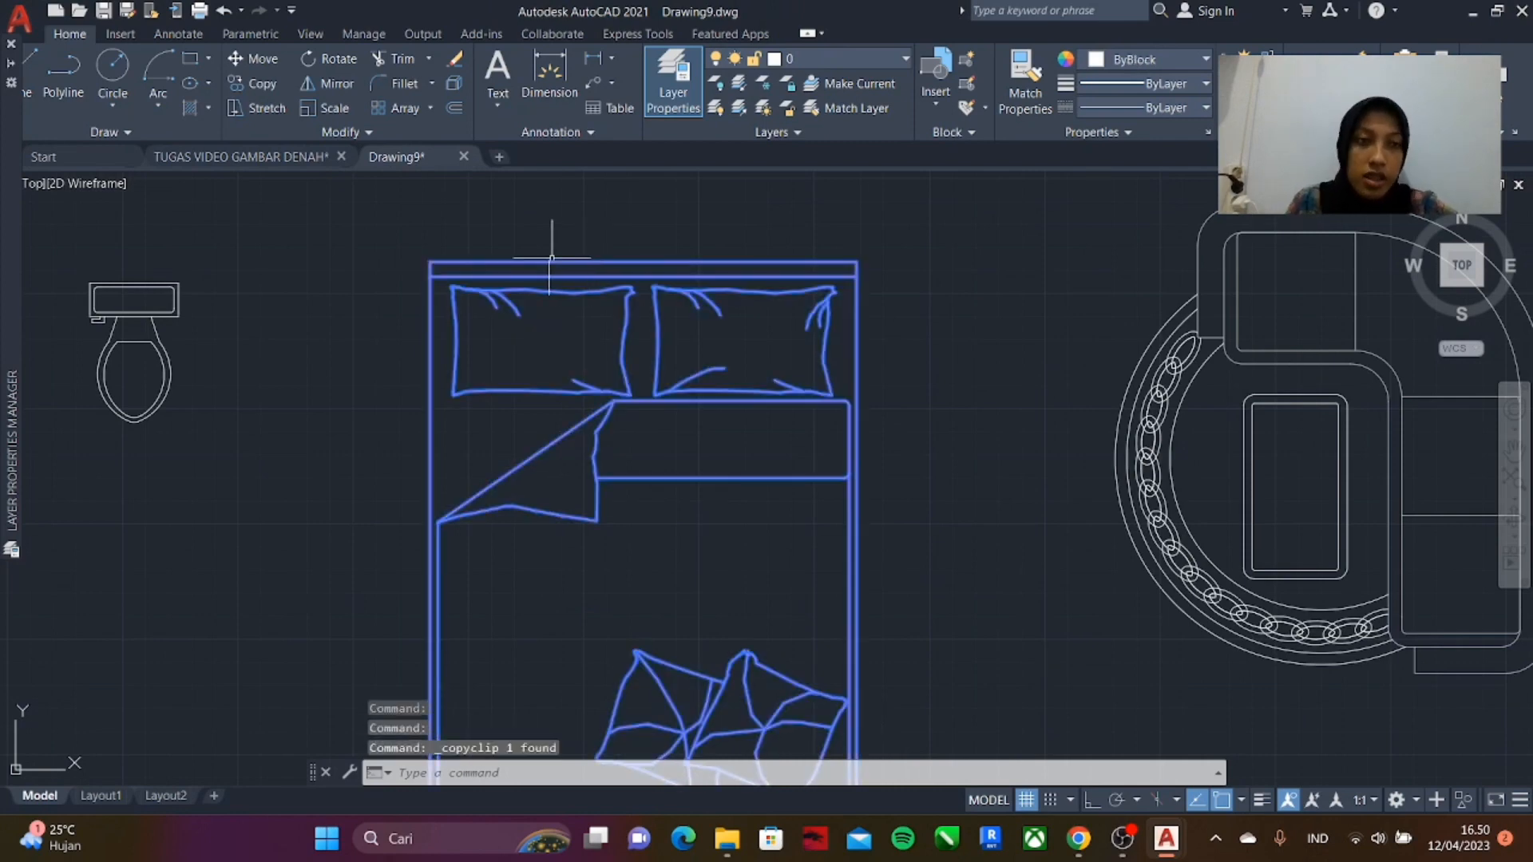
- Paste the double bed into the bedroom of the TUGAS VIDEO GAMBAR DENAH floor plan
left_click(230, 152)
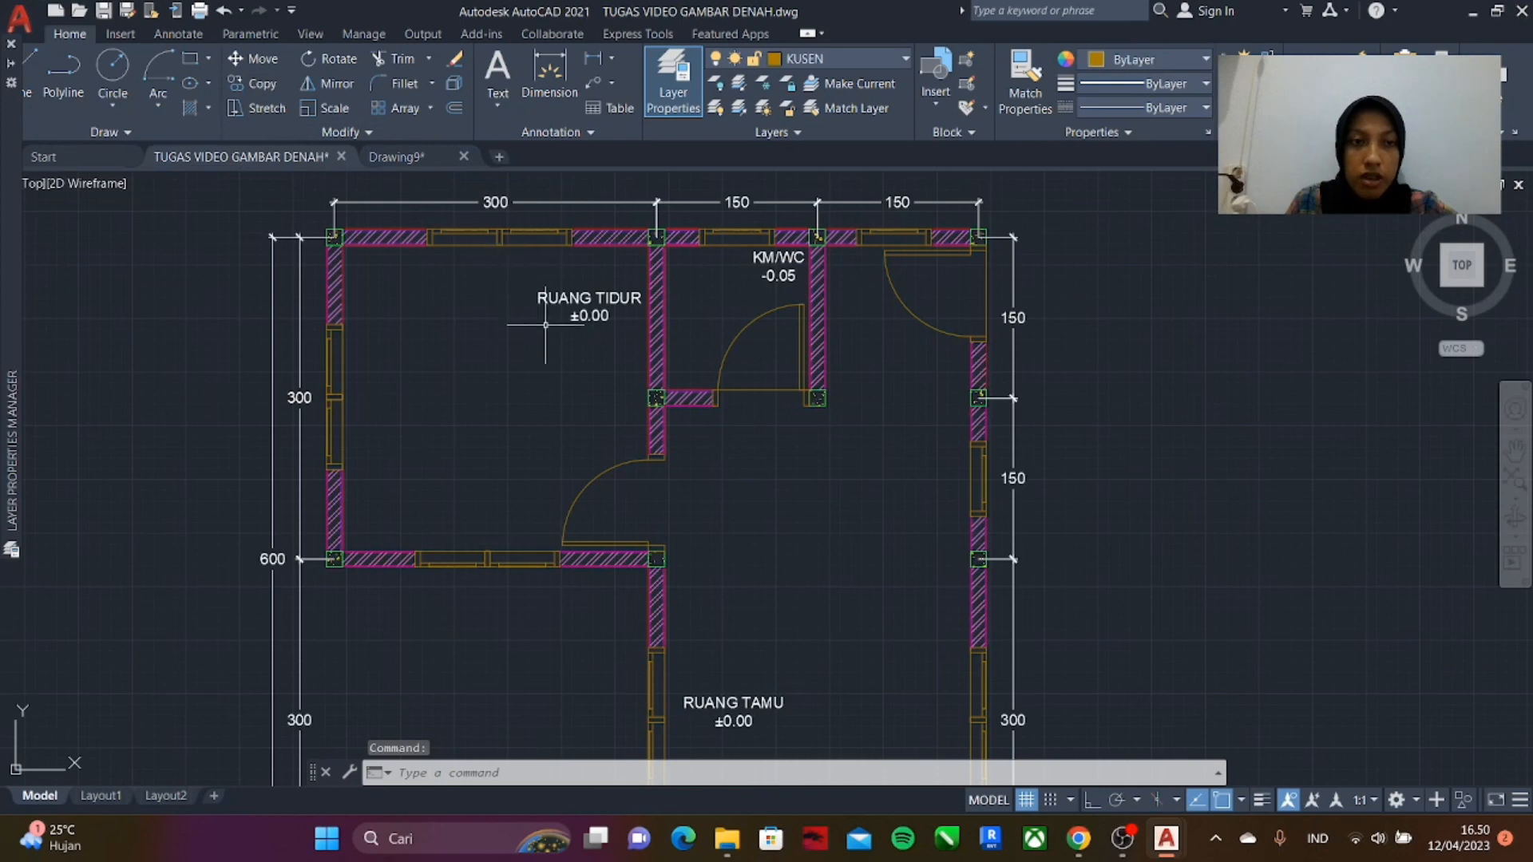
scroll(546, 325, "down", 2)
key("ctrl+v")
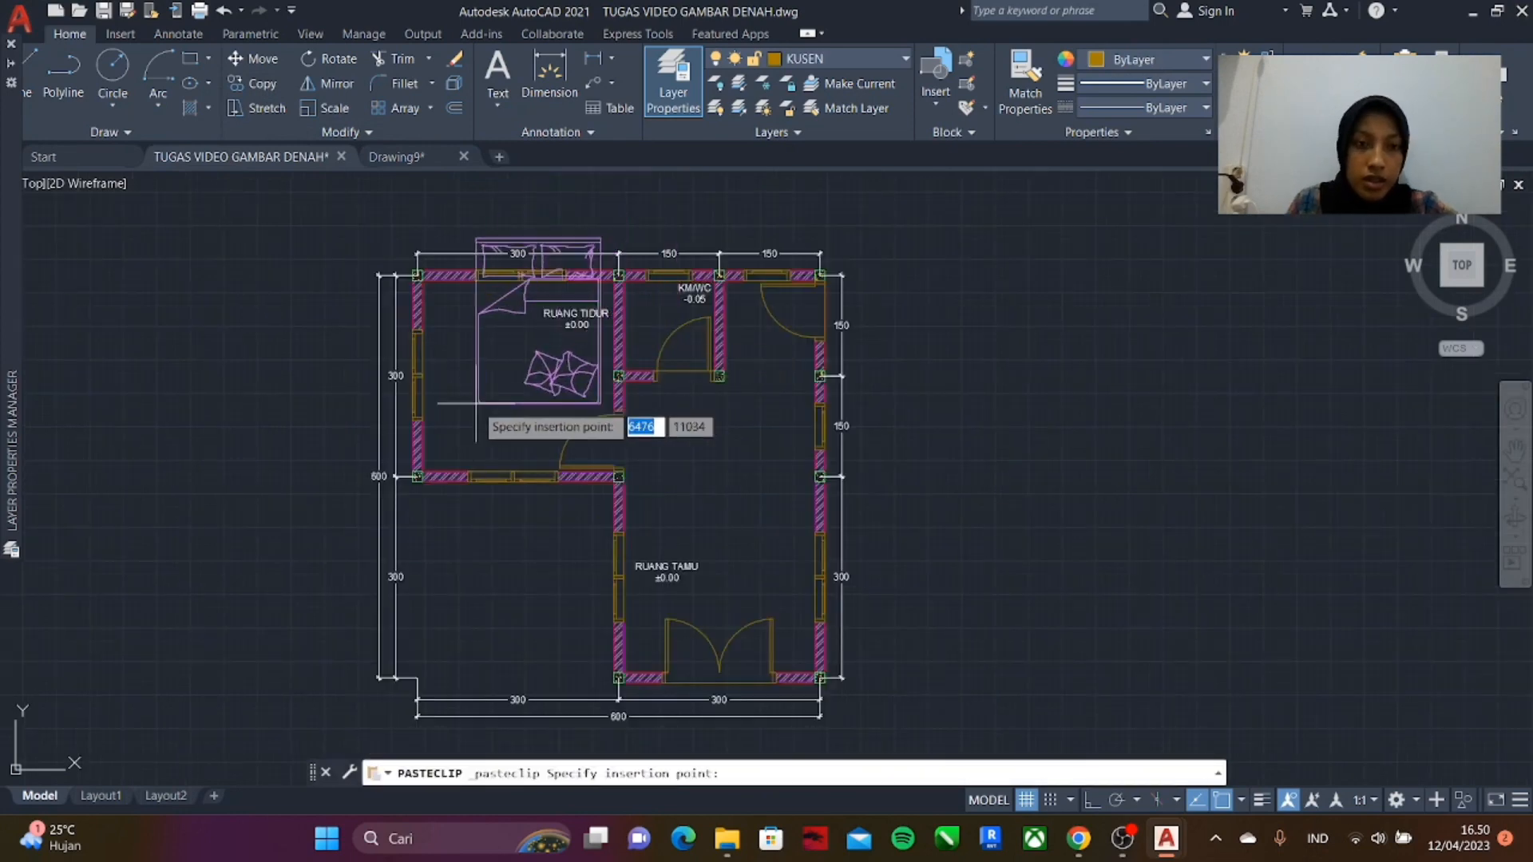
left_click(442, 459)
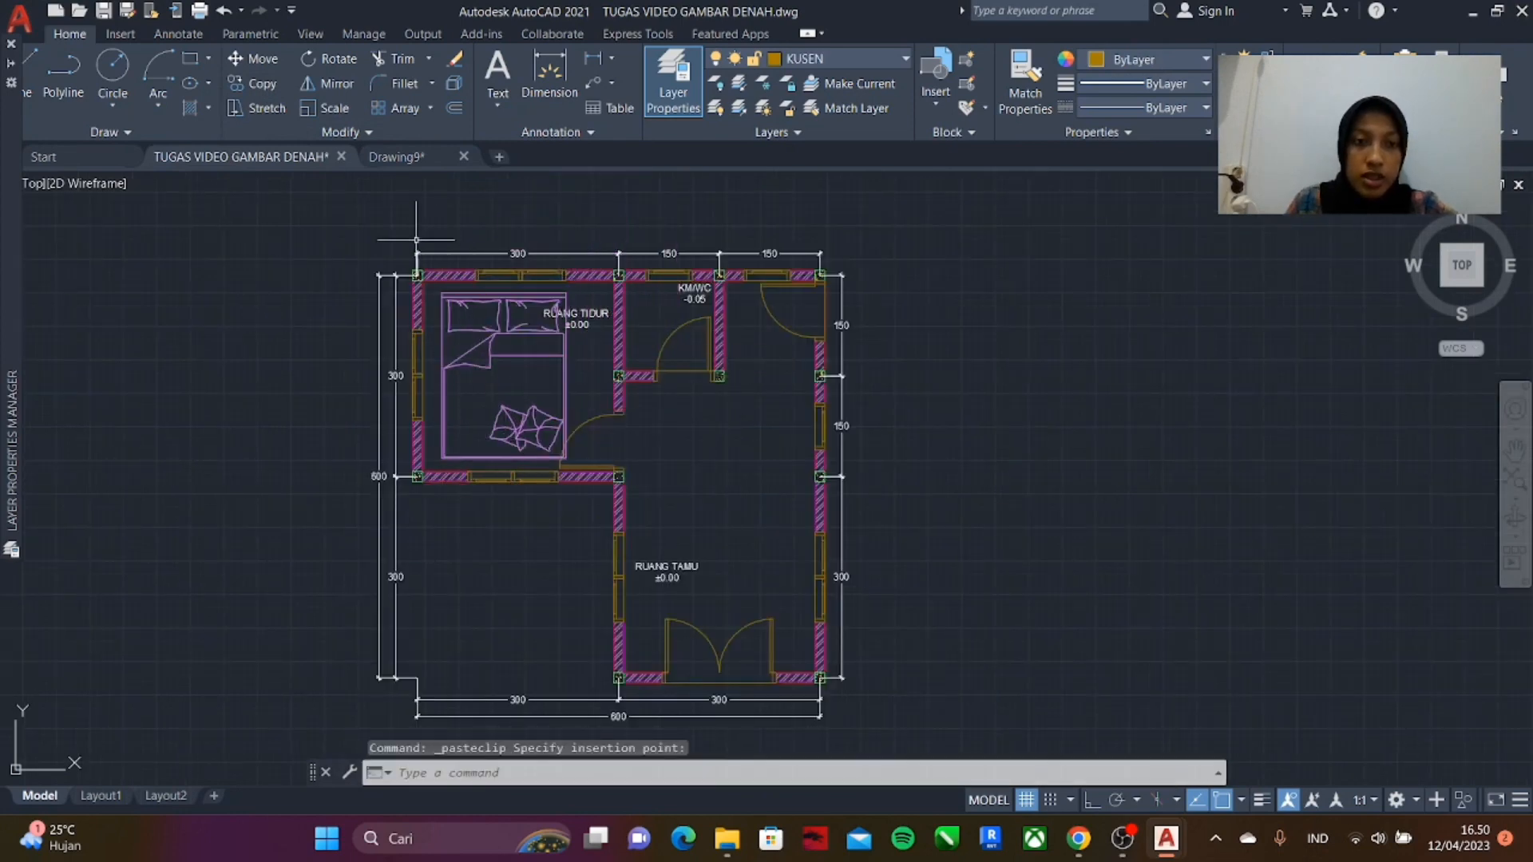
- Scale the bed by a factor of 0.9 from its lower-right corner
scroll(416, 239, "up", 3)
scroll(675, 445, "down", 3)
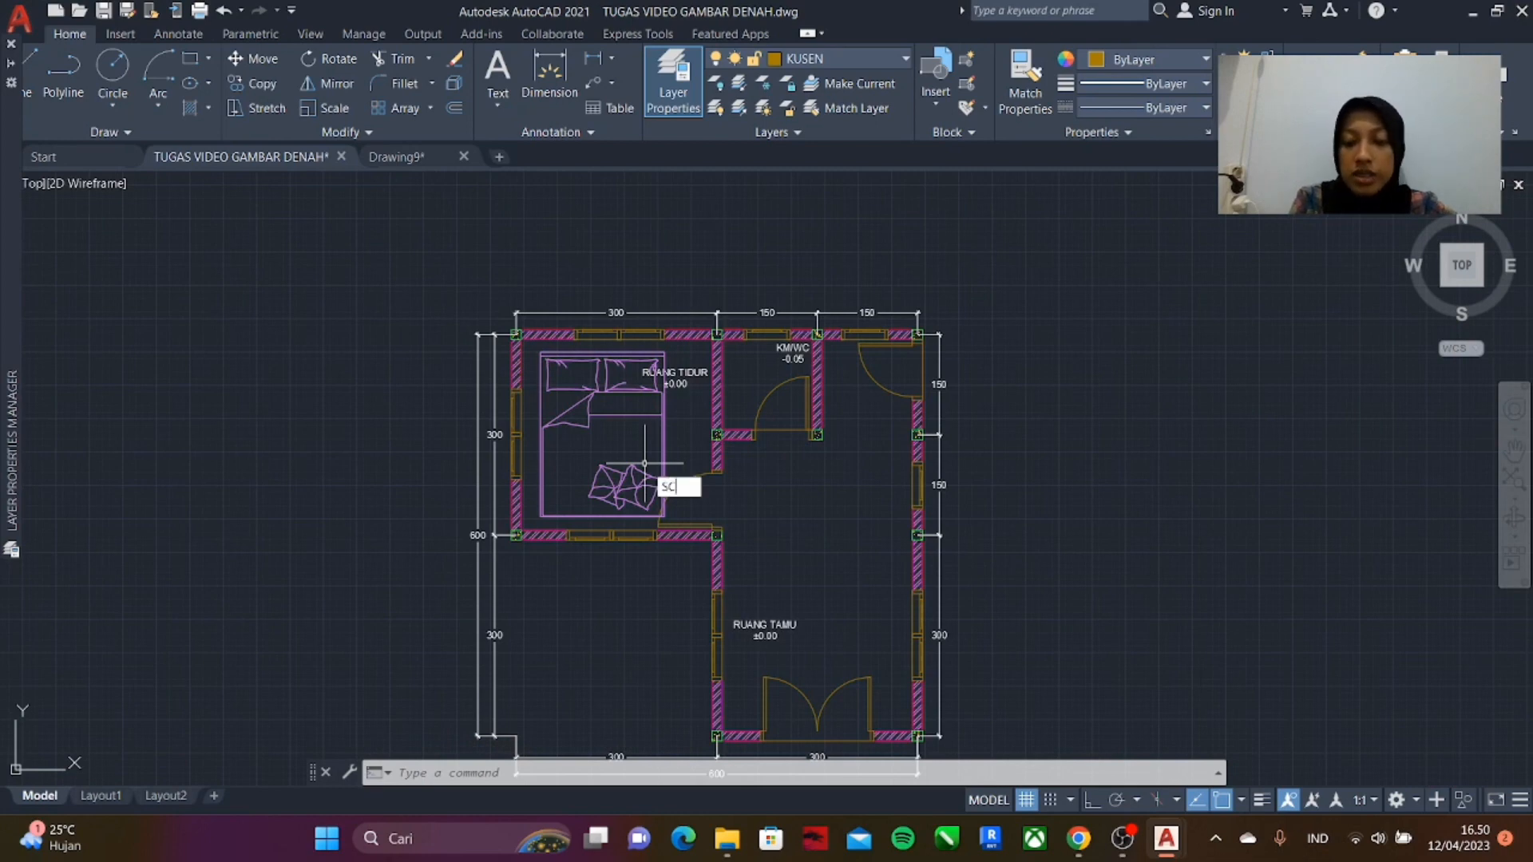
key("Return")
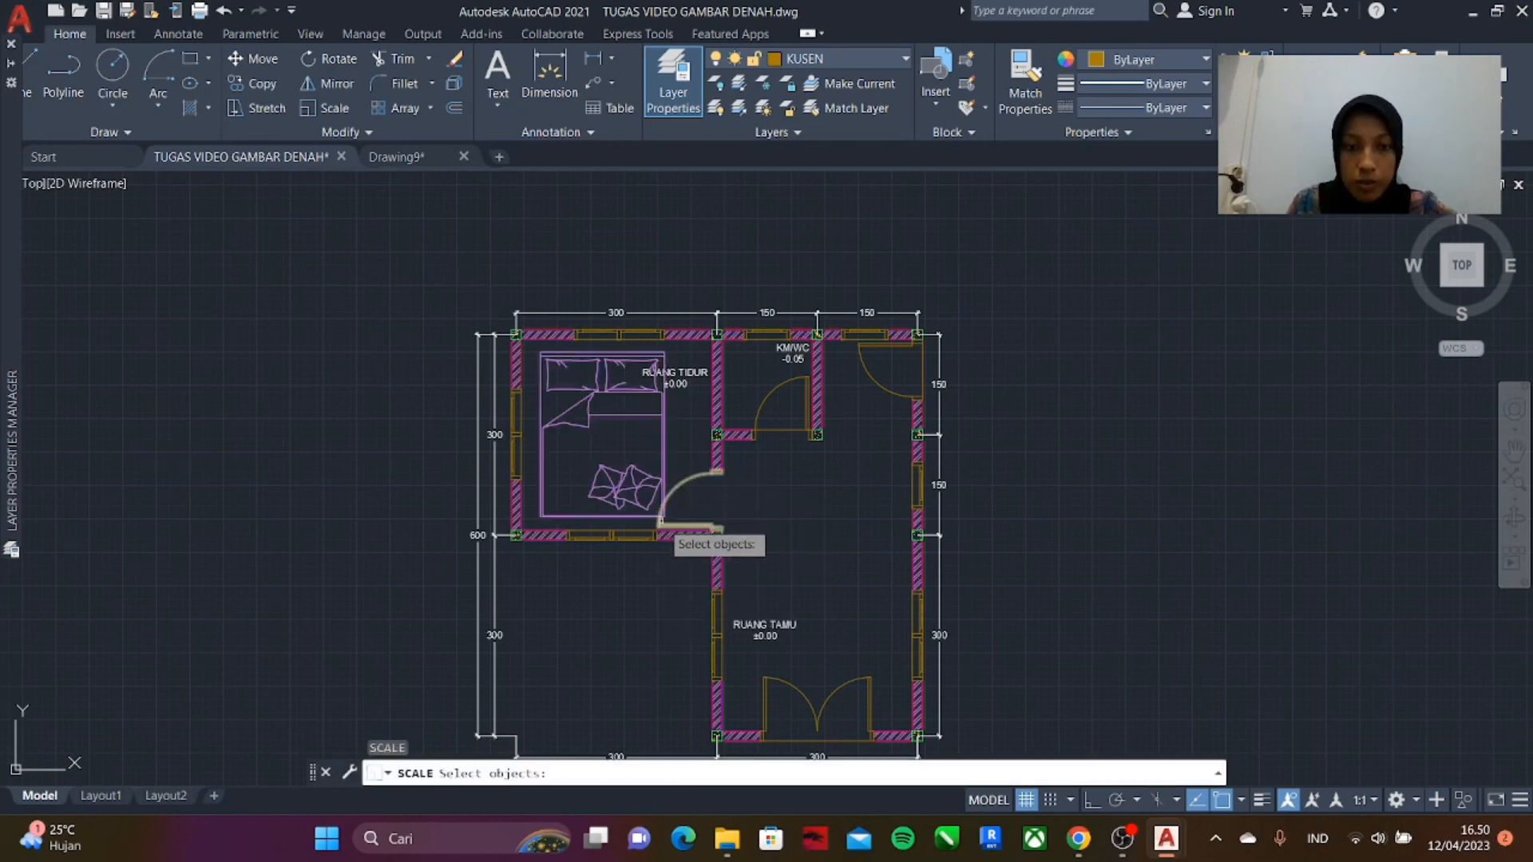
left_click(644, 516)
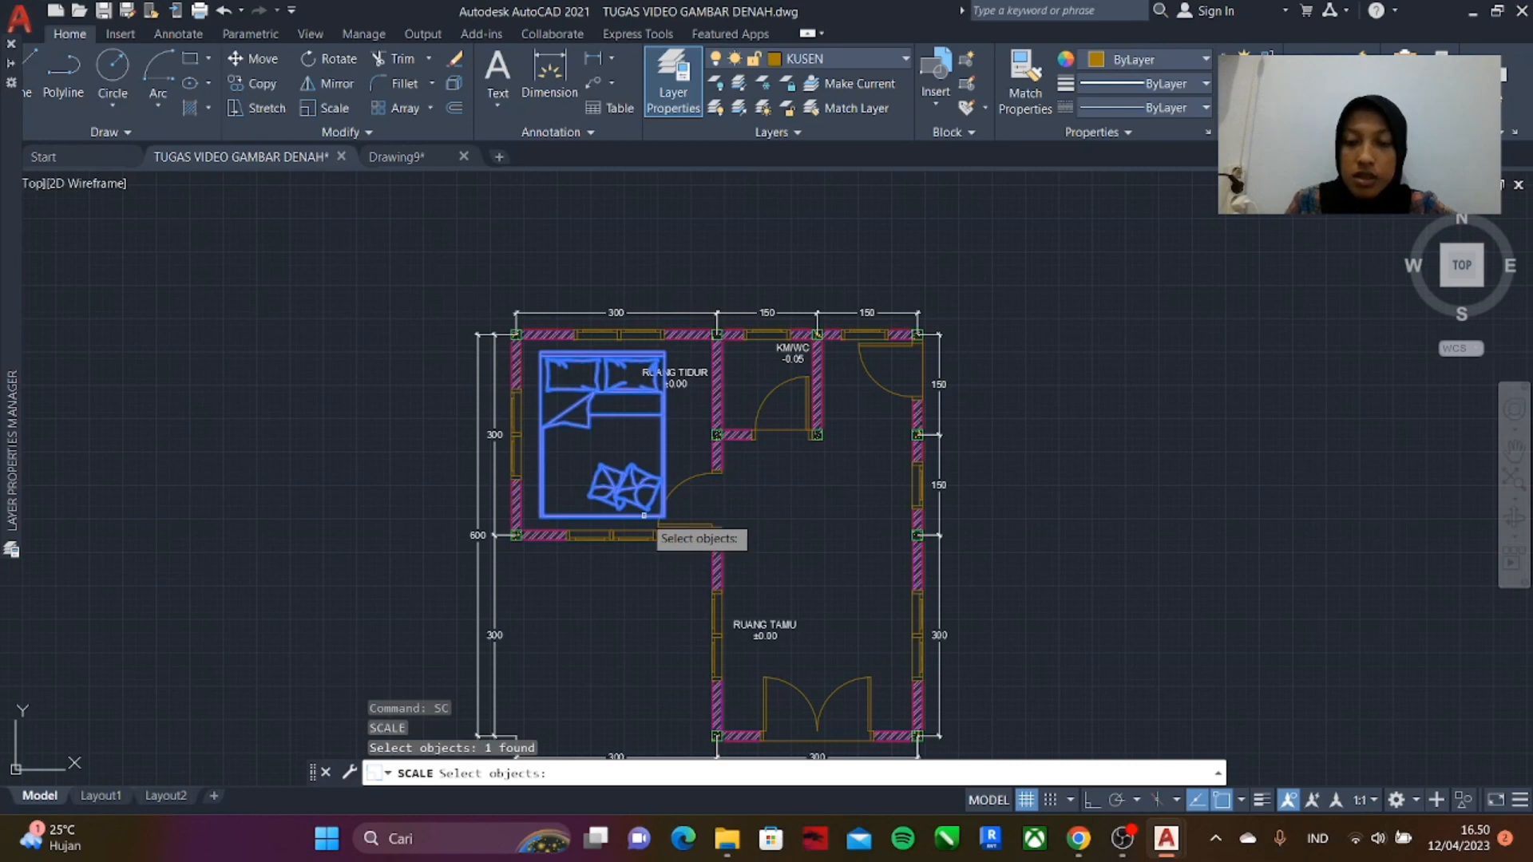
key("Return")
scroll(659, 514, "up", 2)
left_click(665, 516)
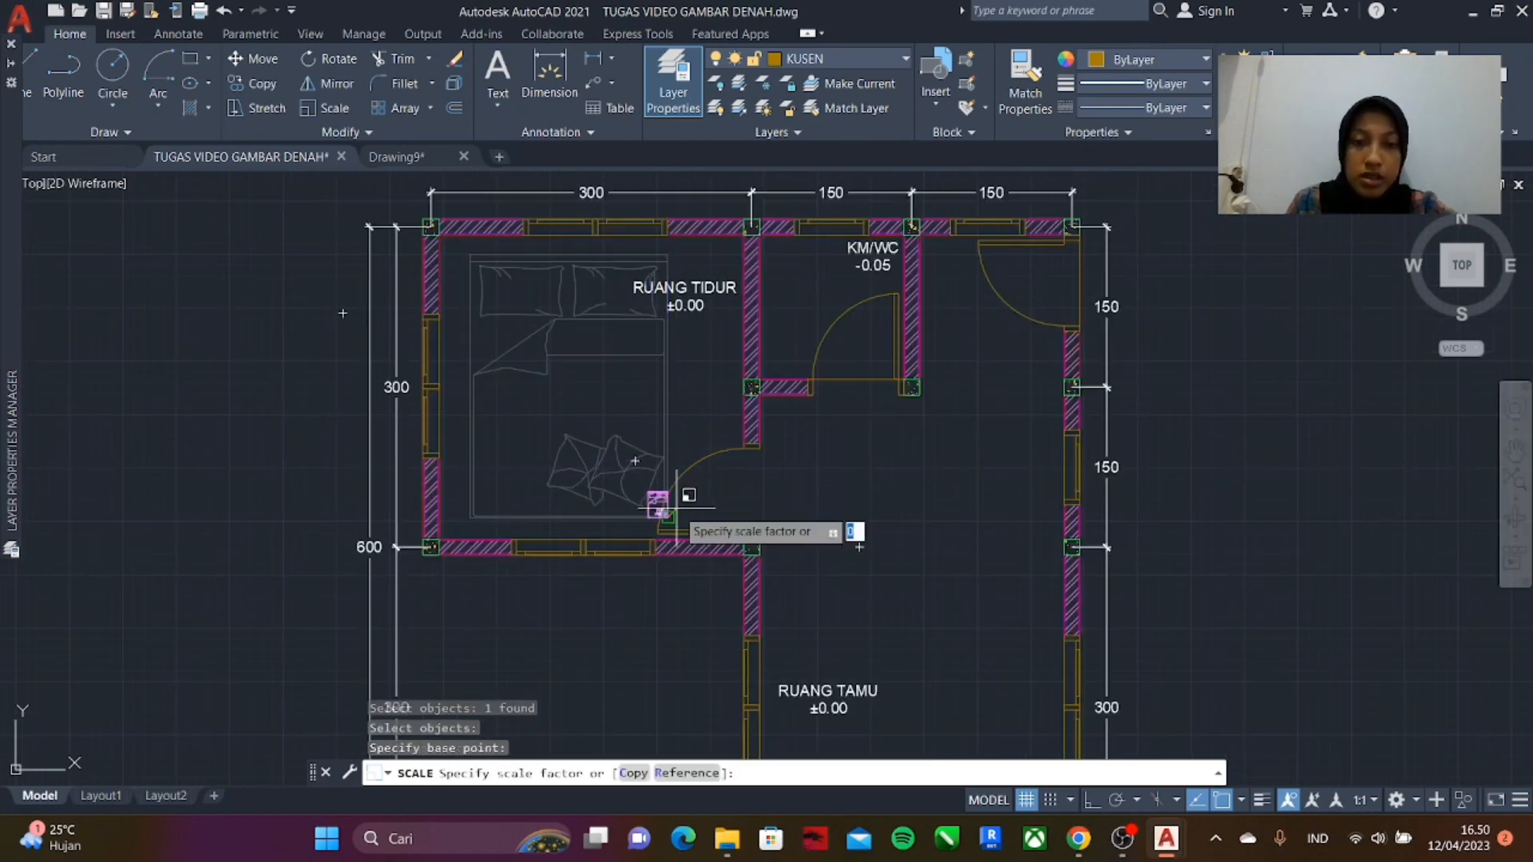
type("0")
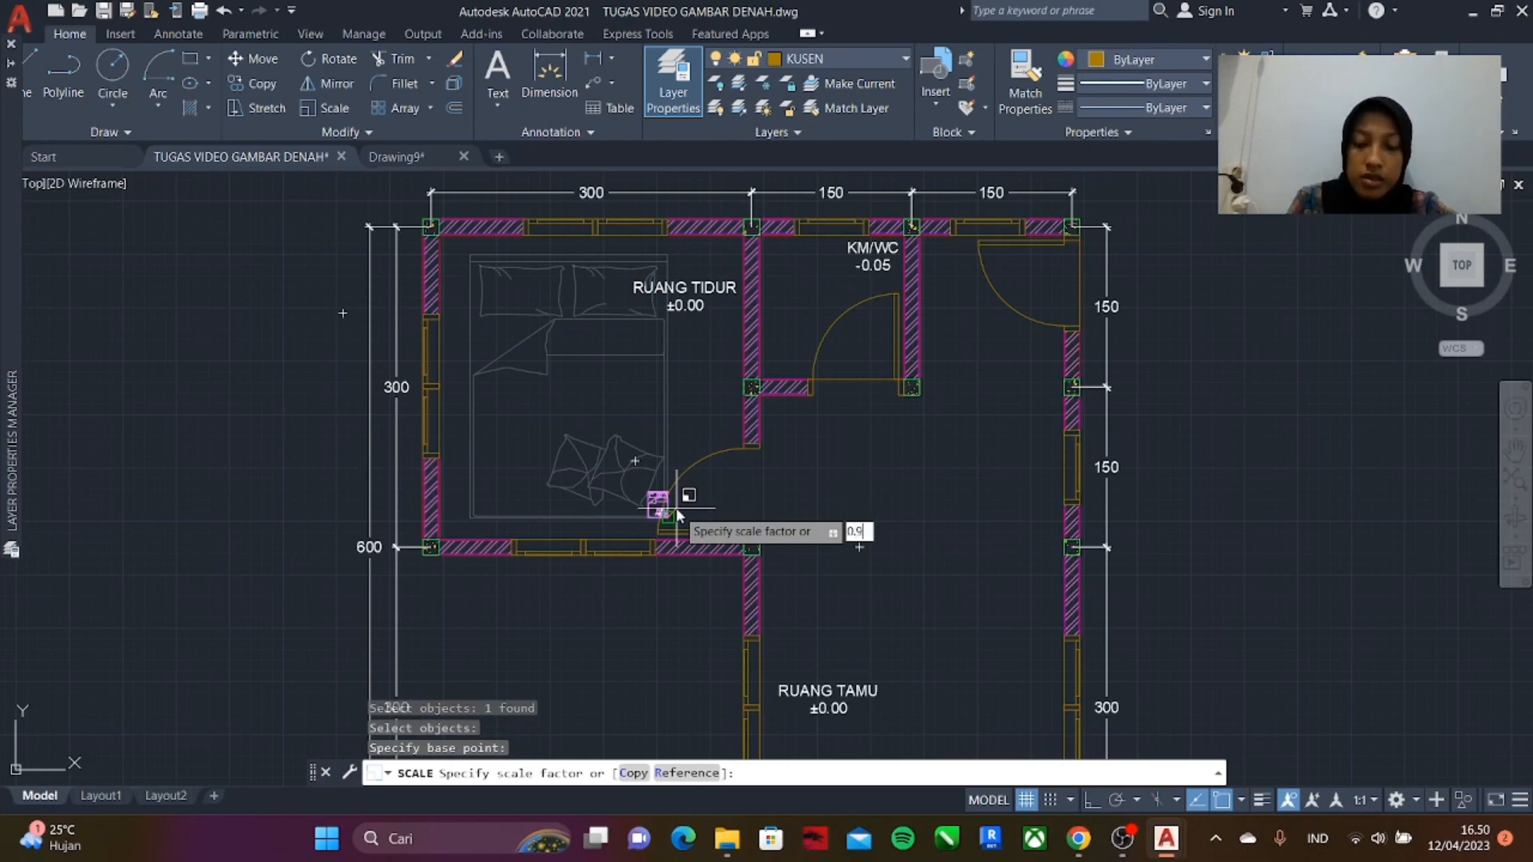
key("Return")
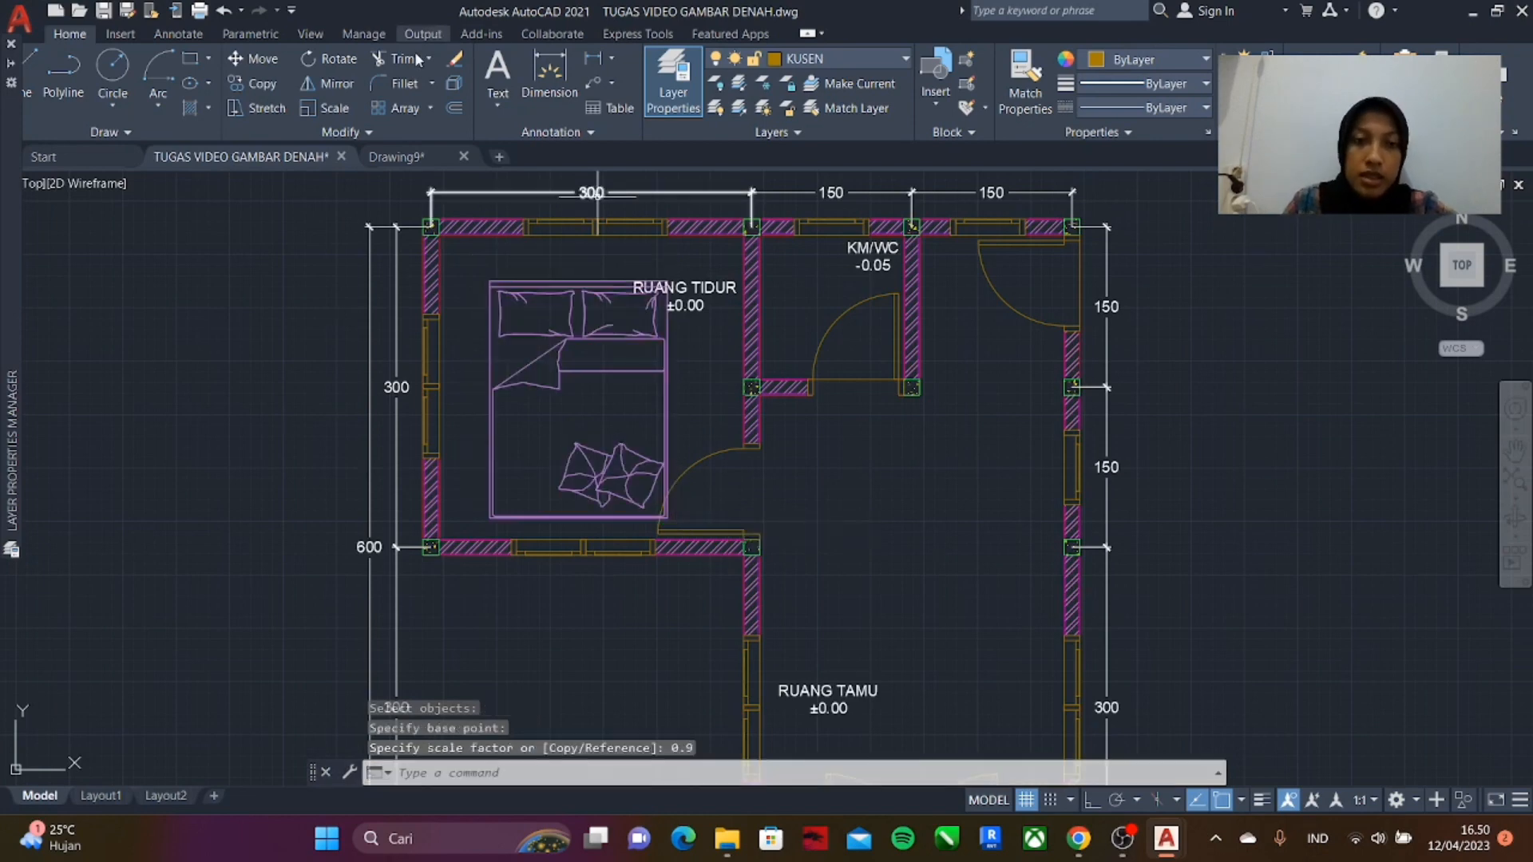
- Move the double bed by its upper-left corner into the bedroom's upper-left inner wall corner
scroll(435, 244, "up", 3)
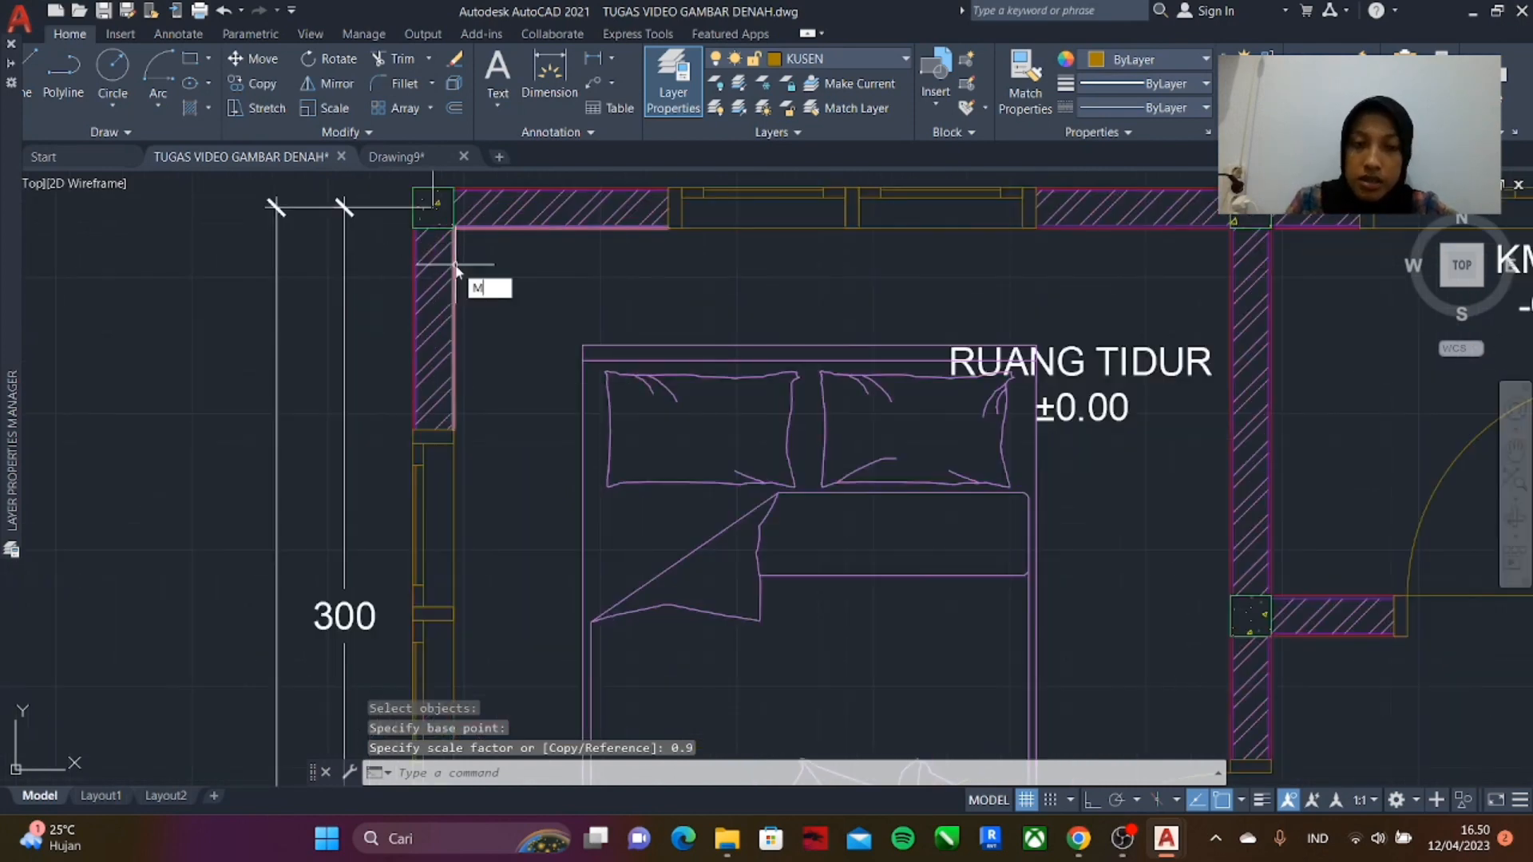
type("M")
key("Return")
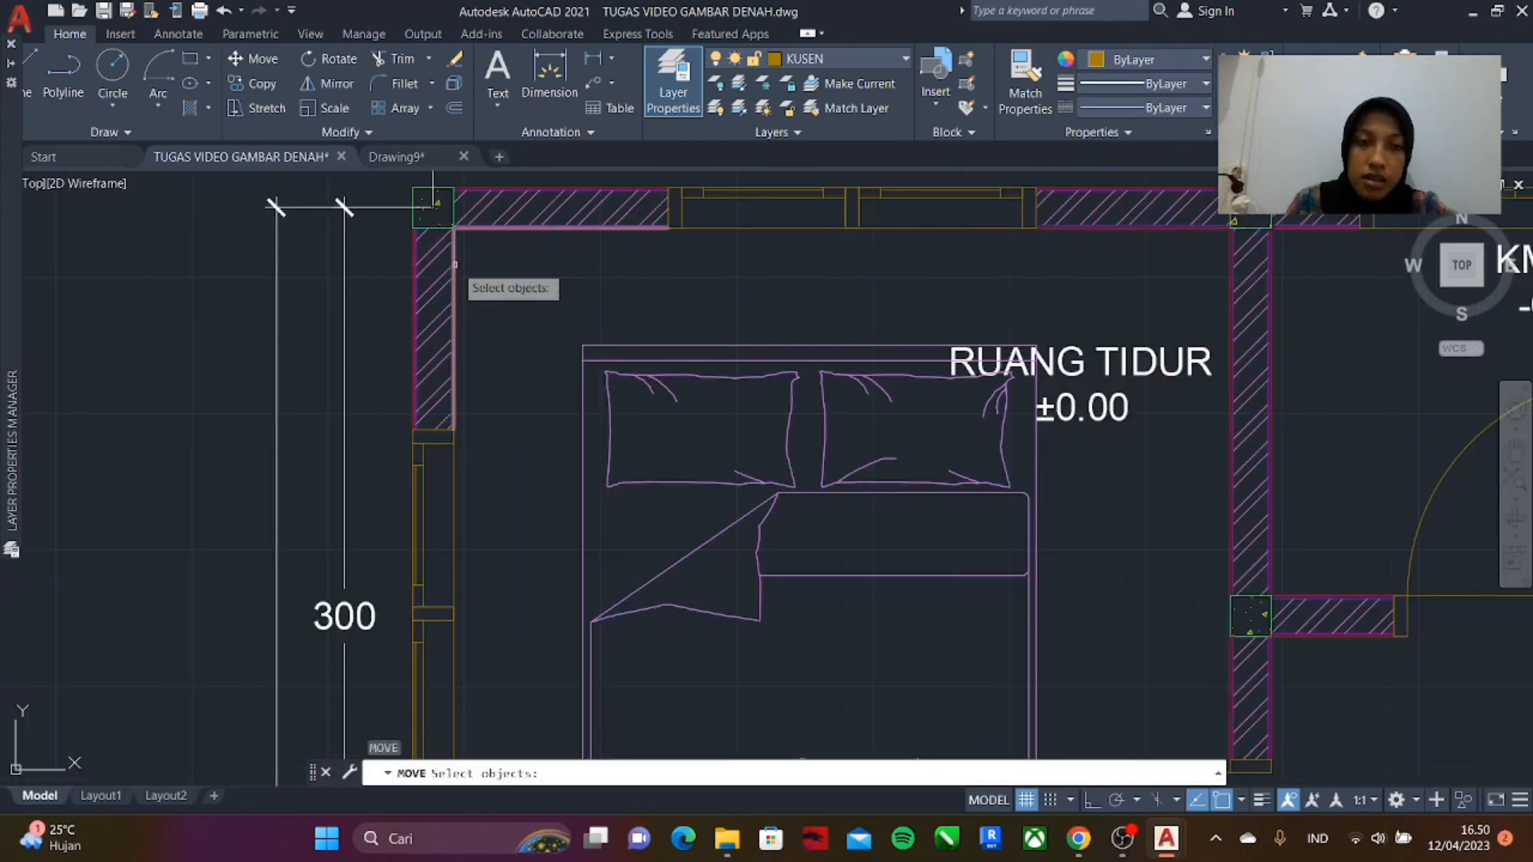
left_click(627, 345)
key("Return")
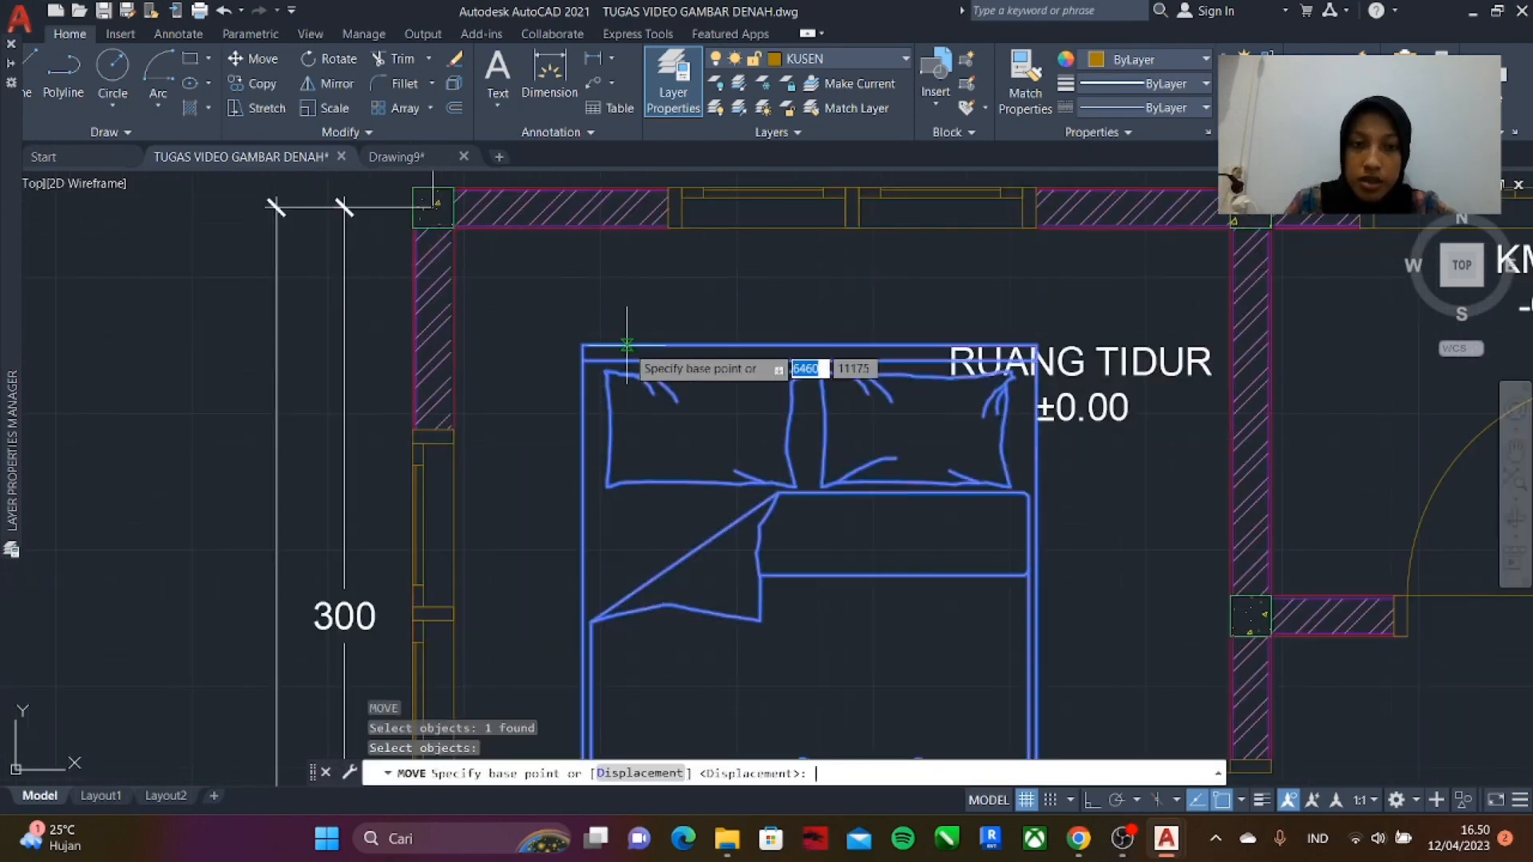
left_click(583, 345)
scroll(468, 213, "up", 5)
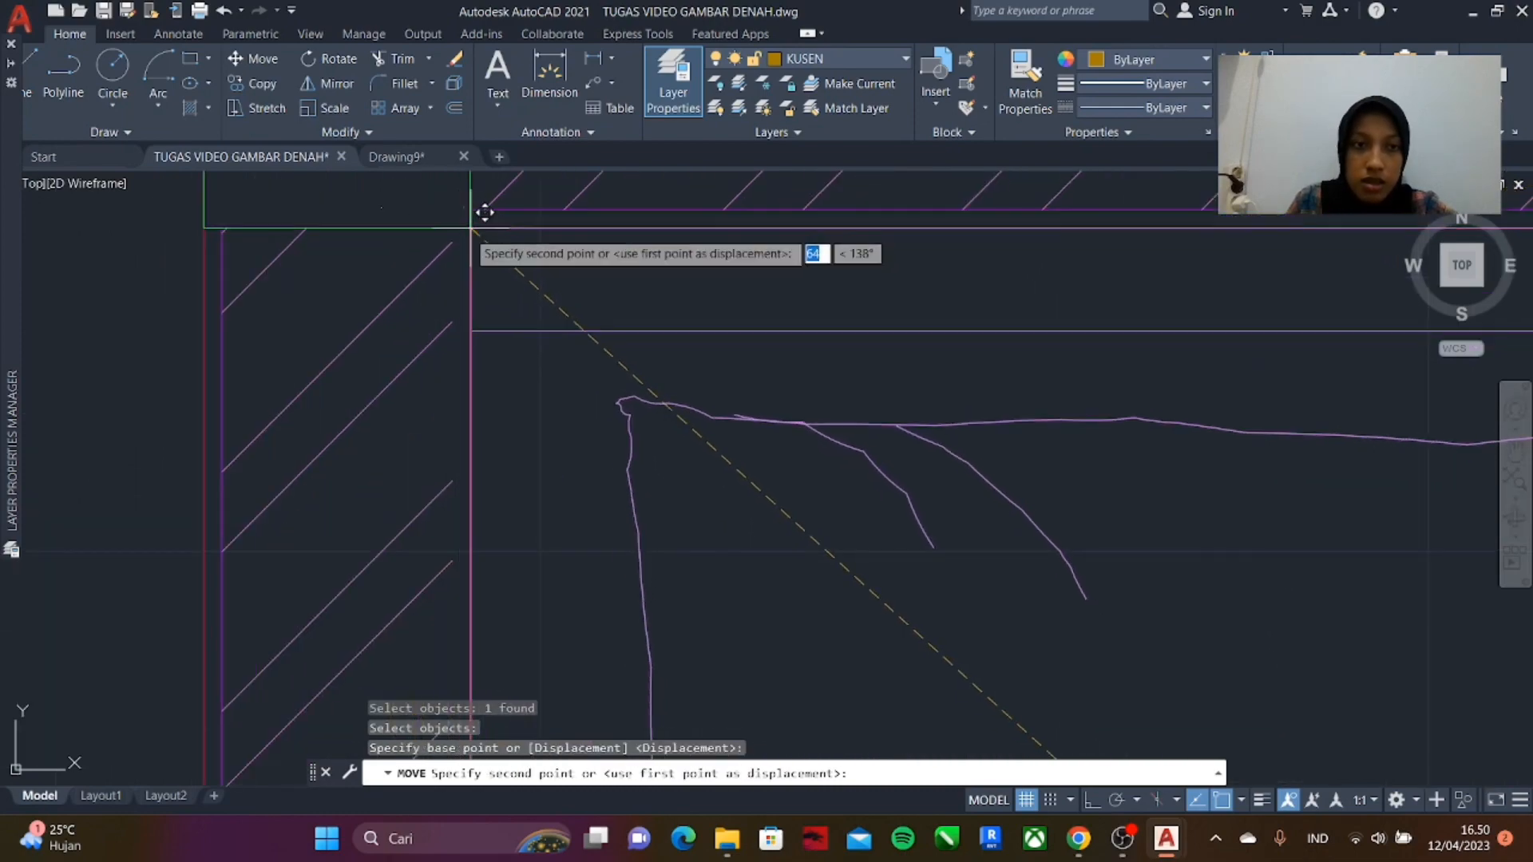
left_click(485, 212)
scroll(495, 308, "down", 5)
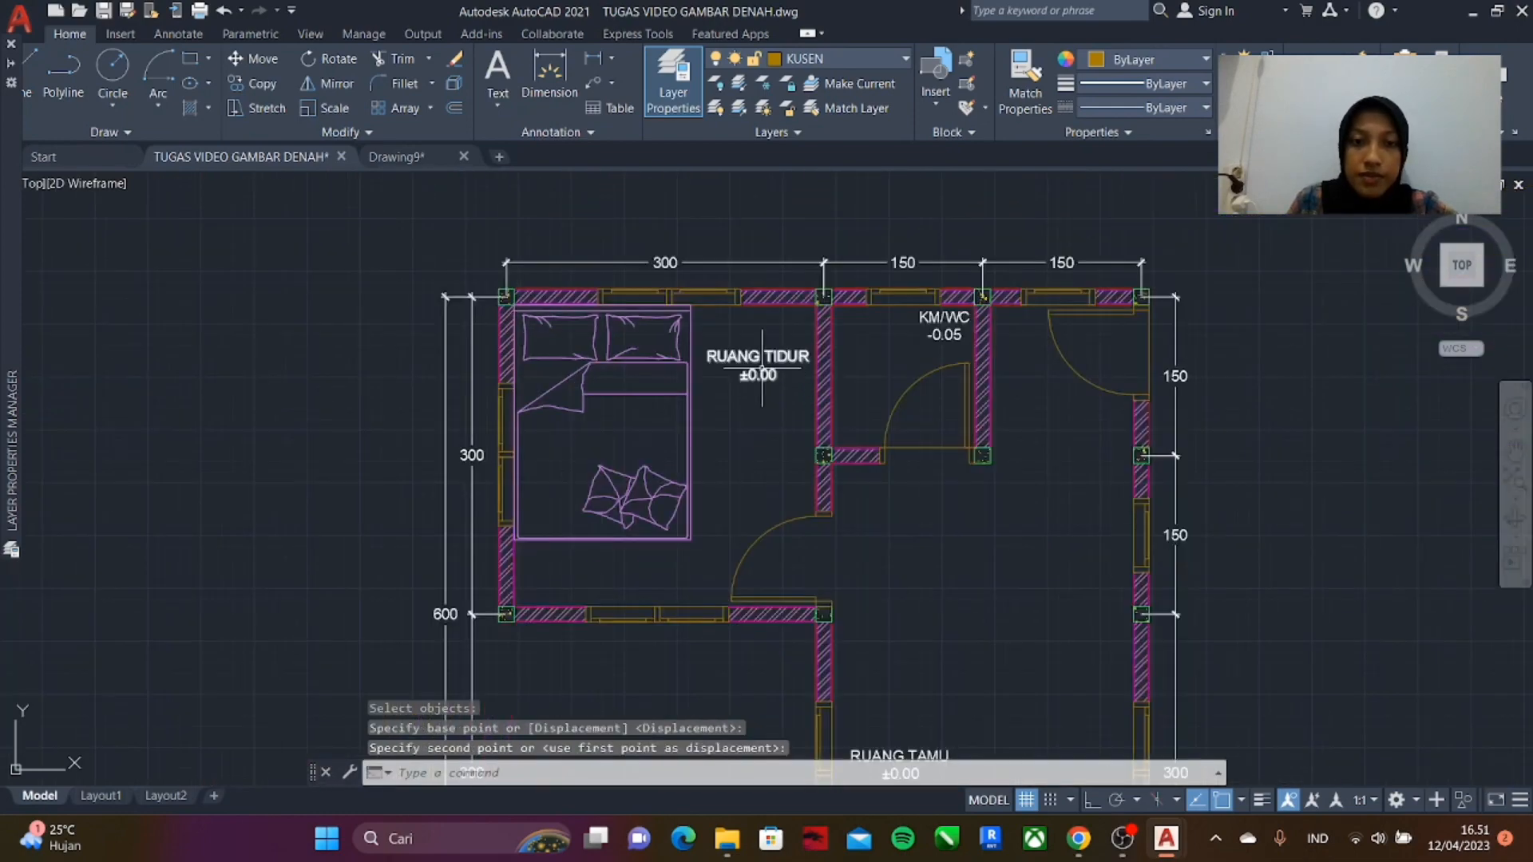
- Create a new layer named FURNITURE with a 0.05 mm lineweight
scroll(762, 367, "down", 3)
scroll(580, 364, "up", 3)
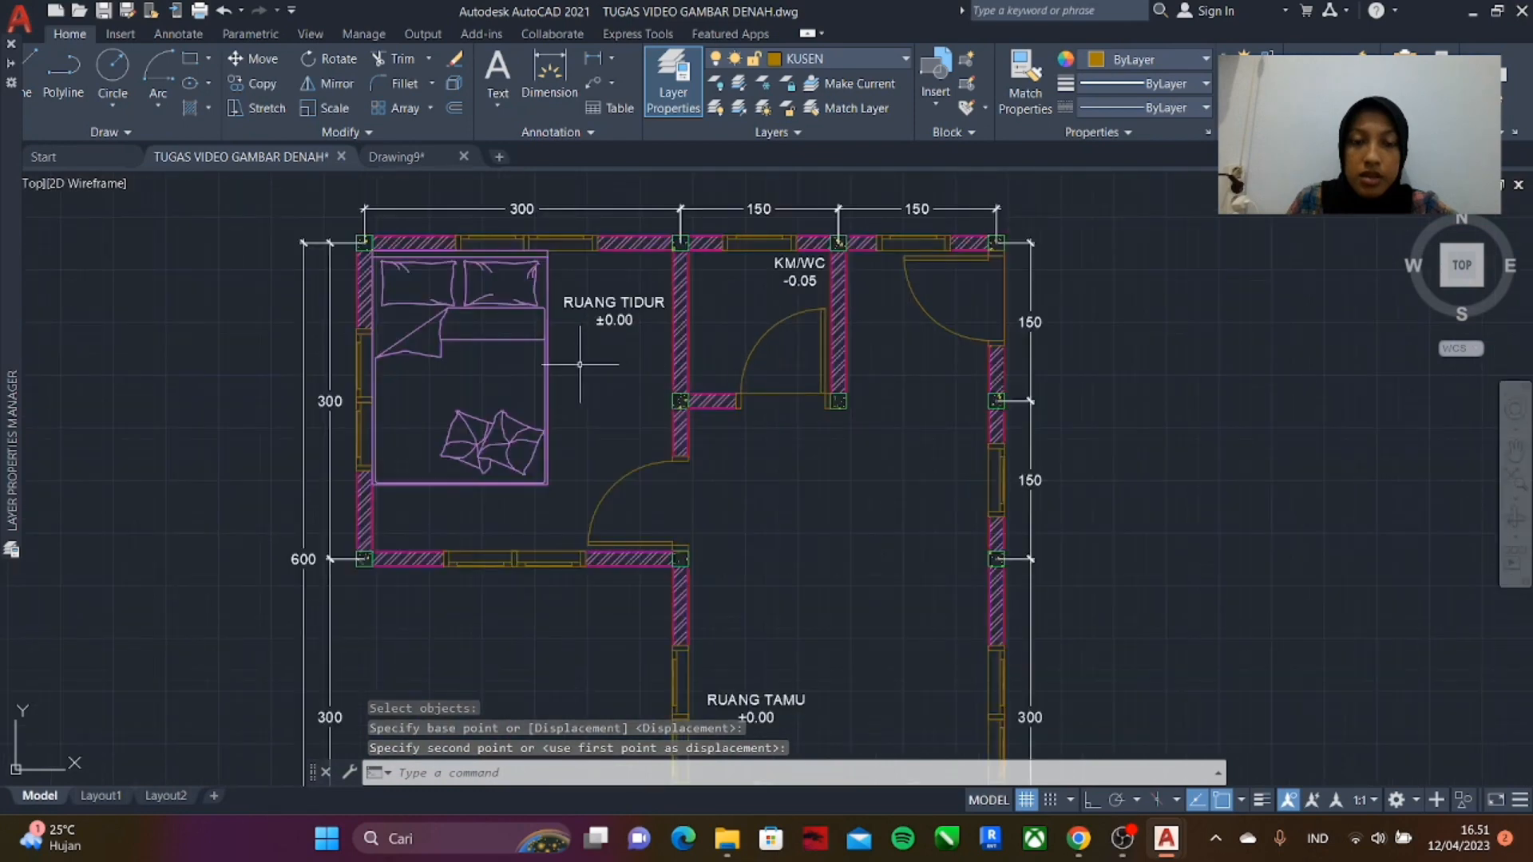
scroll(580, 364, "down", 3)
scroll(507, 319, "up", 6)
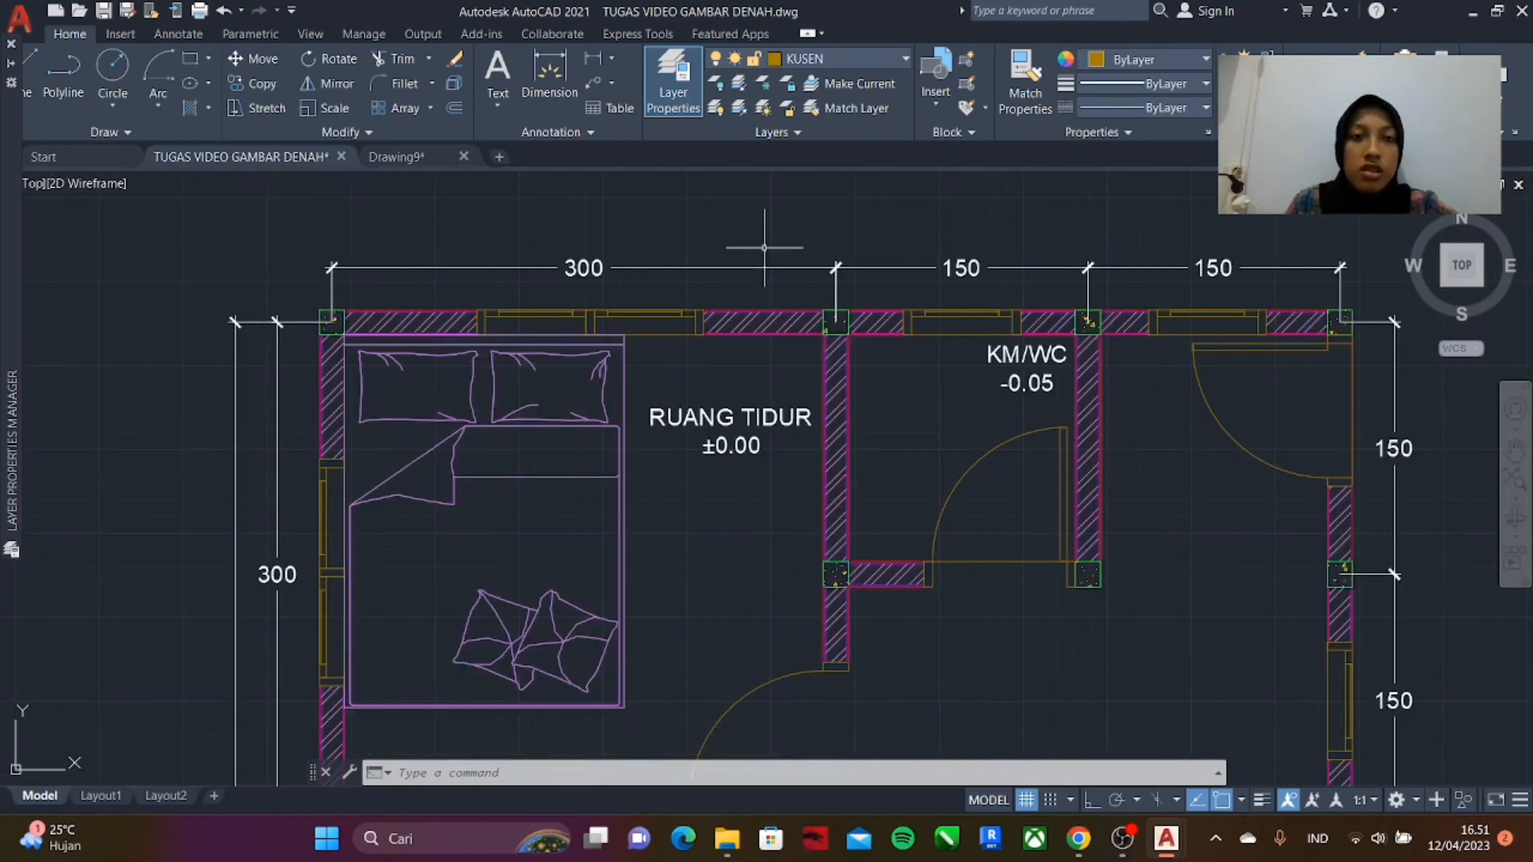
left_click(673, 80)
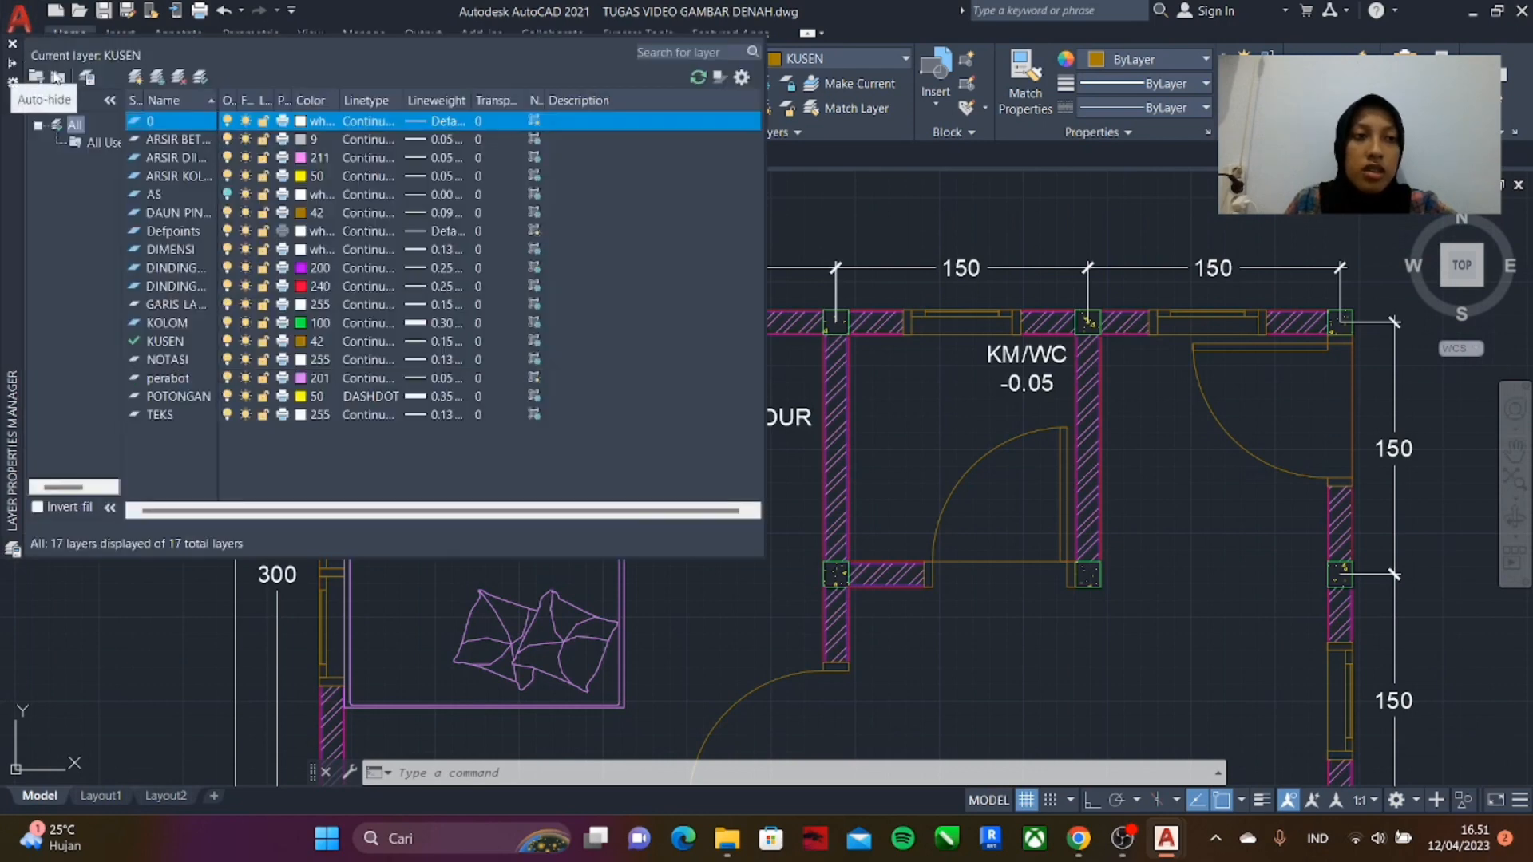
left_click(157, 77)
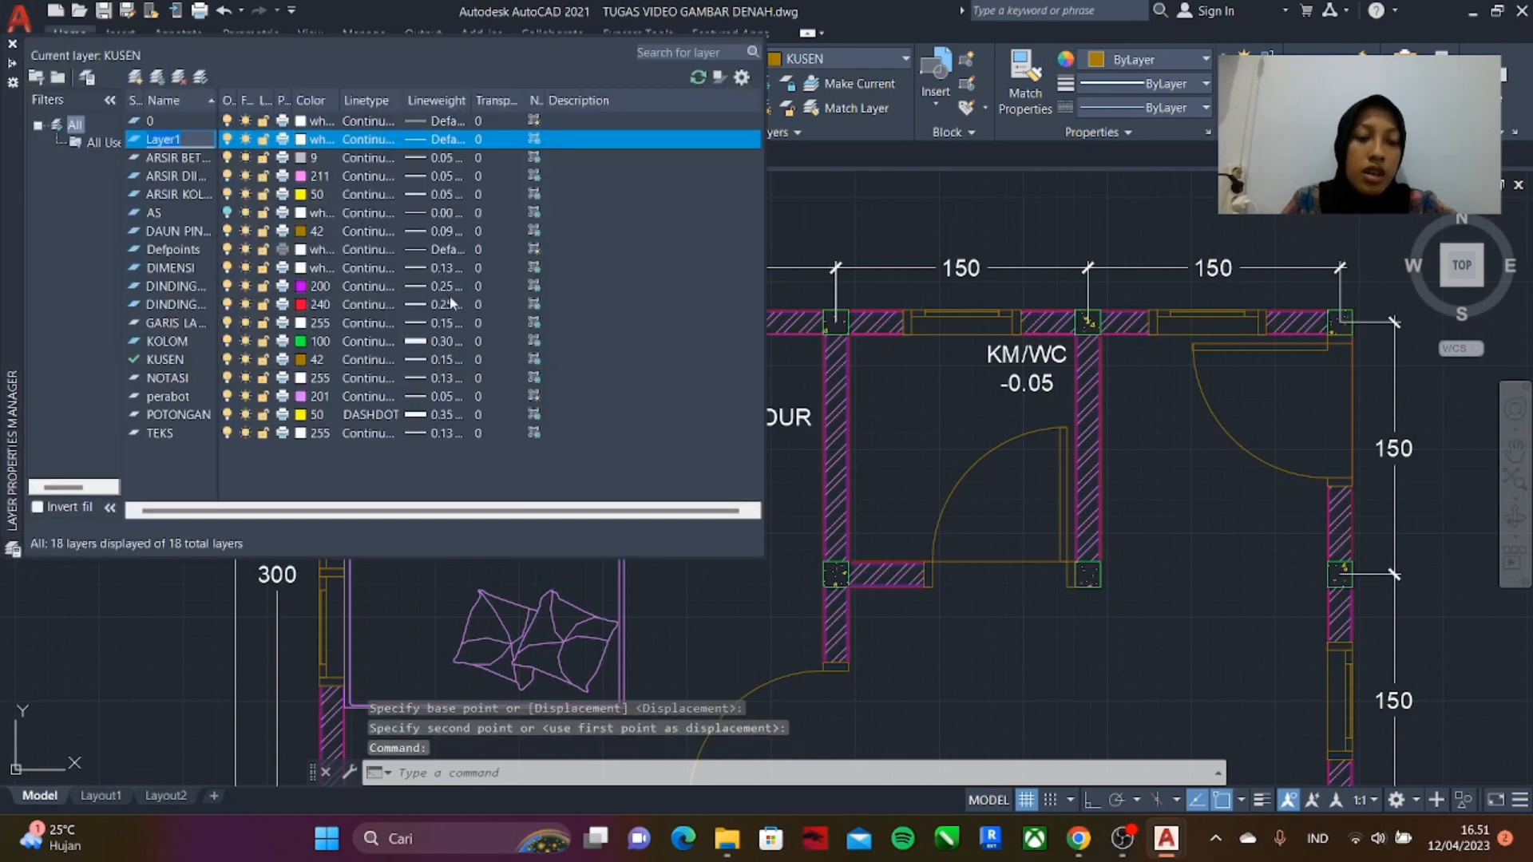
type("FURNITURE")
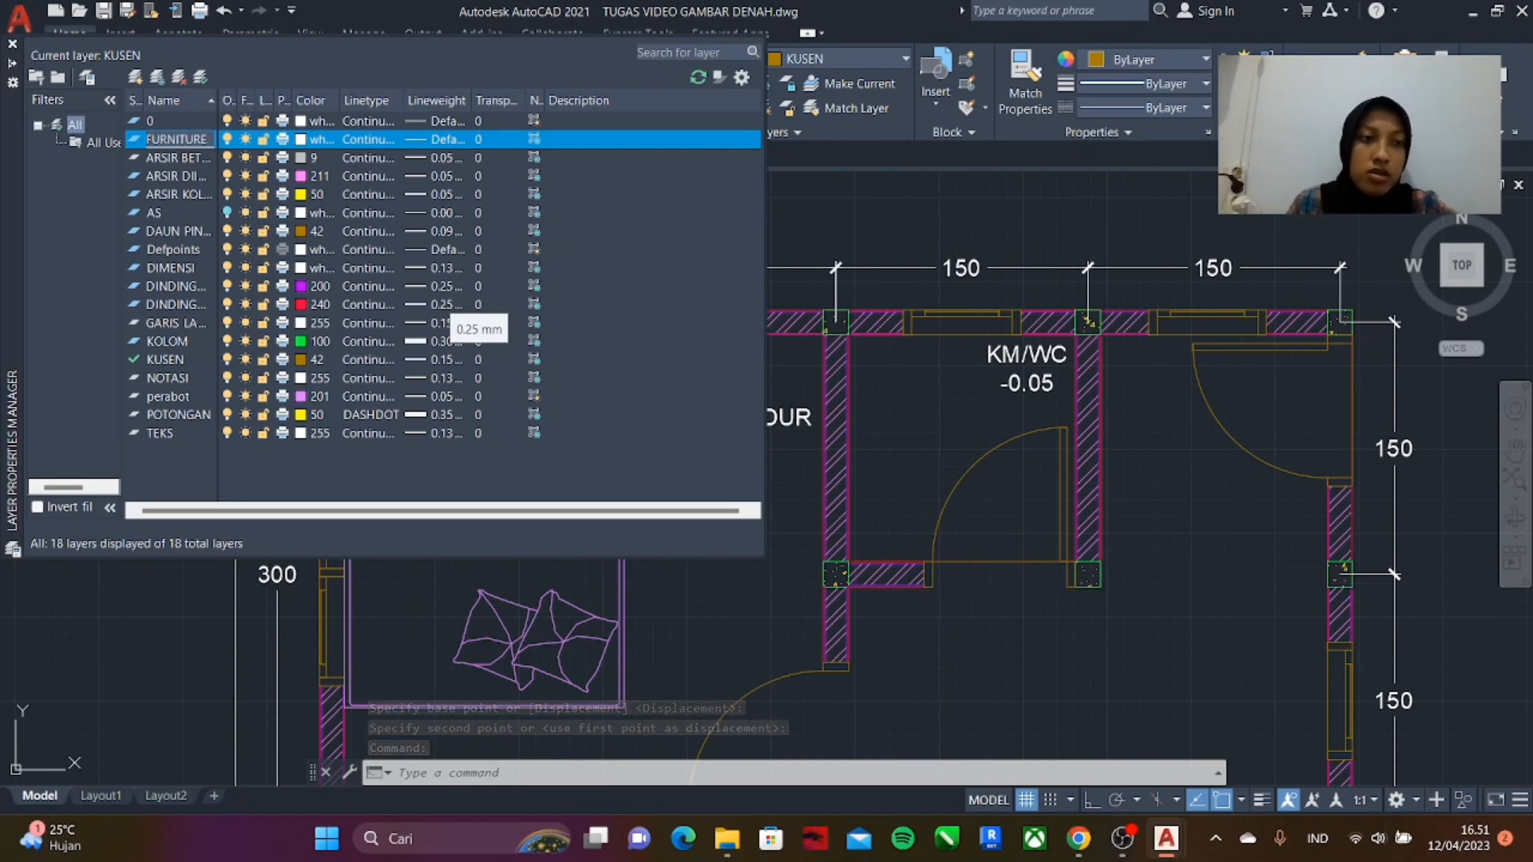
left_click(455, 145)
left_click(738, 344)
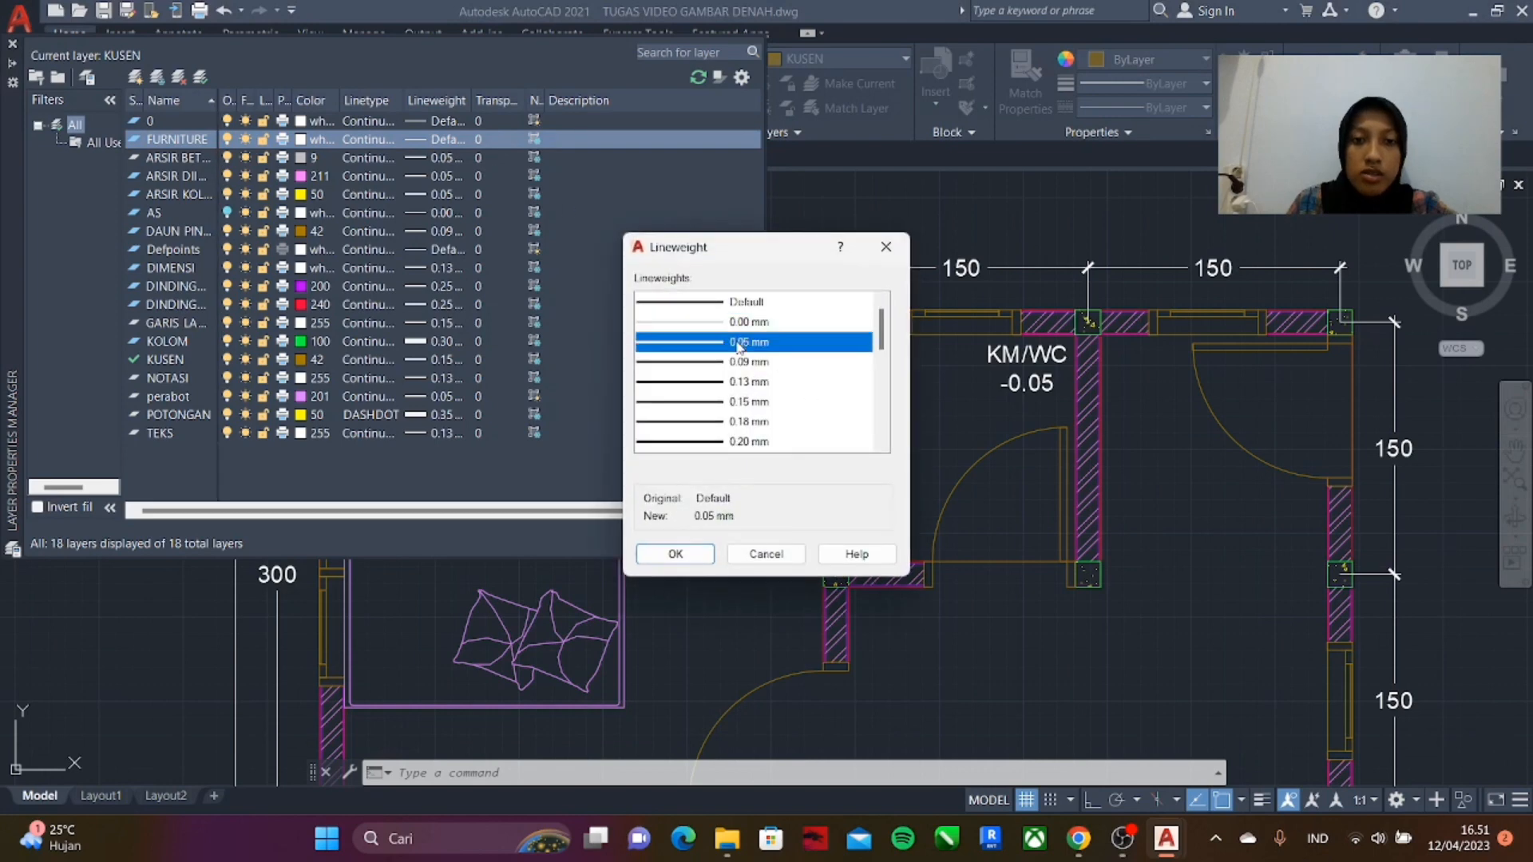
left_click(676, 553)
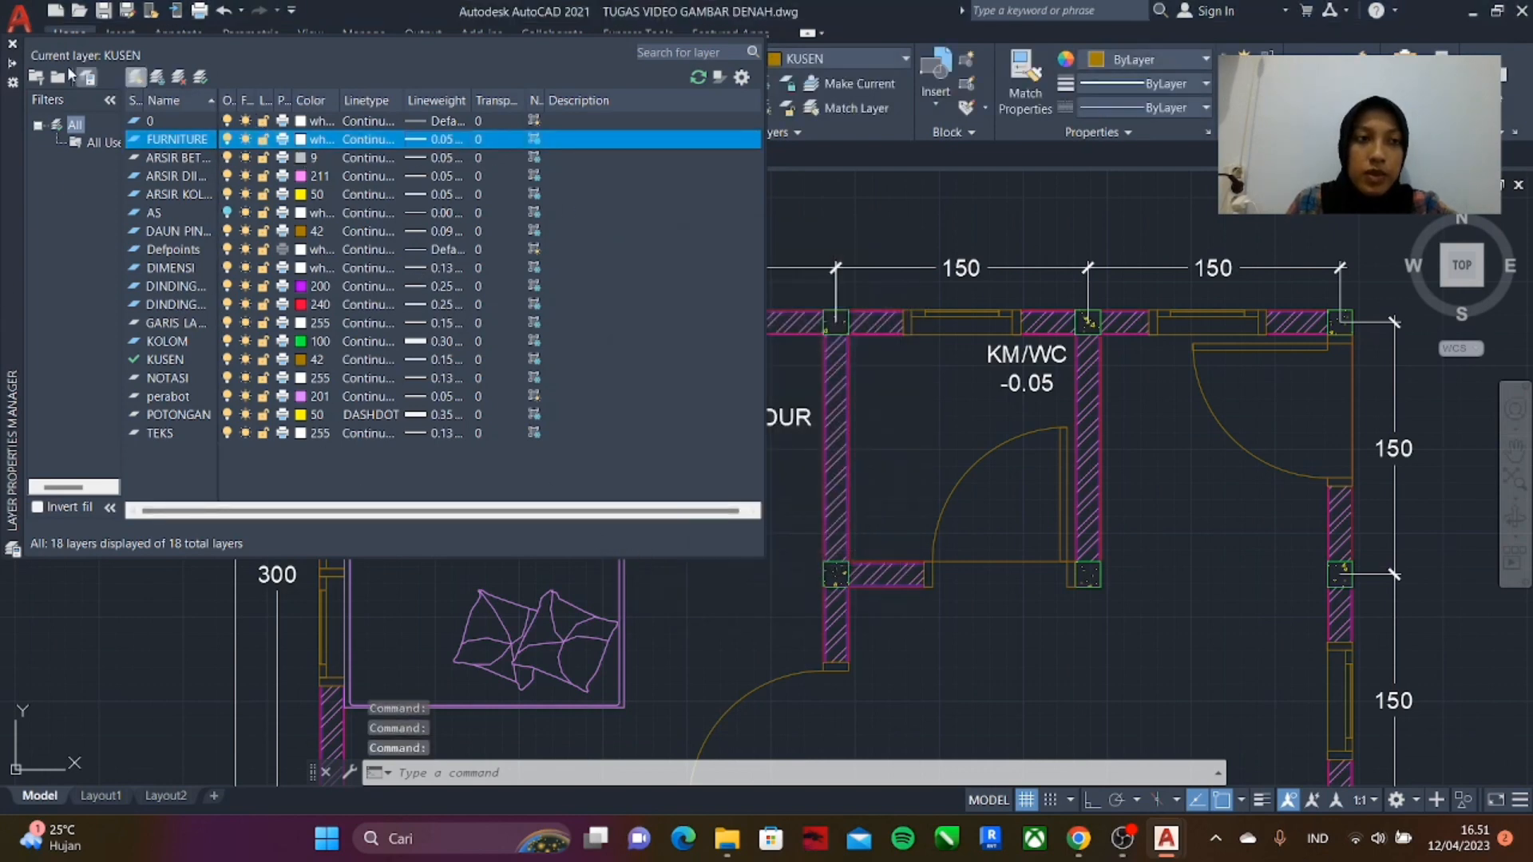
left_click(845, 227)
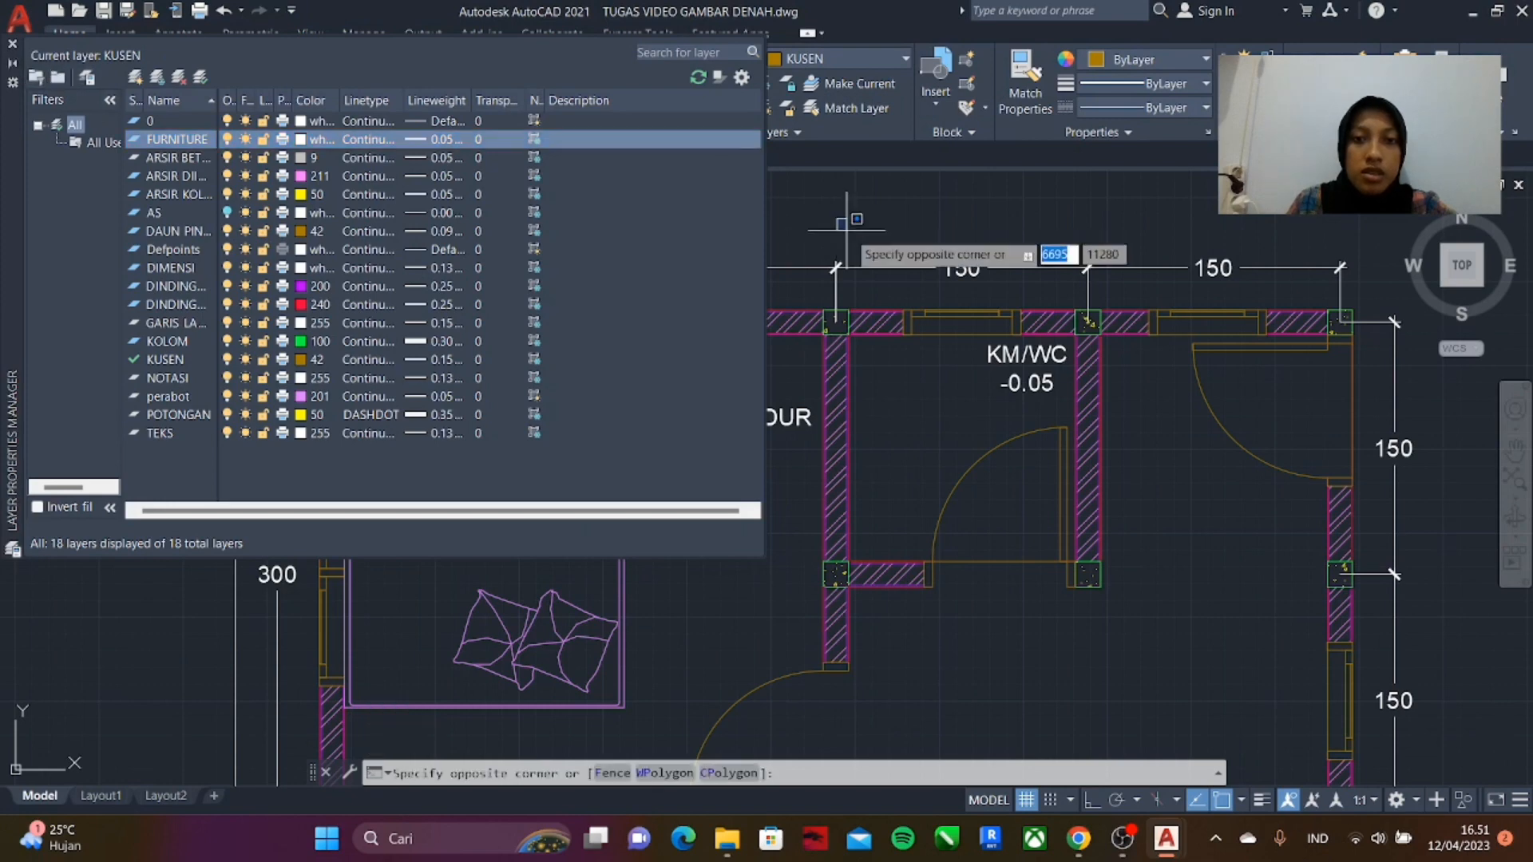
key("Escape")
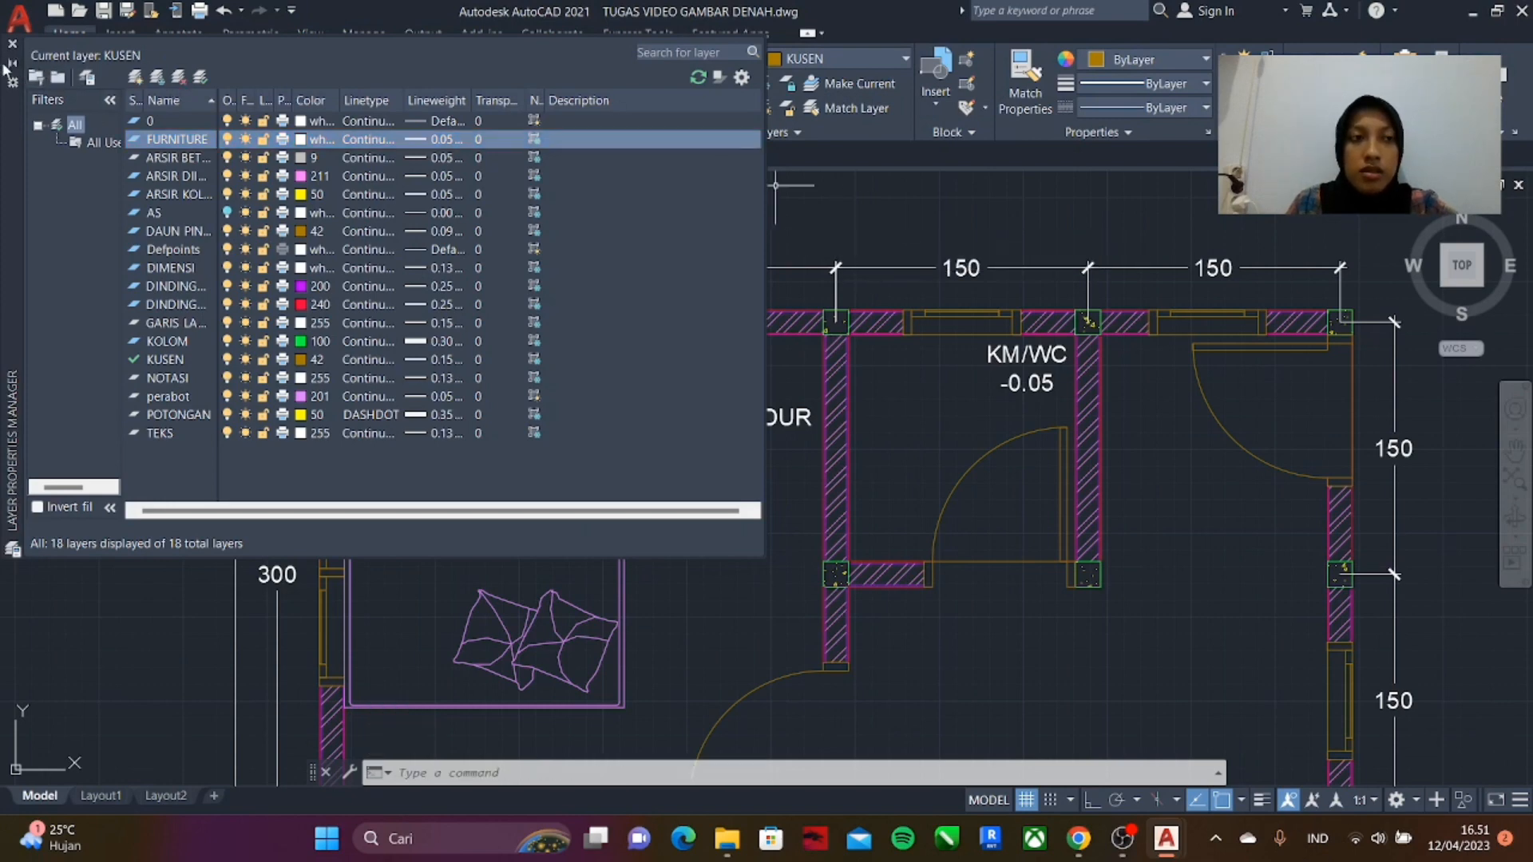
- Assign the double bed in the bedroom to the FURNITURE layer
left_click(450, 471)
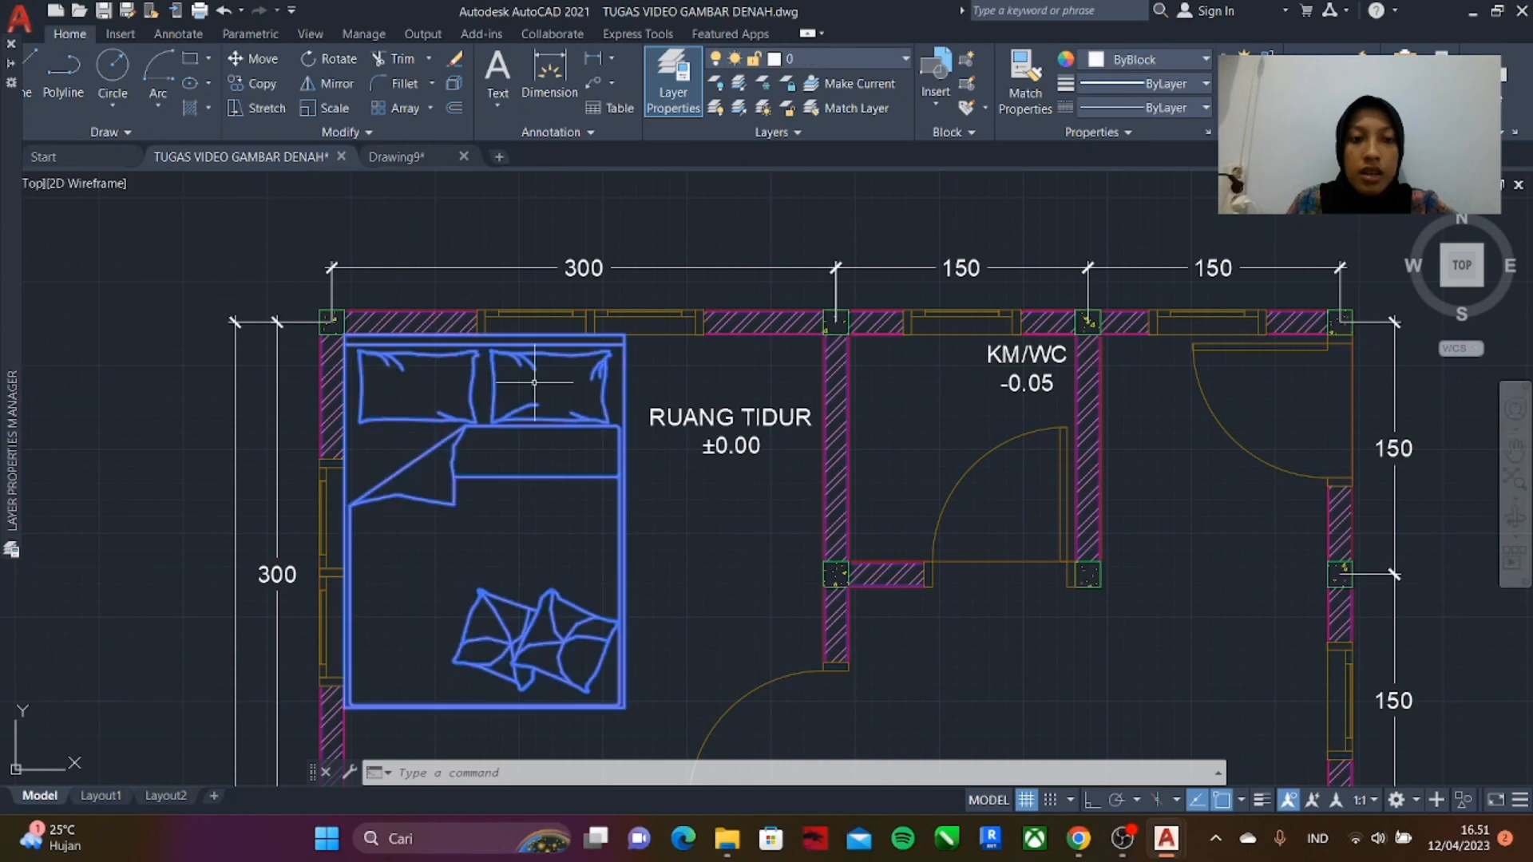
left_click(838, 58)
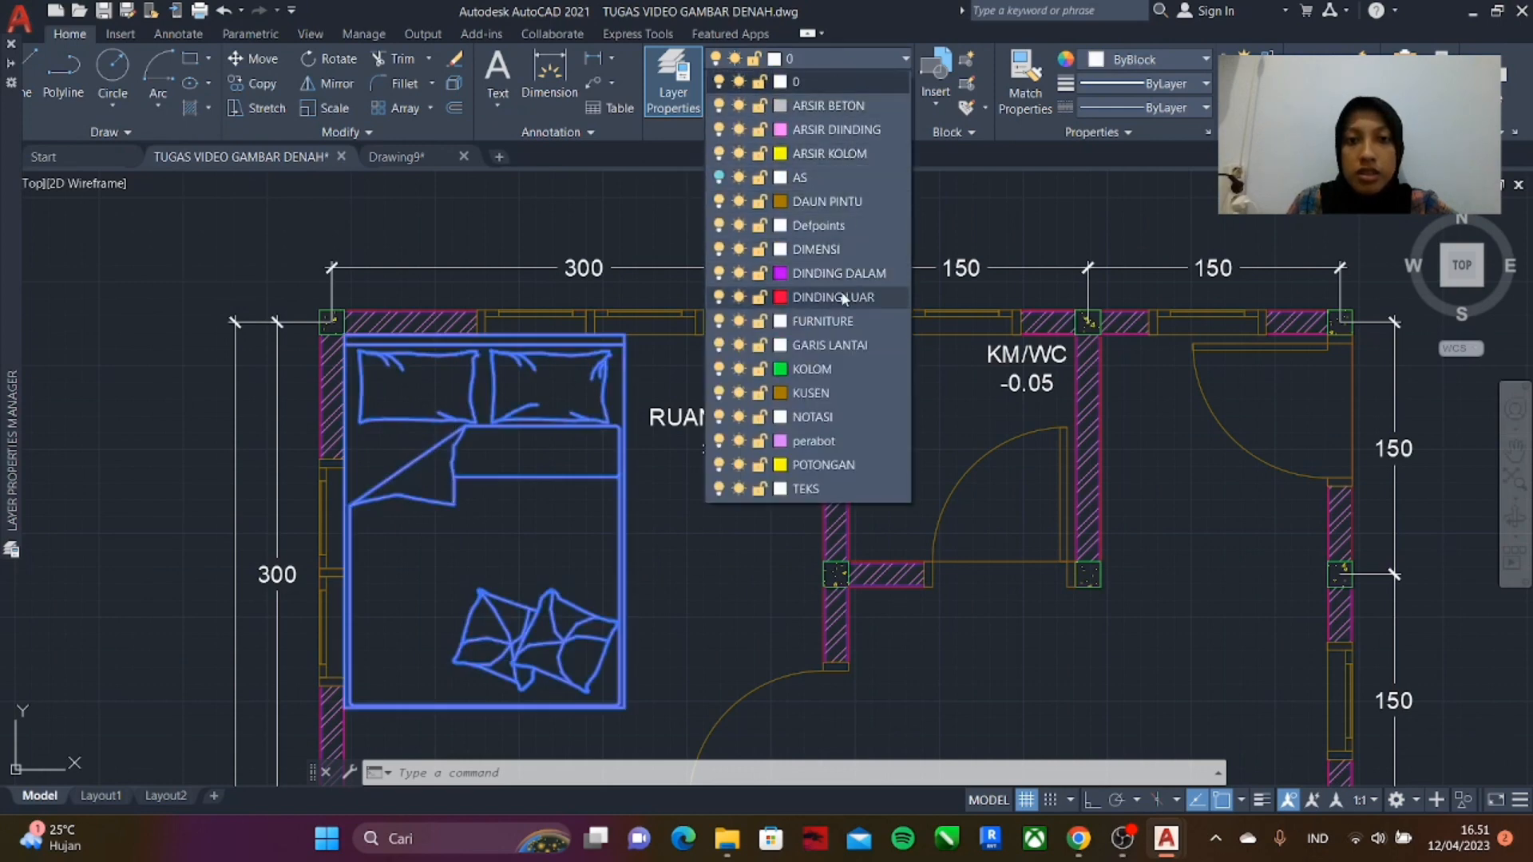
left_click(824, 321)
key("Escape")
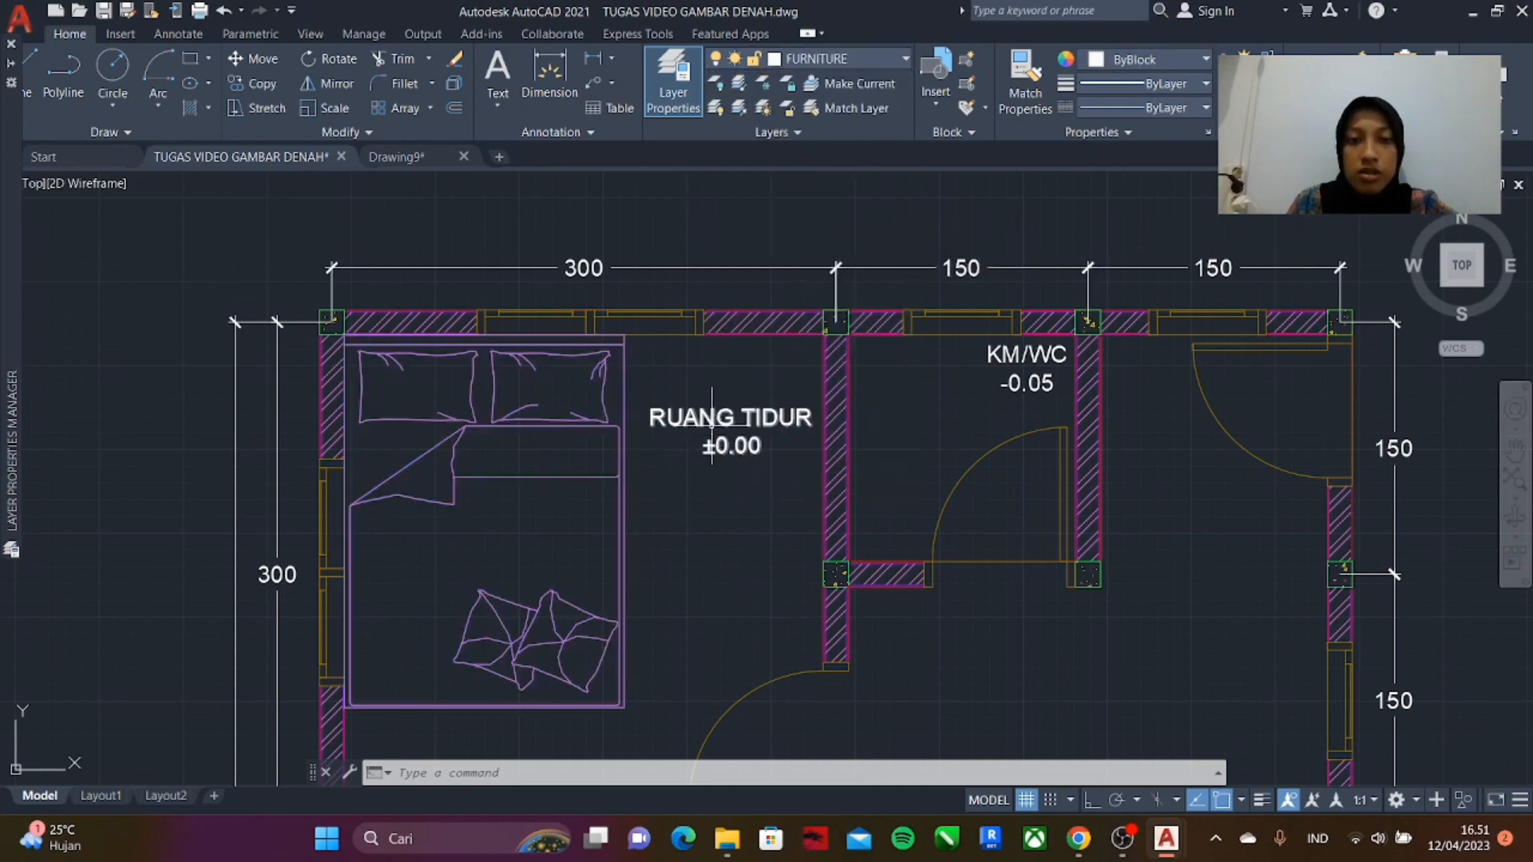
- Select the RUANG TIDUR, KM/WC and RUANG TAMU labels and create a layer named NAMA RUANG, making it current
scroll(712, 426, "down", 4)
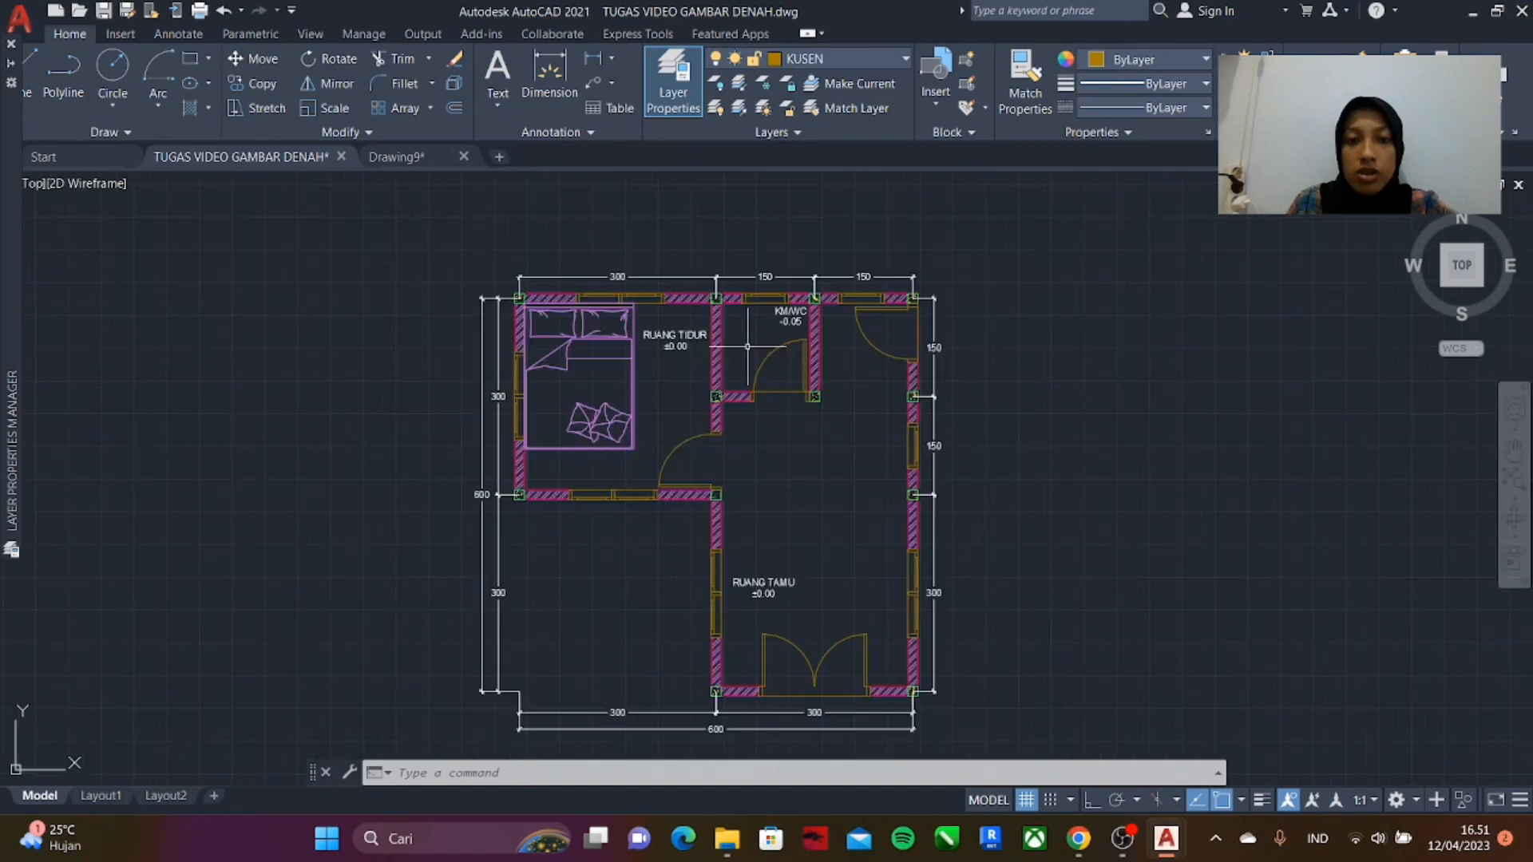
left_click(675, 339)
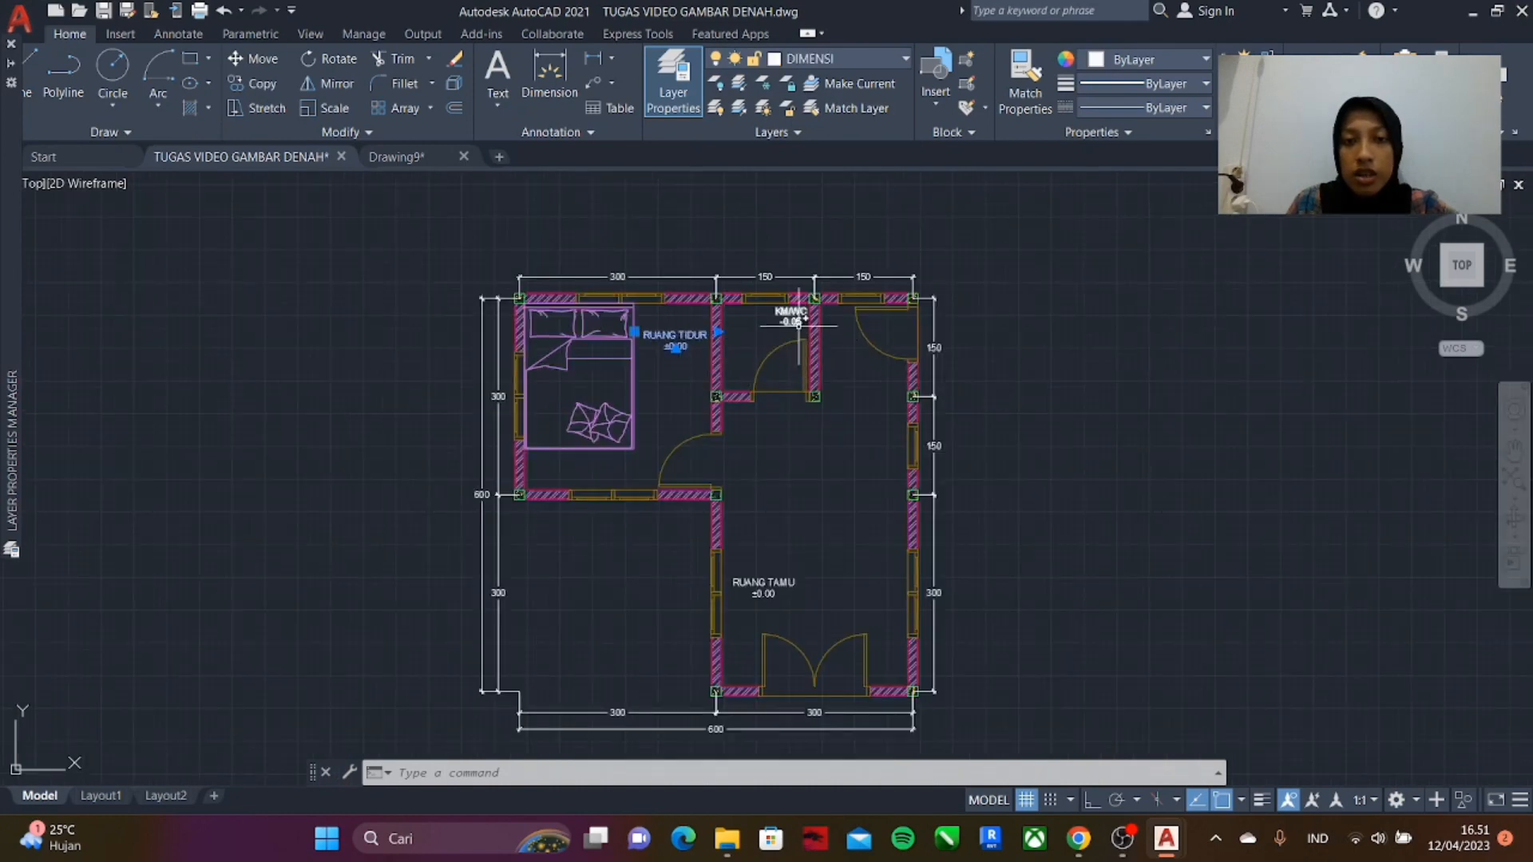
left_click(789, 580)
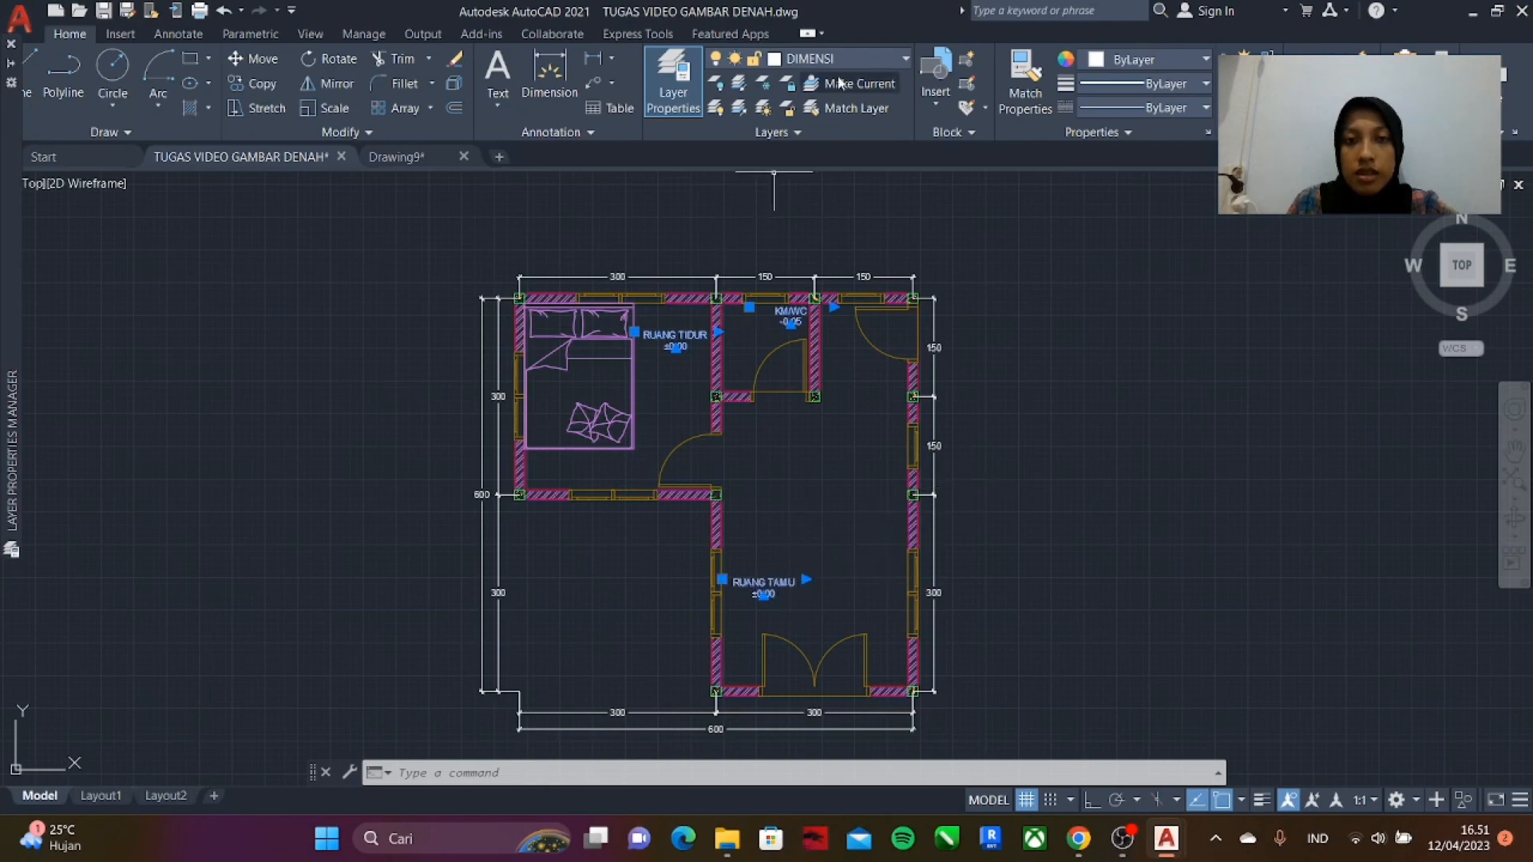
scroll(736, 396, "up", 4)
scroll(542, 372, "down", 4)
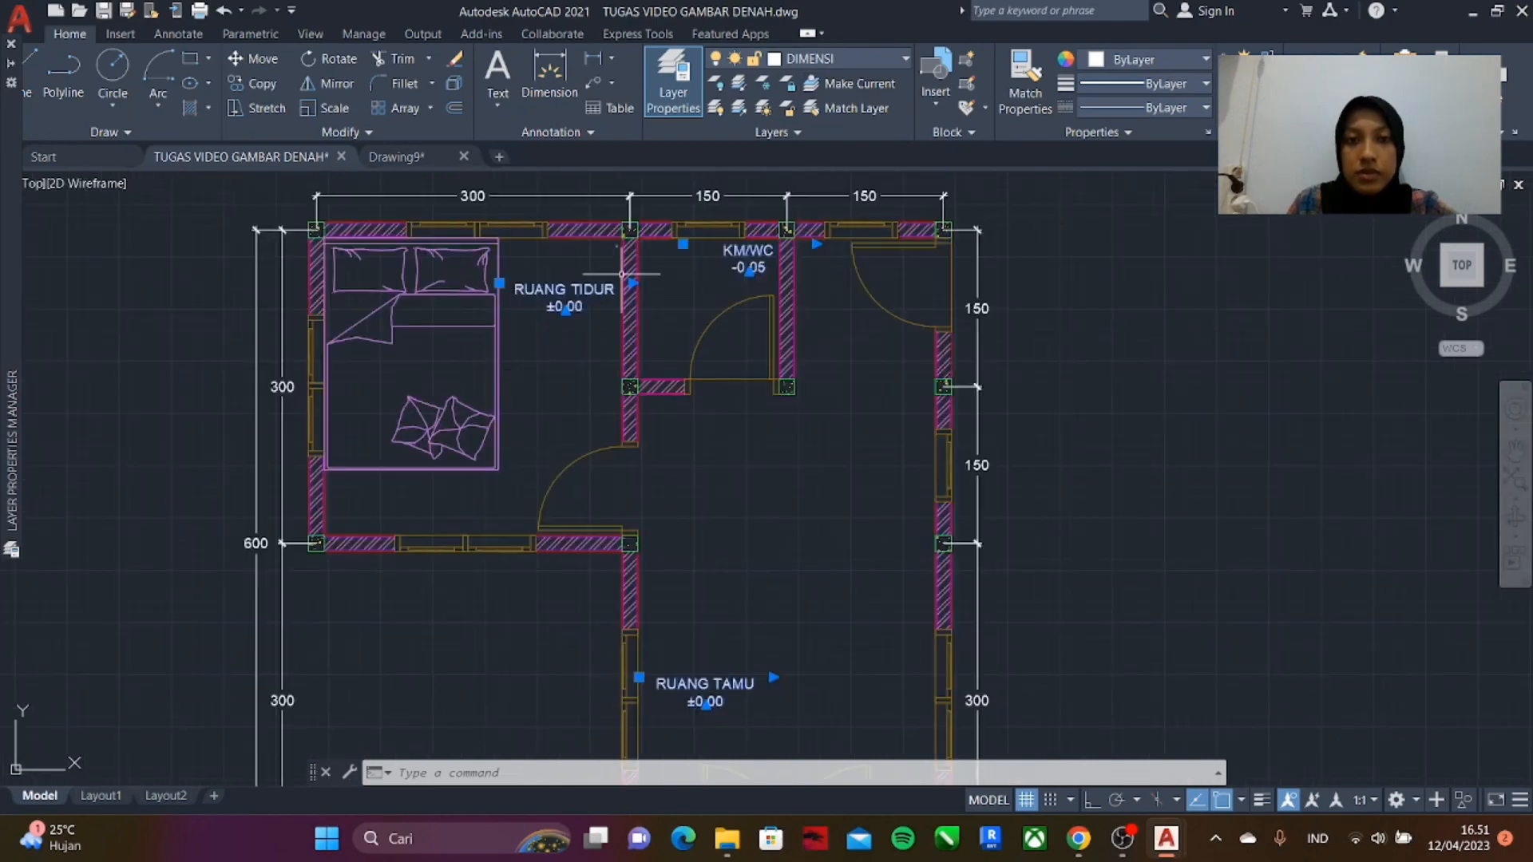
mouse_move(7, 68)
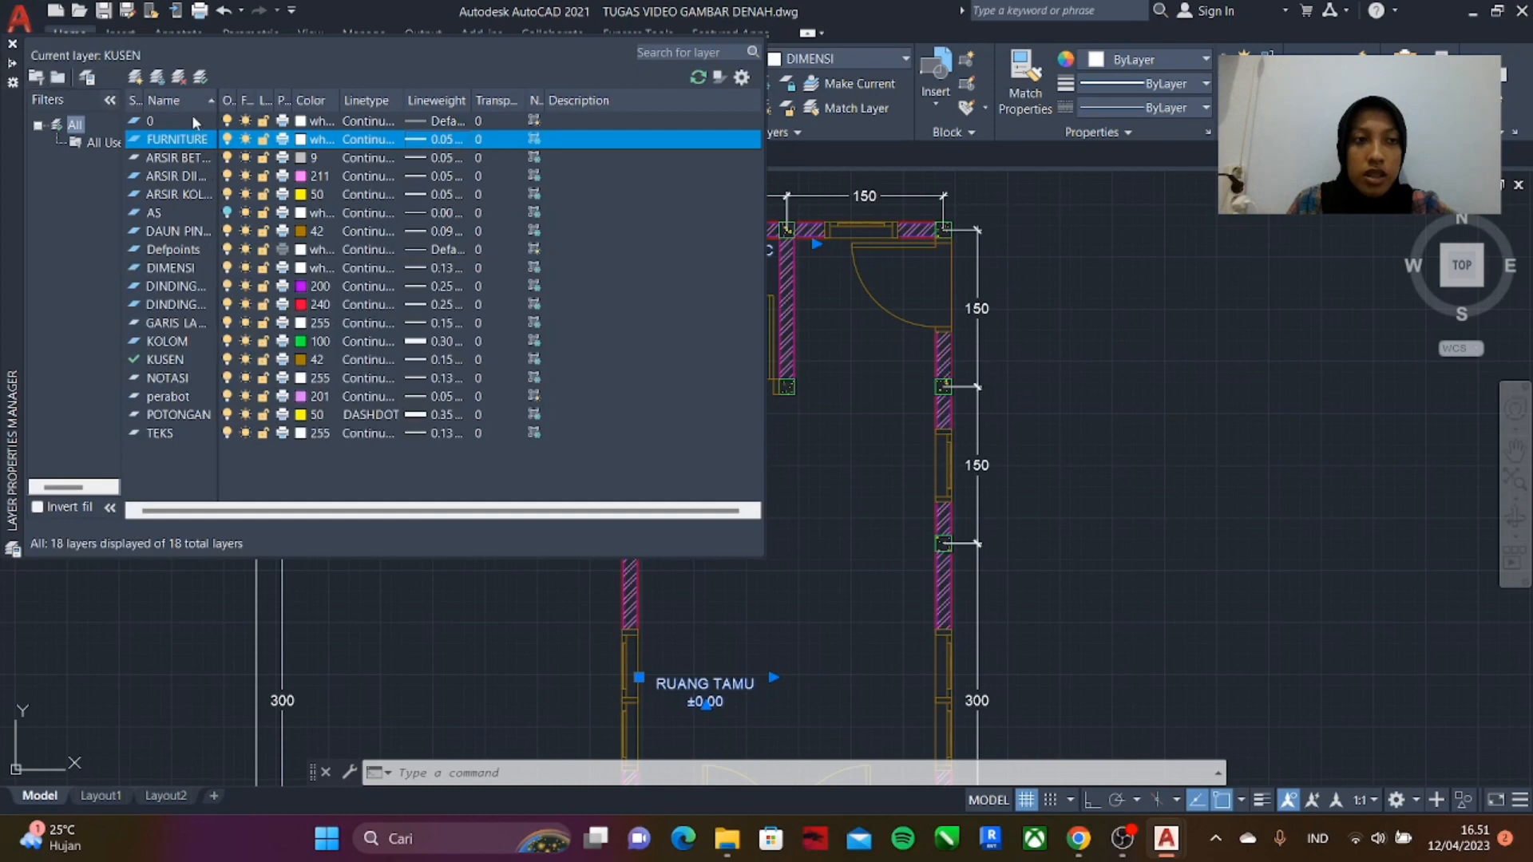
left_click(159, 80)
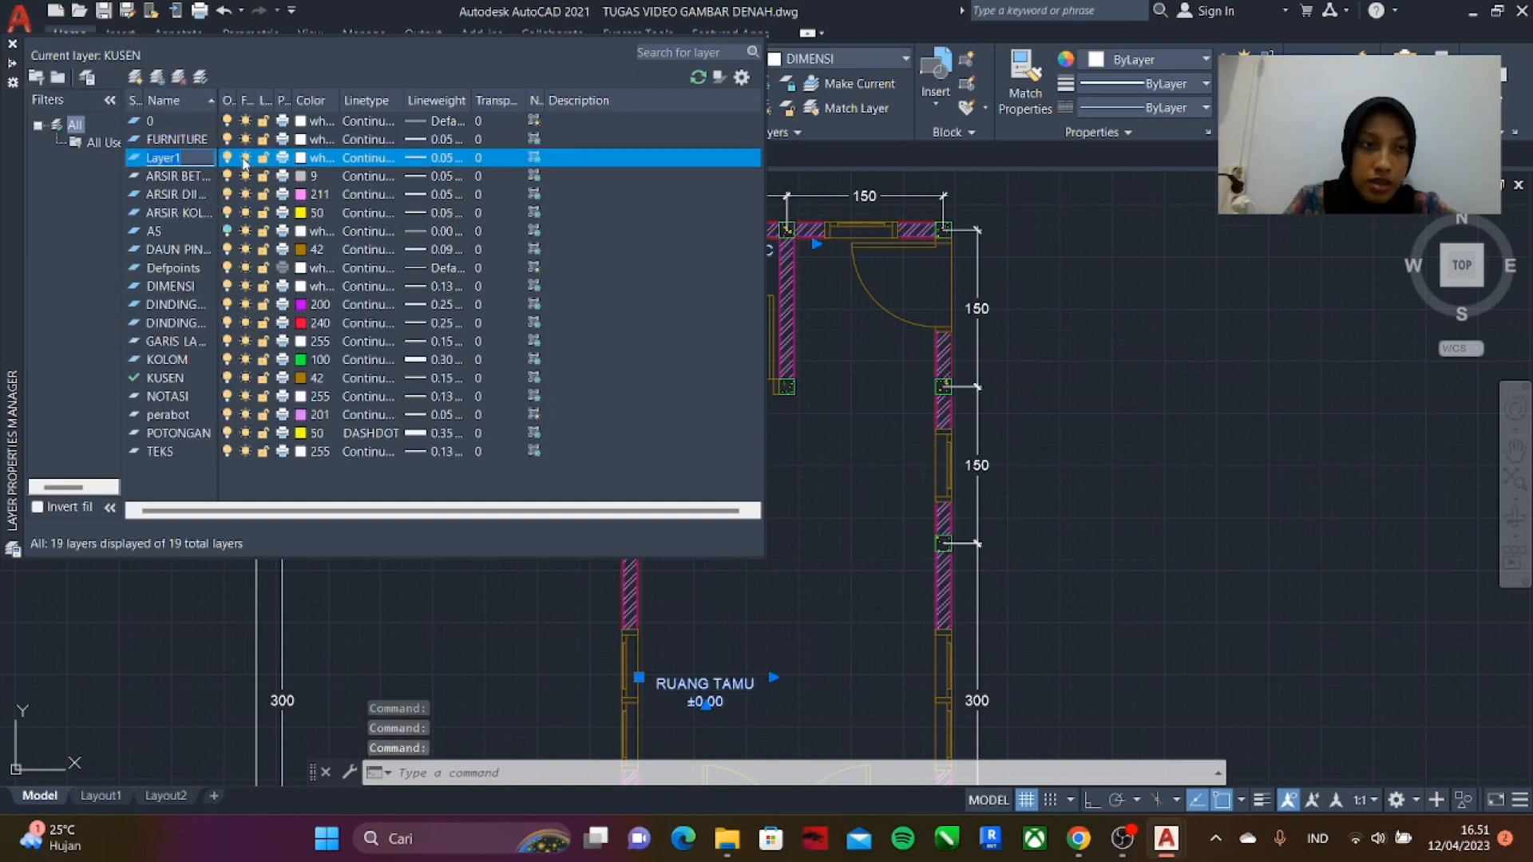
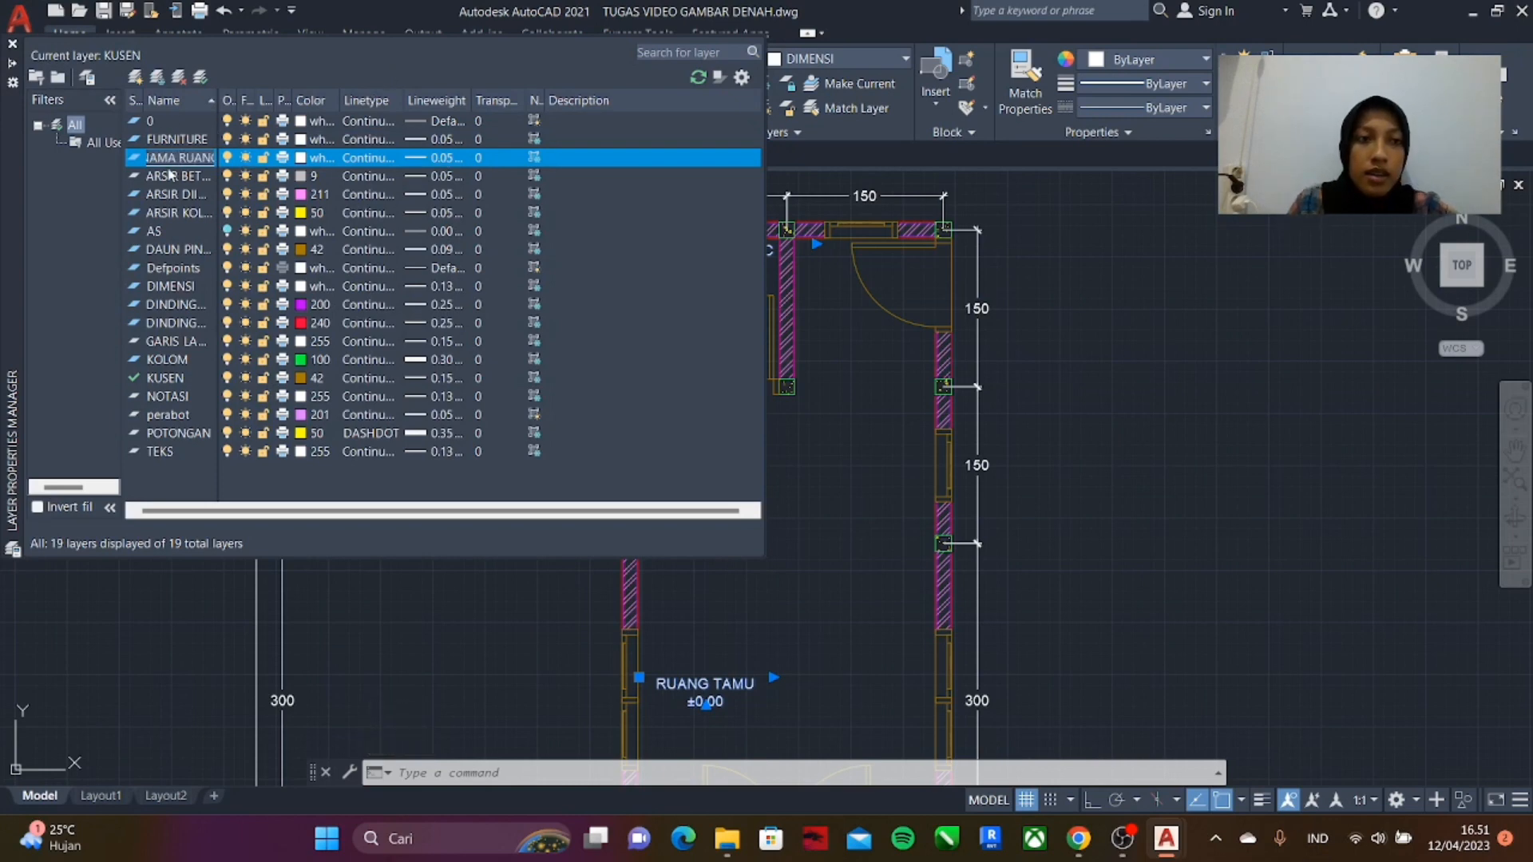
left_click(201, 77)
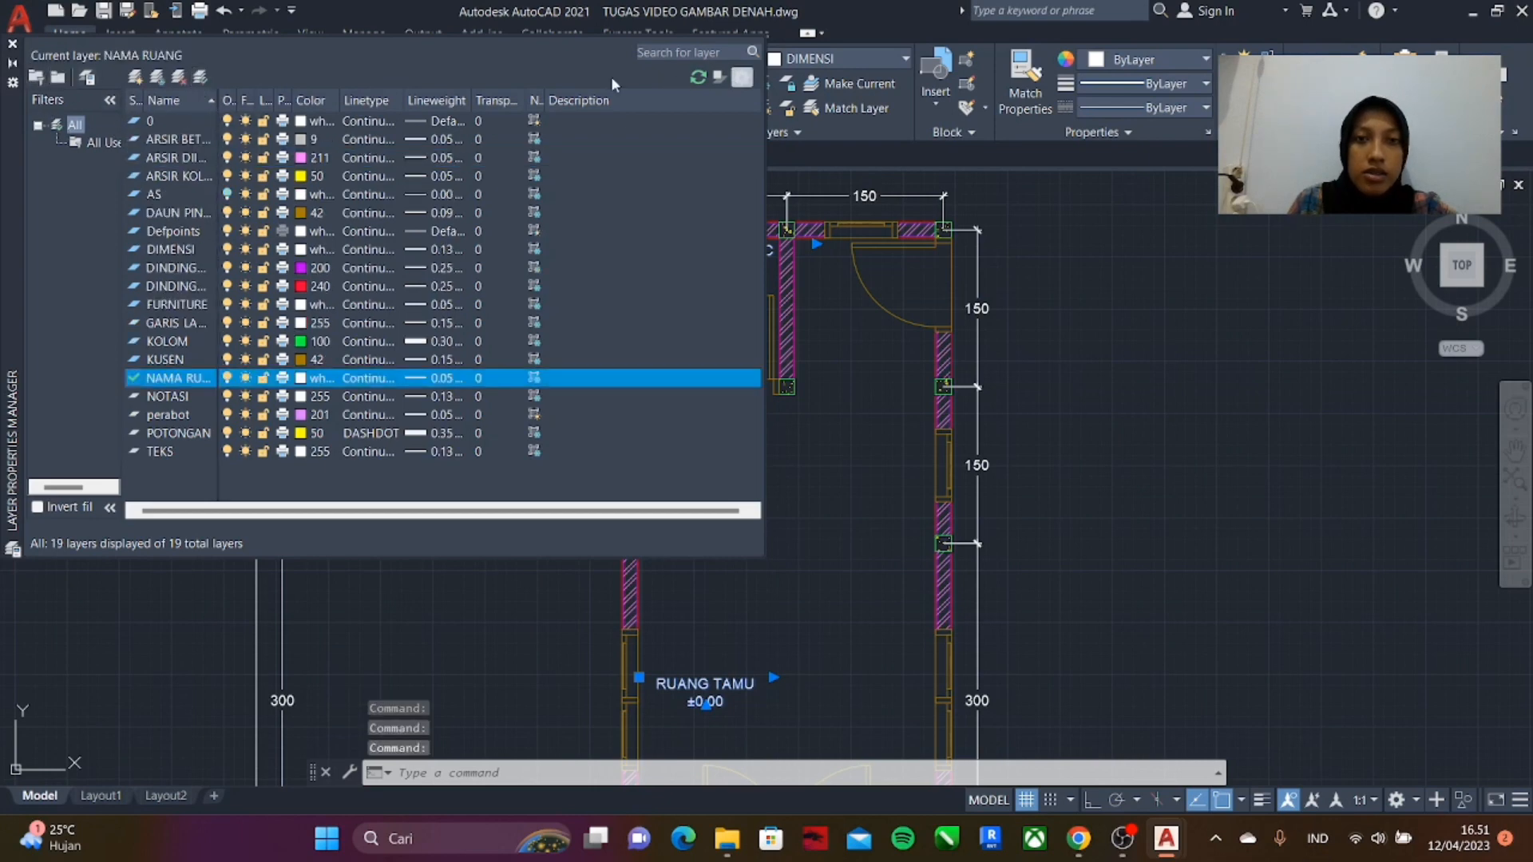
left_click(12, 44)
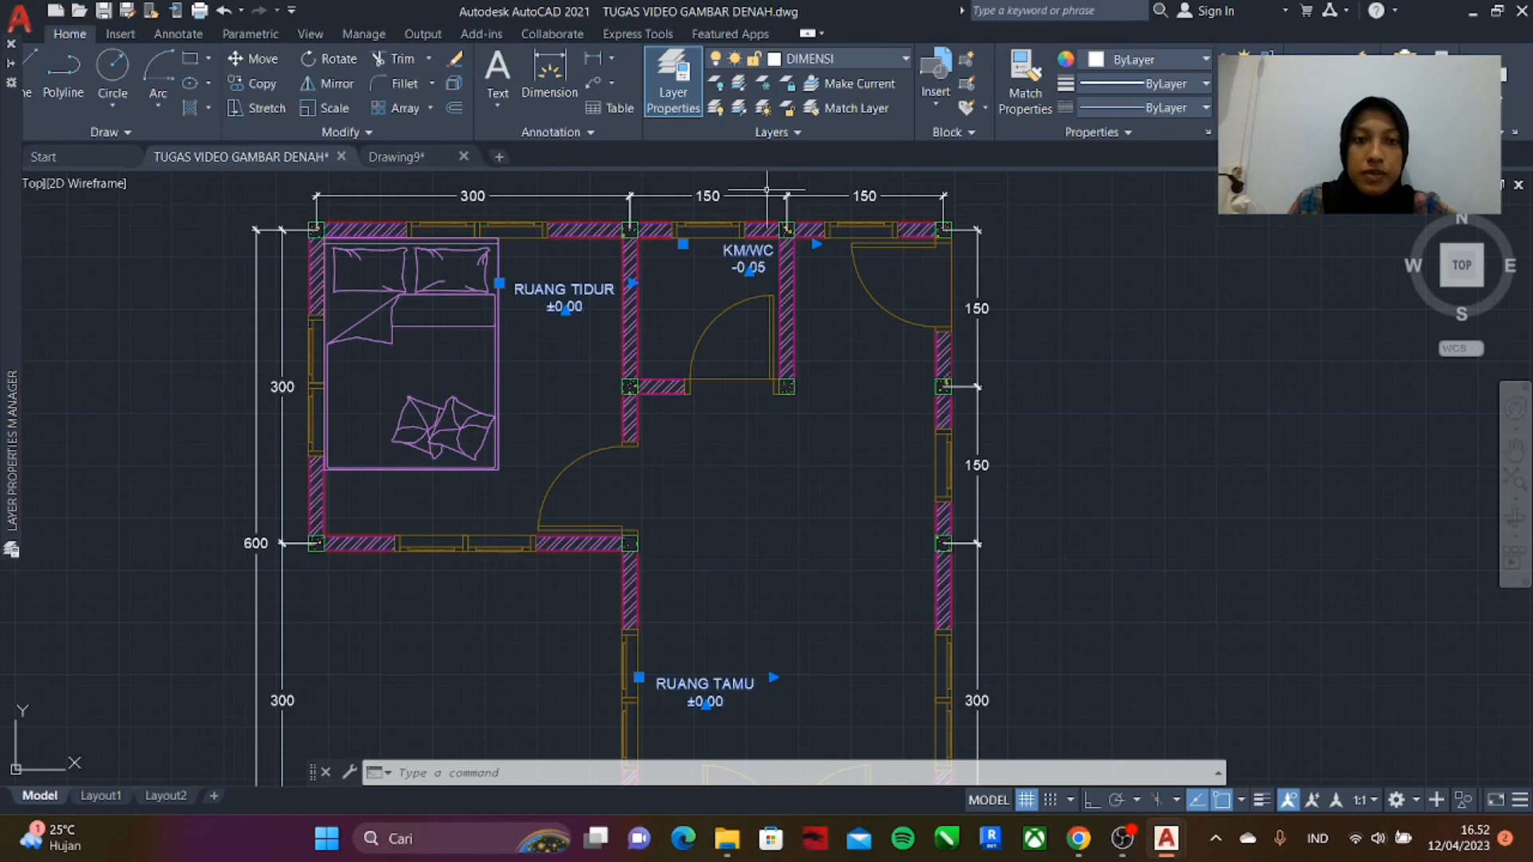
- Assign the three selected room labels to the NAMA RUANG layer and clear the selection
left_click(793, 60)
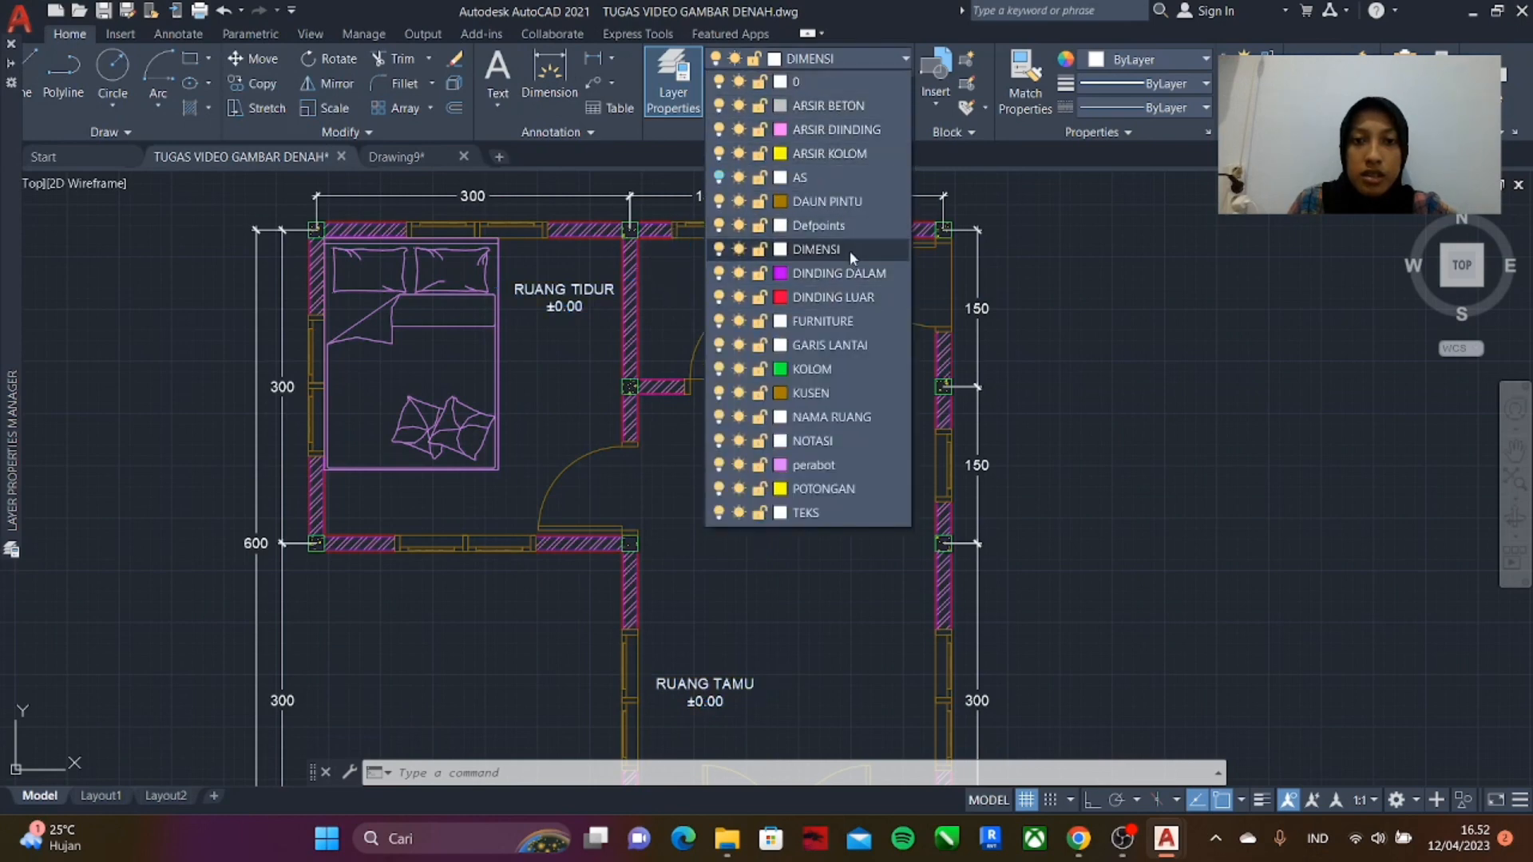
left_click(831, 416)
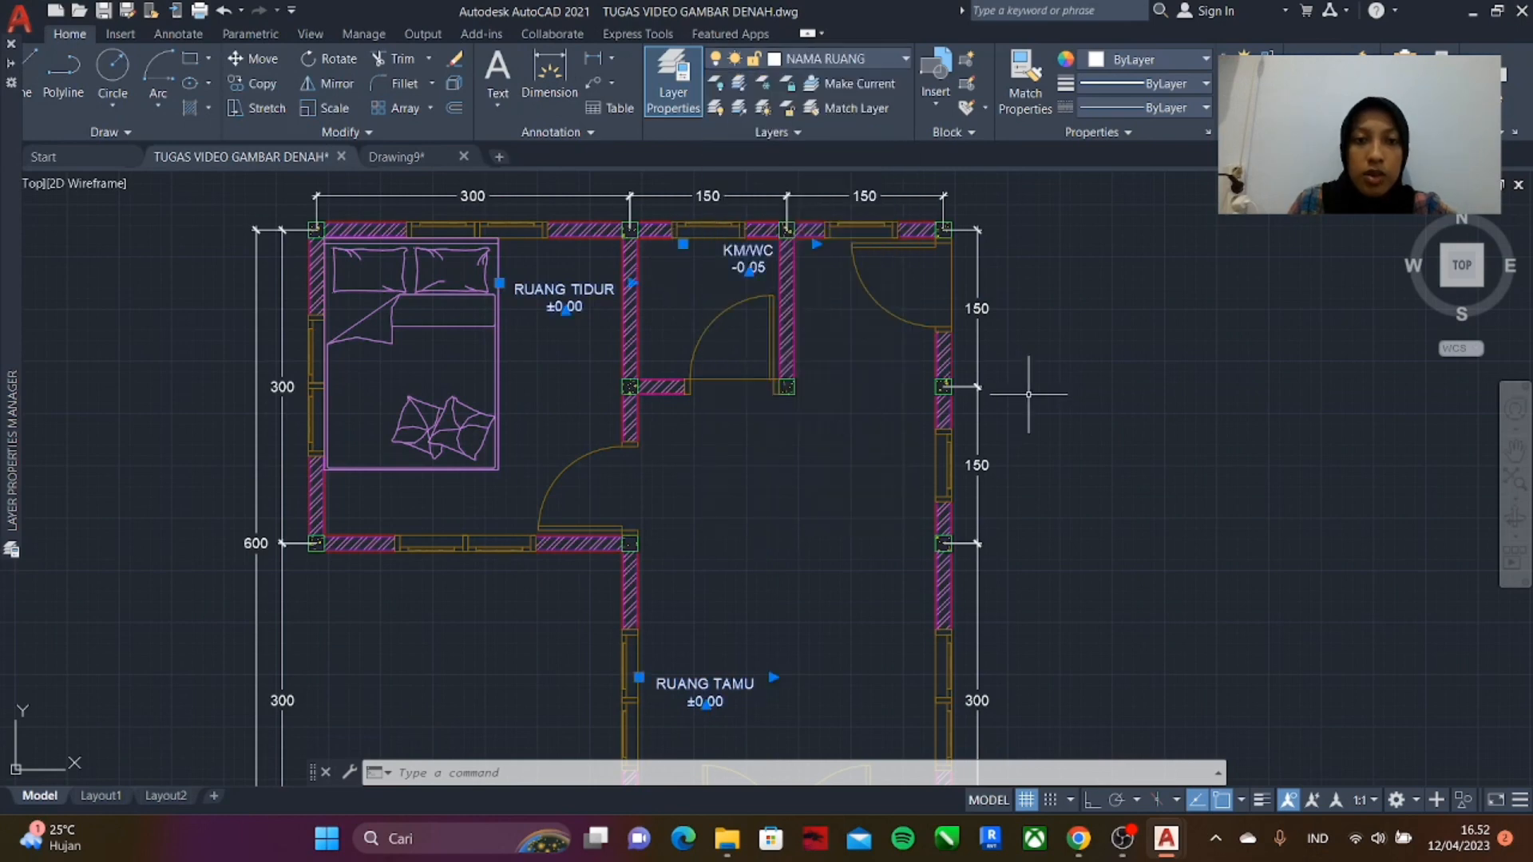
key("Escape")
- Copy the toilet block from Drawing9 and paste it into the KM/WC room of the TUGAS VIDEO GAMBAR DENAH floor plan
scroll(695, 332, "down", 3)
scroll(575, 338, "up", 5)
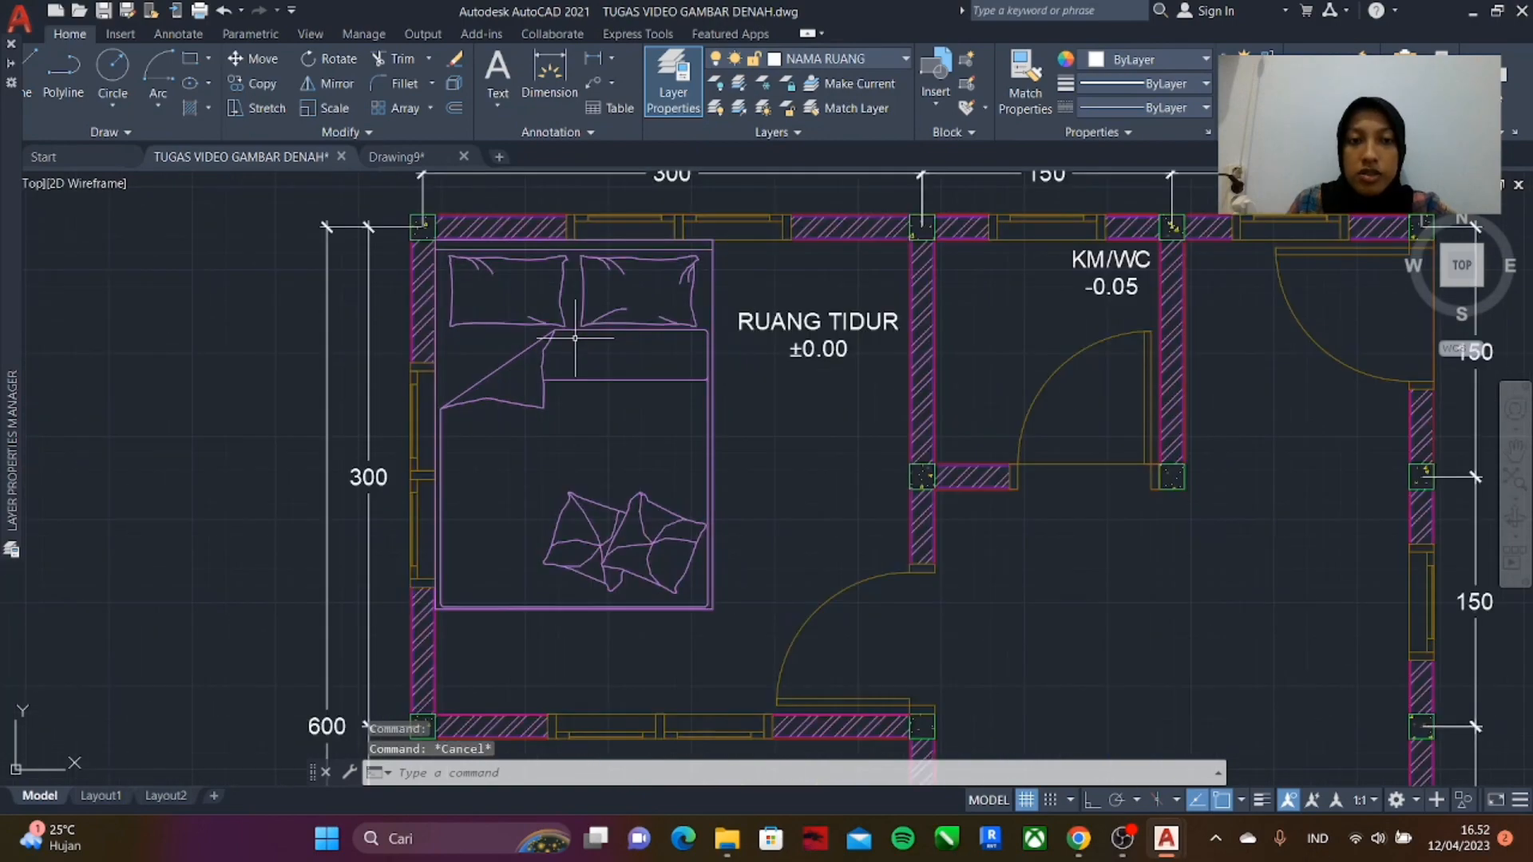
scroll(575, 338, "down", 4)
left_click(438, 154)
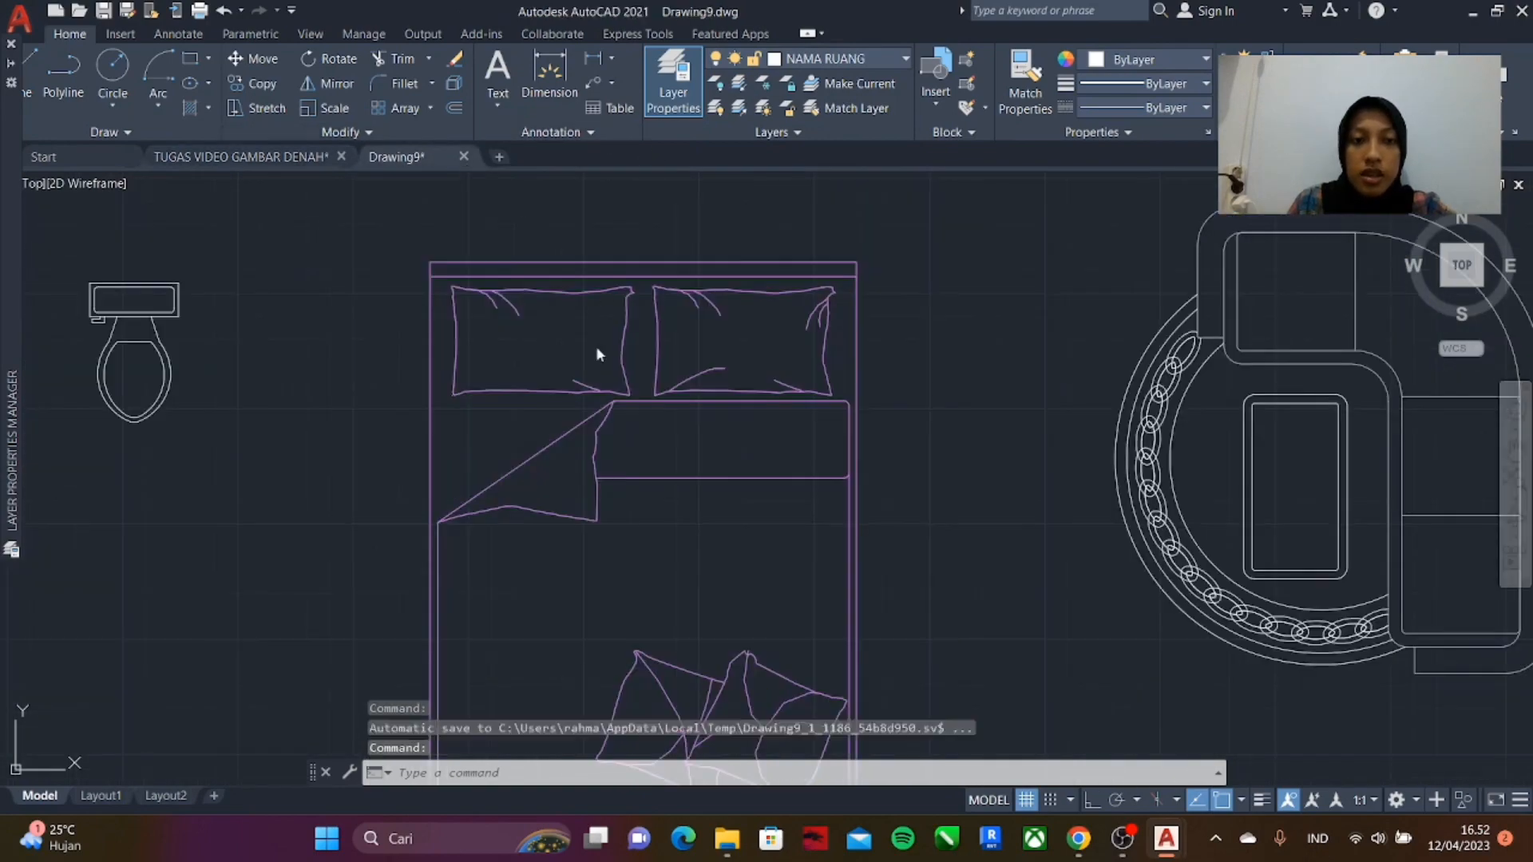
scroll(479, 375, "down", 4)
scroll(355, 281, "up", 4)
left_click(240, 157)
key("ctrl+v")
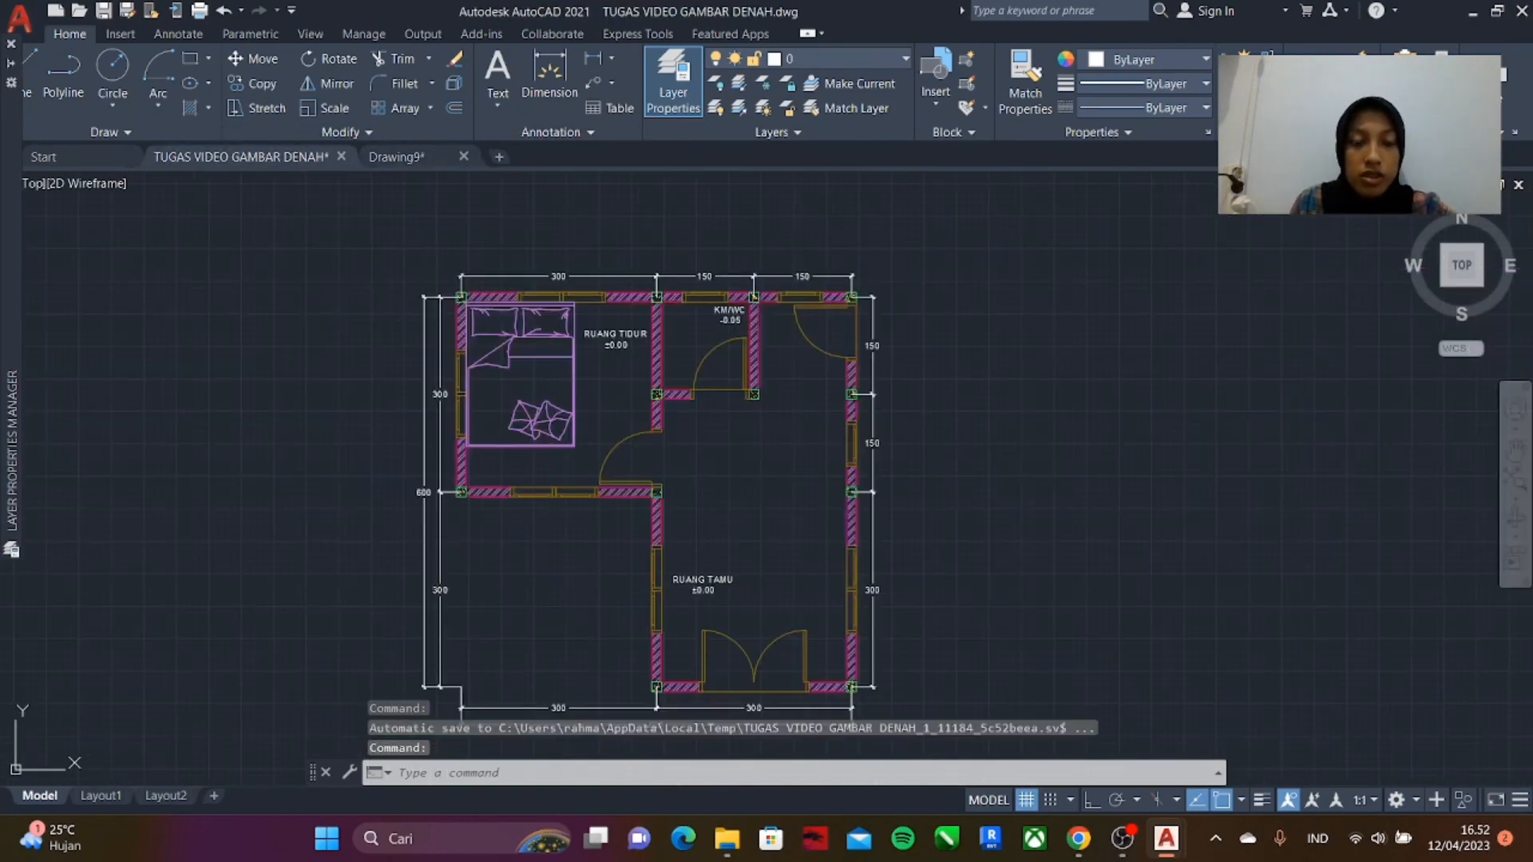
scroll(685, 506, "up", 3)
left_click(681, 376)
scroll(682, 376, "up", 3)
- Try scaling the toilet by a factor of 2 about the centre of its tank
type("SC")
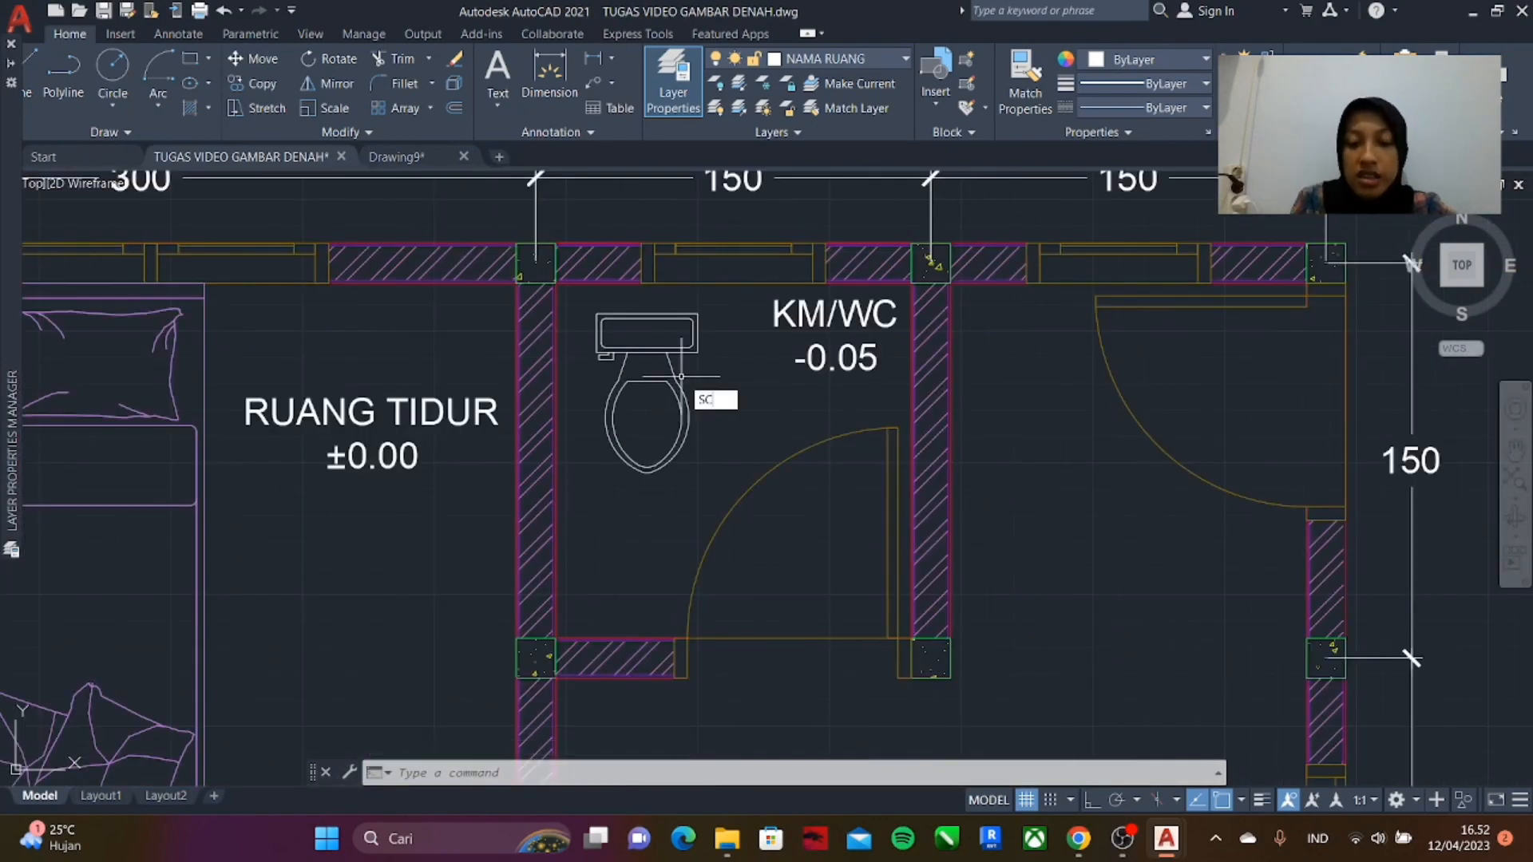
key("Return")
left_click(683, 365)
key("Return")
left_click(647, 333)
type("2")
key("Return")
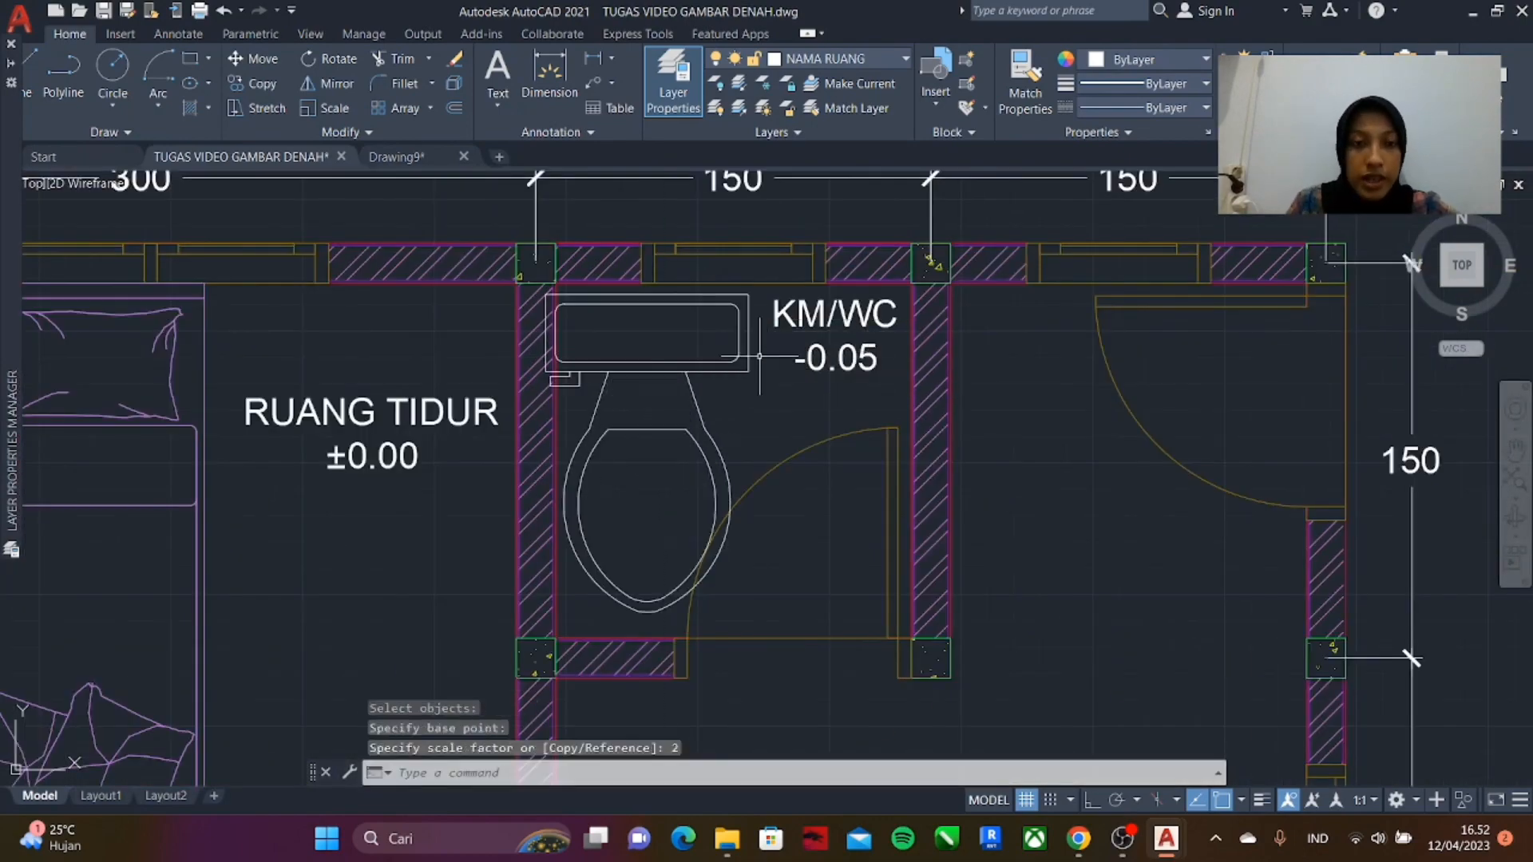
- Try a further toilet scaling by a factor of 1.3 and undo both scalings
key("Return")
left_click(748, 350)
key("Return")
left_click(646, 333)
type("1.3")
key("Return")
key("ctrl+z")
key("ctrl+z")
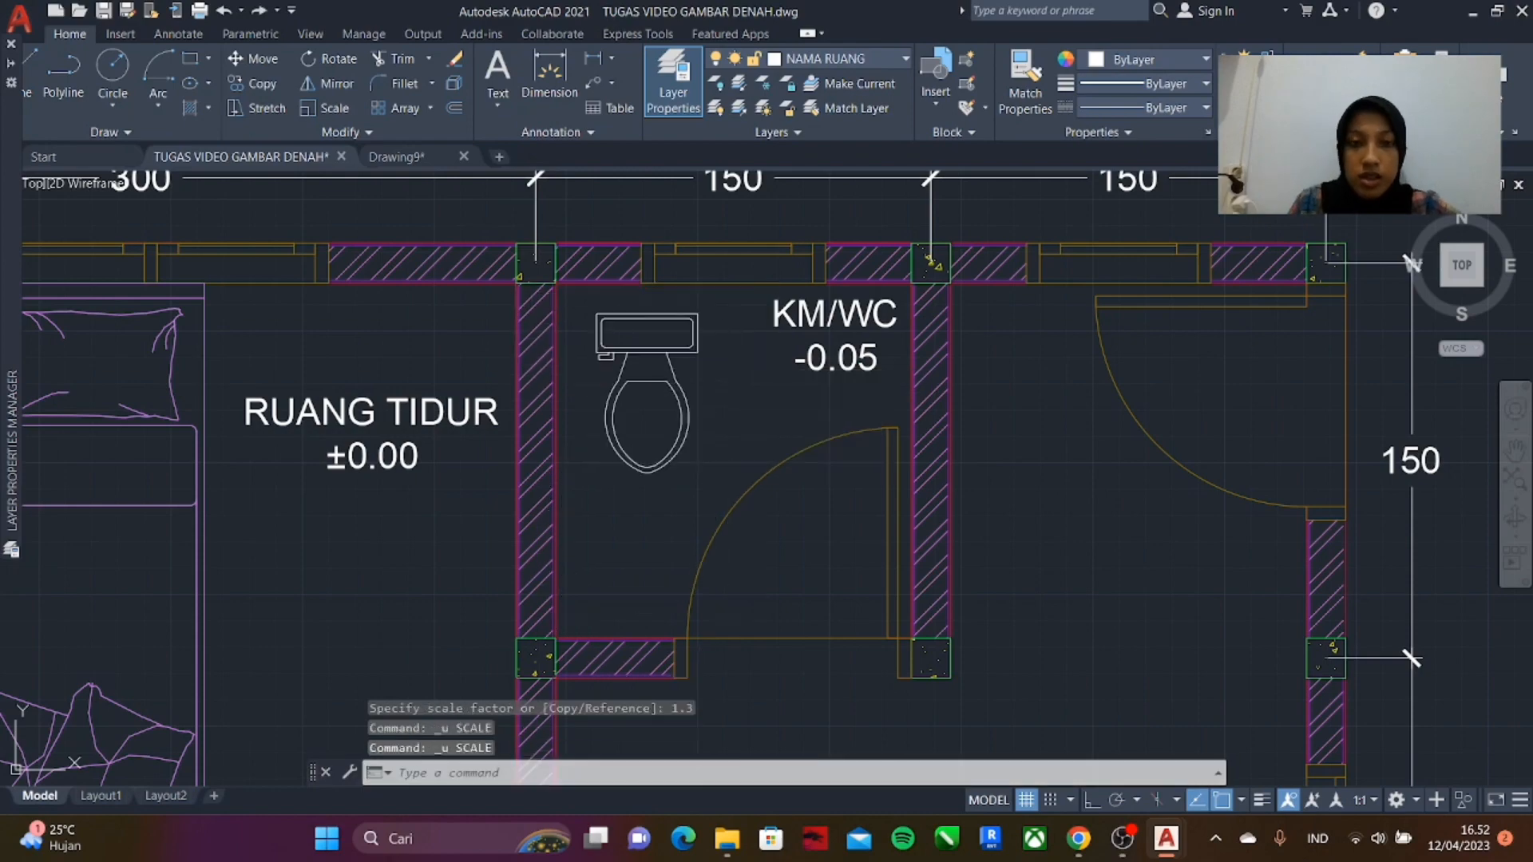
- Try scaling the original toilet by a factor of 1.1 about its tank centre and undo it
type("SC")
key("Return")
left_click(687, 350)
key("Return")
left_click(647, 333)
type("1.1")
key("Return")
key("ctrl+z")
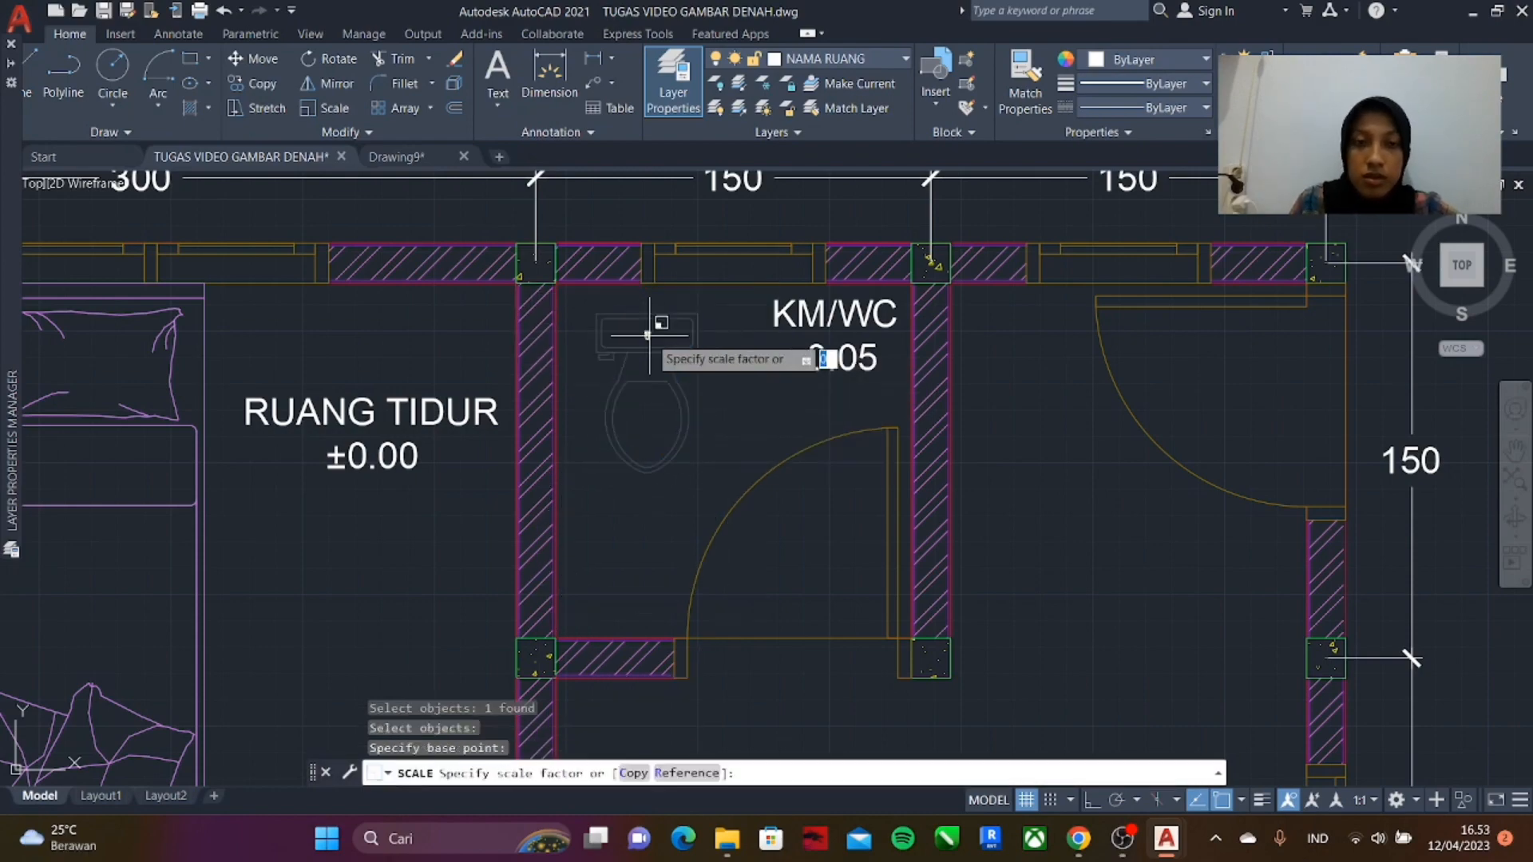
- Scale the toilet by a factor of 1.5 and move its tank corner into the KM/WC room's upper-left inner wall corner
type("1.5")
key("Return")
scroll(958, 438, "down", 4)
scroll(894, 389, "up", 4)
type("M")
key("Return")
left_click(671, 391)
key("Return")
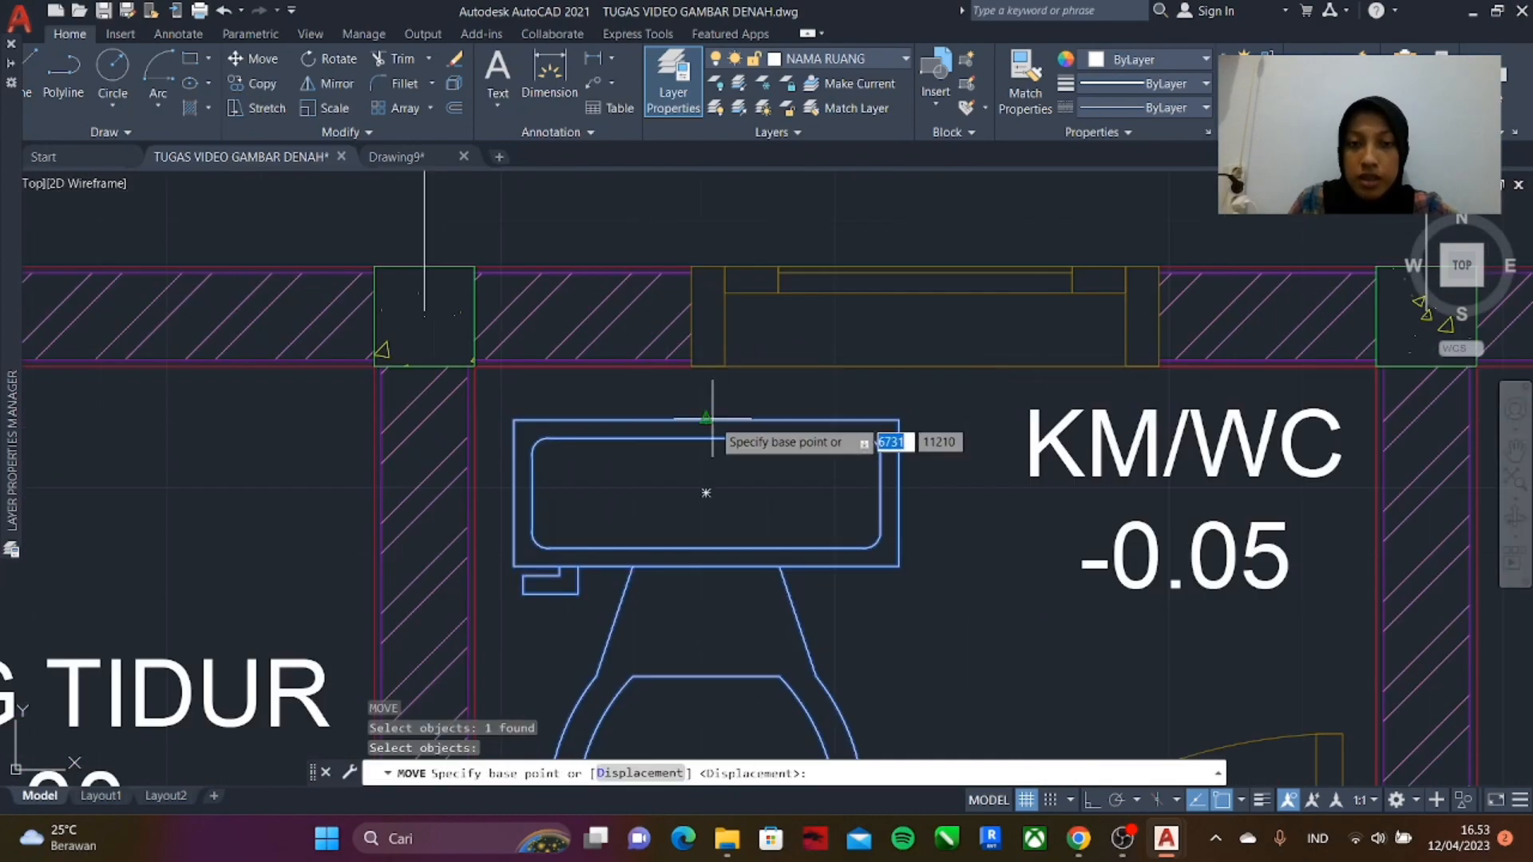
scroll(607, 312, "up", 5)
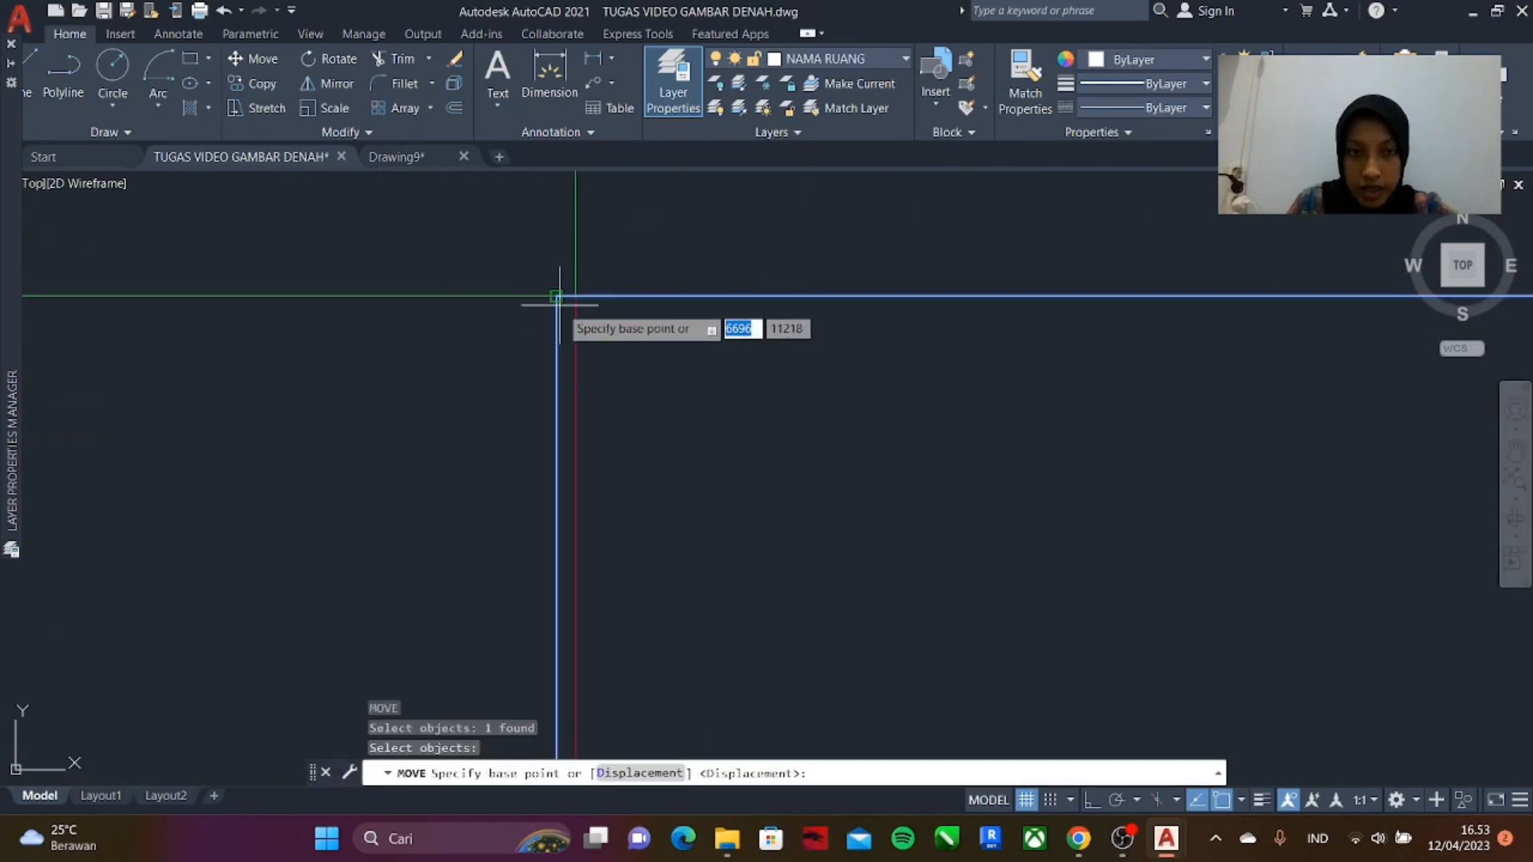
left_click(559, 303)
left_click(576, 297)
- Assign the toilet in the KM/WC room to the FURNITURE layer
scroll(759, 344, "down", 8)
scroll(971, 372, "up", 2)
left_click(749, 414)
left_click(849, 59)
left_click(832, 317)
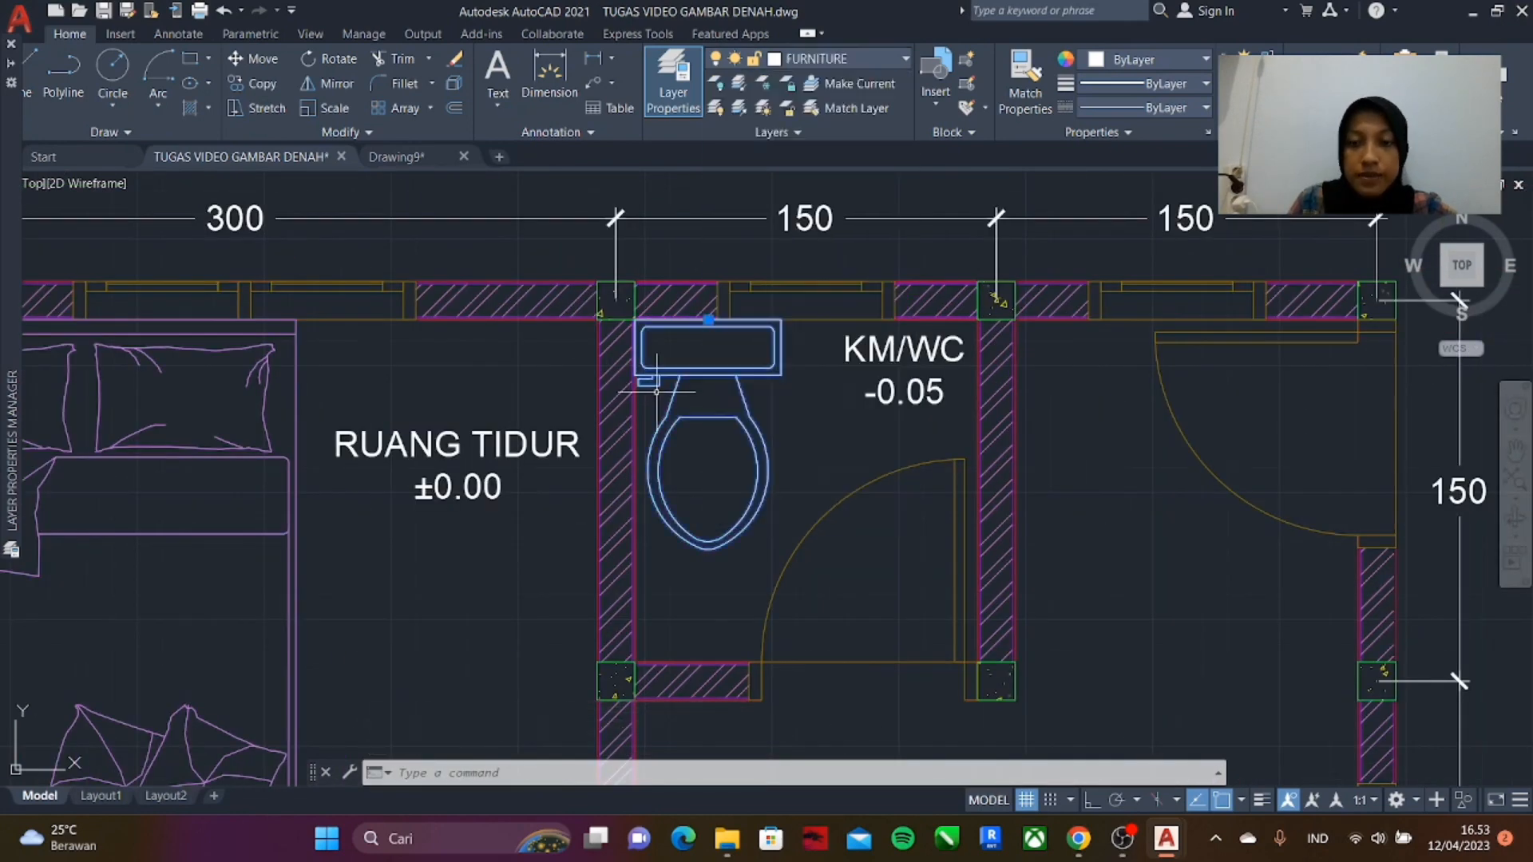
scroll(657, 392, "down", 5)
key("Escape")
- Switch to Drawing9 and copy the curved sofa set together with its coffee table
scroll(807, 369, "up", 3)
scroll(807, 370, "down", 4)
left_click(397, 158)
scroll(837, 277, "up", 5)
left_click(555, 212)
left_click(1268, 762)
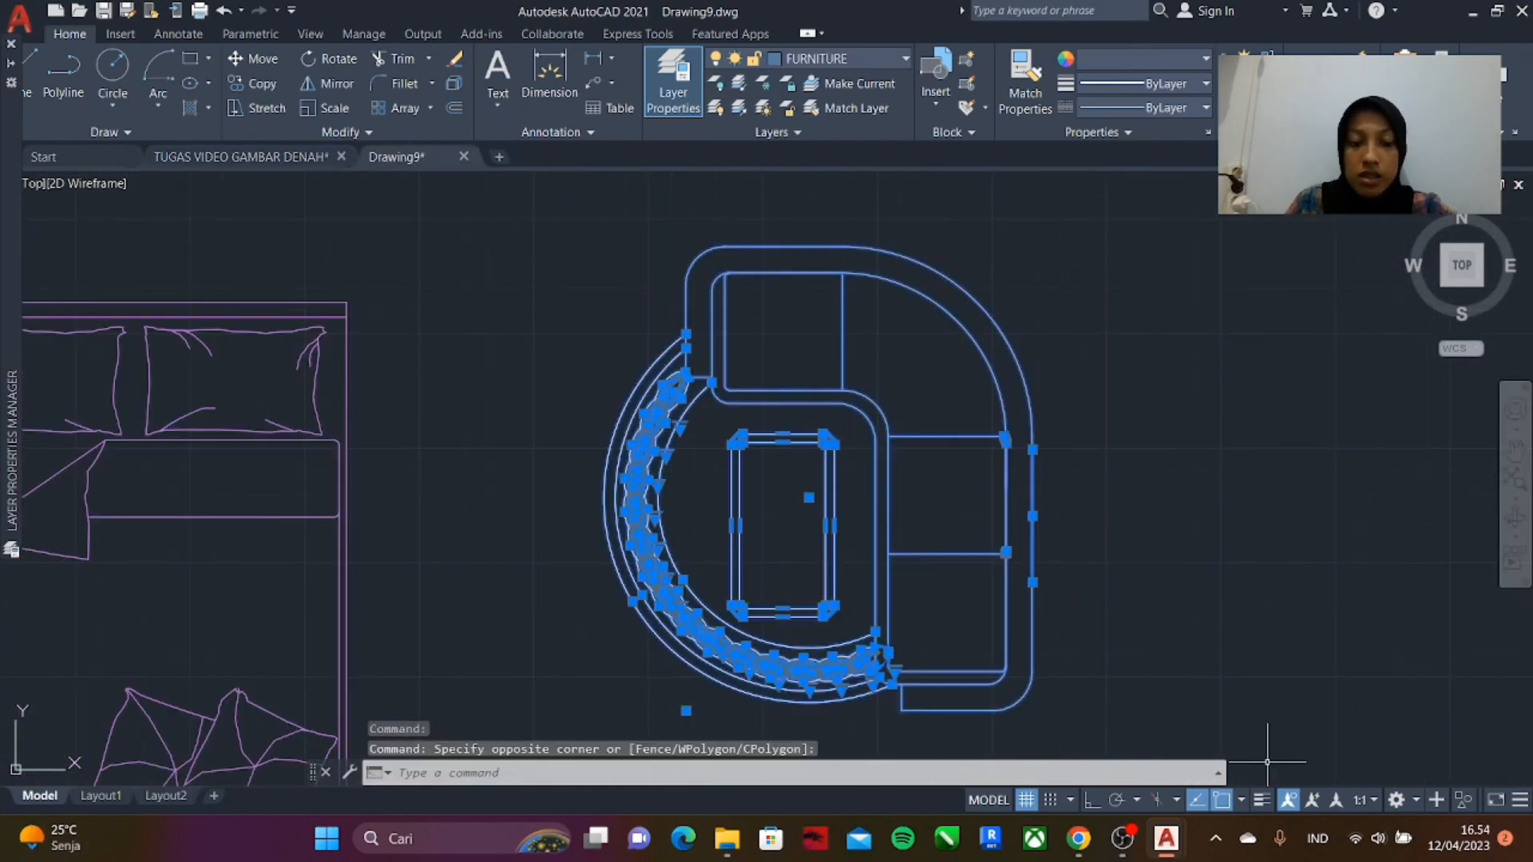
key("ctrl+c")
- Paste the sofa set into the RUANG TAMU room of the TUGAS VIDEO GAMBAR DENAH floor plan
left_click(272, 157)
scroll(708, 469, "up", 4)
key("ctrl+v")
left_click(575, 510)
left_click(620, 414)
scroll(927, 385, "down", 4)
left_click(754, 515)
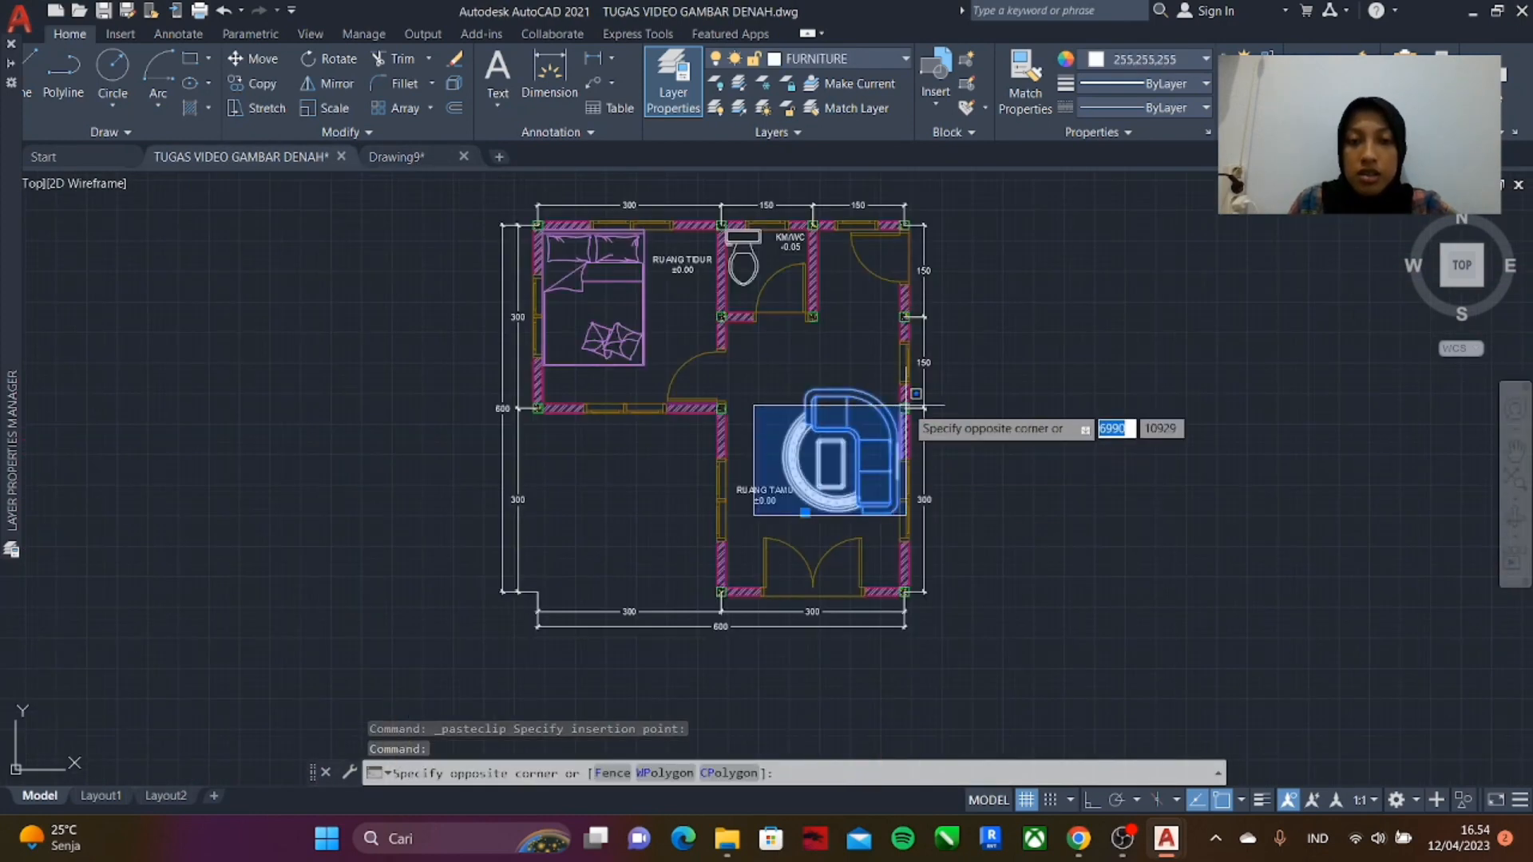
key("Escape")
key("Escape")
- Try scaling the sofa set by a factor of 0.9 from a base point beside the coffee table
type("sc")
key("Return")
left_click(750, 524)
left_click(906, 380)
key("Return")
scroll(847, 403, "up", 5)
left_click(844, 502)
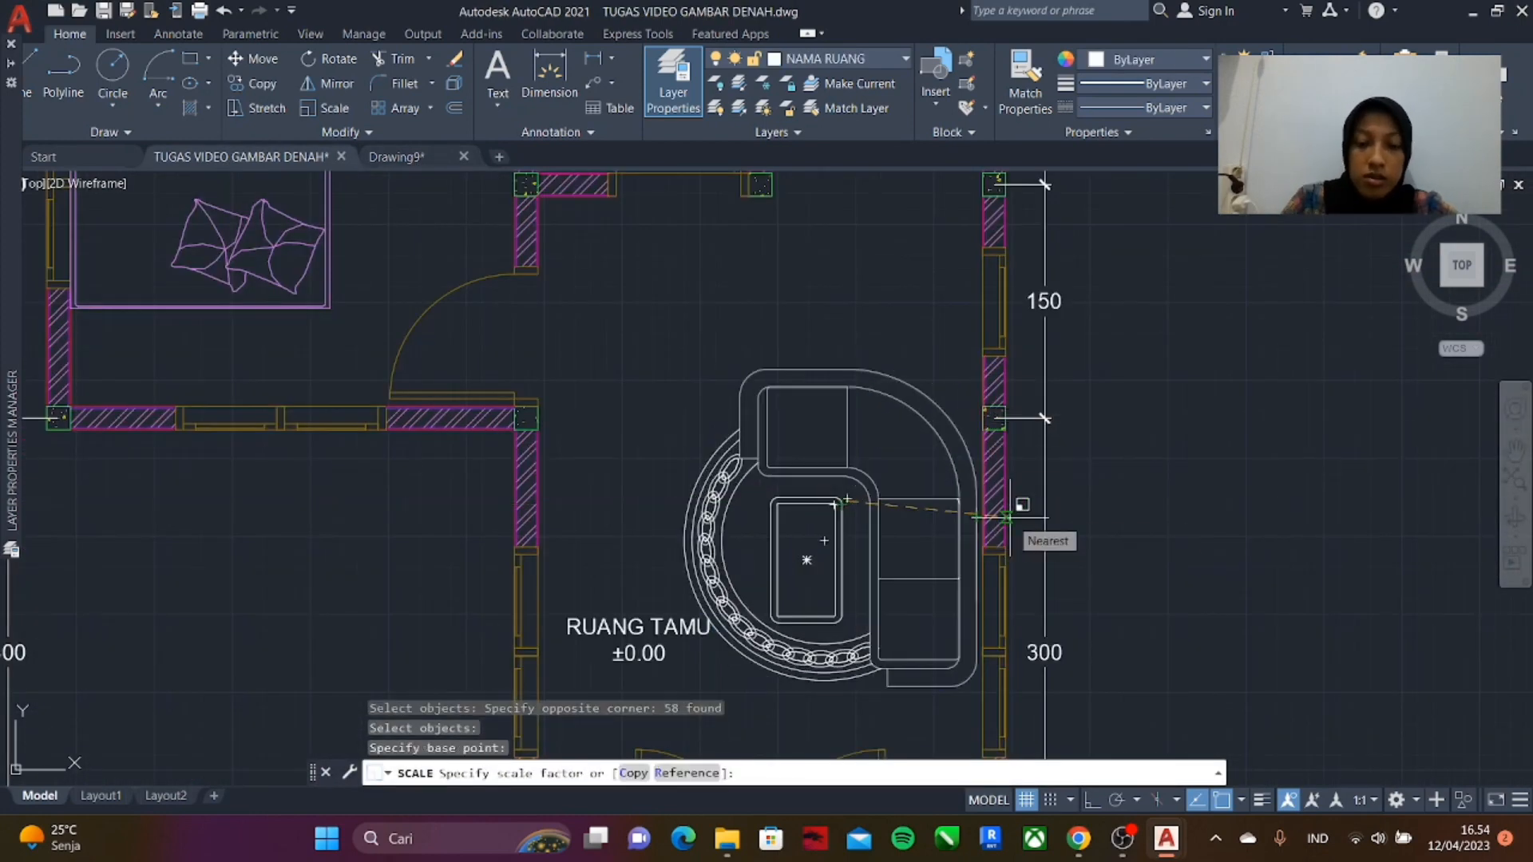
type("0.9")
key("Return")
- Try moving the scaled sofa set towards the right wall of RUANG TAMU, and undo both the move and the scaling
type("m")
key("Return")
left_click(672, 394)
left_click(883, 615)
key("Return")
left_click(880, 593)
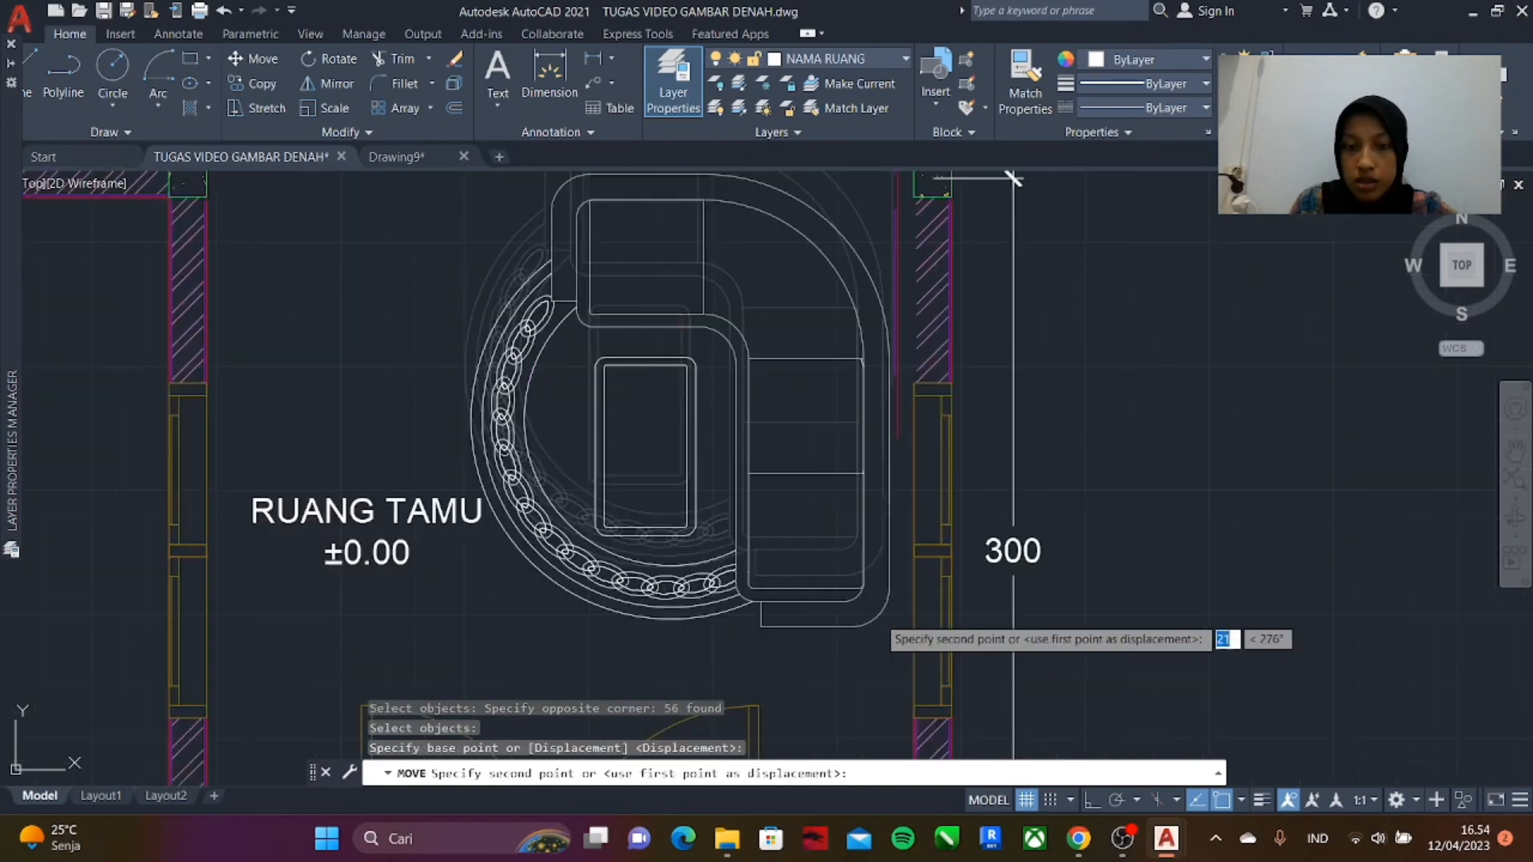
scroll(879, 621, "up", 2)
left_click(917, 660)
key("ctrl+z")
key("ctrl+z")
key("ctrl+z")
scroll(879, 423, "down", 2)
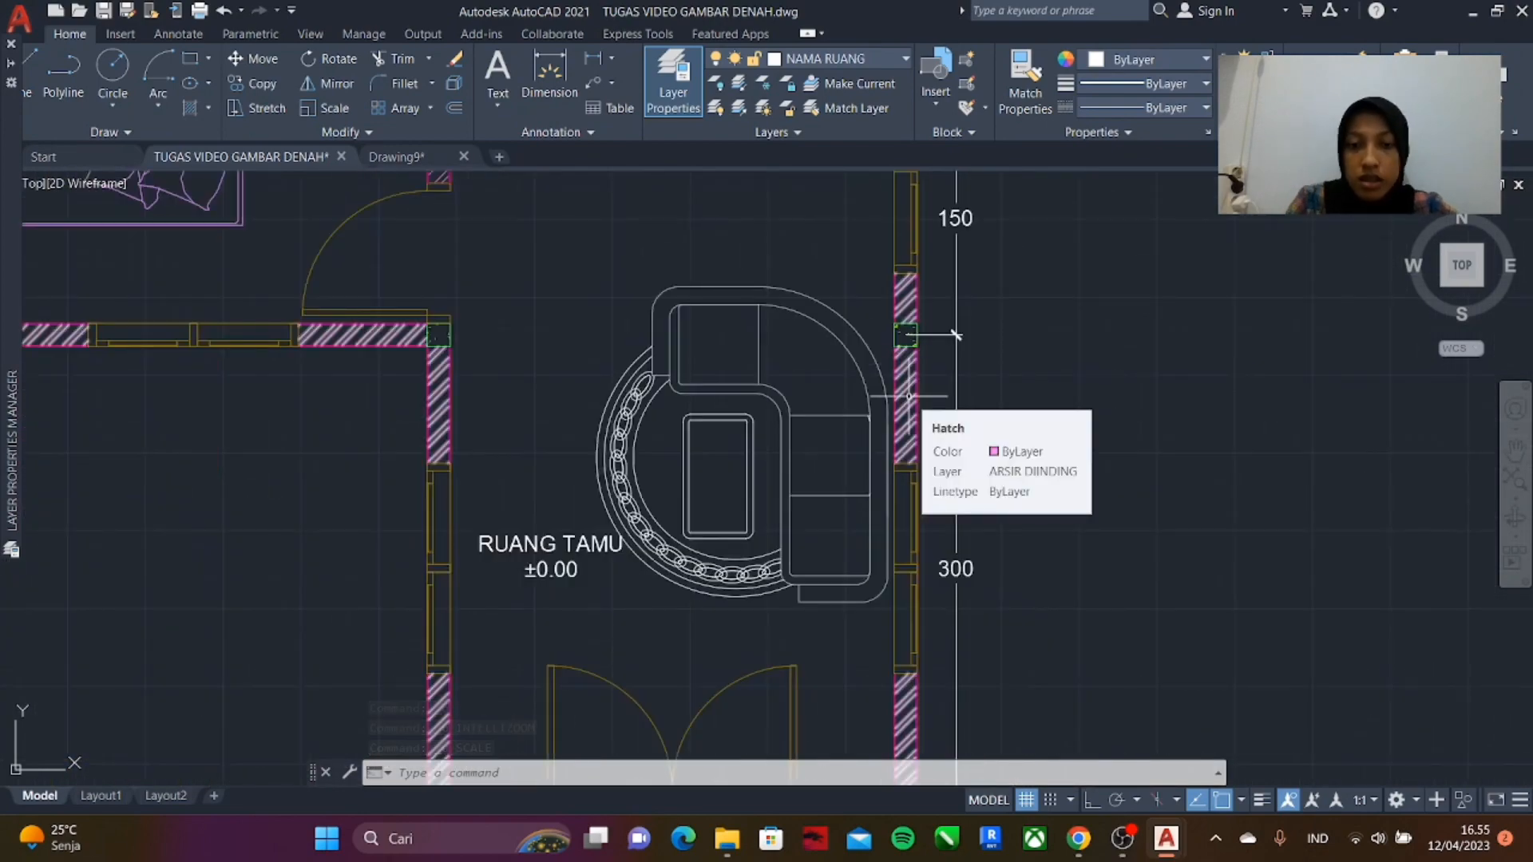
- Move the full-size sofa set down against the inner face of RUANG TAMU's right wall
type("m")
key("Return")
left_click(555, 237)
left_click(896, 618)
scroll(865, 290, "up", 2)
key("Return")
middle_click_drag(882, 559, 874, 426)
left_click(895, 595)
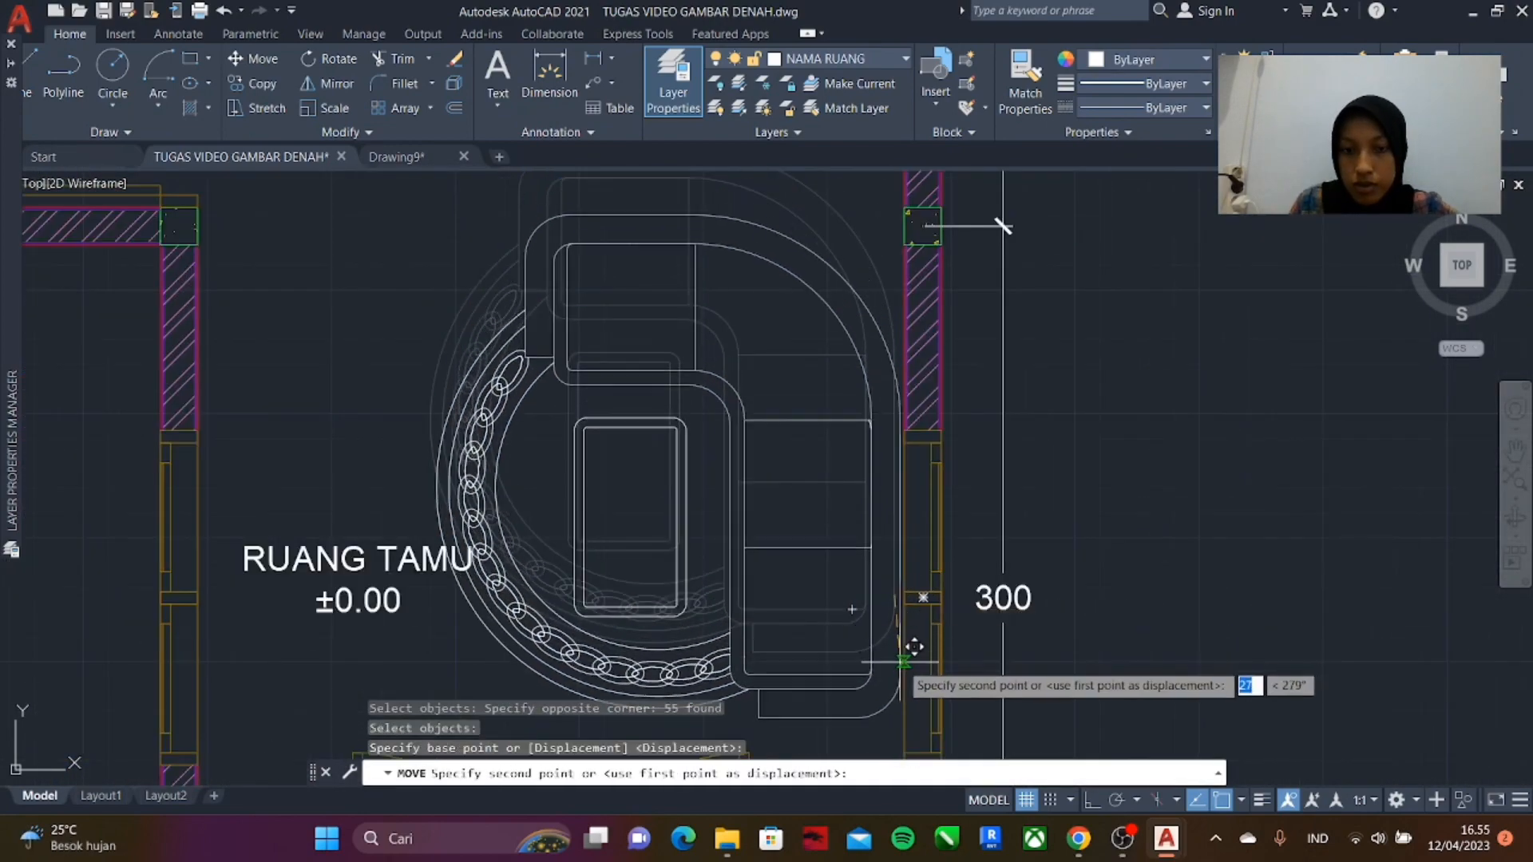
left_click(903, 662)
scroll(897, 471, "down", 6)
type("sc")
key("Return")
left_click(746, 460)
left_click(972, 684)
scroll(972, 626, "up", 6)
key("Escape")
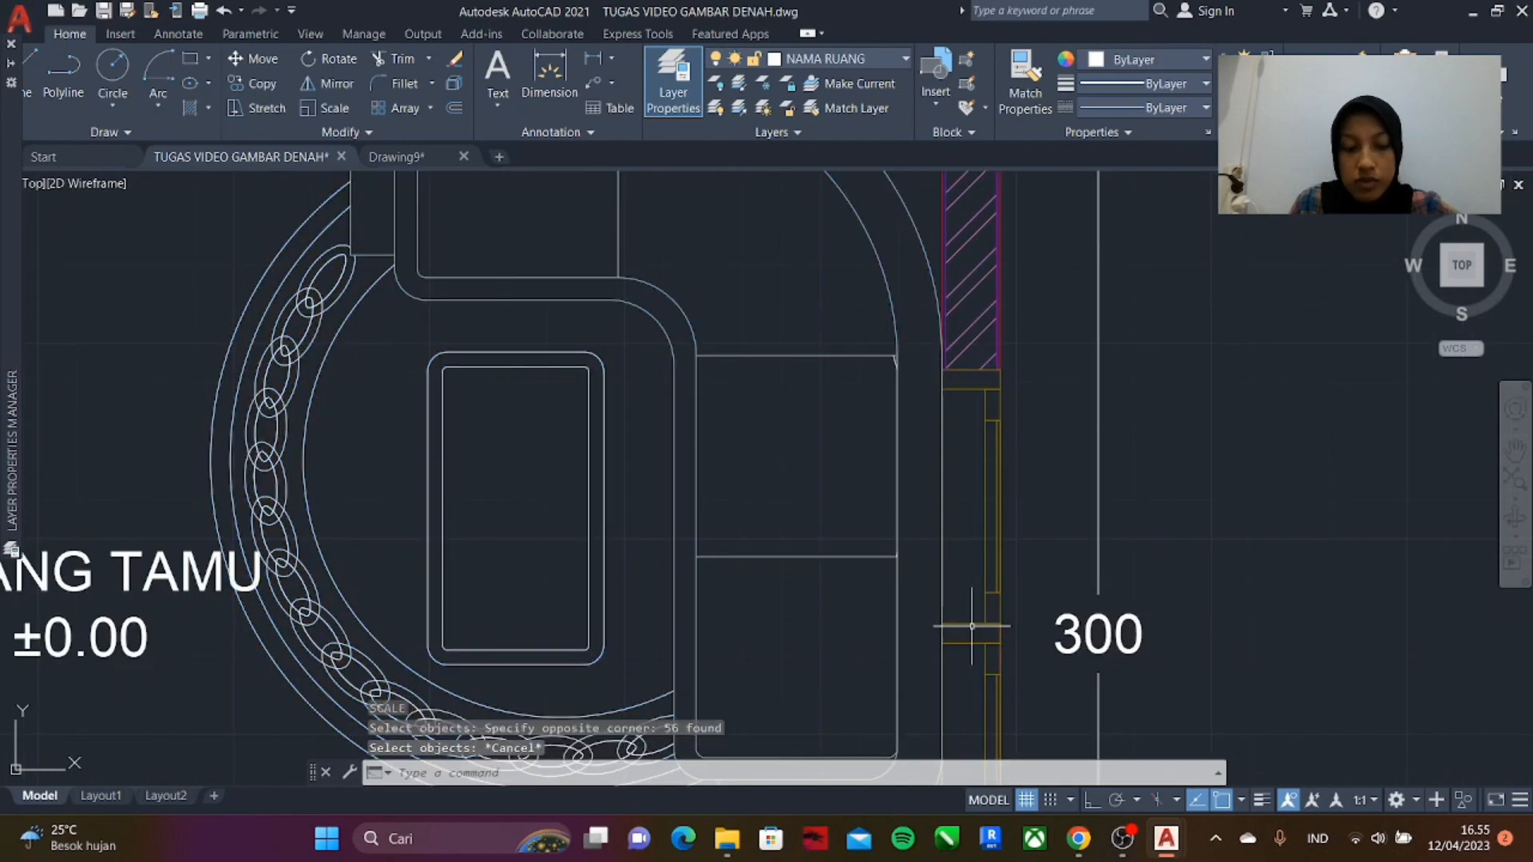
key("ctrl+z")
key("ctrl+z")
- Scale the sofa set by a factor of 0.9 about the centre of its coffee table
type("sc")
key("Return")
scroll(748, 463, "down", 4)
left_click(608, 351)
left_click(782, 560)
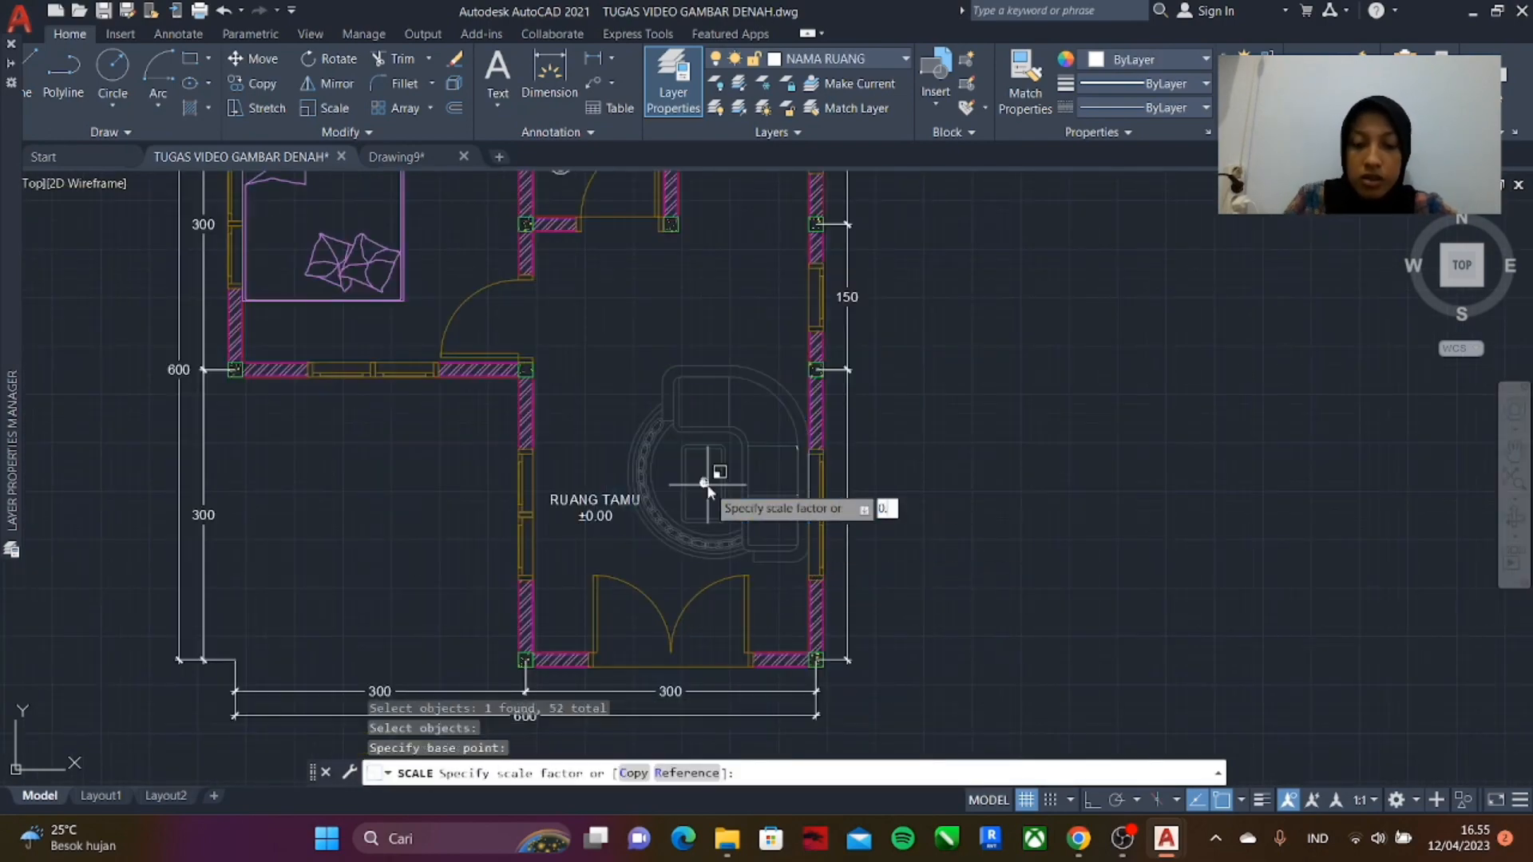
scroll(707, 489, "up", 4)
type("0")
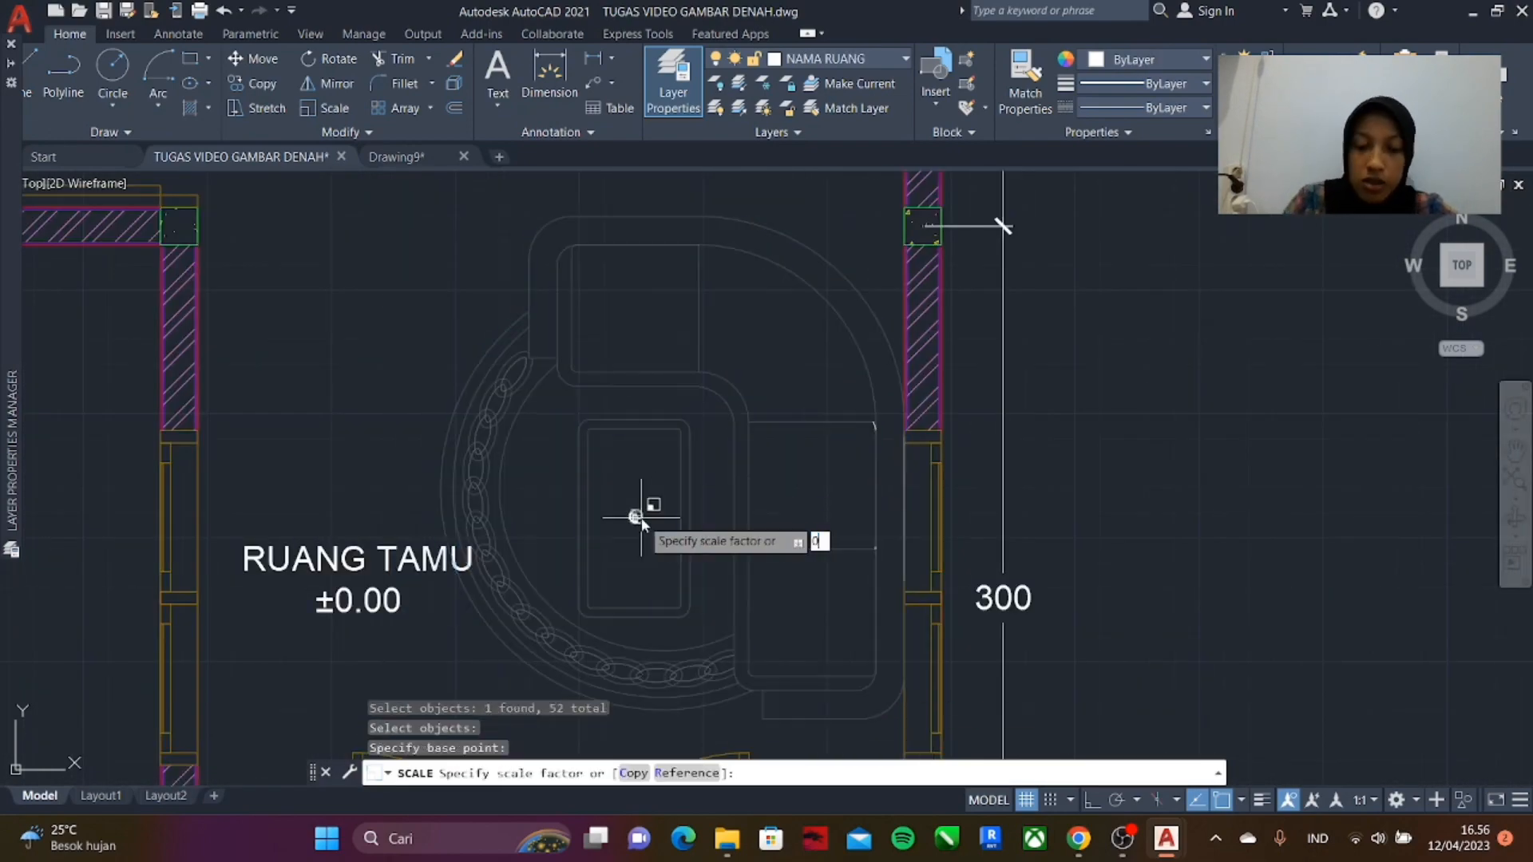
type(".9")
key("Return")
- Move the reduced sofa set right until its outer edge touches the inner face of RUANG TAMU's right wall
scroll(671, 487, "down", 4)
type("m")
key("Return")
scroll(695, 472, "up", 4)
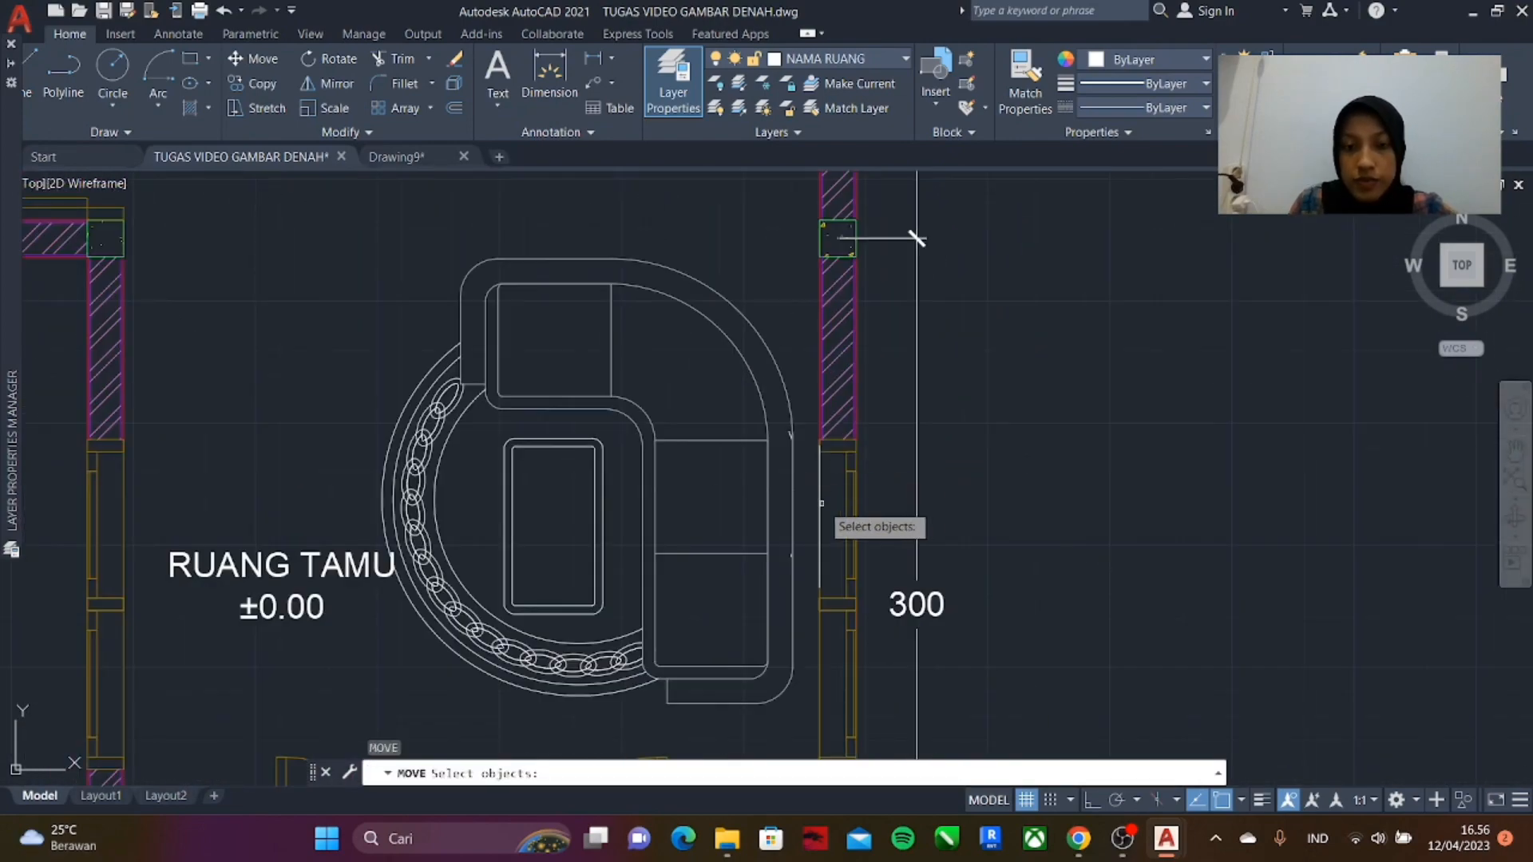
left_click(271, 220)
left_click(802, 715)
key("Return")
left_click(792, 668)
left_click(820, 684)
- Erase the stray line pieces left over along the right edge of the sofa
scroll(814, 587, "up", 6)
left_click(742, 592)
key("Delete")
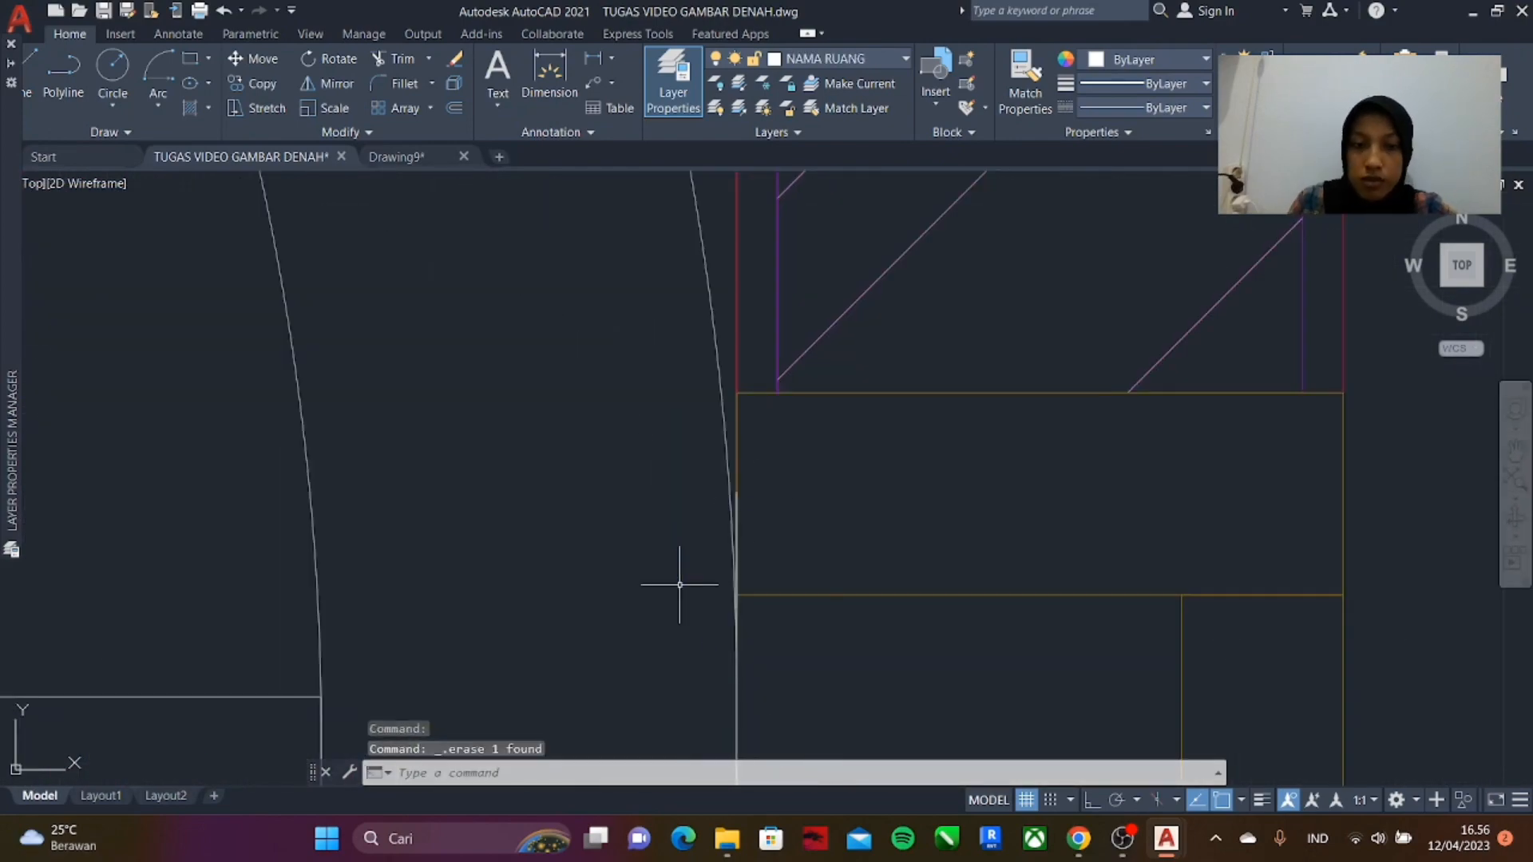
scroll(680, 585, "down", 3)
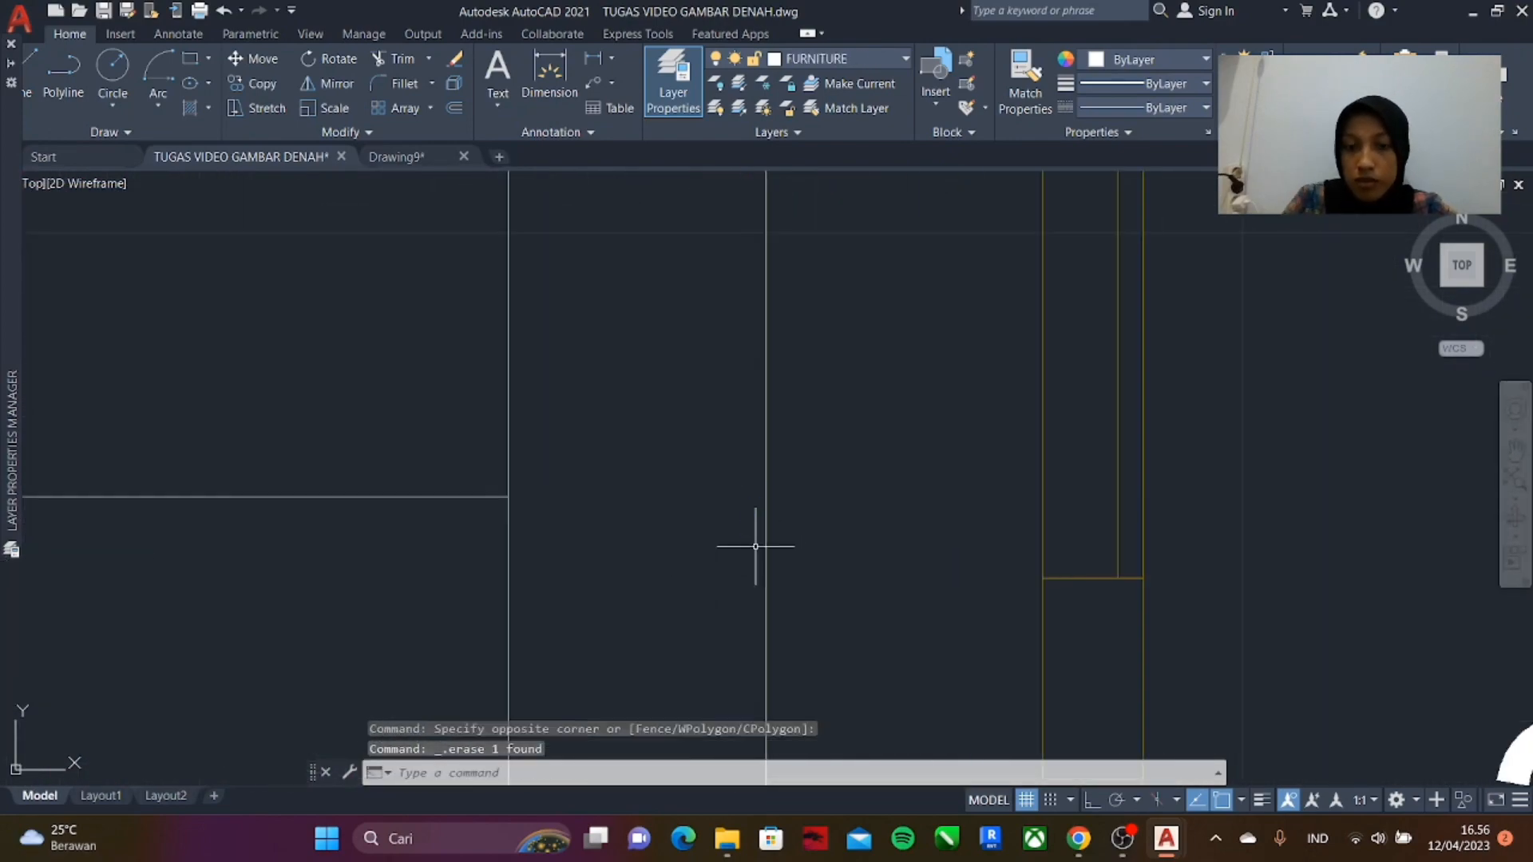
scroll(757, 541, "down", 4)
scroll(567, 407, "up", 5)
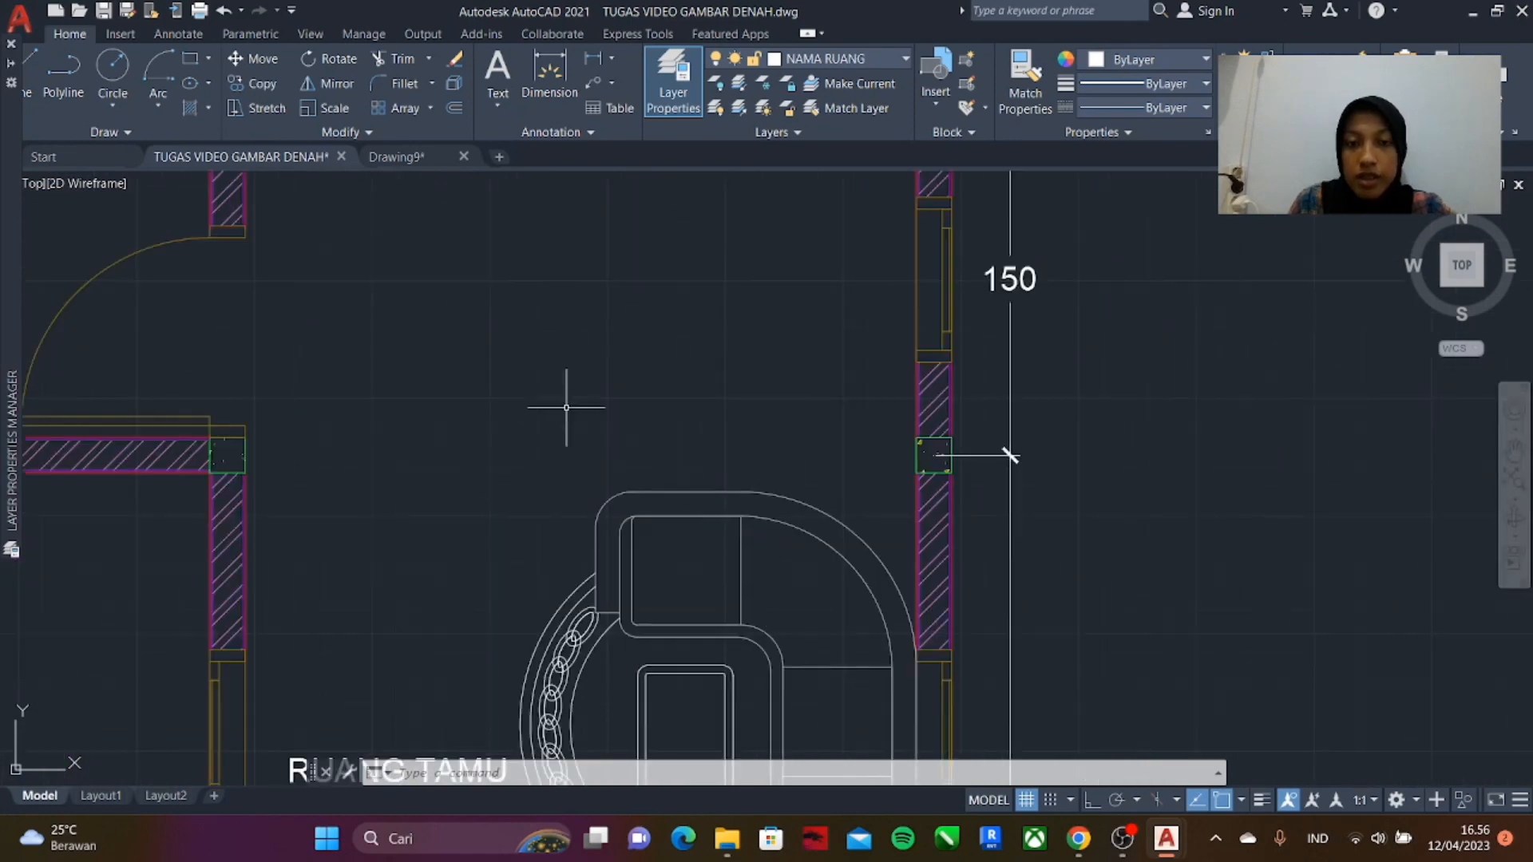
scroll(566, 407, "down", 6)
scroll(603, 468, "up", 6)
key("Escape")
scroll(578, 636, "down", 6)
left_click(506, 628)
key("Escape")
- Shift the RUANG TAMU label slightly up and left of the sofa set, and the KM/WC label slightly down and left
scroll(477, 661, "up", 4)
left_click(567, 567)
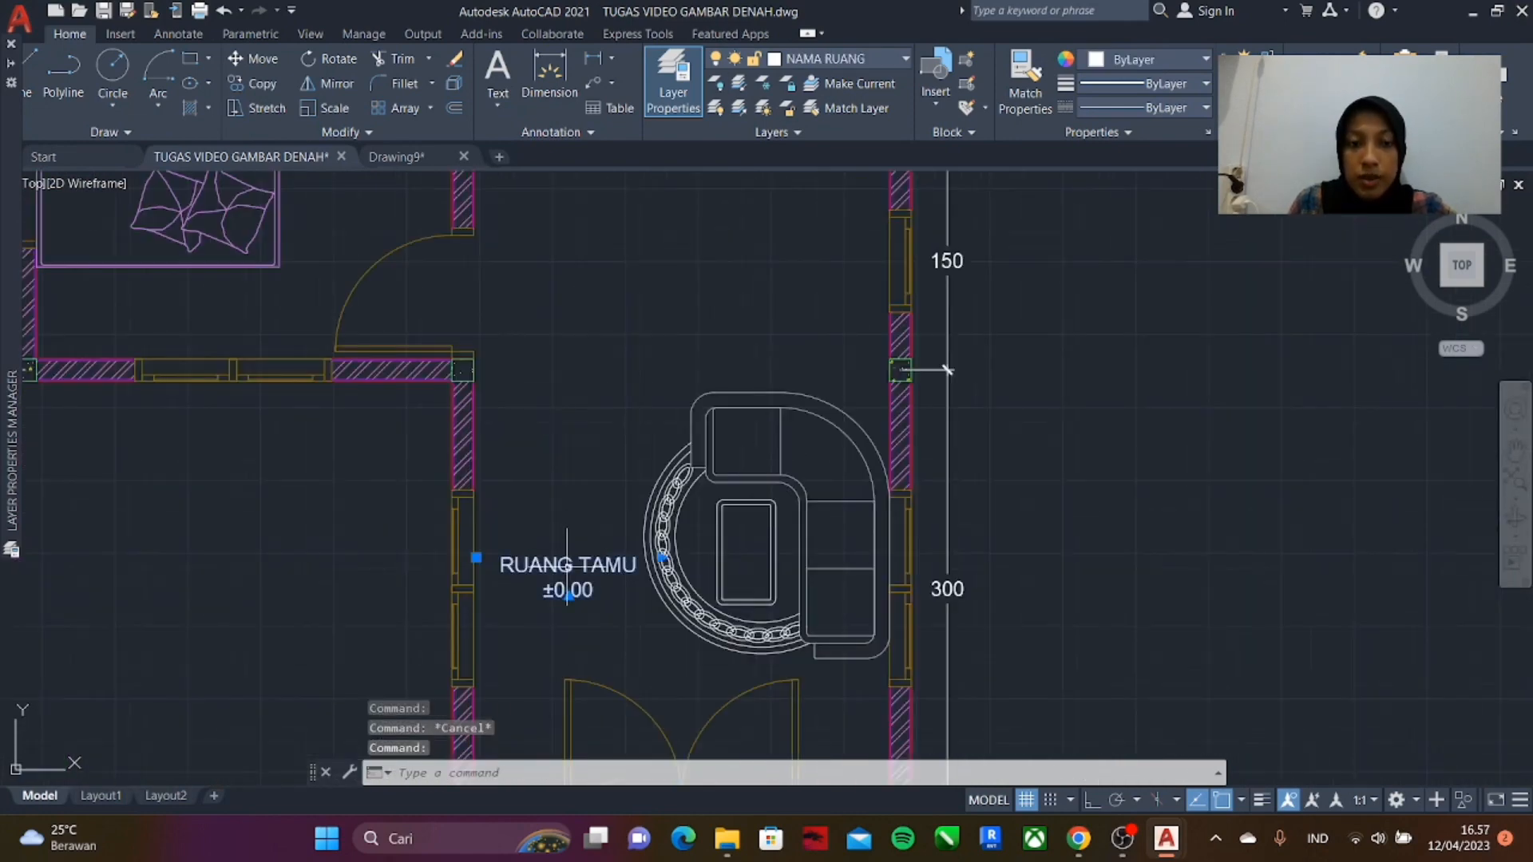
left_click_drag(567, 567, 559, 539)
scroll(679, 549, "down", 4)
scroll(648, 307, "up", 8)
left_click(721, 435)
left_click_drag(721, 434, 680, 462)
scroll(703, 380, "down", 8)
middle_click_drag(703, 368, 690, 319)
left_click(560, 363)
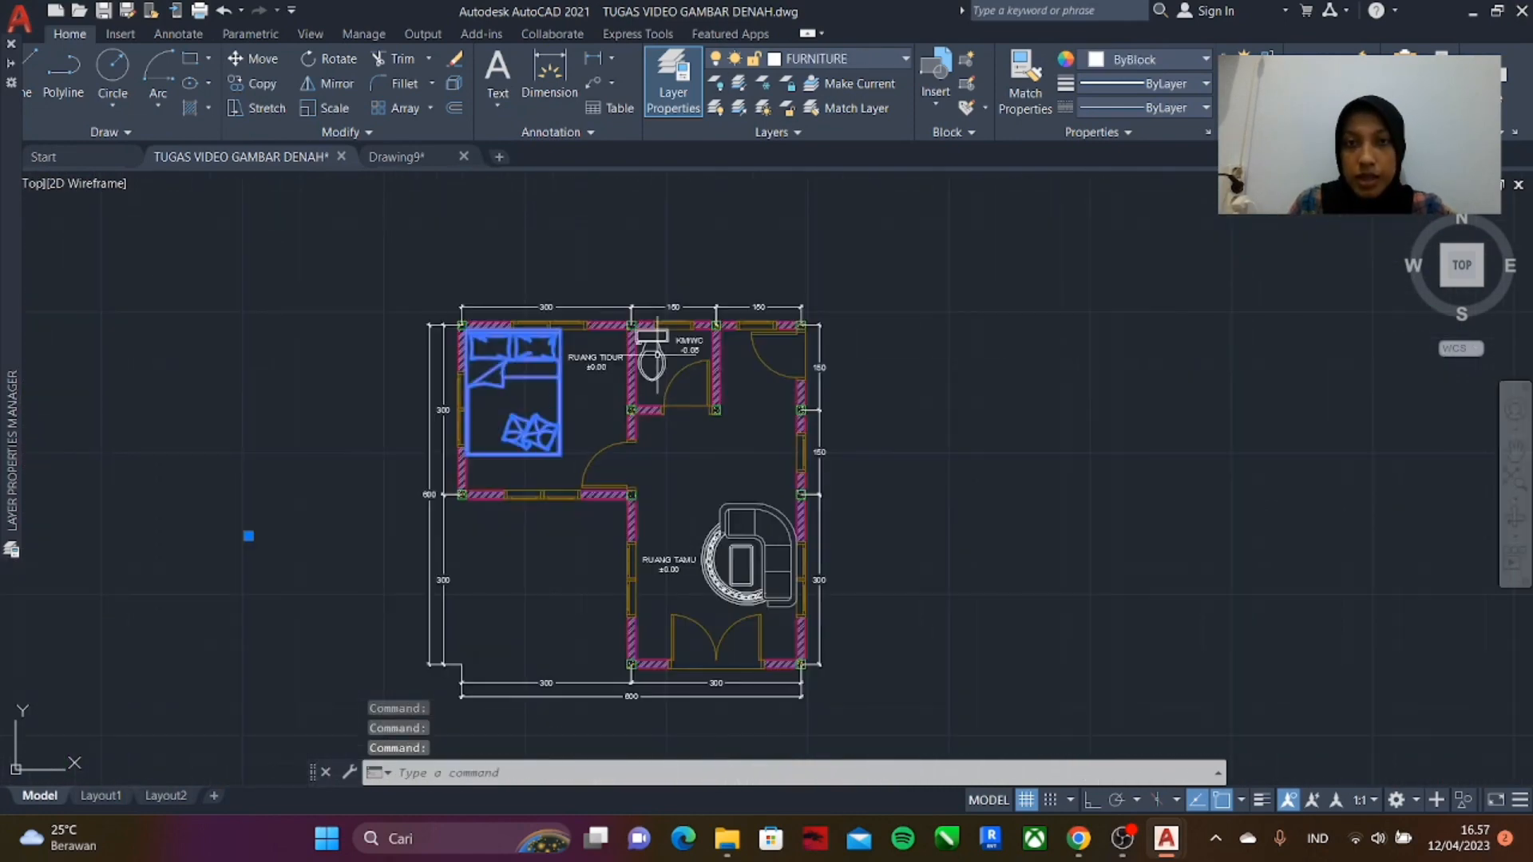
left_click(798, 491)
left_click(679, 591)
scroll(679, 591, "up", 3)
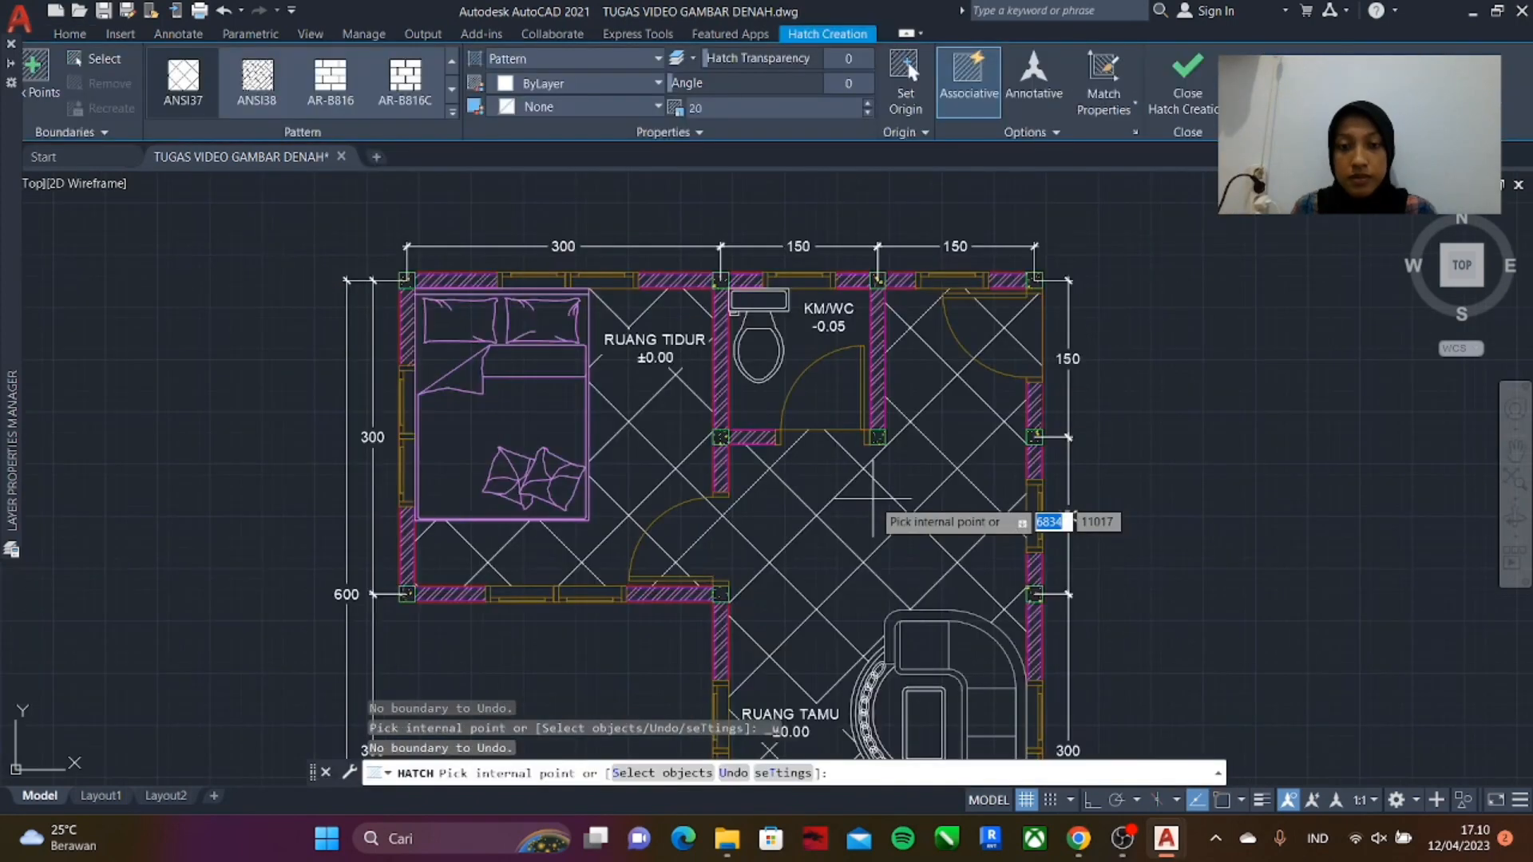
- Undo the crosshatched floor pattern in RUANG TIDUR and RUANG TAMU
left_click(222, 13)
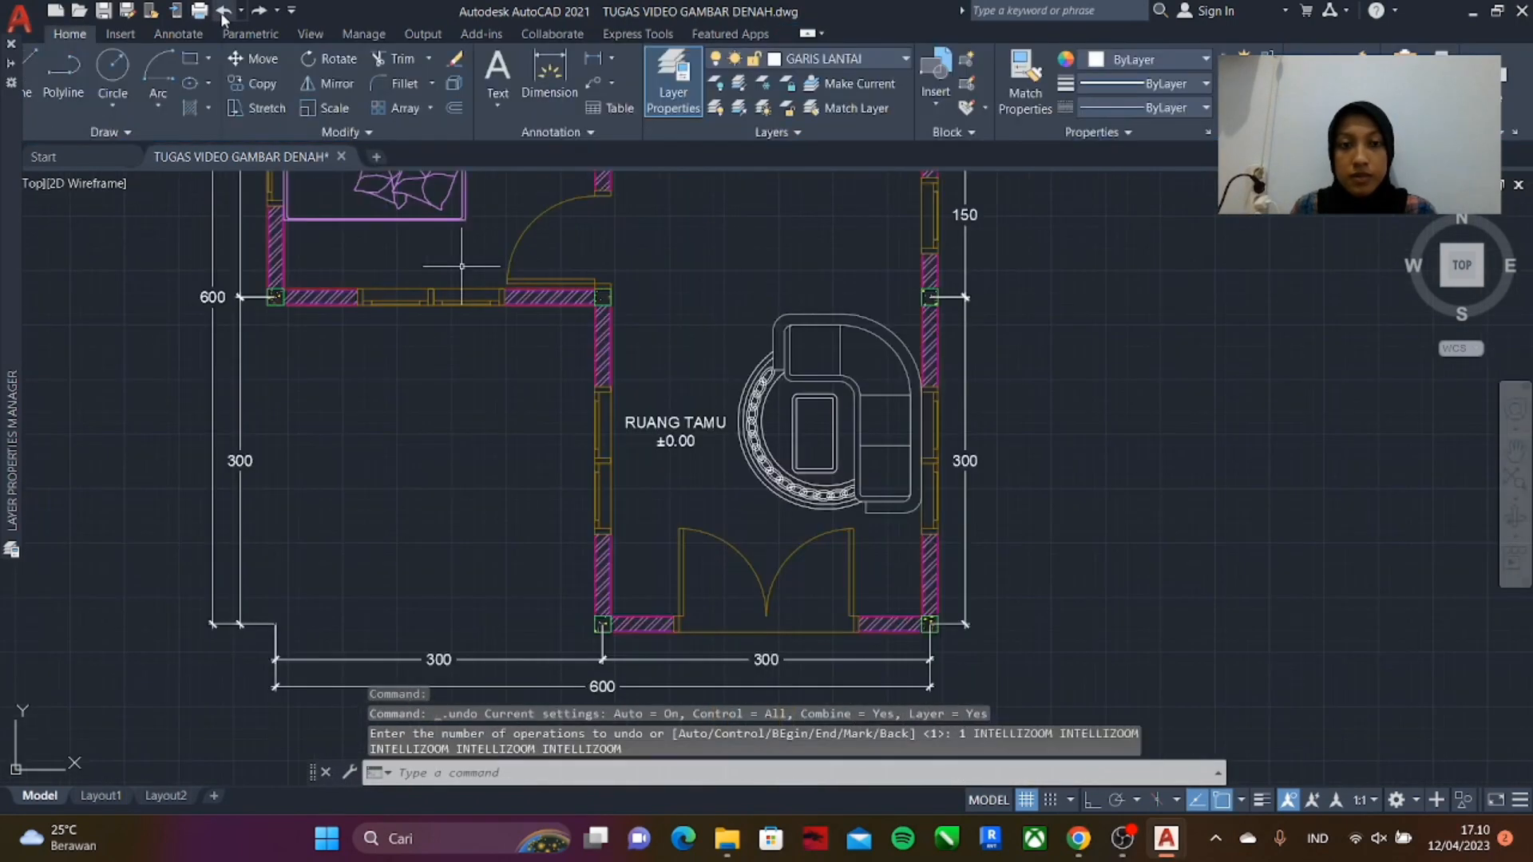
scroll(844, 596, "down", 4)
scroll(844, 516, "up", 2)
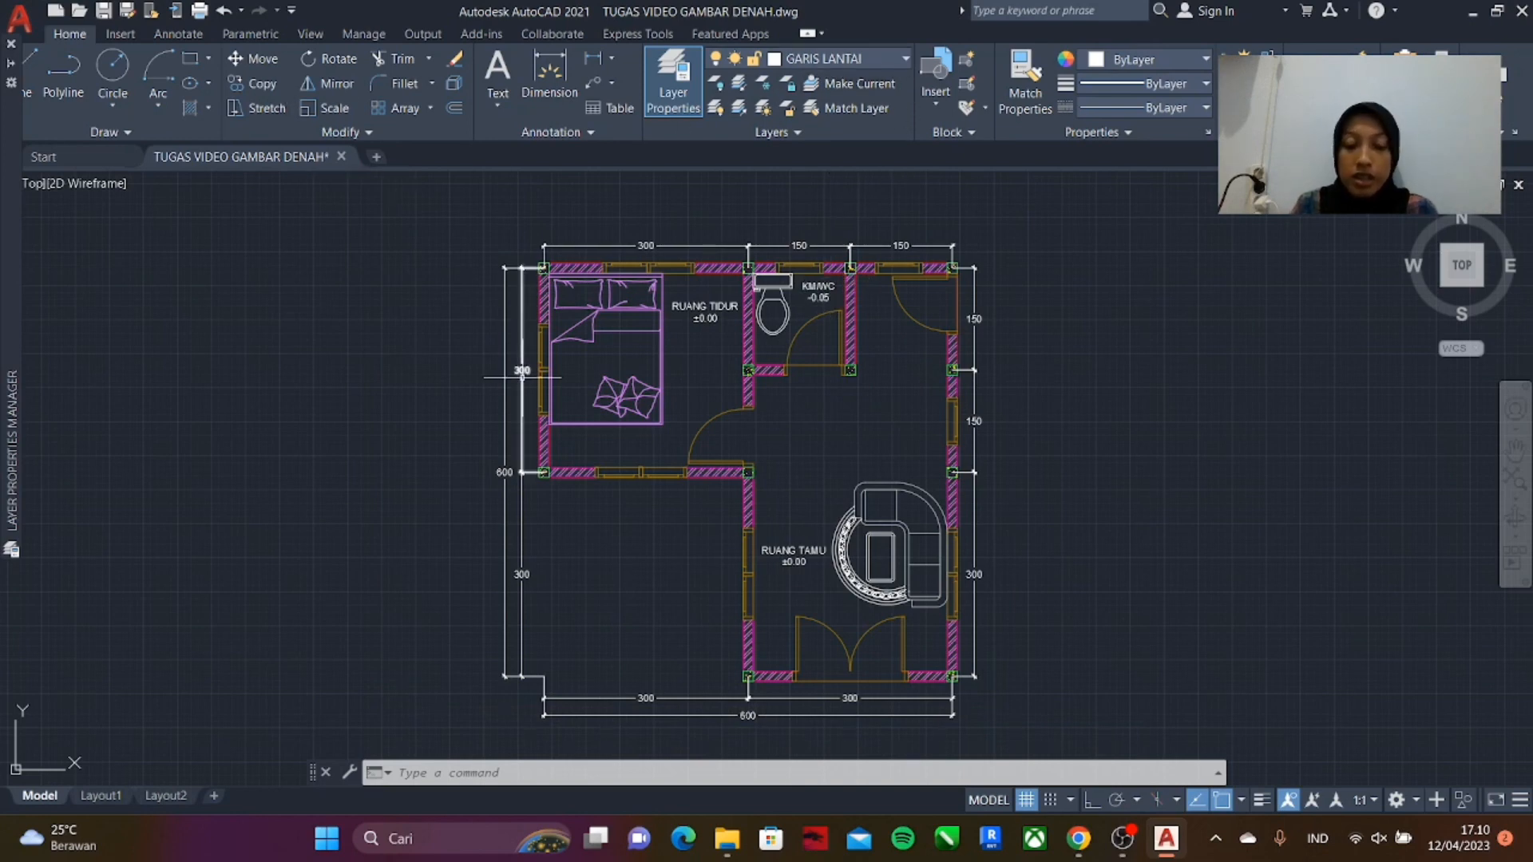
- Start an ANSI37 floor hatch covering RUANG TAMU, RUANG TIDUR, the upper-right door swing and the double-door swings
type("h")
key("Return")
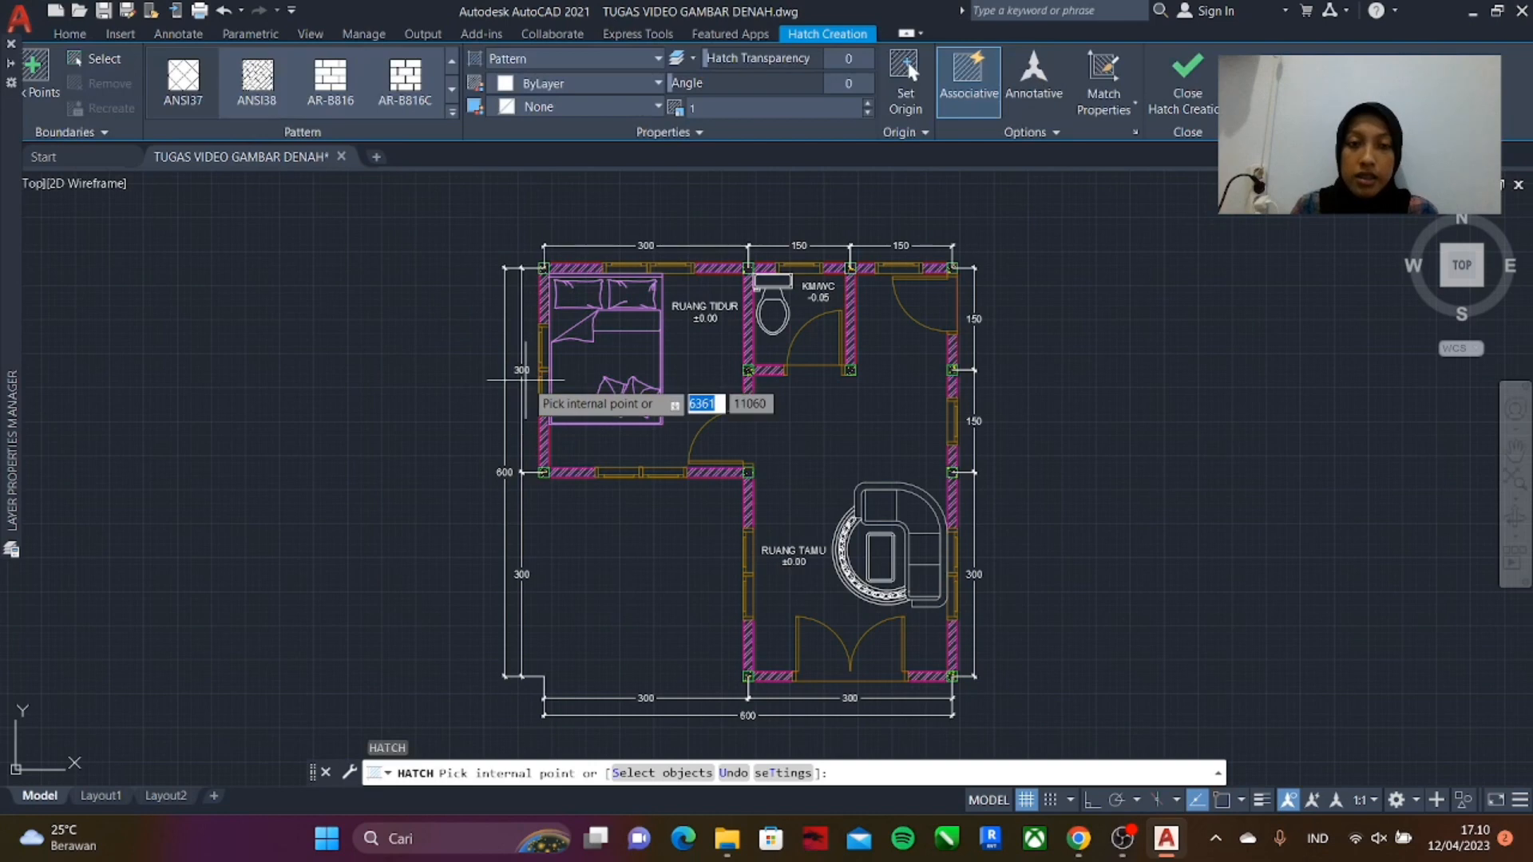
left_click(452, 119)
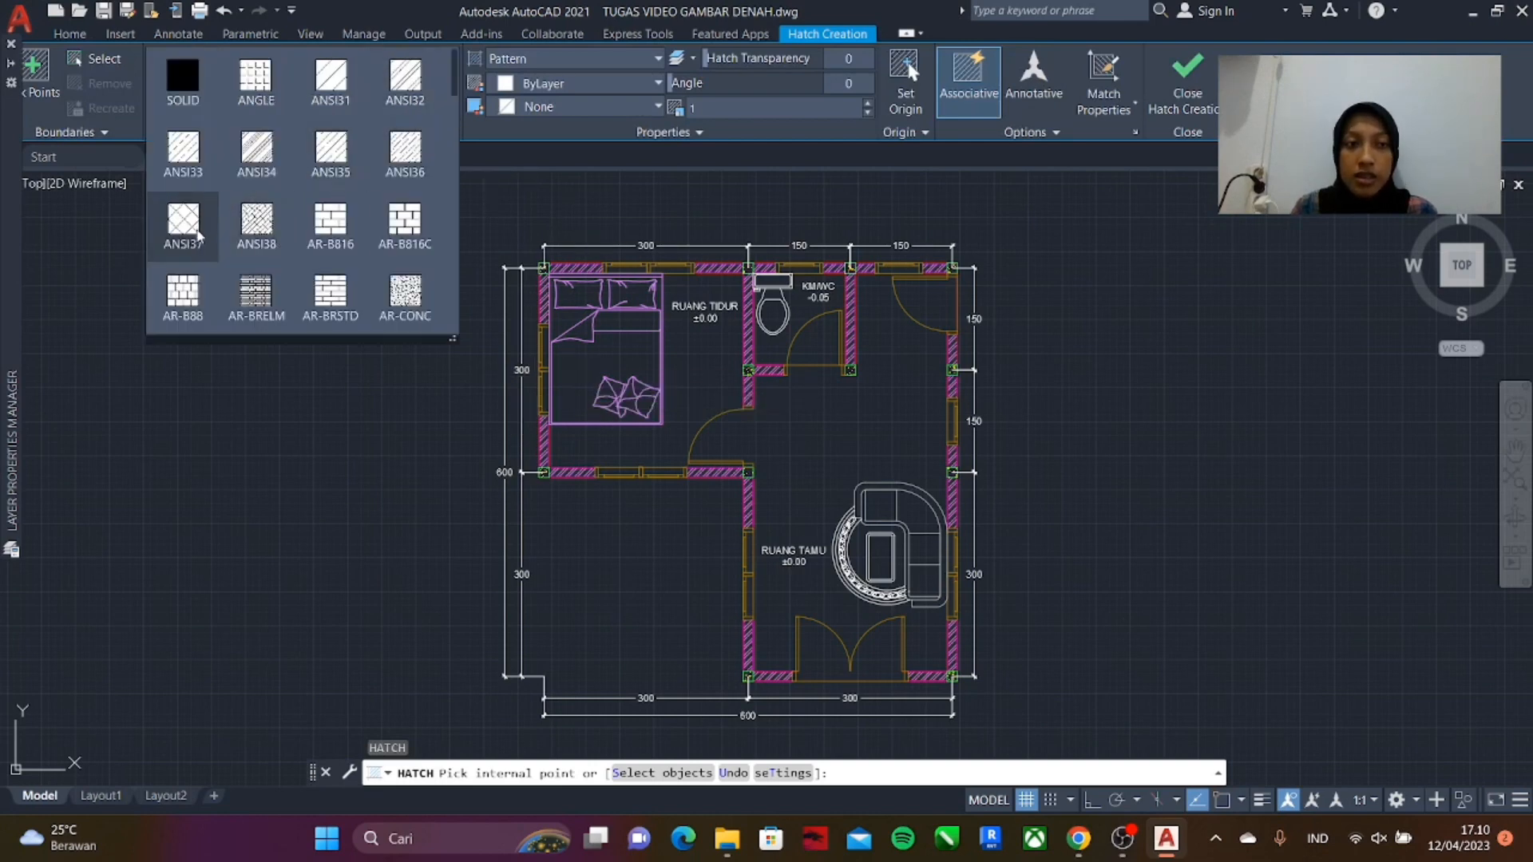
left_click(183, 227)
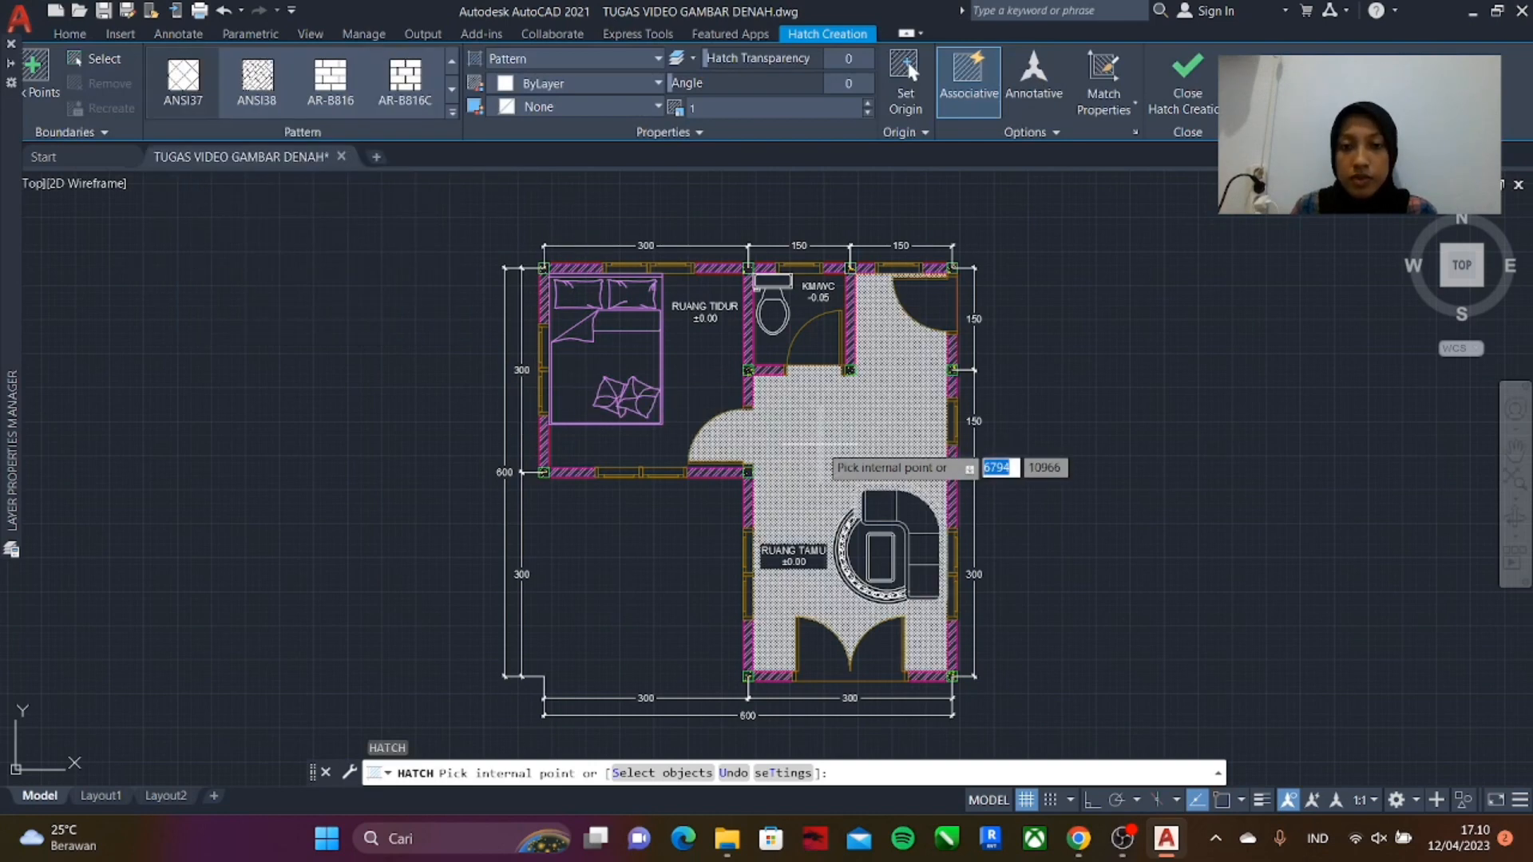
left_click(814, 459)
left_click(729, 404)
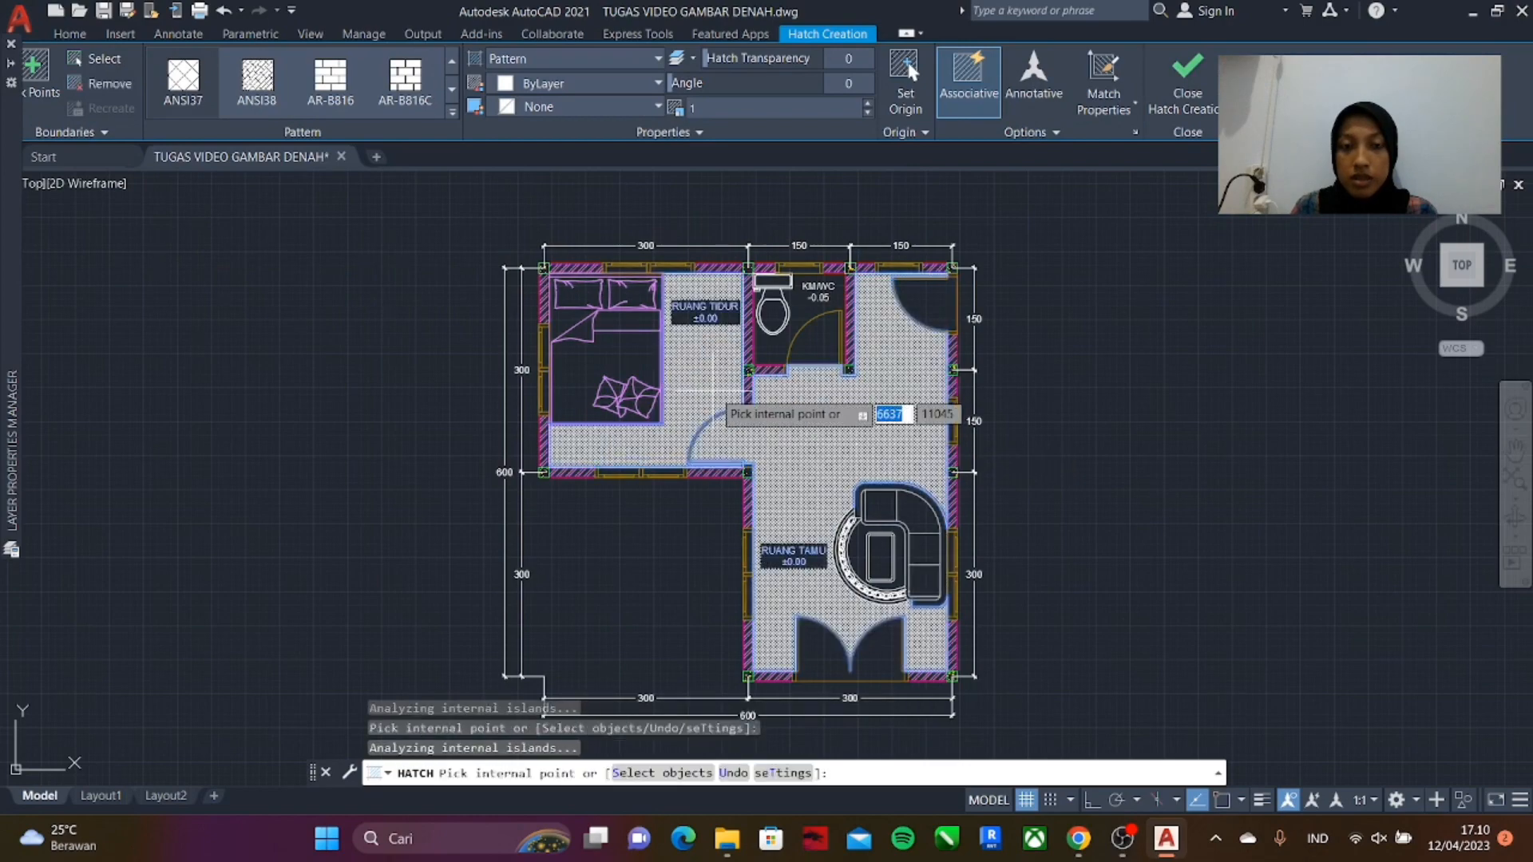
left_click(936, 326)
left_click(879, 639)
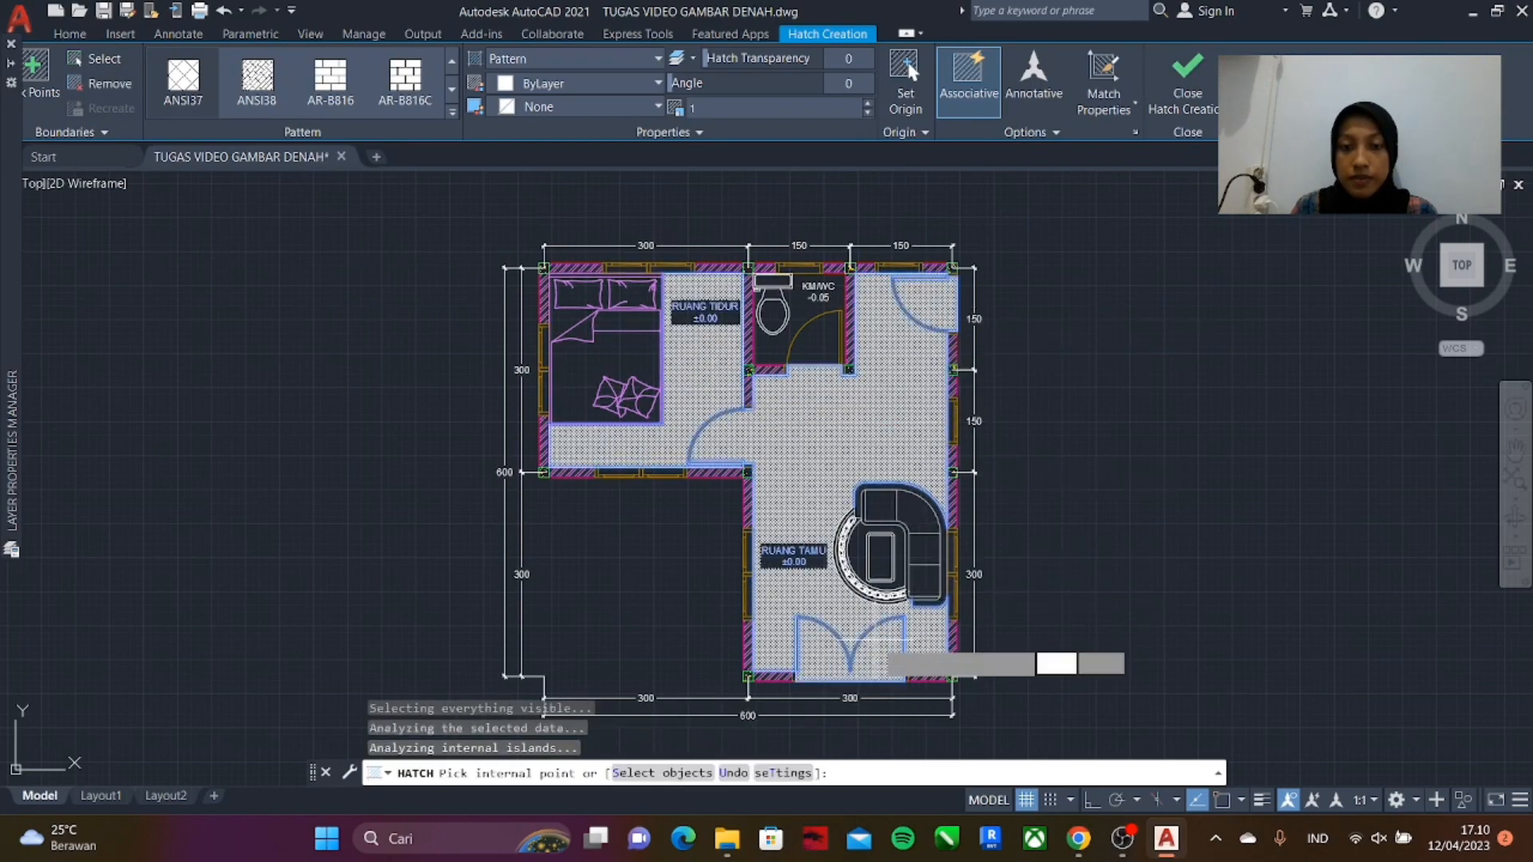
- Set the floor hatch scale to 25
scroll(755, 415, "up", 6)
scroll(595, 480, "down", 4)
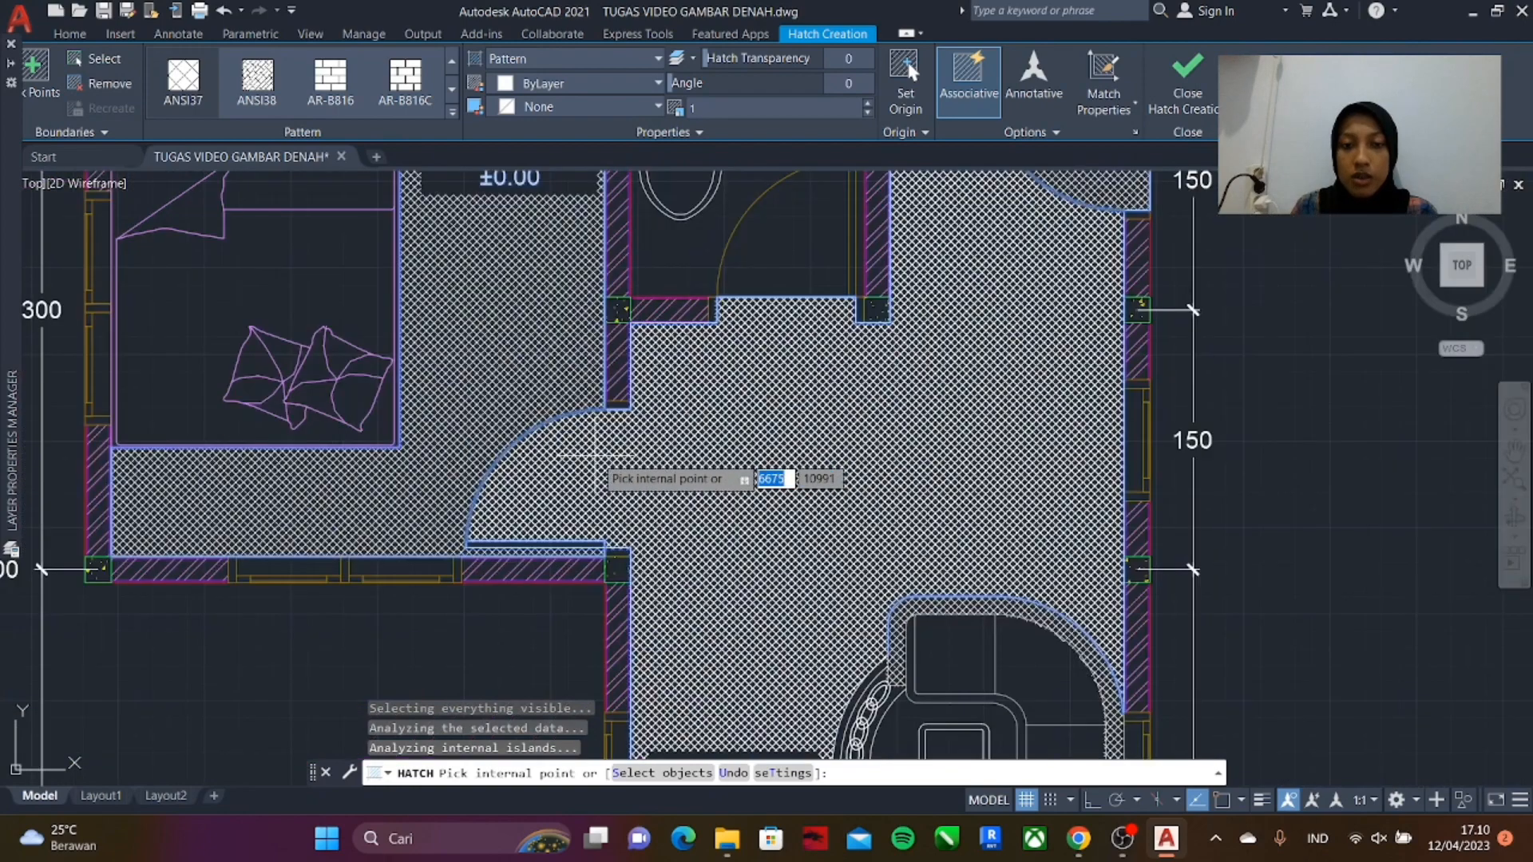
scroll(808, 477, "down", 1)
scroll(790, 531, "up", 4)
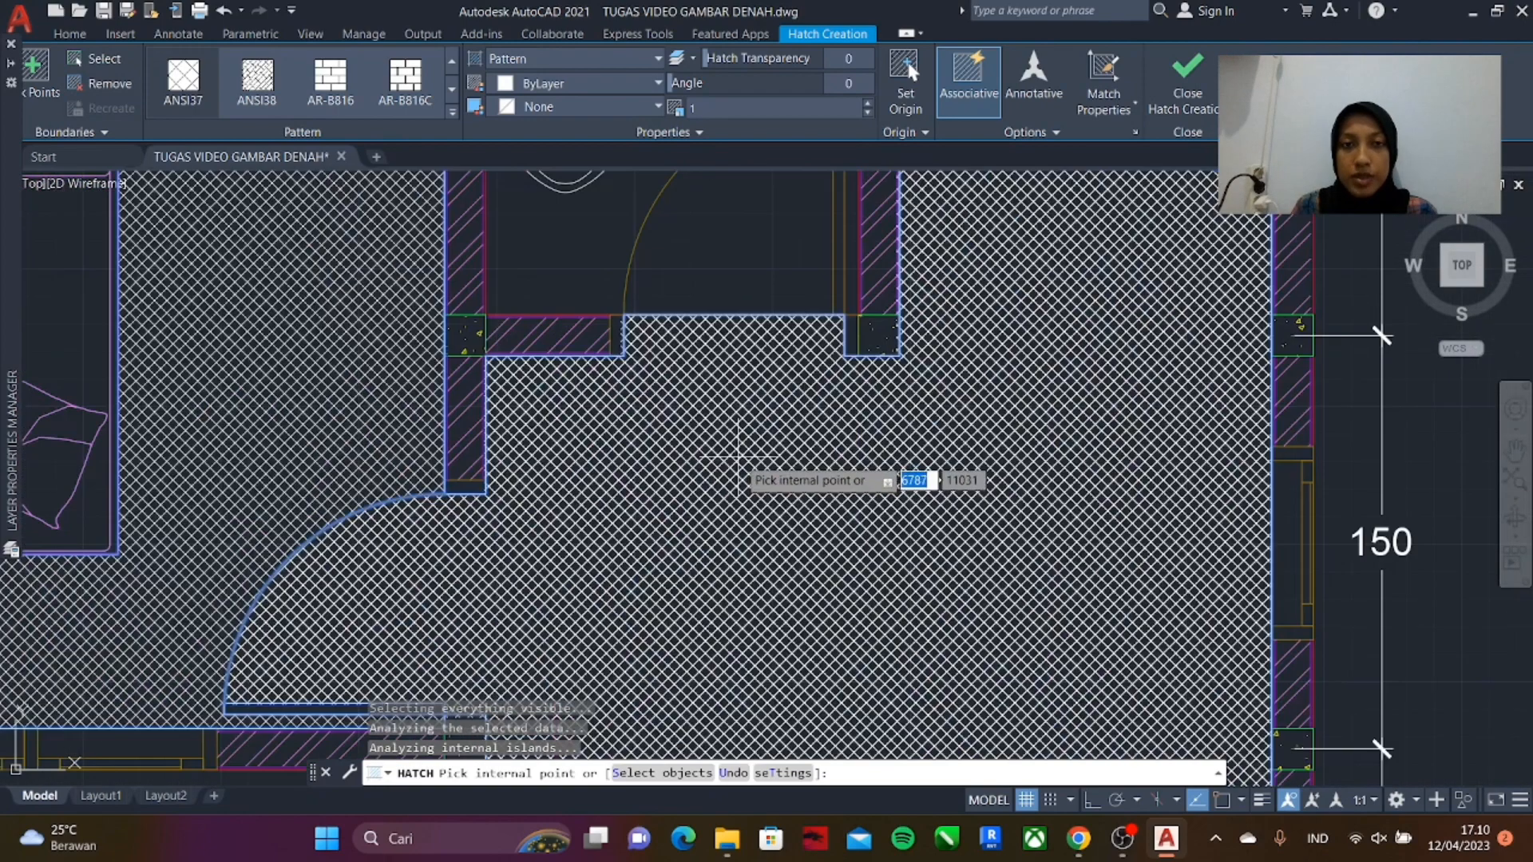
scroll(756, 463, "down", 1)
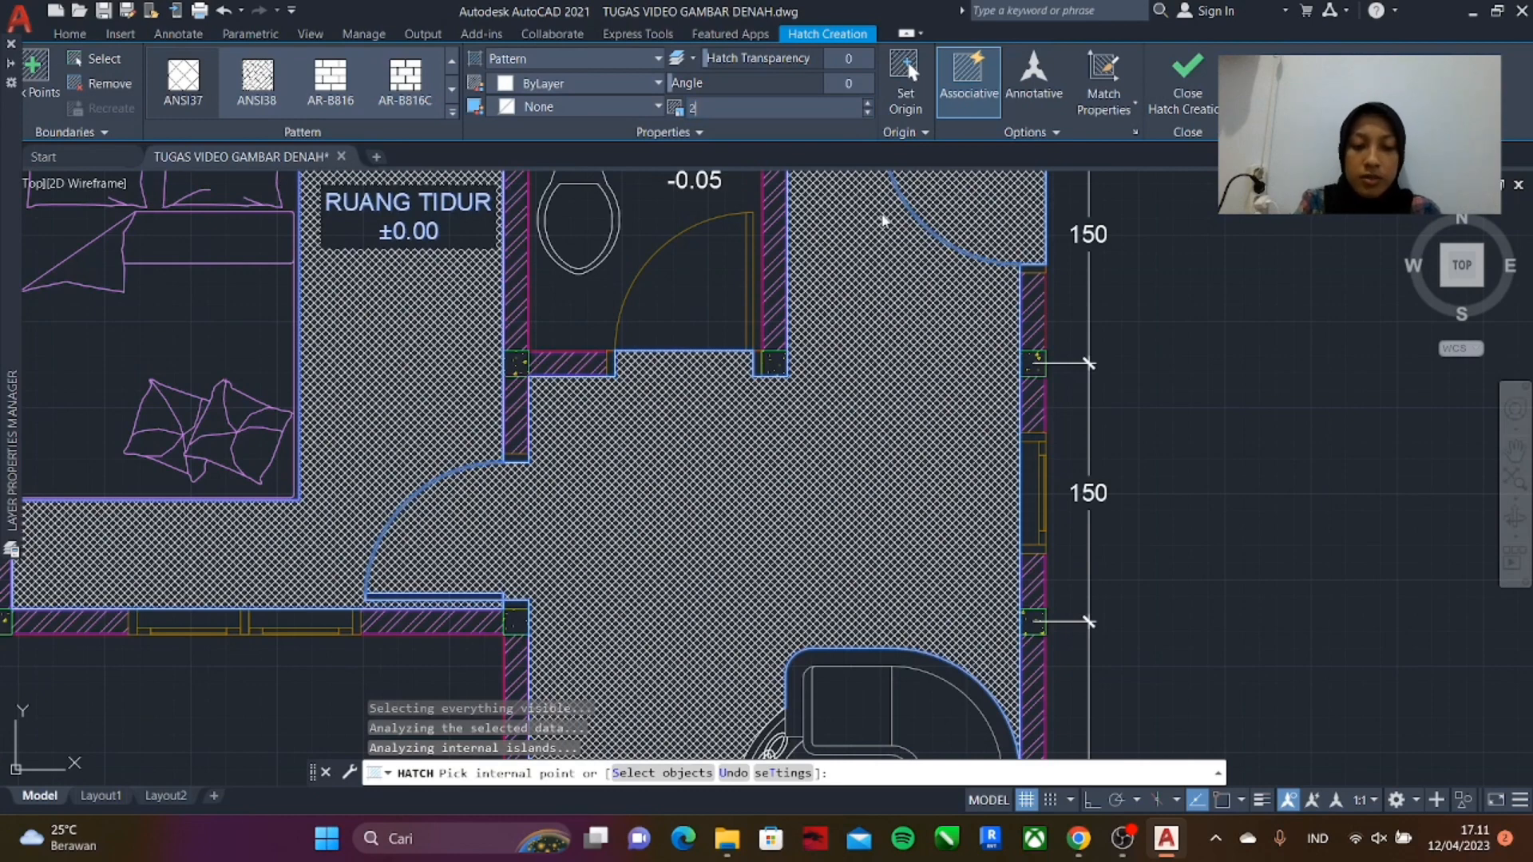
key("Return")
scroll(839, 511, "down", 6)
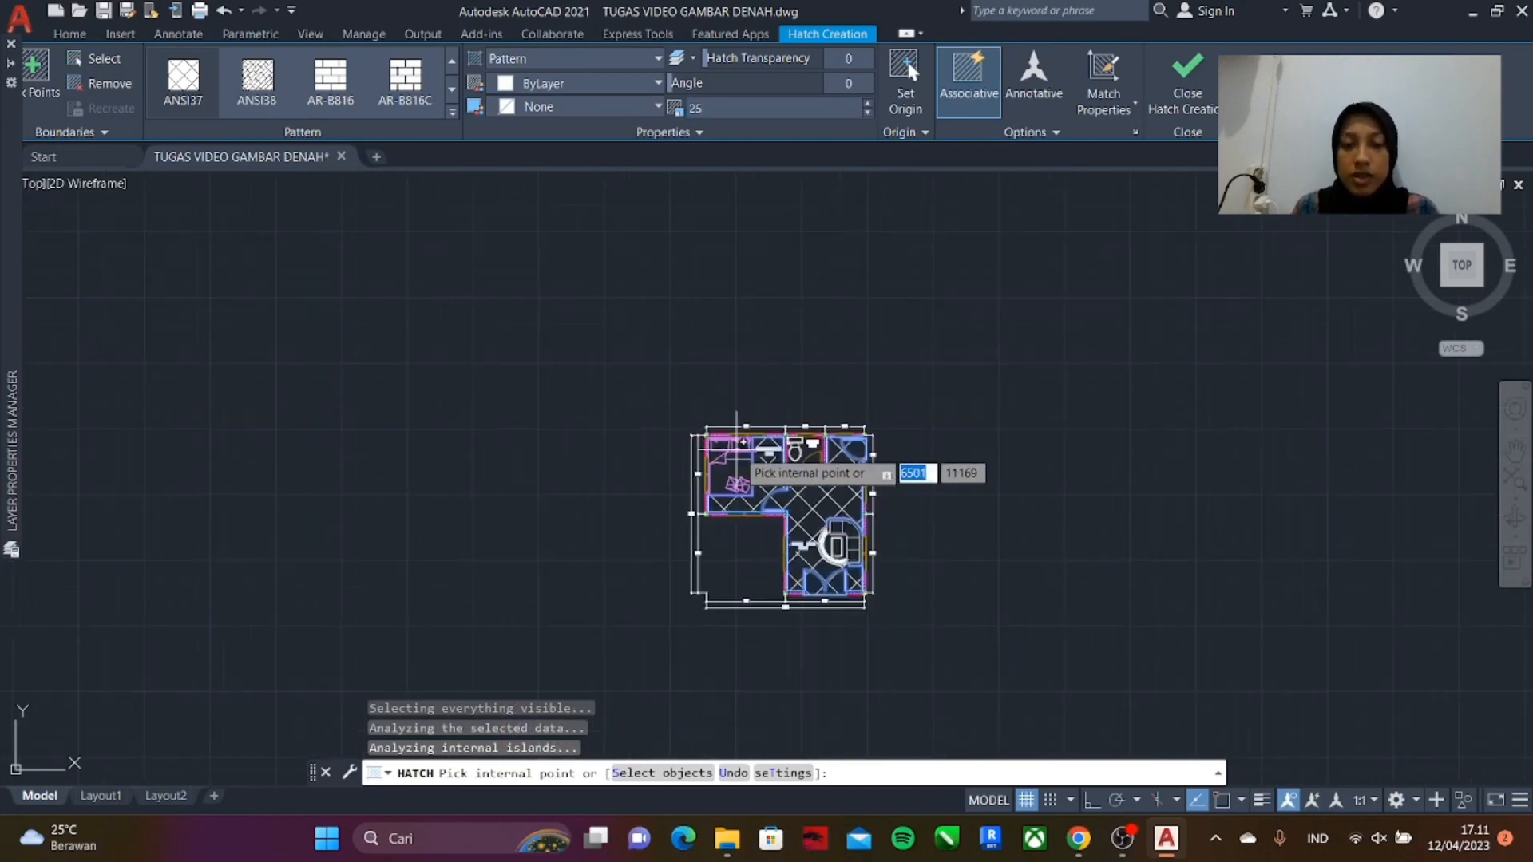
scroll(834, 514, "up", 2)
- Set the floor hatch scale to 20 and finish the hatch
left_click(722, 104)
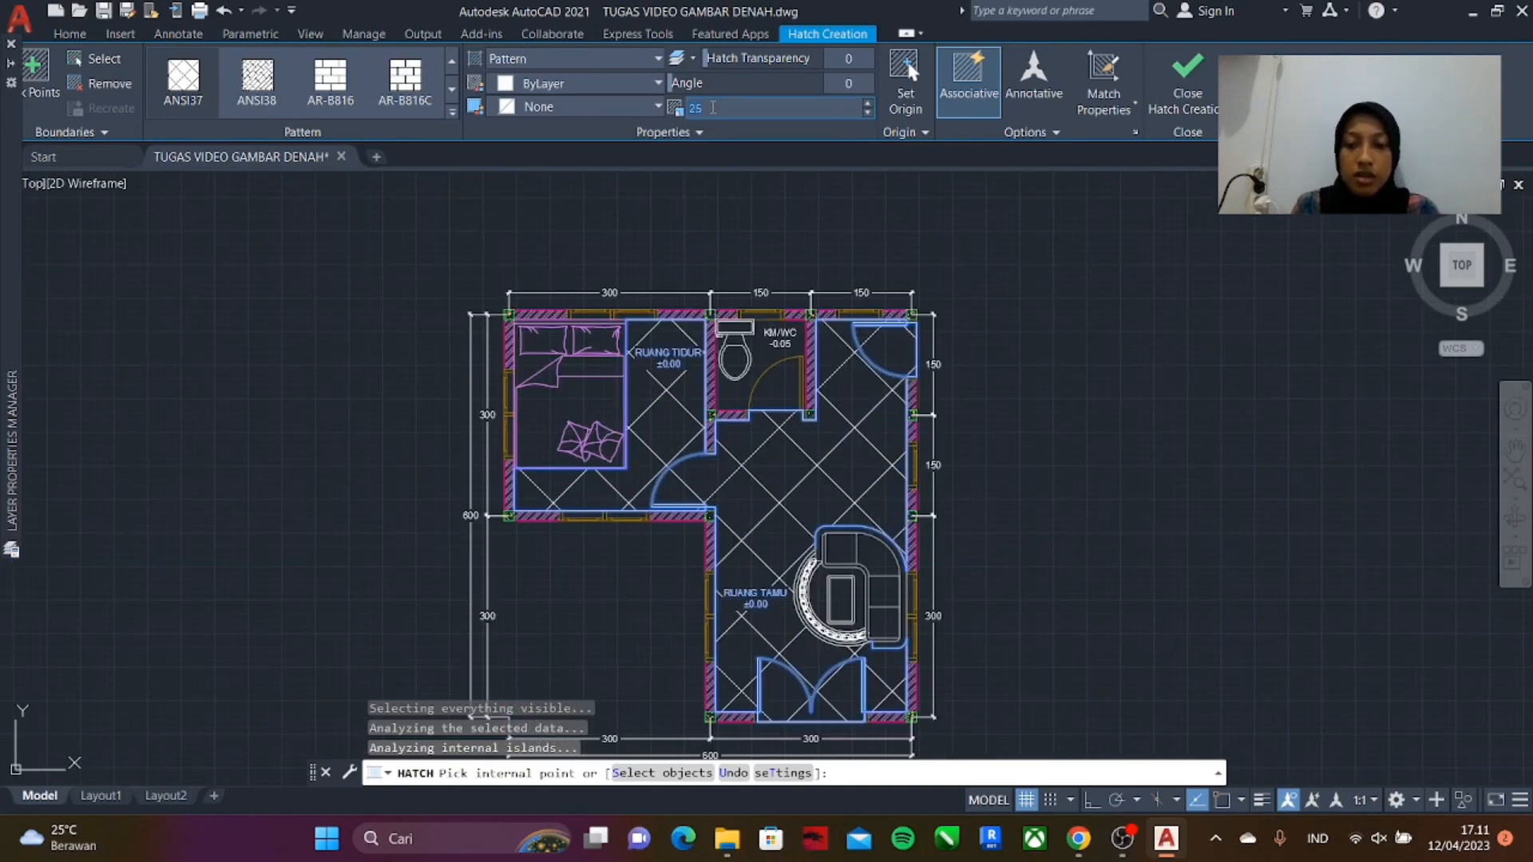
key("Return")
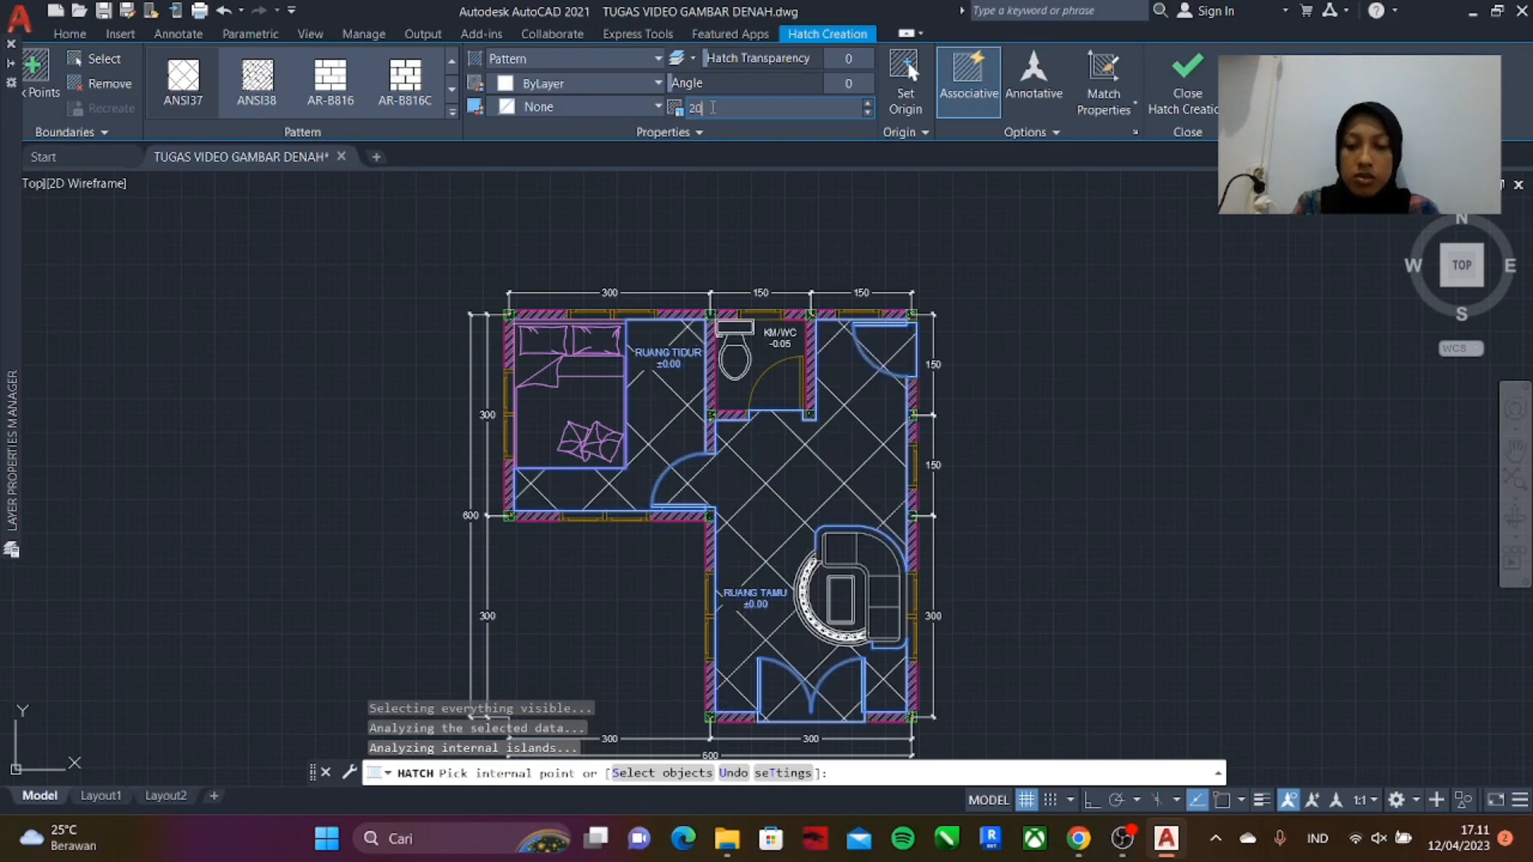
key("Return")
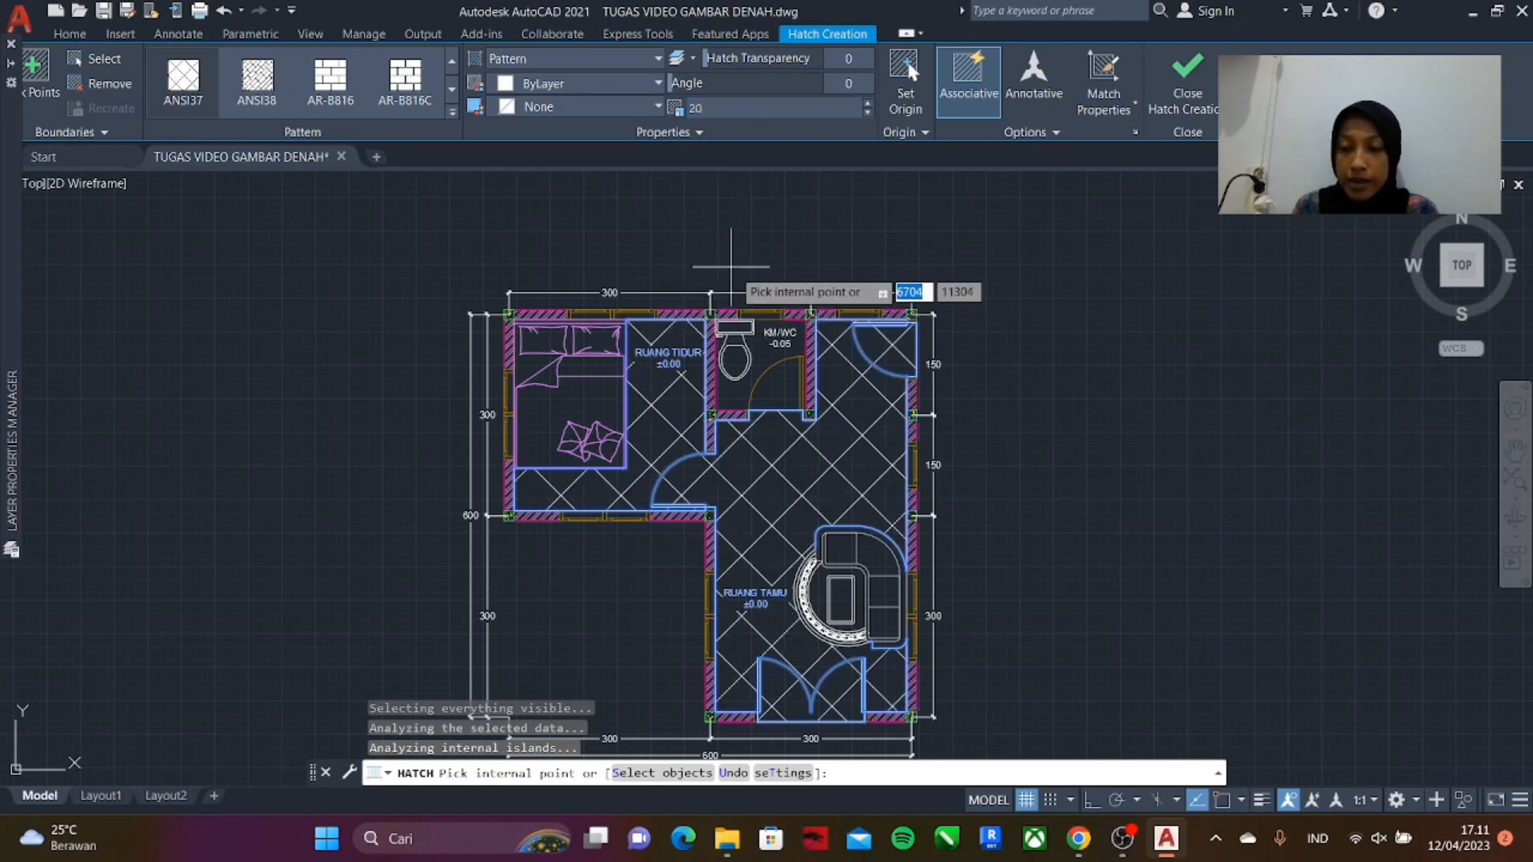
scroll(799, 504, "down", 2)
scroll(719, 424, "up", 4)
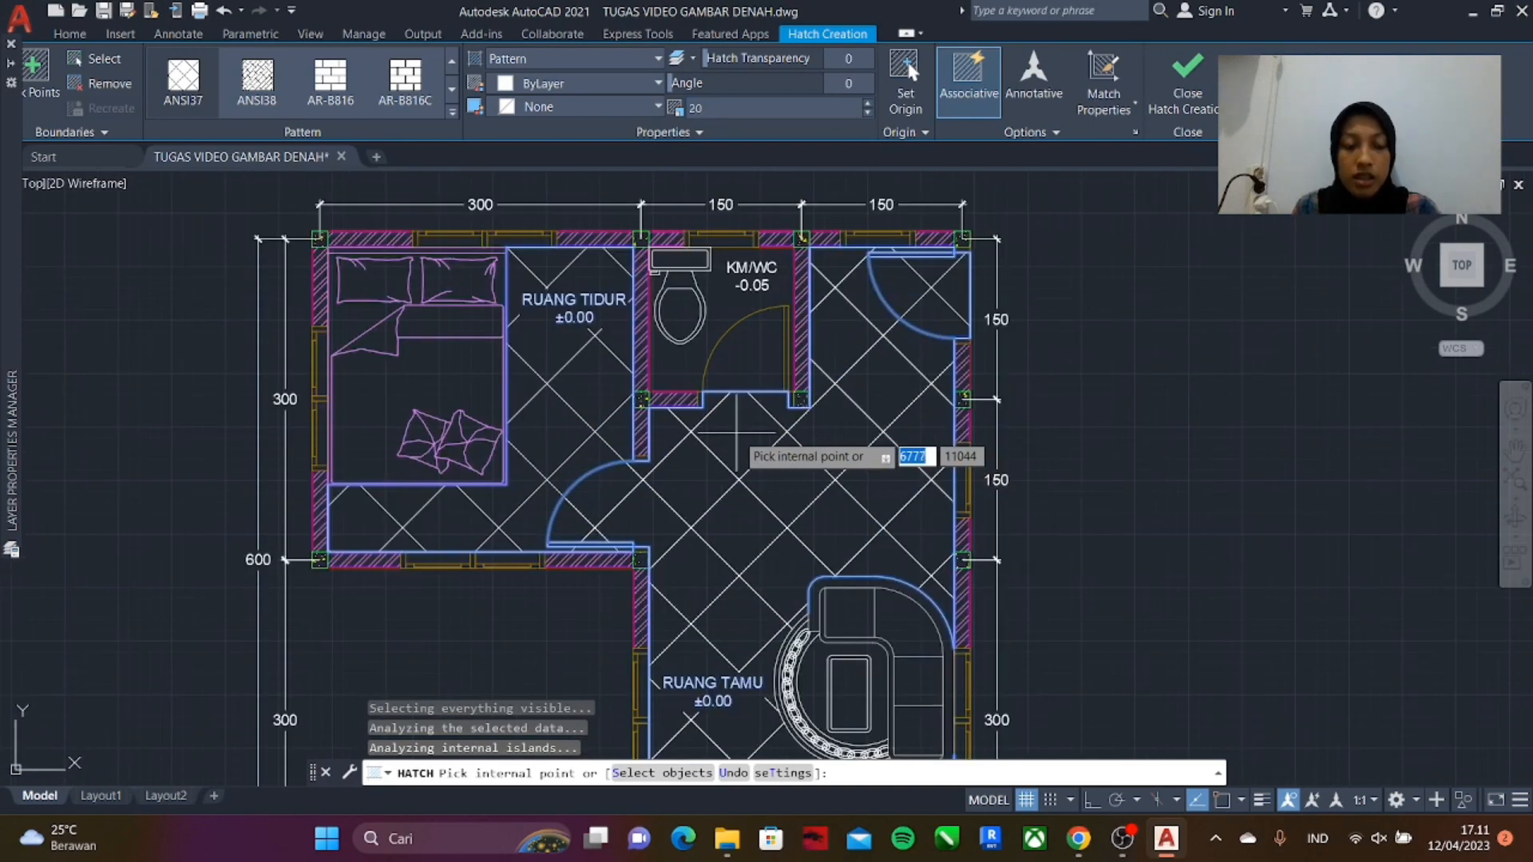
key("Escape")
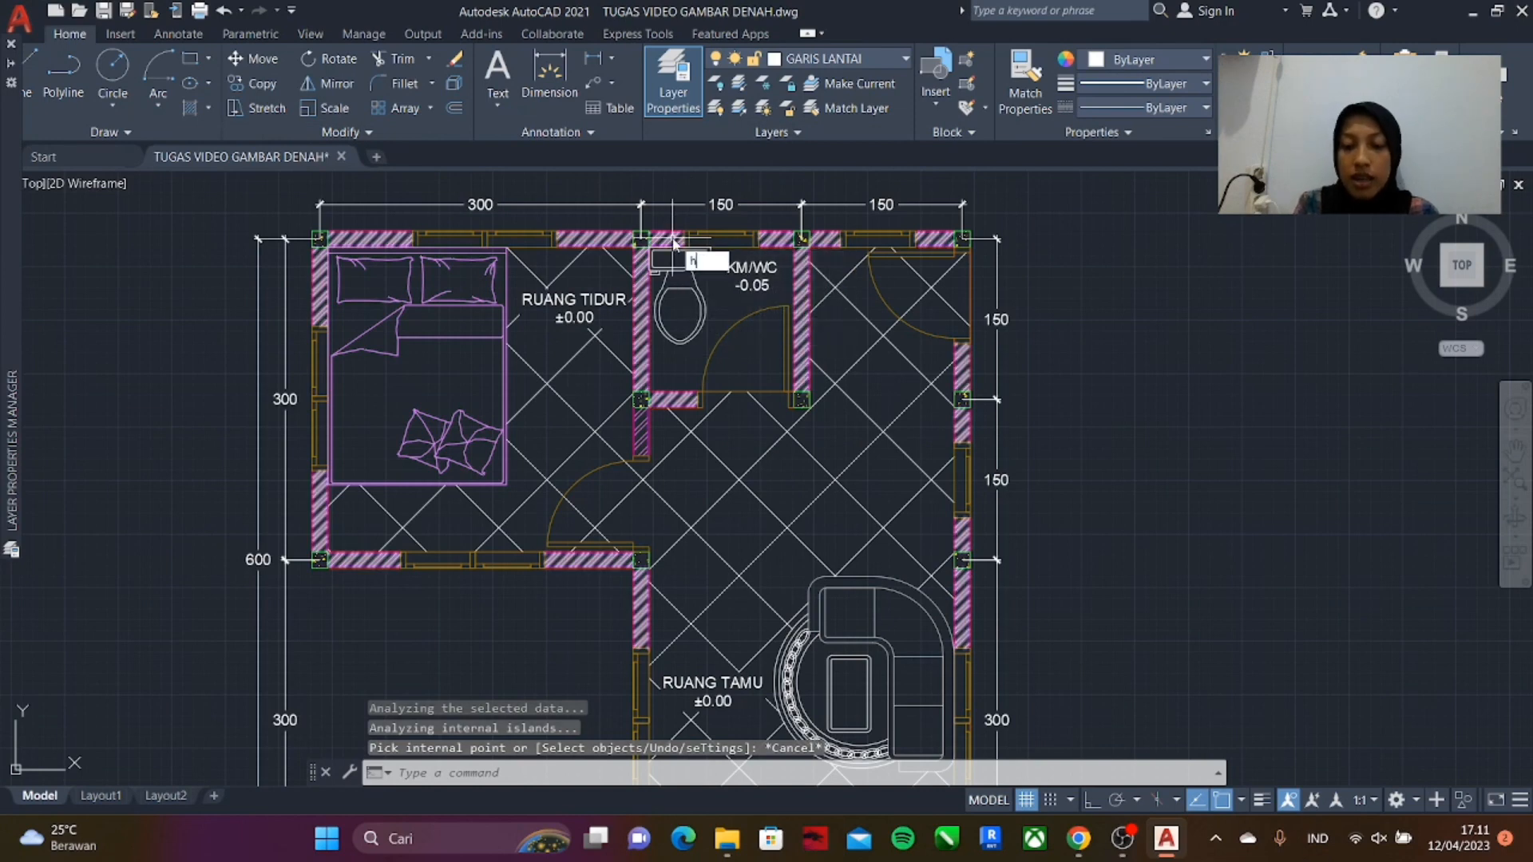
- Start a floor hatch with the ANGLE pattern covering the KM/WC floor and its door swing
key("Return")
left_click(453, 110)
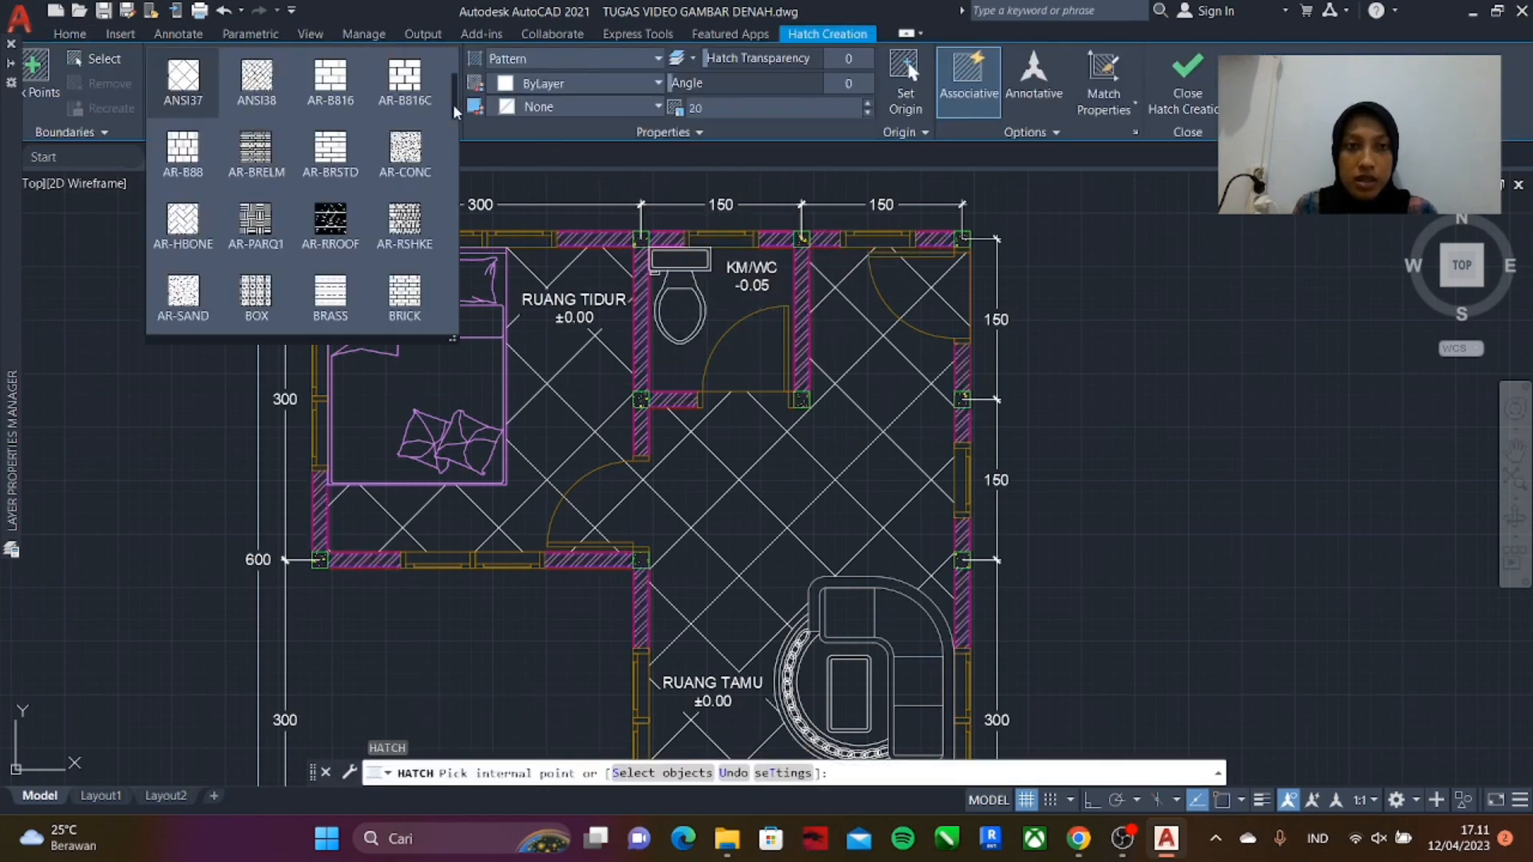
scroll(344, 189, "down", 3)
scroll(344, 190, "up", 3)
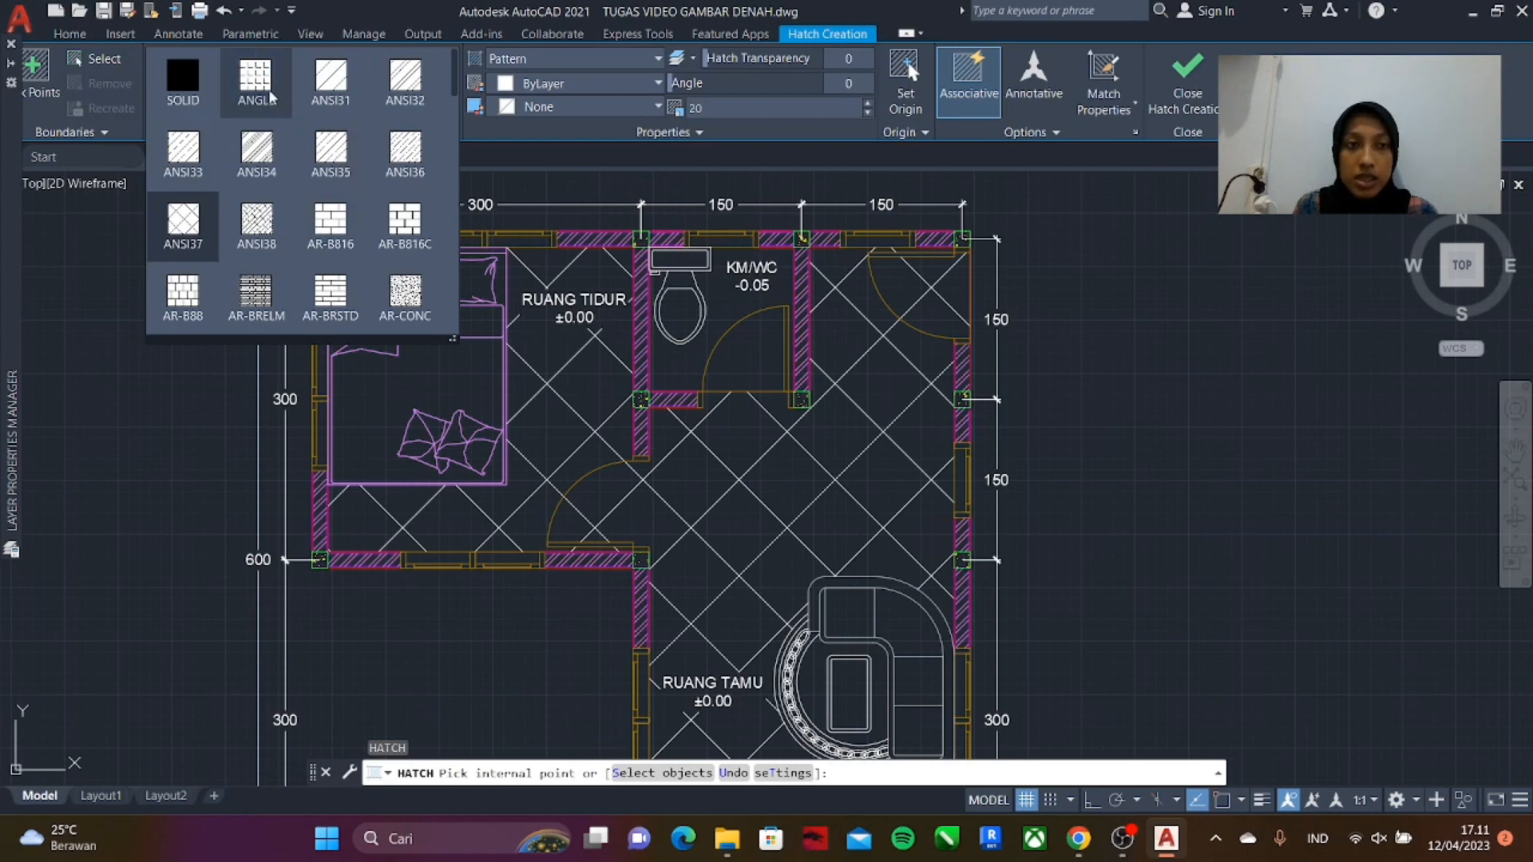
left_click(271, 98)
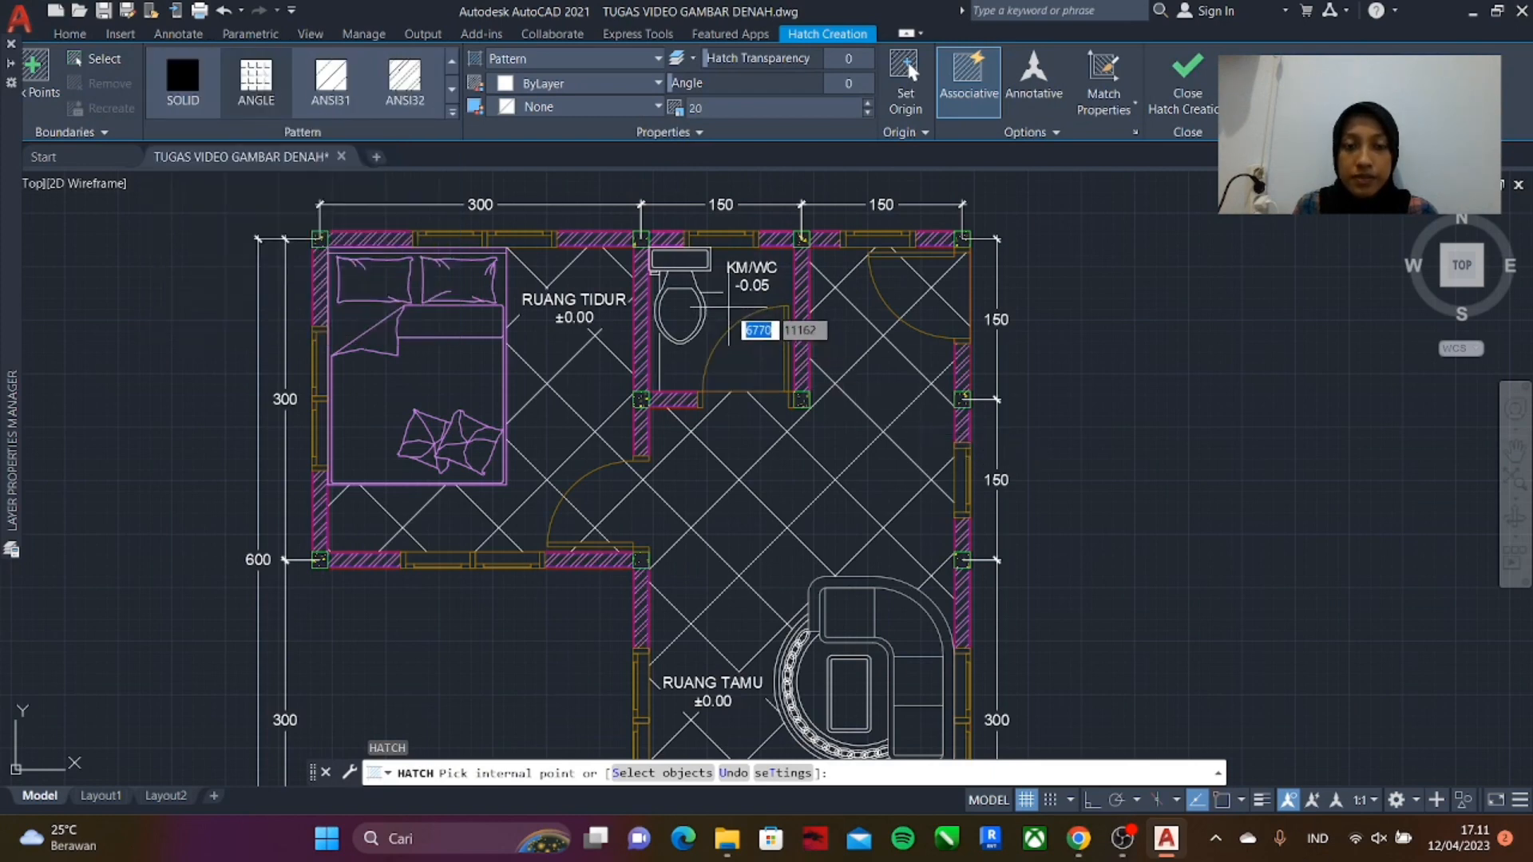
left_click(728, 307)
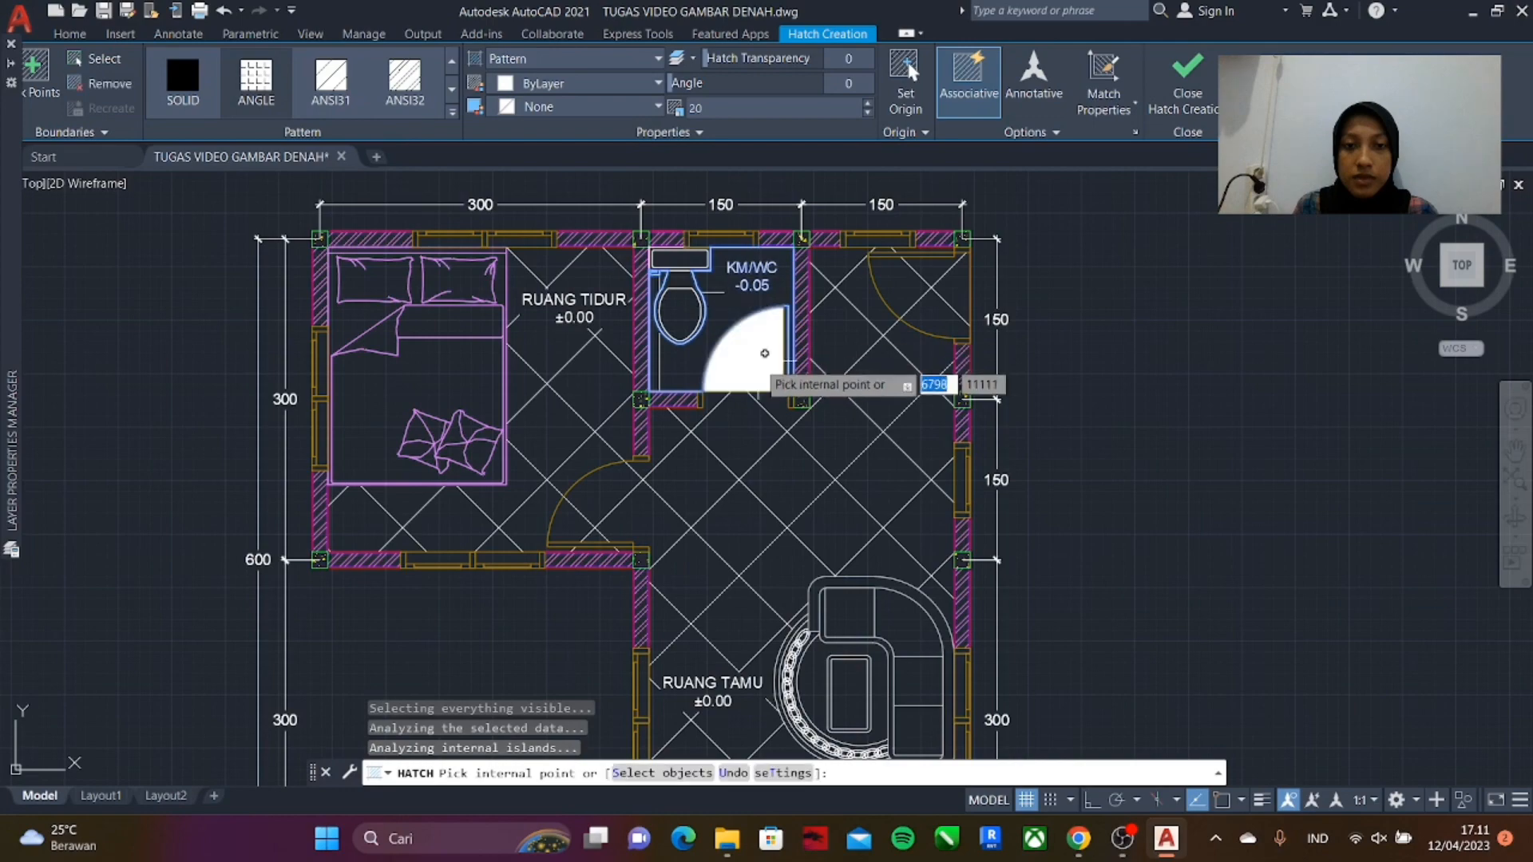
left_click(763, 355)
scroll(757, 360, "up", 3)
scroll(702, 301, "down", 3)
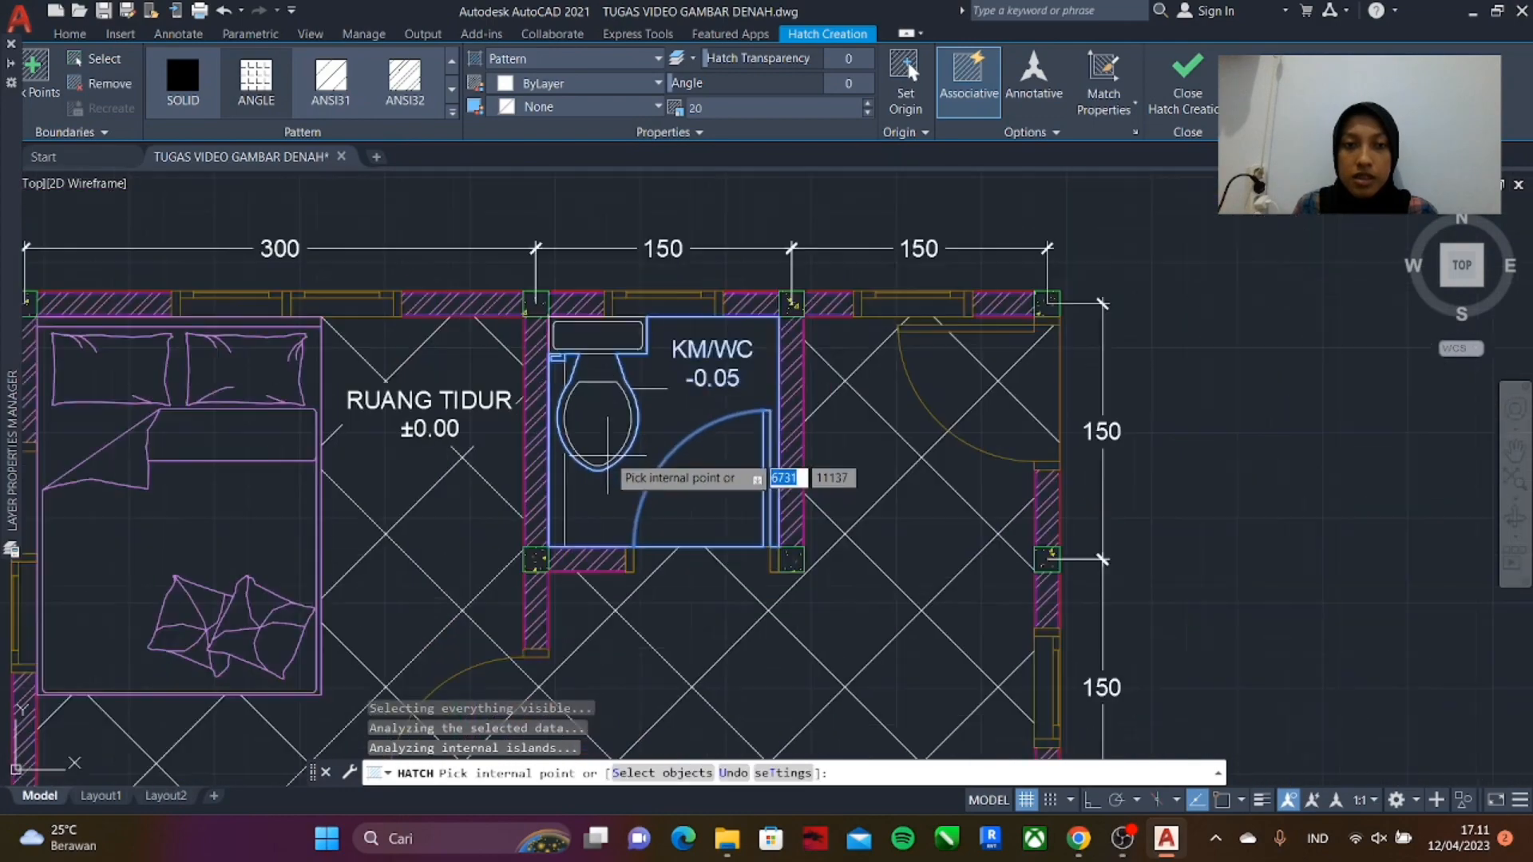
scroll(655, 394, "up", 5)
scroll(643, 327, "down", 5)
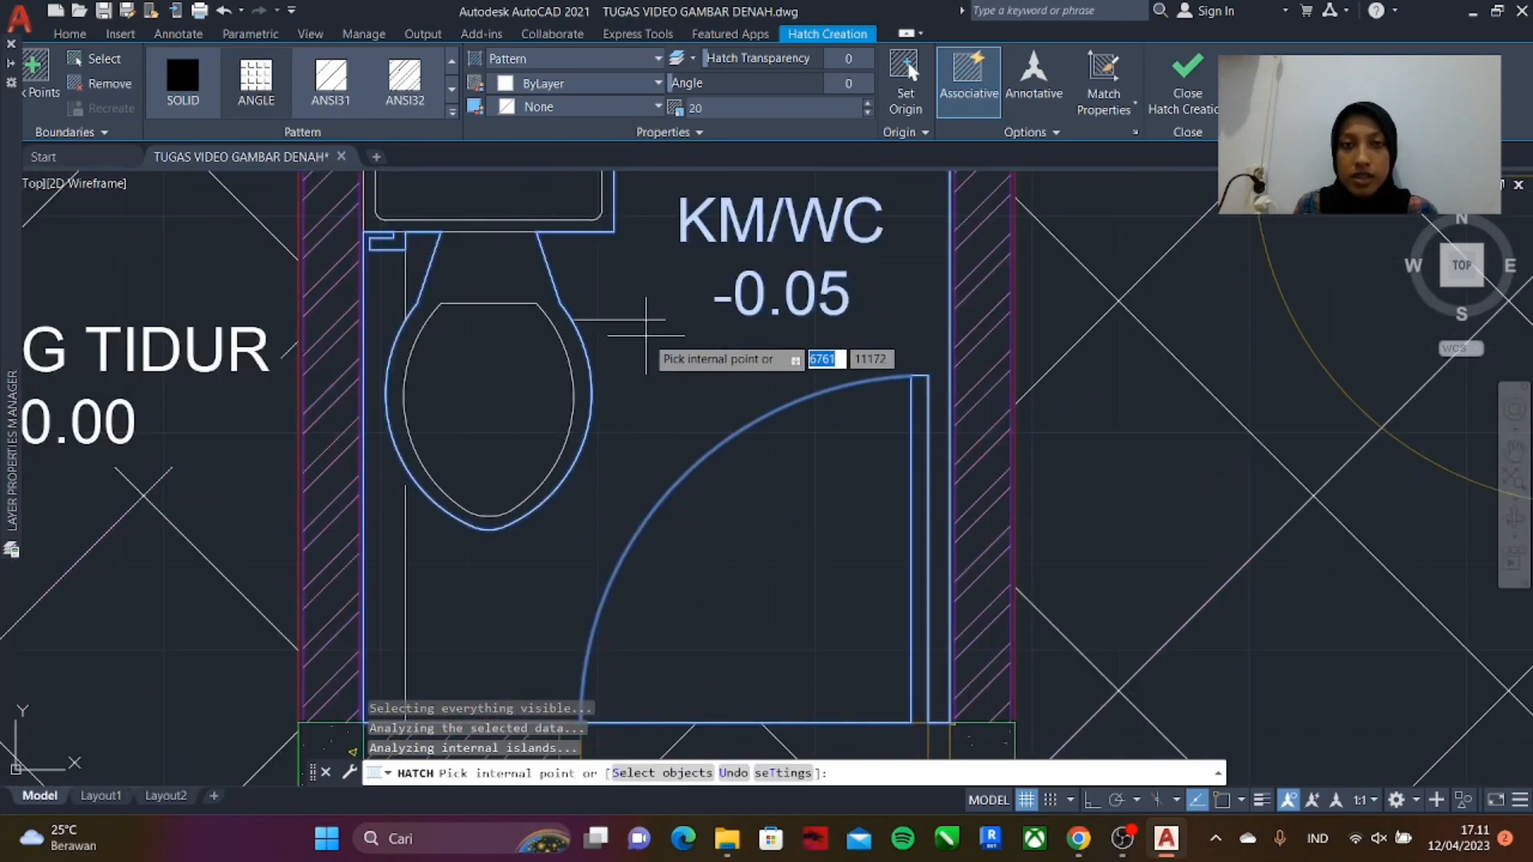
- Try hatch scales of 1, 5 and 3 on the KM/WC floor
left_click(714, 106)
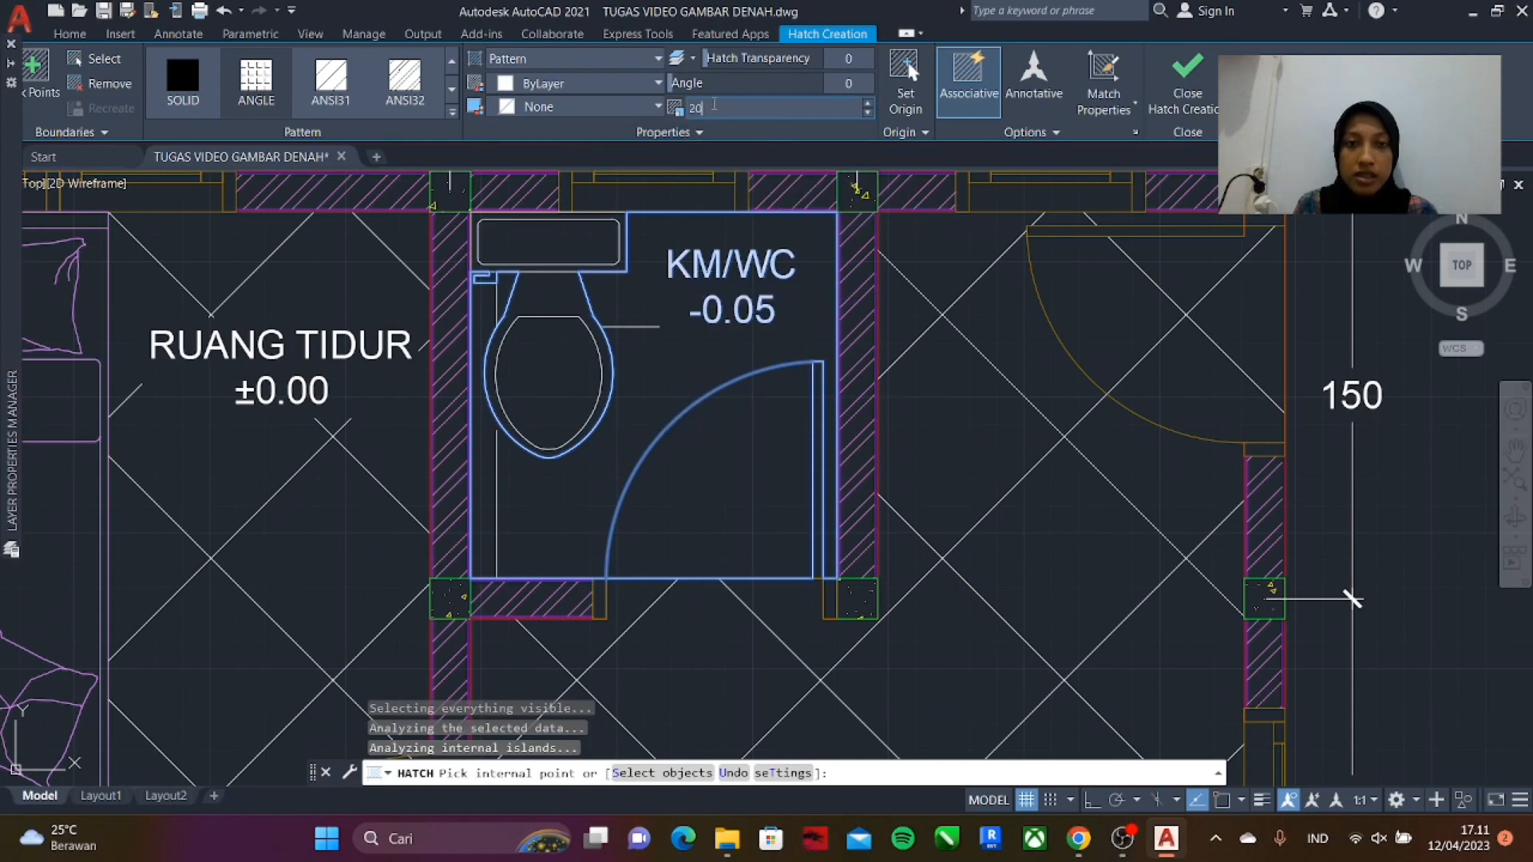
key("Return")
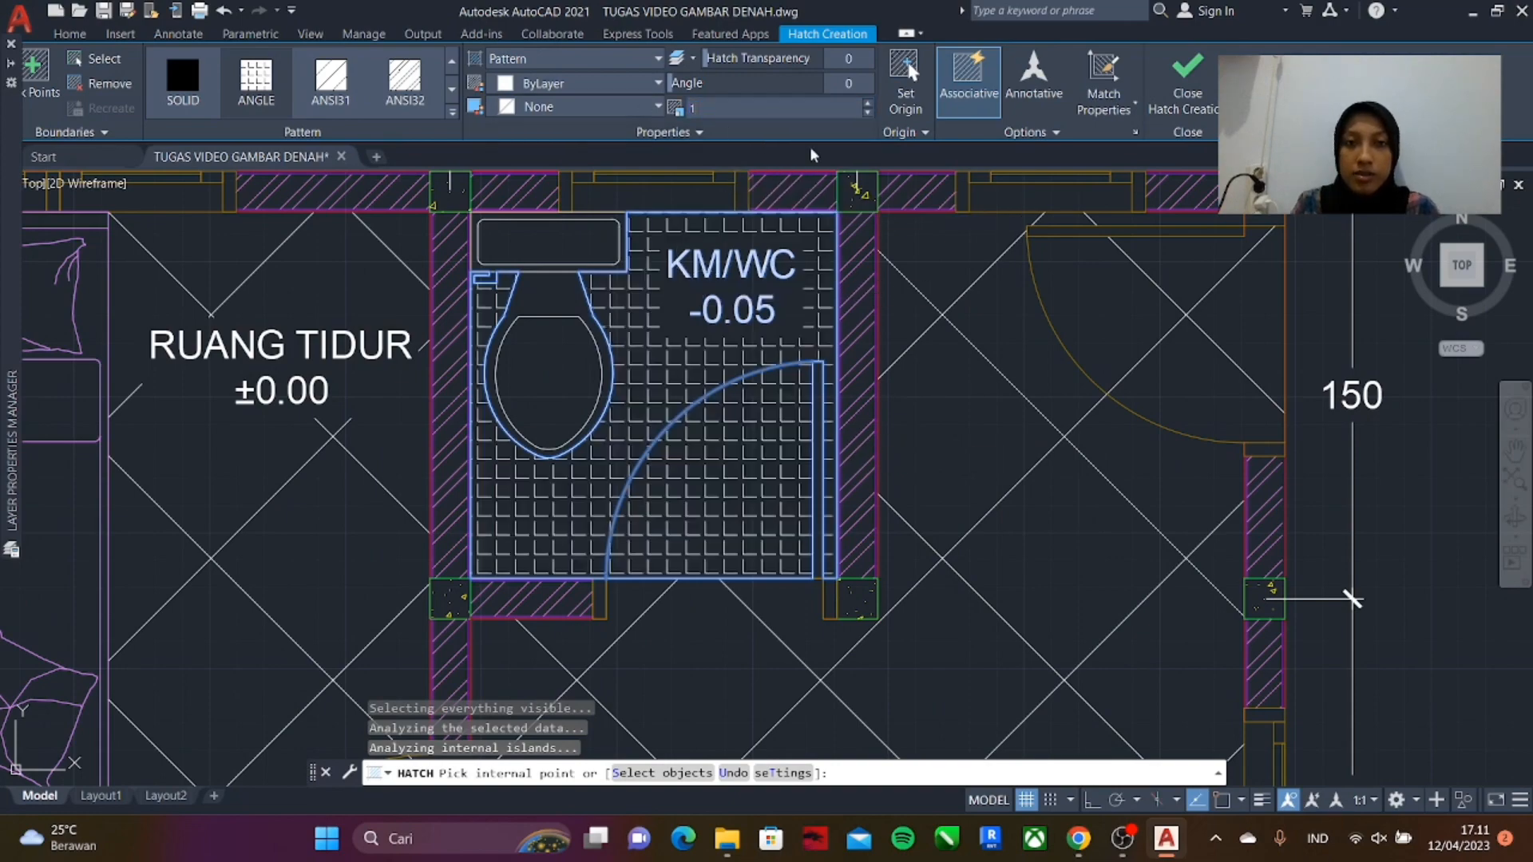
scroll(821, 352, "down", 4)
scroll(879, 331, "up", 4)
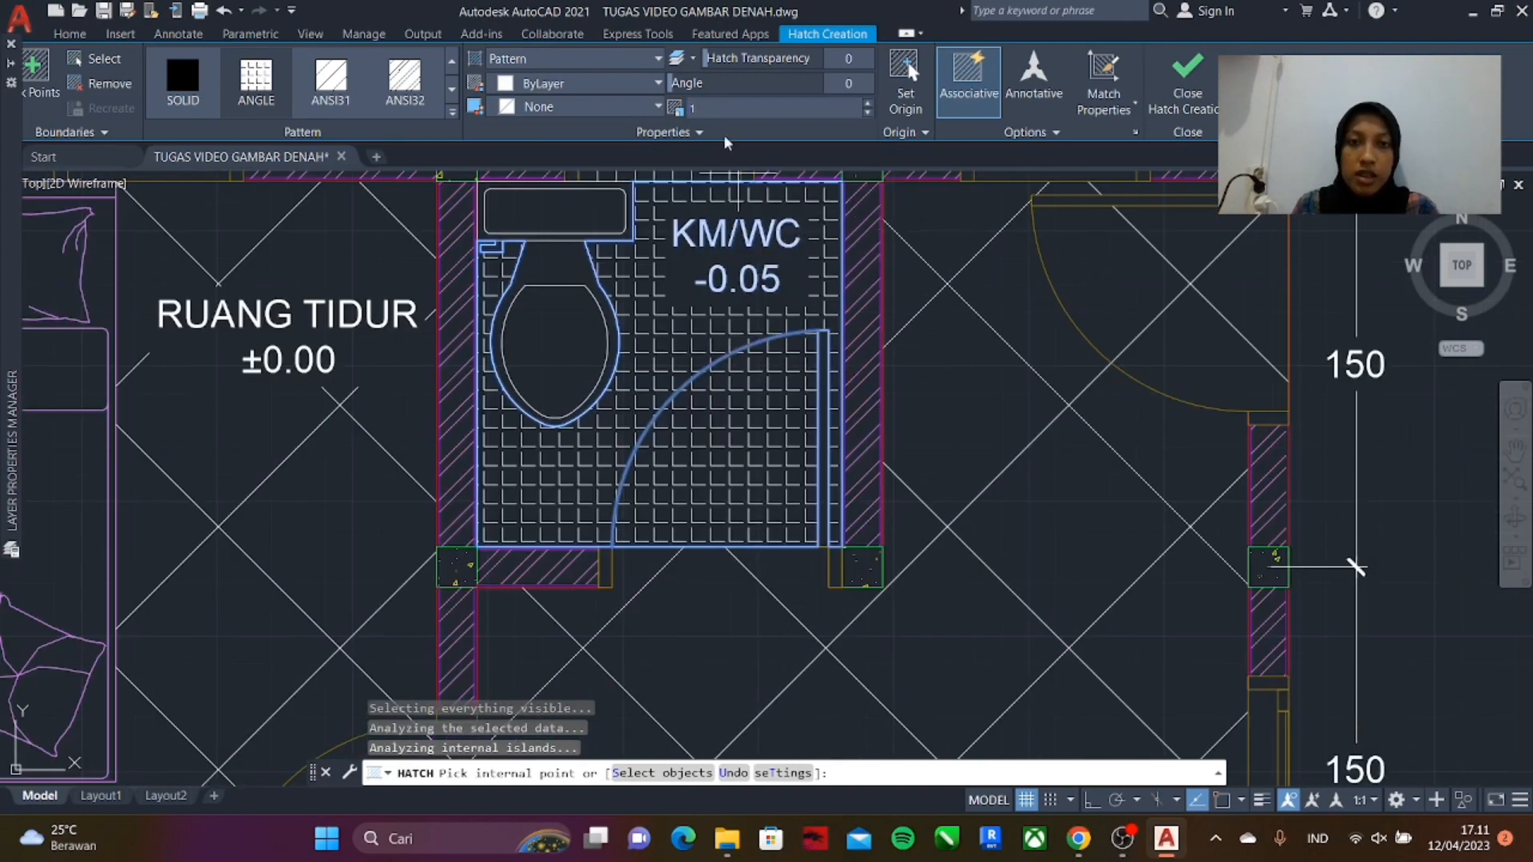
key("Return")
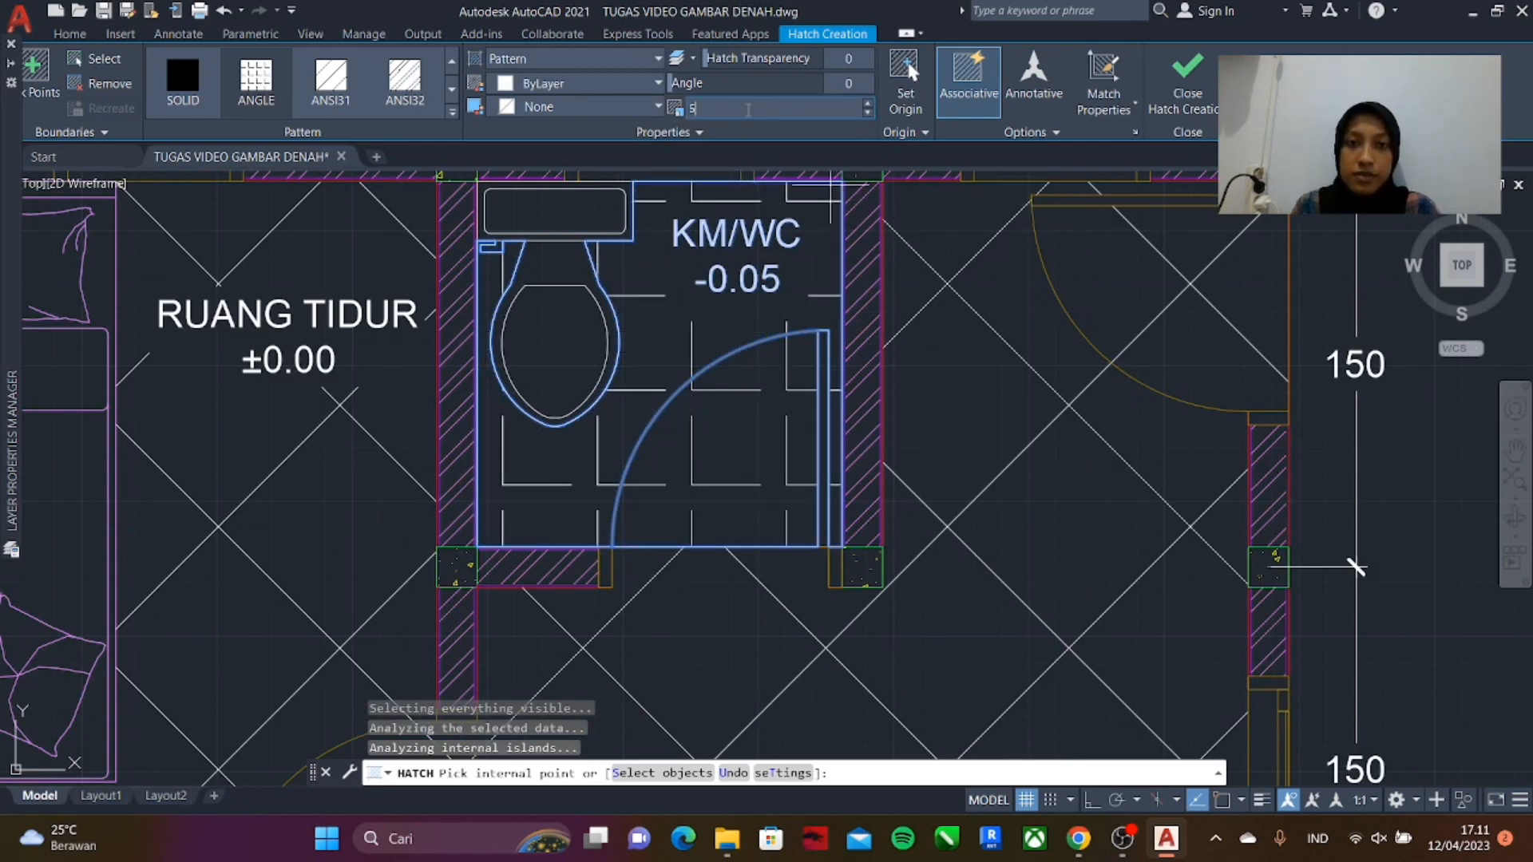
key("Return")
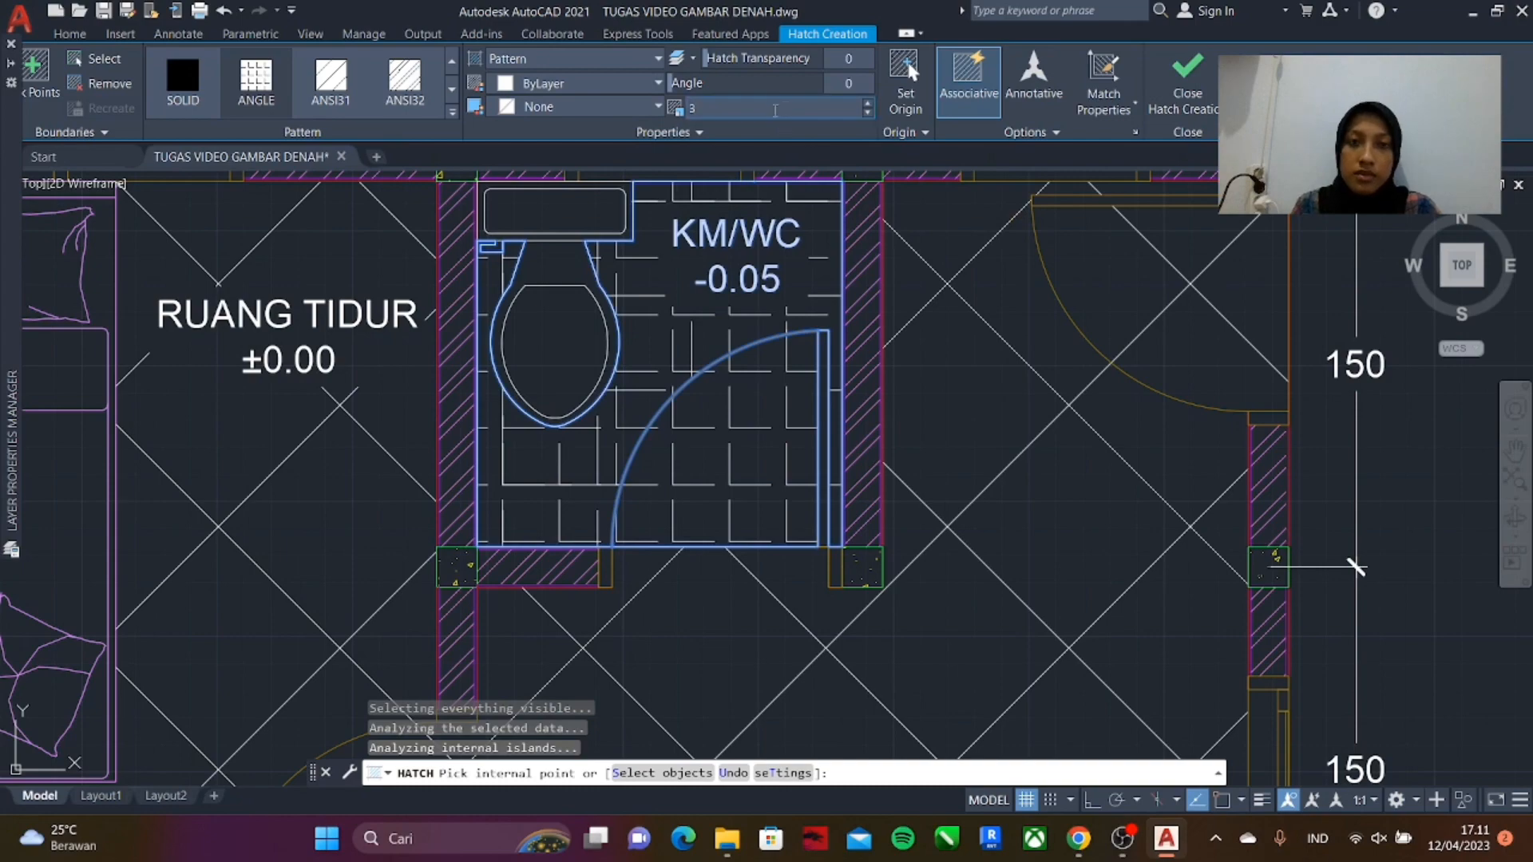
- Set the KM/WC floor hatch scale to 2 and finish the hatch
key("Return")
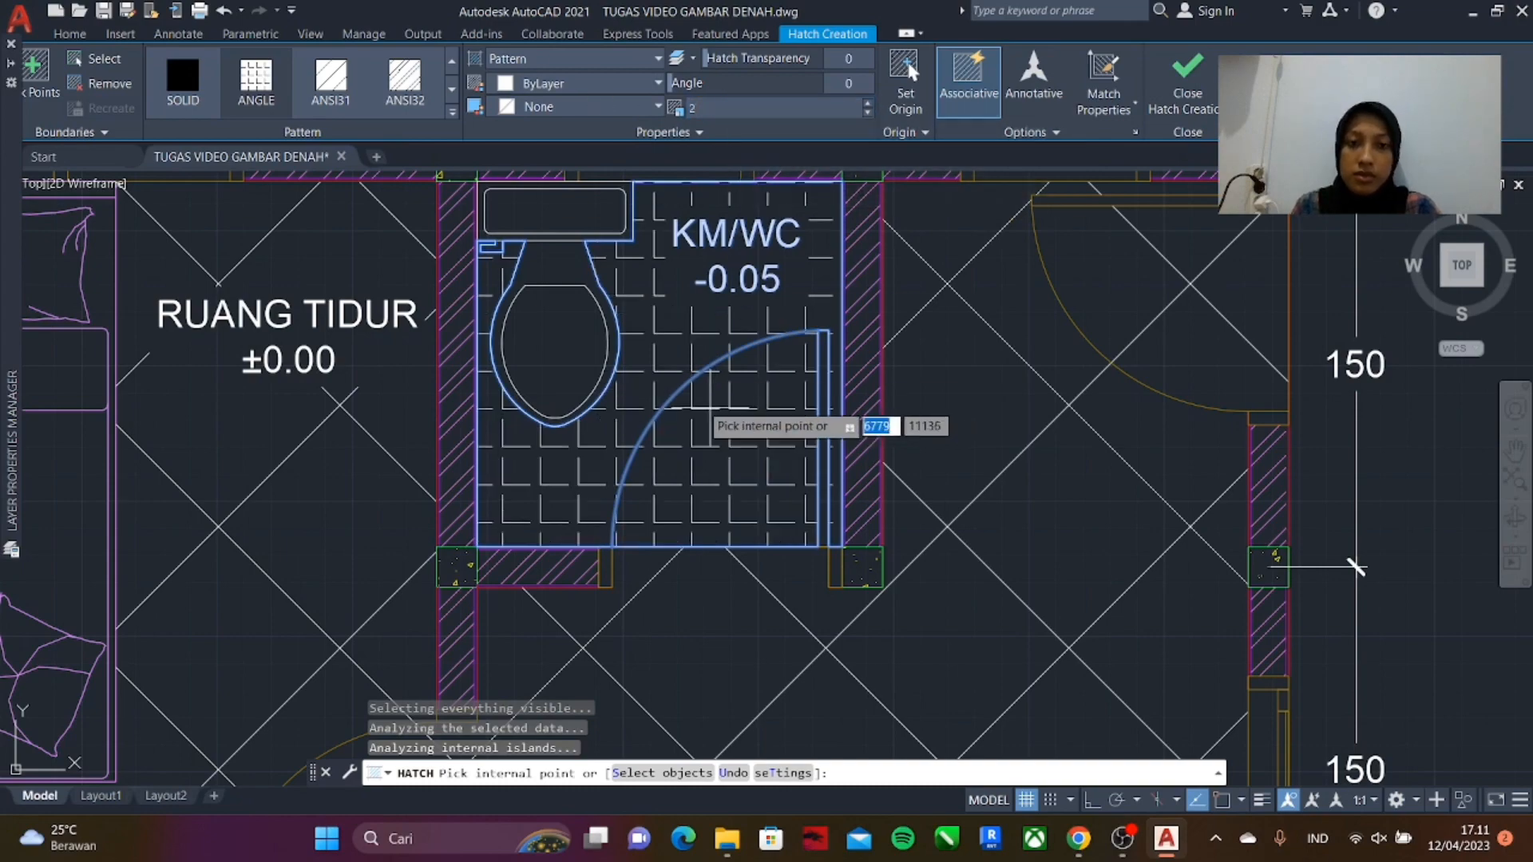
scroll(767, 400, "down", 4)
scroll(750, 349, "down", 2)
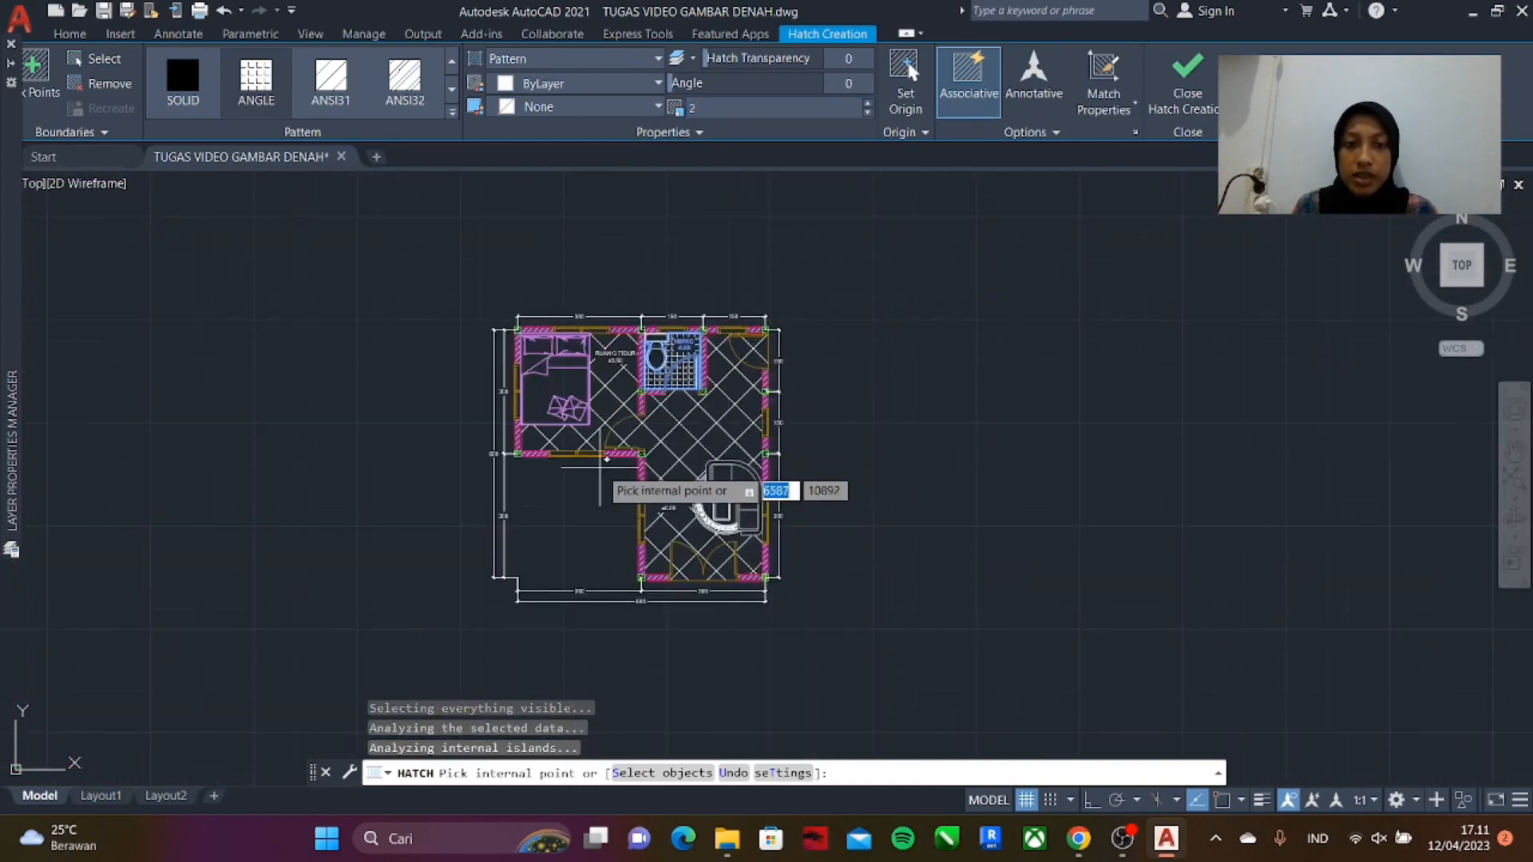
scroll(602, 468, "up", 2)
key("Return")
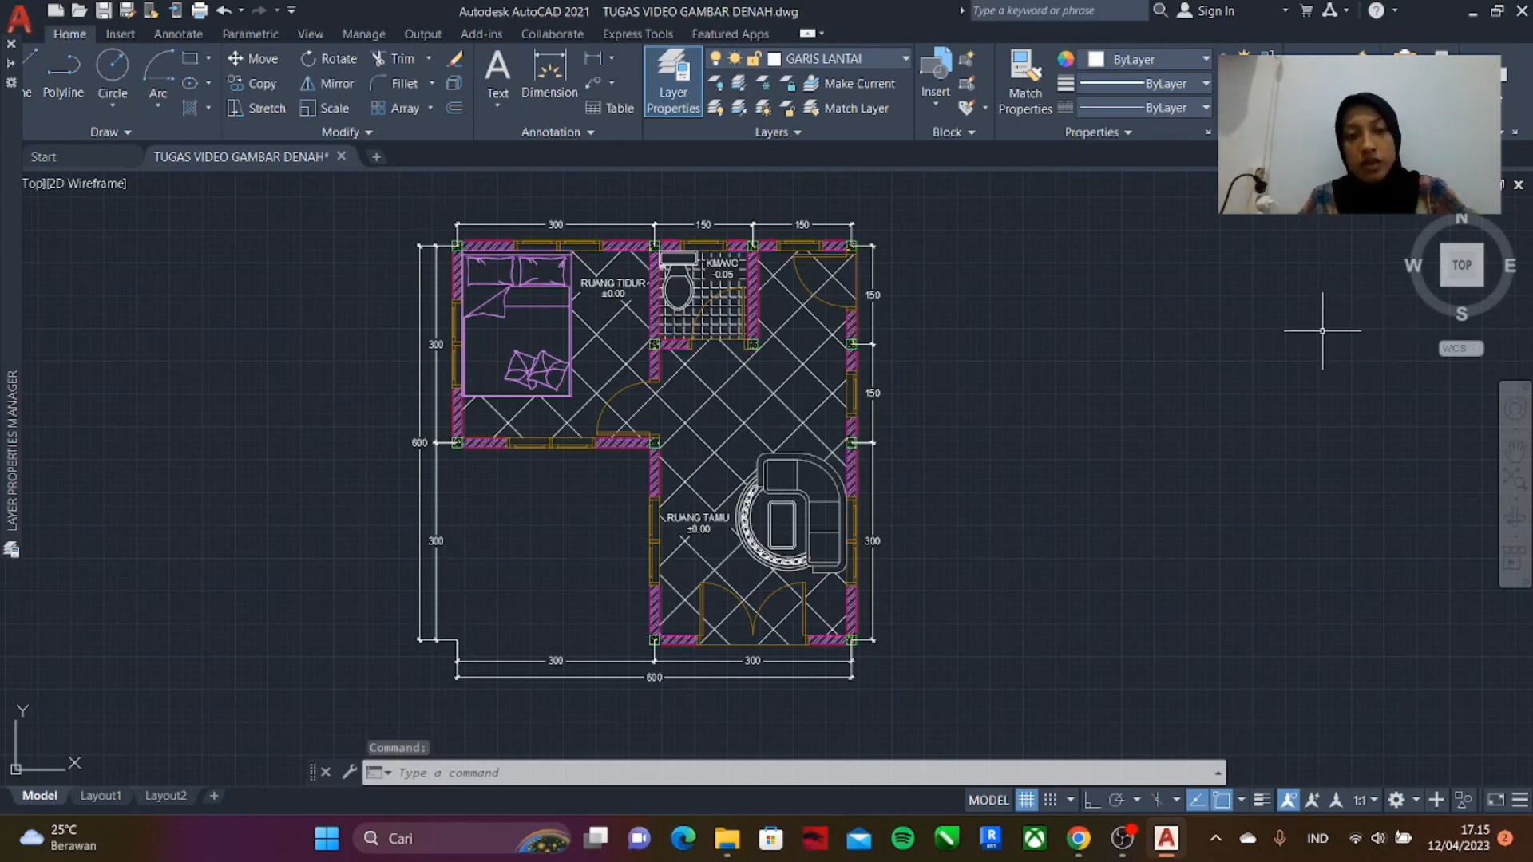
key("Escape")
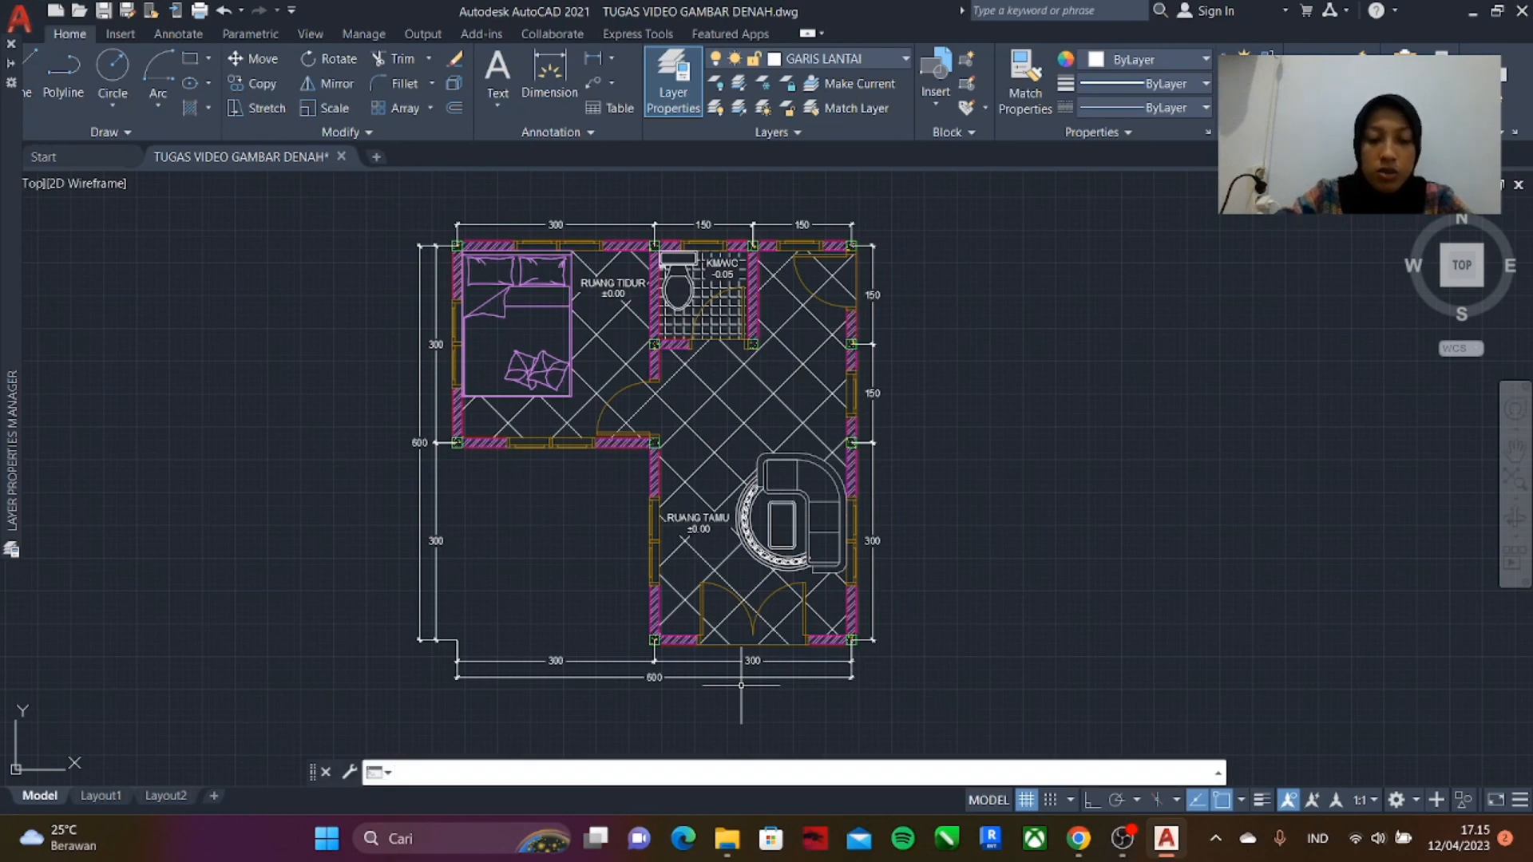
- Draw a vertical polyline with Ortho on, running through KM/WC and RUANG TAMU from above the upper dimensions to below the lower ones
type("PL")
key("Return")
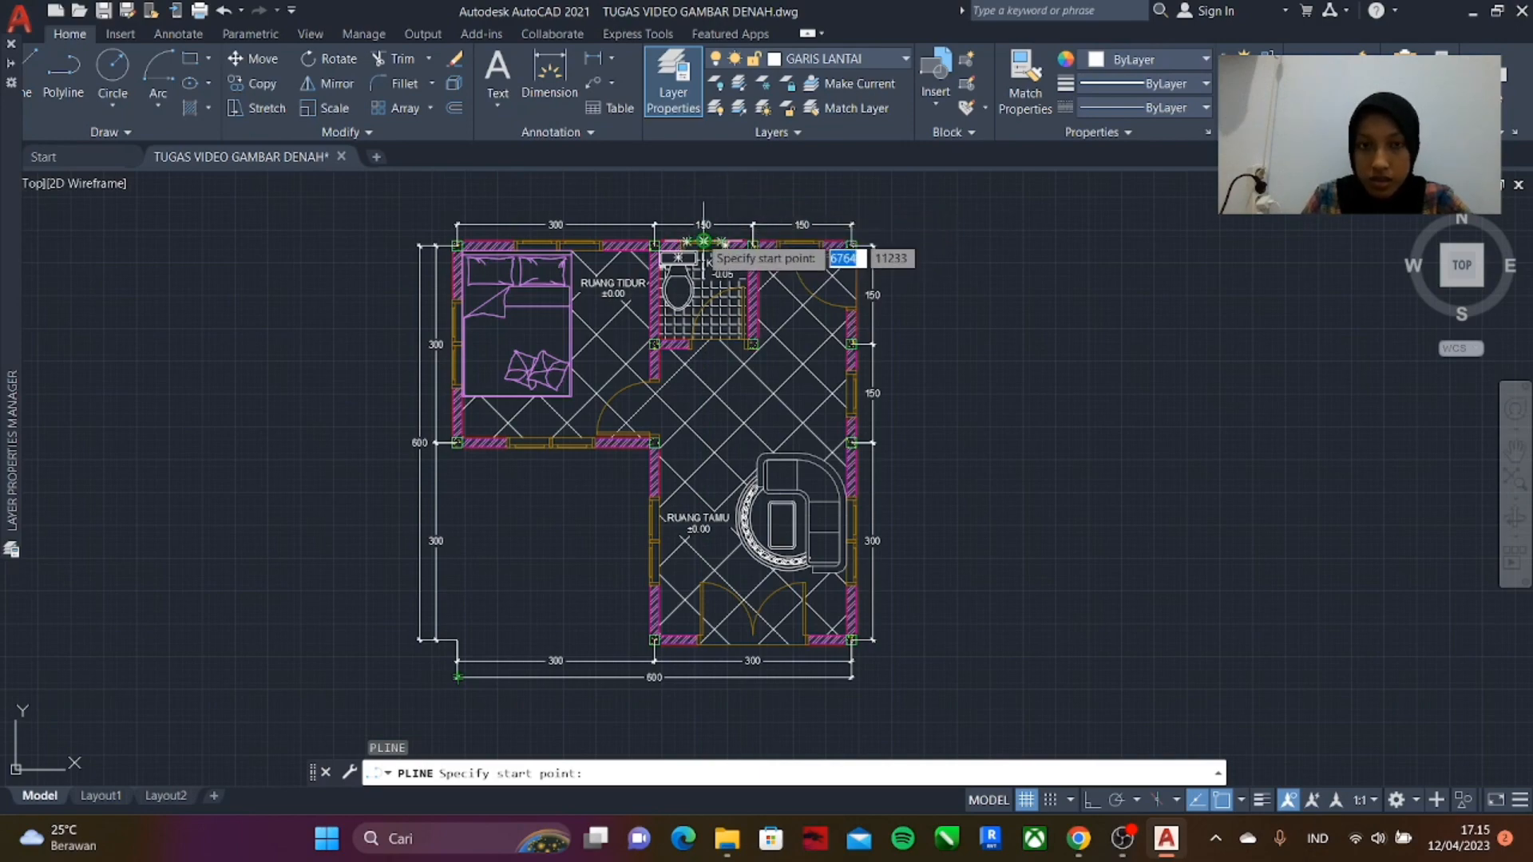
scroll(703, 241, "down", 3)
scroll(704, 248, "up", 5)
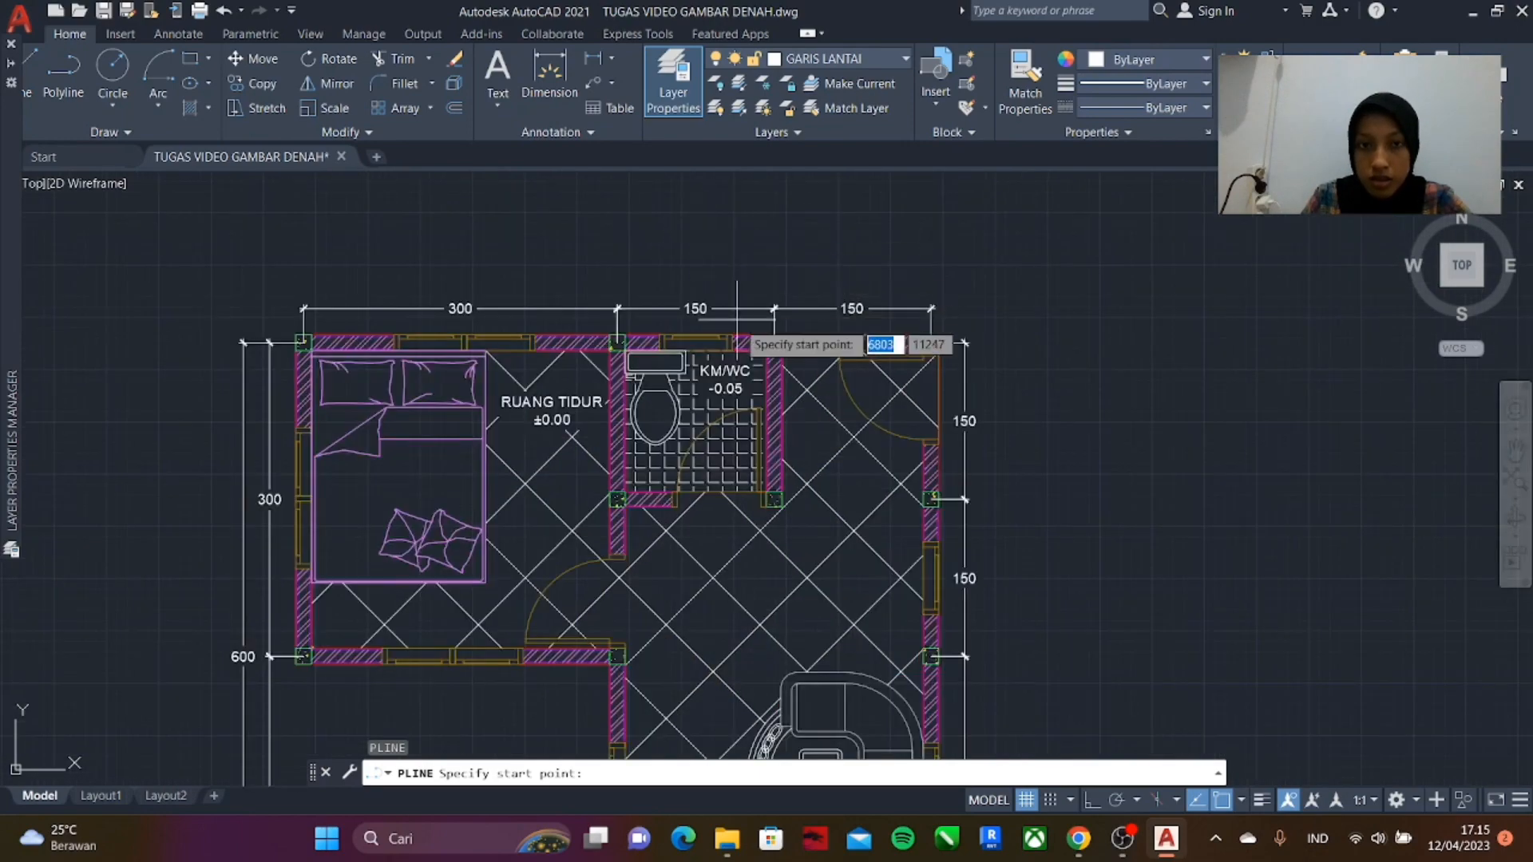
scroll(732, 336, "up", 2)
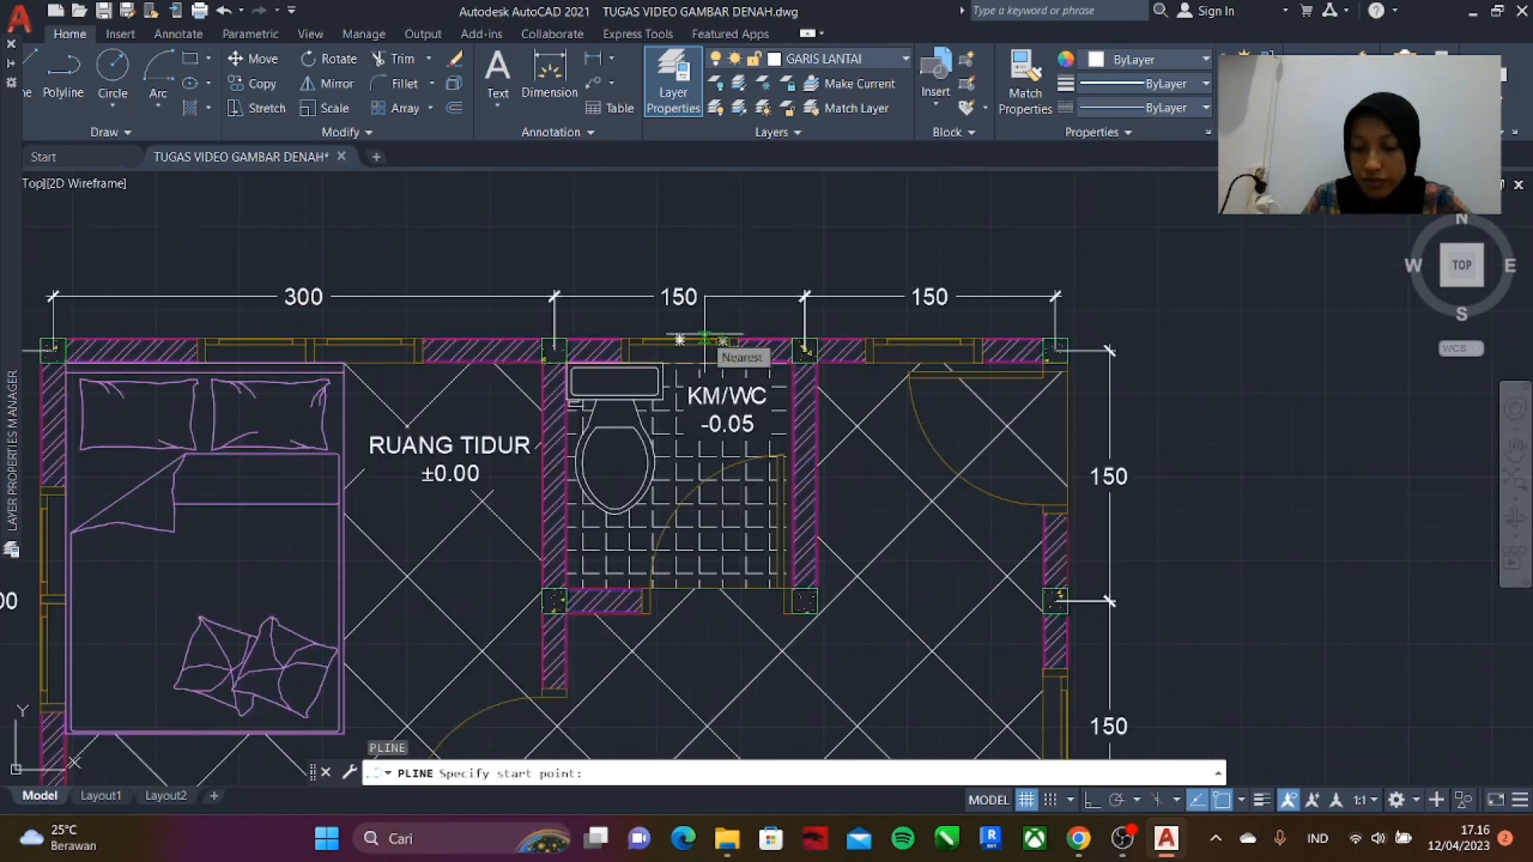
left_click(706, 217)
scroll(715, 269, "down", 4)
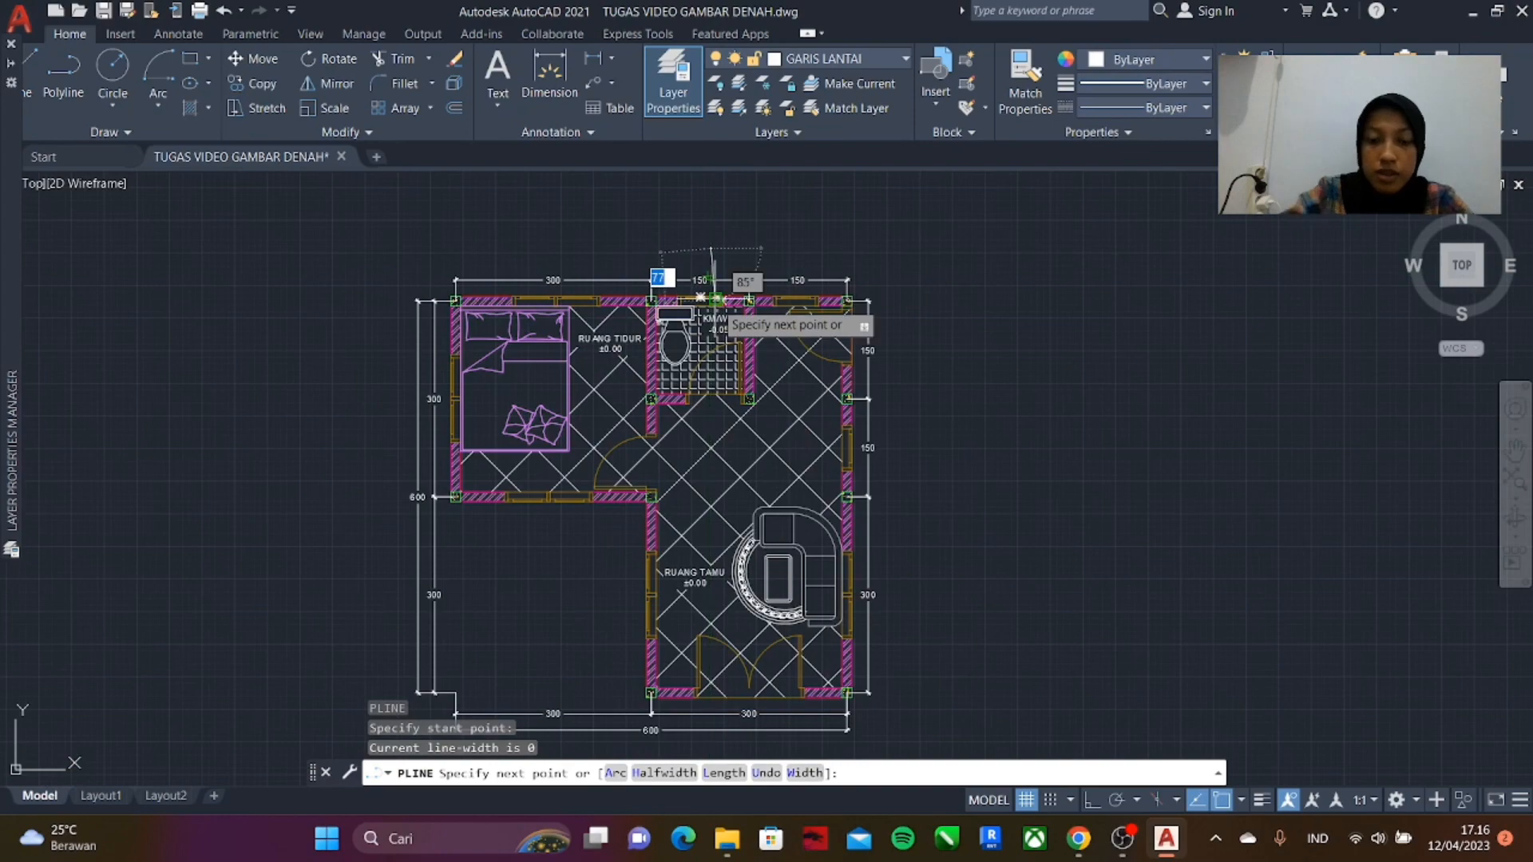
key("F8")
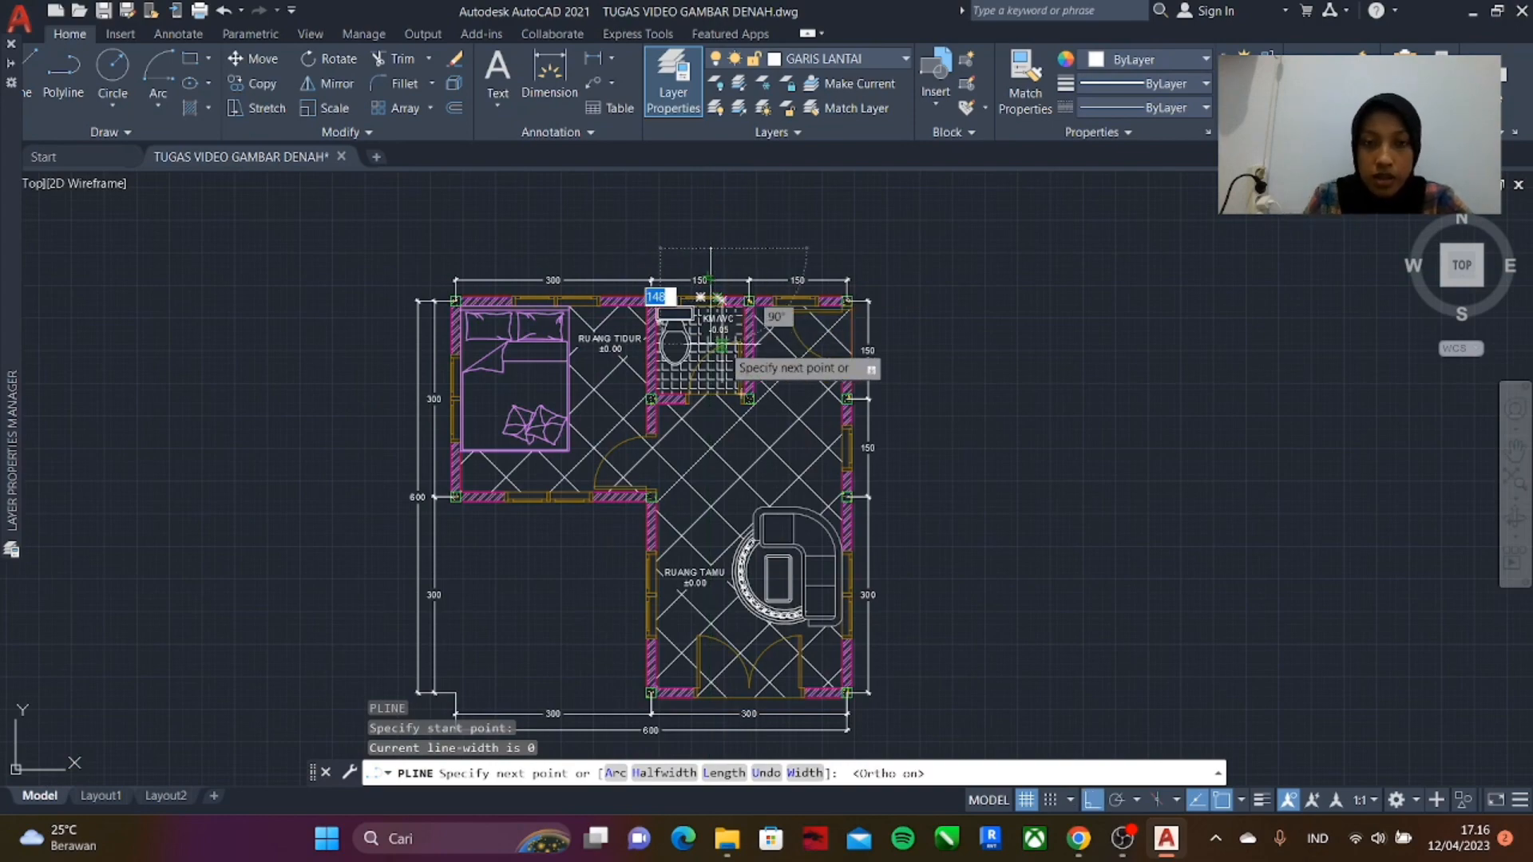
scroll(696, 262, "down", 3)
scroll(701, 471, "up", 5)
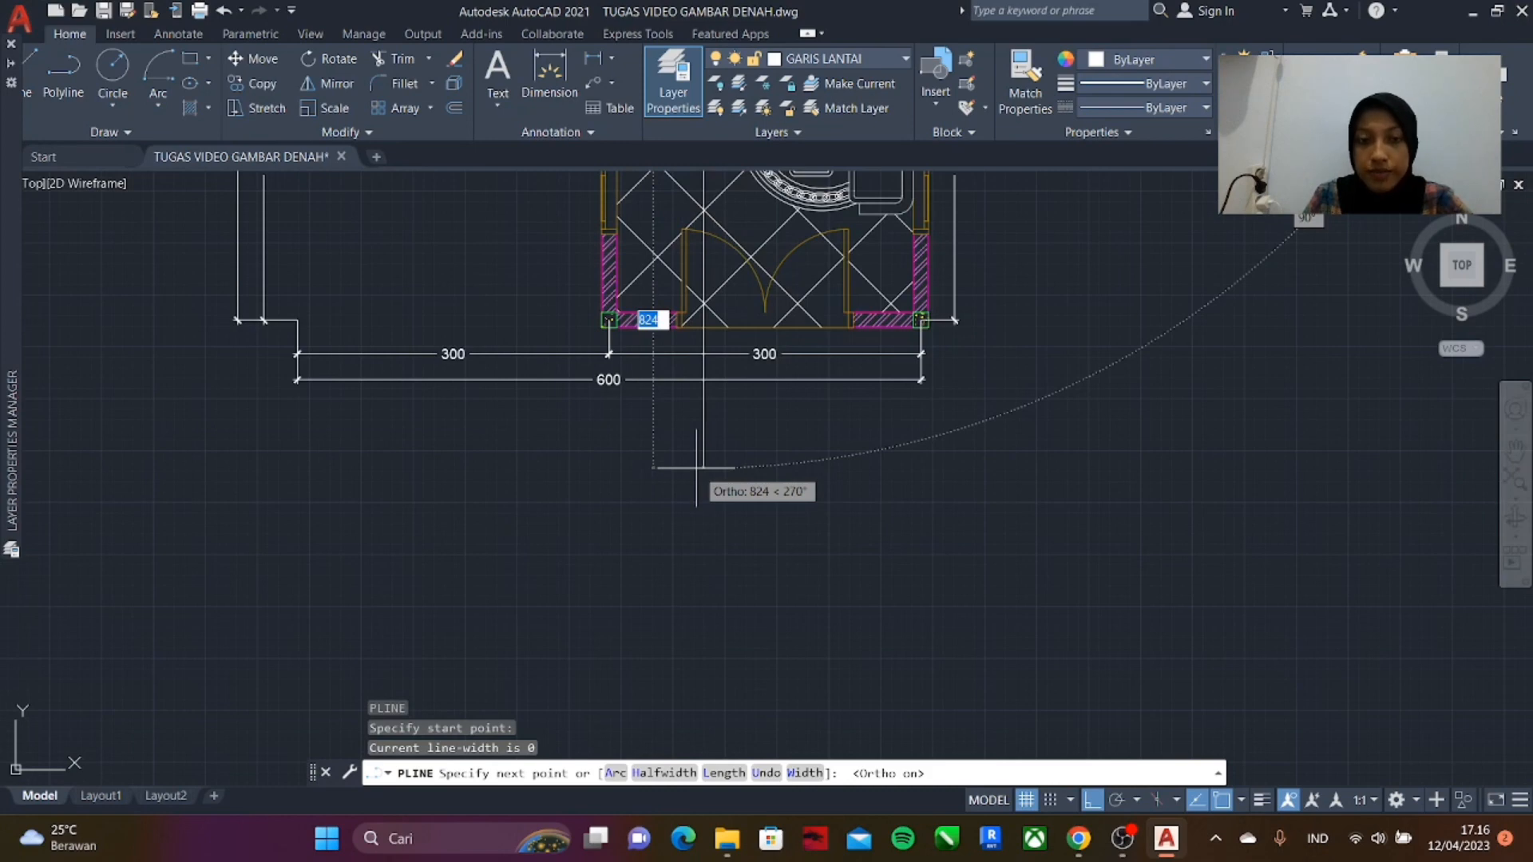
left_click(704, 424)
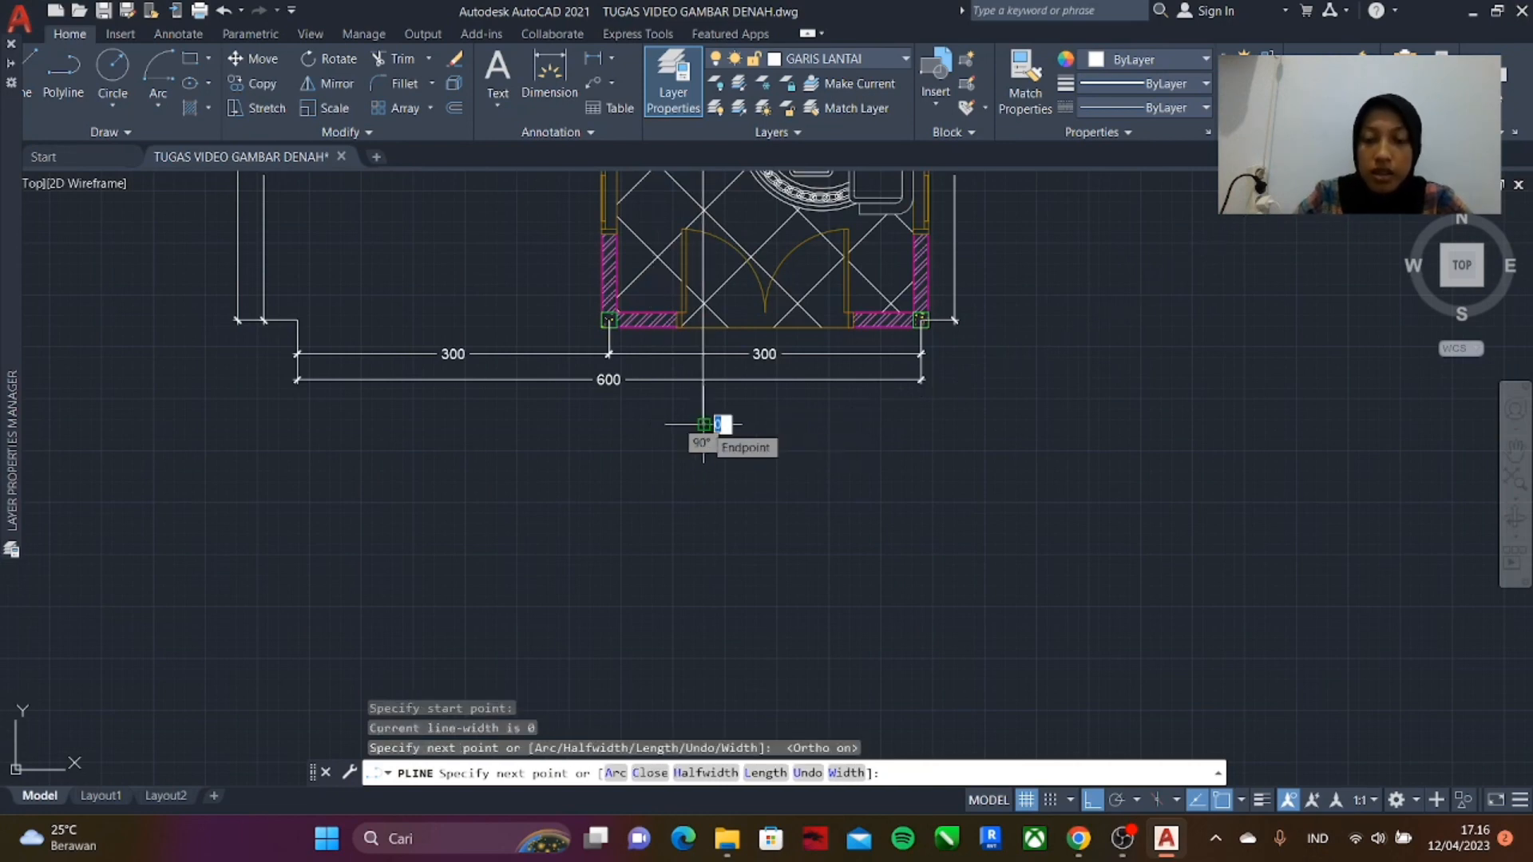
key("Return")
- Move the vertical section line to layer POTONGAN and deselect it
scroll(723, 435, "down", 5)
scroll(730, 336, "up", 6)
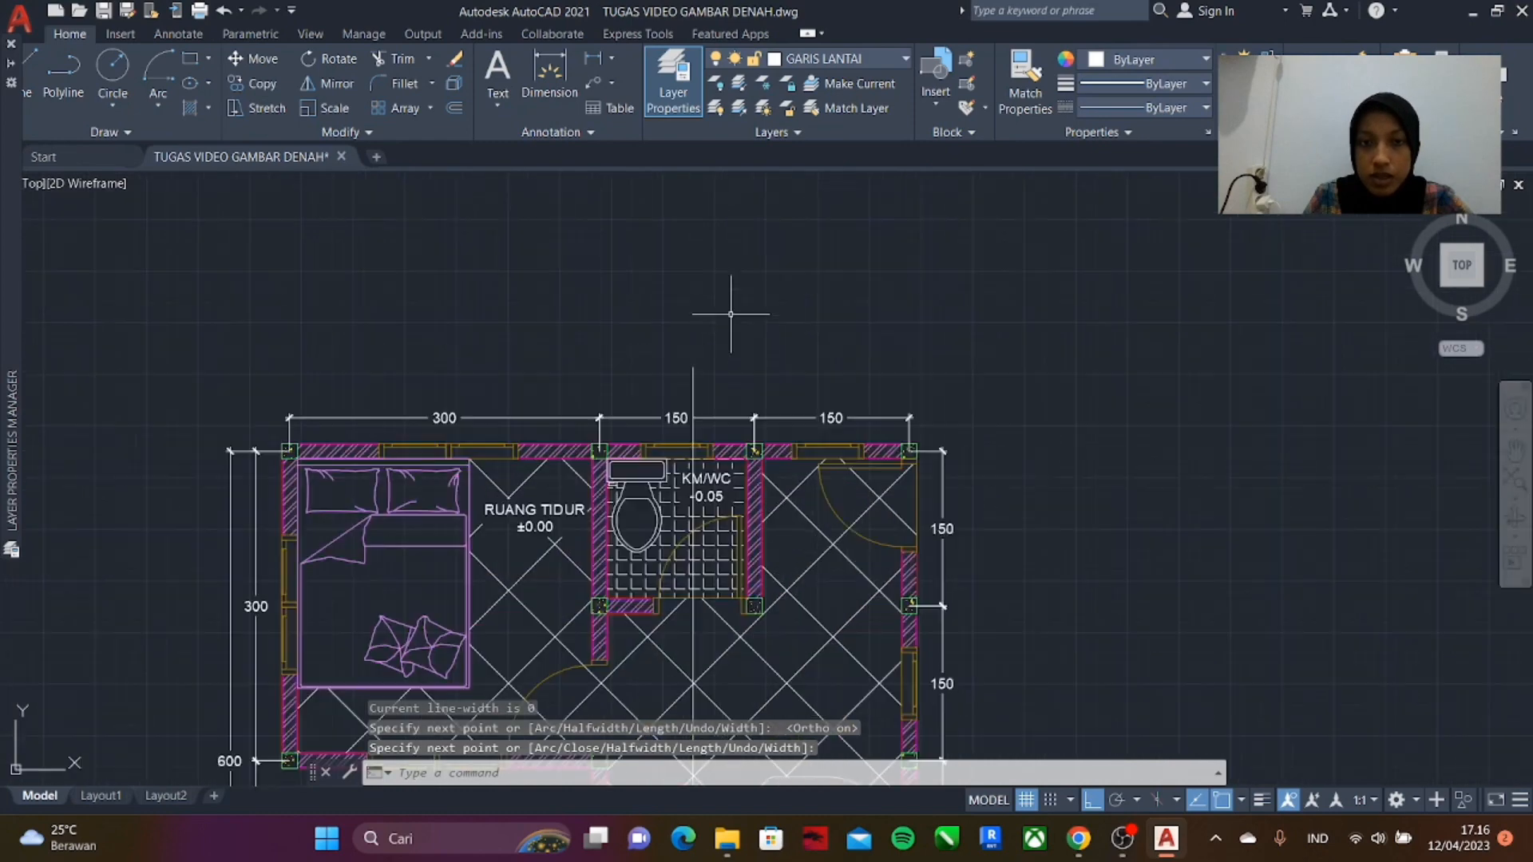
scroll(705, 364, "up", 4)
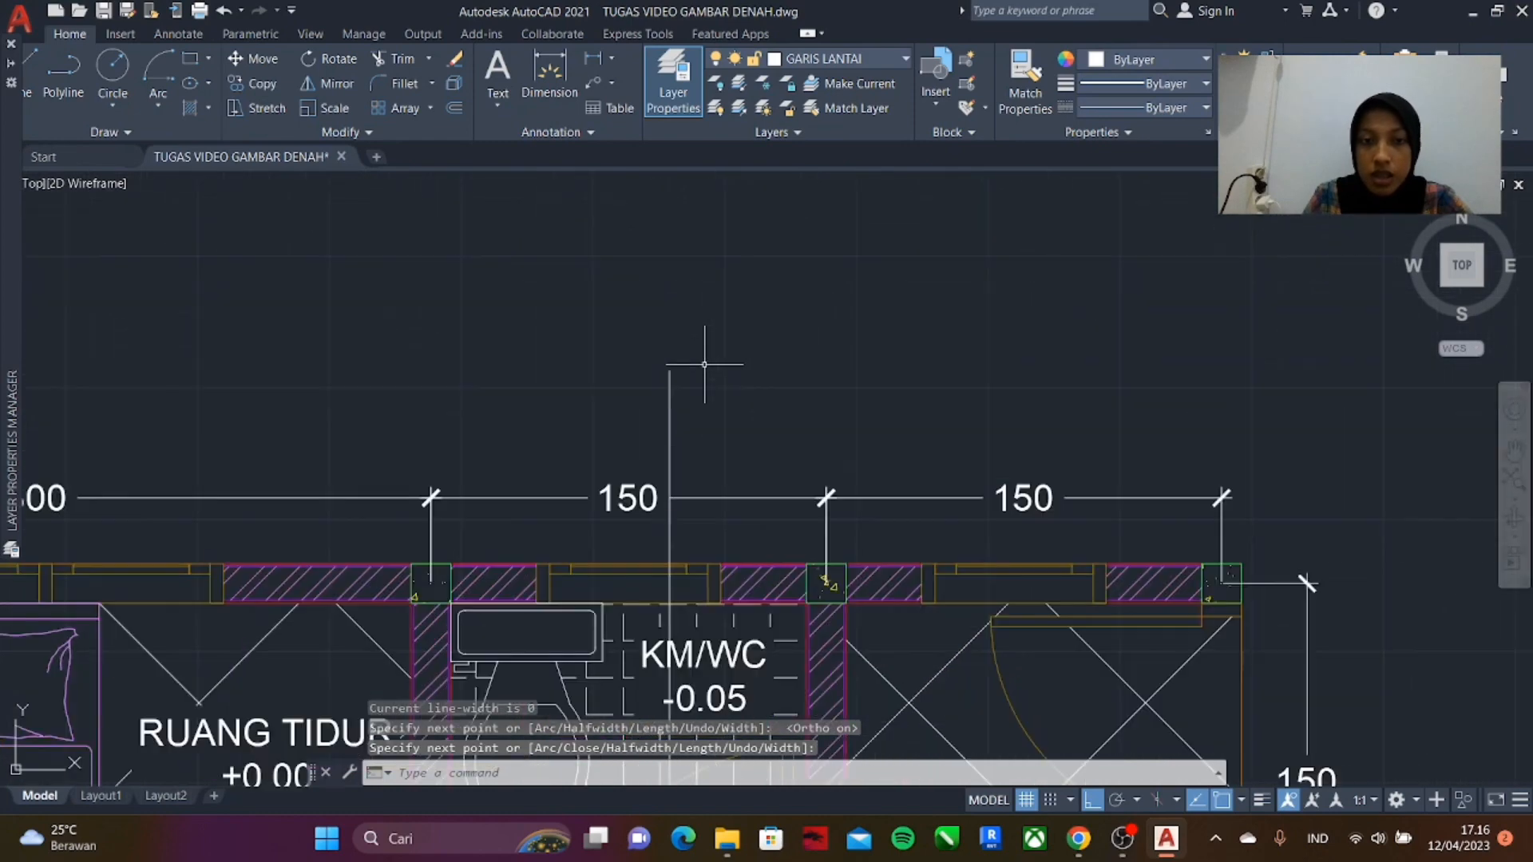
left_click(670, 387)
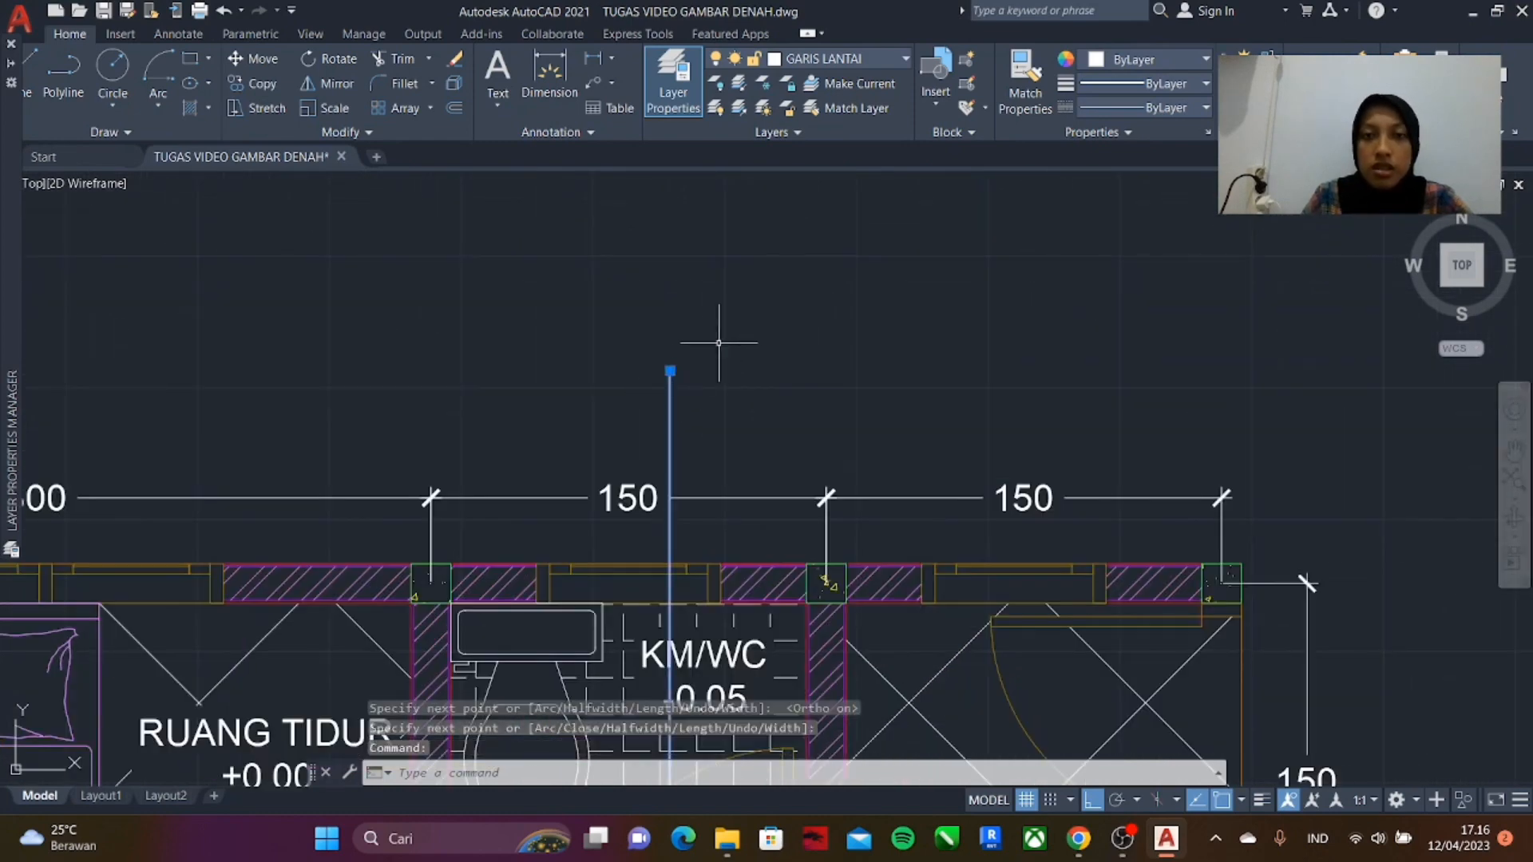
left_click(875, 59)
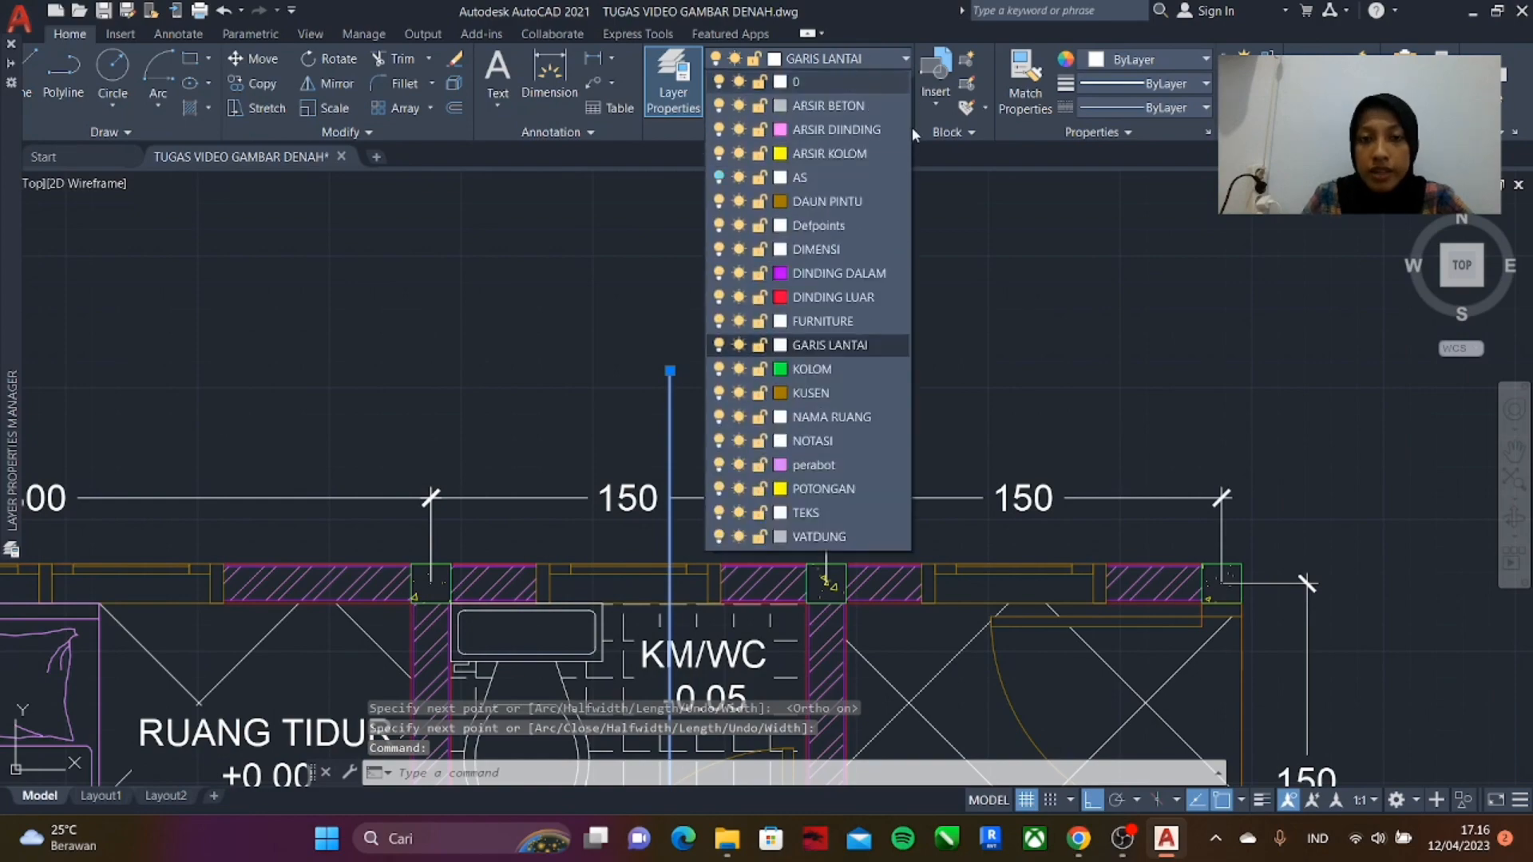
left_click(827, 490)
scroll(696, 359, "down", 5)
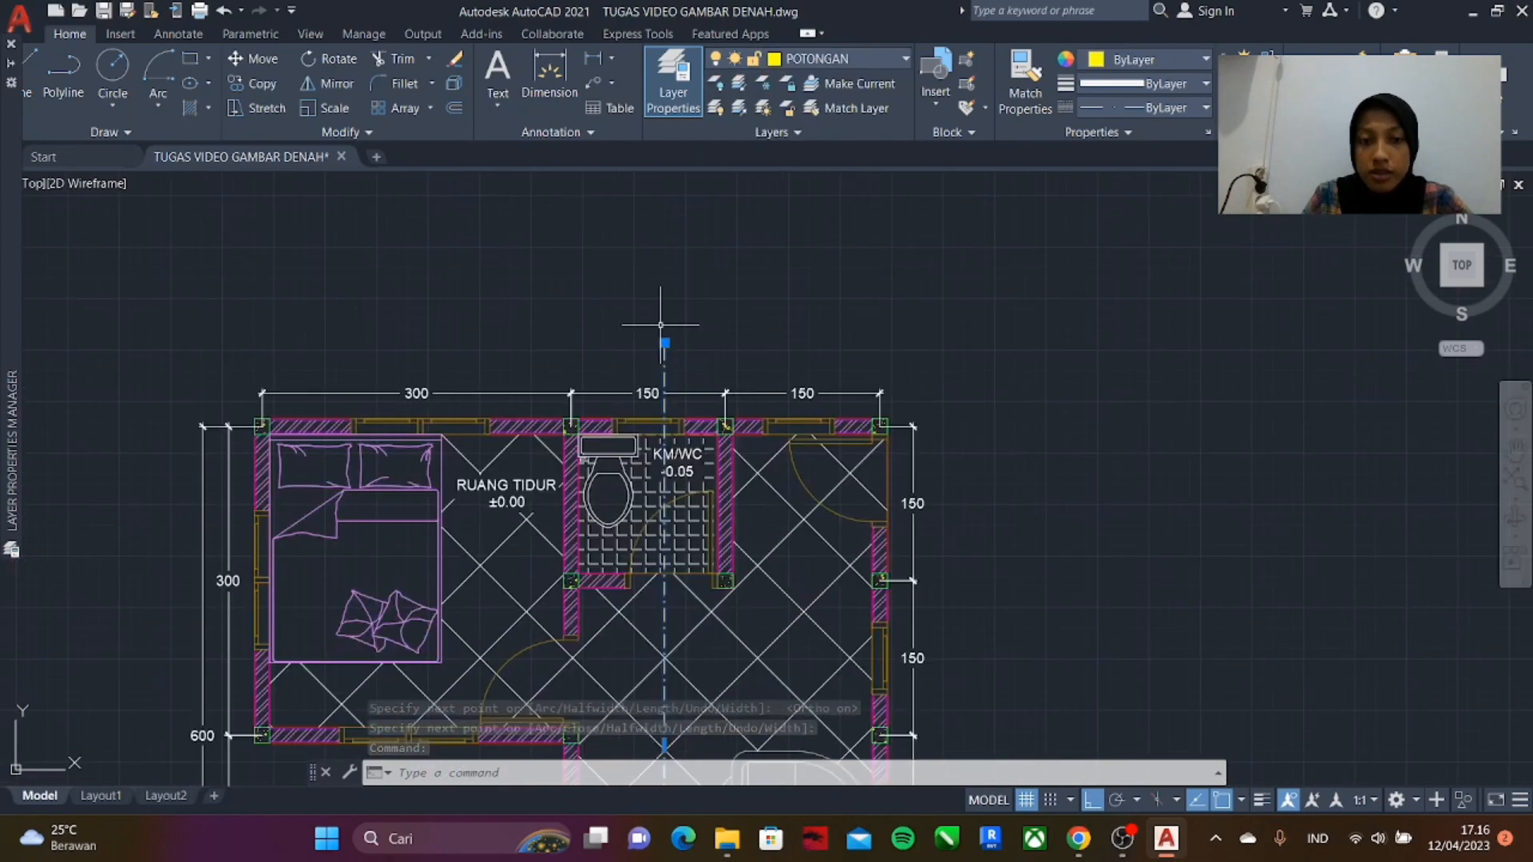
scroll(677, 404, "up", 3)
scroll(677, 404, "up", 2)
scroll(615, 355, "down", 5)
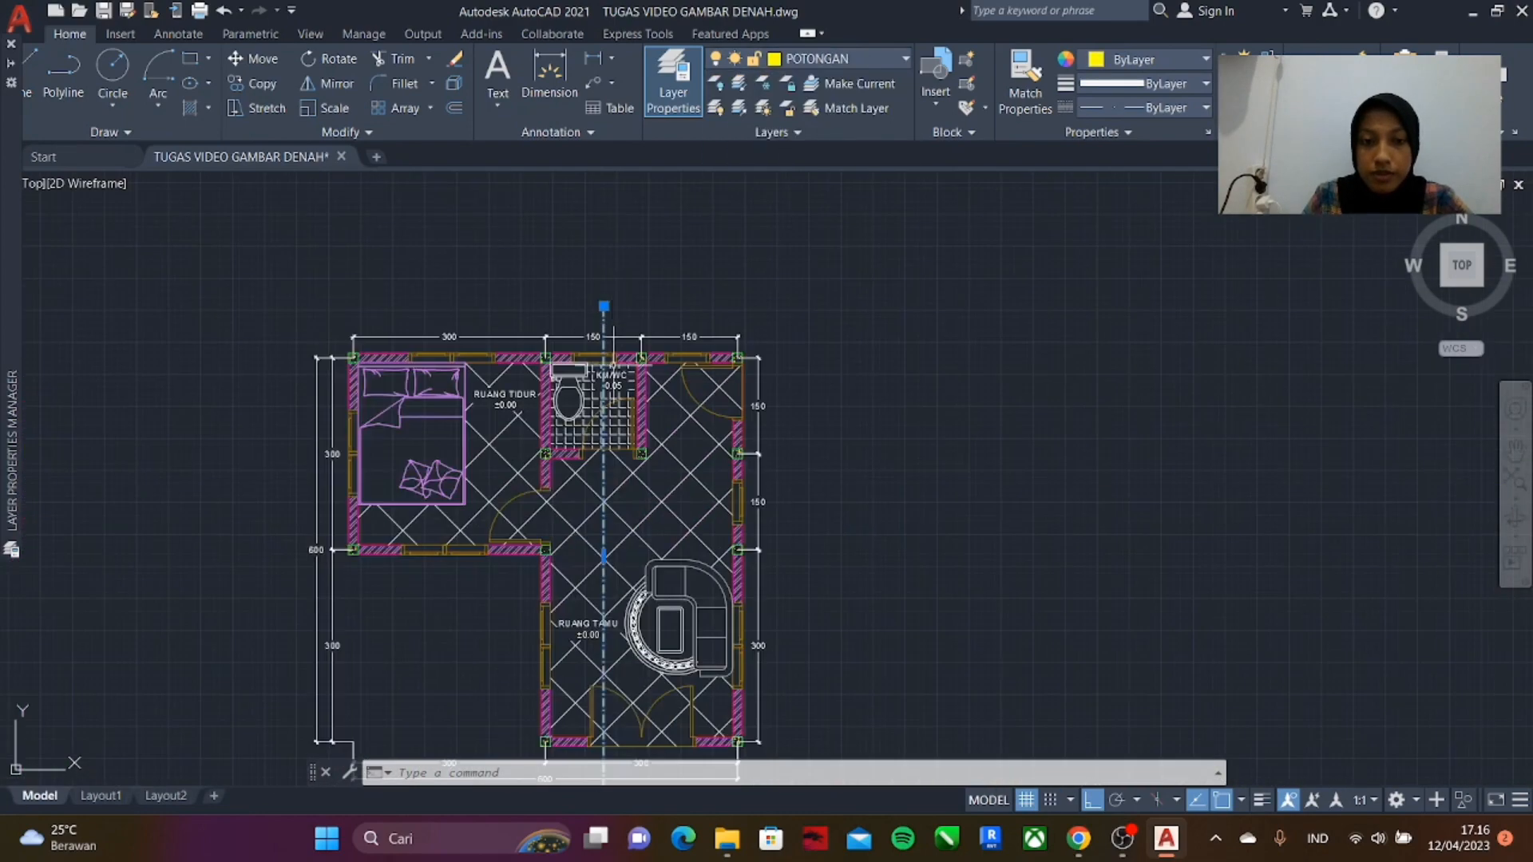
scroll(610, 599, "down", 3)
key("Escape")
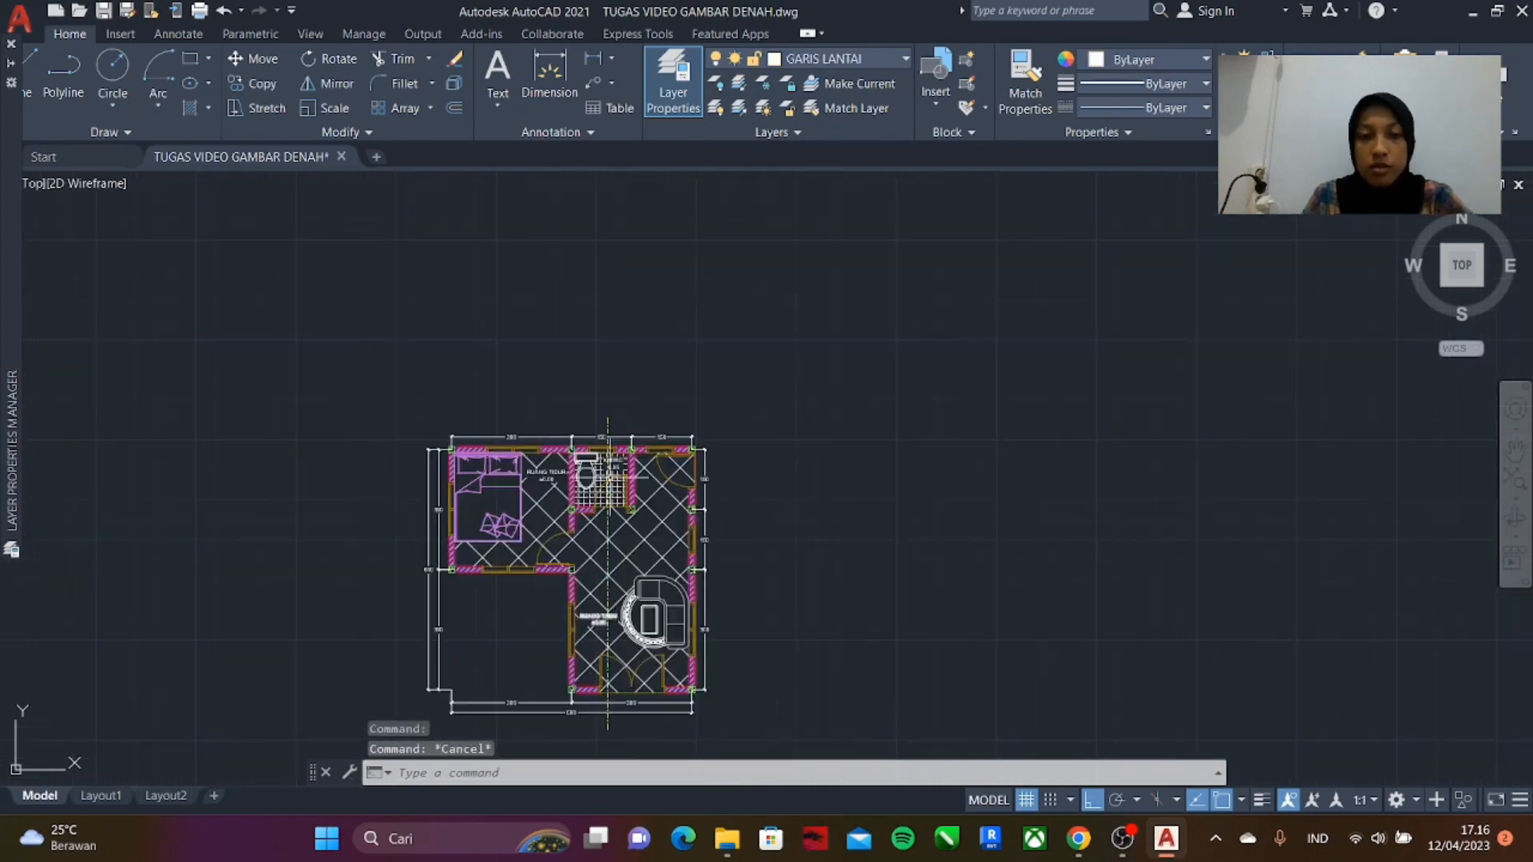
- Draw a circle with a radius of about 13 beside the upper end of the section line
scroll(607, 416, "up", 6)
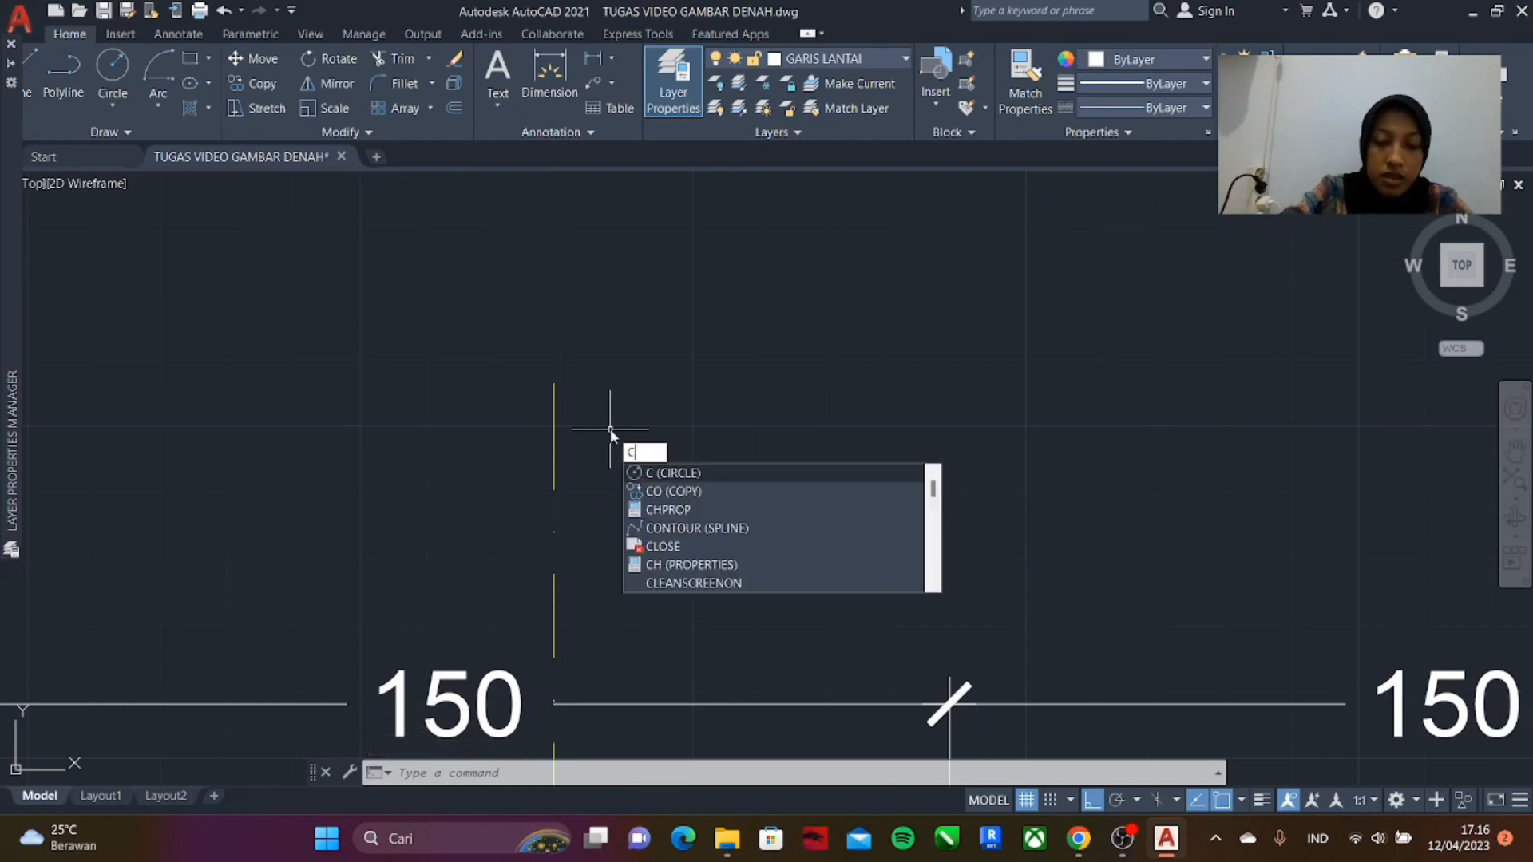
type("IR")
key("Return")
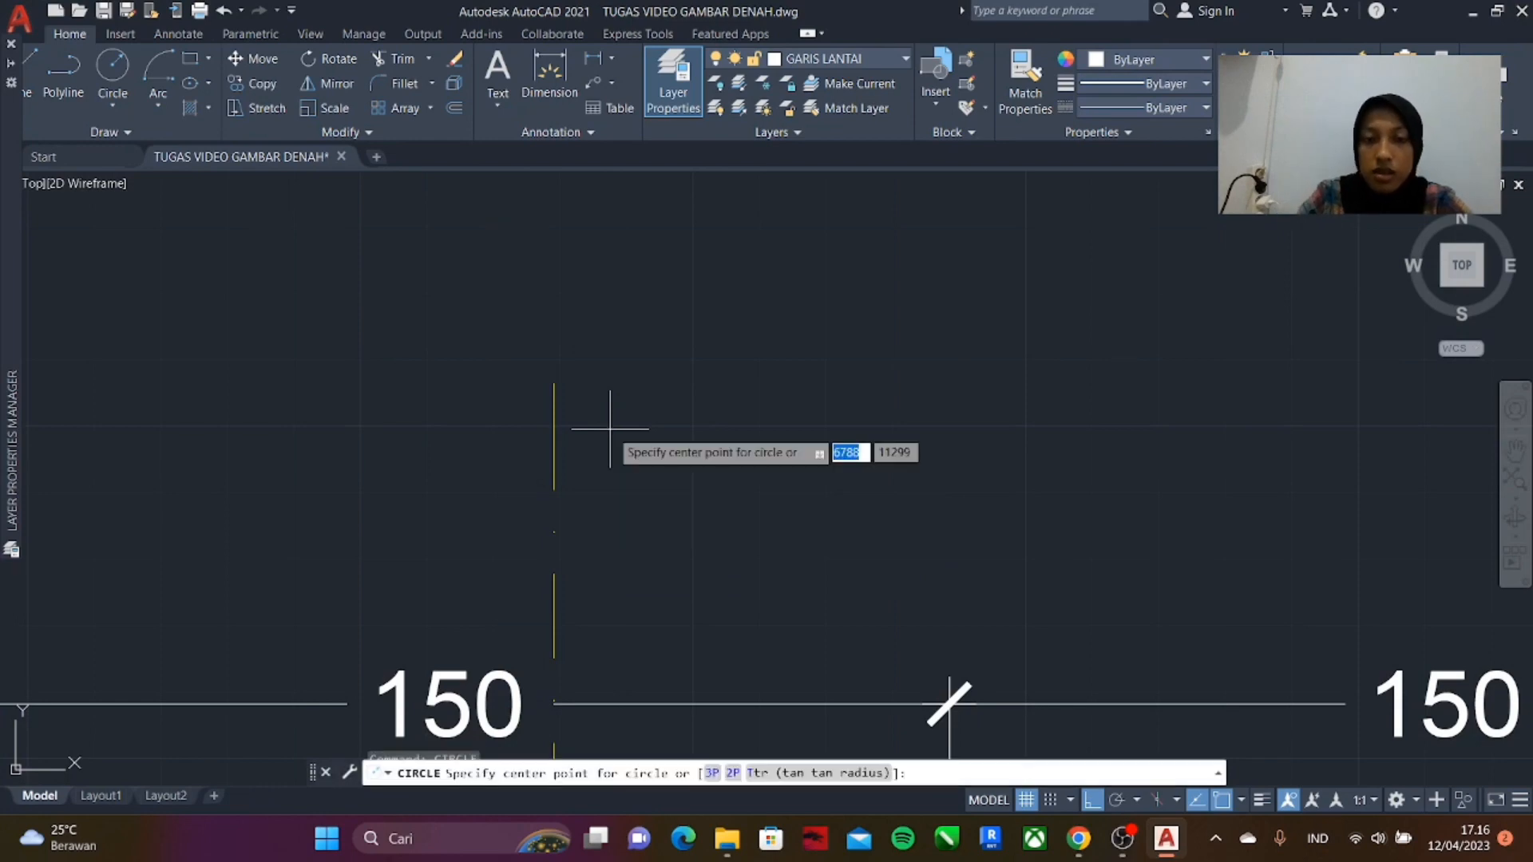
left_click(738, 372)
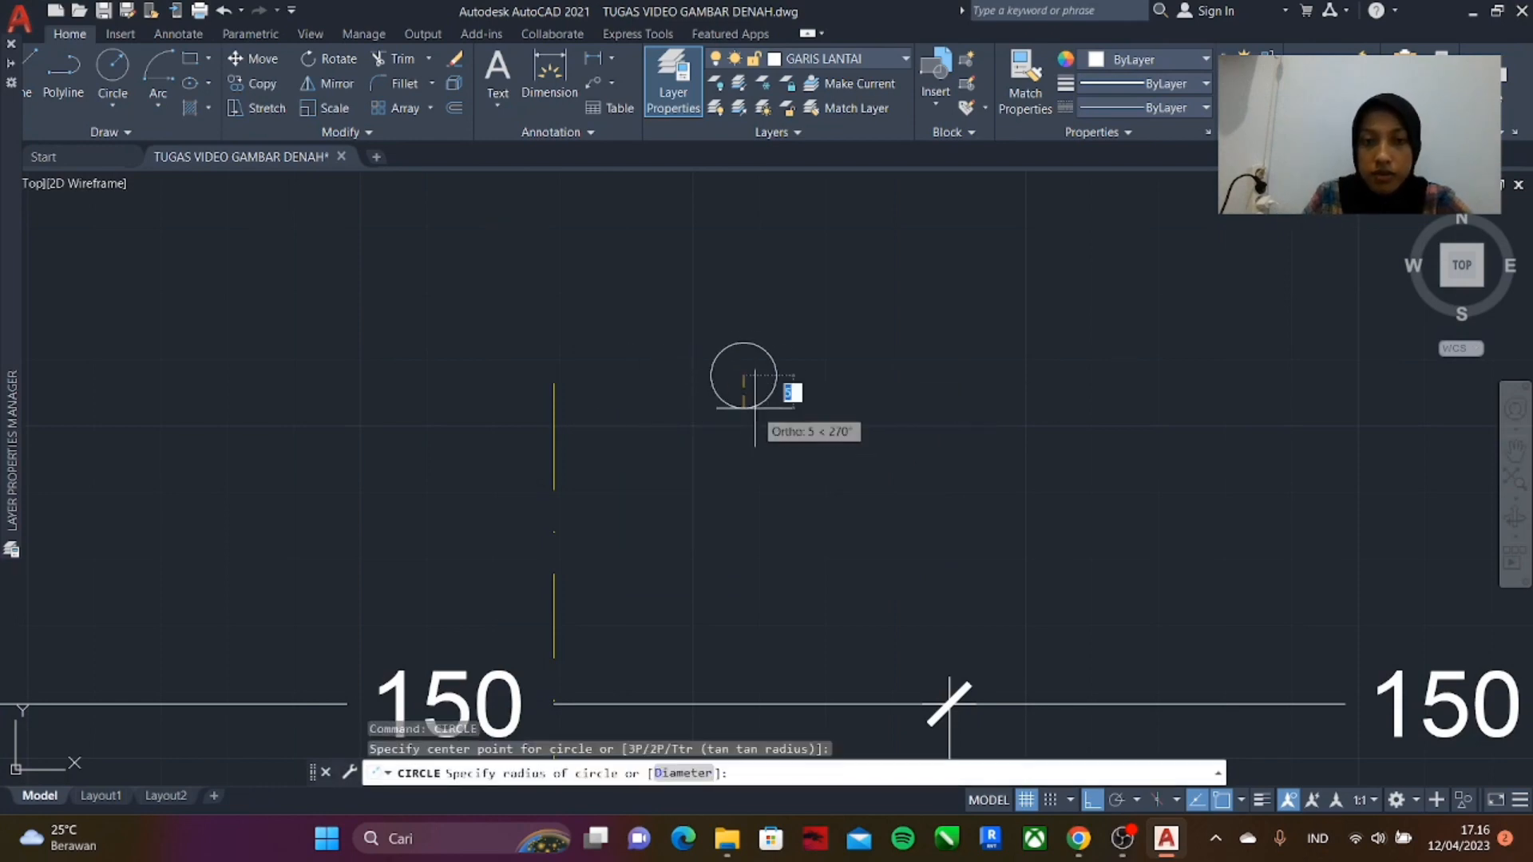
scroll(753, 408, "down", 5)
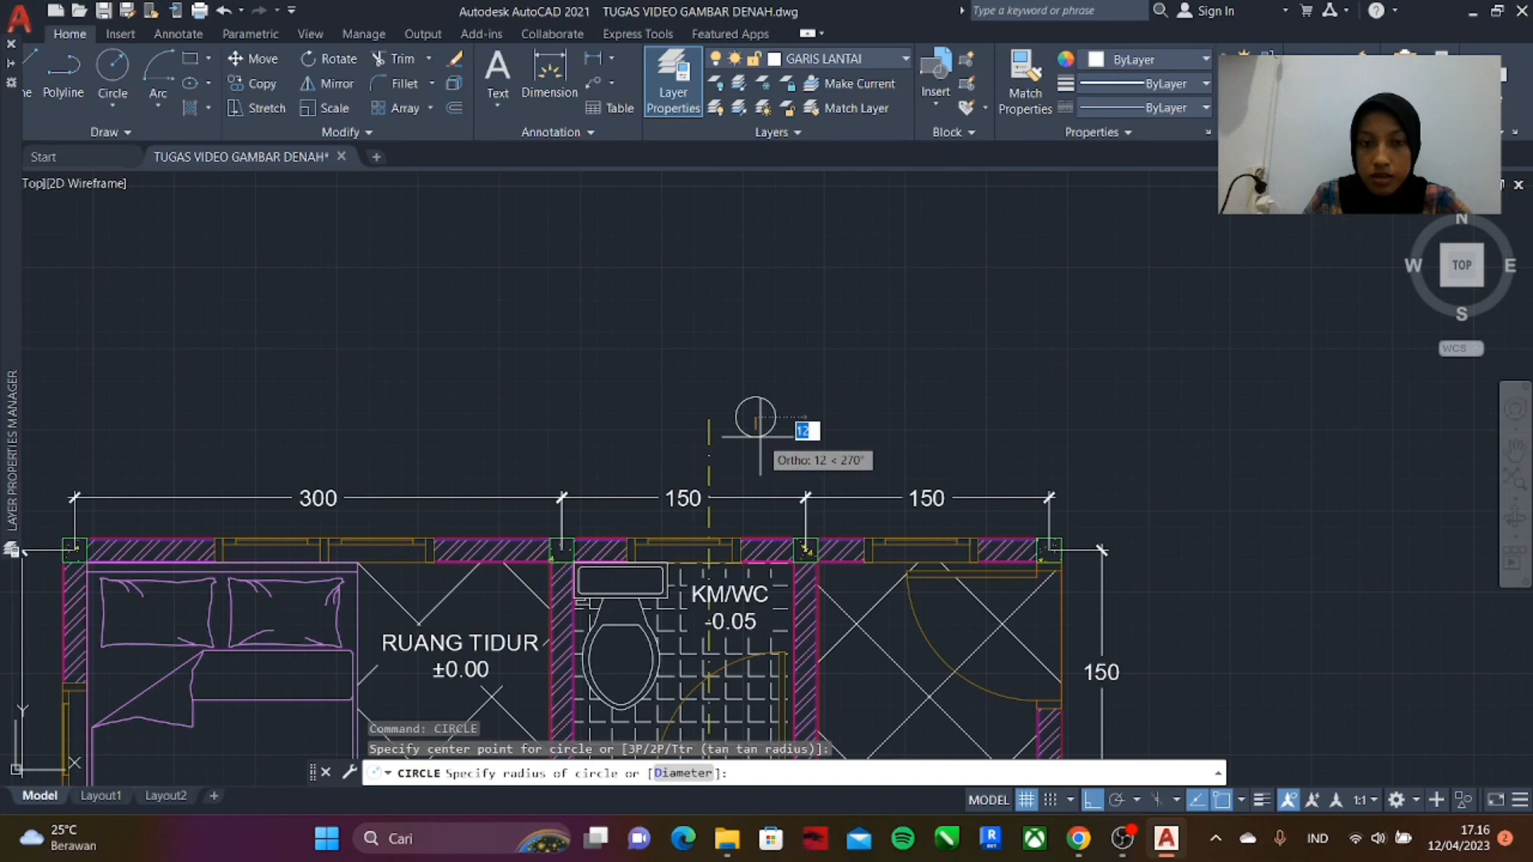
scroll(760, 437, "down", 6)
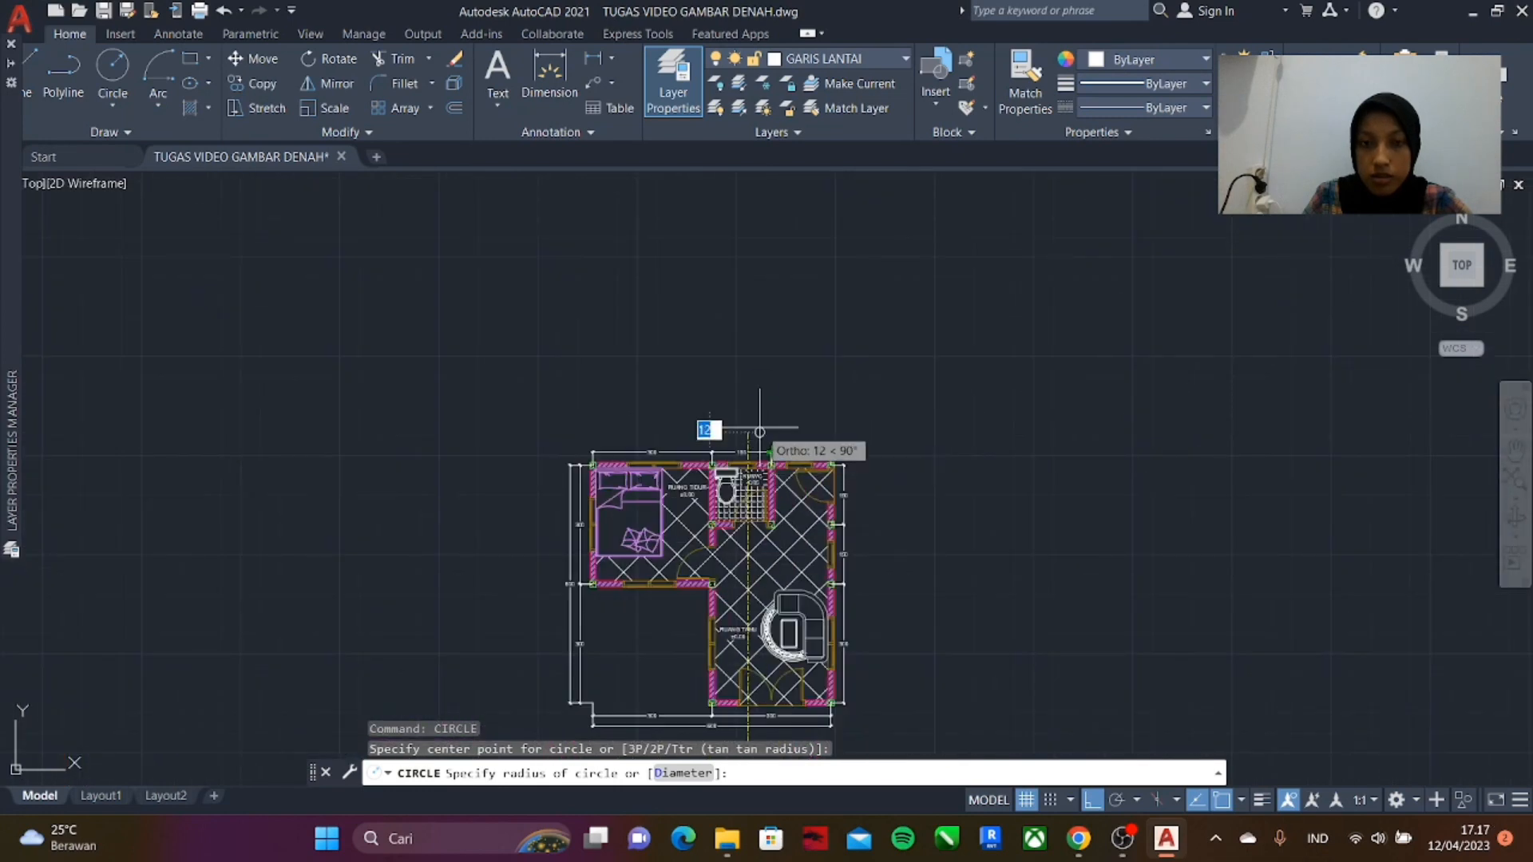
scroll(760, 427, "up", 10)
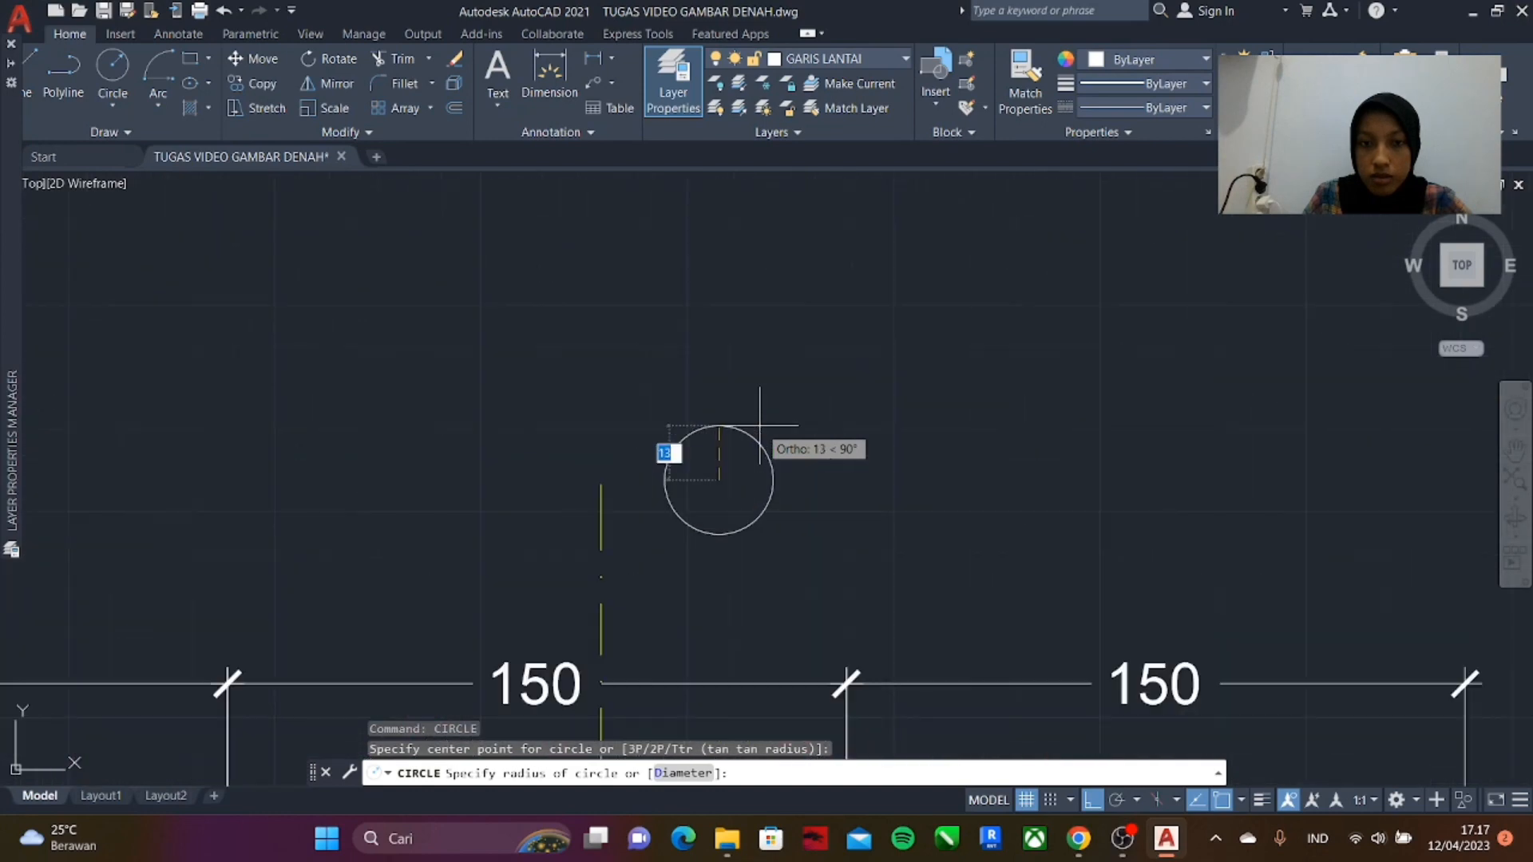
left_click(760, 423)
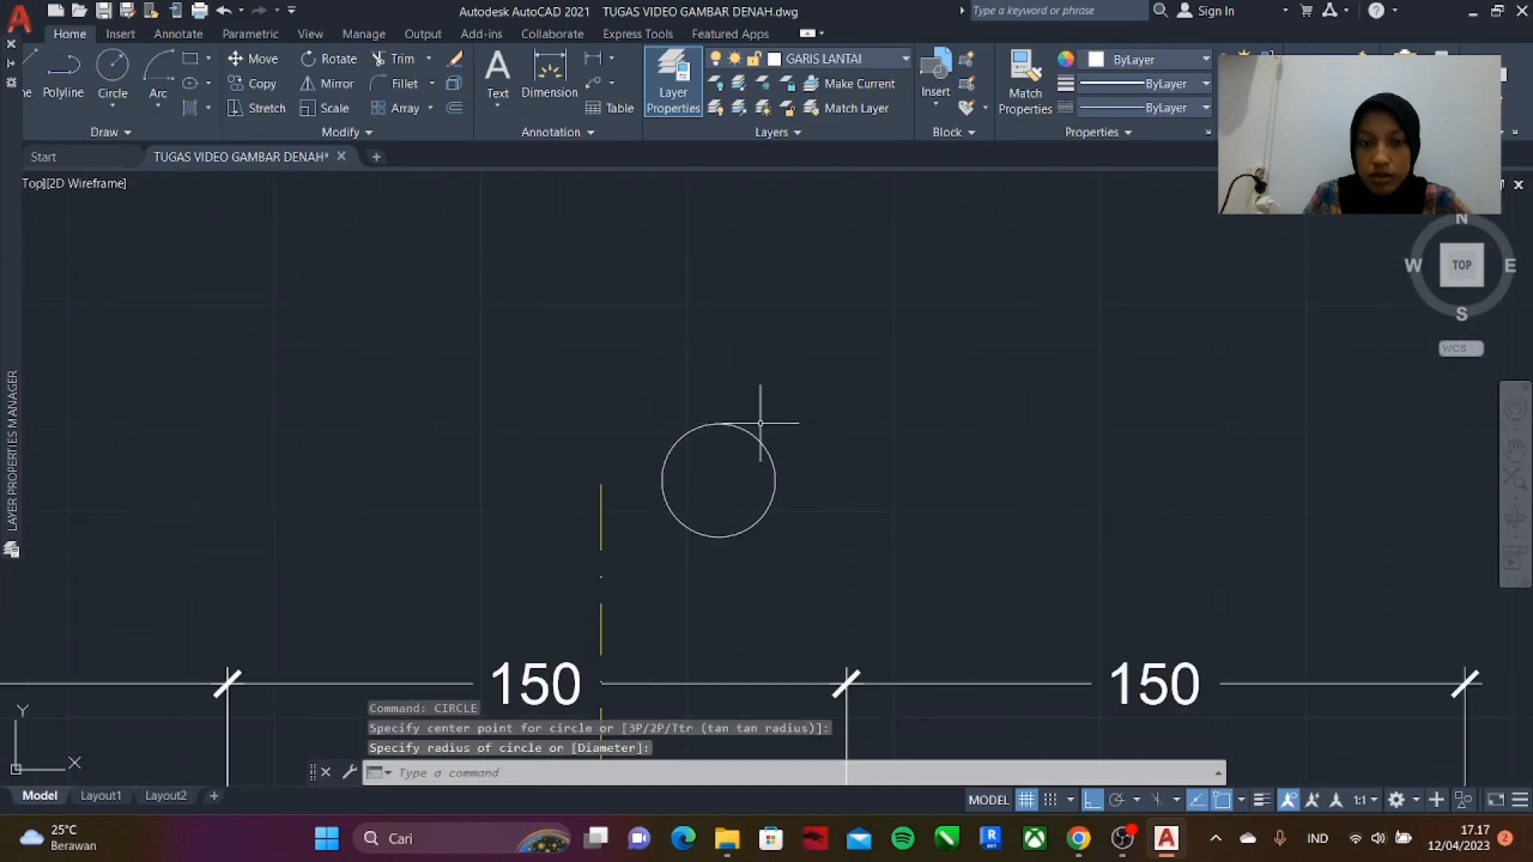
- Draw a vertical polyline through the circle, extending slightly beyond it above and below
scroll(765, 512, "up", 4)
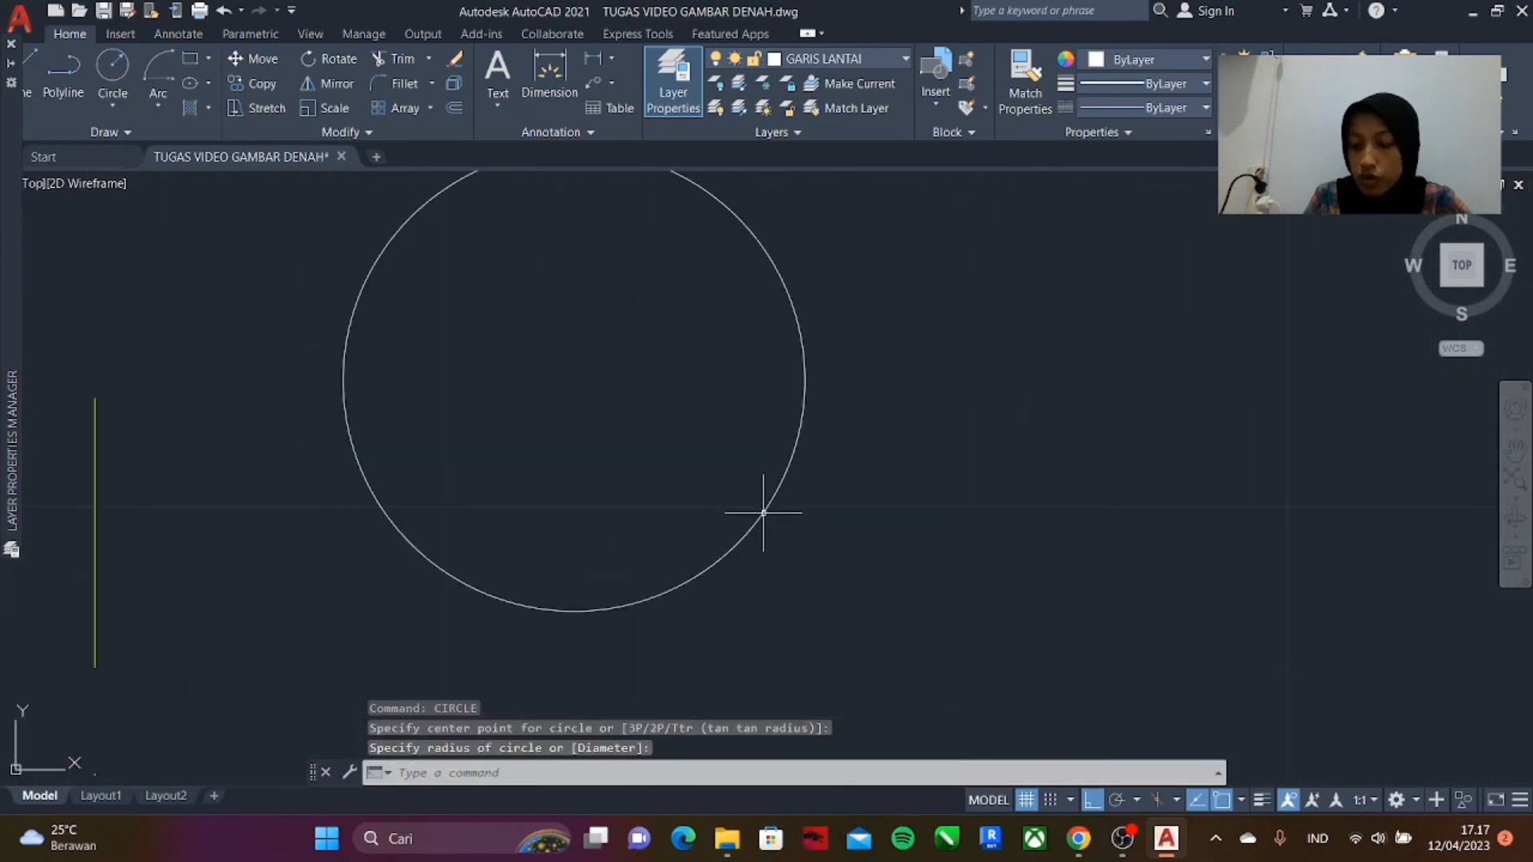
scroll(686, 584, "down", 3)
type("pl")
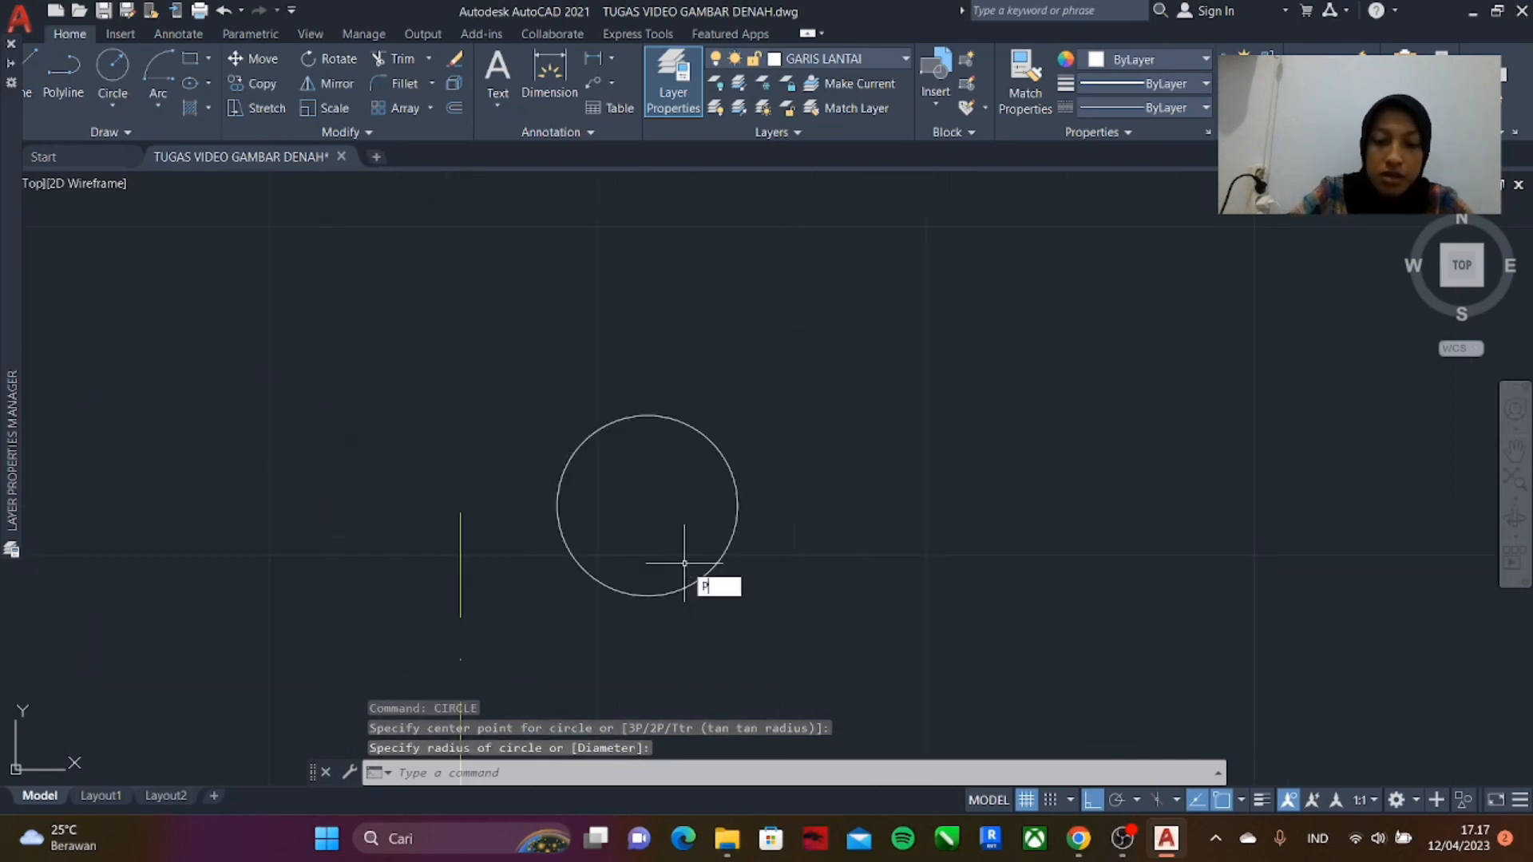
key("Return")
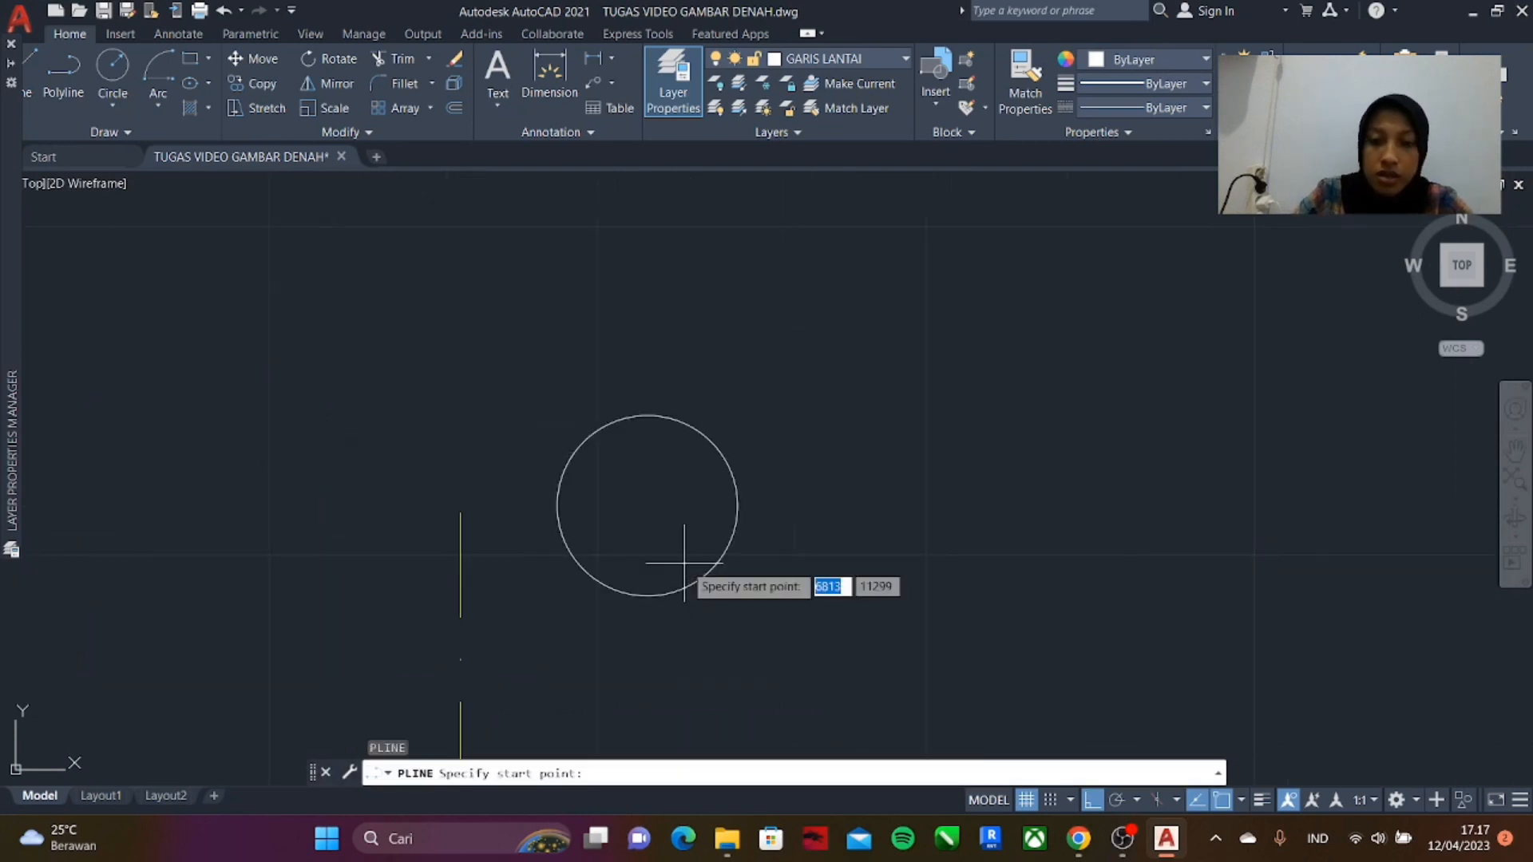
left_click(647, 634)
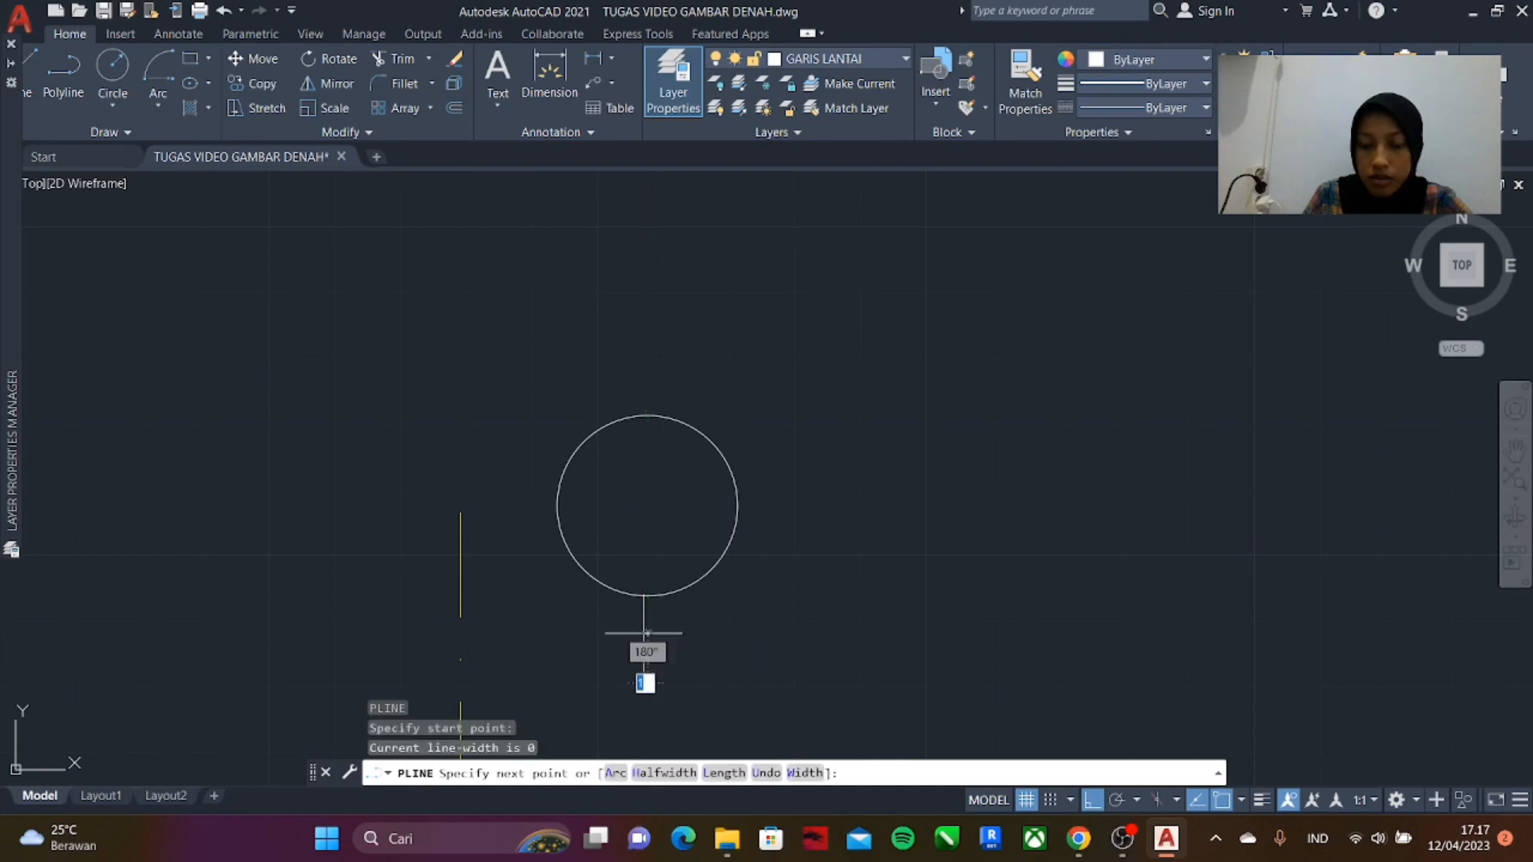
left_click(647, 384)
key("Return")
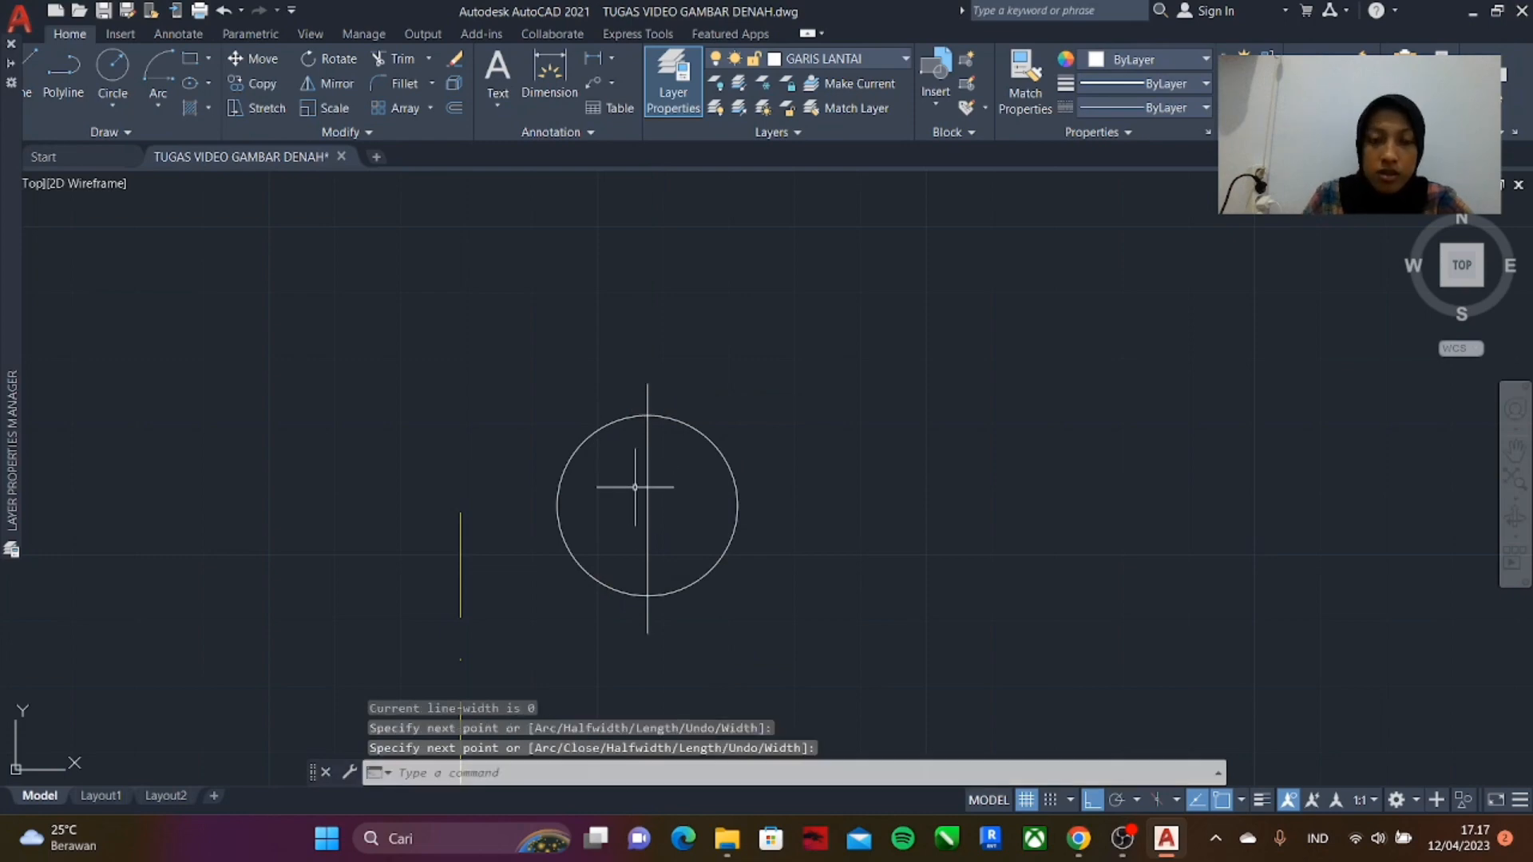
- Move the vertical line so that its midpoint lies on the circle's centre
key("Return")
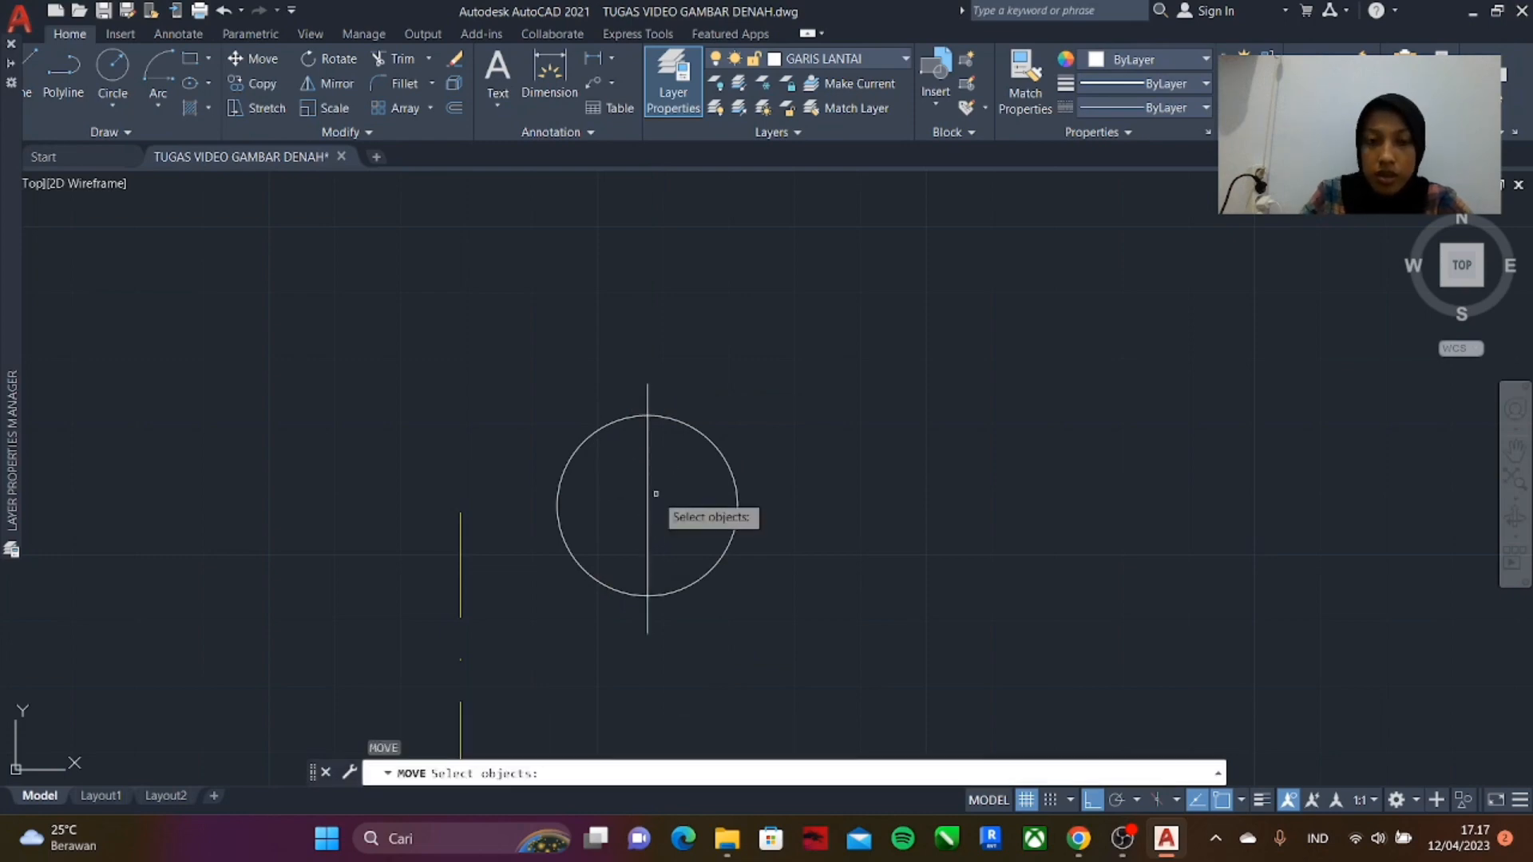
key("Return")
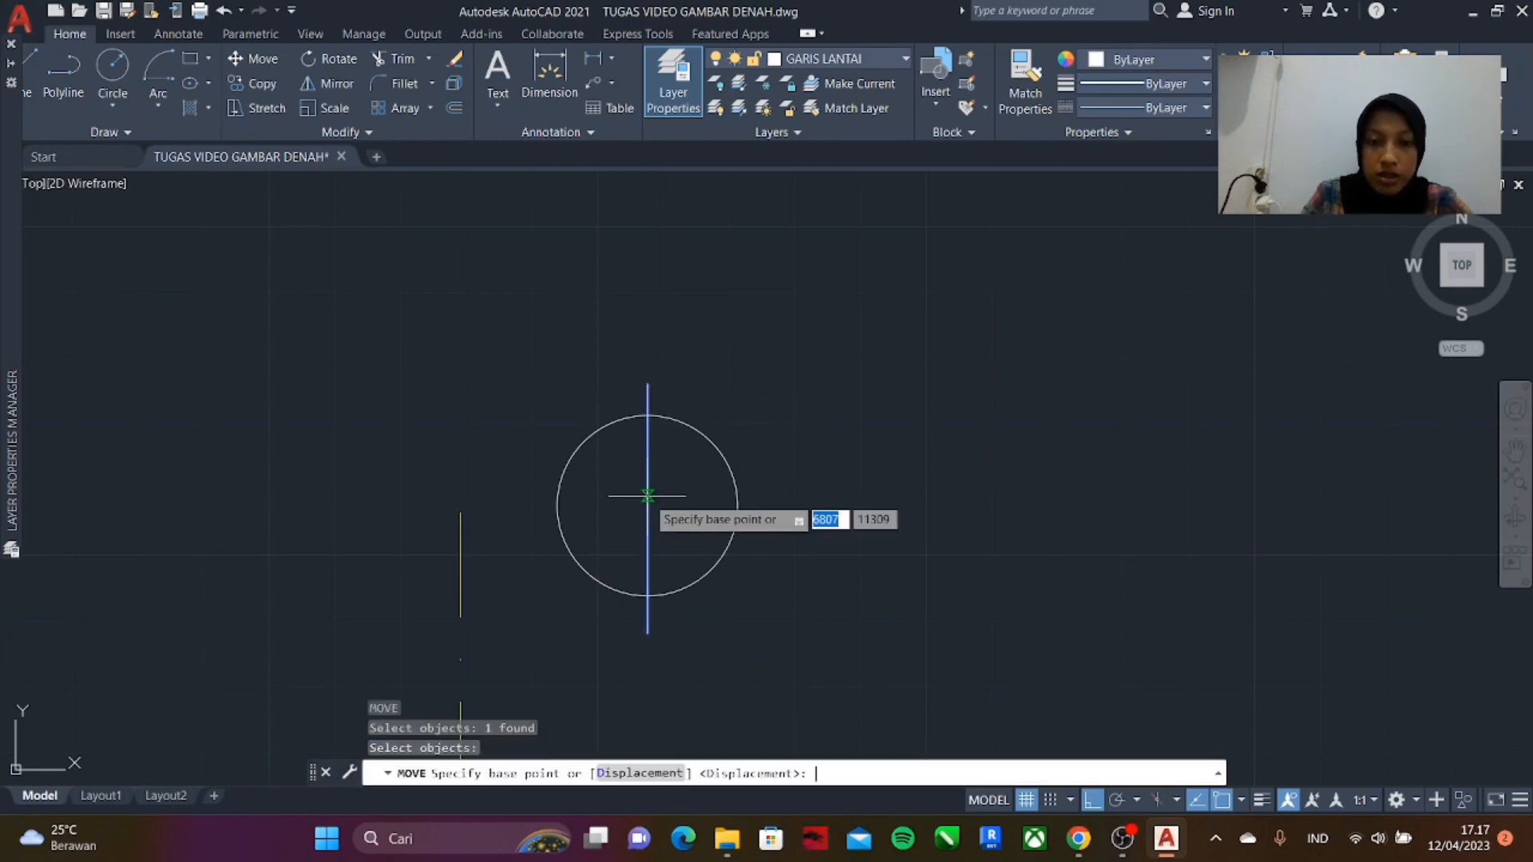
left_click(647, 508)
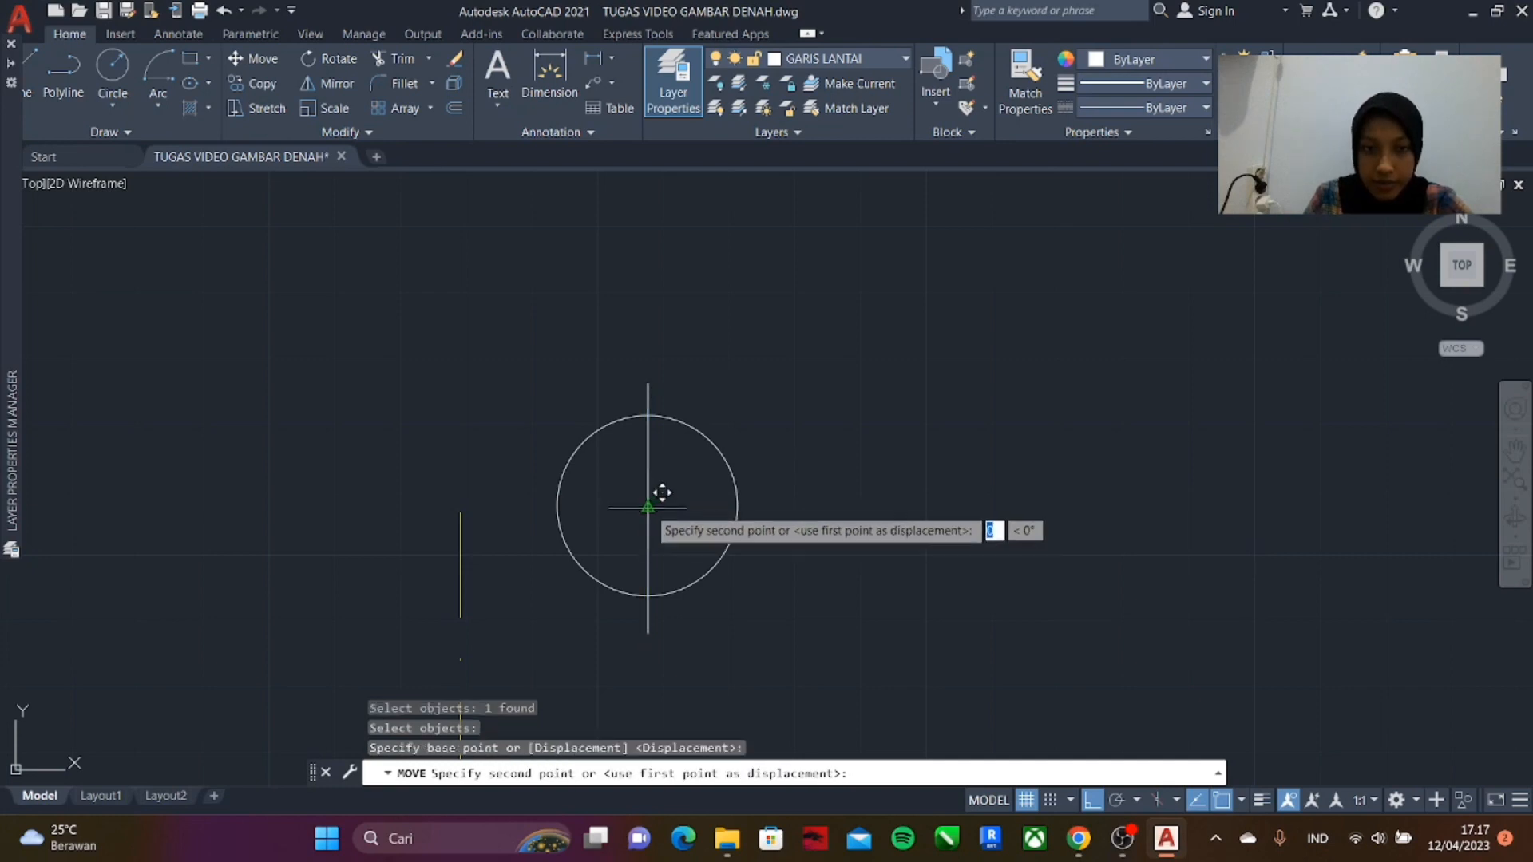
scroll(662, 493, "up", 6)
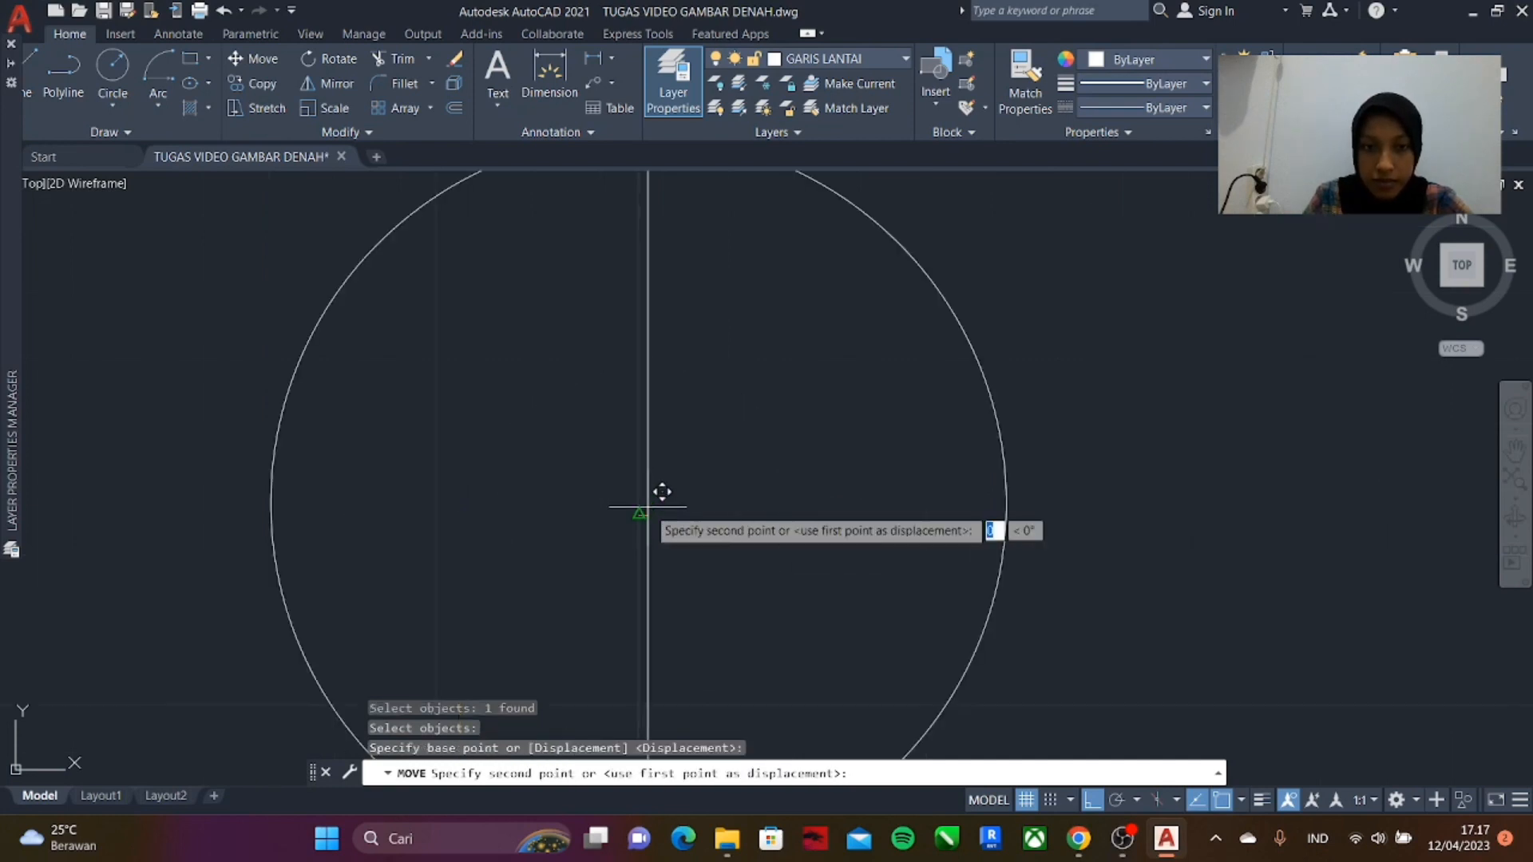
left_click(629, 564)
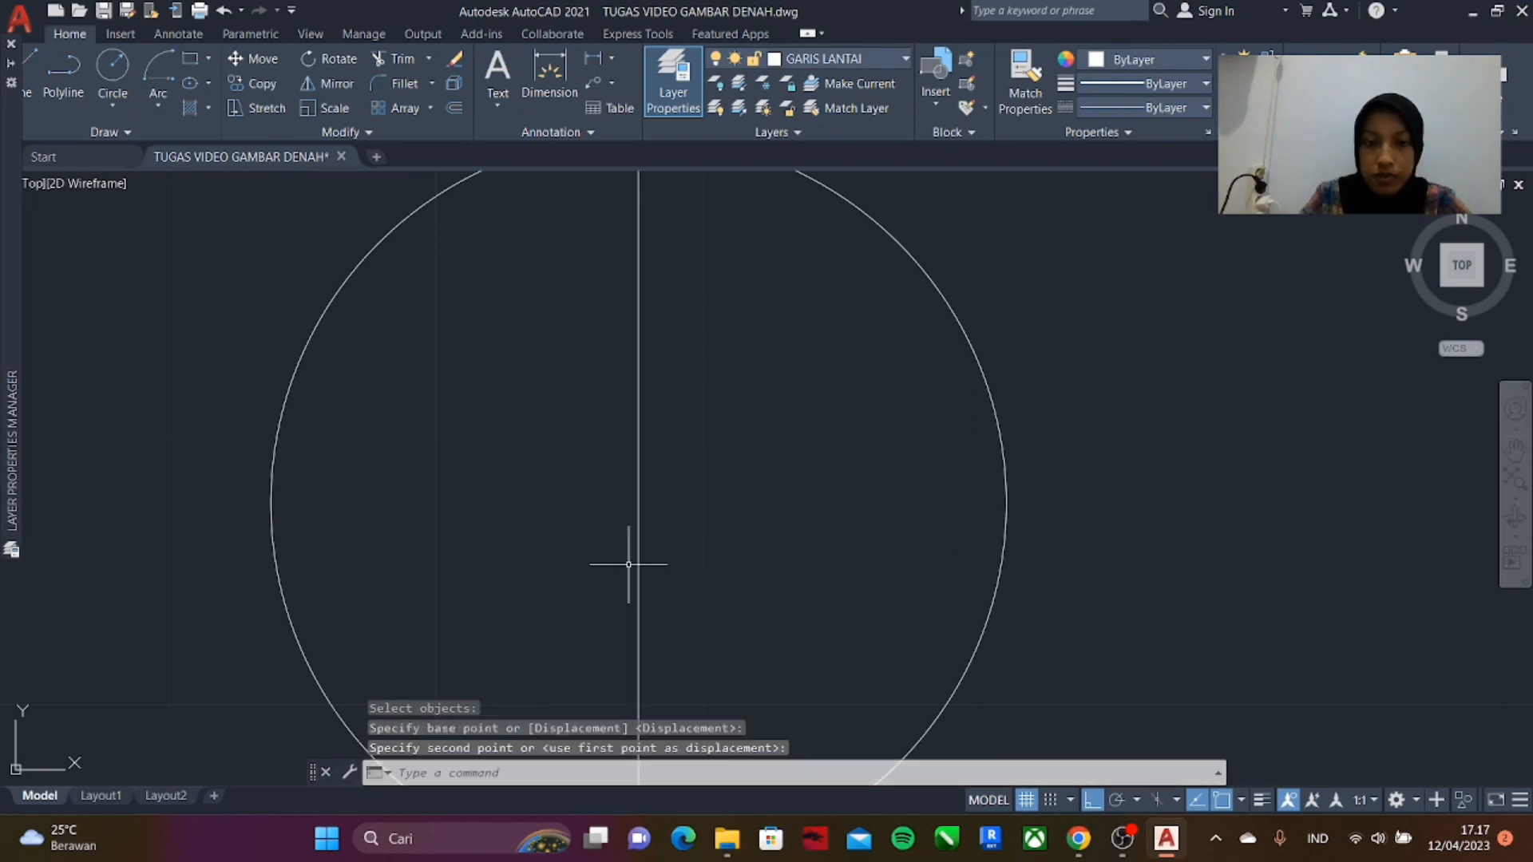
type("M")
key("Return")
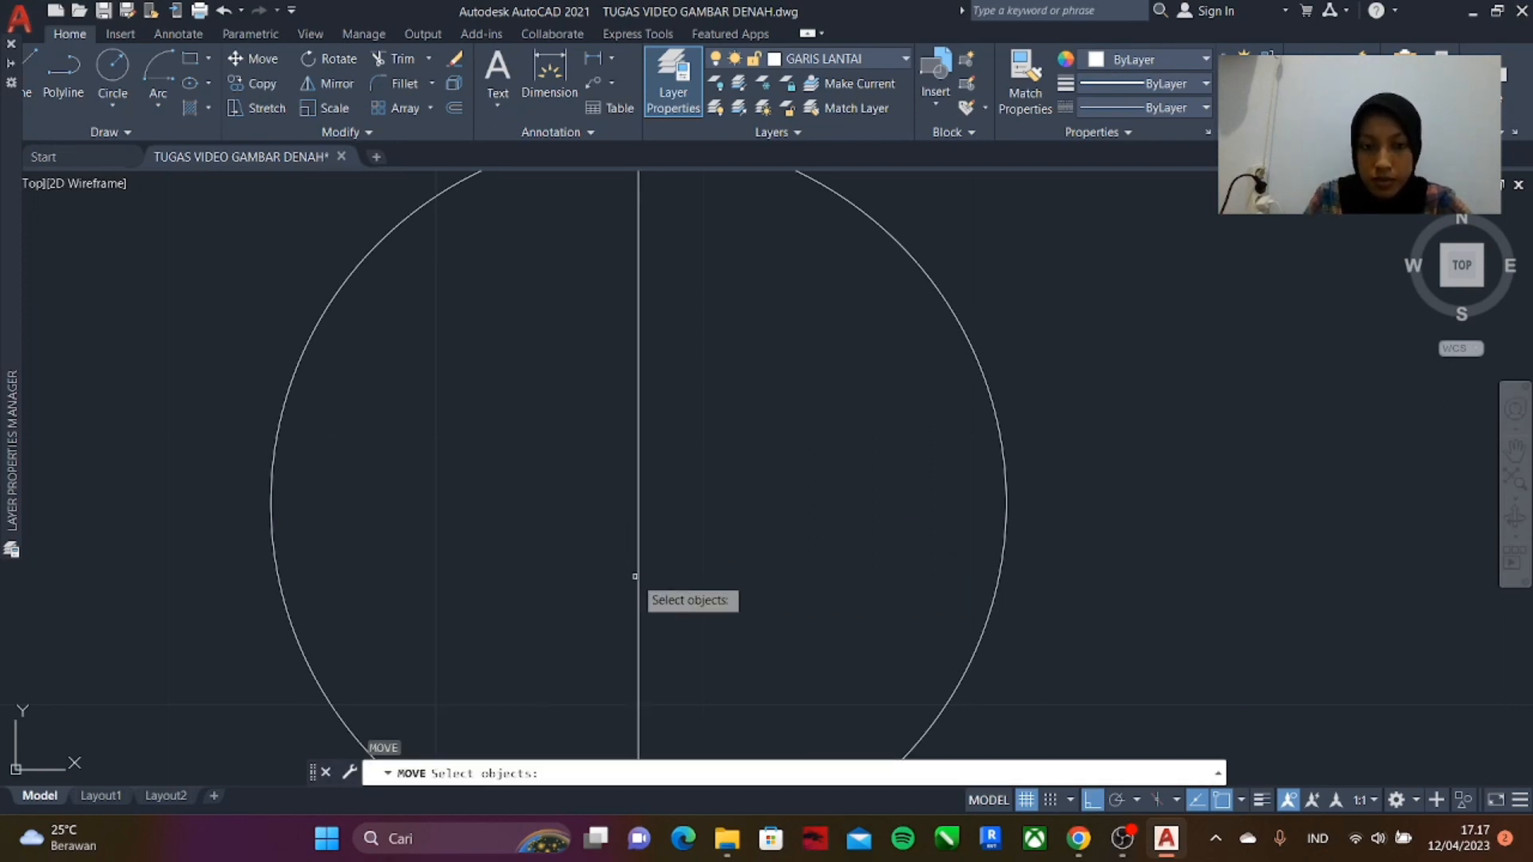
key("Return")
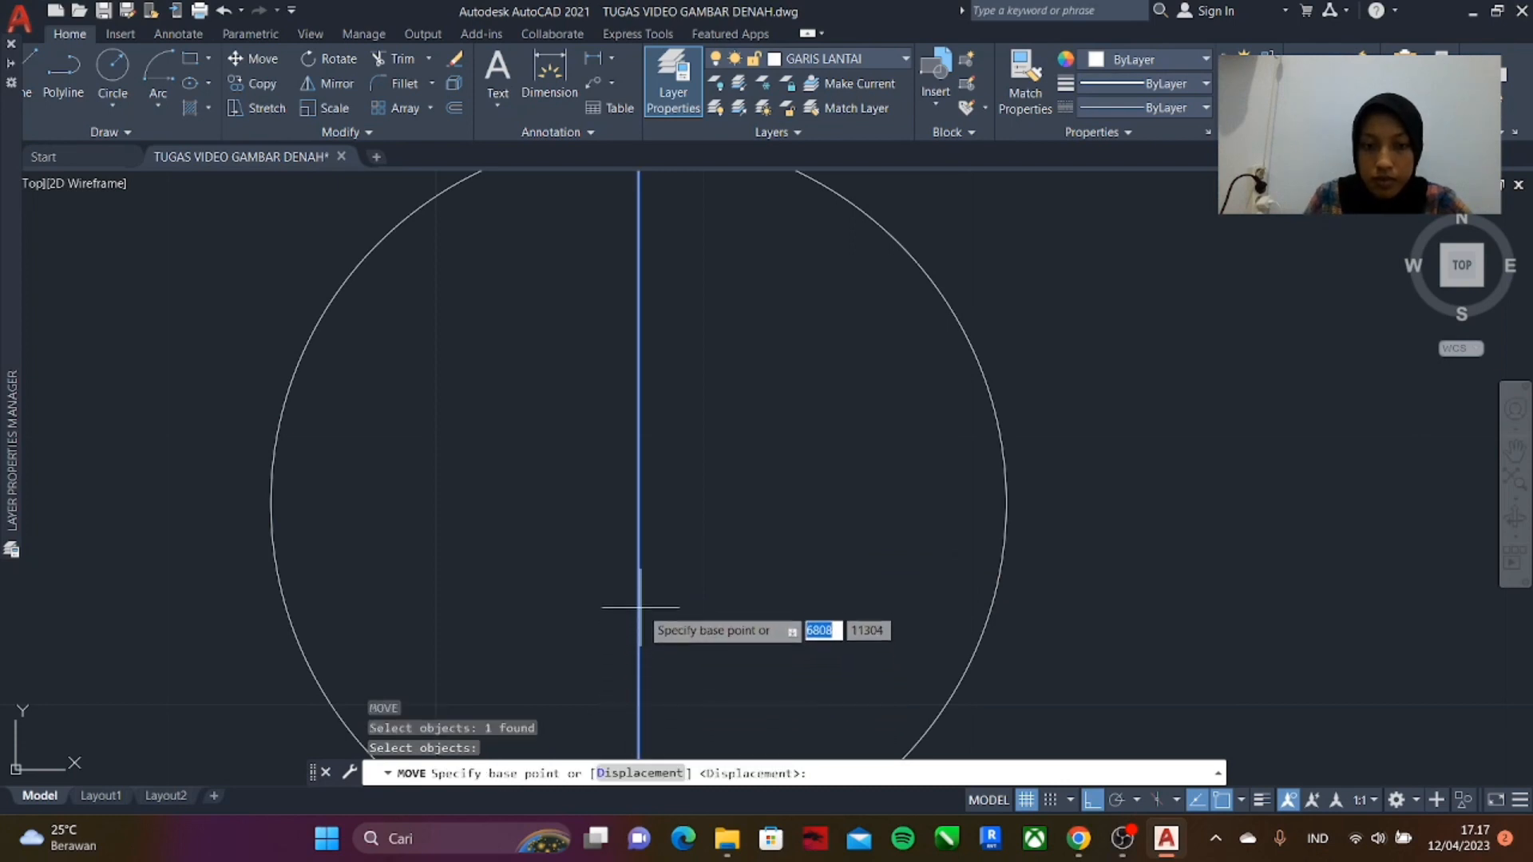
left_click(639, 564)
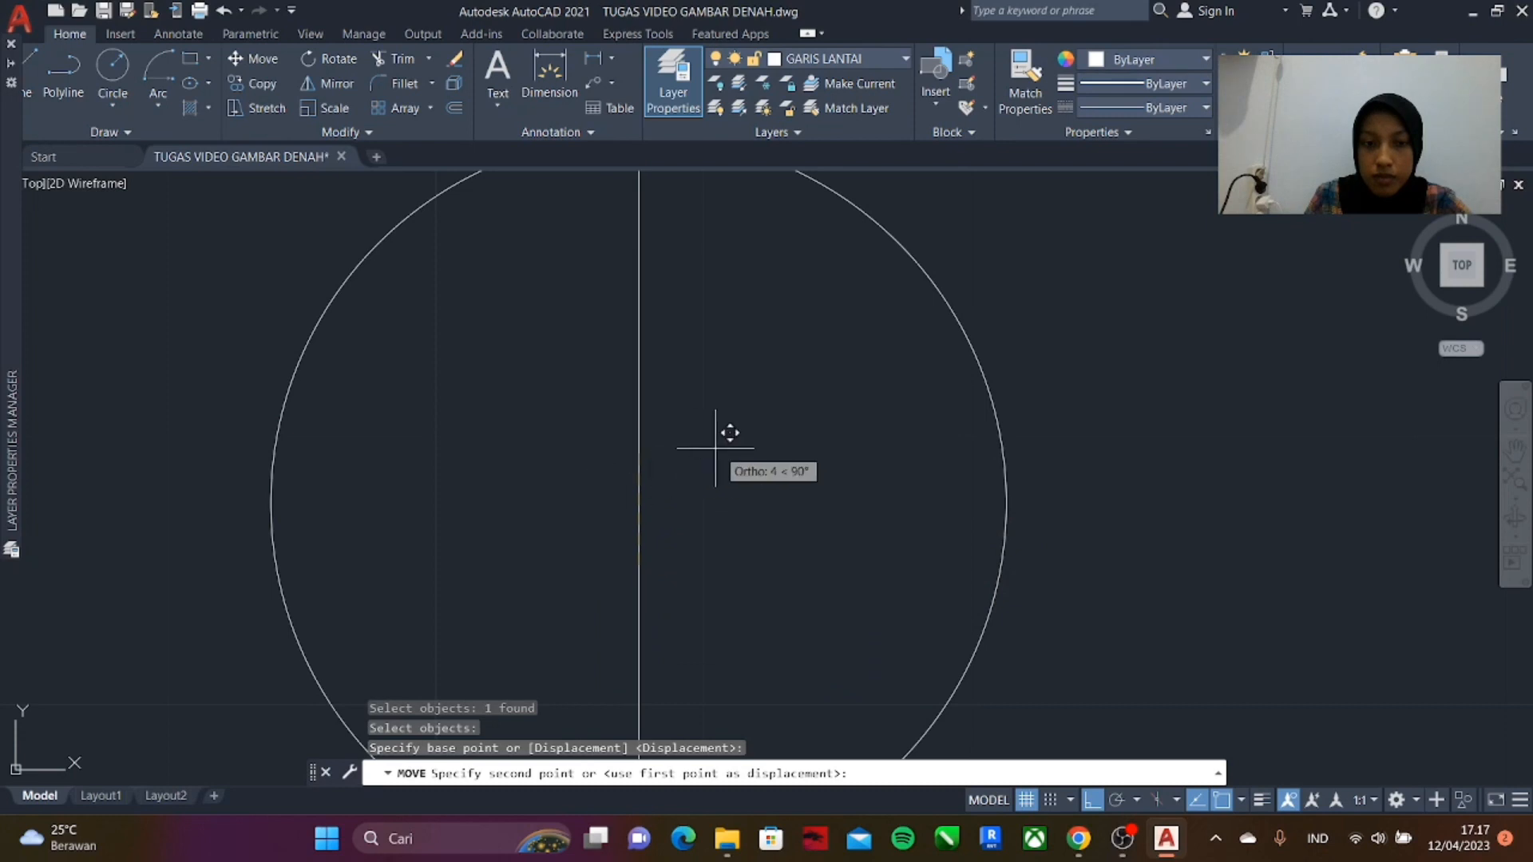
left_click(639, 505)
scroll(648, 450, "down", 10)
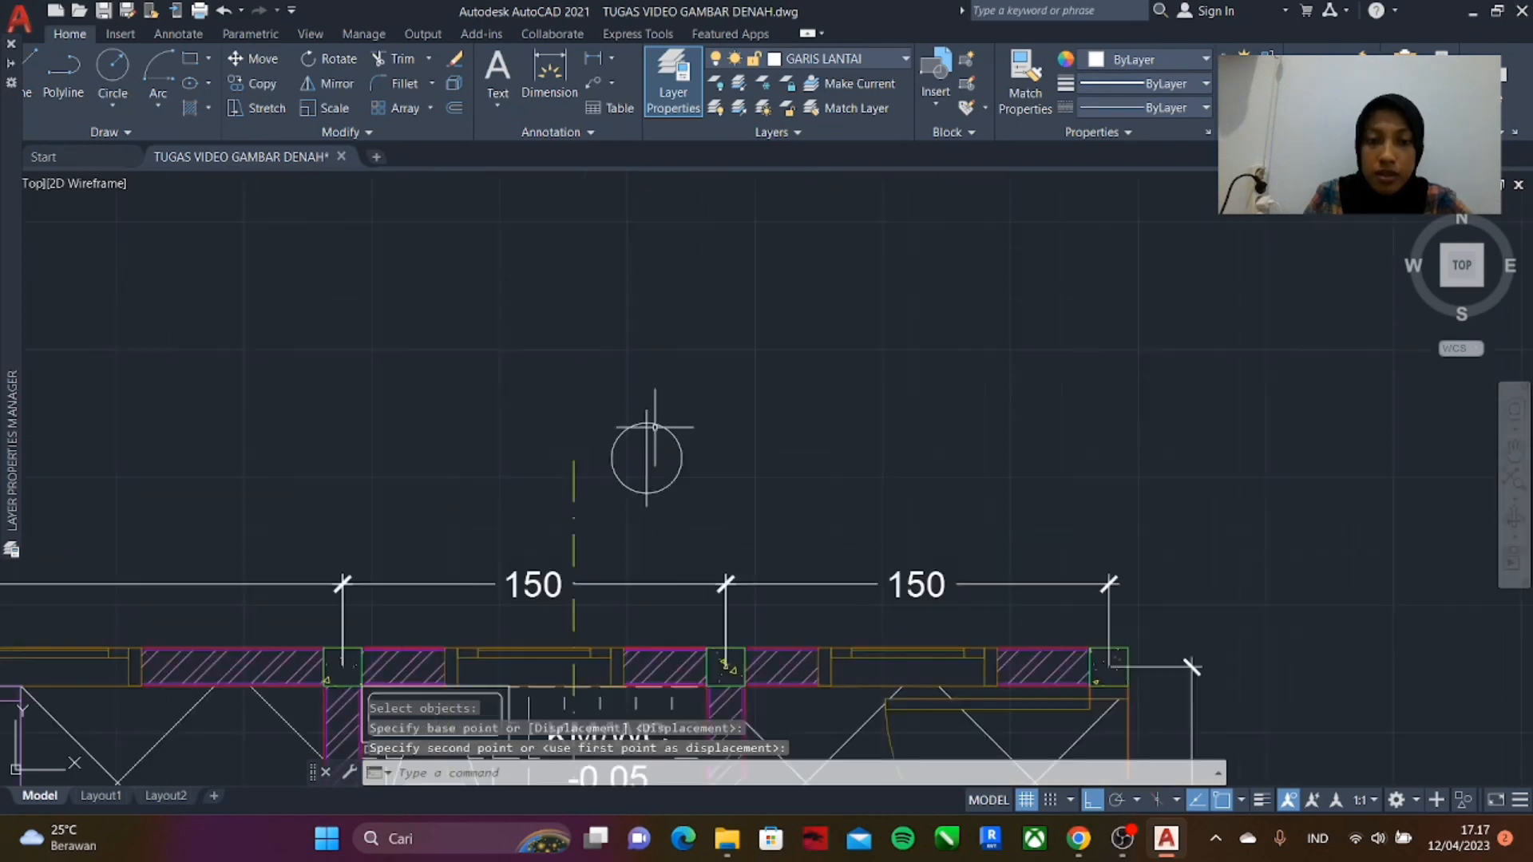
- Try rotating the vertical line about the circle's centre, and undo the rotation
scroll(635, 478, "up", 6)
left_click(688, 458)
type("ro")
left_click(689, 384)
left_click(668, 561)
key("ctrl+z")
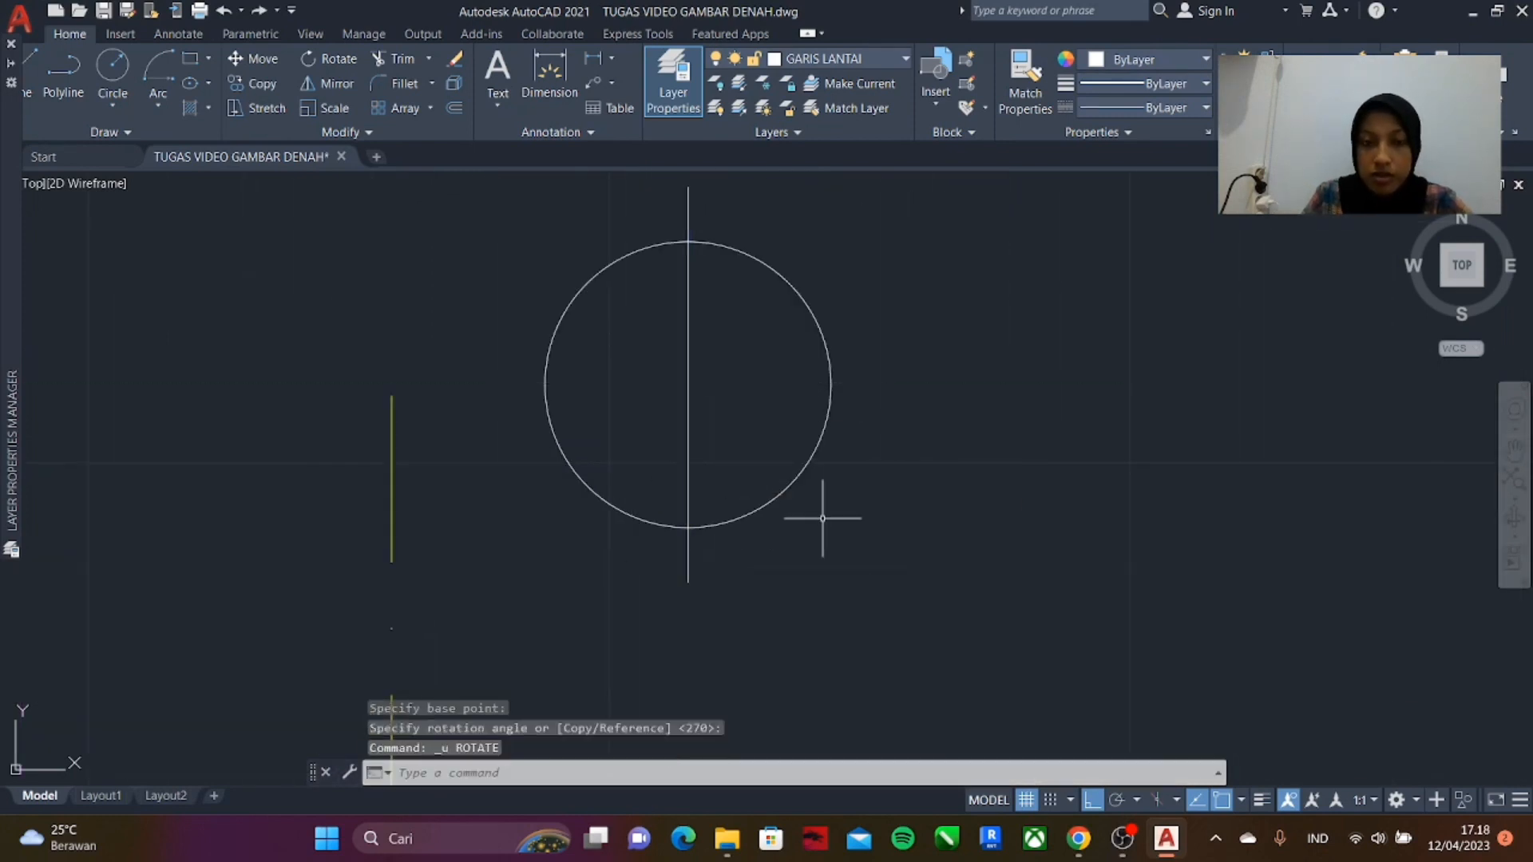
- Copy the circle's vertical line in place, using its lower endpoint as both base and destination point
left_click(689, 470)
type("co")
left_click(689, 582)
left_click(688, 582)
key("Escape")
- Try rotating one of the two coincident lines about the circle's centre, and undo it
type("ro")
left_click(688, 475)
key("space")
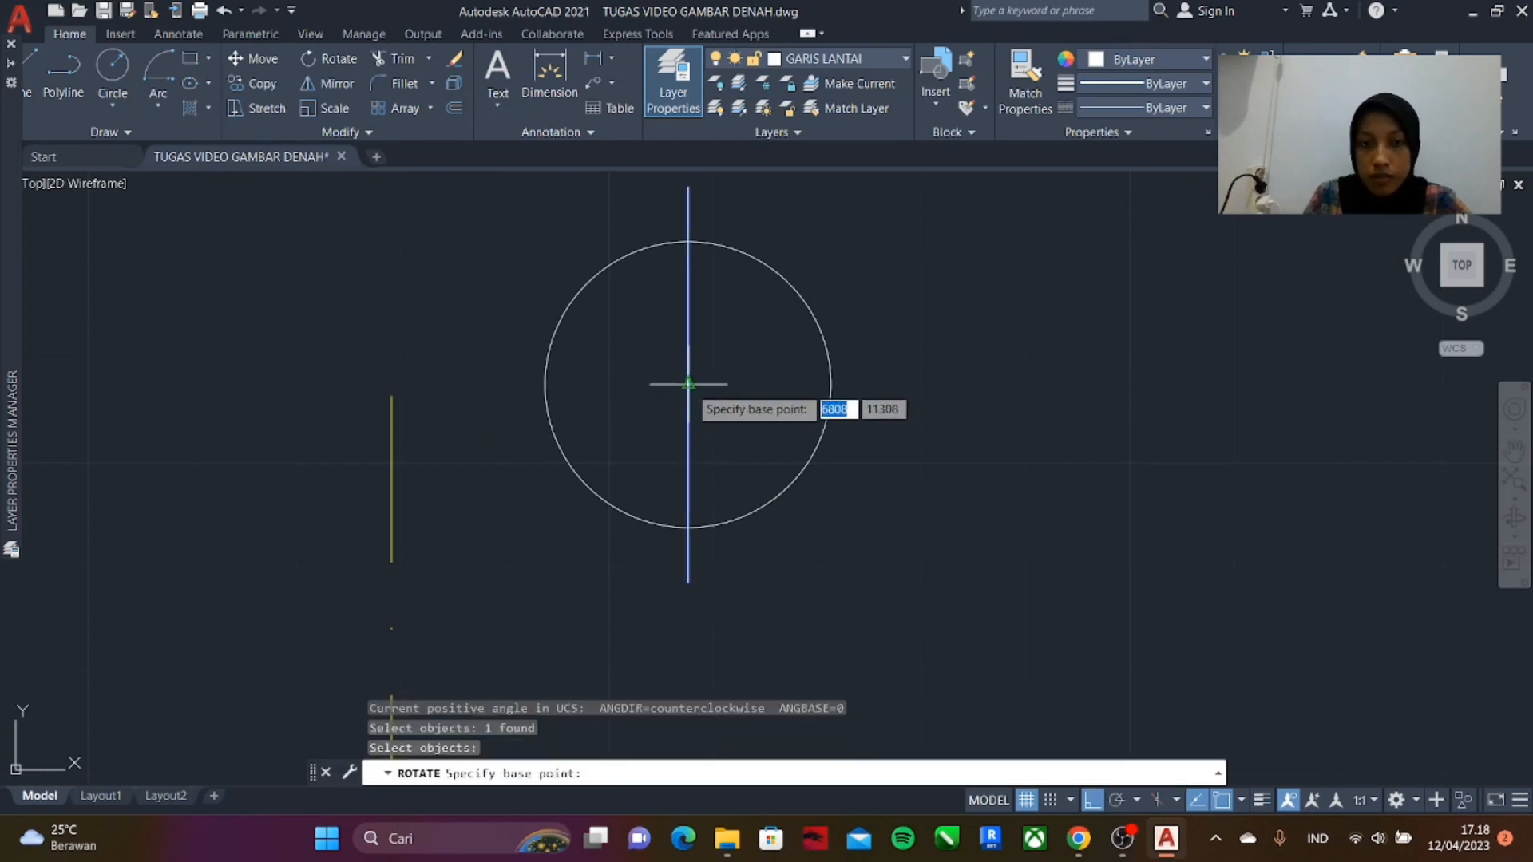
left_click(688, 385)
left_click(636, 524)
key("ctrl+z")
- Rotate one of the two coincident vertical lines about the circle's centre so that it lies horizontally
type("ro")
left_click(687, 423)
key("space")
left_click(689, 384)
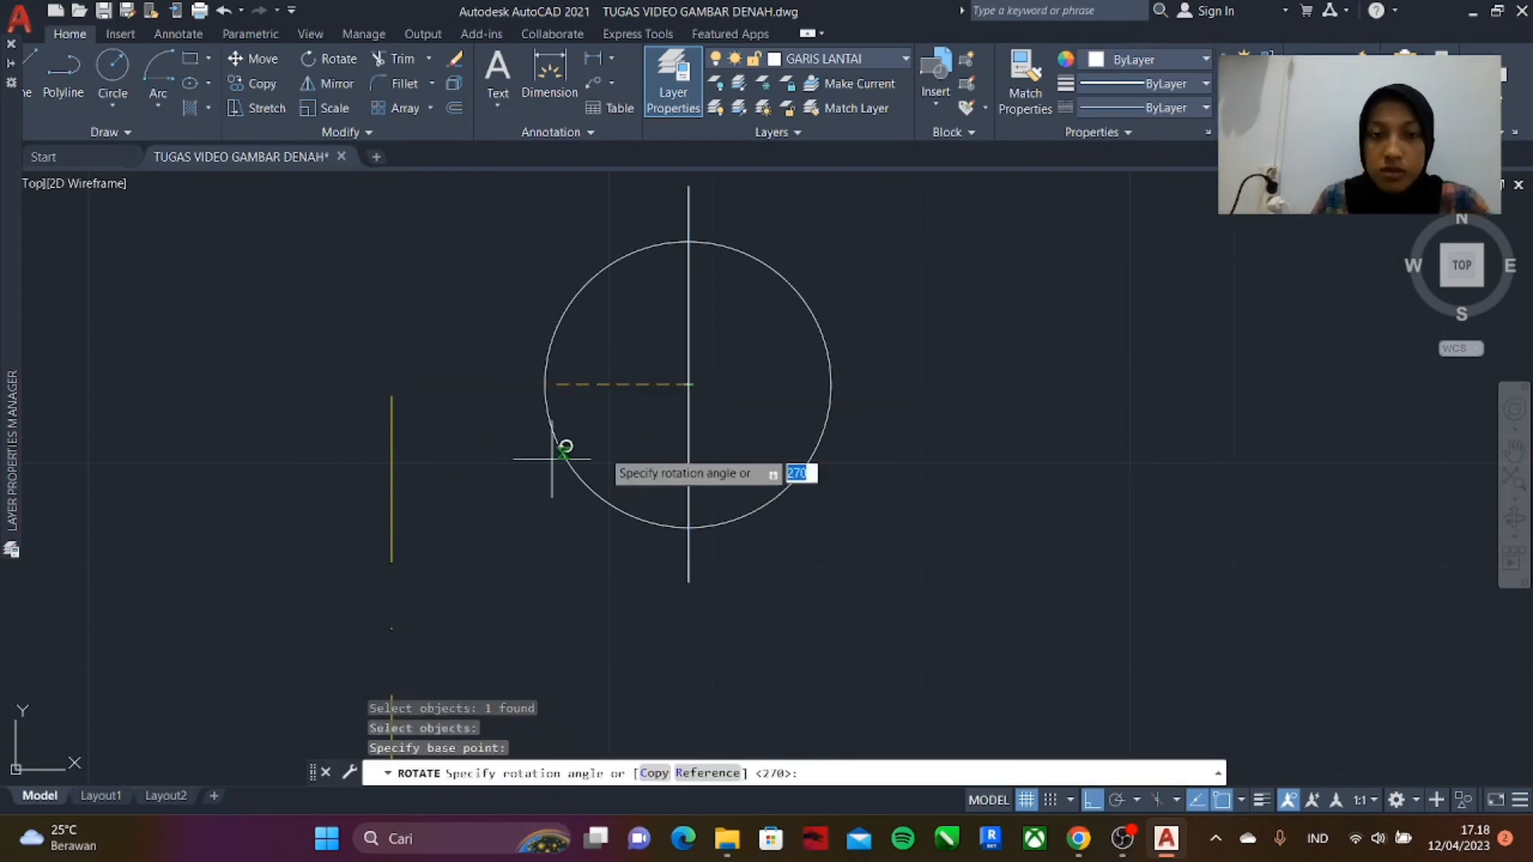
left_click(554, 460)
- Draw a polyline from the vertical line's upper end through the horizontal line's right end to the vertical line's lower end
scroll(575, 525, "down", 6)
scroll(588, 489, "up", 6)
left_click(14, 155)
left_click(644, 307)
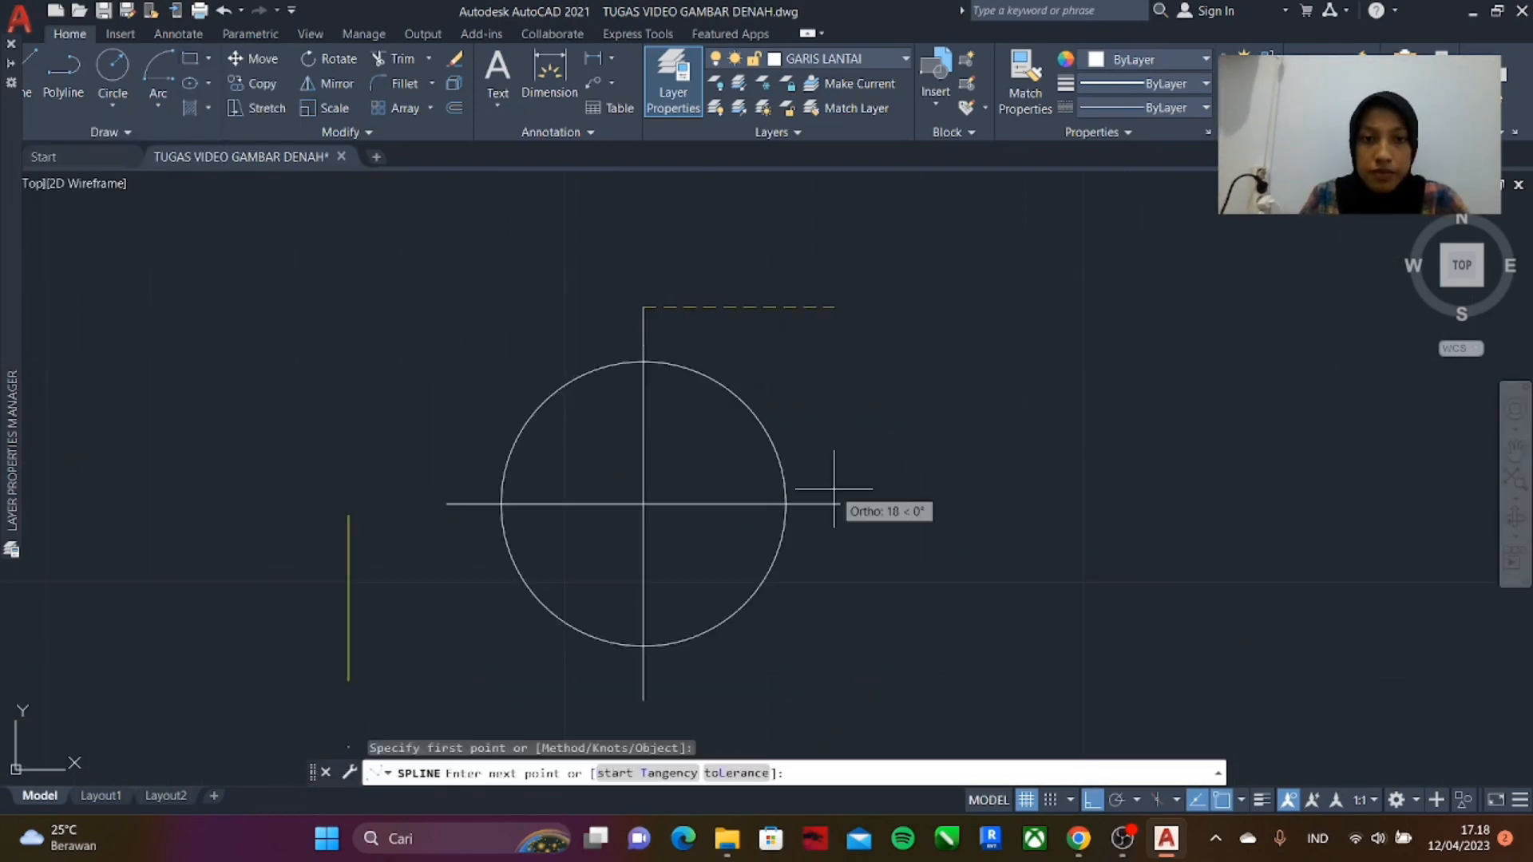
left_click(840, 504)
key("Escape")
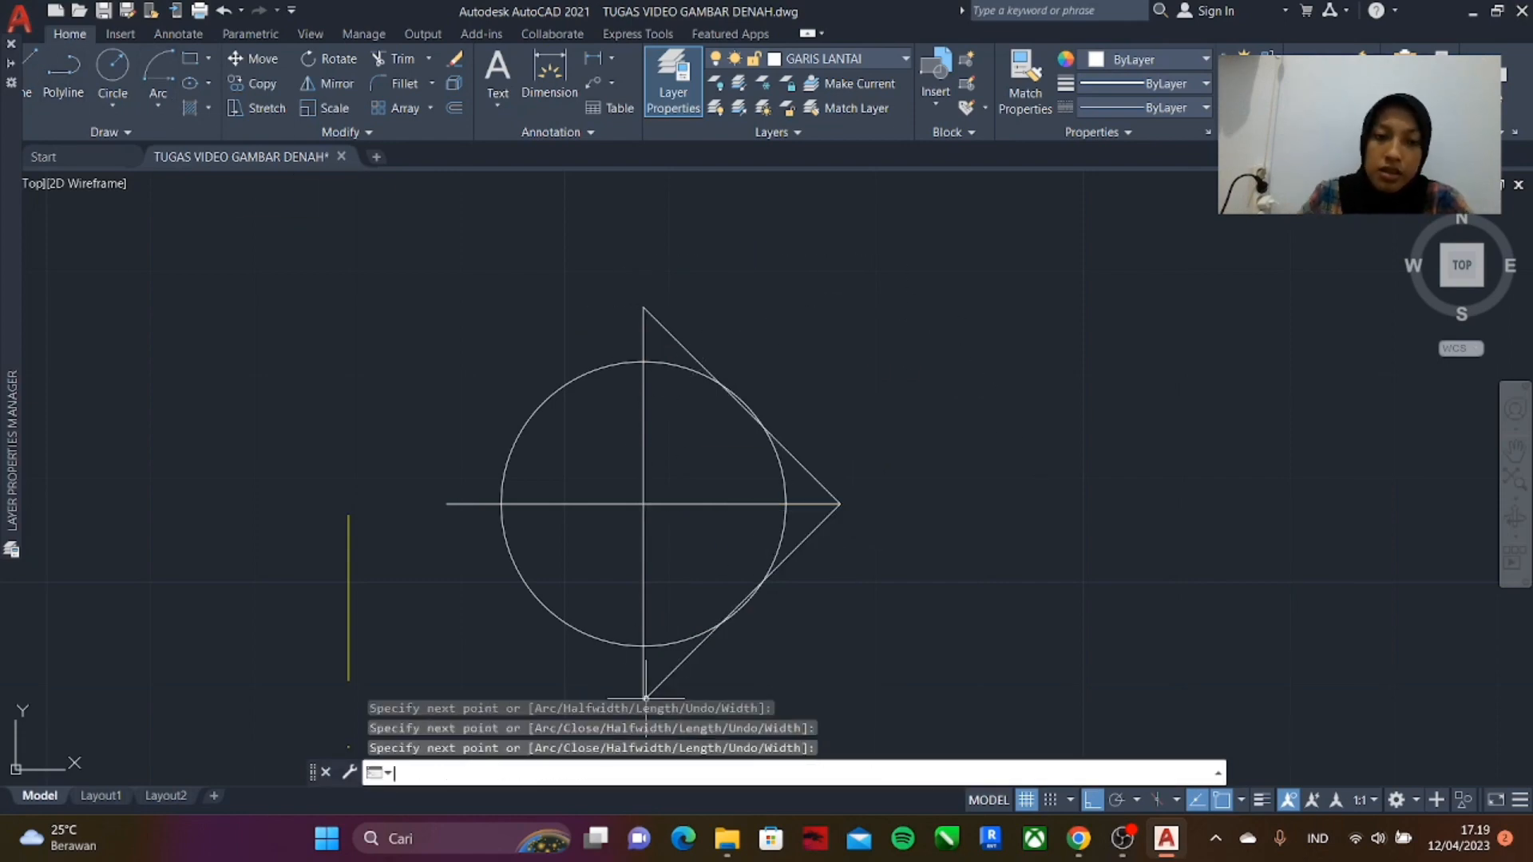
- Fill the areas between the triangular outline and the circle with a SOLID hatch
scroll(457, 239, "down", 2)
type("h")
left_click(669, 392)
left_click(665, 422)
left_click(581, 505)
scroll(576, 304, "up", 6)
left_click(589, 302)
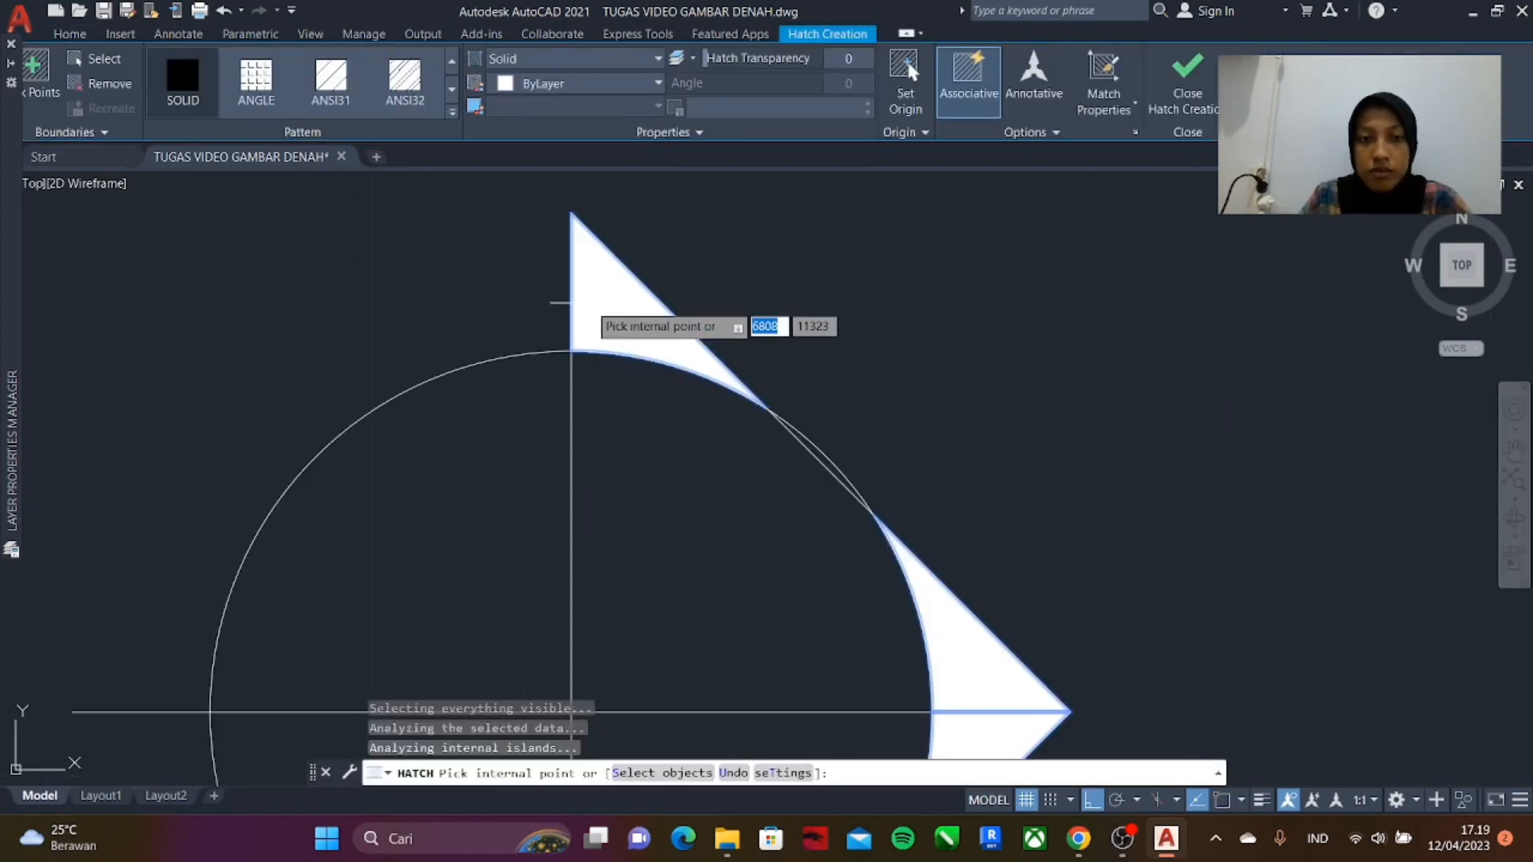
key("Escape")
- Trim the parts of the two diagonal edges that lie inside the circle
middle_click_drag(804, 447, 610, 277)
type("tr")
left_click(625, 291)
left_click(976, 279)
key("Escape")
scroll(670, 515, "down", 6)
- Offset the symbol's circle inward twice with the Through option to add two smaller concentric circles
type("off")
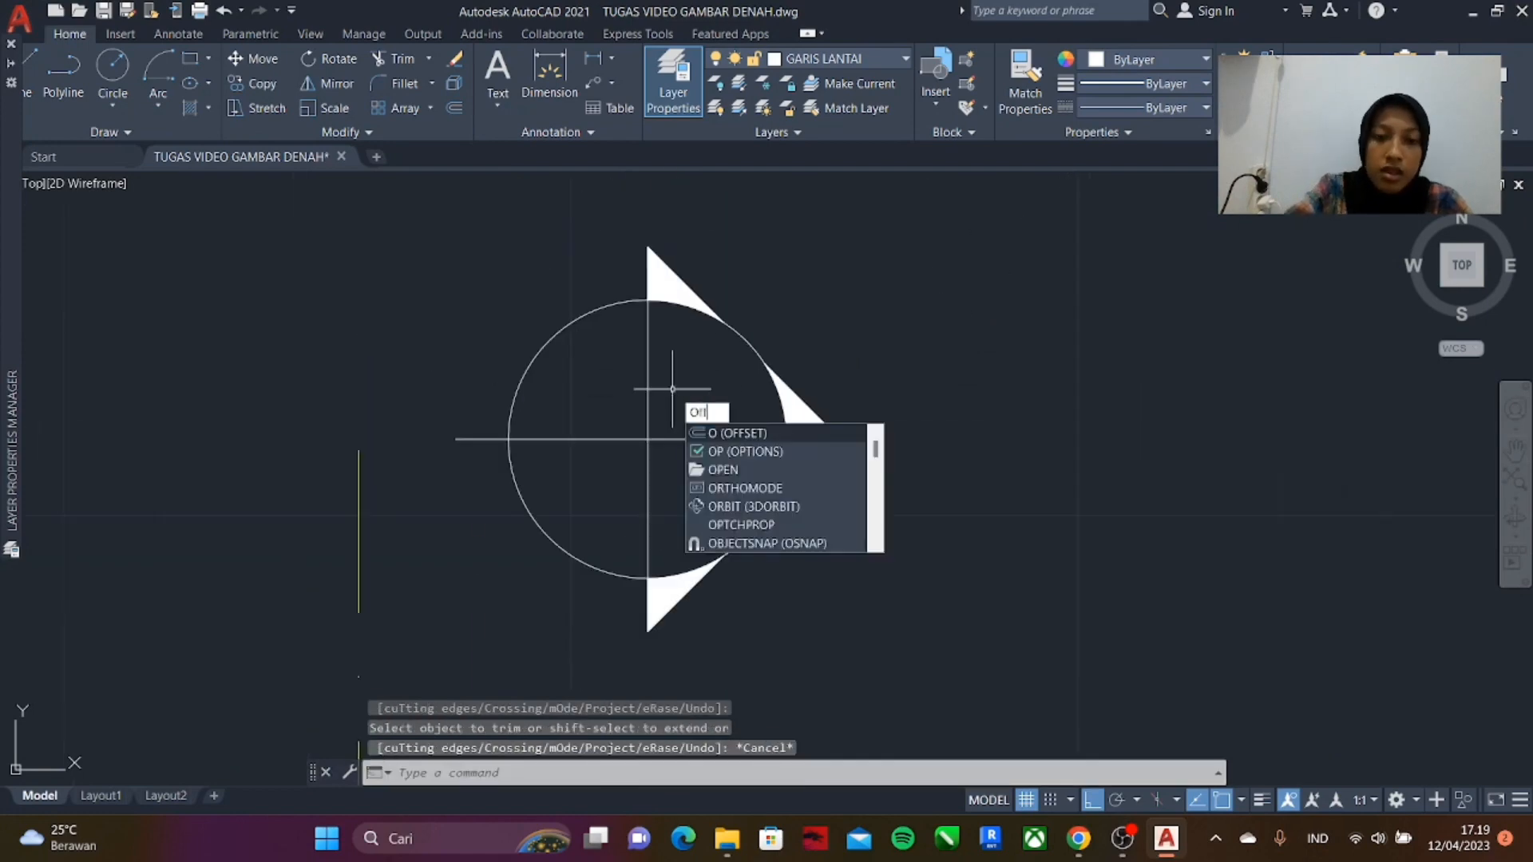
key("Return")
type("t")
key("Return")
left_click(601, 310)
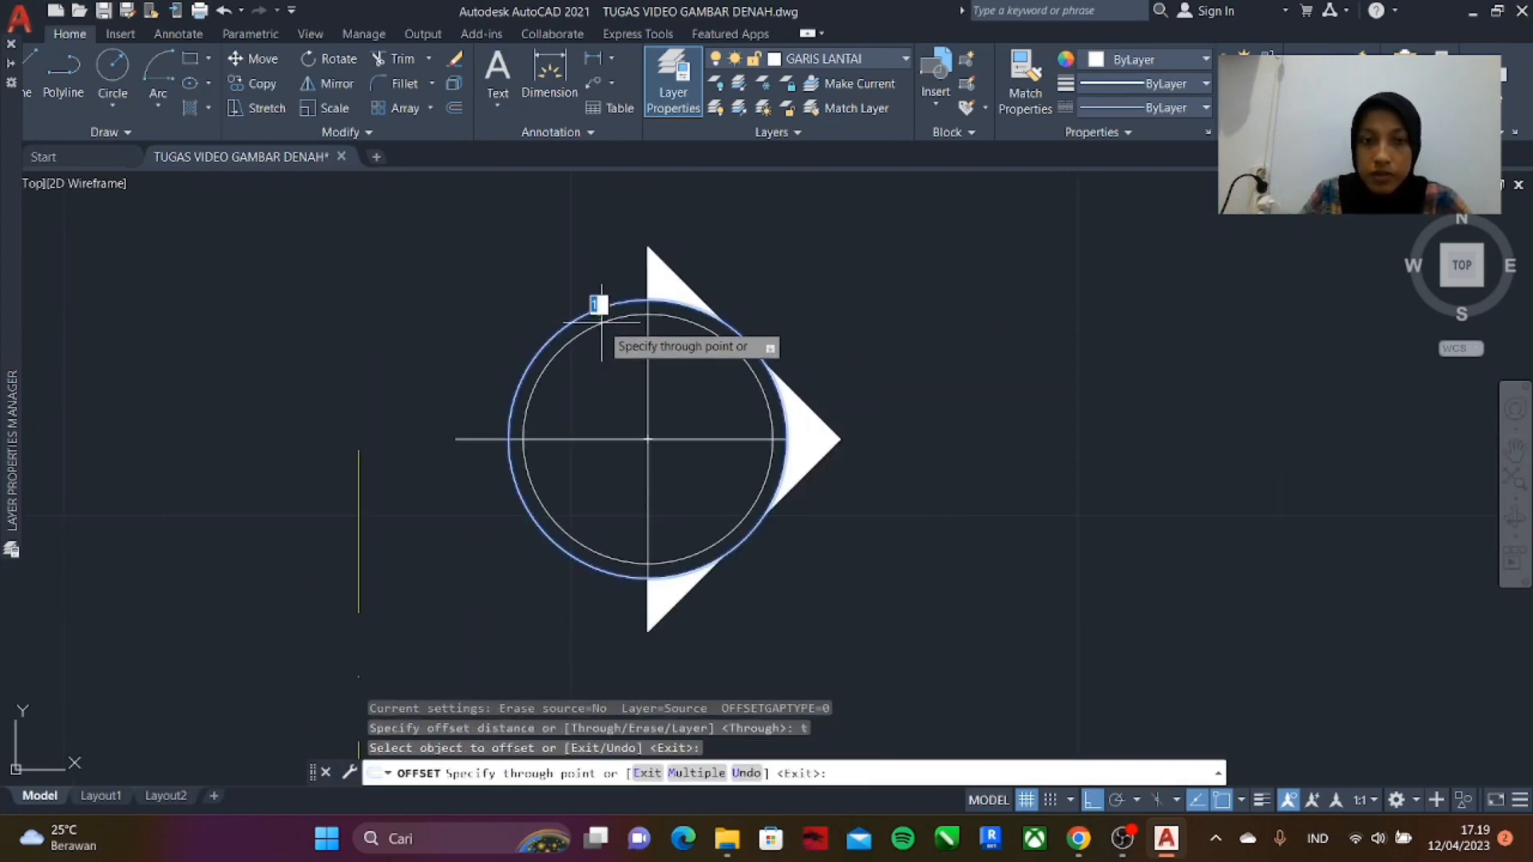
left_click(604, 315)
scroll(612, 365, "up", 4)
left_click(558, 232)
left_click(567, 249)
left_click(568, 229)
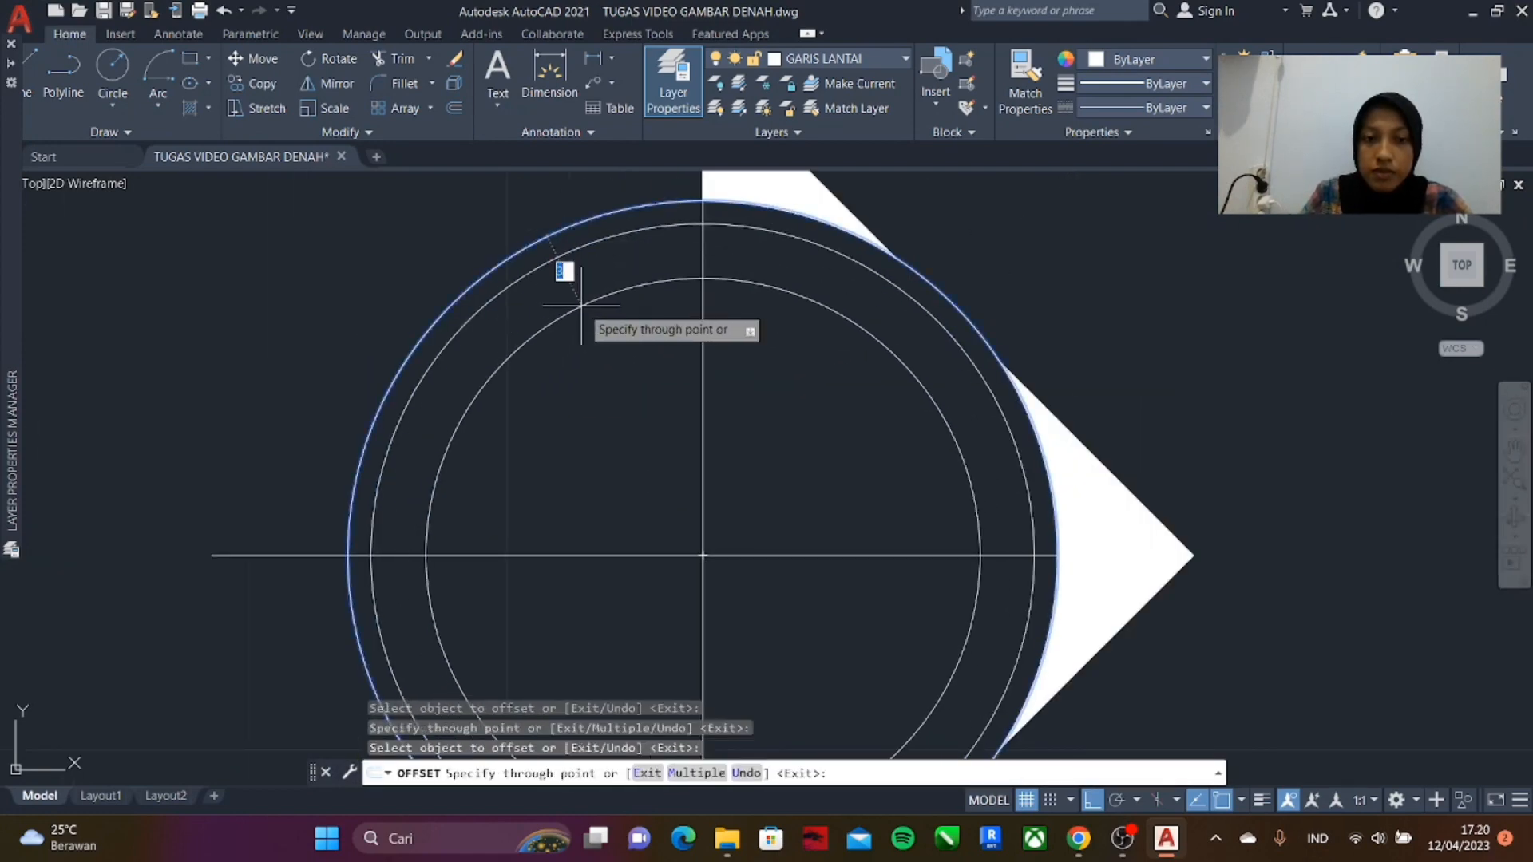
left_click(582, 305)
scroll(626, 269, "down", 4)
key("Escape")
- Trim away the innermost circle and the parts of the crossing lines inside the middle circle
type("tr")
left_click(616, 281)
left_click(681, 275)
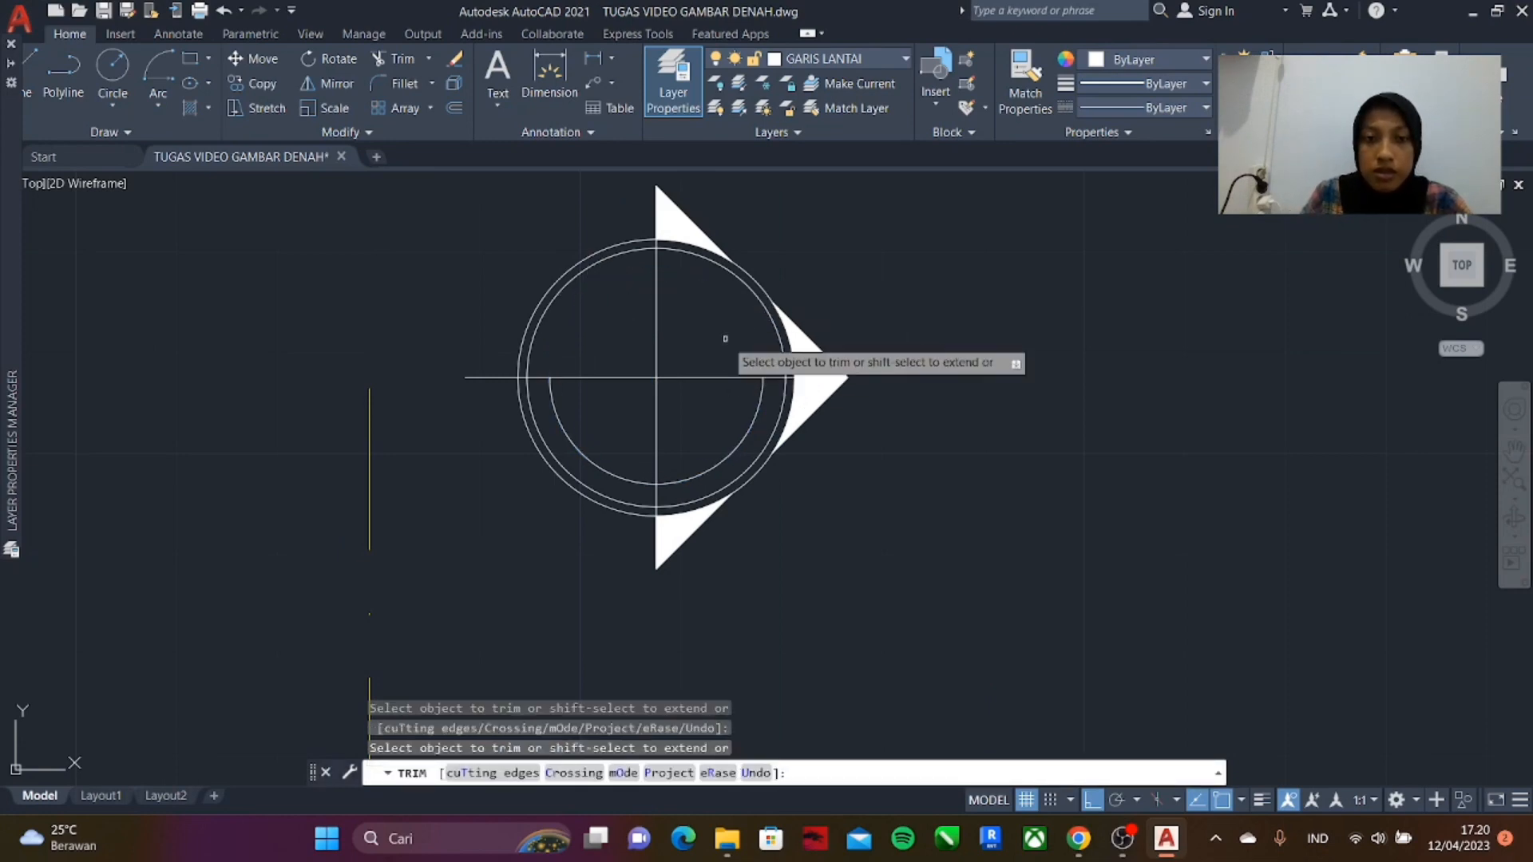
mouse_move(726, 339)
left_mouse_down()
mouse_move(575, 453)
mouse_move(701, 301)
left_mouse_up()
key("ctrl+z")
left_click(730, 301)
left_click_drag(683, 463, 636, 528)
scroll(637, 529, "down", 2)
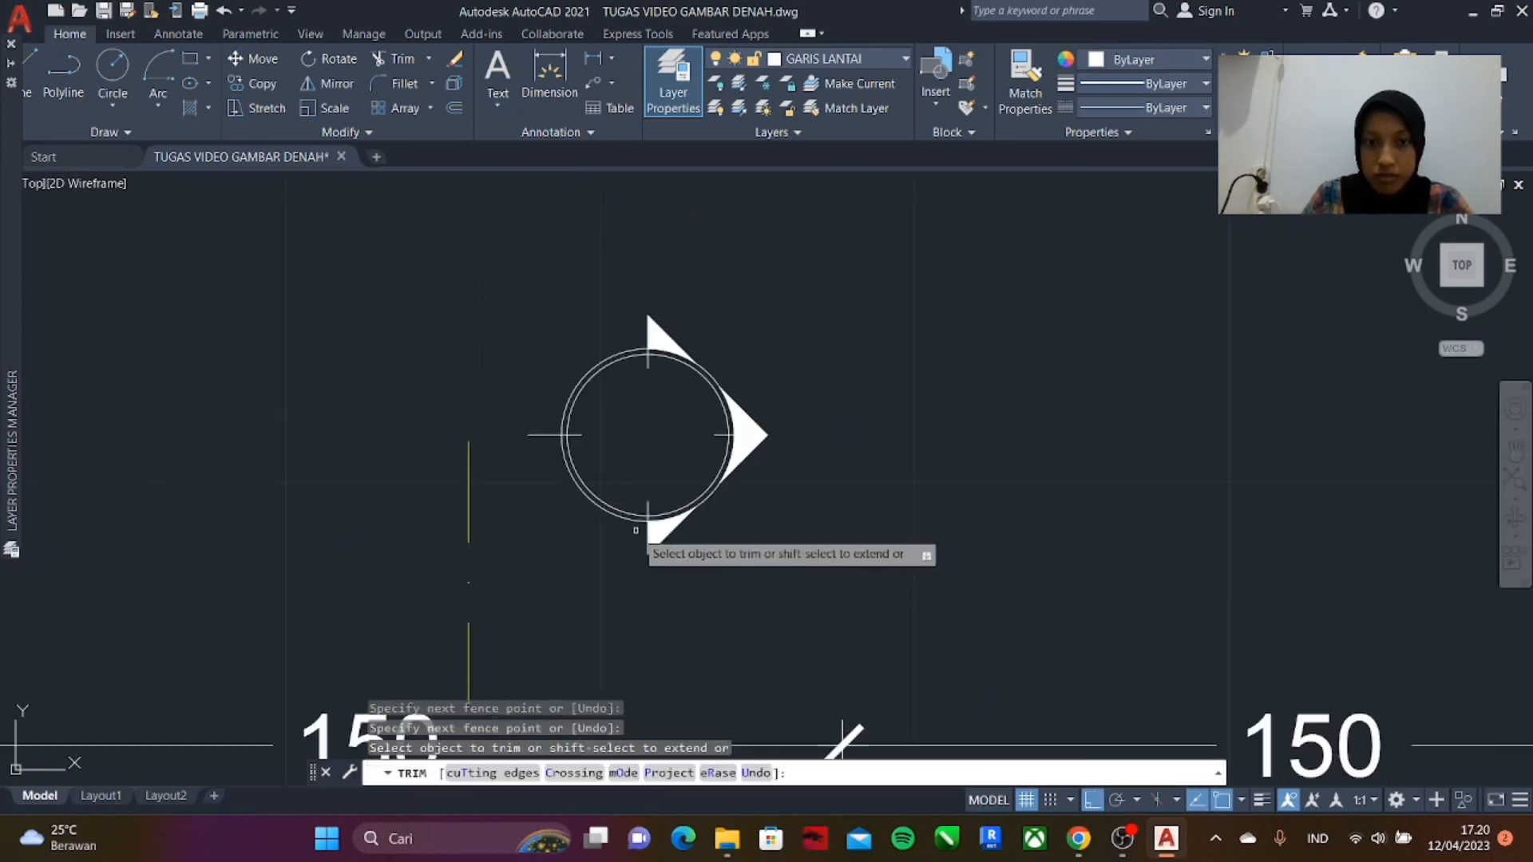
scroll(688, 382, "up", 2)
key("Escape")
- Shrink the symbol's inner circle slightly to widen the gap to the outer circle
left_click(601, 385)
left_click(601, 374)
scroll(629, 409, "down", 3)
scroll(656, 357, "up", 2)
- Try stretching the short horizontal line on the symbol's right side to the arrow tip, and undo it
left_click(657, 400)
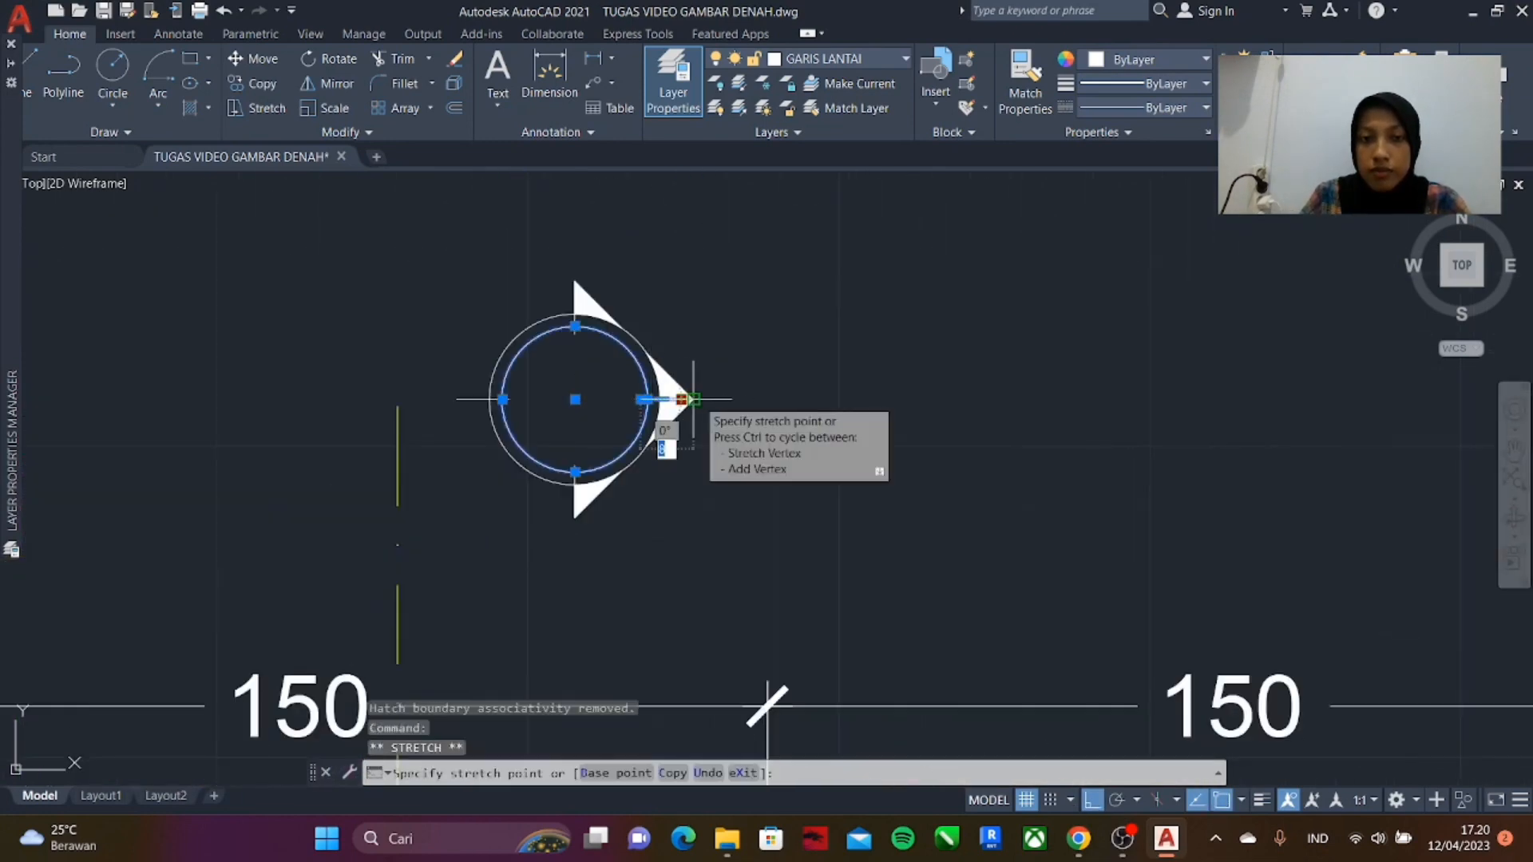
left_click(692, 401)
scroll(692, 401, "up", 3)
key("Escape")
key("ctrl+z")
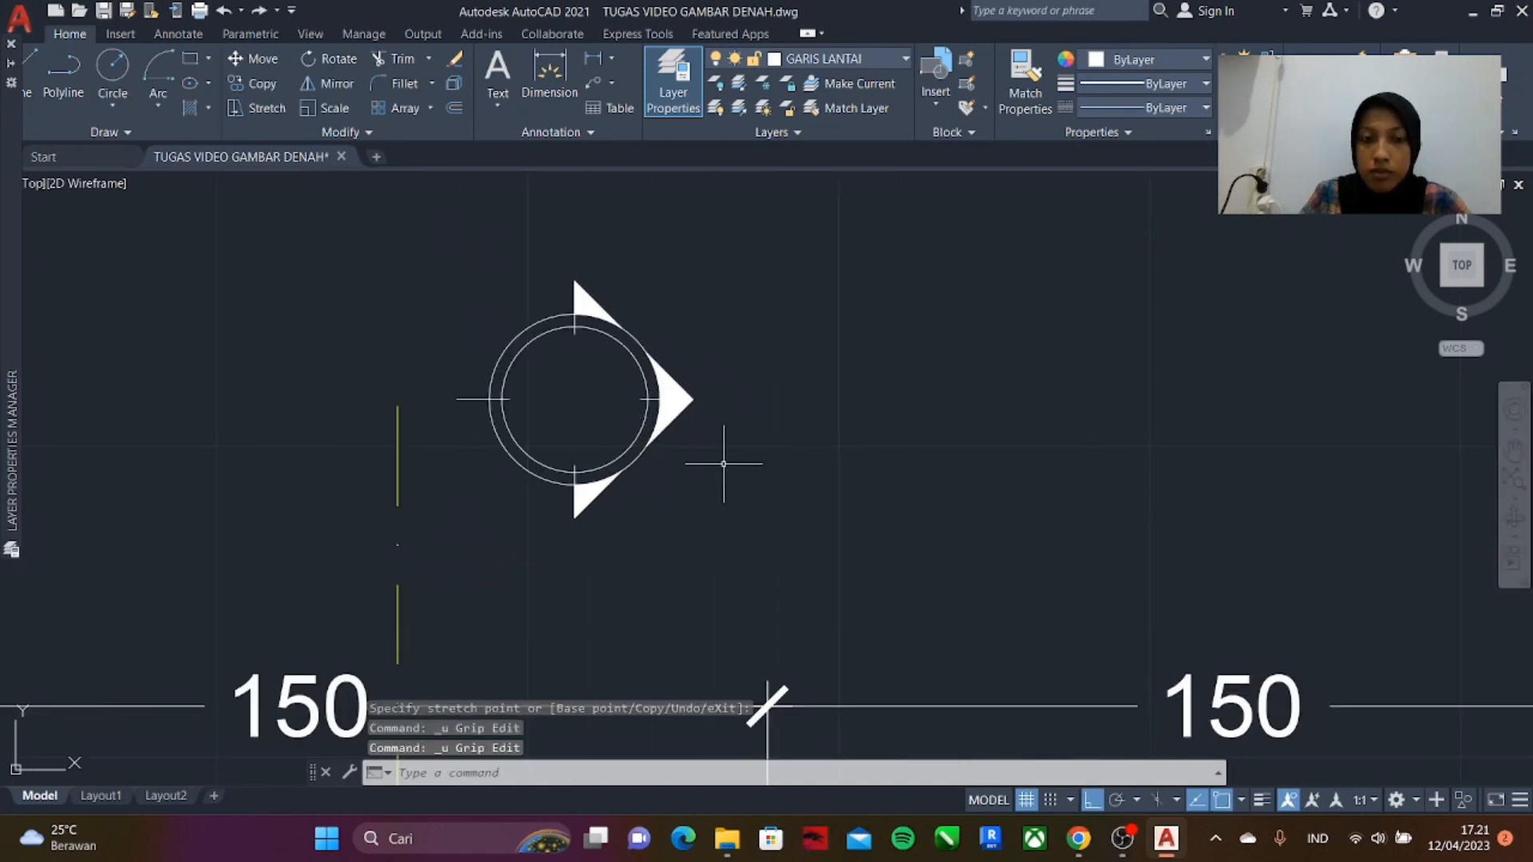
- Try assigning the whole section symbol to another layer, and undo the change
scroll(730, 446, "down", 2)
left_click(506, 301)
left_click(823, 532)
left_click(846, 60)
left_click(828, 489)
key("Escape")
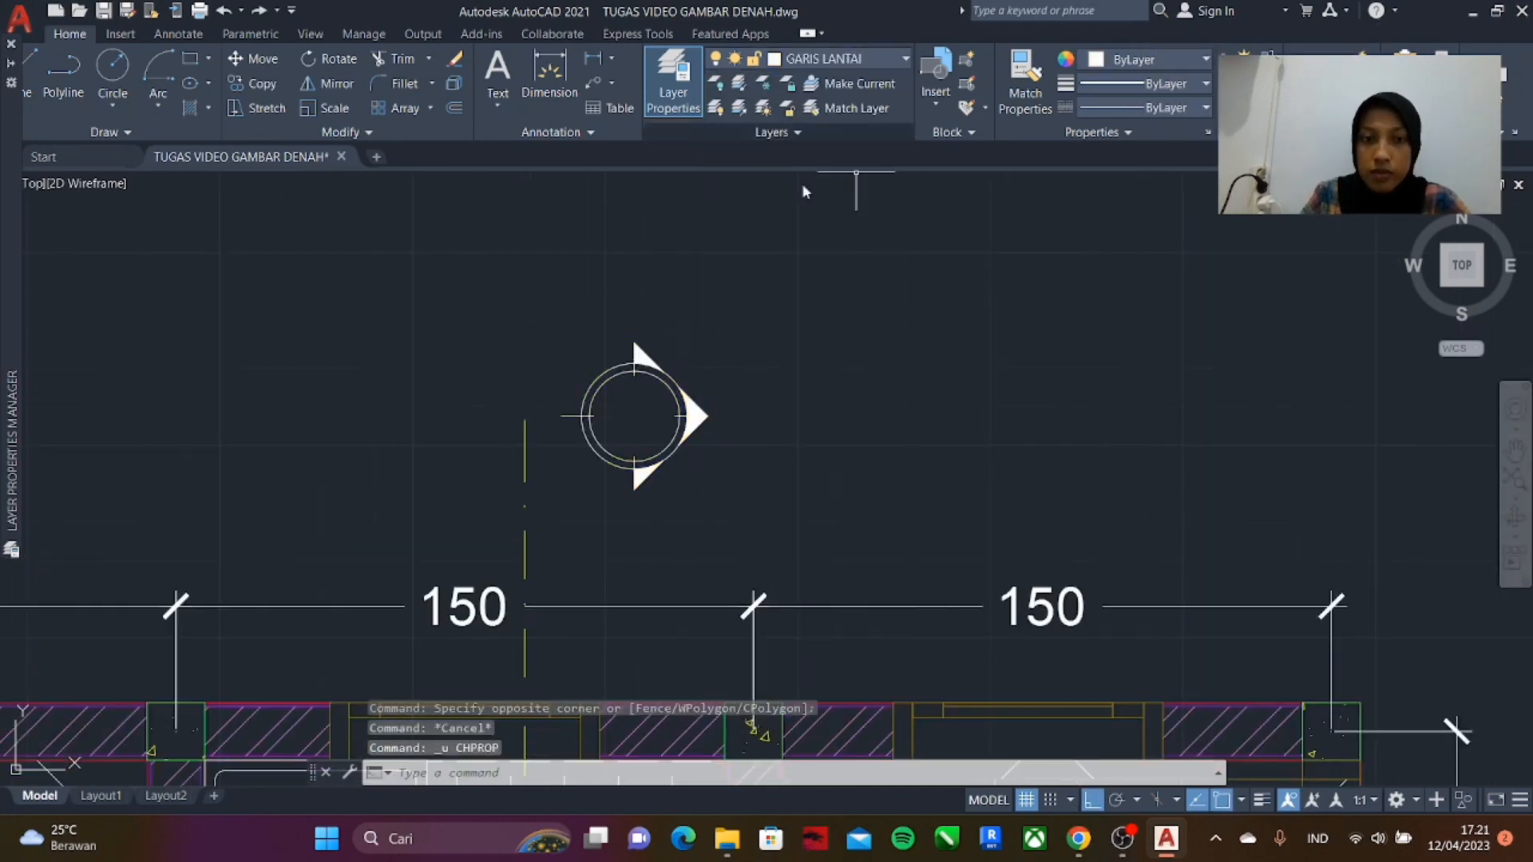
- Add the multiline text B inside the inner circle of the section symbol
scroll(739, 228, "down", 3)
scroll(638, 295, "up", 3)
type("t")
key("Return")
left_click(679, 352)
left_click(722, 417)
type("B")
double_click(706, 369)
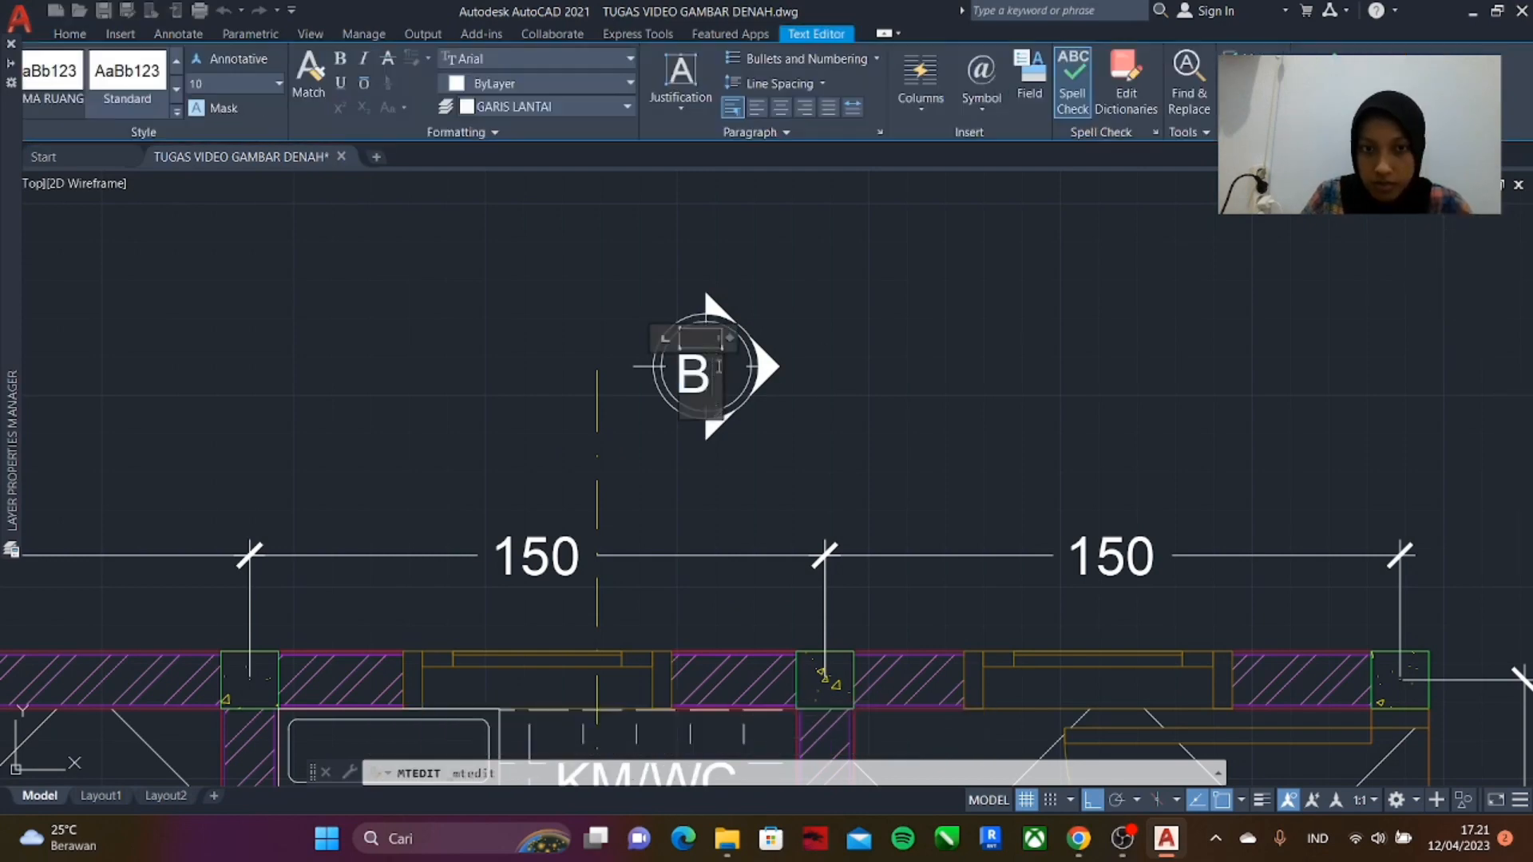
left_click(737, 379)
- Move the letter B to the centre of the section symbol's circles
scroll(737, 378, "up", 4)
left_click(658, 364)
left_click(588, 319)
left_click(622, 320)
key("Escape")
type("m")
key("Return")
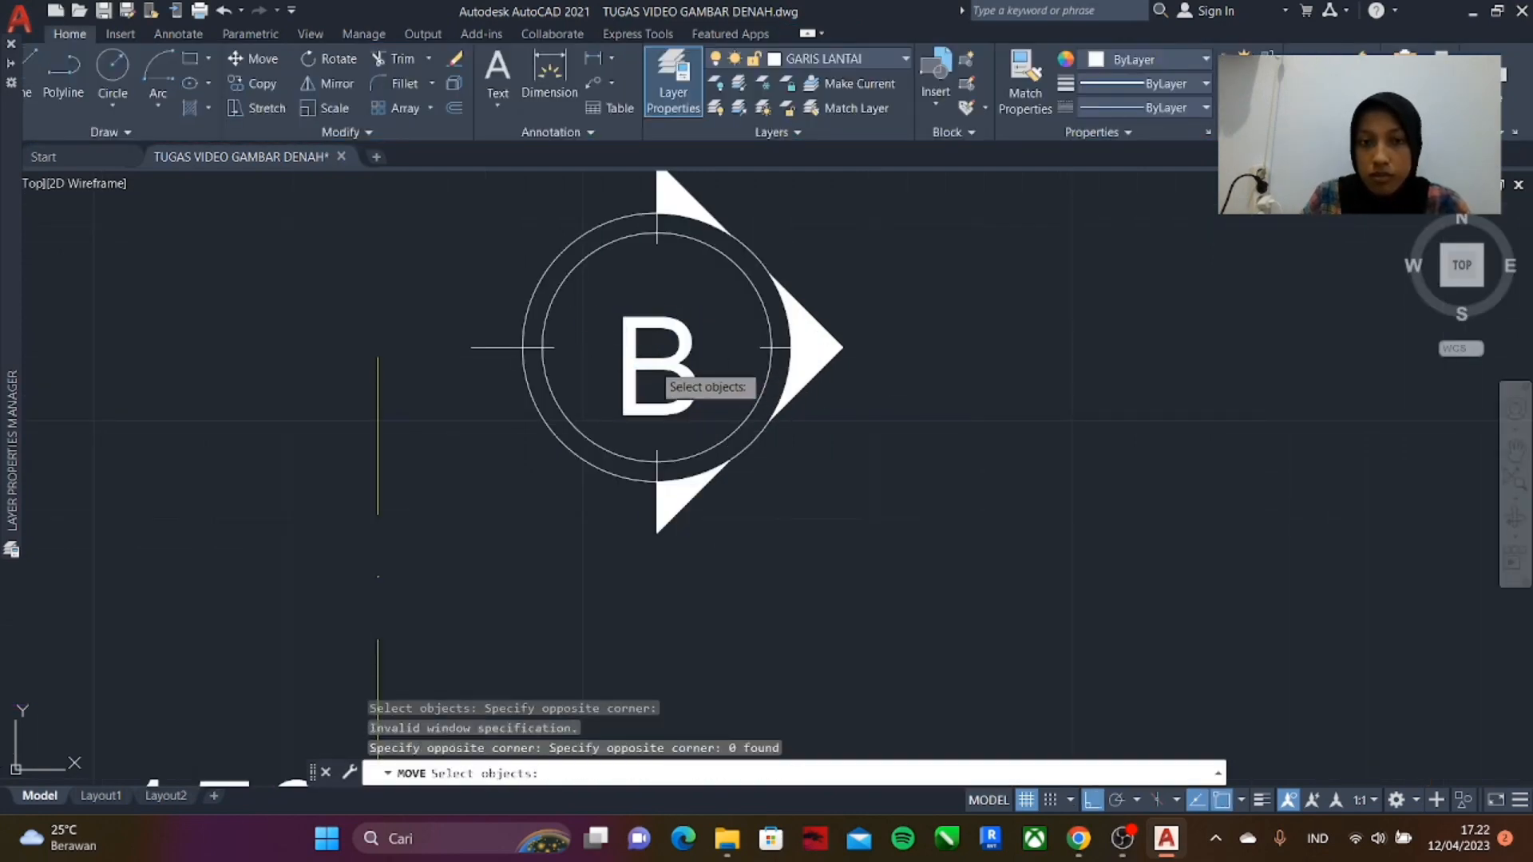
key("Escape")
key("Return")
left_click(688, 393)
key("Return")
left_click(658, 365)
left_click(657, 348)
- Connect the symbol's horizontal line to the upper end of the vertical section line and assign it to layer POTONGAN
scroll(654, 362, "down", 6)
left_click(551, 289)
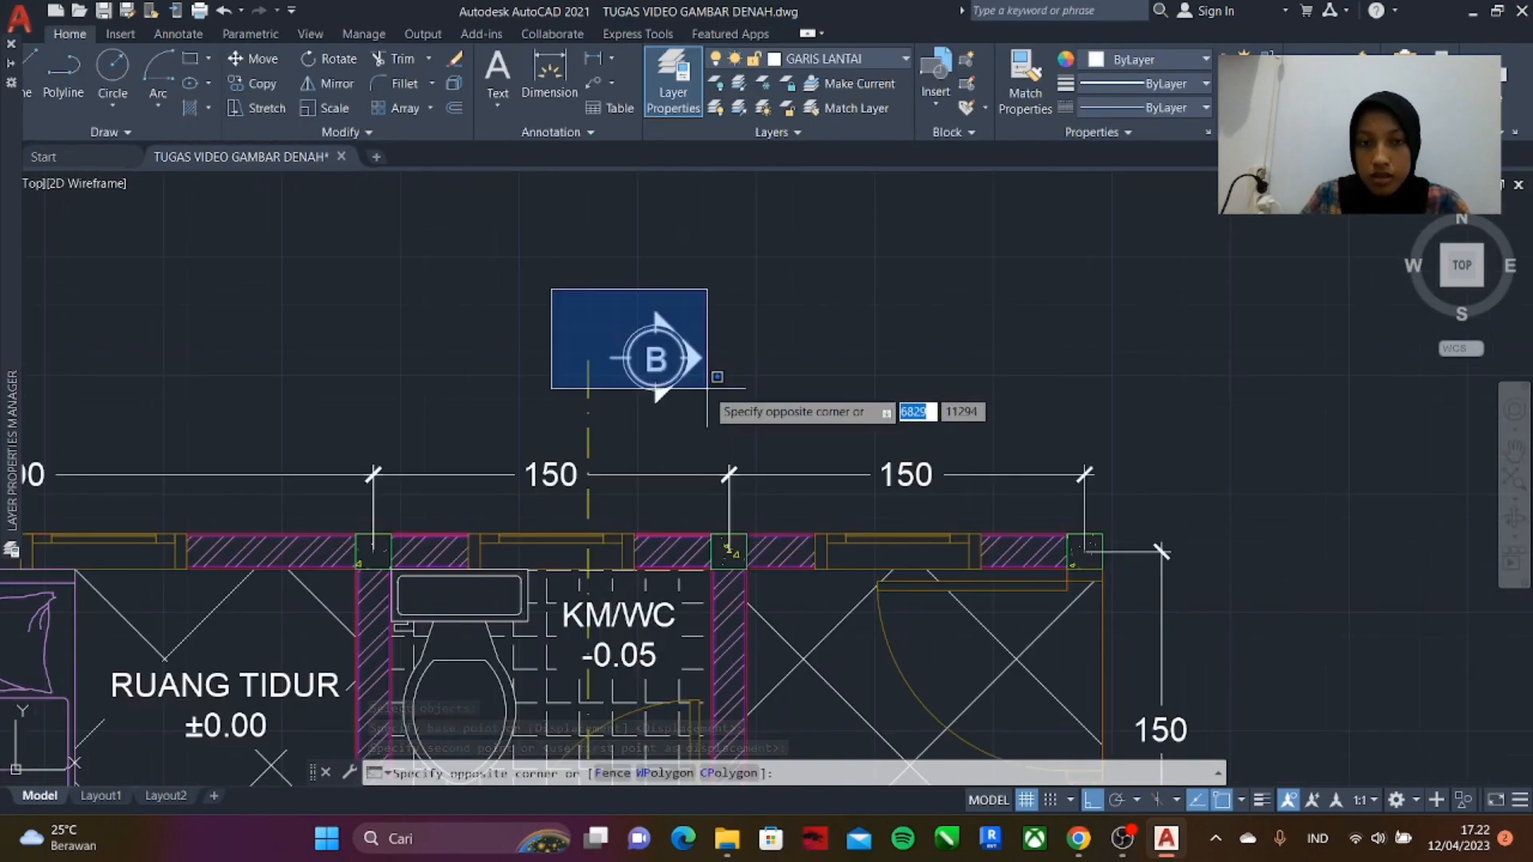
scroll(589, 351, "up", 6)
left_click(684, 384)
left_click(592, 389)
left_click(591, 416)
left_click(592, 373)
left_click(858, 59)
left_click(825, 489)
key("Escape")
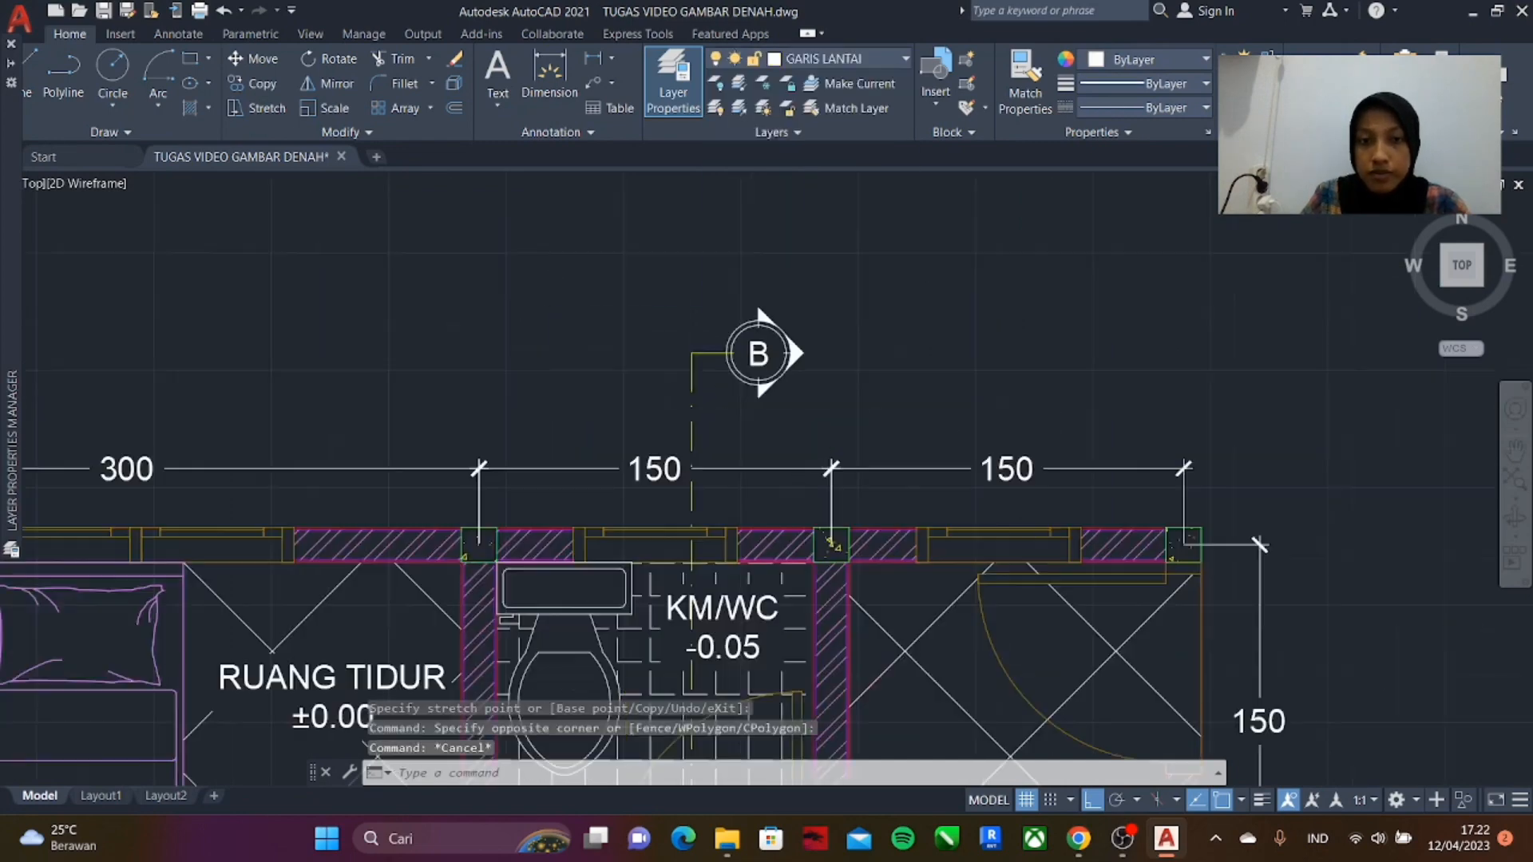
- Try to copy the B section symbol to the lower end of the vertical section line
scroll(773, 223, "up", 2)
type("co")
key("Return")
left_click(663, 337)
left_click(830, 509)
key("Return")
left_click(701, 432)
scroll(691, 391, "down", 12)
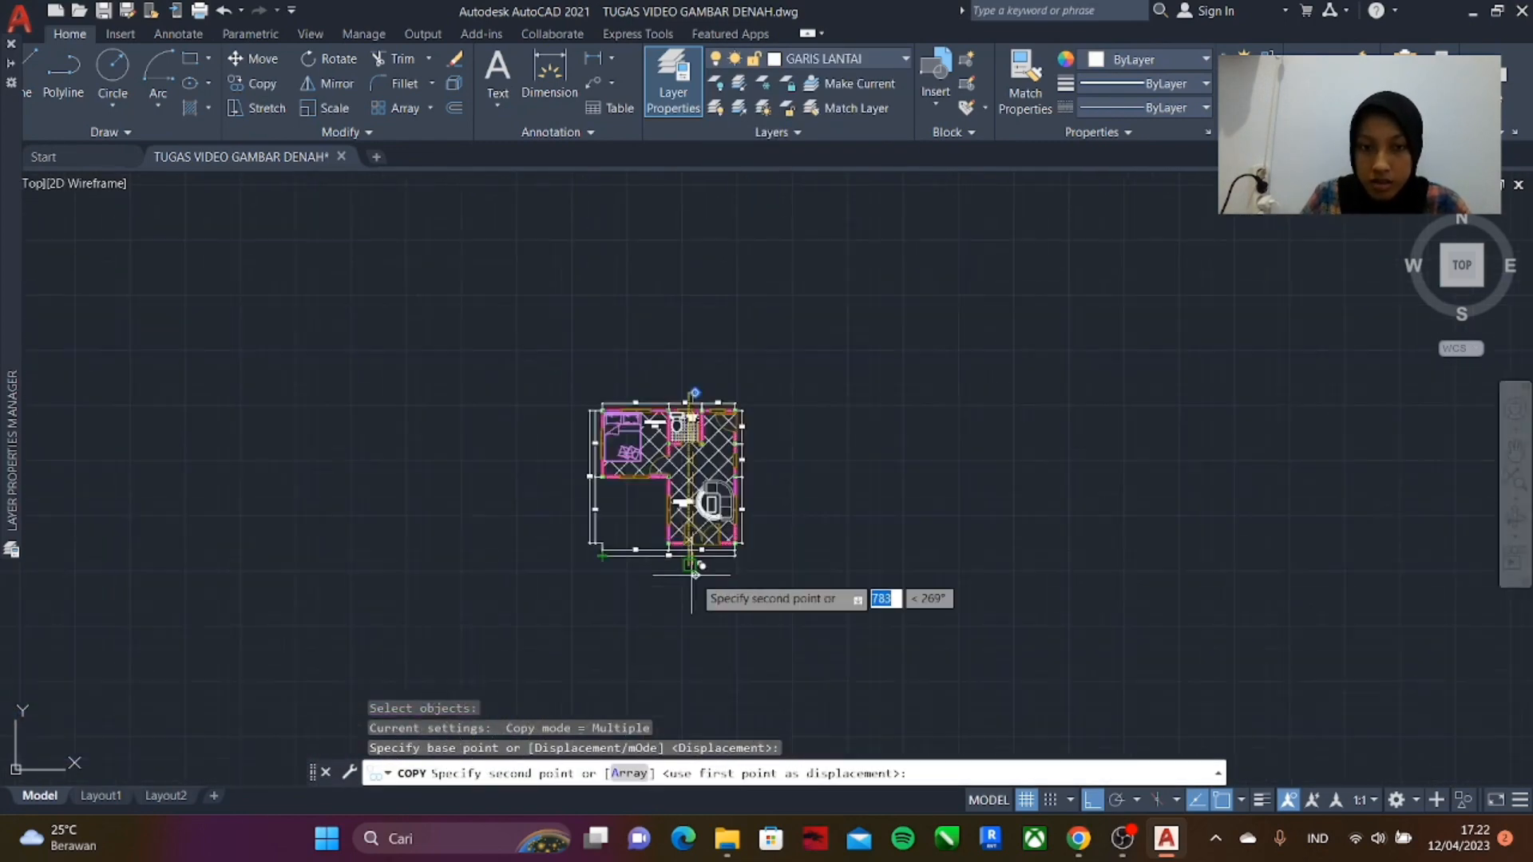
scroll(693, 572, "up", 8)
scroll(669, 537, "up", 6)
left_click(626, 540)
key("Escape")
- Copy the B symbol with its connector line straight down to the section line's lower end below the plan
scroll(743, 521, "down", 12)
scroll(678, 503, "up", 10)
key("Return")
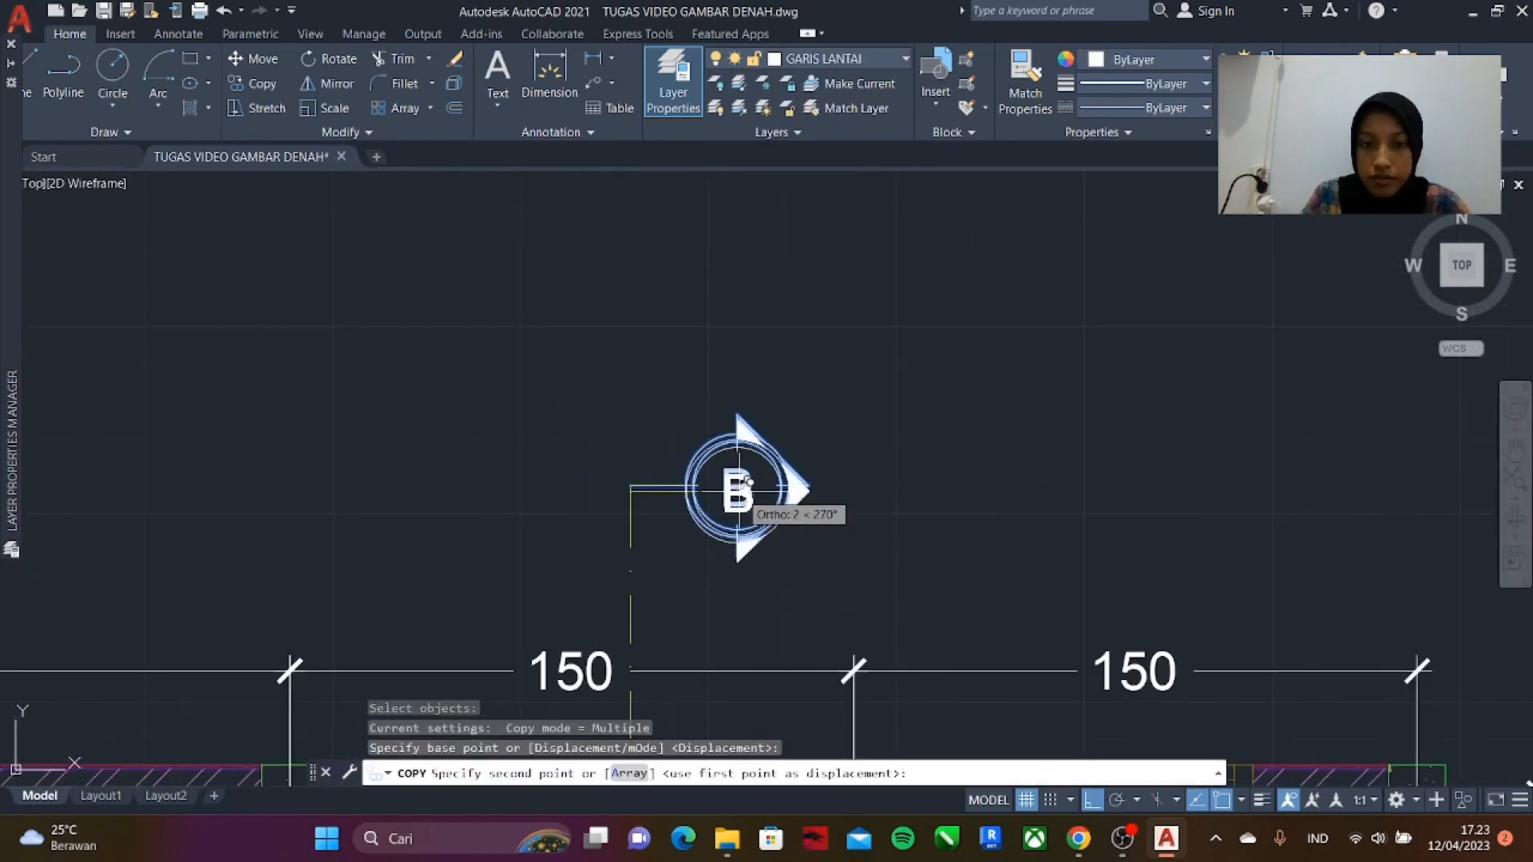
scroll(740, 491, "down", 10)
left_click(676, 595)
key("Escape")
- Shift the lower B symbol slightly to the right relative to its connector line so the line stops at the circle
type("m")
left_click(797, 644)
left_click(582, 500)
key("ctrl+z")
left_click(634, 662)
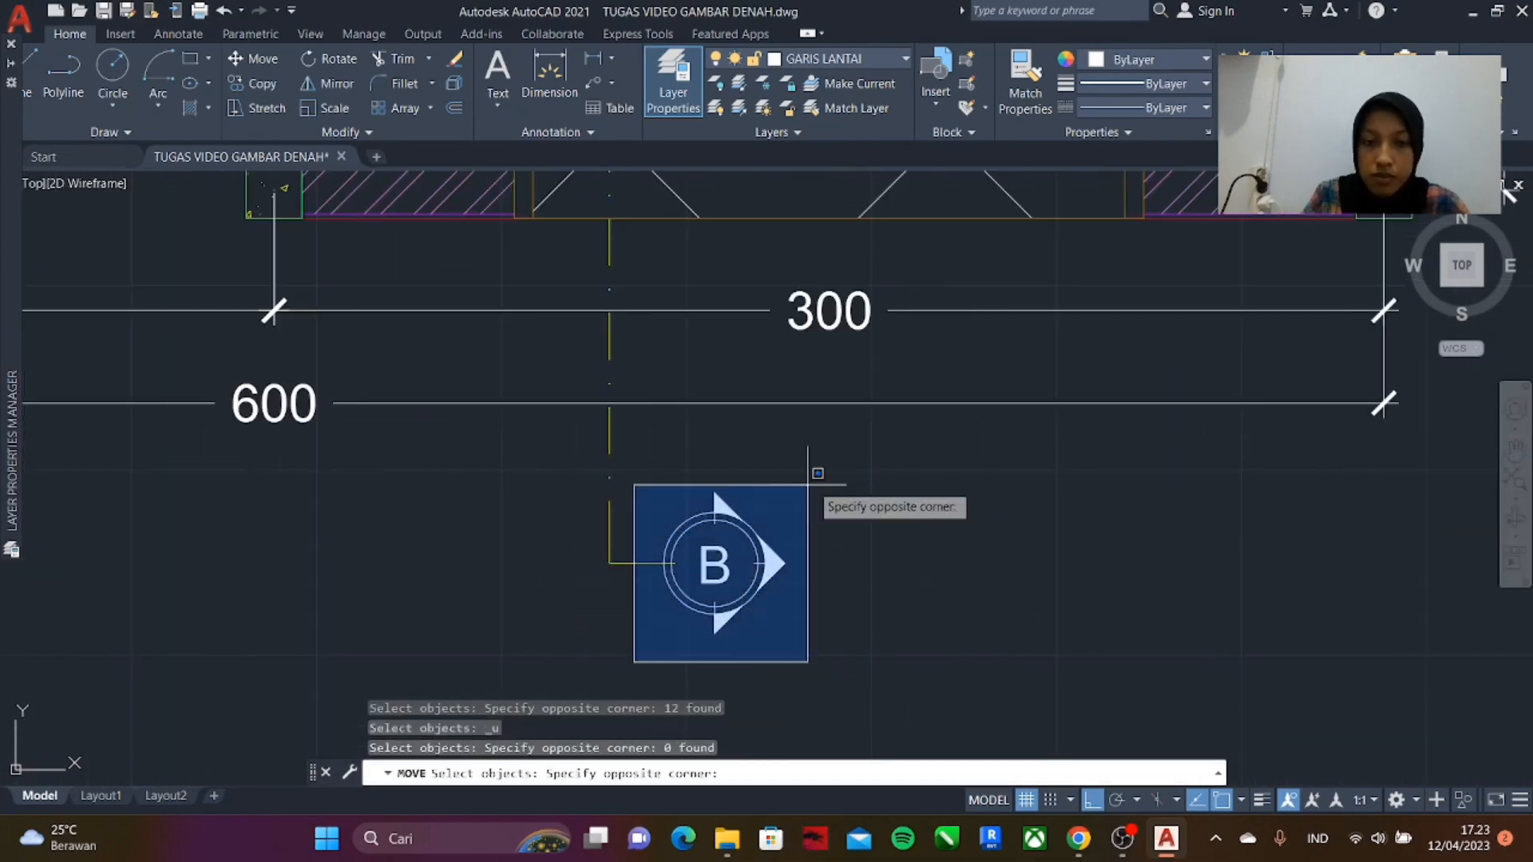
left_click(808, 485)
key("Return")
scroll(668, 551, "up", 8)
left_click(664, 560)
left_click(676, 561)
- Draw a straight horizontal polyline across the plan through the bedroom, extending past the dimensions on both sides
scroll(612, 456, "down", 14)
middle_click_drag(701, 341, 701, 382)
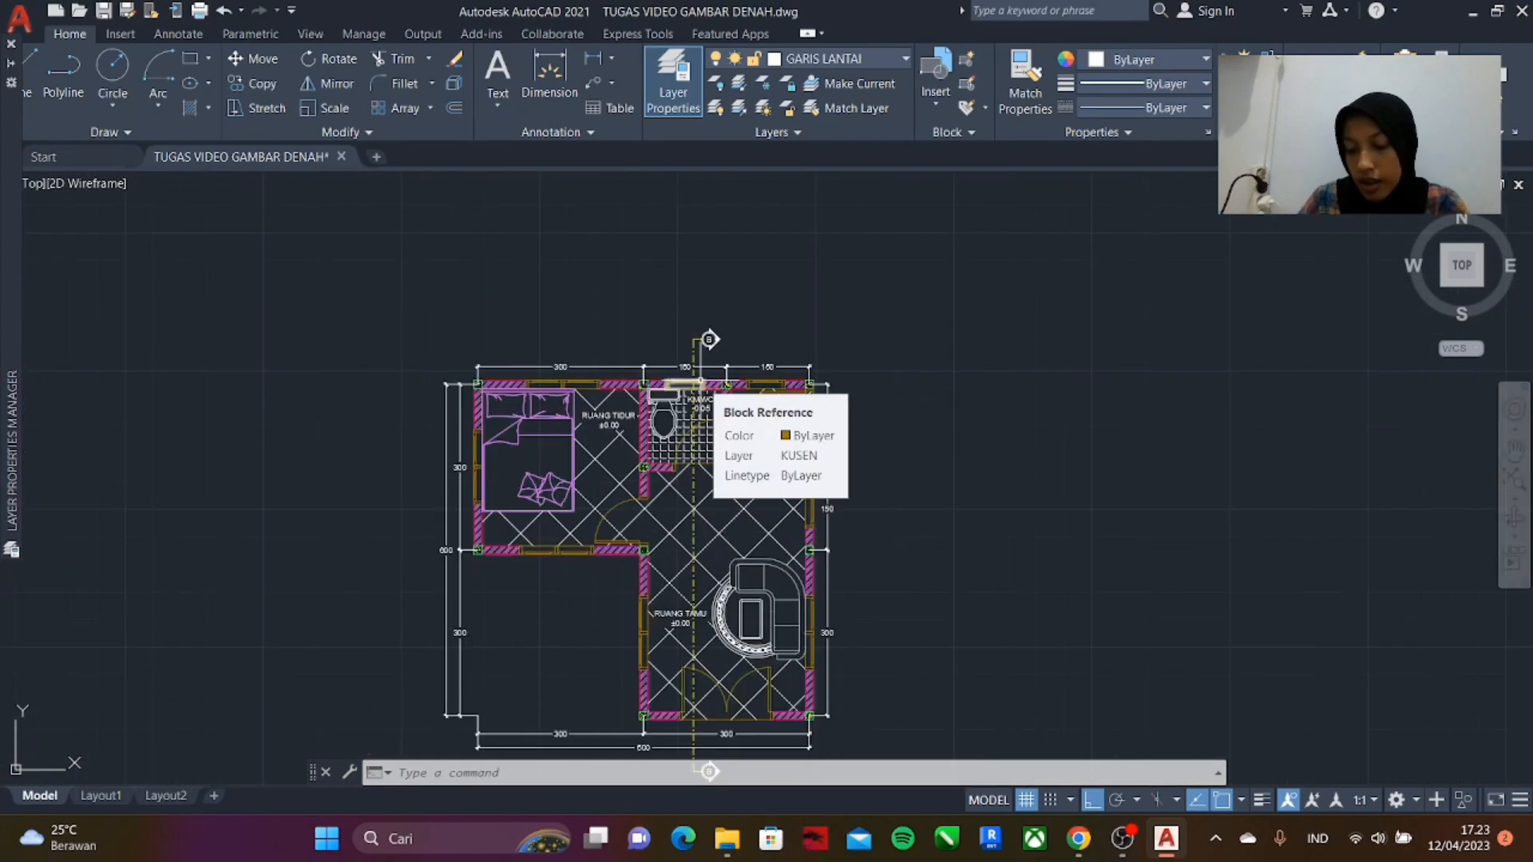
scroll(716, 505, "up", 3)
type("pl")
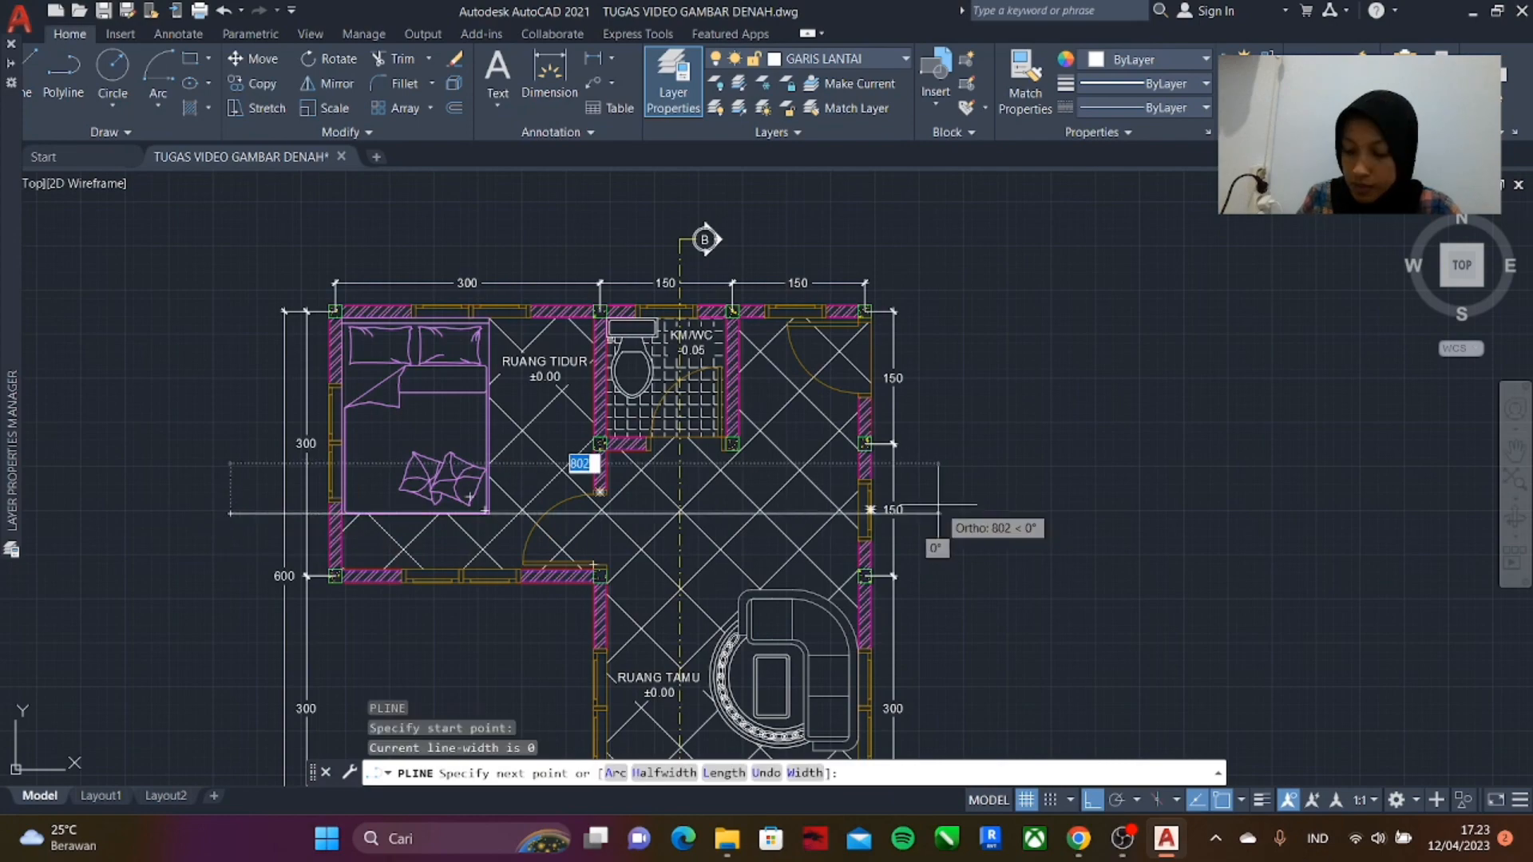
key("Escape")
- Copy the upper B symbol with its connector to positions near the right and left ends of the horizontal line
scroll(874, 182, "up", 2)
type("co")
key("Return")
left_click(603, 274)
scroll(710, 320, "down", 6)
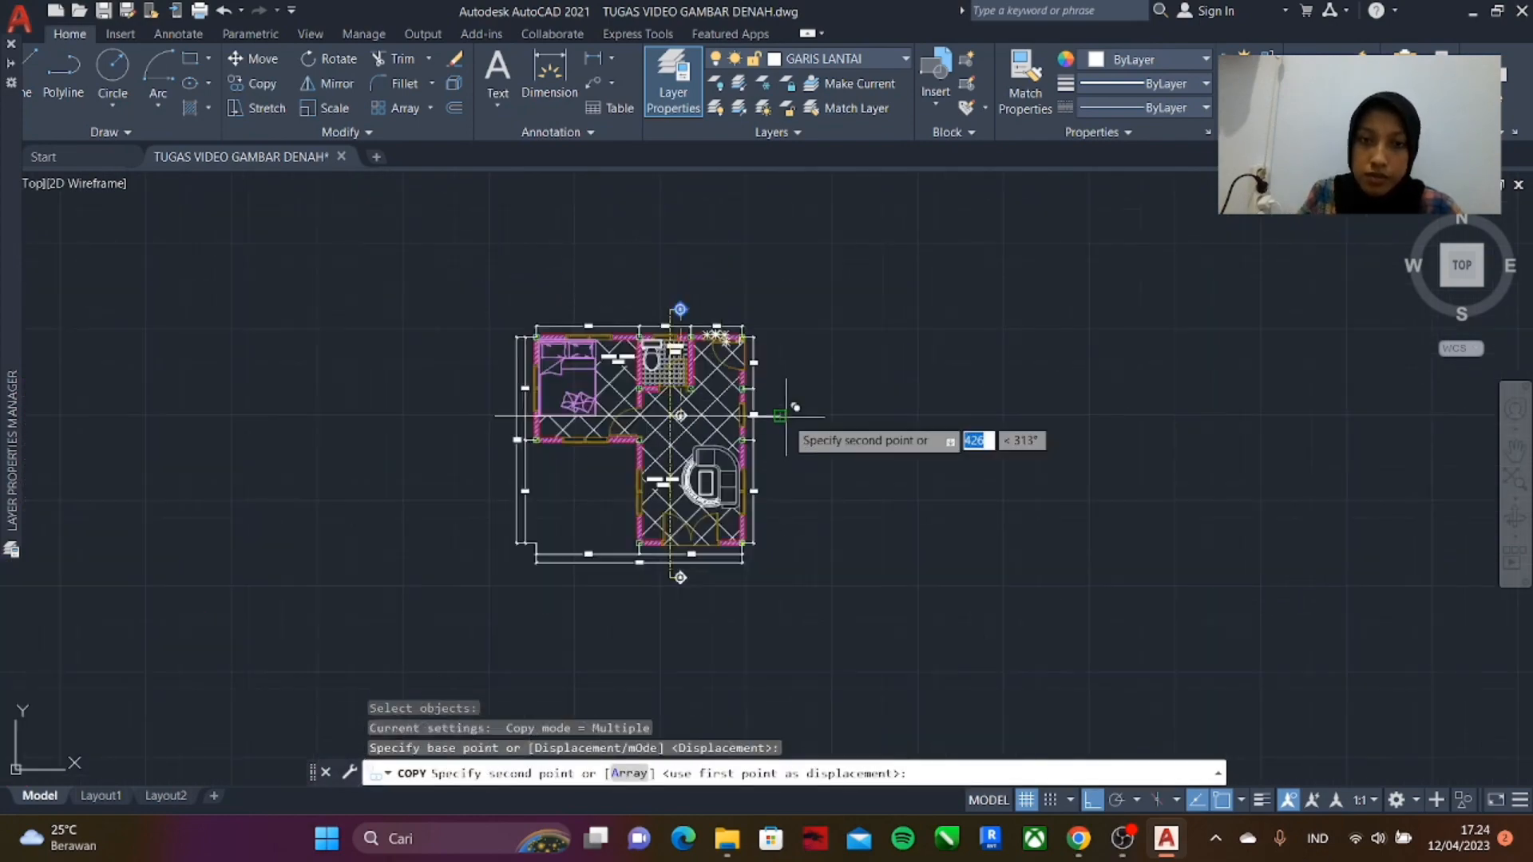
key("F8")
left_click(794, 410)
left_click(575, 400)
key("Escape")
- Try rotating the right-hand B symbol downward about its circle centre, and undo it
scroll(663, 400, "up", 6)
scroll(1102, 391, "up", 6)
type("ro")
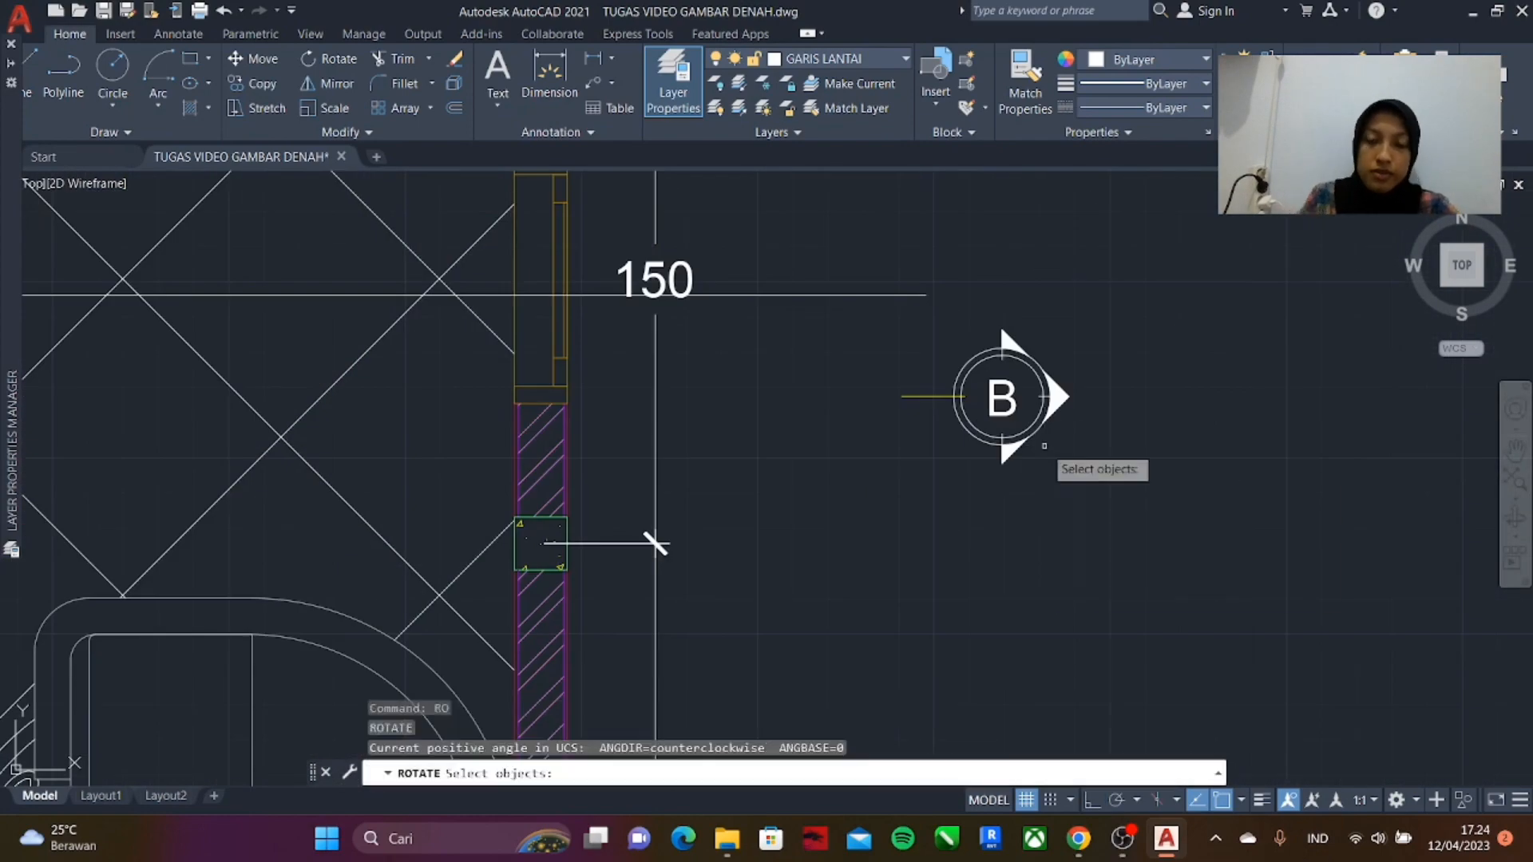
left_click(887, 315)
left_click(1080, 487)
key("Return")
left_click(1002, 397)
left_click(1002, 464)
- Rotate the right-hand B symbol about its circle centre so that its arrow points upward
type("r")
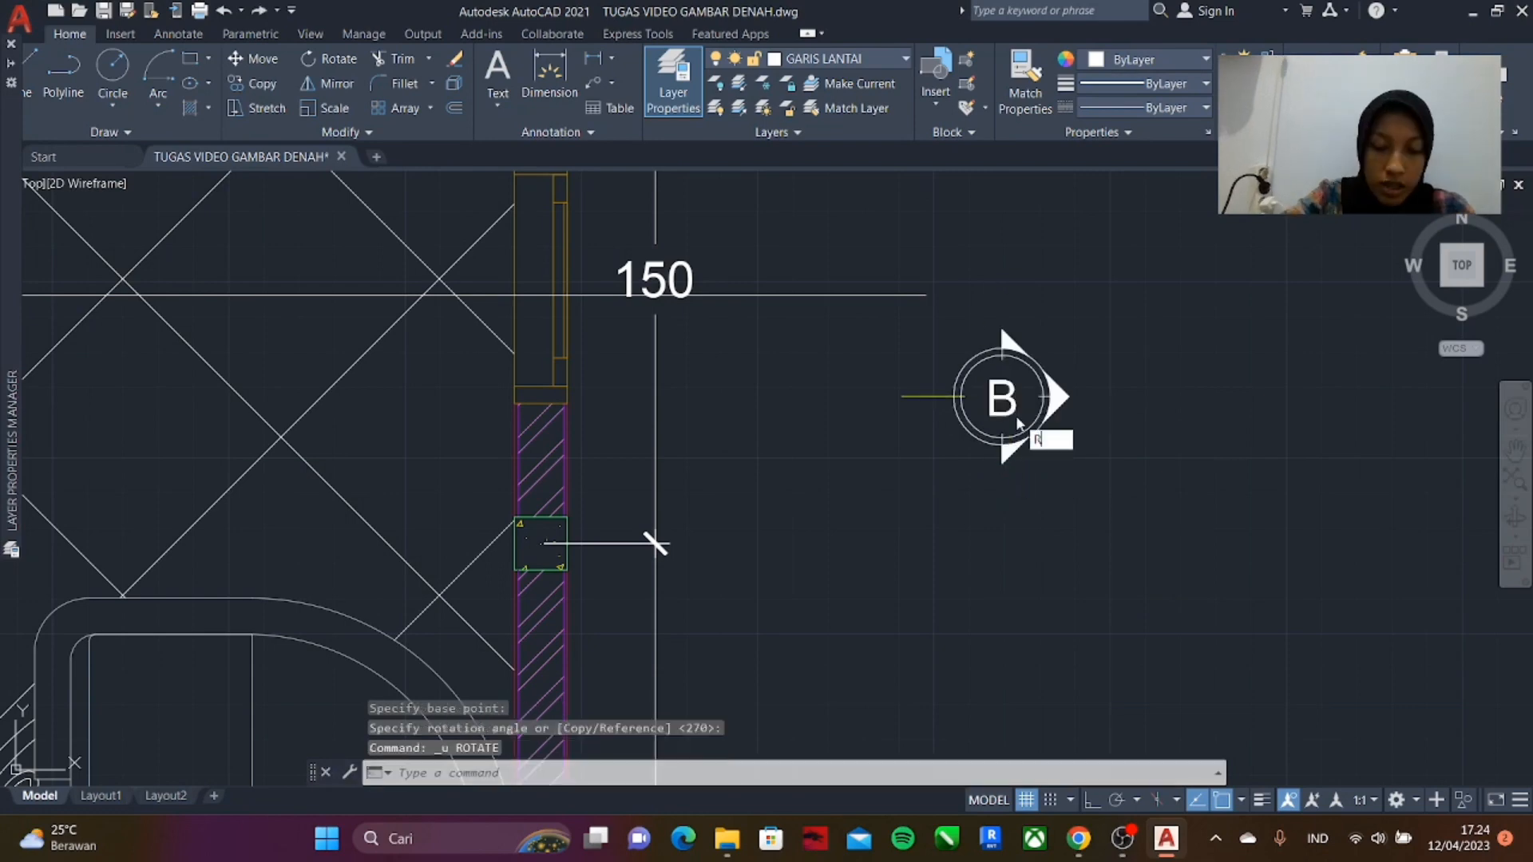
type("o")
key("Return")
left_click(887, 315)
left_click(1105, 484)
key("Return")
left_click(998, 399)
left_click(999, 321)
- Try to move the upward-pointing symbol by its connector's end onto the right end of the horizontal line
middle_click_drag(992, 282, 918, 393)
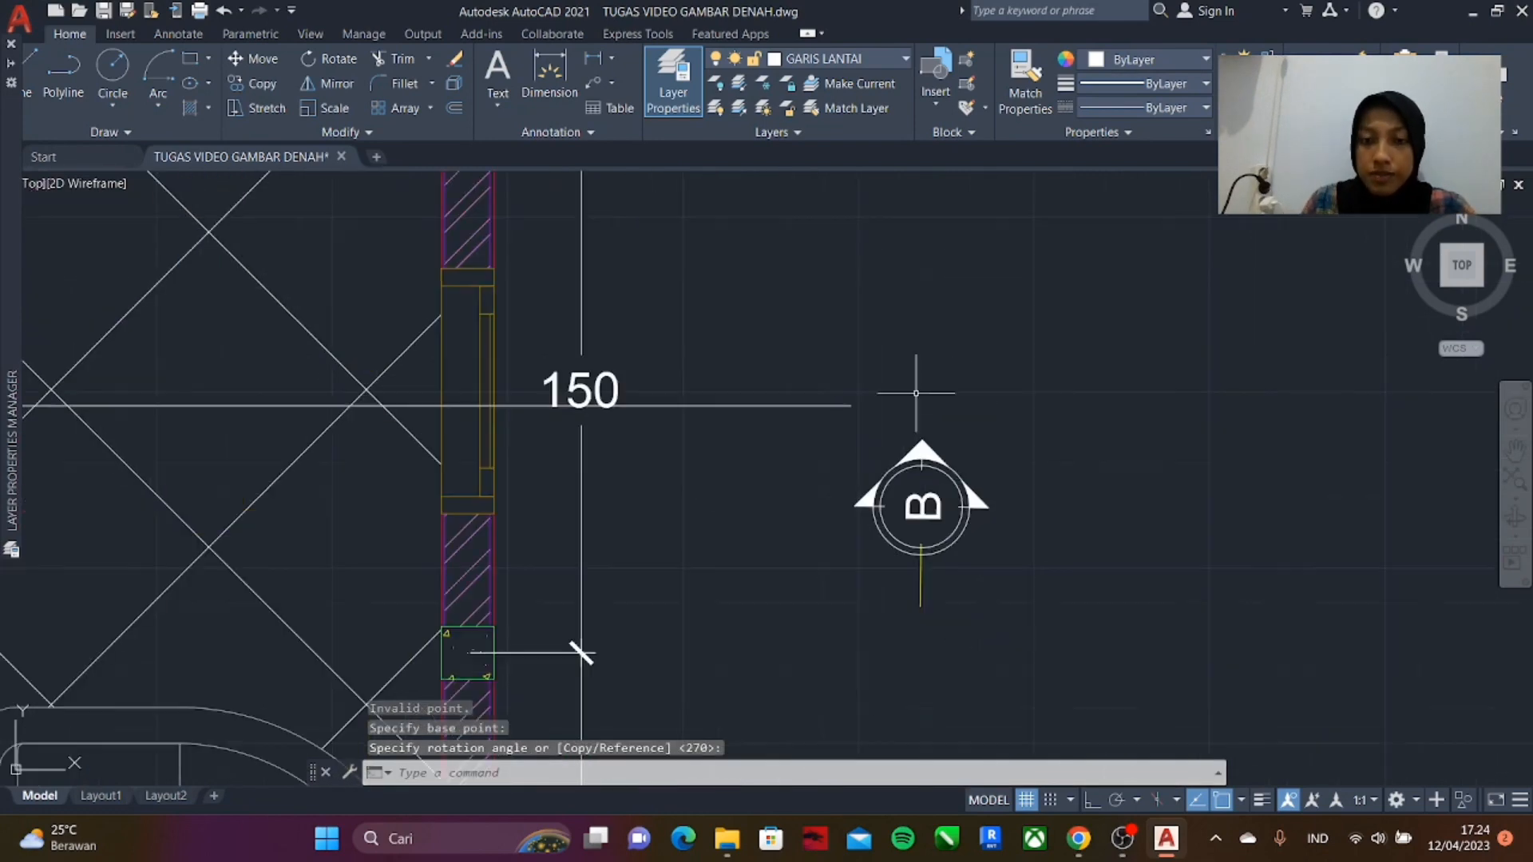
type("m")
left_click(984, 639)
left_click(835, 392)
left_click(921, 605)
key("Escape")
type("m")
left_click(921, 605)
left_click(851, 406)
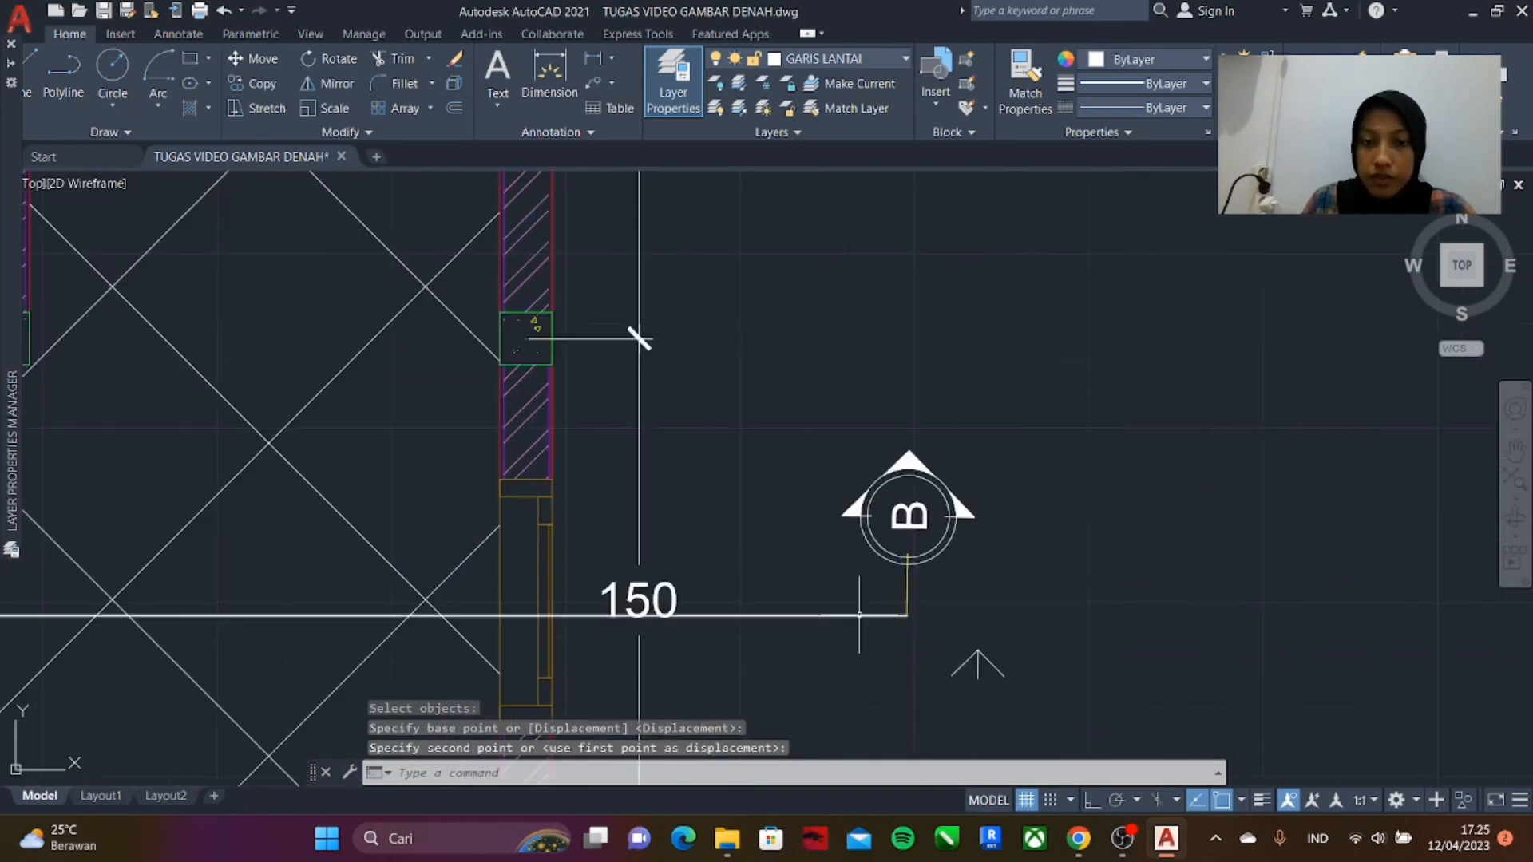
- Try assigning the horizontal line to another layer, and undo this together with the symbol's move
left_click(859, 616)
left_click(905, 59)
left_click(819, 436)
scroll(917, 477, "up", 8)
left_click(877, 530)
key("Escape")
key("ctrl+z")
key("ctrl+z")
key("ctrl+z")
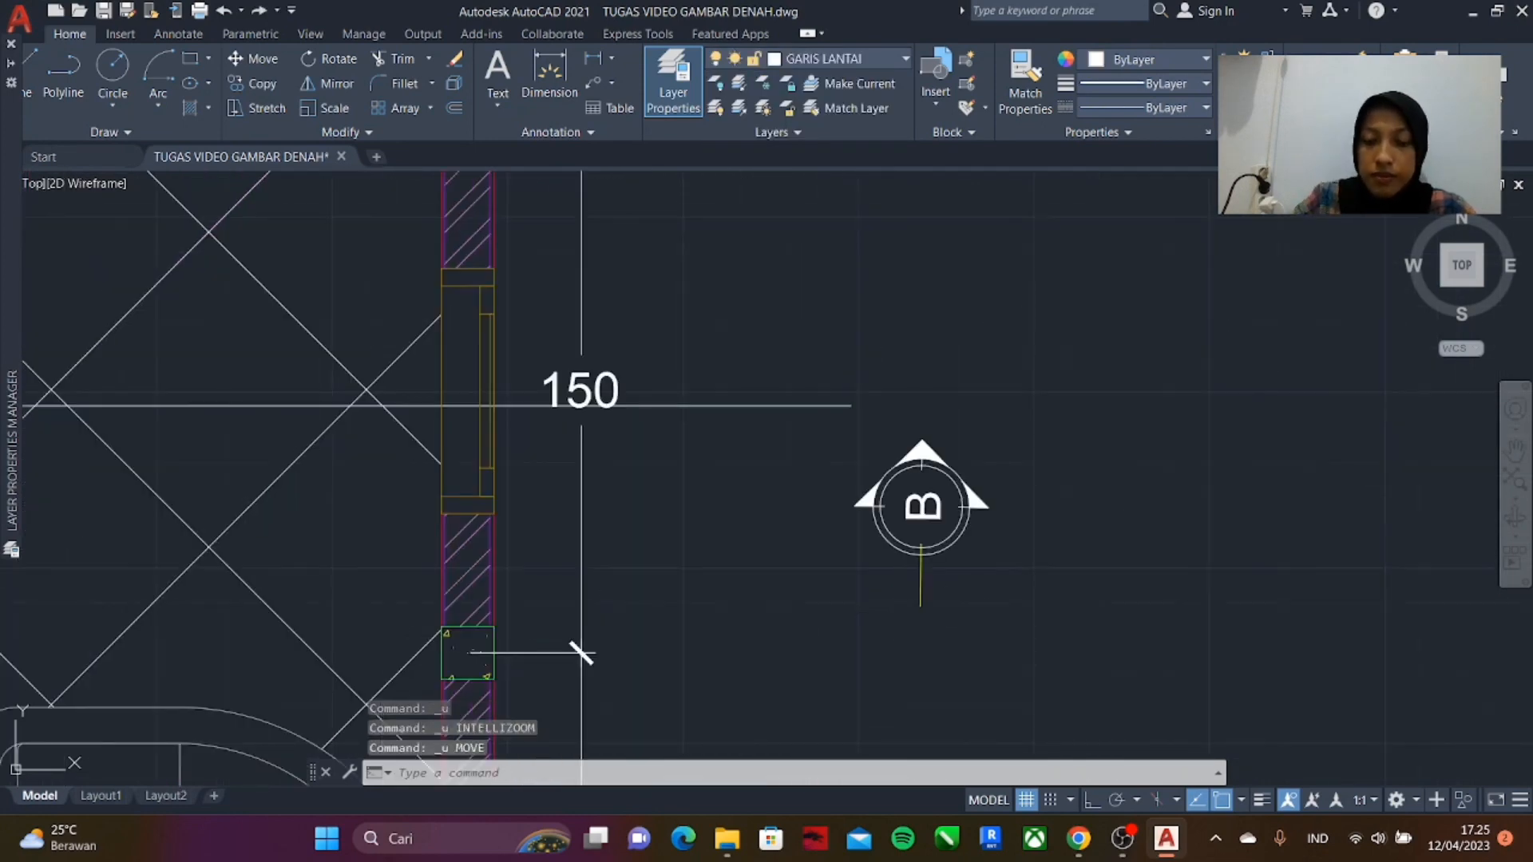
- Move the complete right-hand symbol so its connector's lower end meets the right end of the horizontal line
type("m")
left_click(834, 642)
left_click(998, 396)
left_click(921, 605)
scroll(881, 581, "down", 2)
left_click(861, 470)
- Assign the horizontal section line to layer POTONGAN
left_click(830, 469)
left_click(851, 59)
left_click(824, 486)
scroll(831, 480, "down", 6)
scroll(559, 384, "up", 8)
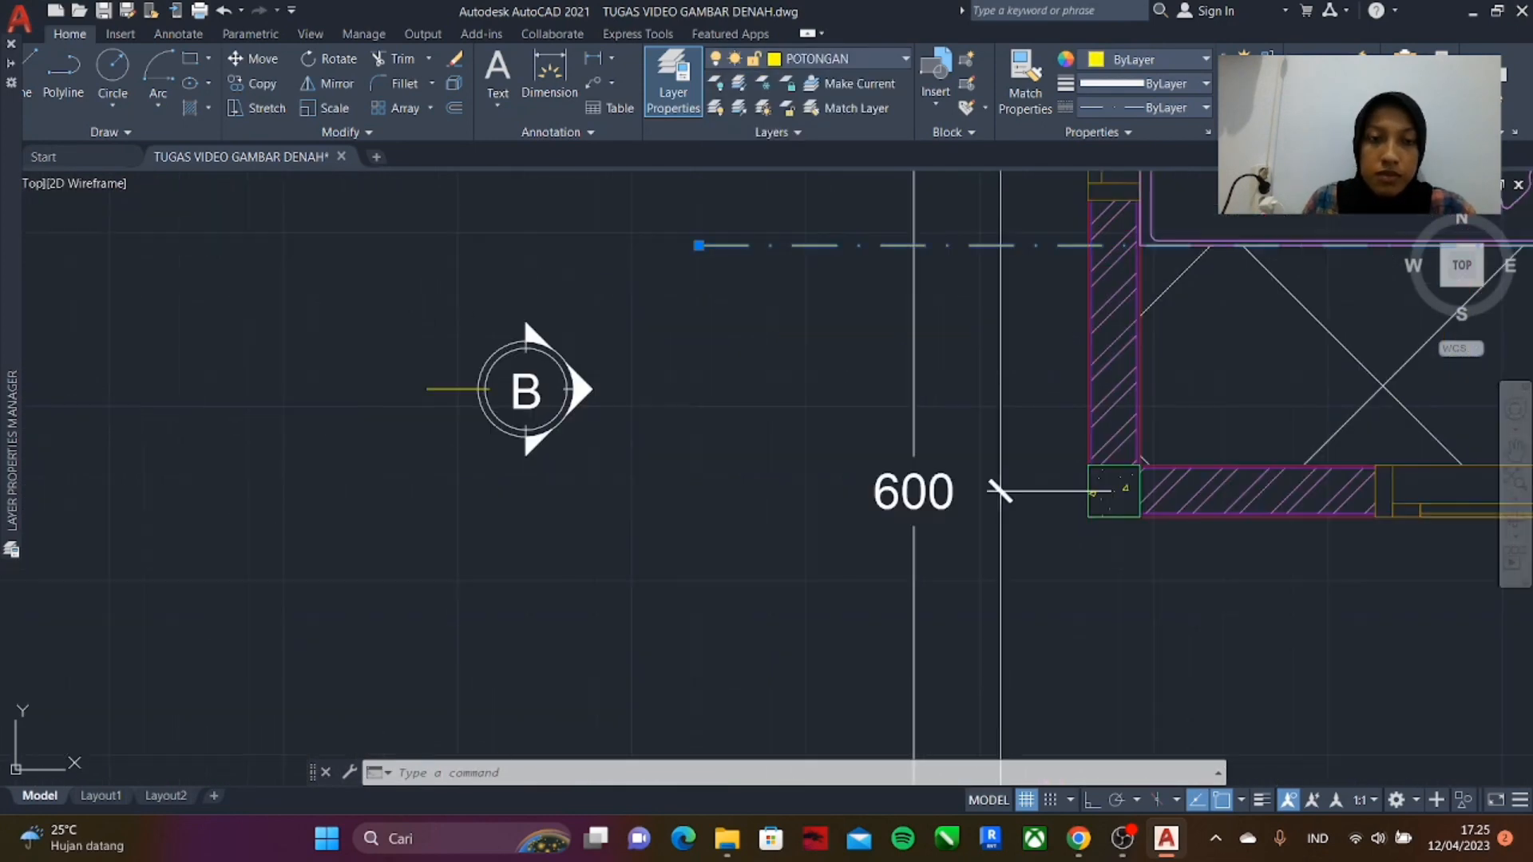
key("Escape")
- Rotate the left-hand B symbol about its connector's end so that its arrow points straight up
type("ro")
left_click(379, 317)
left_click(428, 389)
key("F8")
left_click(428, 213)
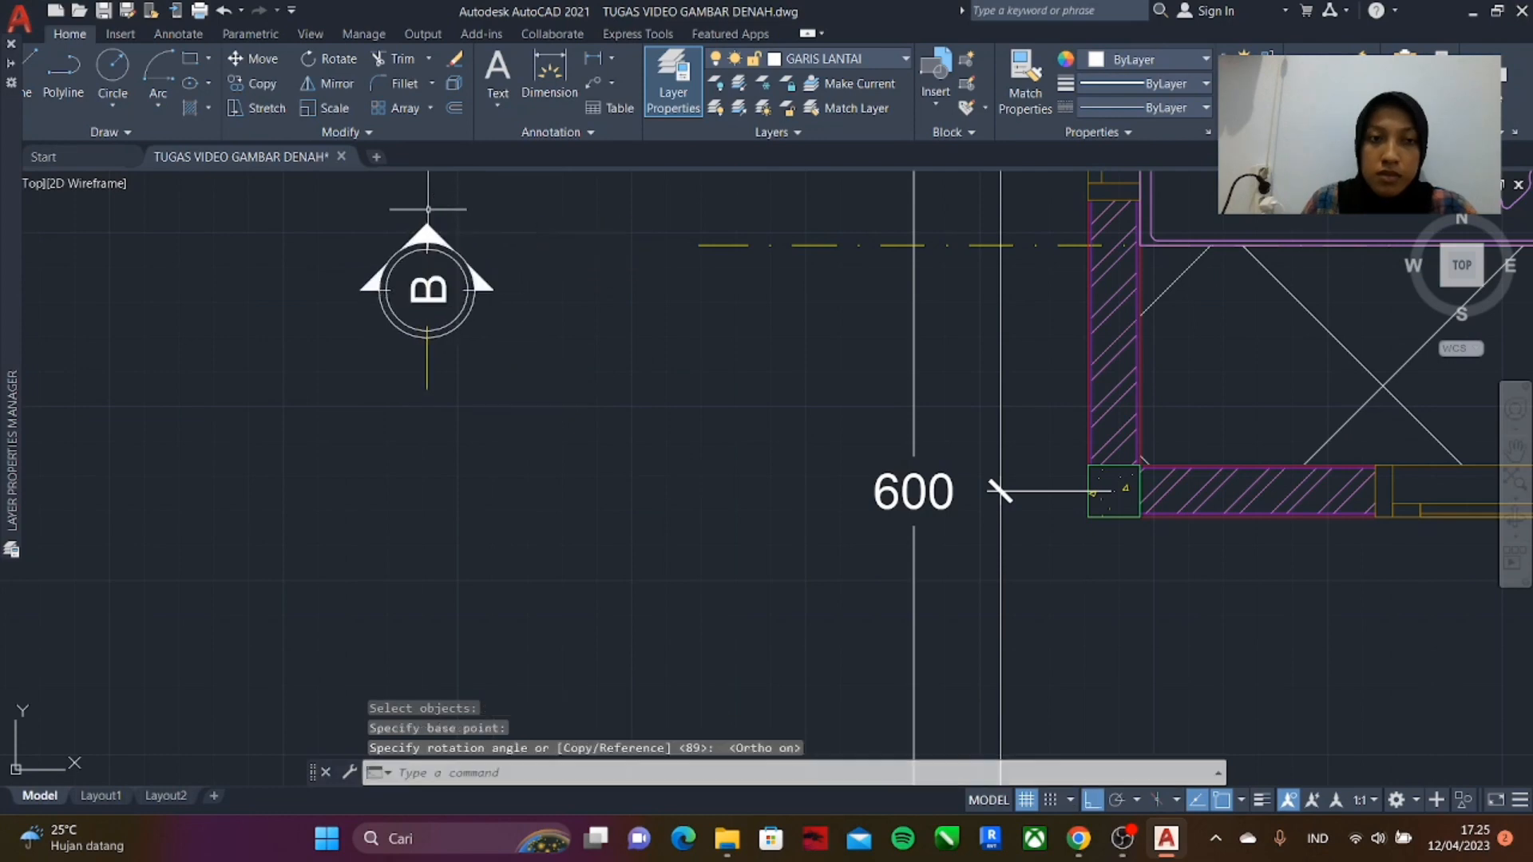
- Move the left-hand symbol so its connector's lower end meets the left end of the horizontal section line
scroll(408, 207, "up", 3)
type("m")
left_click(609, 626)
left_click(450, 551)
key("F8")
left_click(883, 322)
- Change the letter in the left-hand section symbol from B to A
scroll(739, 463, "down", 8)
scroll(780, 403, "up", 8)
double_click(768, 359)
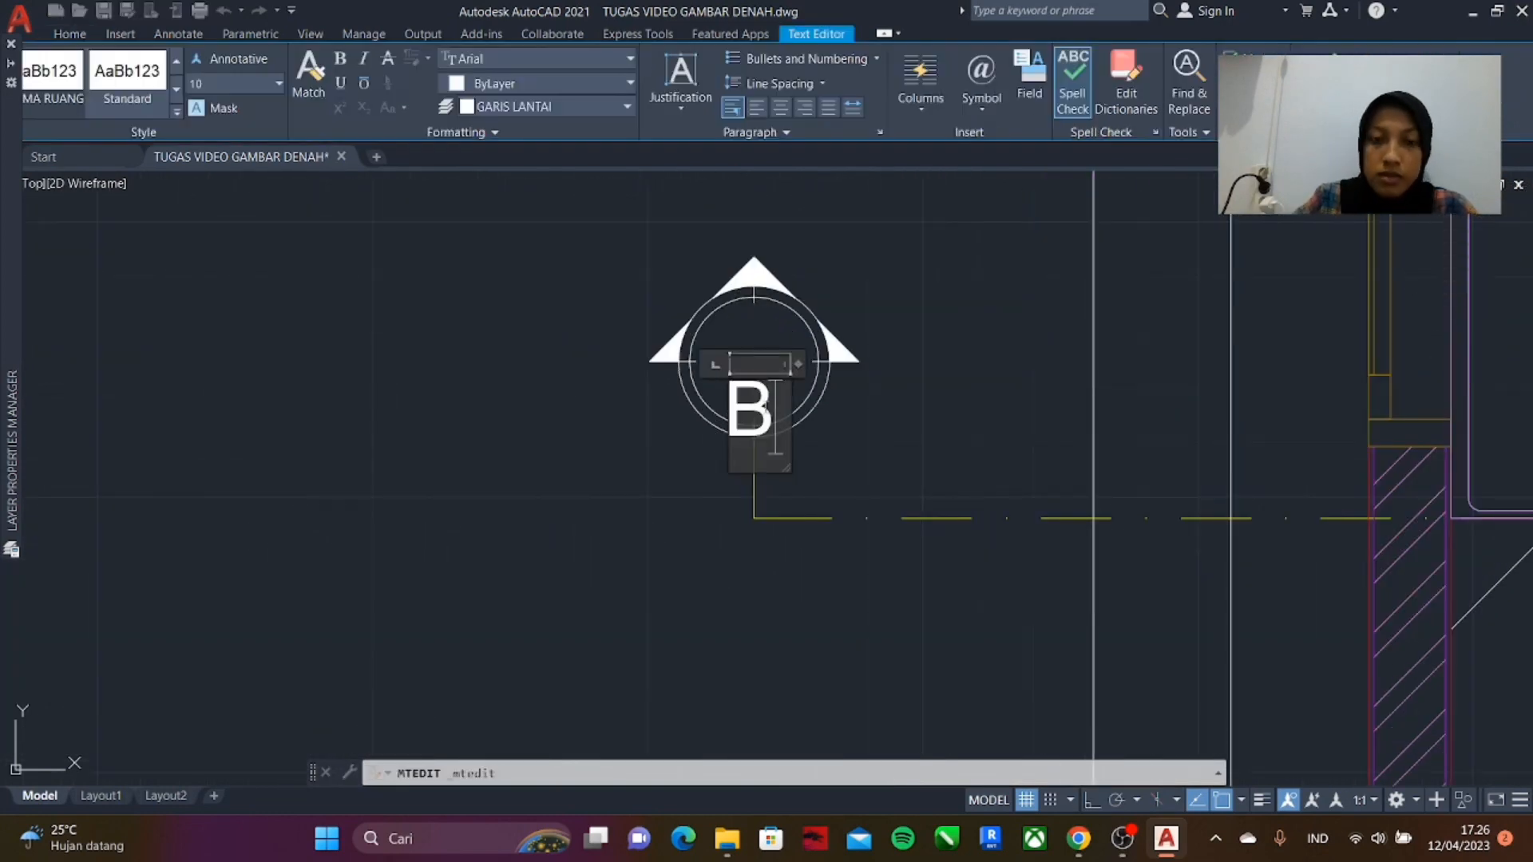
key("BackSpace")
type("A")
key("Escape")
left_click(798, 420)
- Rotate the letter A in the left-hand symbol to read roughly upright
type("ro")
left_click(759, 360)
key("space")
left_click(754, 420)
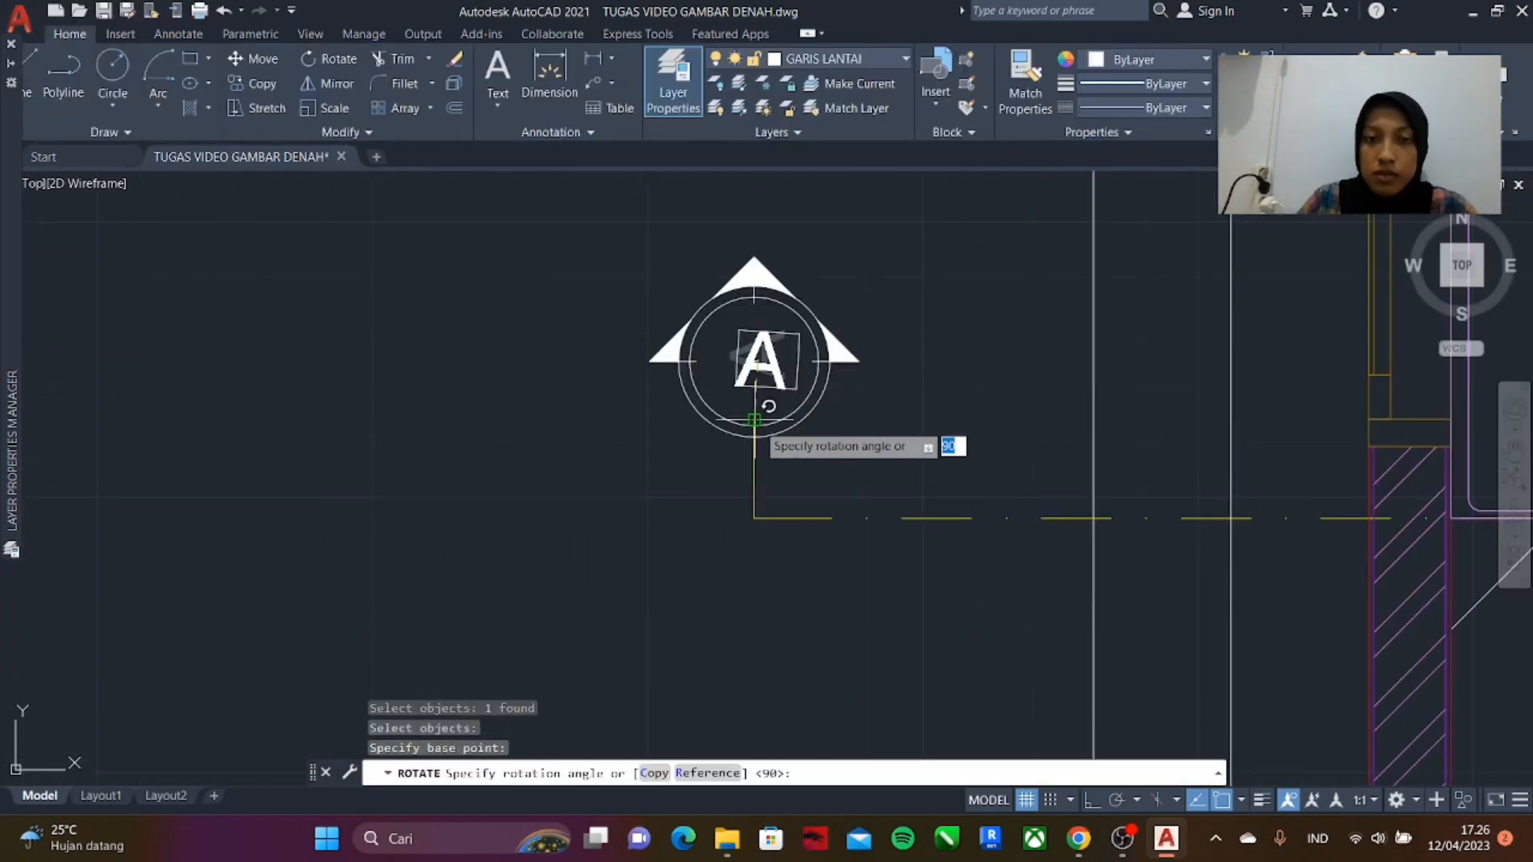
left_click(754, 461)
- Rotate the letter A slightly once more to remove its remaining tilt
left_click(774, 363)
scroll(764, 339, "up", 6)
left_click(743, 445)
key("Escape")
type("ro")
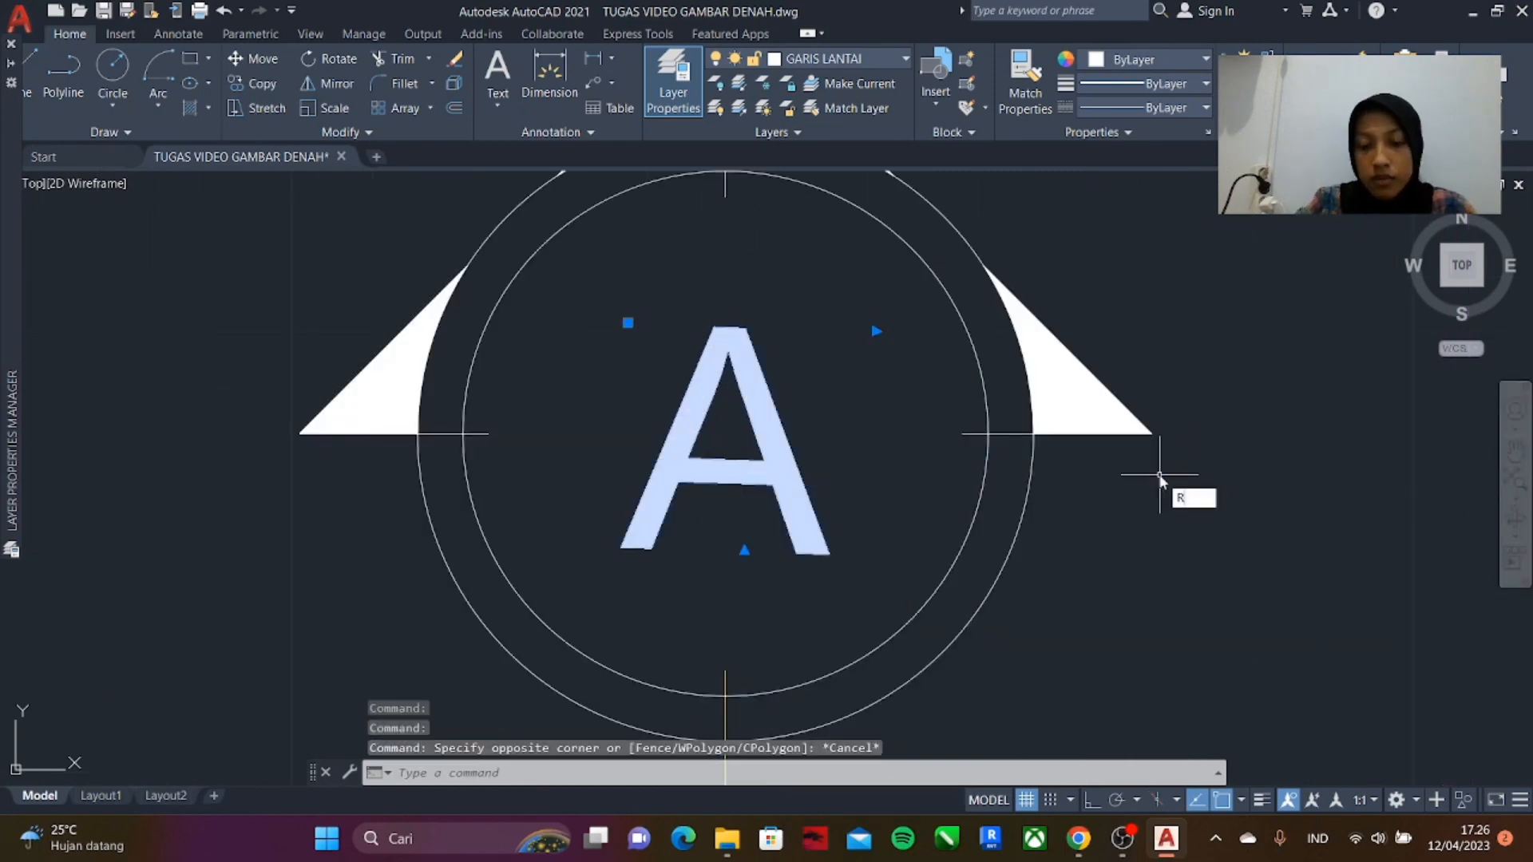
left_click(764, 480)
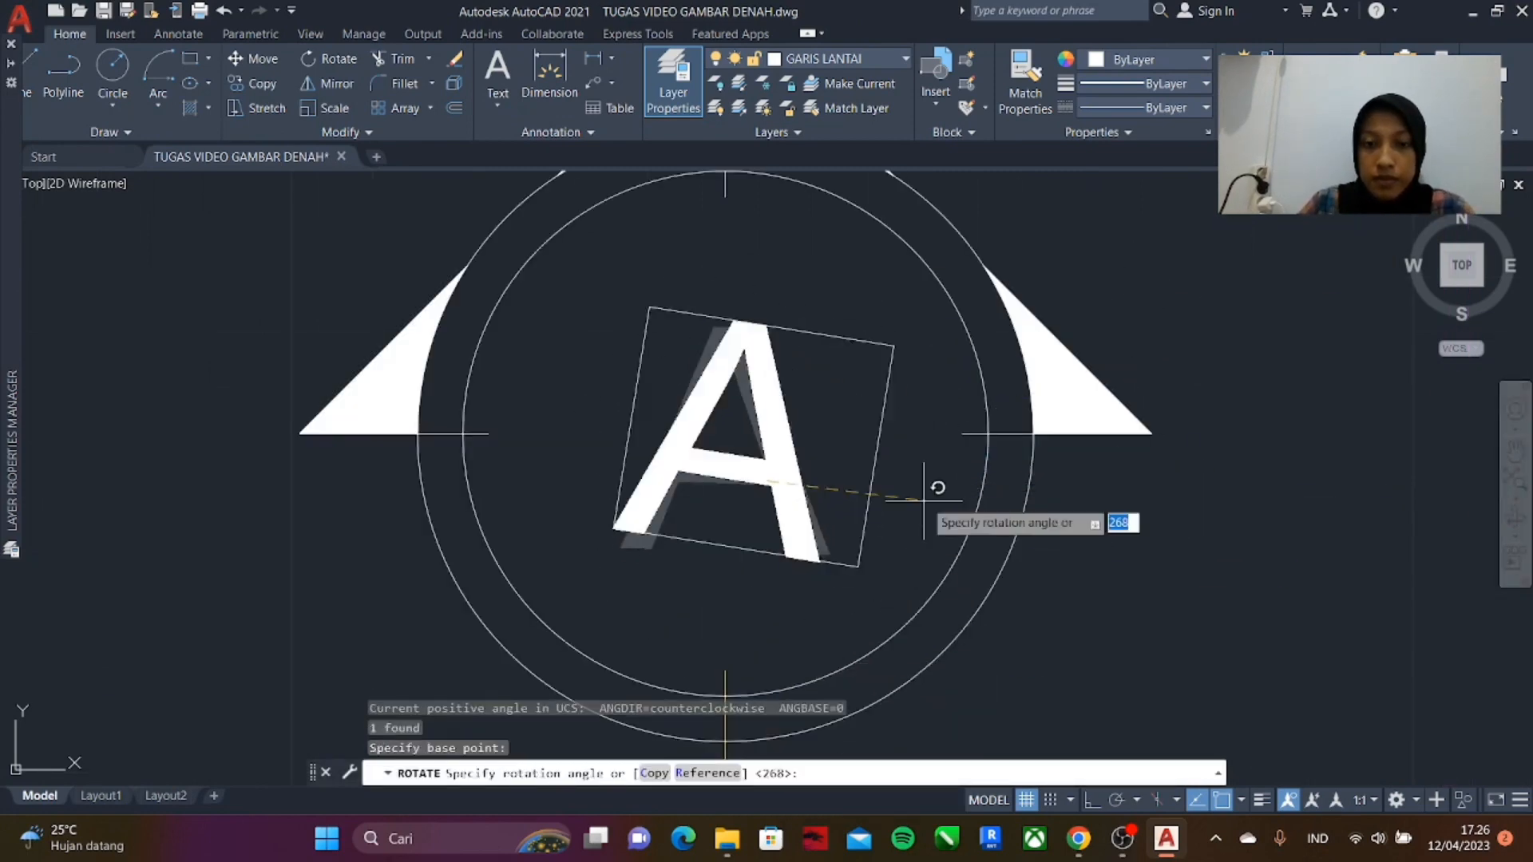
left_click(1089, 472)
- Move the letter A to the centre of the circles in the left-hand section symbol
scroll(787, 552, "down", 2)
left_click_drag(851, 505, 784, 523)
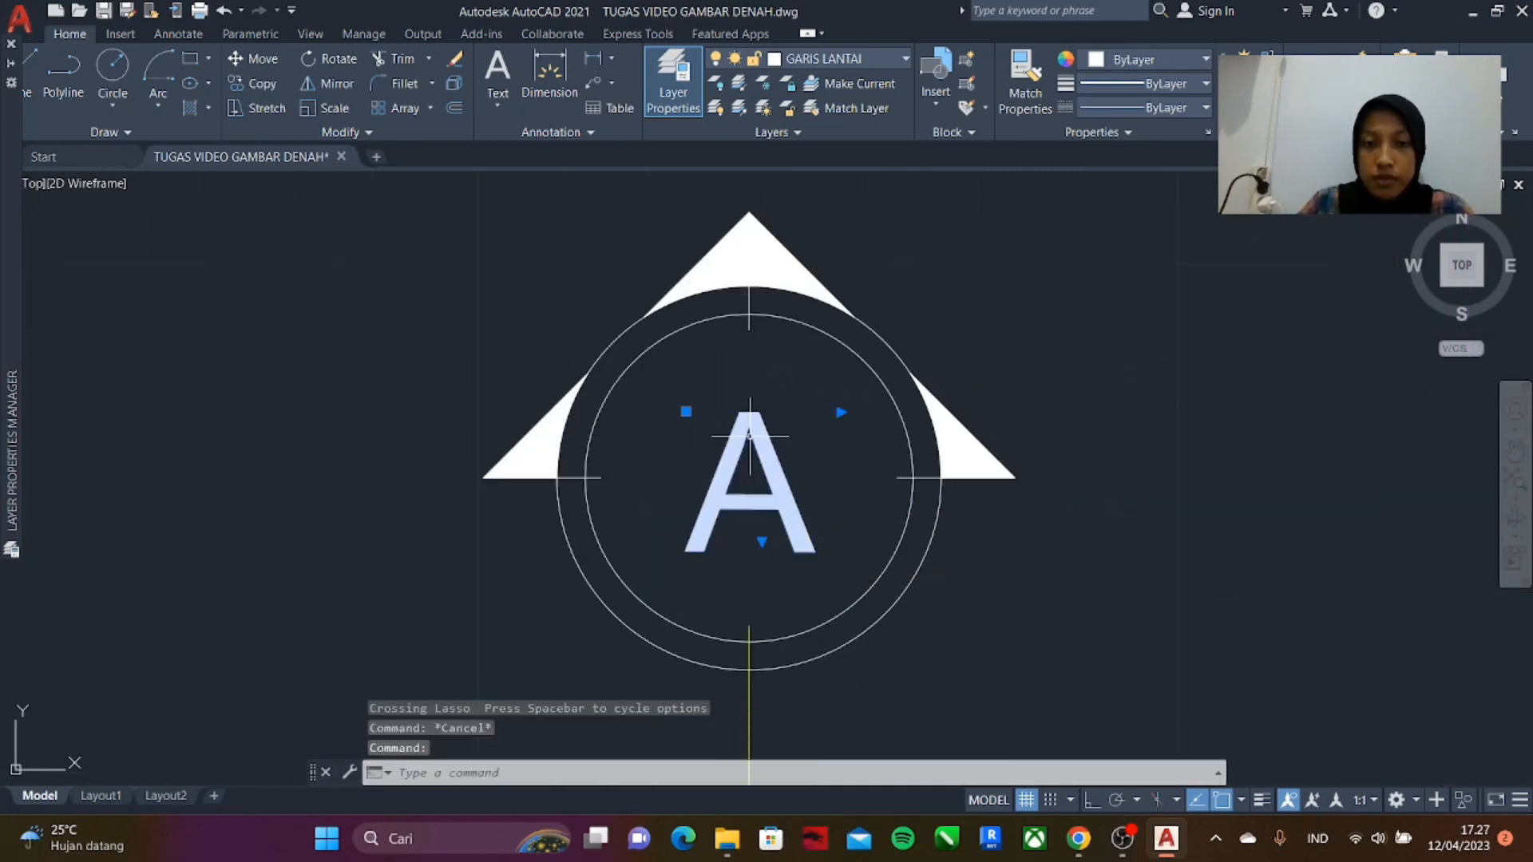
key("Escape")
type("m")
key("Return")
scroll(727, 505, "down", 4)
left_click(748, 489)
scroll(736, 500, "up", 4)
key("Escape")
type("m")
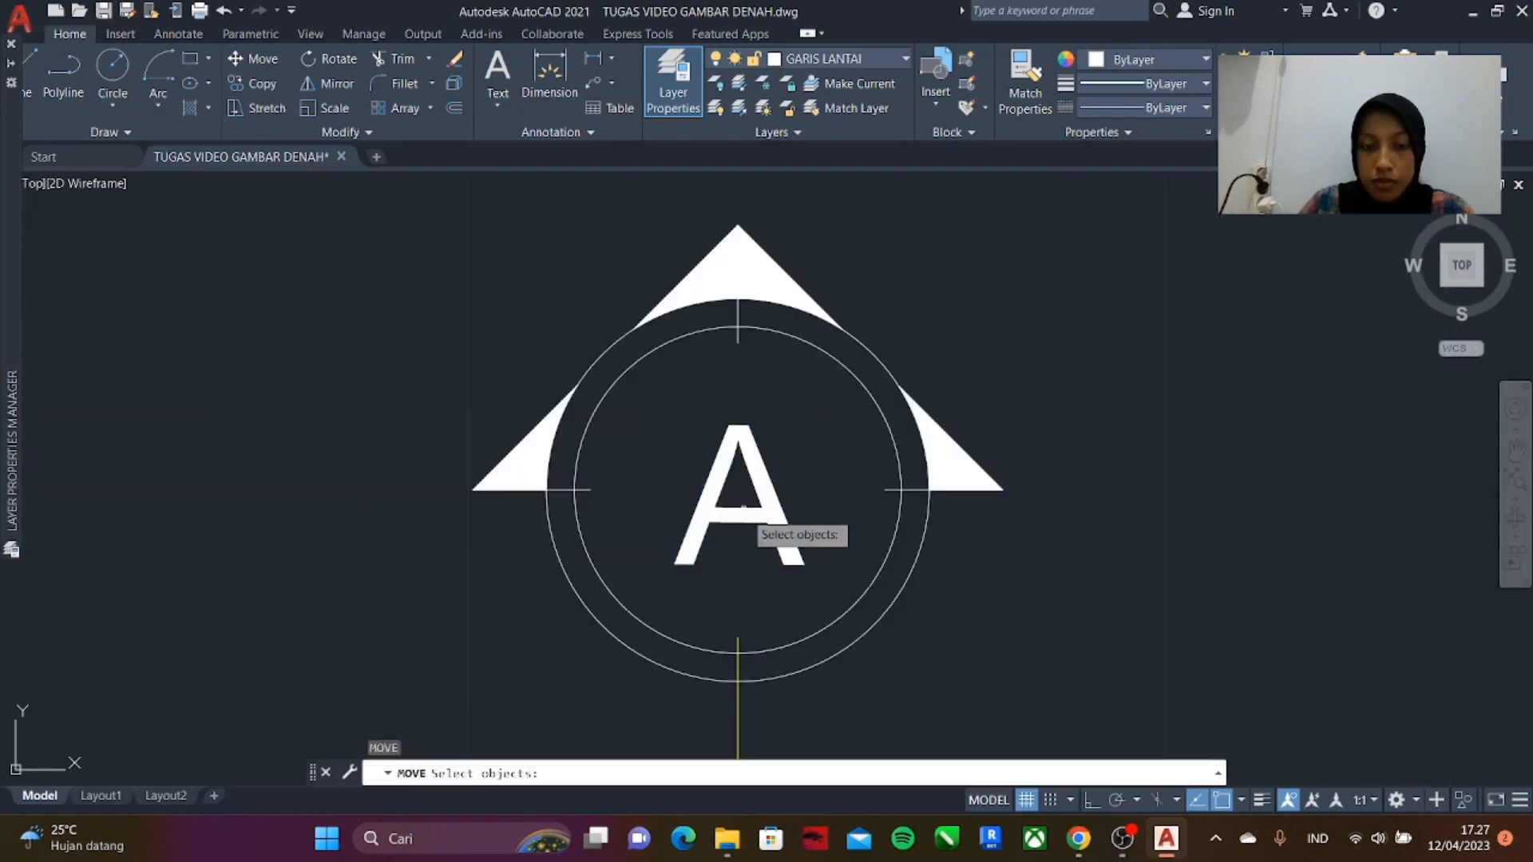
left_click(731, 495)
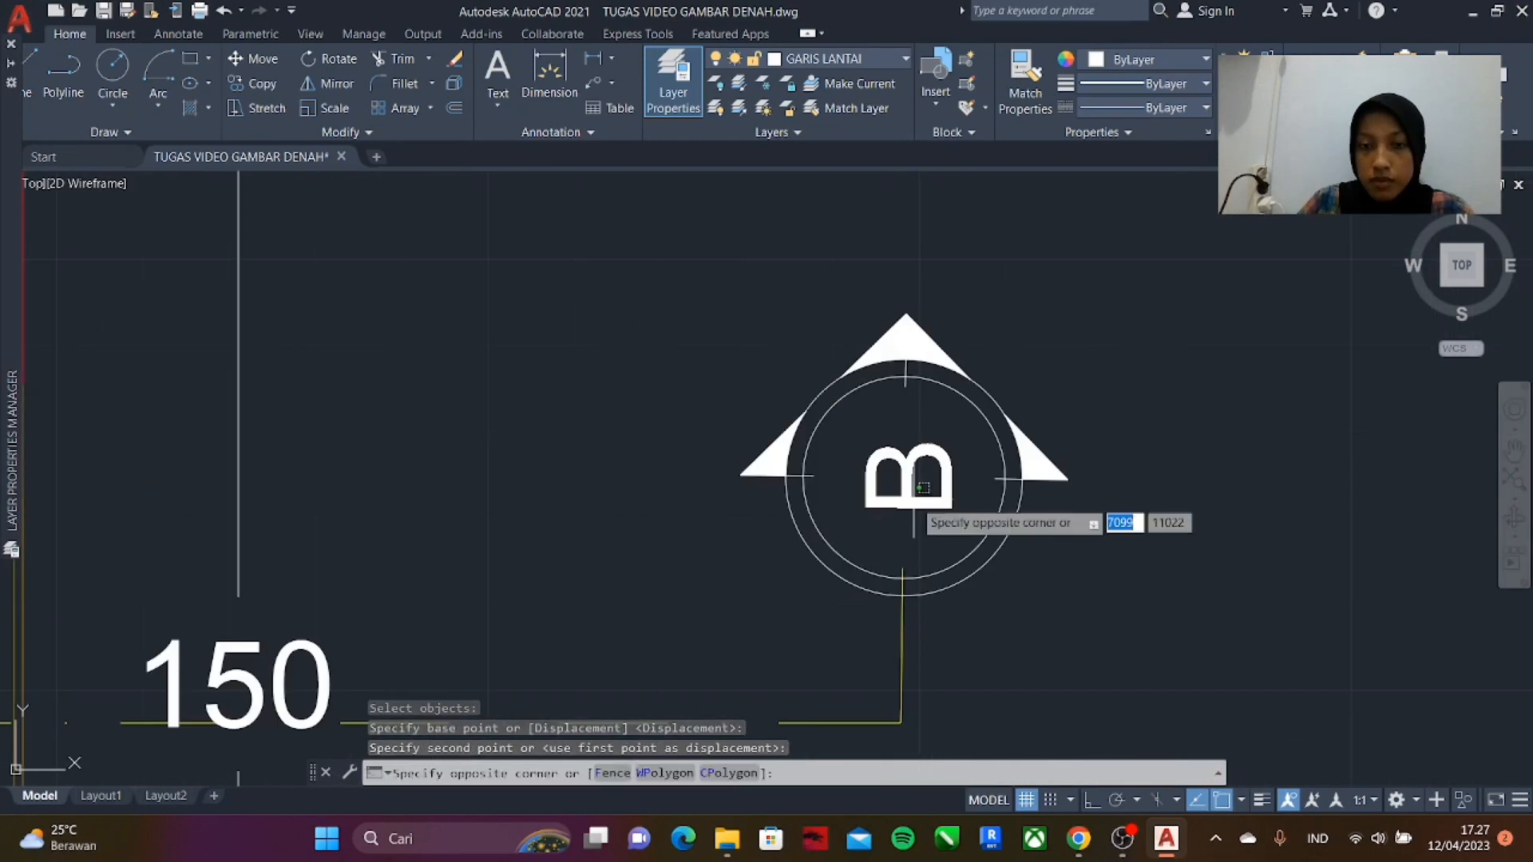
- Rotate the letter B in the right-hand section symbol so it reads upright
scroll(919, 479, "up", 3)
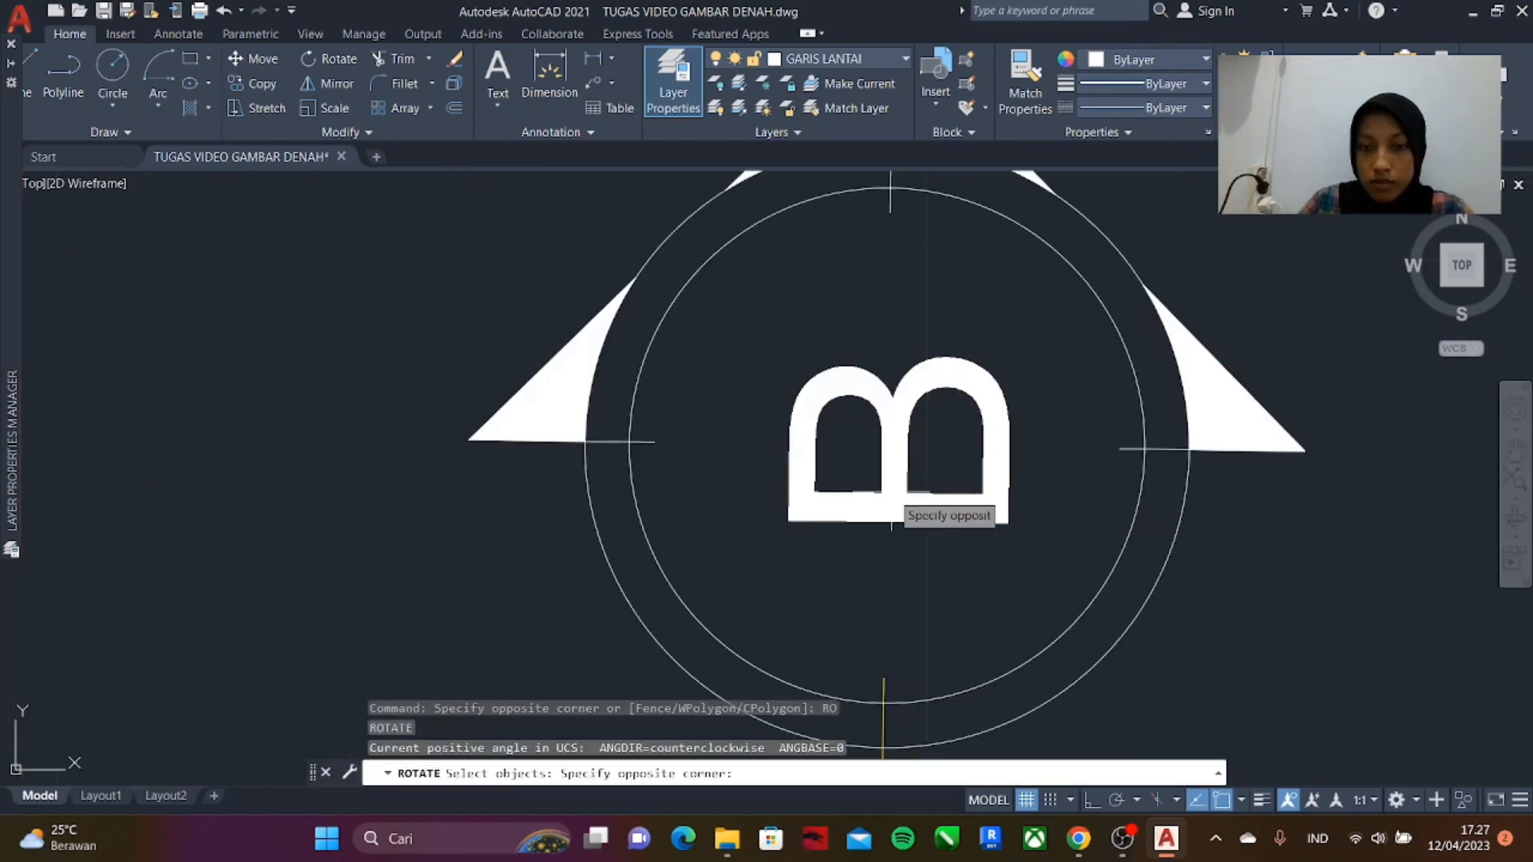
type("ro")
left_click_drag(970, 524, 951, 537)
key("Return")
left_click(903, 463)
left_click(920, 705)
- Change the letter in the right-hand section symbol from B to A and centre it inside the circles
type("m")
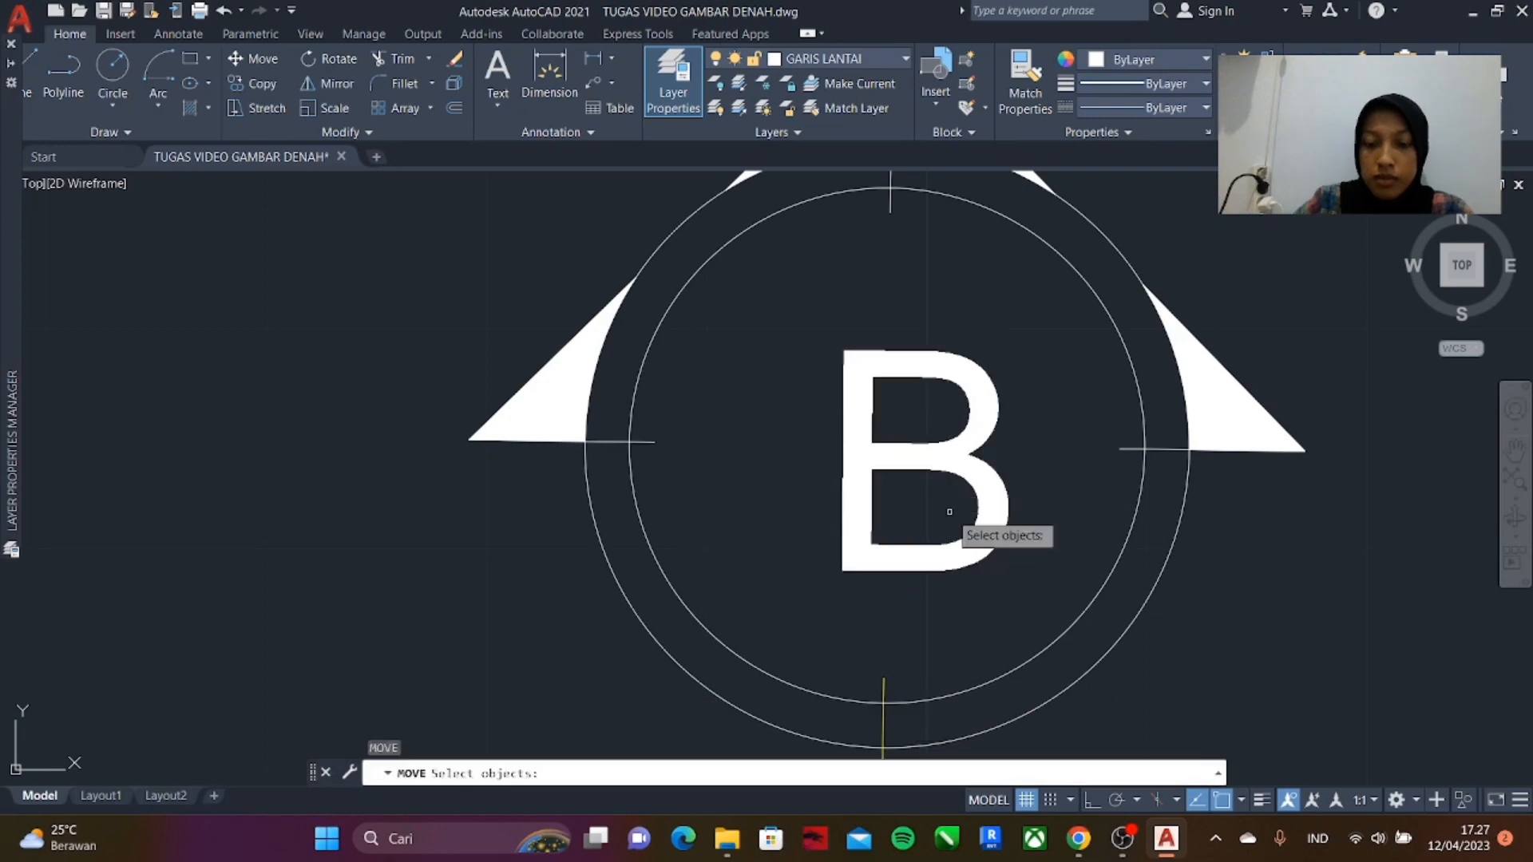
left_click(944, 548)
left_click(921, 471)
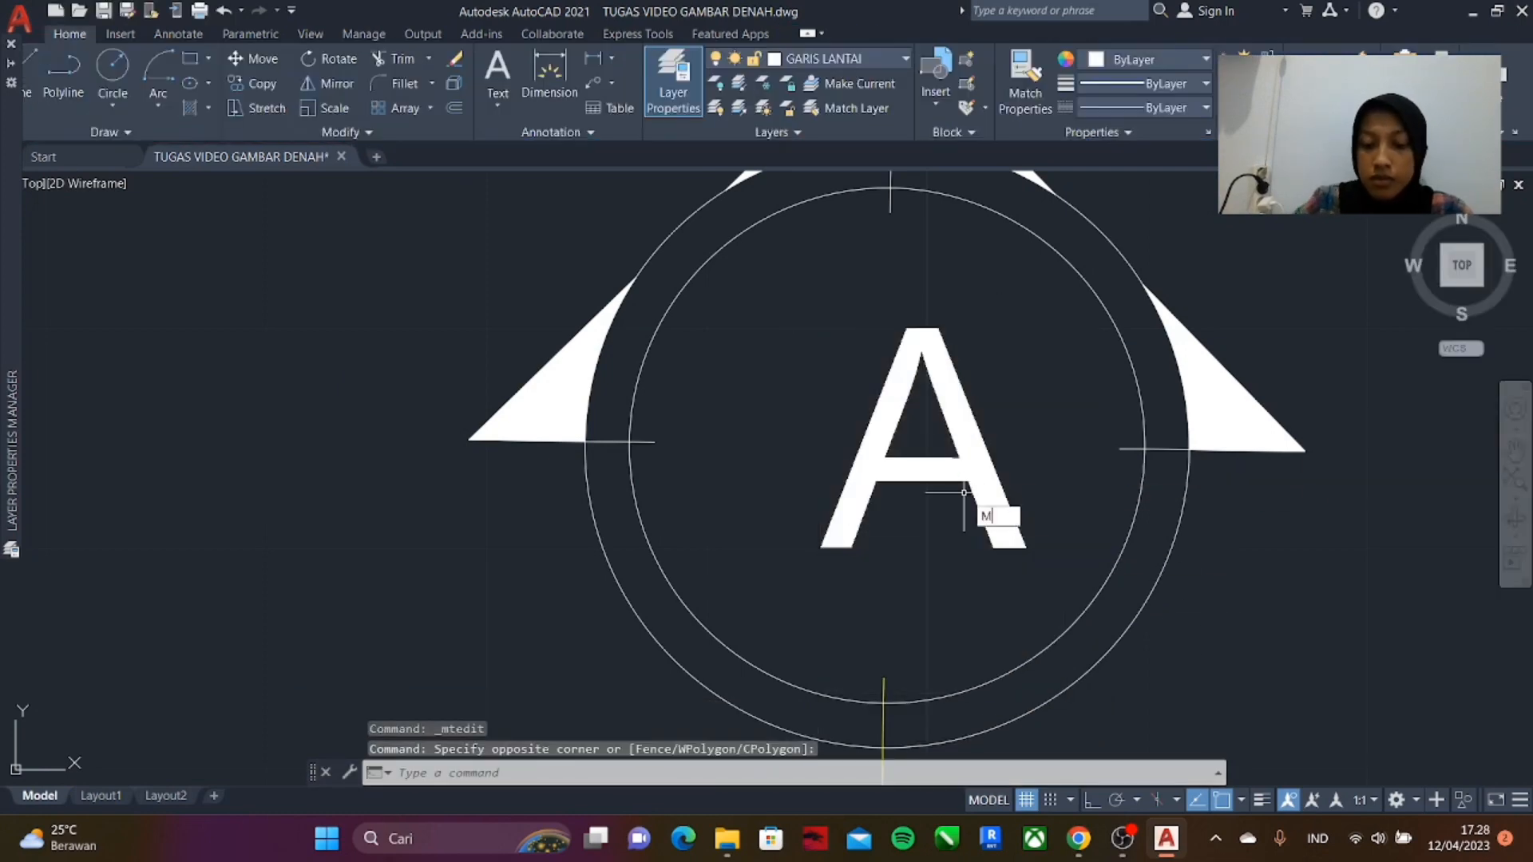
left_click(928, 448)
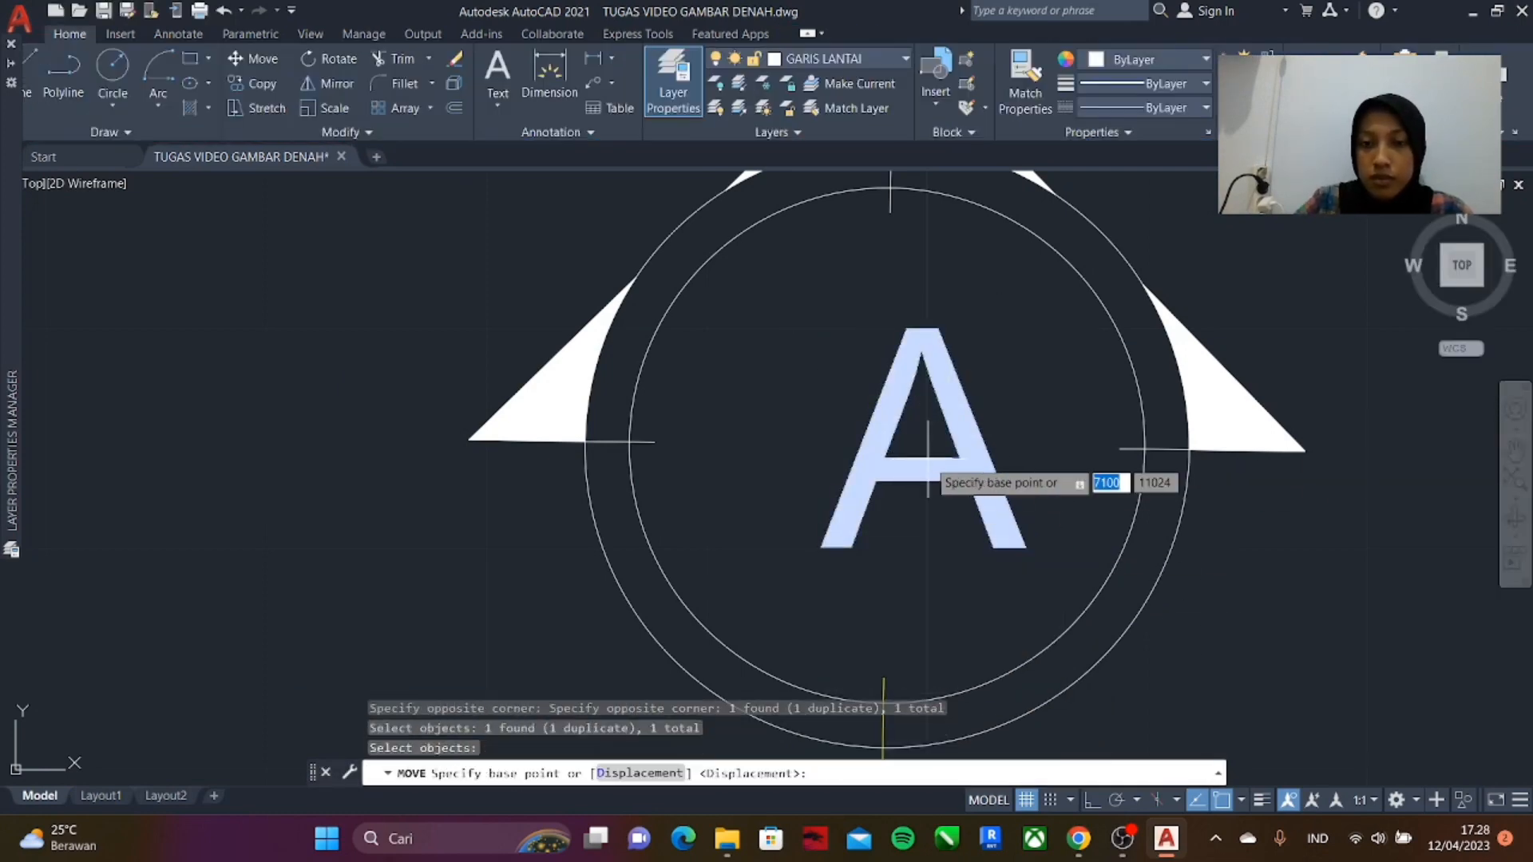
left_click(894, 499)
left_click(925, 590)
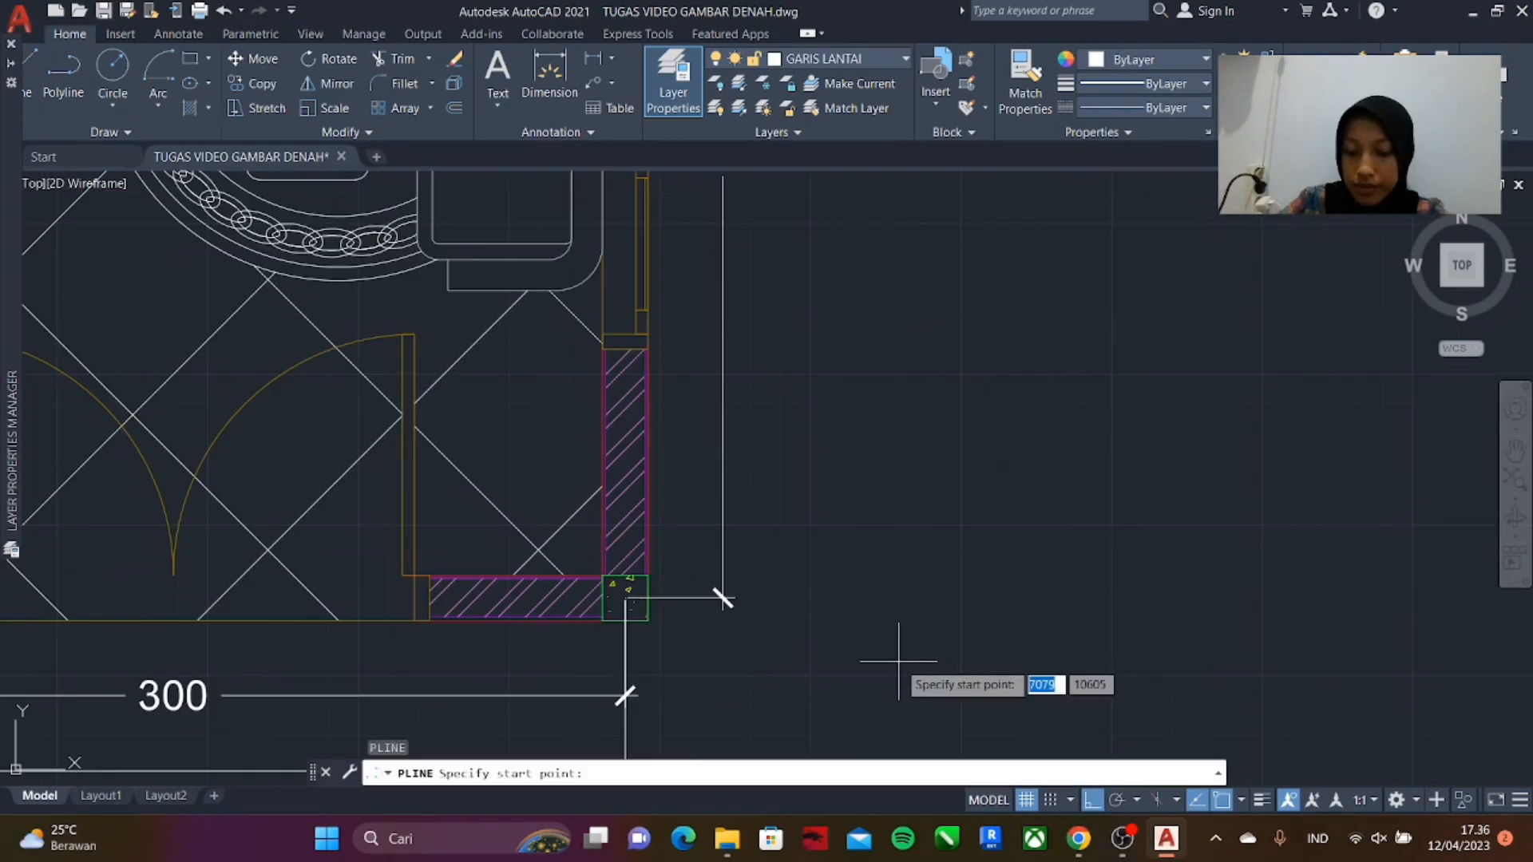
- Draw a circle just beyond the right end of the lower grid line and adjust its size
type("c")
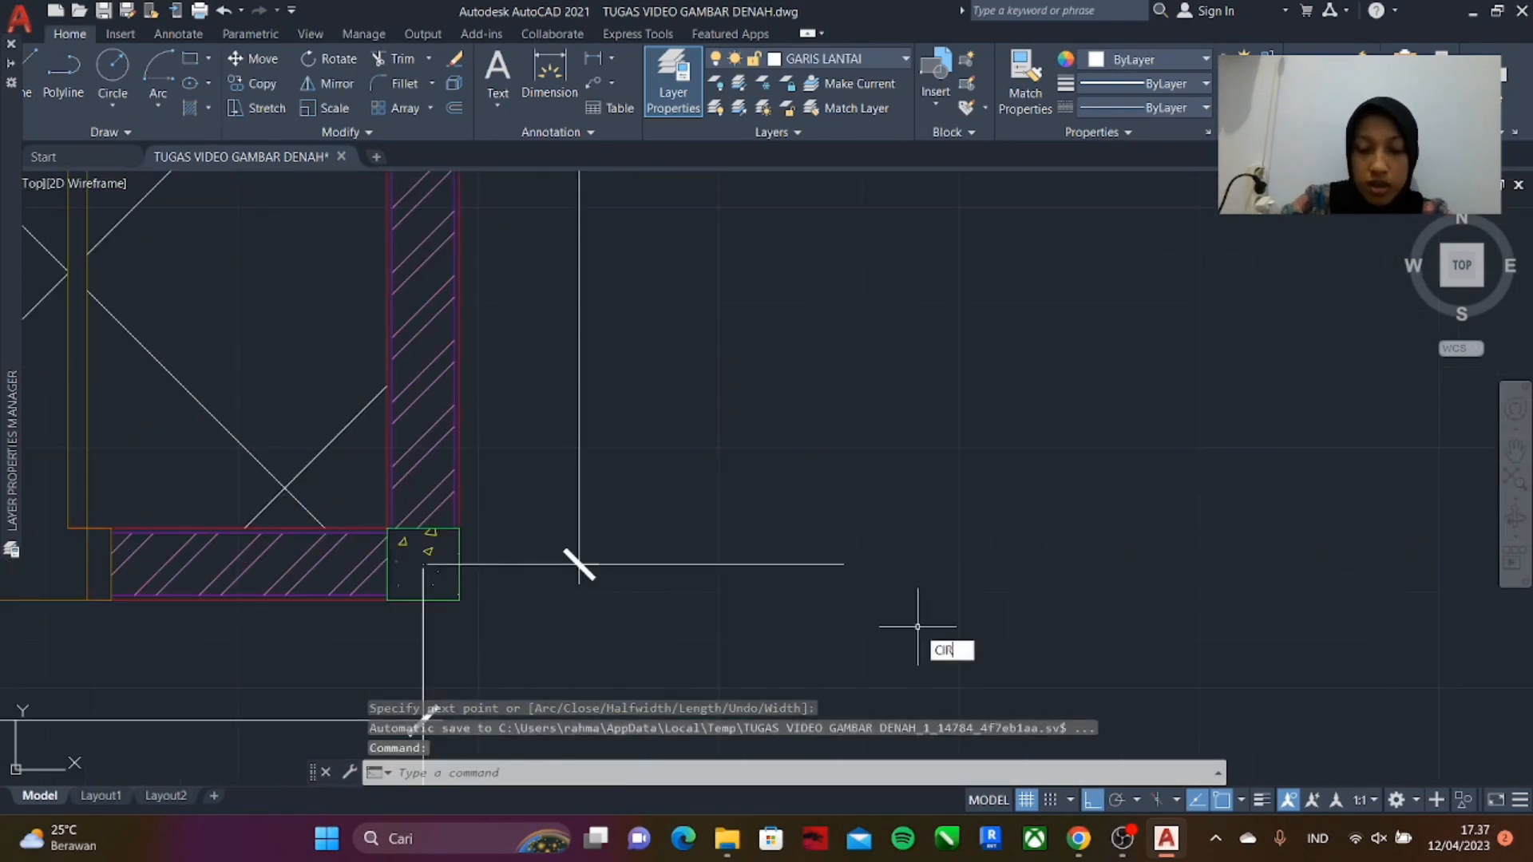
key("space")
left_click(899, 587)
scroll(917, 606, "down", 5)
scroll(903, 587, "up", 5)
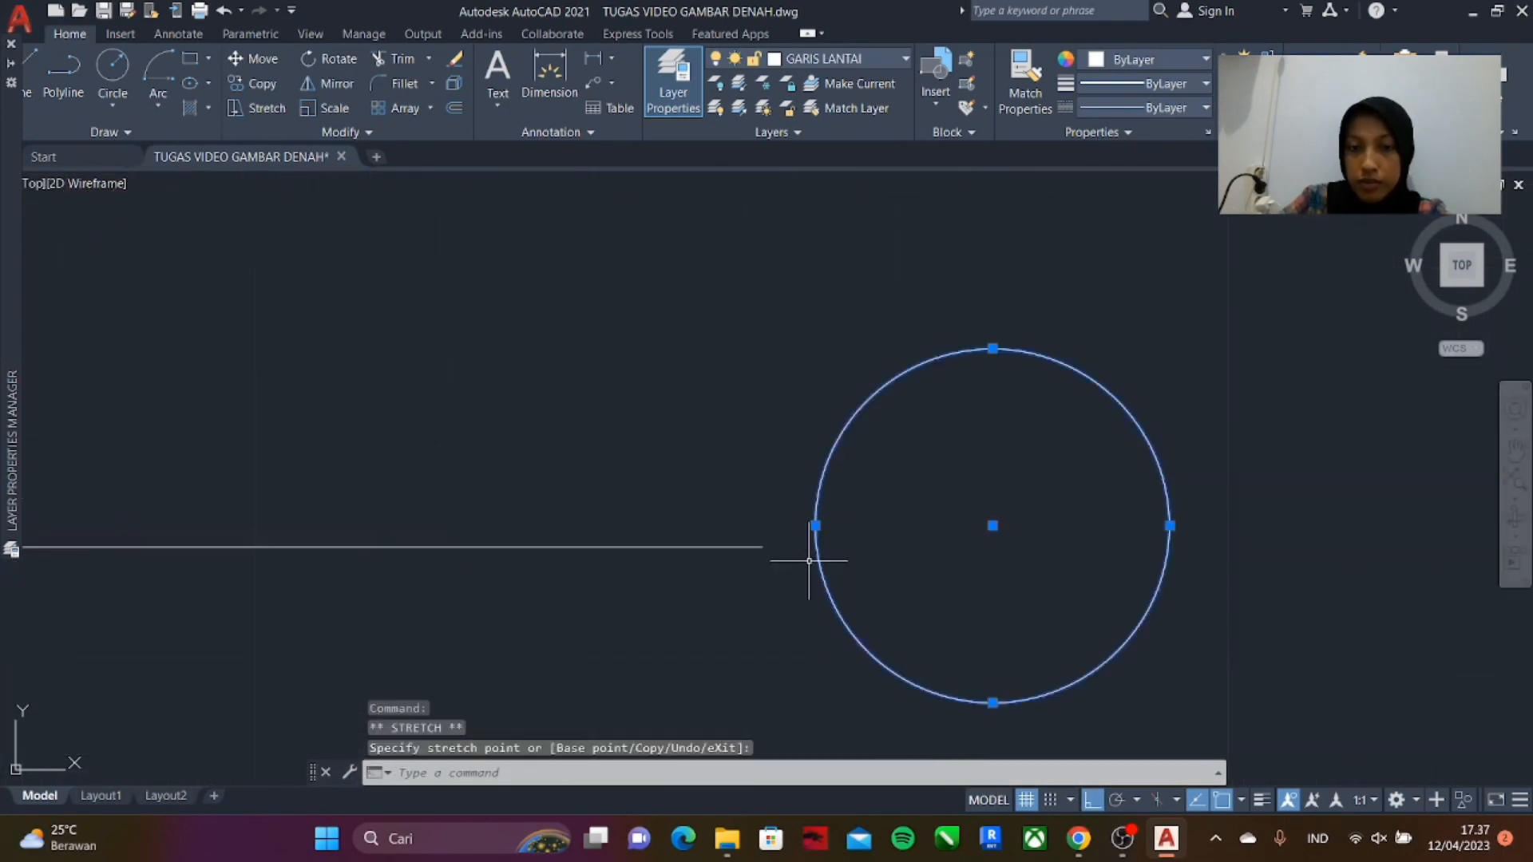
- Move the circle so its left quadrant meets the right end of the lower grid line
scroll(809, 562, "up", 3)
type("m")
key("space")
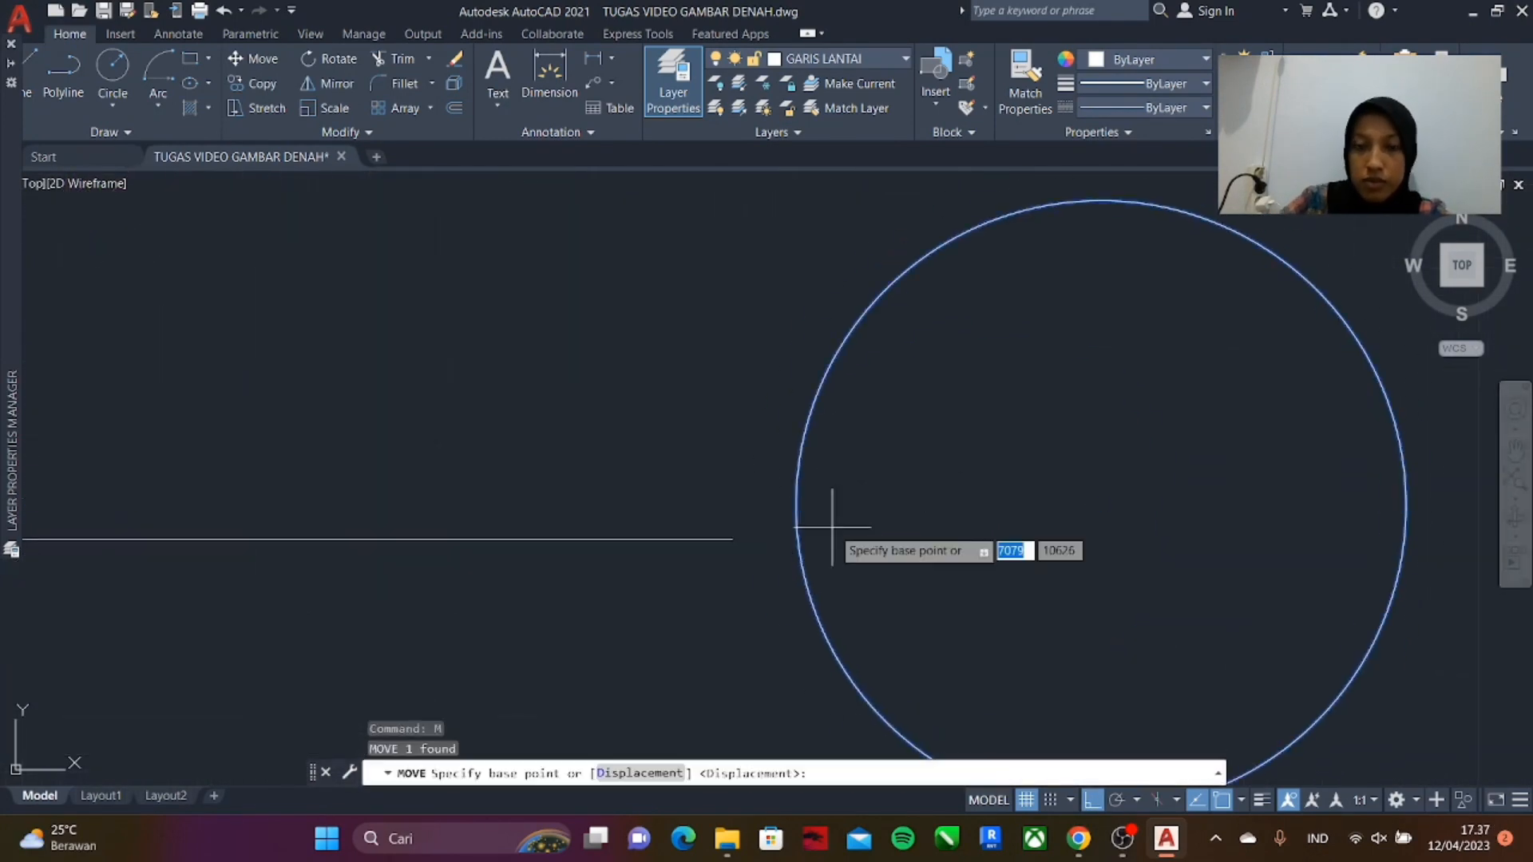
left_click(797, 505)
left_click(733, 539)
scroll(799, 503, "down", 4)
- Offset the grid-line circle inward through chosen points to form concentric circles
type("o")
key("space")
left_click(895, 630)
key("Escape")
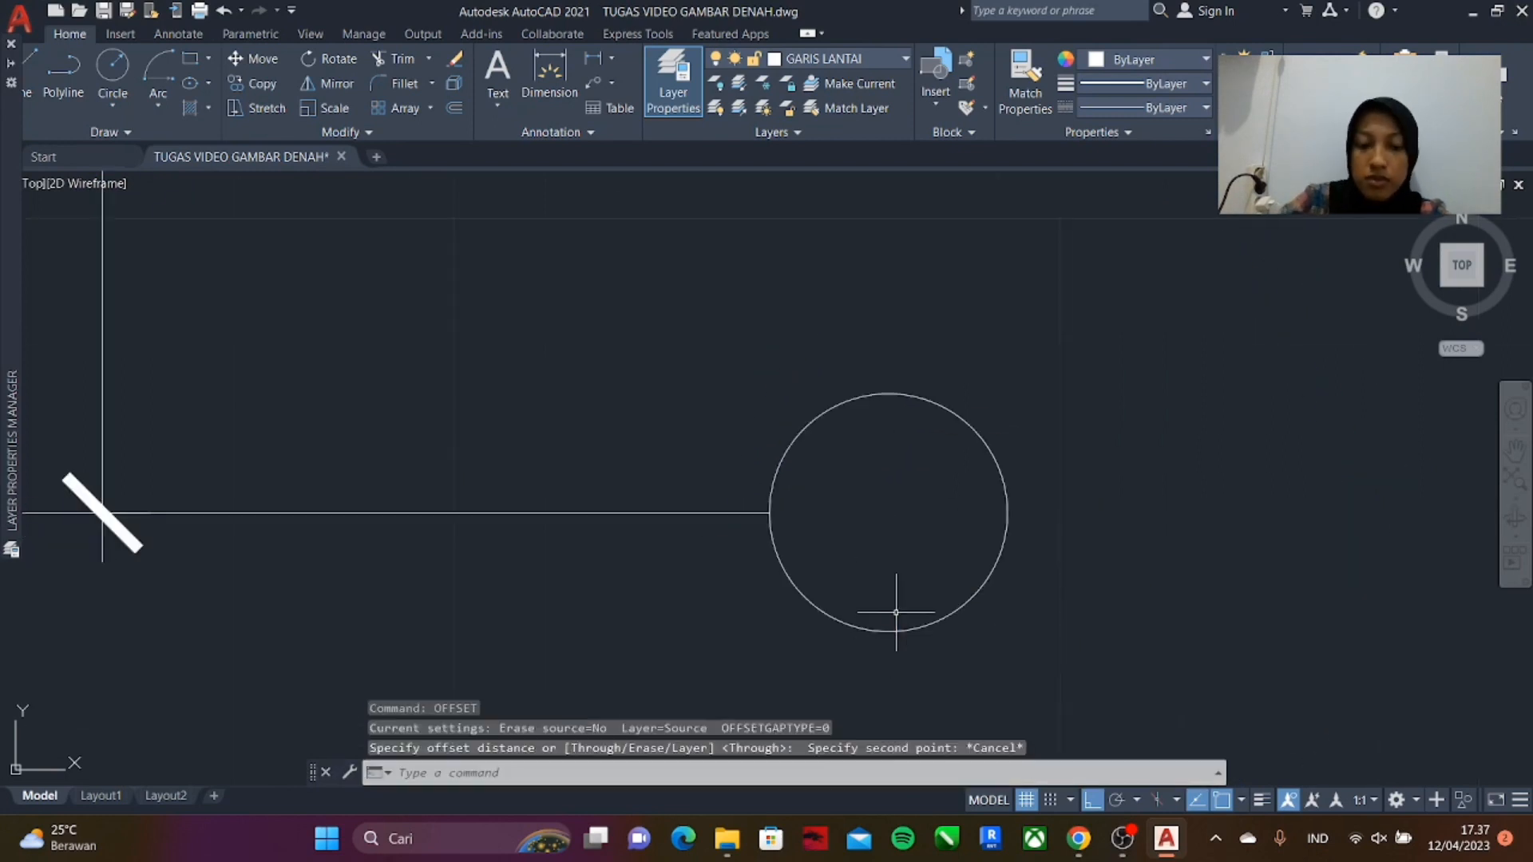
type("o t")
left_click(896, 631)
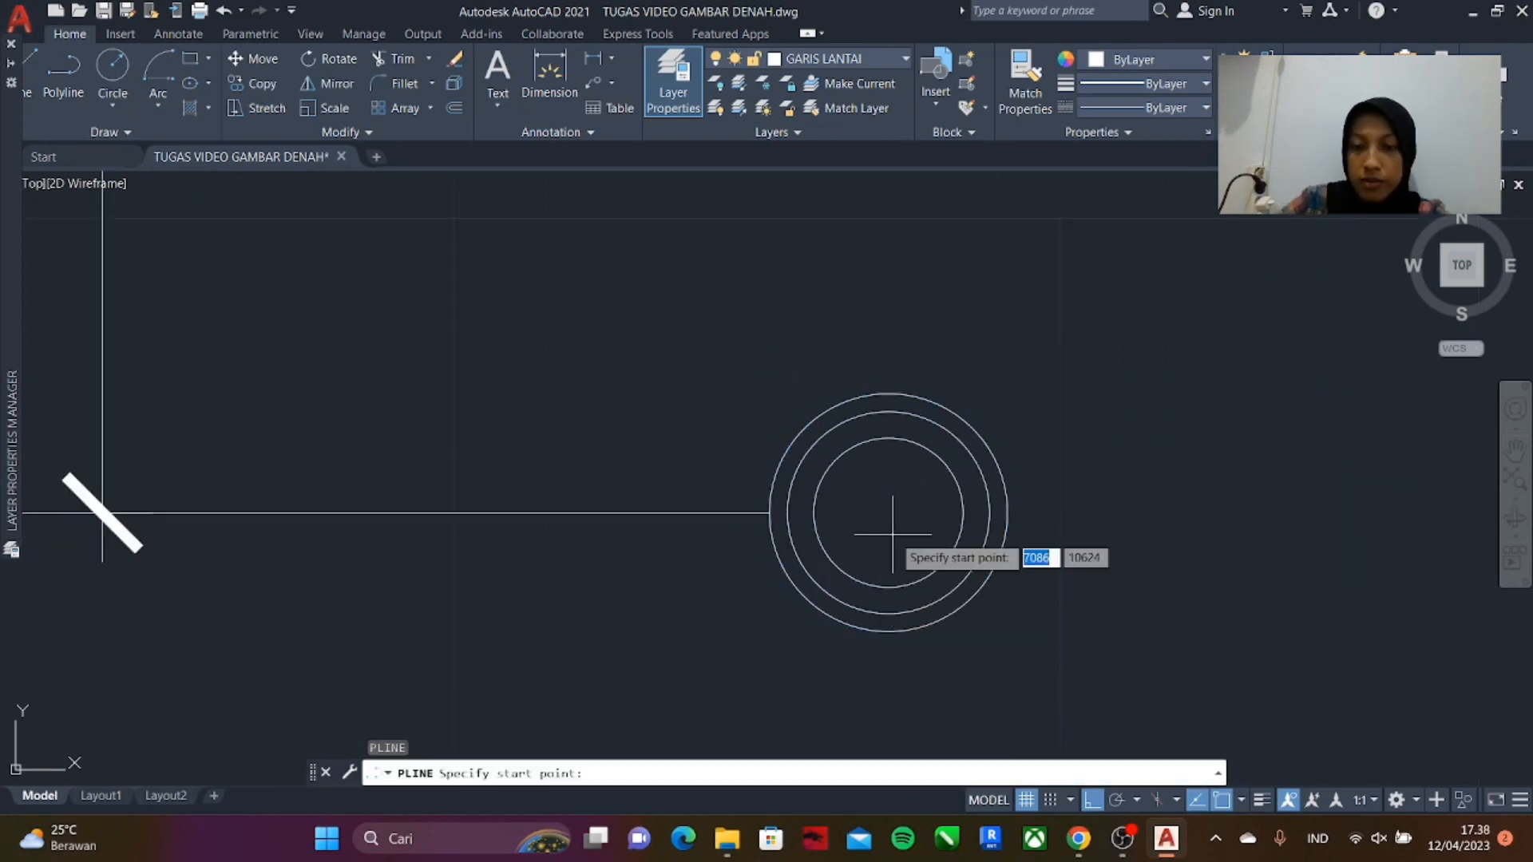
- Move the vertical centre line so its midpoint sits on the common centre of the grid-line circles
type("m")
left_click(888, 553)
key("space")
left_click(888, 501)
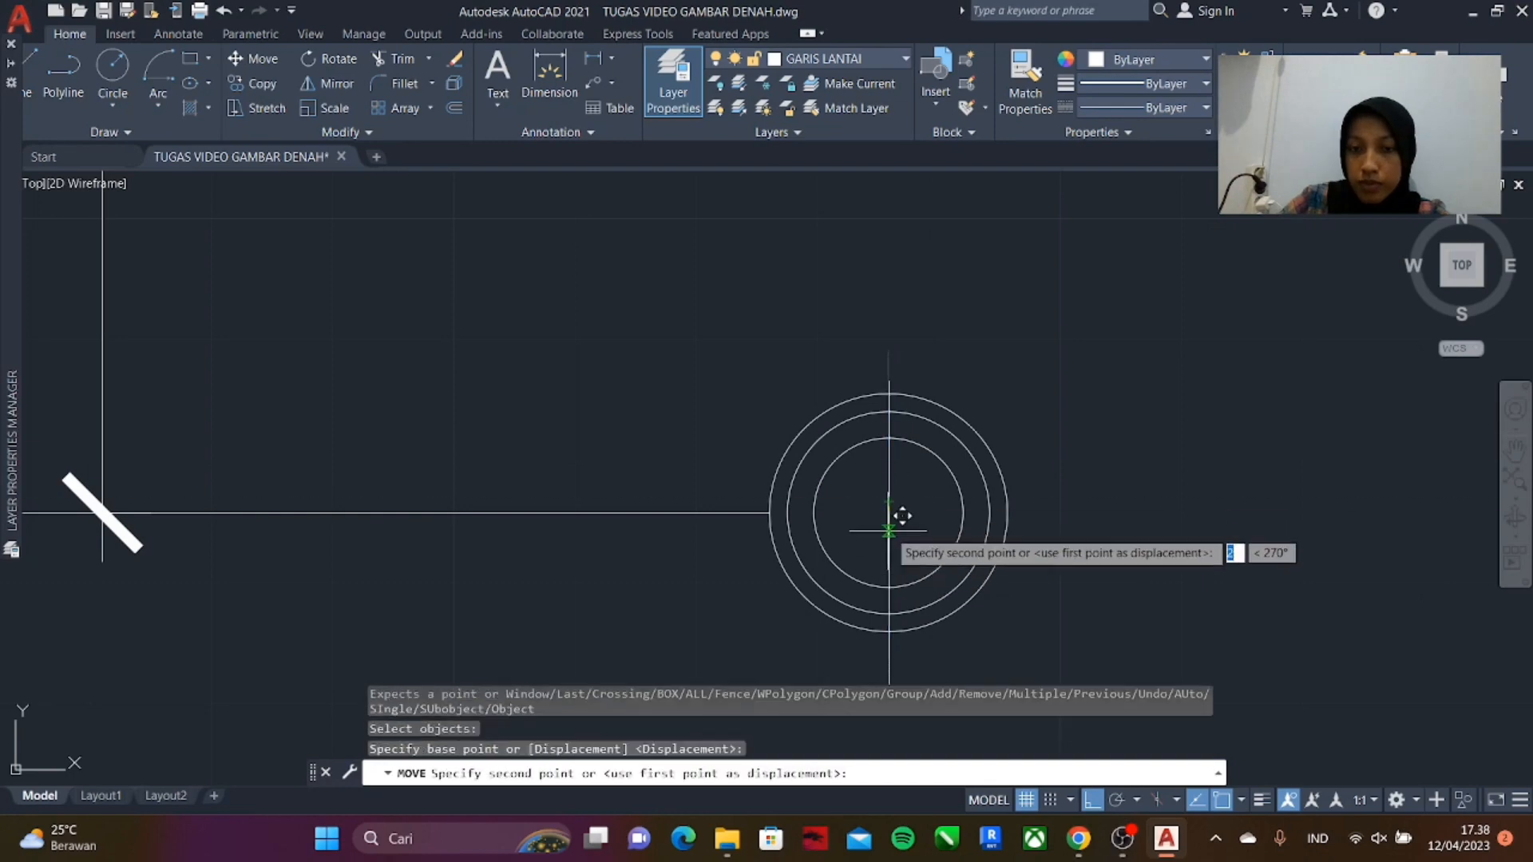
scroll(889, 530, "up", 2)
left_click(837, 527)
scroll(902, 541, "up", 4)
type("m")
key("space")
left_click(732, 462)
key("space")
left_click(733, 428)
left_click(859, 476)
scroll(856, 479, "down", 6)
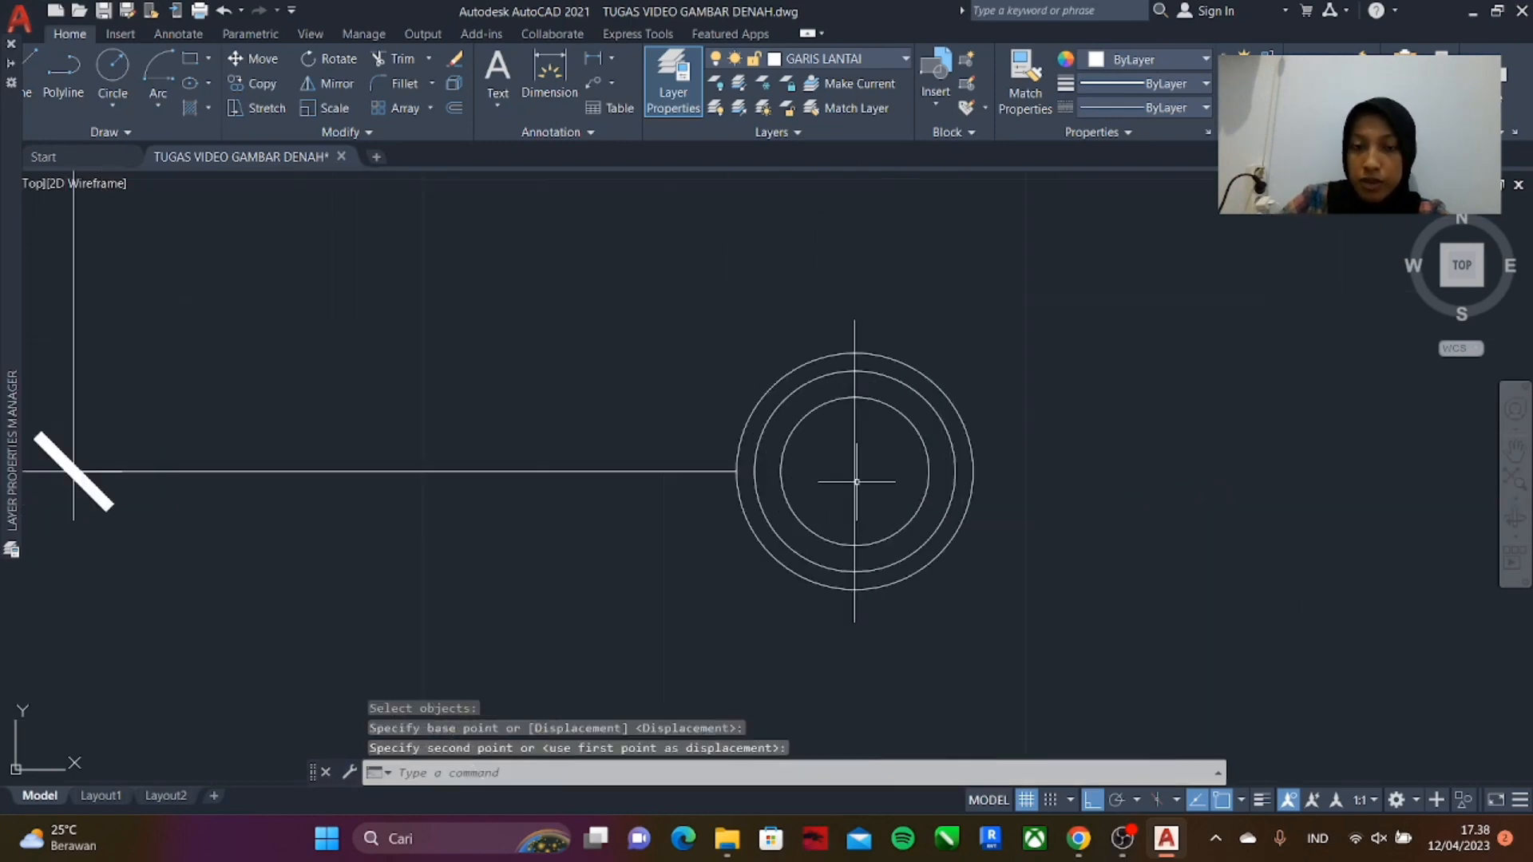
- Complete the short cross ticks on the grid bubble and fill the ring between its circles with a solid hatch
type("co")
key("Escape")
left_click(853, 476)
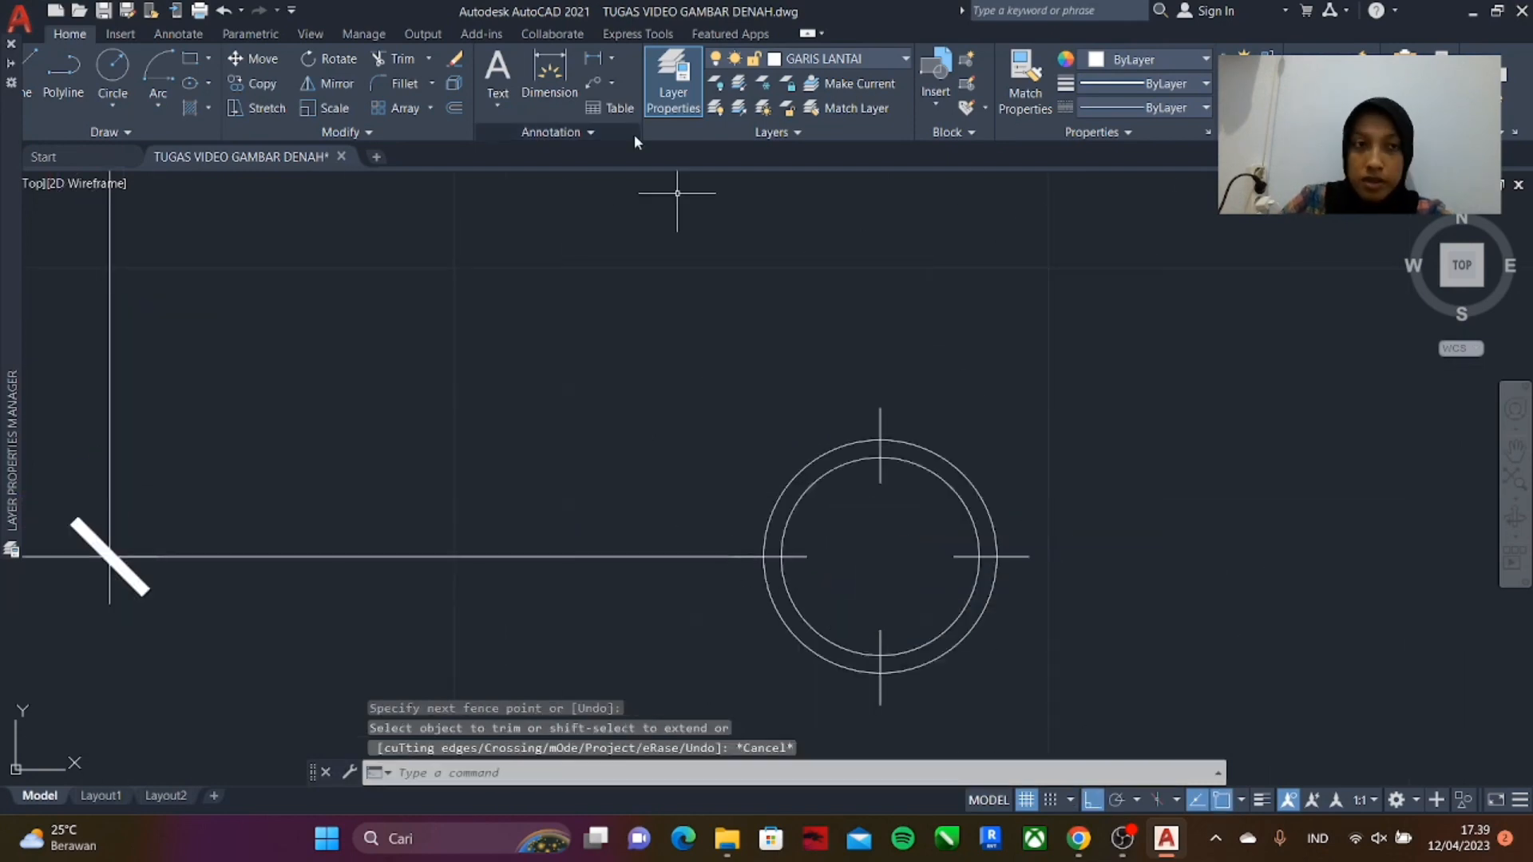
type("h")
key("space")
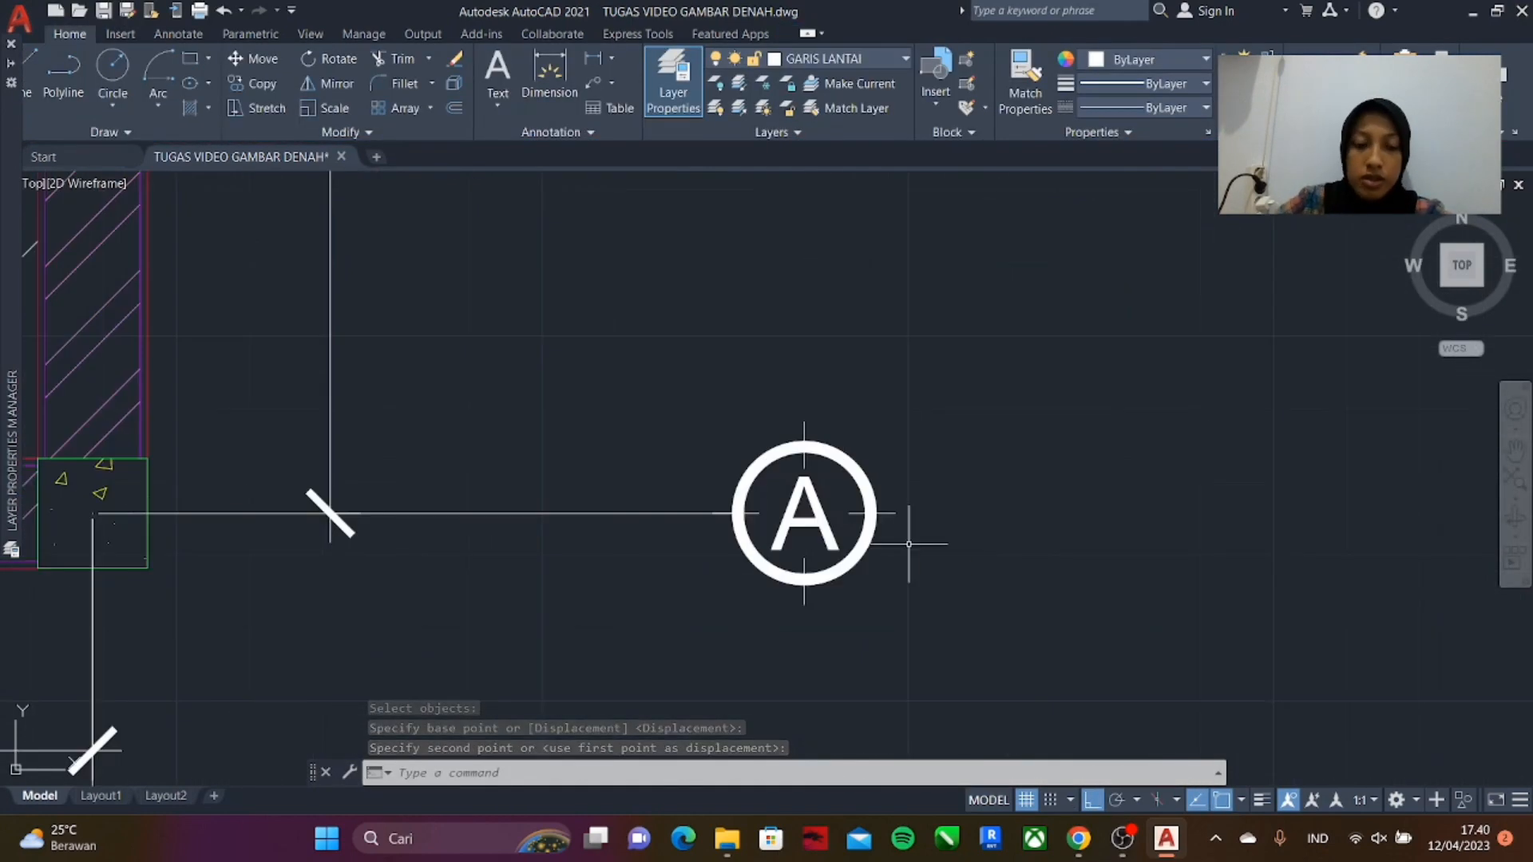
- Set the font of the NAMA RUANG text style to Arial and close the text style settings
left_click(751, 319)
left_click(703, 363)
left_click(864, 587)
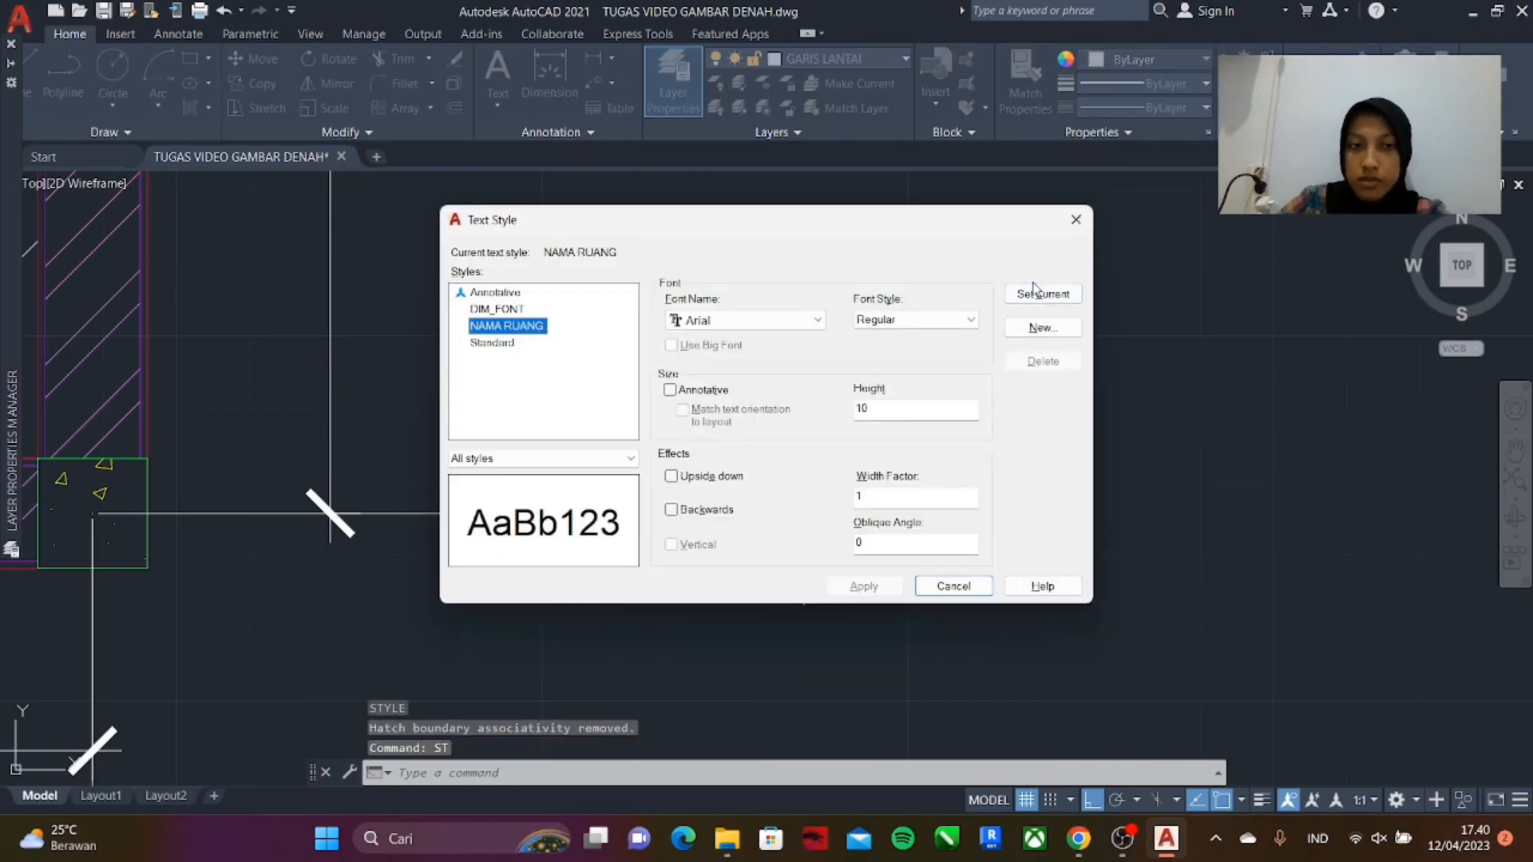
left_click(954, 587)
- Move the letter A to the centre of the hatched ring in the lower grid bubble
double_click(801, 515)
left_click(802, 525)
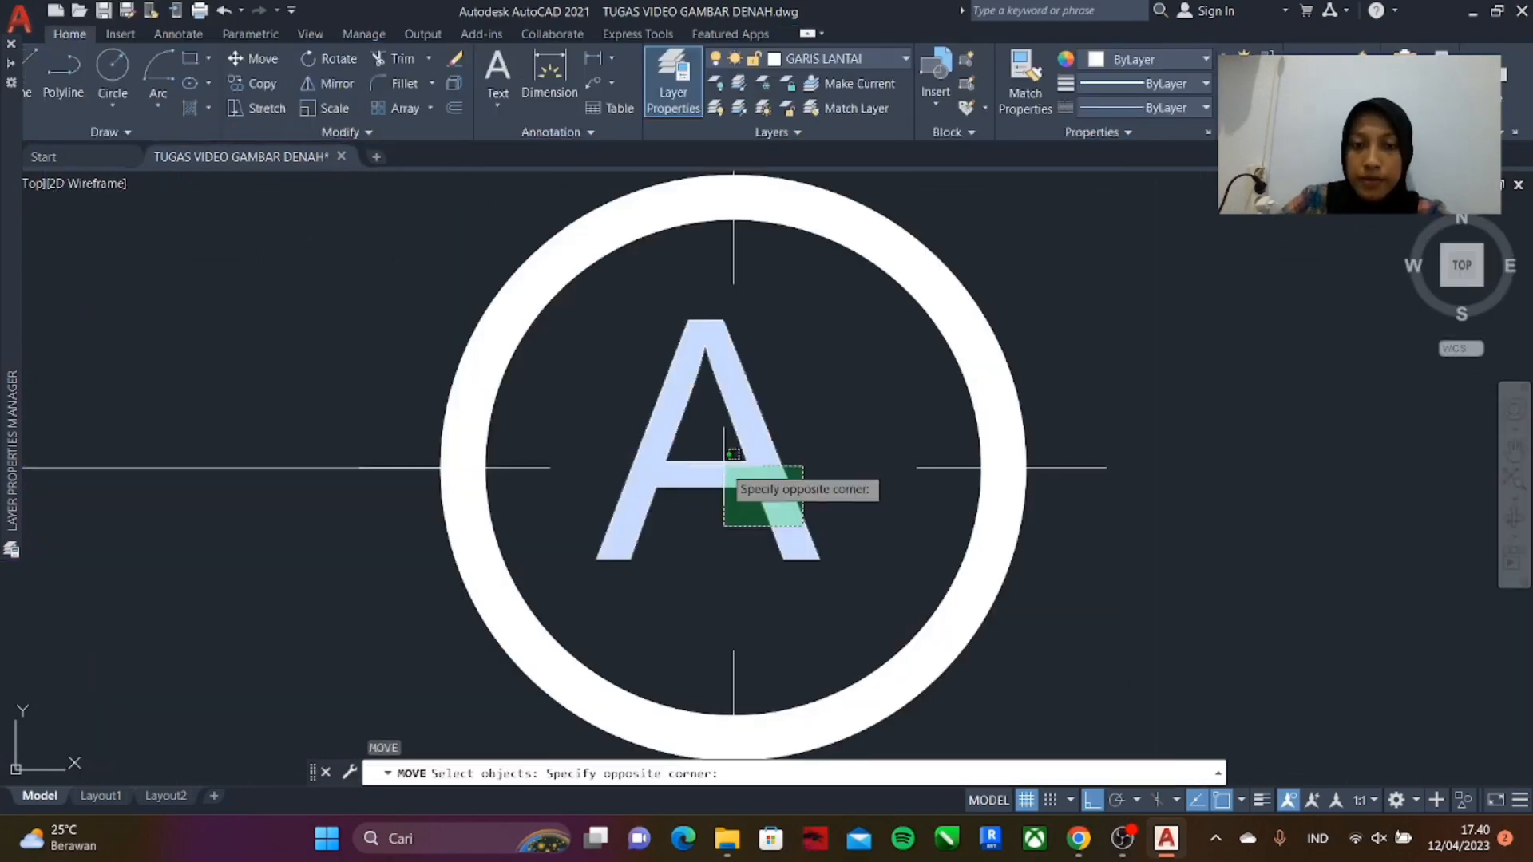
left_click(725, 455)
key("Return")
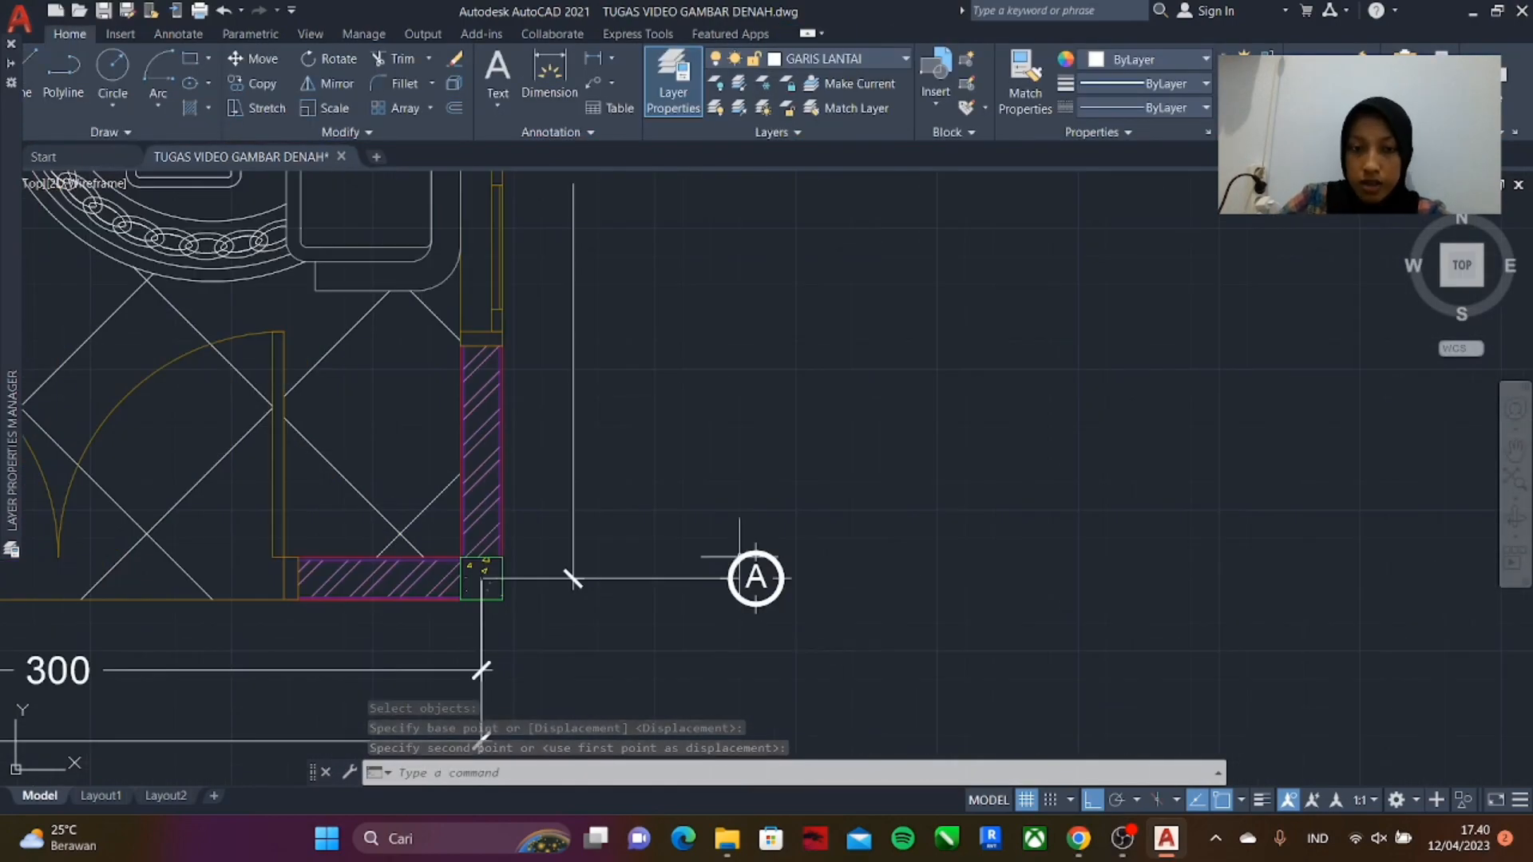
- Copy the A grid bubble to the next grid line up and change the copy's letter to B
left_click(572, 575)
scroll(568, 577, "down", 5)
scroll(572, 260, "up", 5)
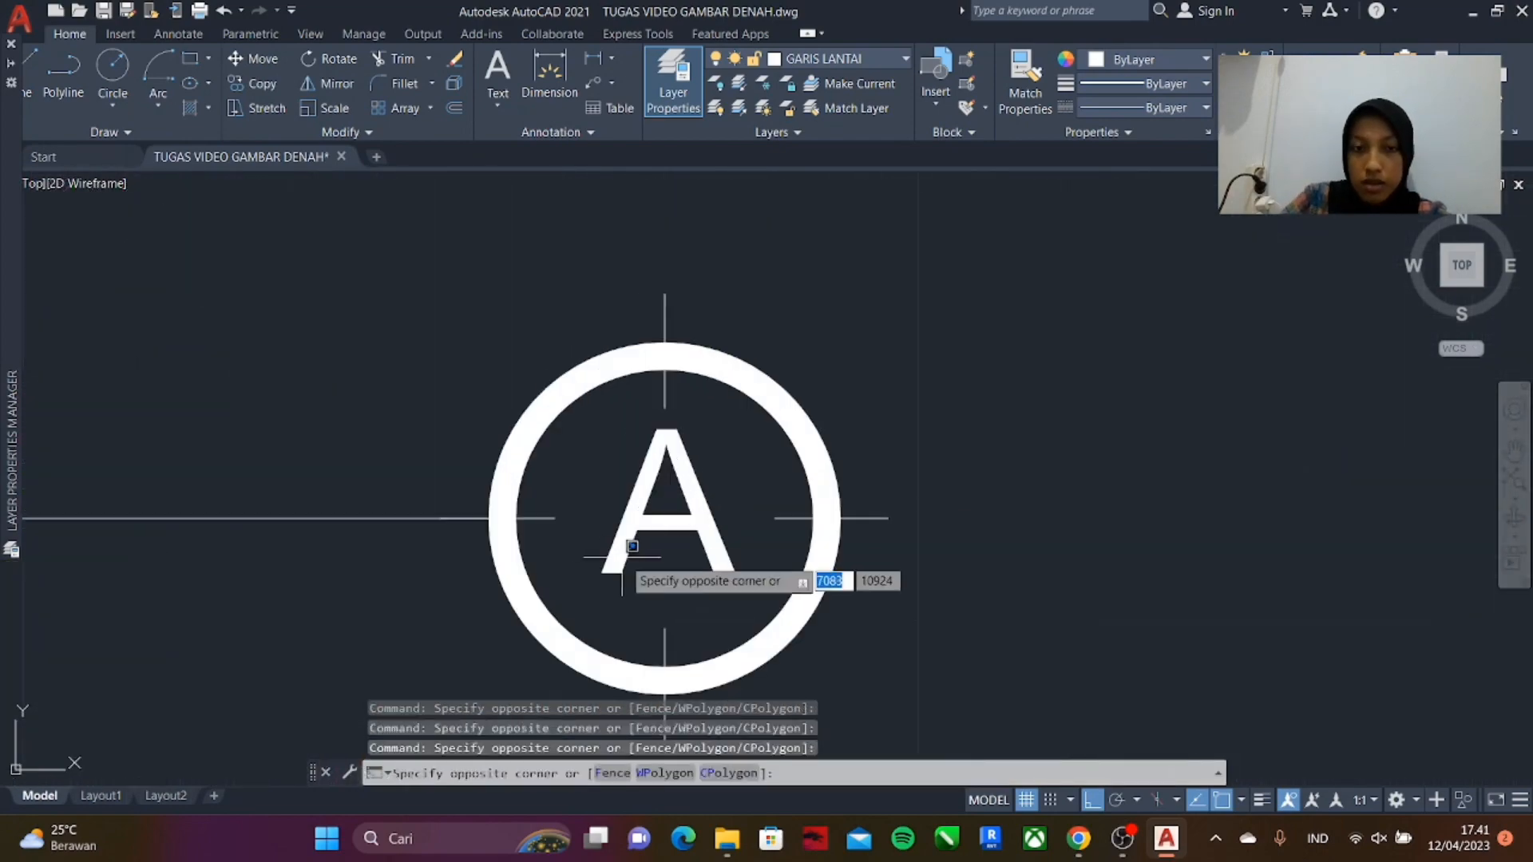
double_click(738, 551)
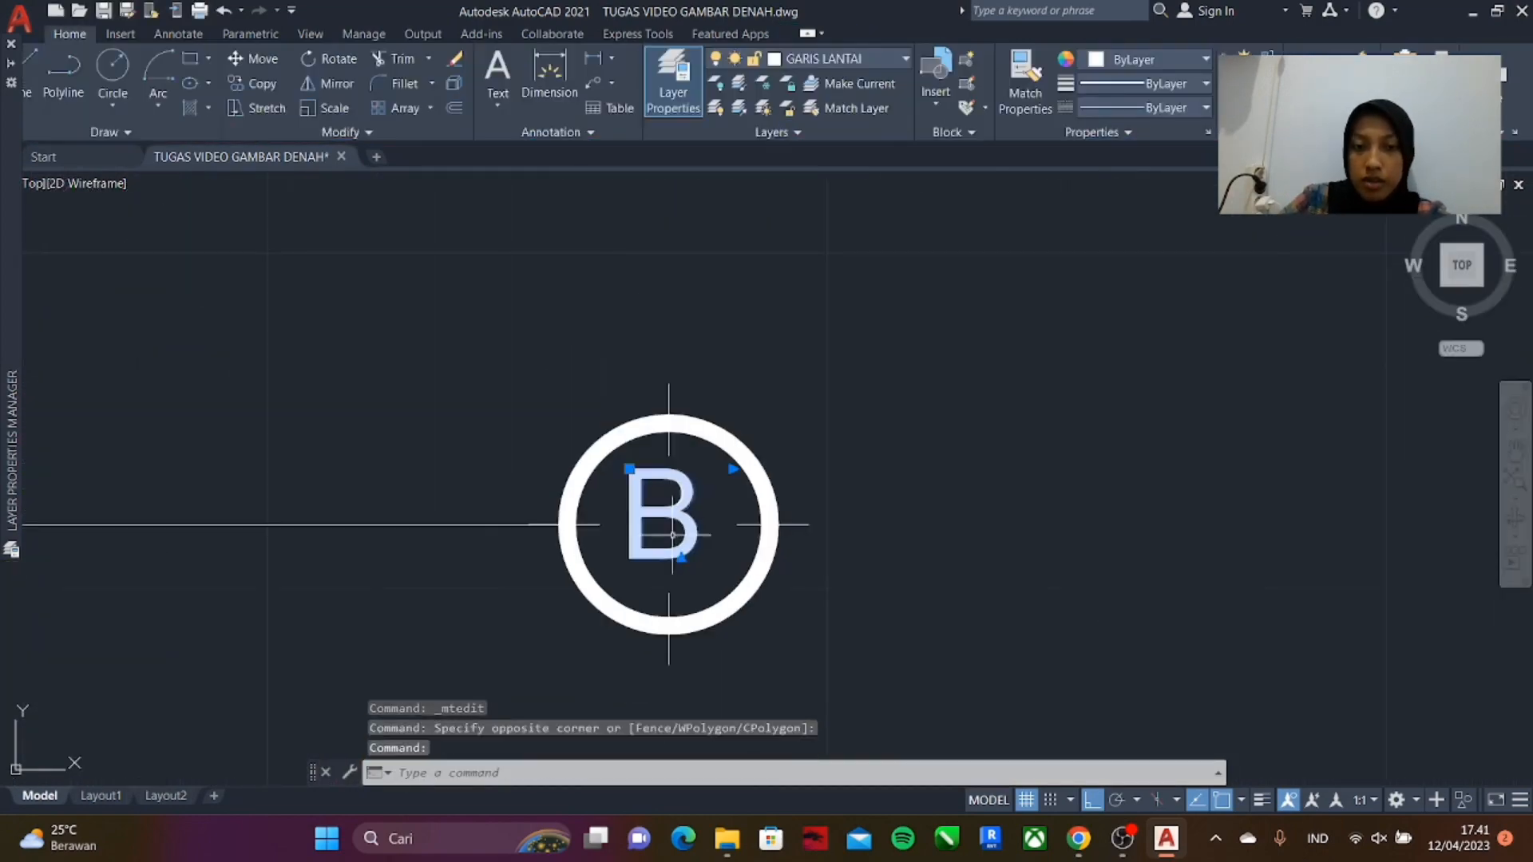
left_click(776, 453)
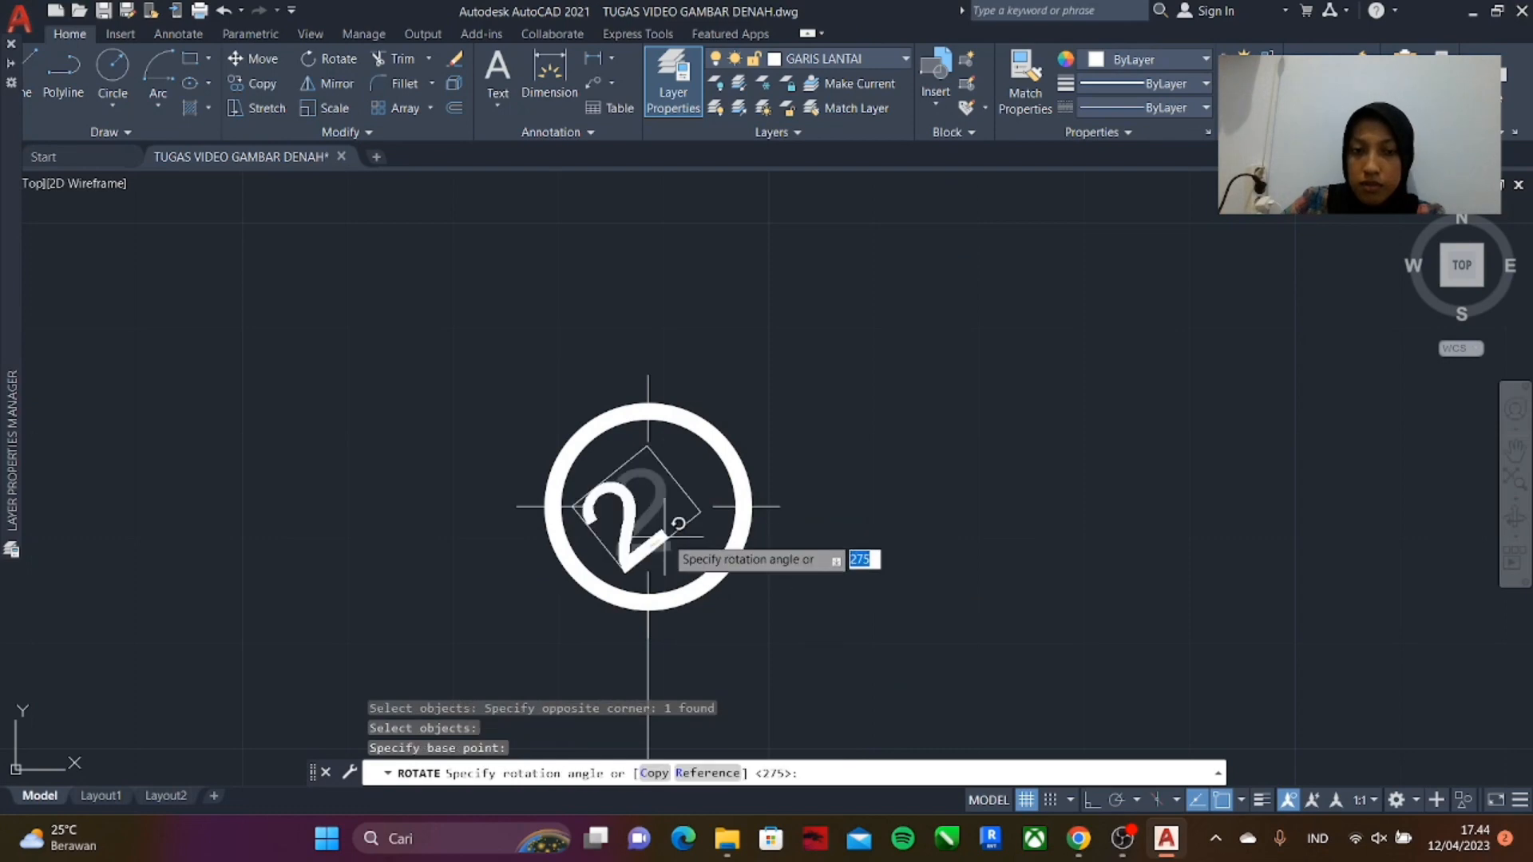
- Rotate the numeral 2 upright in its grid bubble and change the first upper bubble's letter from A to 1
left_click(701, 576)
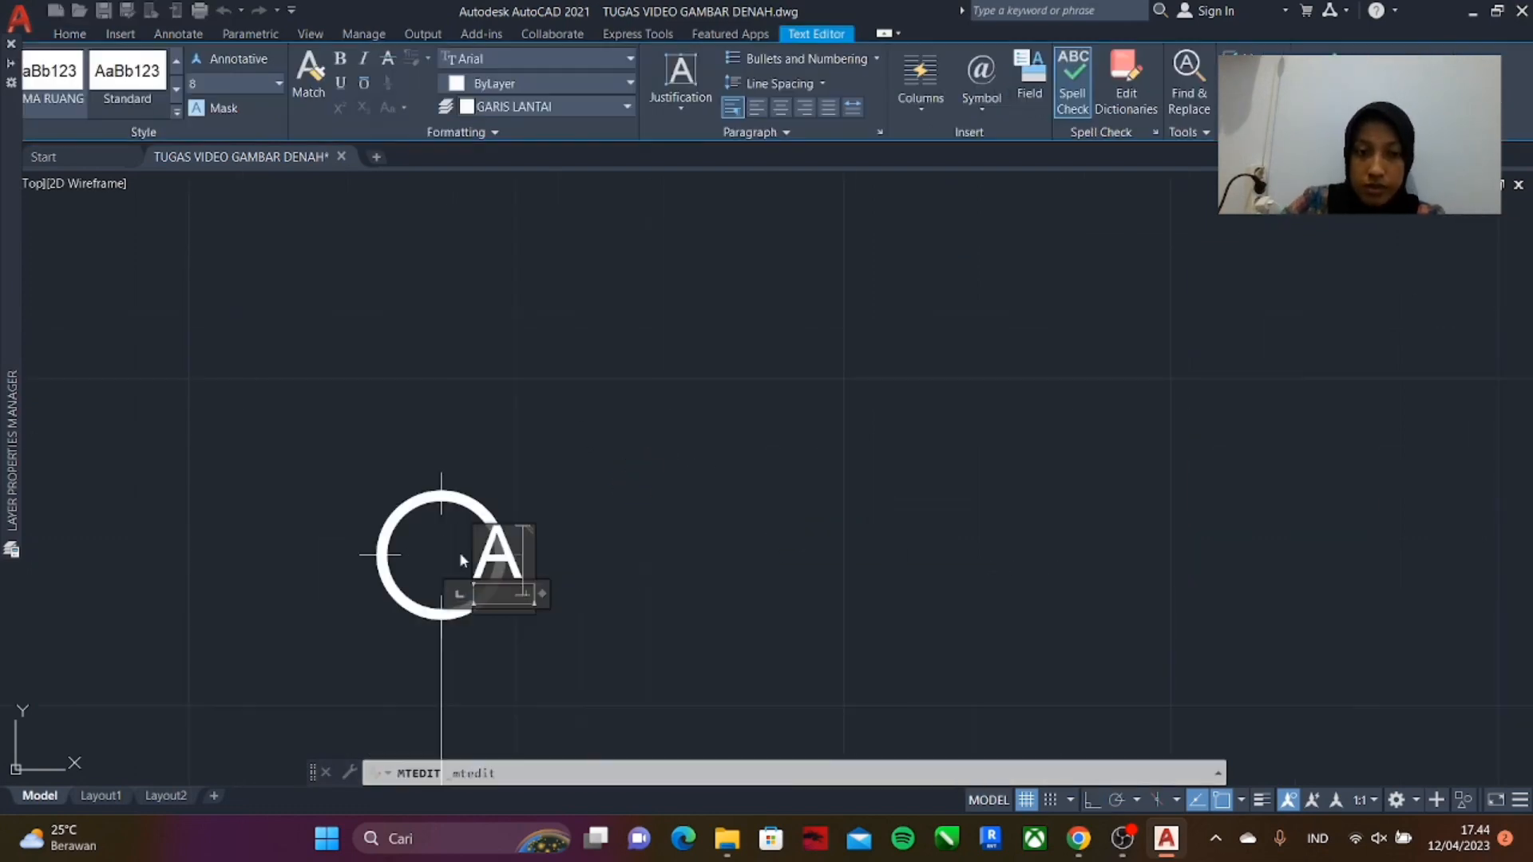
key("BackSpace")
type("1")
left_click(460, 561)
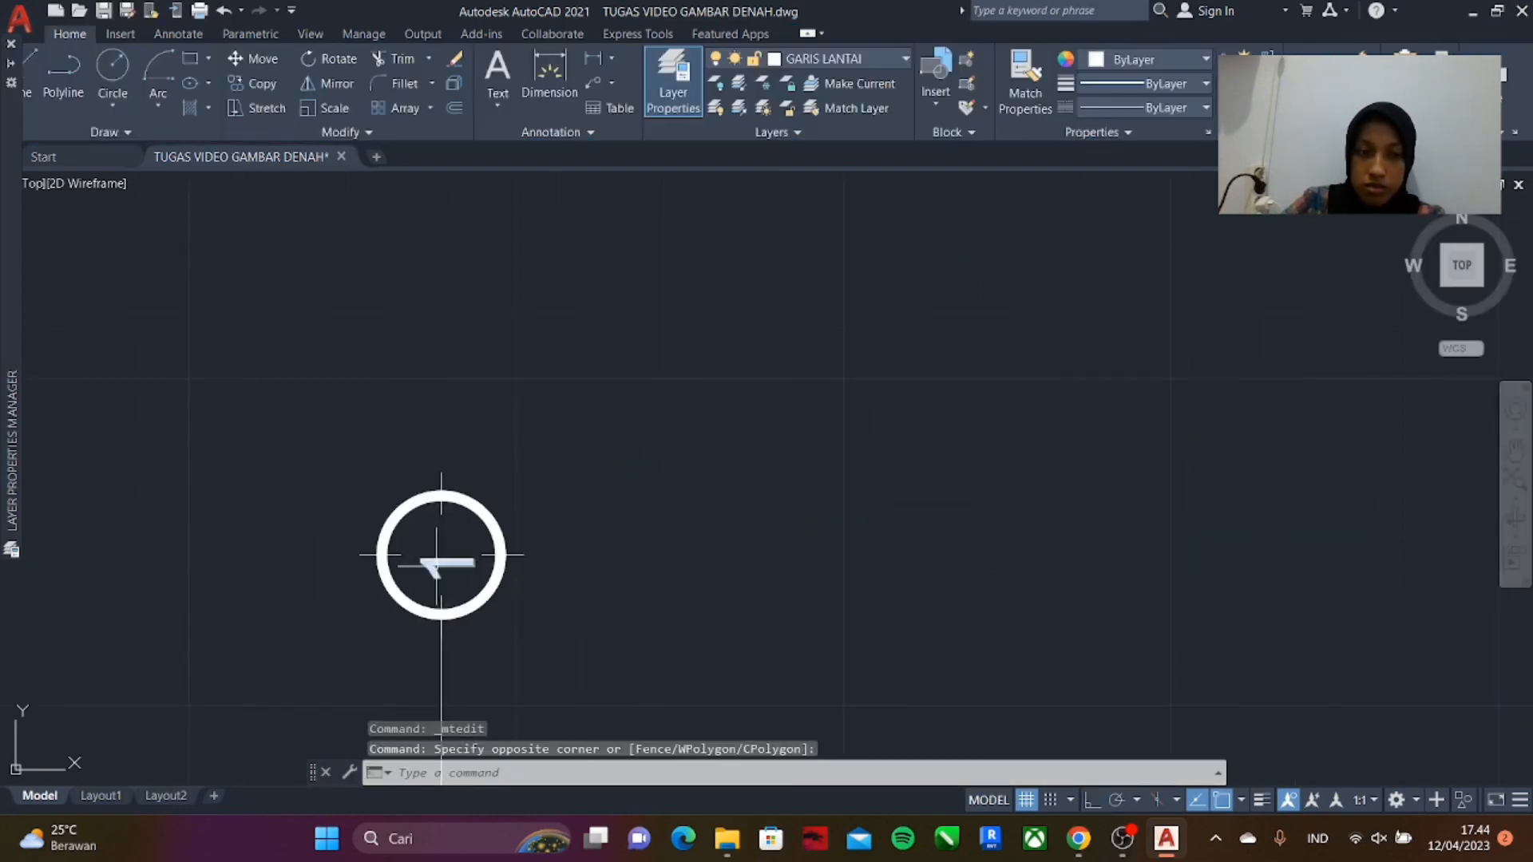
- Rotate the numeral 1 upright and centre it inside its grid bubble
type("ro")
left_click(447, 562)
scroll(421, 571, "up", 4)
type("m")
left_click(457, 633)
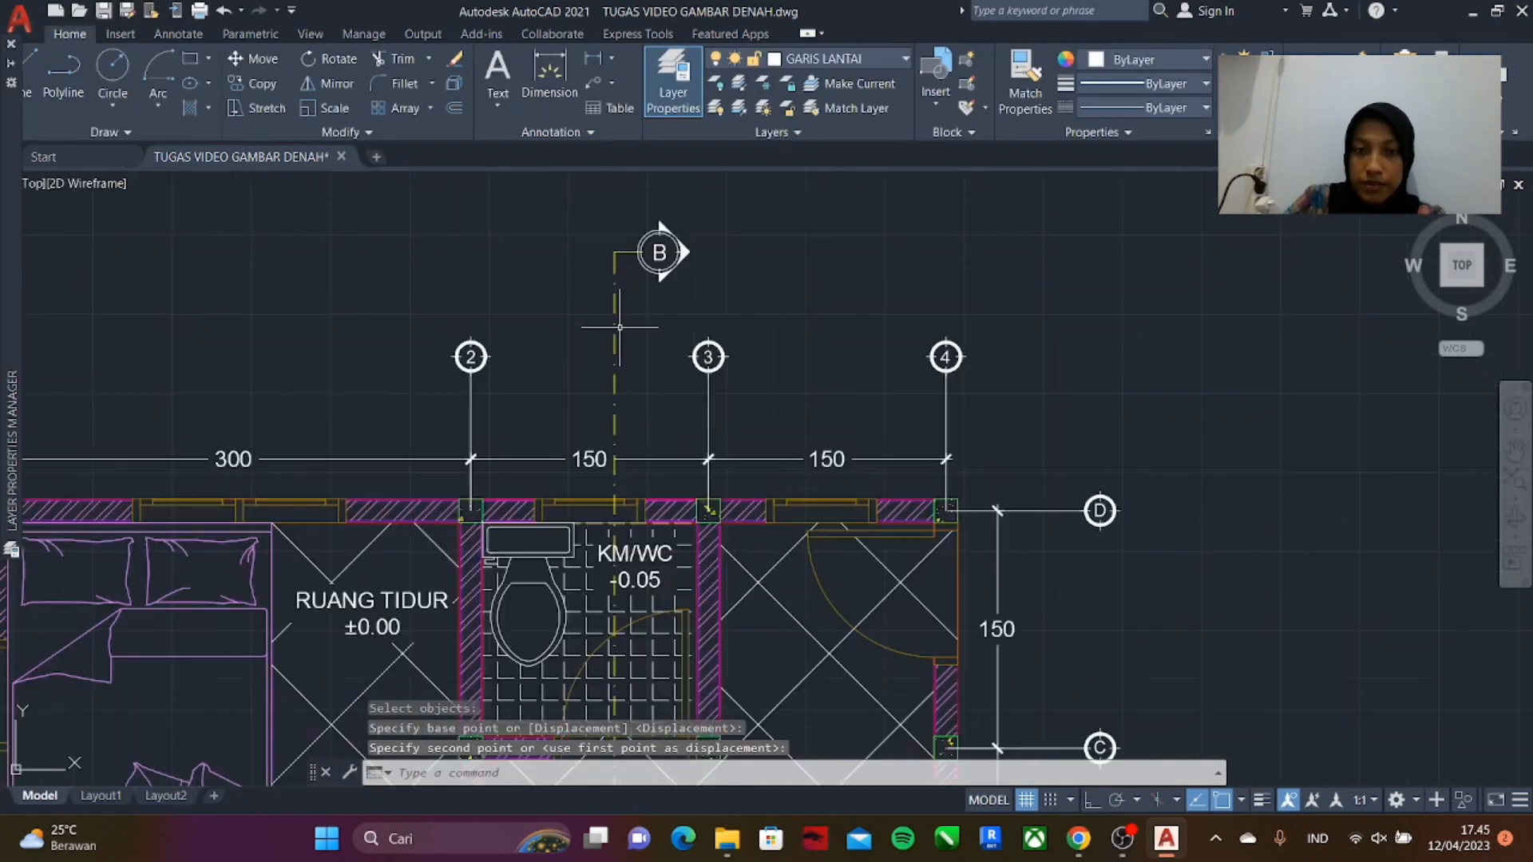
- Make NOTASI the current layer
scroll(548, 232, "down", 5)
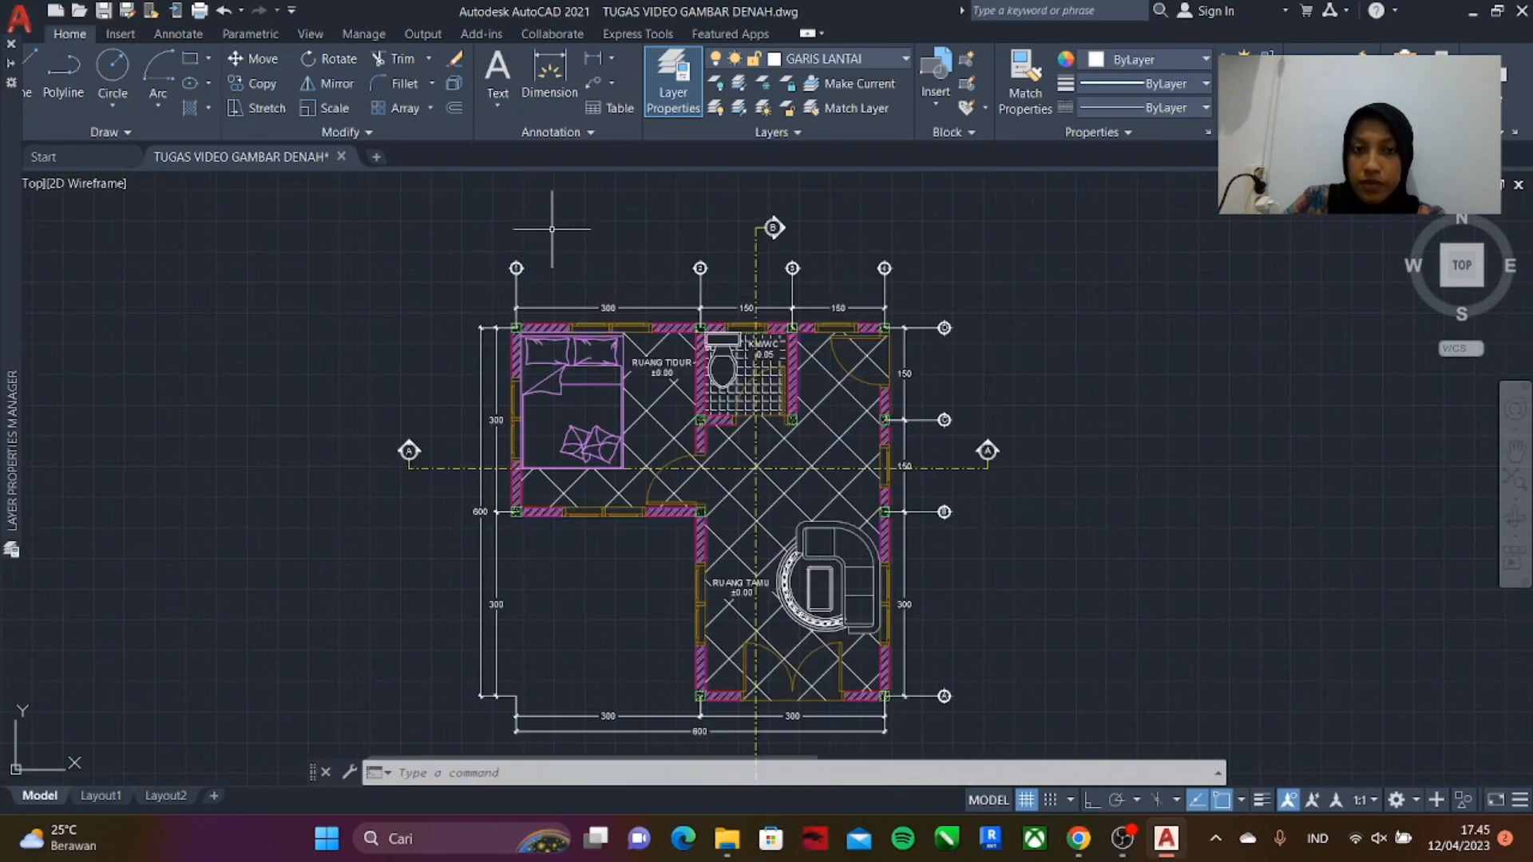
scroll(548, 231, "up", 2)
left_click(845, 59)
left_click(814, 341)
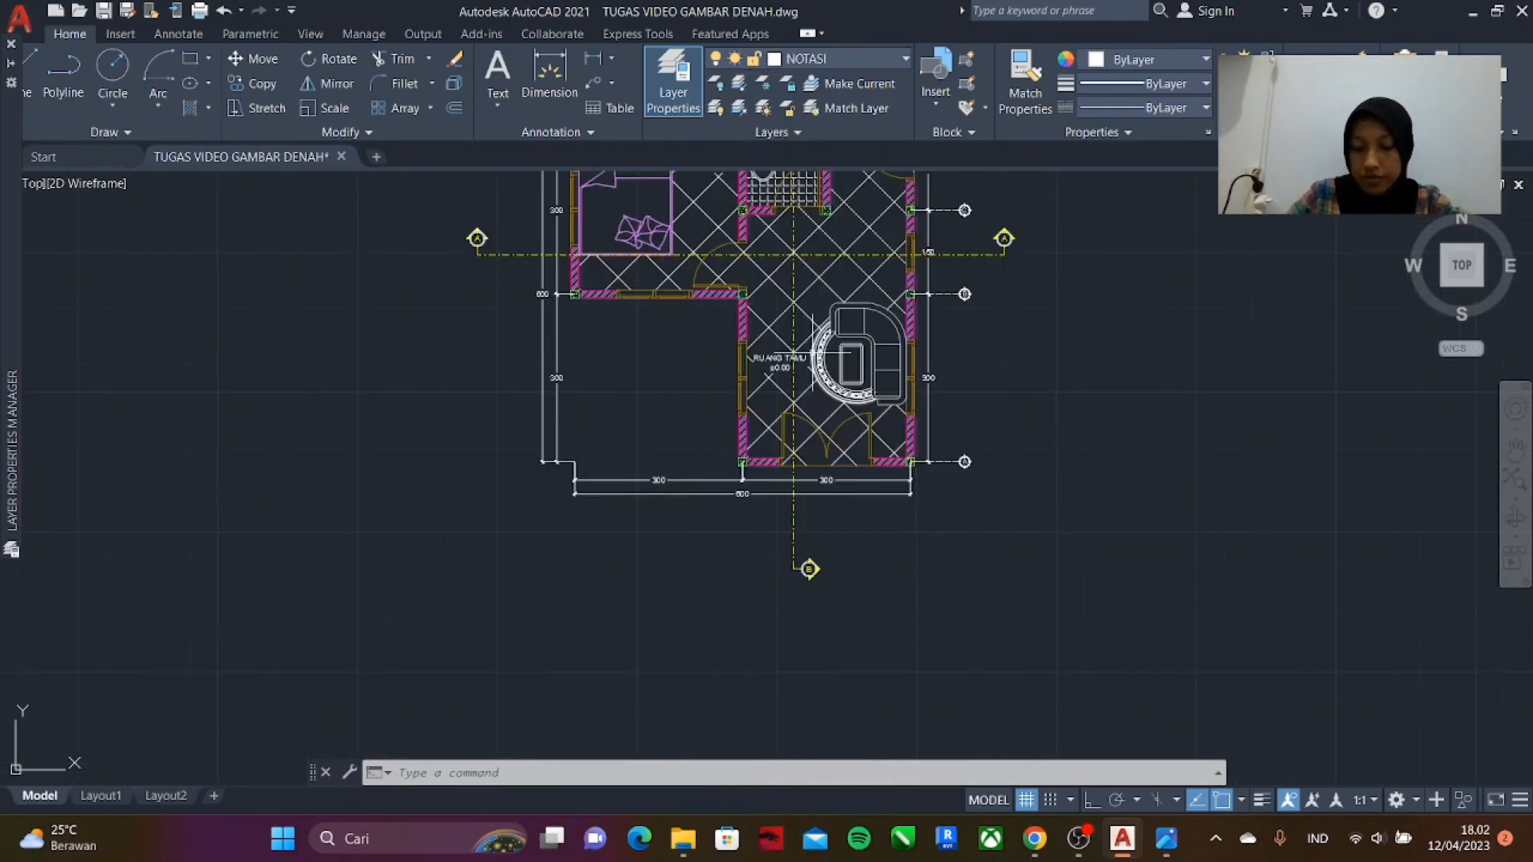
- Draw a horizontal polyline below the floor plan's lower dimensions, left of the lower B section symbol
middle_click_drag(625, 685, 650, 619)
type("pl")
key("Return")
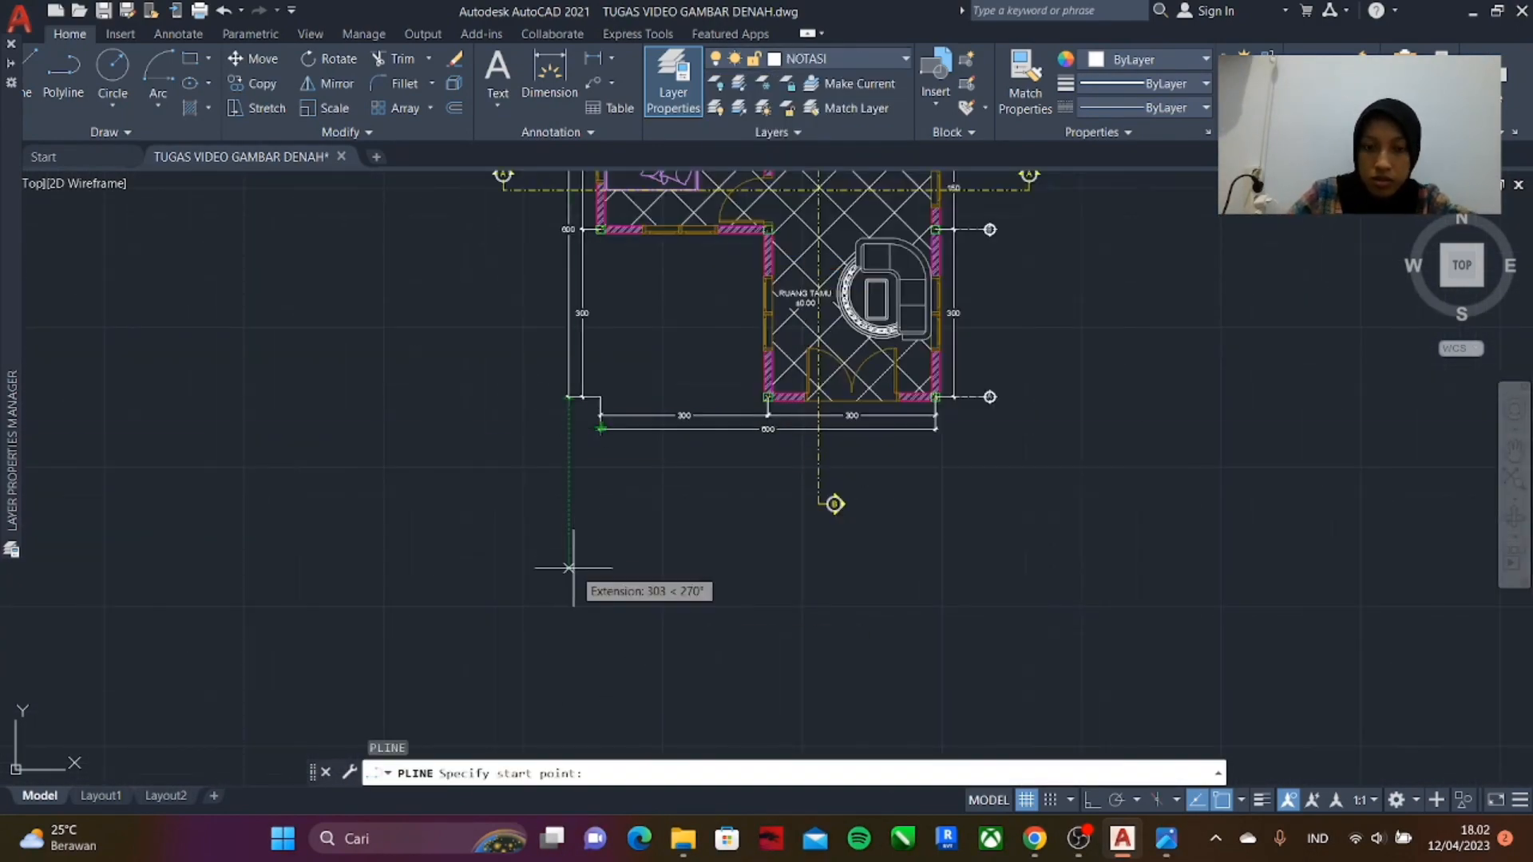
left_click(790, 544)
key("Return")
scroll(552, 555, "up", 4)
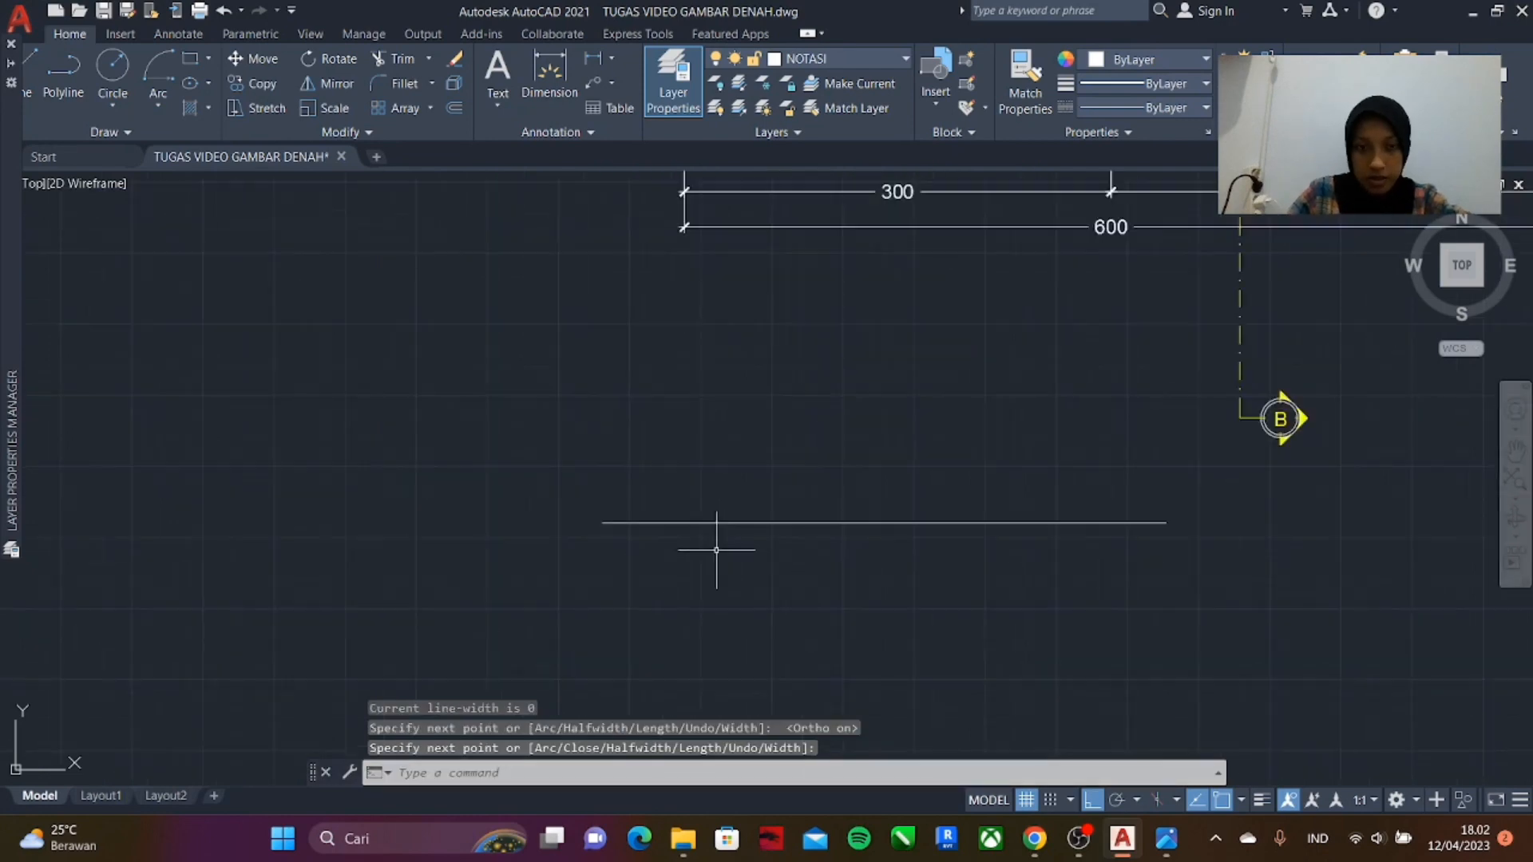
- Draw a circle near the left end of the horizontal line and offset it outward through a chosen point
type("c")
key("Return")
left_click(647, 521)
scroll(659, 555, "down", 2)
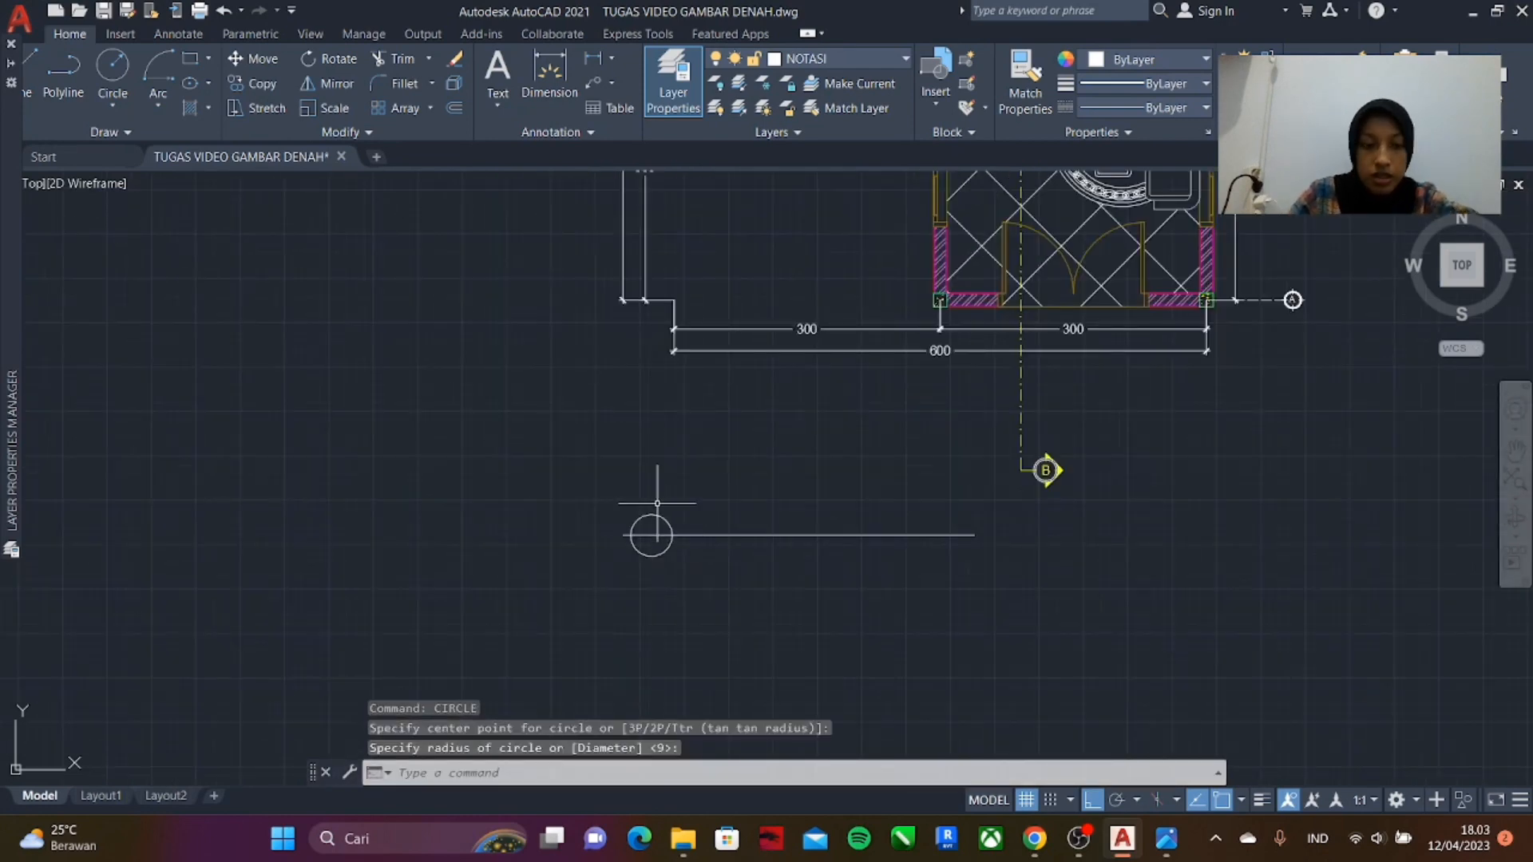
scroll(647, 495, "up", 4)
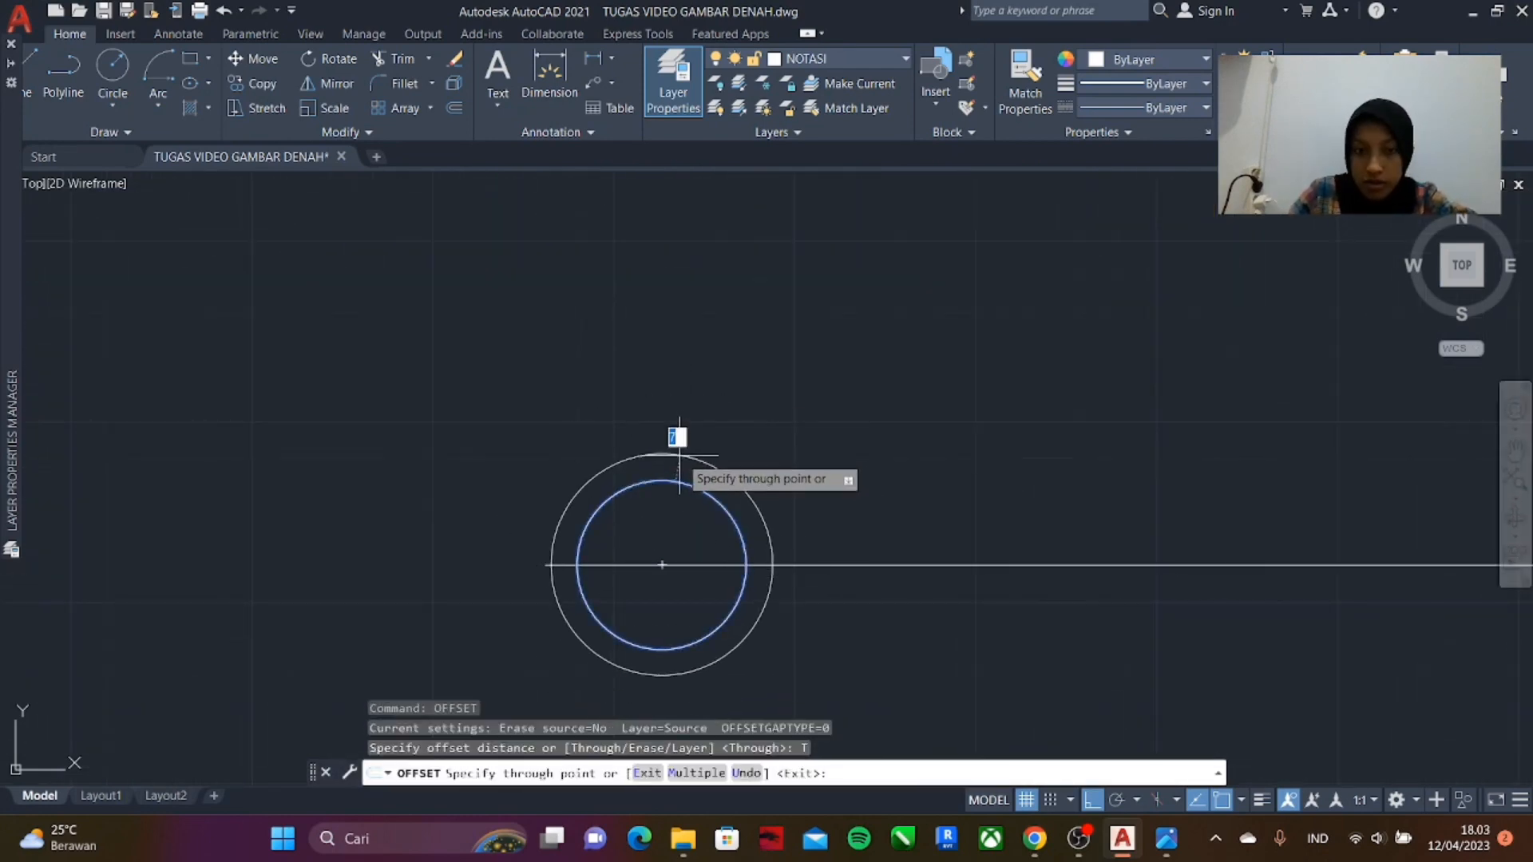
key("Escape")
- Draw a vertical polyline starting just above the two circles and running down across them
type("pl")
key("Return")
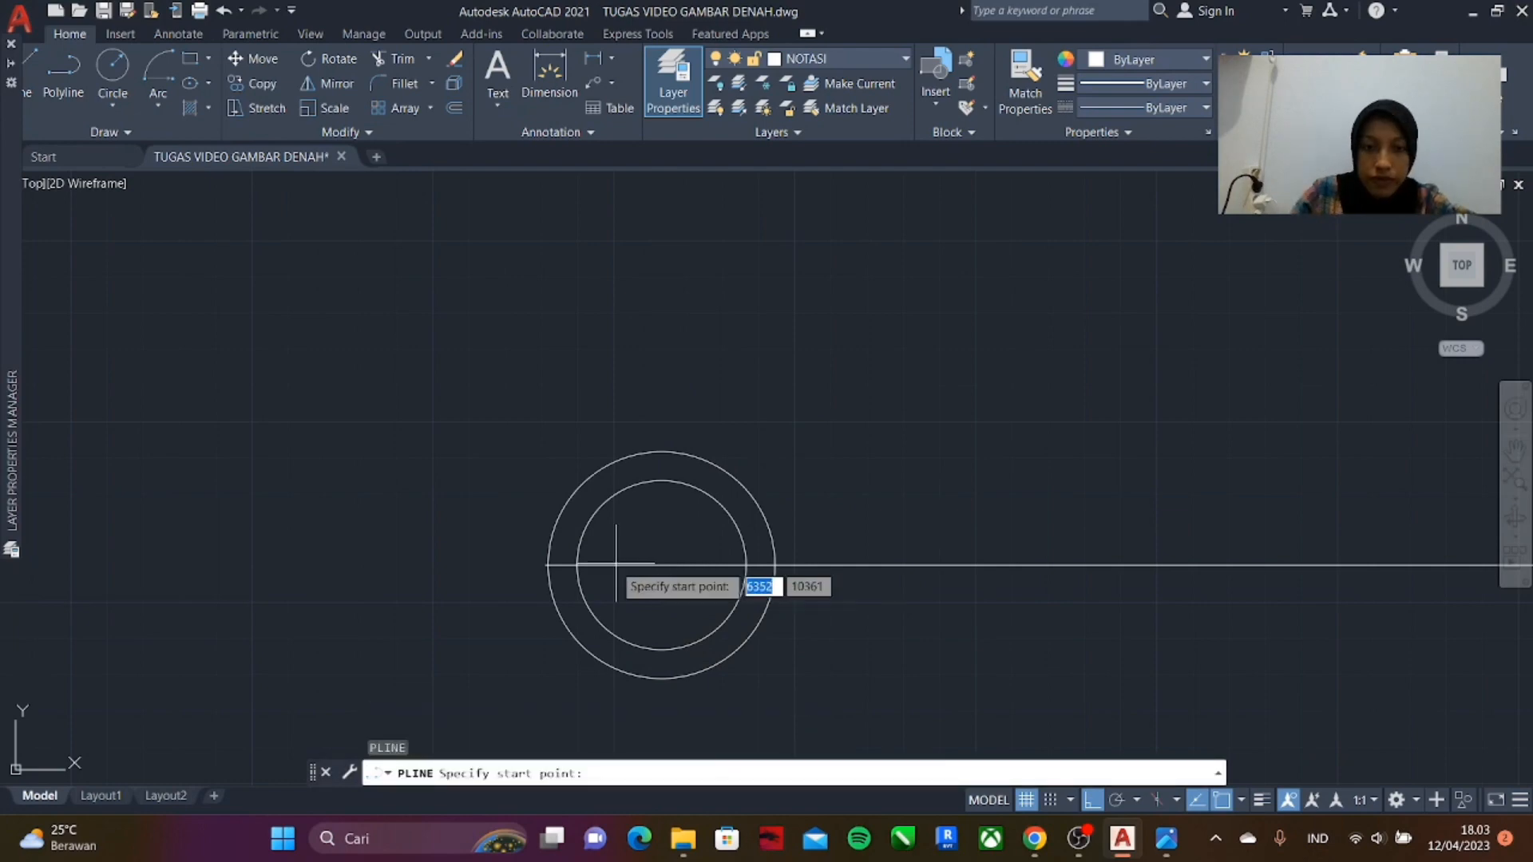
key("Escape")
key("Return")
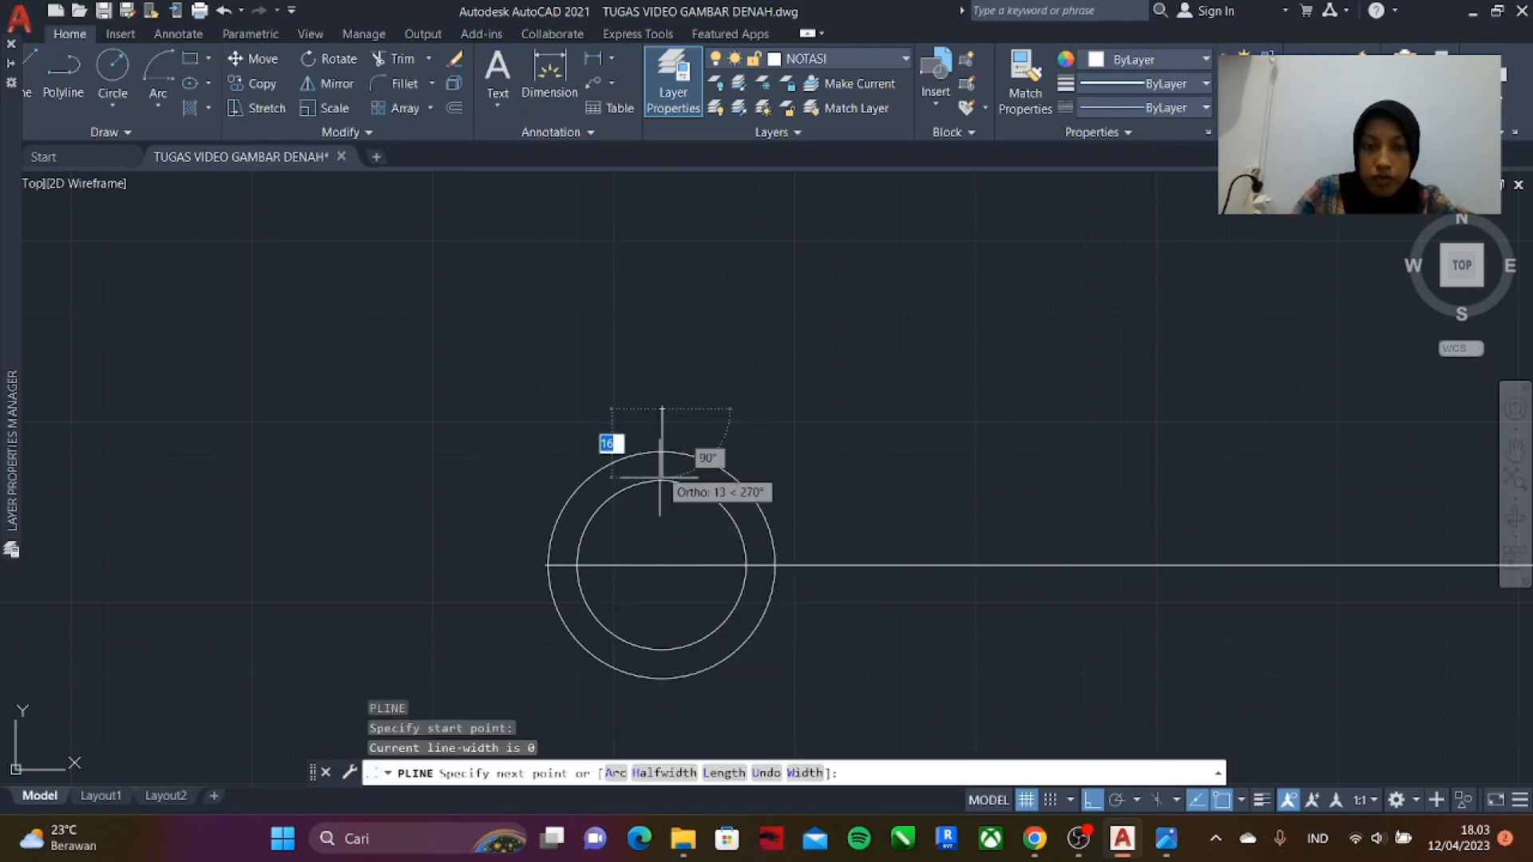
type("85")
- Move the vertical line so its midpoint sits on the centre of the two circles on the horizontal line
scroll(682, 584, "up", 2)
type("m")
left_click(650, 582)
left_click(650, 551)
left_click(650, 555)
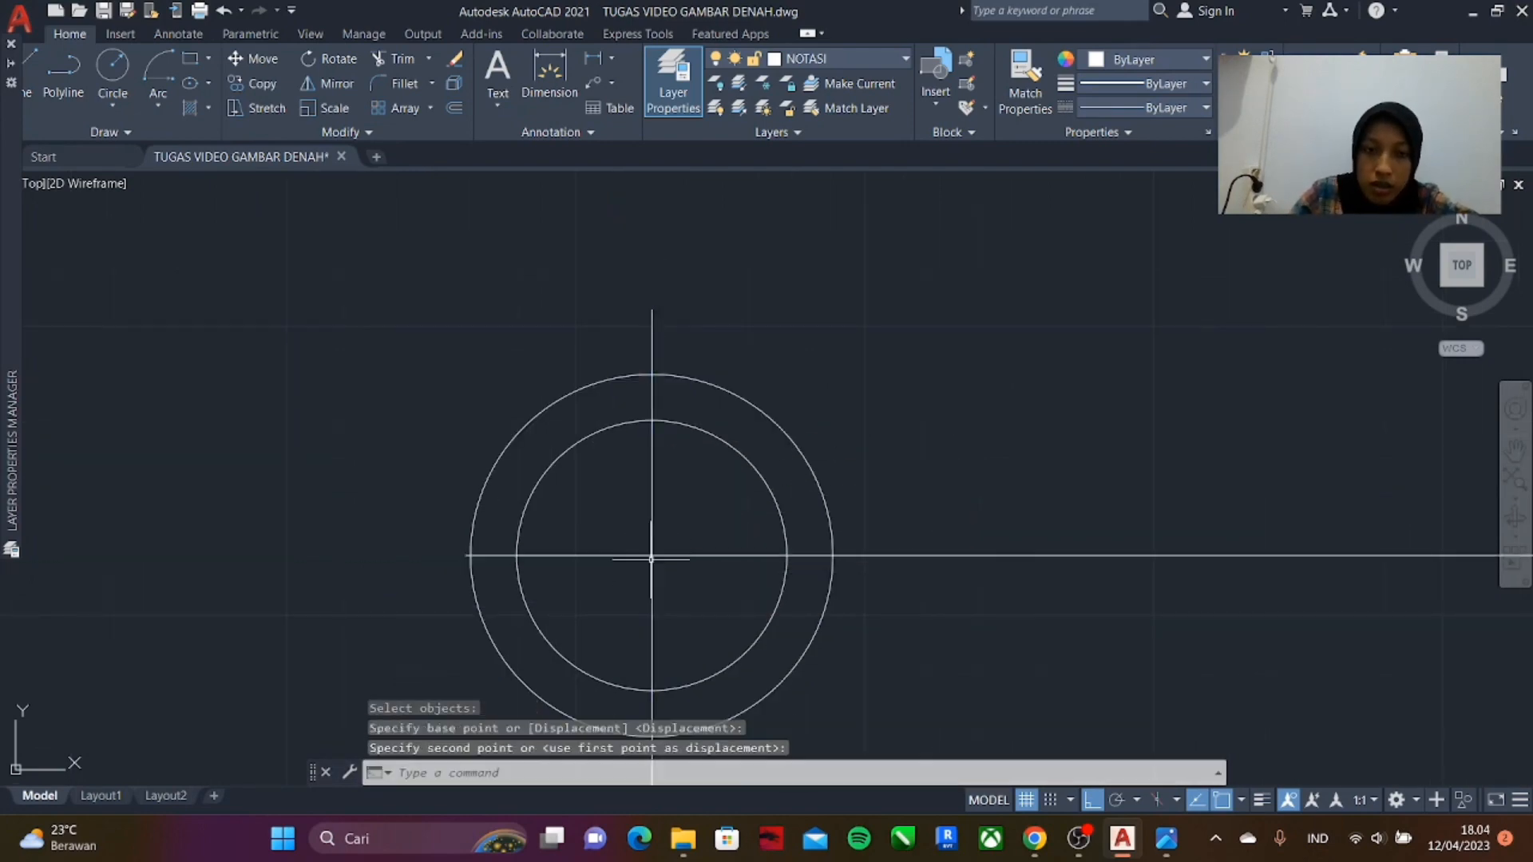
- Try to copy the vertical line in place and rotate it about the centre of the two circles
scroll(685, 565, "up", 4)
type("co")
left_click(594, 552)
key("Return")
left_click(595, 538)
left_click(595, 538)
key("Escape")
type("ro")
key("Return")
scroll(606, 544, "down", 4)
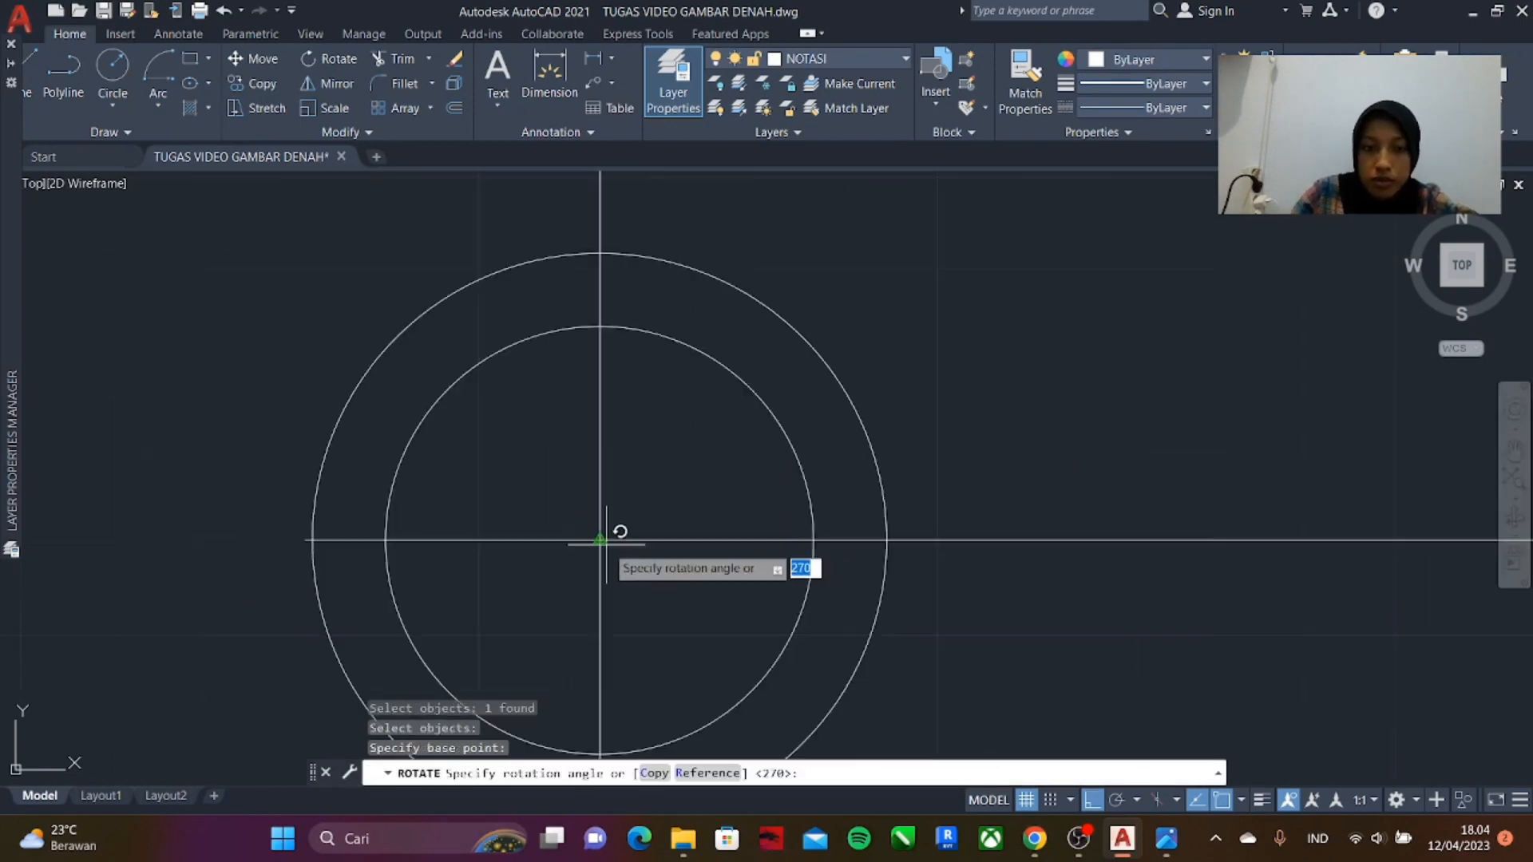
left_click(698, 414)
key("ctrl+z")
- Copy the vertical line in place and rotate one of the lines to horizontal about the circles' centre
type("co")
left_click(582, 517)
left_click(580, 548)
key("Escape")
type("ro")
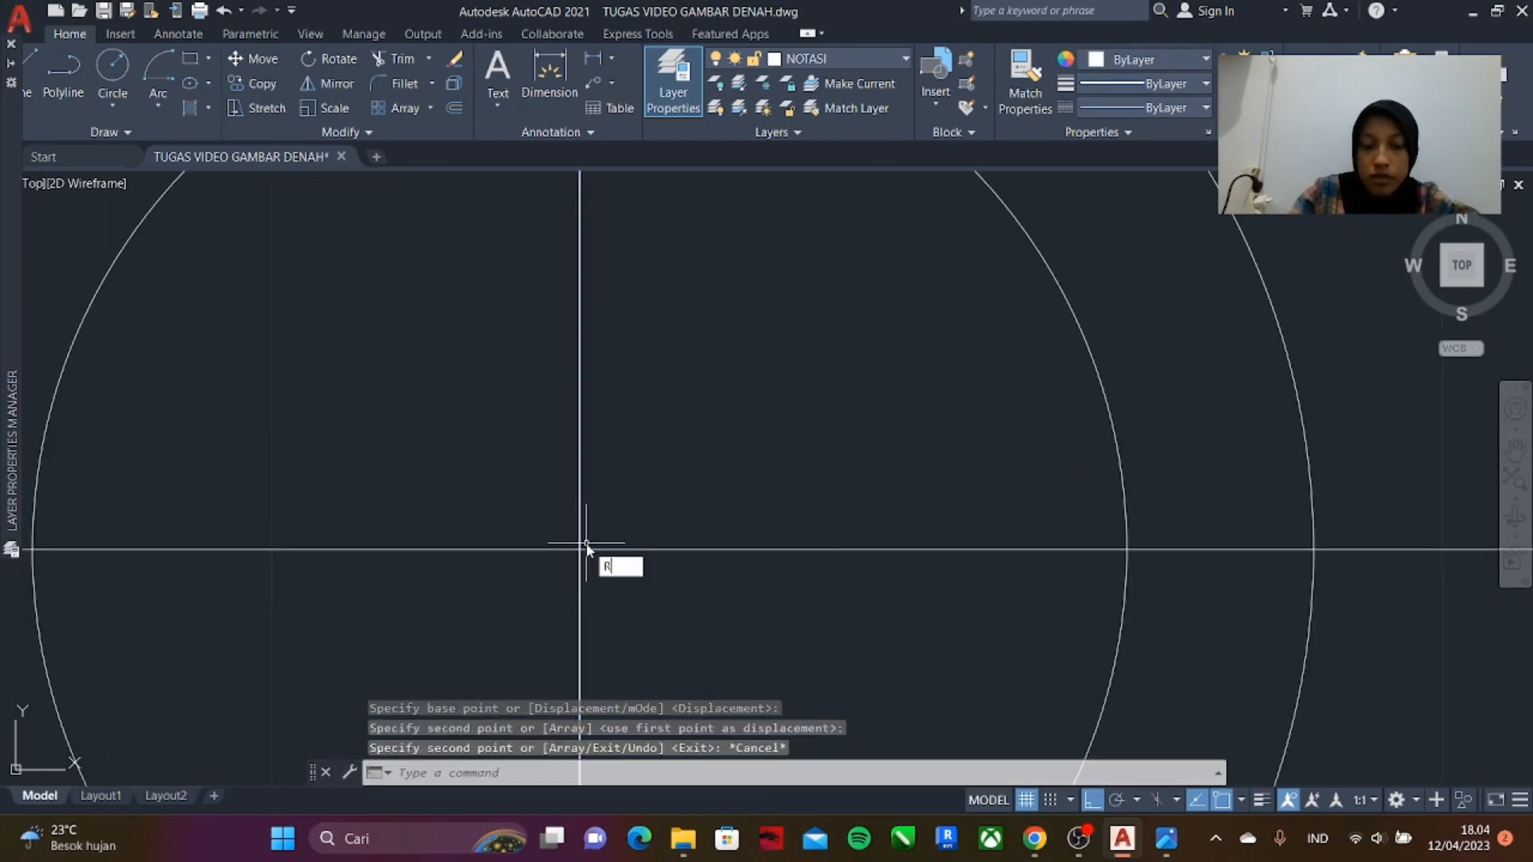
left_click(581, 549)
scroll(580, 549, "down", 6)
left_click(579, 373)
- Fill the upper-left quarter of the ring and the lower-right quarter of the inner circle with solid hatch
scroll(654, 427, "down", 2)
left_click(190, 108)
left_click(565, 423)
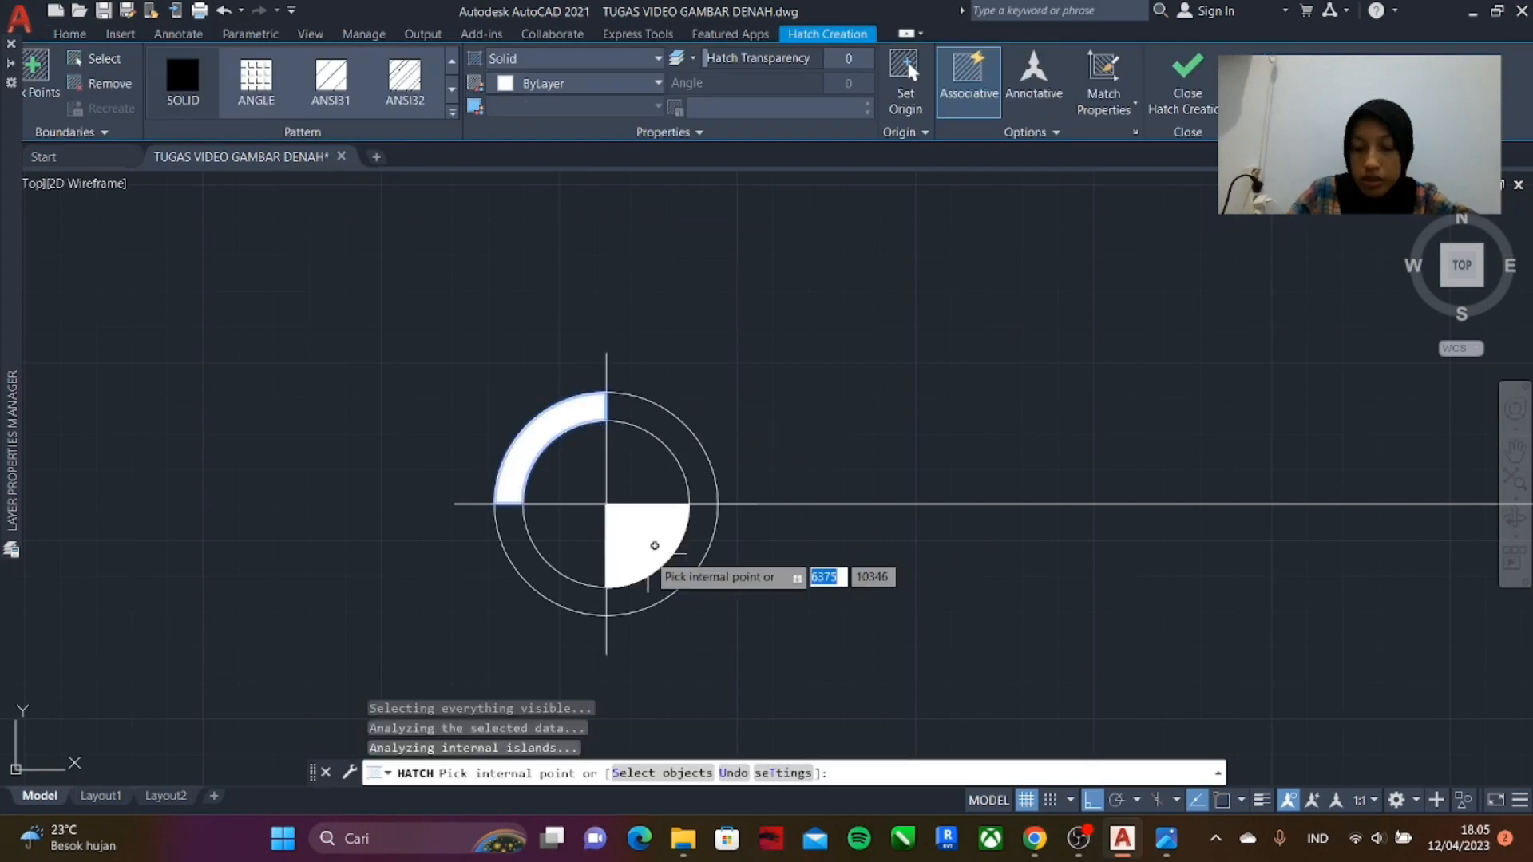
left_click(650, 547)
key("Escape")
- Trim away the unhatched part of the outer circle
type("tr")
key("Return")
left_click(677, 441)
scroll(479, 520, "down", 3)
key("Escape")
scroll(738, 515, "up", 5)
type("mt")
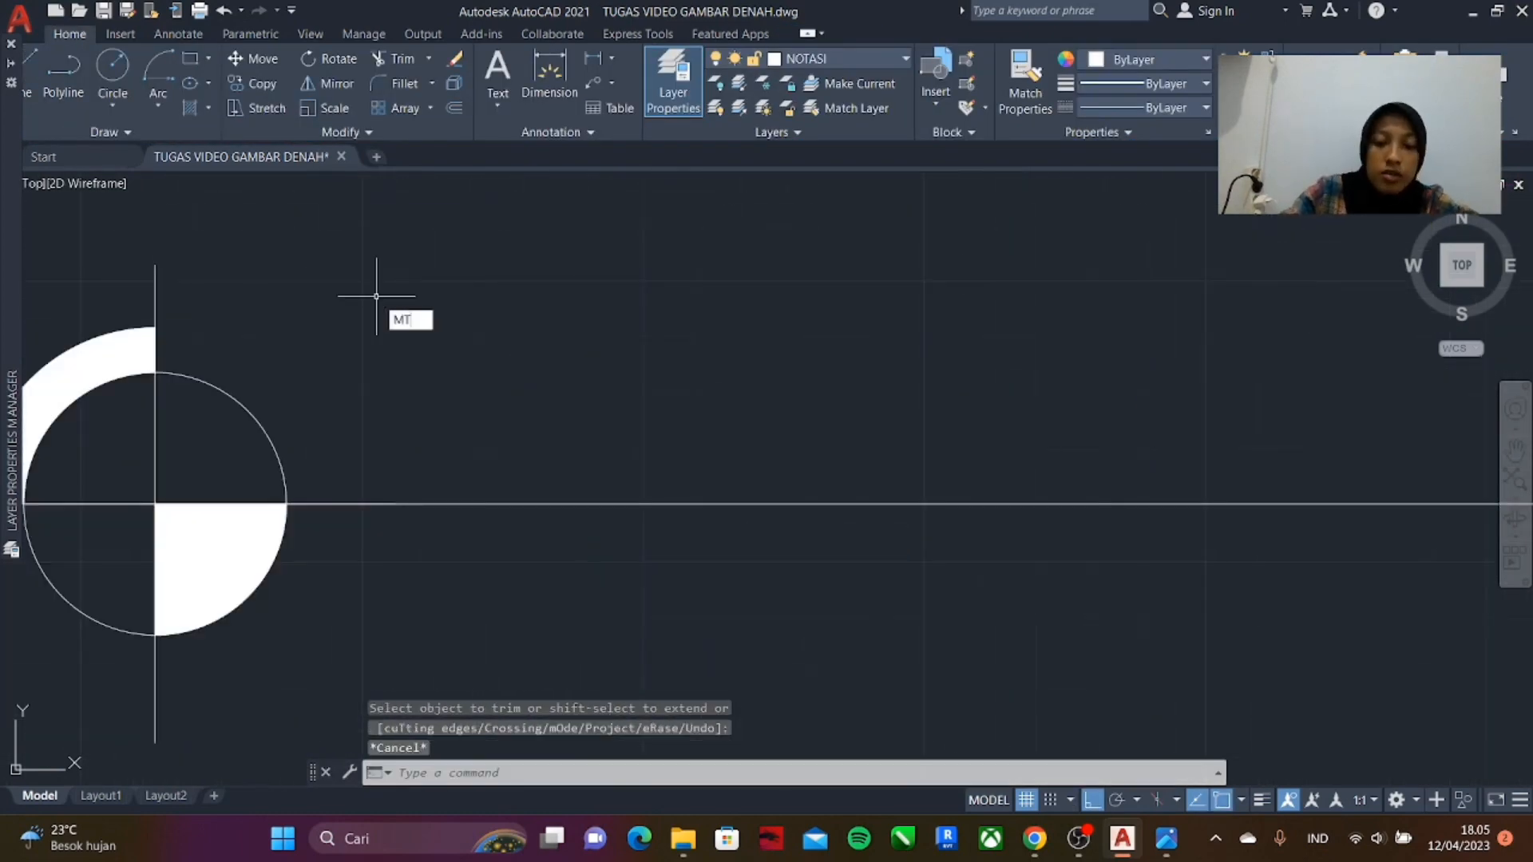
key("Return")
left_click(361, 353)
left_click(1286, 486)
key("Escape")
- Add the multiline text DENAH RUMAH TINGGAL above the horizontal line, to the right of the circle symbol
type("mt")
key("Return")
left_click(332, 321)
left_click(1235, 473)
type("DENAH RUMAH TINGGAL")
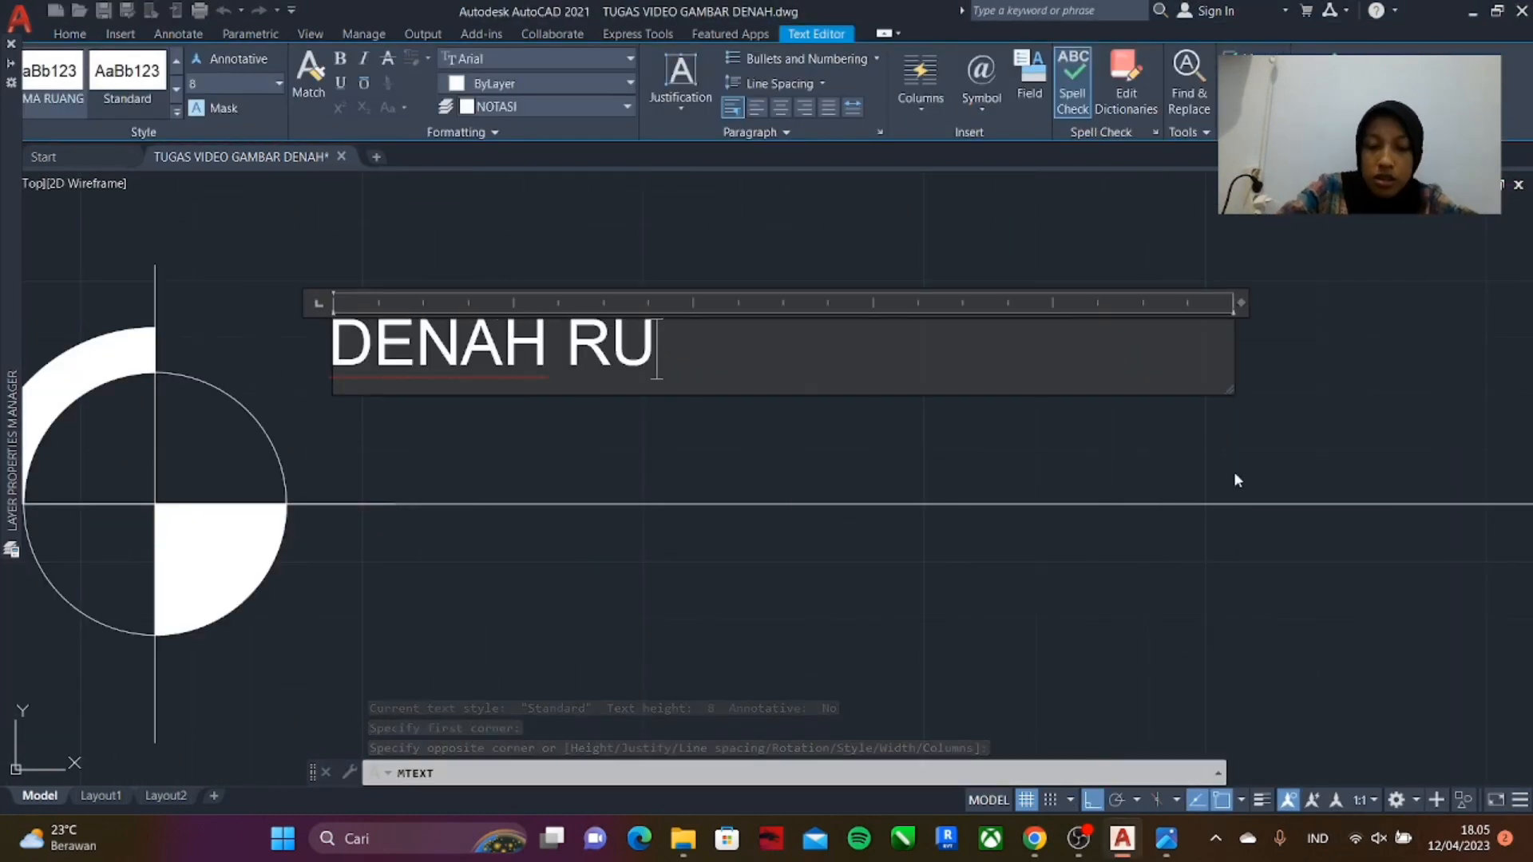
left_click(330, 349)
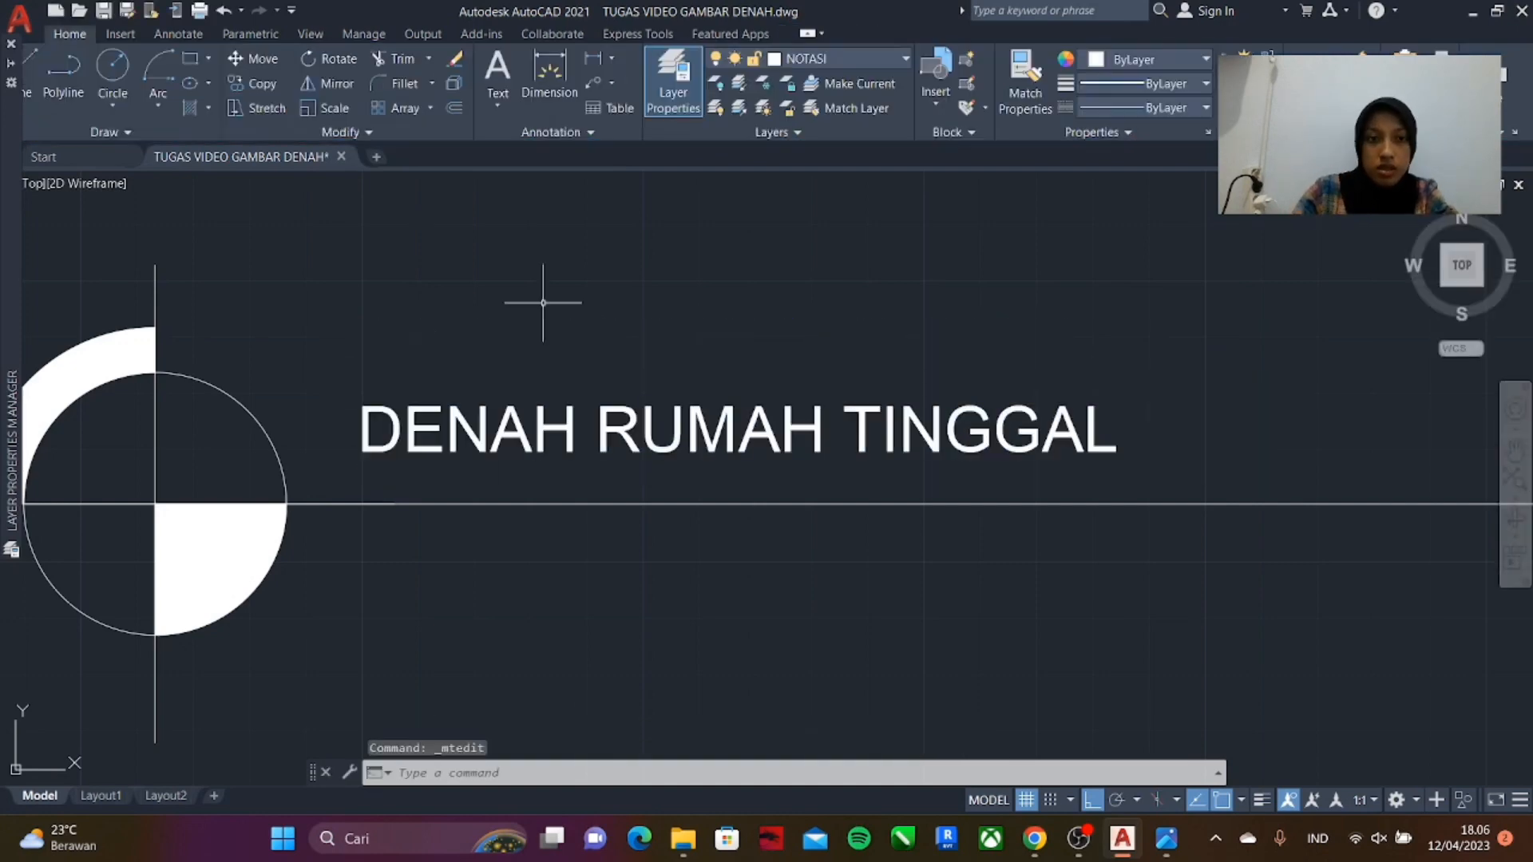
- Format the DENAH RUMAH TINGGAL title in italics with the Arial Narrow font
key("ctrl+a")
key("ctrl+i")
left_click(630, 58)
left_click(540, 121)
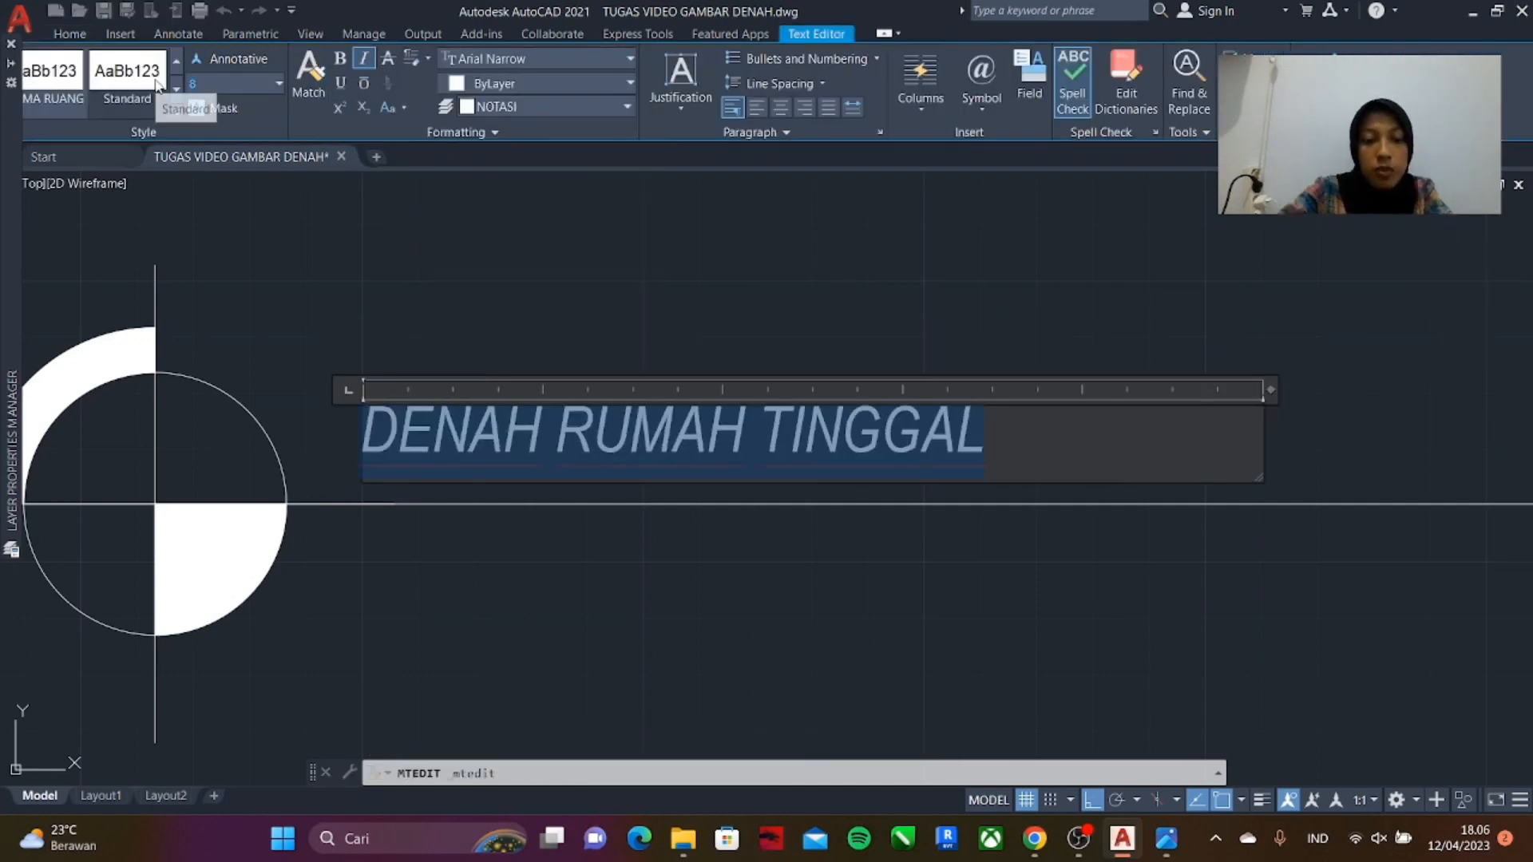
- Set the text height of the DENAH RUMAH TINGGAL title to 16
double_click(671, 431)
key("ctrl+a")
left_click(279, 82)
type("16")
scroll(264, 385, "down", 10)
left_click_drag(431, 378, 527, 378)
scroll(630, 426, "up", 6)
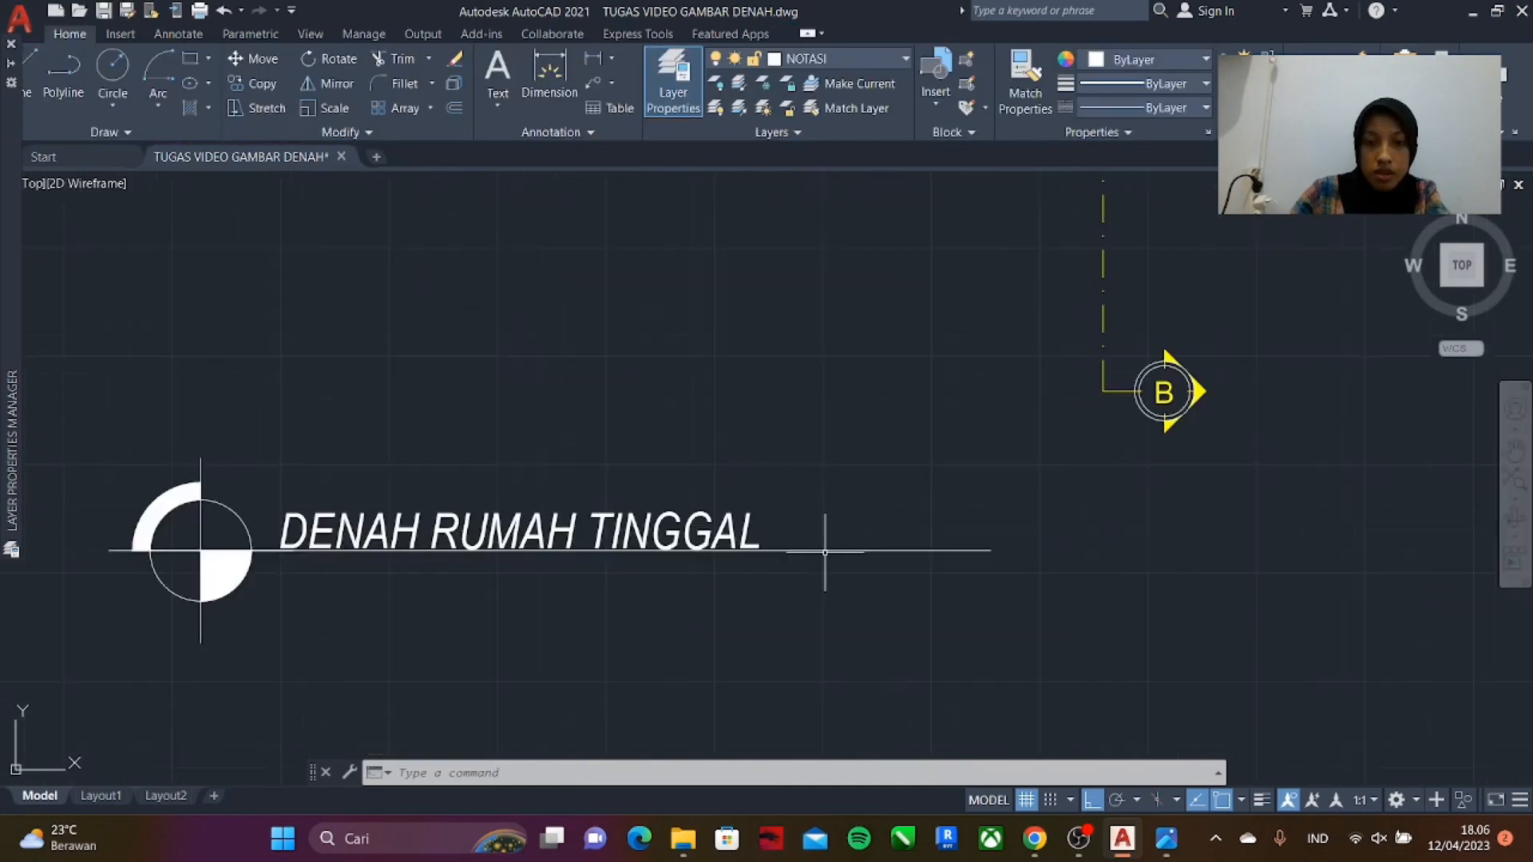
- Remove the italics from the DENAH RUMAH TINGGAL title and make it bold
double_click(549, 527)
key("ctrl+a")
left_click(364, 58)
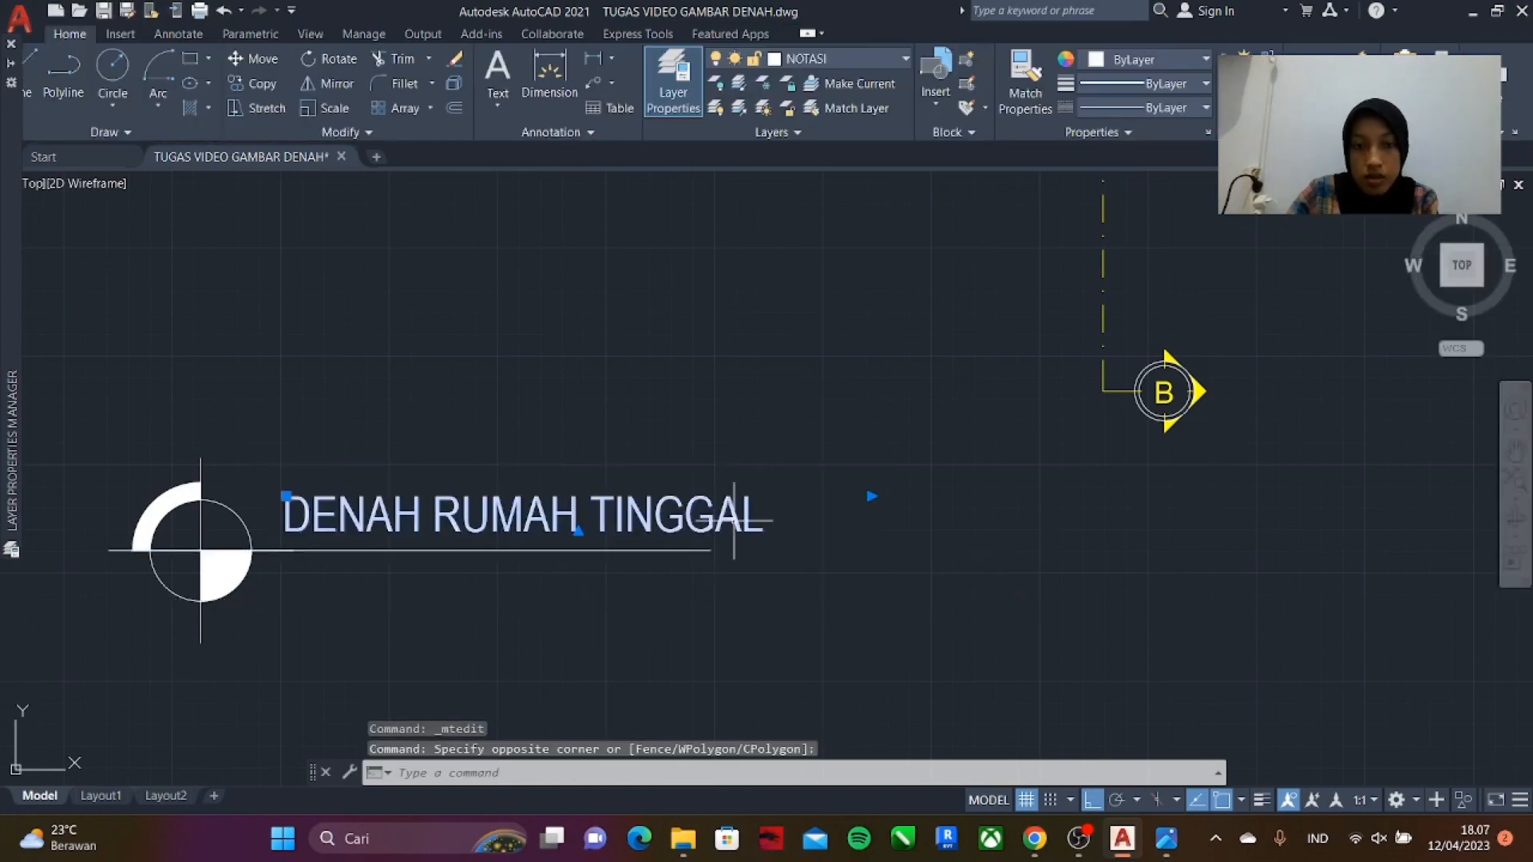
double_click(733, 520)
key("ctrl+a")
left_click(339, 58)
middle_click_drag(332, 585, 445, 620)
scroll(445, 620, "up", 6)
left_click(338, 353)
scroll(338, 352, "down", 5)
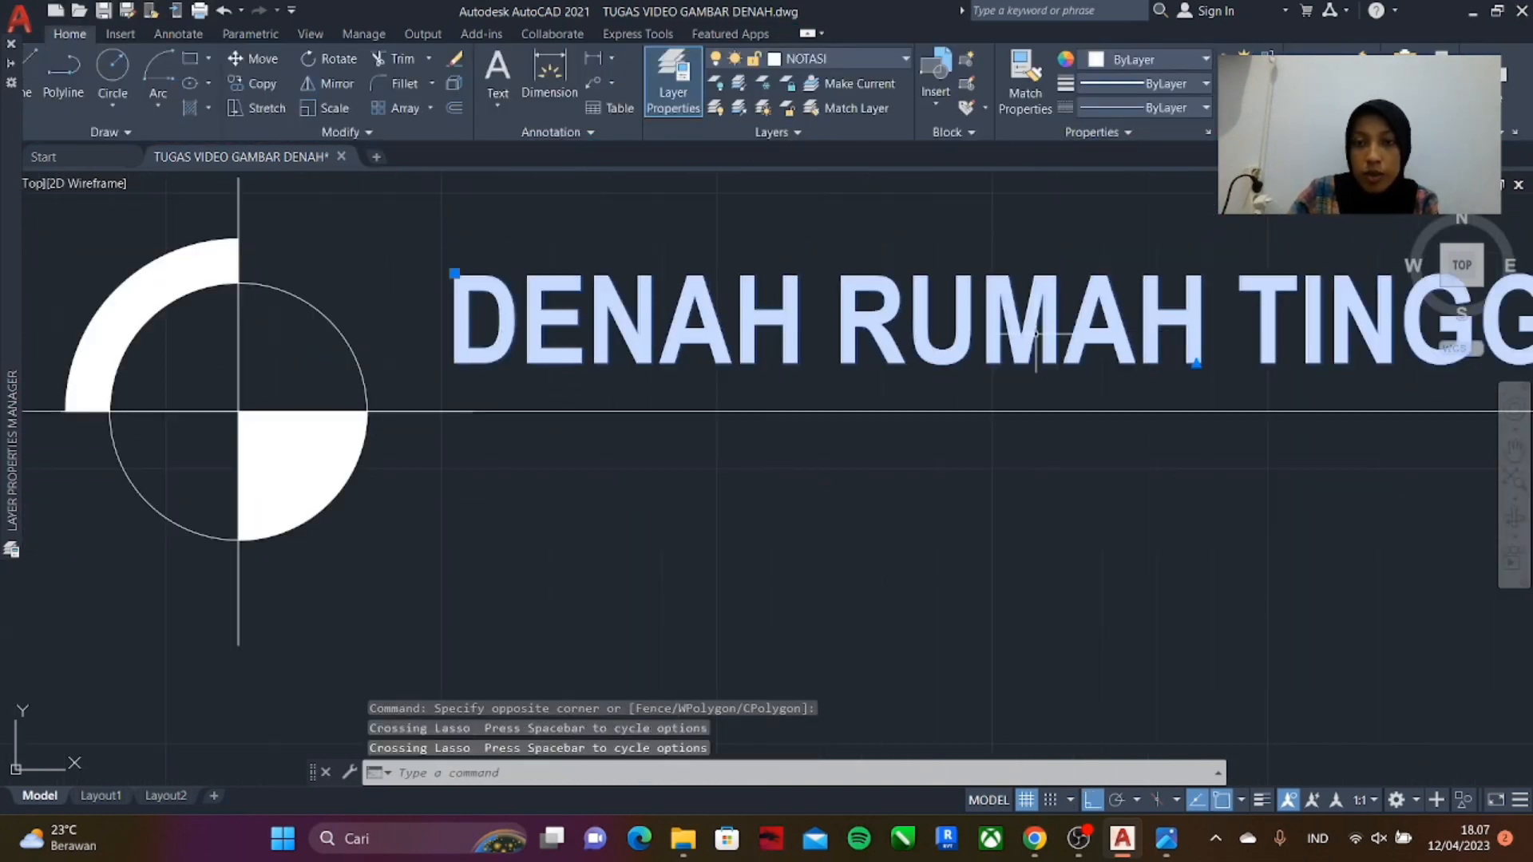
key("Escape")
- Add the bold multiline text SKALA 1:50 below the horizontal line, under the start of the title
scroll(792, 527, "down", 3)
scroll(793, 527, "up", 6)
type("mt")
key("Return")
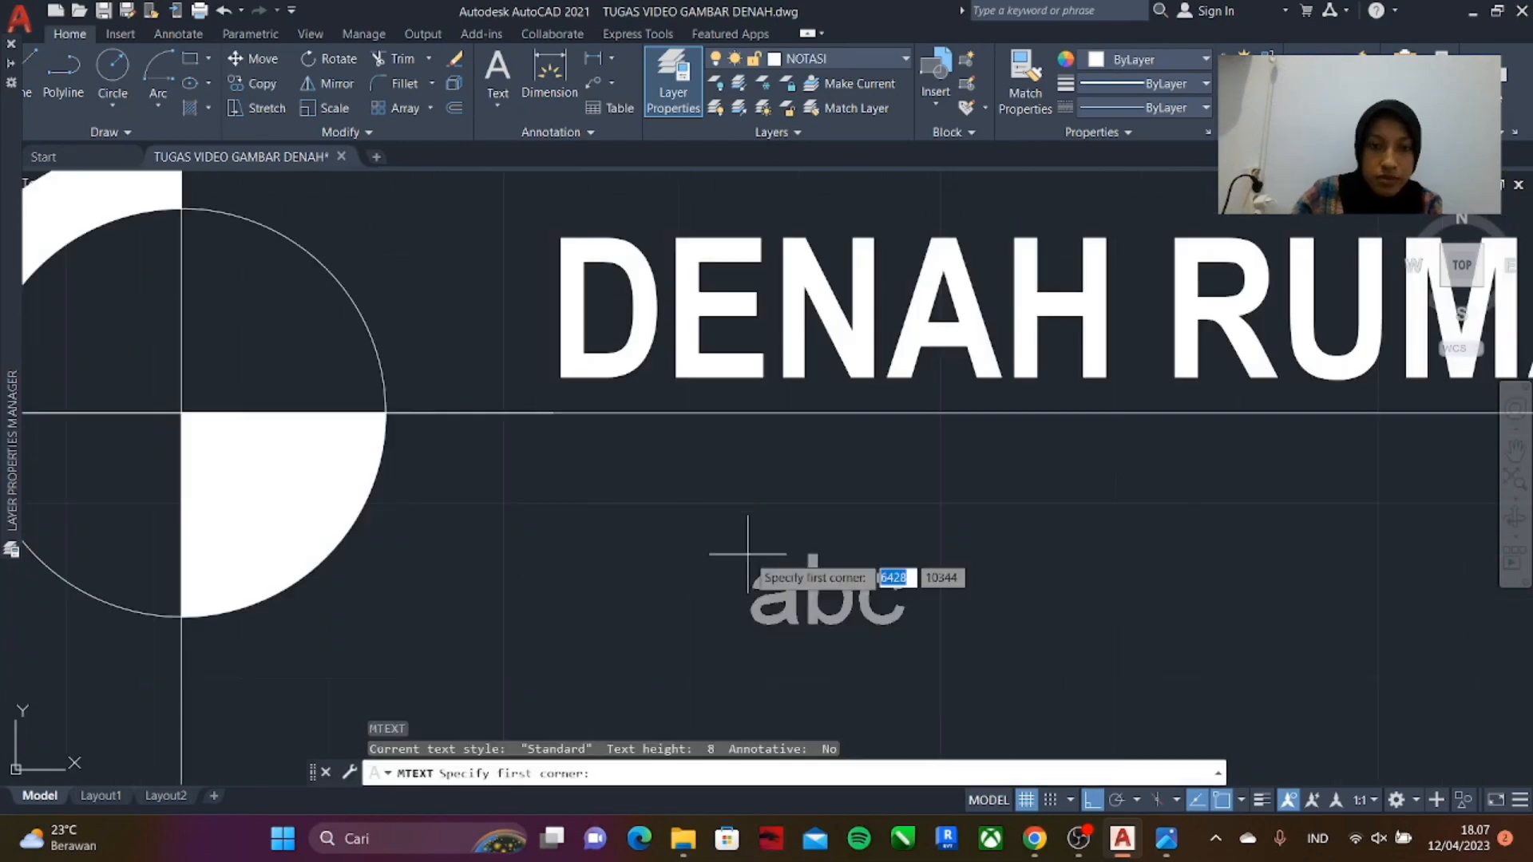
left_click(572, 449)
left_click(1200, 582)
type("SKALA 1:50")
key("ctrl+a")
key("ctrl+b")
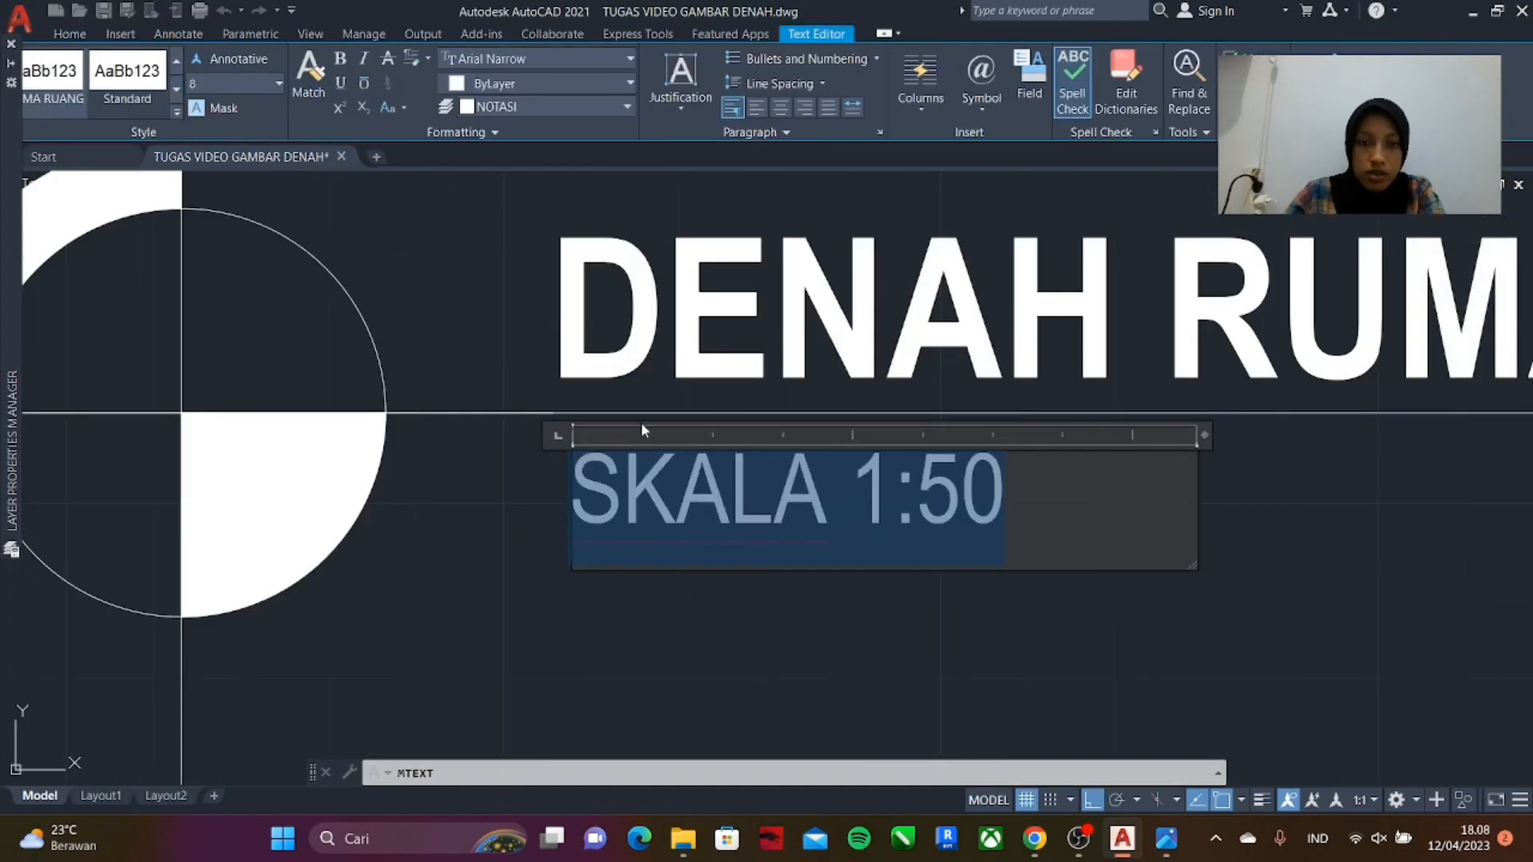
key("Escape")
- Try to move the whole title symbol with its texts straight up towards the floor plan
scroll(590, 500, "down", 10)
type("m")
key("Return")
left_click_drag(942, 587, 487, 459)
left_click(552, 516)
left_click(552, 433)
key("ctrl+z")
key("ctrl+z")
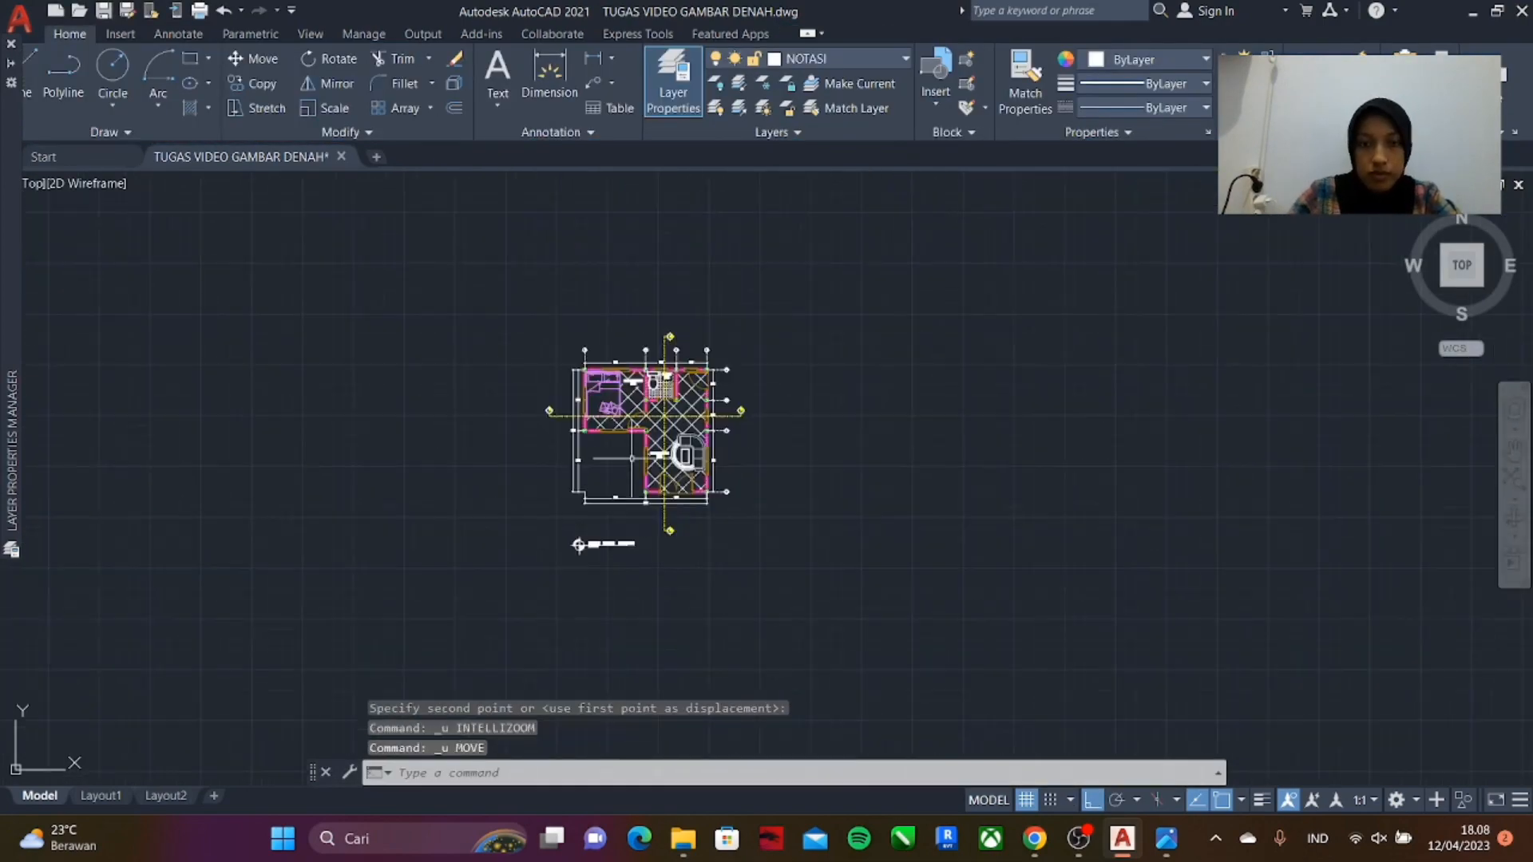
- Shorten the horizontal line under the title by pulling its right end inward
scroll(616, 487, "up", 12)
left_click(670, 518)
left_click(730, 517)
left_click(693, 519)
- Move the circle symbol, line and both title texts up, closer to the floor plan's lower dimensions
scroll(511, 531, "down", 12)
scroll(483, 519, "up", 9)
left_click_drag(591, 567, 457, 520)
left_click_drag(549, 605, 548, 551)
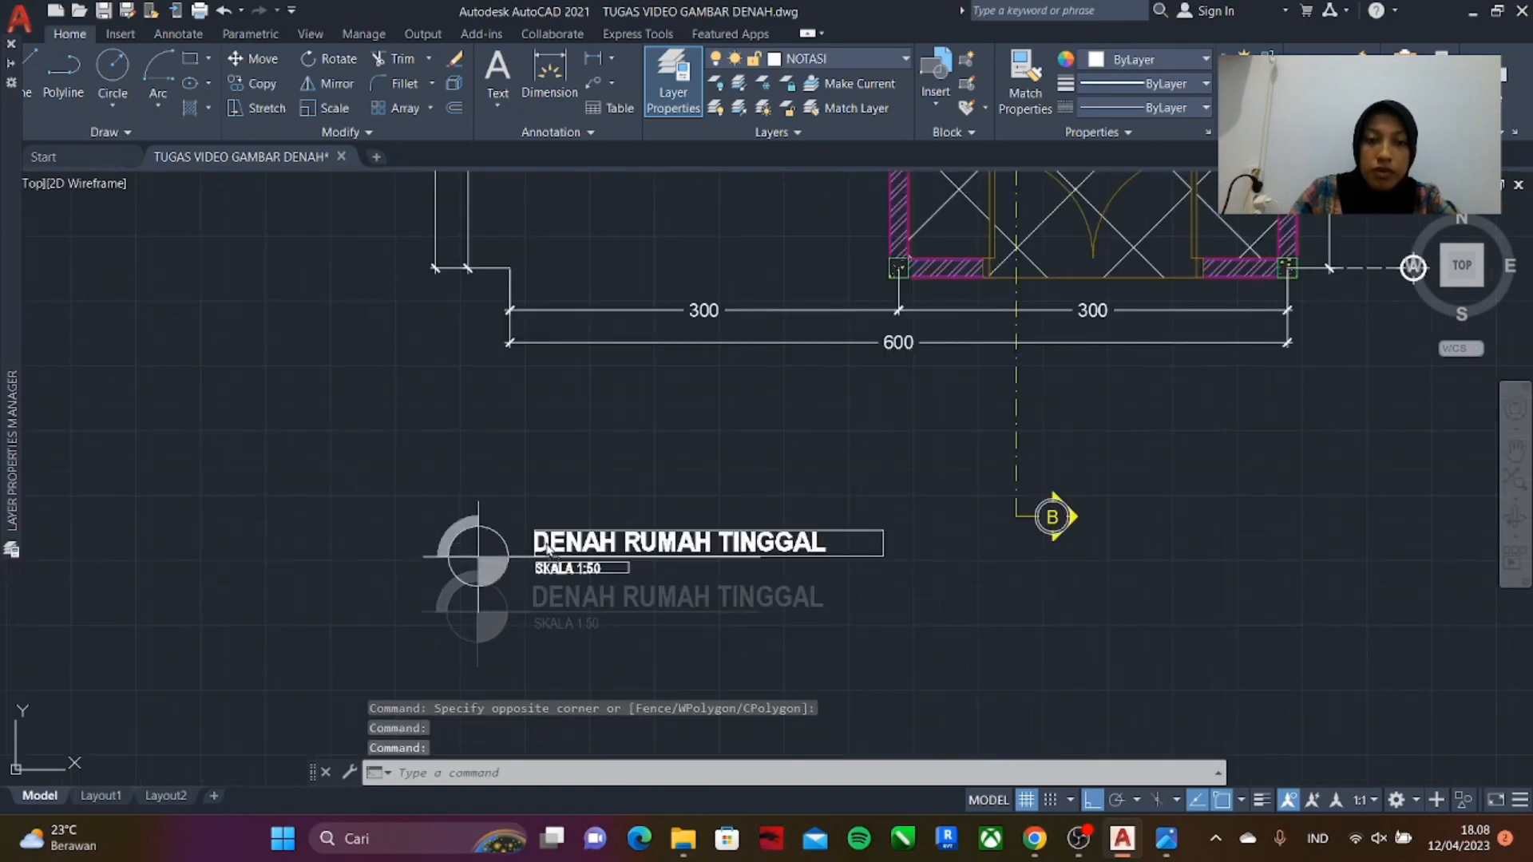
scroll(537, 599, "down", 5)
- Show the drawing beside the reference floor plan image and compare the two
left_click(1498, 11)
left_click_drag(972, 460, 1000, 546)
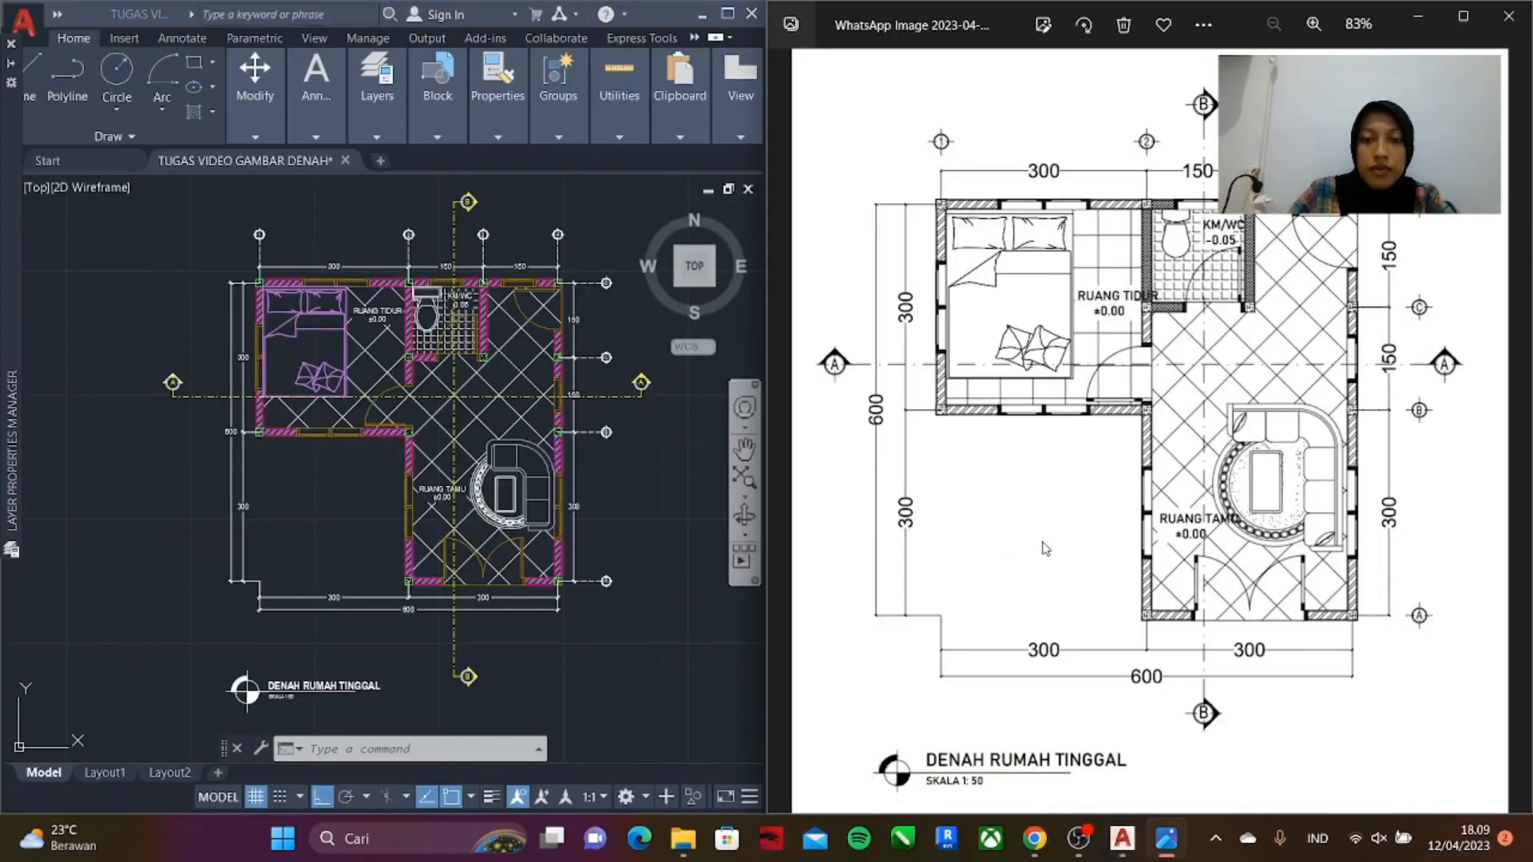
mouse_move(502, 468)
middle_mouse_down()
mouse_move(515, 423)
mouse_move(475, 470)
middle_mouse_up()
scroll(490, 460, "up", 3)
scroll(491, 460, "down", 3)
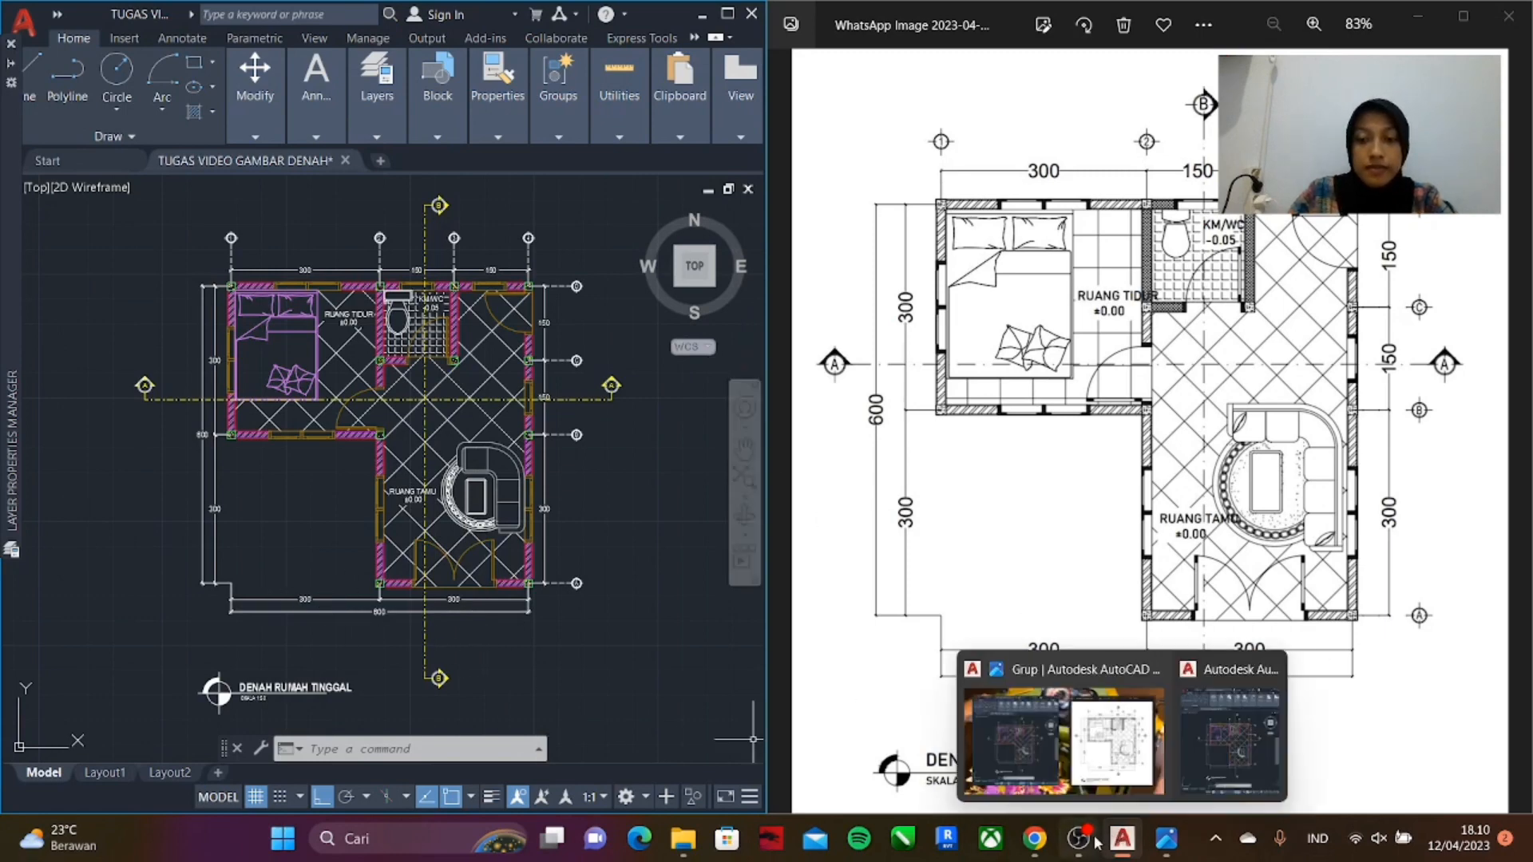
mouse_move(1078, 839)
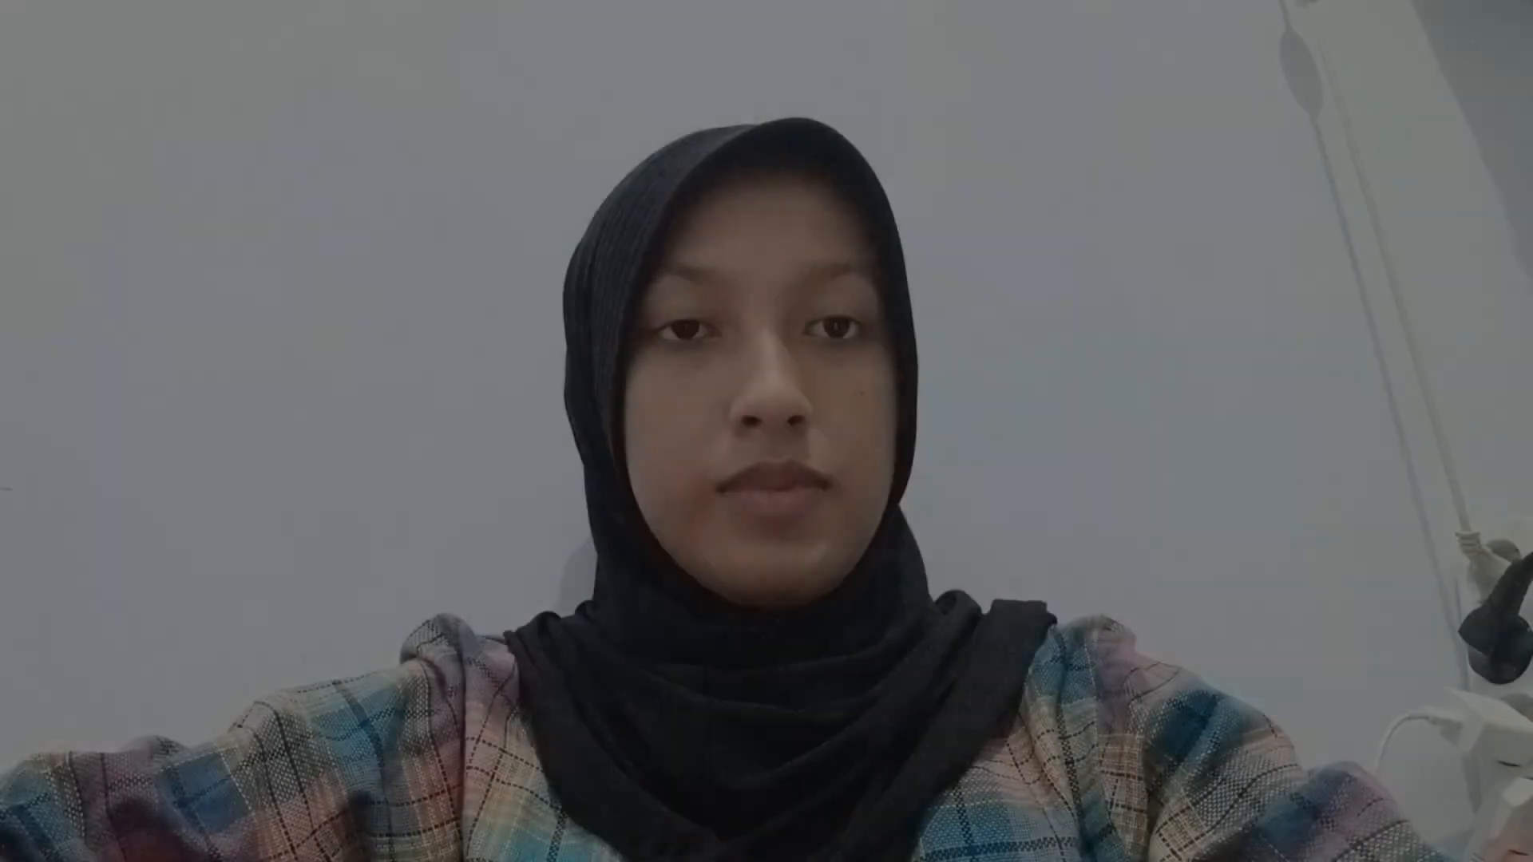